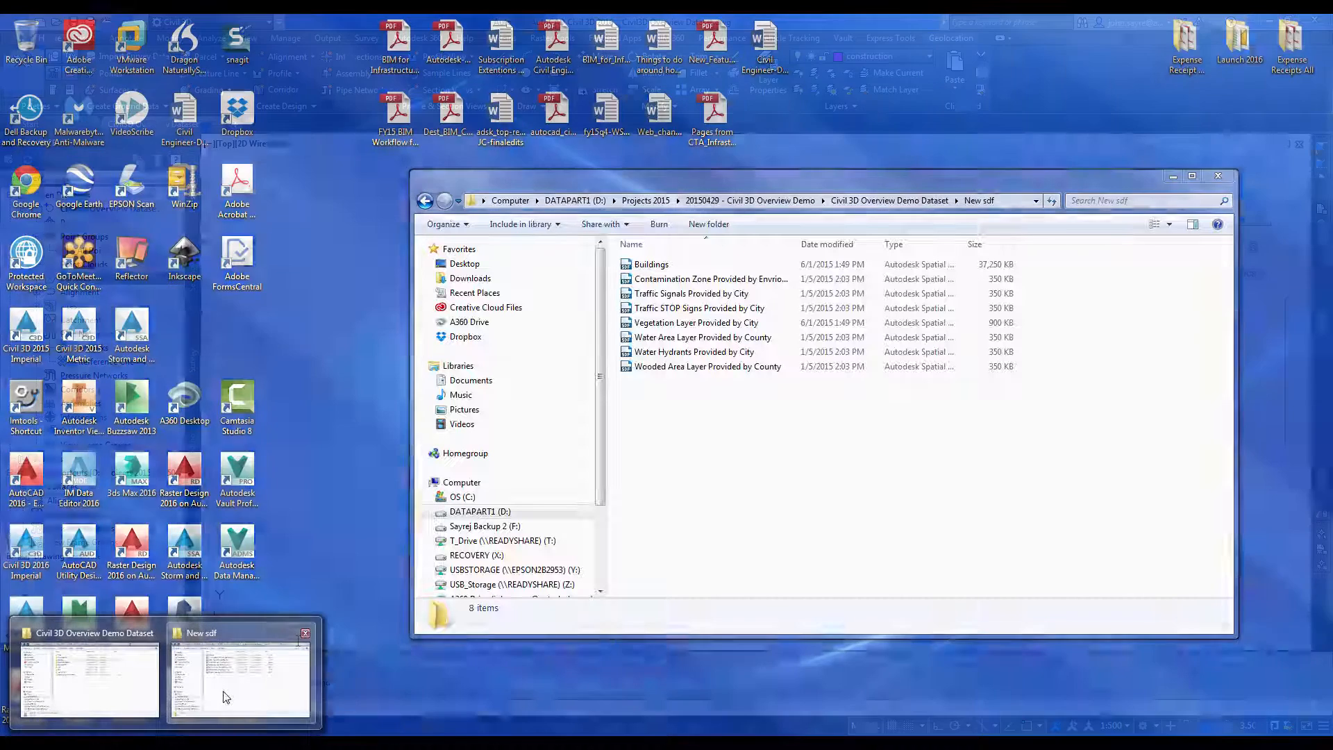
# Add all eight SDF files from the New sdf folder, Buildings through Wooded Area Layer, to the Civil3D Overview Dataset drawing
pyautogui.click(223, 690)
pyautogui.click(668, 269)
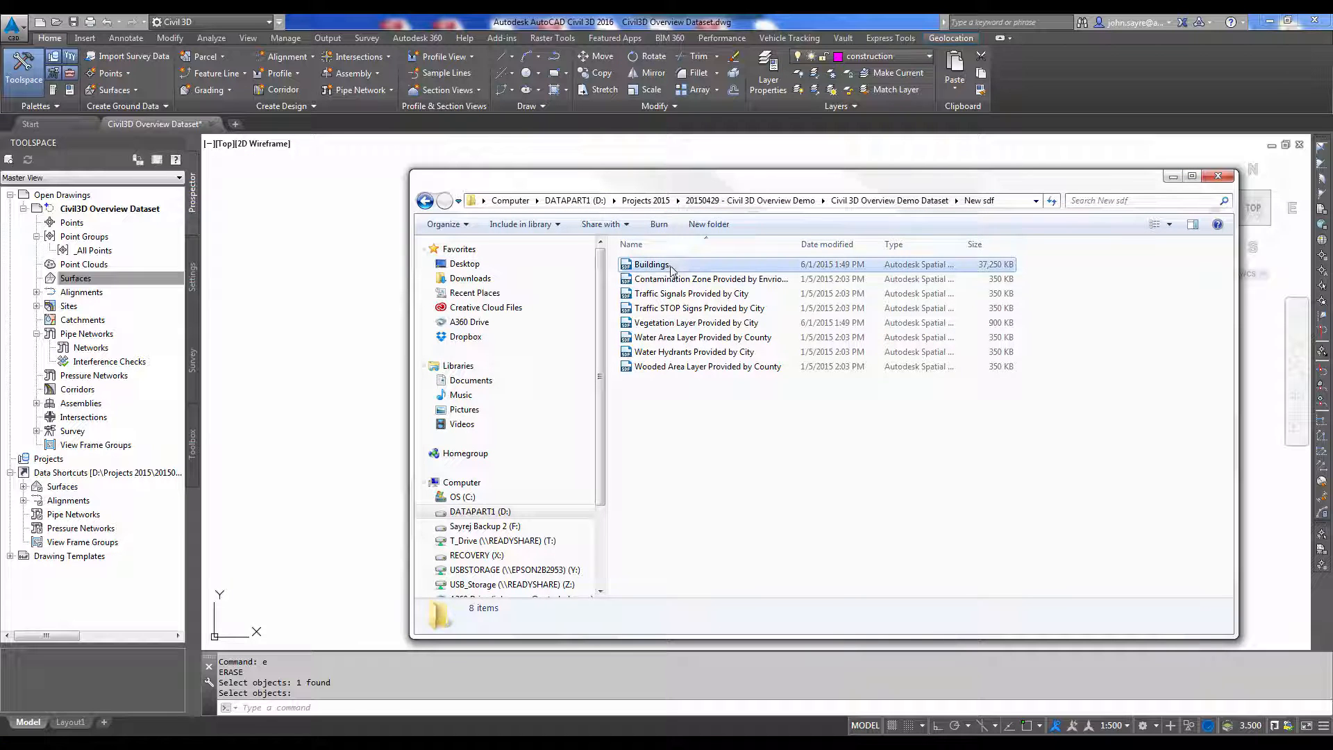
pyautogui.keyDown('shift'); pyautogui.click(646, 367); pyautogui.keyUp('shift')
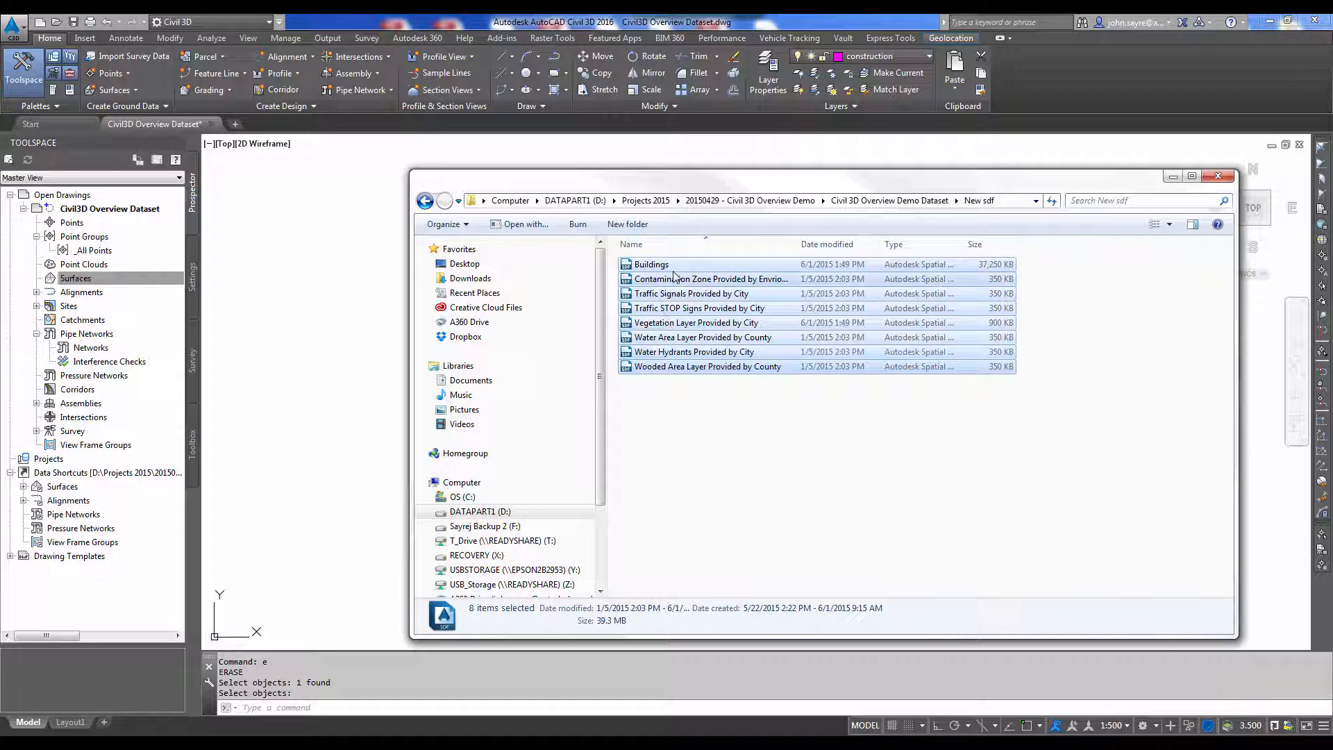
pyautogui.moveTo(314, 368); pyautogui.dragTo(357, 402)
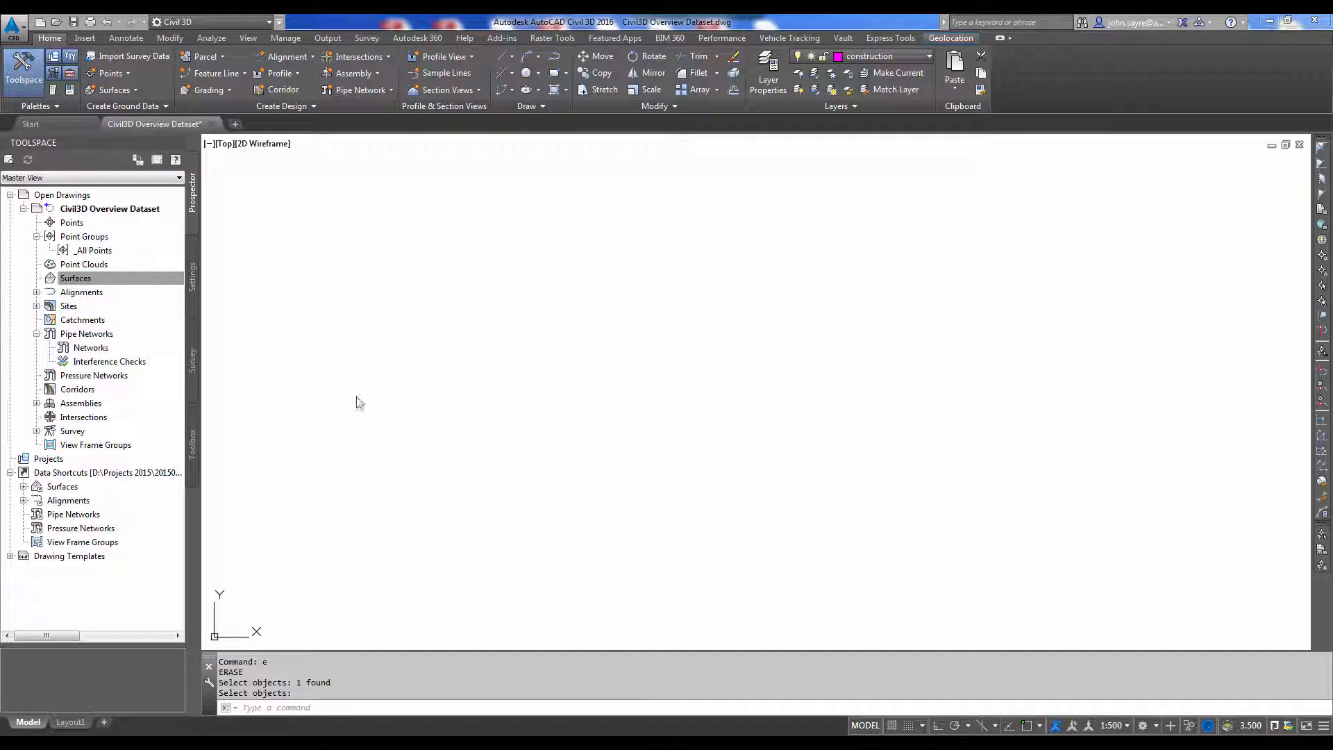
pyautogui.middleClick(472, 433)
pyautogui.middleClick(472, 433)
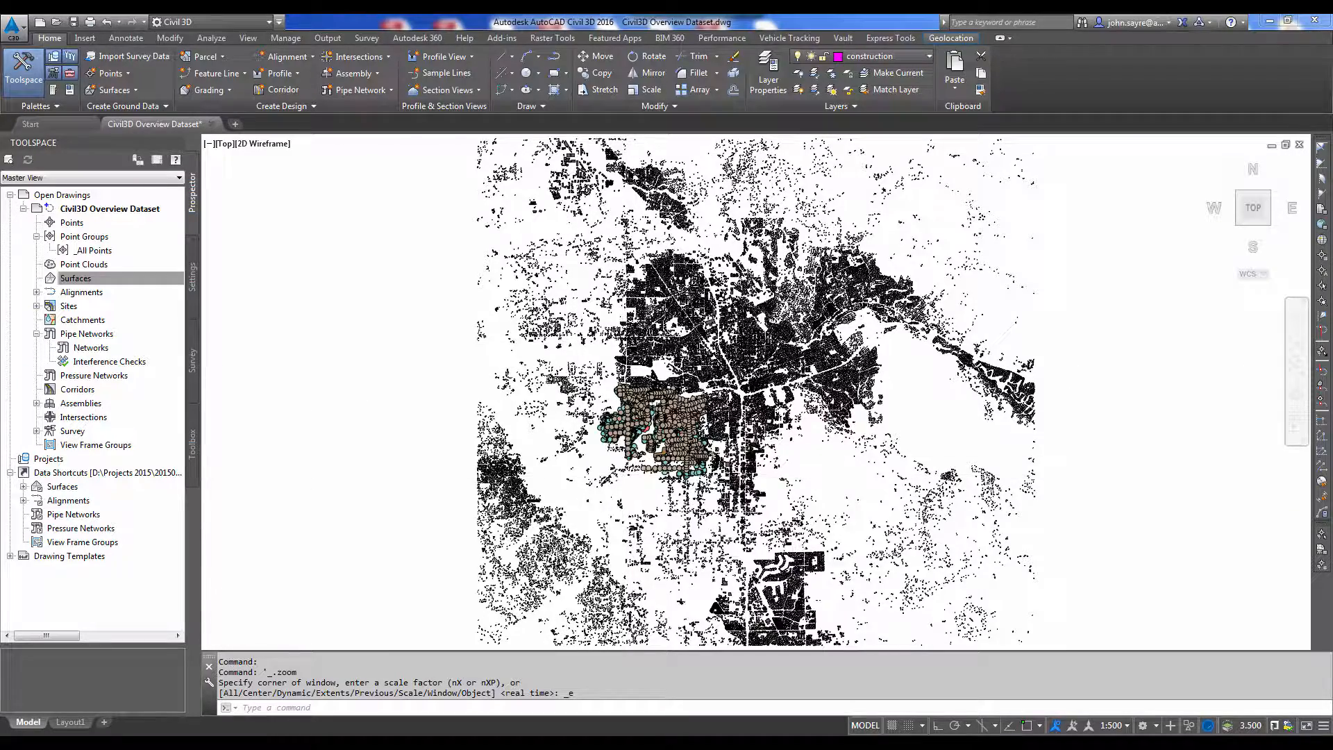
# Turn on the aerial online map behind the imported GIS layers
pyautogui.scroll(4, 625, 474)
pyautogui.scroll(4, 653, 464)
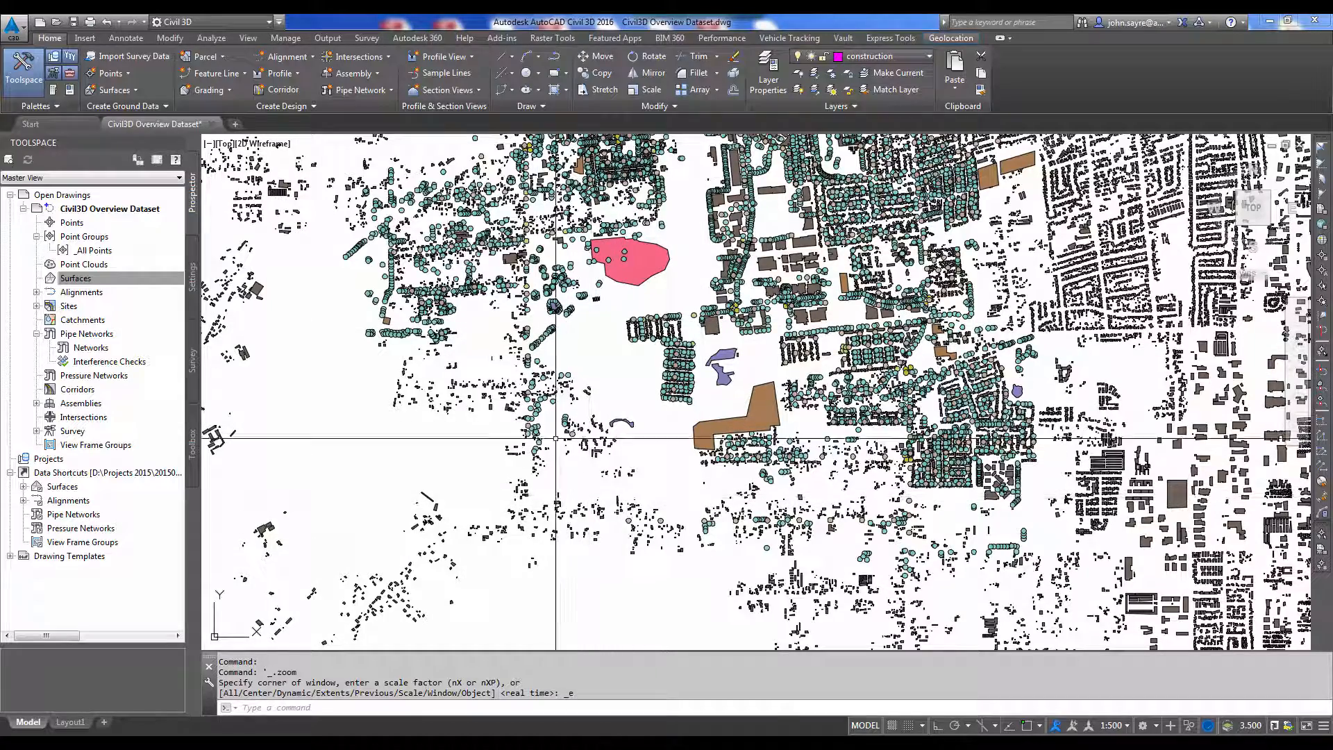
pyautogui.moveTo(548, 401); pyautogui.dragTo(577, 488, button='middle')
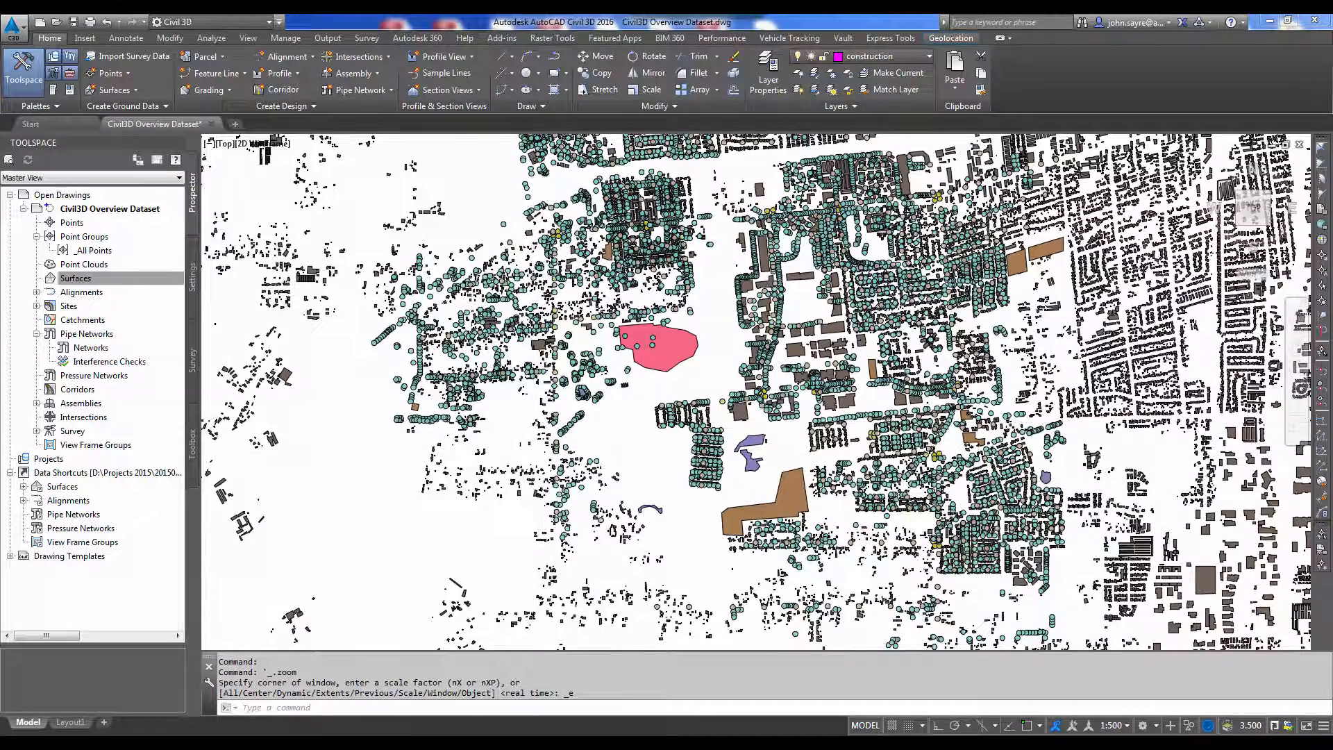
pyautogui.scroll(2, 529, 422)
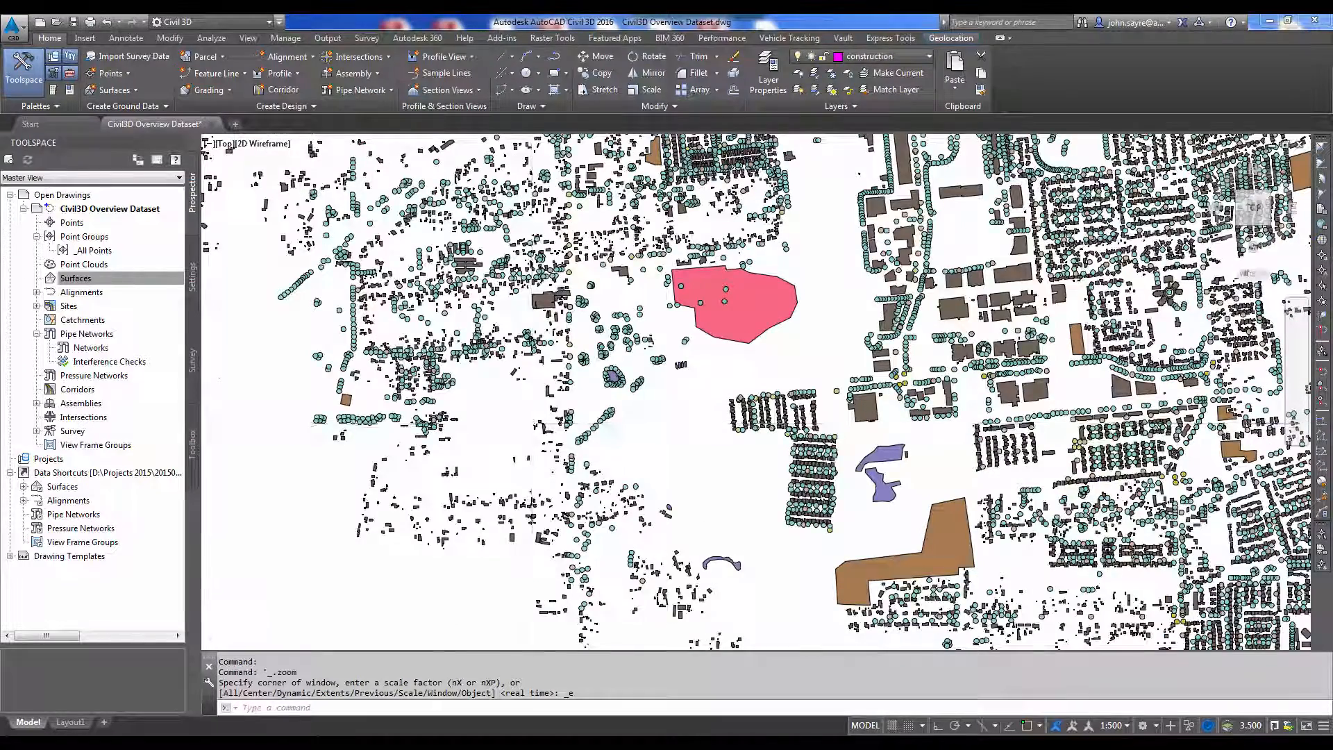
pyautogui.scroll(-2, 529, 423)
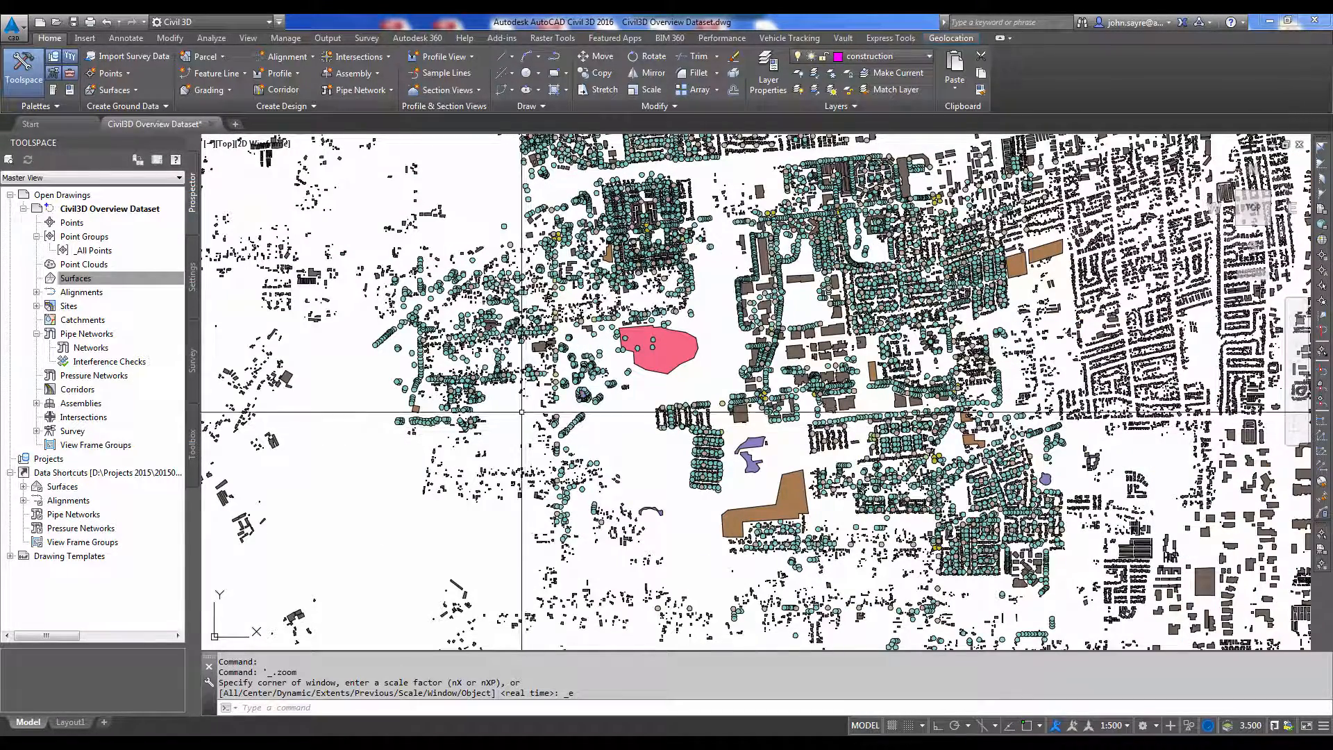
pyautogui.moveTo(527, 131); pyautogui.dragTo(562, 176, button='middle')
pyautogui.click(951, 37)
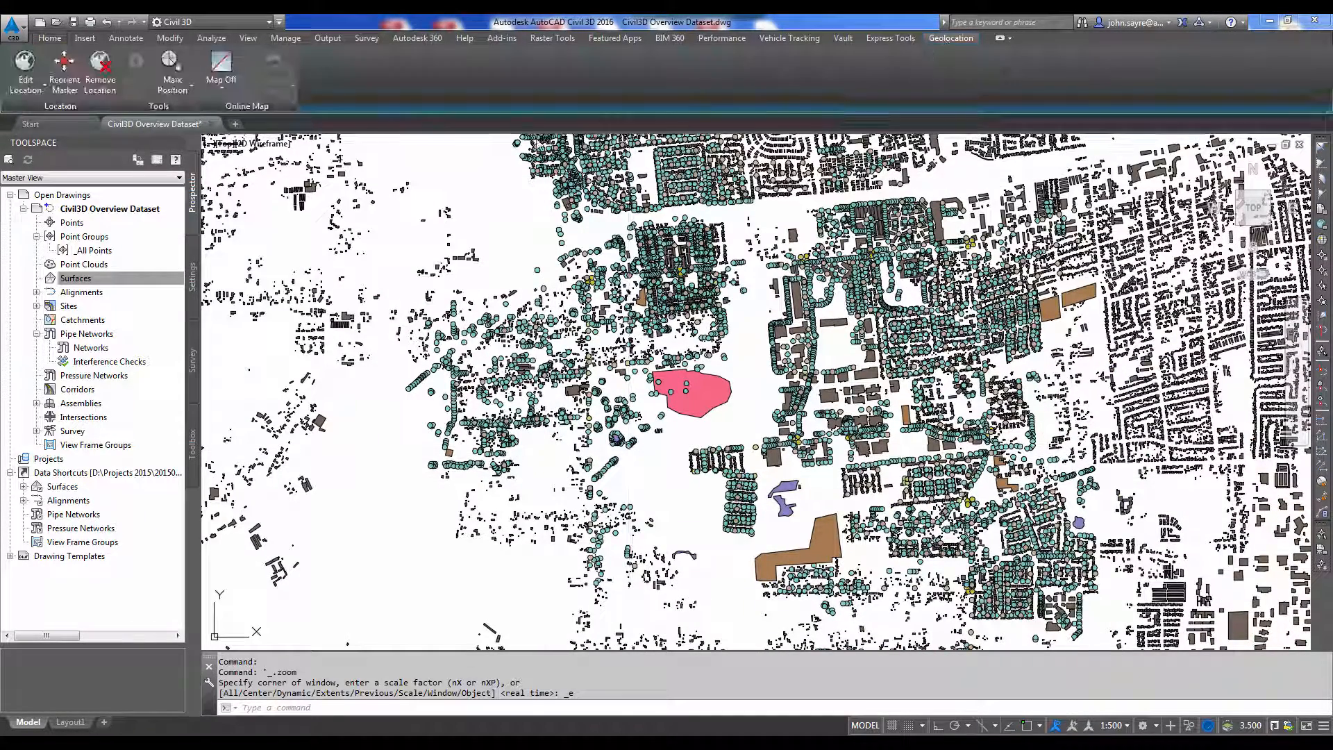
pyautogui.click(233, 85)
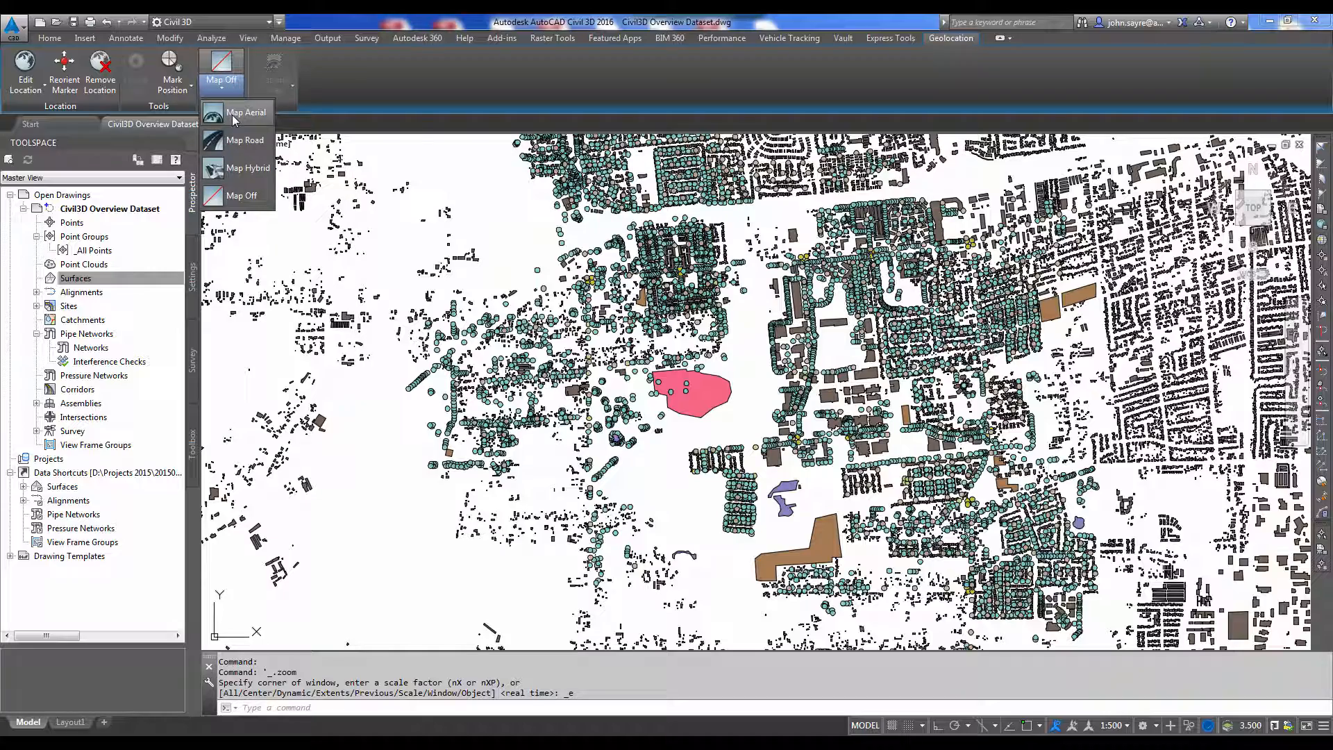
pyautogui.click(232, 114)
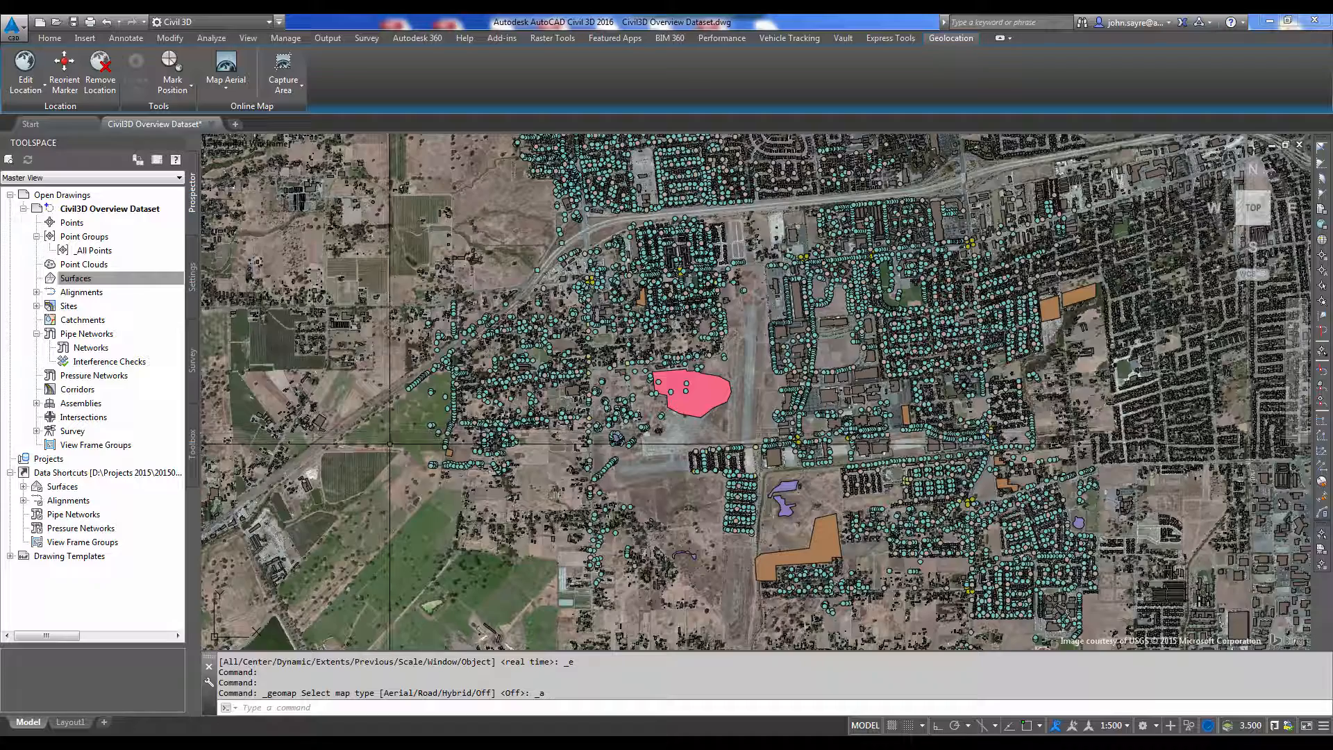
# Show the Map task pane by running MAPWSPACE and accepting the On option
pyautogui.scroll(2, 496, 443)
pyautogui.scroll(3, 592, 424)
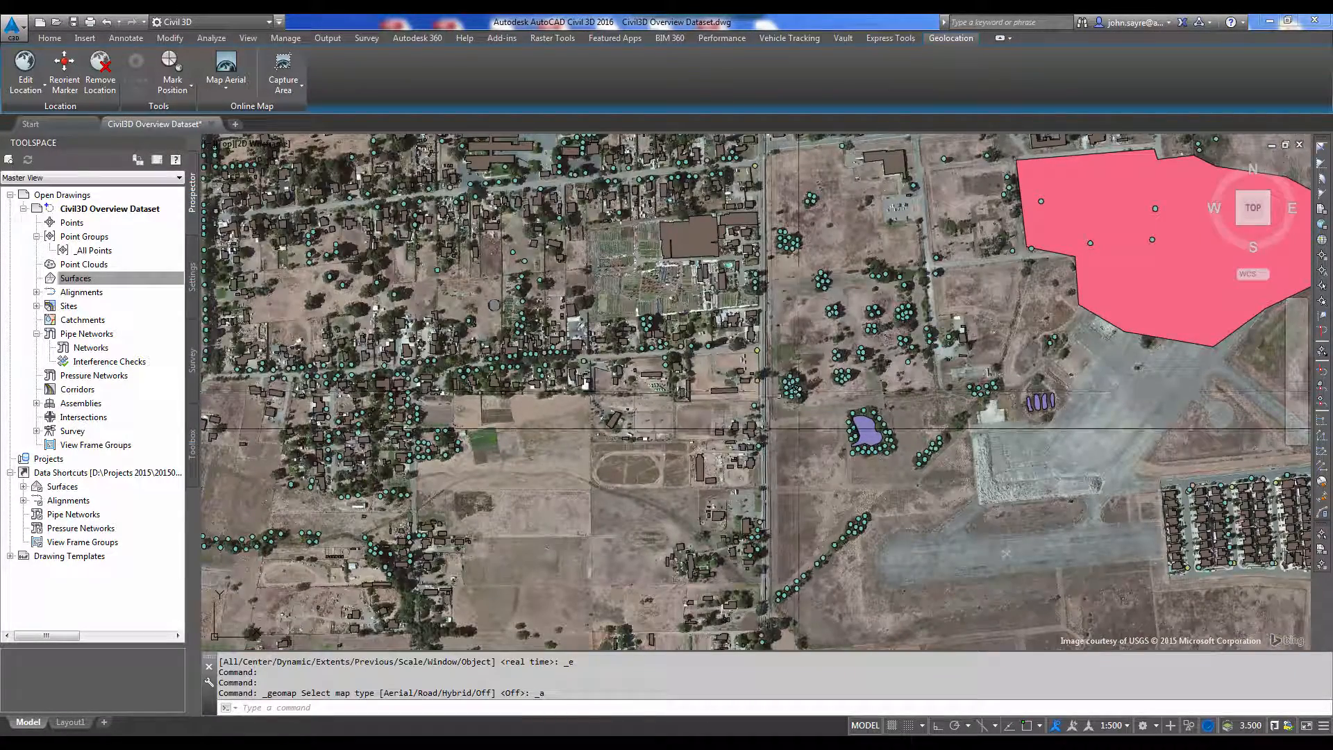
pyautogui.scroll(3, 798, 429)
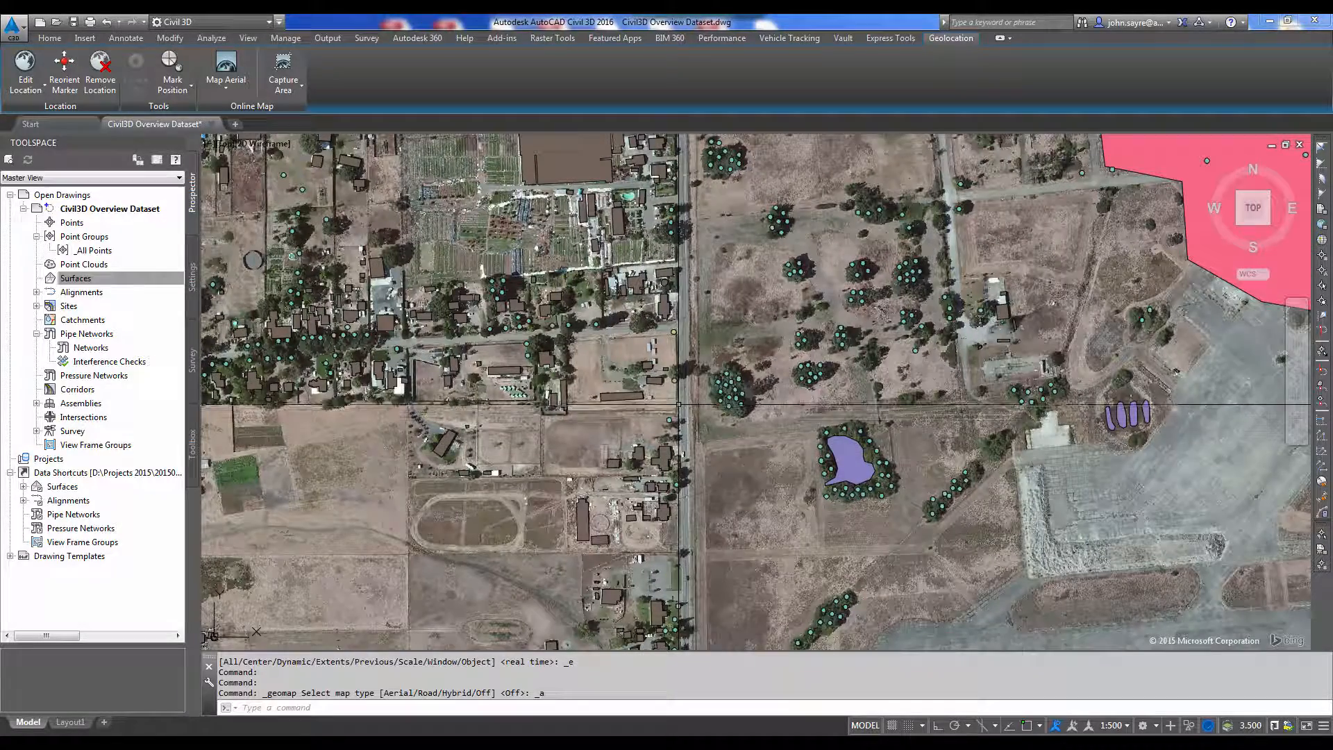
pyautogui.scroll(2, 677, 405)
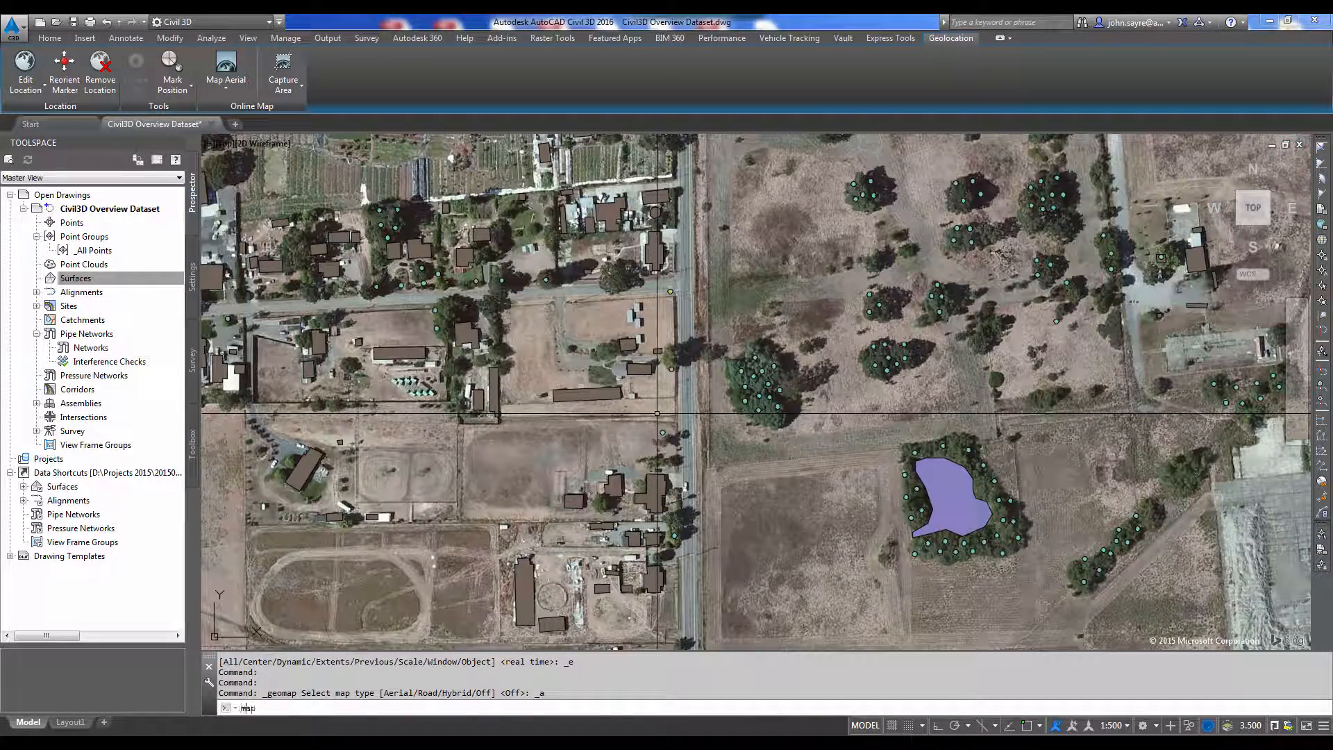
pyautogui.write('ce')
pyautogui.press('Return')
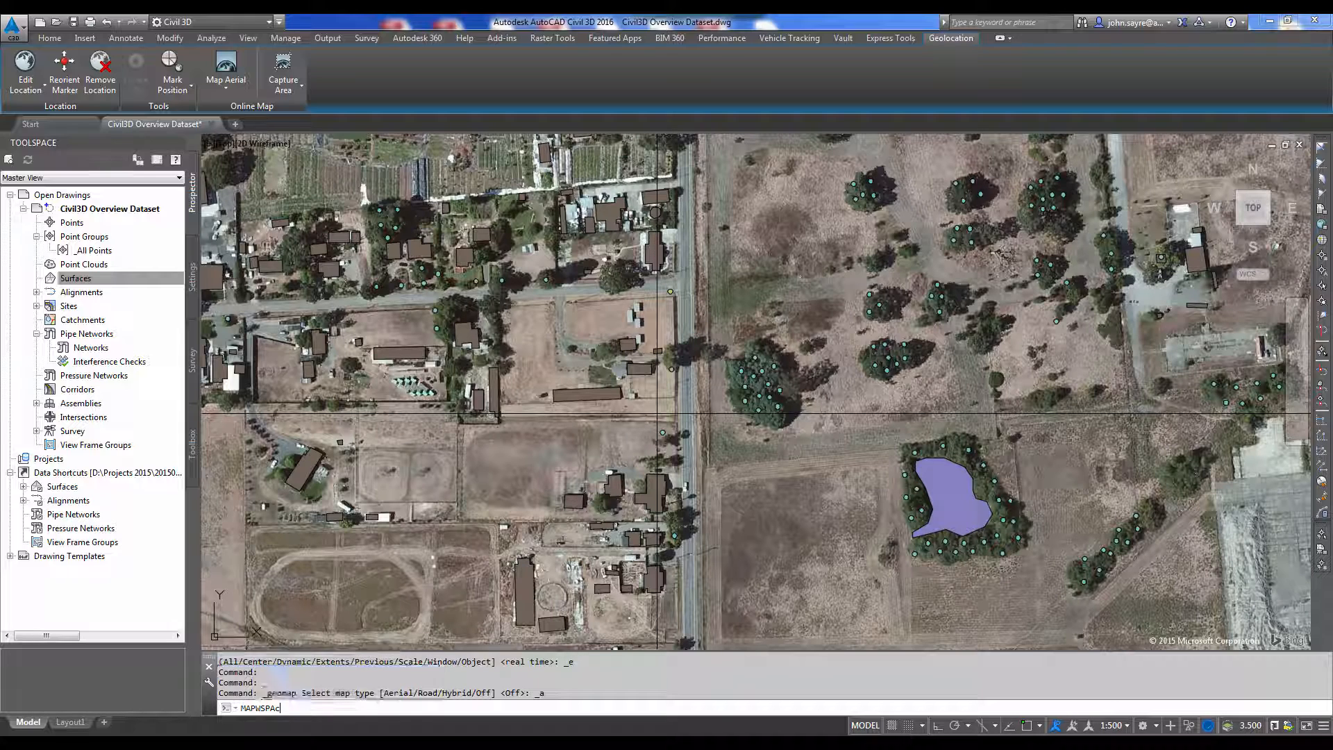
pyautogui.press('Return')
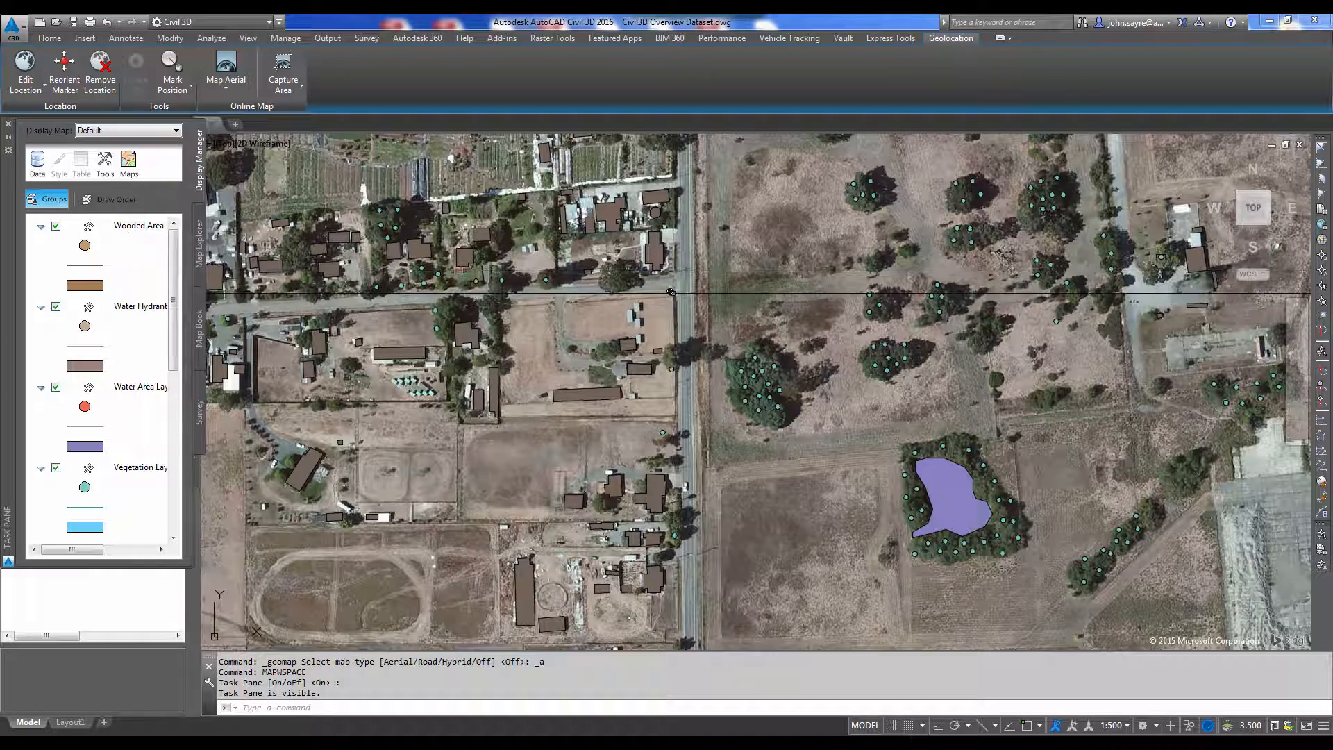
# Inspect the attribute table record of the traffic stop sign at the road intersection, and clear the selection
pyautogui.scroll(5, 667, 297)
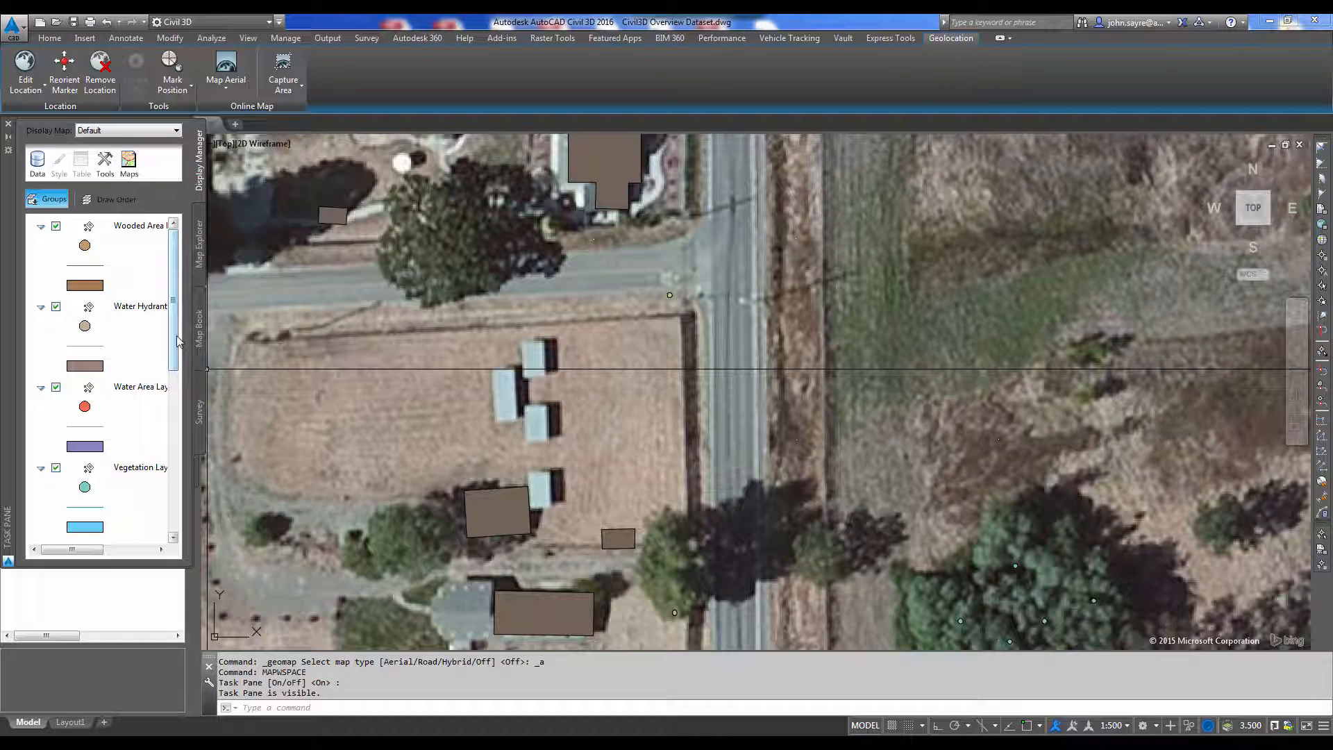
pyautogui.moveTo(178, 355); pyautogui.dragTo(118, 349)
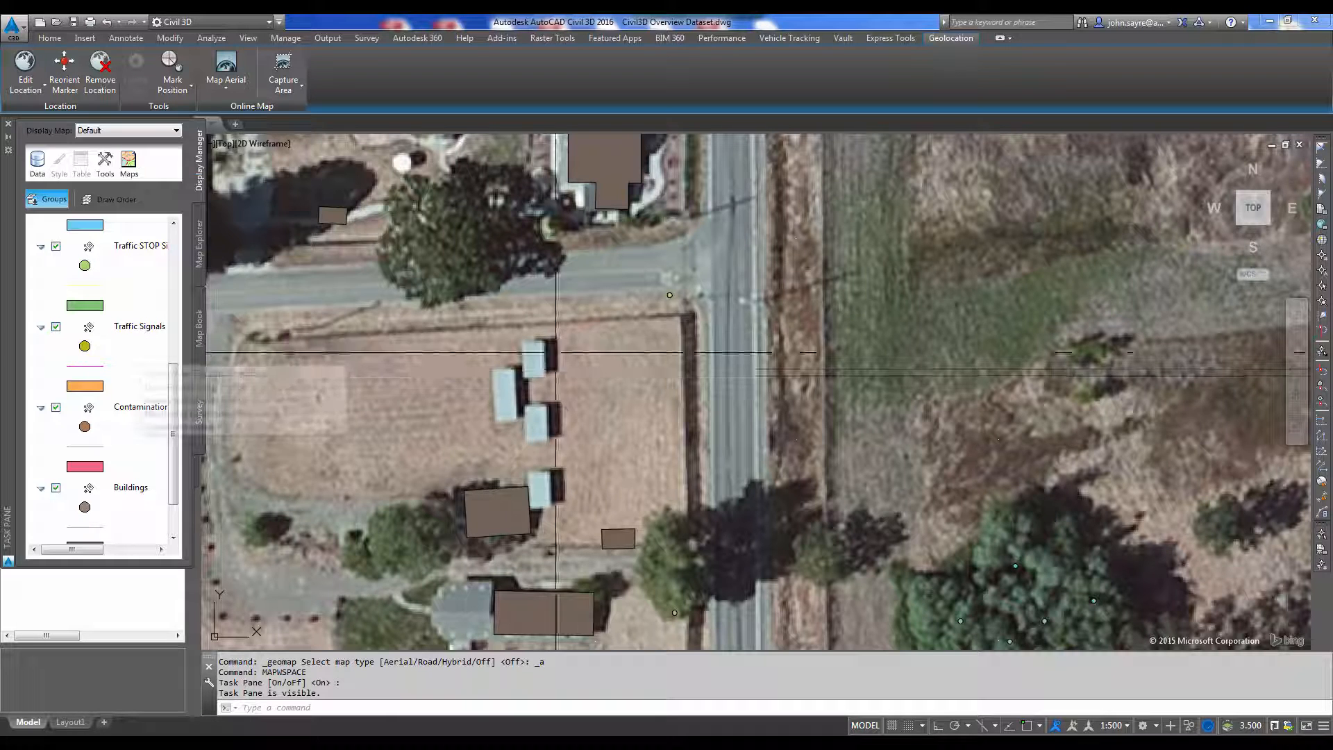
pyautogui.click(670, 295)
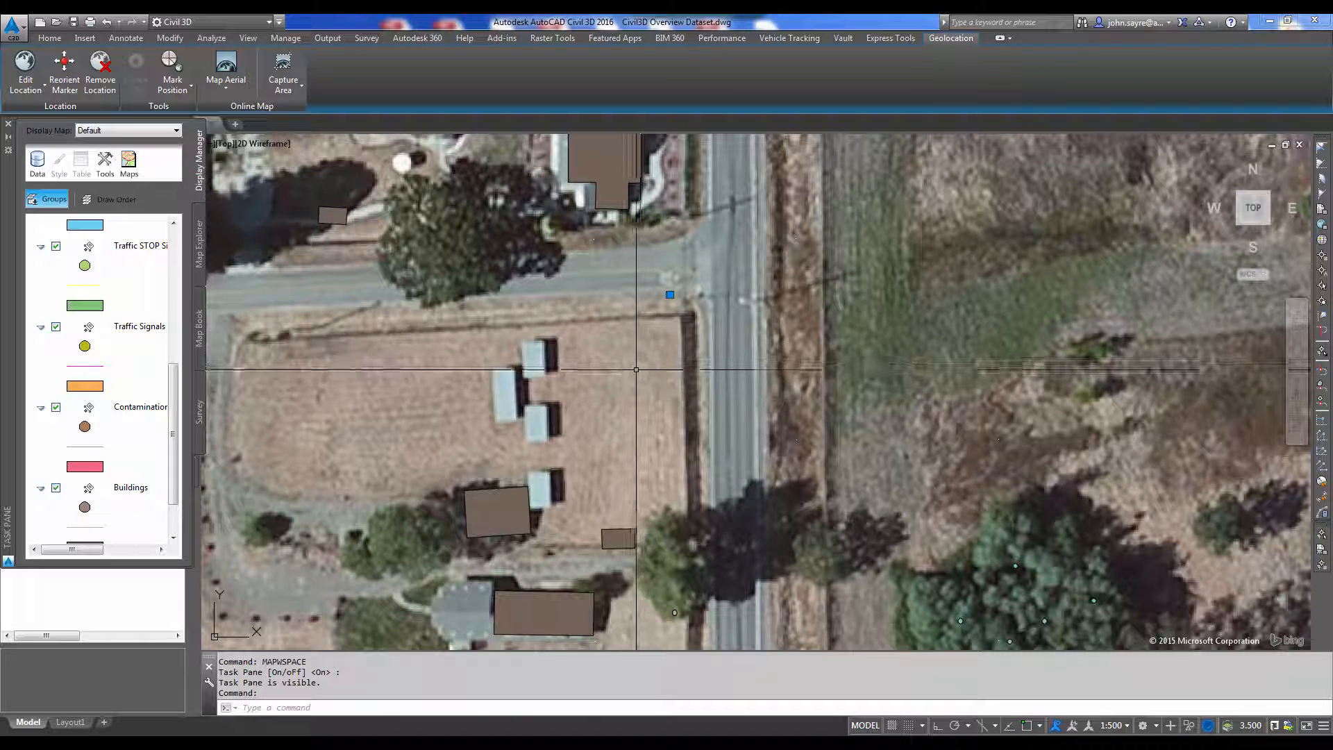
pyautogui.rightClick(649, 326)
pyautogui.click(702, 511)
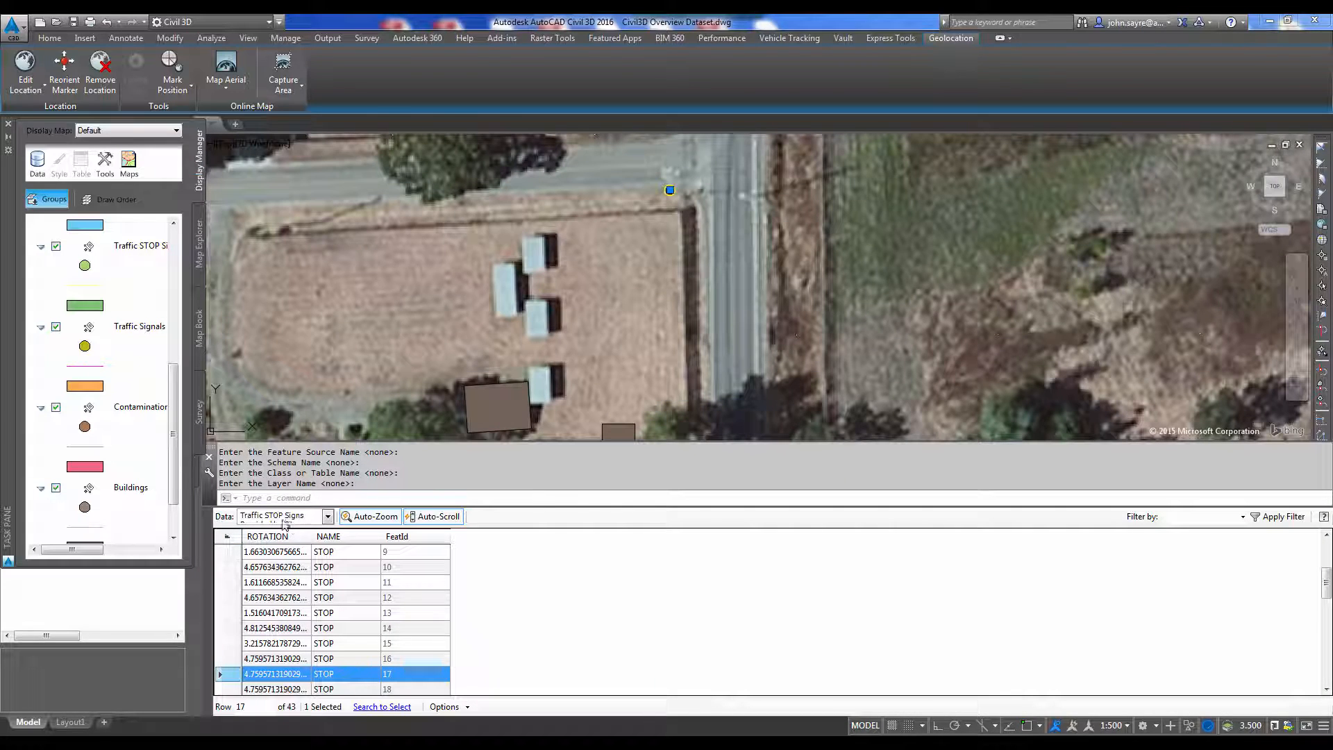
pyautogui.click(205, 516)
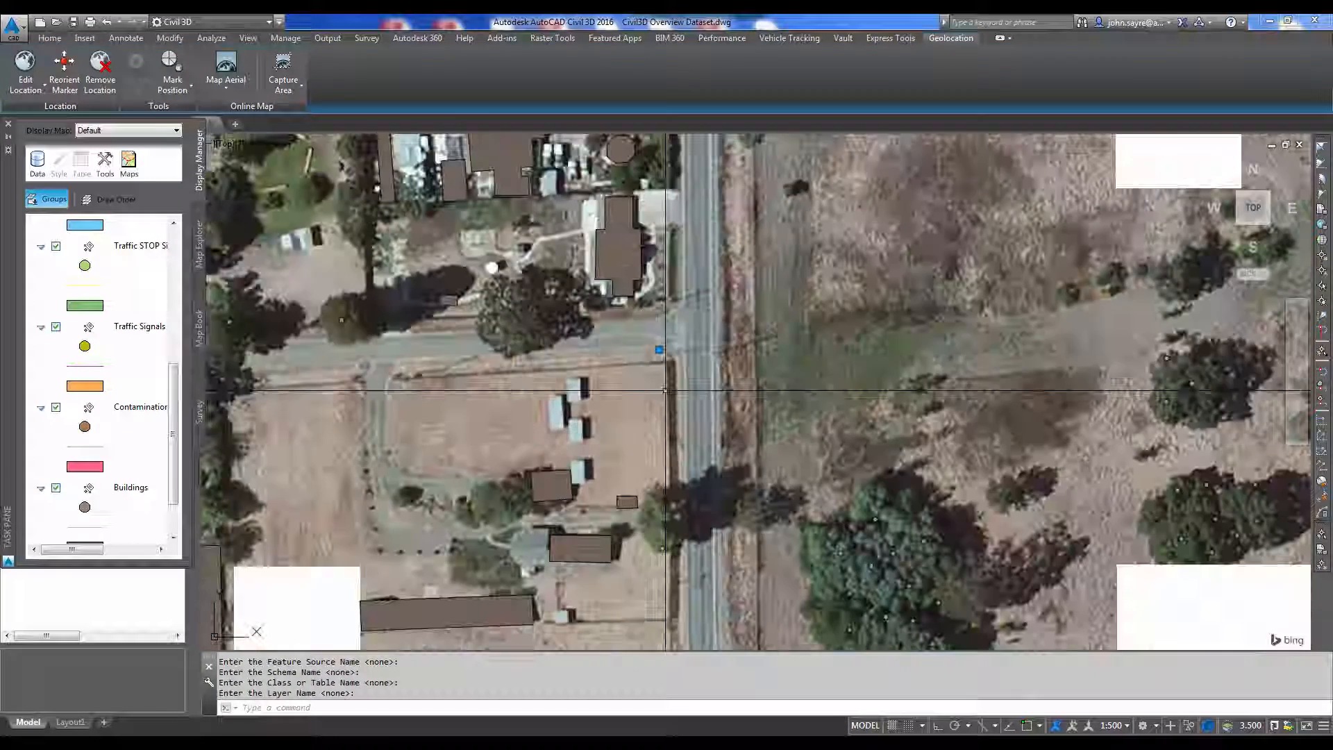
pyautogui.press('Escape')
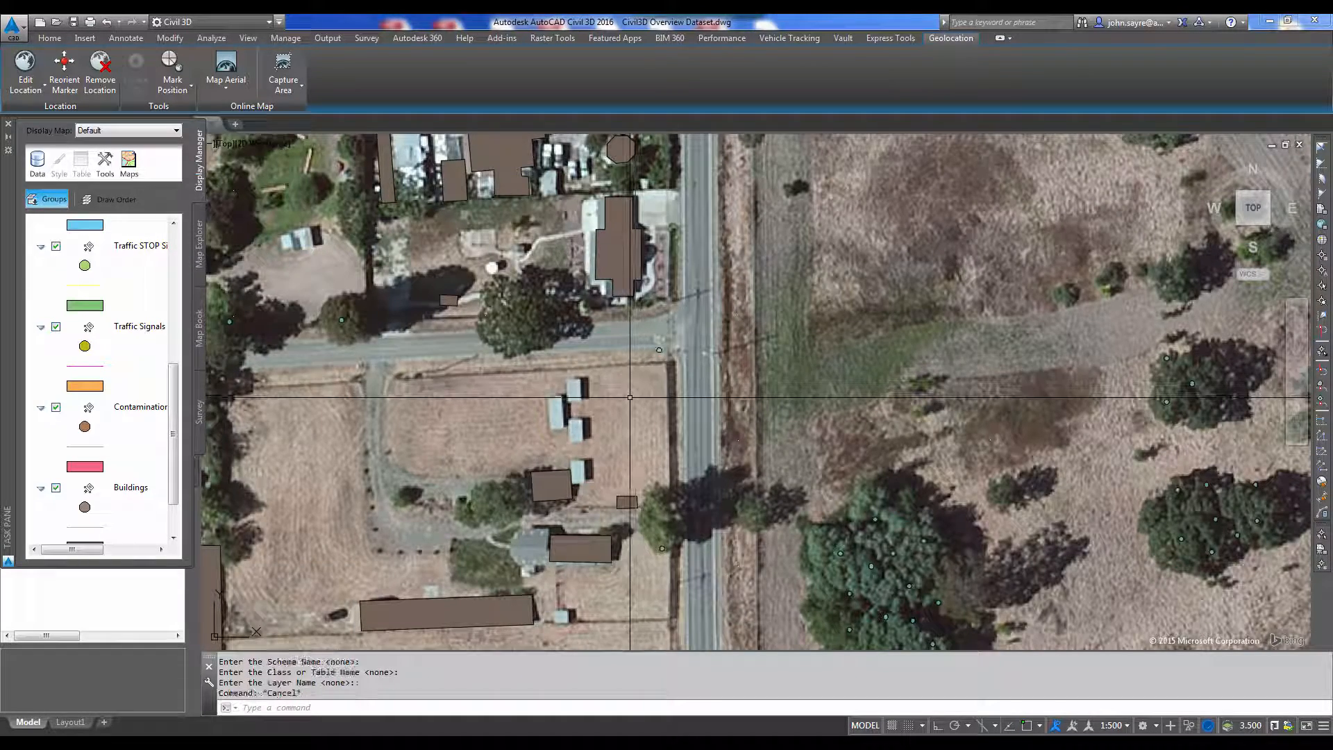
# Examine how the GIS layers align with the aerial imagery across the site and around the open field north of the runway
pyautogui.scroll(-4, 657, 375)
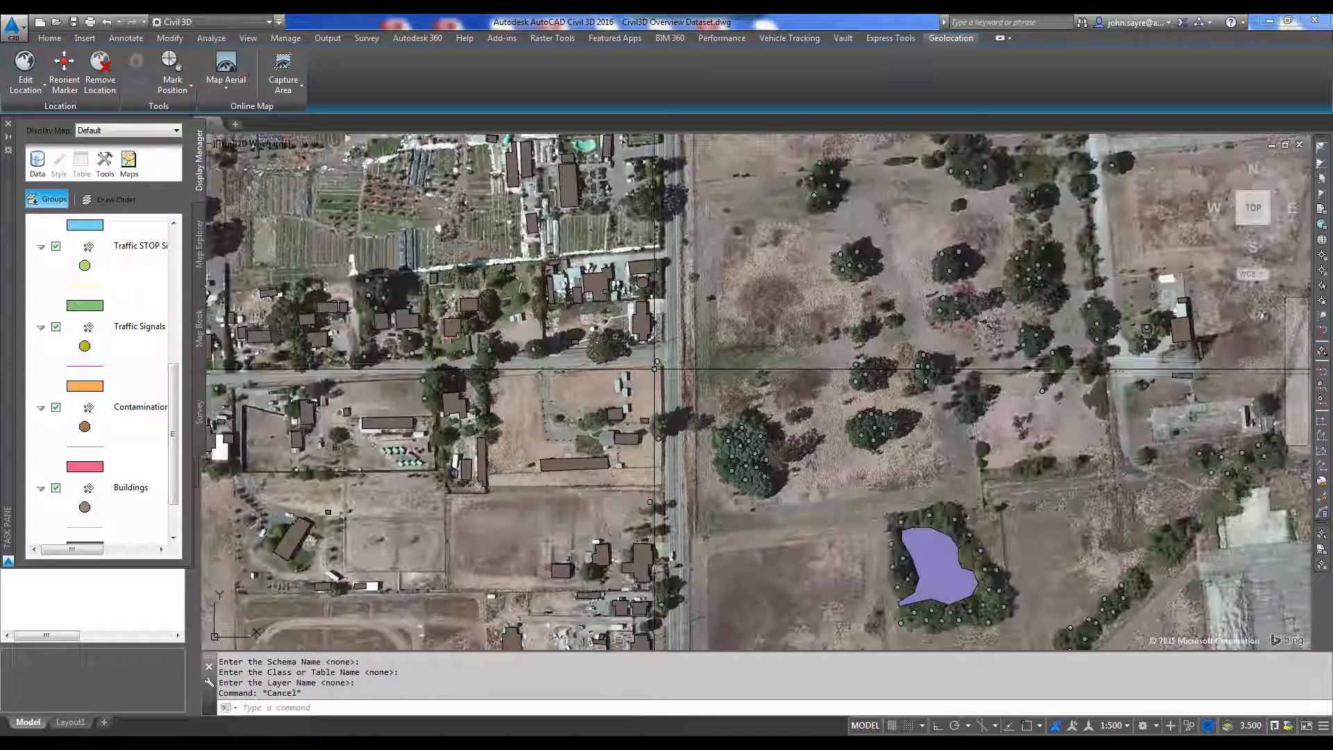
pyautogui.scroll(-4, 645, 347)
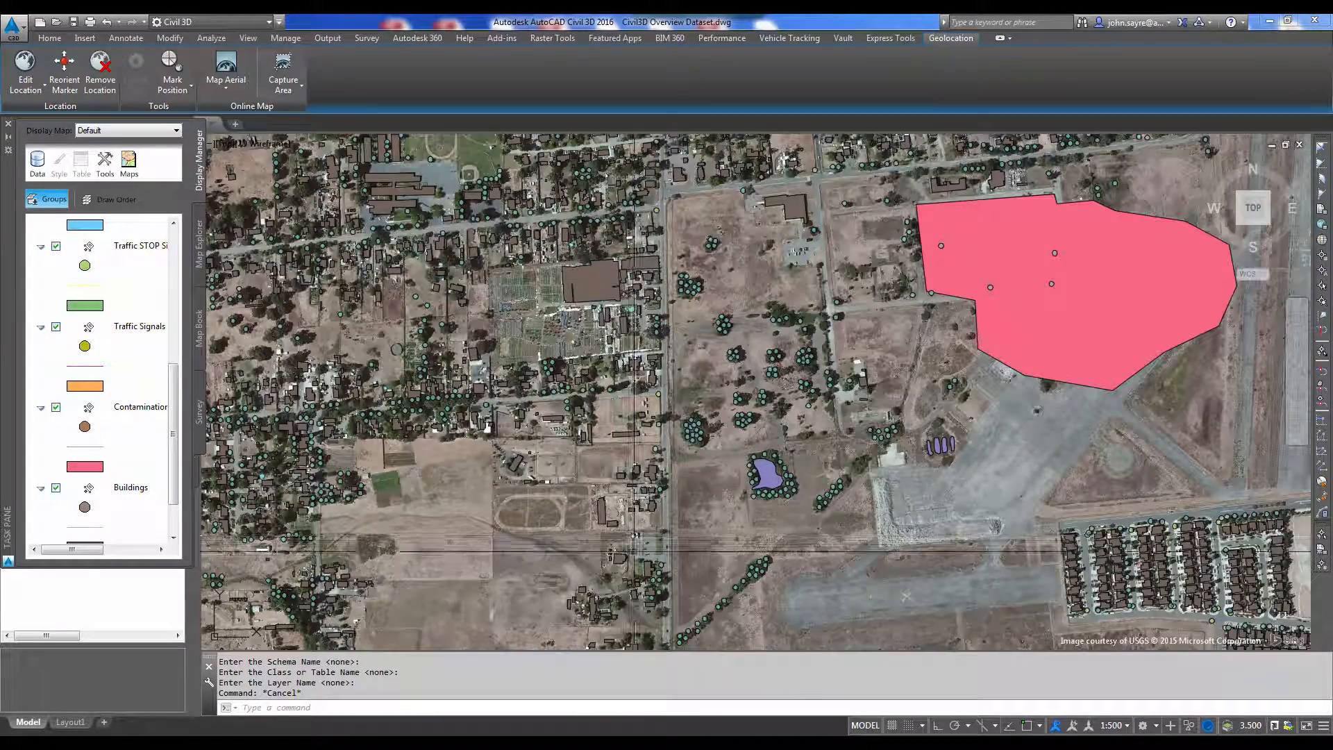
pyautogui.scroll(-3, 631, 482)
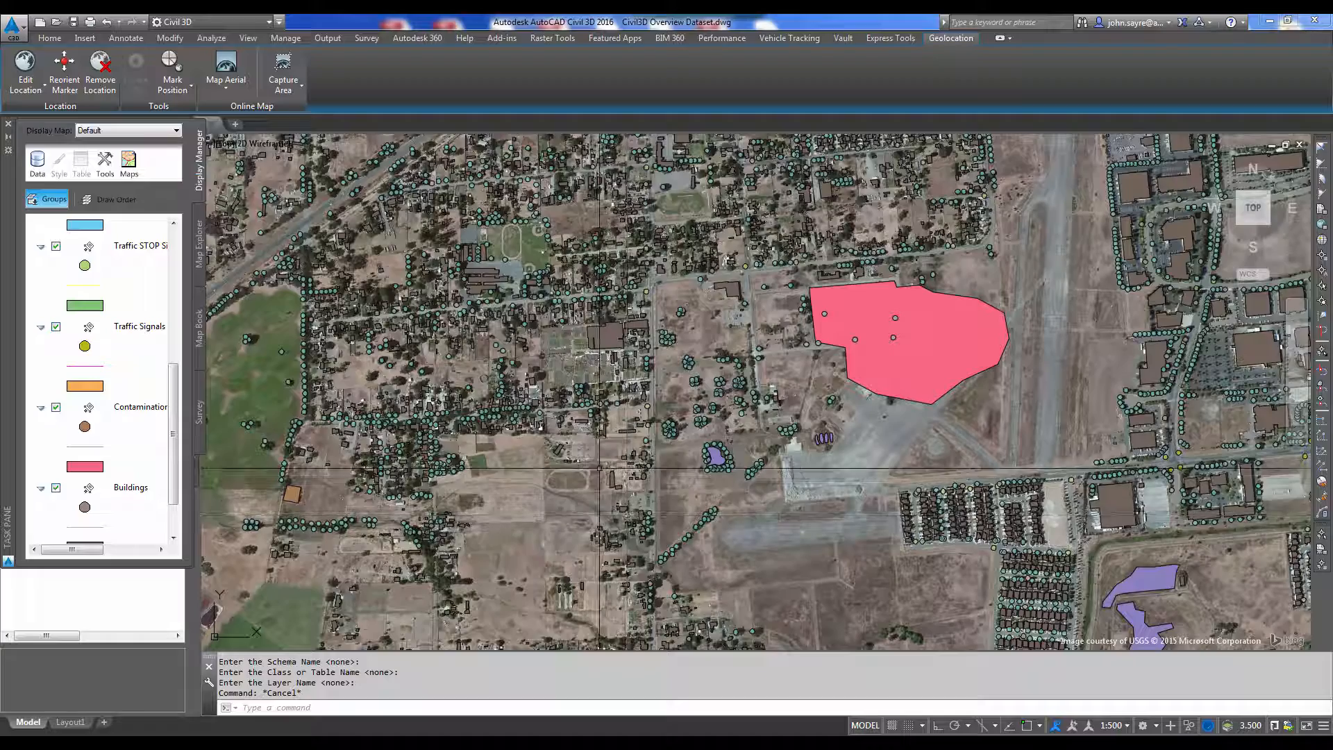
pyautogui.moveTo(590, 455); pyautogui.dragTo(775, 390, button='middle')
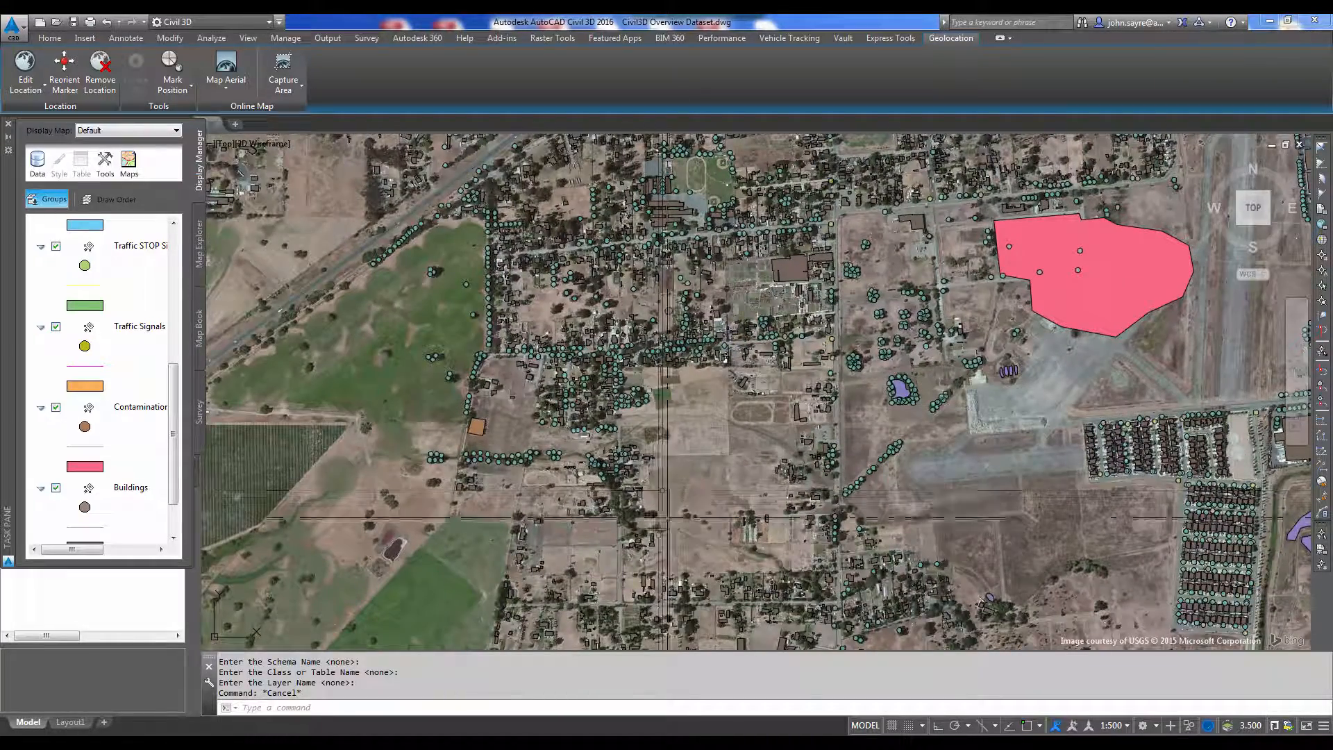
pyautogui.moveTo(704, 517); pyautogui.dragTo(600, 496, button='middle')
pyautogui.scroll(-2, 525, 514)
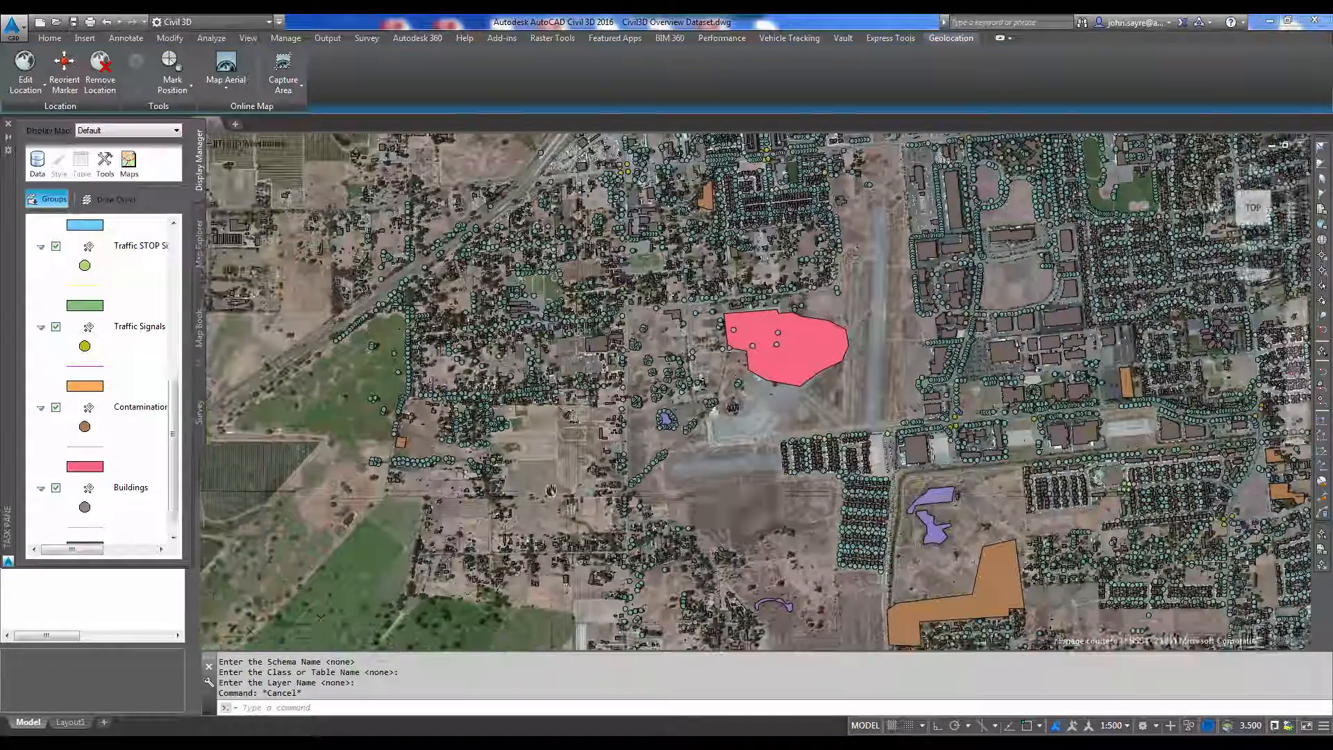
pyautogui.scroll(-2, 556, 491)
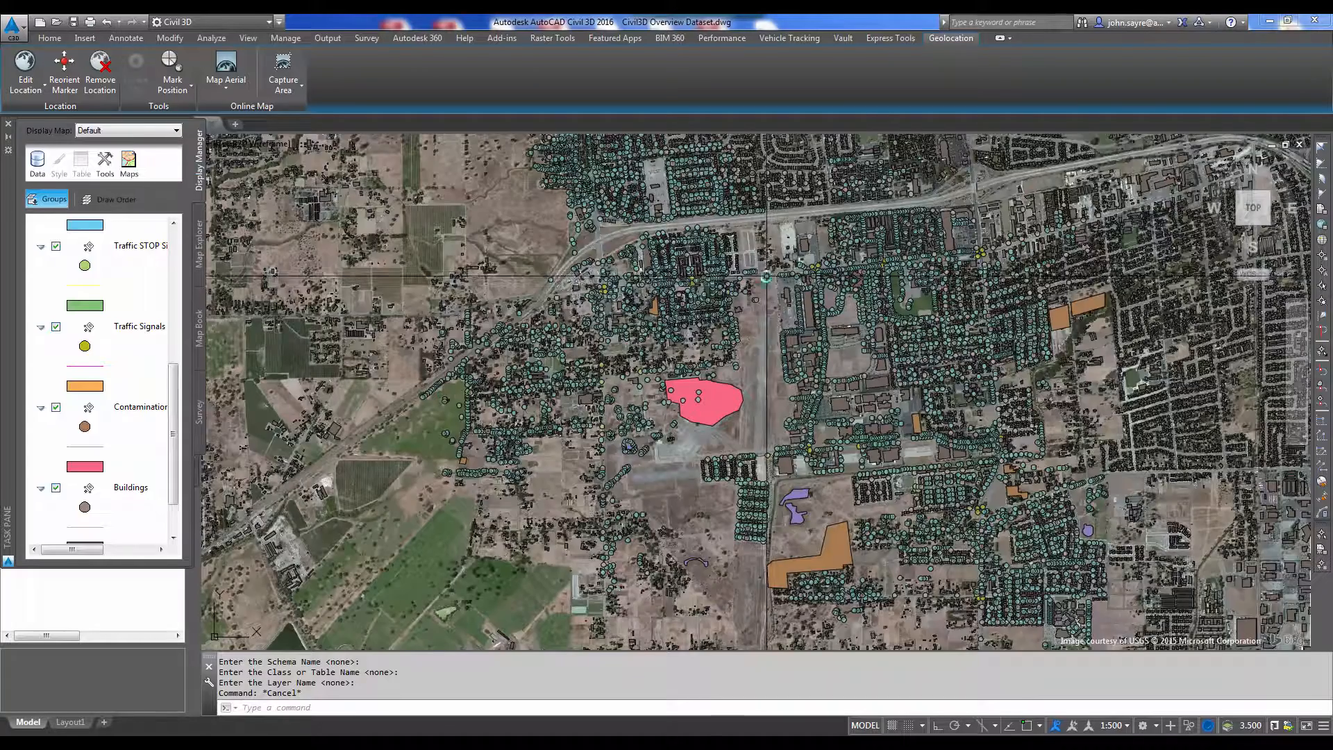
pyautogui.scroll(5, 766, 276)
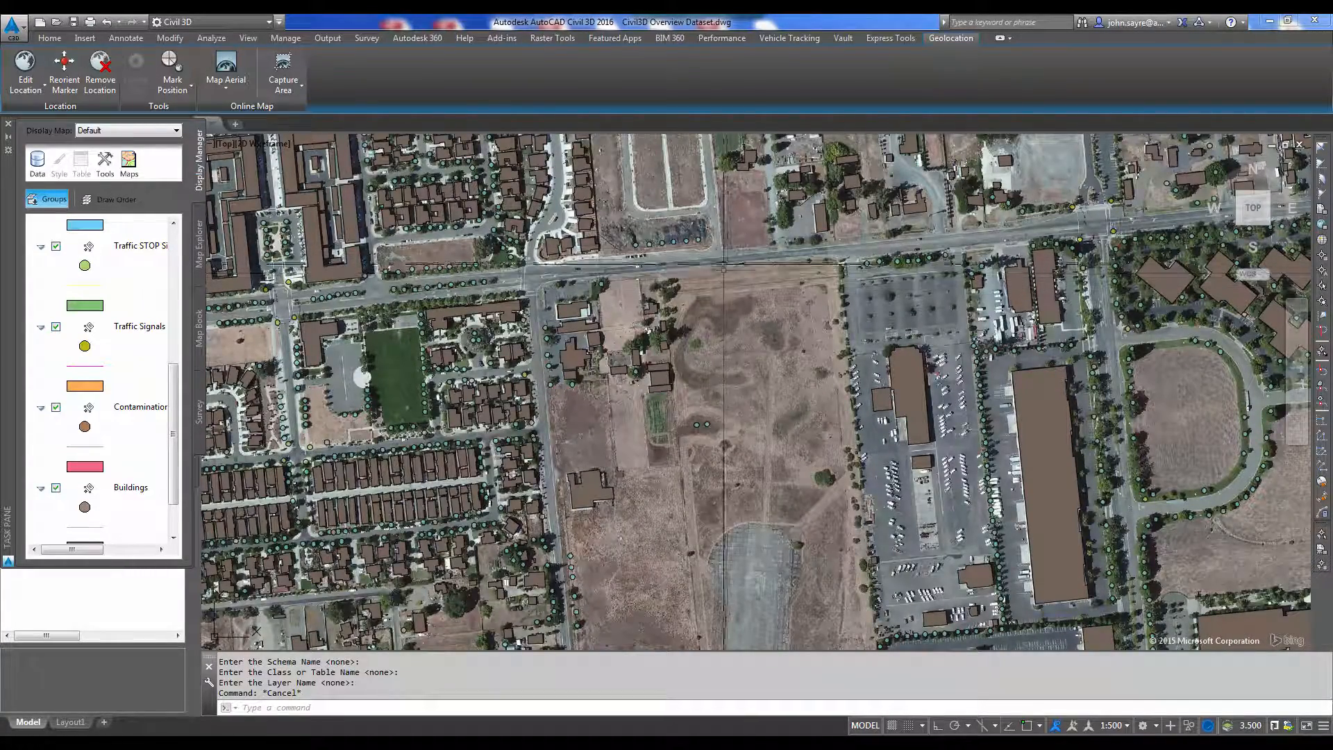
pyautogui.scroll(2, 724, 263)
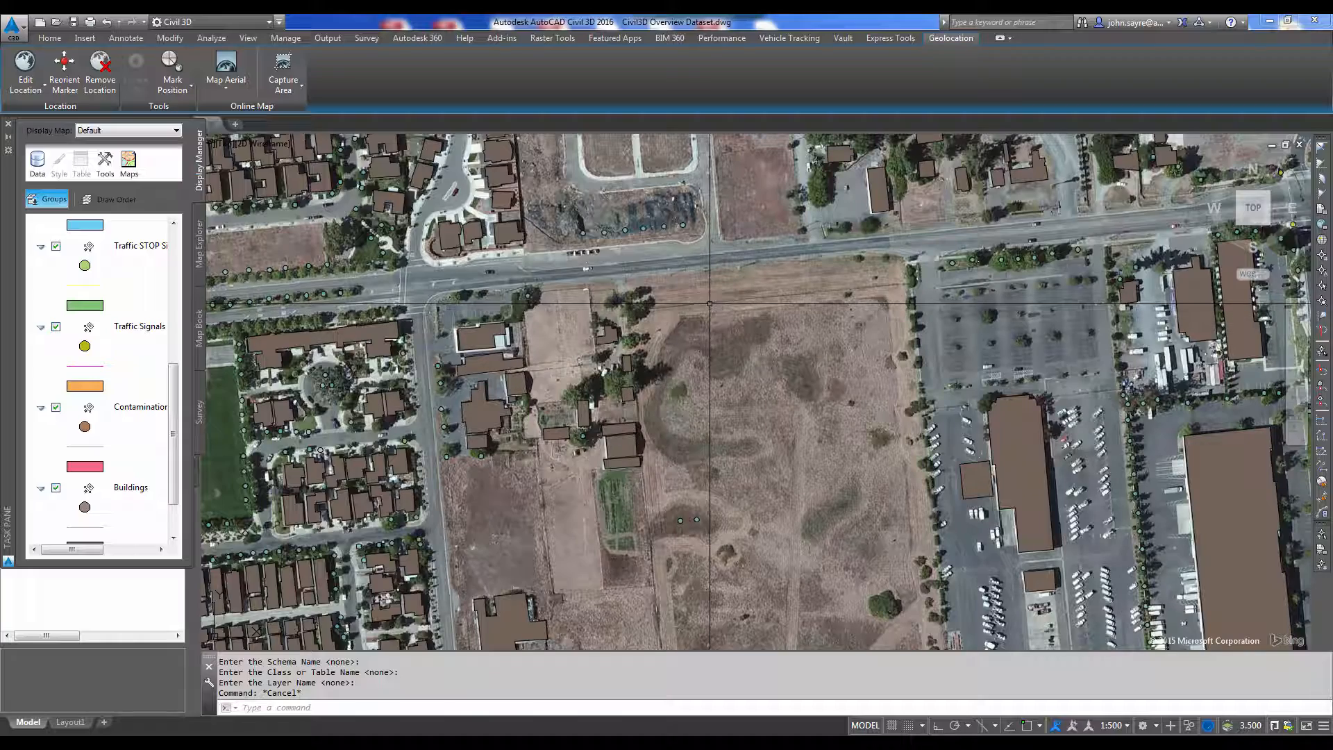
pyautogui.scroll(-1, 709, 303)
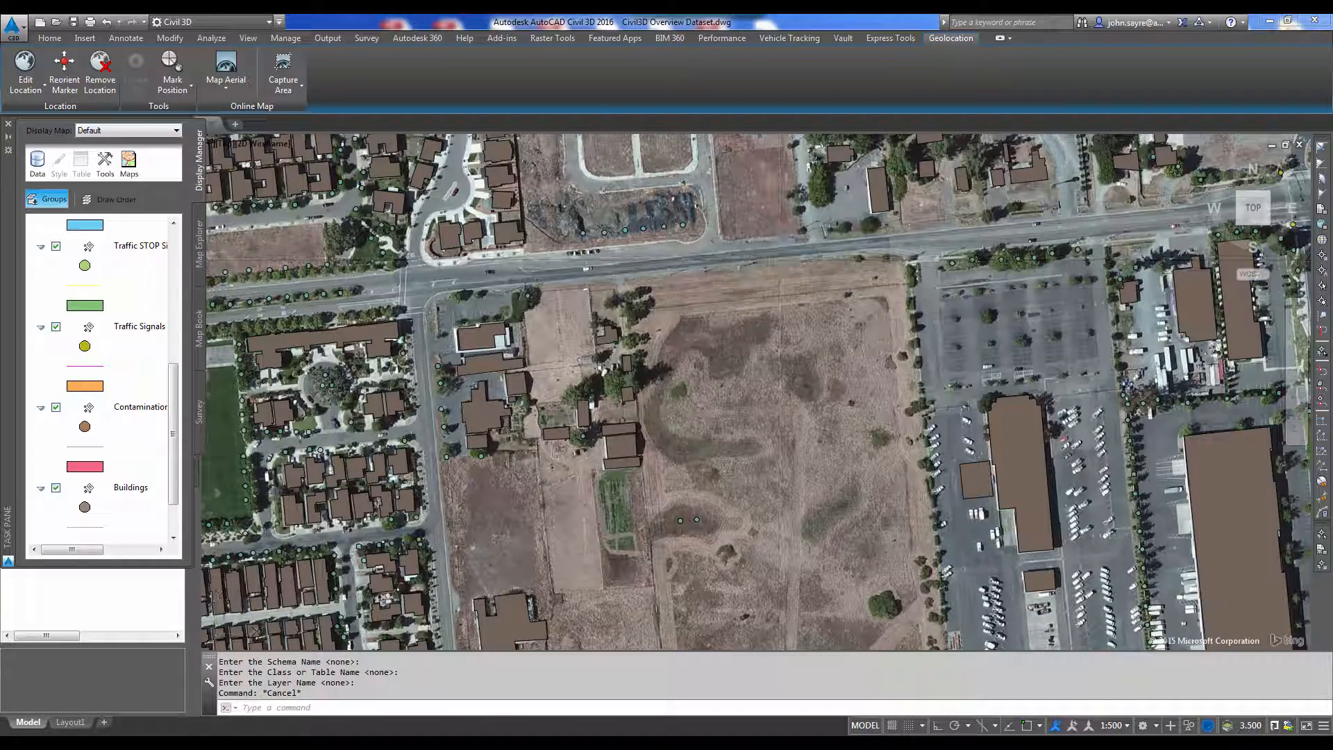
pyautogui.scroll(-2, 770, 269)
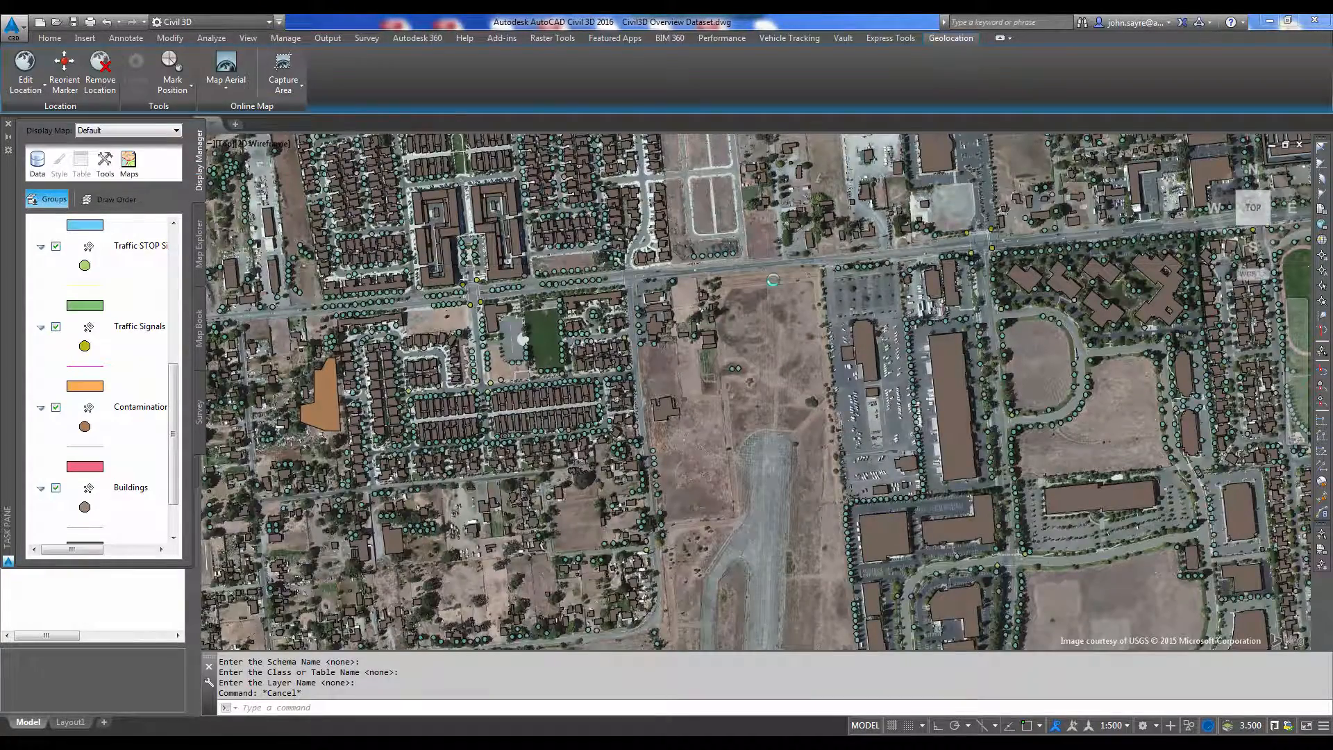
pyautogui.scroll(-3, 770, 269)
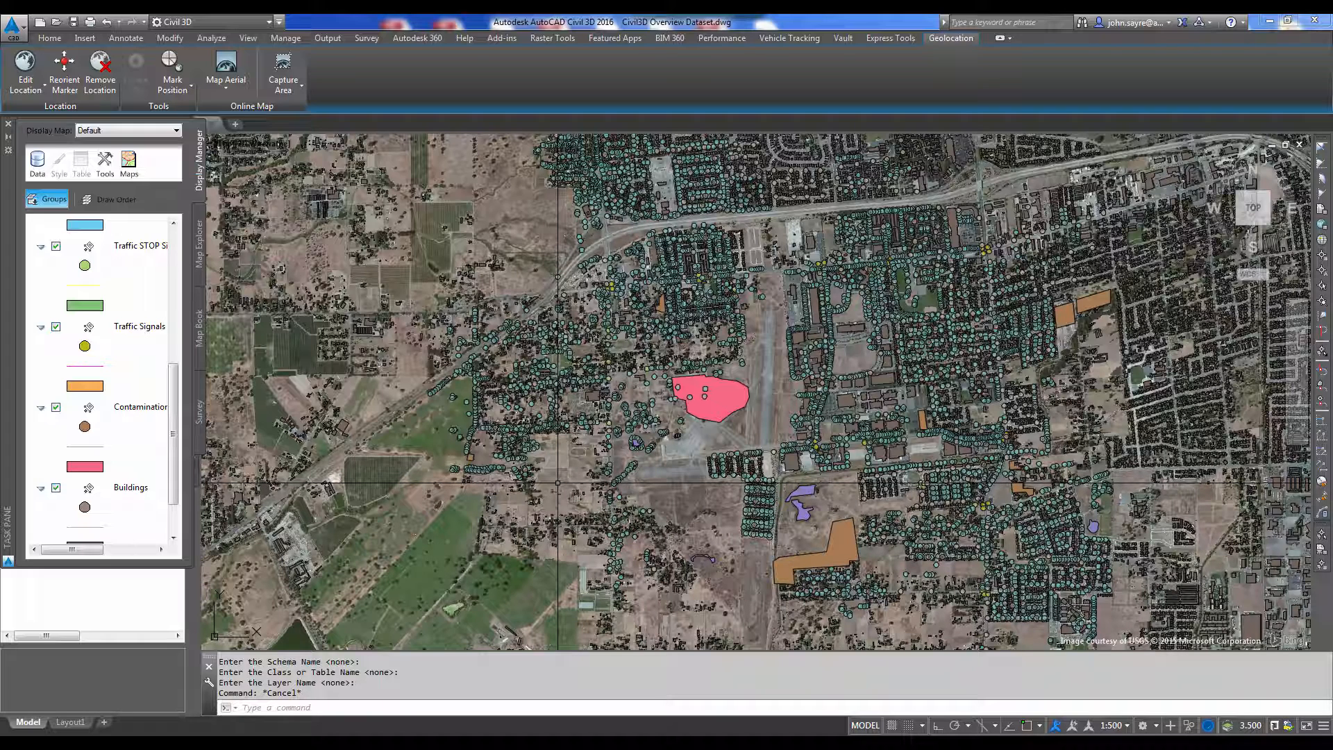
# Close the Map task pane and create a grid surface from the DEM file GIS - Existing_Ground.dem
pyautogui.click(9, 126)
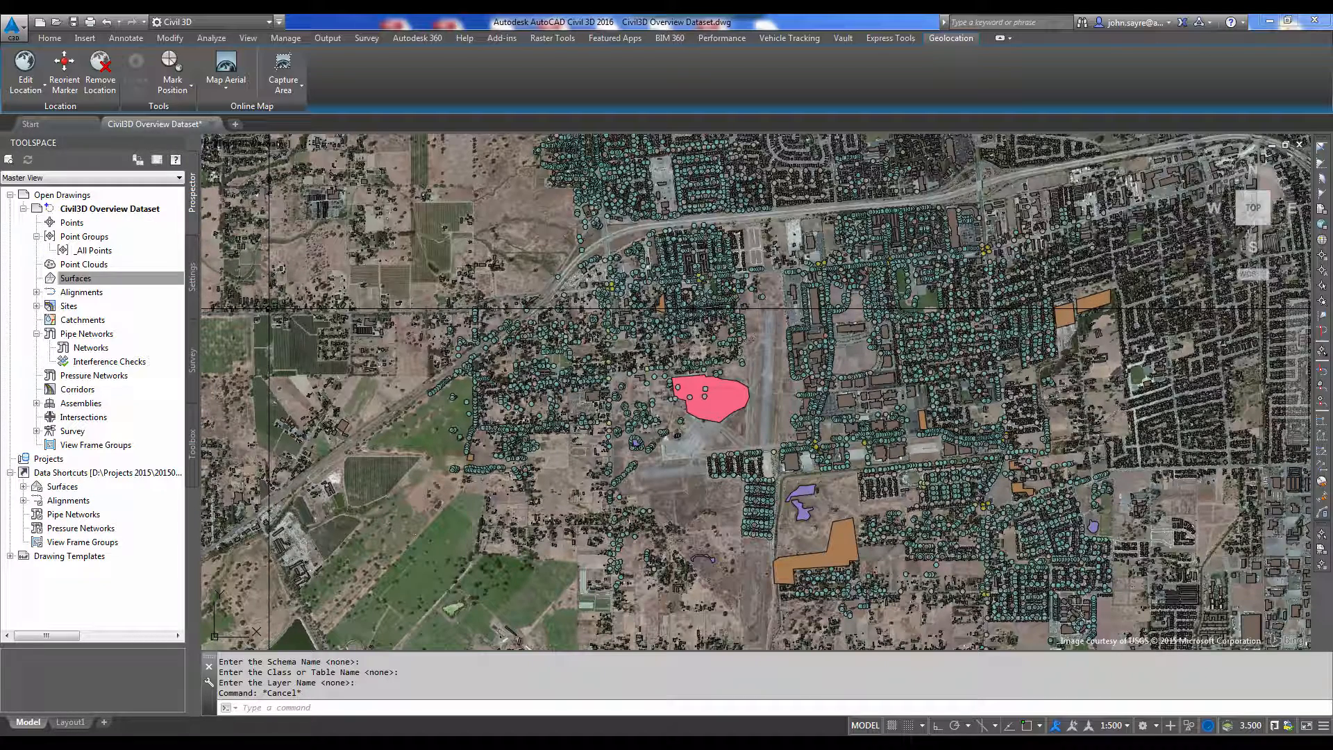
pyautogui.rightClick(77, 278)
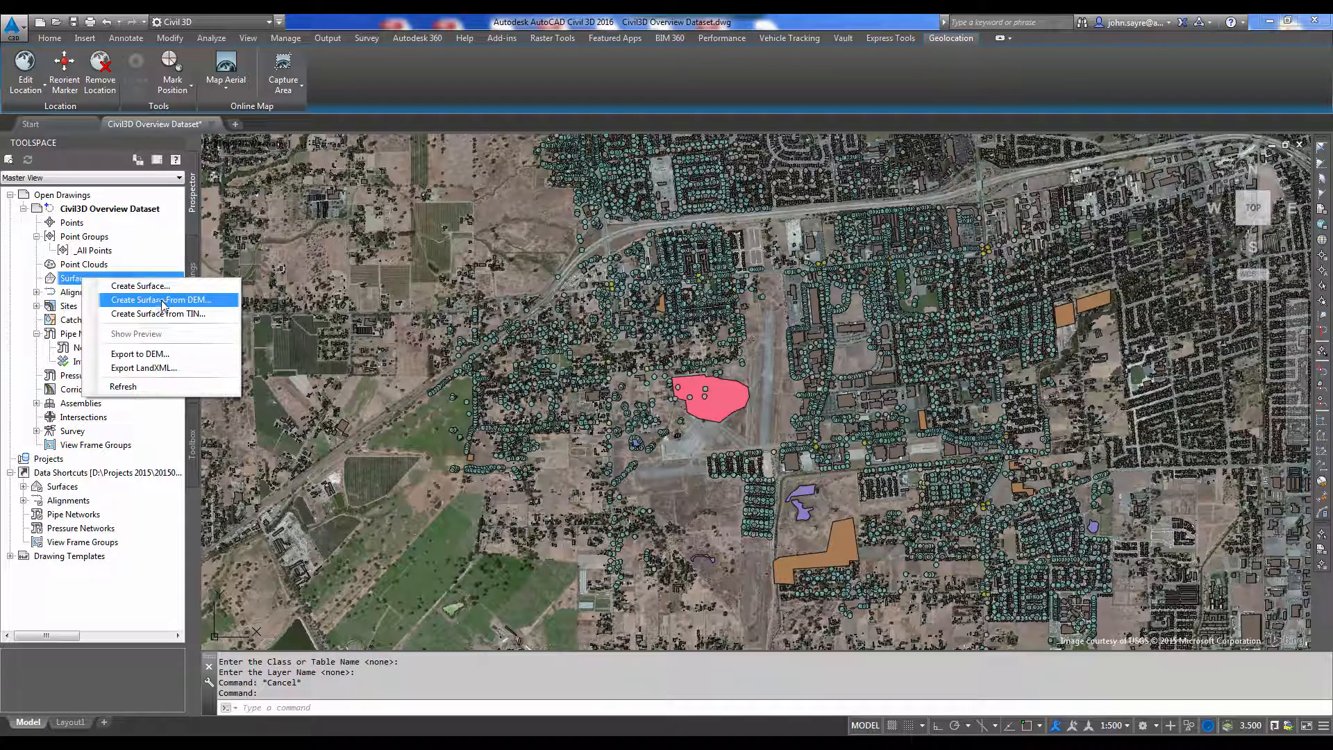
pyautogui.click(162, 301)
pyautogui.click(600, 267)
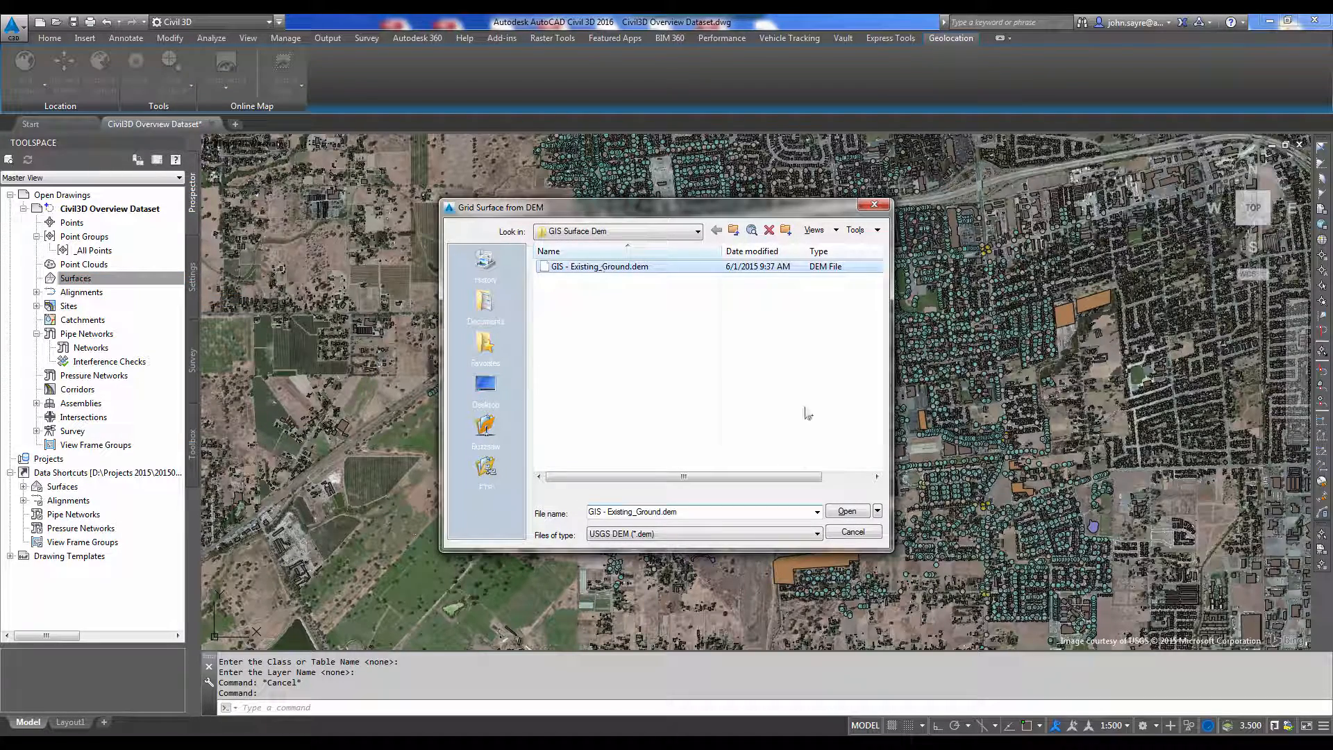
pyautogui.click(847, 511)
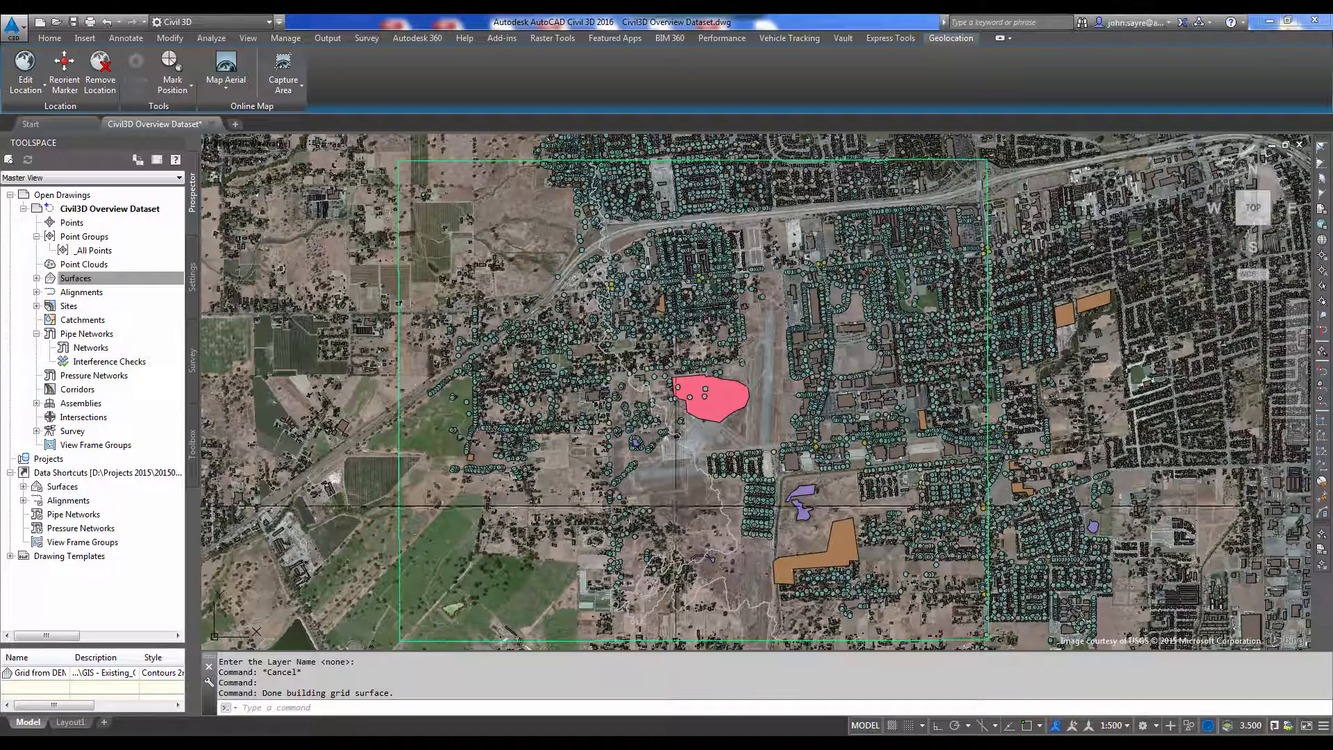
# Assign the Contours 1m and 5m (Background) style to the DEM surface, with major contours red and minor contours cyan in plan view
pyautogui.click(683, 453)
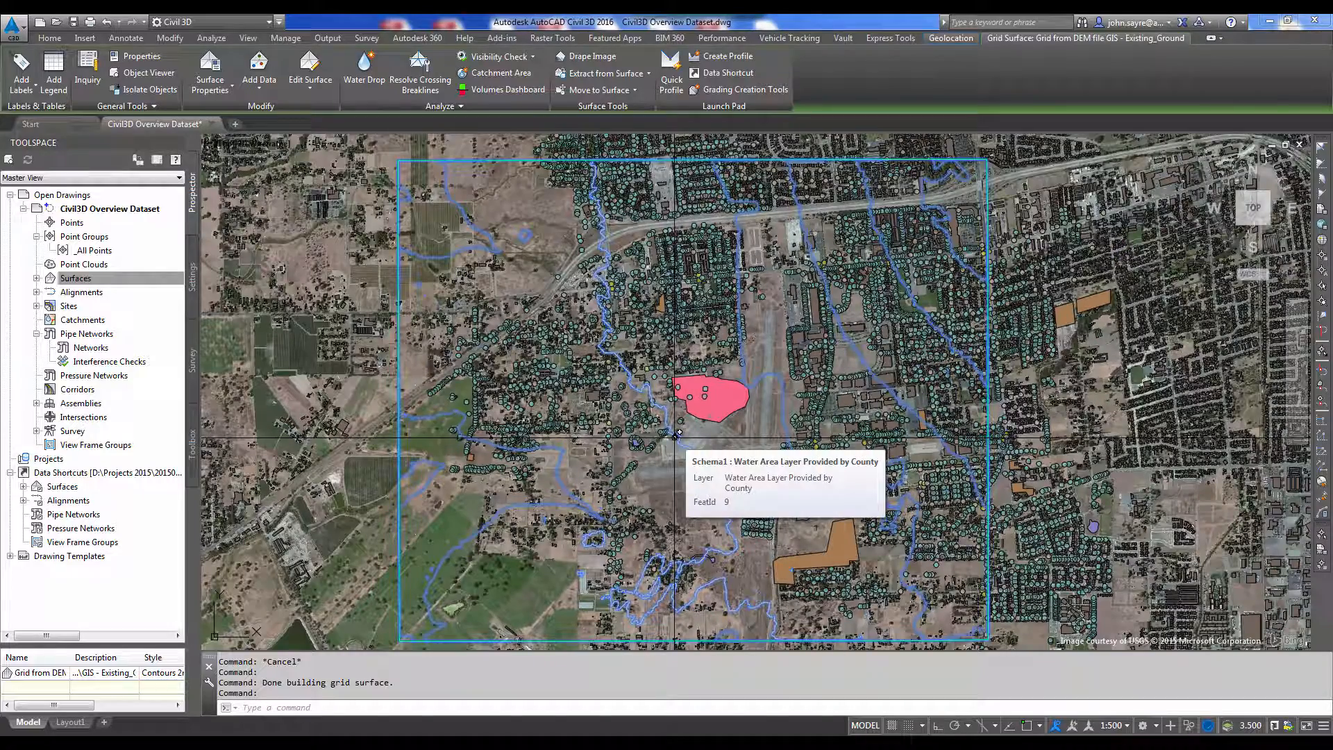
pyautogui.click(658, 469)
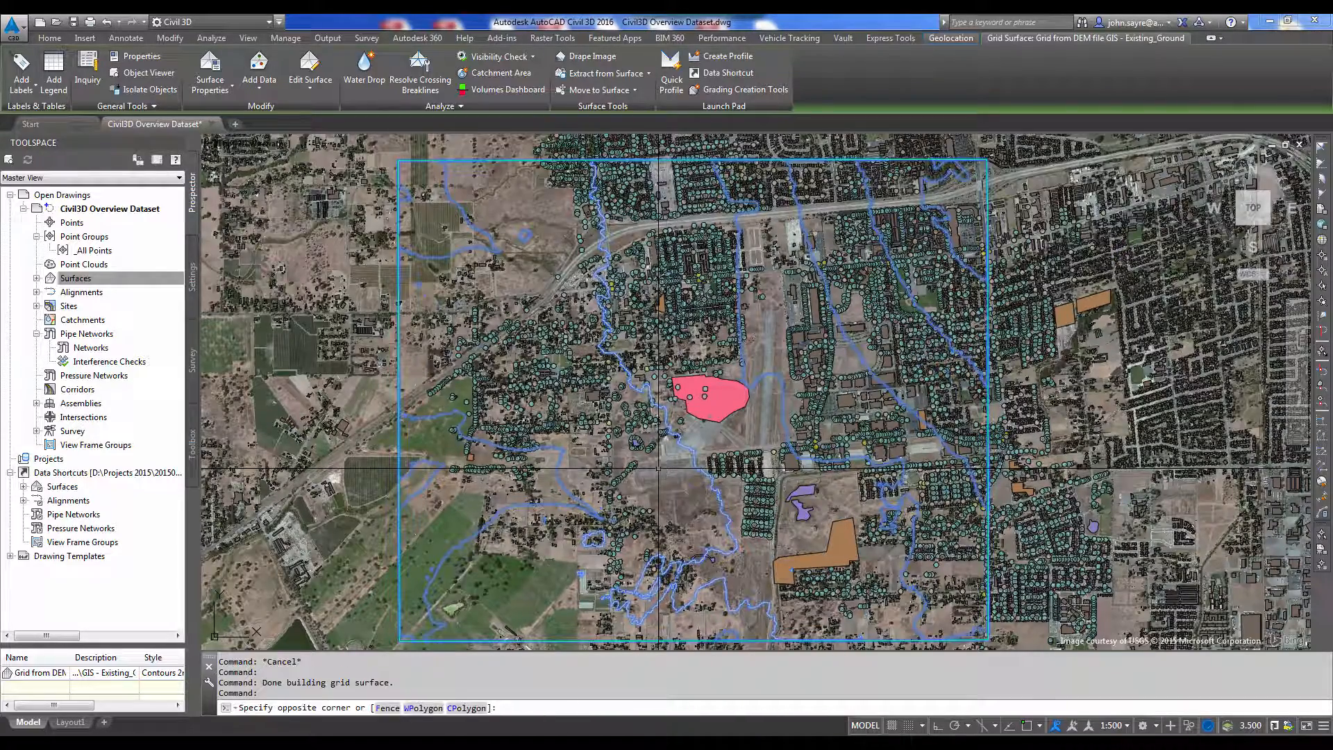
pyautogui.press('Escape')
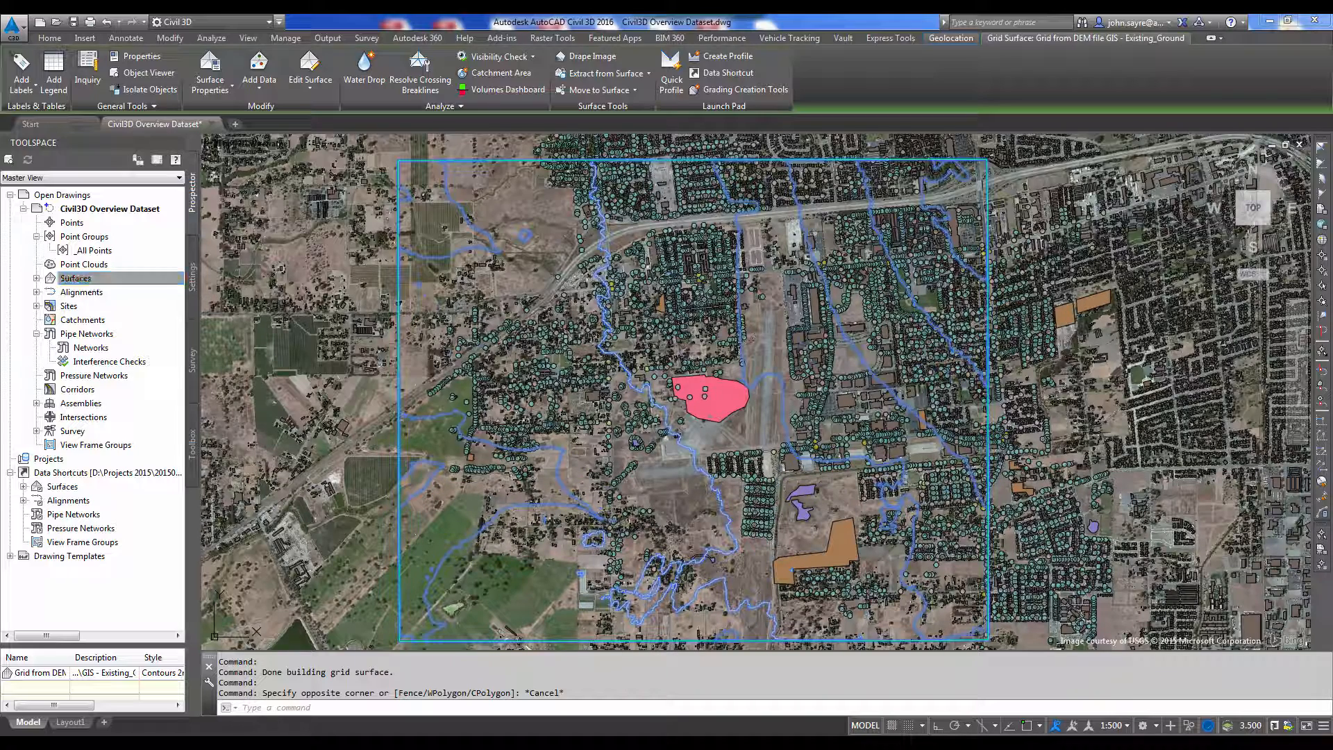
pyautogui.rightClick(644, 435)
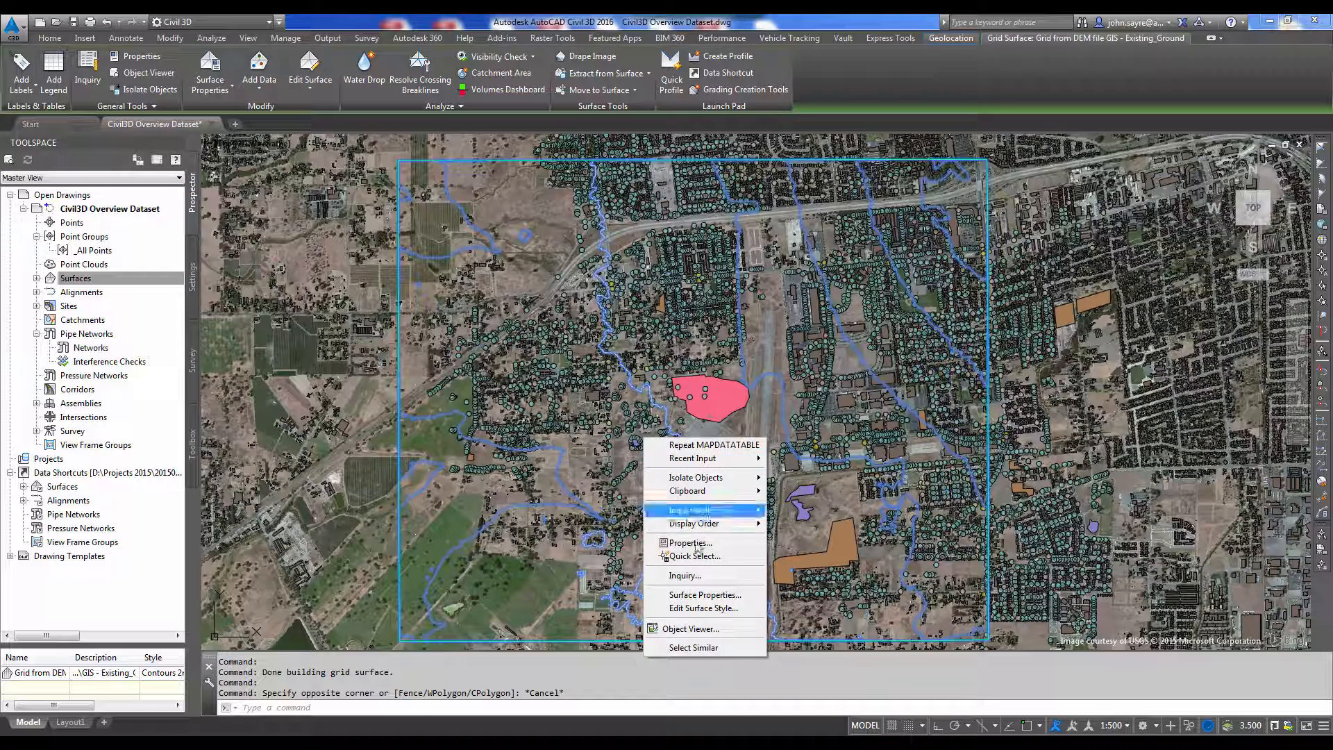
pyautogui.click(696, 596)
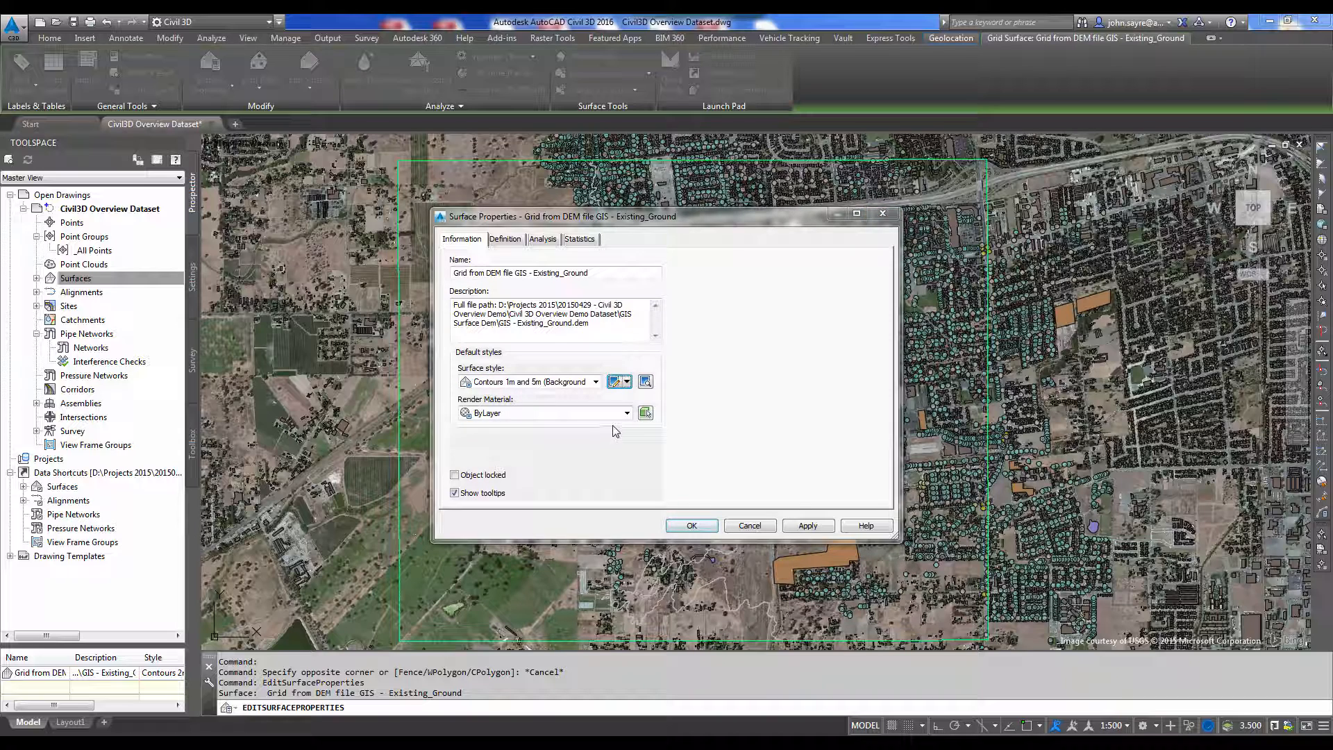
pyautogui.click(613, 382)
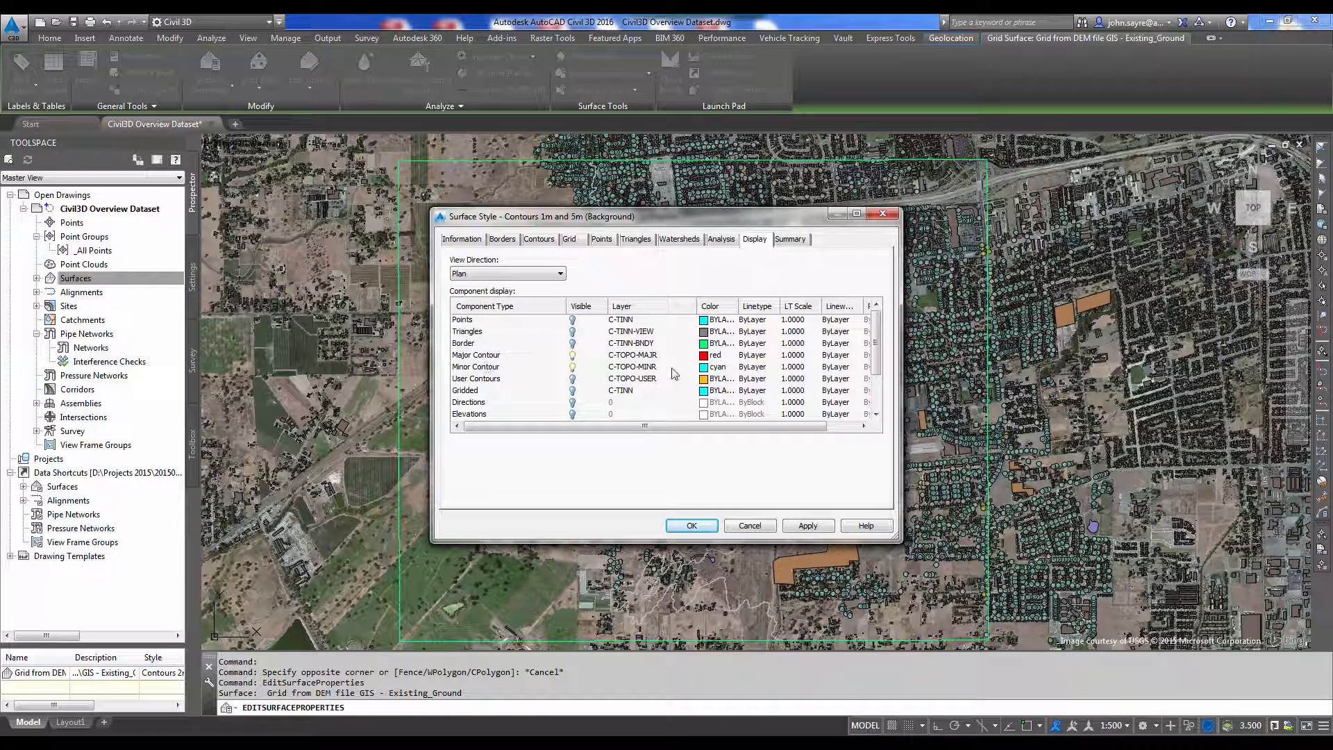
pyautogui.click(692, 525)
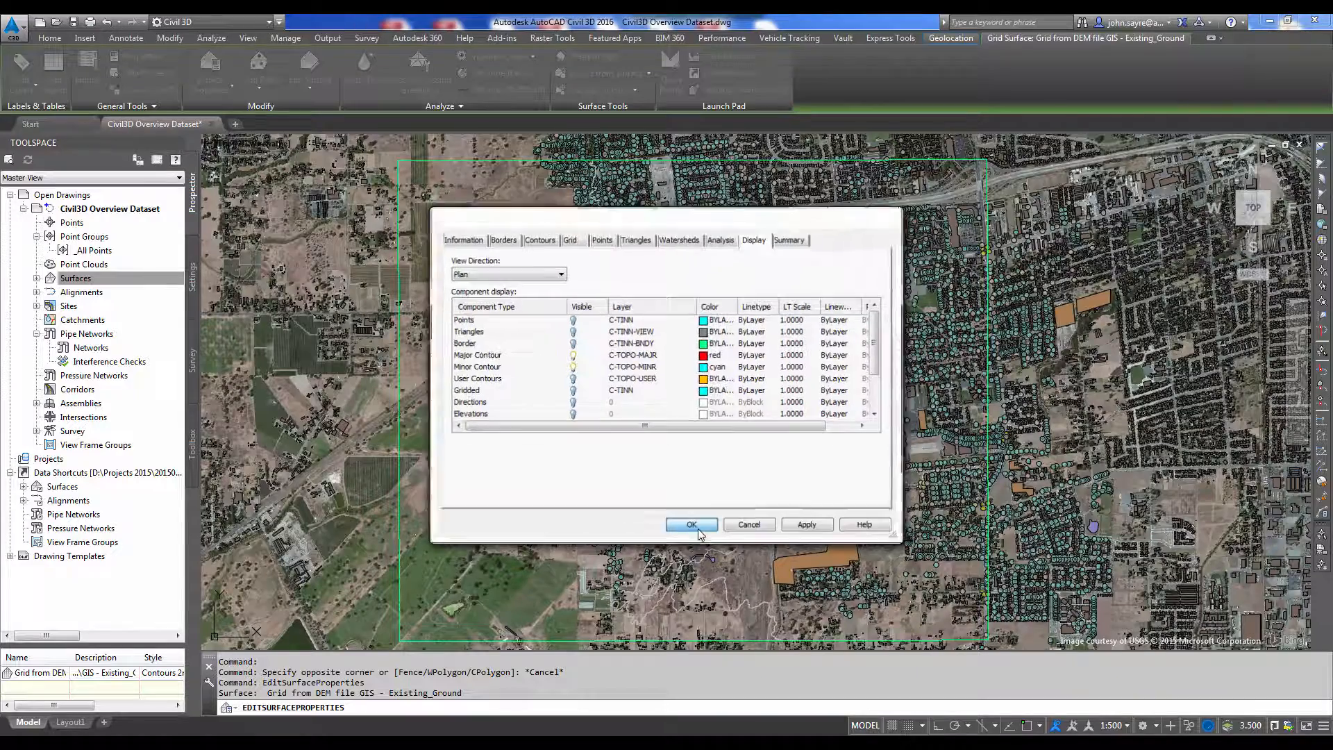
pyautogui.click(692, 525)
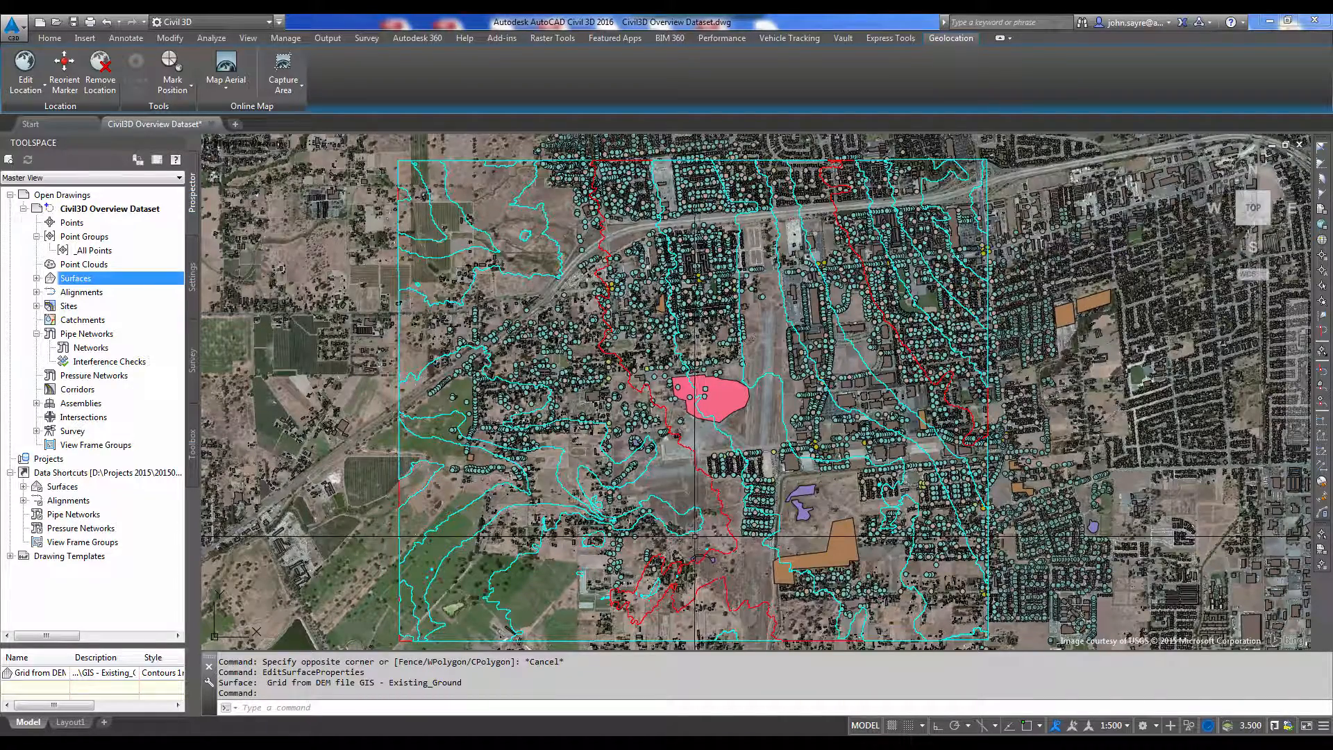
# Import the proposed road centerline from centerline.sdf with MAPIMPORT, keeping the default import settings, and check the imported polyline's extent
pyautogui.scroll(2, 564, 487)
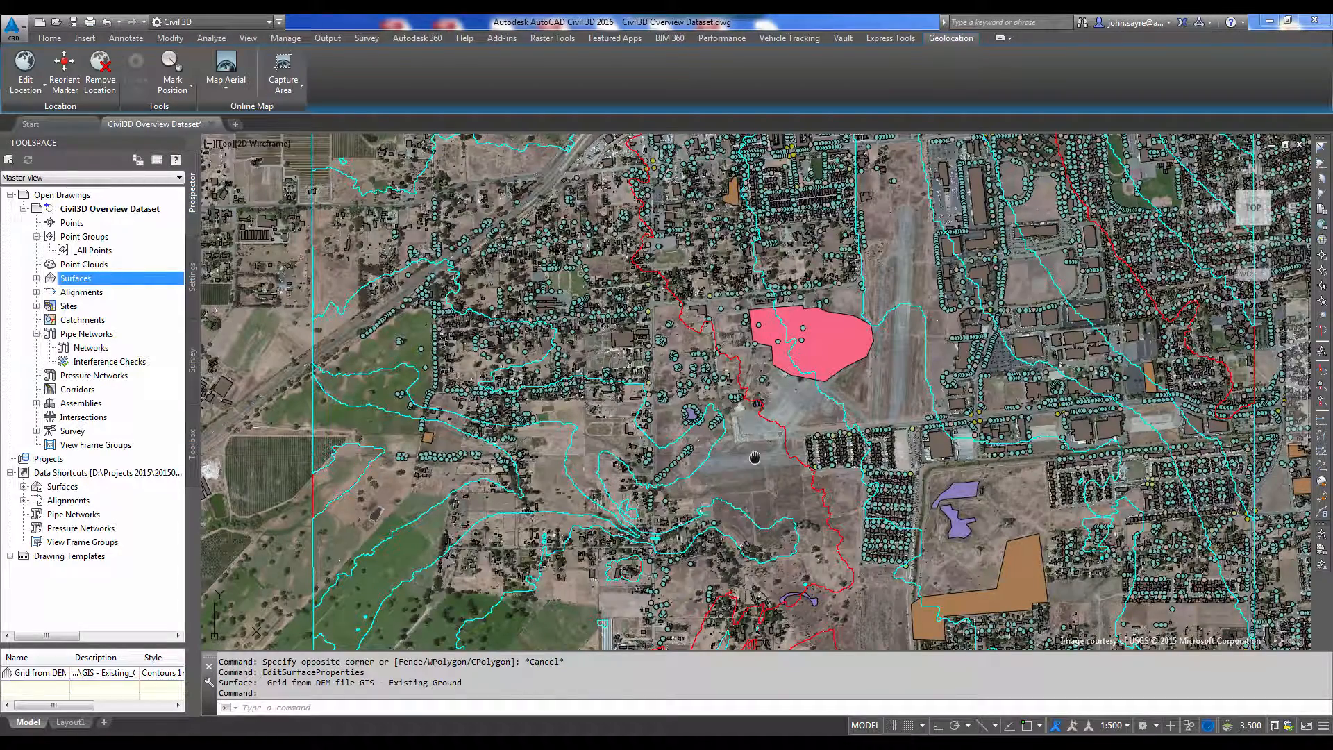
pyautogui.moveTo(758, 455); pyautogui.dragTo(643, 546, button='middle')
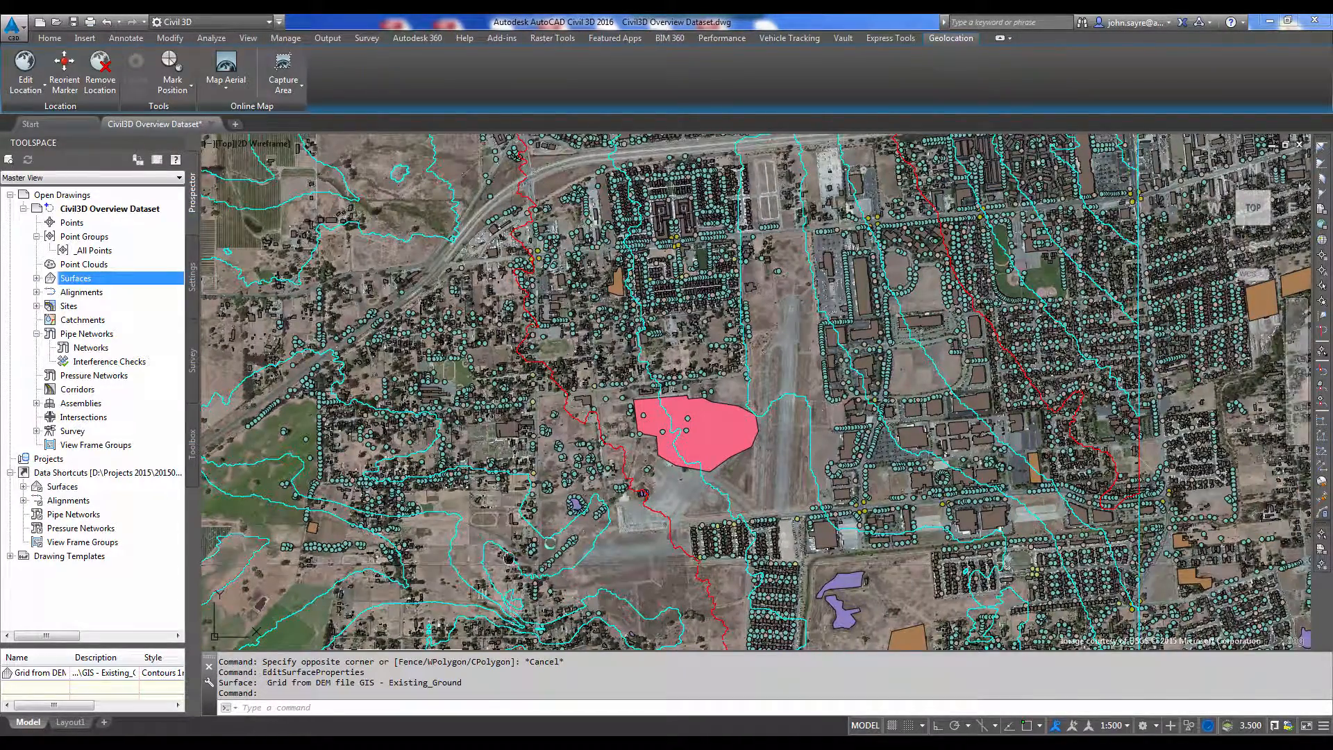
pyautogui.moveTo(510, 562); pyautogui.dragTo(626, 559, button='middle')
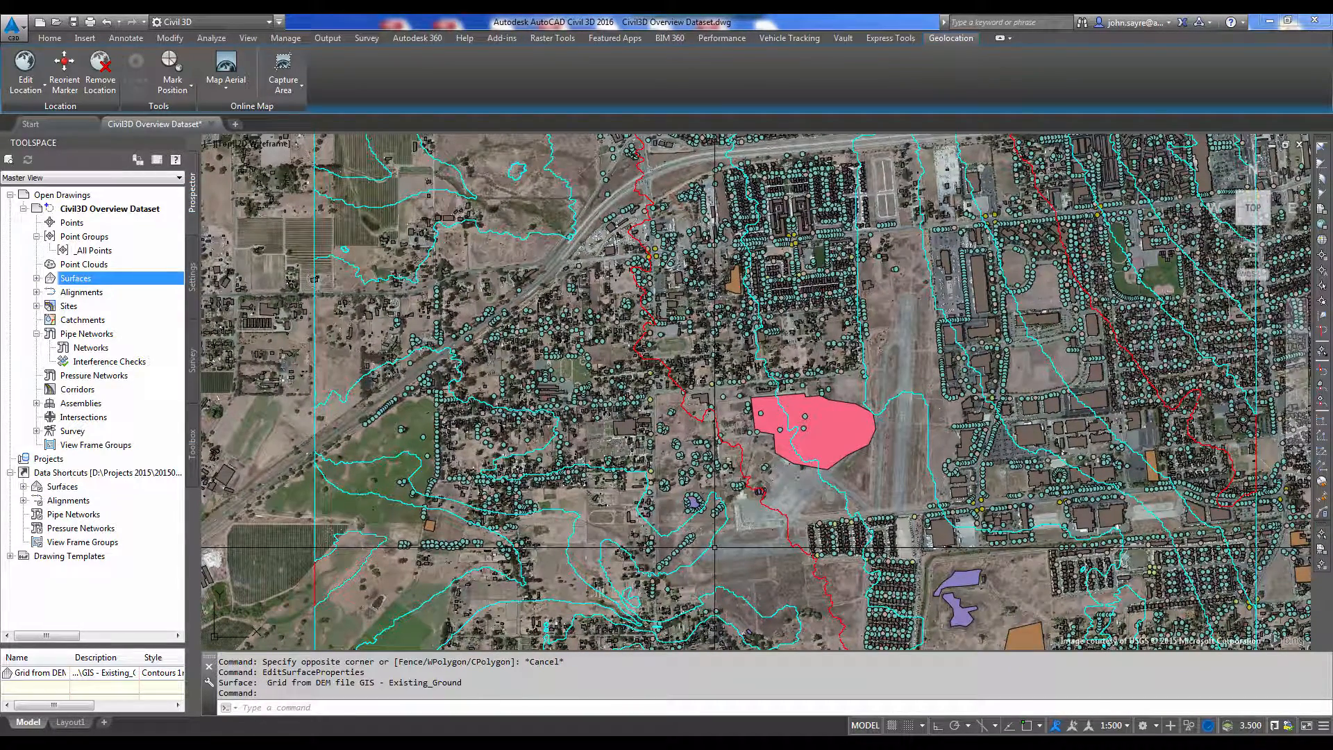
pyautogui.moveTo(706, 548)
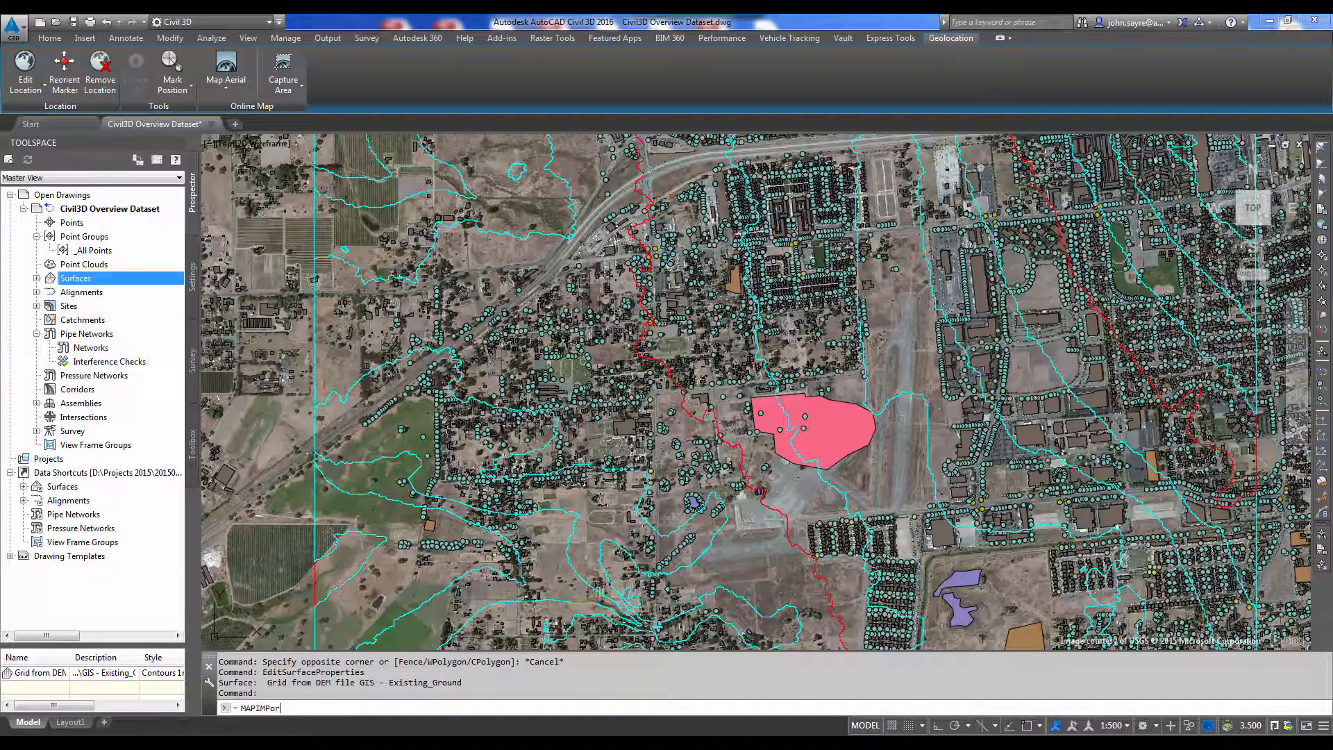
pyautogui.press('Return')
pyautogui.click(569, 310)
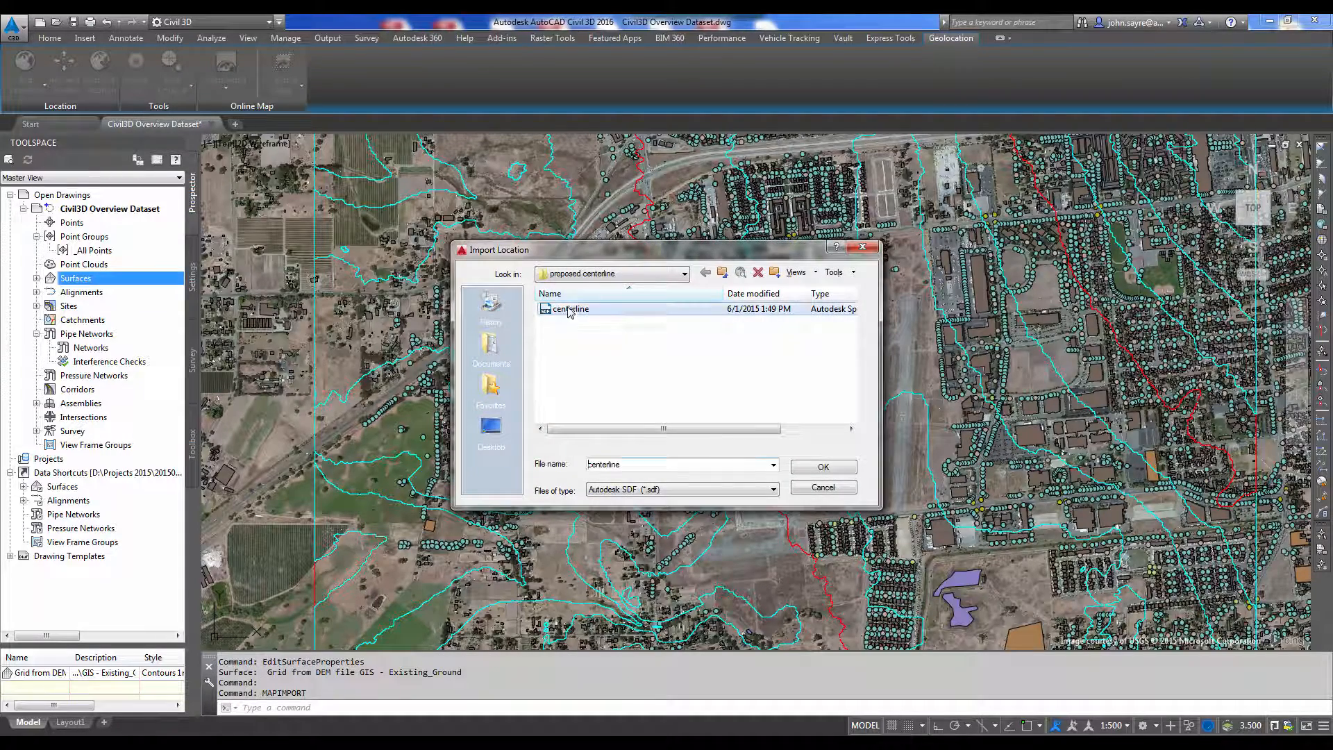
pyautogui.click(823, 466)
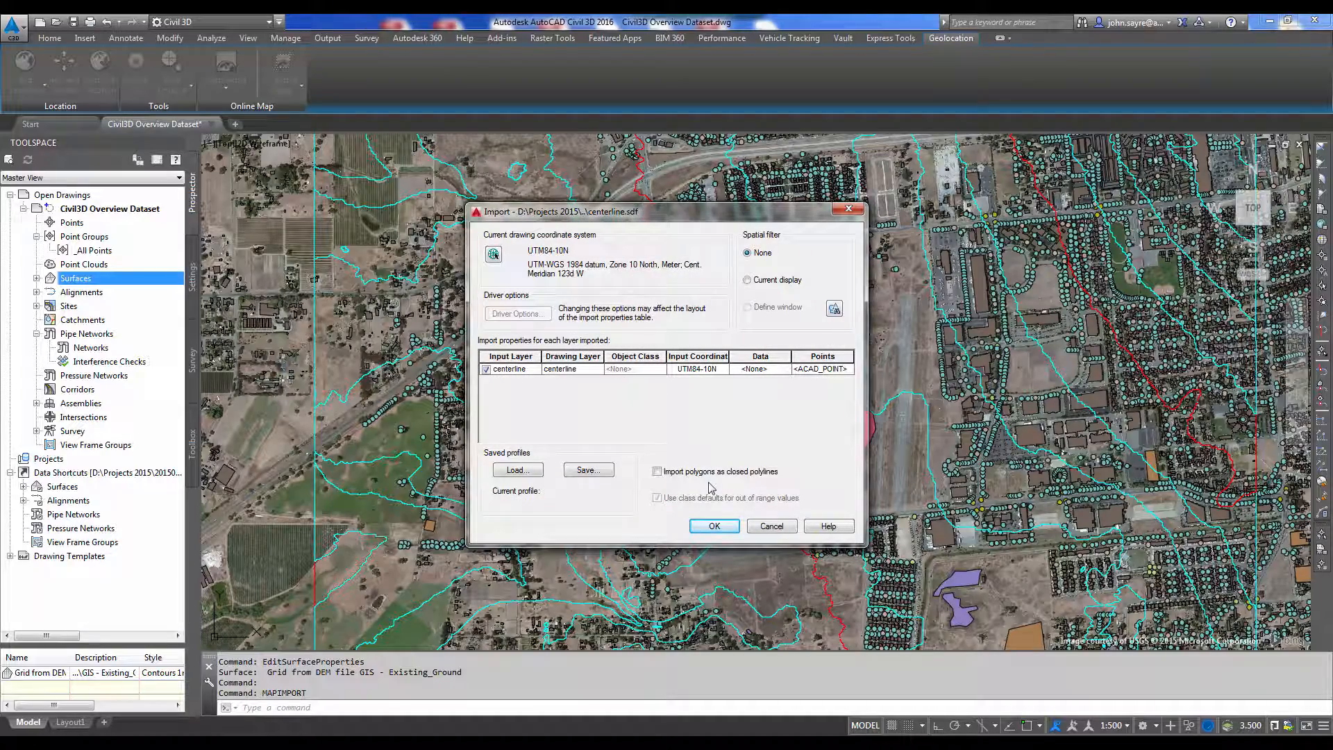
pyautogui.click(714, 526)
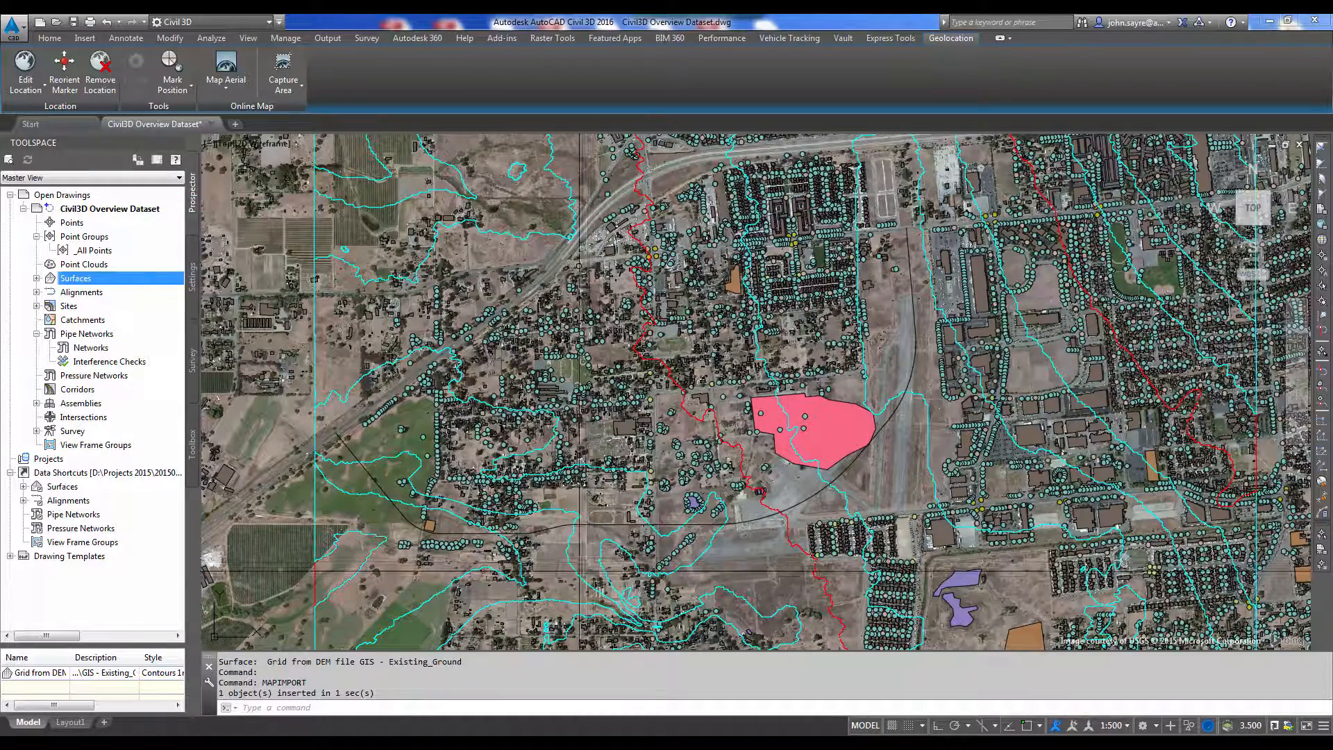
pyautogui.click(408, 520)
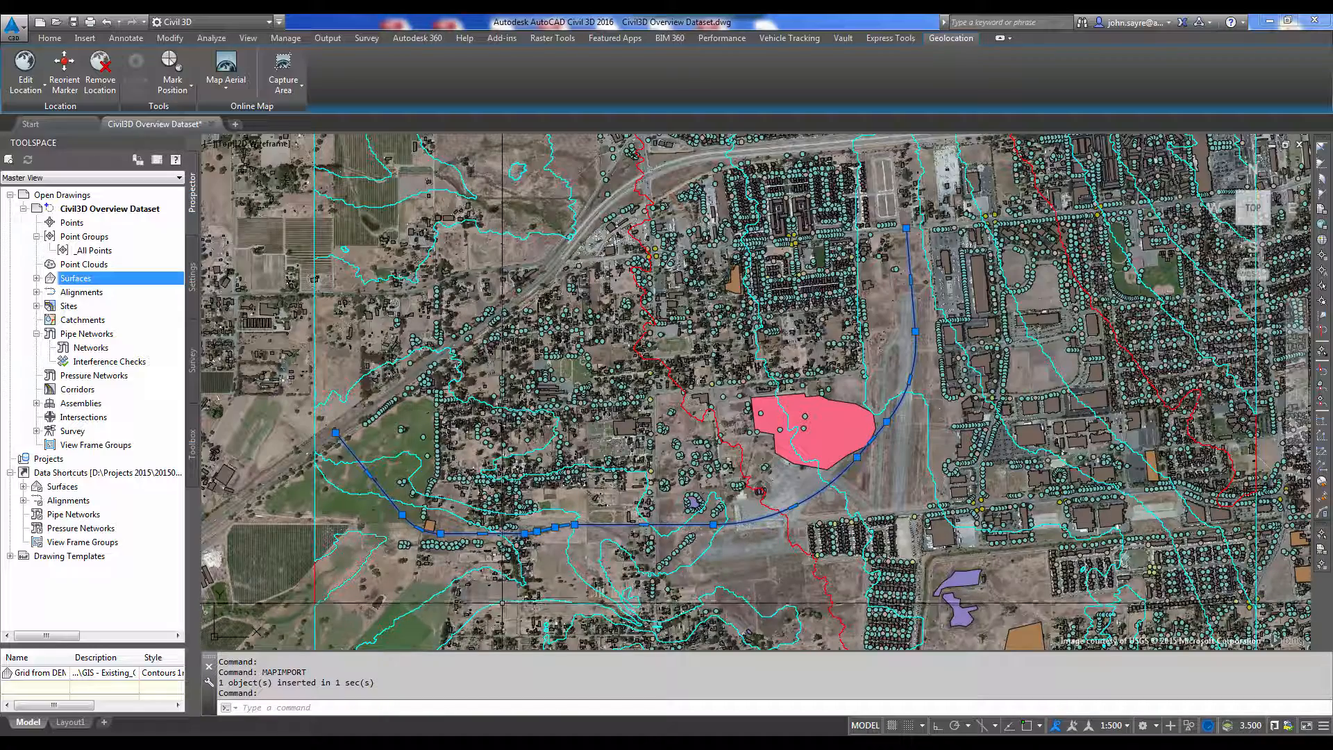
pyautogui.press('Escape')
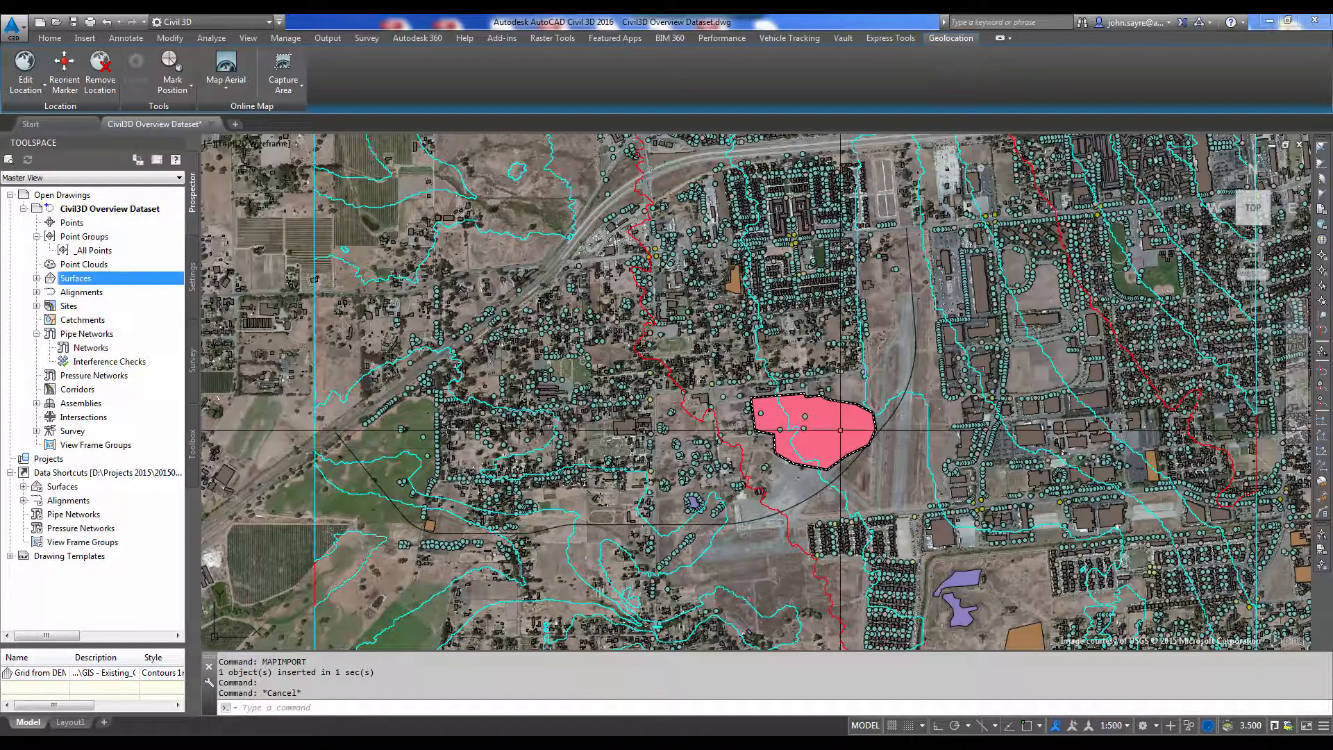
# Inspect the data table record of the pink contamination zone polygon beside the runway, and clear the selection
pyautogui.scroll(5, 817, 408)
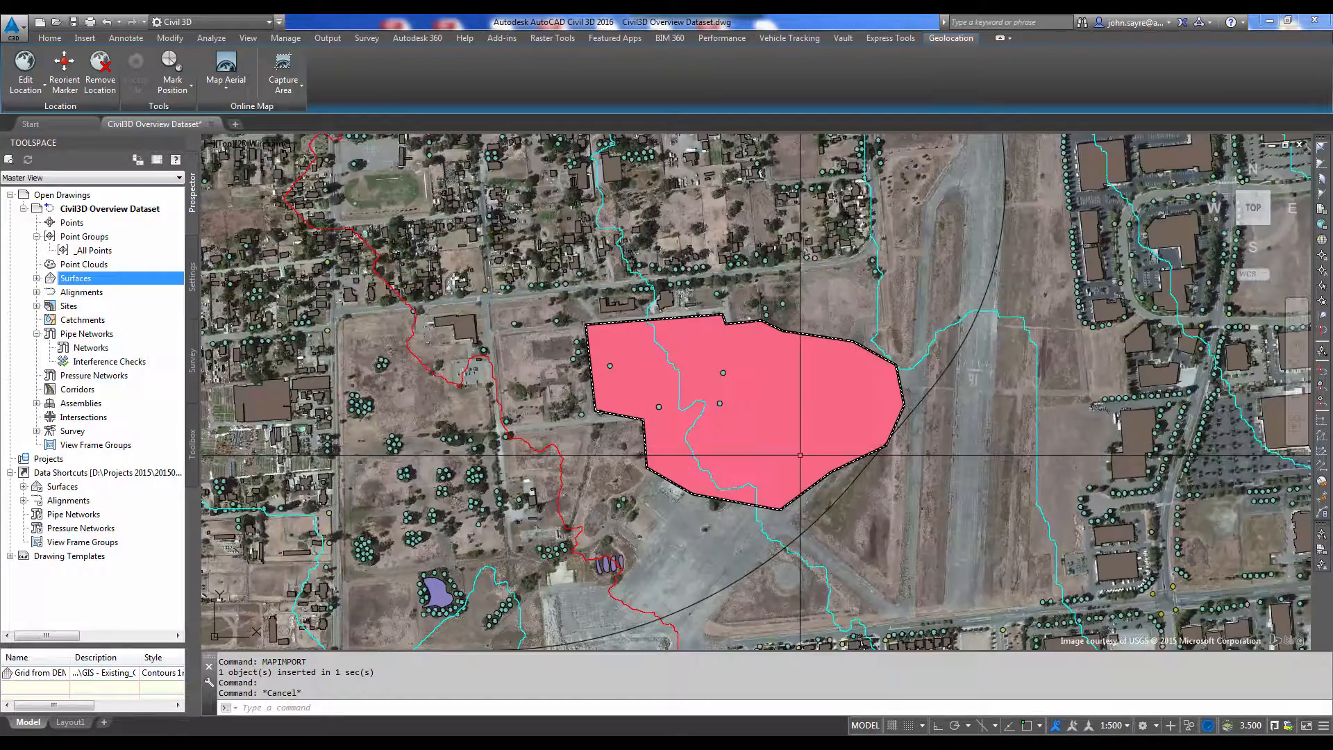
pyautogui.click(809, 434)
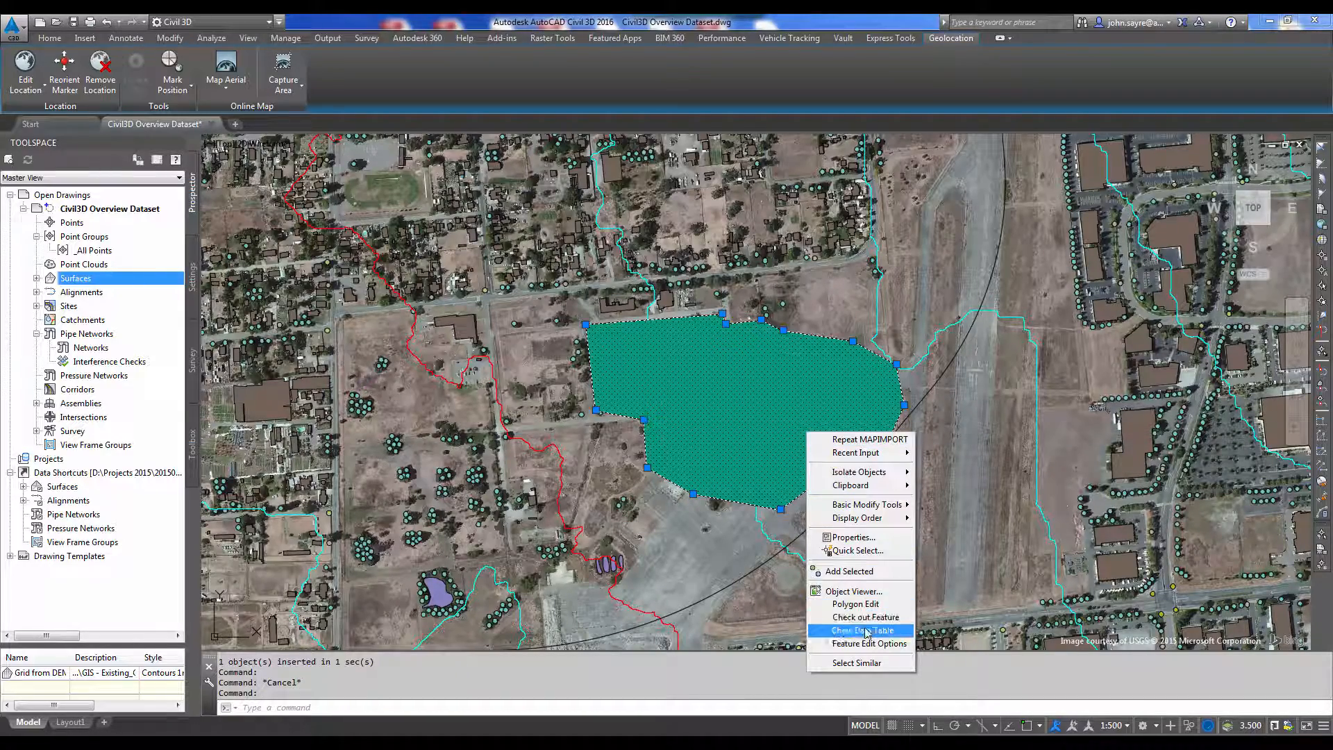
pyautogui.click(861, 630)
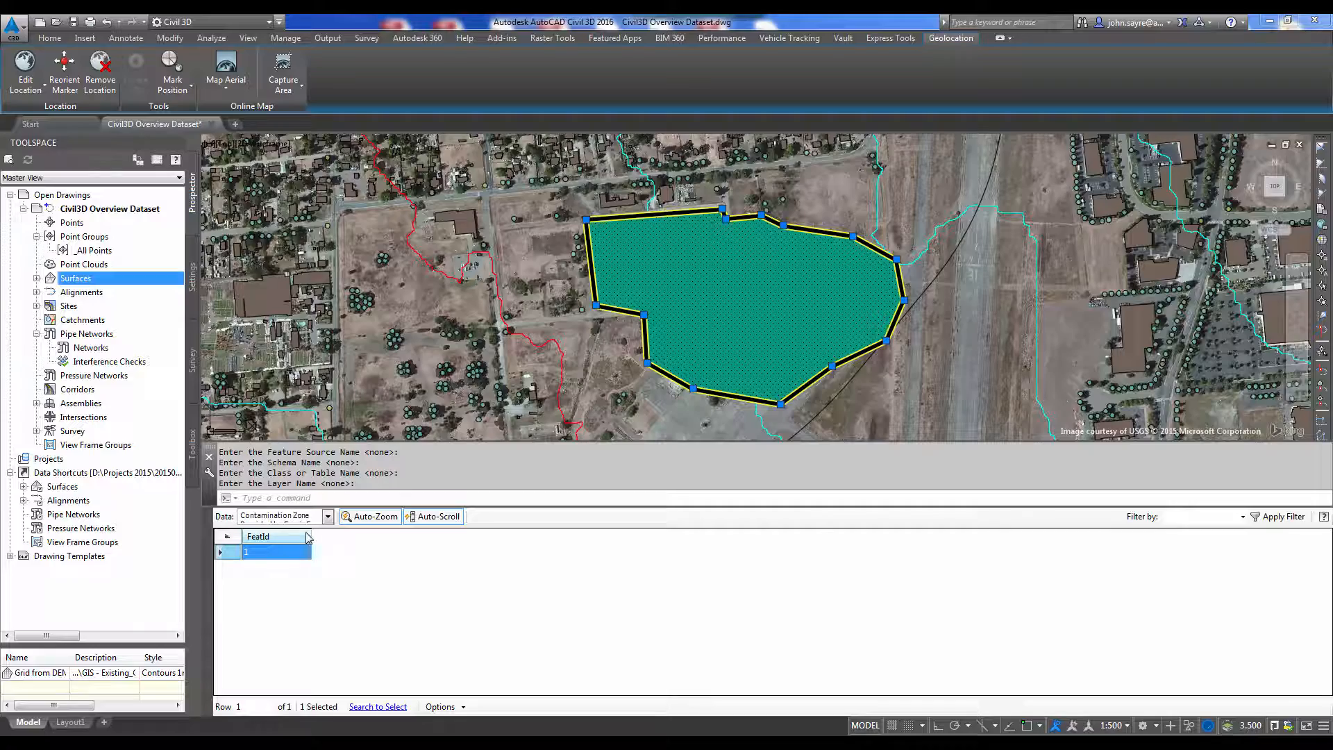
pyautogui.click(206, 515)
pyautogui.scroll(-2, 632, 500)
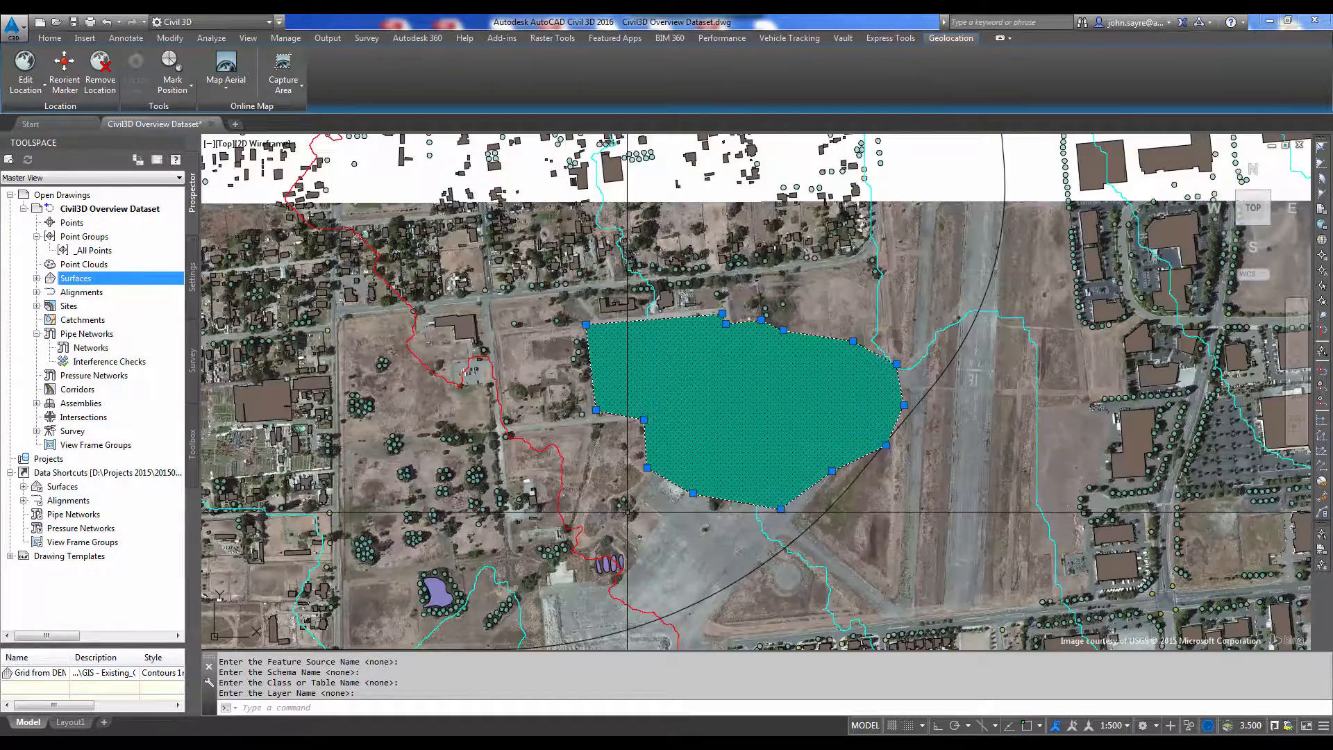
pyautogui.press('Escape')
# Turn off the online aerial map behind the GIS layers, contours and centerline
pyautogui.scroll(-2, 631, 500)
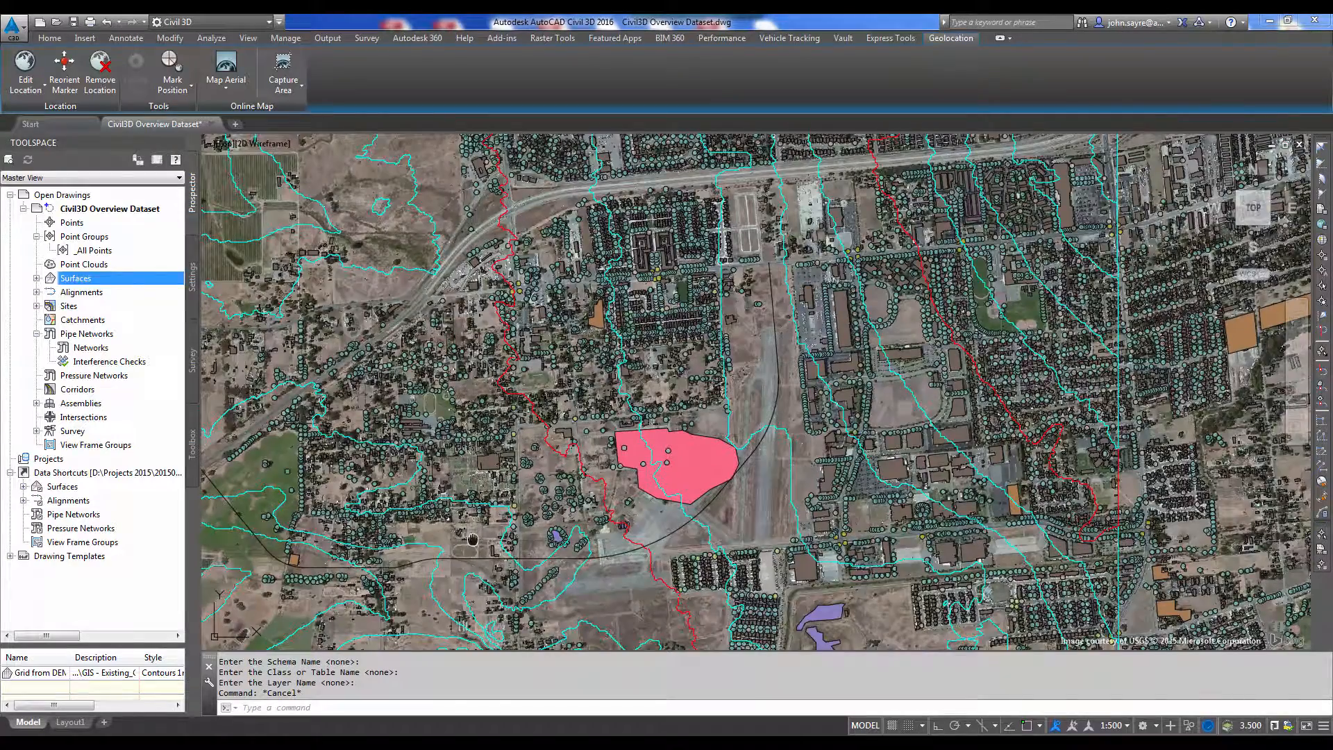
pyautogui.scroll(3, 488, 560)
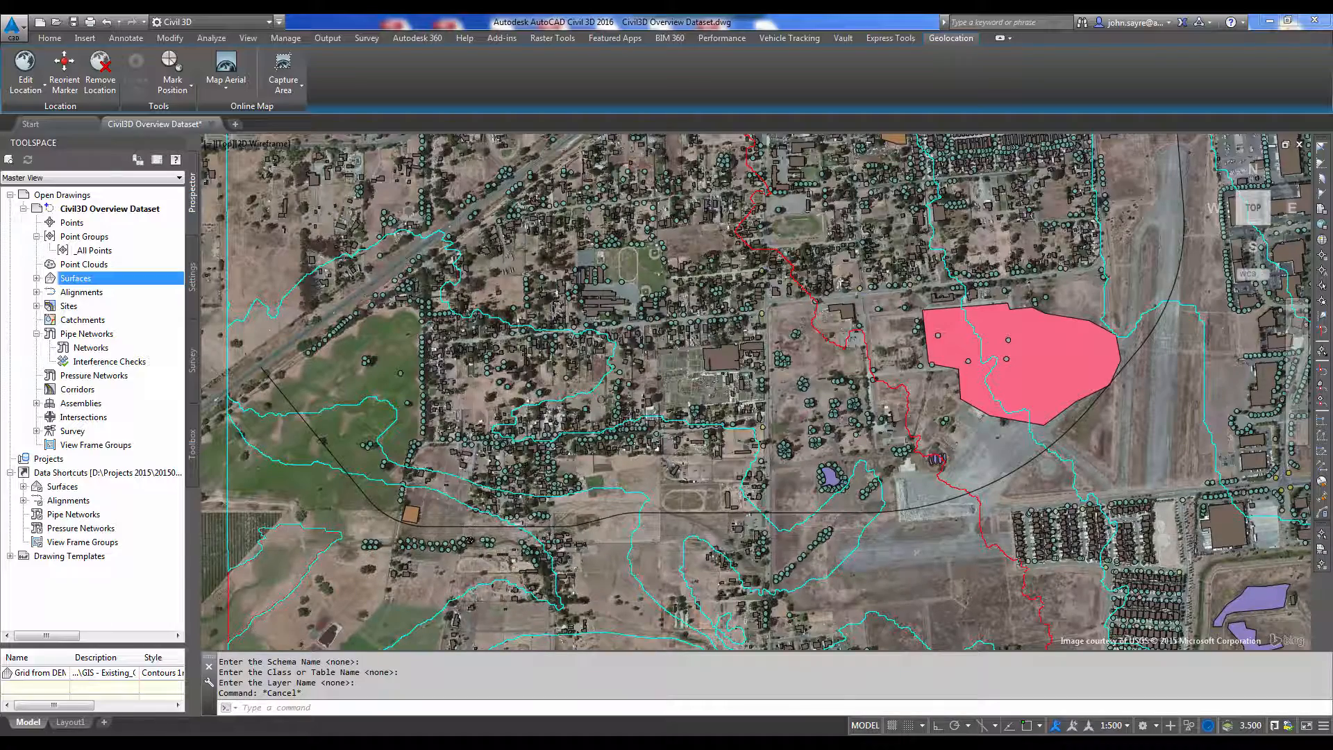
pyautogui.scroll(-2, 464, 537)
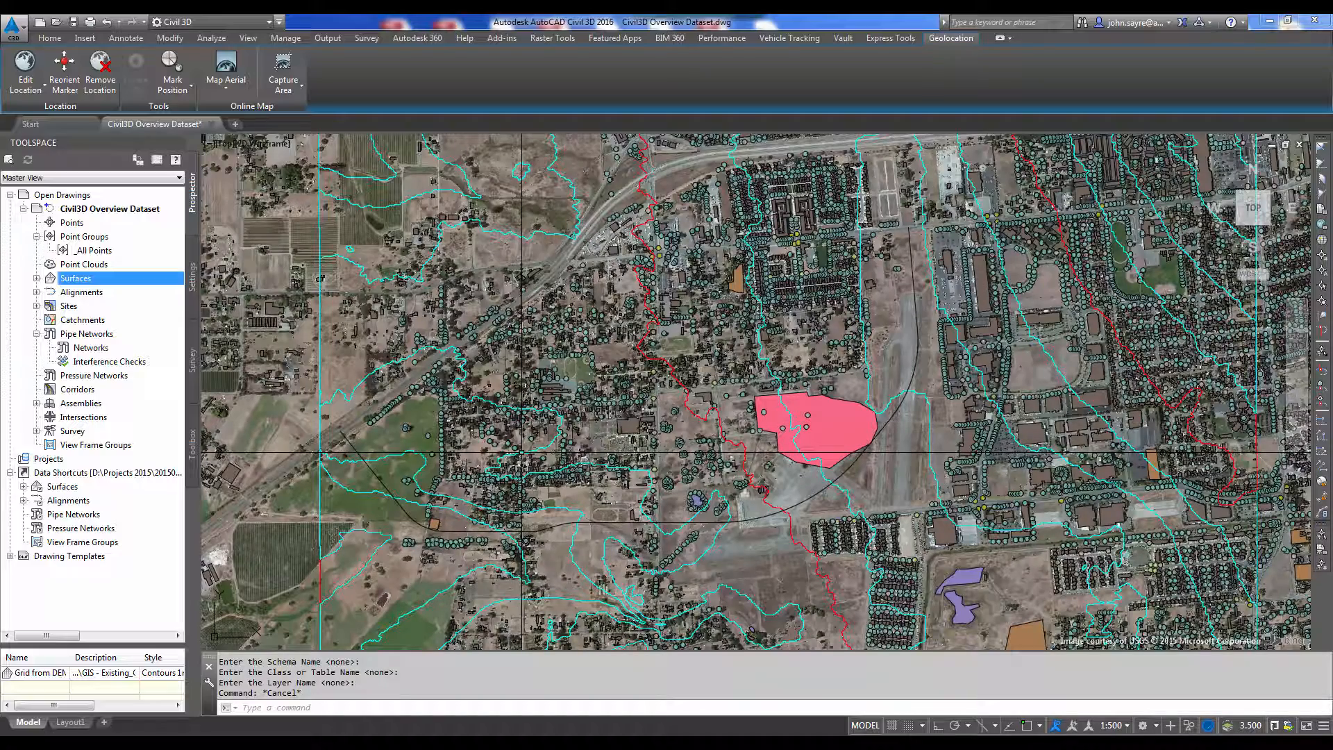
pyautogui.click(229, 90)
pyautogui.click(236, 195)
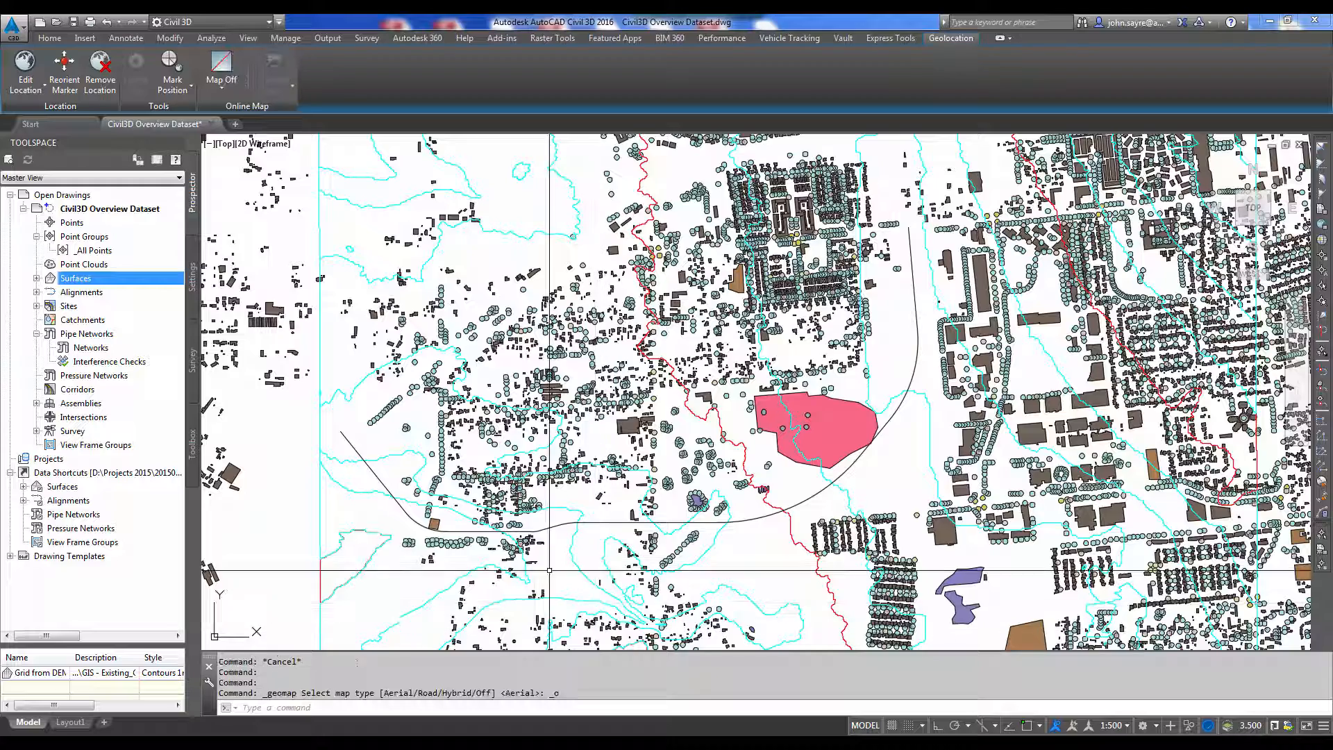
# Create a quick profile of the proposed centerline from the DEM surface, using the Full Grid profile view style, and place it east of the GIS data
pyautogui.click(531, 529)
pyautogui.rightClick(470, 319)
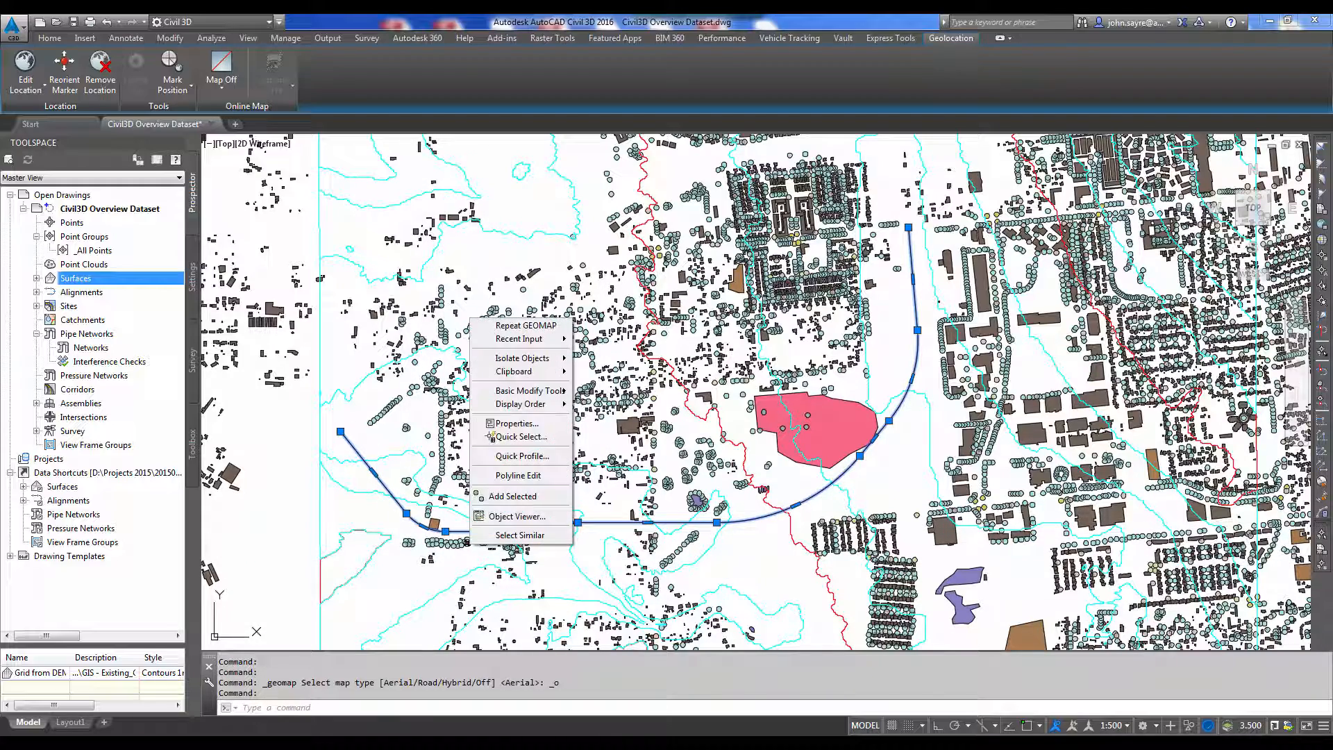
pyautogui.click(524, 461)
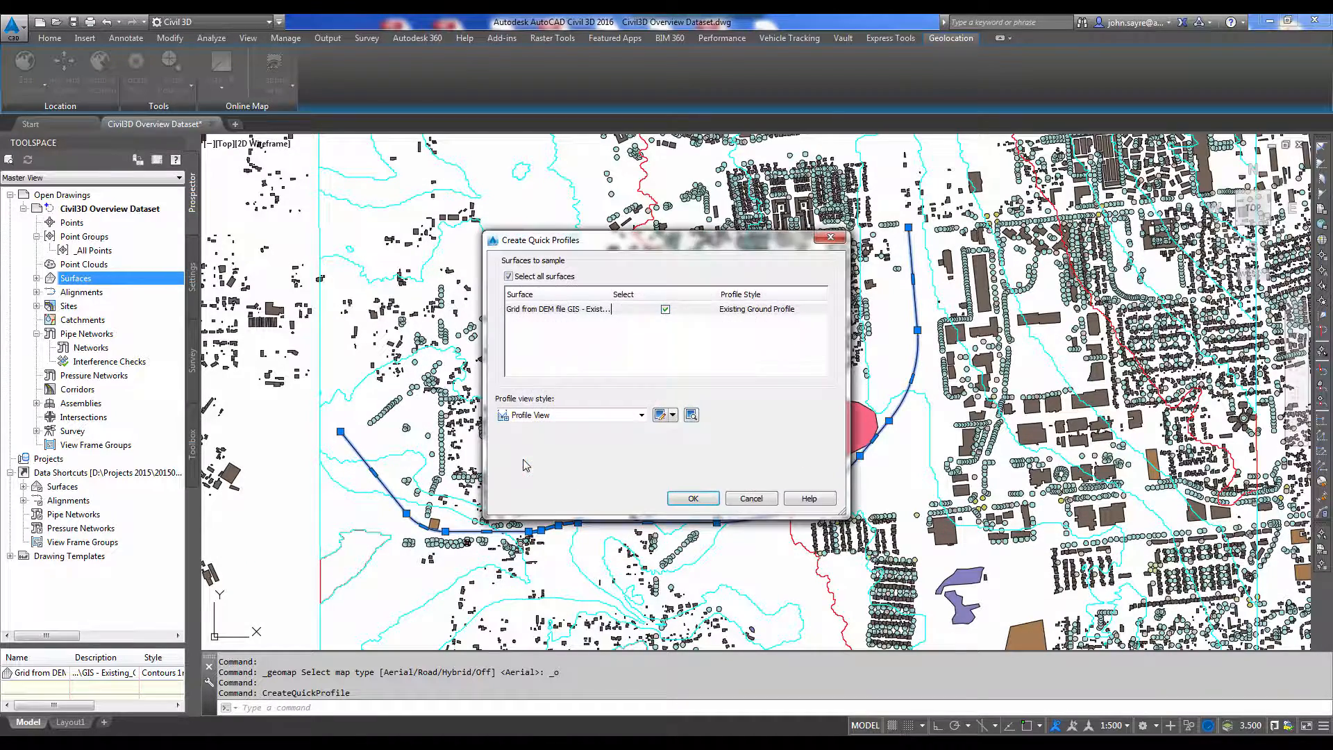
pyautogui.click(641, 415)
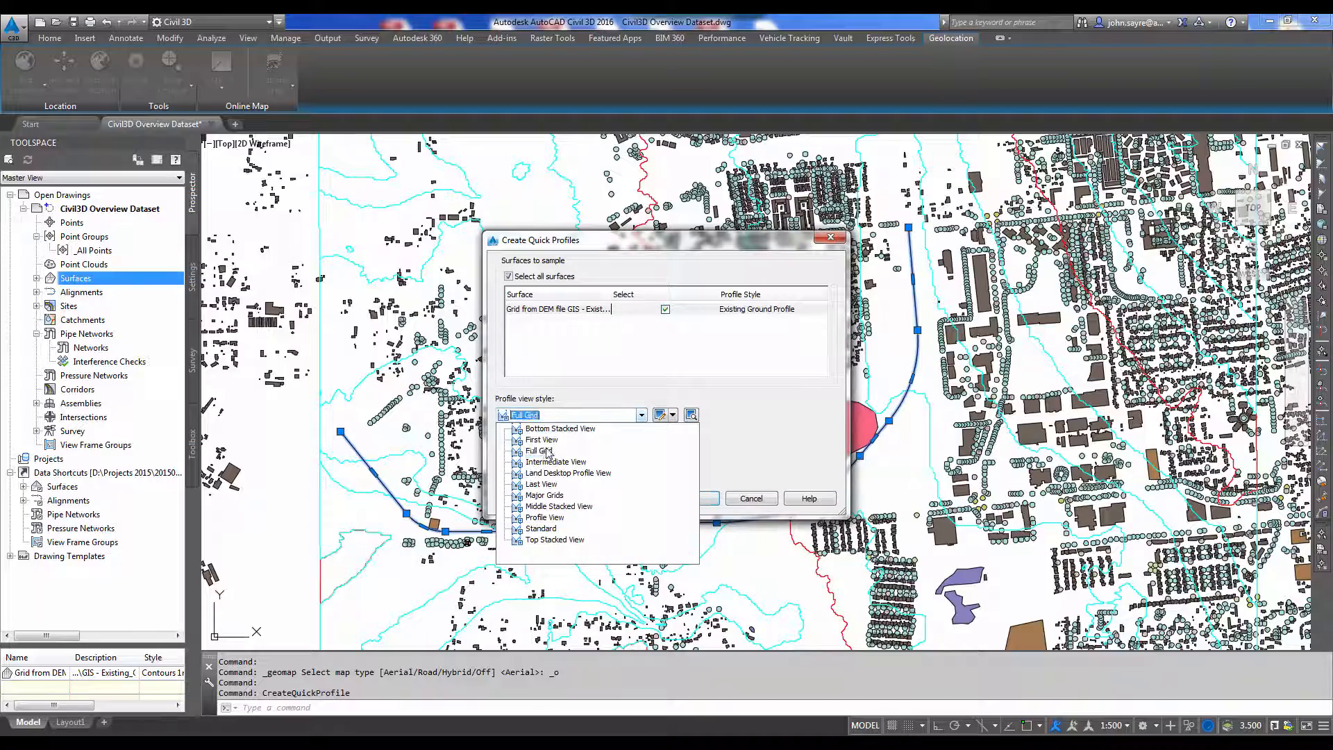
pyautogui.click(541, 425)
pyautogui.click(692, 499)
pyautogui.scroll(-4, 606, 497)
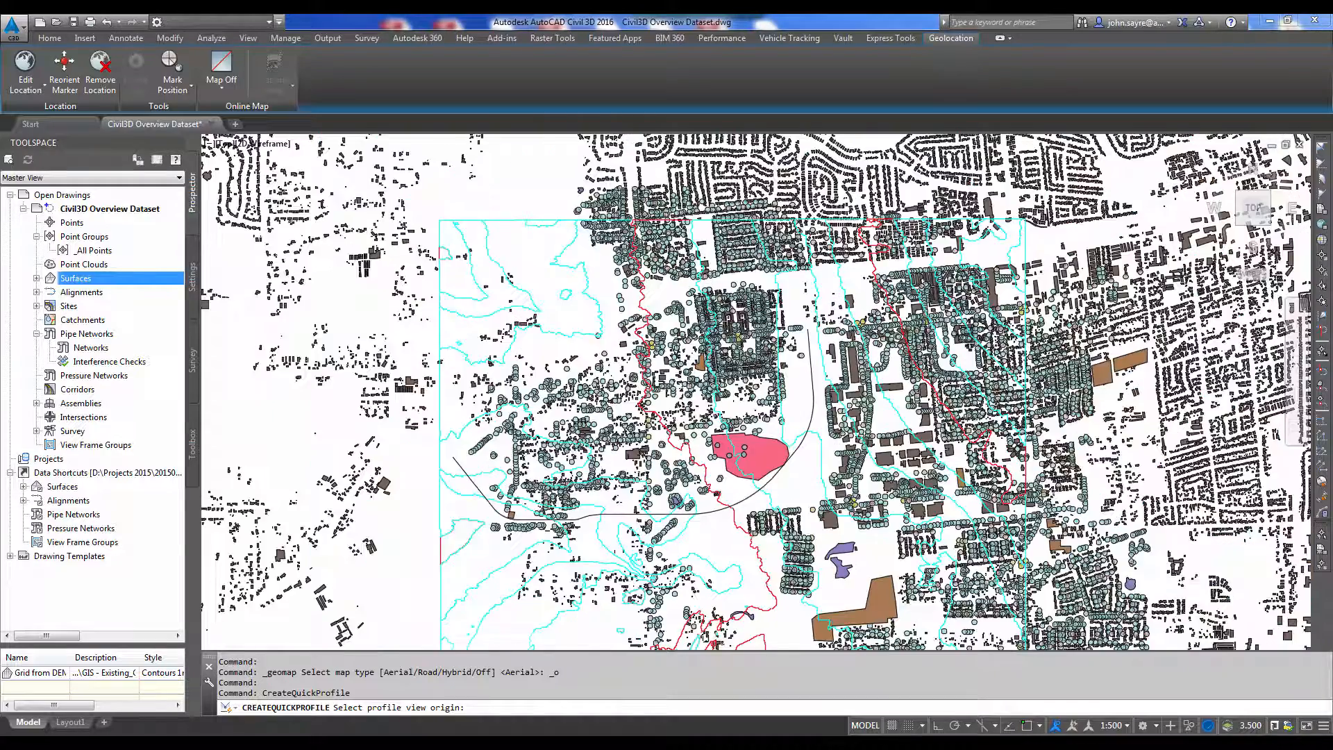
pyautogui.scroll(-5, 651, 509)
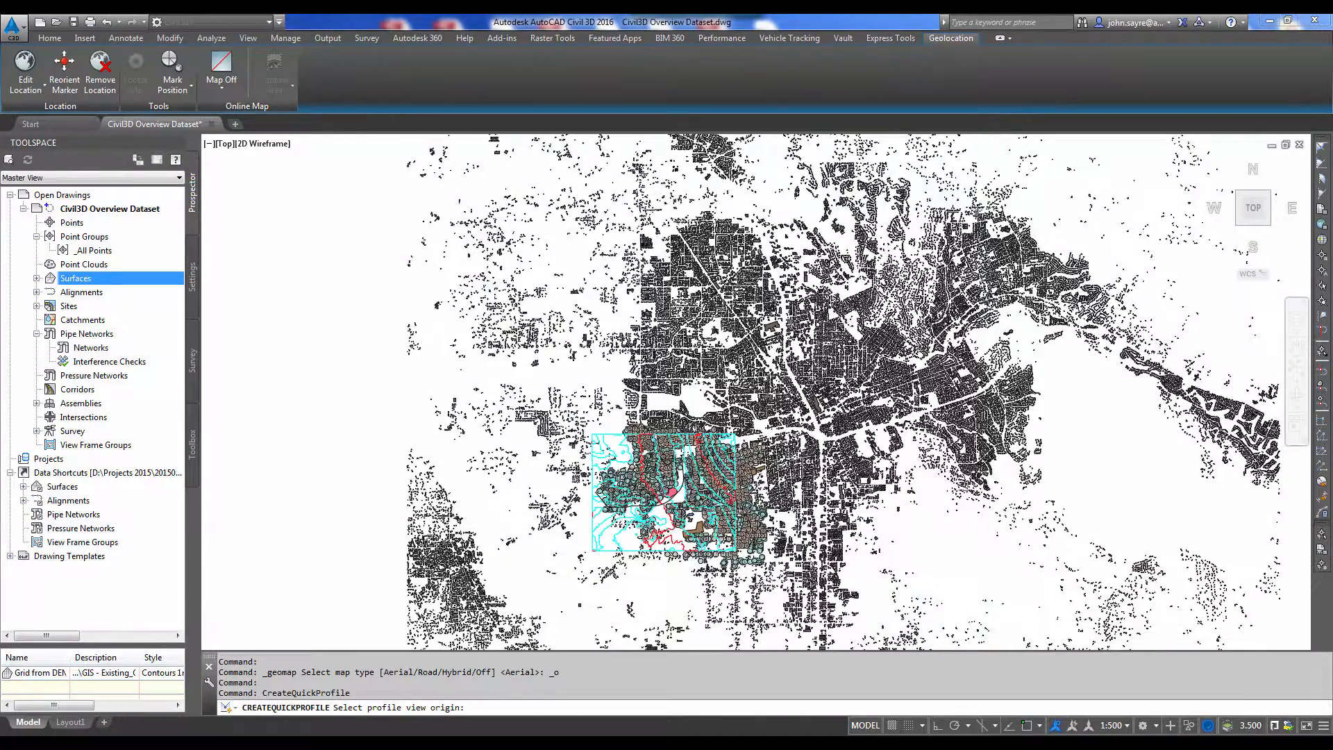
pyautogui.moveTo(904, 559); pyautogui.dragTo(634, 532, button='middle')
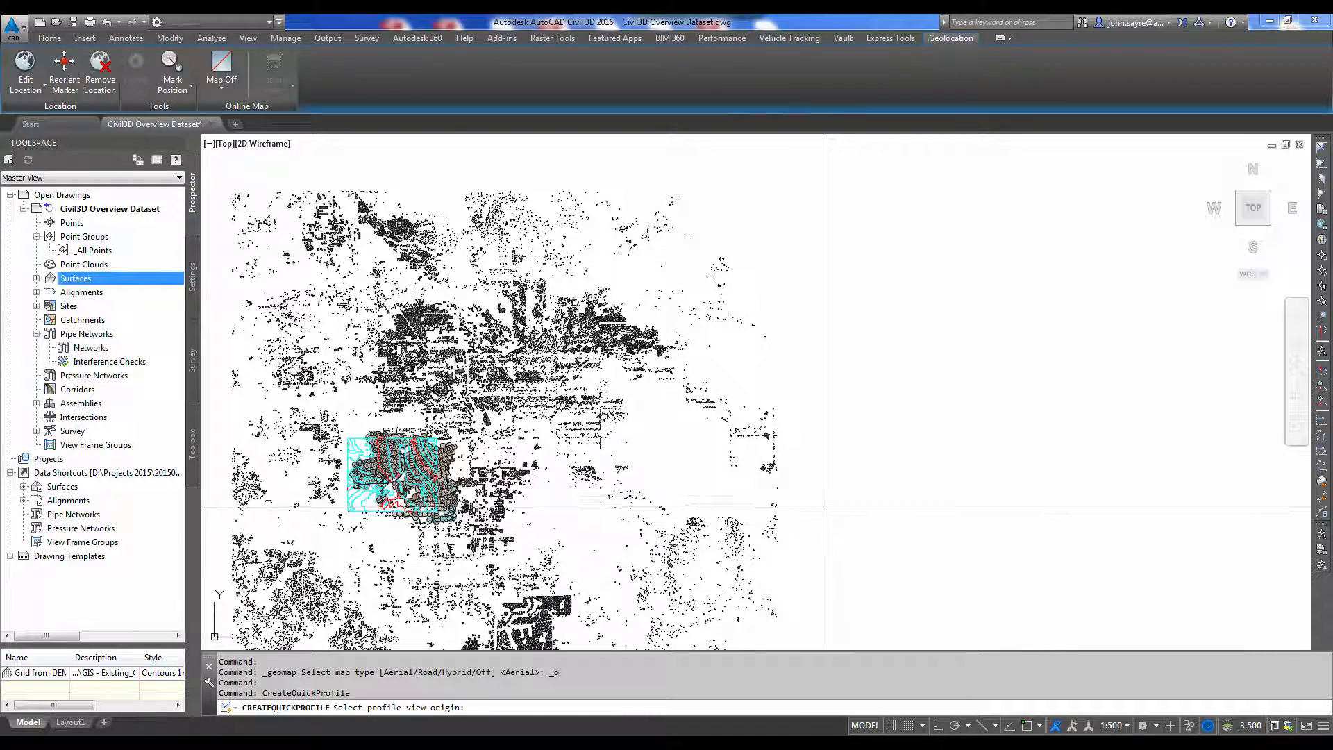
pyautogui.click(741, 507)
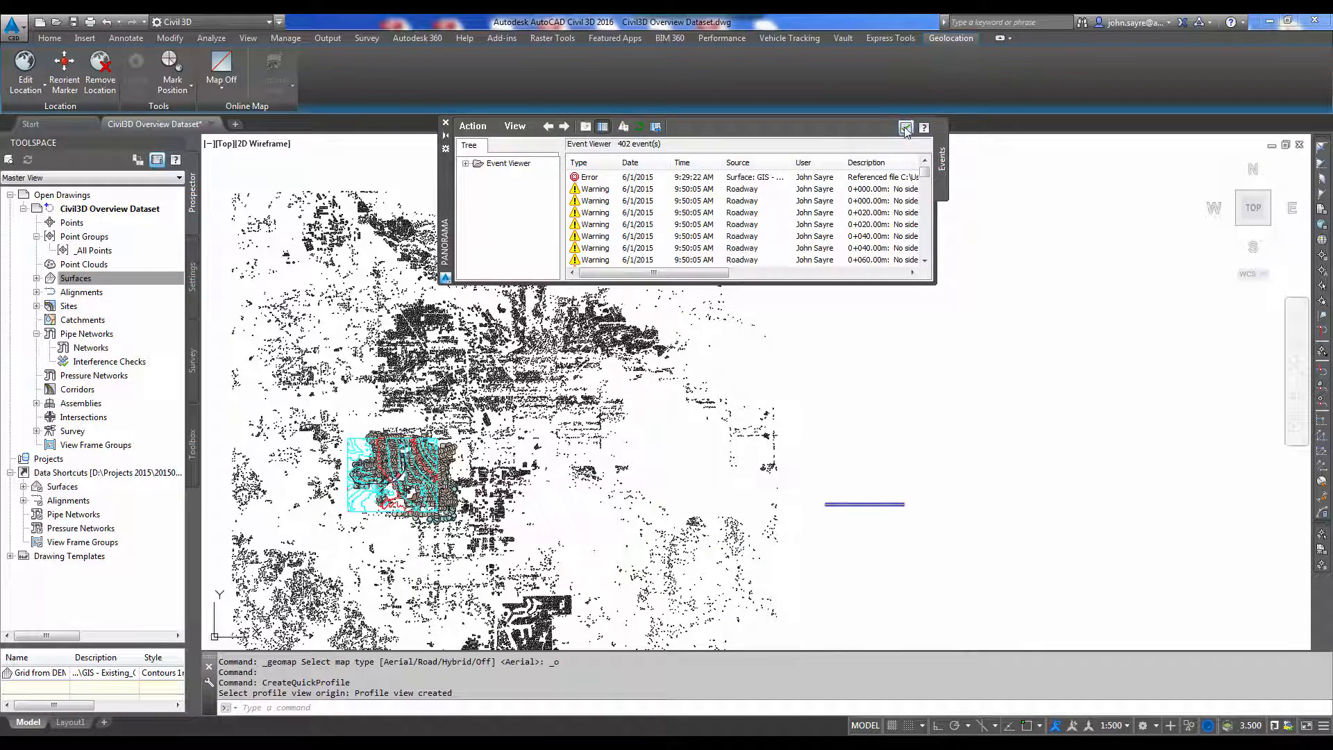
# Examine the existing ground profile line along the full length of the profile view, and clear the selection
pyautogui.scroll(8, 867, 494)
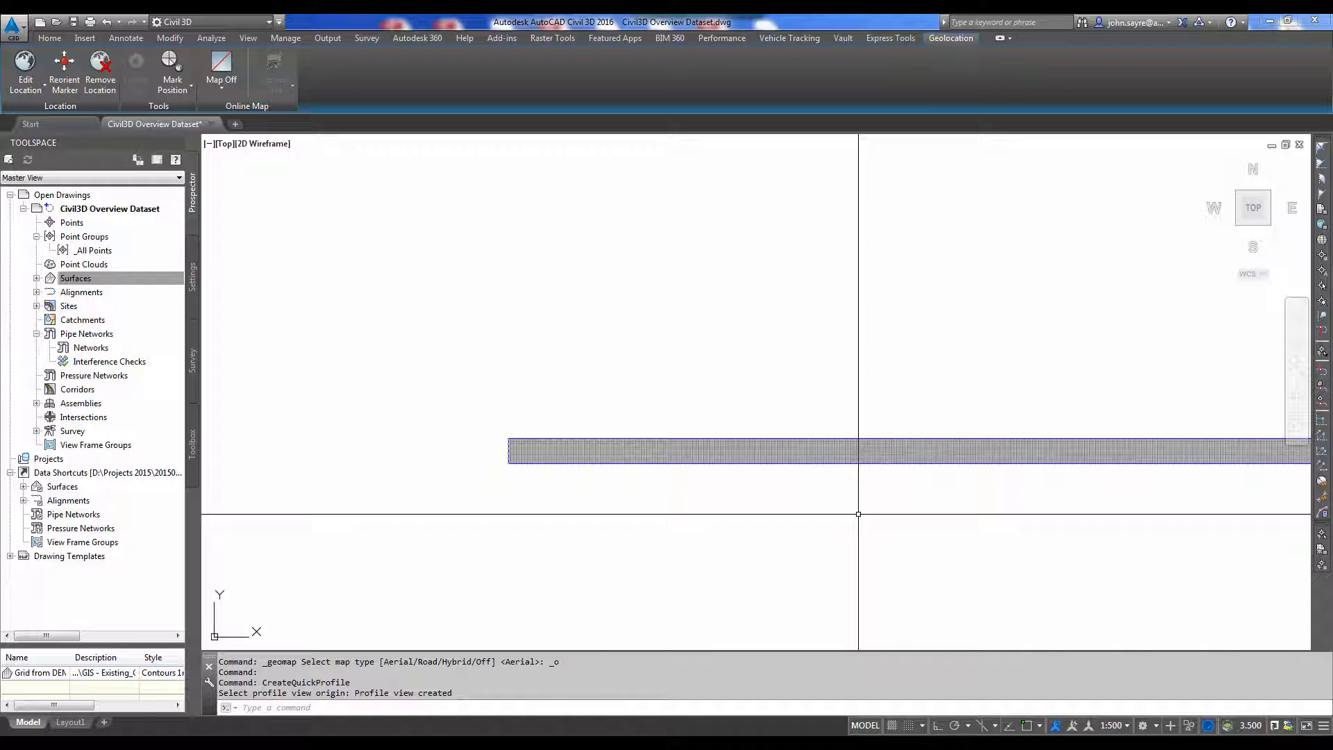
pyautogui.scroll(6, 313, 434)
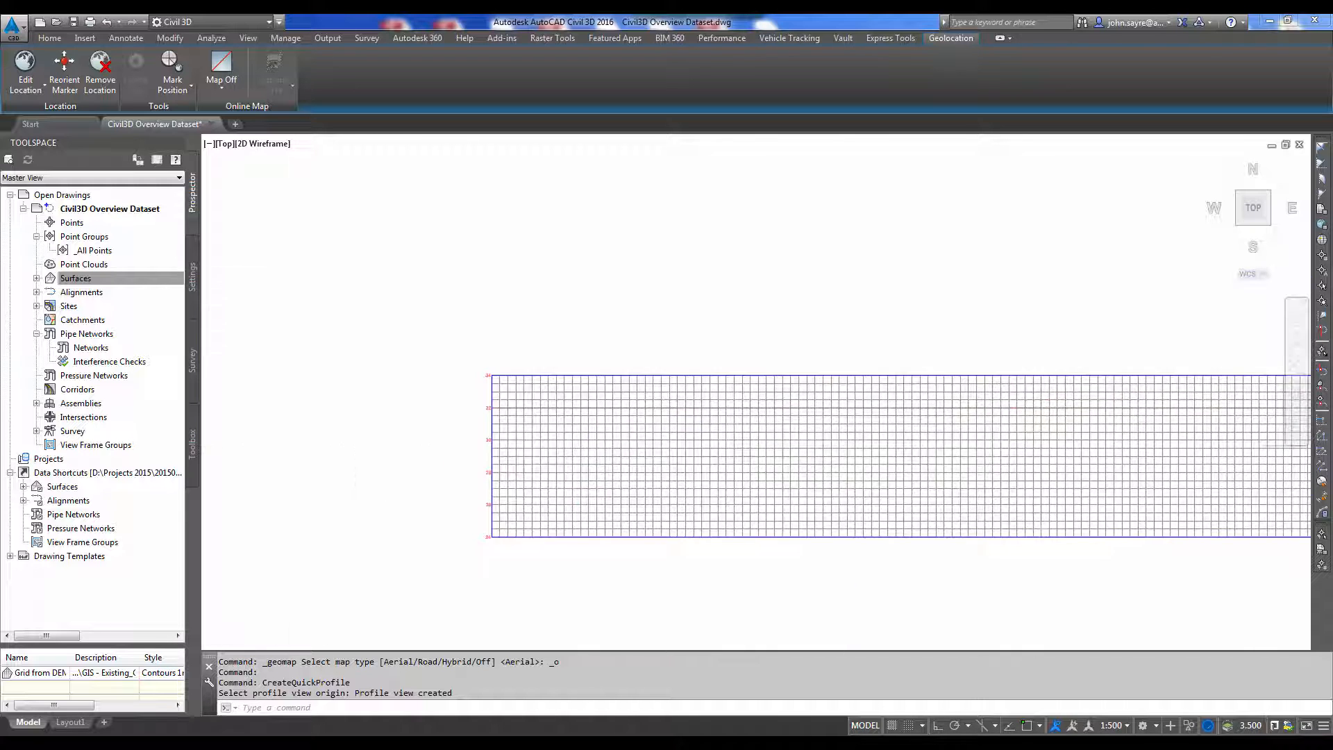
pyautogui.click(603, 396)
pyautogui.scroll(-4, 660, 463)
pyautogui.scroll(2, 663, 463)
pyautogui.moveTo(1071, 466); pyautogui.dragTo(455, 465, button='middle')
pyautogui.moveTo(1121, 455)
pyautogui.mouseDown(button='middle')
pyautogui.moveTo(896, 449)
pyautogui.moveTo(728, 425)
pyautogui.mouseUp(button='middle')
pyautogui.moveTo(1173, 436); pyautogui.dragTo(527, 455, button='middle')
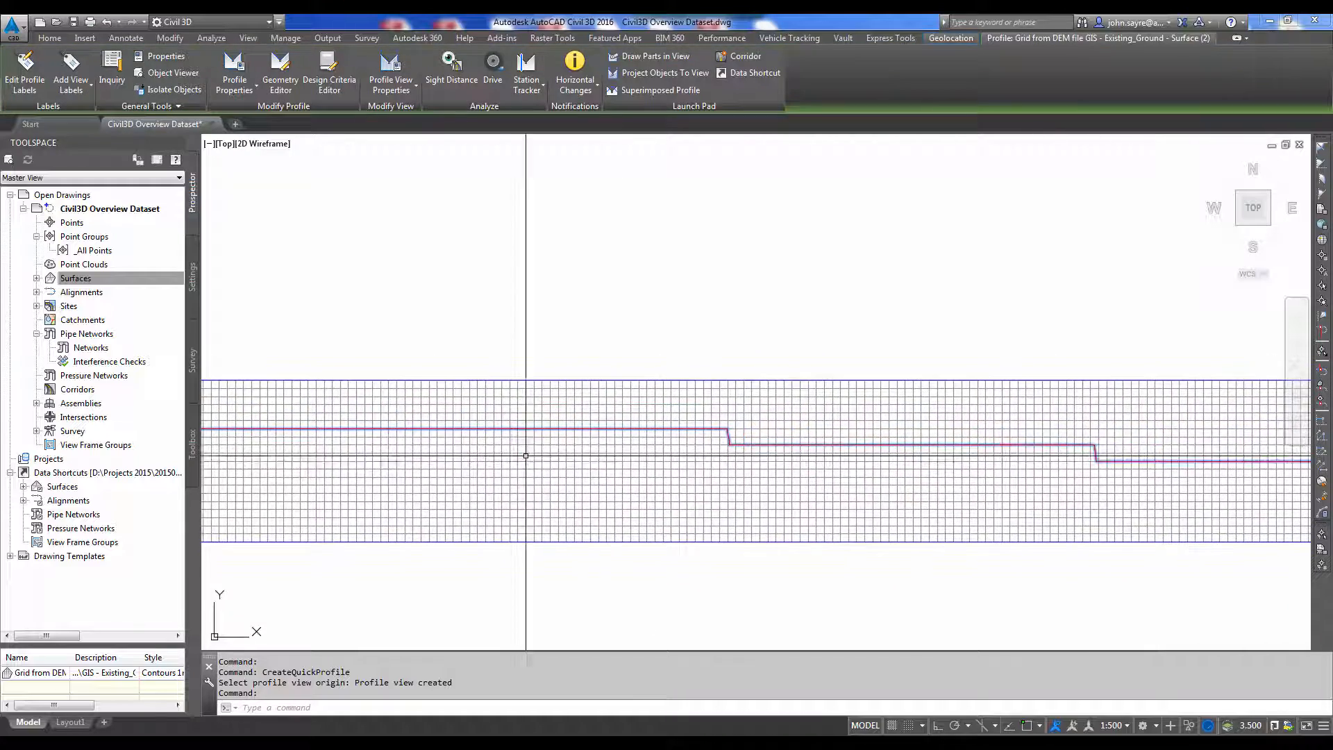
pyautogui.moveTo(1148, 502); pyautogui.dragTo(974, 479, button='middle')
pyautogui.scroll(-4, 720, 478)
pyautogui.scroll(-2, 721, 477)
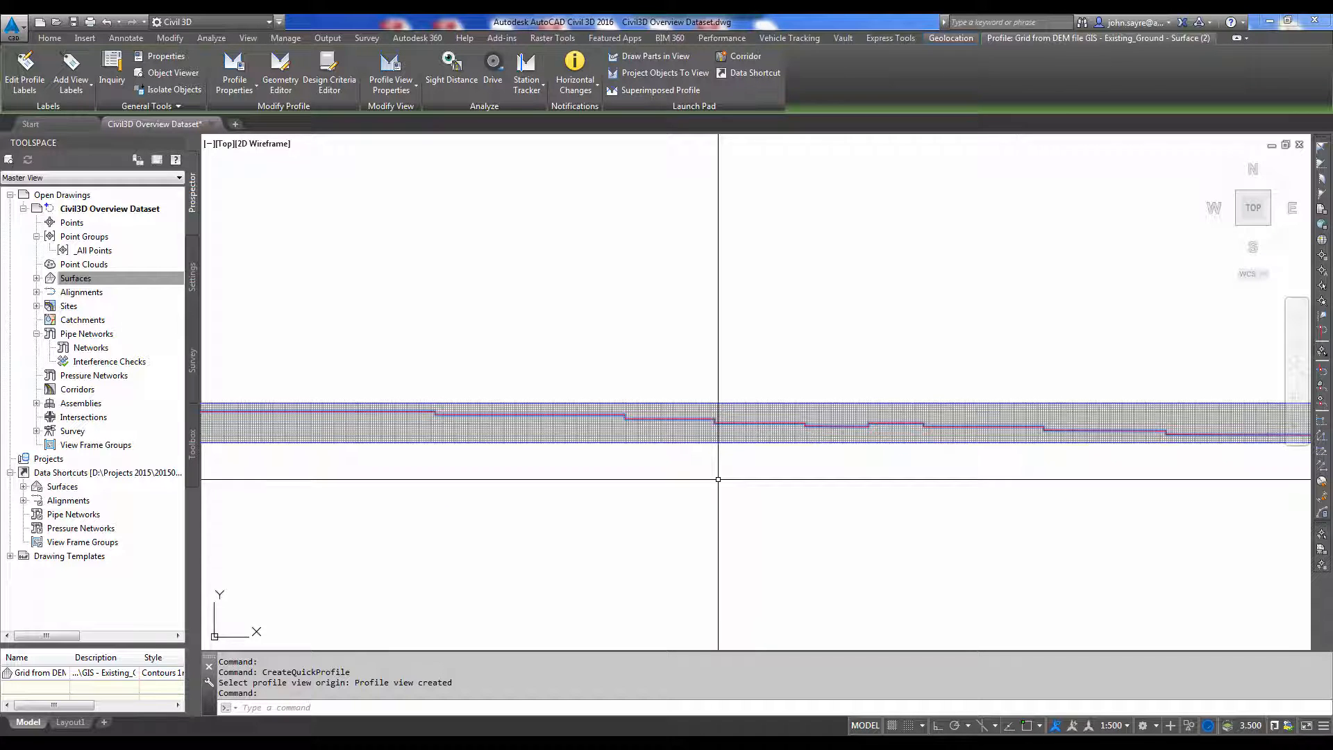
pyautogui.scroll(-4, 521, 467)
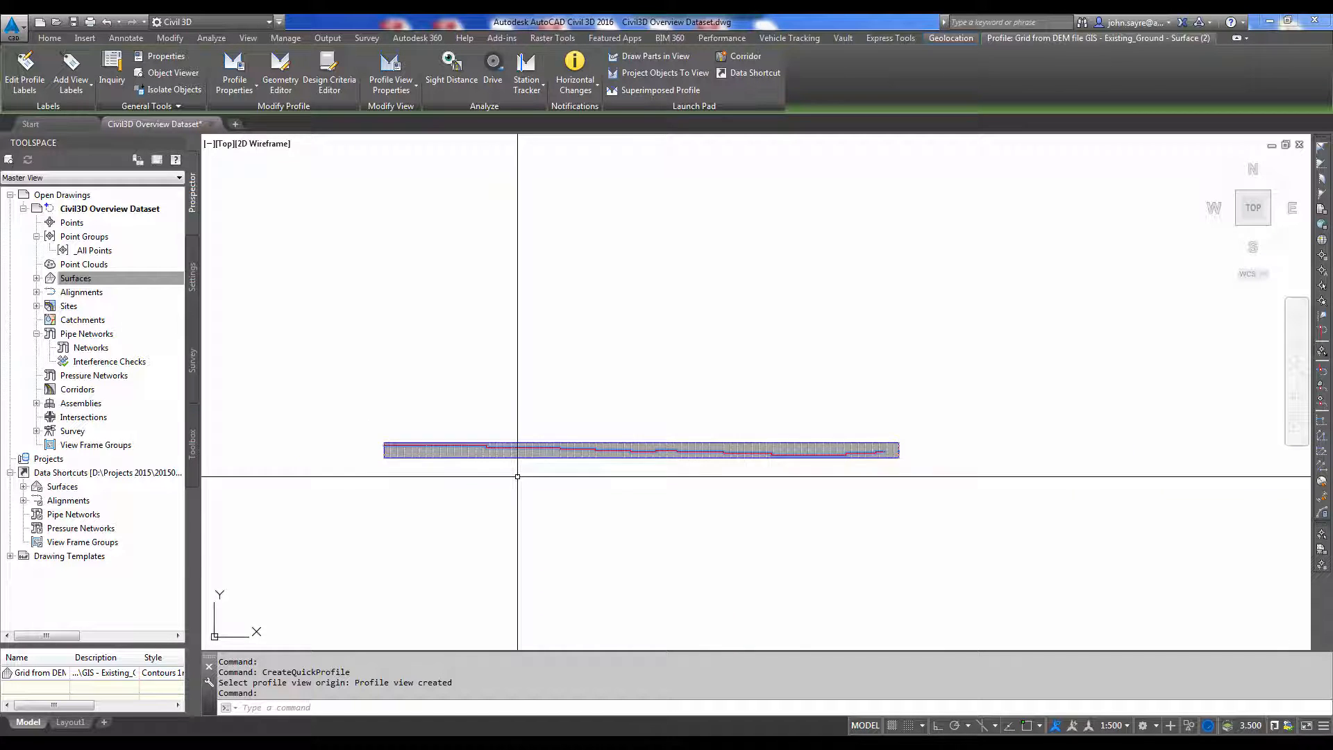
pyautogui.scroll(2, 519, 467)
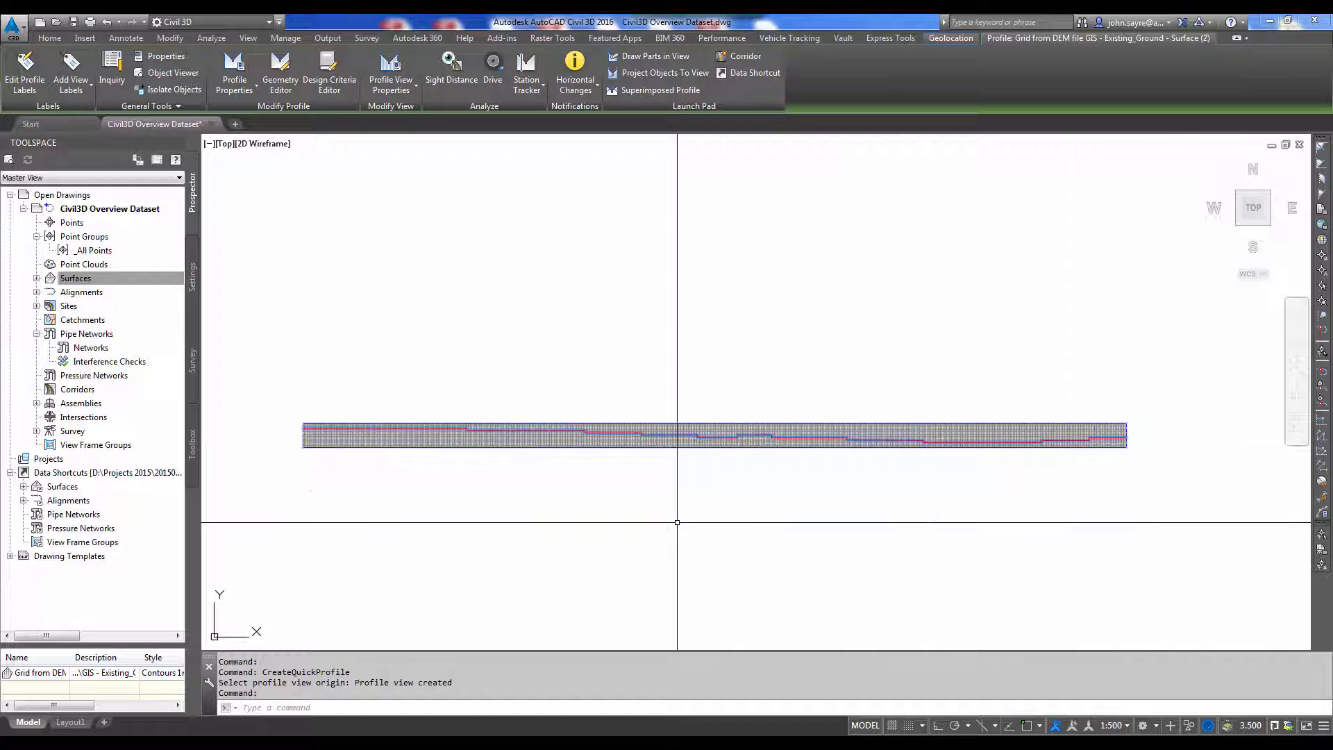
pyautogui.press('Escape')
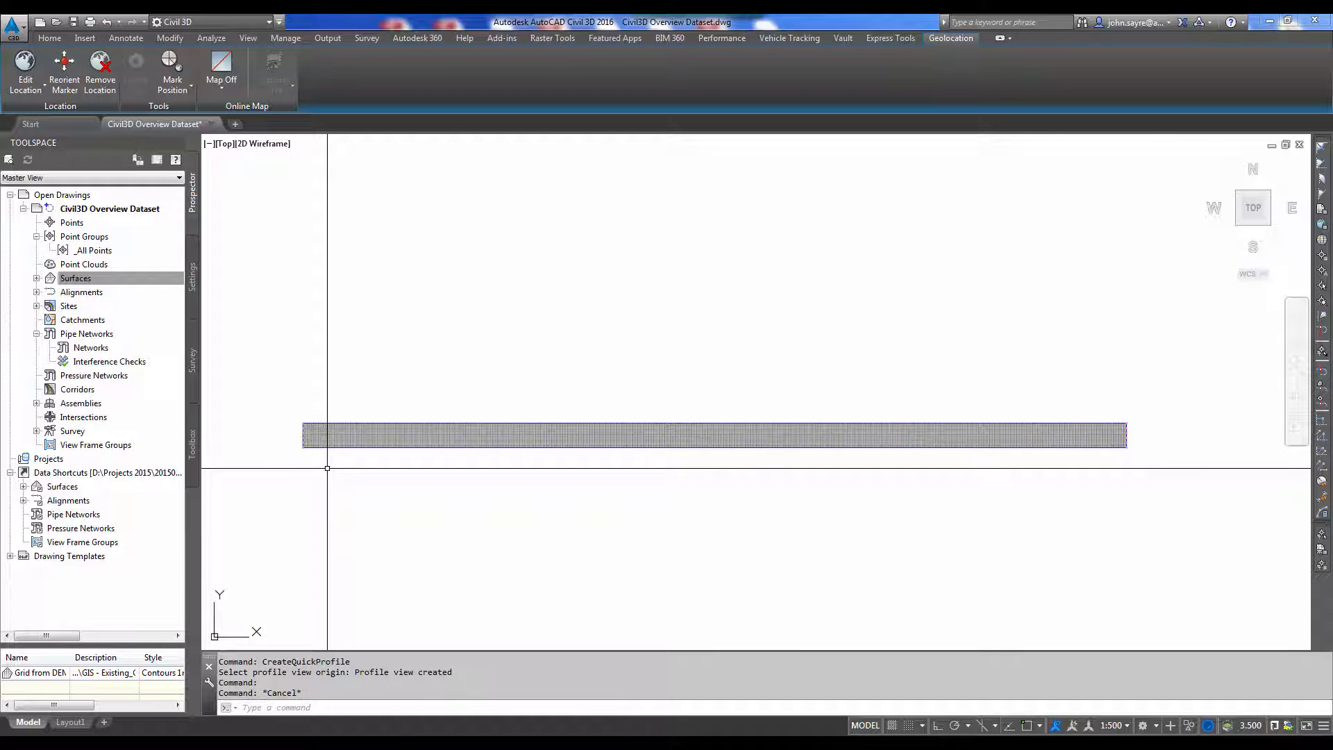
# Review the proposed centerline's route in plan against the GIS features, contours and pink contamination zone
pyautogui.scroll(-6, 334, 448)
pyautogui.moveTo(349, 465)
pyautogui.mouseDown(button='middle')
pyautogui.moveTo(634, 473)
pyautogui.moveTo(857, 574)
pyautogui.moveTo(675, 543)
pyautogui.mouseUp(button='middle')
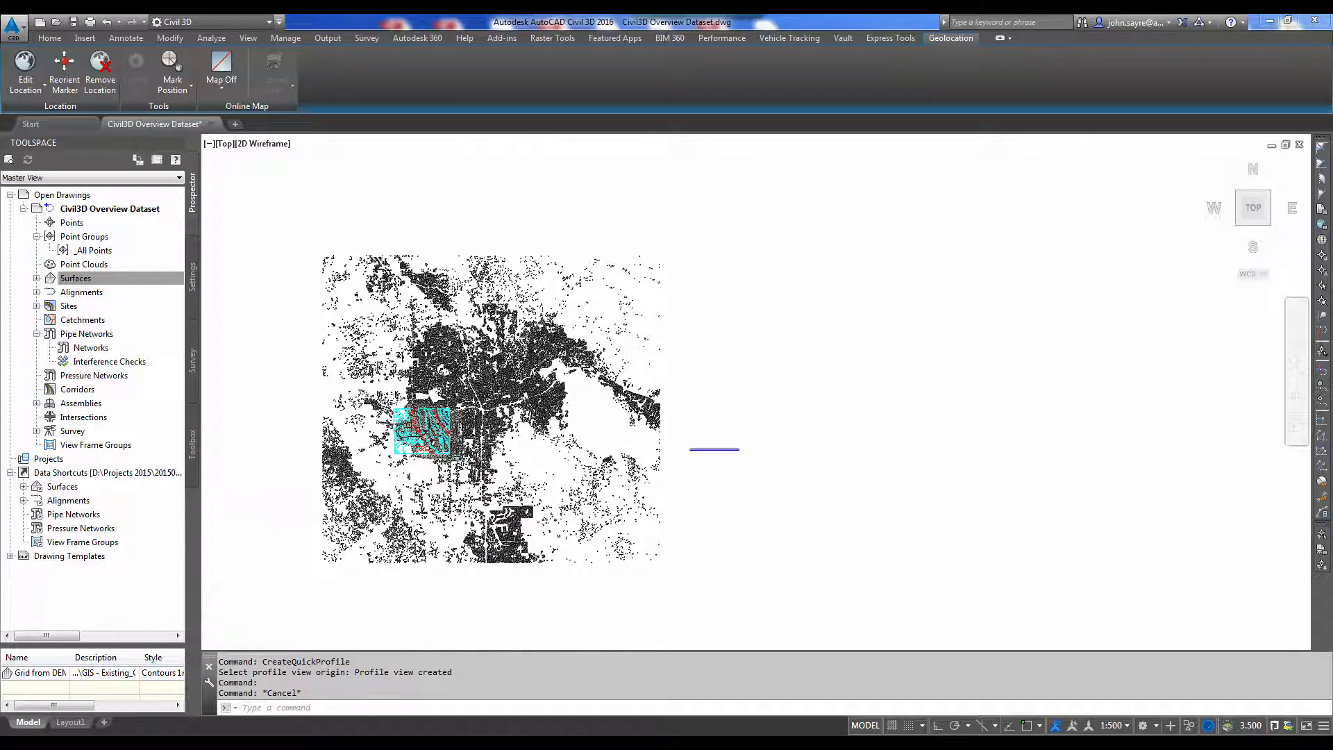
pyautogui.scroll(6, 399, 434)
pyautogui.scroll(4, 417, 425)
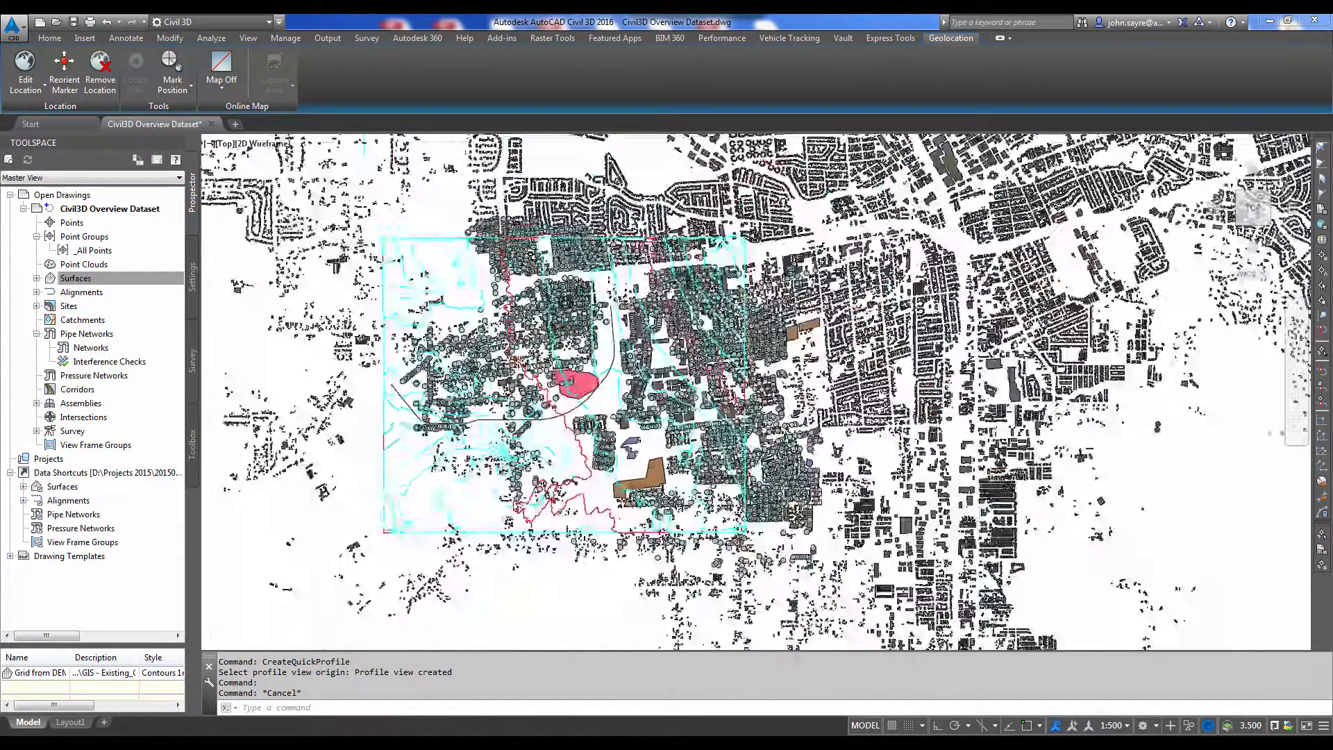
pyautogui.scroll(2, 472, 418)
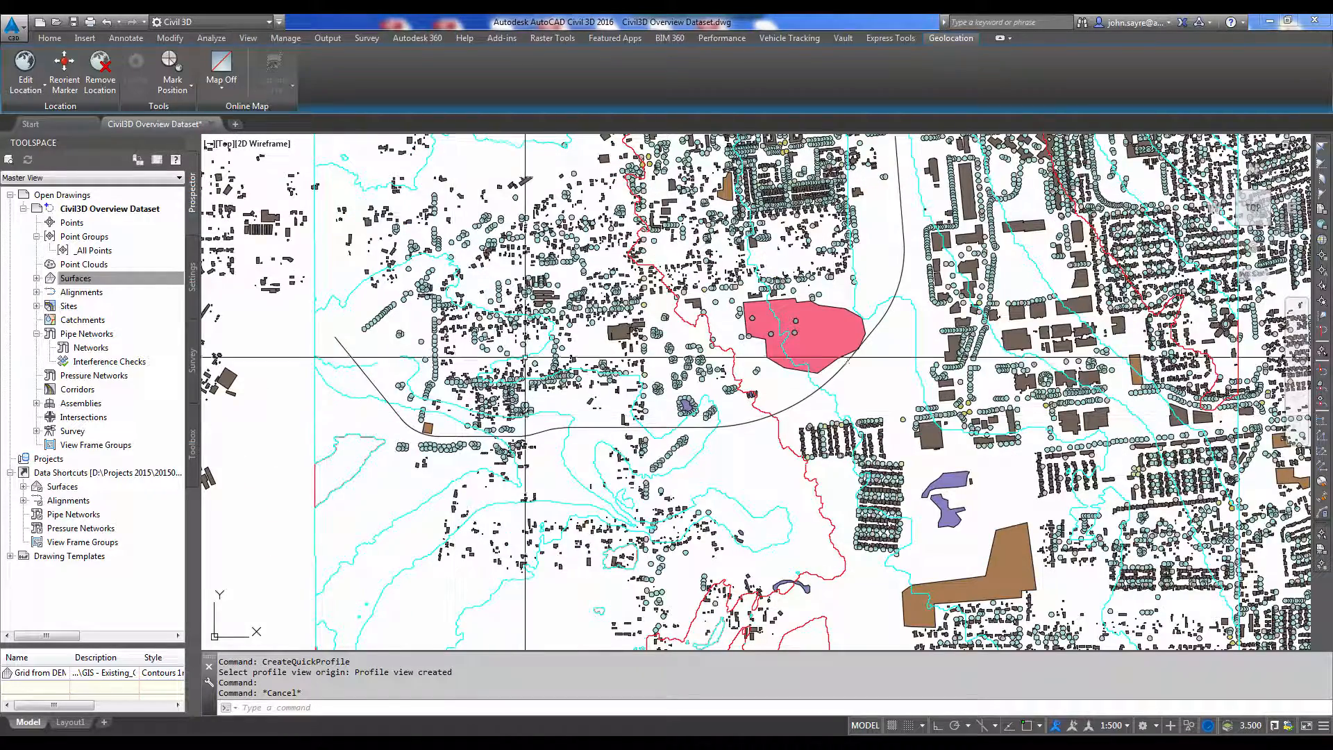
pyautogui.moveTo(522, 345); pyautogui.dragTo(542, 415, button='middle')
pyautogui.moveTo(566, 343); pyautogui.dragTo(555, 381, button='middle')
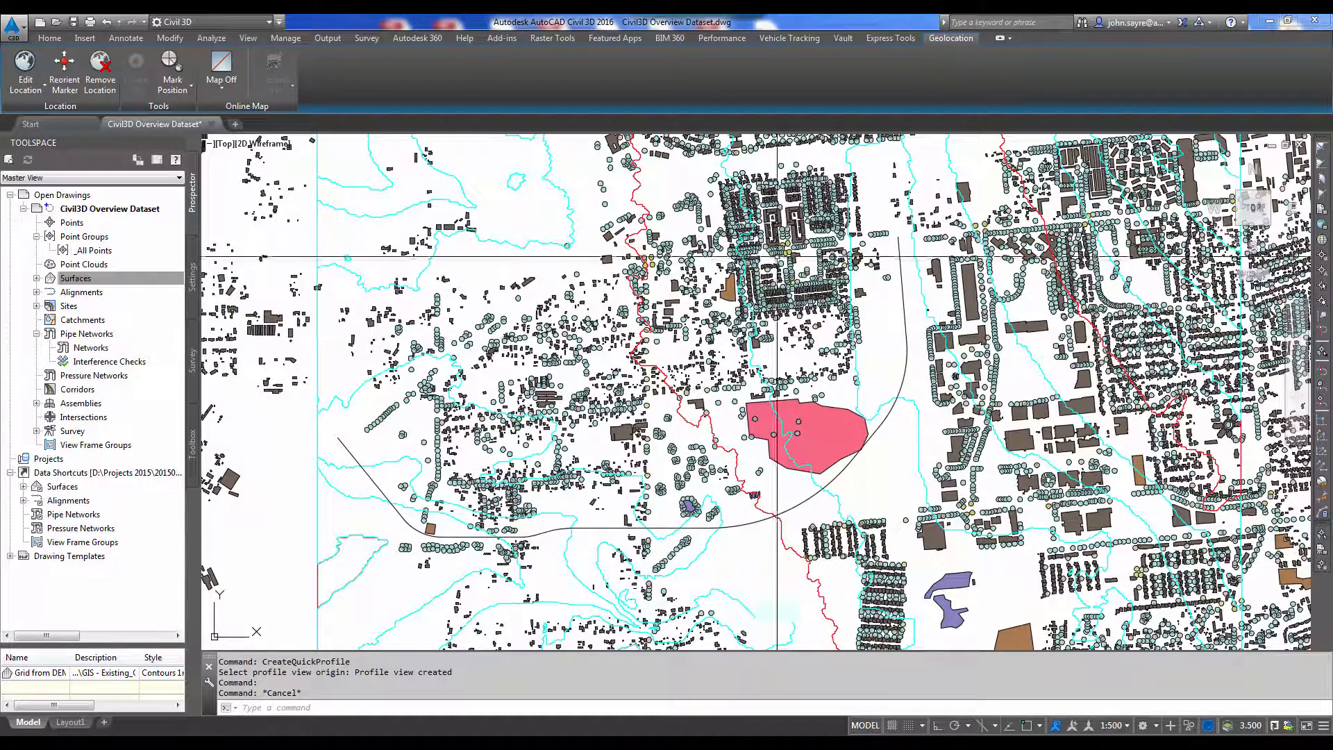
pyautogui.moveTo(529, 551); pyautogui.dragTo(533, 533, button='middle')
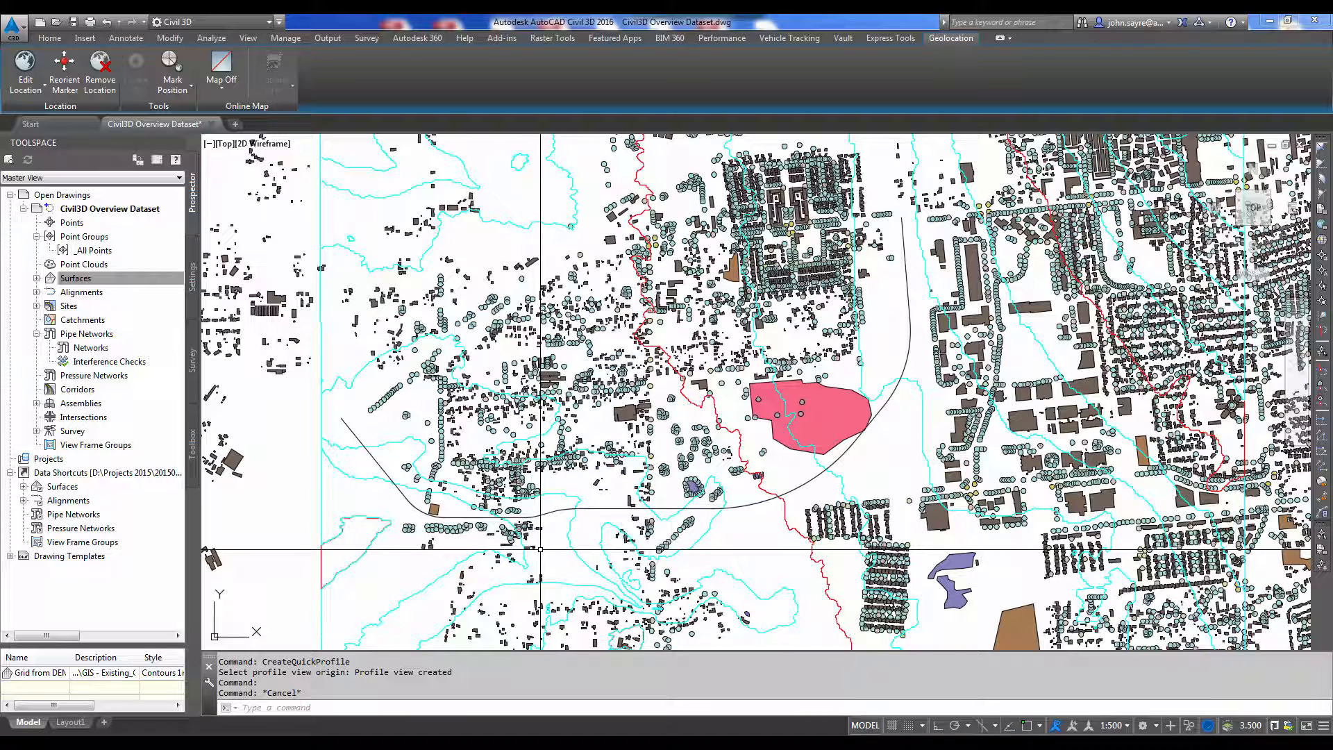
# Hide the DEM surface's contours by setting its surface style to _No Display in the surface properties
pyautogui.moveTo(345, 505)
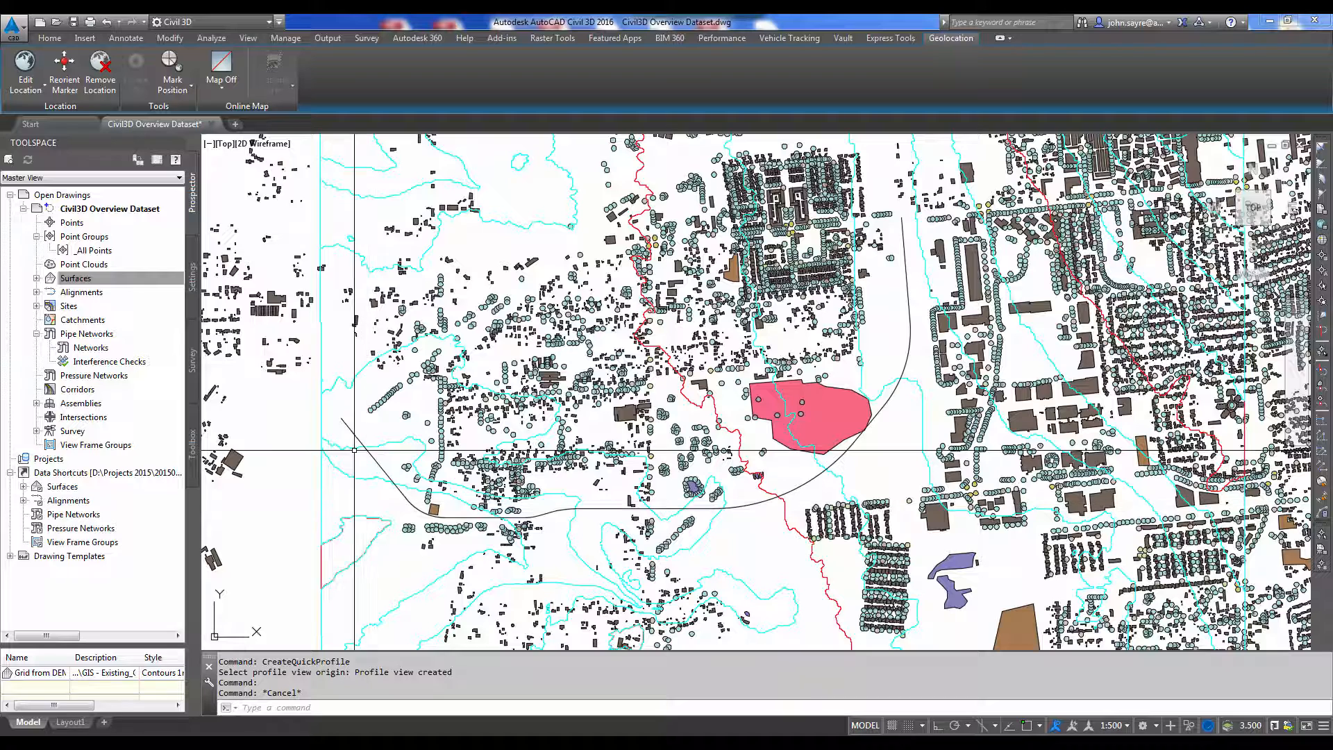
pyautogui.click(69, 280)
pyautogui.click(37, 278)
pyautogui.rightClick(109, 293)
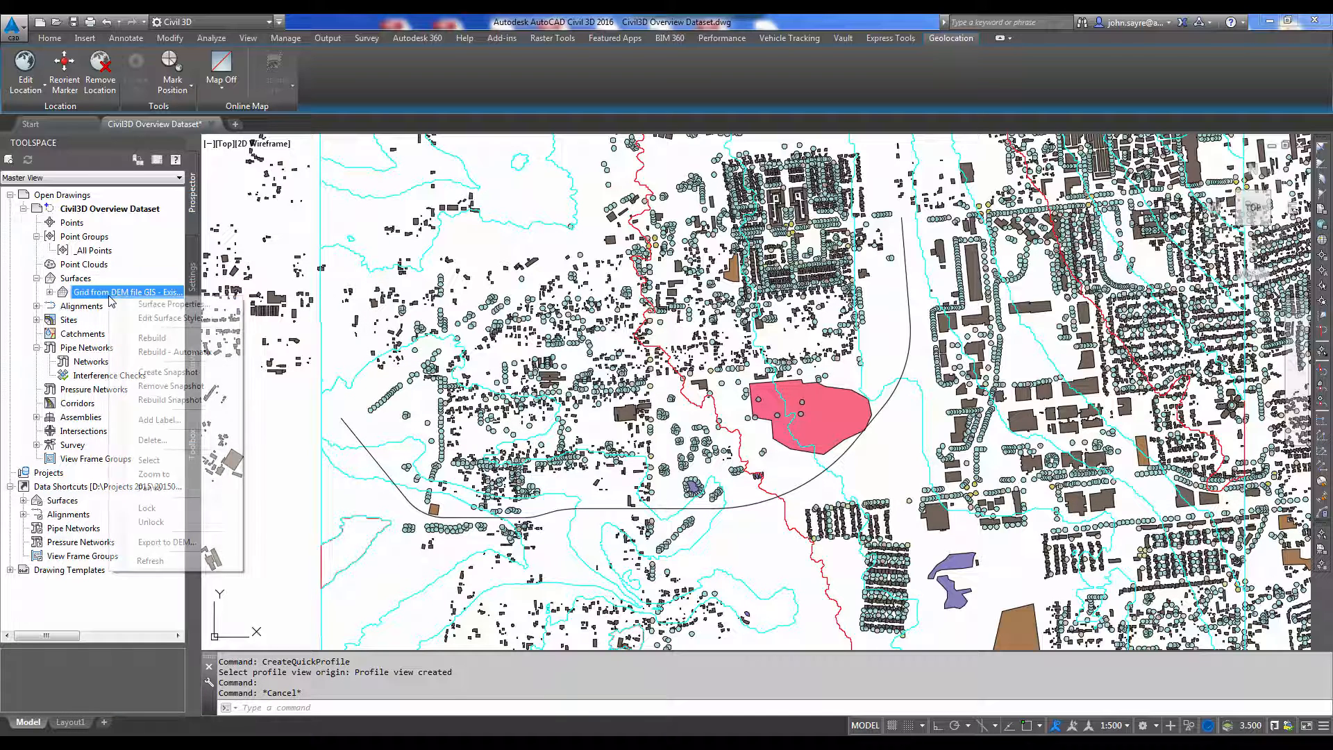
pyautogui.click(154, 542)
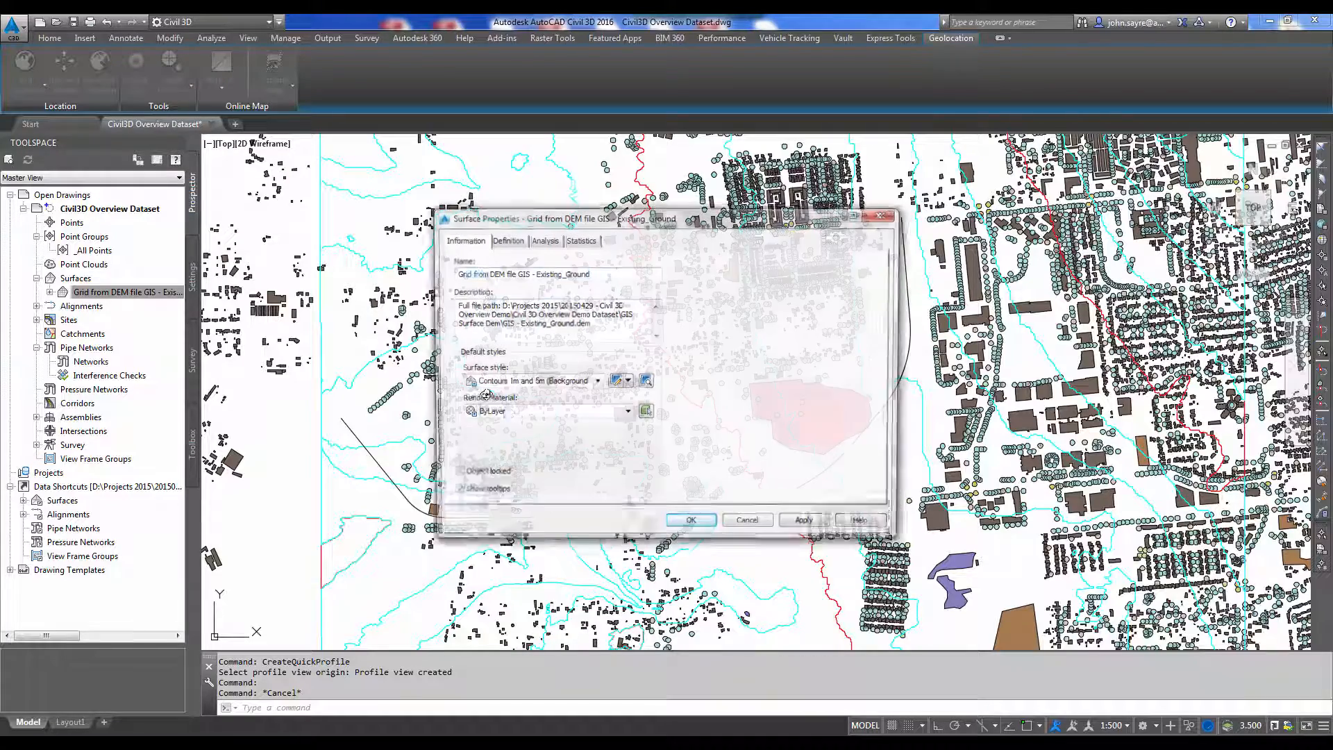
pyautogui.click(596, 382)
pyautogui.click(535, 427)
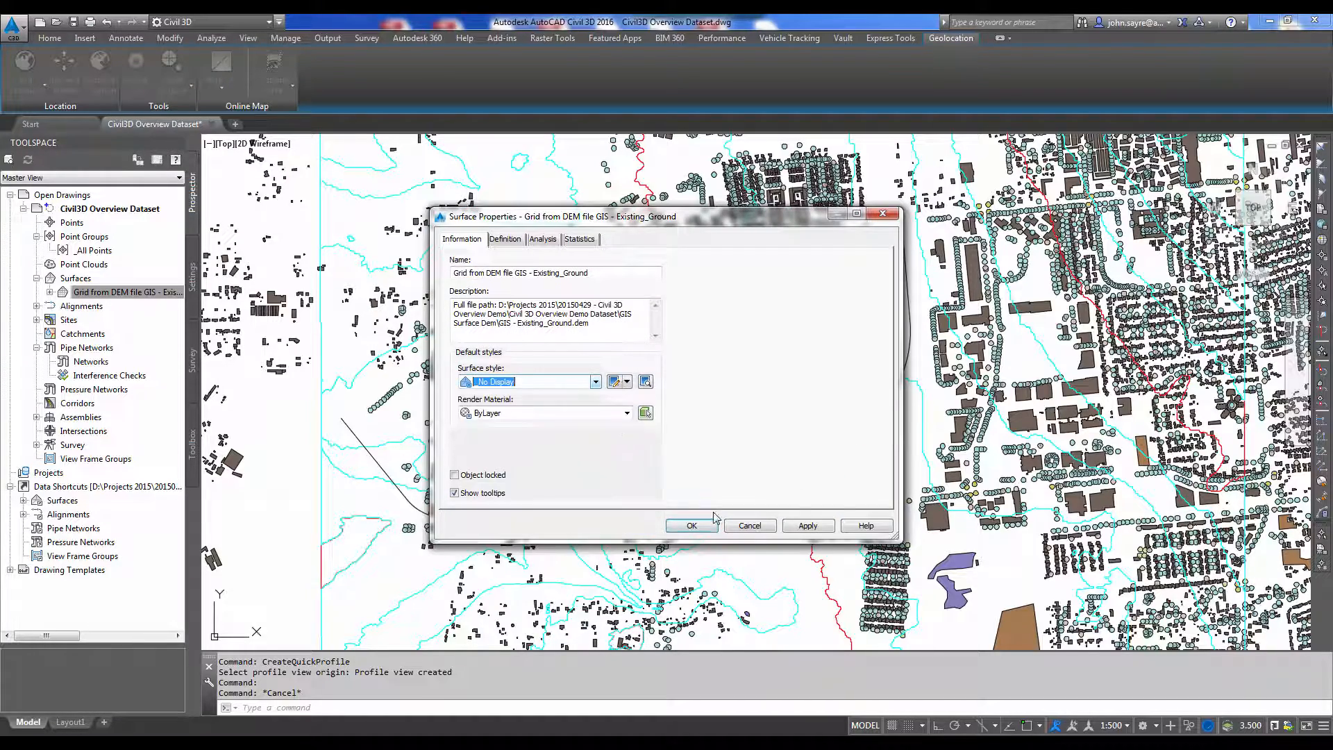
pyautogui.click(691, 526)
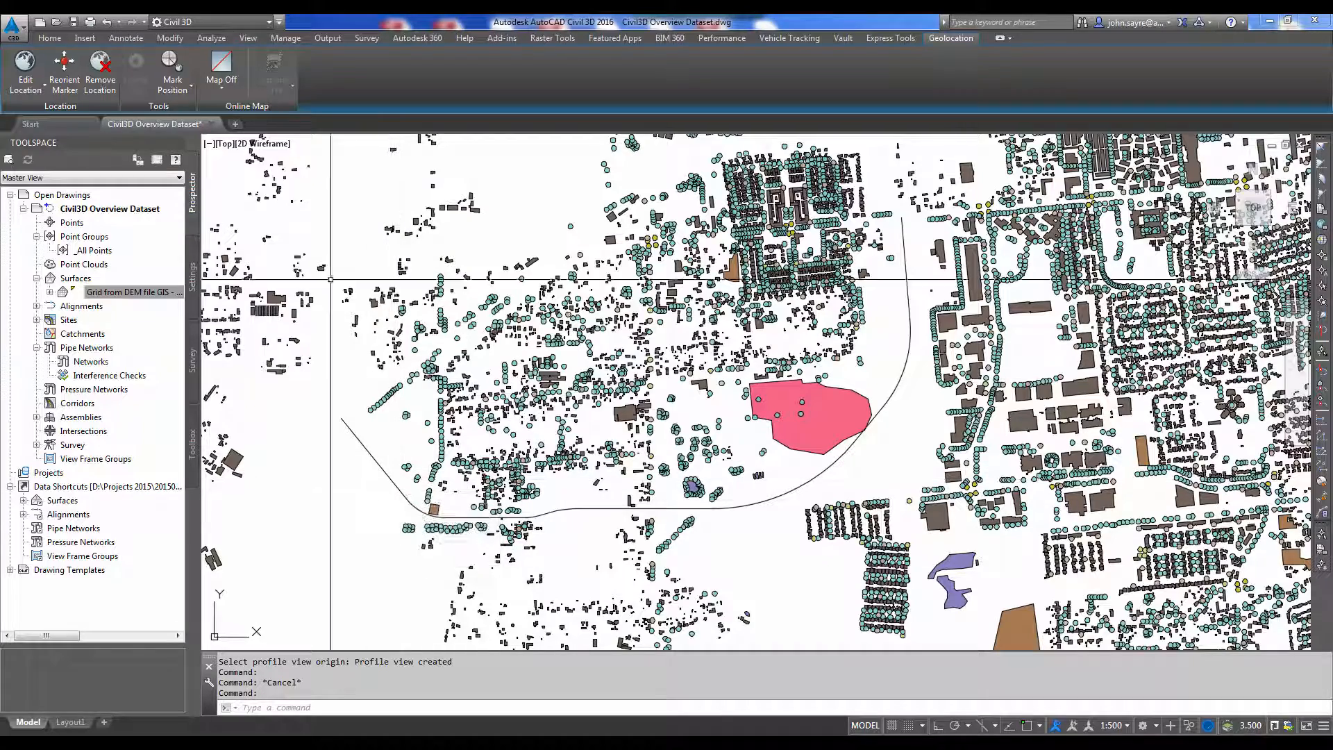
# Turn on the online aerial map behind the GIS layers and the proposed centerline
pyautogui.click(235, 84)
pyautogui.click(241, 109)
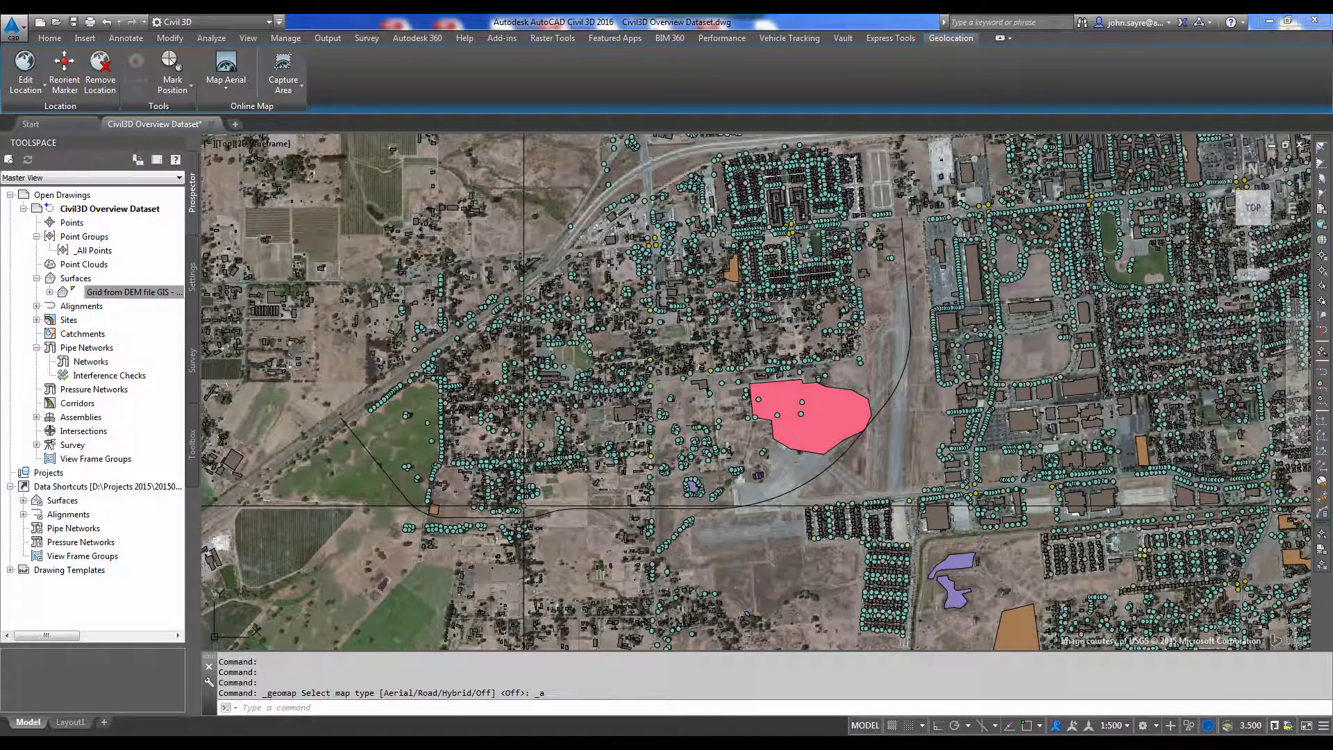
pyautogui.moveTo(524, 506)
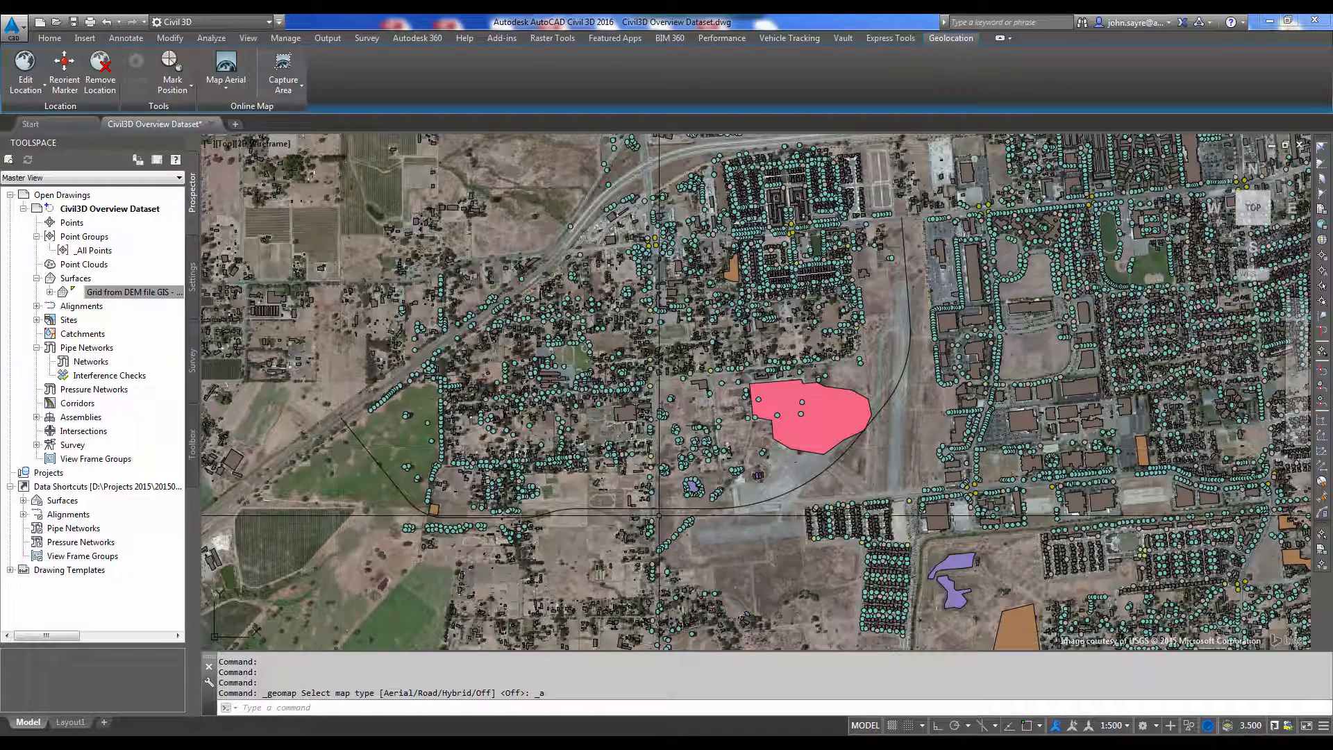
pyautogui.scroll(2, 456, 539)
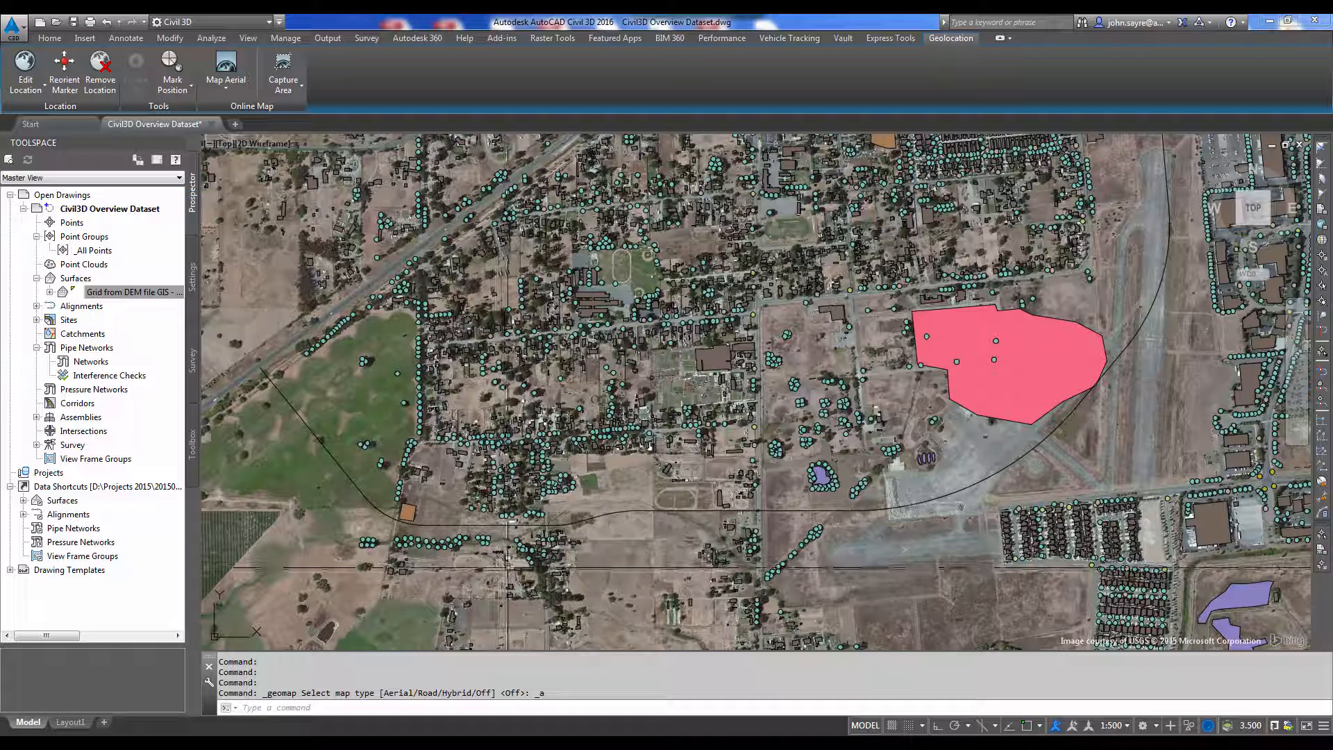
# Create a new network named "existing survey" in the Civil 3D Demo survey database
pyautogui.click(194, 361)
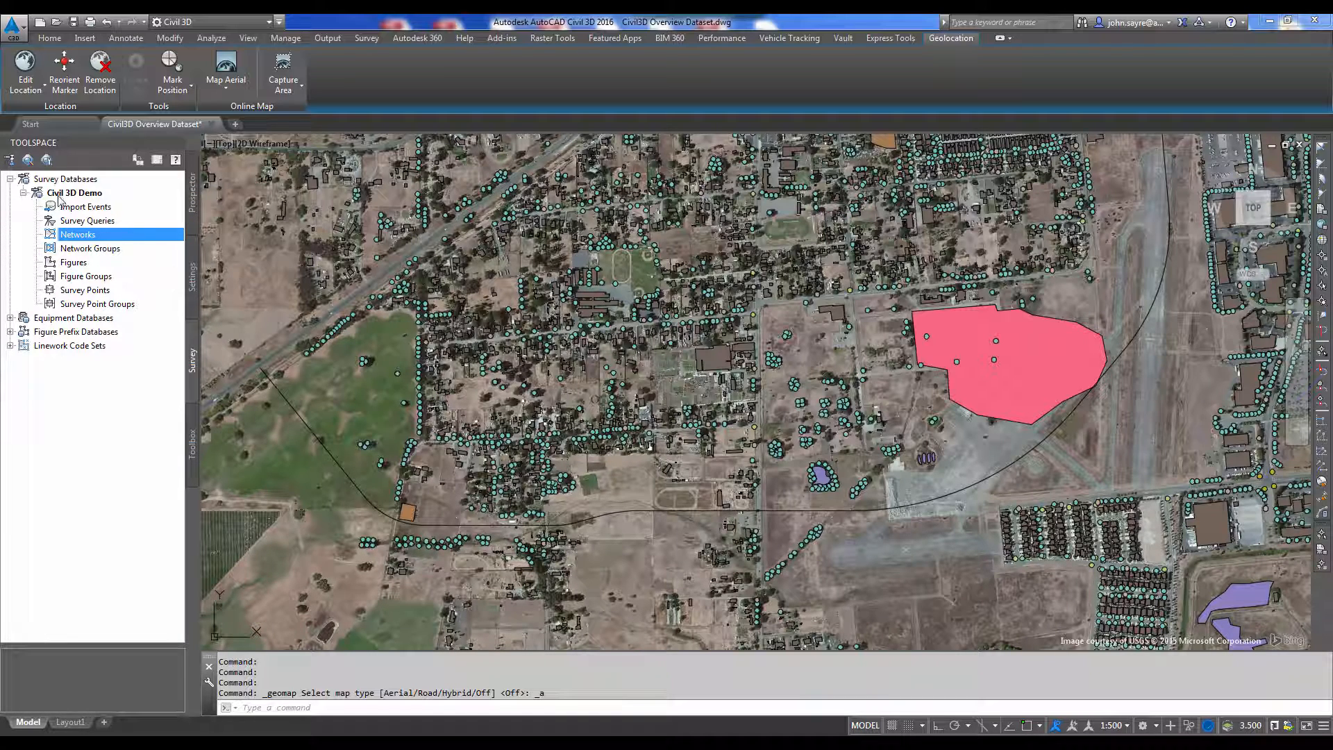
pyautogui.click(83, 193)
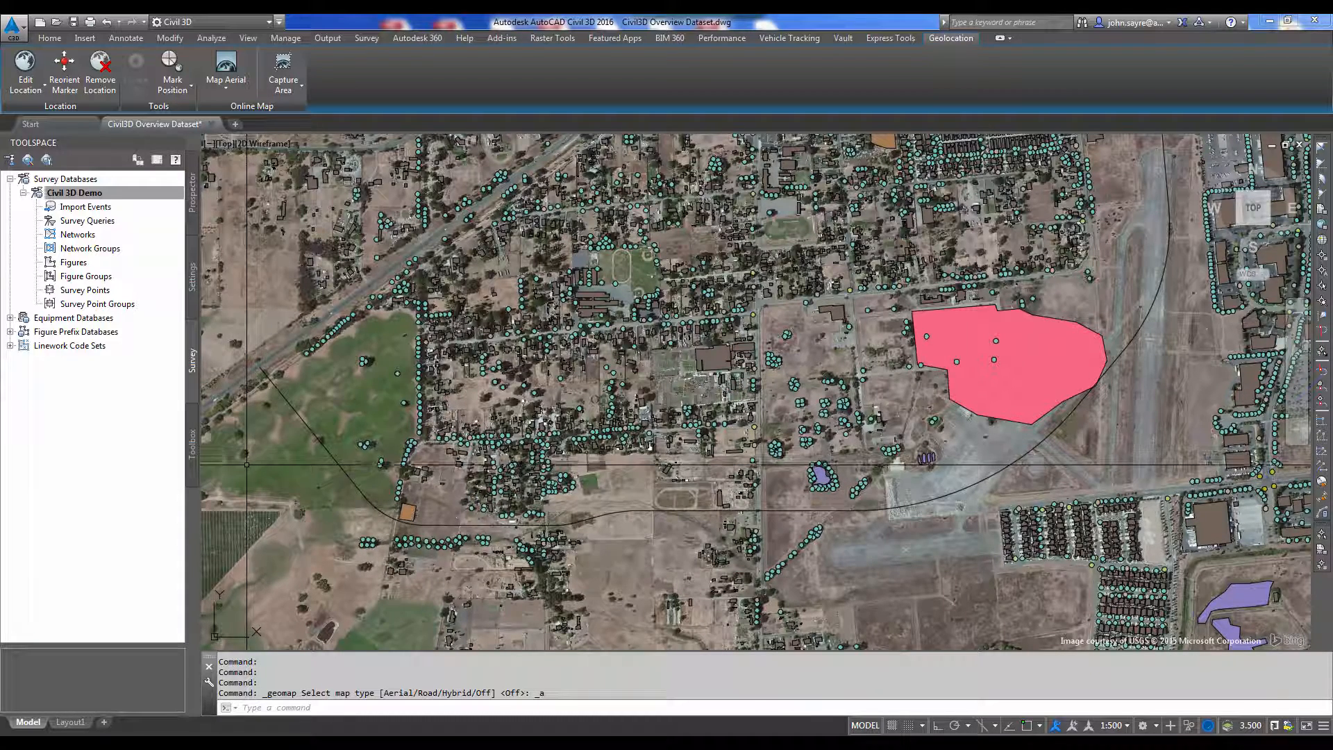
pyautogui.click(76, 235)
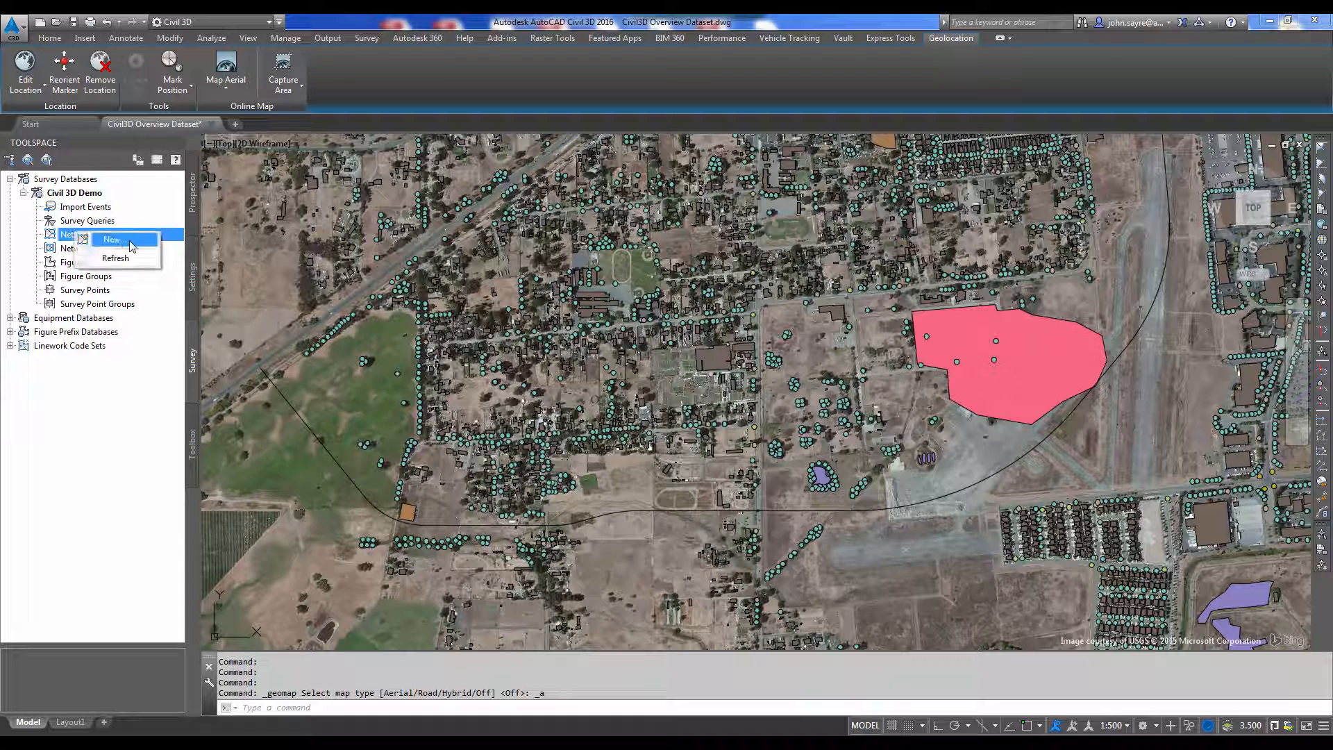
pyautogui.click(130, 242)
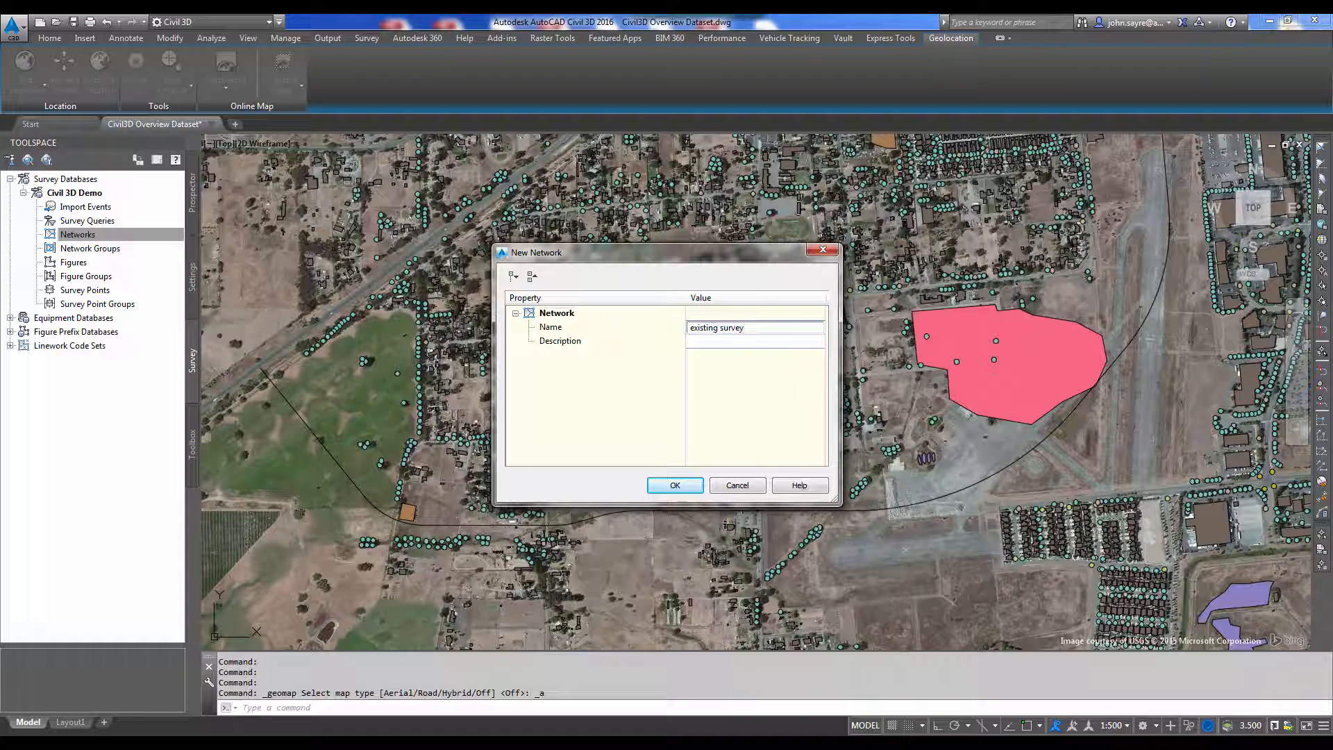
pyautogui.click(677, 484)
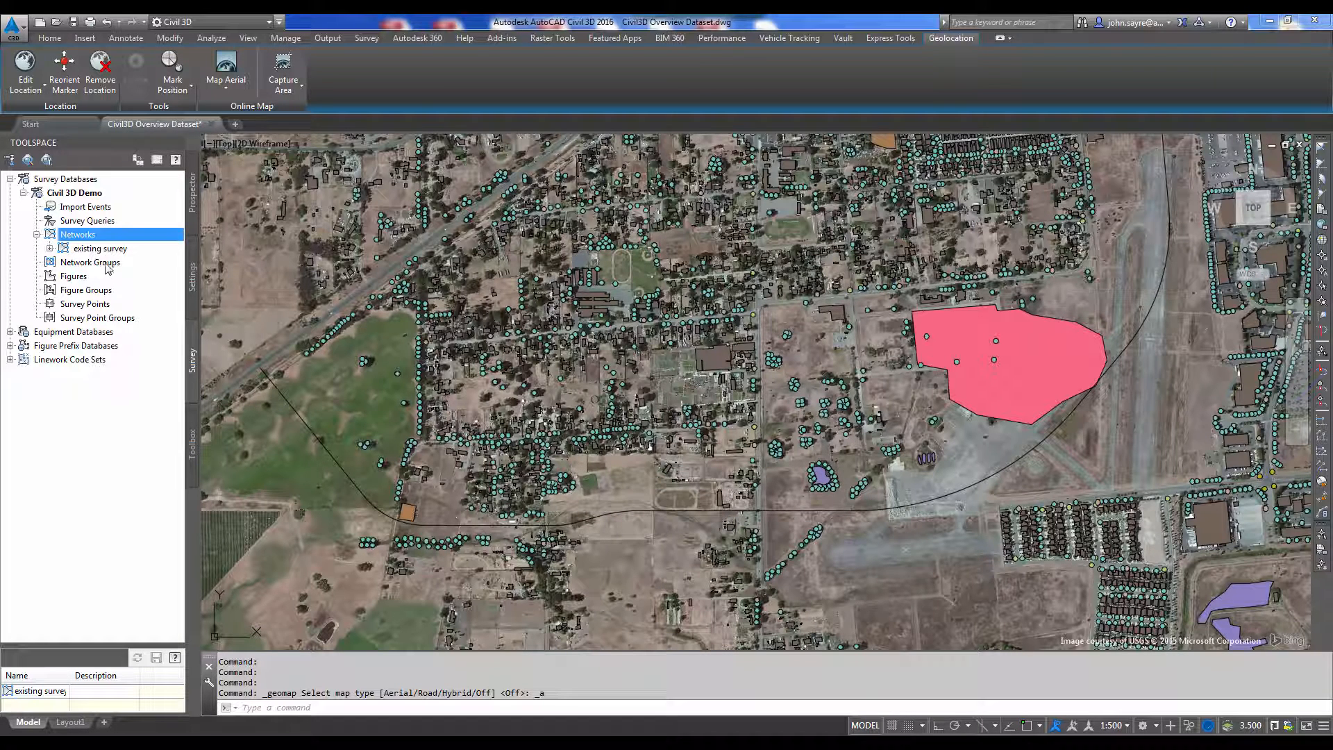
# Import the point file "existing ground (Surveyed).txt" into the existing survey network as PNEZD (comma delimited) non-control points, inserting figures and survey points
pyautogui.click(49, 249)
pyautogui.rightClick(103, 249)
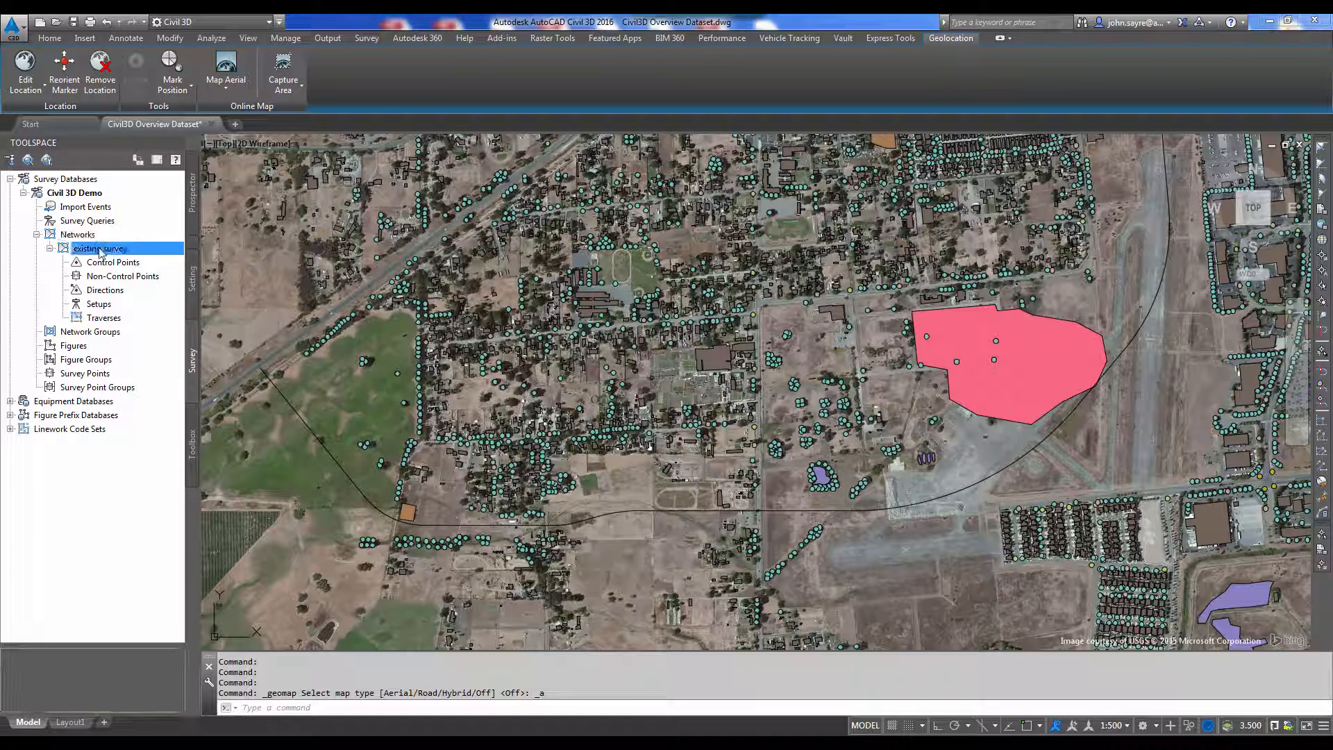
pyautogui.moveTo(245, 411)
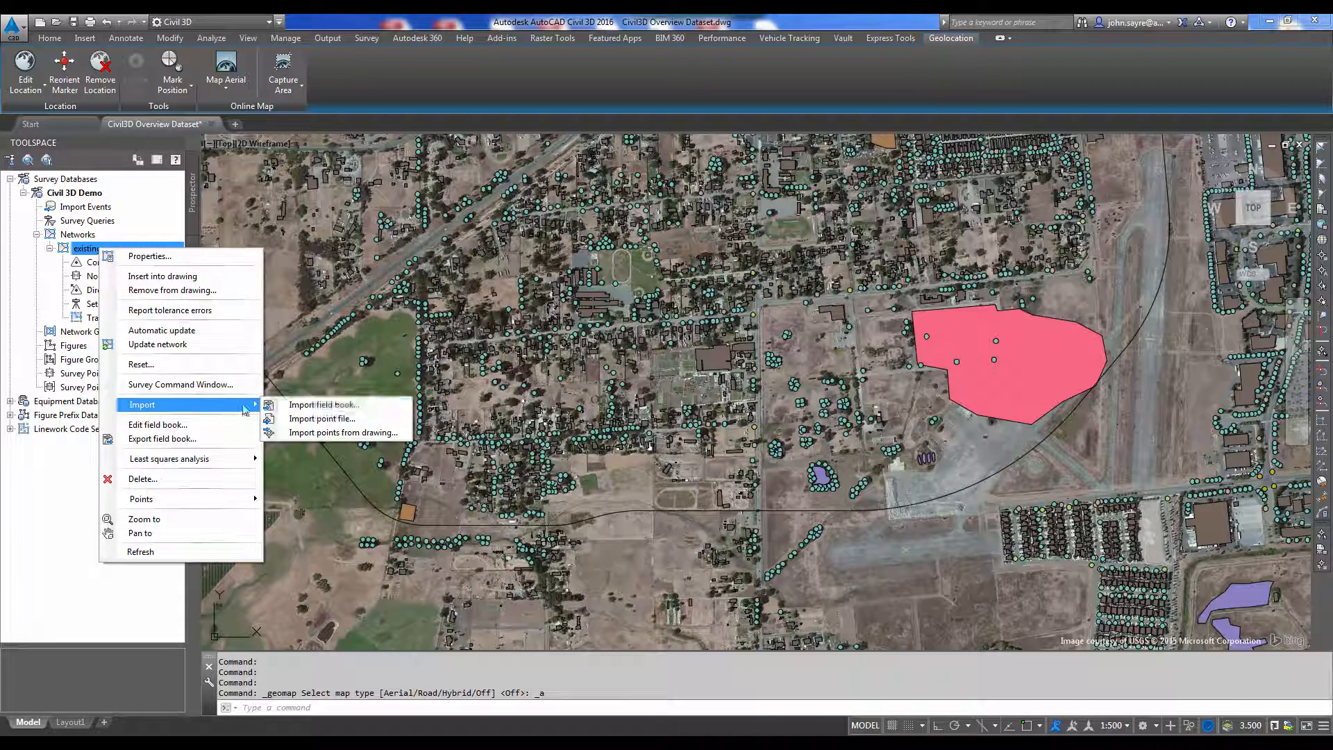
pyautogui.click(323, 419)
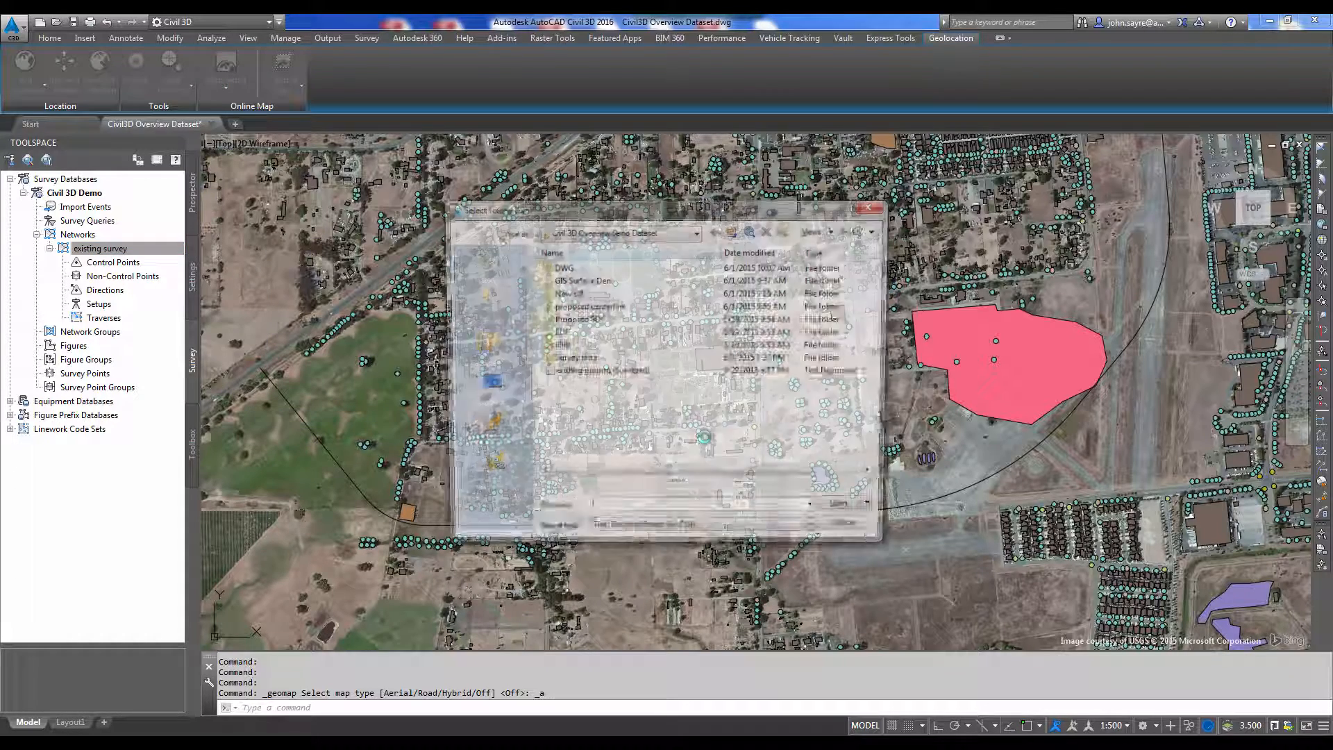
pyautogui.click(602, 372)
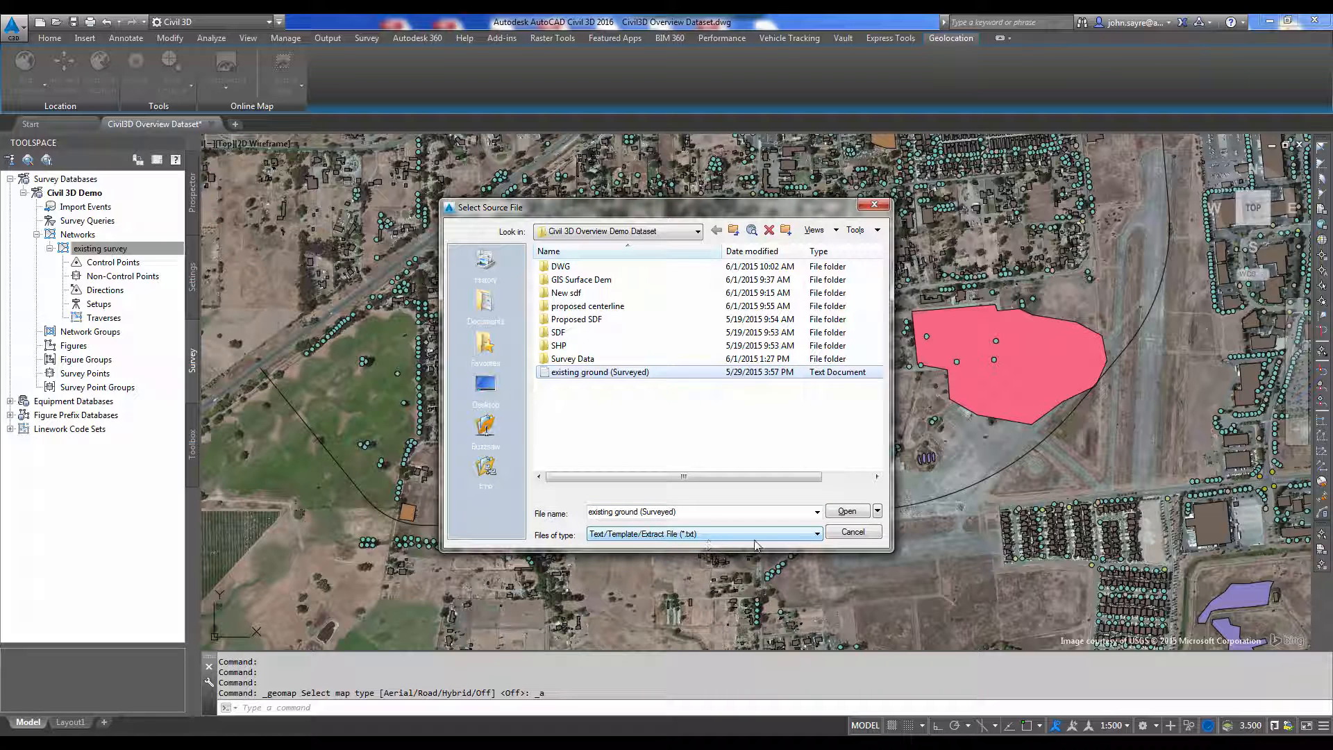
pyautogui.click(847, 512)
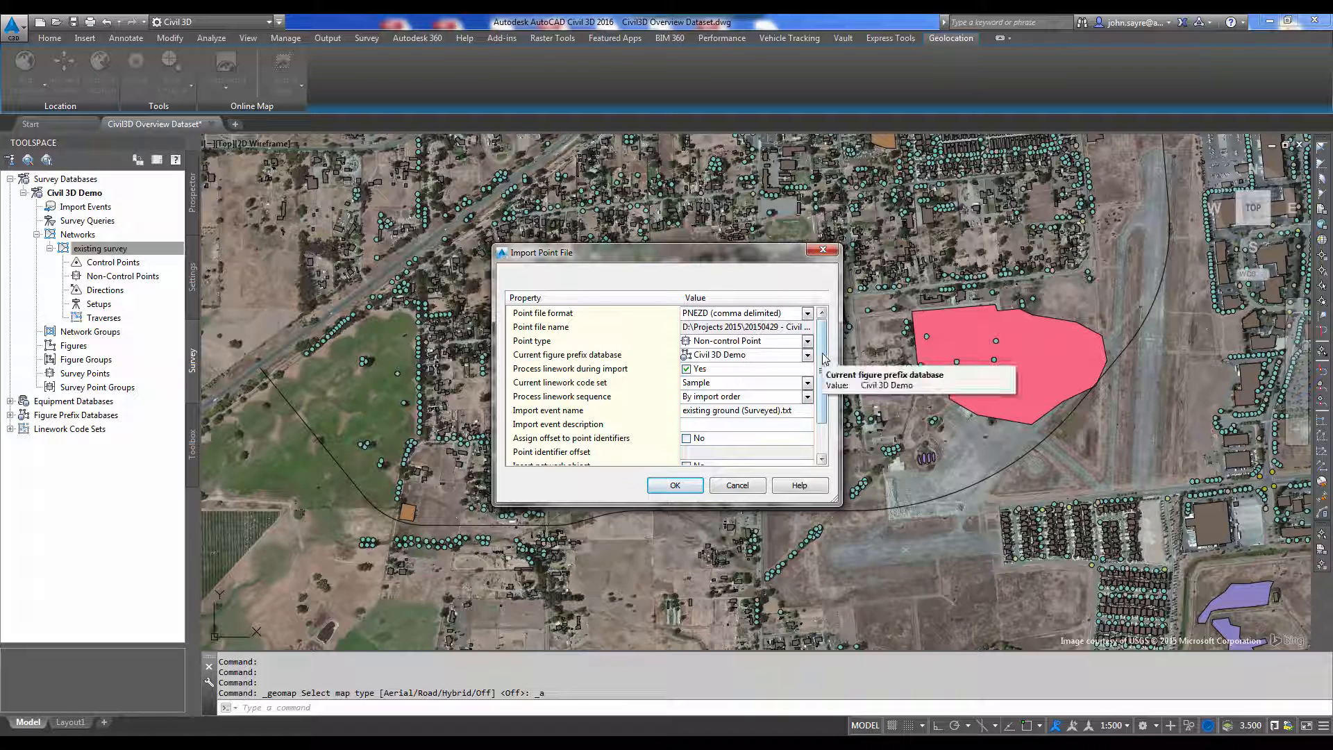
pyautogui.scroll(-1, 825, 392)
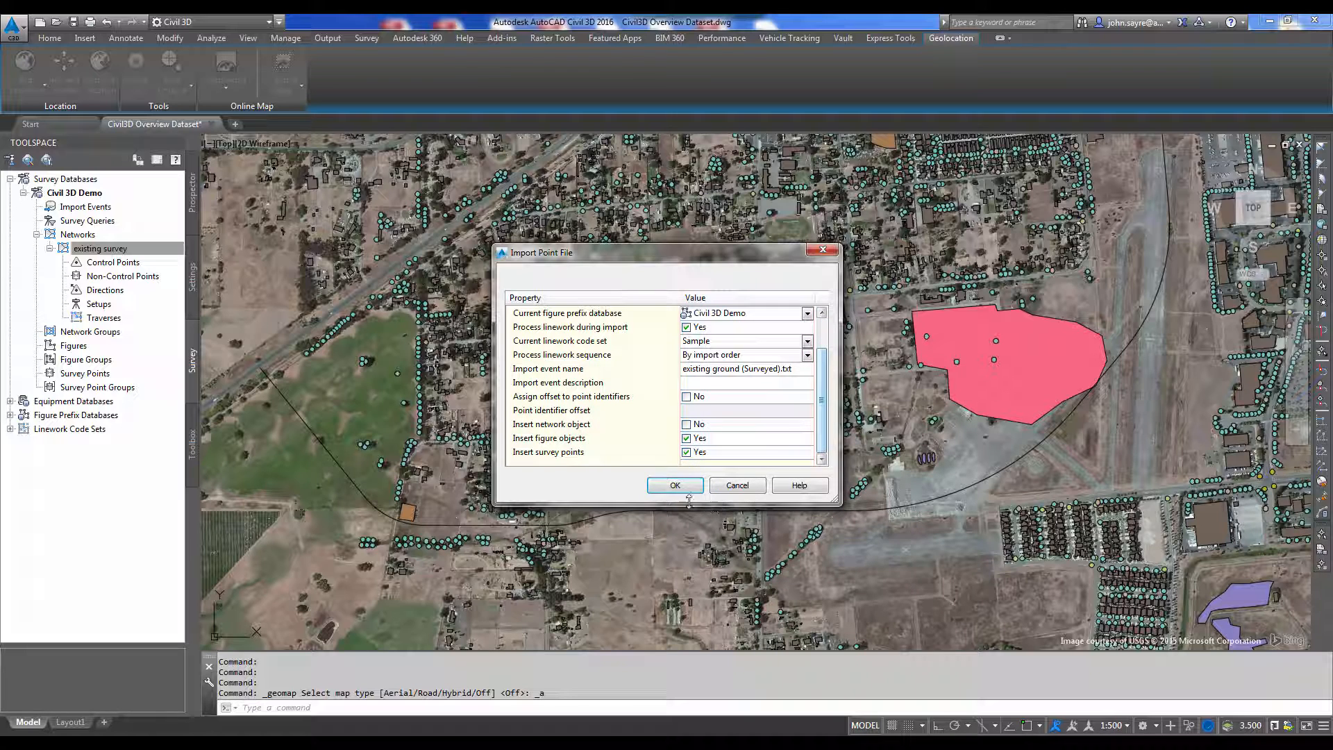
pyautogui.click(673, 486)
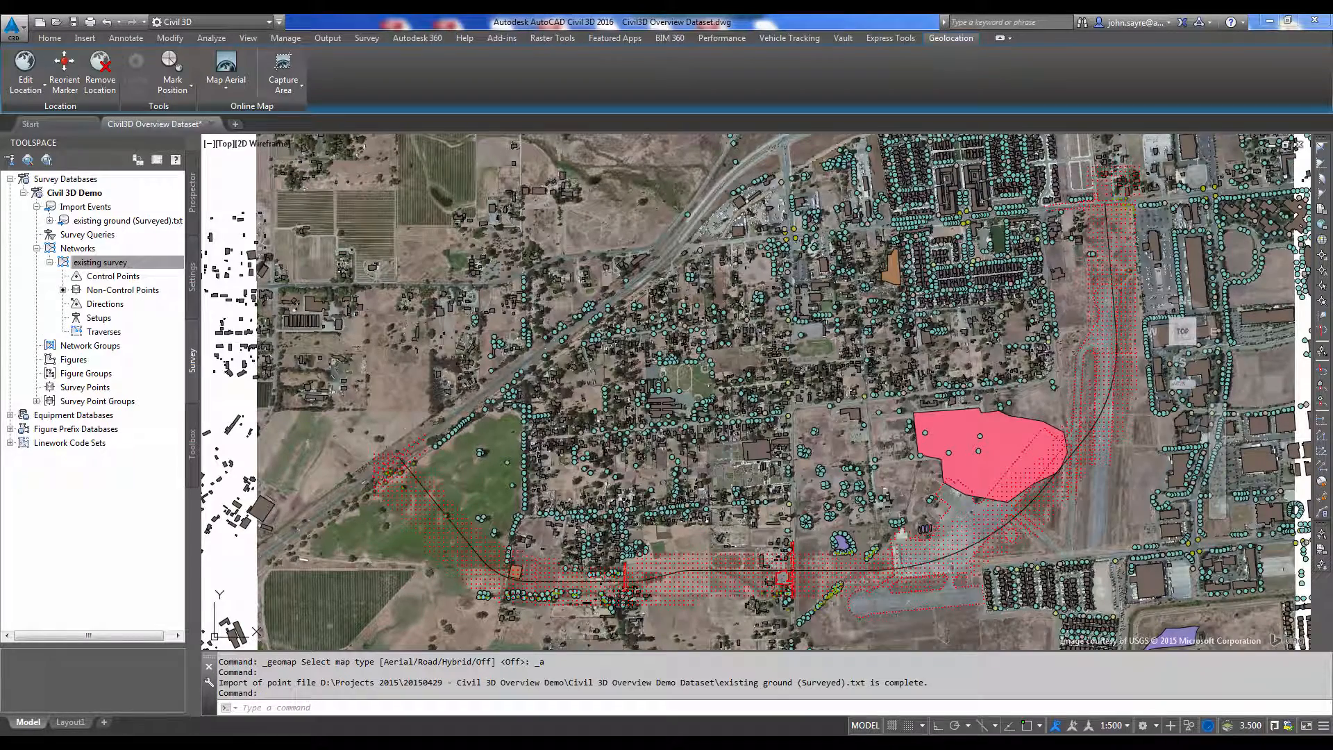
# Examine the imported survey points, tree symbols and linework against the aerial imagery along the whole proposed centerline
pyautogui.scroll(1, 698, 610)
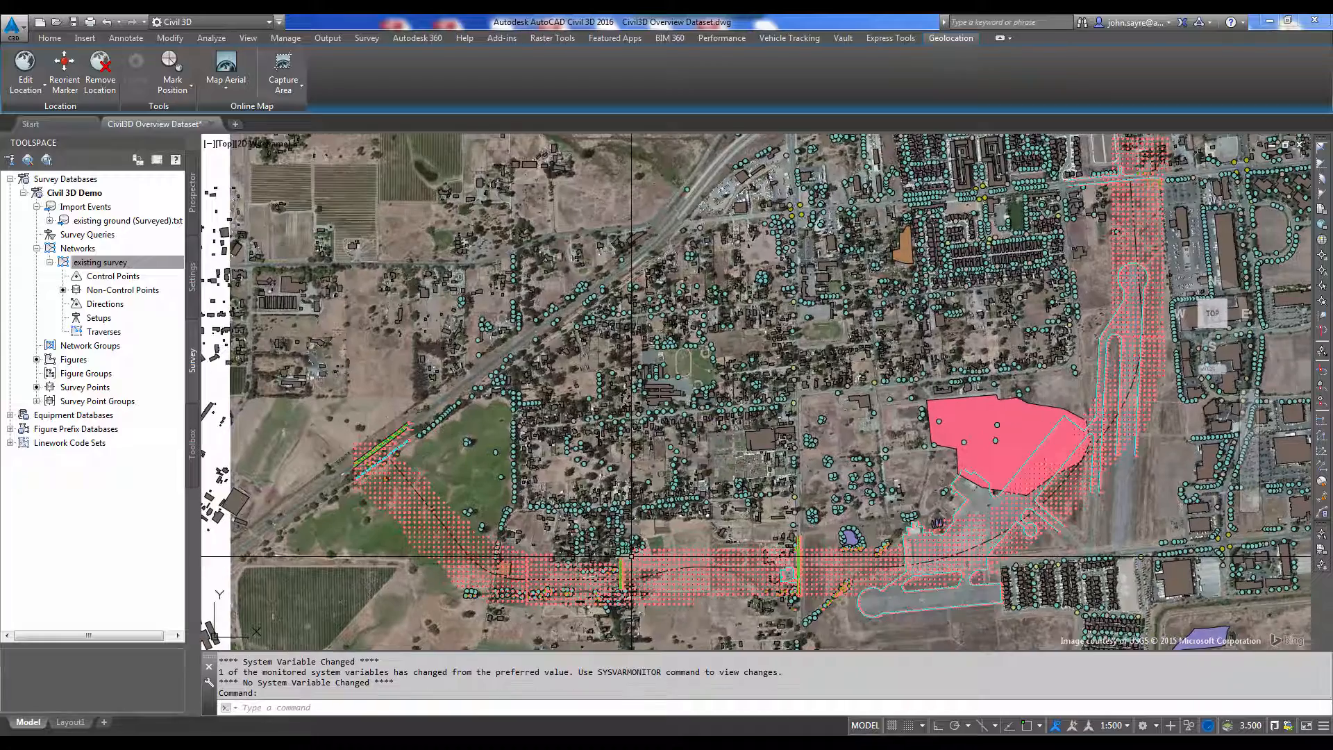
pyautogui.moveTo(631, 556)
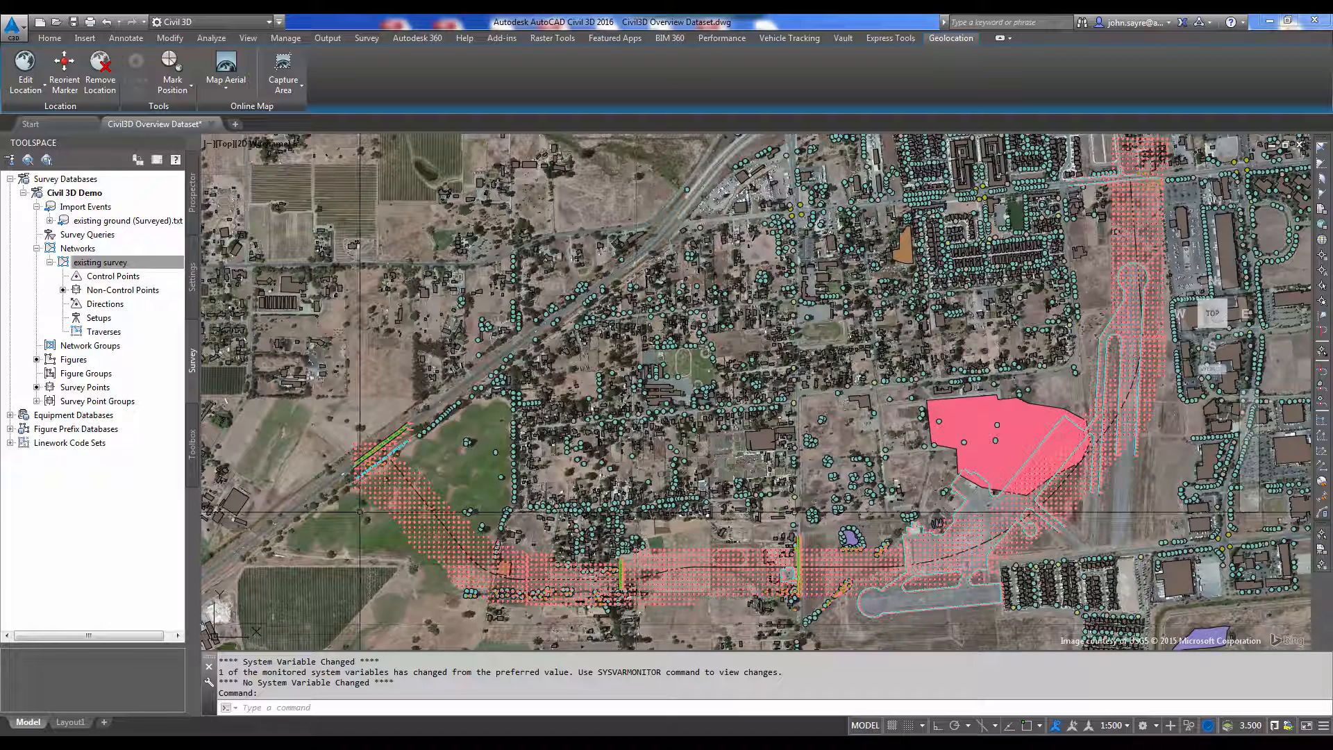
pyautogui.scroll(5, 351, 476)
pyautogui.scroll(8, 458, 351)
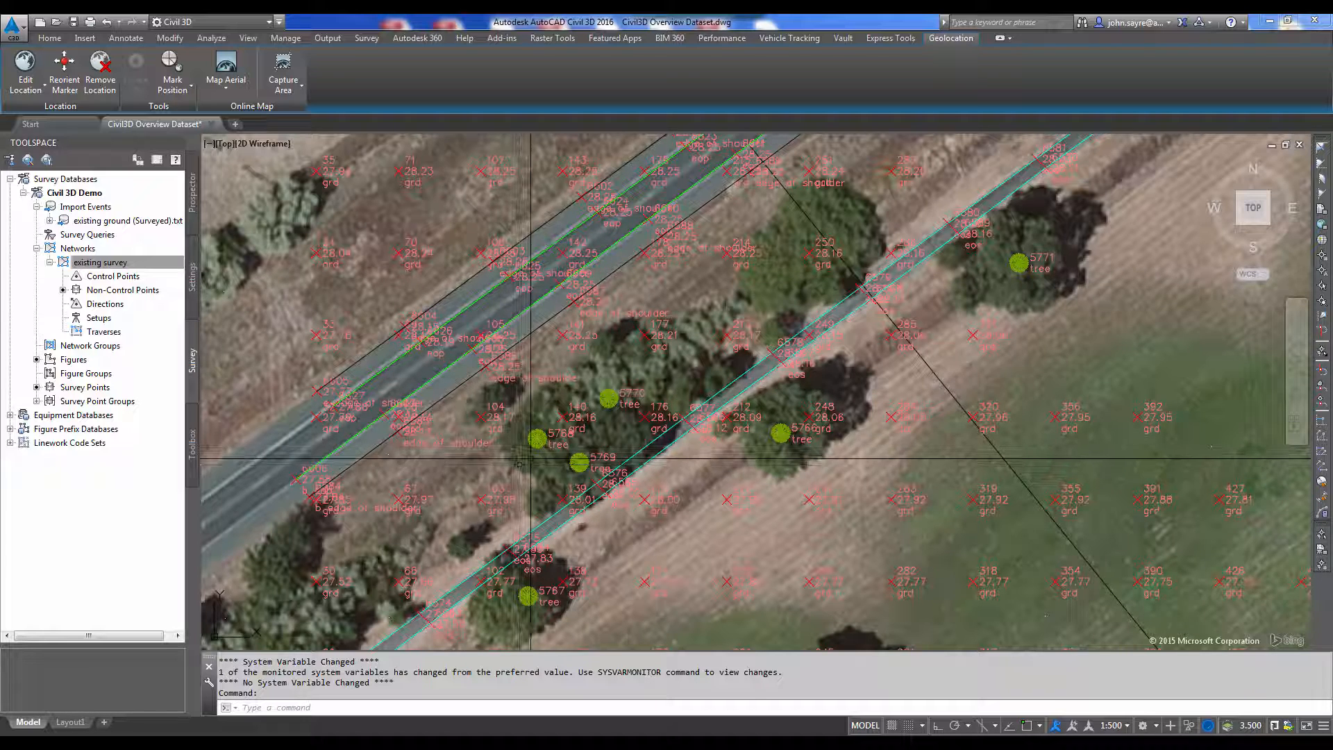
pyautogui.scroll(-5, 846, 318)
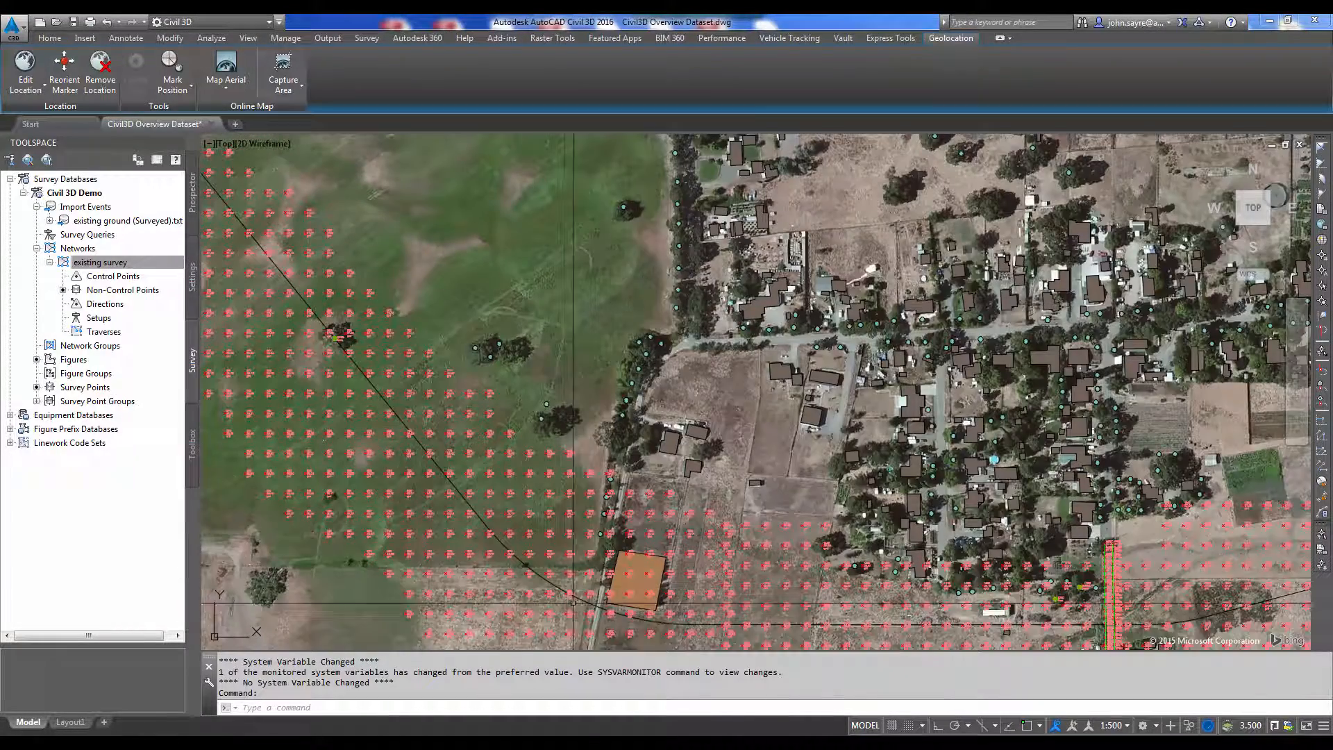
pyautogui.moveTo(719, 604); pyautogui.dragTo(437, 425, button='middle')
pyautogui.scroll(6, 840, 437)
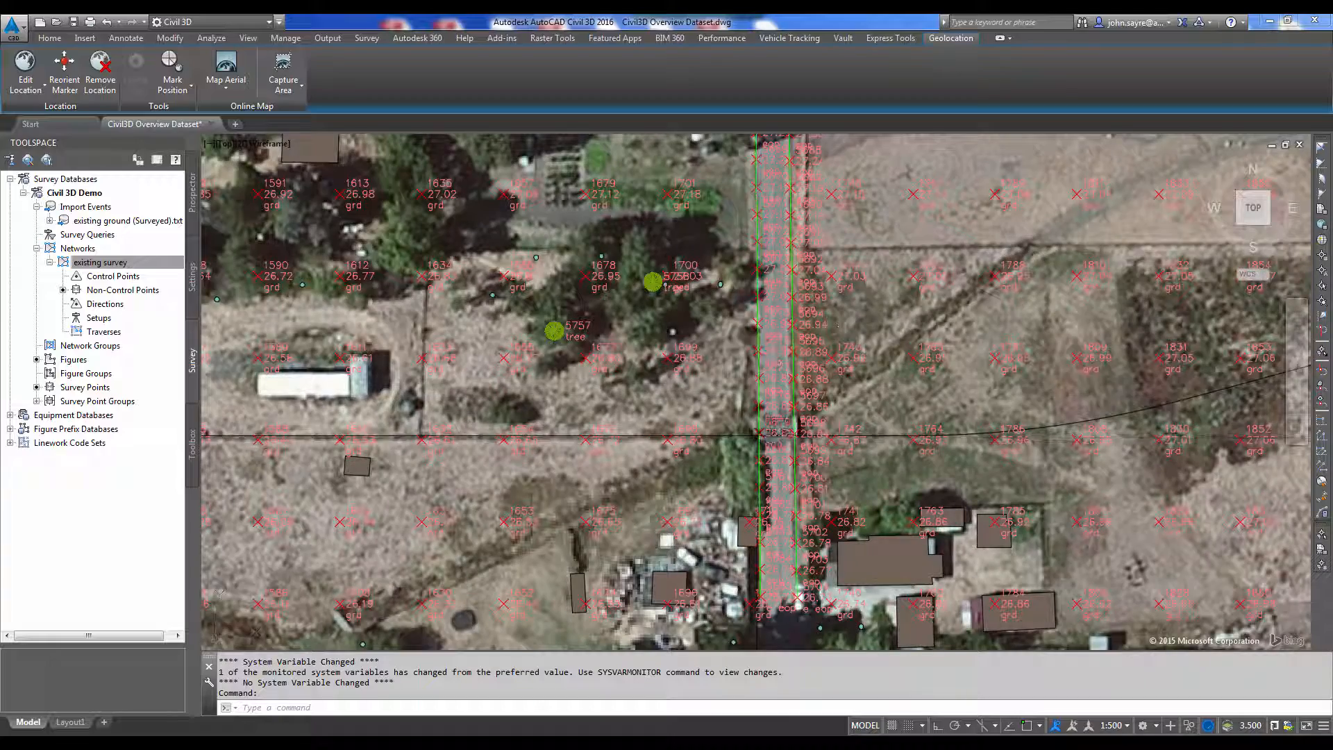
pyautogui.scroll(-4, 743, 486)
pyautogui.scroll(-4, 742, 485)
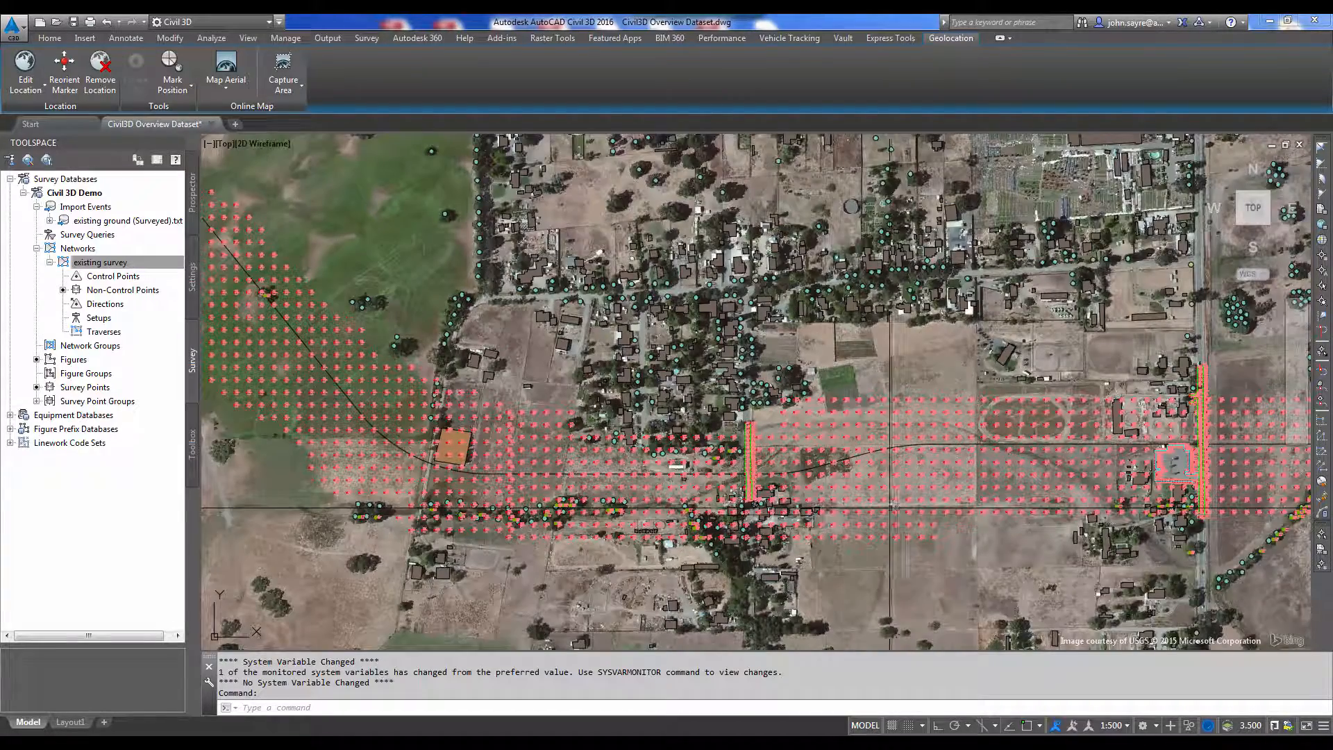
pyautogui.moveTo(905, 495); pyautogui.dragTo(655, 520, button='middle')
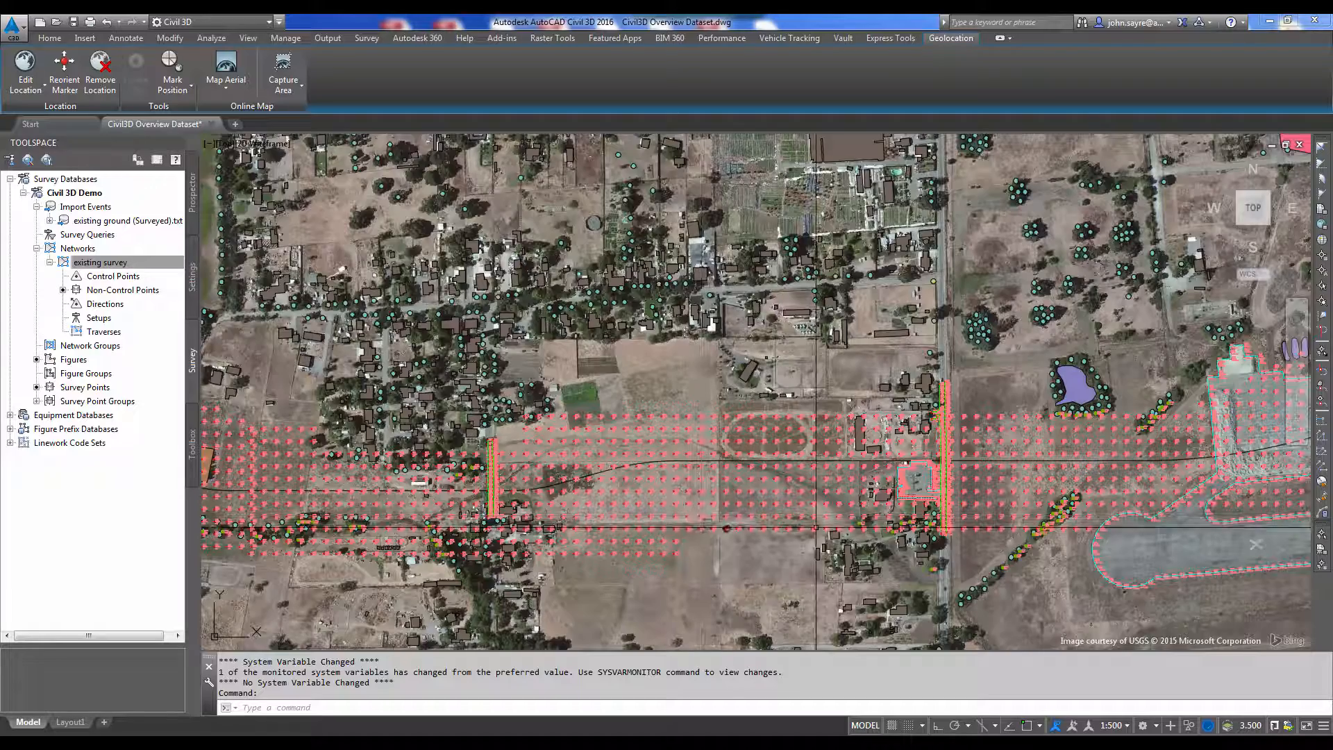
pyautogui.moveTo(773, 517); pyautogui.dragTo(531, 510, button='middle')
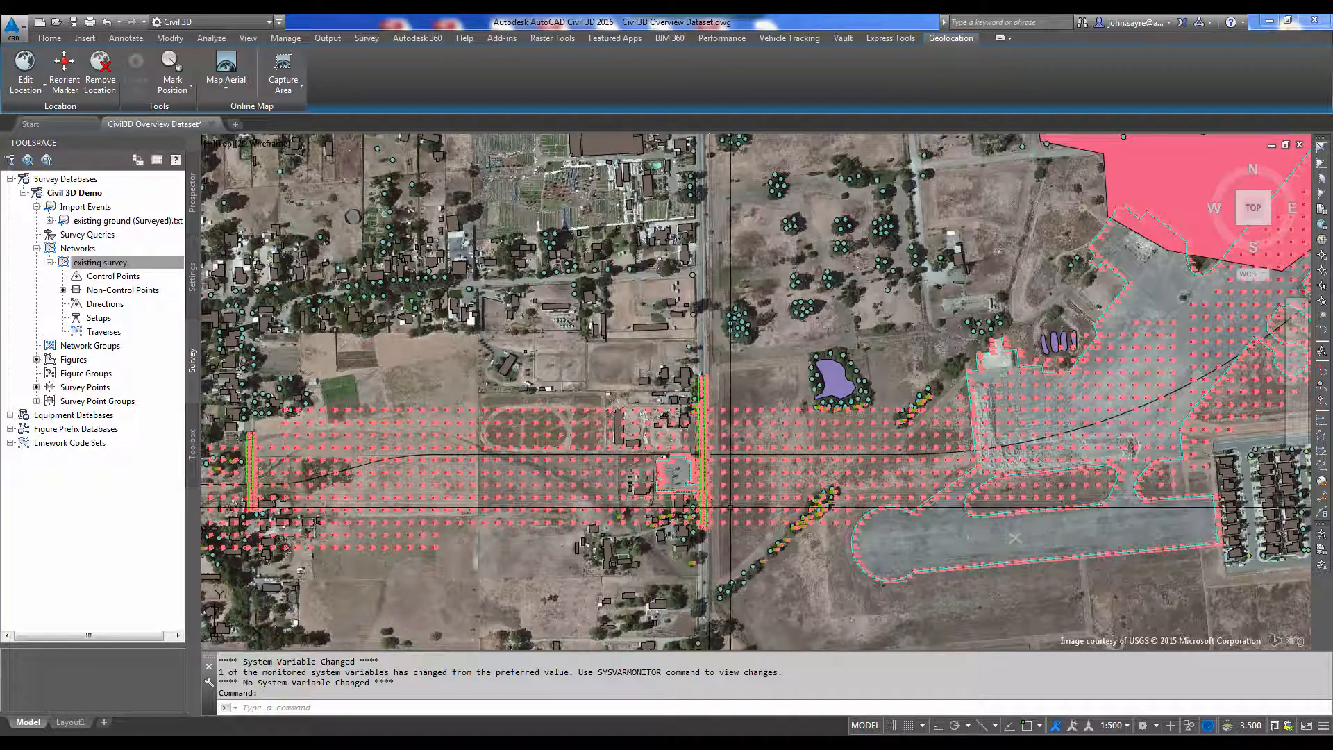
pyautogui.scroll(-2, 708, 505)
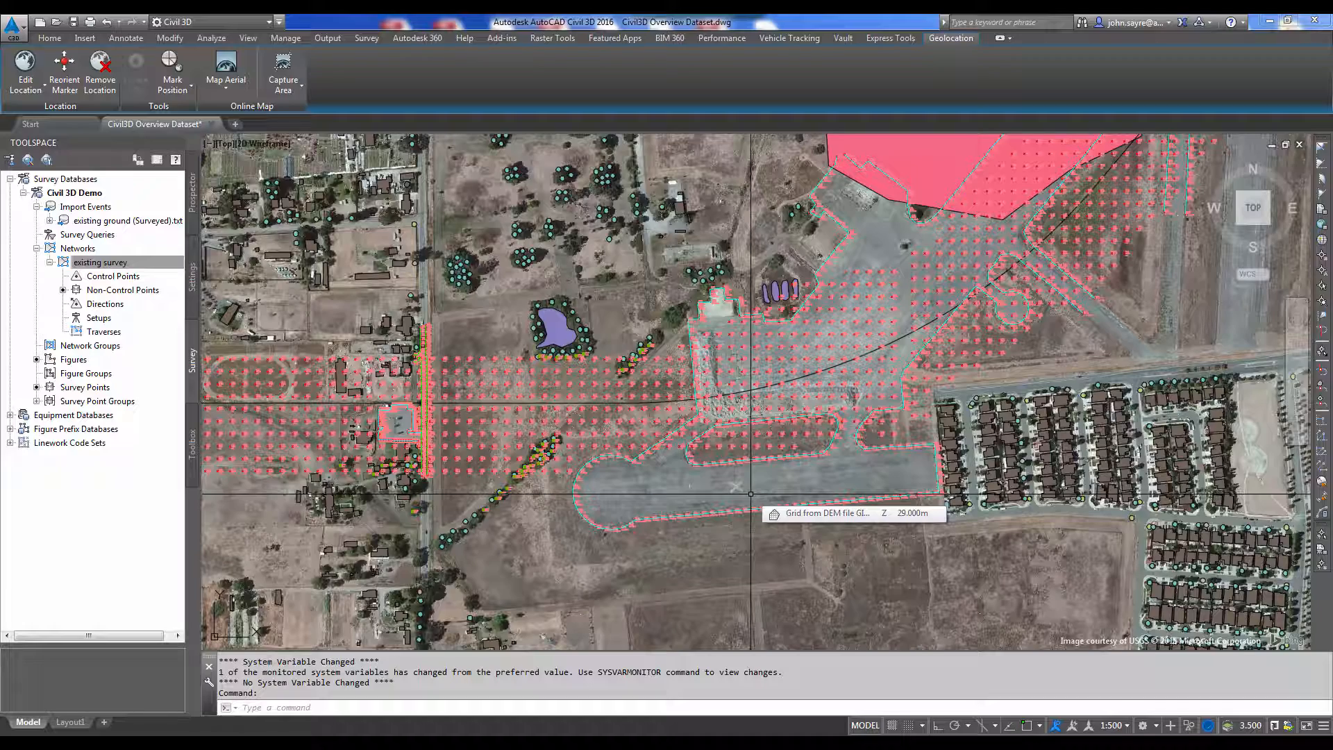
pyautogui.scroll(-2, 742, 488)
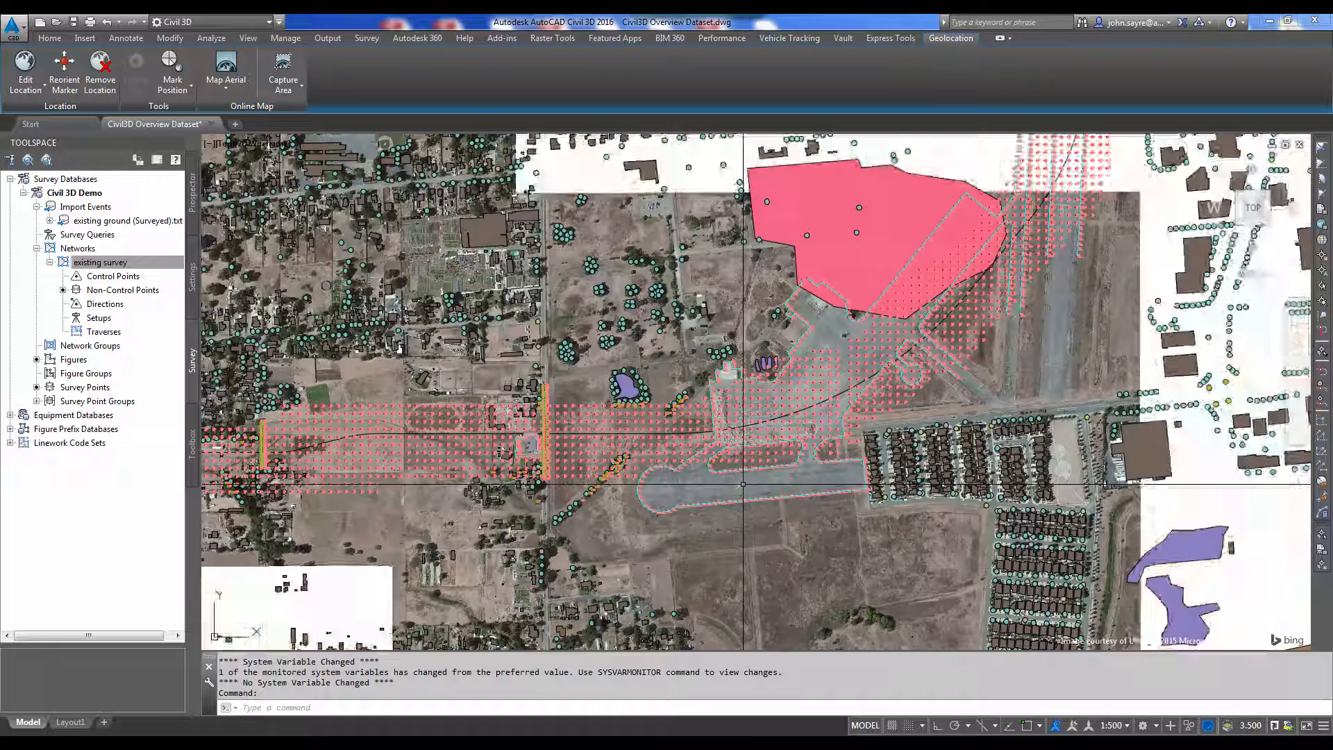
pyautogui.scroll(-2, 740, 486)
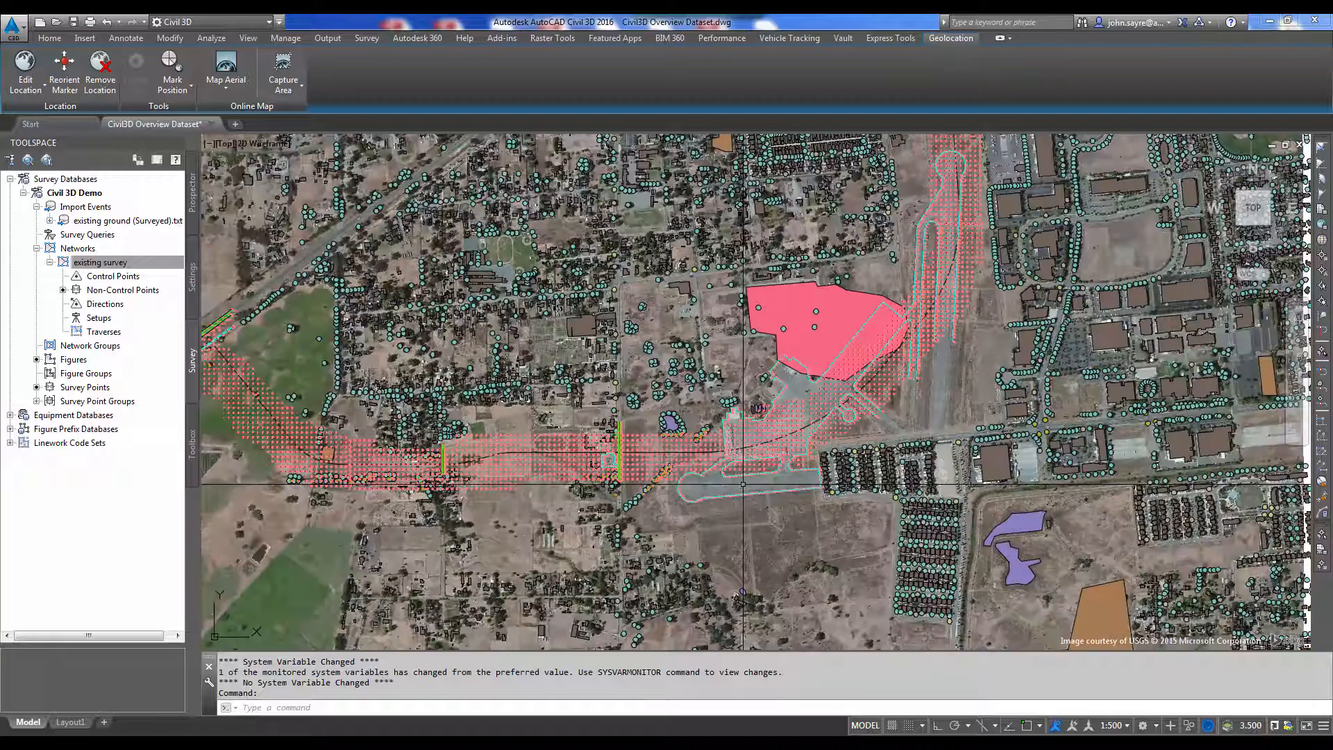
pyautogui.moveTo(520, 411); pyautogui.dragTo(649, 513, button='middle')
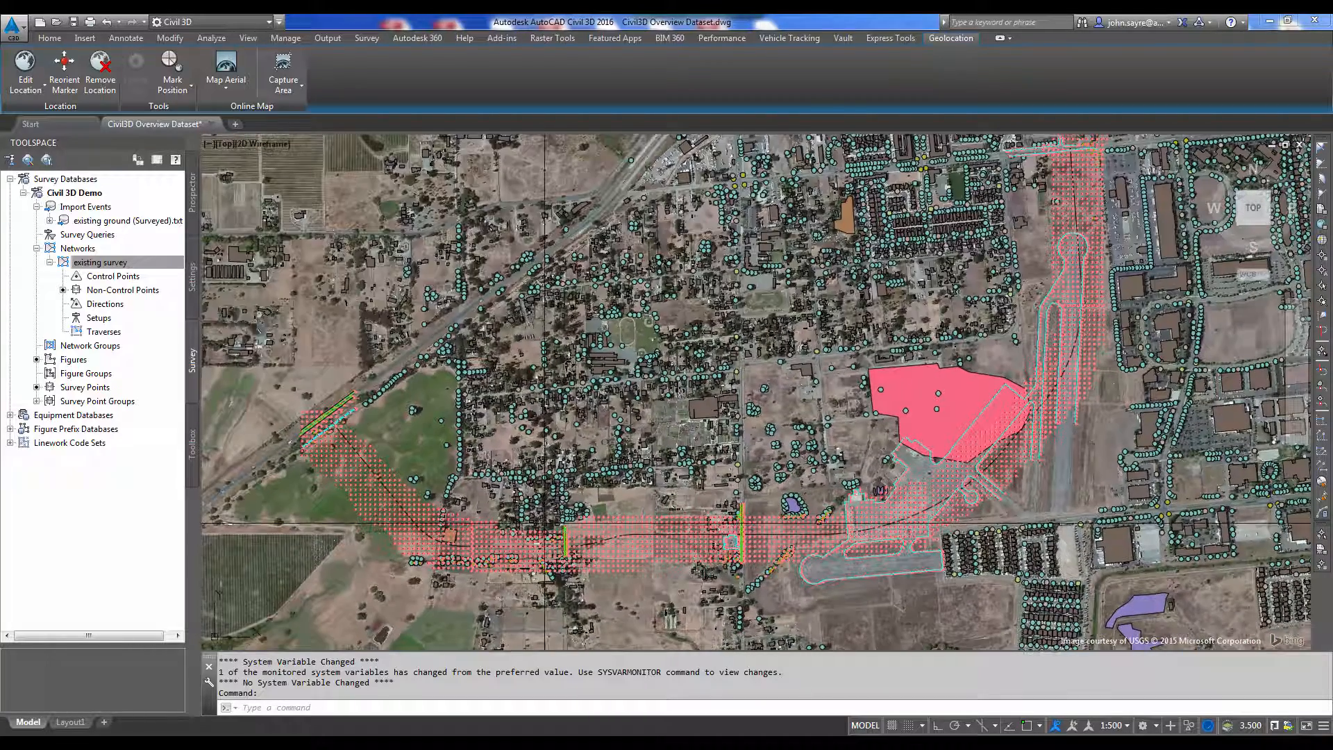
pyautogui.scroll(2, 396, 524)
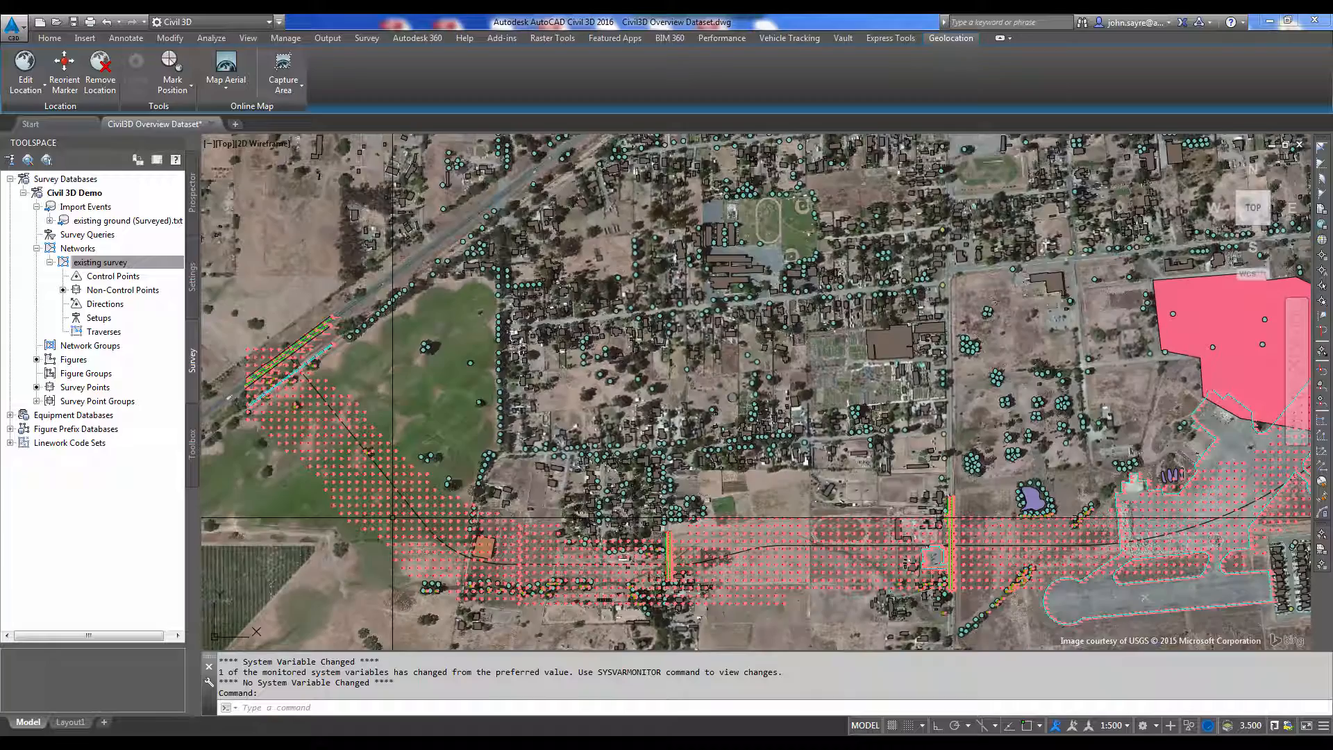
# Create a new point group named "No Points" in the drawing
pyautogui.click(194, 205)
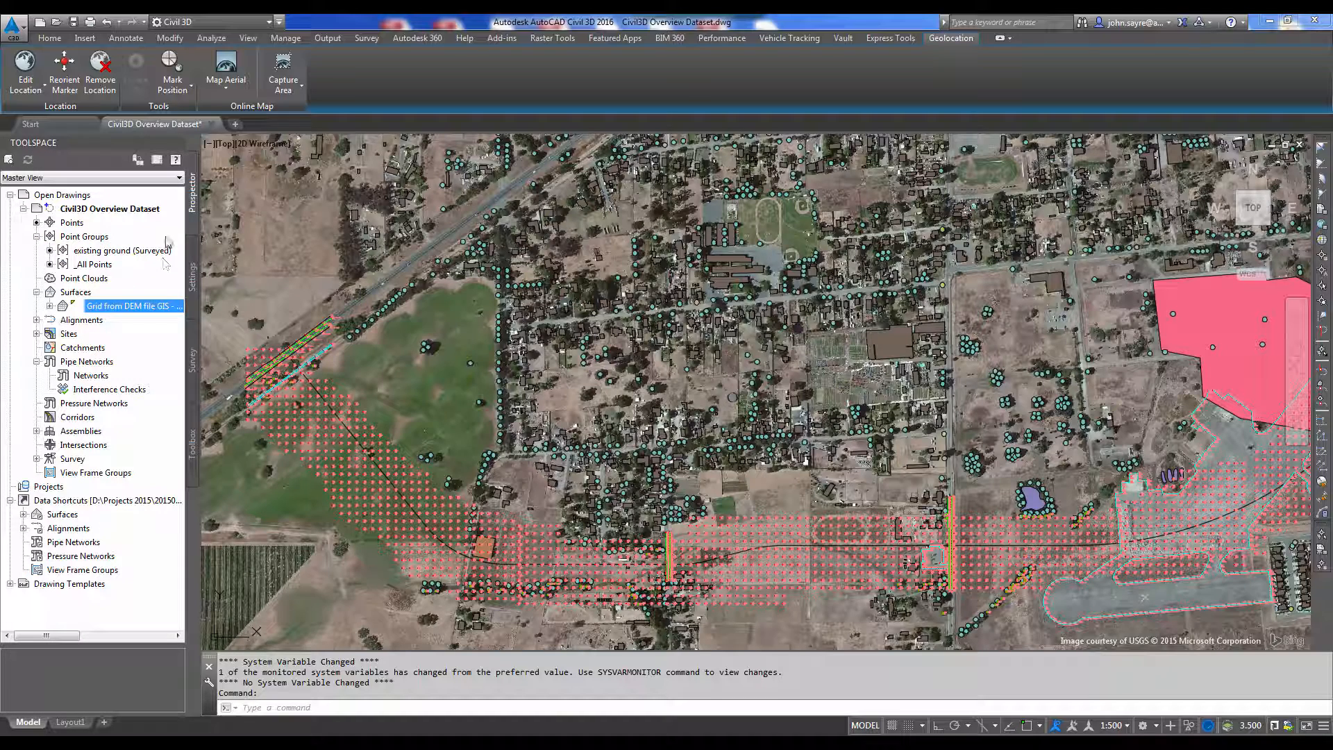
pyautogui.click(69, 237)
pyautogui.rightClick(84, 237)
pyautogui.click(128, 262)
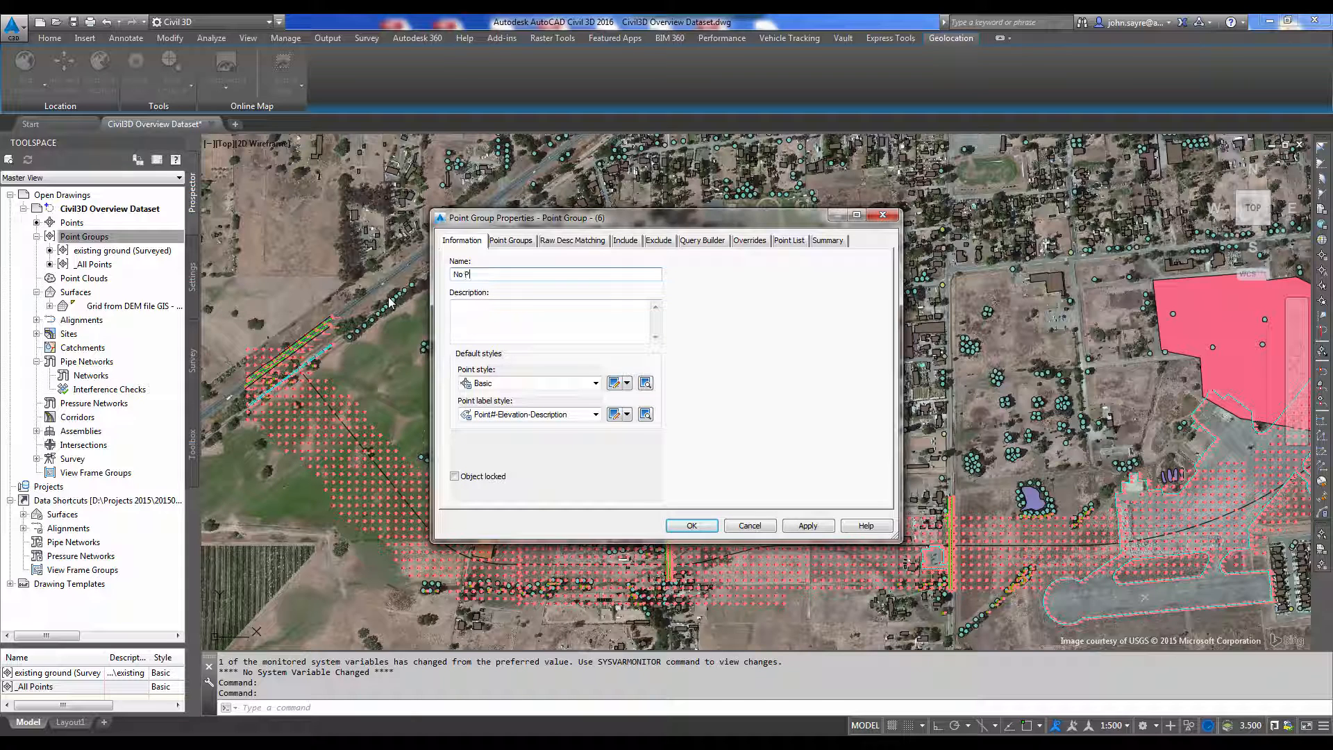
# Set the No Points group's point style and point label style to <none> and include the survey points in it
pyautogui.click(598, 384)
pyautogui.moveTo(648, 458); pyautogui.dragTo(597, 409)
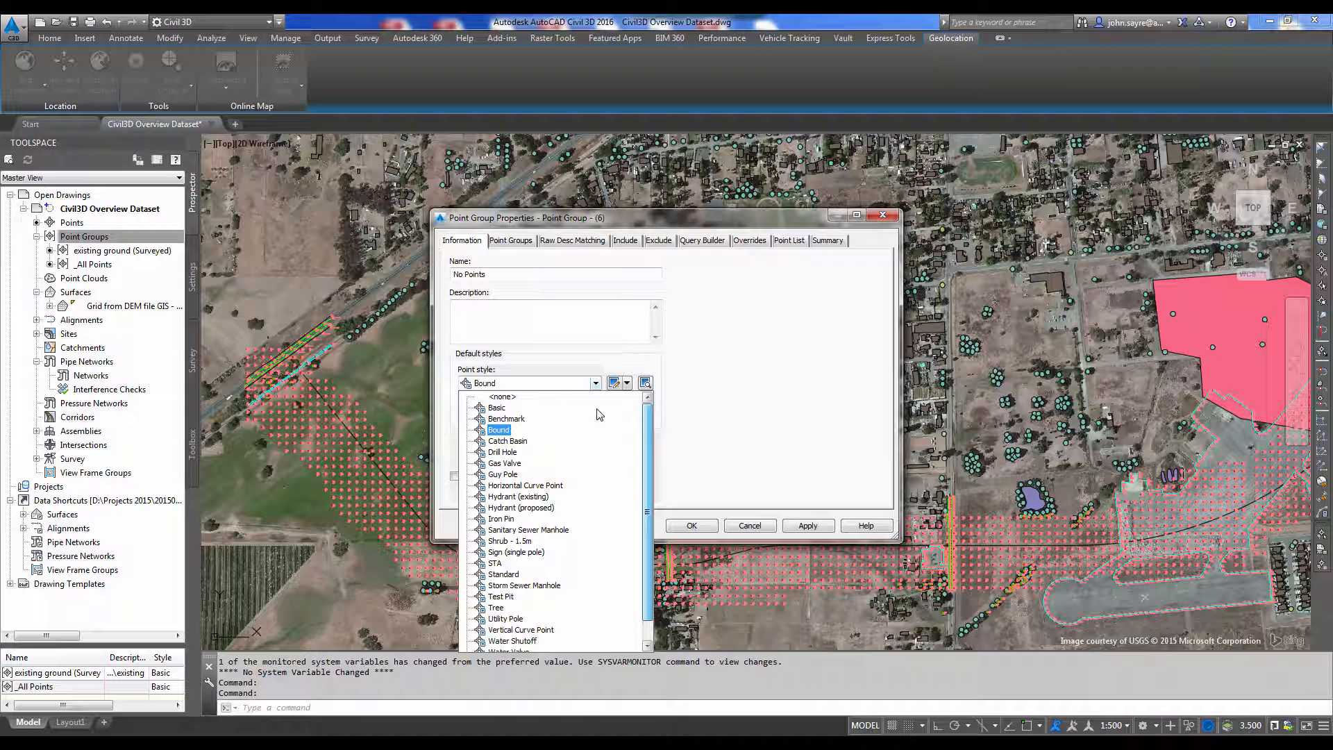
pyautogui.click(501, 398)
pyautogui.click(595, 414)
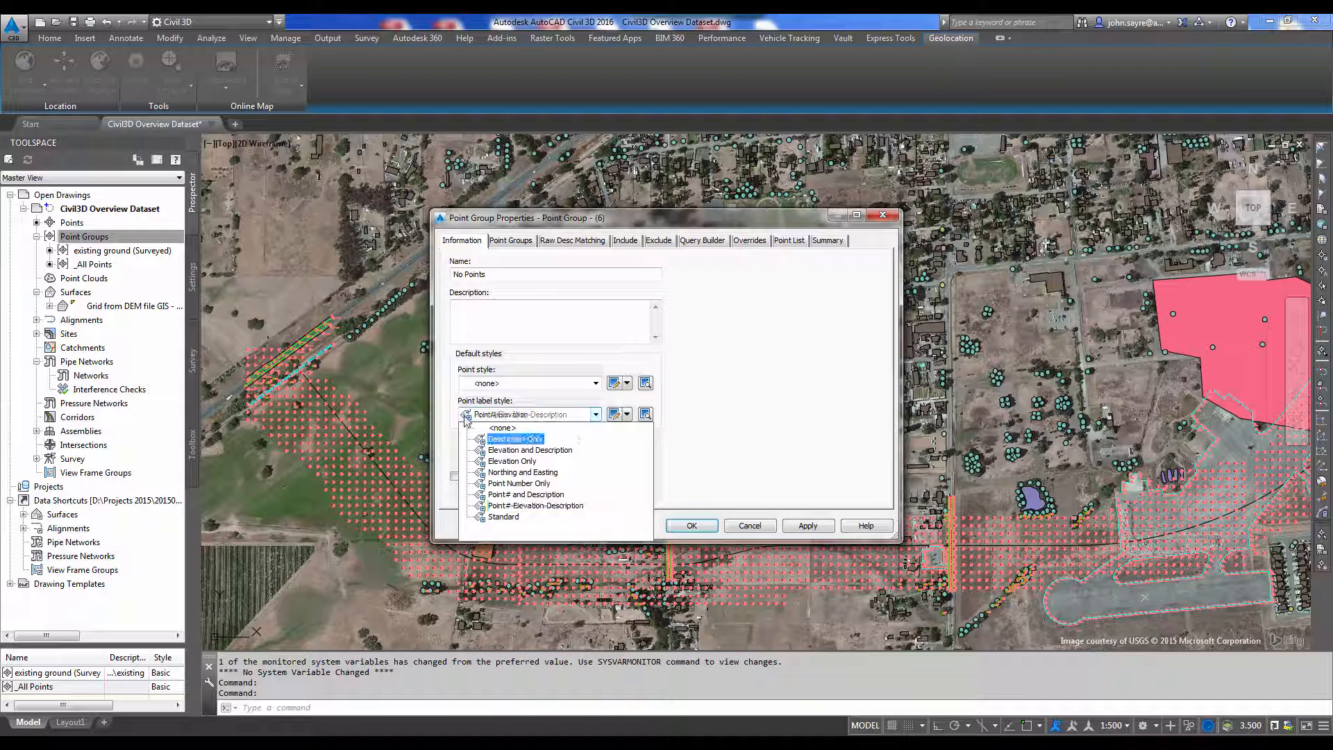
pyautogui.click(502, 427)
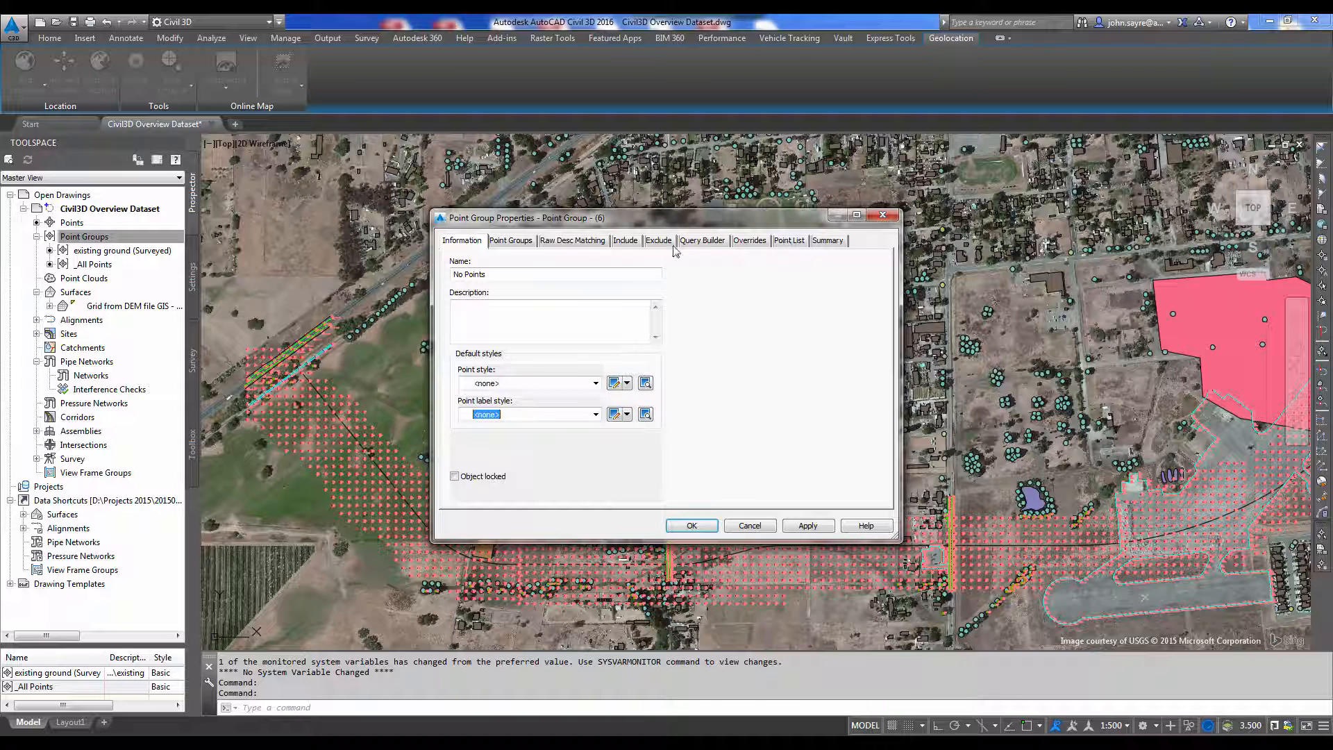
pyautogui.click(625, 241)
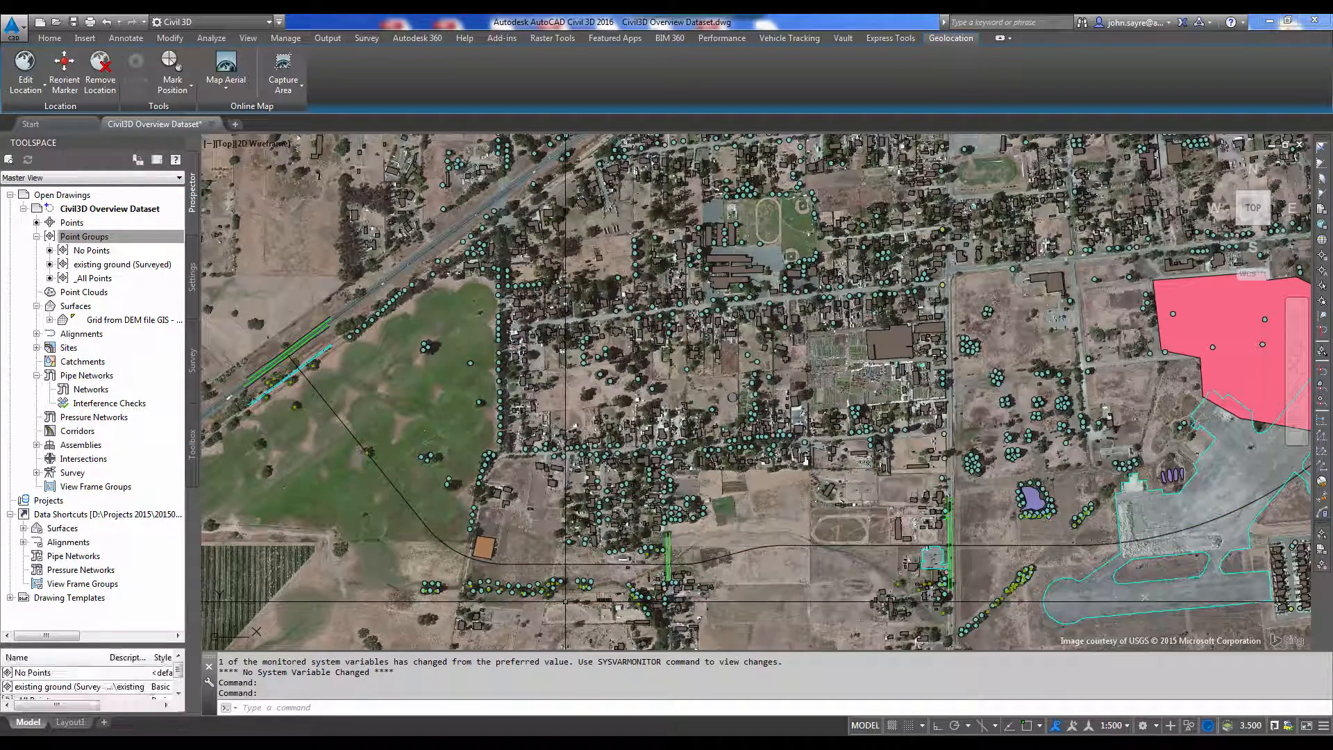
# Inspect the surveyed trees and road edge linework against the GIS features and aerial imagery with the point markers hidden
pyautogui.moveTo(563, 601); pyautogui.dragTo(549, 557, button='middle')
pyautogui.scroll(8, 550, 557)
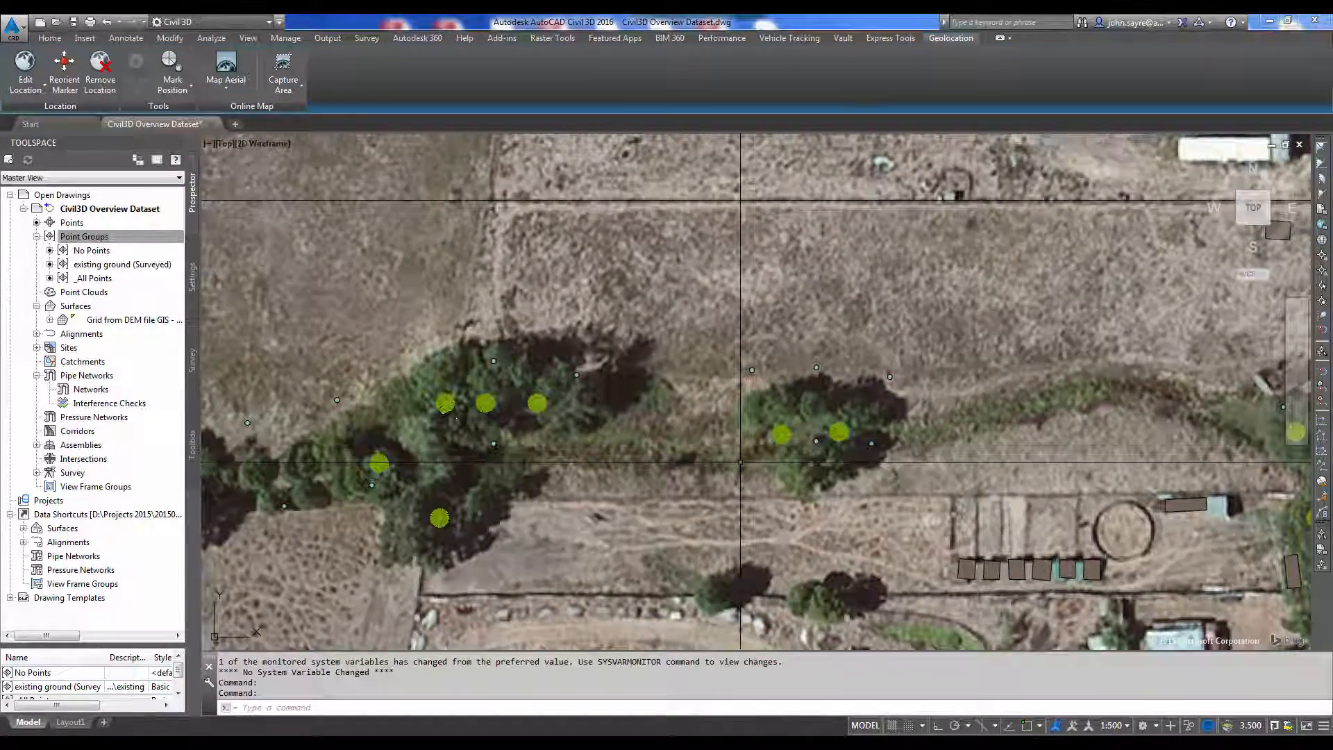
pyautogui.scroll(-4, 781, 434)
pyautogui.moveTo(936, 495); pyautogui.dragTo(661, 497, button='middle')
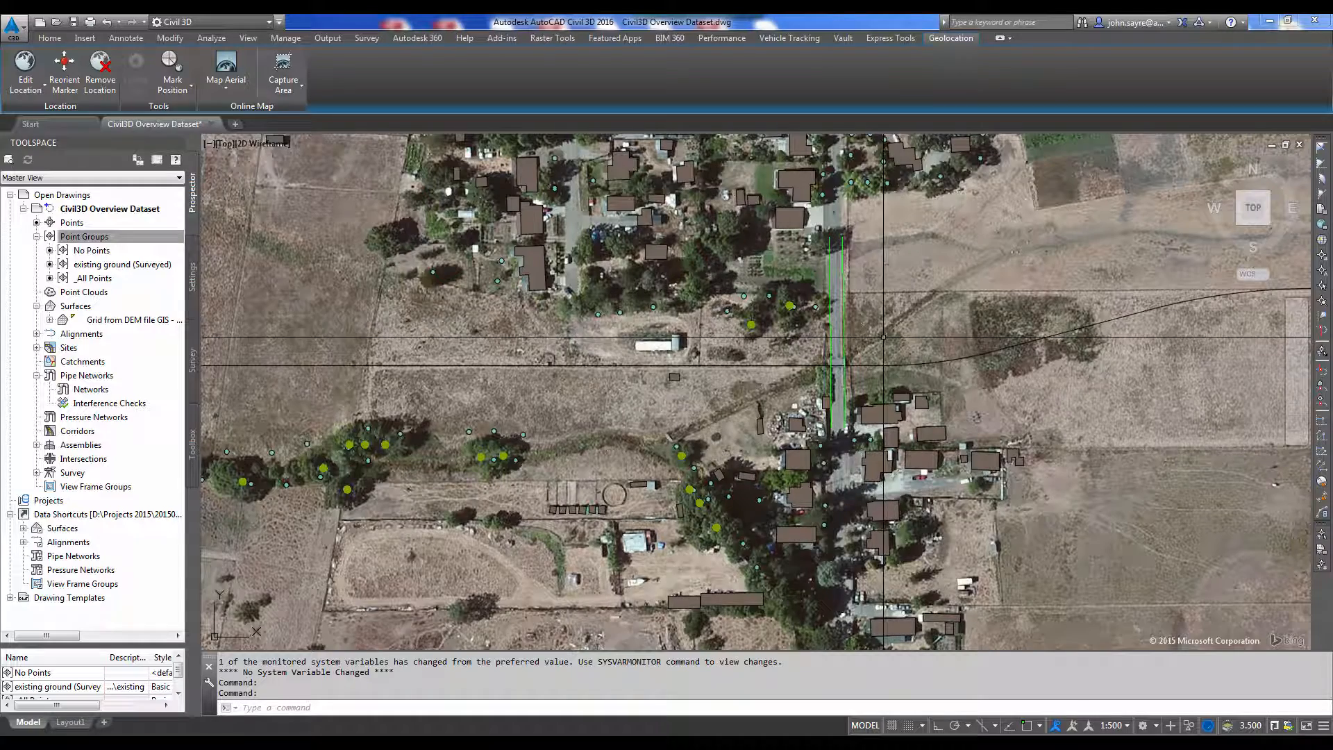
pyautogui.scroll(2, 697, 466)
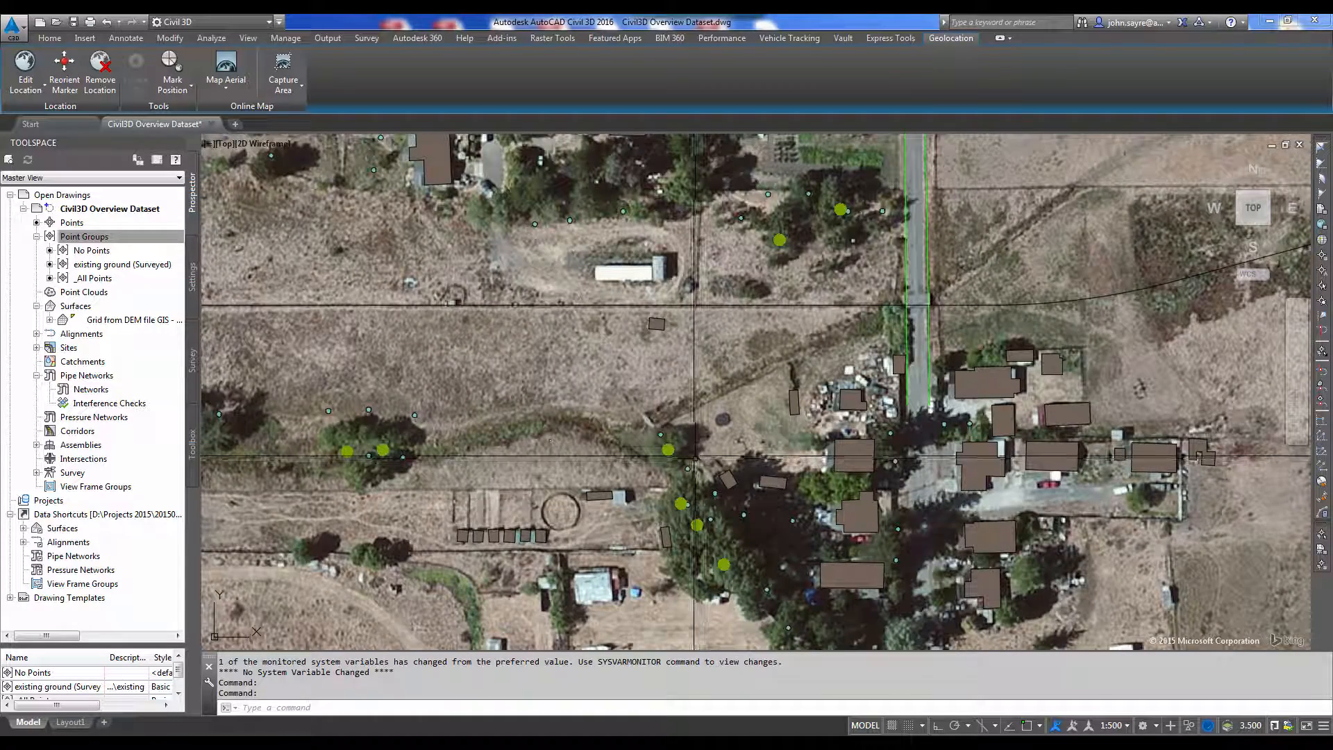
pyautogui.moveTo(667, 450)
pyautogui.scroll(-4, 668, 450)
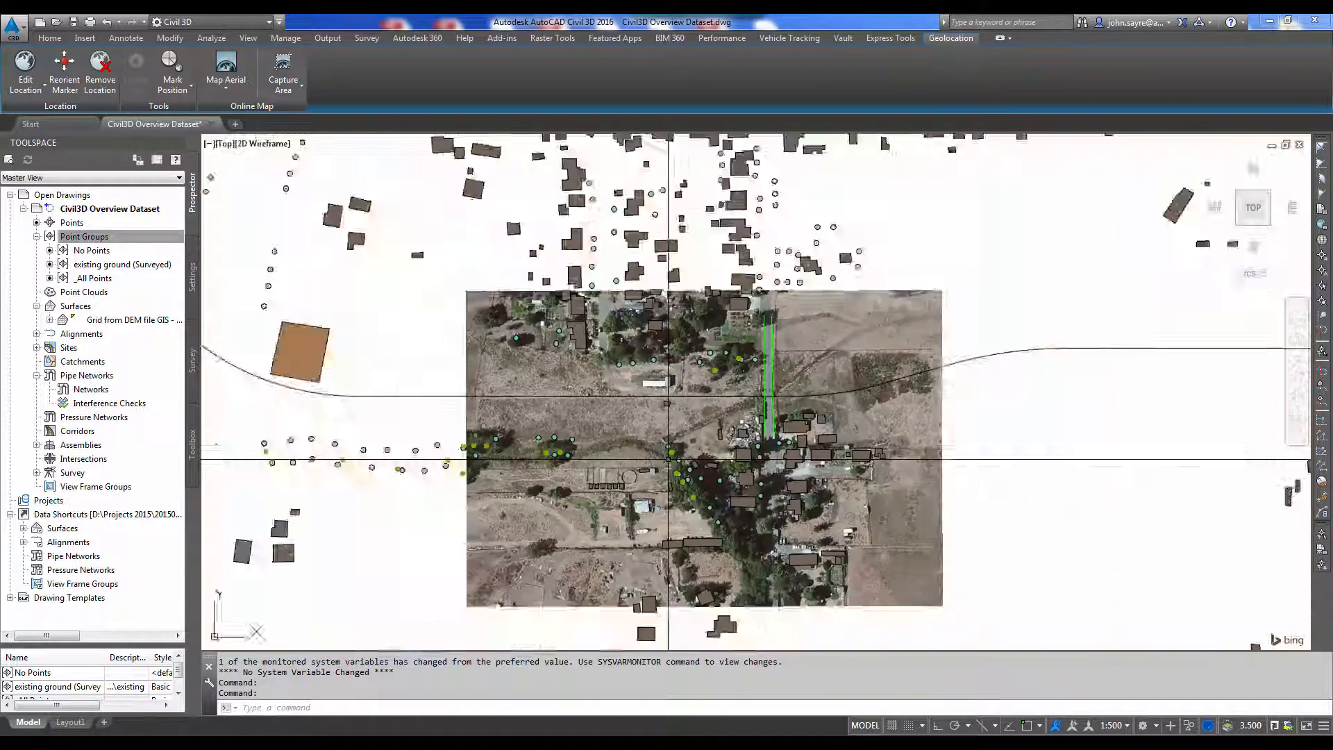
pyautogui.scroll(-2, 666, 461)
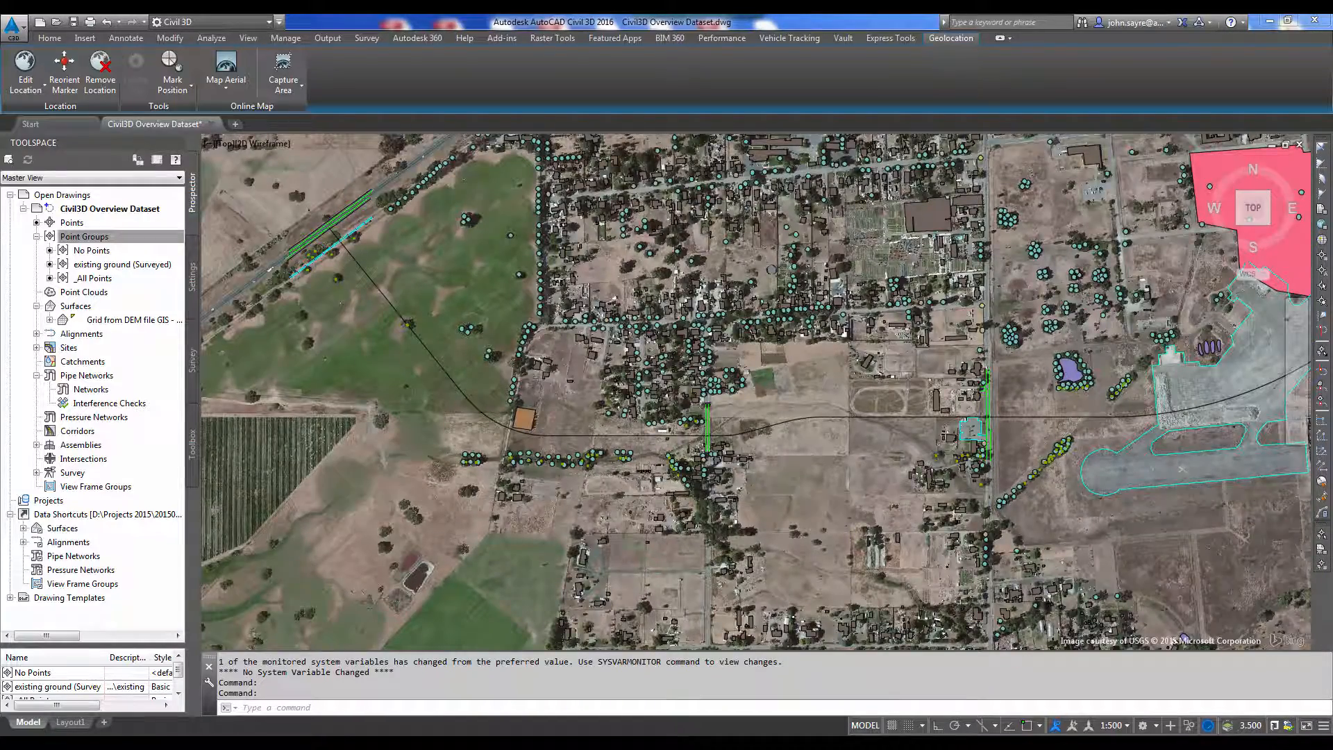
pyautogui.scroll(-2, 624, 499)
pyautogui.moveTo(751, 422); pyautogui.dragTo(673, 478, button='middle')
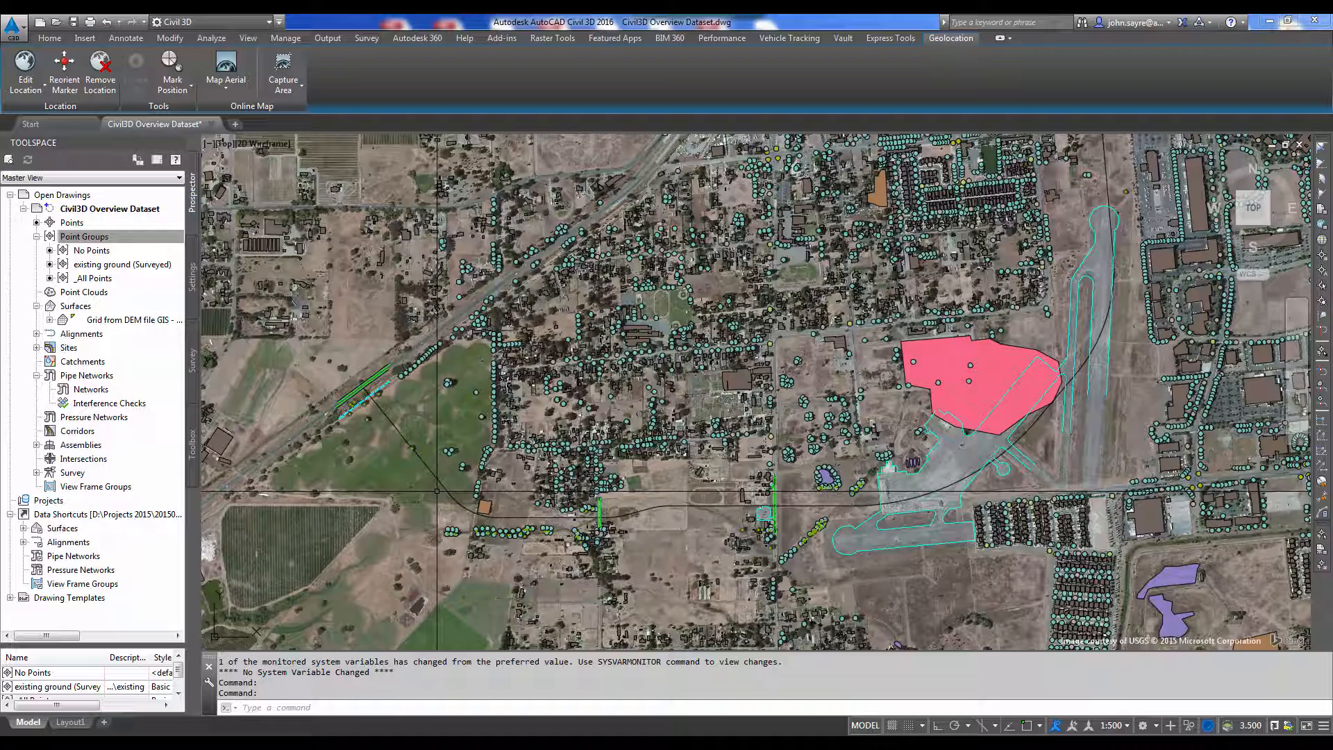
# Create a TIN surface named "existing surveyed" on layer C-TOPO, keeping the Contours 1m and 5m (Background) style
pyautogui.click(76, 306)
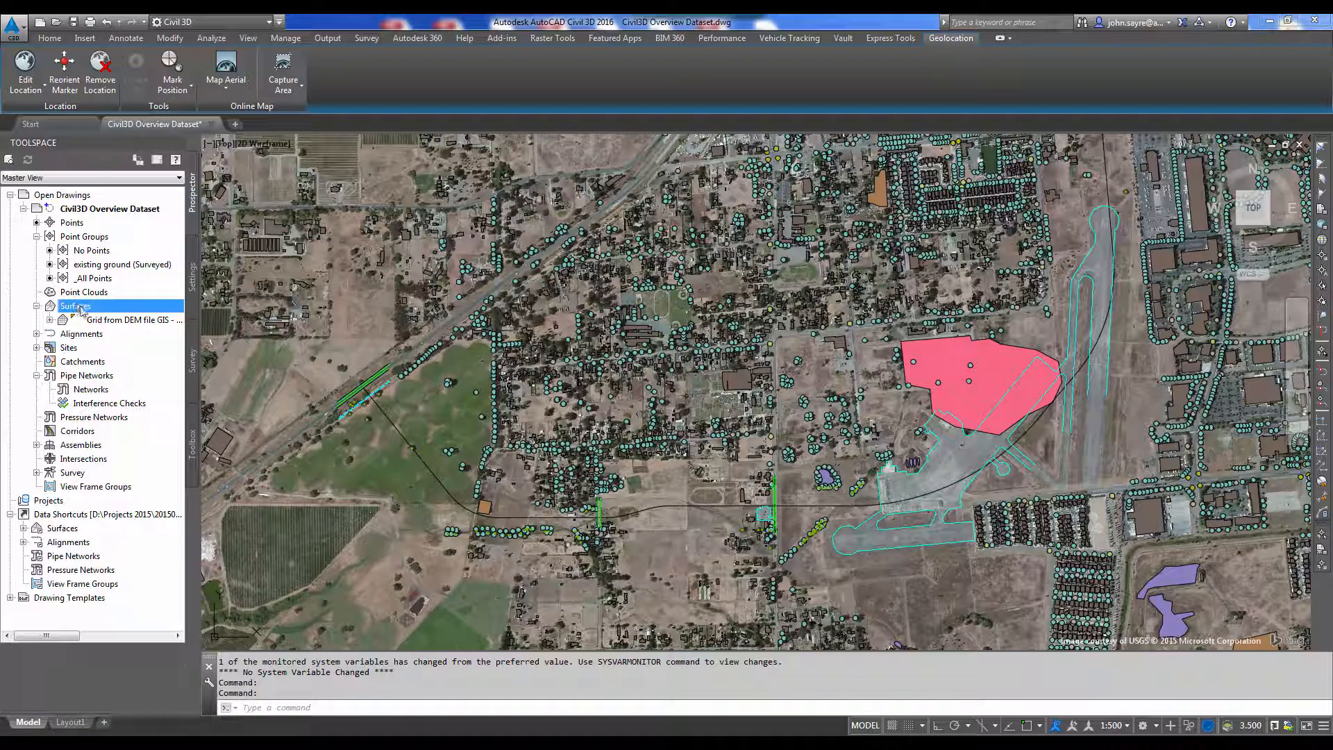
pyautogui.rightClick(77, 306)
pyautogui.click(135, 316)
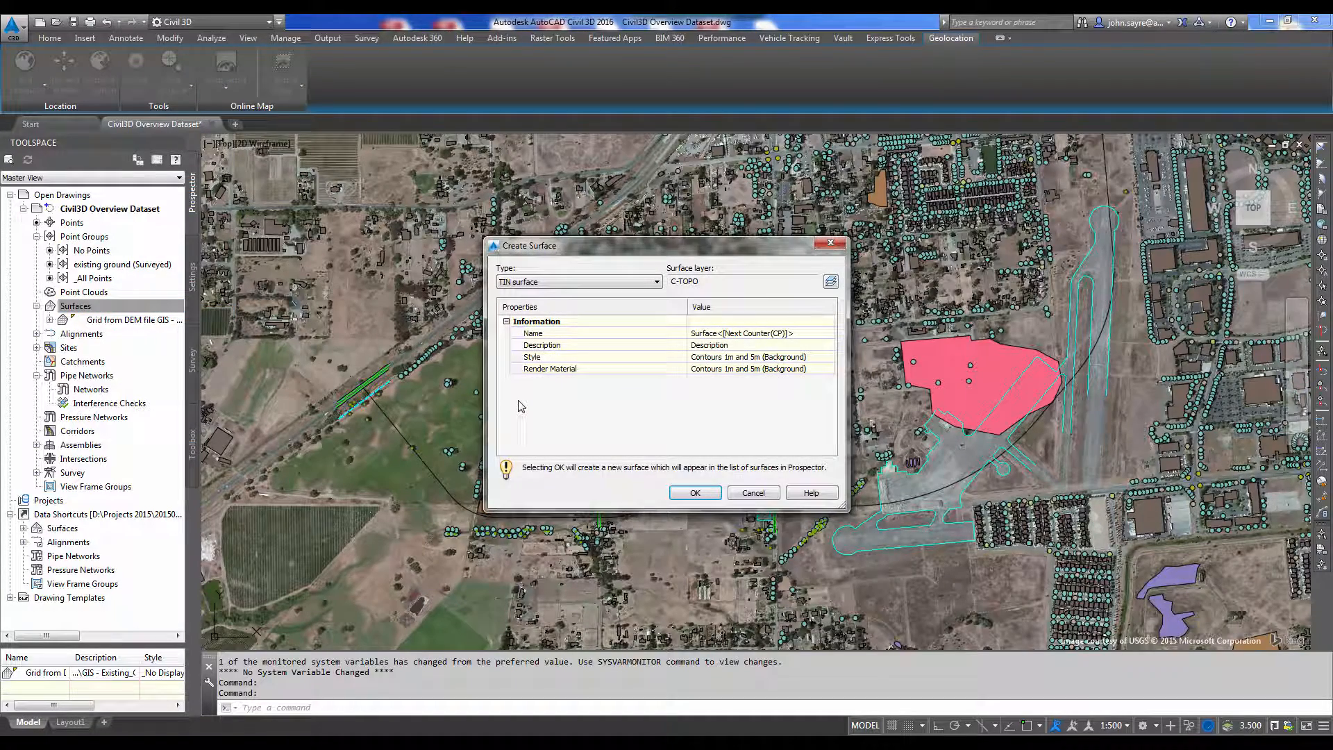
pyautogui.click(773, 336)
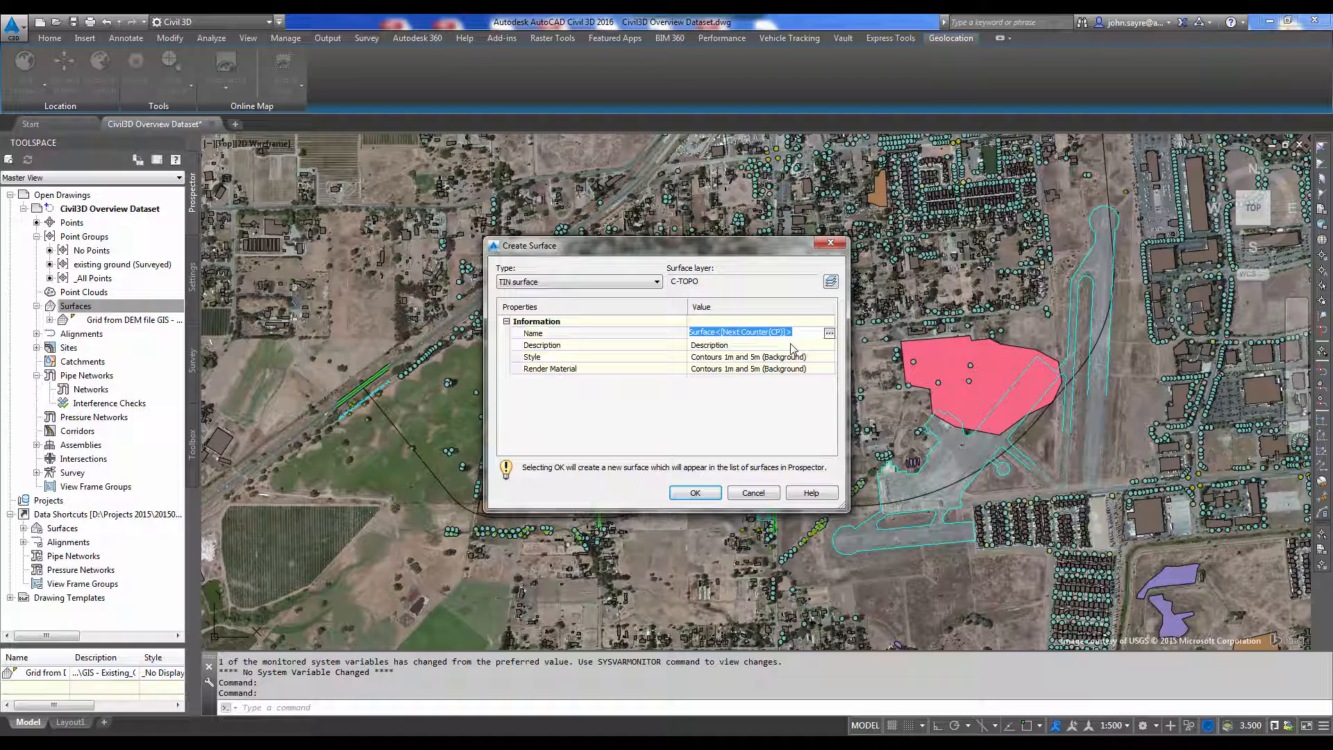
pyautogui.write('existing')
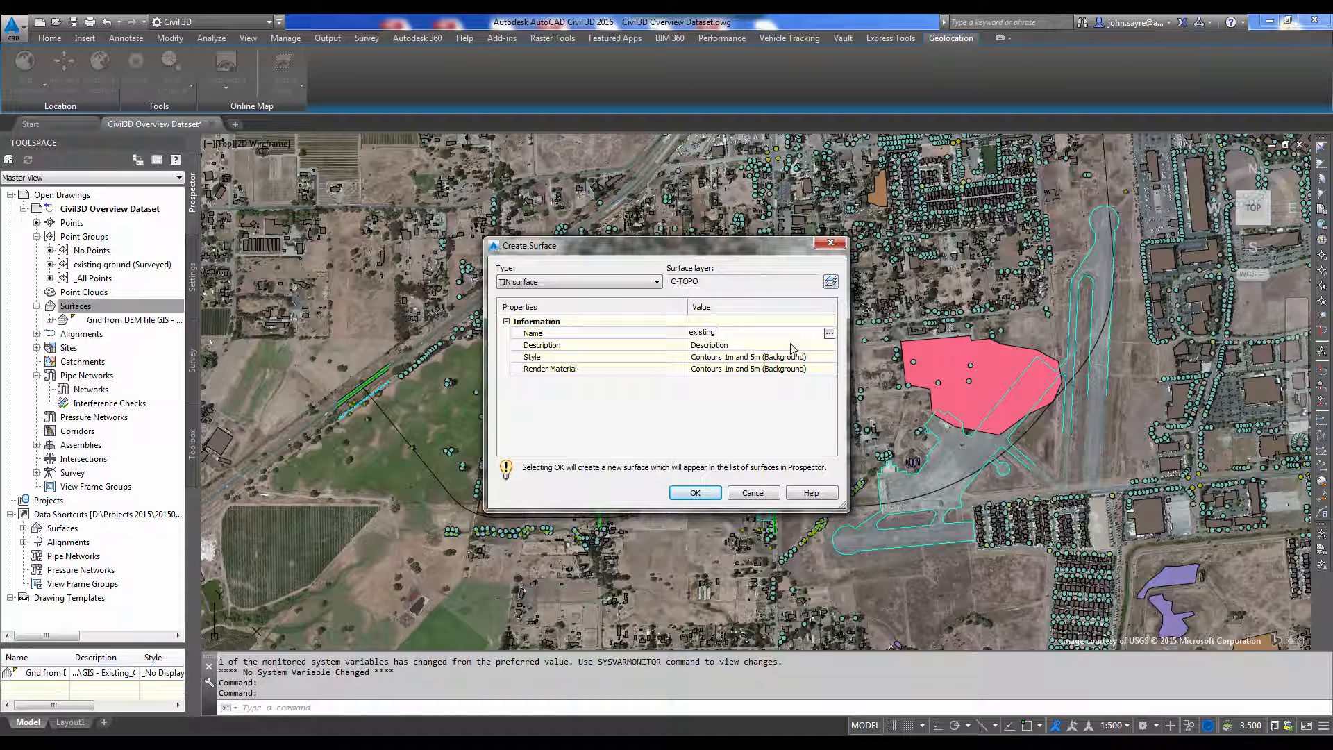
pyautogui.write(' surveyed')
pyautogui.press('Return')
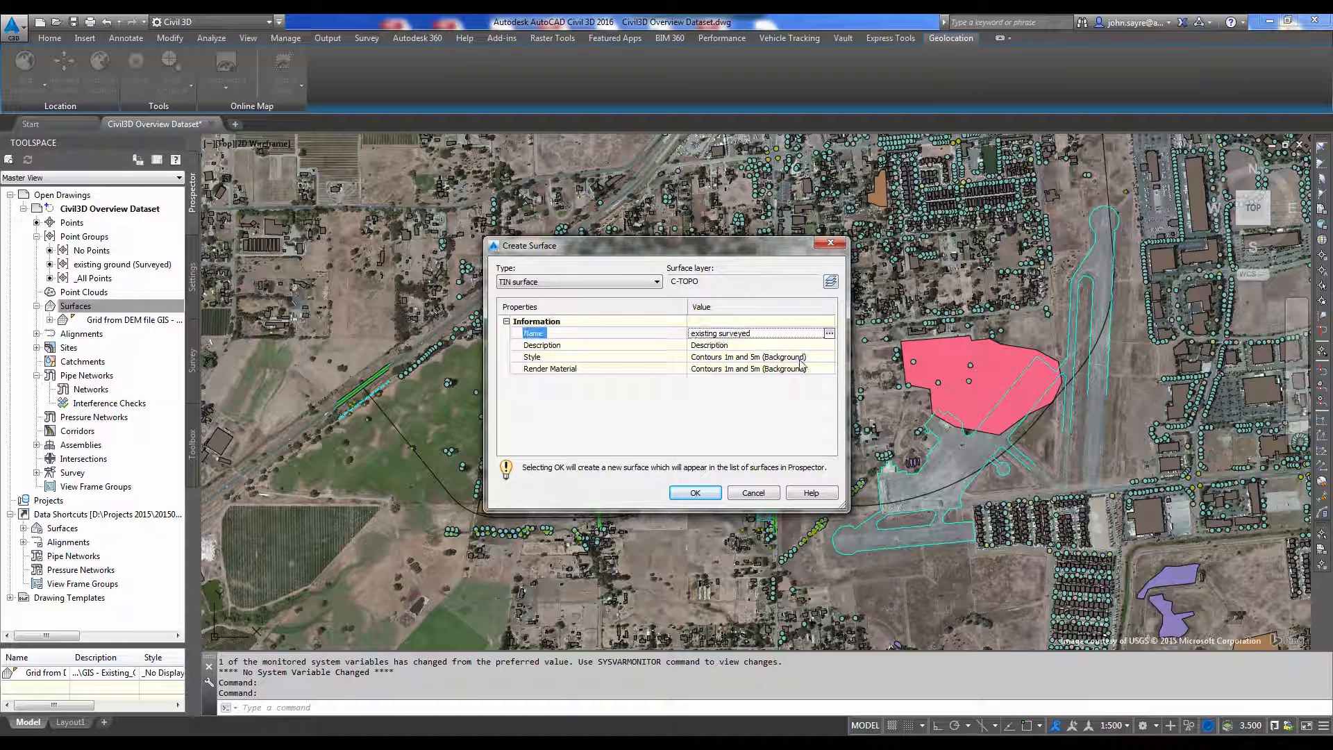
pyautogui.click(817, 360)
pyautogui.click(828, 356)
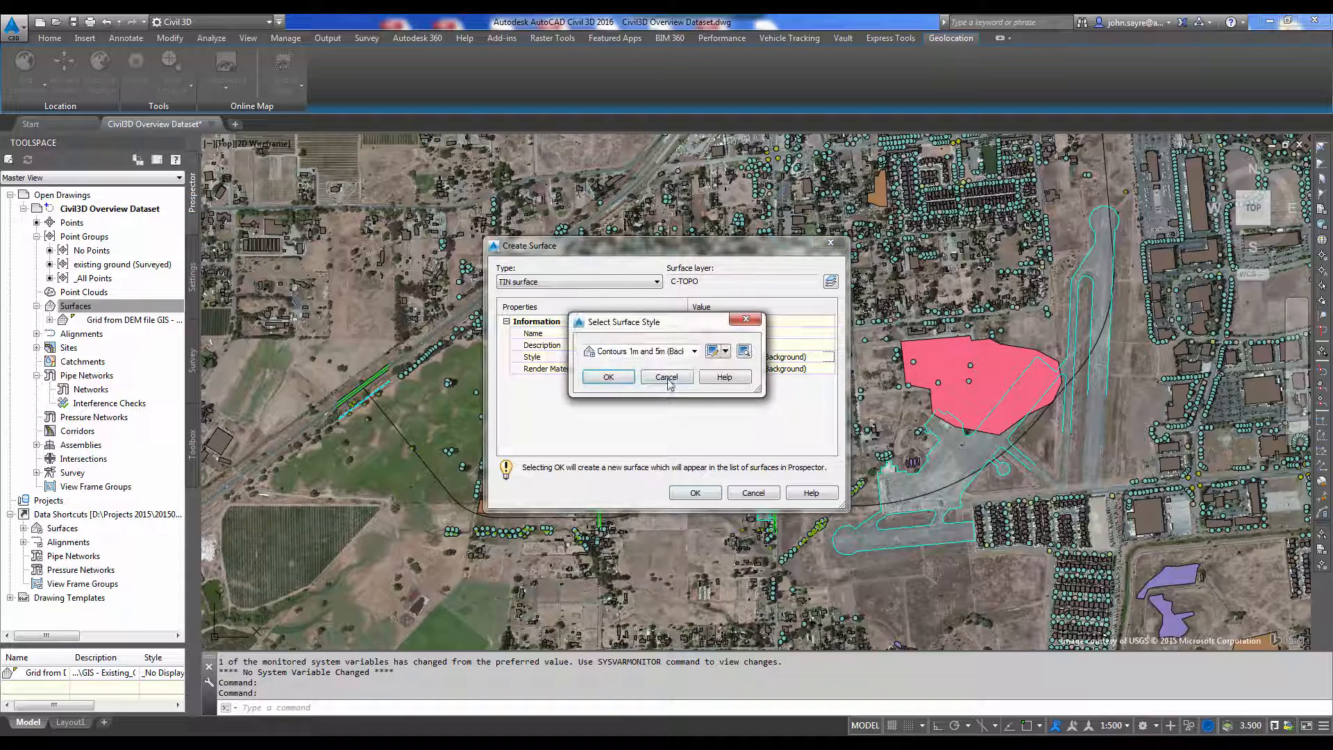
pyautogui.click(672, 378)
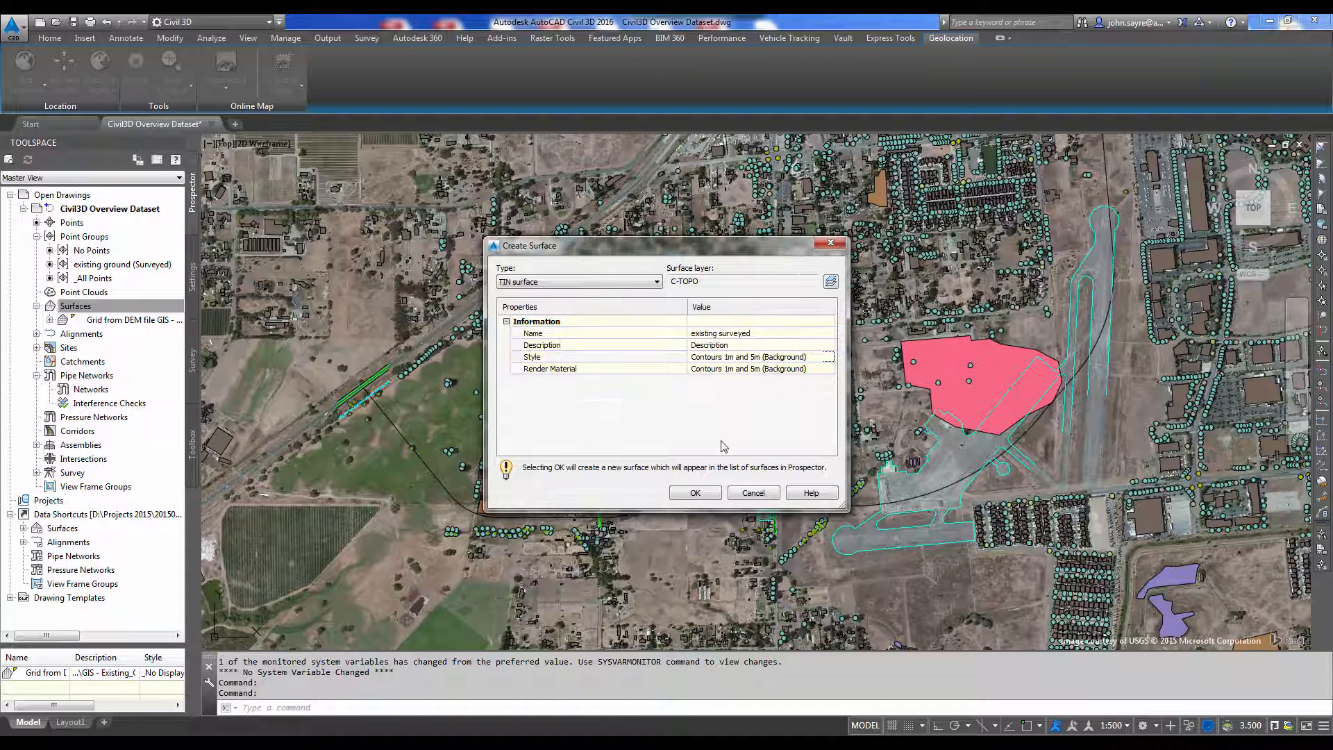
pyautogui.click(695, 493)
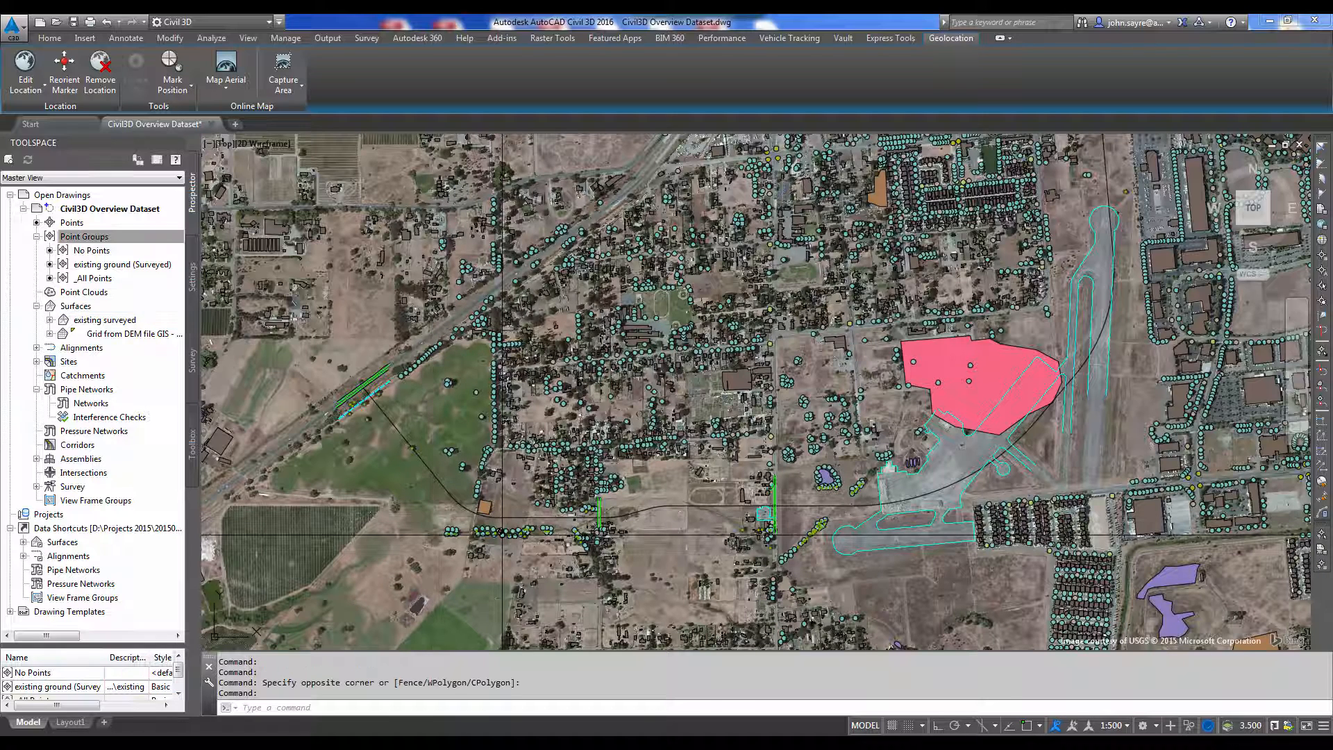
# Start a new point group named "for existing topo survey" and include all points in it
pyautogui.moveTo(502, 535)
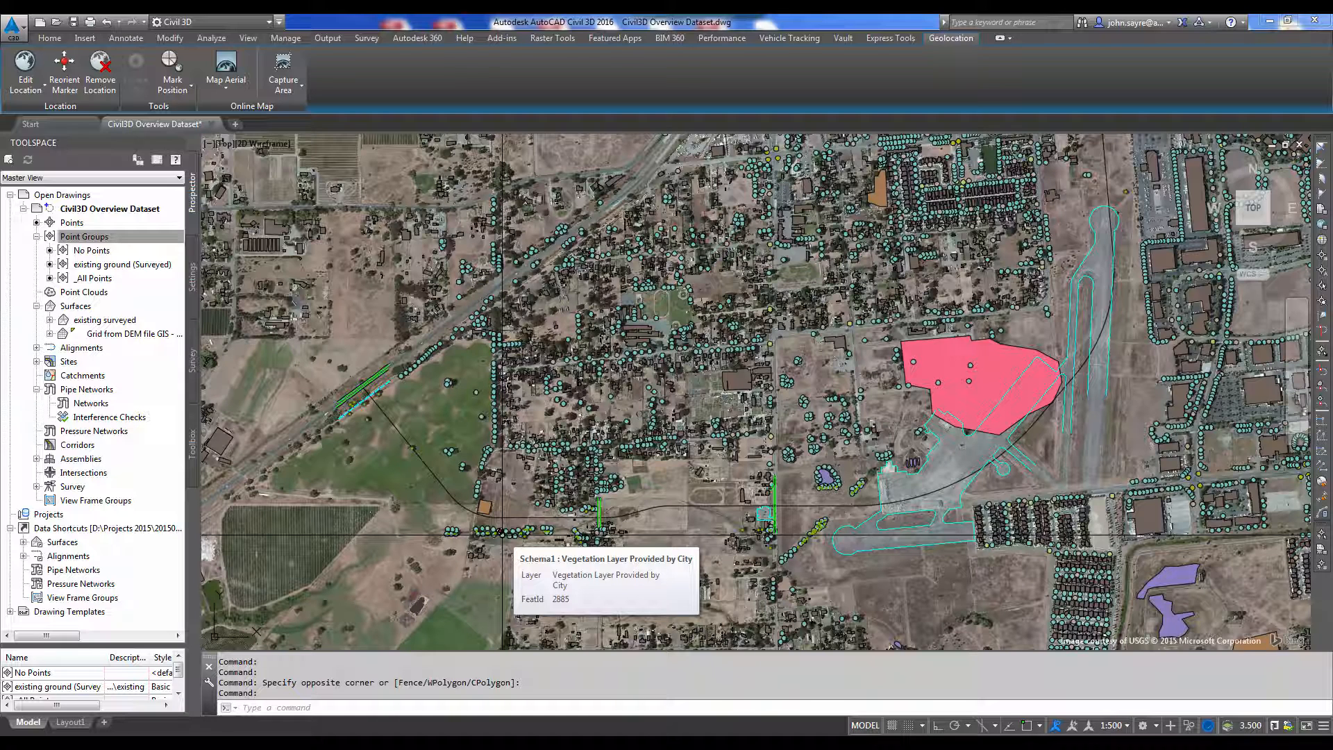
pyautogui.click(87, 237)
pyautogui.rightClick(86, 237)
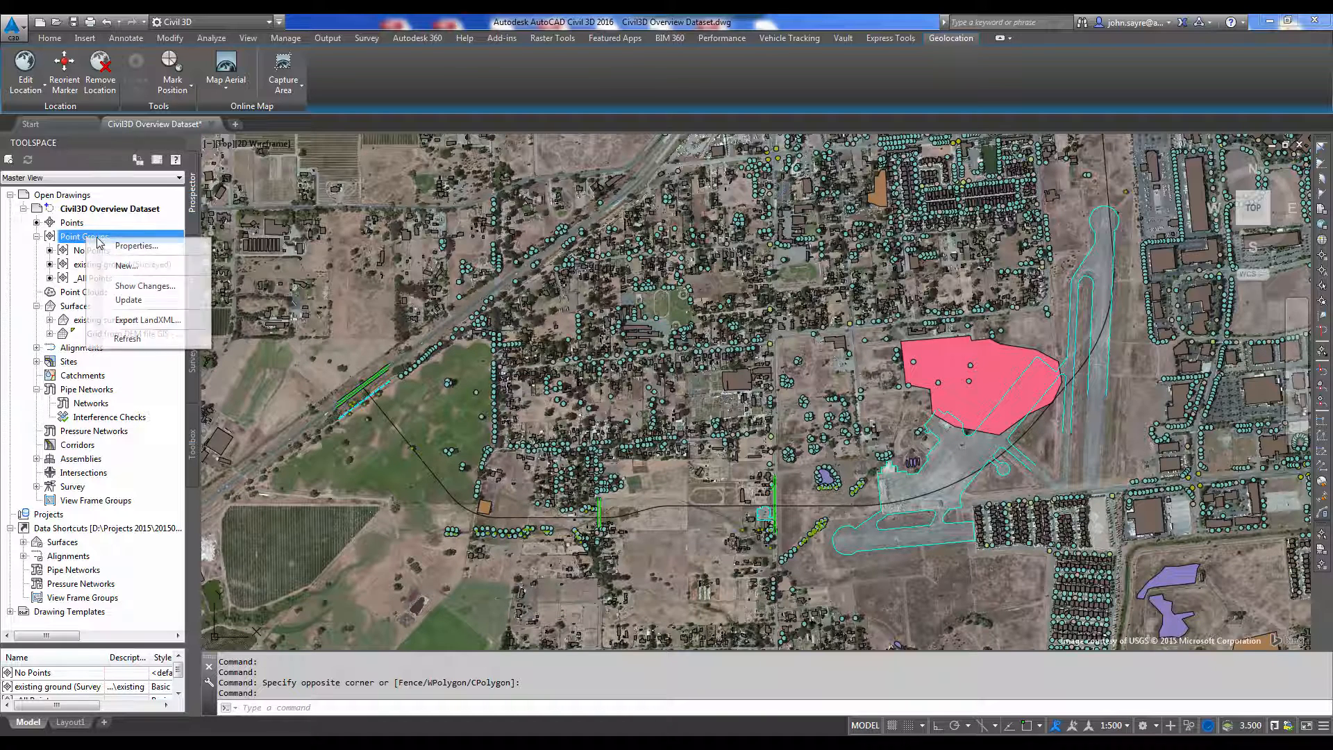
pyautogui.click(126, 265)
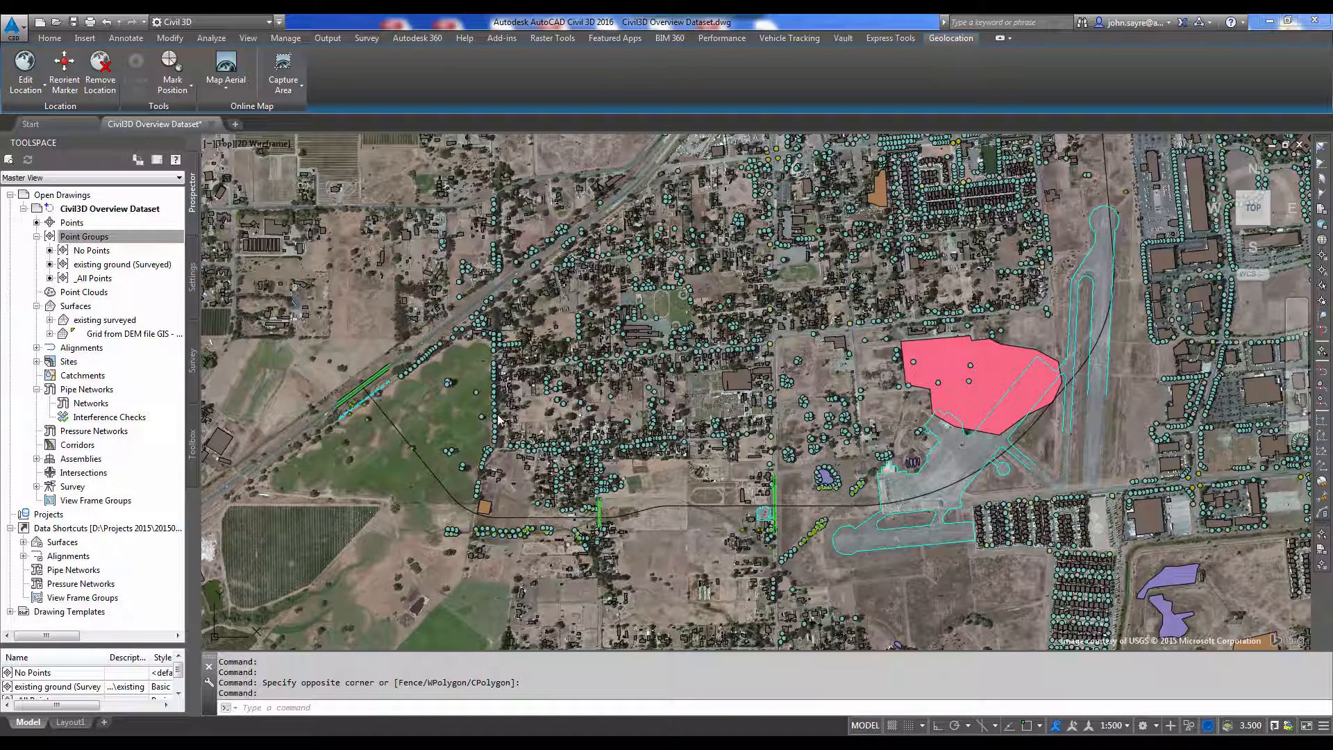
pyautogui.click(520, 275)
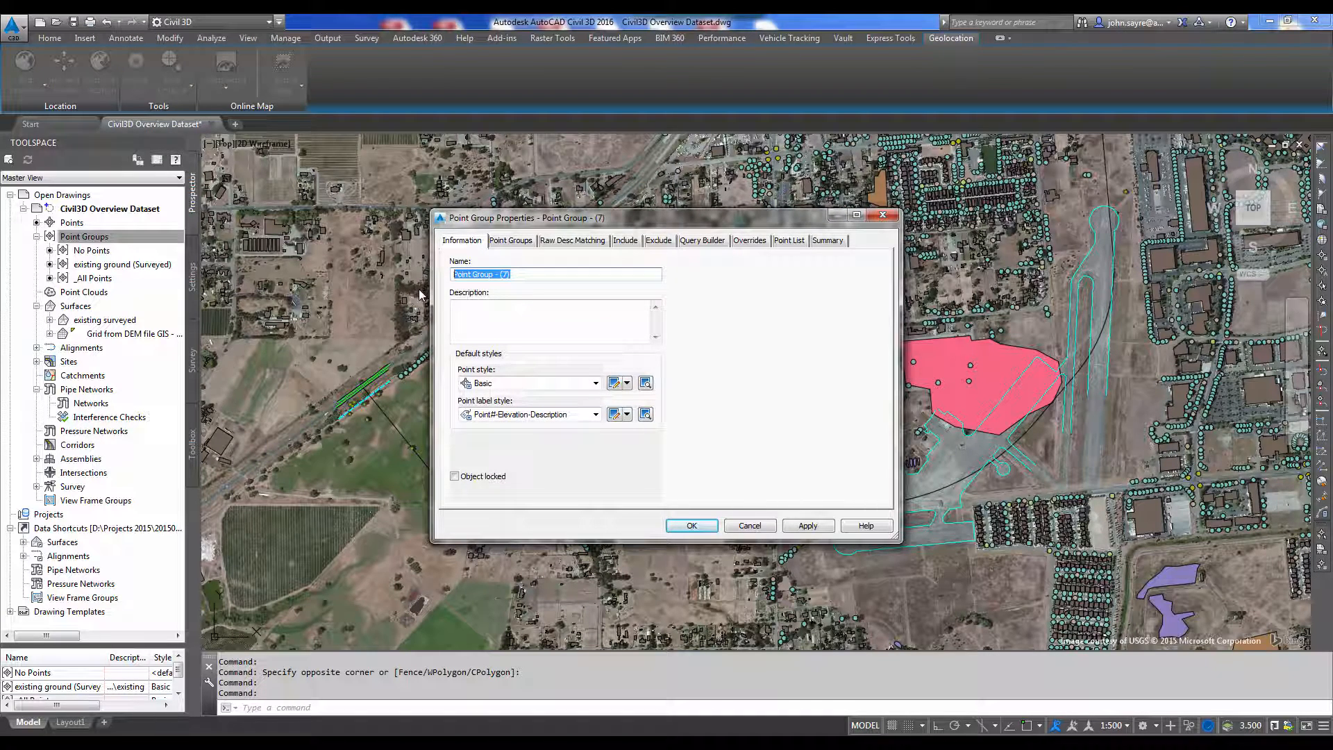
pyautogui.write('for existing topo survey')
pyautogui.click(625, 240)
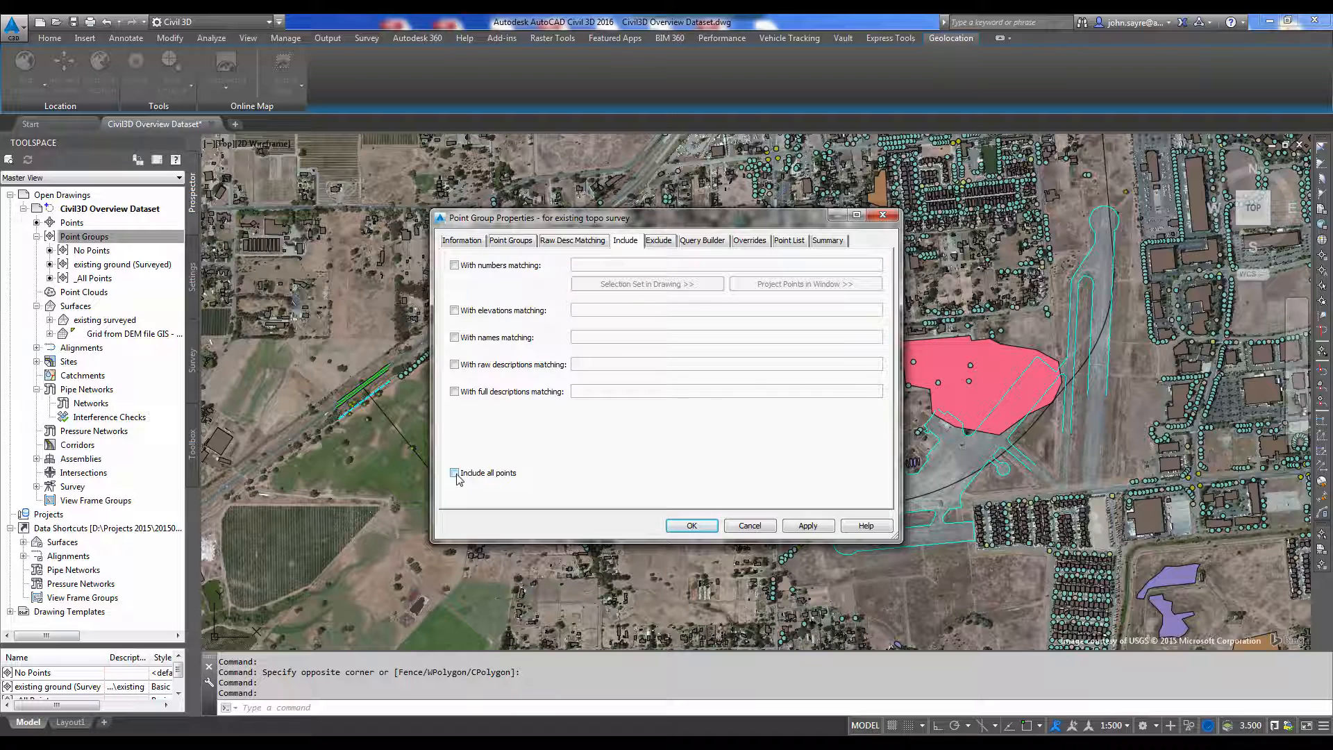
pyautogui.click(455, 472)
# Exclude points by elevation from the topo survey group, review its full point list and accept the group
pyautogui.click(659, 242)
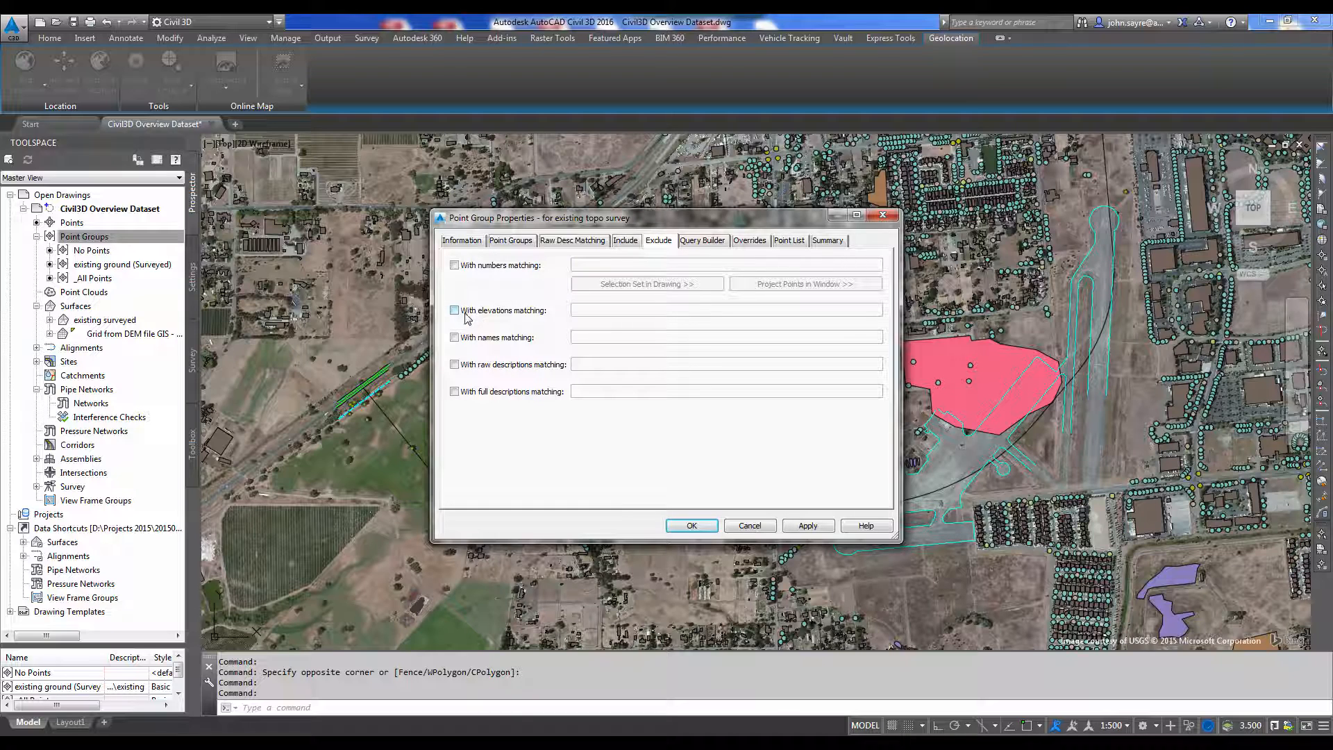
pyautogui.click(606, 312)
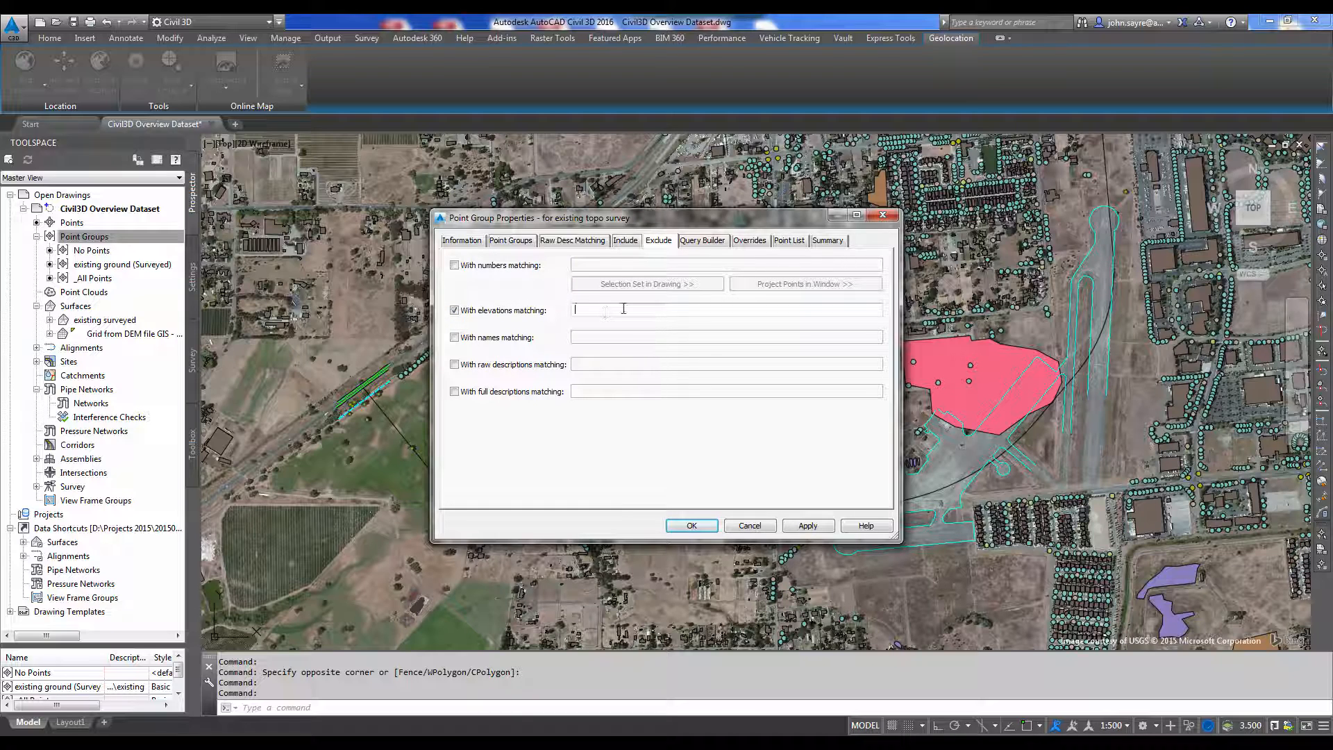
pyautogui.click(789, 242)
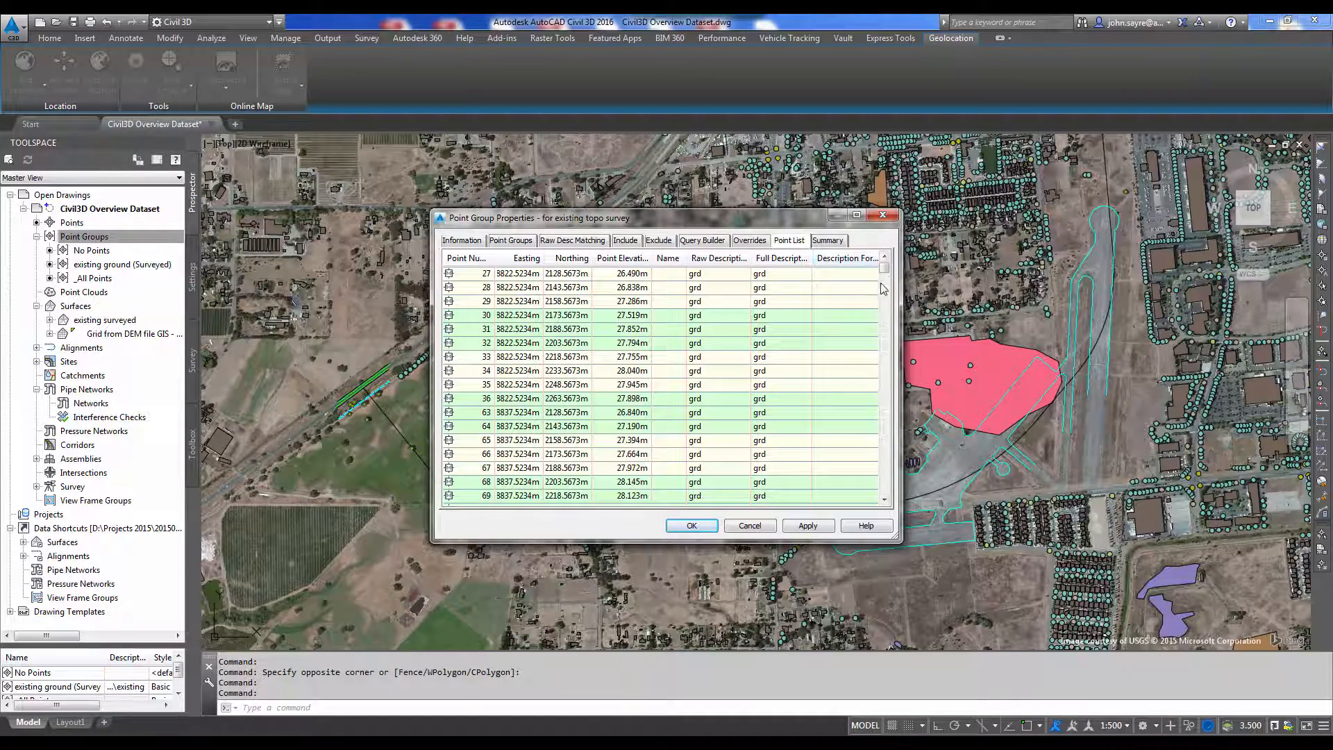
pyautogui.moveTo(884, 268); pyautogui.dragTo(889, 383)
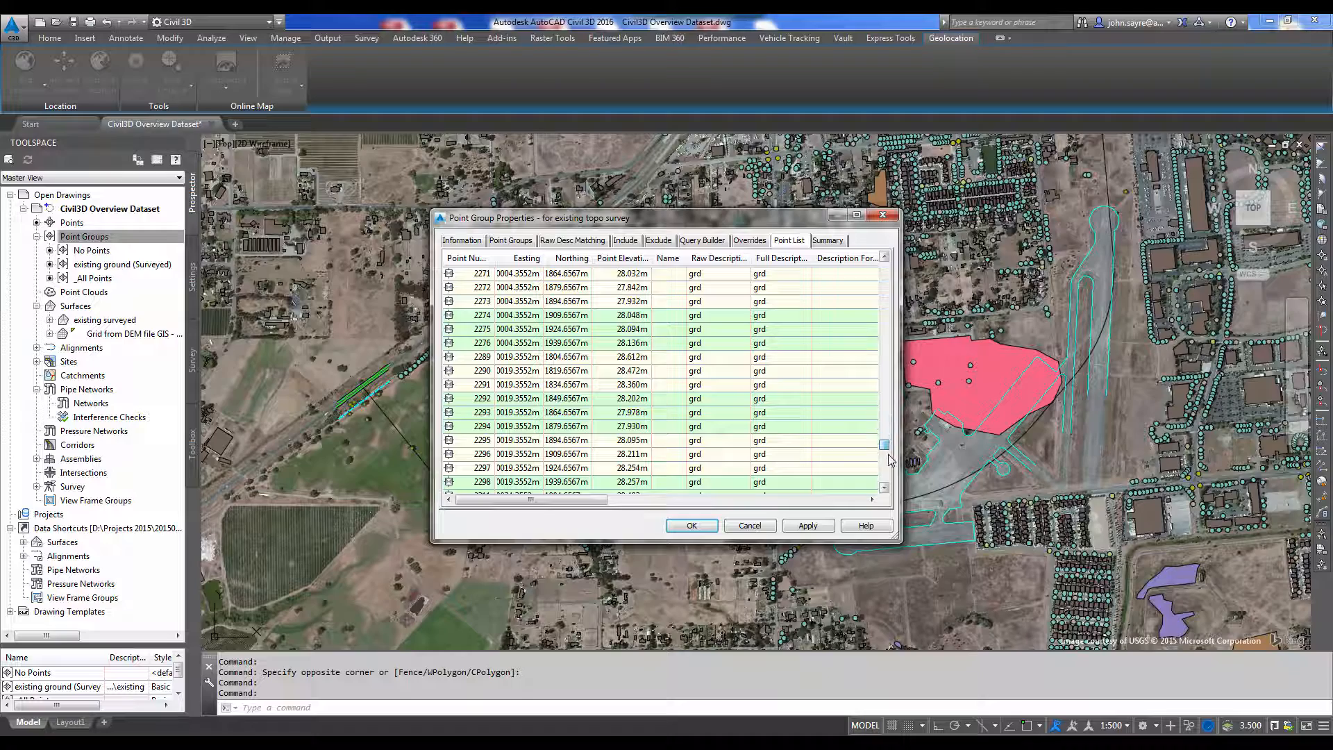
pyautogui.moveTo(887, 499); pyautogui.dragTo(884, 270)
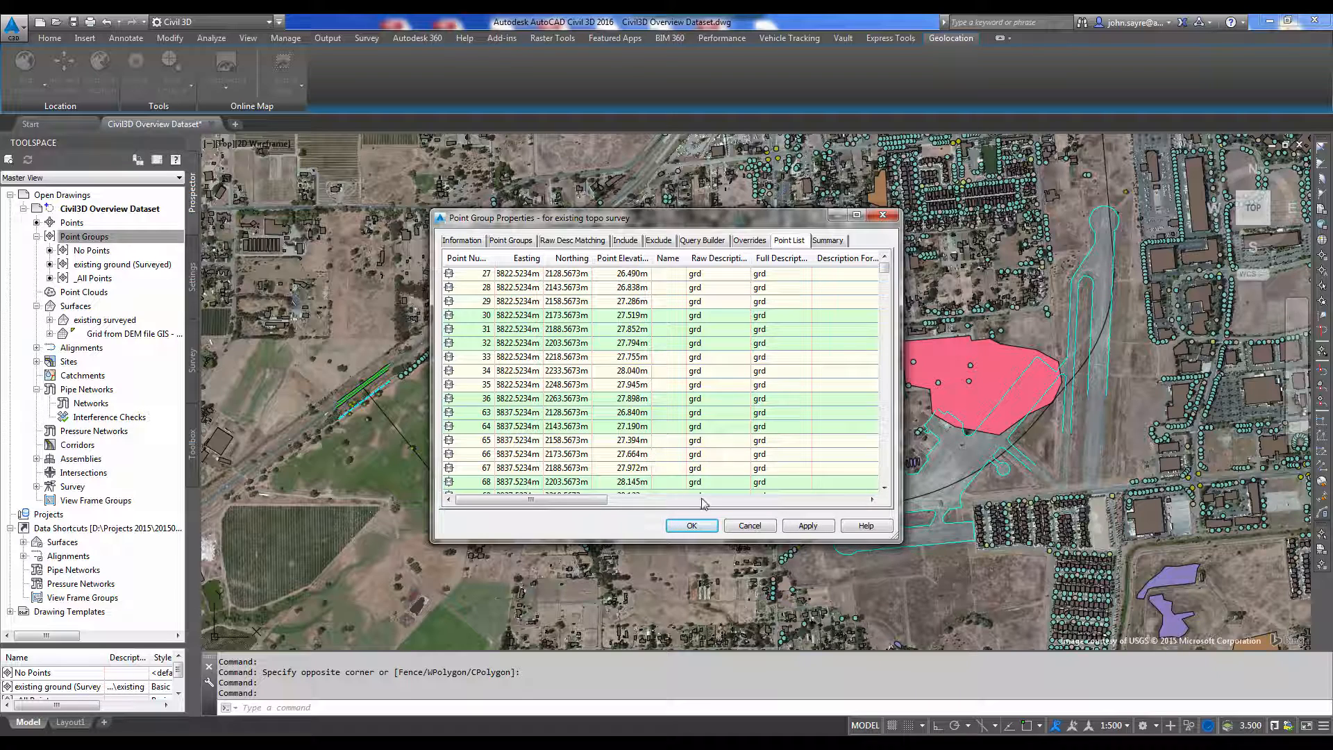
pyautogui.click(692, 525)
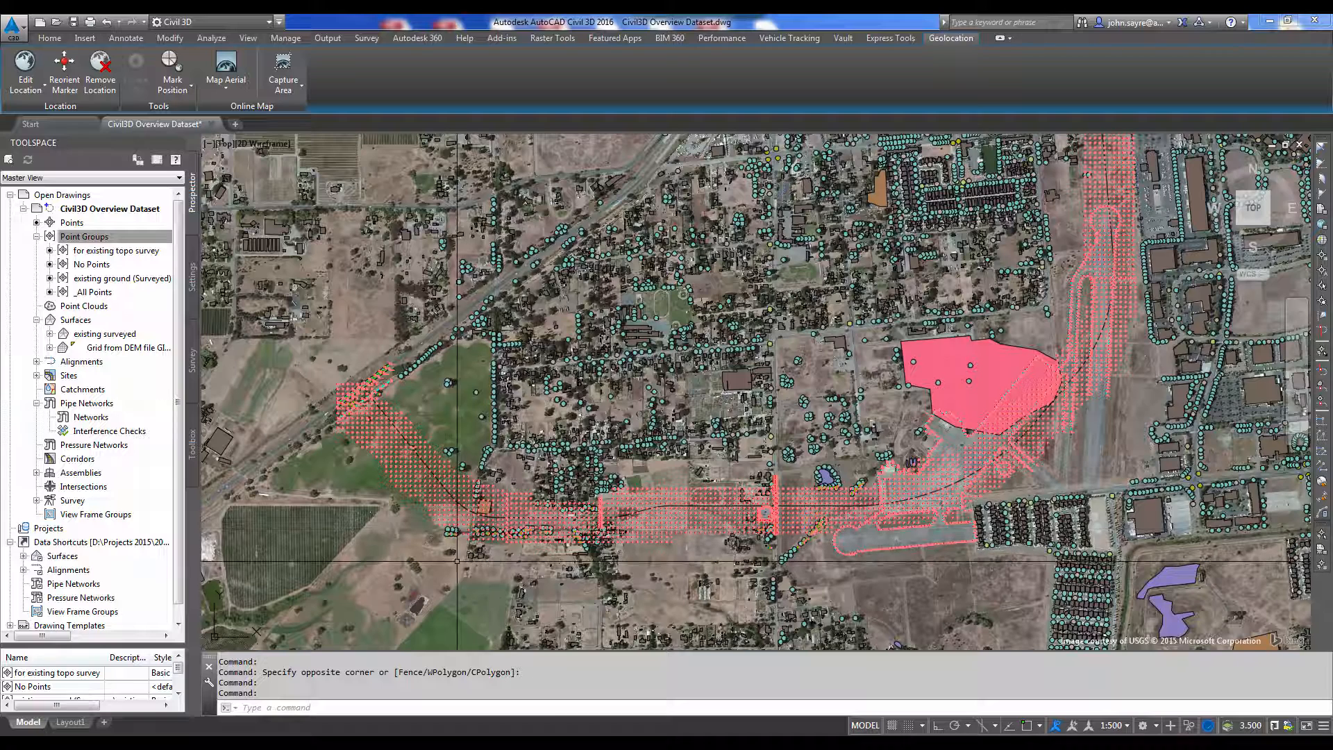
# Add the "for existing topo survey" point group to the existing surveyed surface's definition and dismiss the event report
pyautogui.click(50, 333)
pyautogui.click(64, 375)
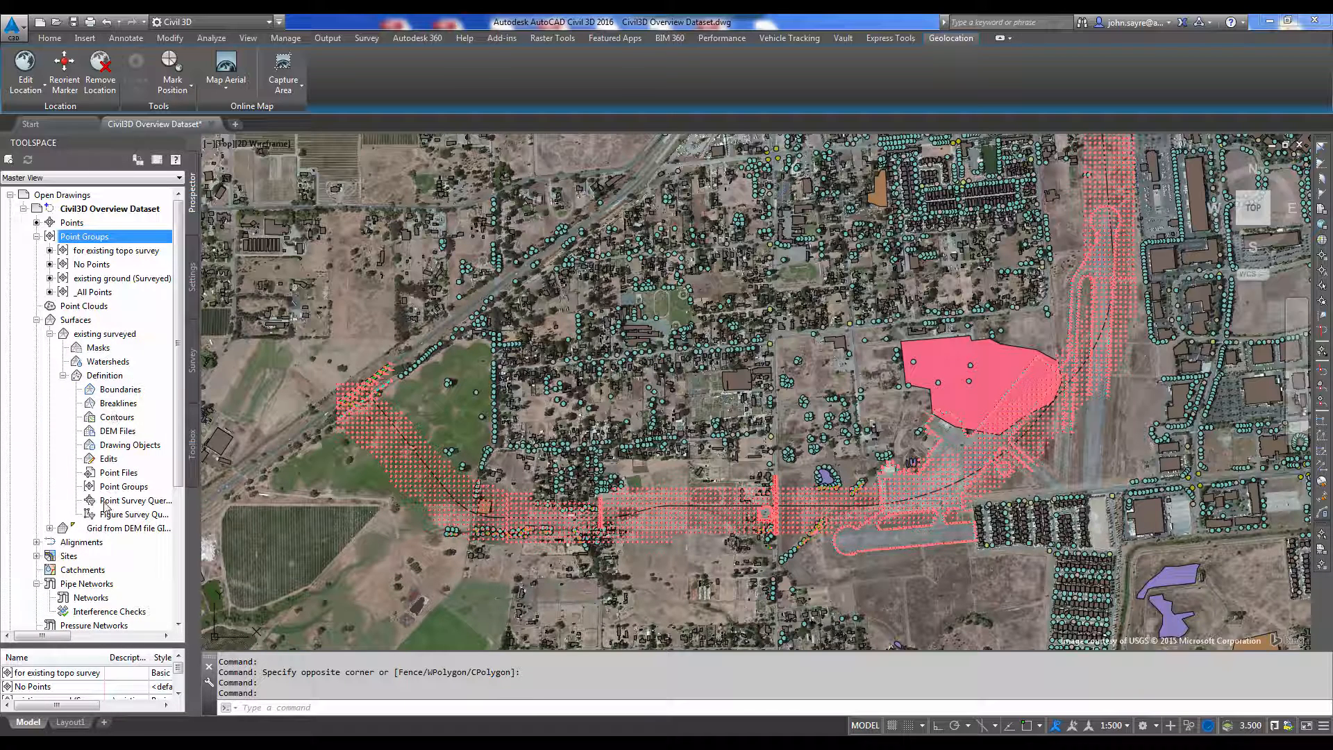
pyautogui.rightClick(139, 493)
pyautogui.click(164, 493)
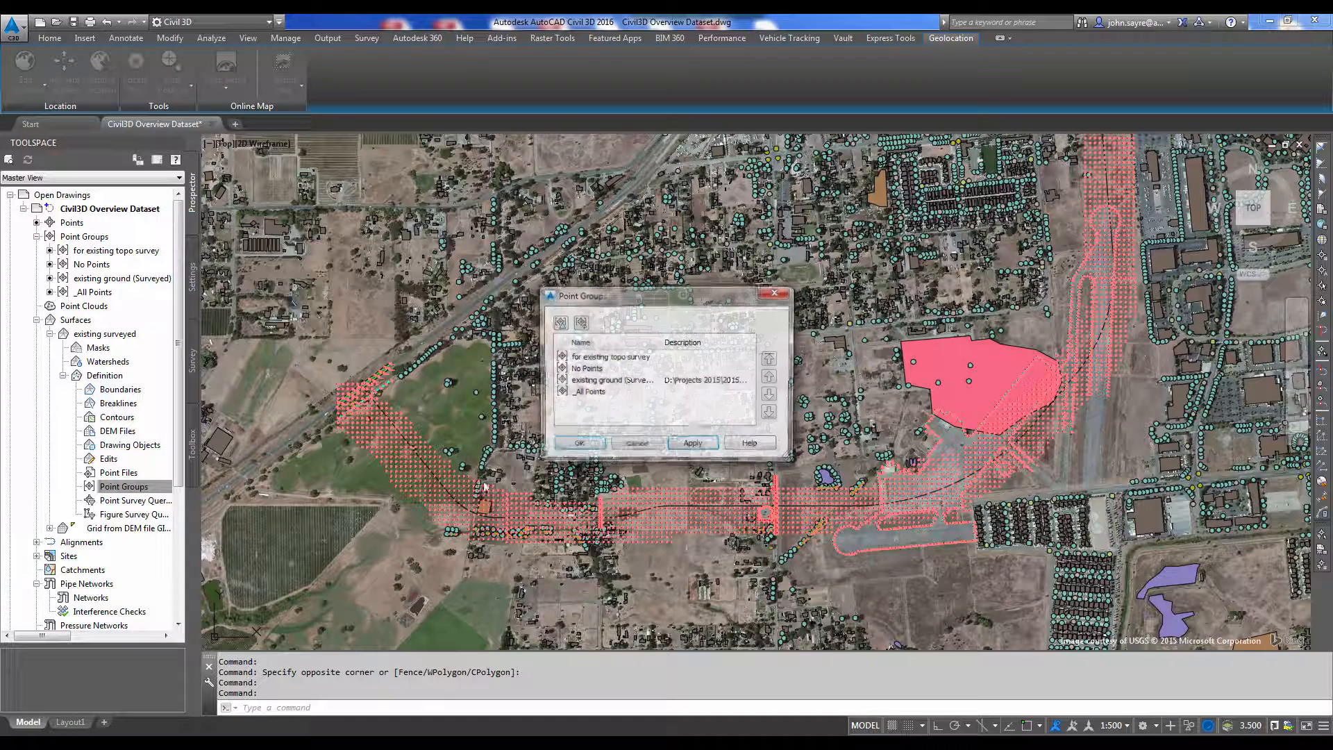
pyautogui.click(627, 358)
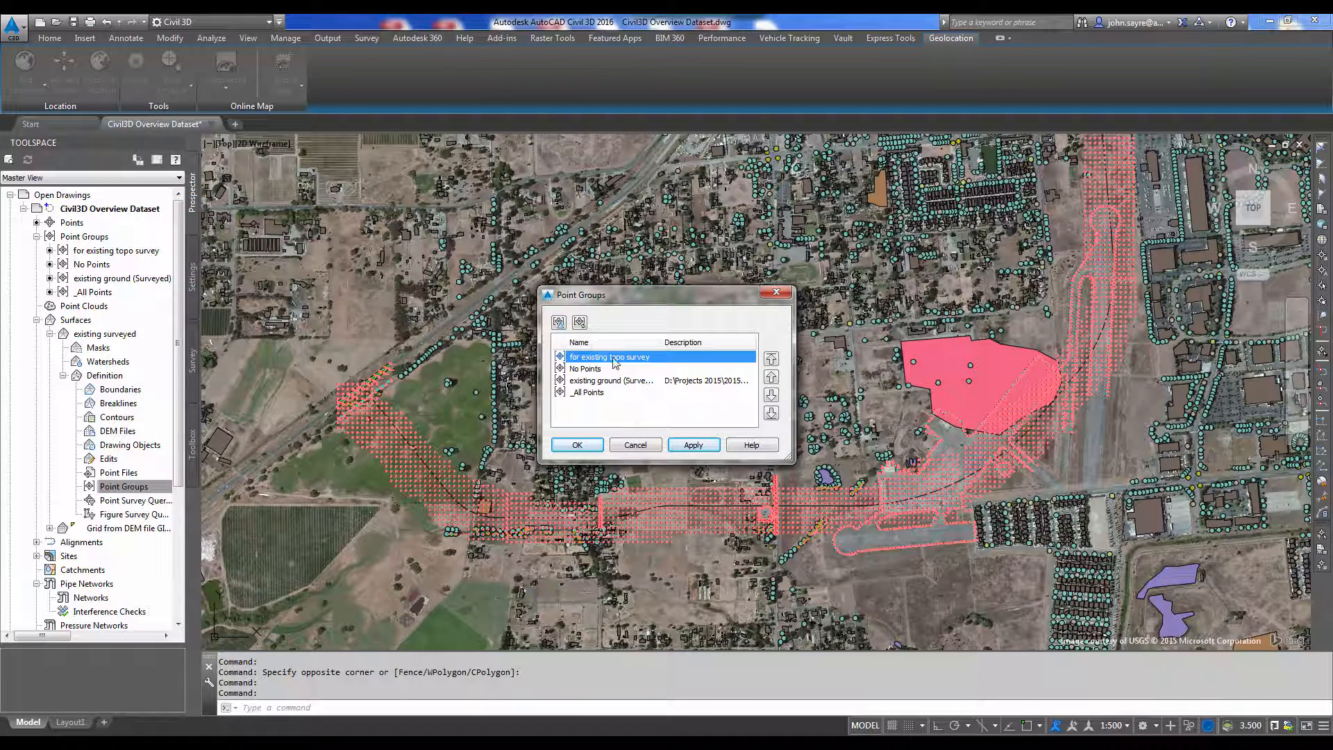
pyautogui.click(577, 445)
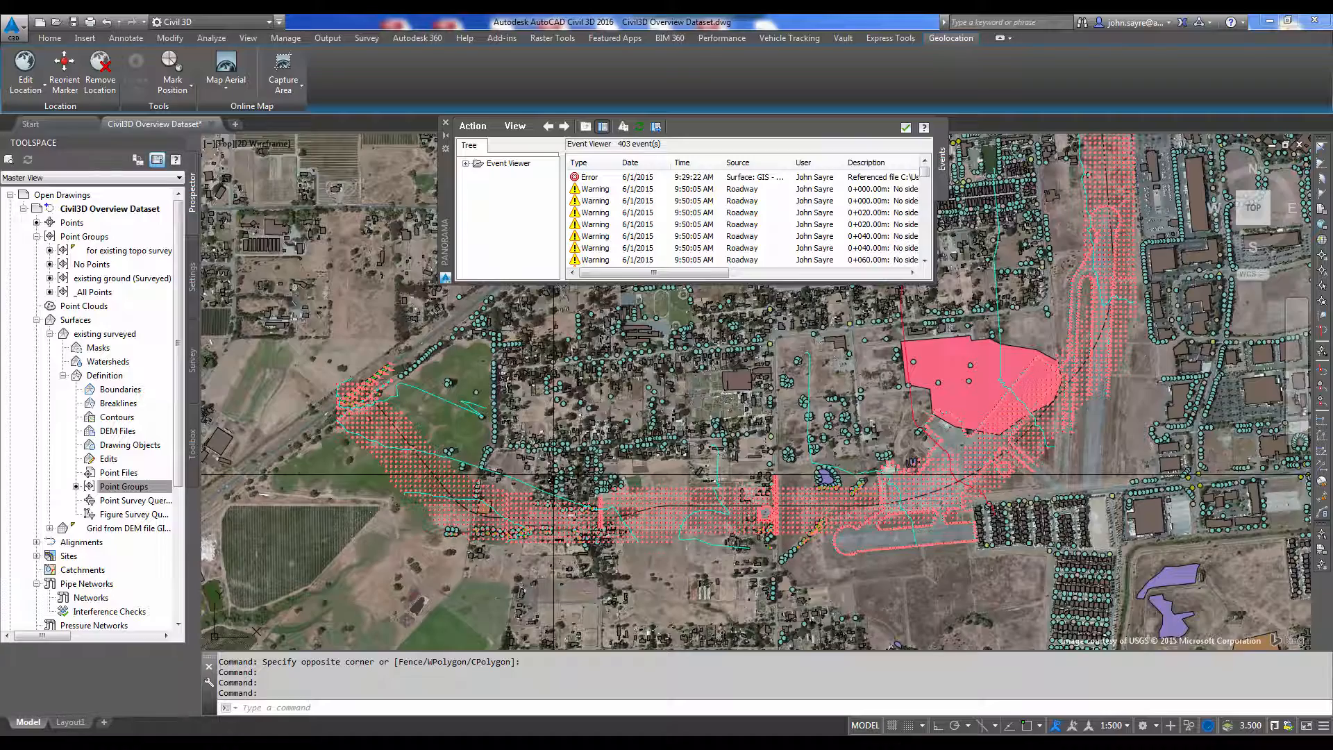
pyautogui.click(907, 131)
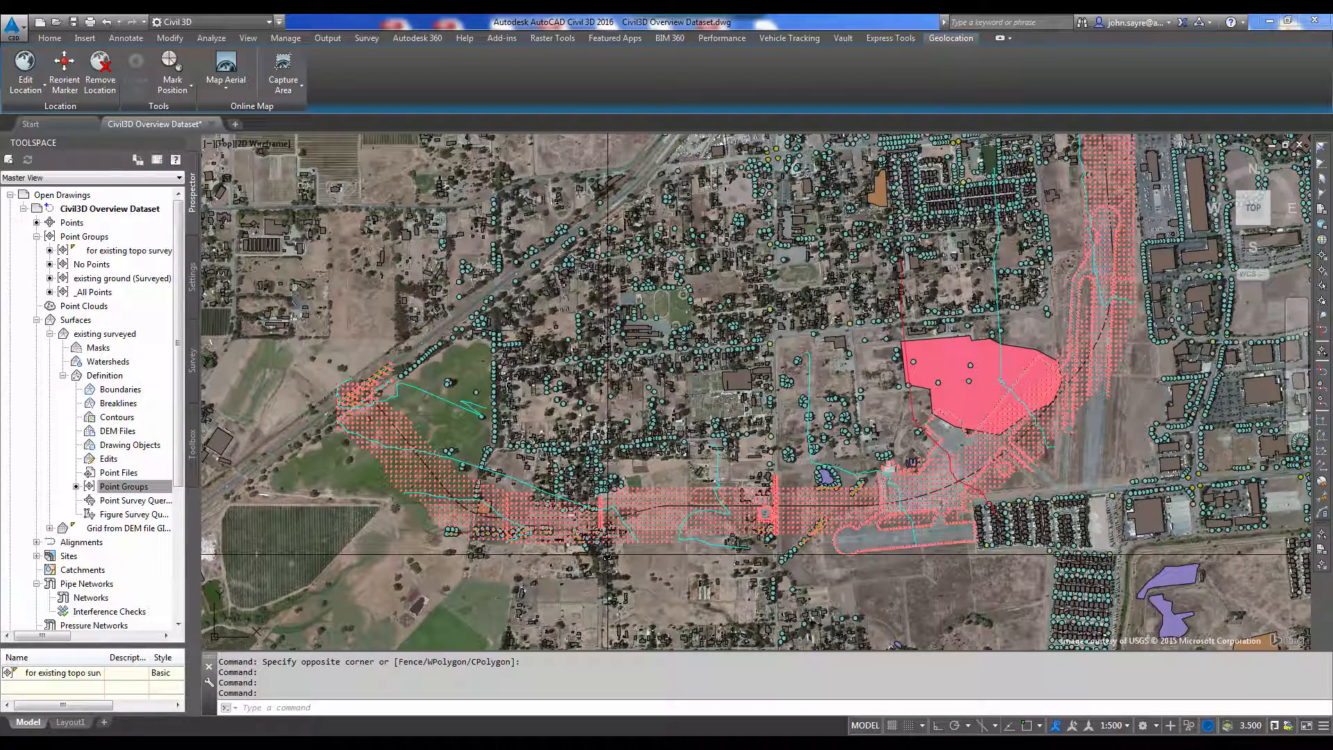
# Choose the Contours .5m and 2m style in the existing surveyed surface's properties
pyautogui.scroll(2, 451, 556)
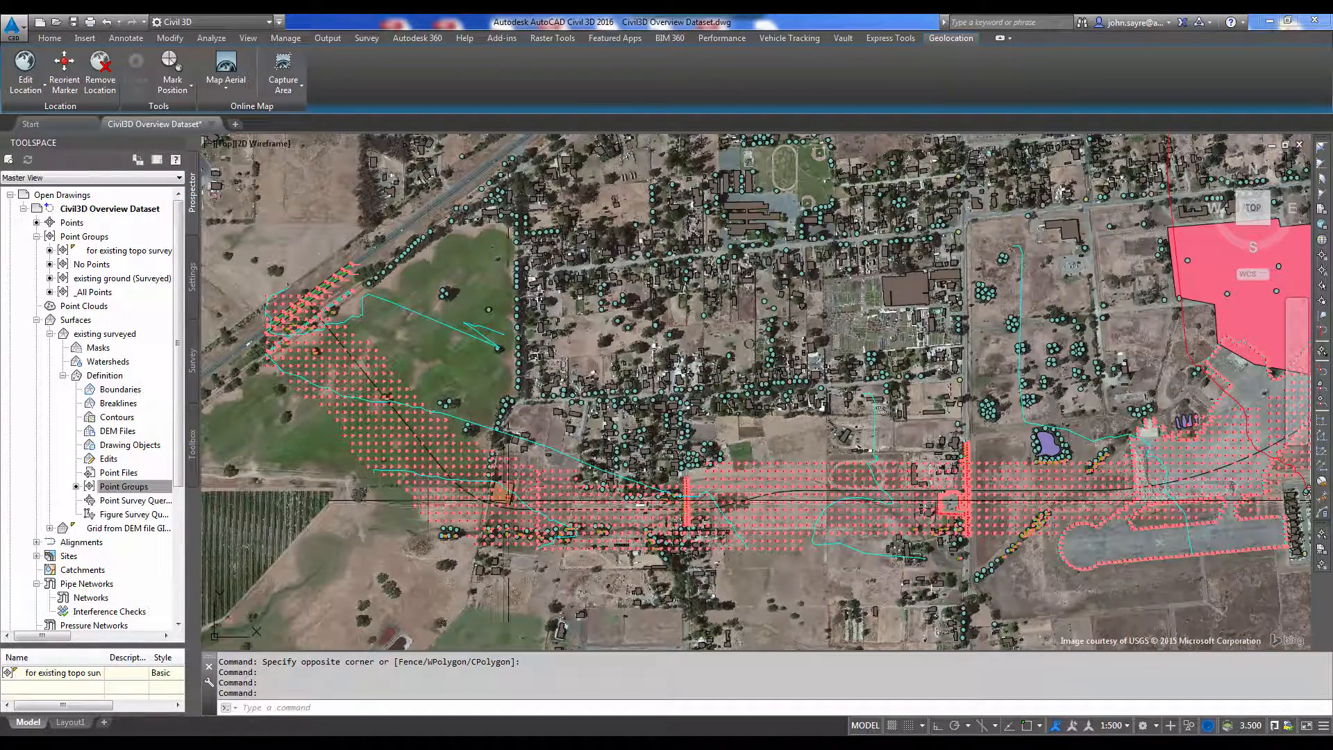
pyautogui.scroll(-3, 472, 529)
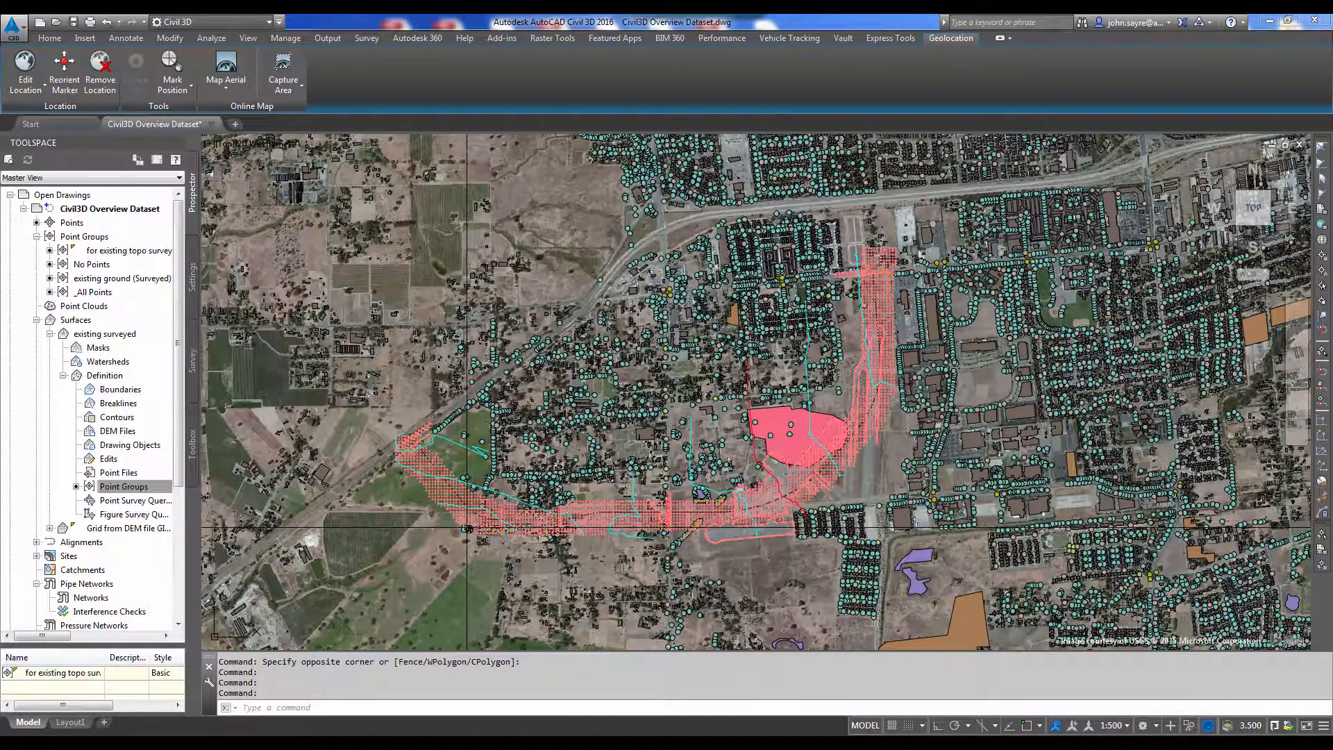
pyautogui.scroll(2, 470, 529)
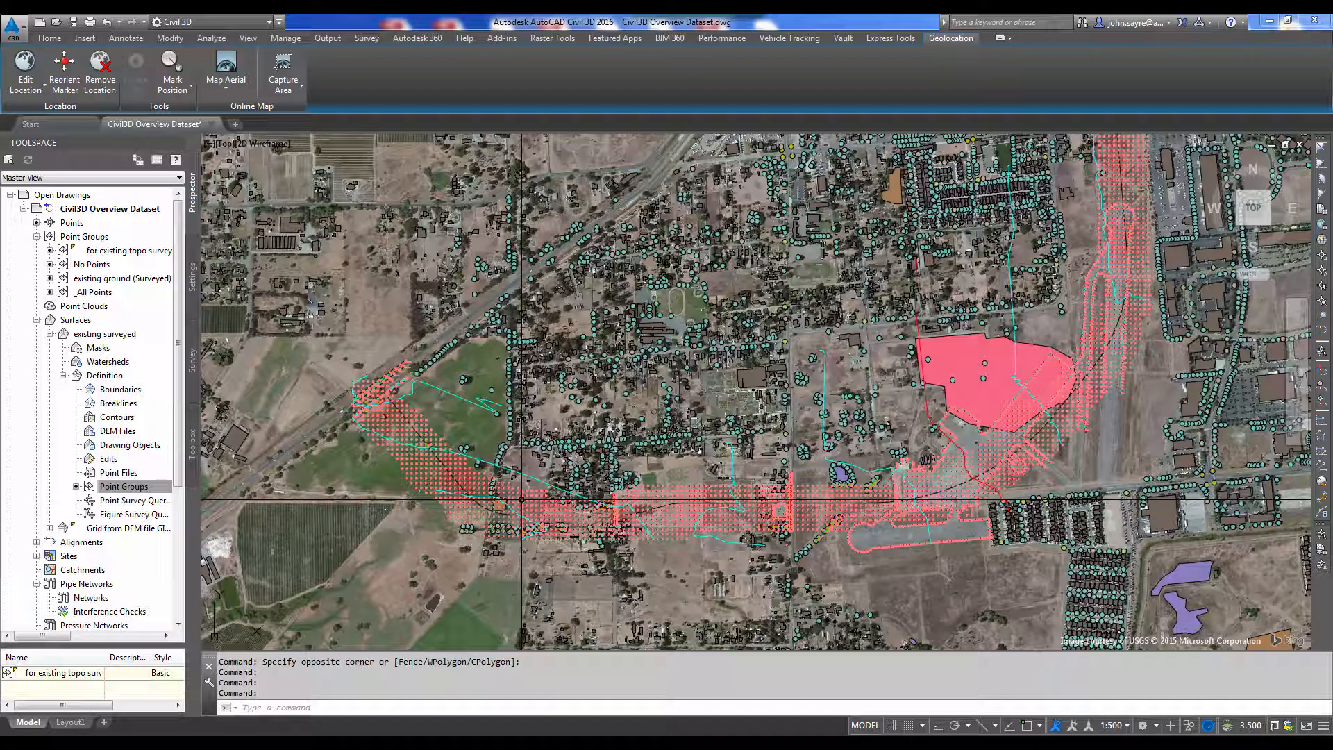
pyautogui.click(454, 397)
pyautogui.rightClick(454, 409)
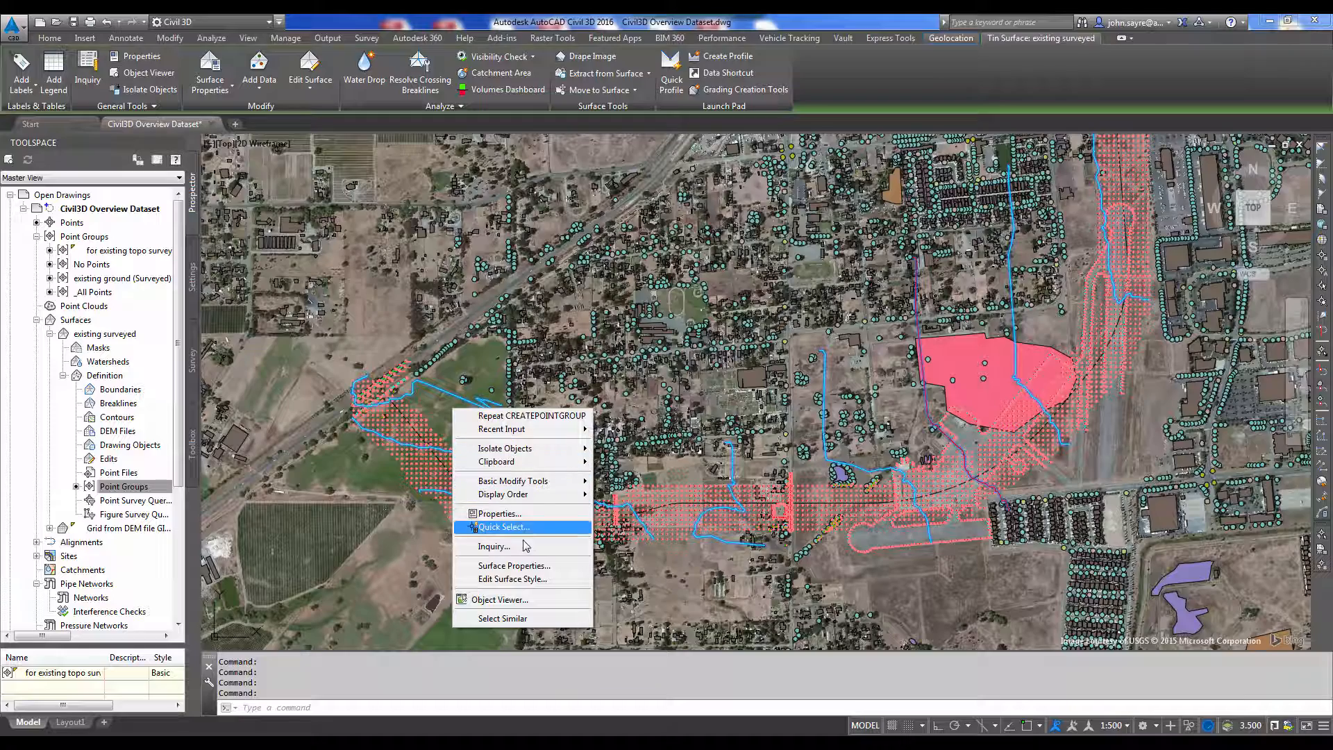
pyautogui.click(534, 567)
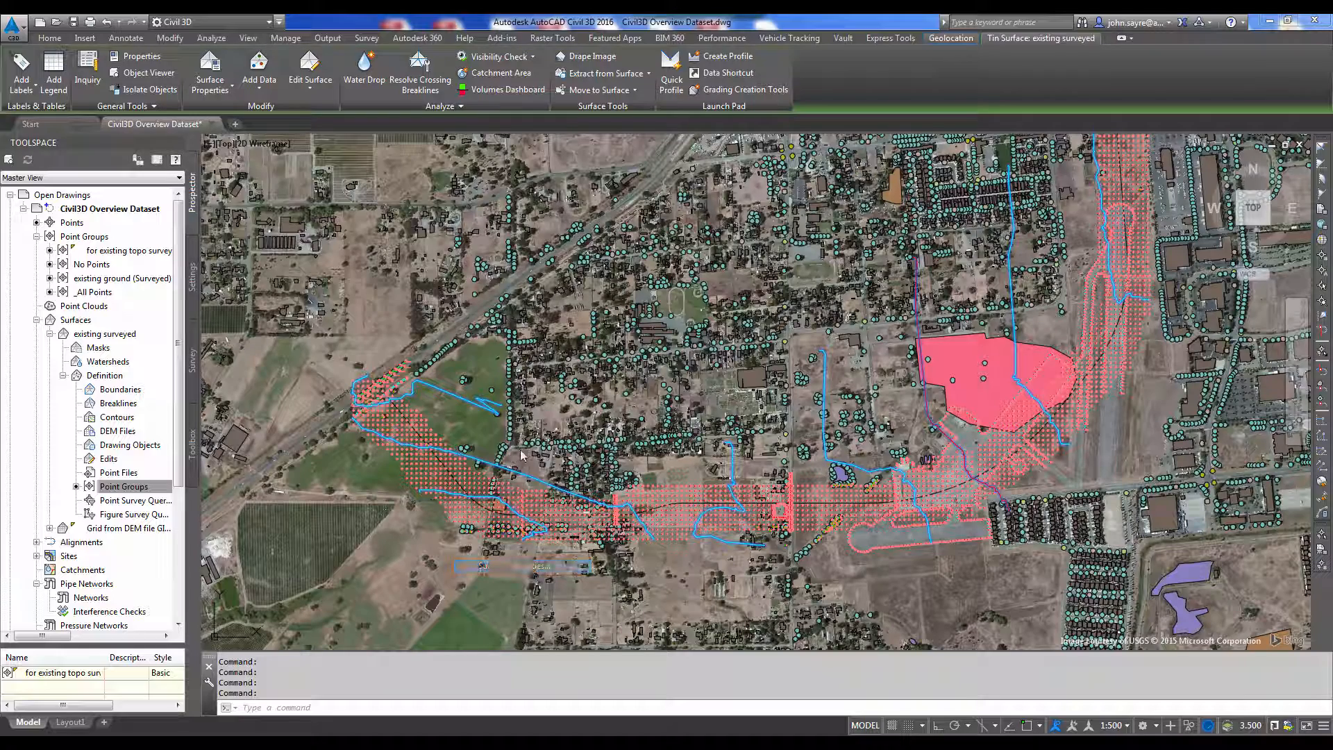
pyautogui.click(597, 383)
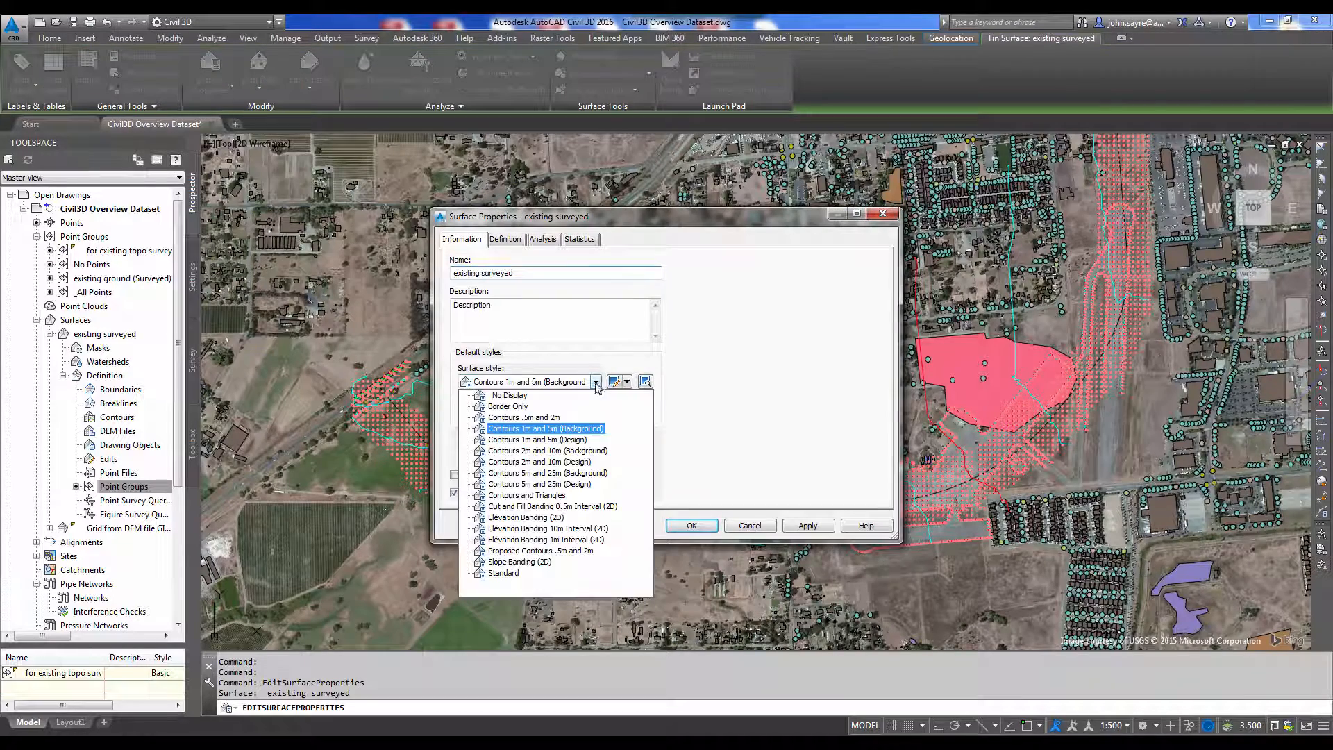
pyautogui.click(538, 420)
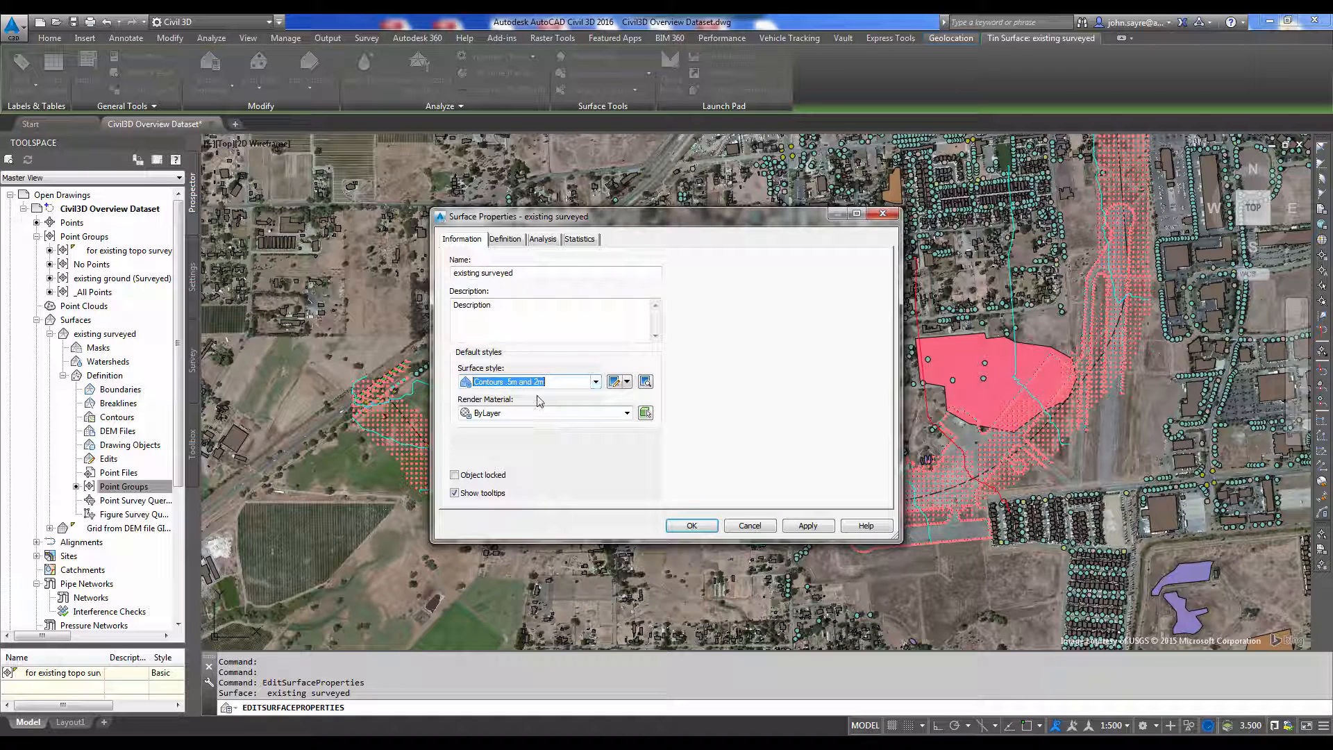
# Edit the Contours .5m and 2m surface style so major contours display in red and minor contours in cyan
pyautogui.click(614, 383)
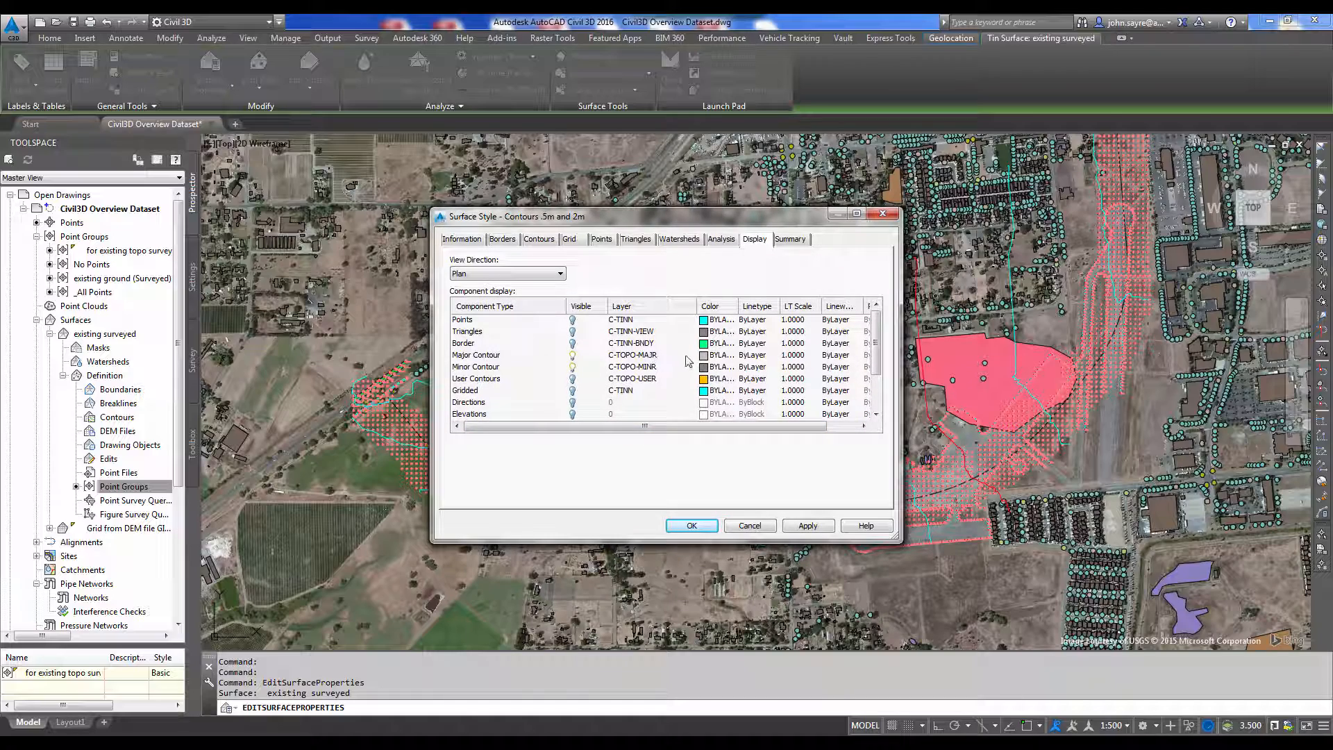
pyautogui.click(705, 354)
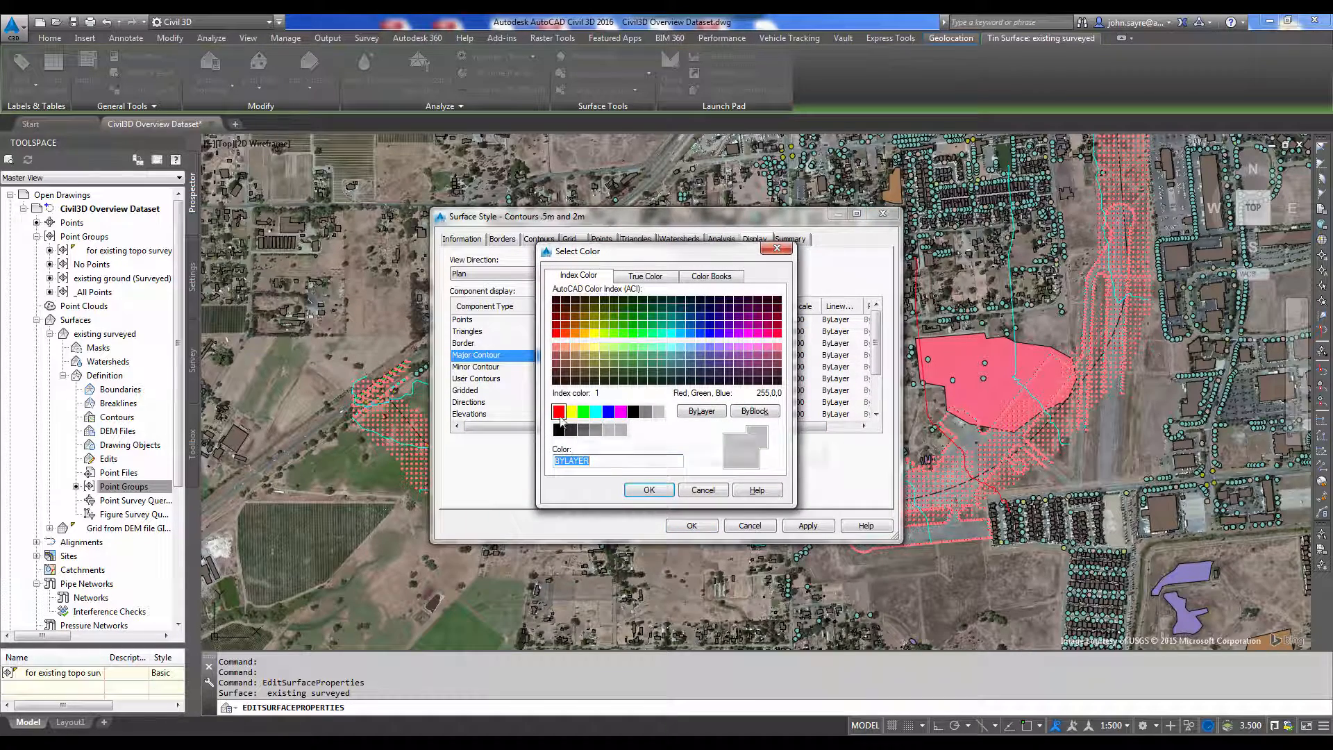
pyautogui.click(559, 417)
pyautogui.click(649, 489)
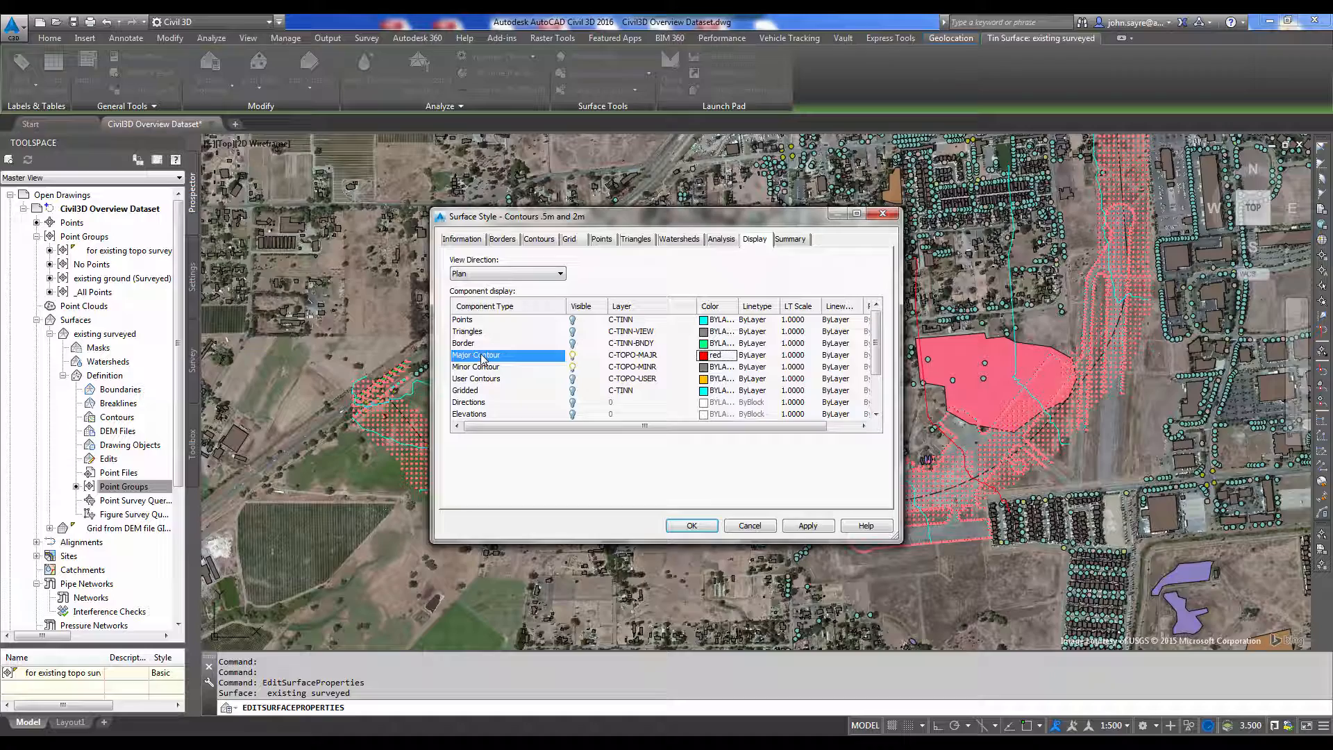
pyautogui.click(705, 366)
pyautogui.click(596, 411)
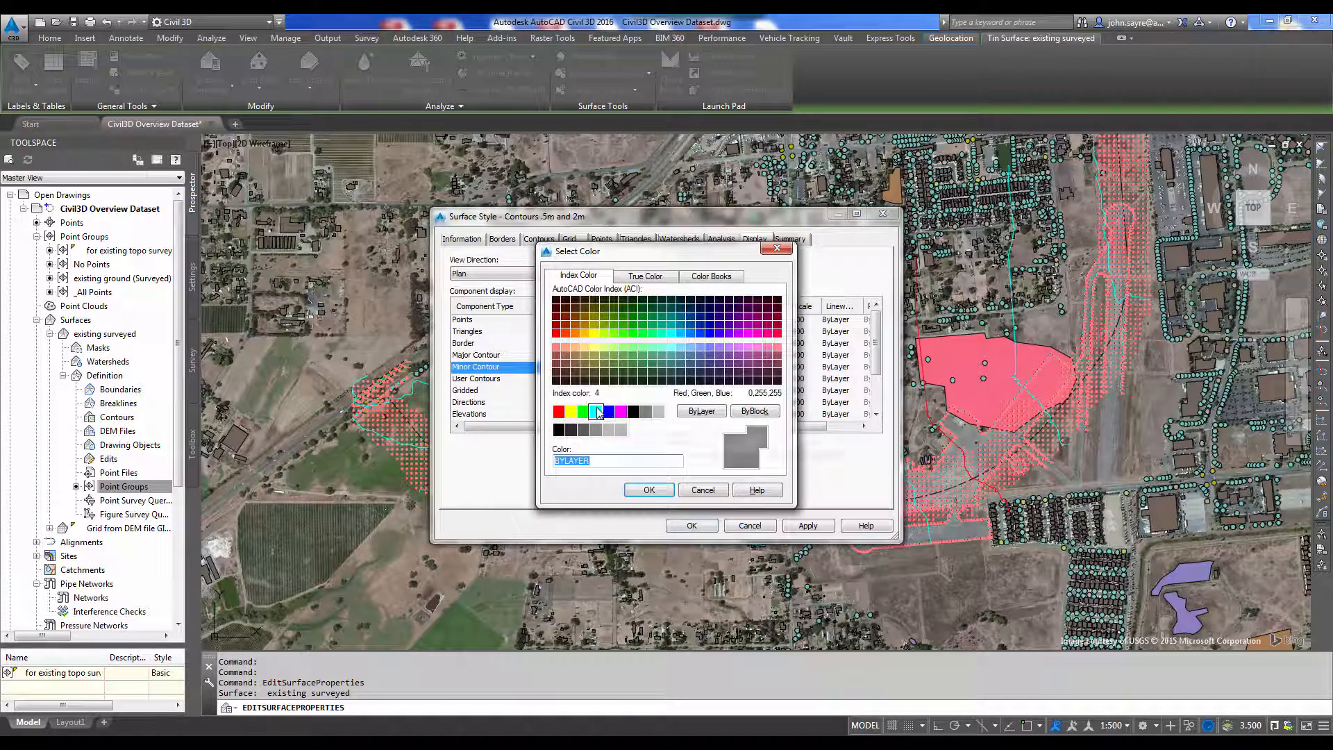
pyautogui.click(649, 490)
pyautogui.click(812, 533)
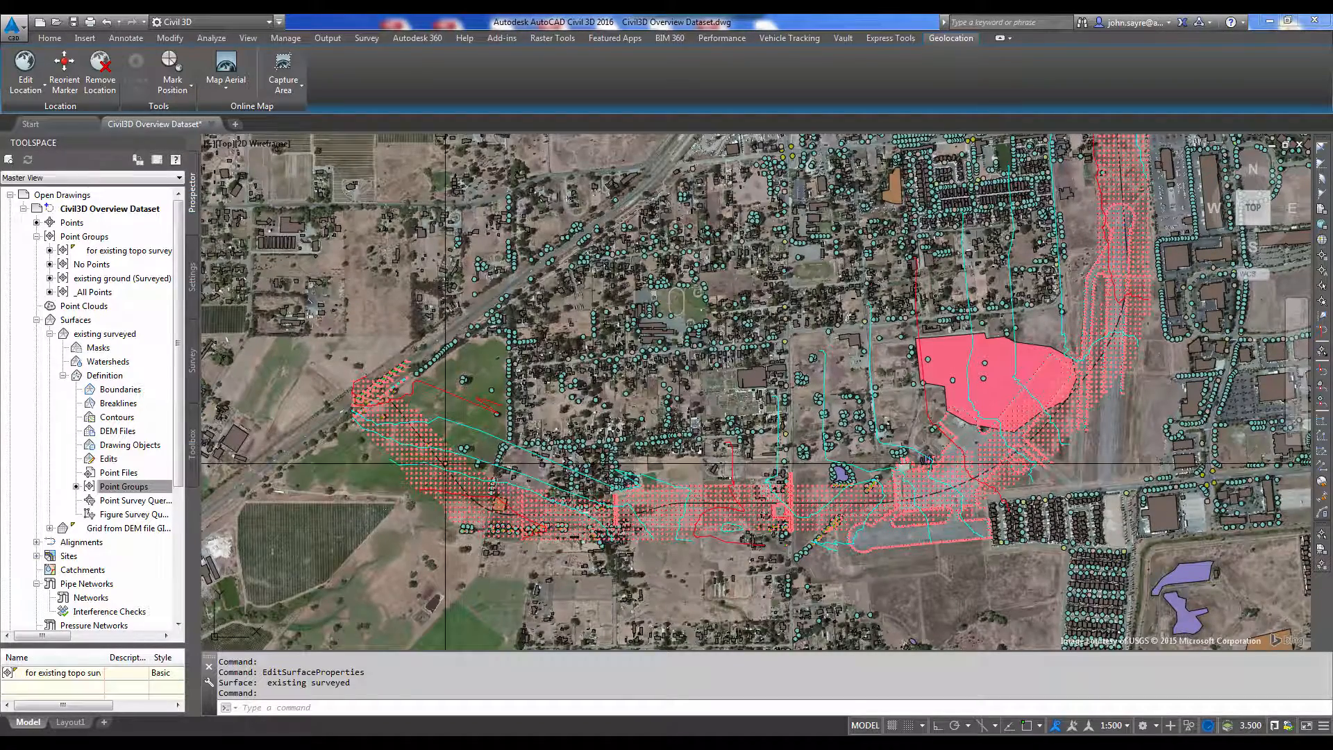
# Start a polyline at the western end of the survey points and trace the southern edge of the surveyed corridor eastward
pyautogui.write('PL')
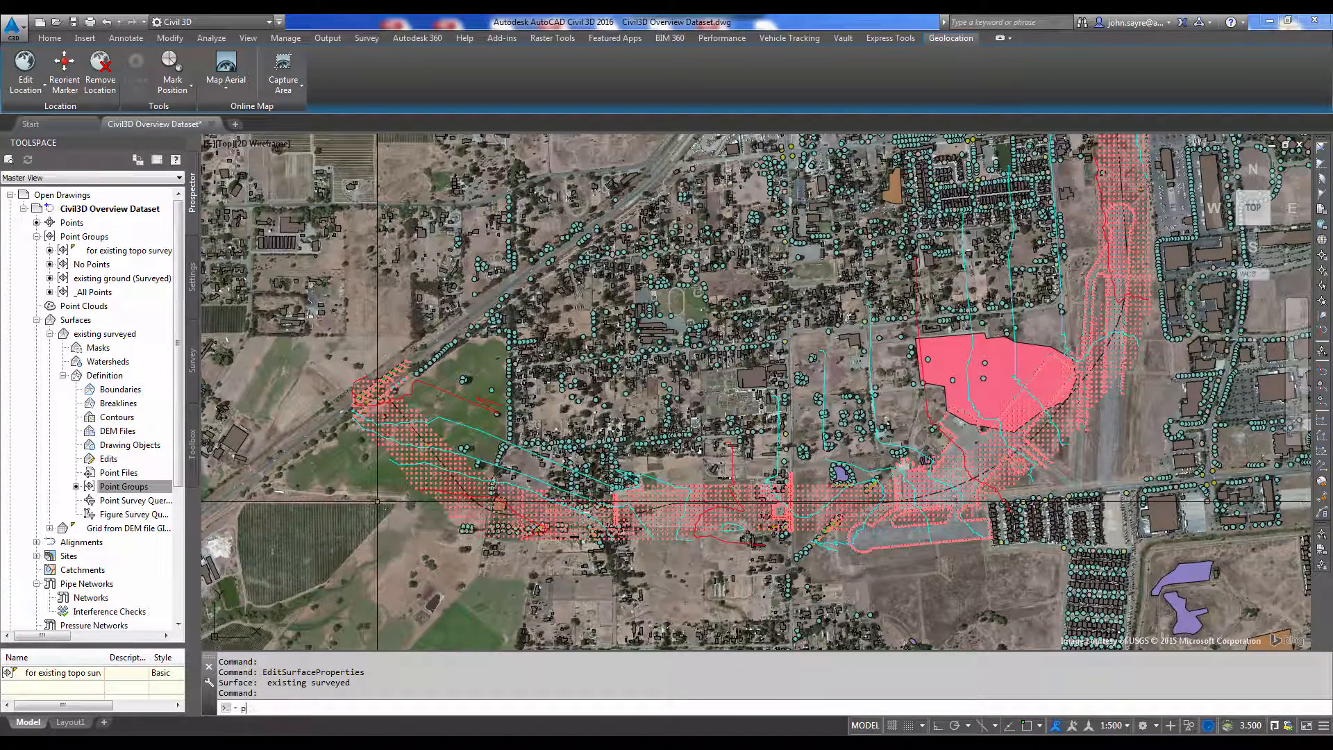
pyautogui.press('Return')
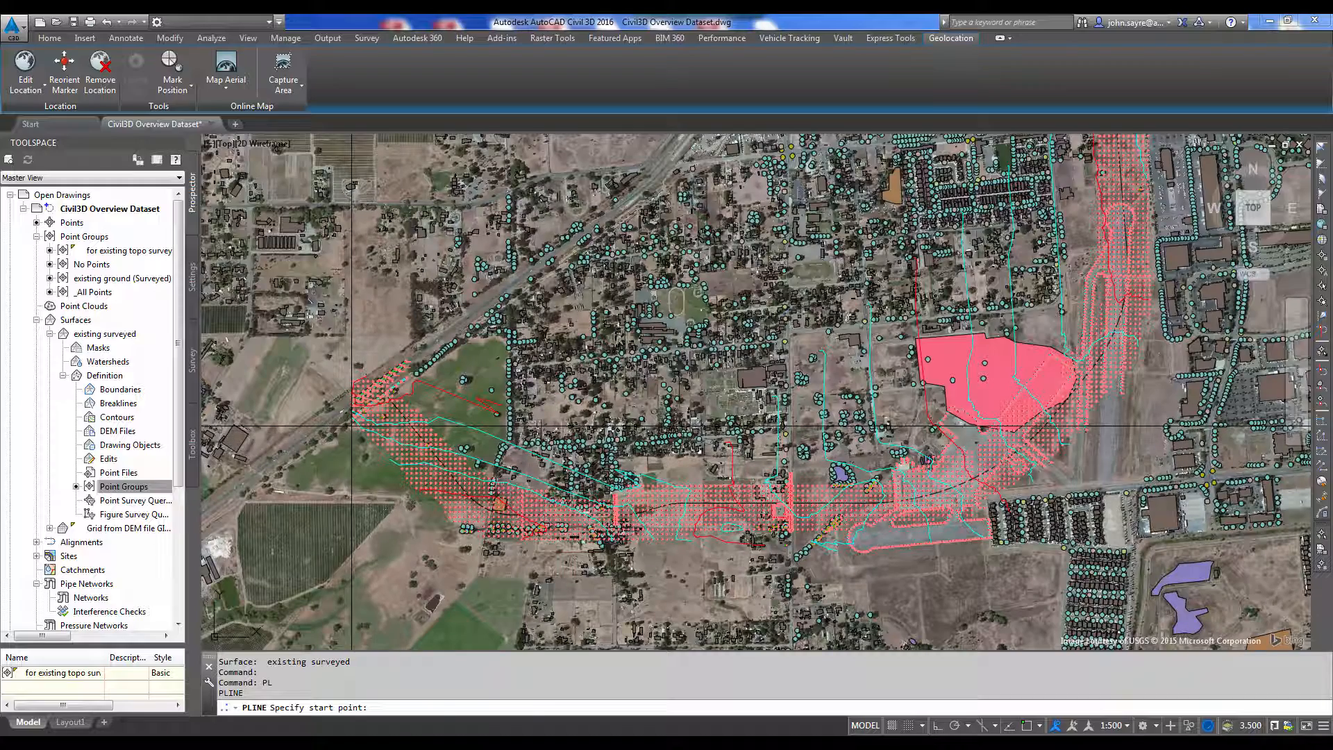
pyautogui.click(351, 415)
pyautogui.click(463, 537)
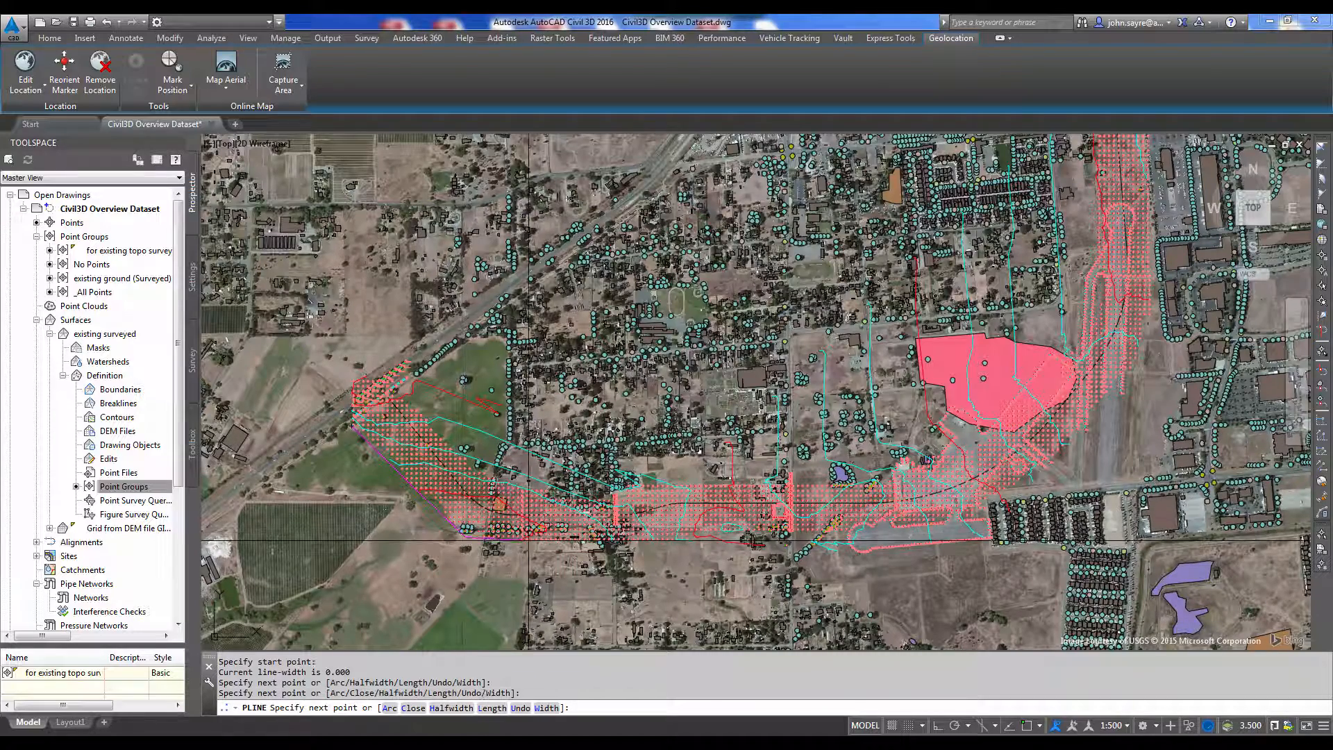
pyautogui.click(533, 540)
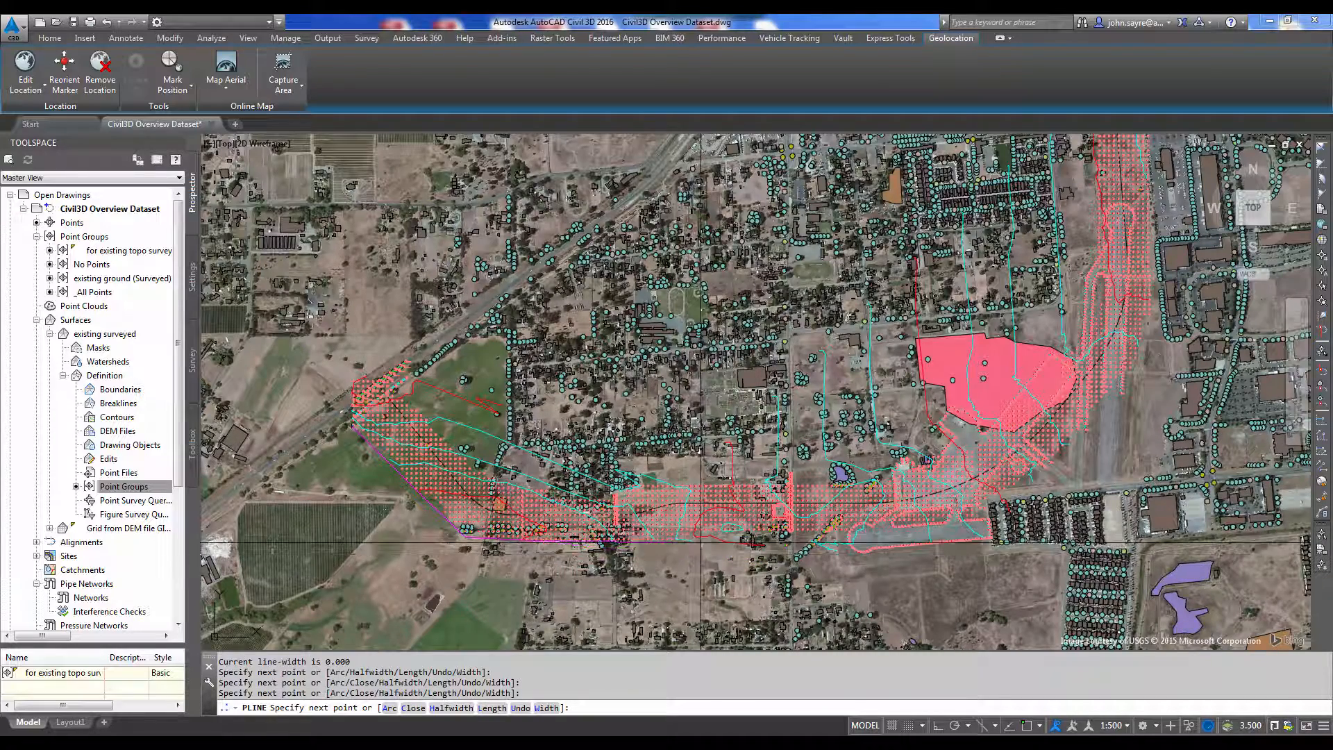
pyautogui.click(696, 543)
pyautogui.click(697, 534)
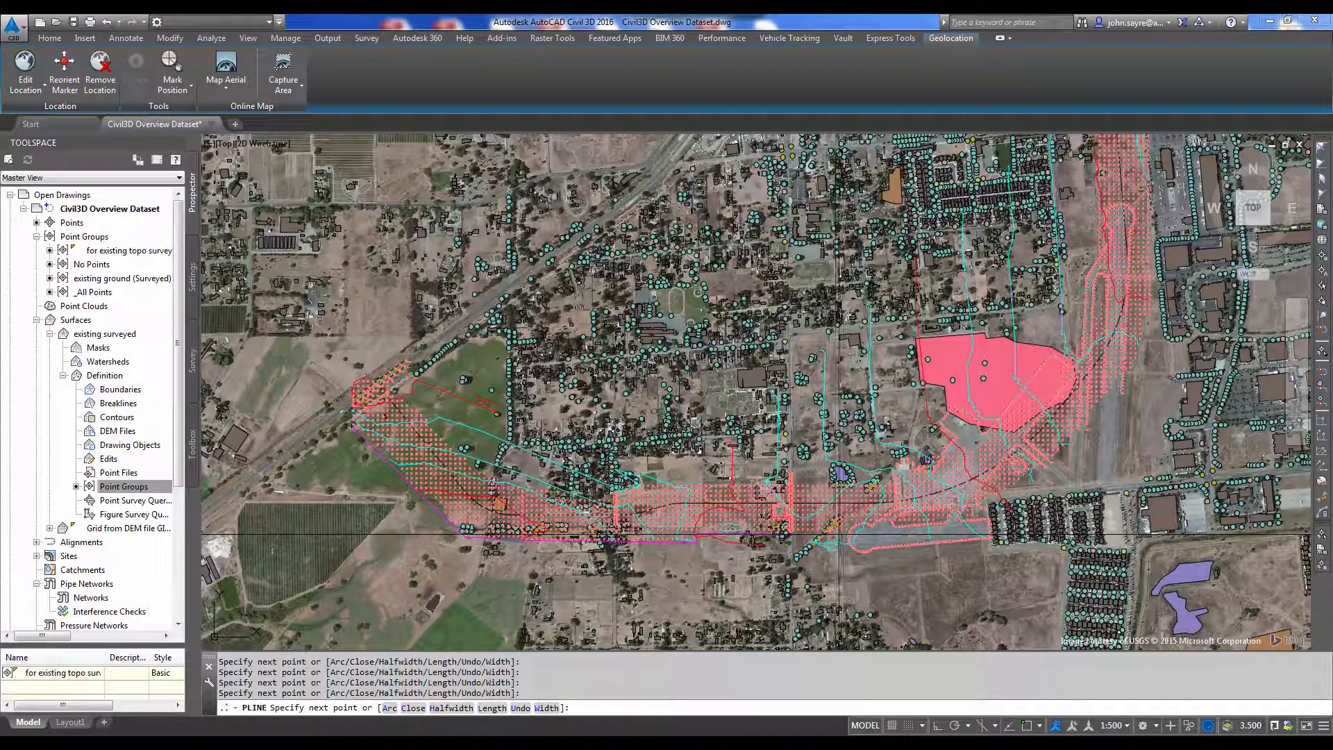
pyautogui.click(852, 533)
pyautogui.click(855, 553)
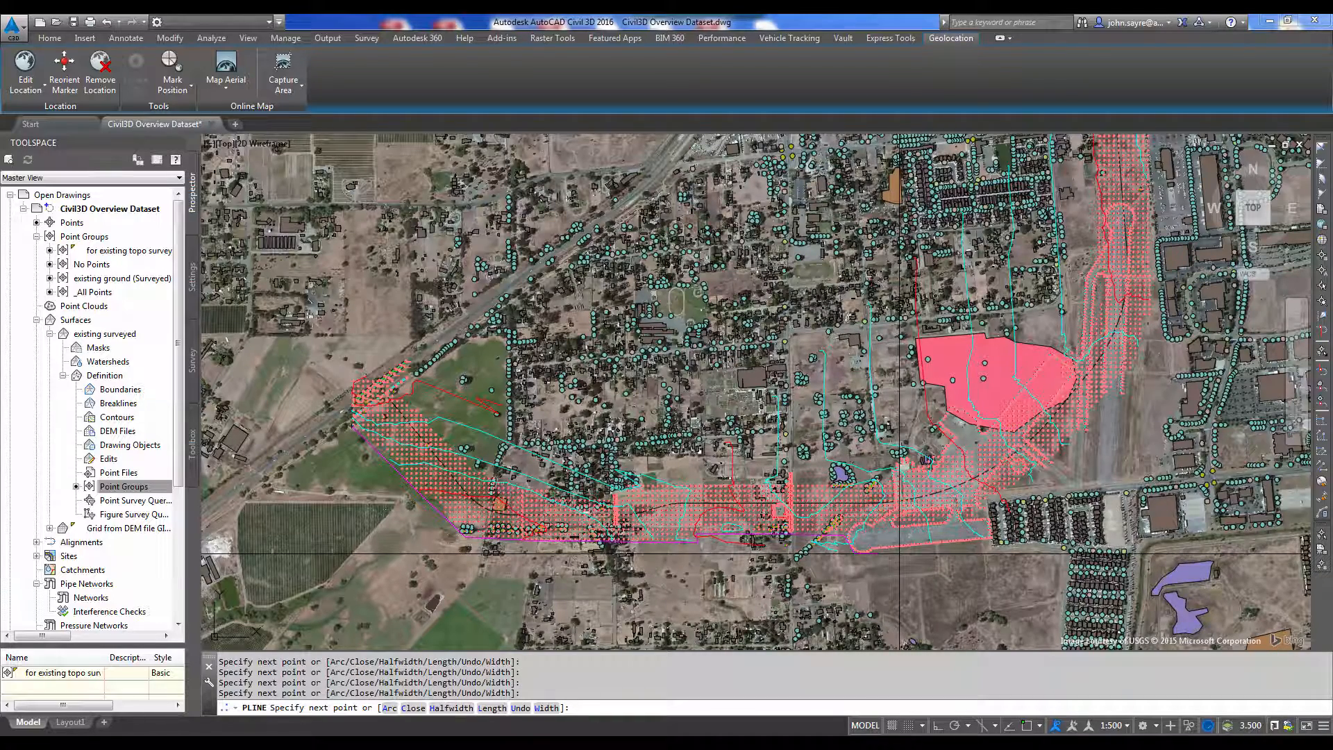
# Continue the polyline up the corridor's eastern side, around its northern end and back along the inner edge, then close it
pyautogui.click(989, 499)
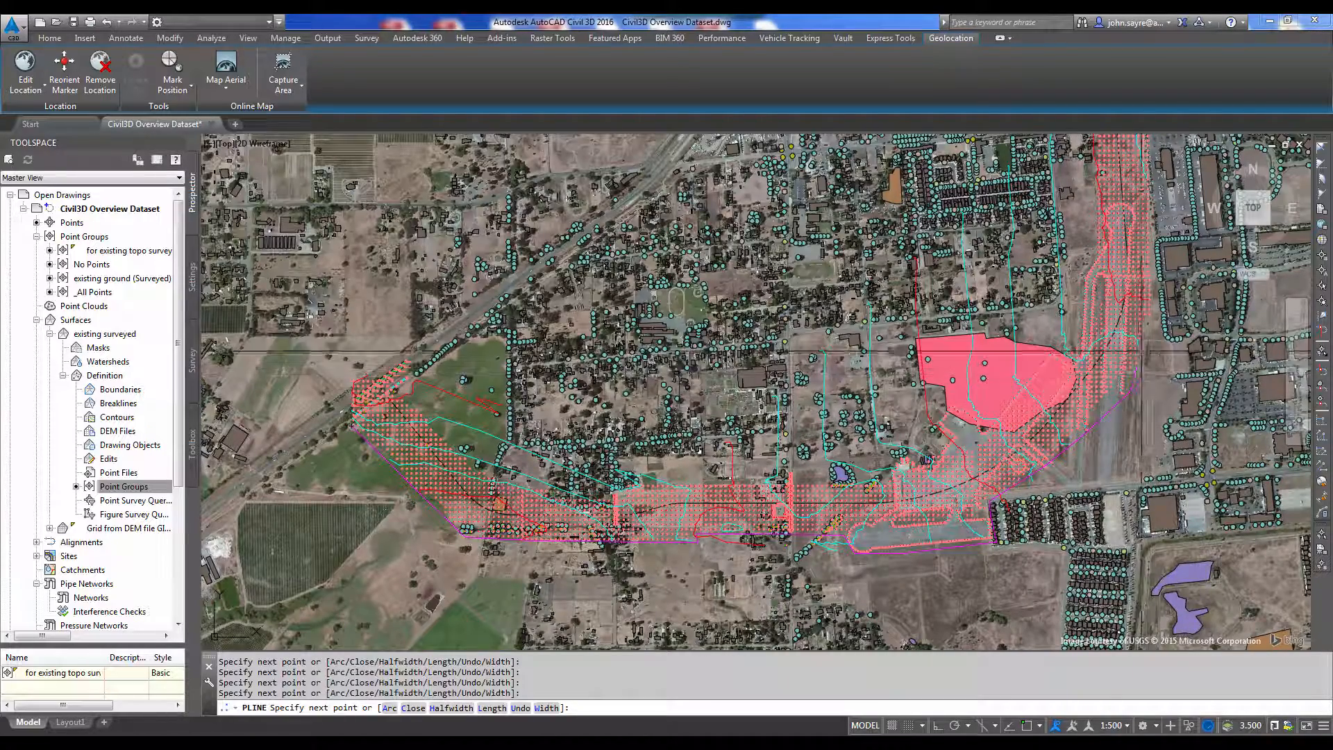
pyautogui.click(1149, 311)
pyautogui.moveTo(1097, 281); pyautogui.dragTo(928, 475, button='middle')
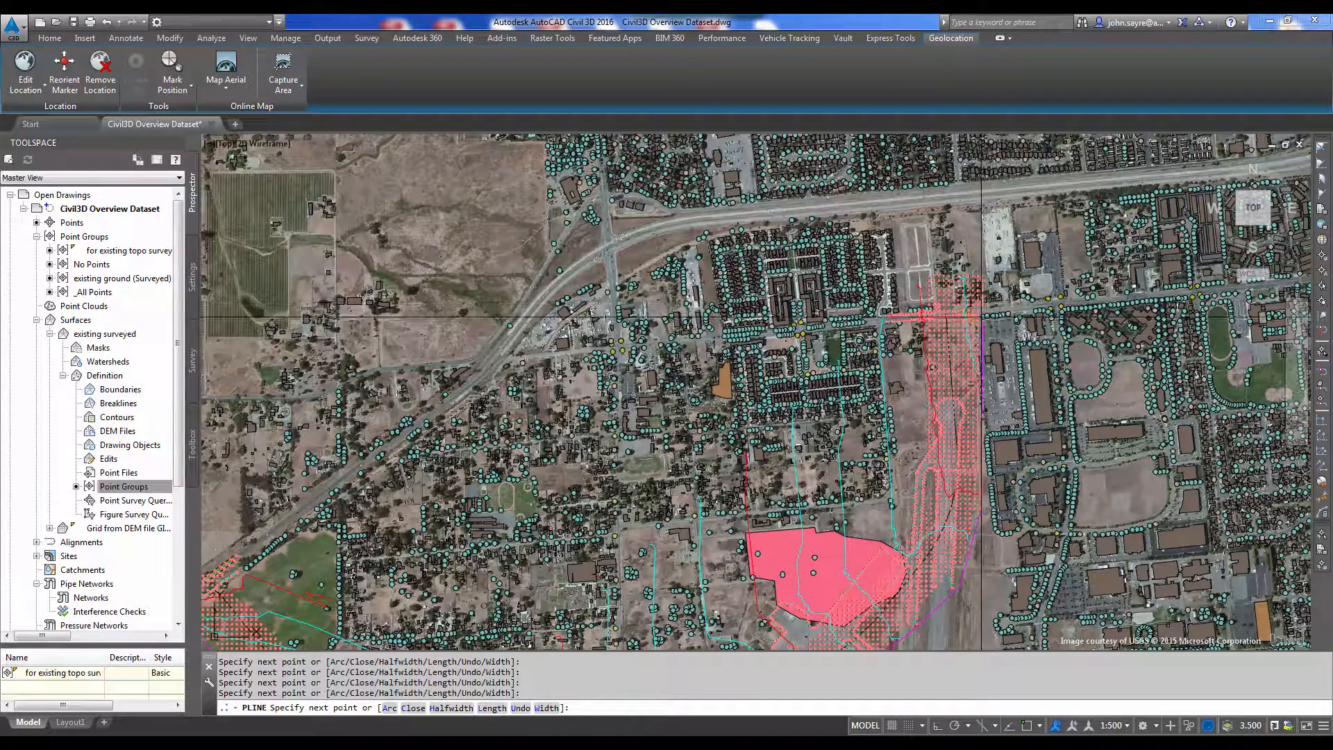
pyautogui.click(984, 273)
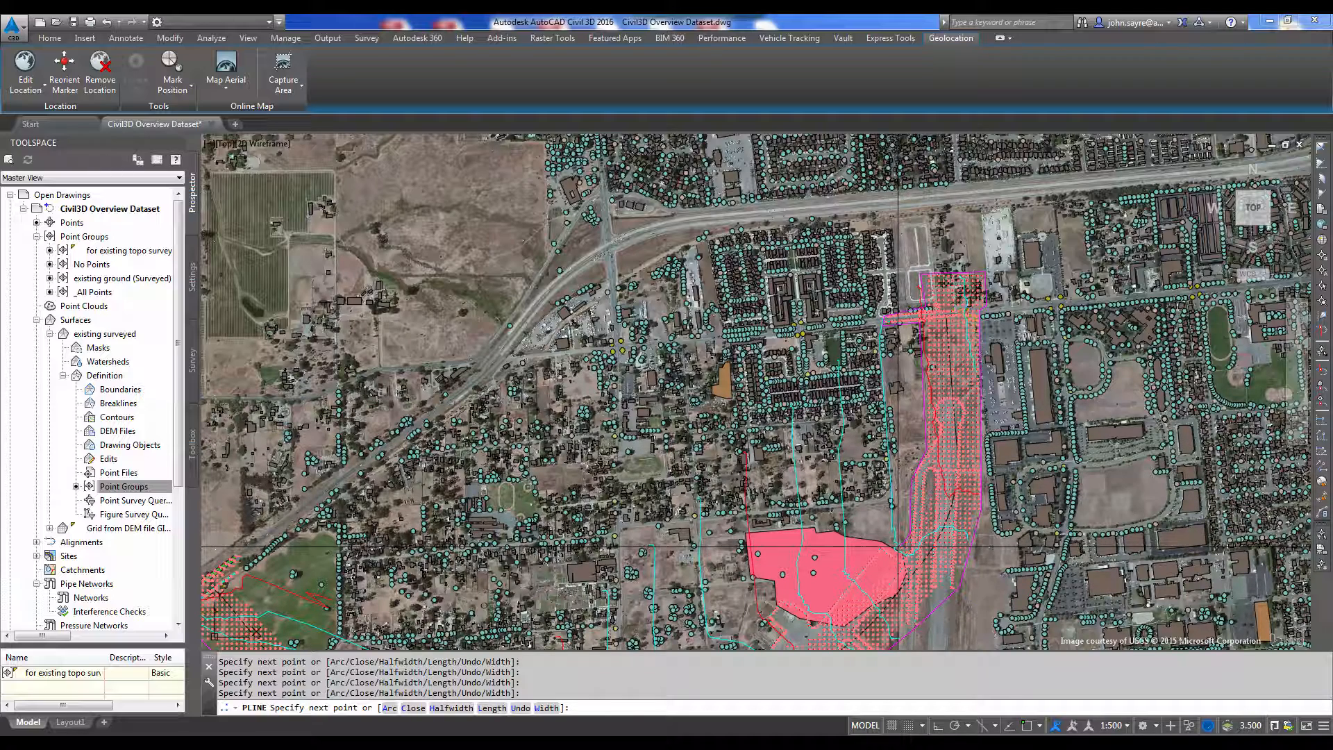
pyautogui.moveTo(882, 544); pyautogui.dragTo(940, 350, button='middle')
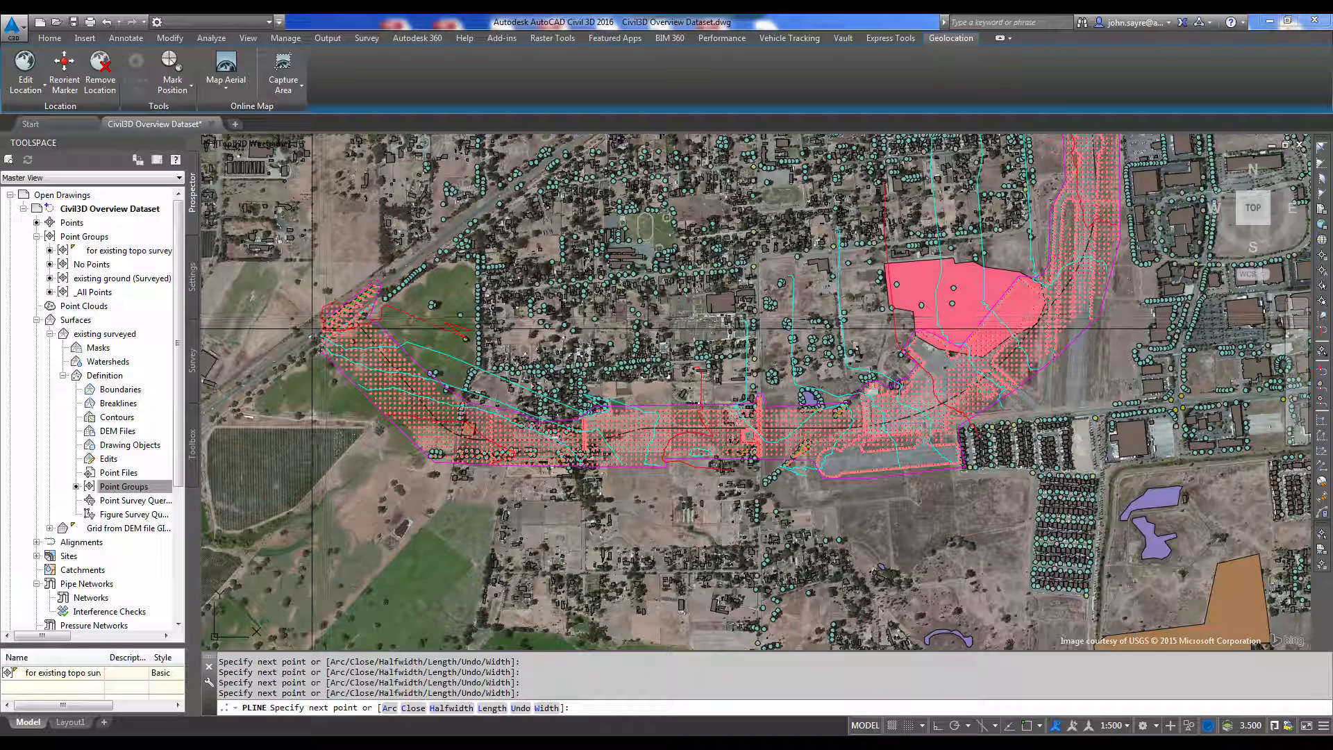
pyautogui.write('c')
pyautogui.press('Return')
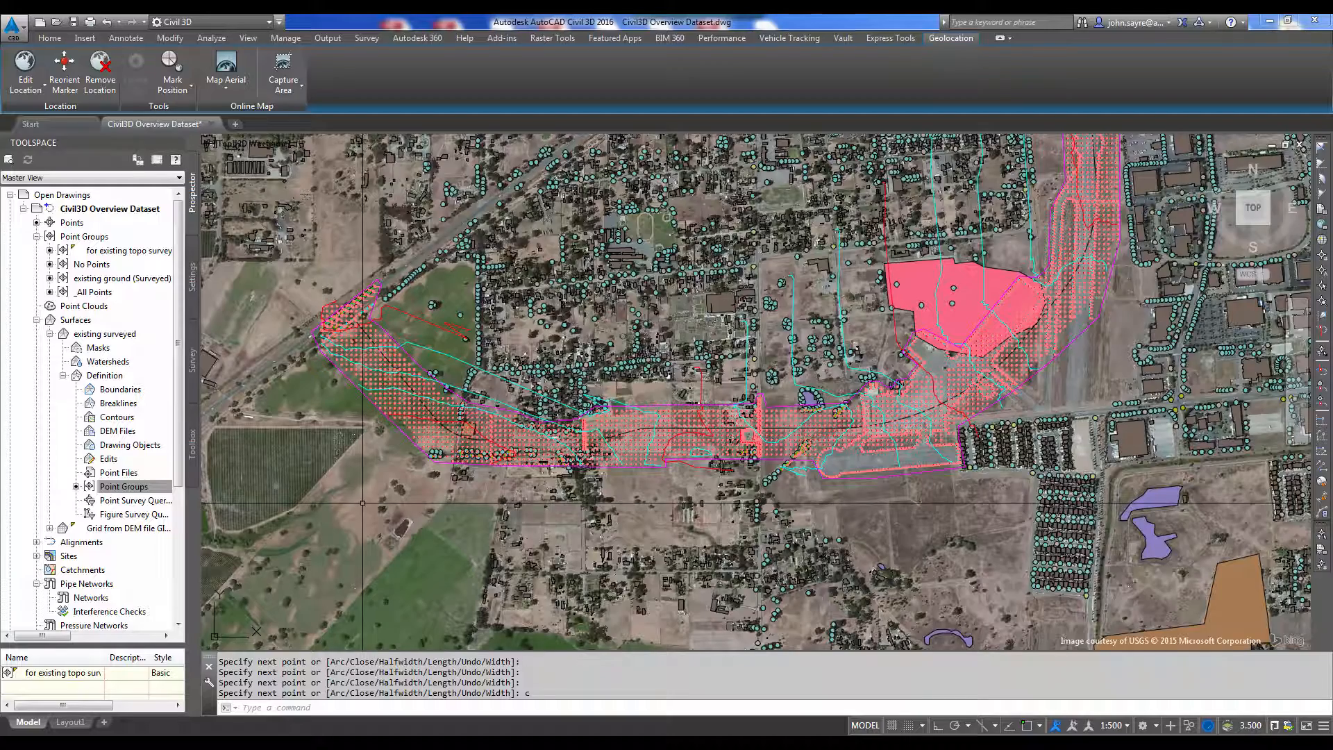
# Add the closed polyline to the existing surveyed surface as an Outer boundary with non-destructive breakline enabled
pyautogui.moveTo(819, 400); pyautogui.dragTo(713, 475, button='middle')
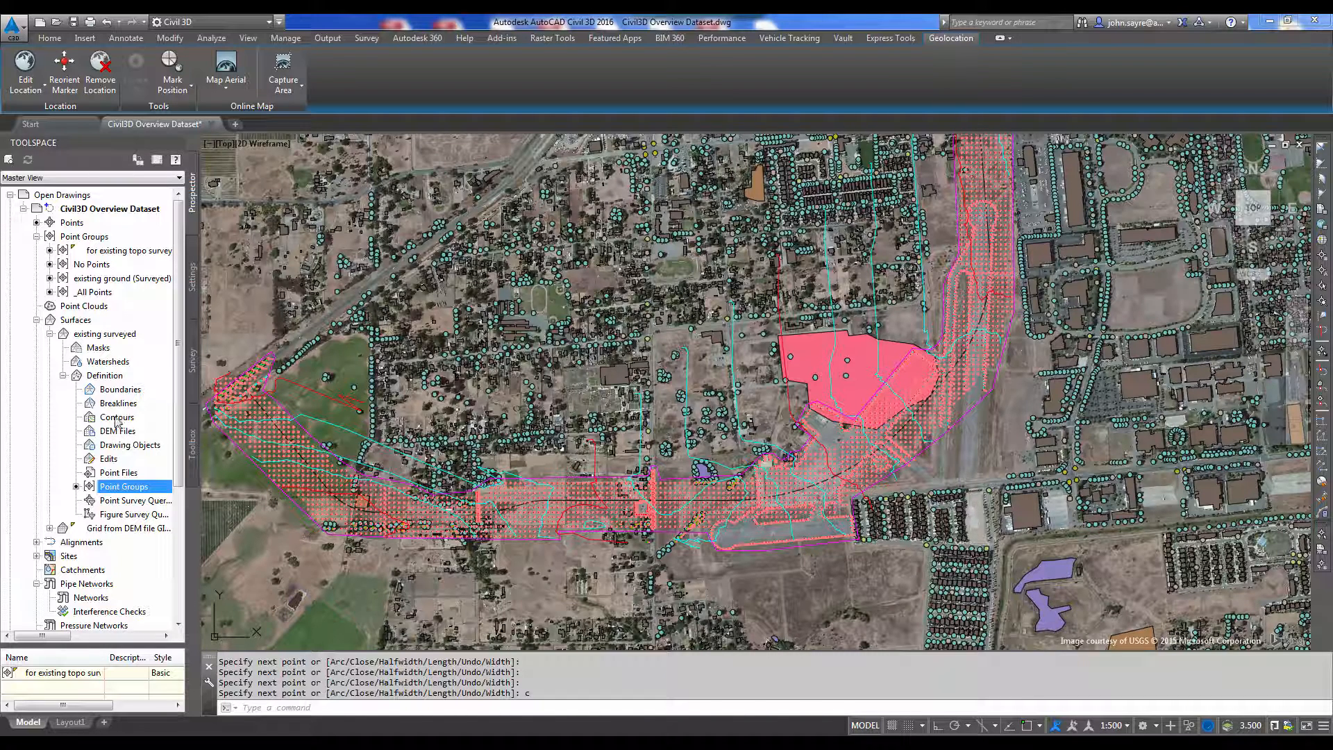
pyautogui.click(126, 390)
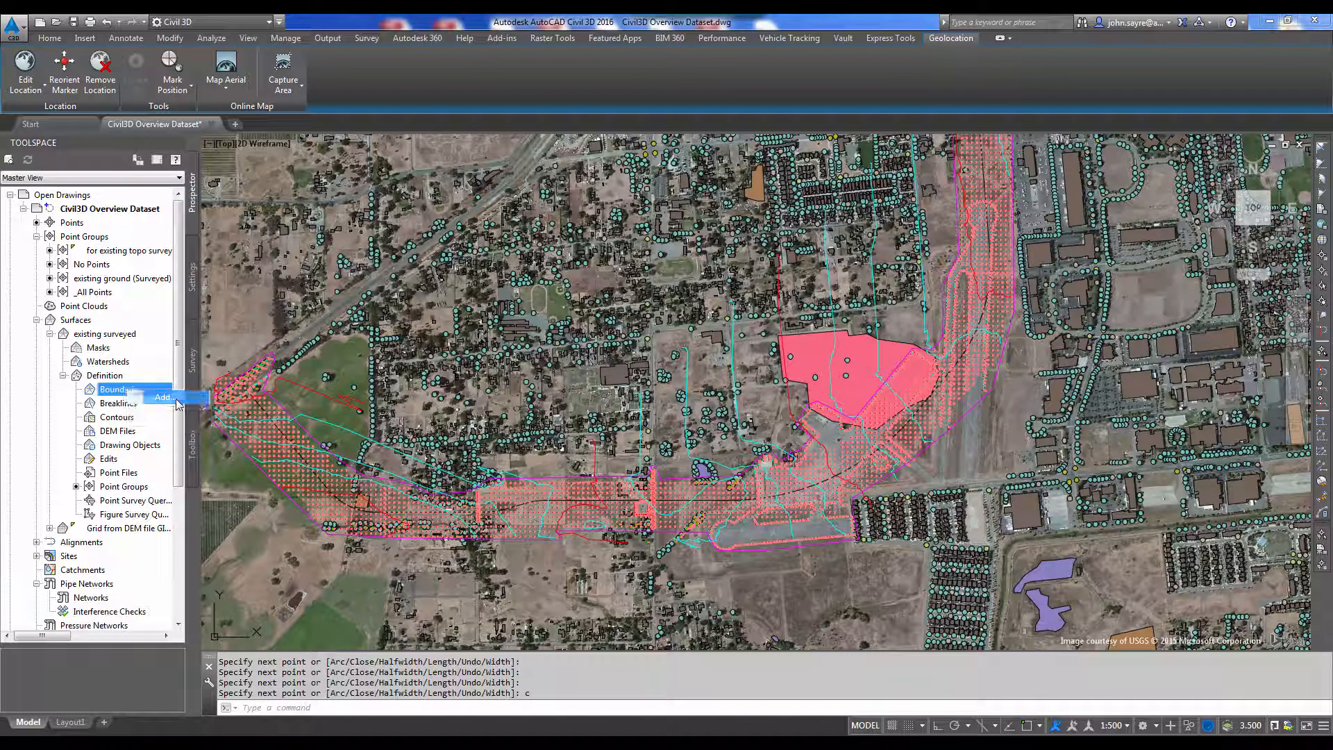
pyautogui.click(176, 399)
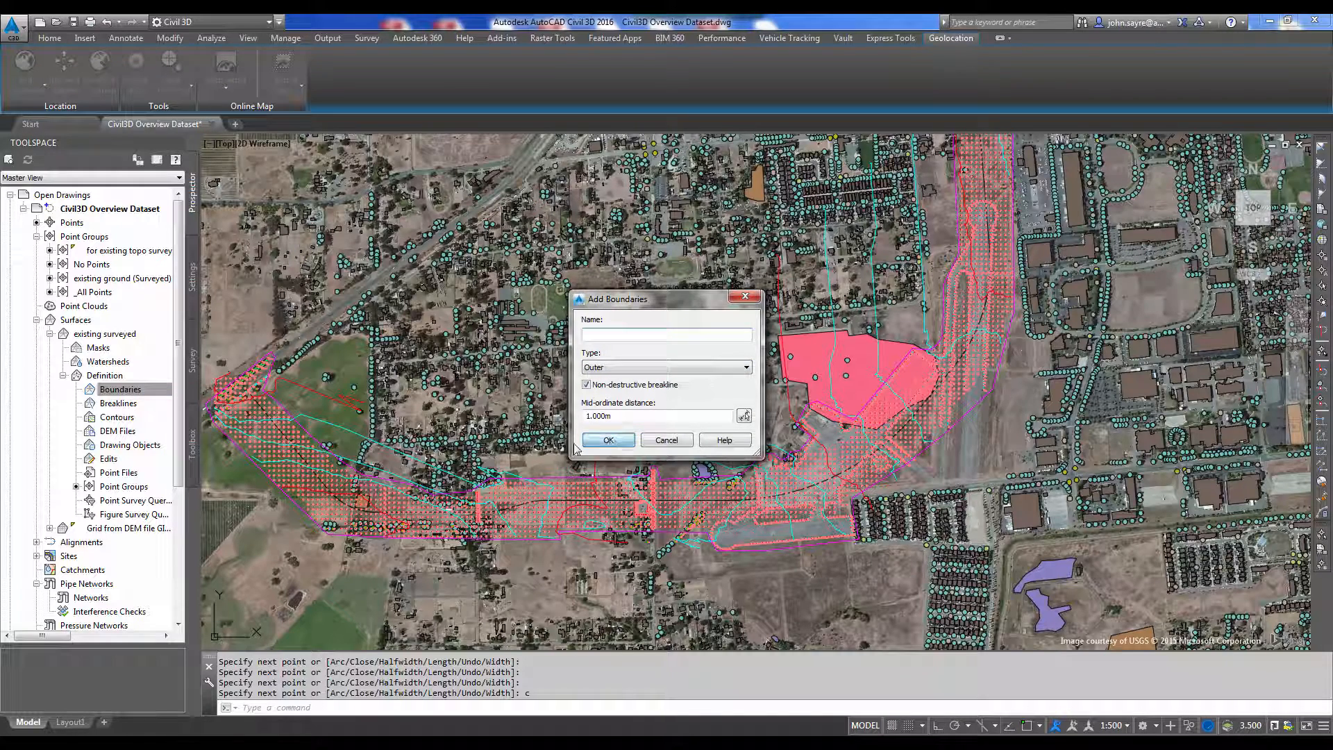
pyautogui.click(607, 440)
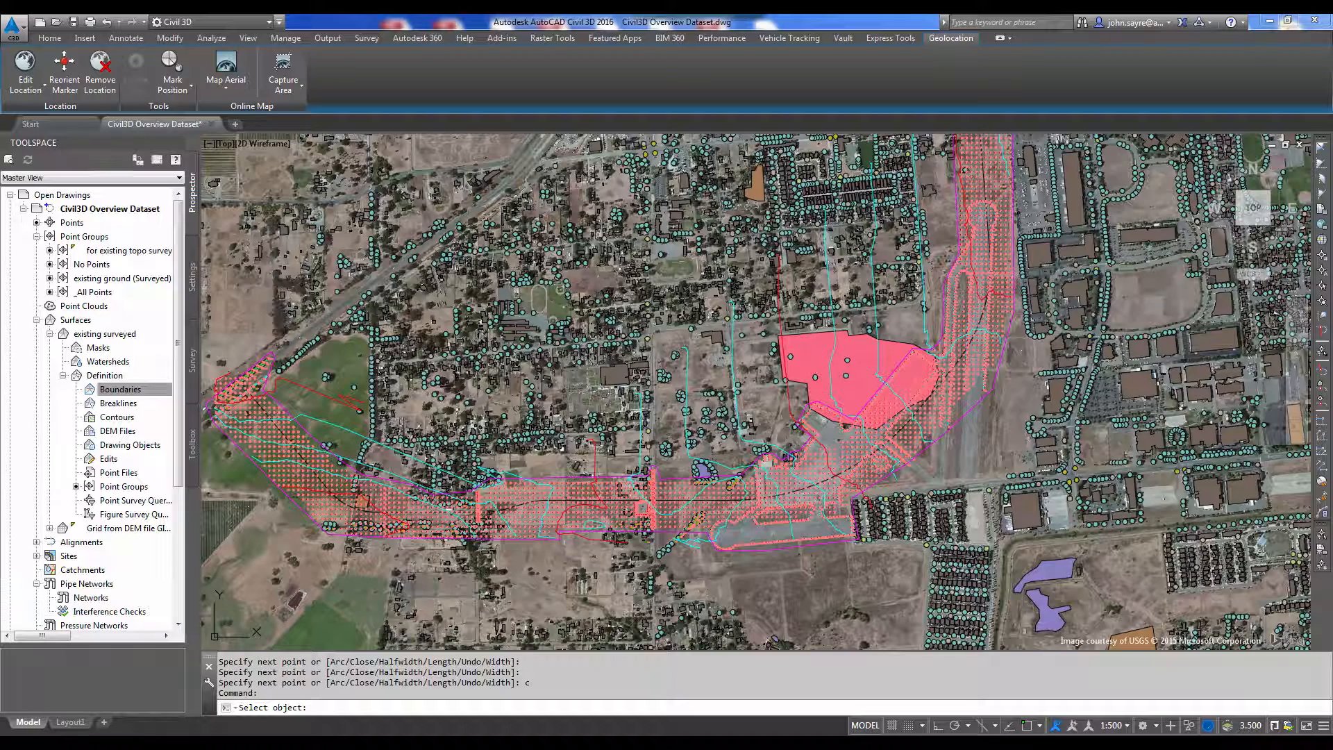
pyautogui.click(615, 477)
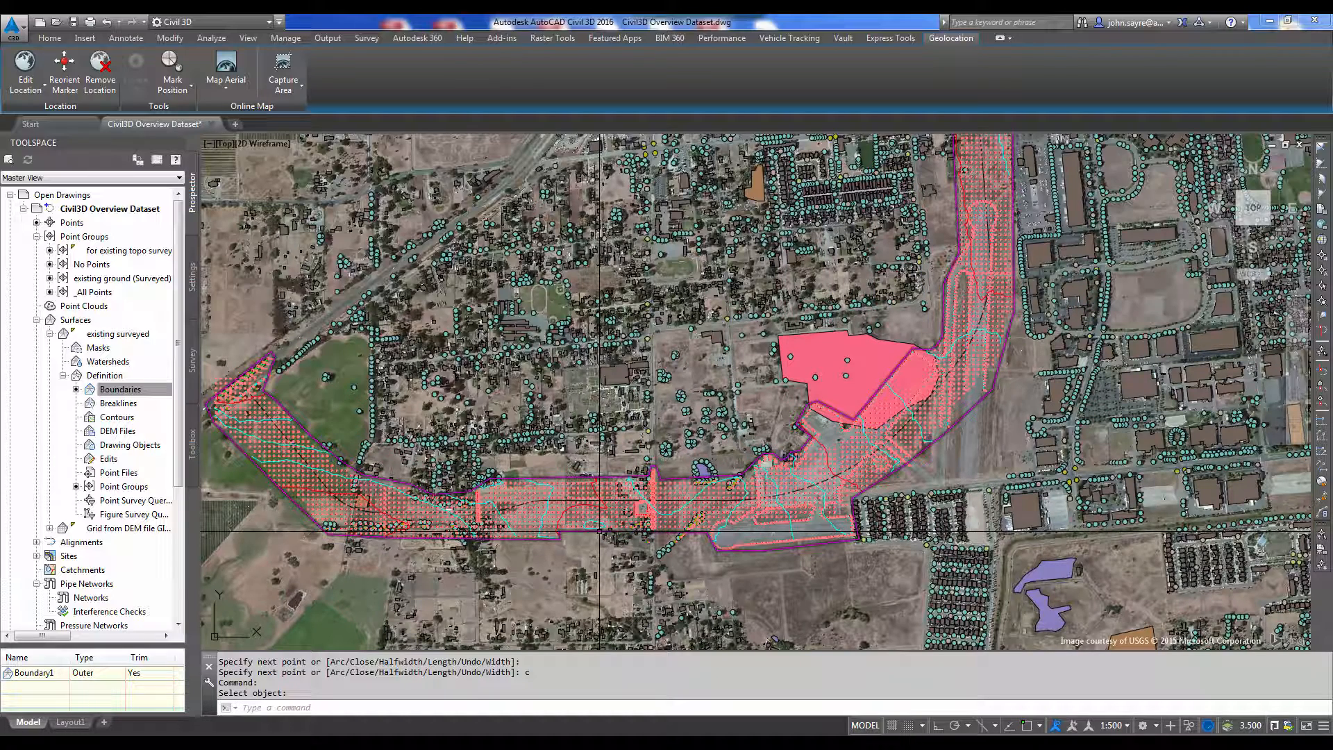
# Inspect the bounded existing surveyed surface in the Object Viewer, orbiting it in 3D, and close the viewer
pyautogui.click(624, 482)
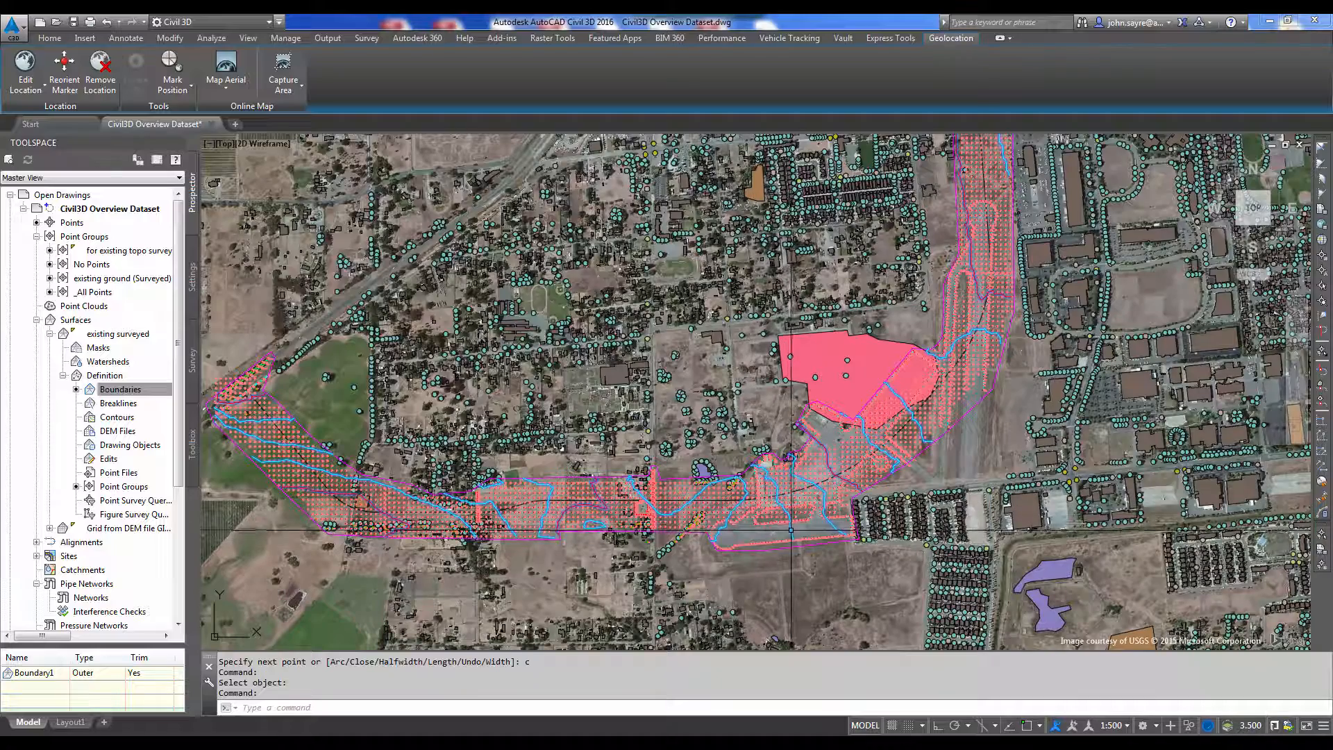
pyautogui.rightClick(624, 482)
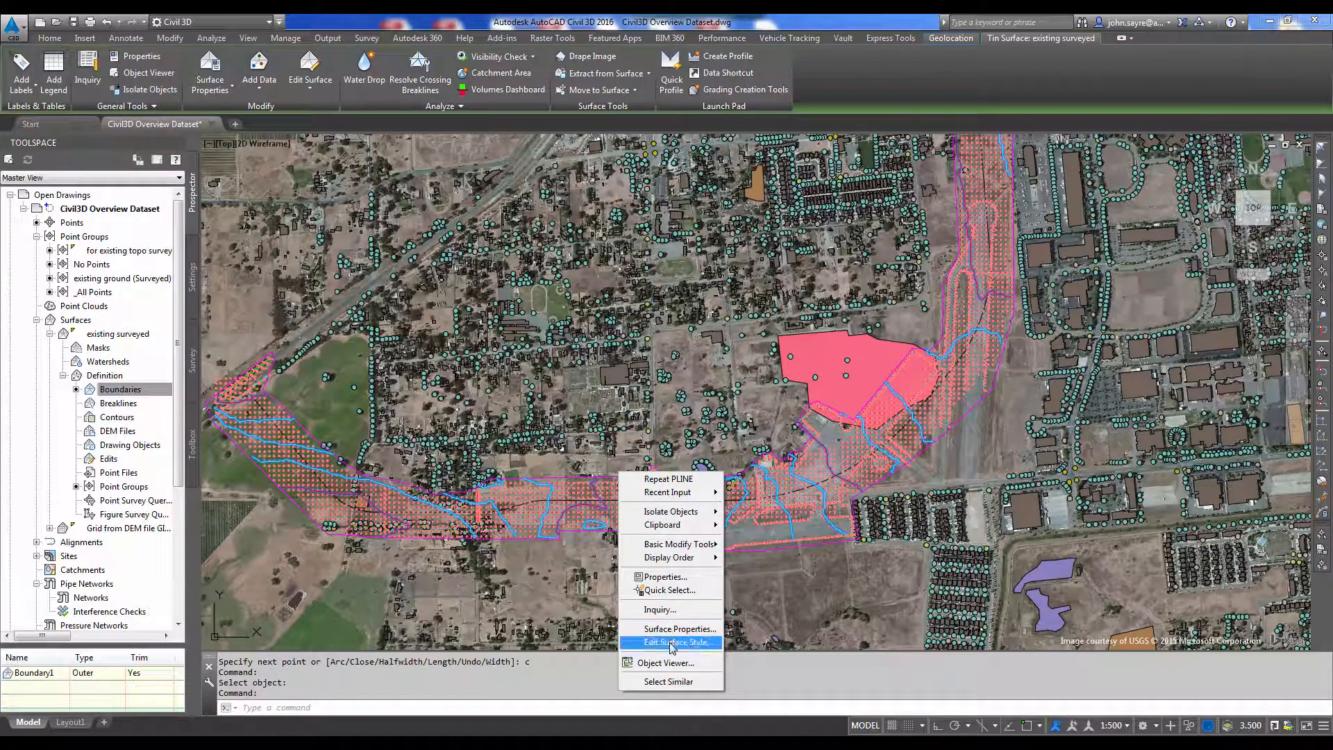
pyautogui.click(668, 663)
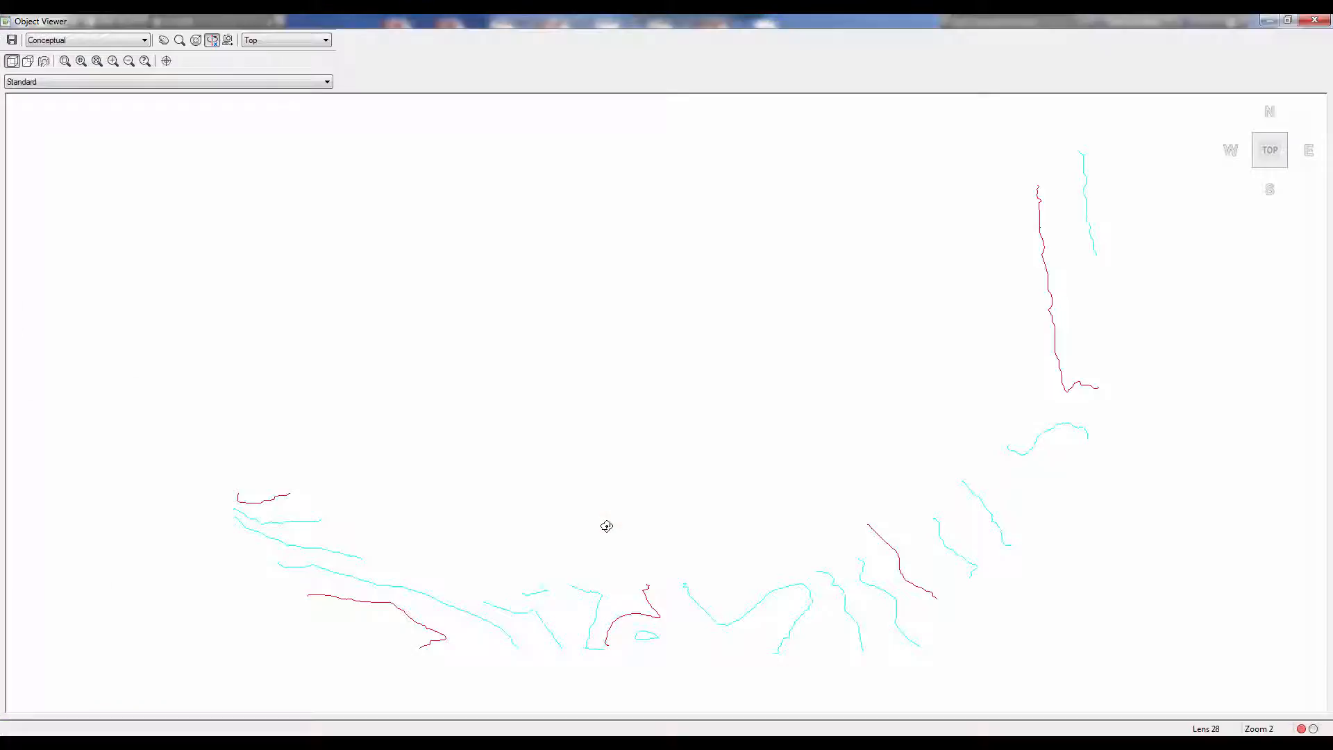
pyautogui.moveTo(681, 306)
pyautogui.mouseDown()
pyautogui.moveTo(726, 446)
pyautogui.moveTo(769, 425)
pyautogui.mouseUp()
pyautogui.moveTo(680, 473)
pyautogui.mouseDown()
pyautogui.moveTo(452, 455)
pyautogui.moveTo(419, 416)
pyautogui.moveTo(668, 444)
pyautogui.moveTo(671, 418)
pyautogui.mouseUp()
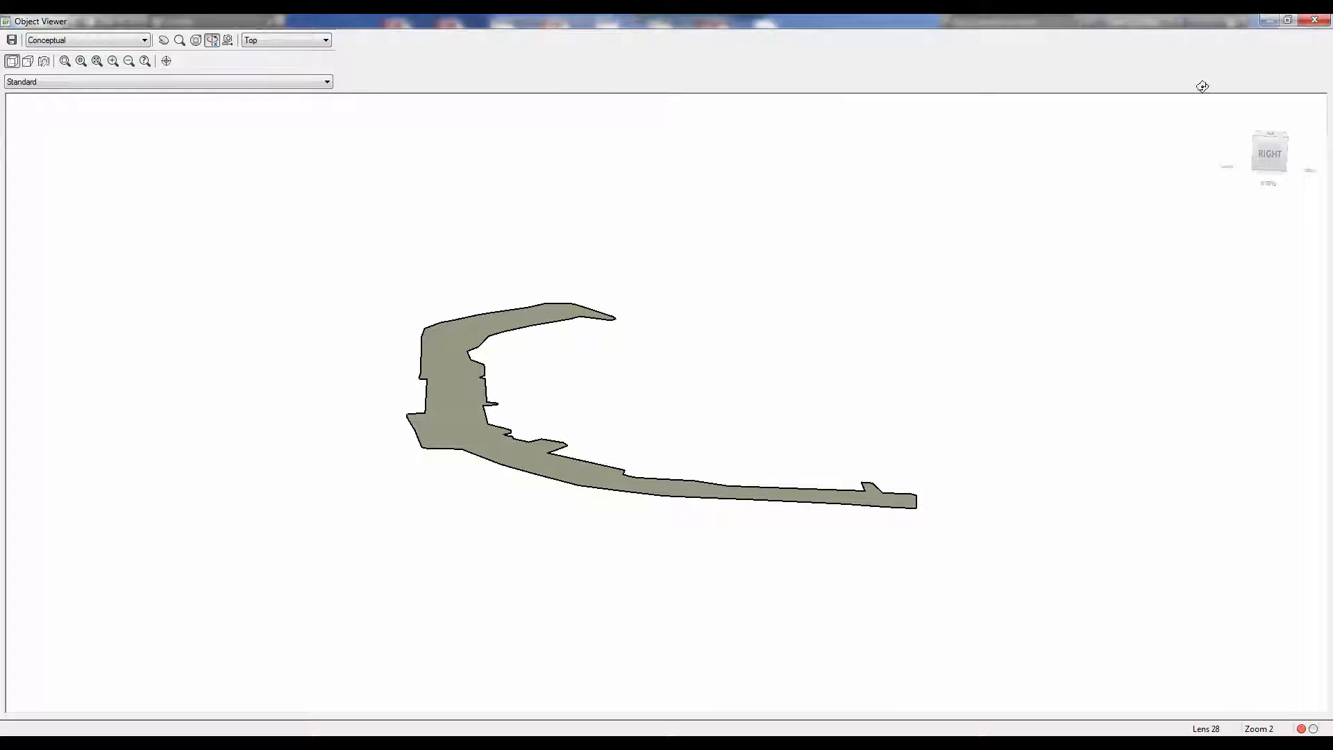
pyautogui.click(1313, 21)
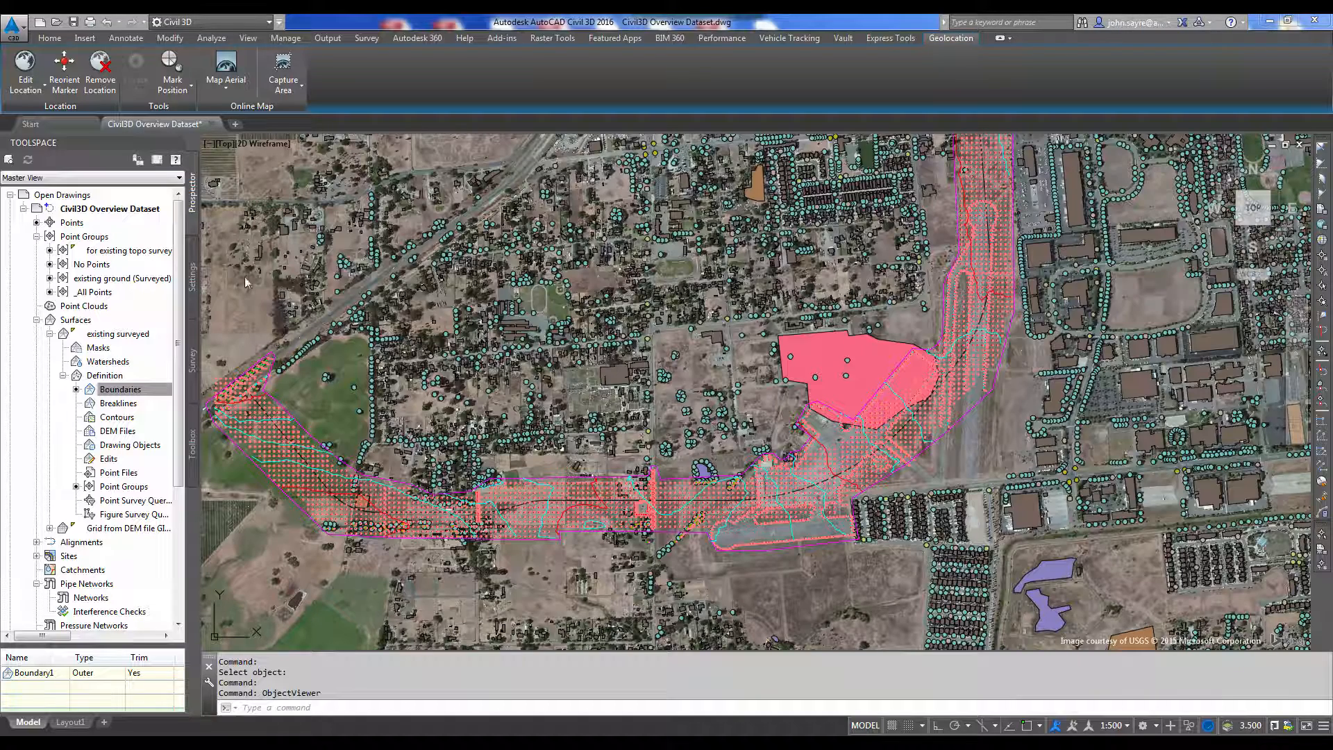
# Move the No Points group to the top of the point group display order to hide the survey points
pyautogui.click(84, 237)
pyautogui.rightClick(84, 237)
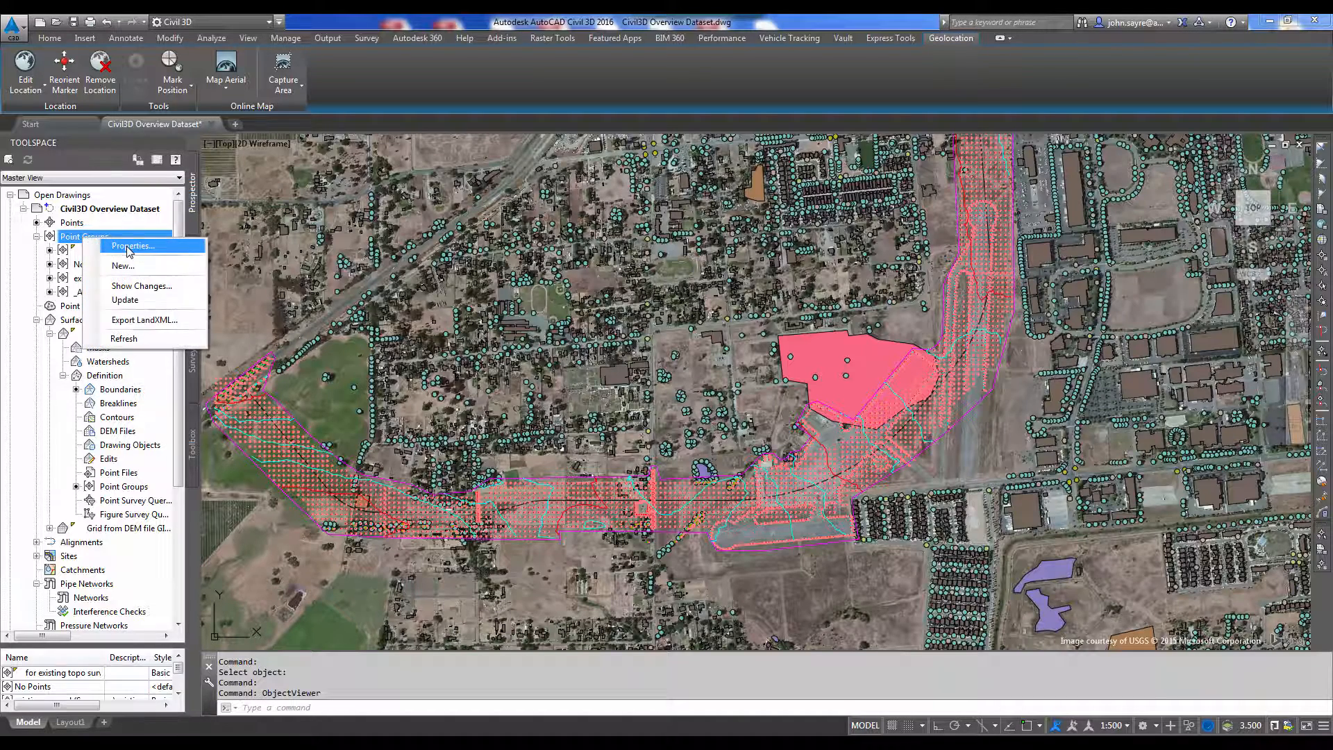
pyautogui.press('Escape')
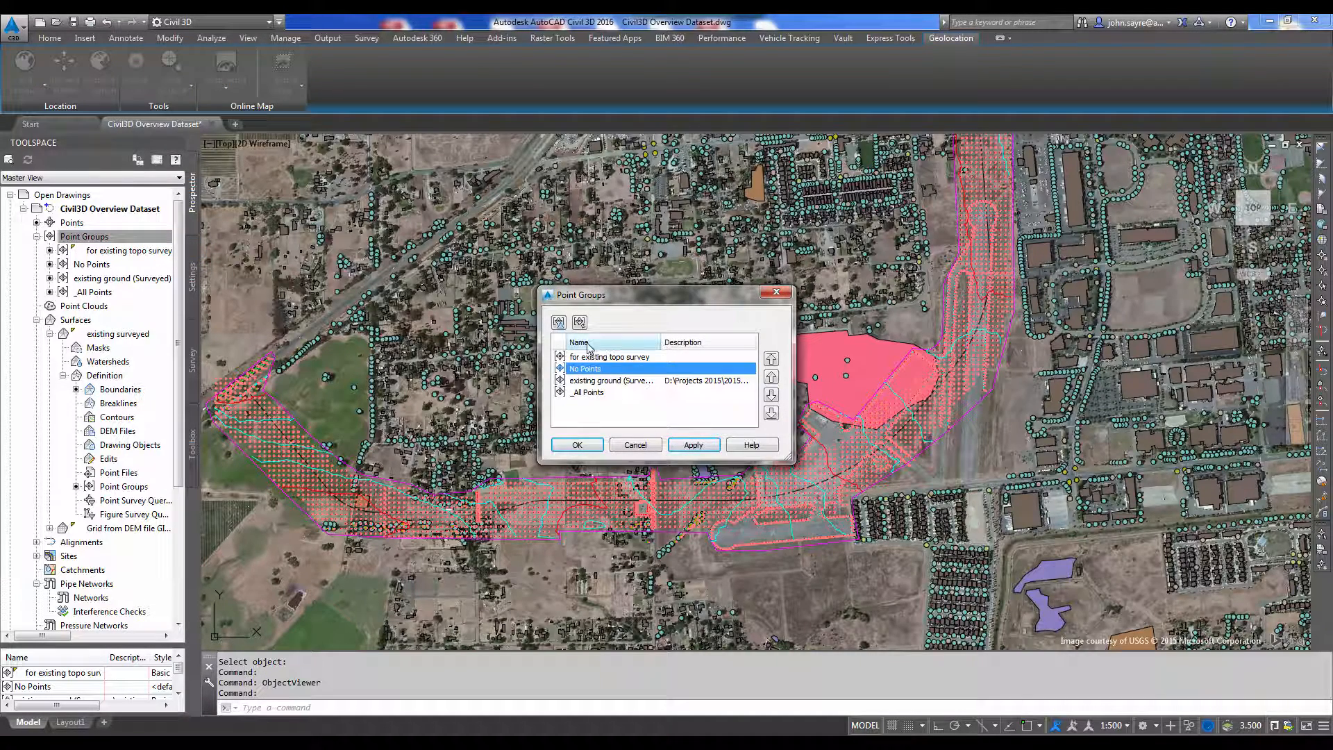
pyautogui.click(577, 445)
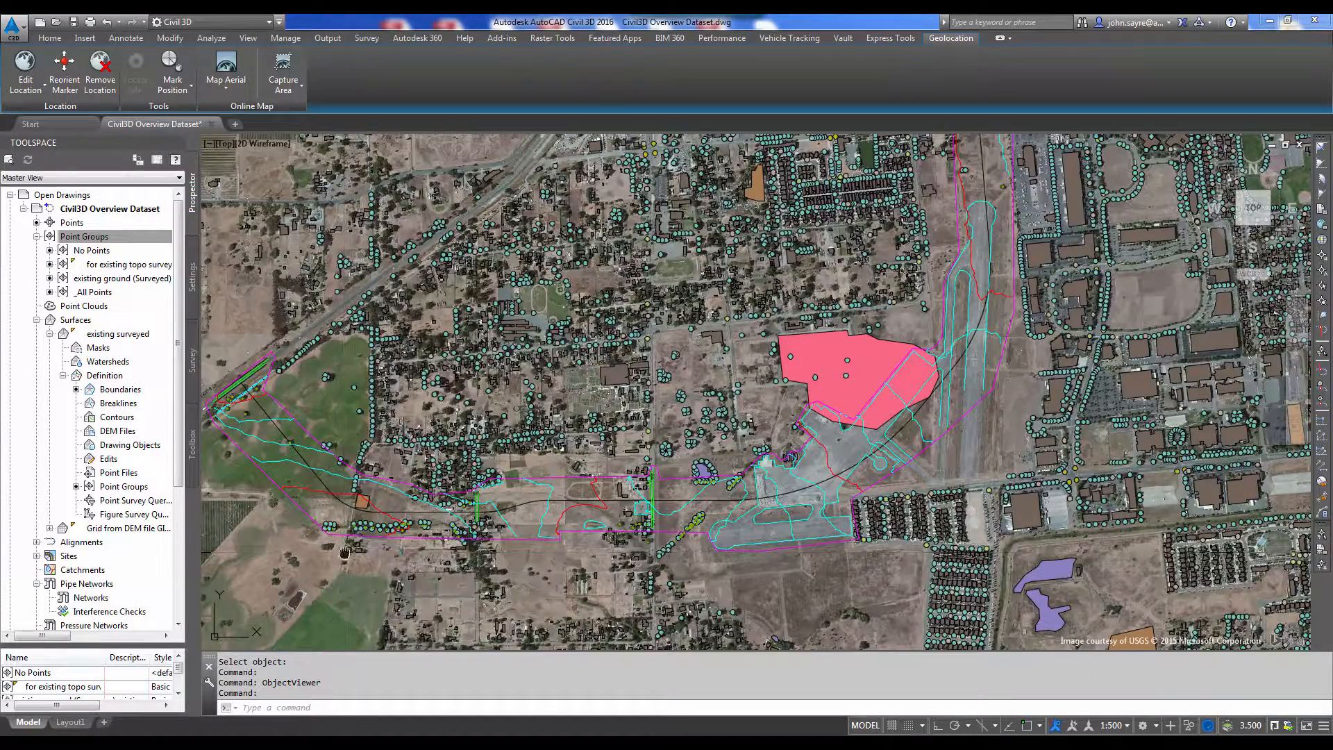
# Open the Add Labels tool for surface labels and set the label type to Contour - Single
pyautogui.moveTo(337, 553); pyautogui.dragTo(471, 549, button='middle')
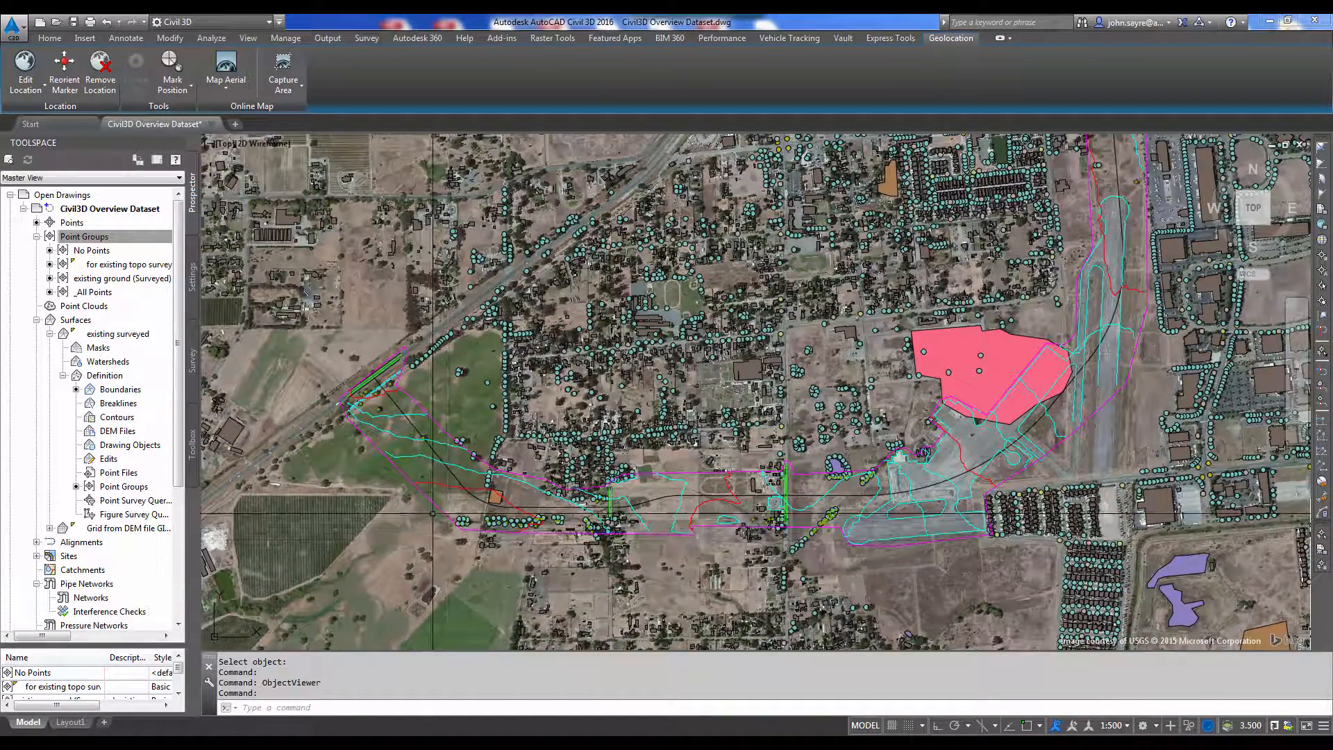
pyautogui.scroll(4, 486, 521)
pyautogui.scroll(2, 535, 496)
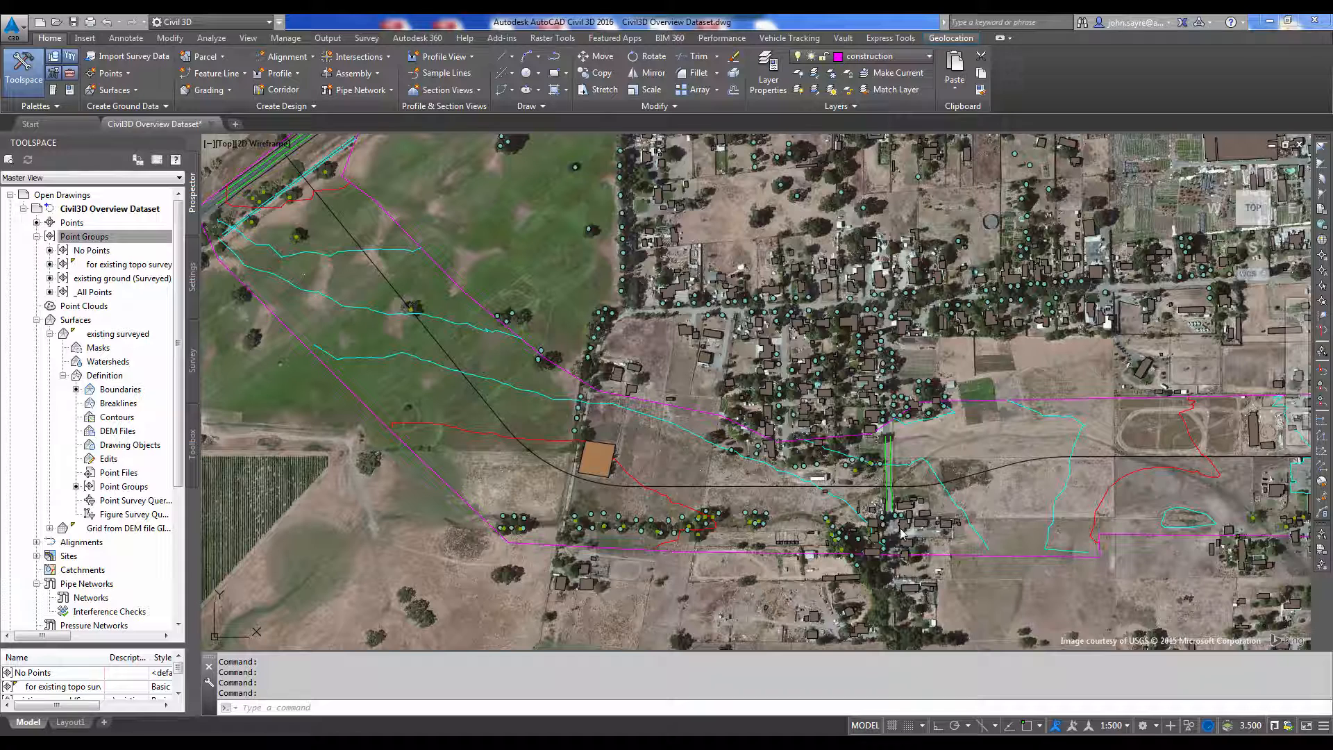
pyautogui.click(127, 39)
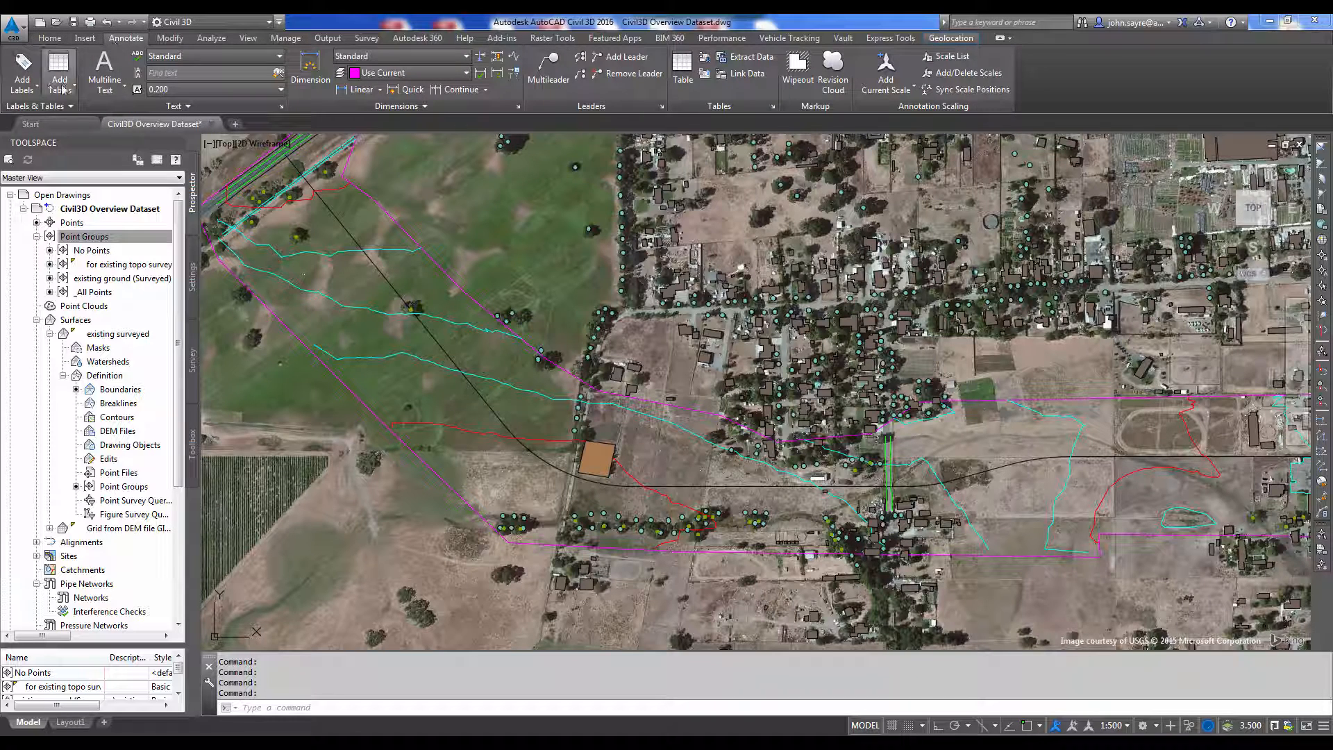
pyautogui.click(36, 89)
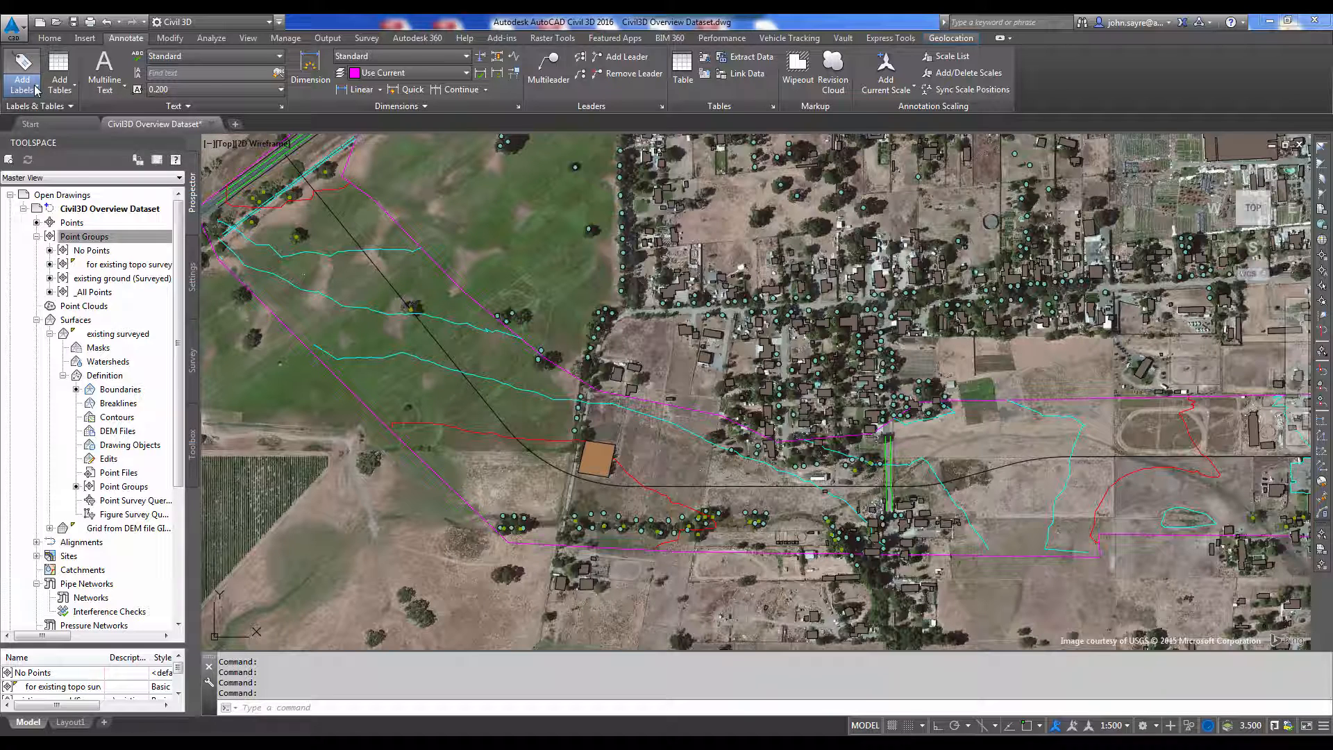
pyautogui.moveTo(72, 113)
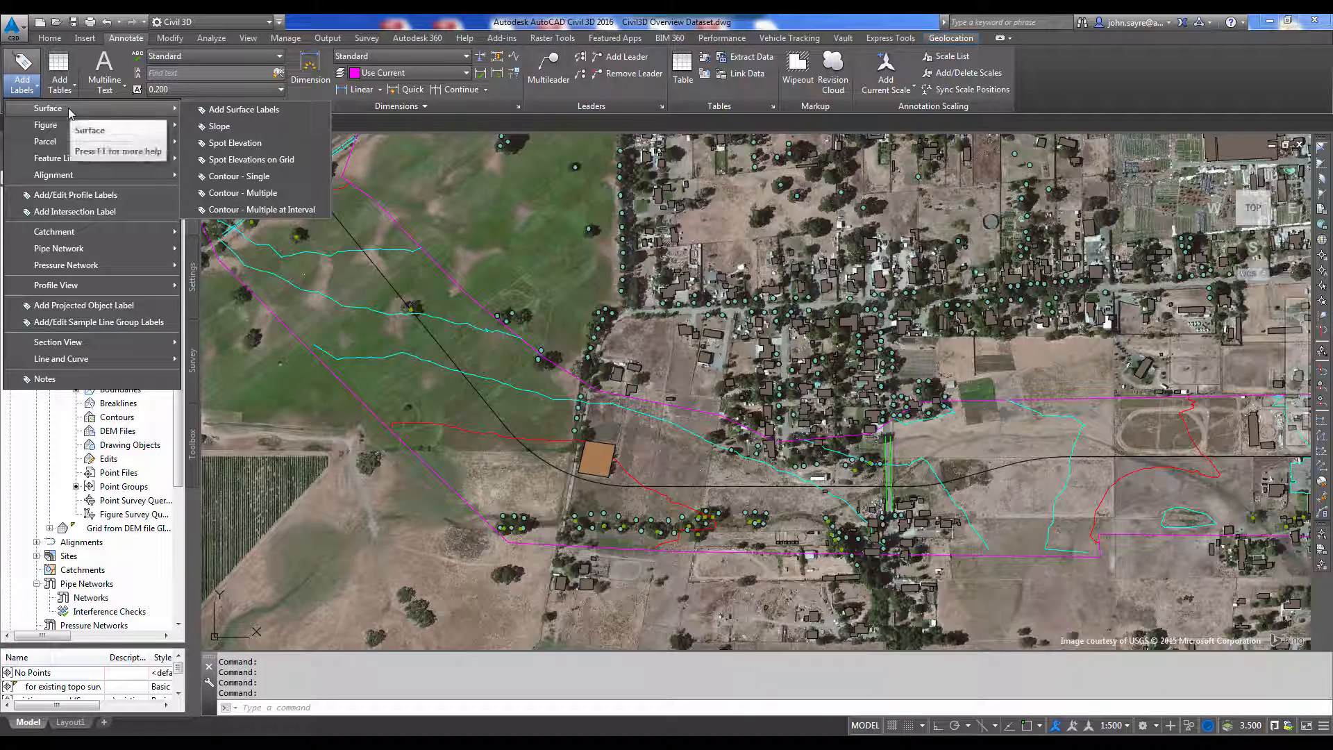
pyautogui.click(252, 111)
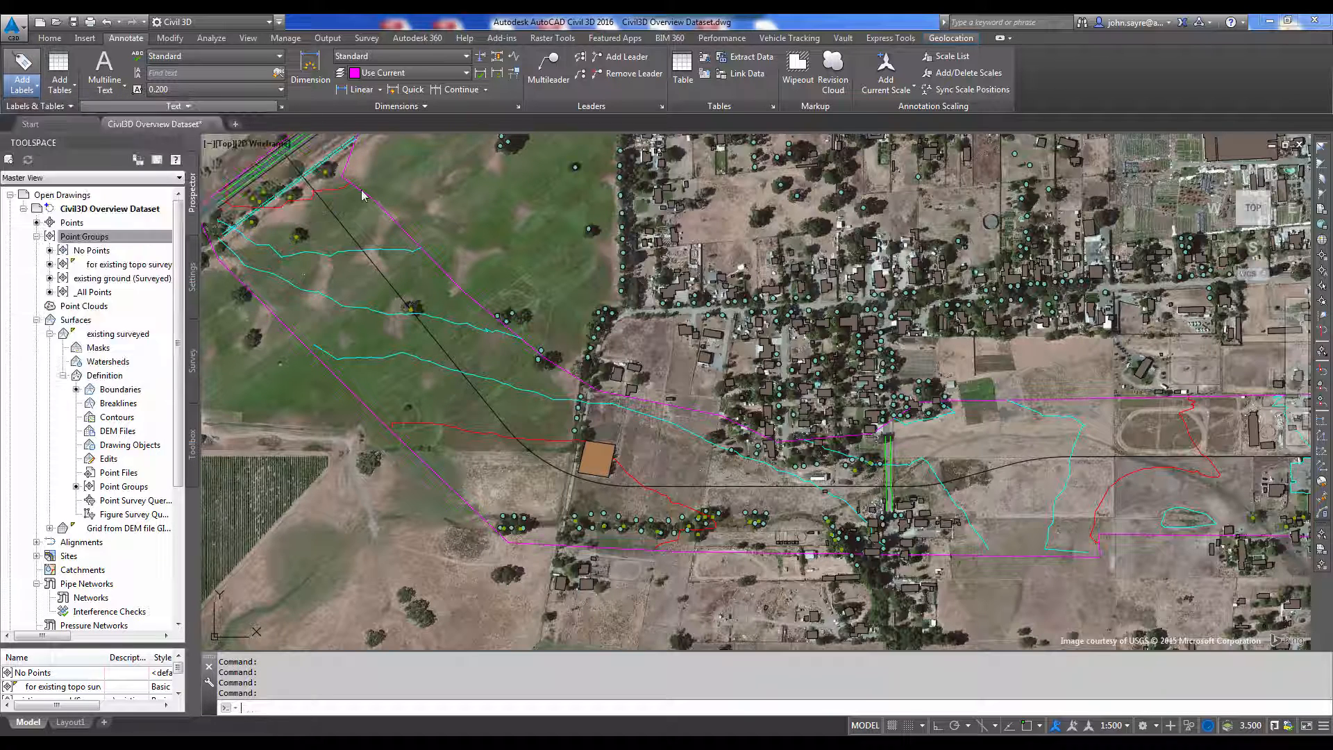
pyautogui.click(125, 86)
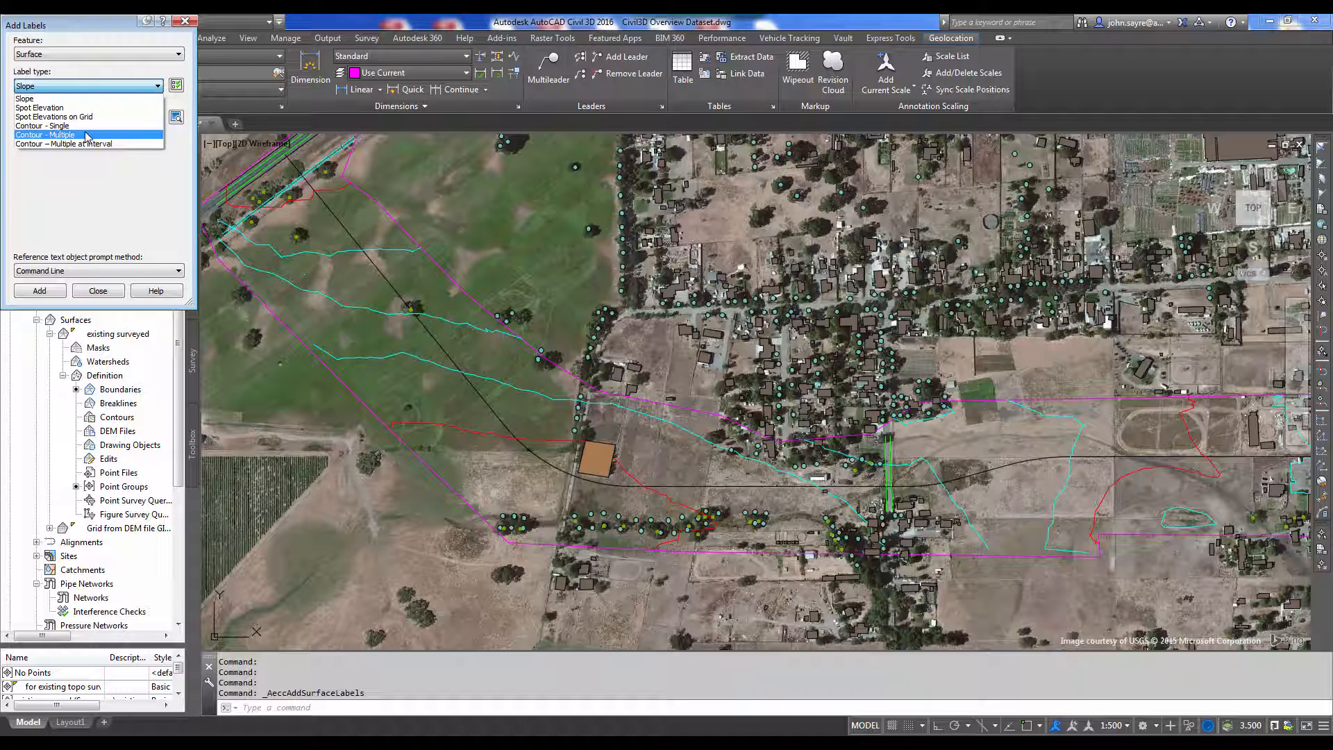
pyautogui.click(88, 126)
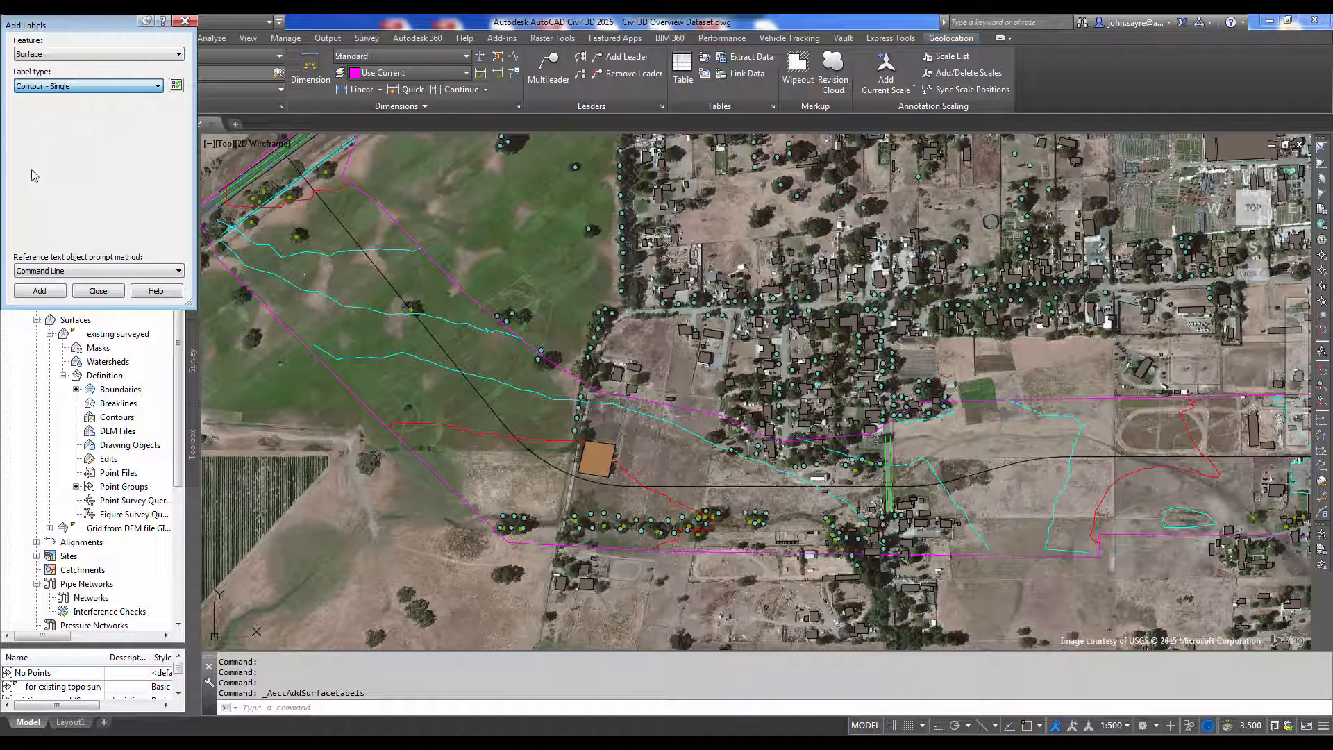
# Add single labels to the red contour and the two cyan contours north of it on the existing surveyed surface, near the western field
pyautogui.click(40, 291)
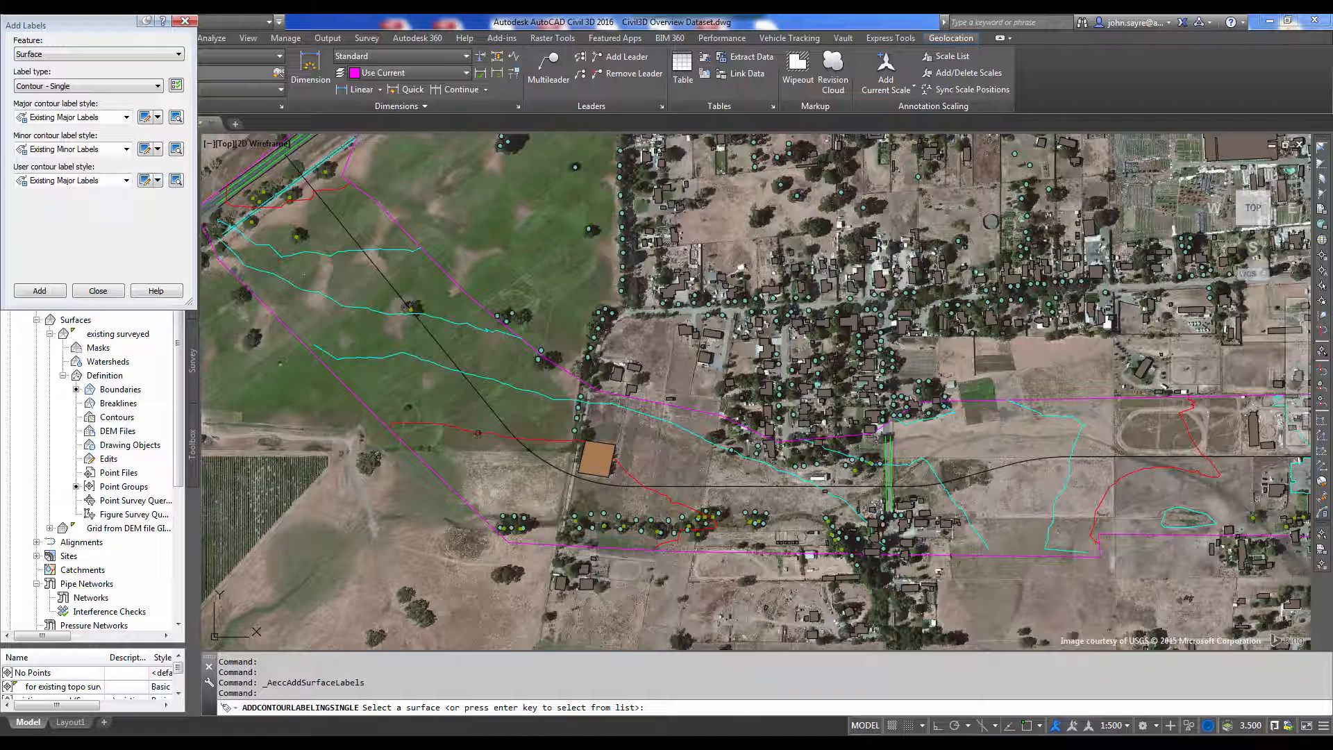
pyautogui.click(478, 434)
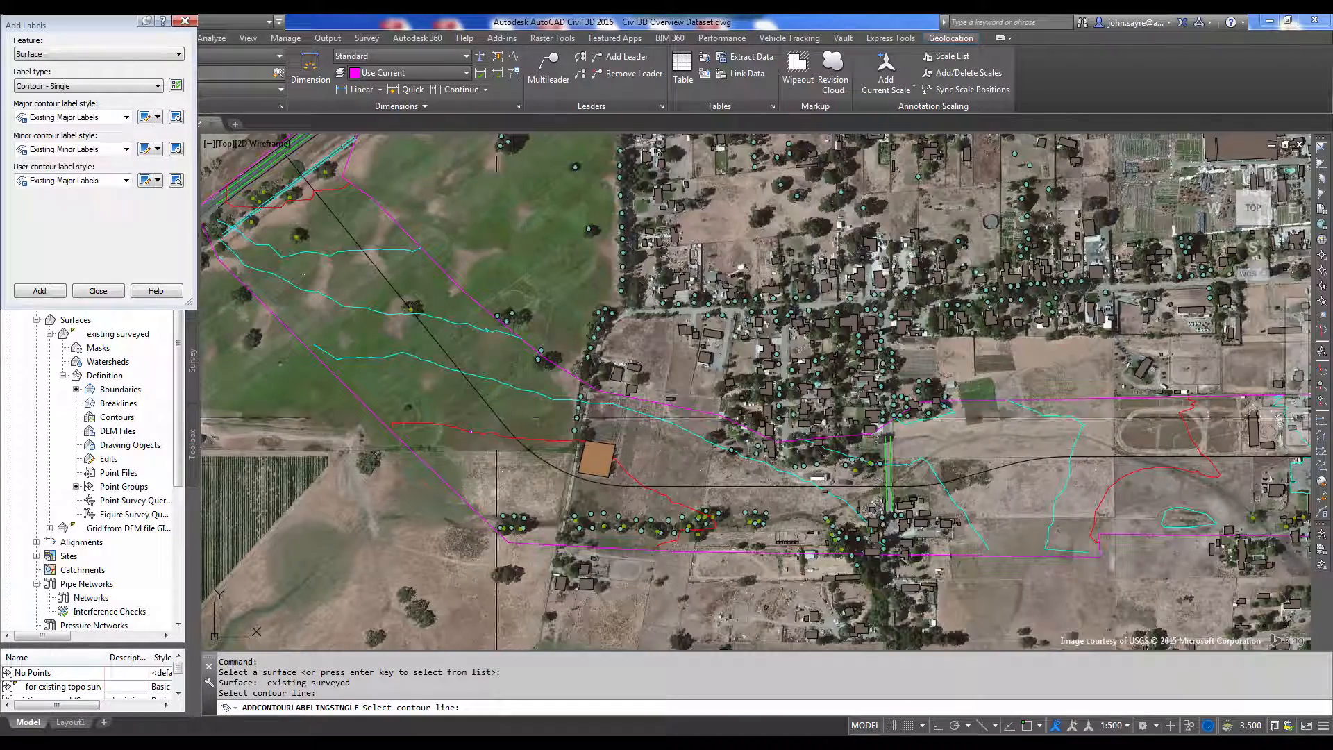
pyautogui.scroll(4, 486, 389)
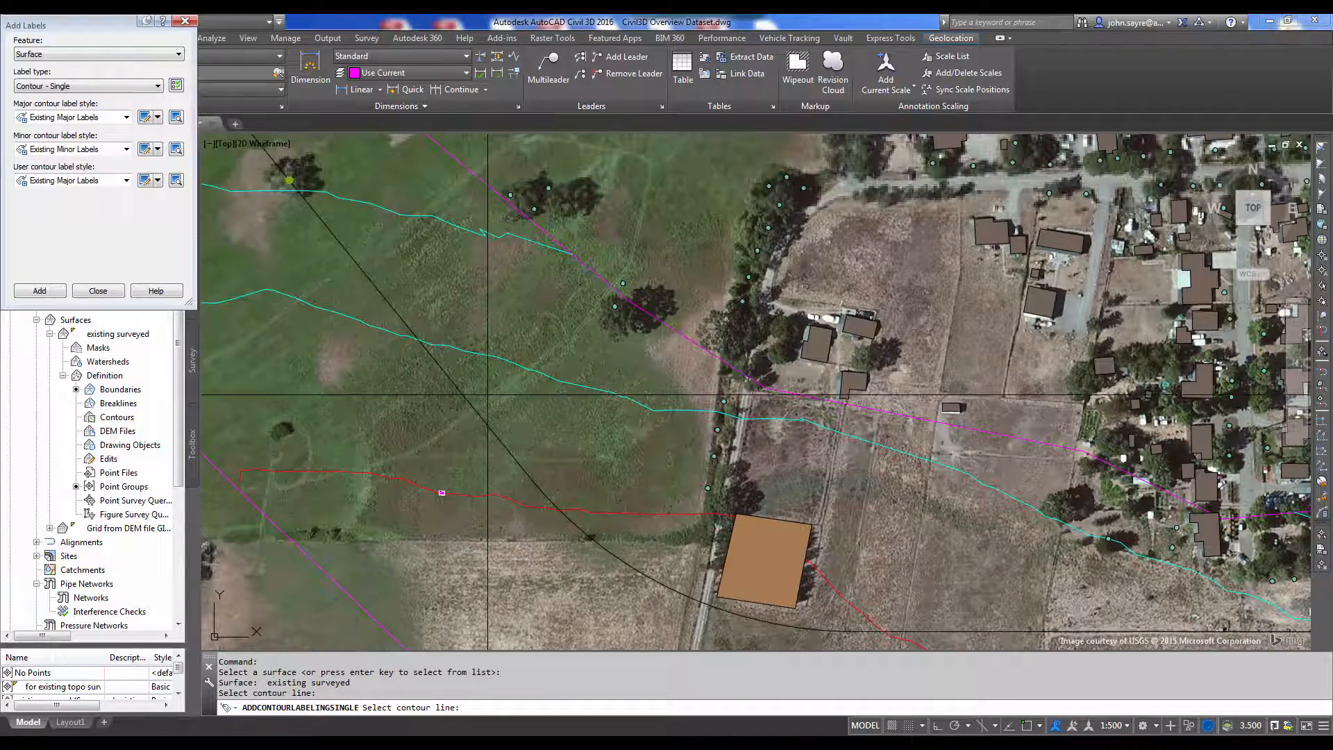
pyautogui.click(487, 358)
pyautogui.scroll(-2, 485, 354)
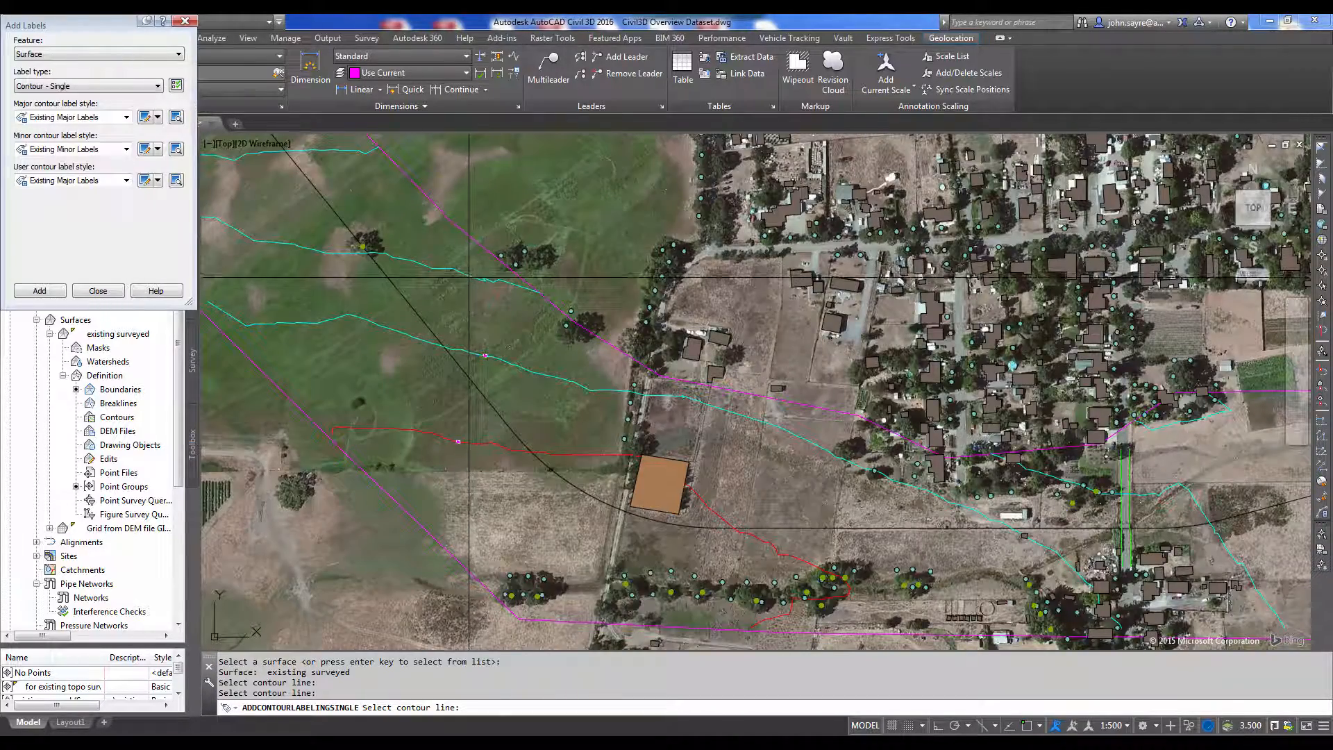
pyautogui.scroll(4, 472, 291)
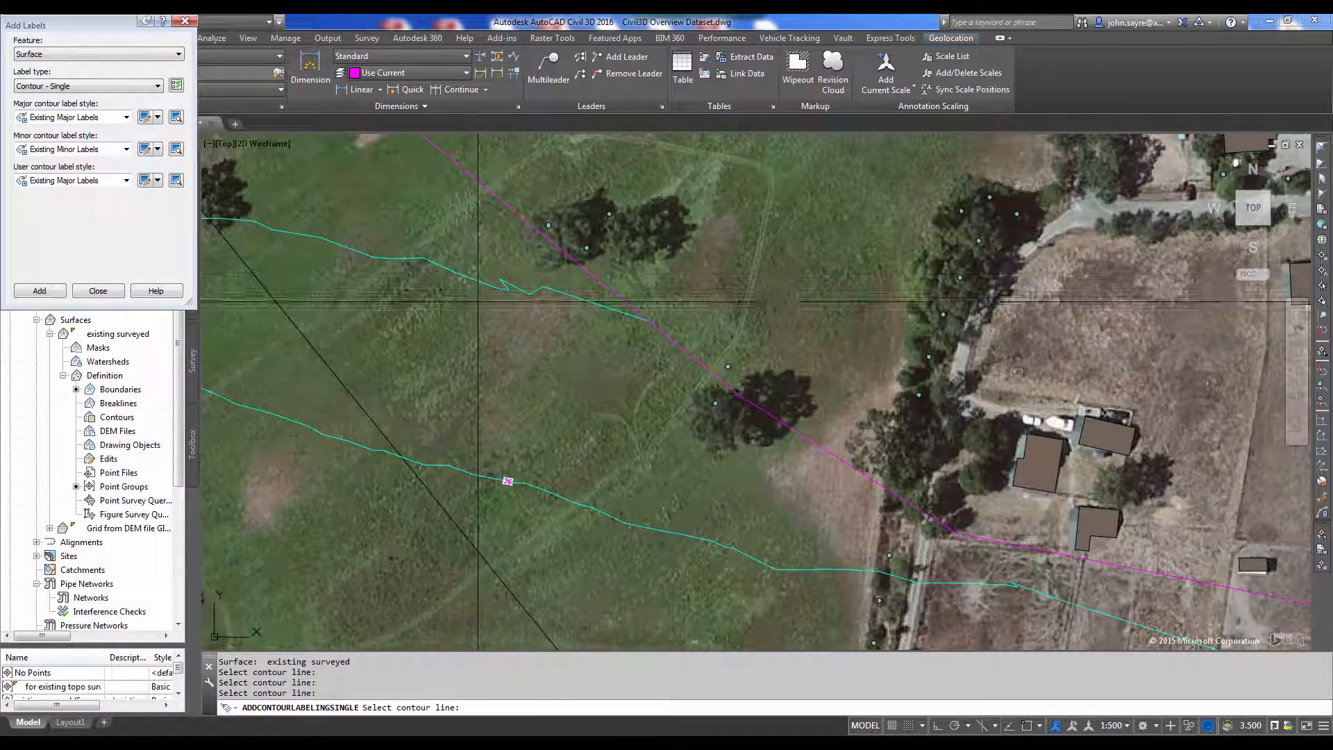
pyautogui.click(474, 281)
pyautogui.scroll(-2, 476, 341)
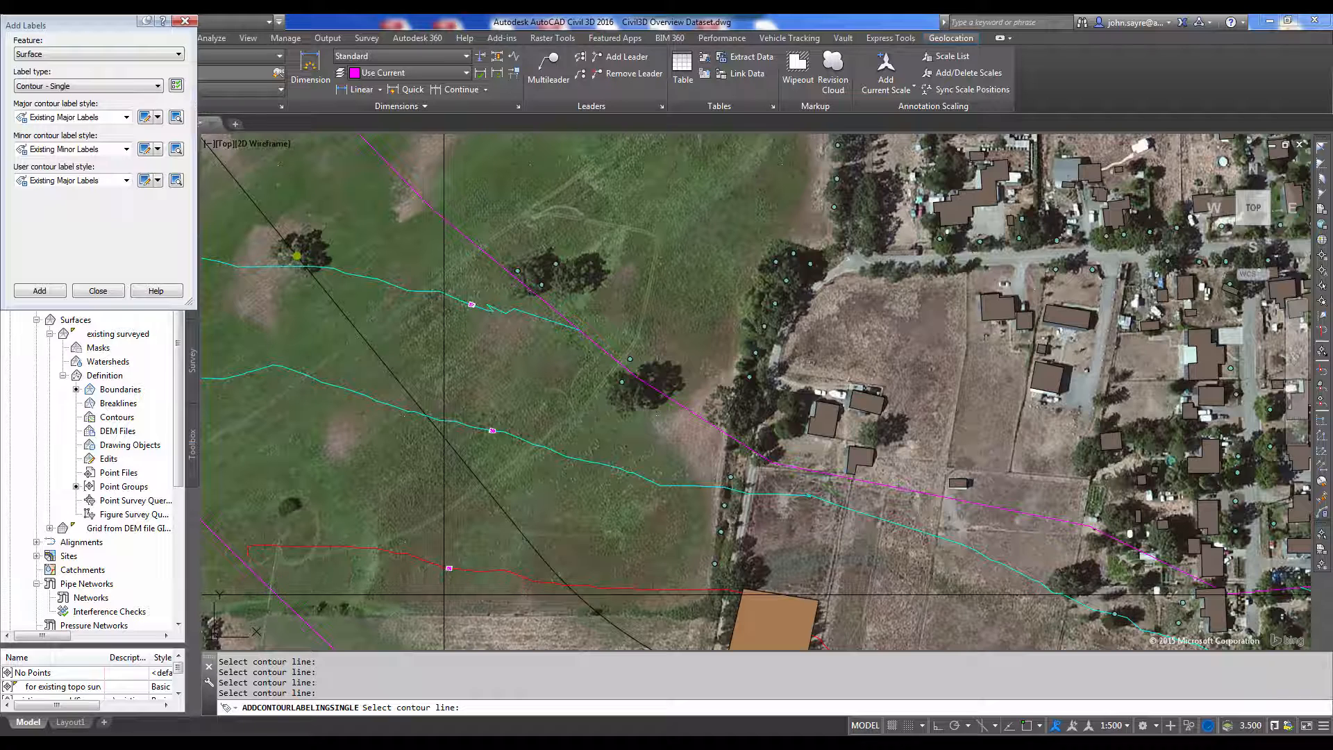
pyautogui.press('Escape')
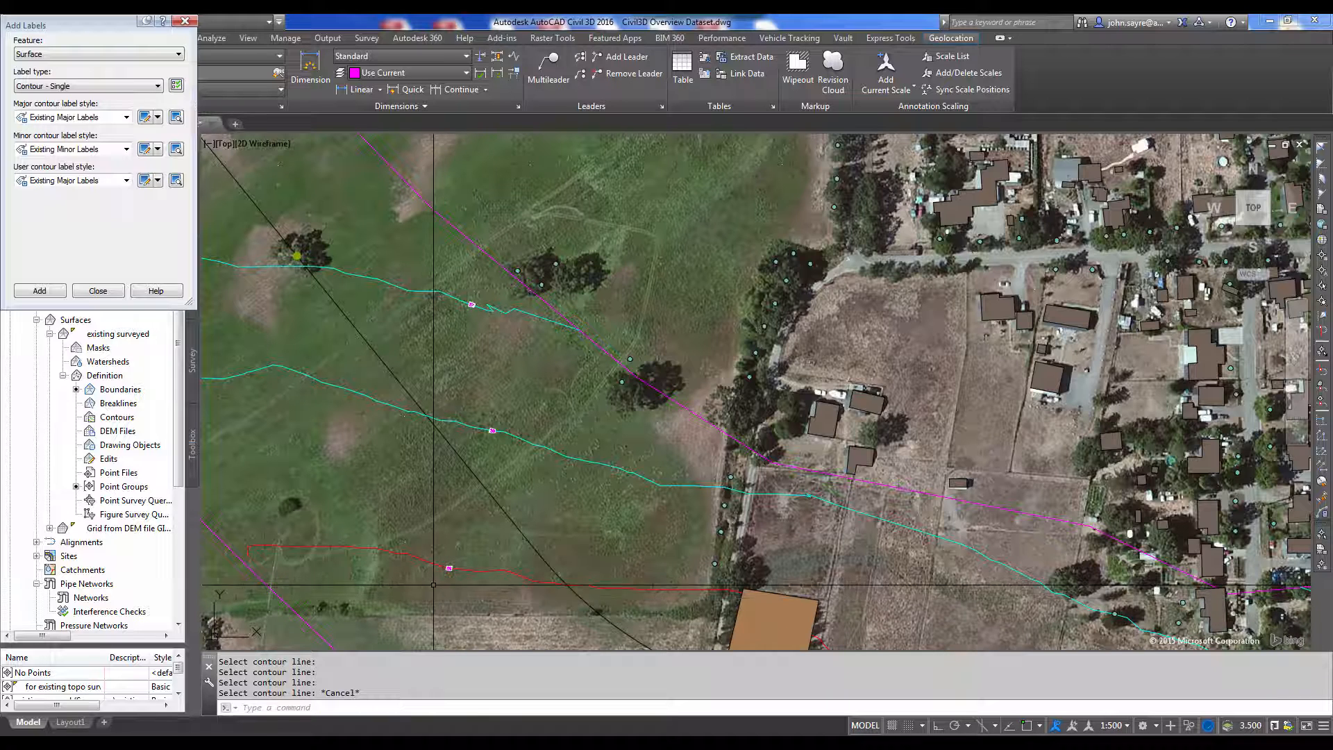
# Slide the red contour's elevation label east along its contour, close to the black centreline
pyautogui.scroll(5, 451, 506)
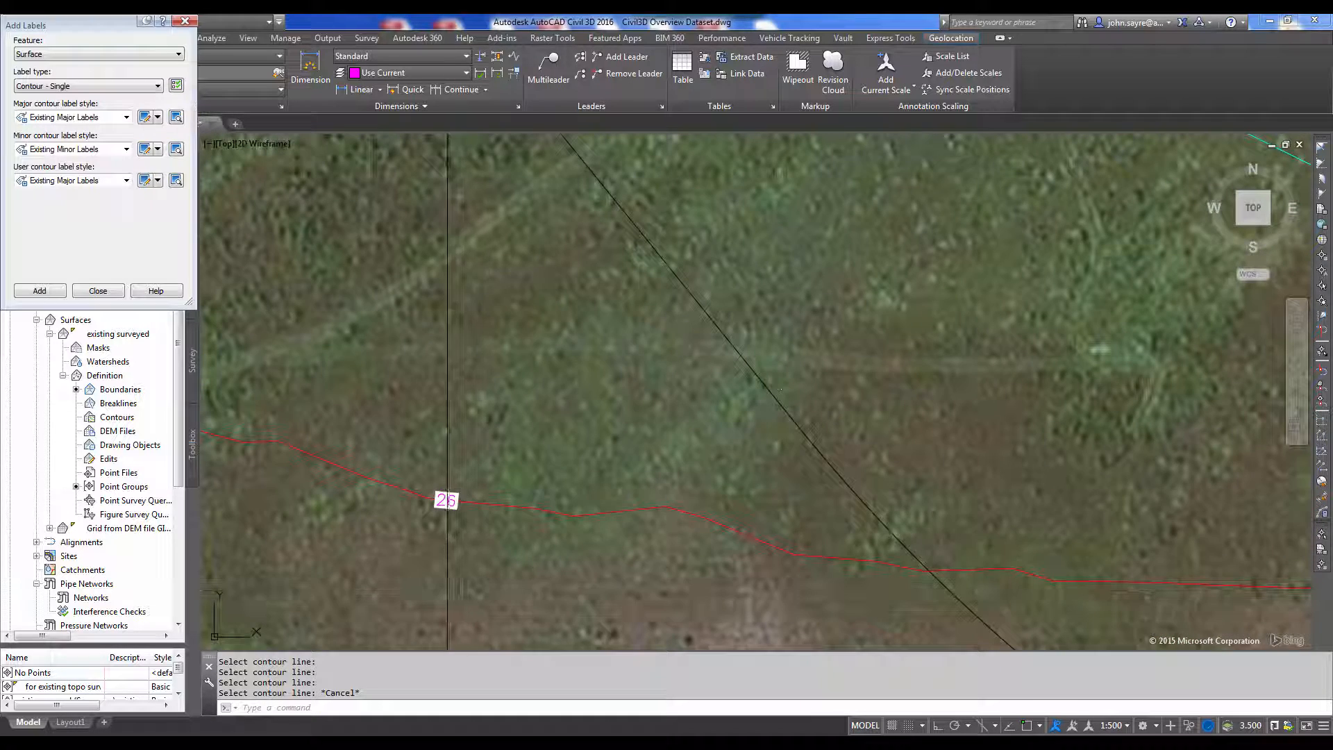
pyautogui.moveTo(451, 506)
pyautogui.mouseDown()
pyautogui.moveTo(450, 465)
pyautogui.moveTo(440, 529)
pyautogui.mouseUp()
pyautogui.click(445, 498)
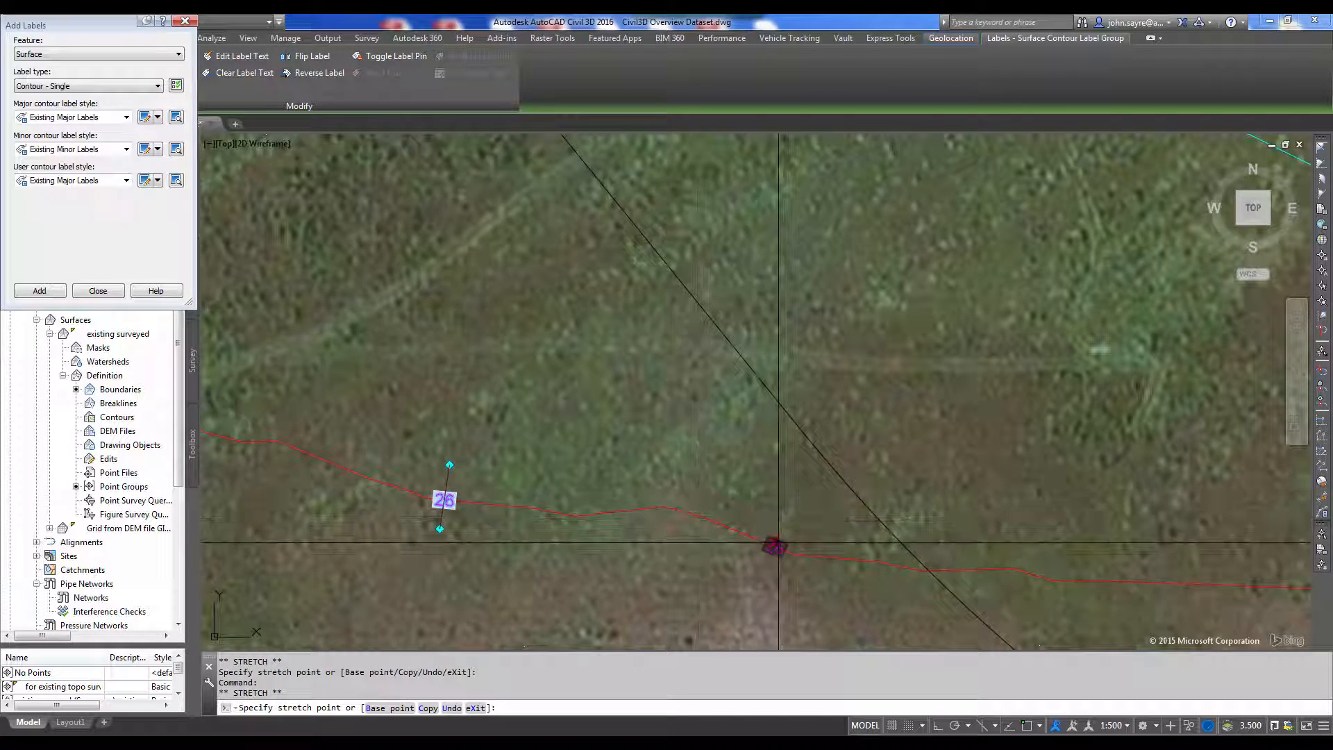
pyautogui.click(820, 556)
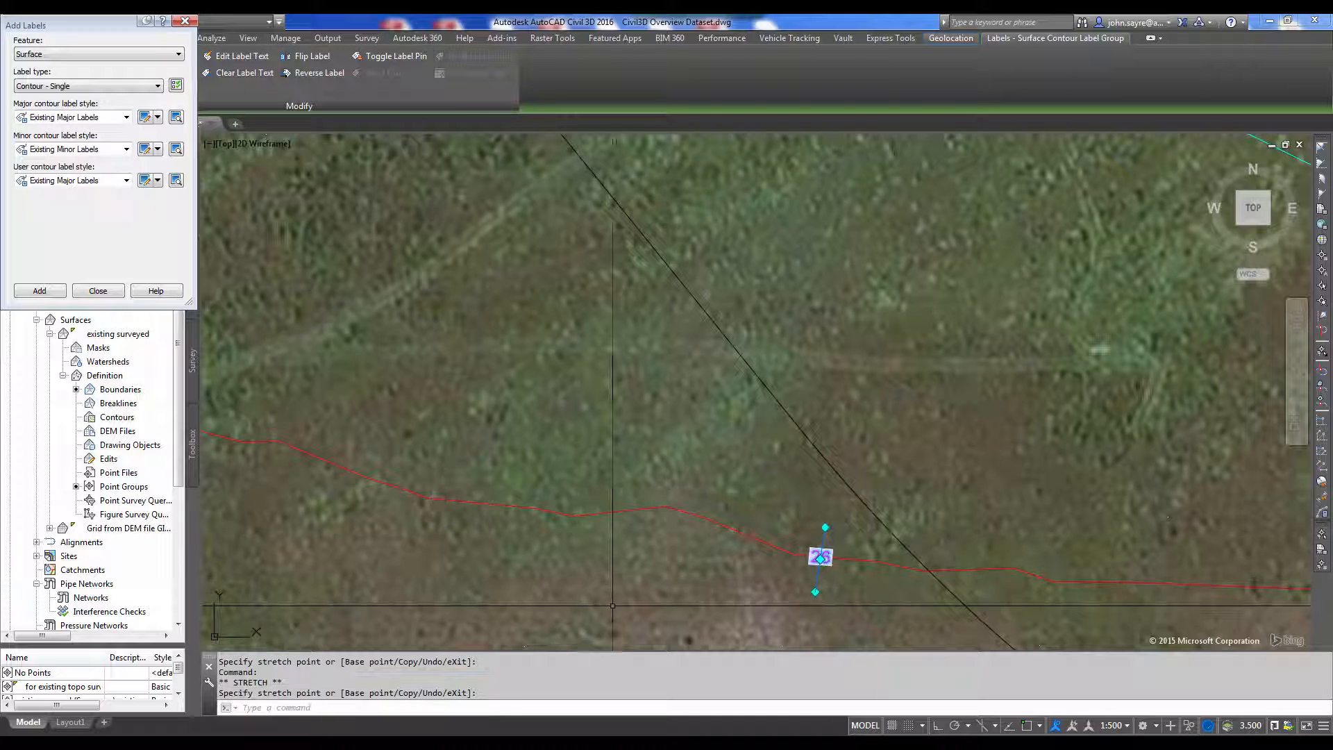
pyautogui.press('Escape')
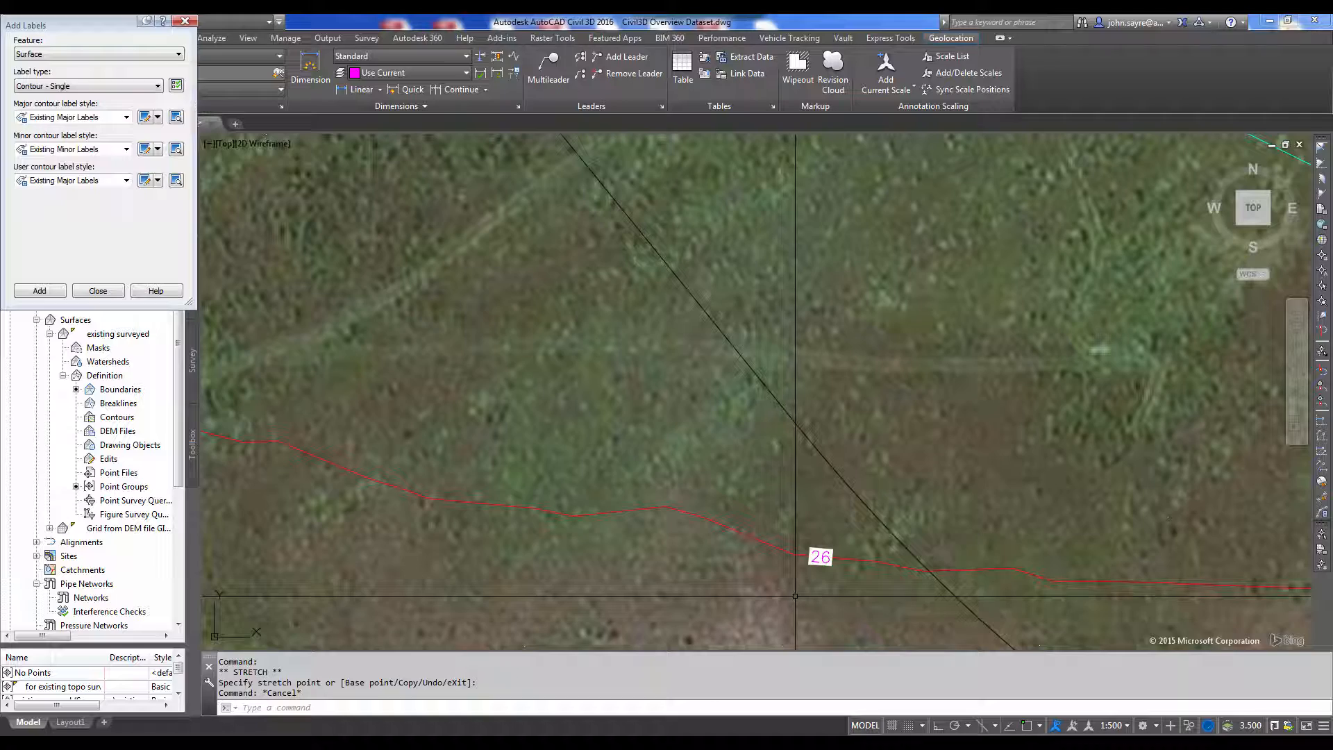
# Add Contour - Multiple labels to the existing surveyed surface along a multi-point line running east through the corridor and up to its northern end
pyautogui.scroll(-2, 794, 596)
pyautogui.scroll(-4, 745, 597)
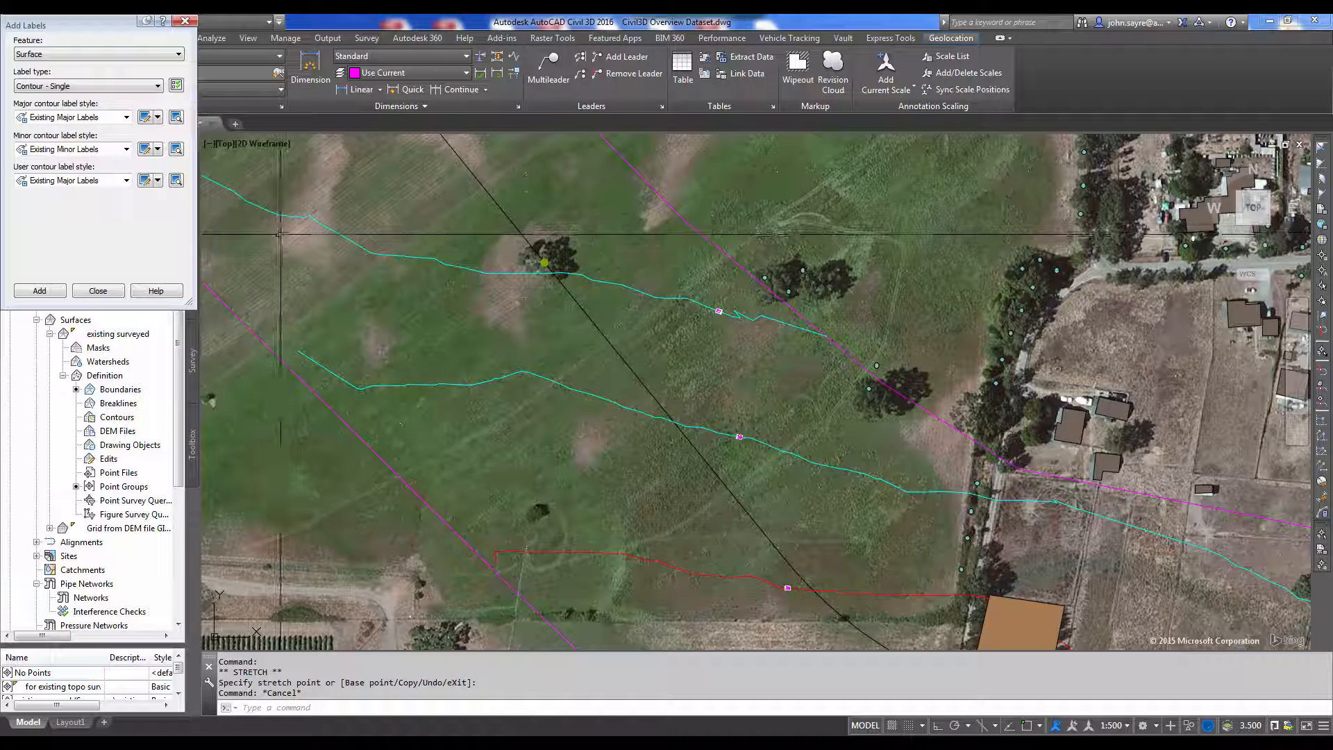
pyautogui.click(102, 86)
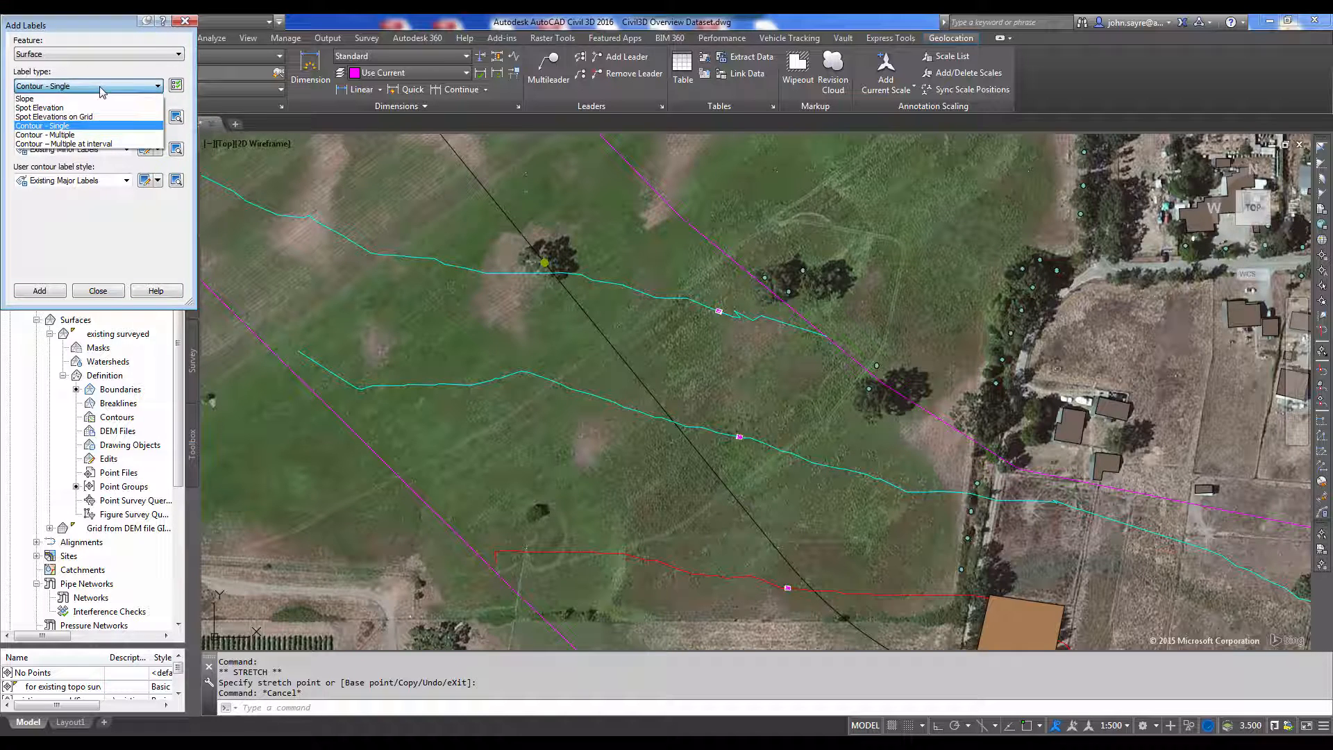
pyautogui.click(80, 135)
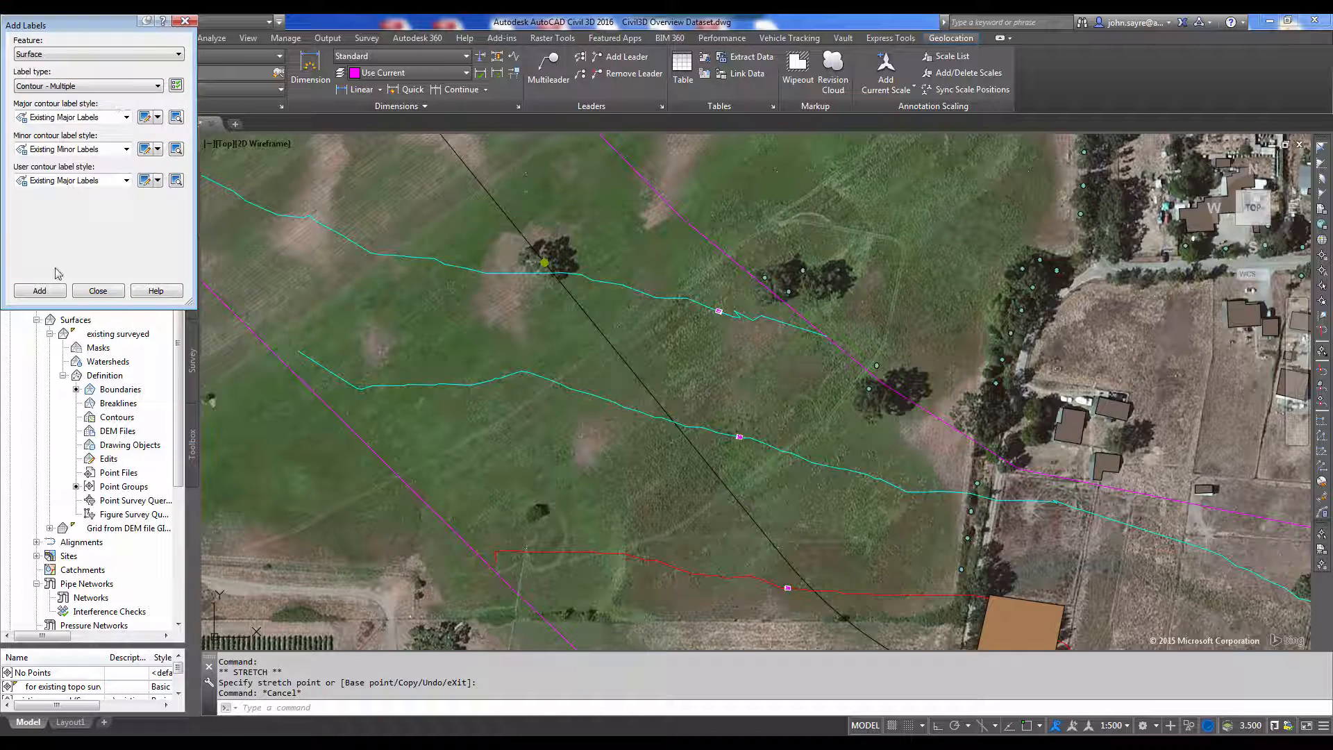
pyautogui.click(39, 291)
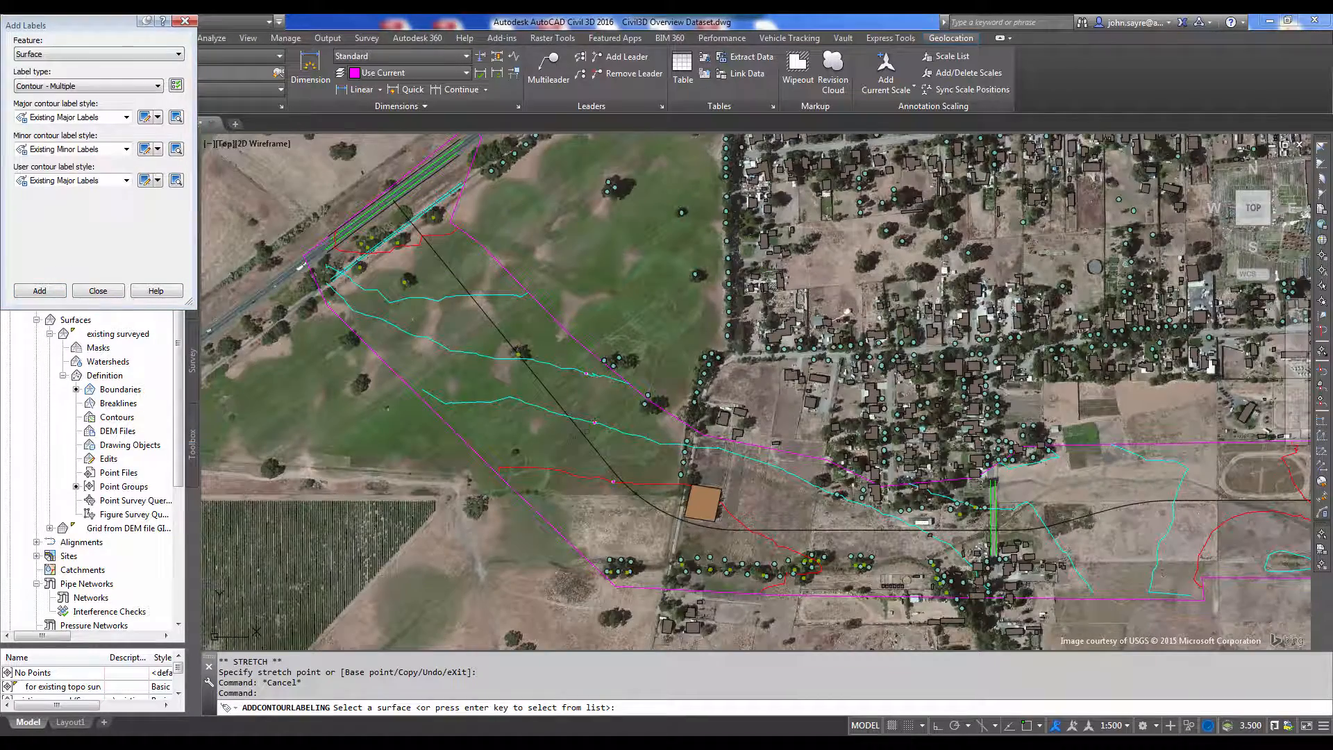
pyautogui.click(581, 421)
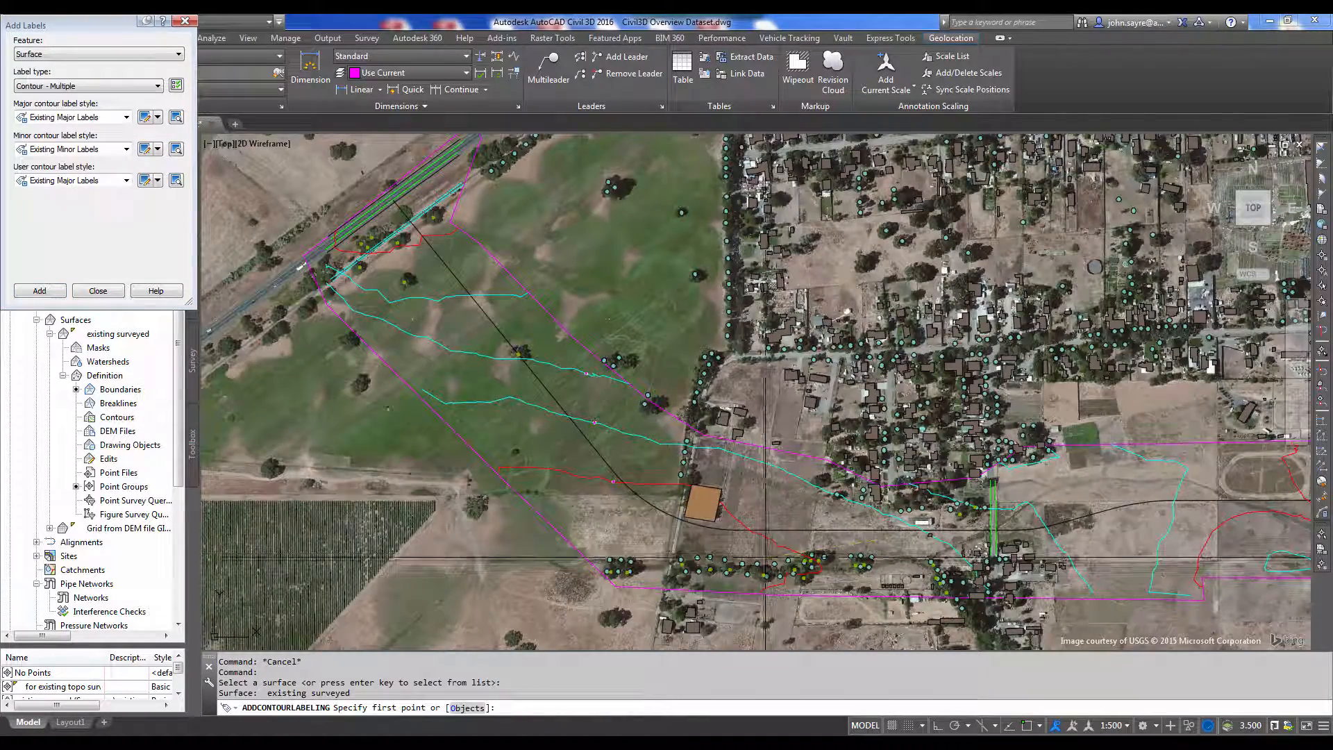
pyautogui.click(766, 557)
pyautogui.moveTo(1199, 488); pyautogui.dragTo(558, 447, button='middle')
pyautogui.click(686, 478)
pyautogui.click(859, 452)
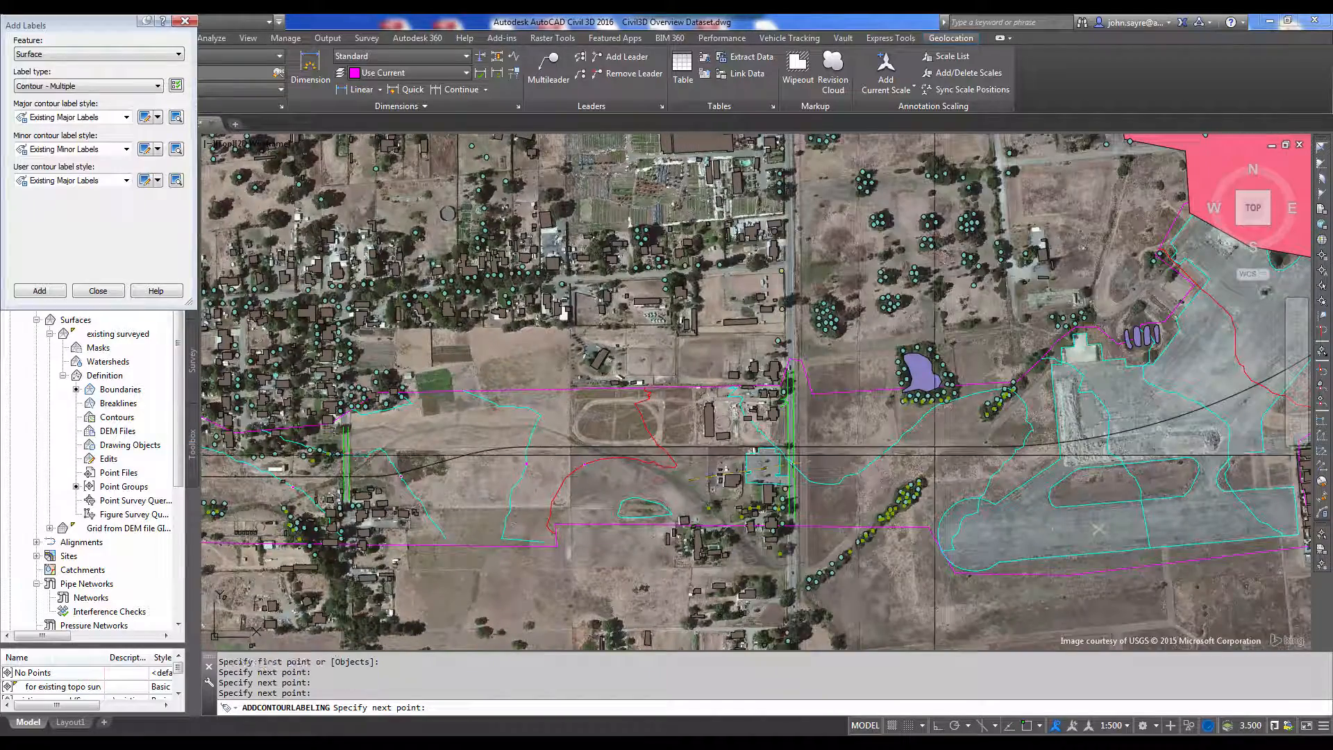
pyautogui.click(1091, 488)
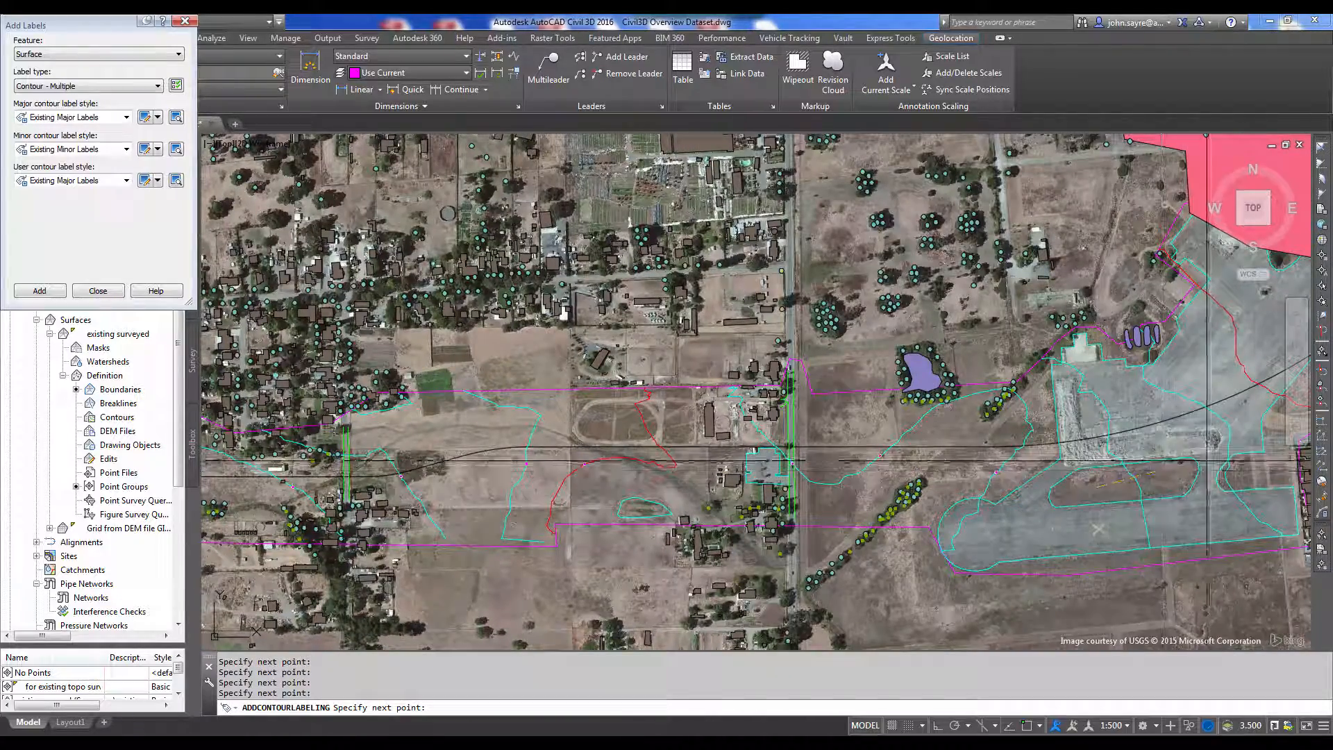
pyautogui.moveTo(1230, 359); pyautogui.dragTo(848, 578, button='middle')
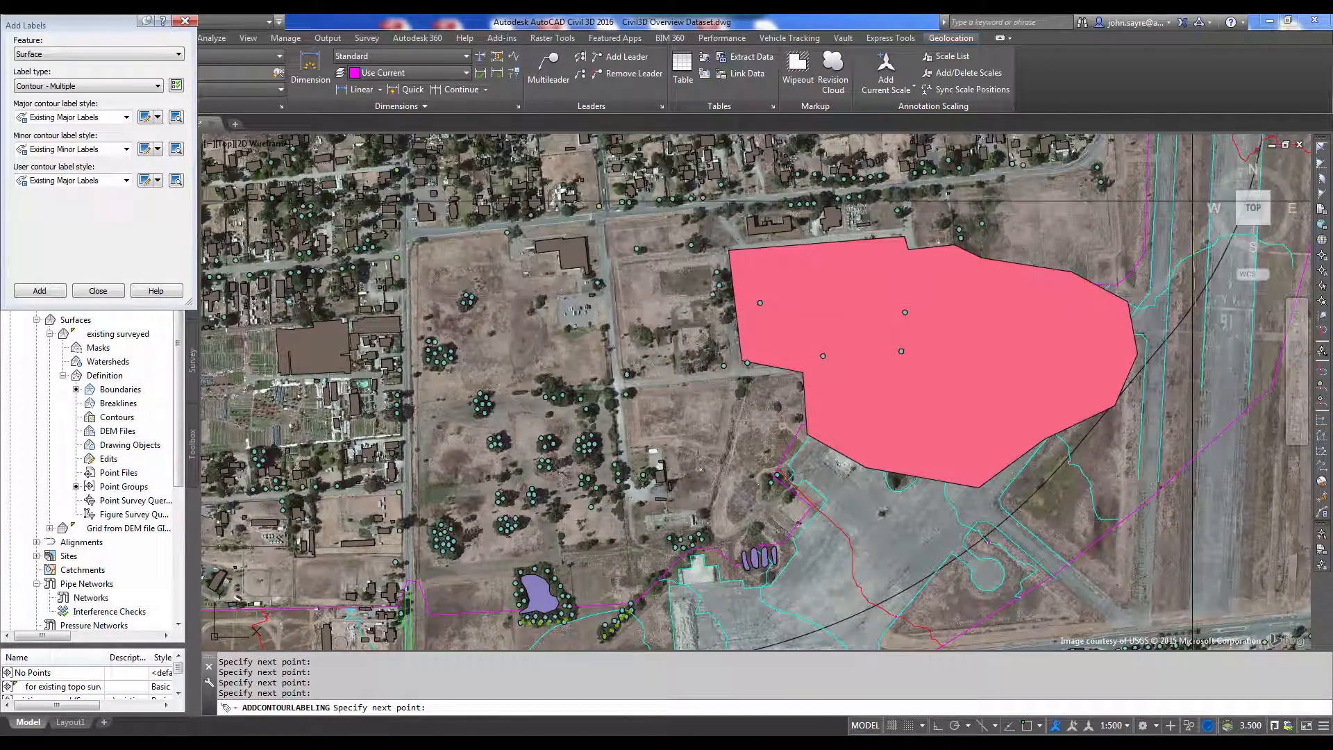
pyautogui.moveTo(1236, 234); pyautogui.dragTo(1070, 637, button='middle')
pyautogui.moveTo(1053, 315); pyautogui.dragTo(1064, 468, button='middle')
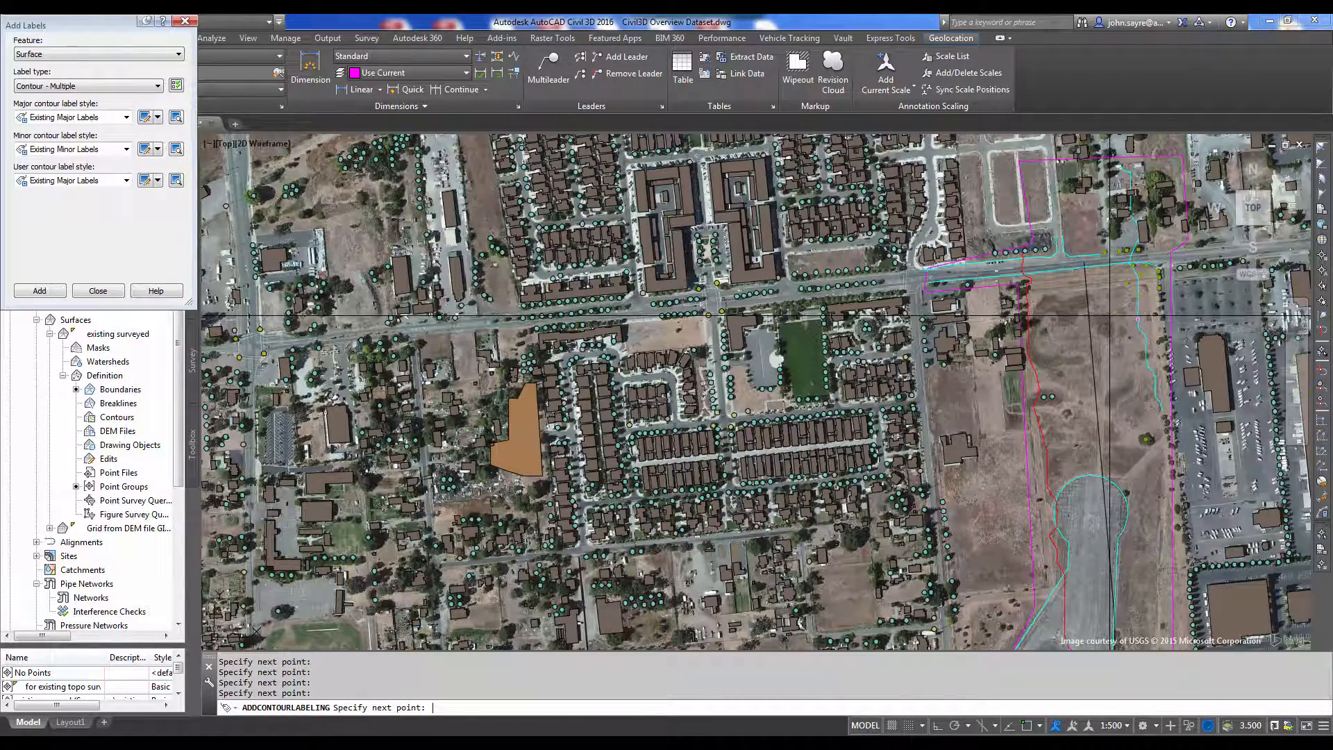
pyautogui.moveTo(1081, 526); pyautogui.dragTo(894, 286, button='middle')
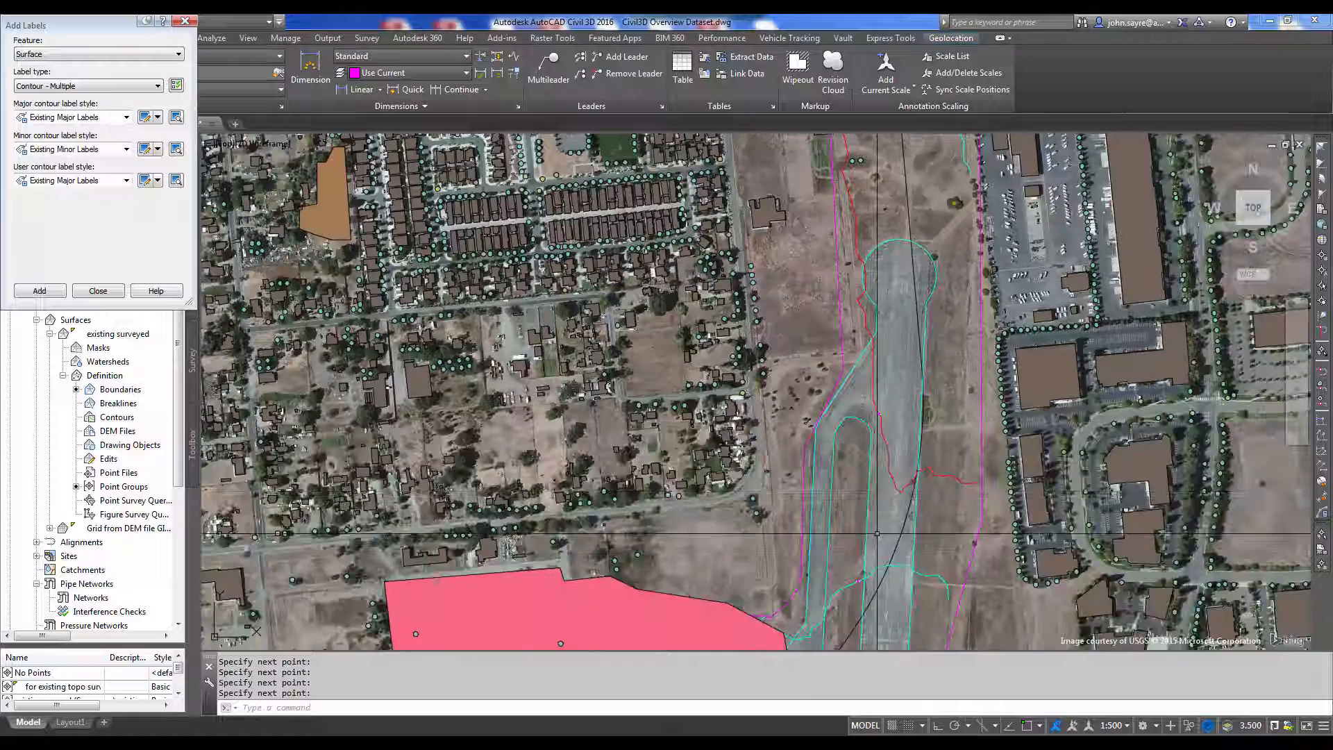
# Reshape the multiple-contour label line by moving its vertex in the field just east of the north-south road to the southwest
pyautogui.moveTo(864, 569); pyautogui.dragTo(1020, 278, button='middle')
pyautogui.moveTo(666, 450); pyautogui.dragTo(1034, 237, button='middle')
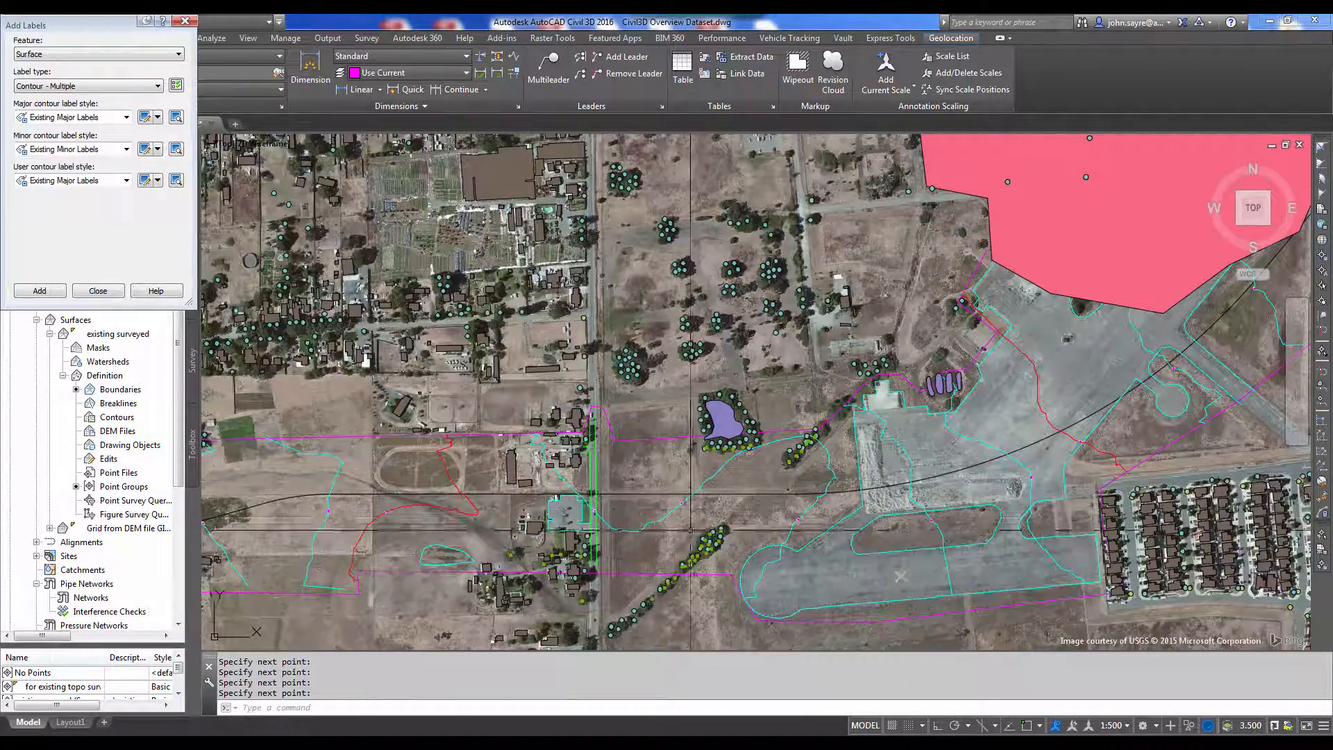
pyautogui.scroll(4, 691, 527)
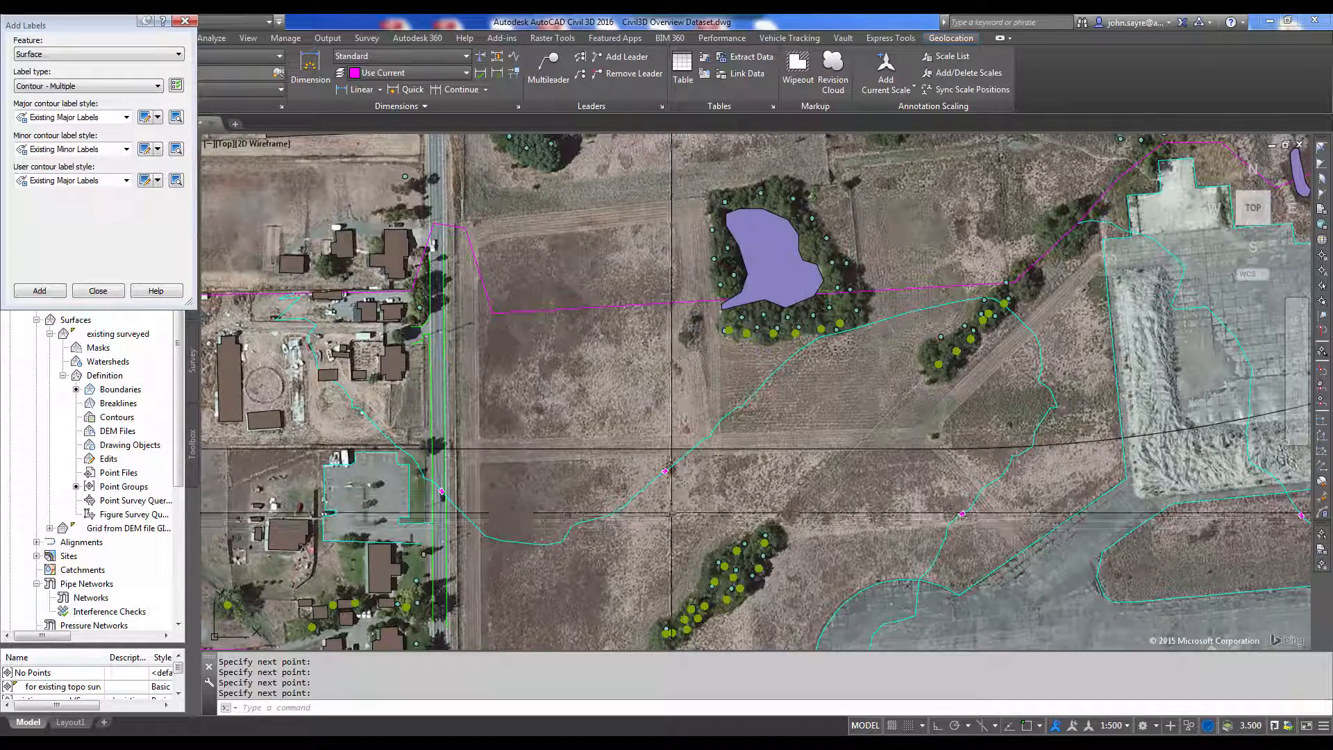
pyautogui.scroll(2, 670, 477)
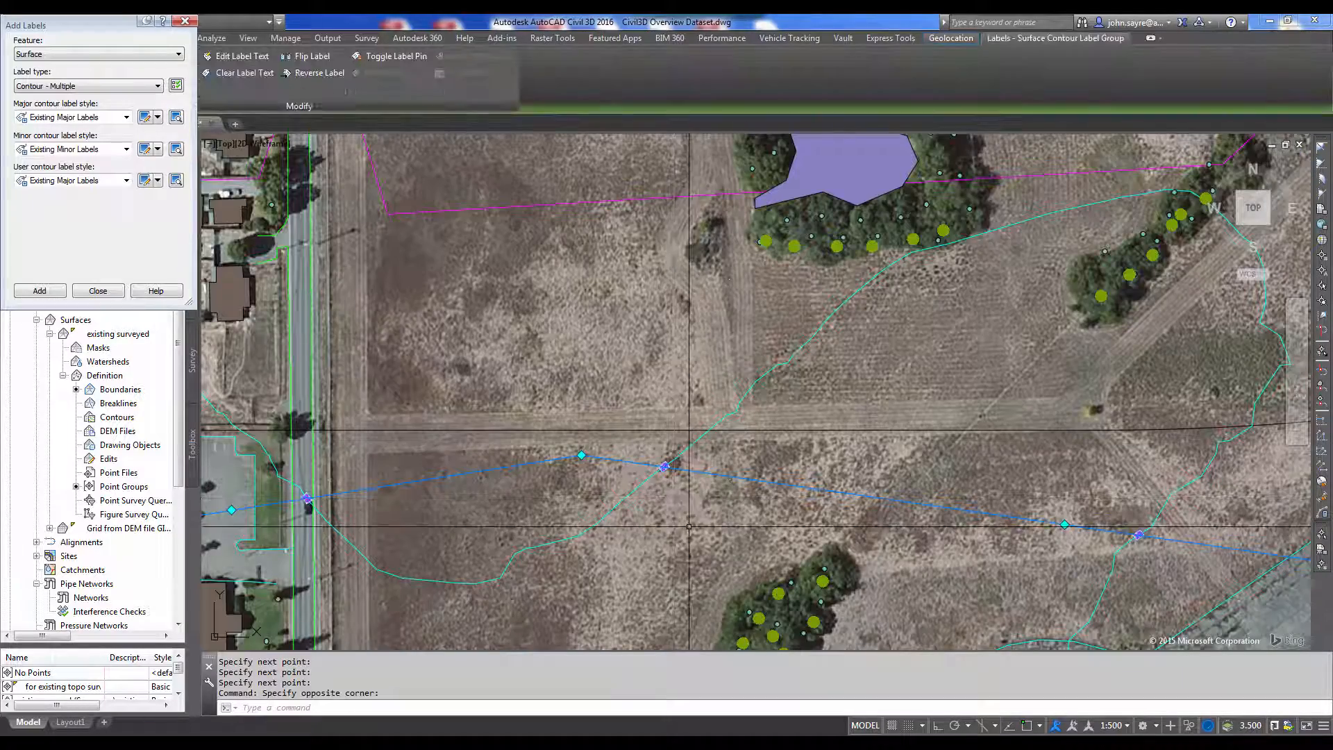
pyautogui.scroll(-2, 692, 518)
pyautogui.moveTo(694, 545); pyautogui.dragTo(794, 393, button='middle')
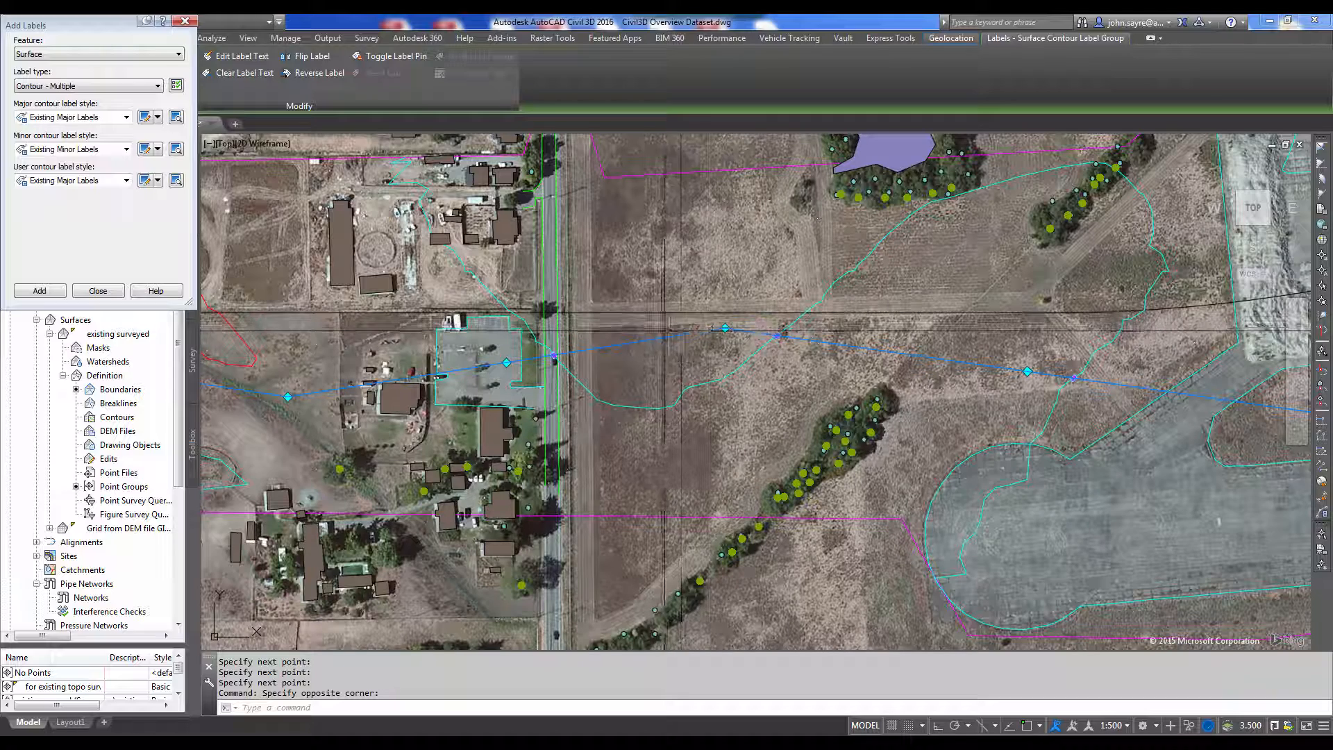
pyautogui.click(724, 328)
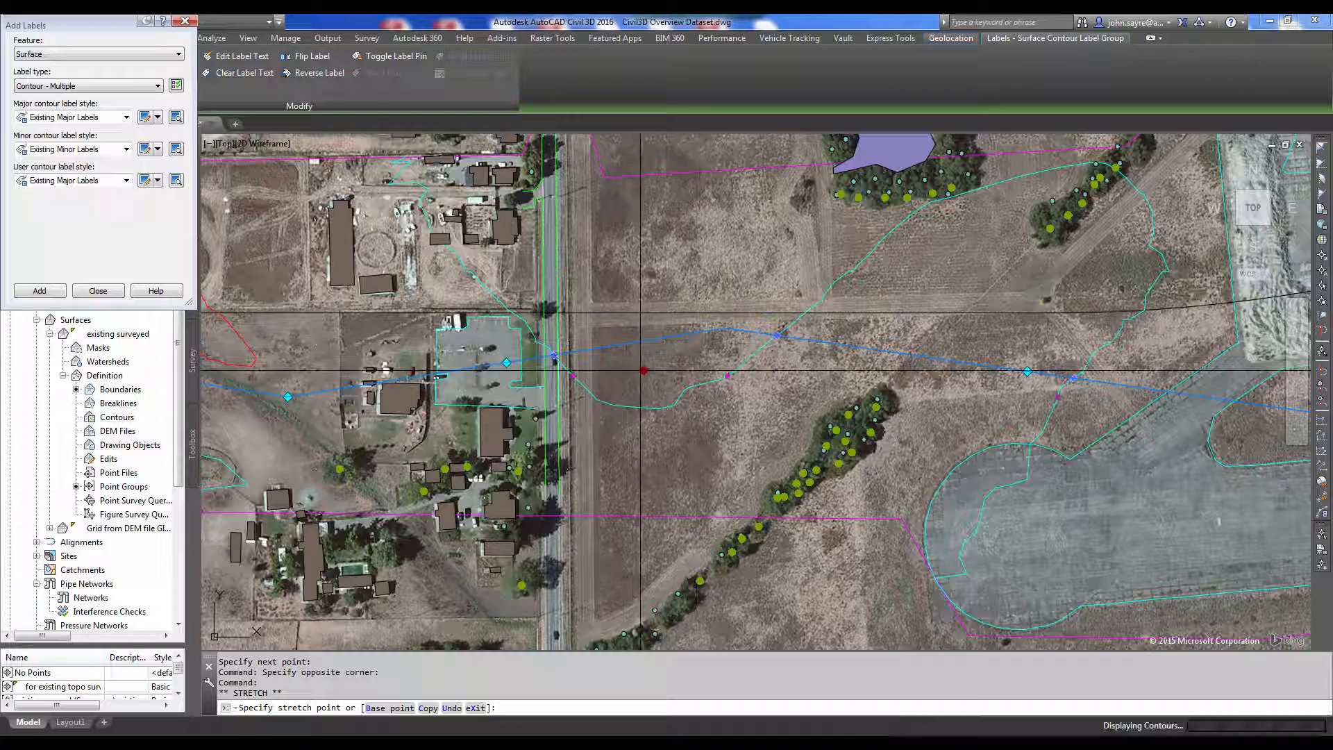
pyautogui.click(629, 373)
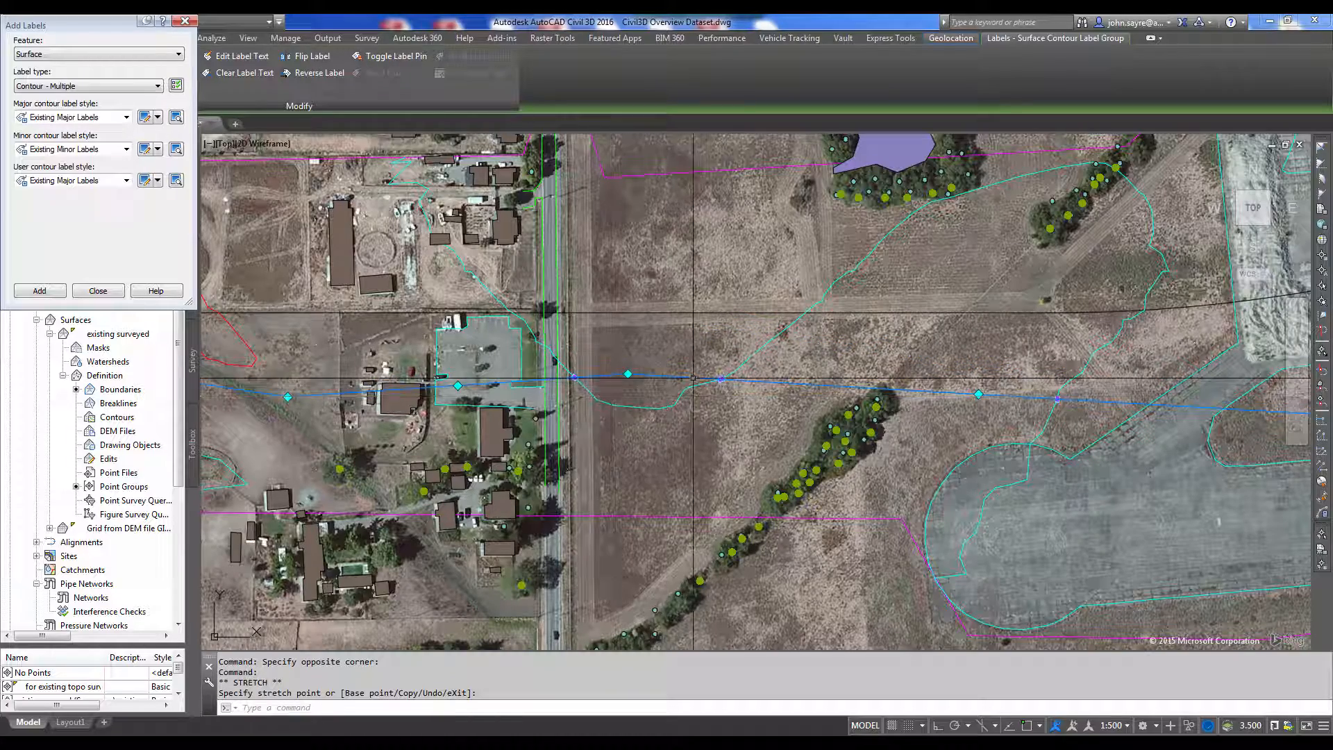
# Move the contour label line's vertex just east of the north-south road north to the black centreline, and finish adding labels
pyautogui.click(628, 374)
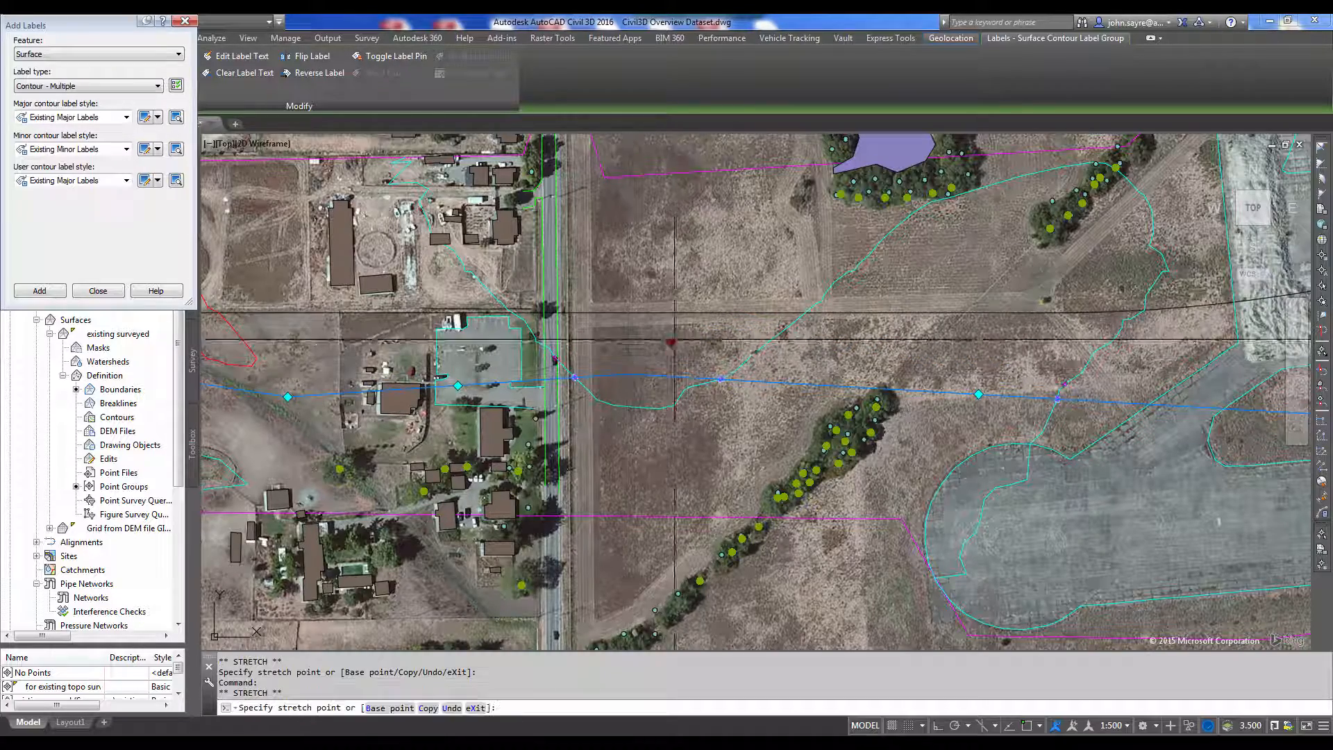
pyautogui.click(704, 282)
pyautogui.scroll(3, 837, 329)
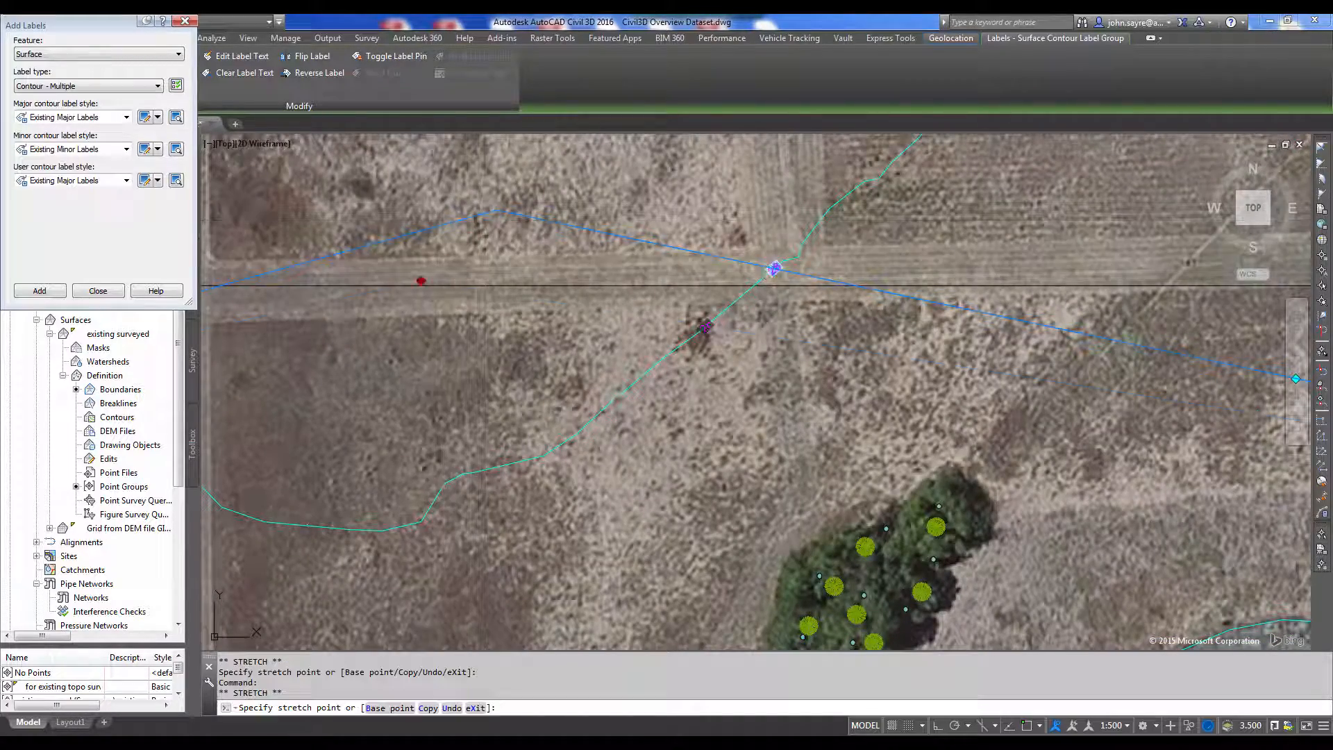
pyautogui.scroll(-3, 486, 505)
pyautogui.scroll(-2, 509, 499)
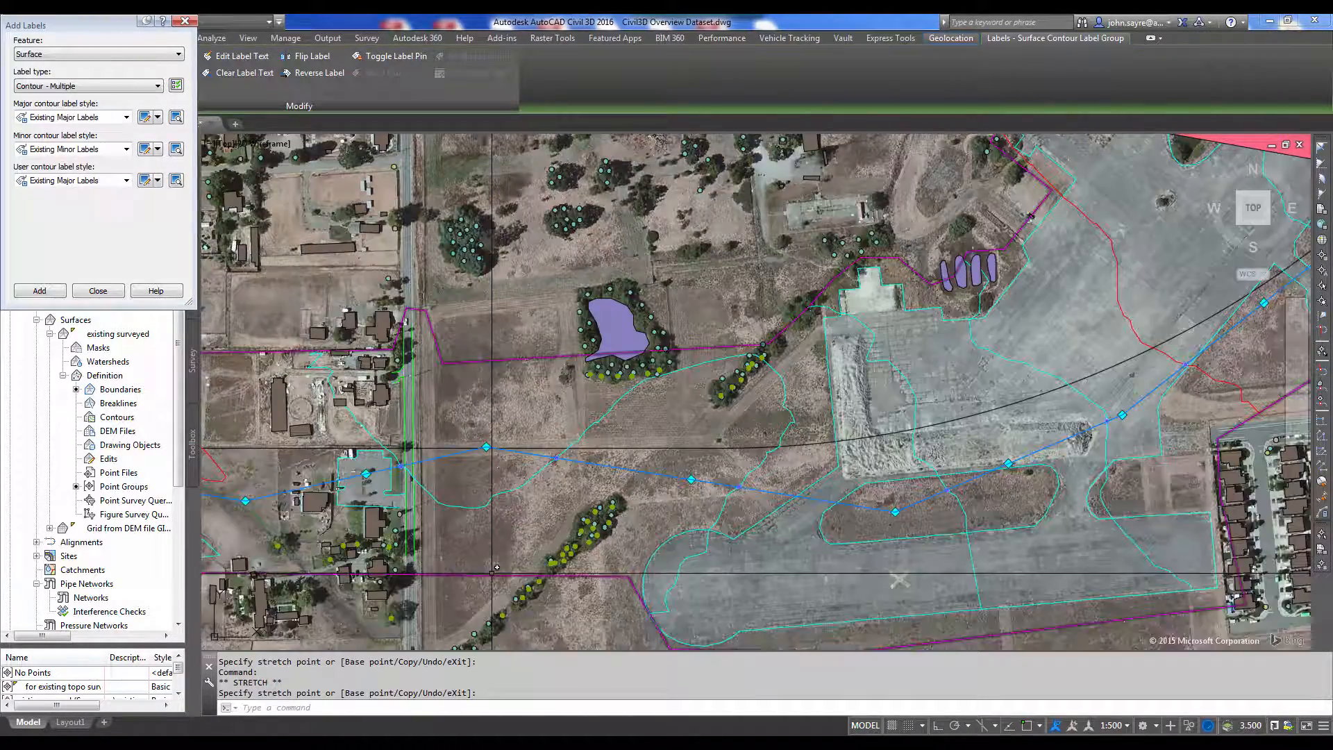
pyautogui.click(98, 291)
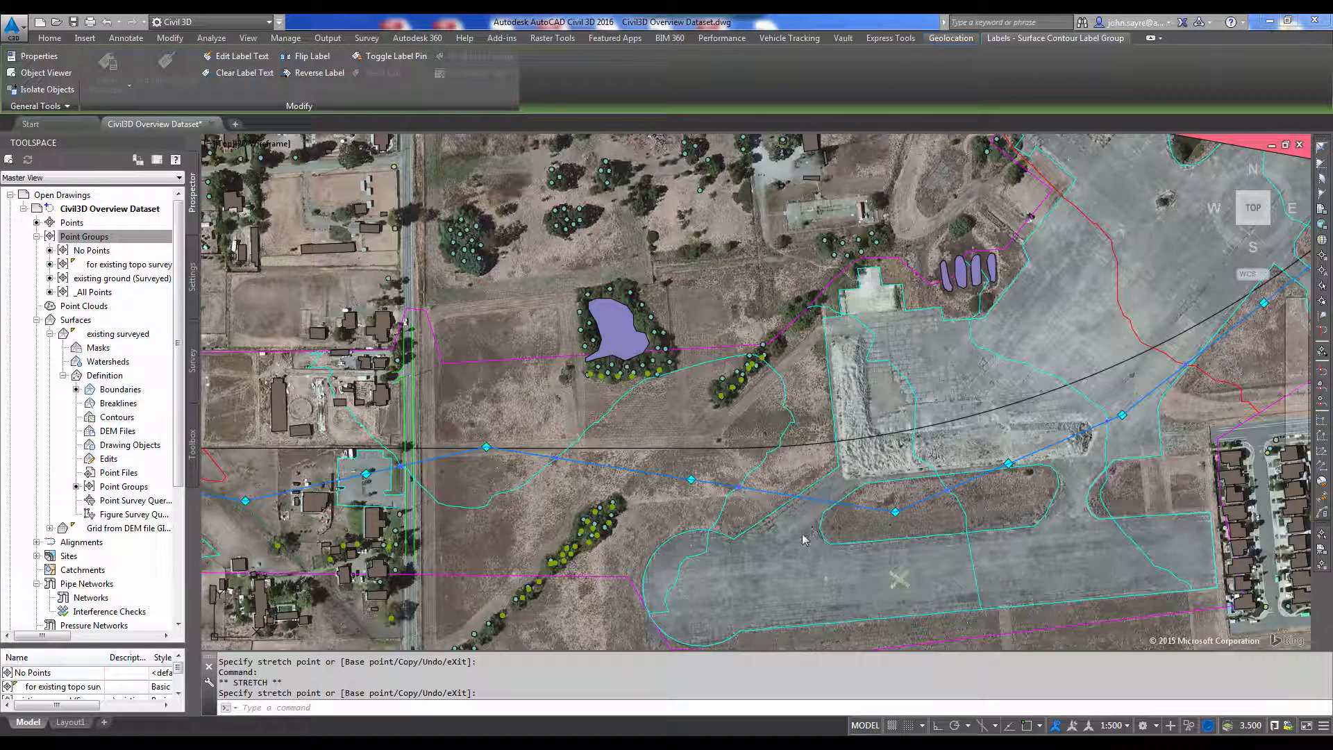
pyautogui.press('Escape')
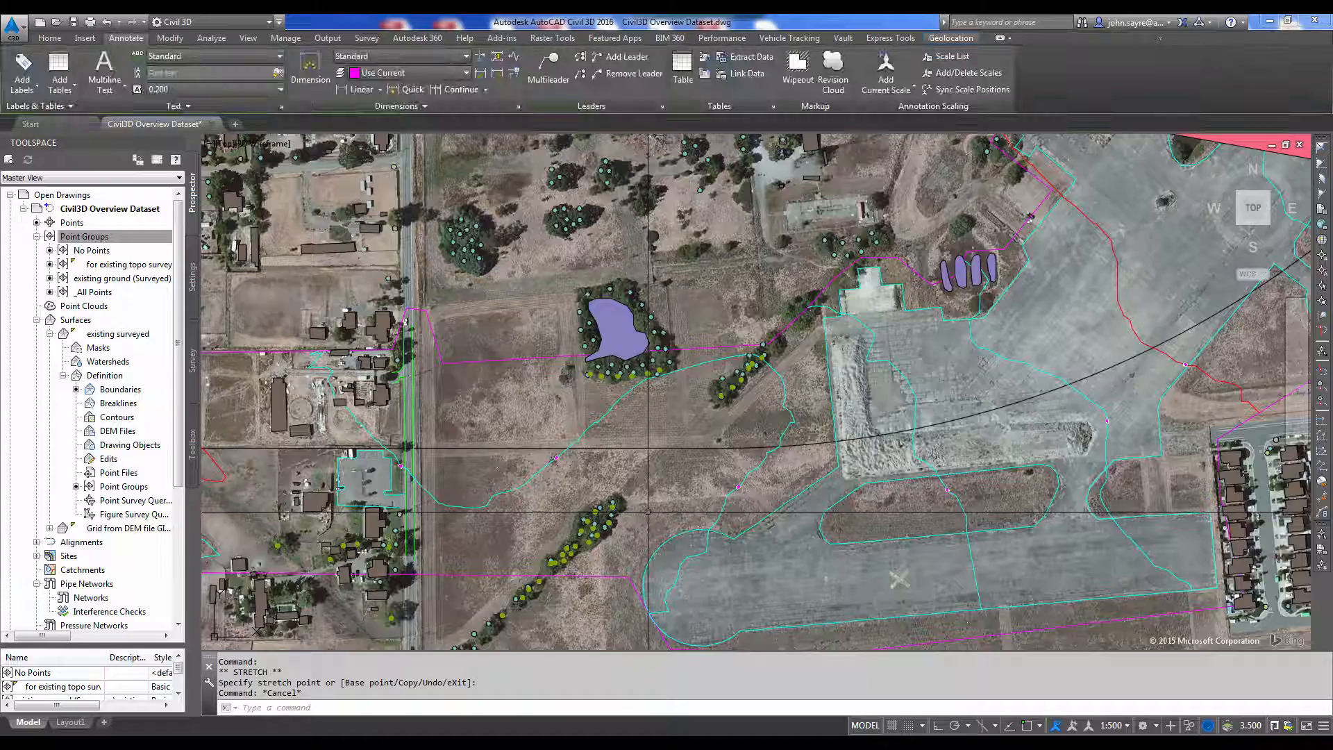
# Display the Map task pane with the MAPWSPACE command, keeping the whole surveyed corridor in view
pyautogui.scroll(-4, 647, 513)
pyautogui.scroll(-2, 648, 512)
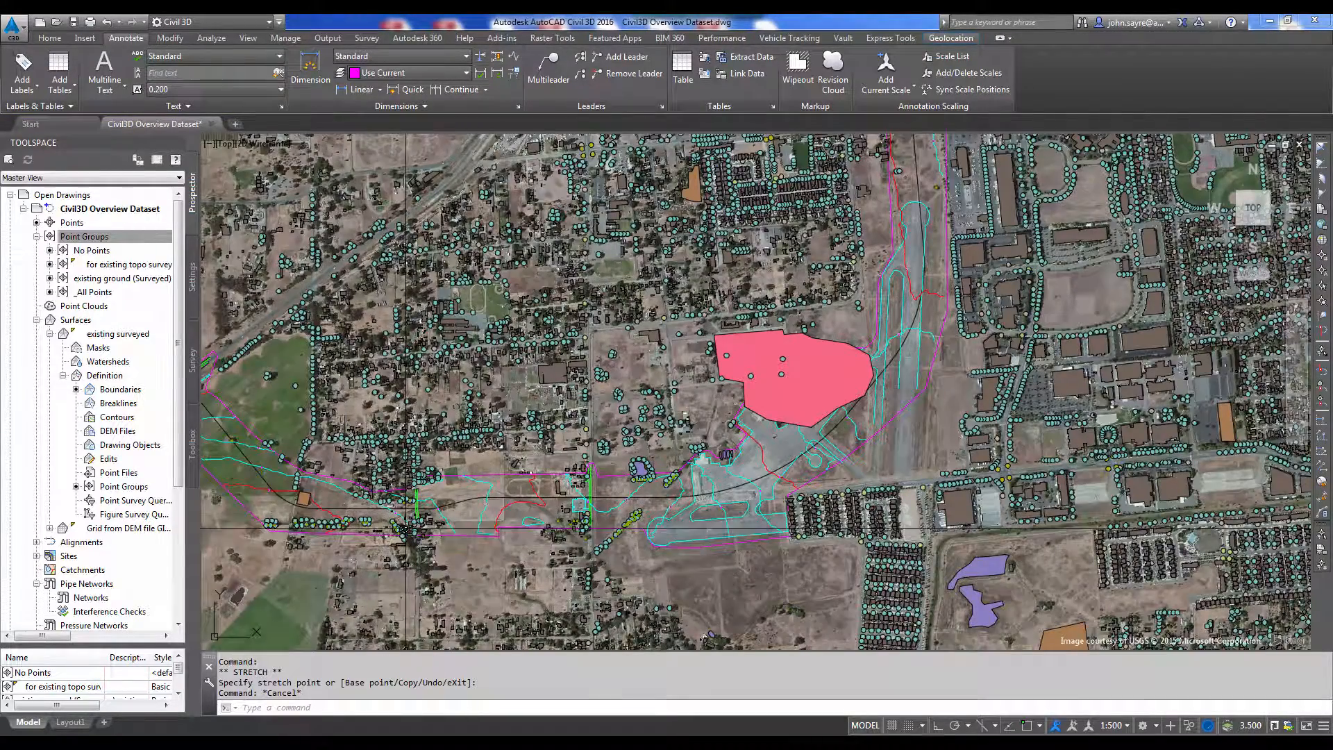
pyautogui.moveTo(648, 513); pyautogui.dragTo(748, 519, button='middle')
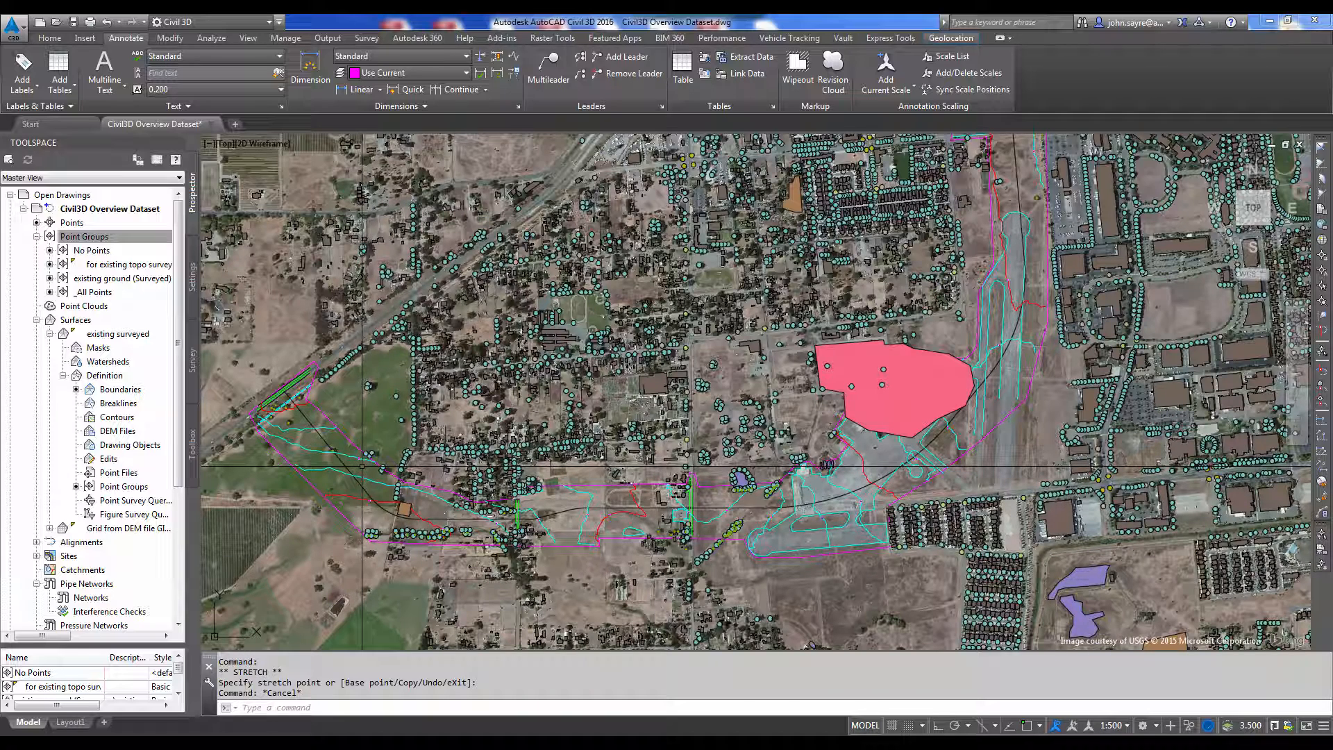
pyautogui.moveTo(362, 467)
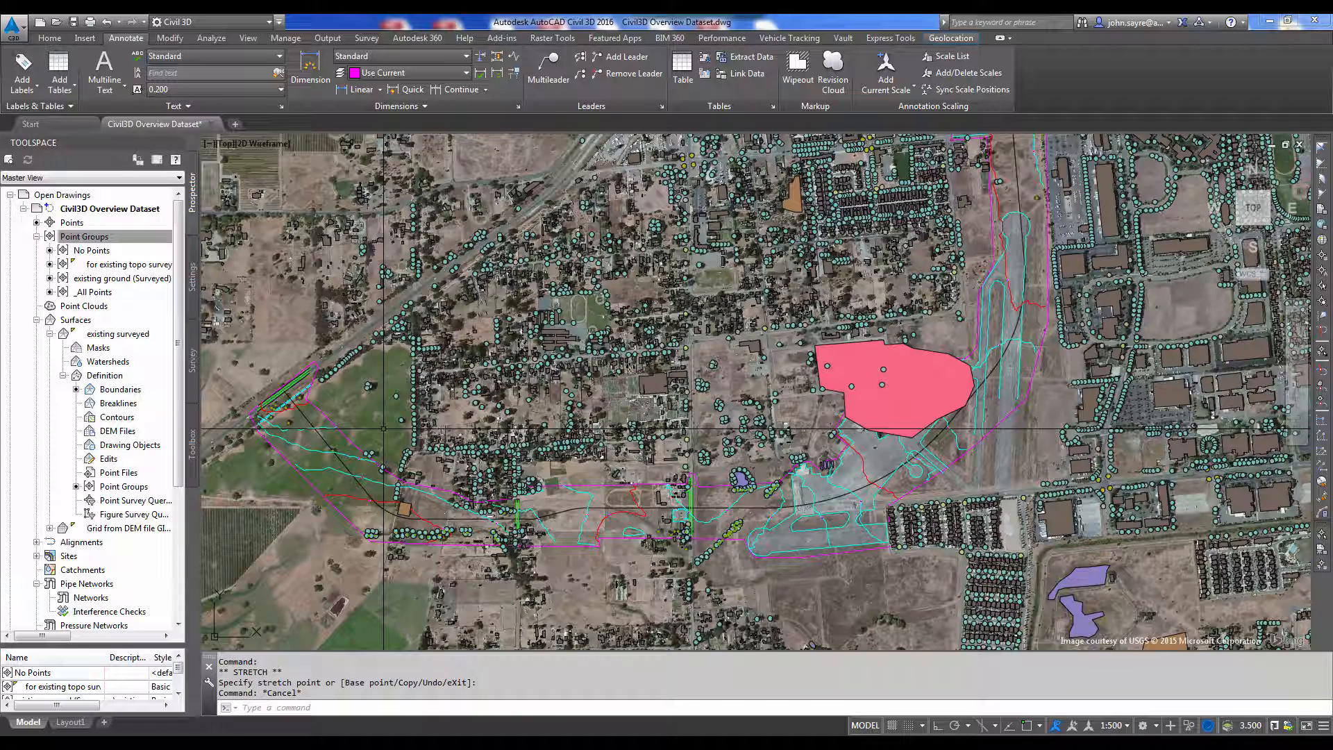
pyautogui.write('w')
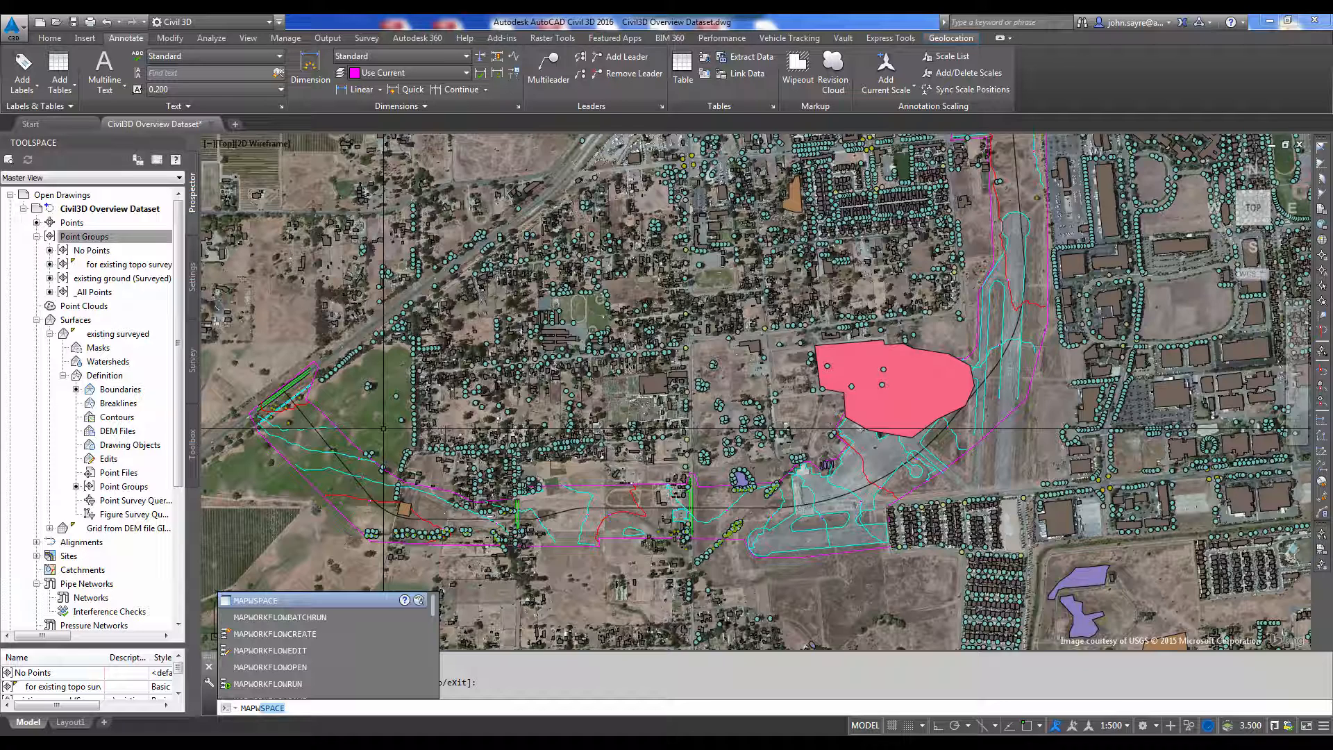
pyautogui.press('Return')
pyautogui.press('Return')
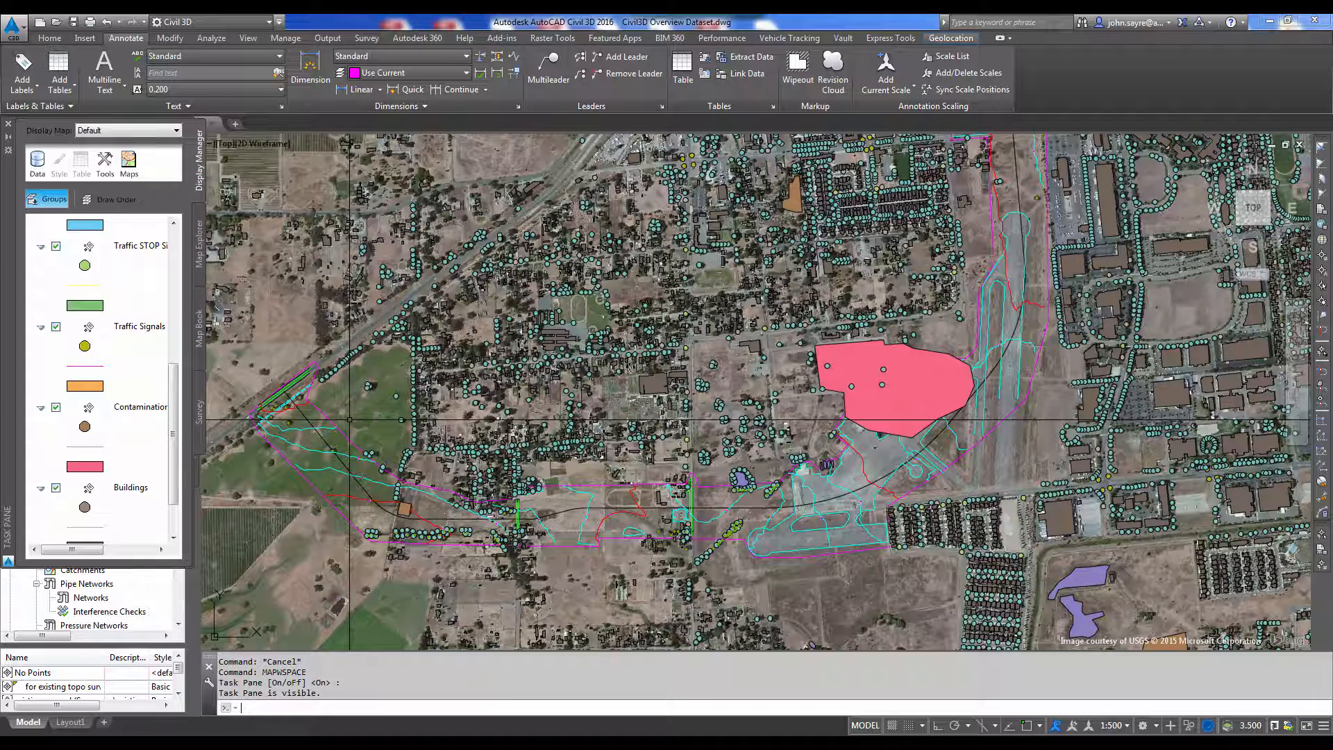
# Hide the Wooded Area, Water Hydrant, Water Area and Vegetation layers in the display map
pyautogui.scroll(5, 104, 243)
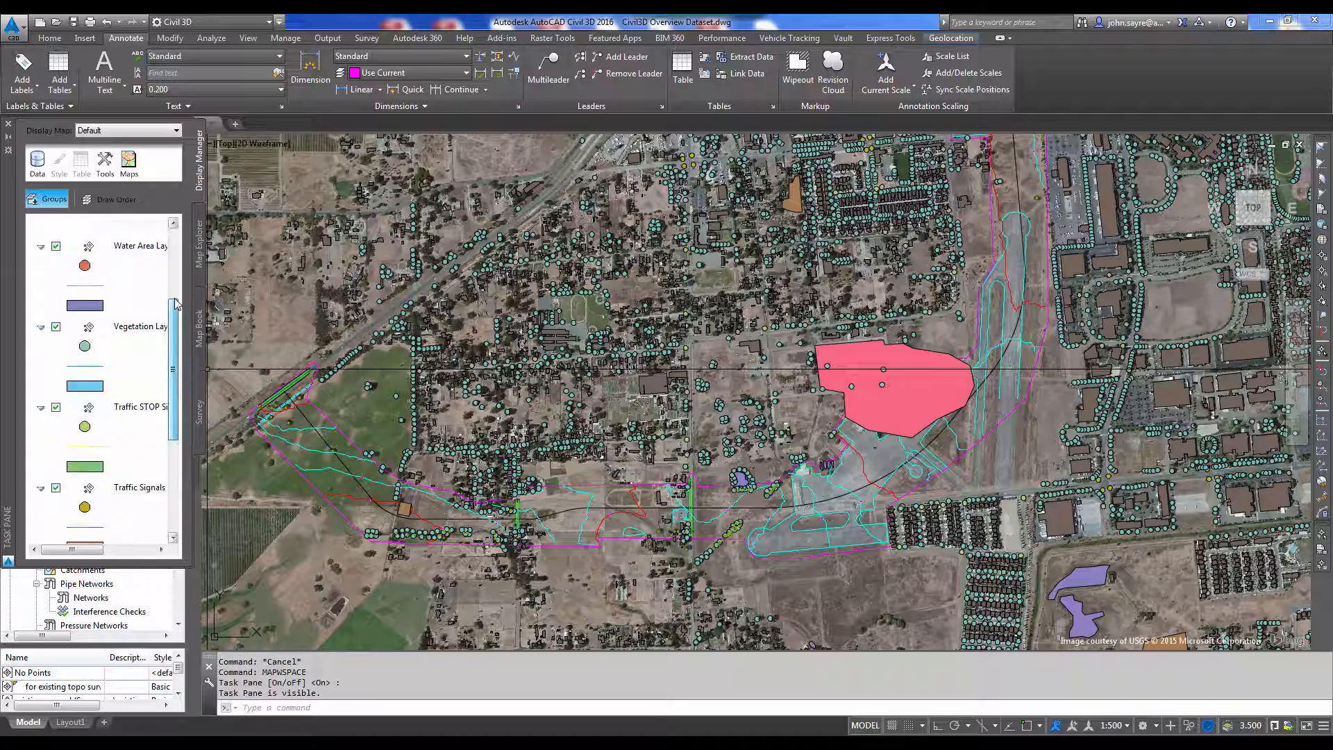
pyautogui.click(56, 225)
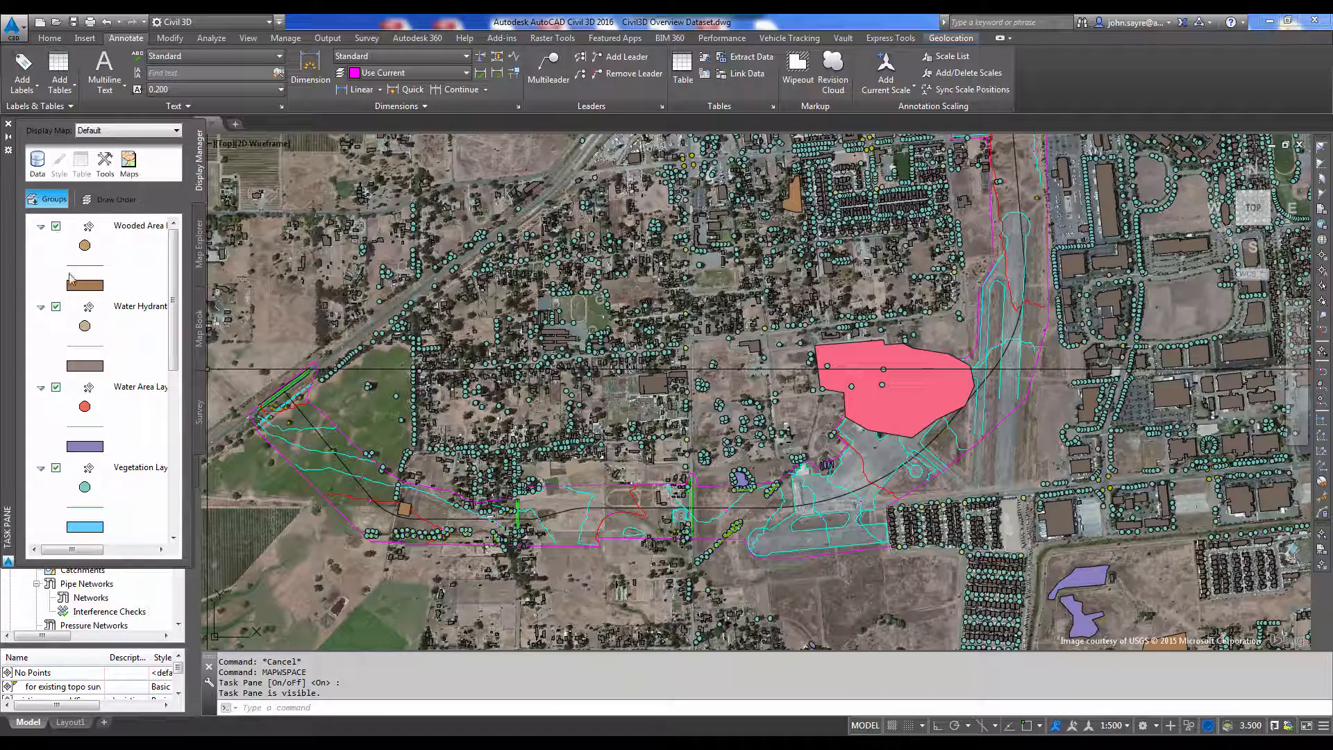
pyautogui.click(56, 306)
pyautogui.click(55, 387)
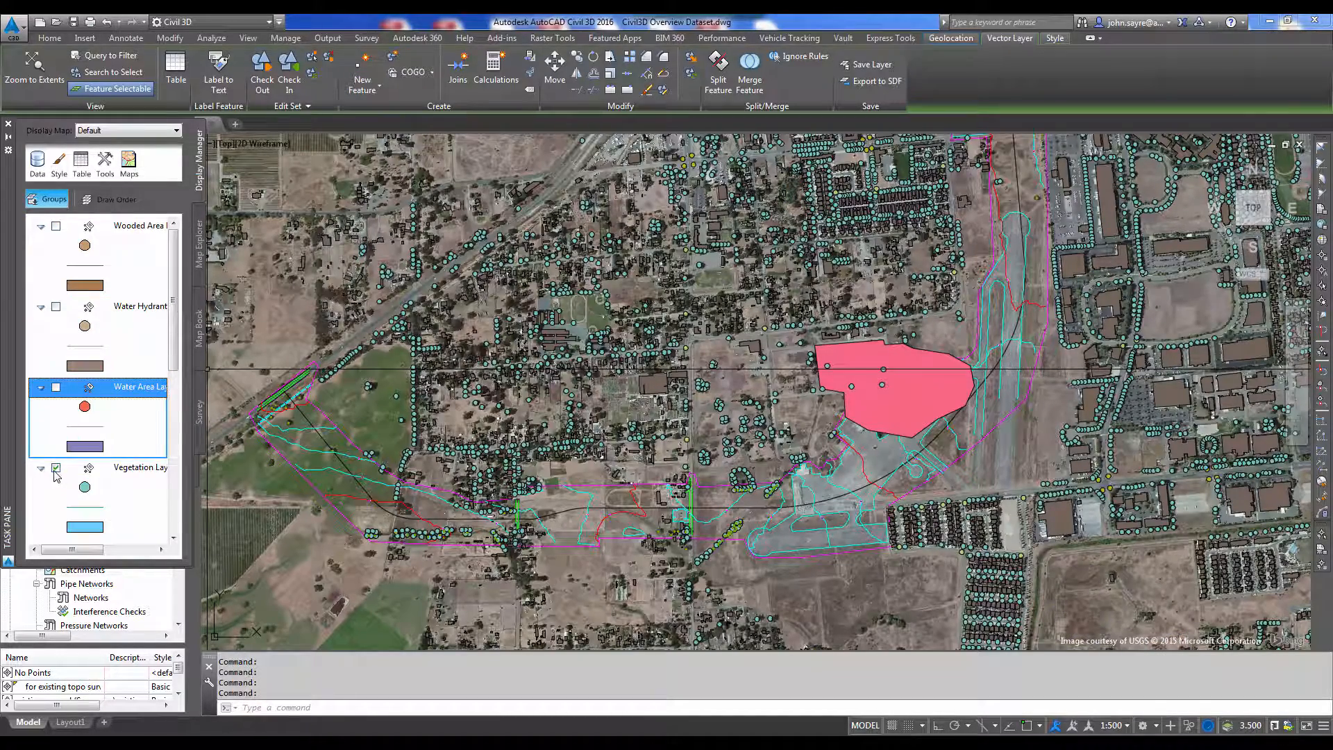
pyautogui.click(55, 468)
# Hide the Traffic STOP Sign, Traffic Signals, Contamination and Buildings layers, and close the Map task pane
pyautogui.moveTo(174, 367); pyautogui.dragTo(175, 437)
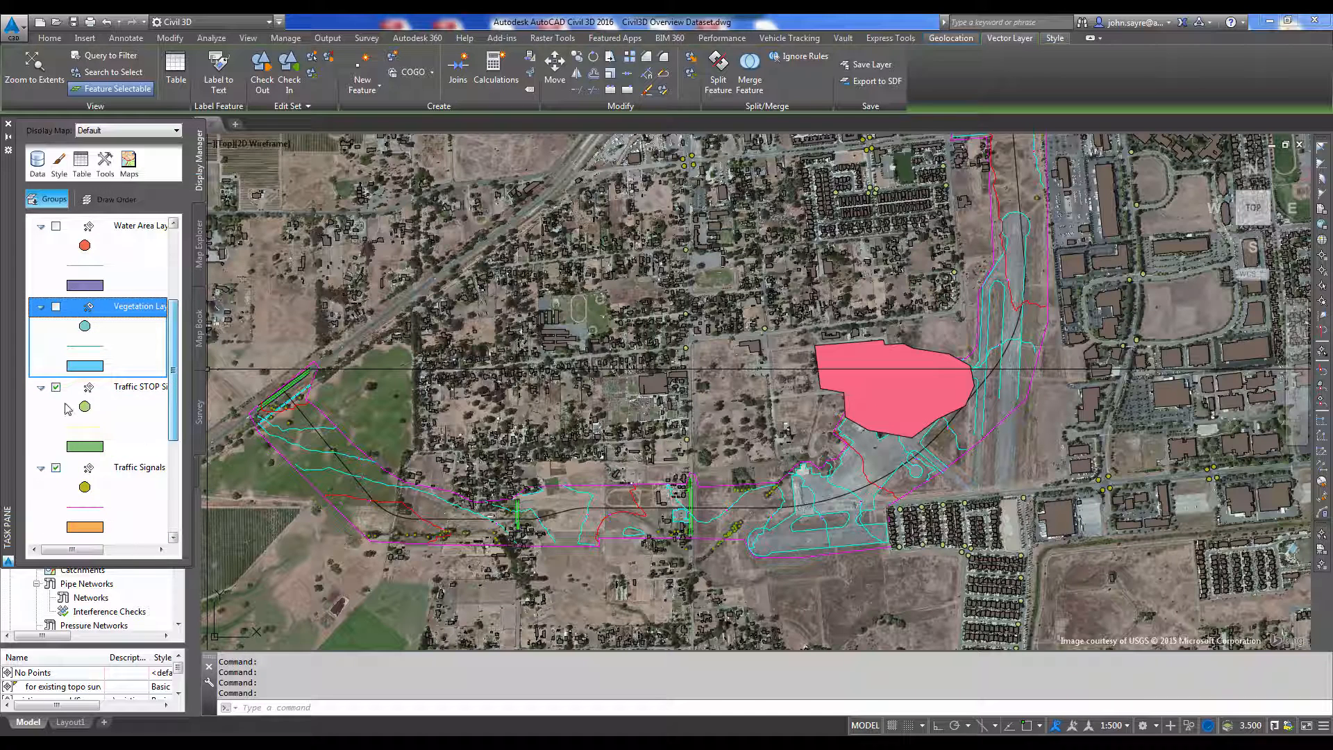
pyautogui.click(56, 386)
pyautogui.click(56, 467)
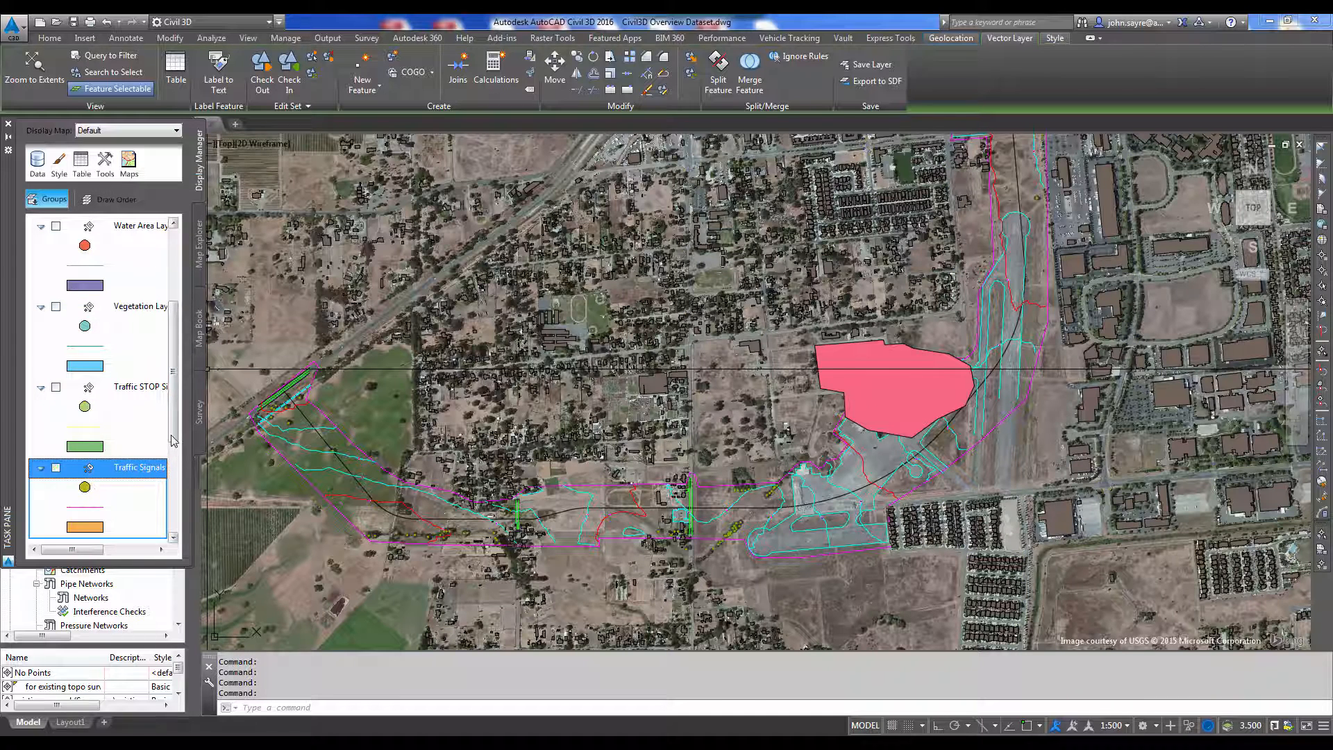
pyautogui.scroll(-1, 80, 438)
pyautogui.click(55, 386)
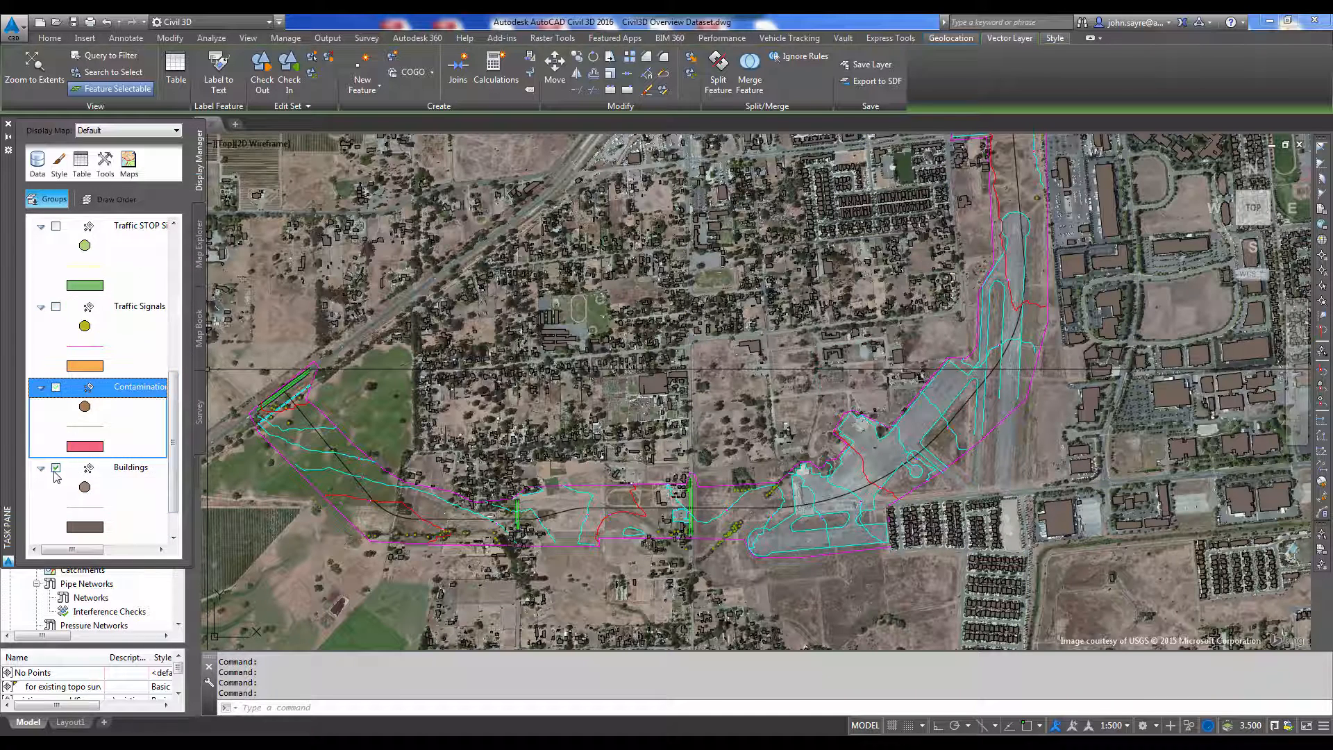
pyautogui.click(56, 468)
pyautogui.moveTo(171, 464); pyautogui.dragTo(175, 483)
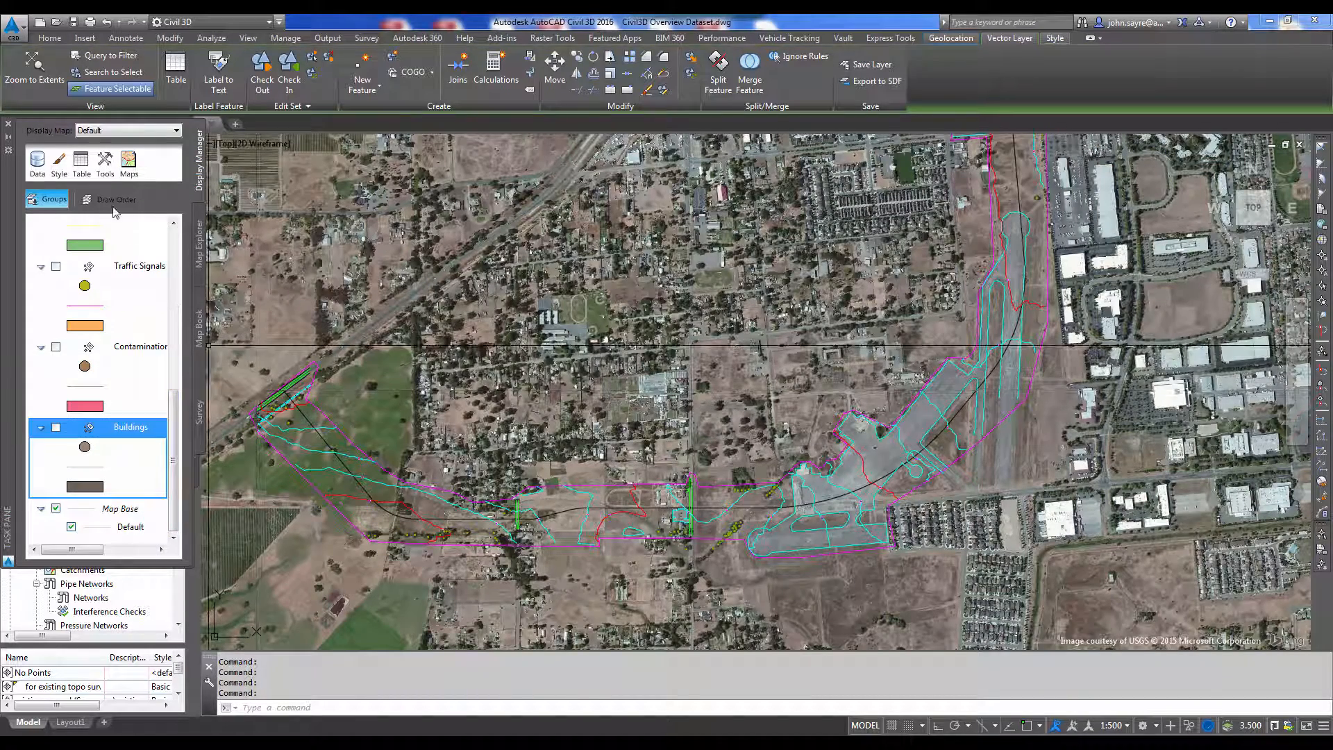
pyautogui.click(8, 123)
# Turn off the online aerial map behind the surveyed corridor
pyautogui.moveTo(585, 528); pyautogui.dragTo(674, 543, button='middle')
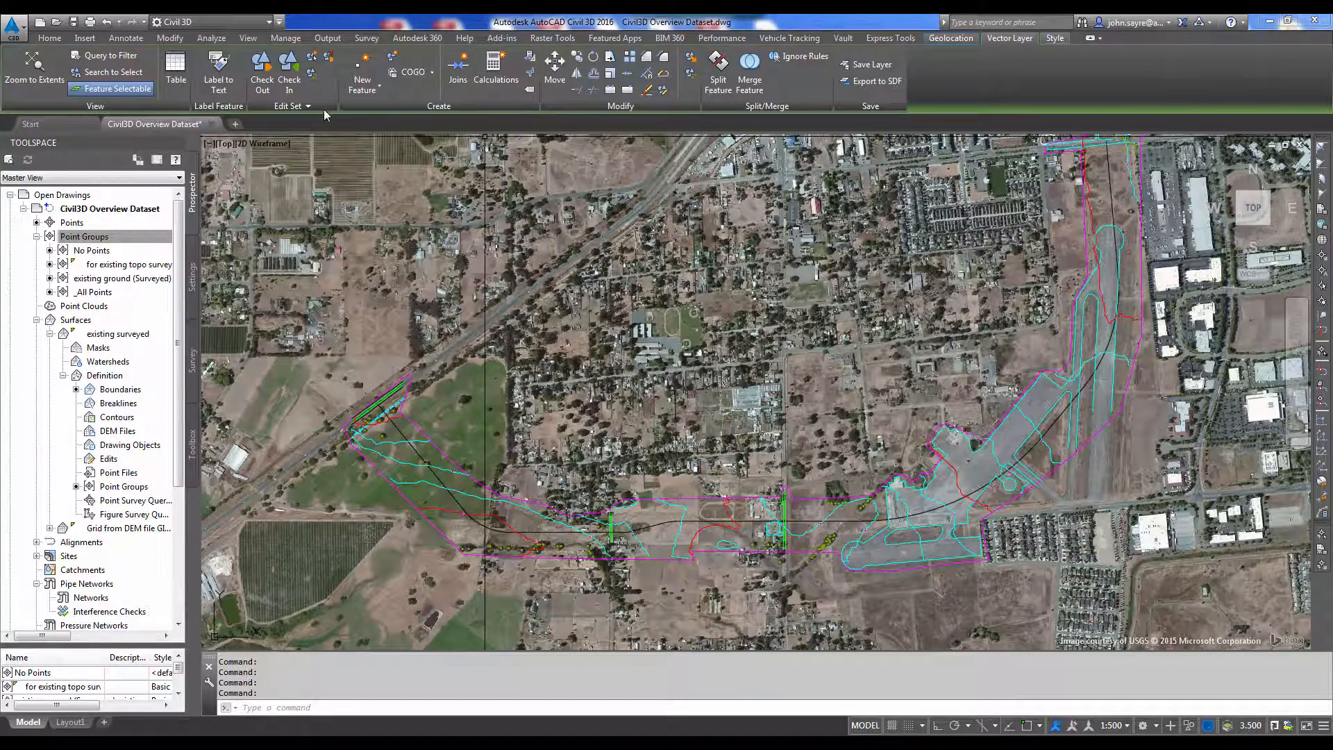
pyautogui.click(967, 40)
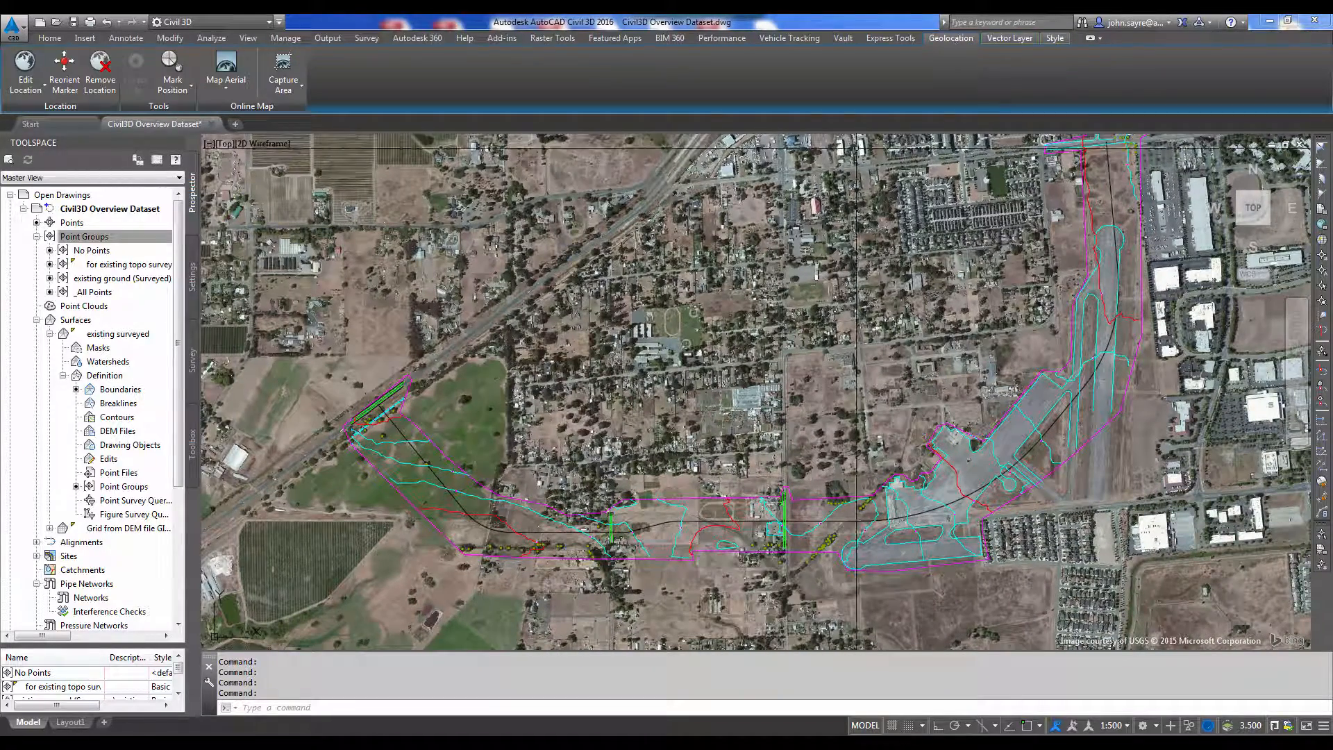
pyautogui.click(226, 82)
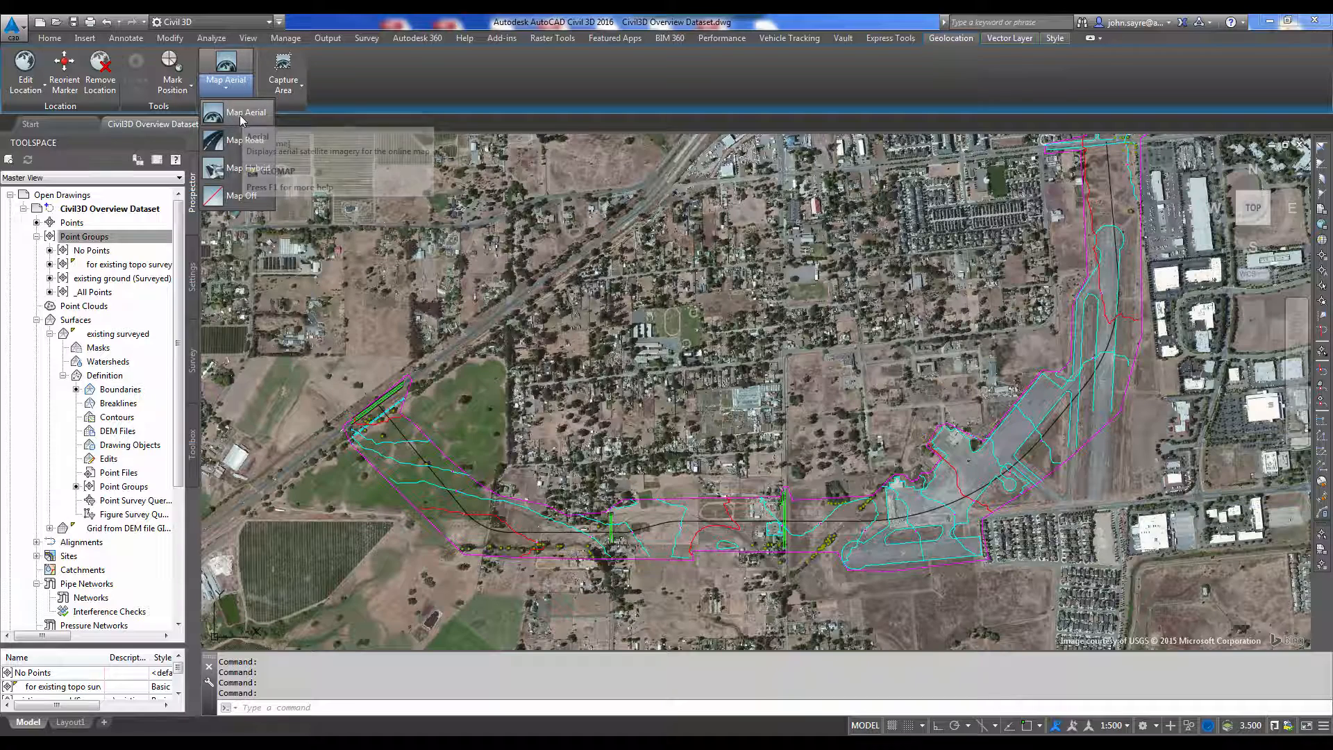
pyautogui.click(241, 195)
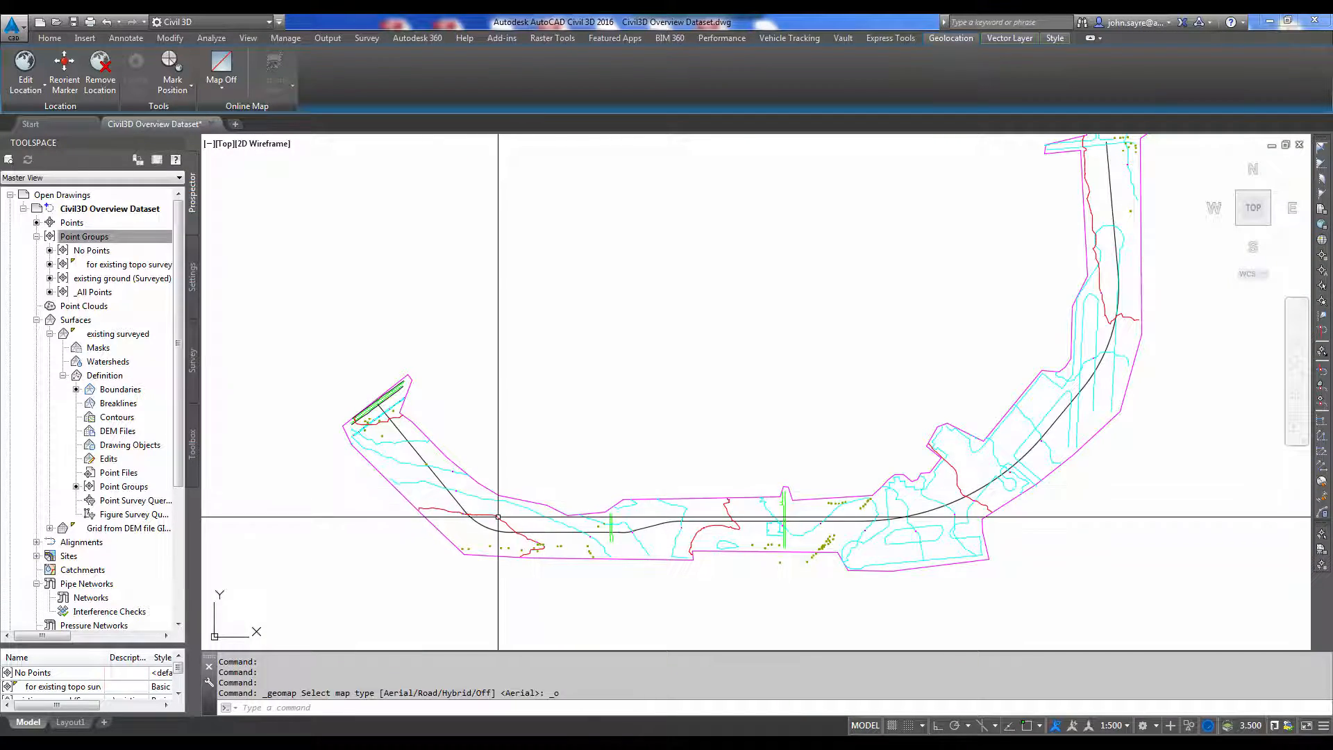
# Examine the surveyed surface's contours, contour labels, tree points and boundary along the corridor without the imagery
pyautogui.scroll(8, 860, 539)
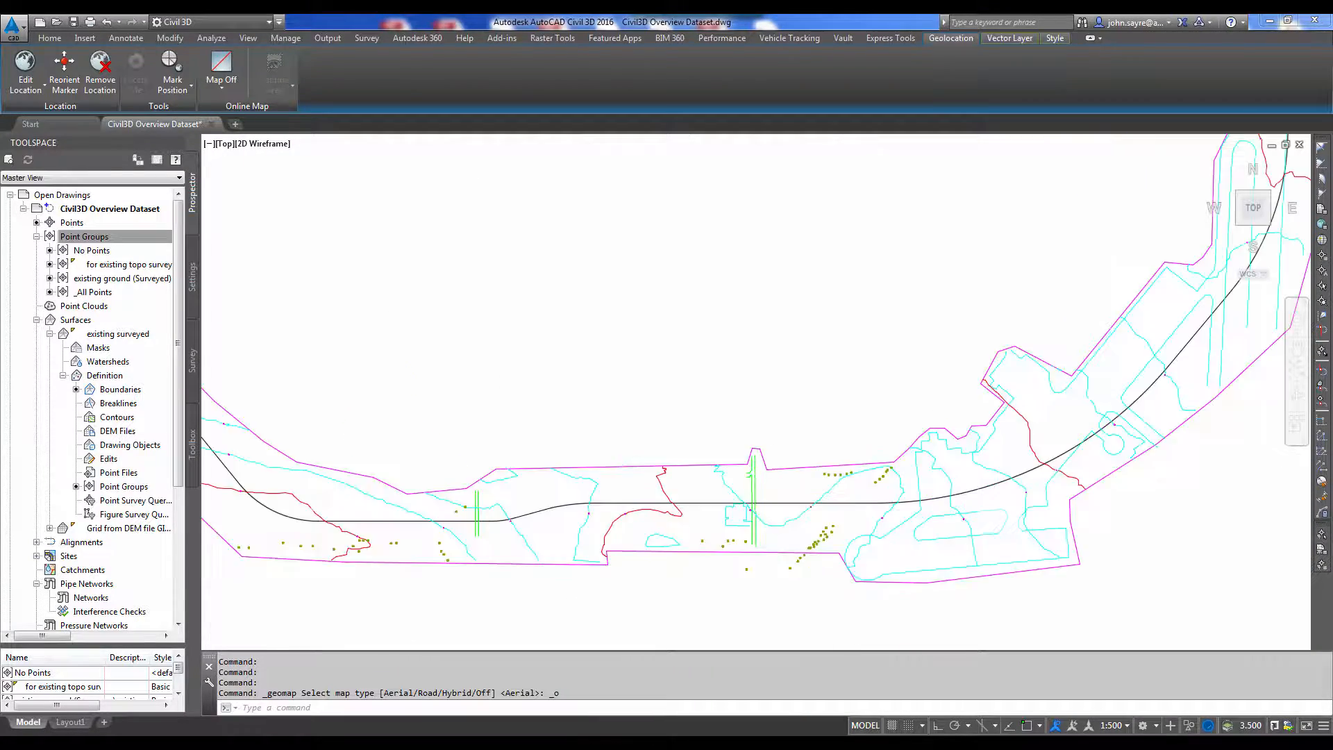
pyautogui.scroll(-6, 495, 529)
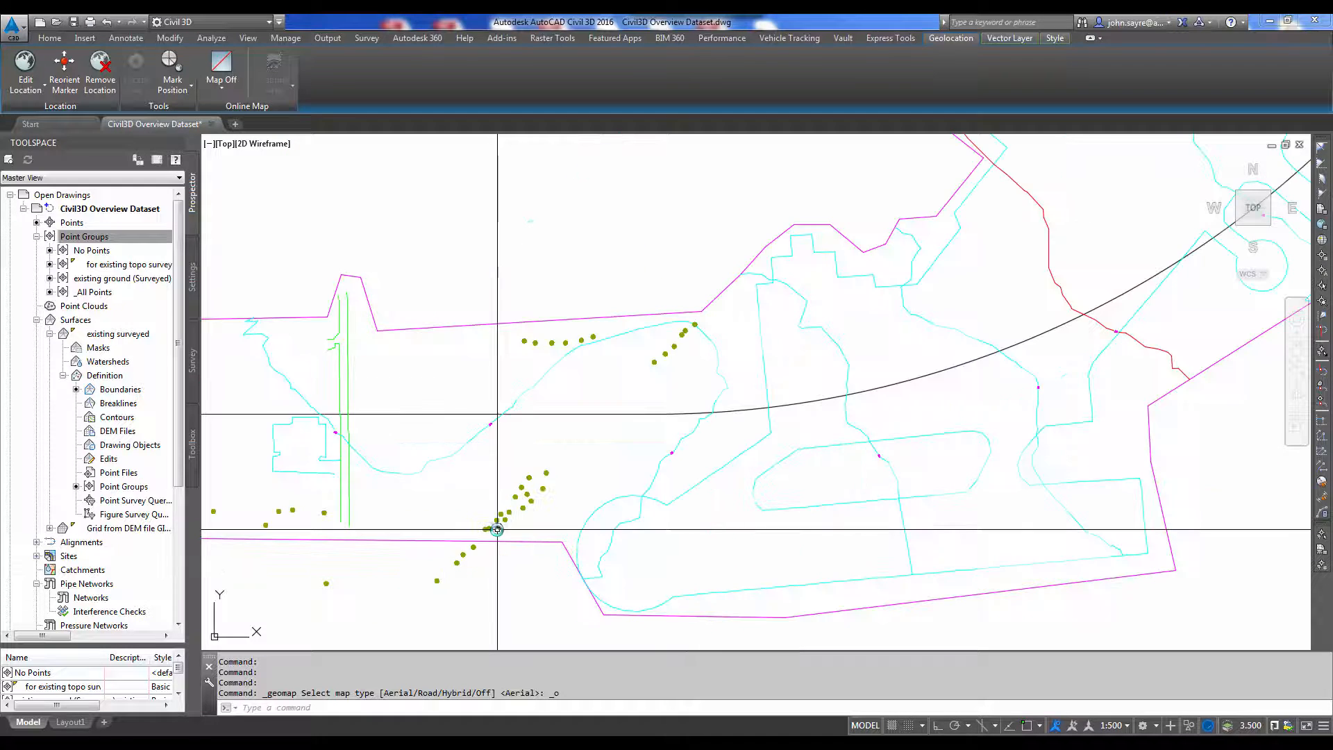
pyautogui.scroll(3, 585, 521)
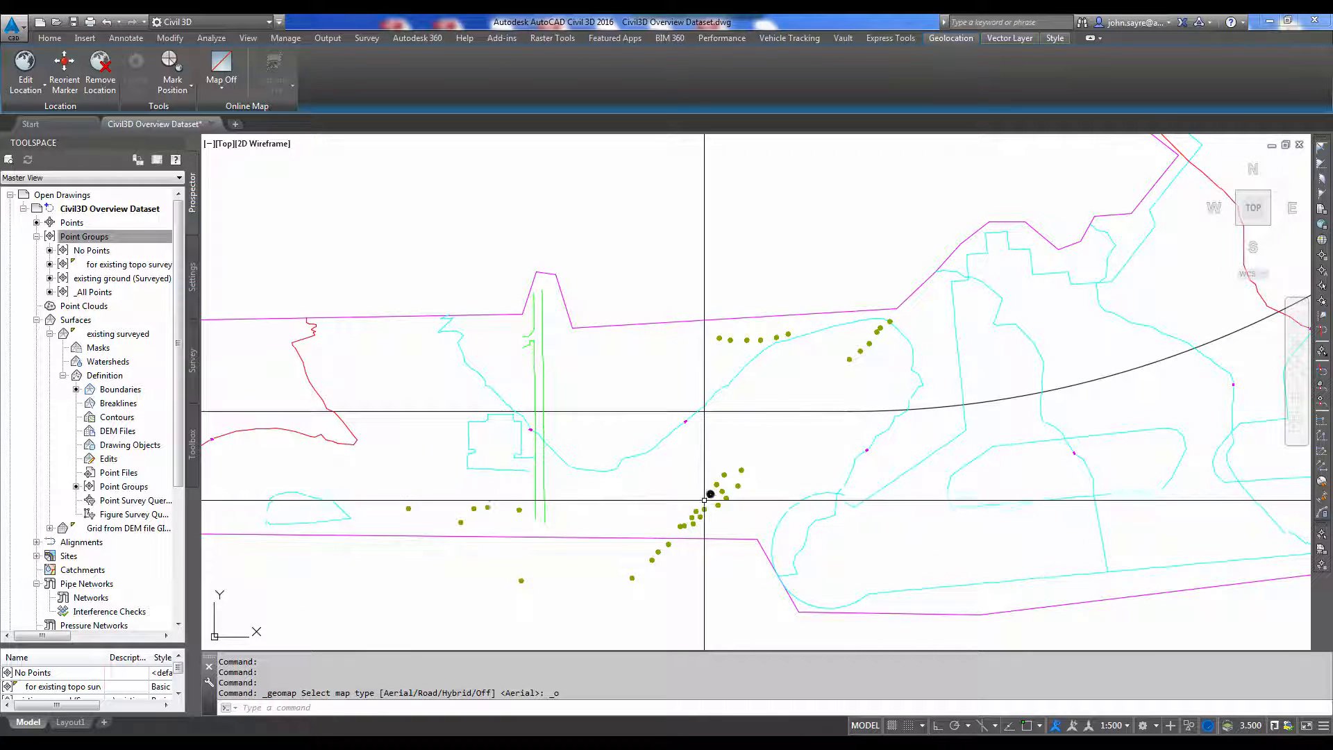
pyautogui.scroll(5, 521, 479)
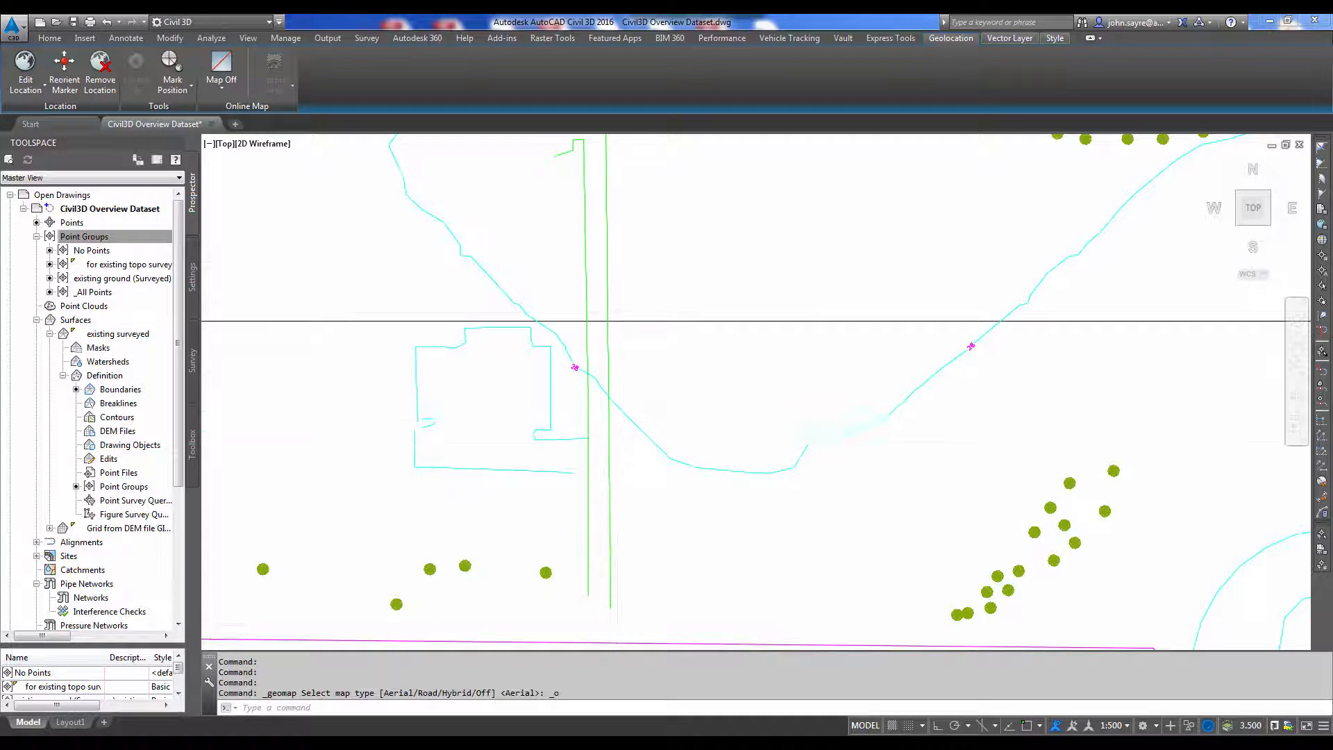
pyautogui.scroll(-6, 604, 402)
pyautogui.scroll(-2, 1012, 410)
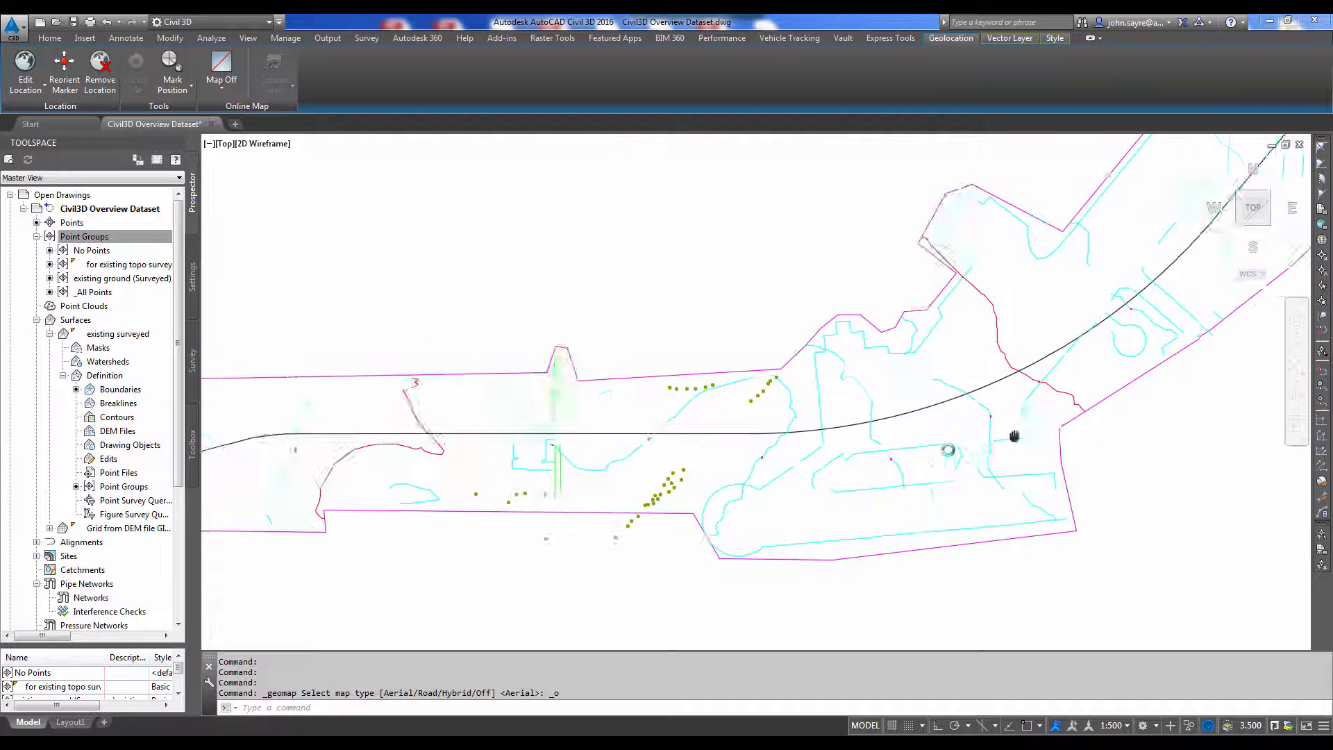
pyautogui.scroll(2, 1102, 338)
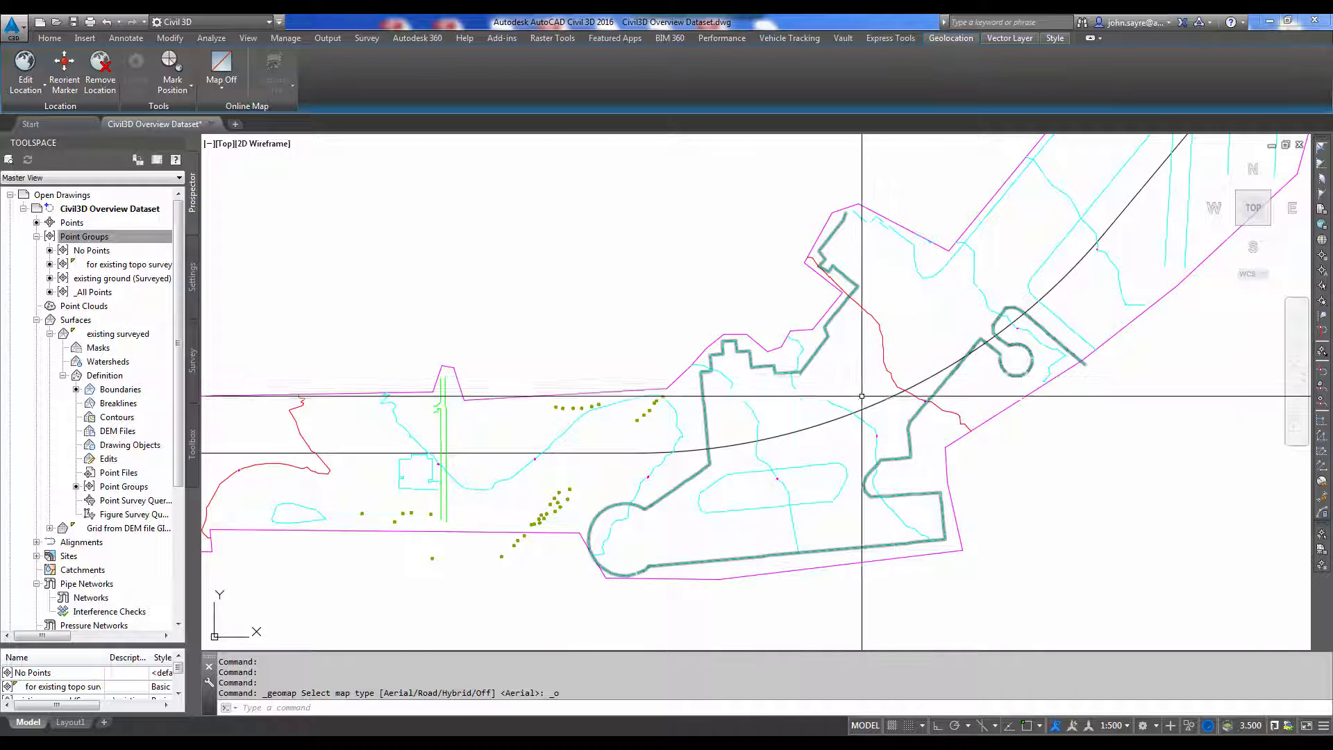
pyautogui.scroll(-4, 797, 445)
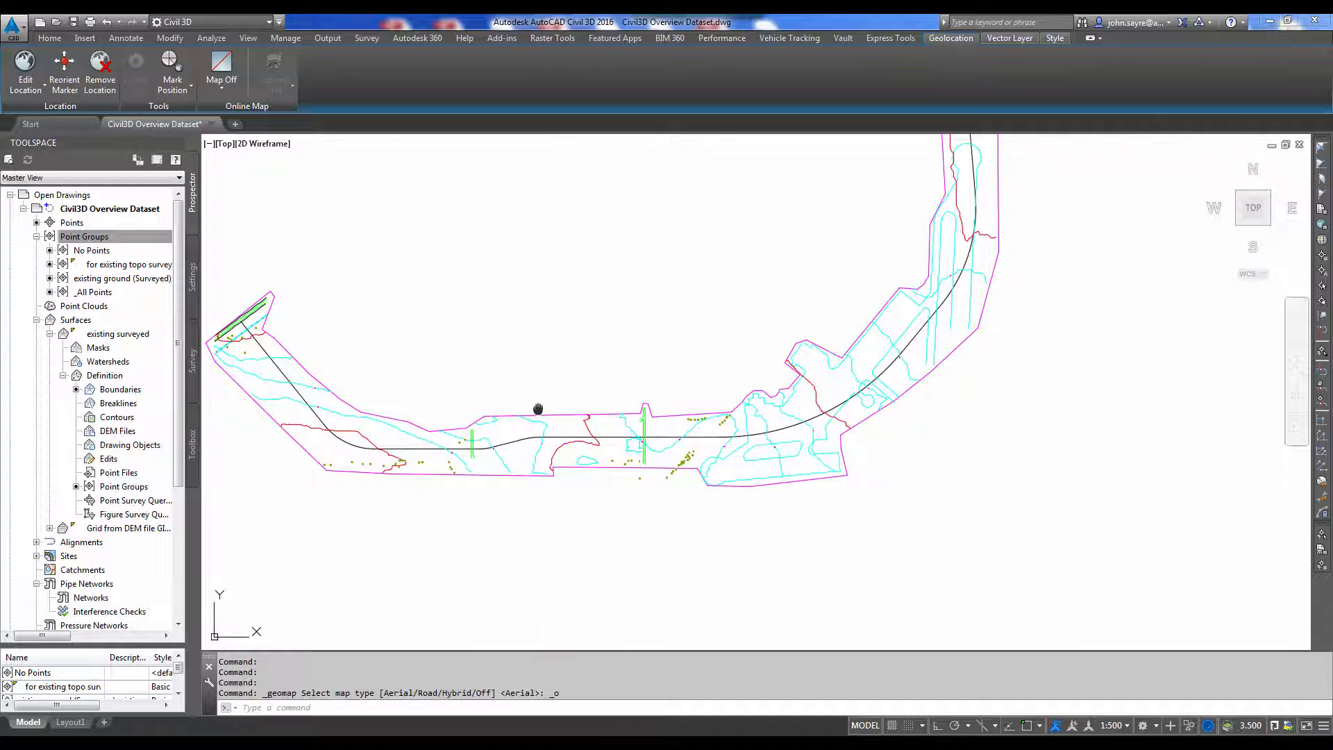
pyautogui.scroll(-1, 591, 444)
pyautogui.scroll(-1, 591, 441)
pyautogui.scroll(2, 590, 441)
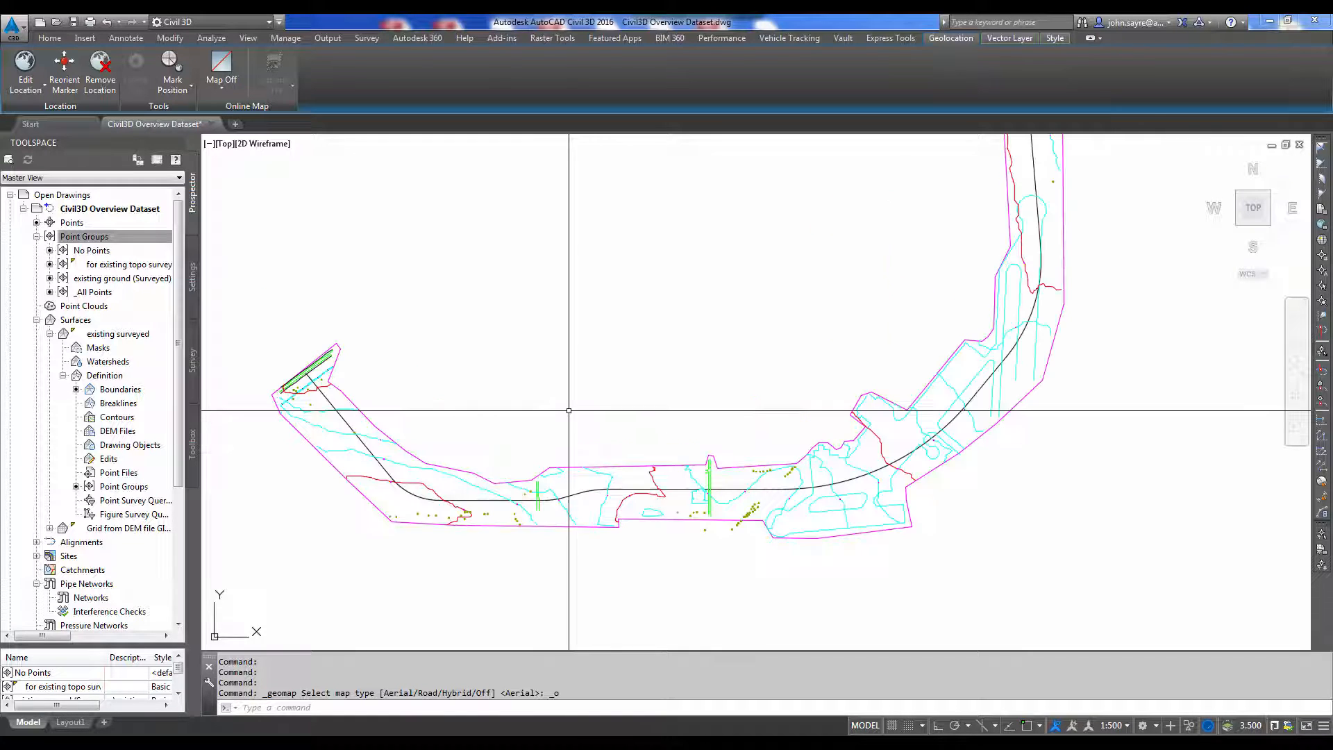
pyautogui.moveTo(565, 410); pyautogui.dragTo(576, 455, button='middle')
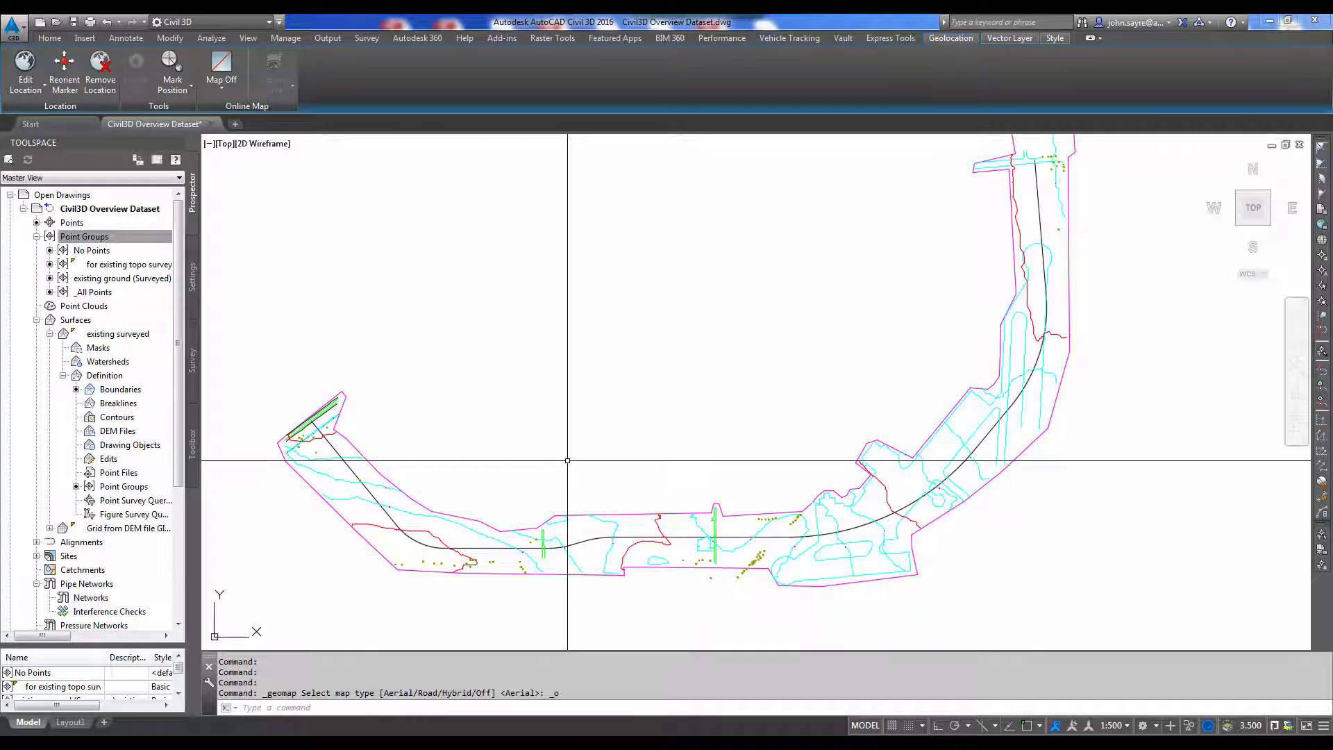
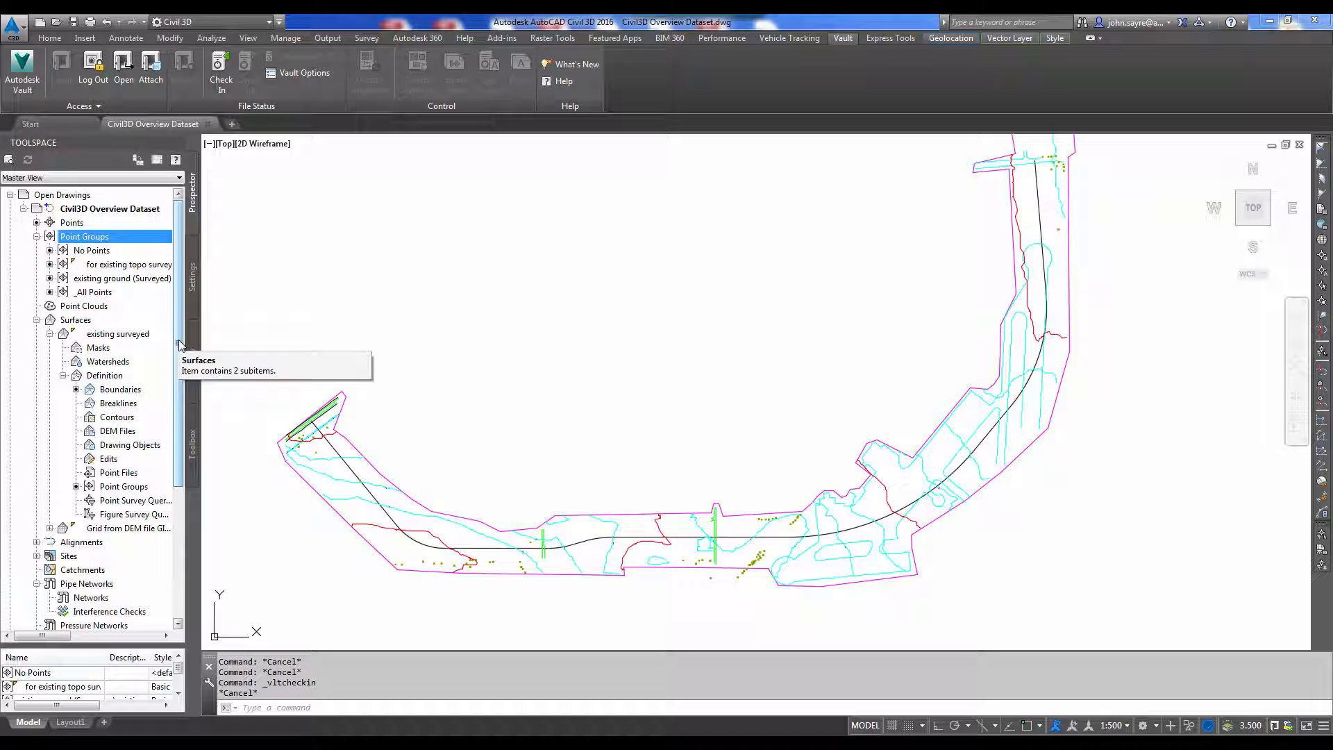
# Create a Vault project named "New Roadway Project" without a project template, and expand the Projects collection
pyautogui.scroll(-5, 104, 347)
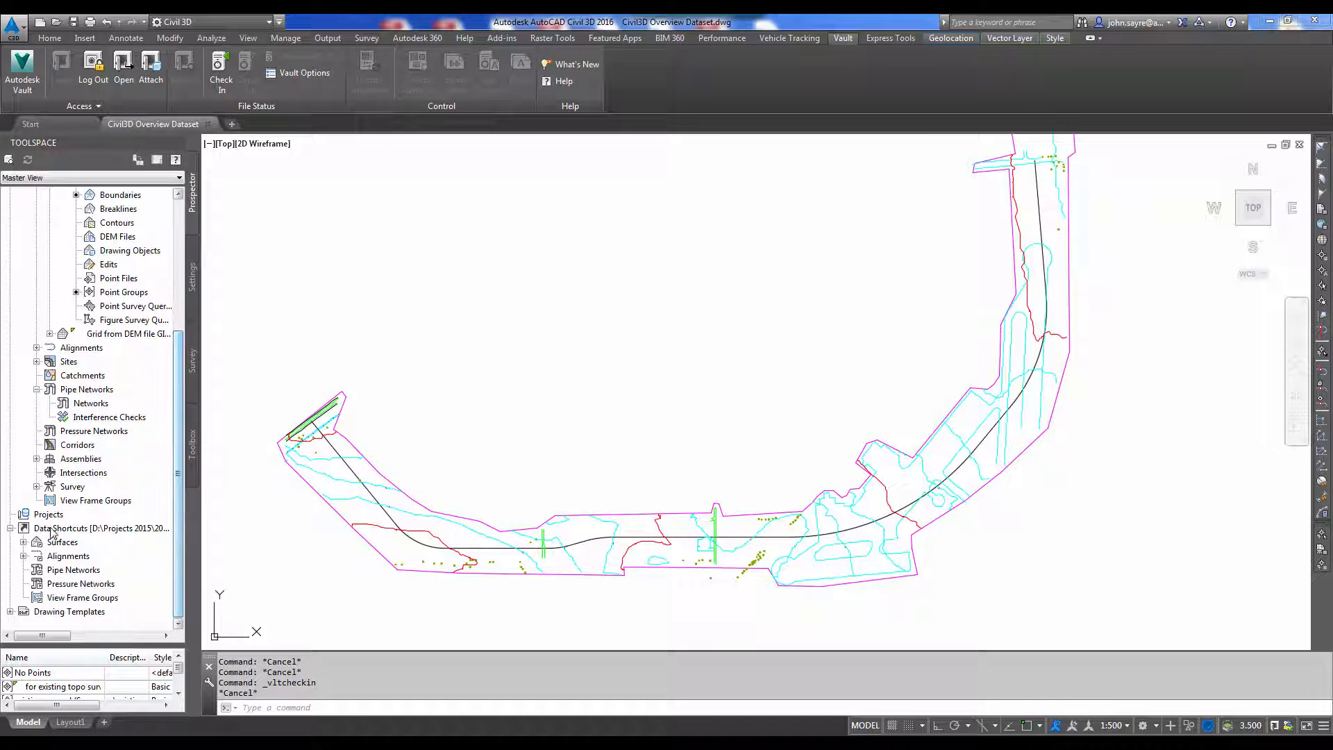
pyautogui.rightClick(69, 514)
pyautogui.click(95, 521)
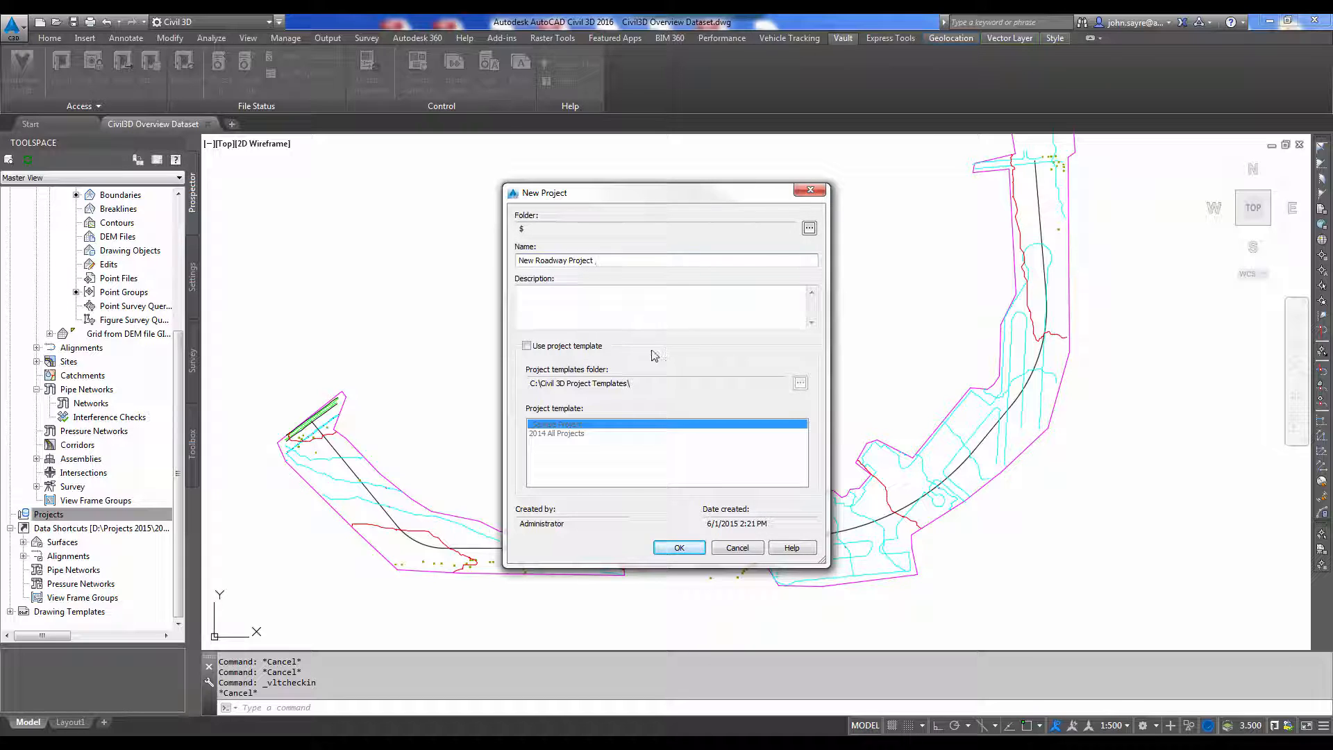
pyautogui.click(690, 548)
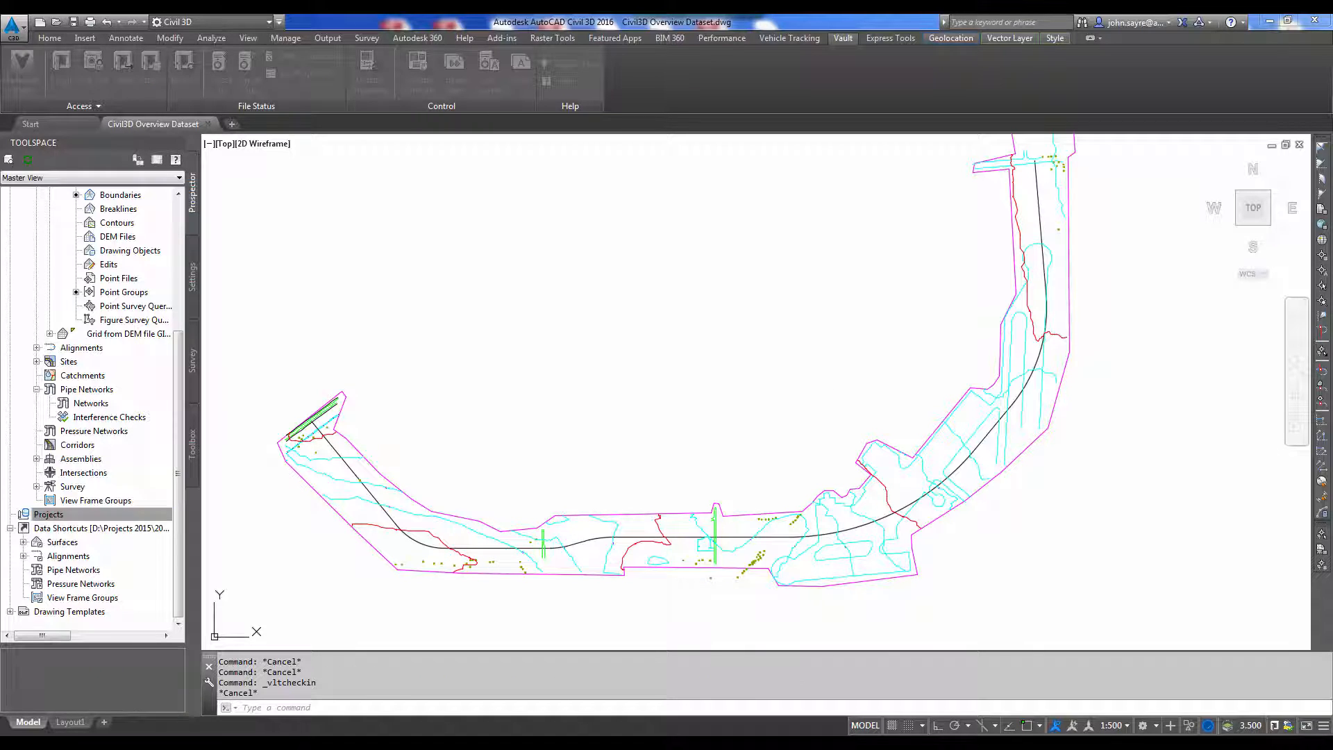
pyautogui.click(10, 514)
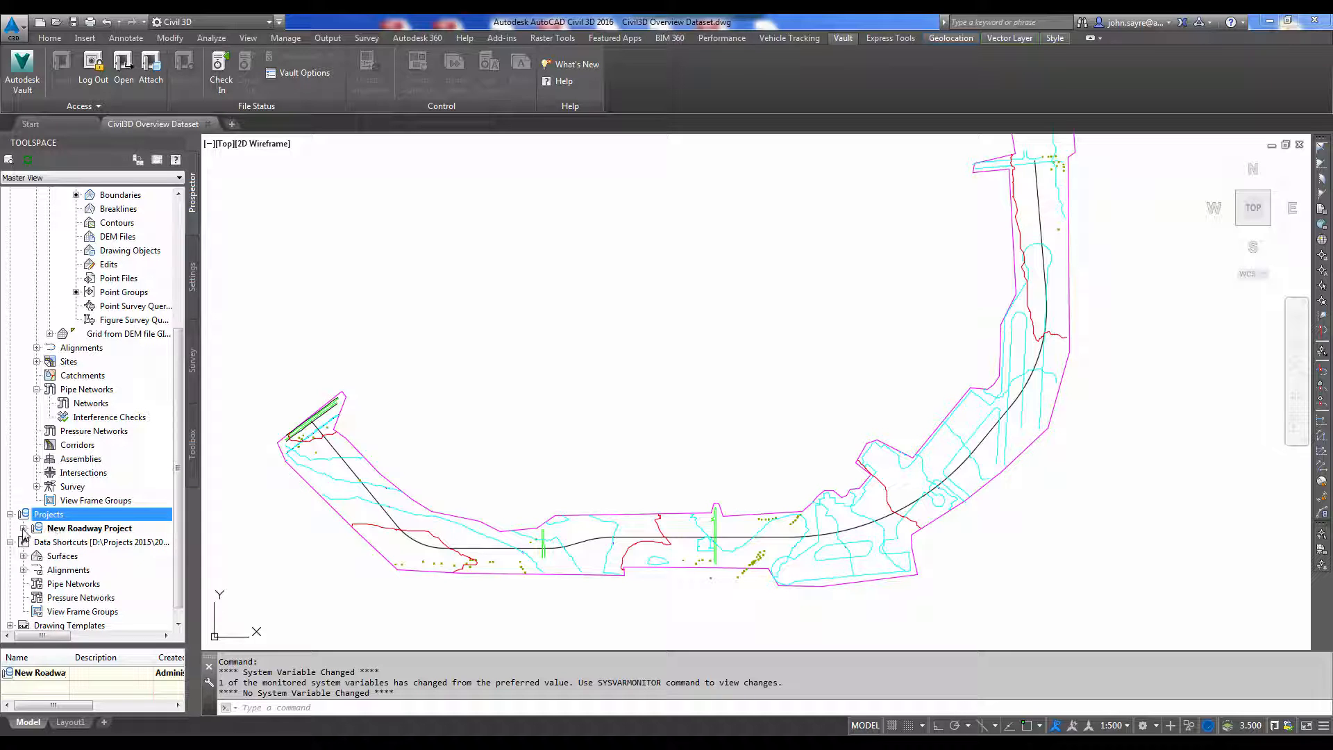
# Check the drawing and its dependent files into the Drawings folder of New Roadway Project, sharing both the existing surveyed and DEM surfaces
pyautogui.click(24, 528)
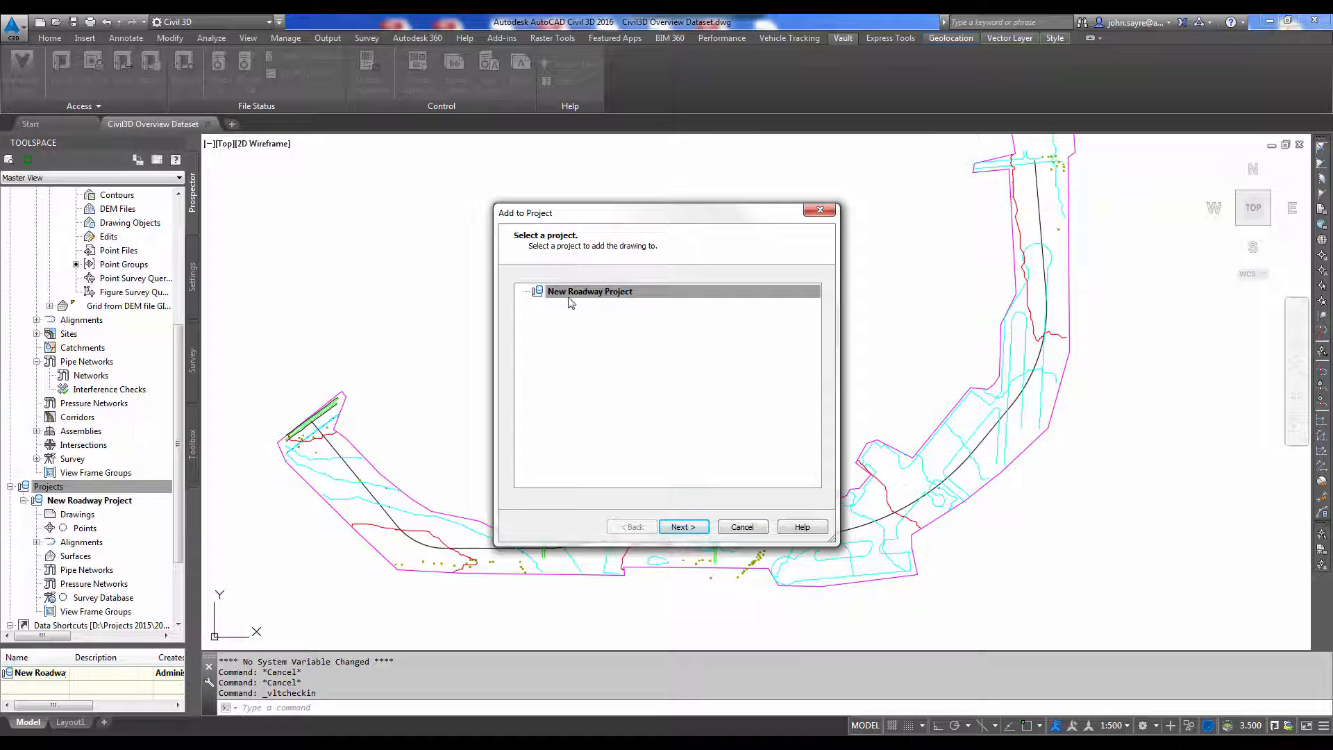
pyautogui.click(682, 528)
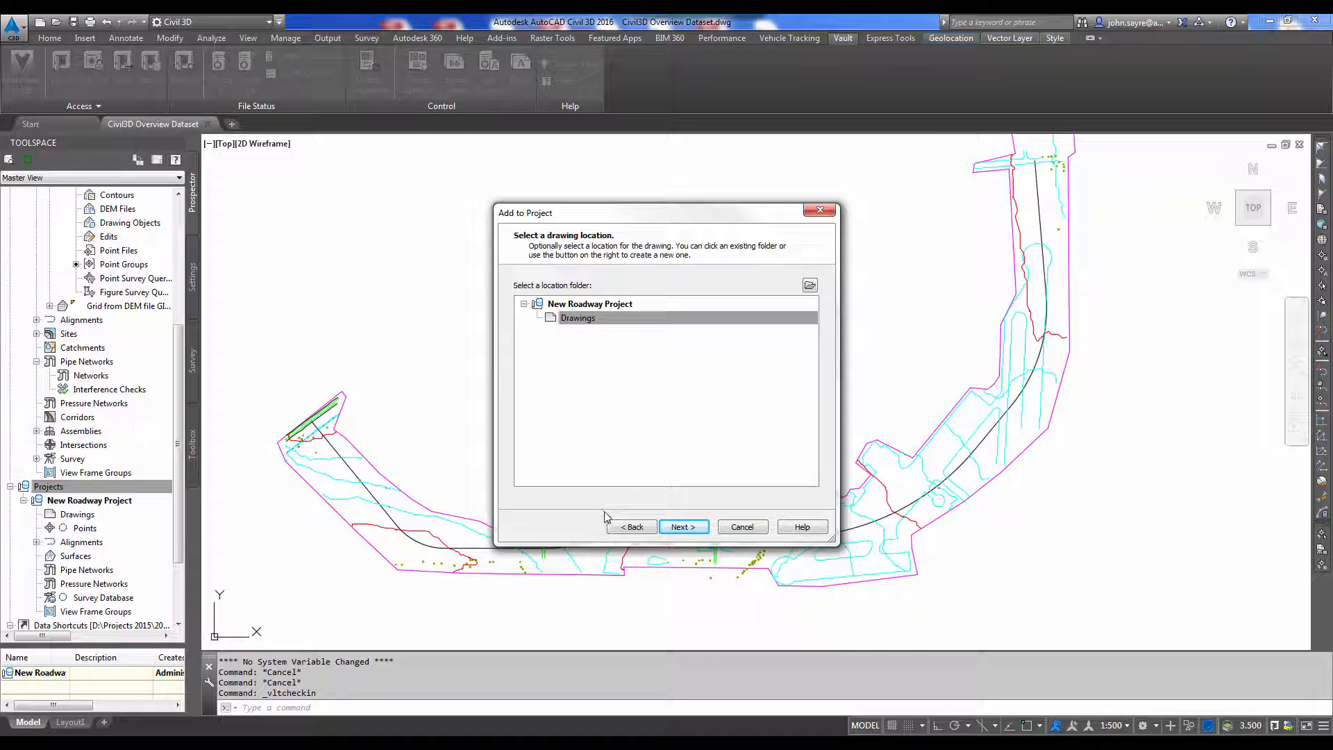
pyautogui.click(686, 528)
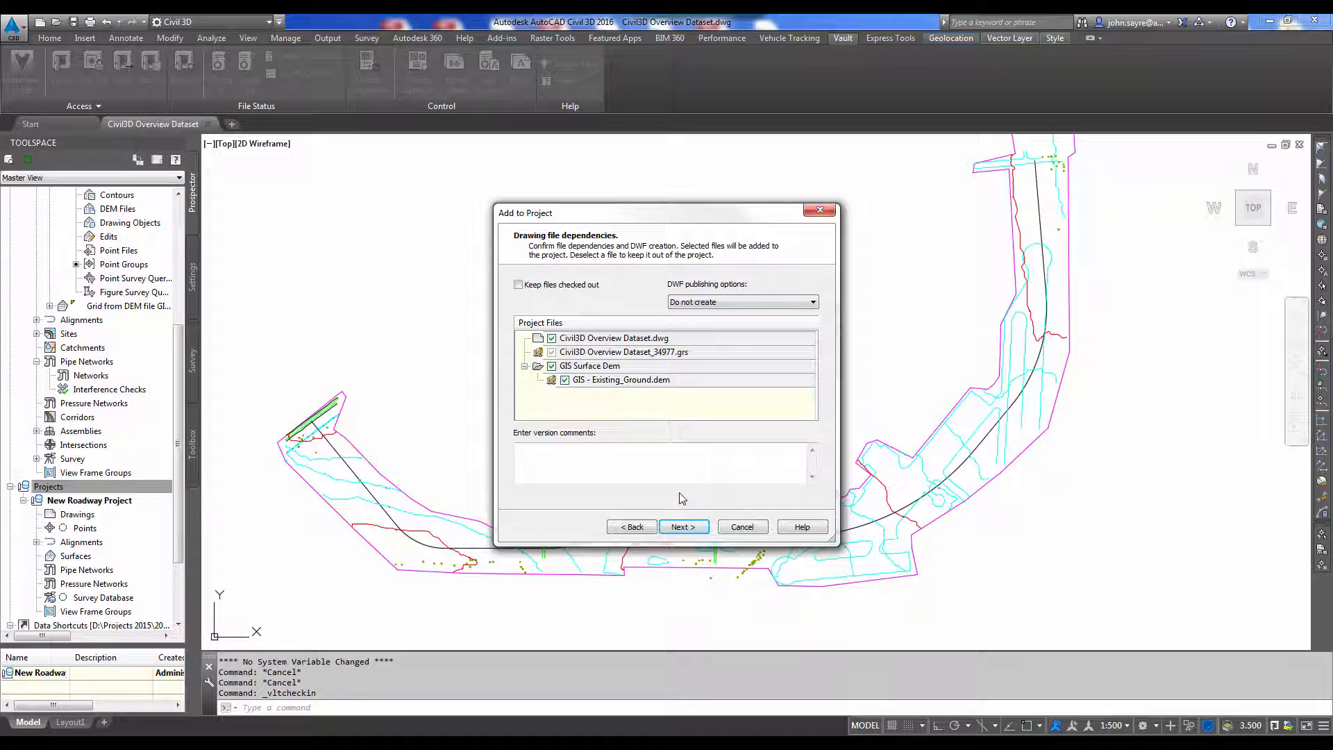
pyautogui.click(678, 522)
pyautogui.click(551, 305)
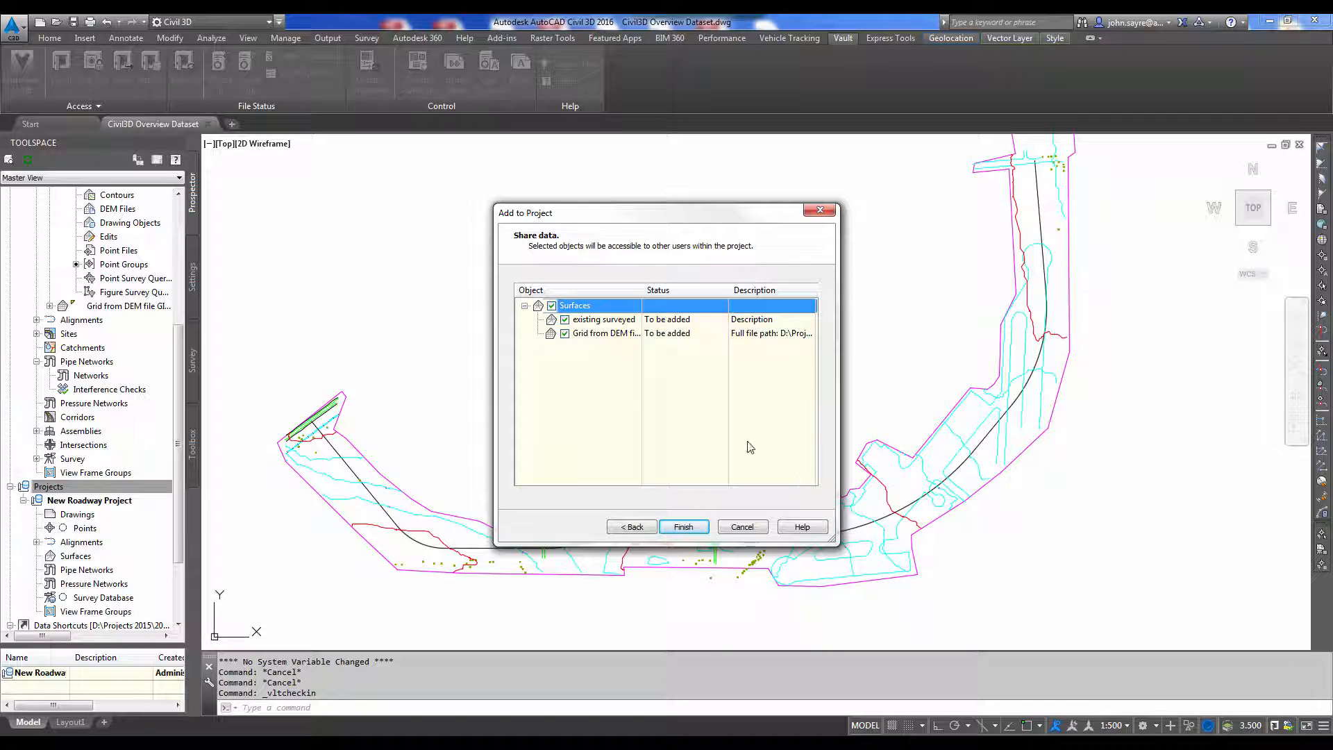
pyautogui.click(683, 527)
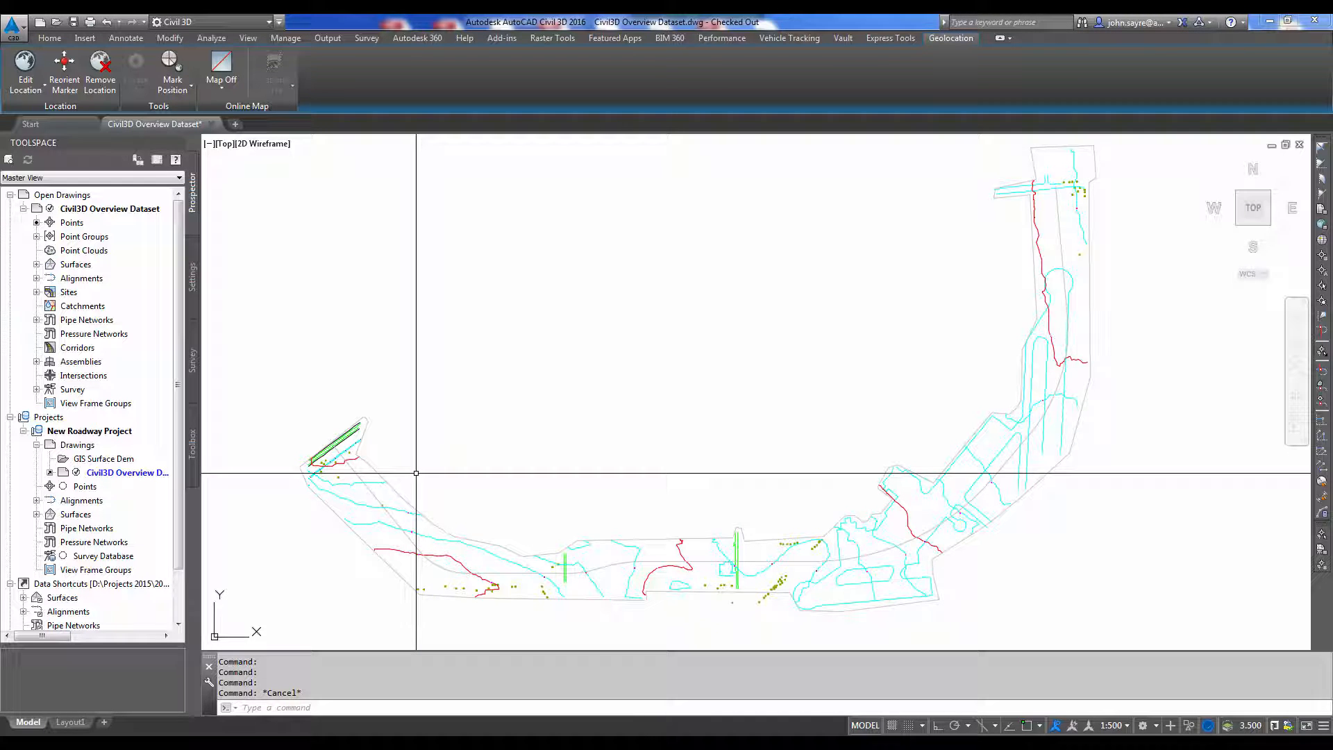
# Create centerline alignment "New Road" from the corridor polyline with Major Minor and Geometry Points labels, no curves between tangents, and existing entities kept
pyautogui.click(50, 37)
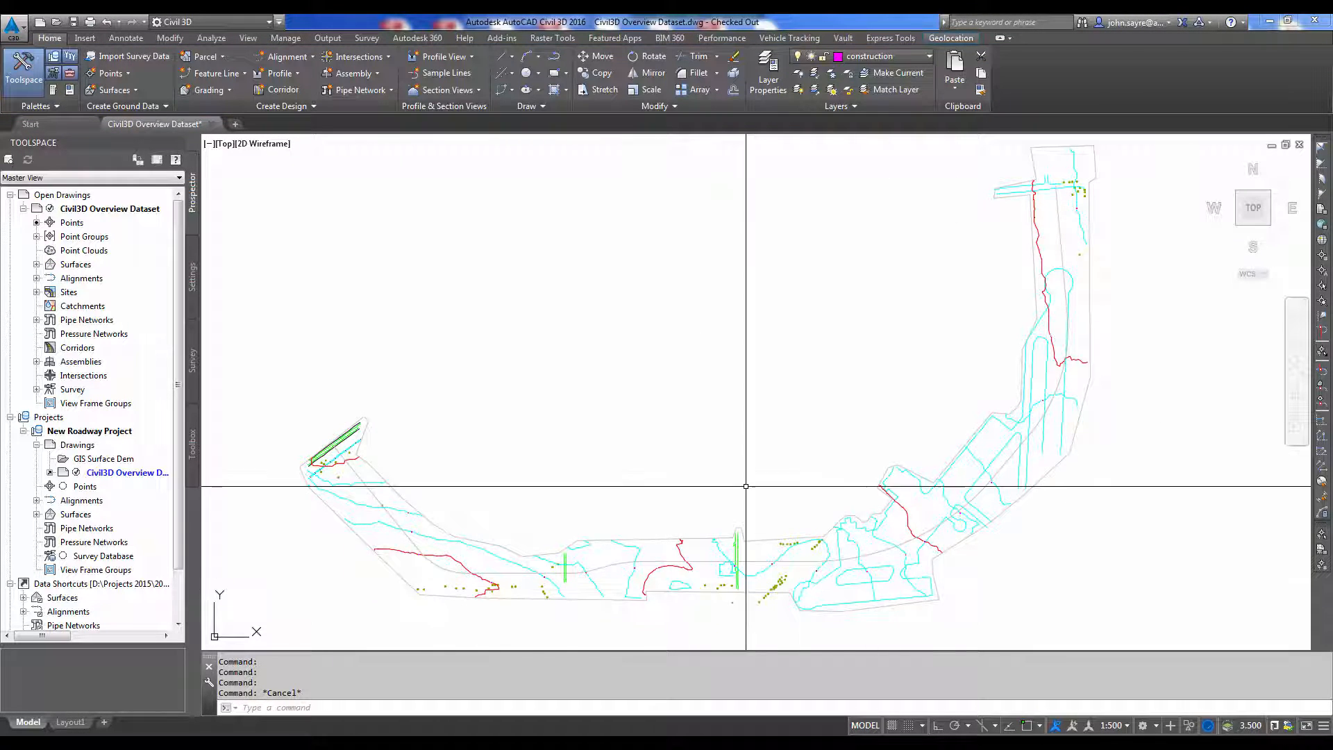
pyautogui.click(287, 56)
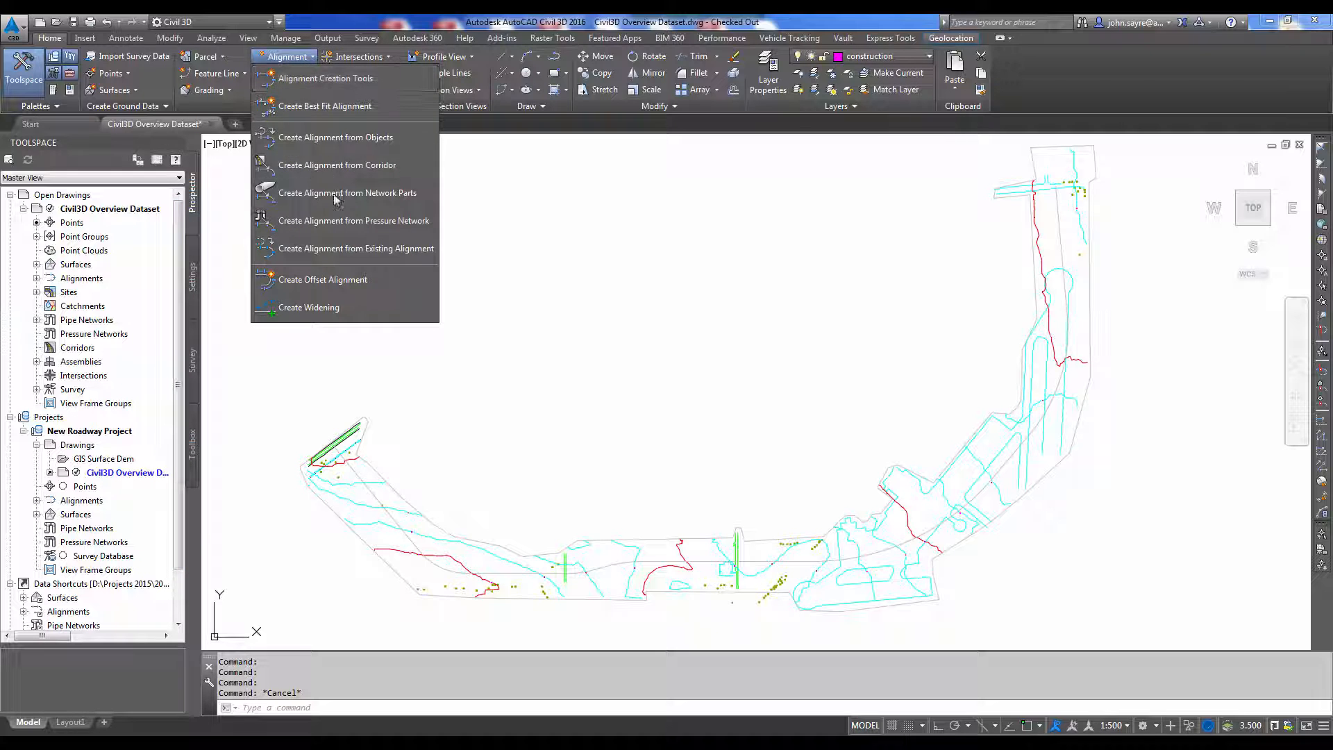
pyautogui.click(333, 135)
pyautogui.click(360, 478)
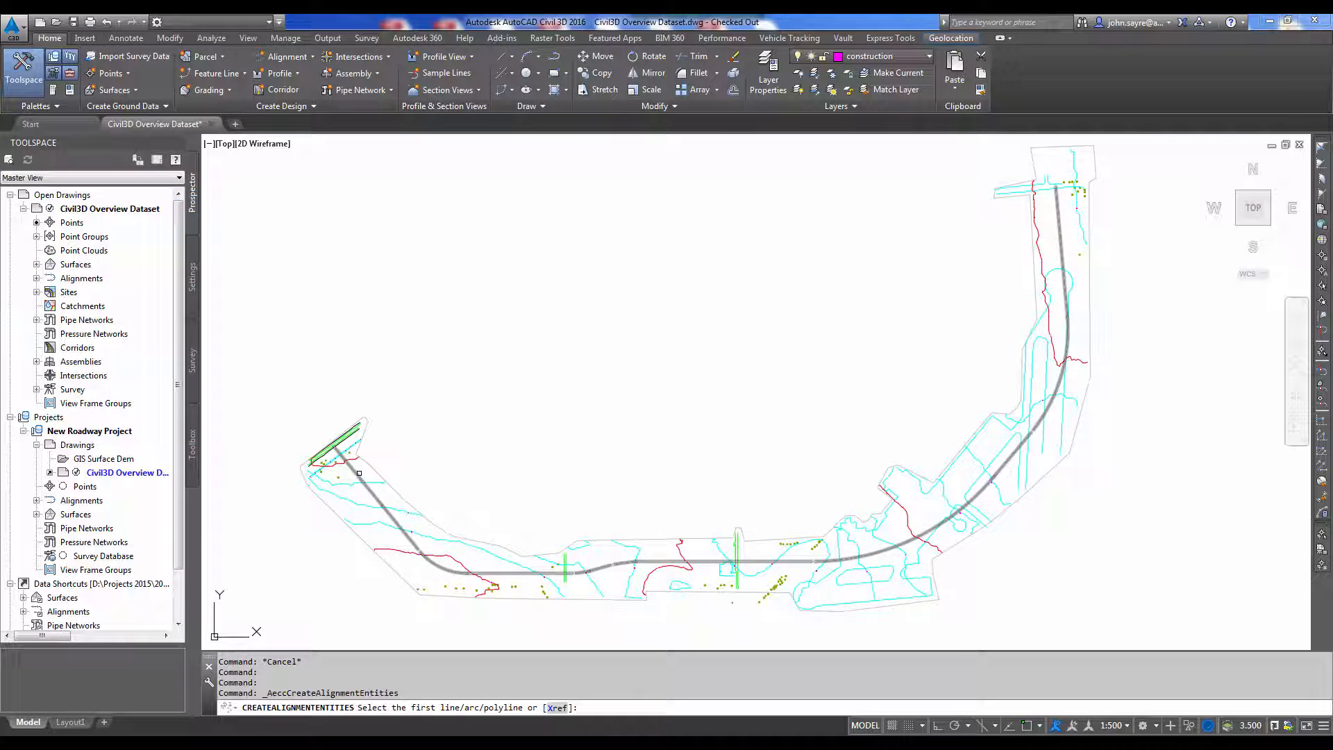
pyautogui.press('Return')
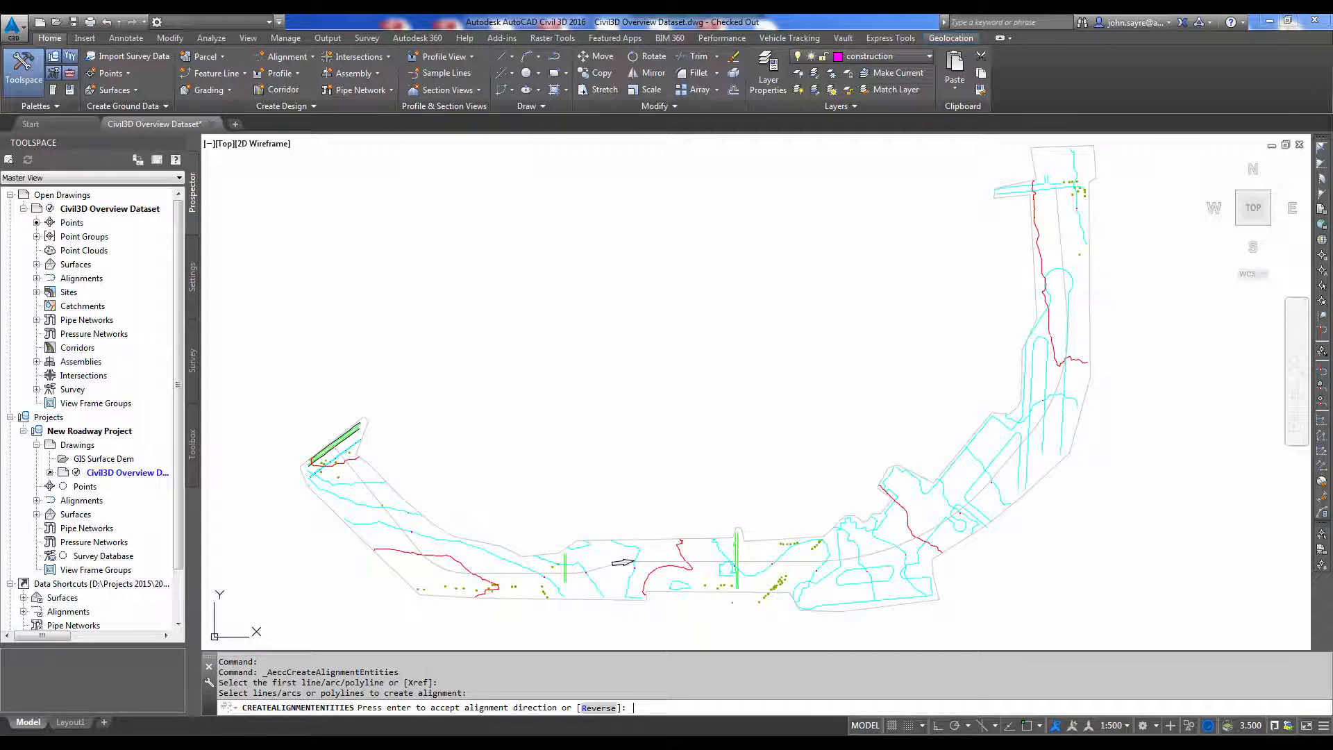
pyautogui.press('Return')
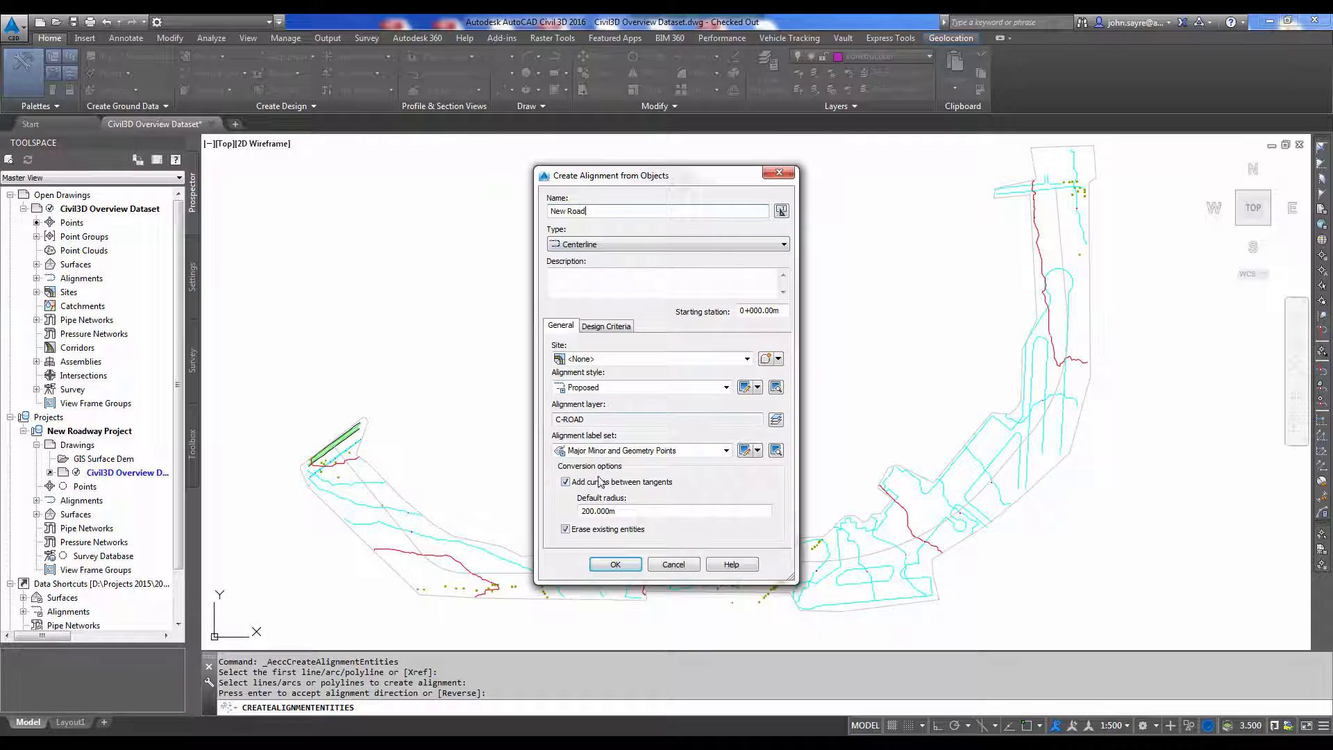
pyautogui.click(726, 451)
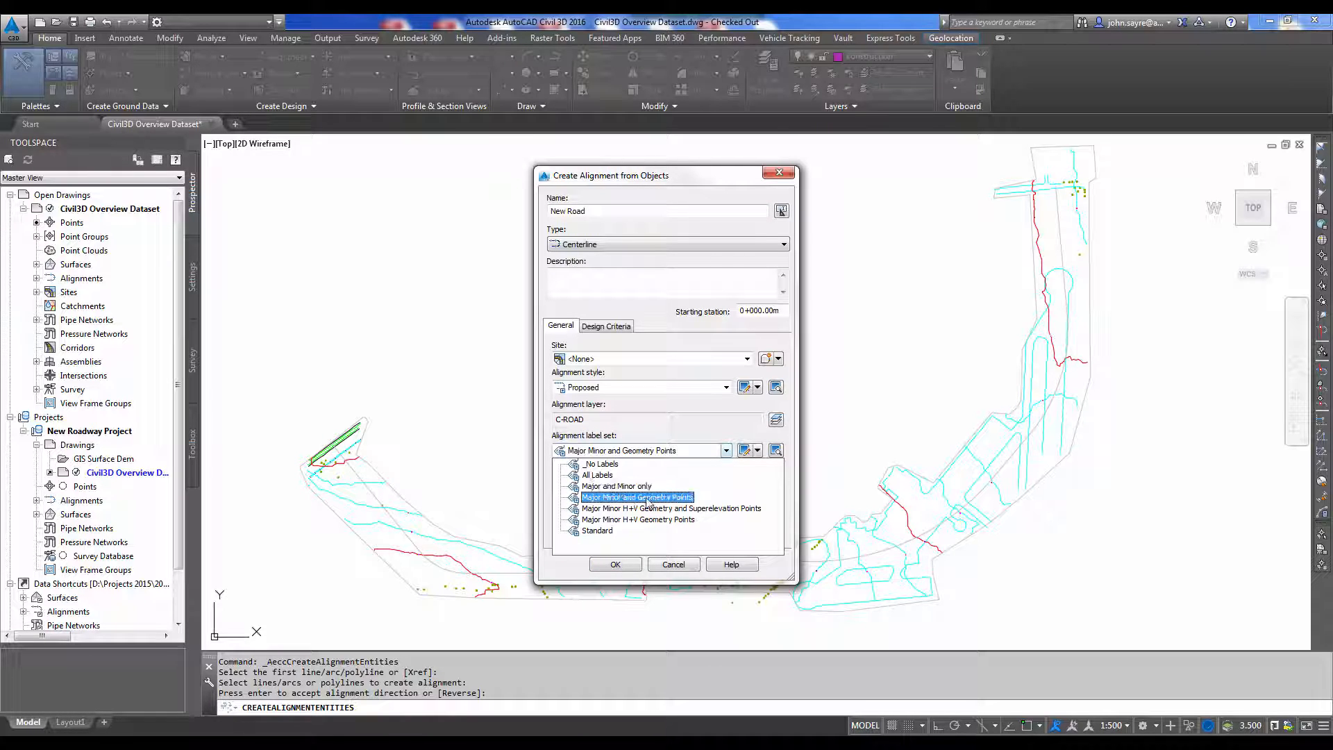
pyautogui.click(615, 486)
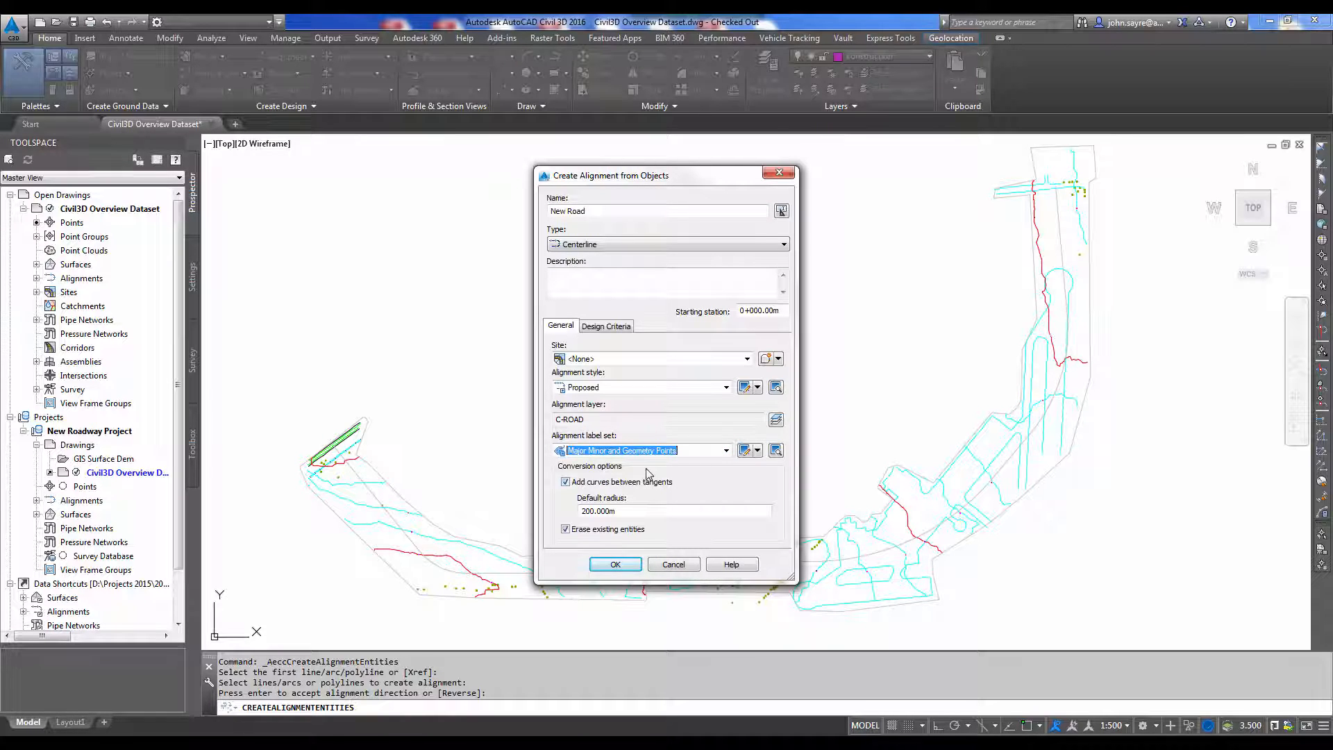
pyautogui.click(566, 482)
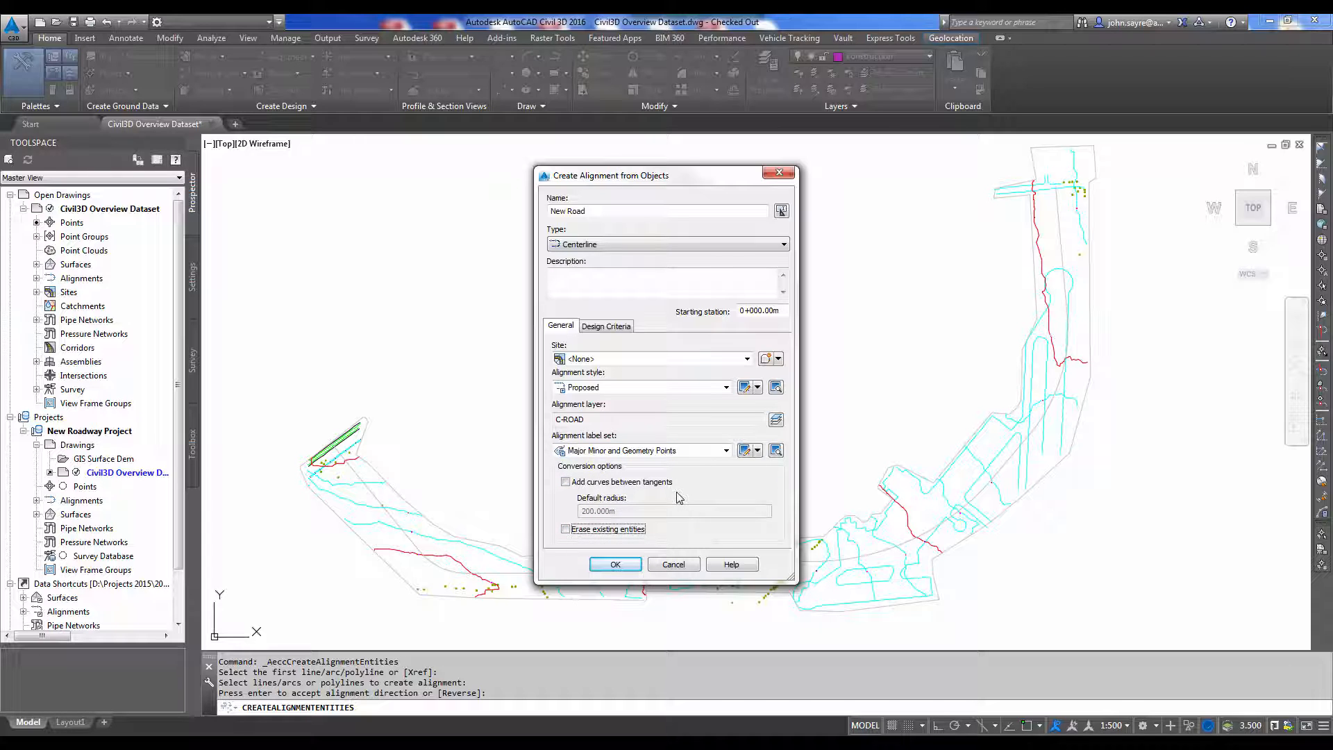
pyautogui.click(615, 565)
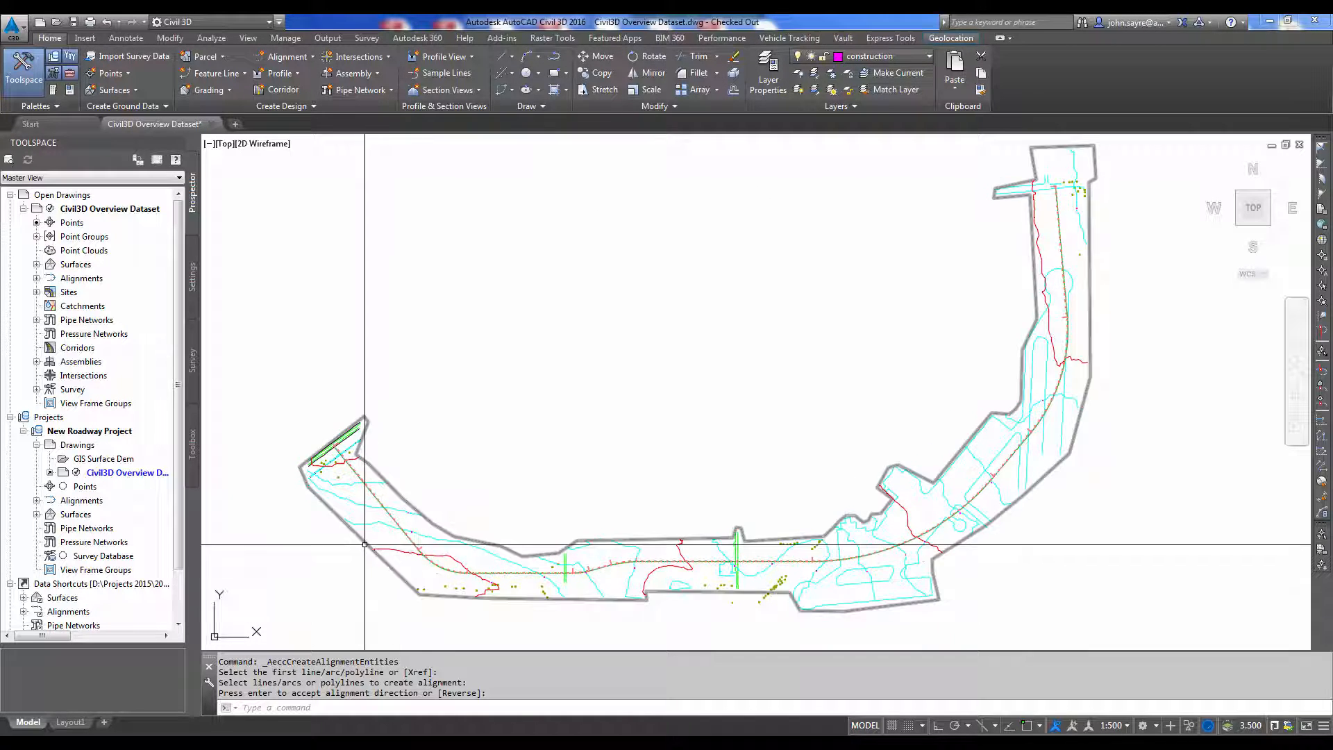
# Stretch the New Road alignment's start point away from the existing road's centre line to a free point southeast of it
pyautogui.scroll(3, 350, 520)
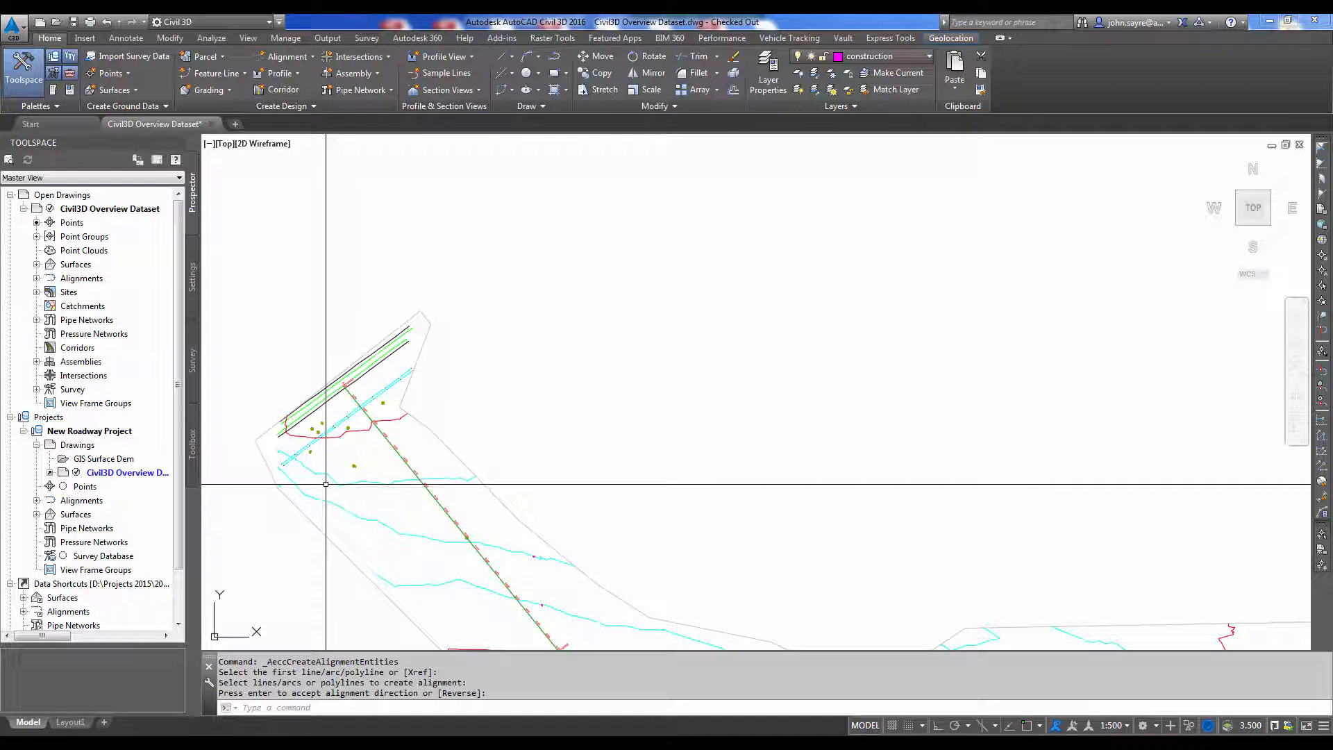
pyautogui.scroll(3, 354, 470)
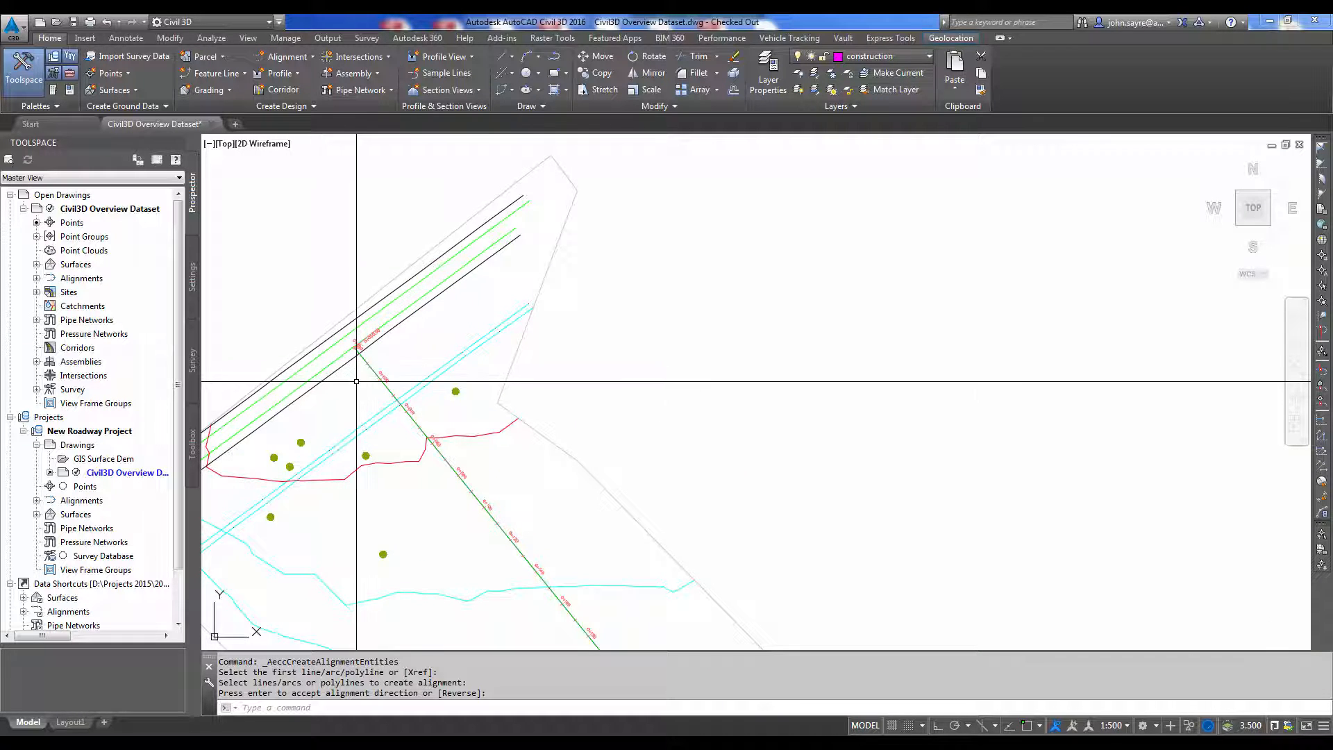
pyautogui.scroll(3, 355, 380)
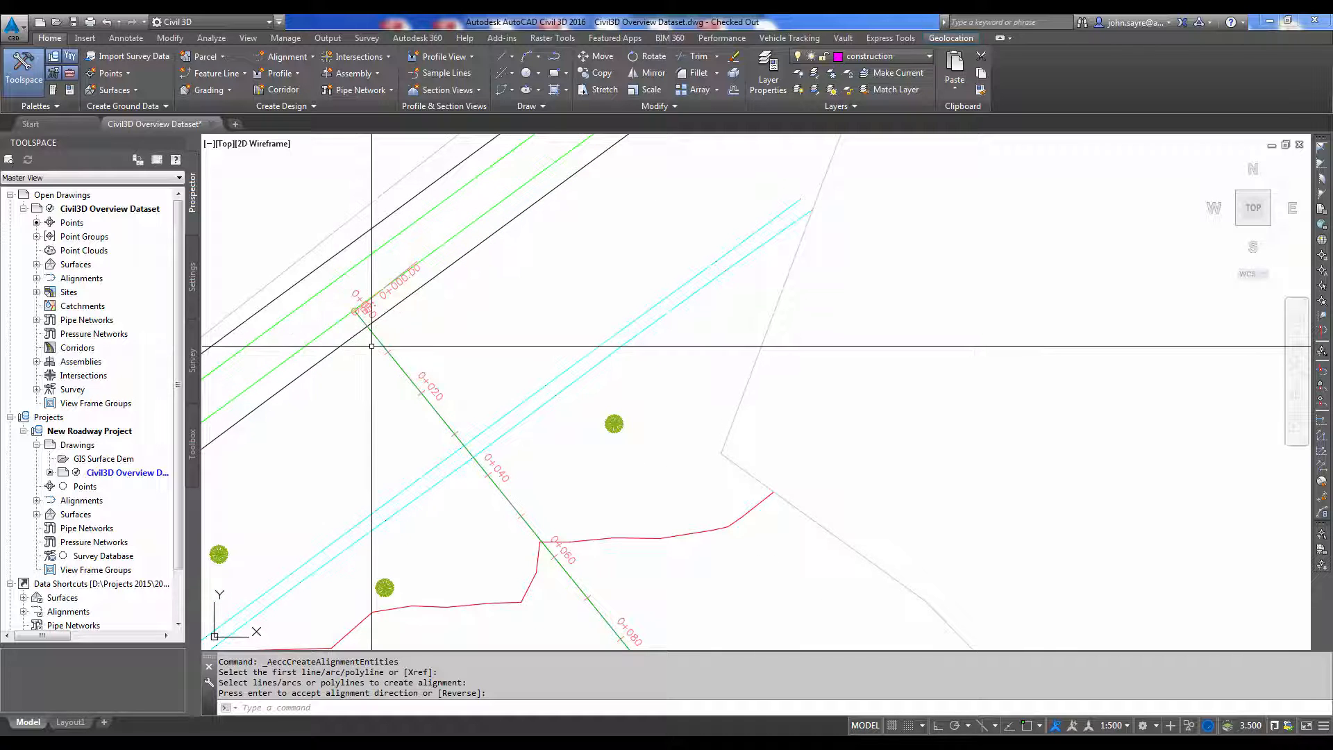
pyautogui.press('Return')
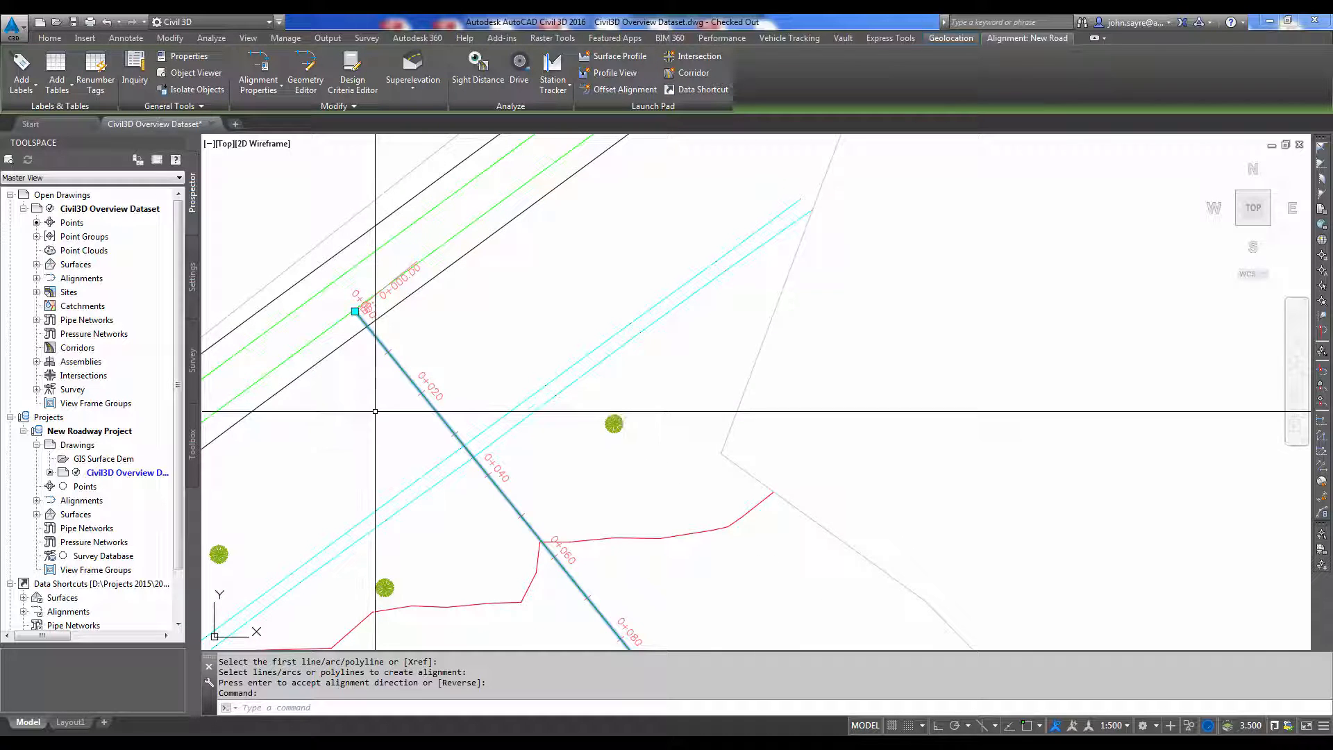
pyautogui.click(355, 311)
pyautogui.click(462, 379)
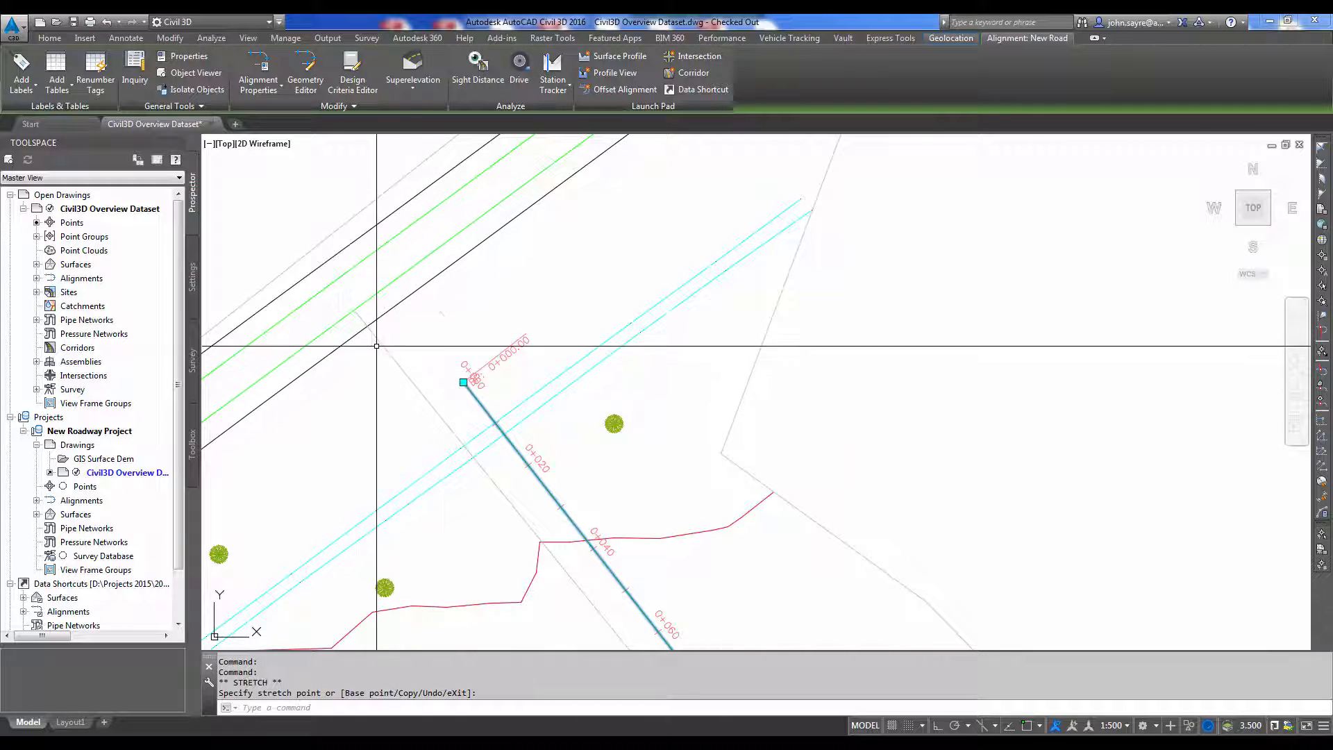
# Stretch the alignment's start point back onto the existing road's green line with a perpendicular snap, and clear the selection
pyautogui.click(463, 381)
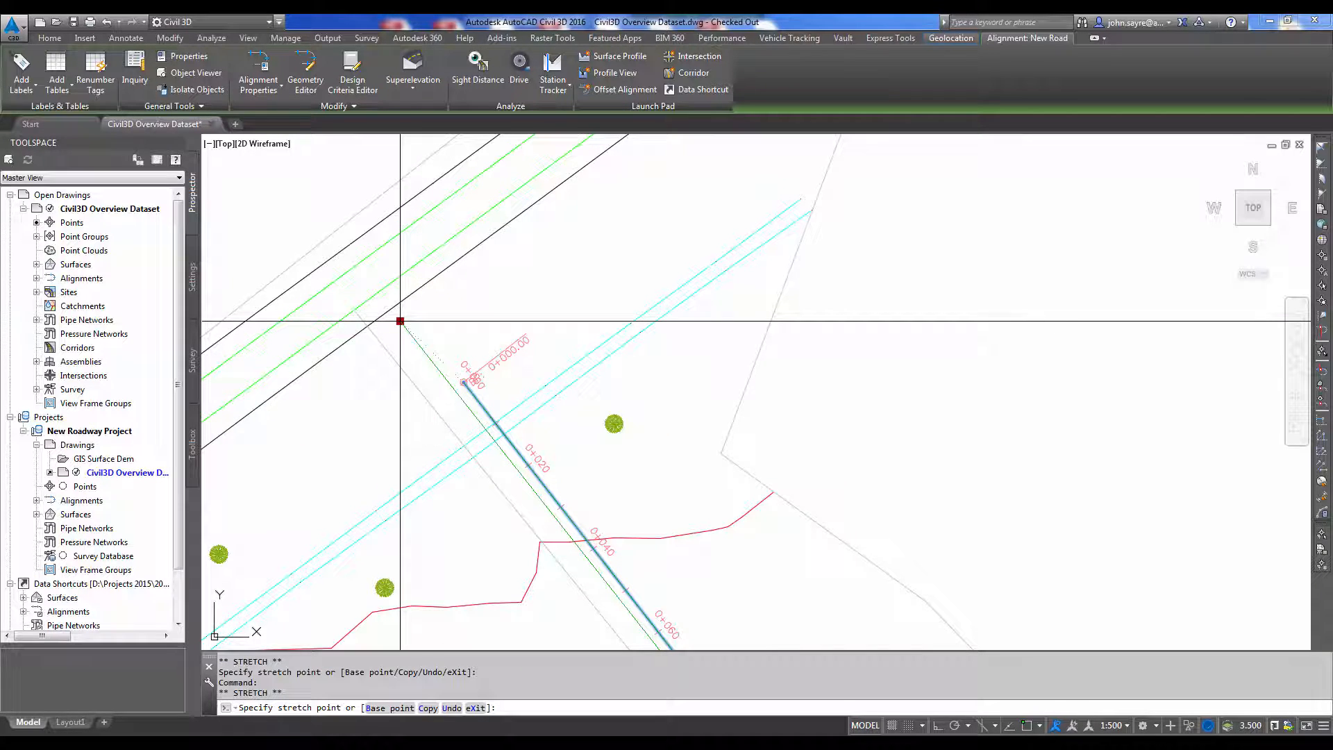
pyautogui.write('per')
pyautogui.press('Return')
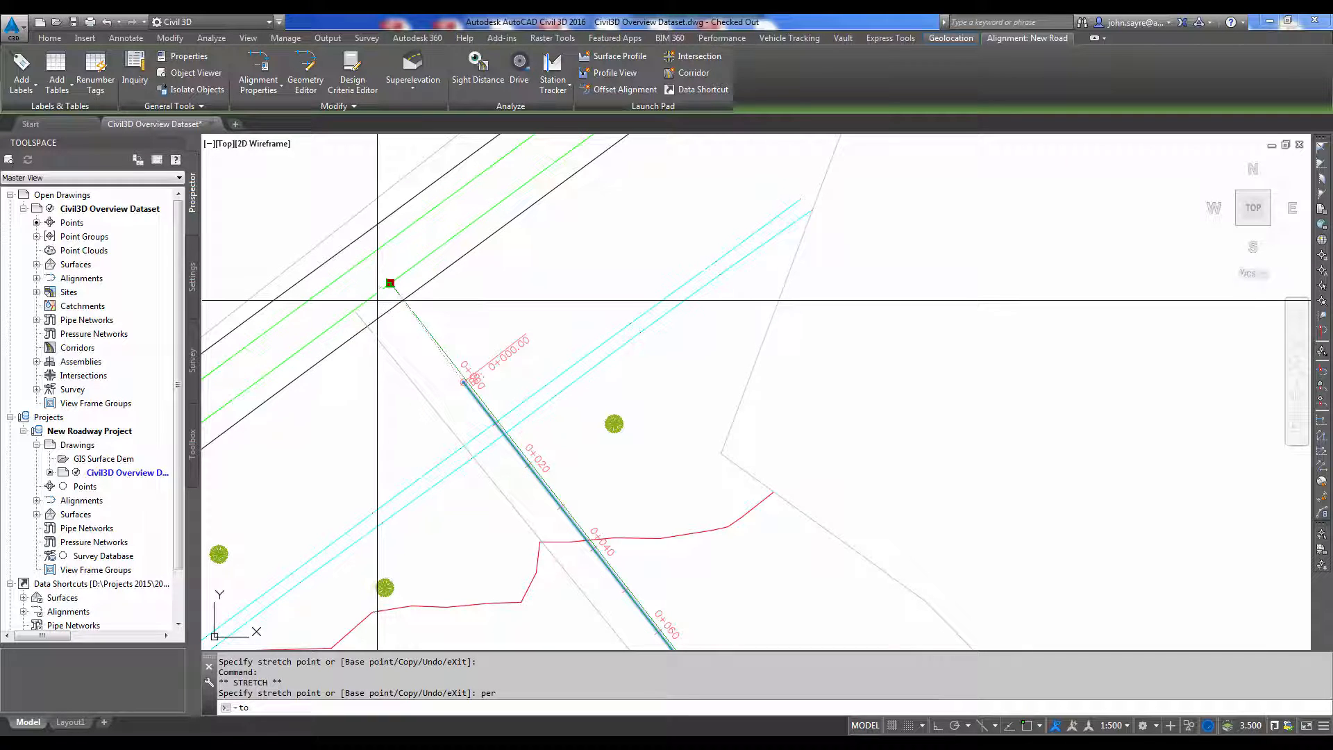
pyautogui.click(390, 282)
pyautogui.press('Escape')
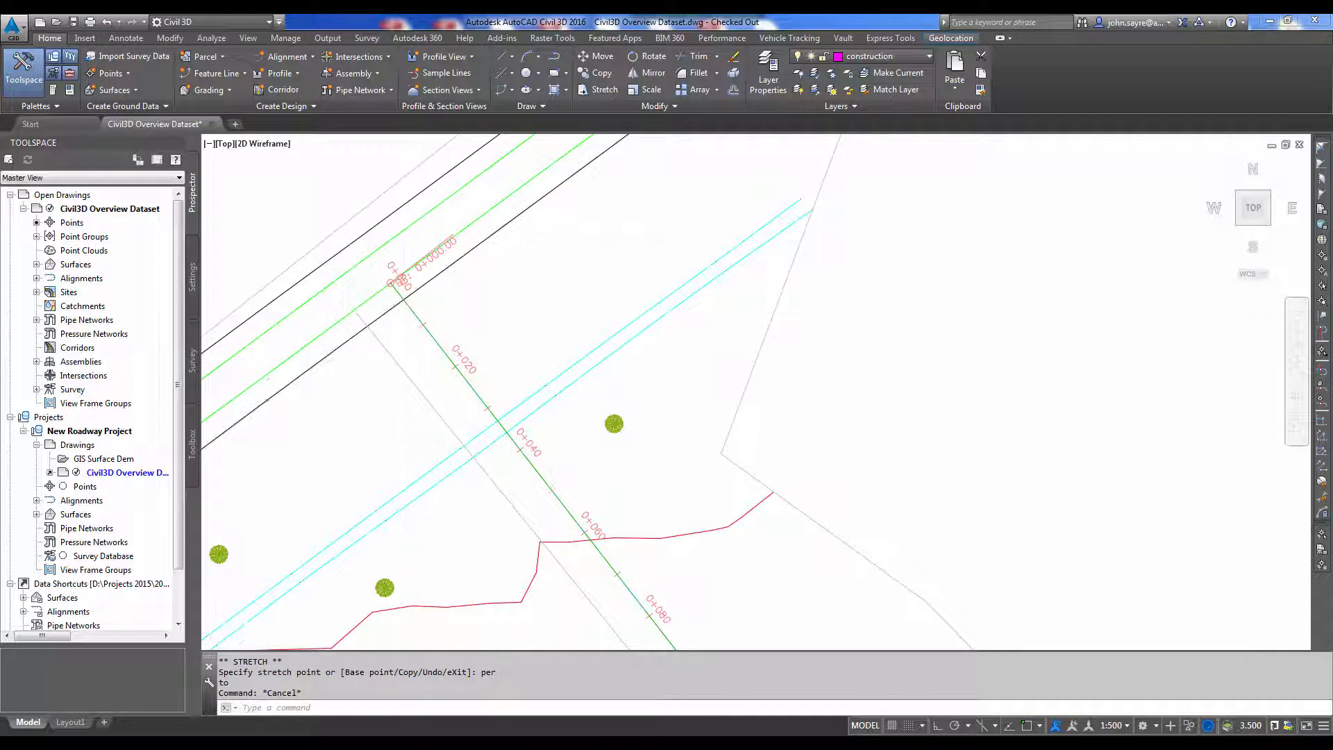
# Examine the New Road alignment's geometry and station labels along the tangents and curves of the corridor
pyautogui.scroll(-4, 409, 309)
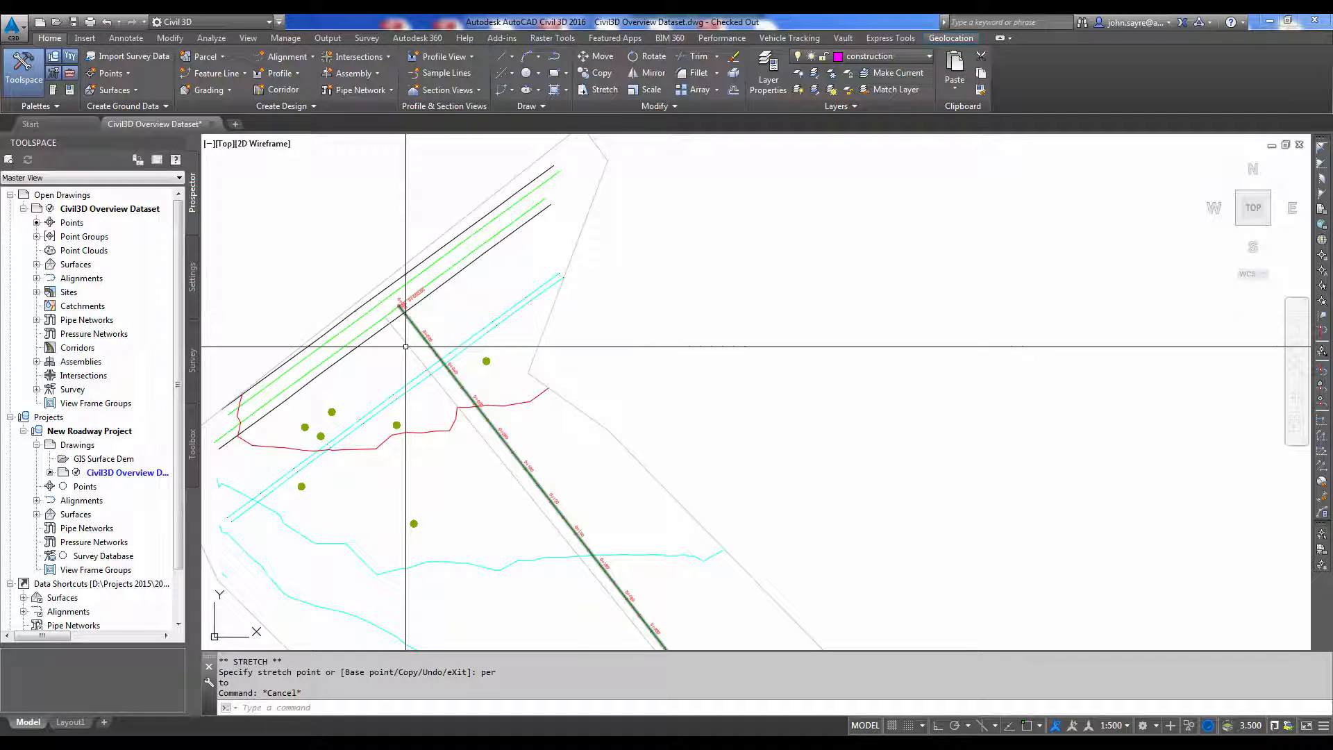
pyautogui.scroll(-3, 286, 280)
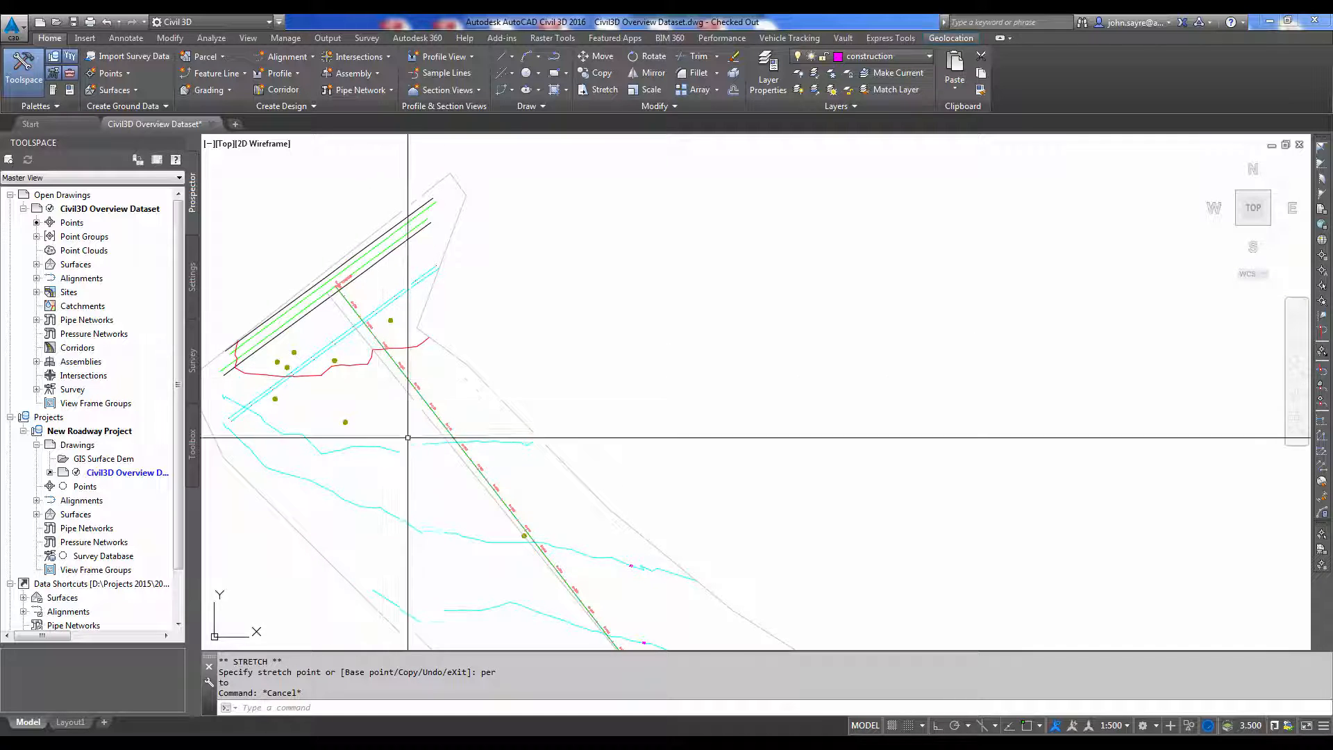
pyautogui.moveTo(448, 493); pyautogui.dragTo(387, 378, button='middle')
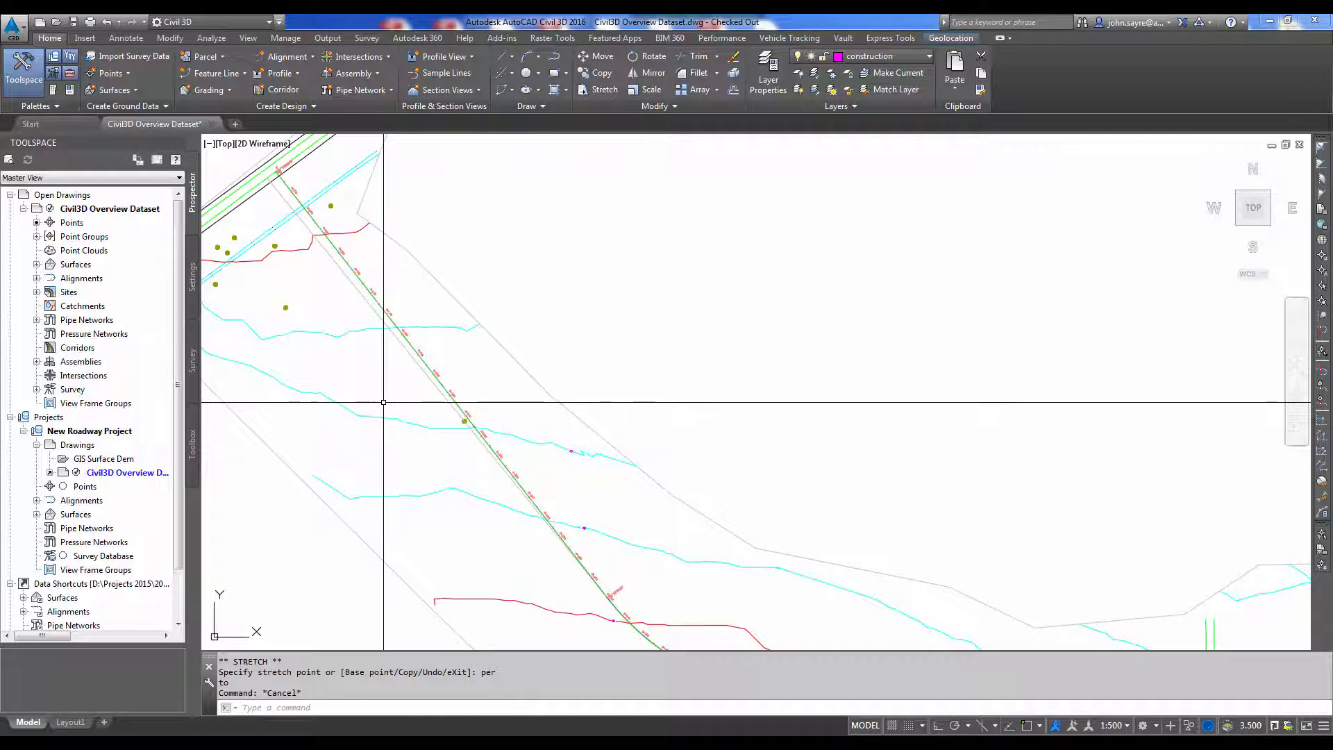
pyautogui.scroll(-2, 385, 402)
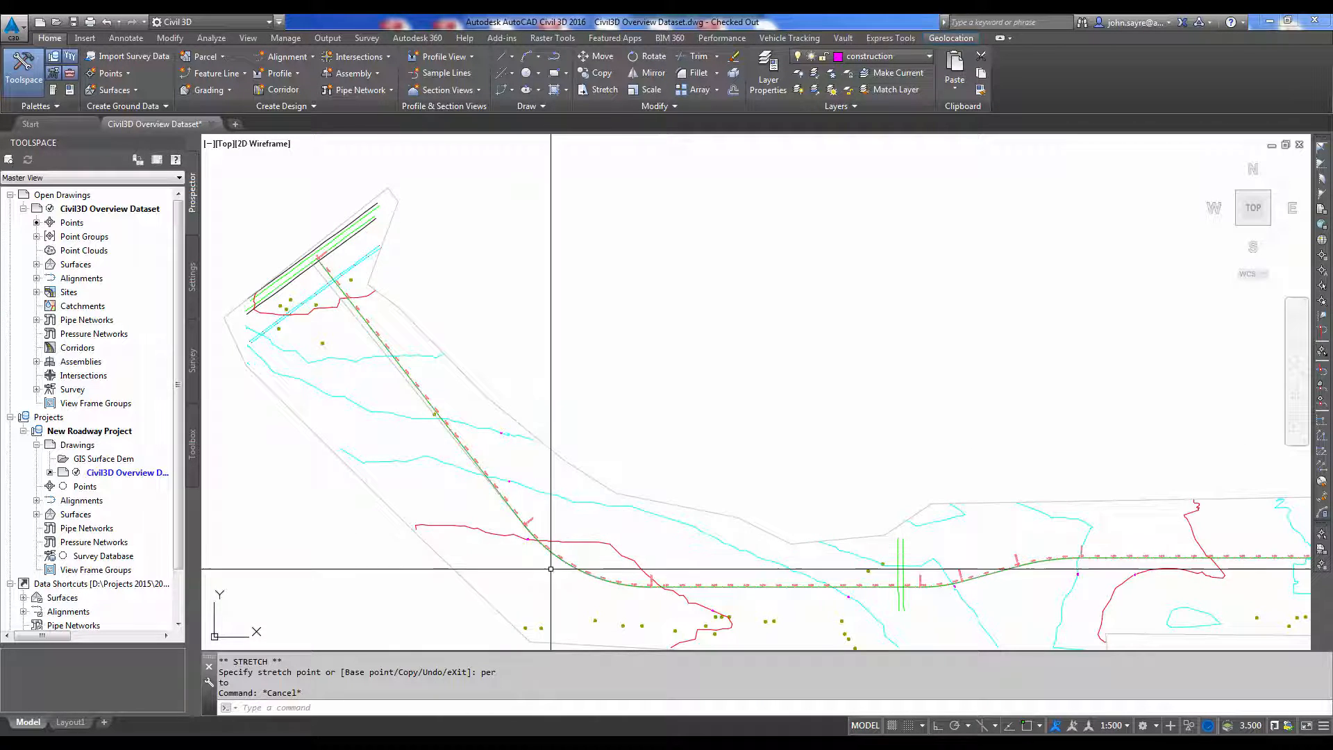
pyautogui.moveTo(821, 599); pyautogui.dragTo(734, 572, button='middle')
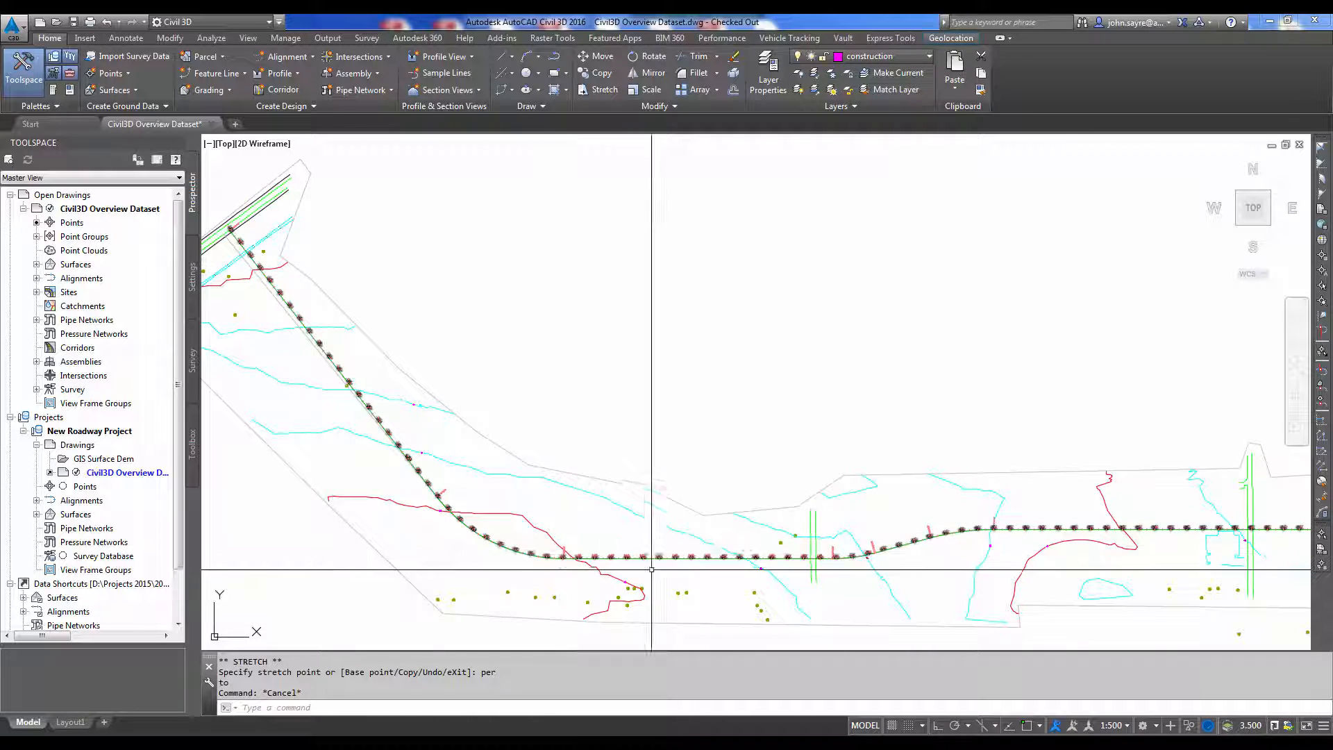
pyautogui.scroll(5, 702, 572)
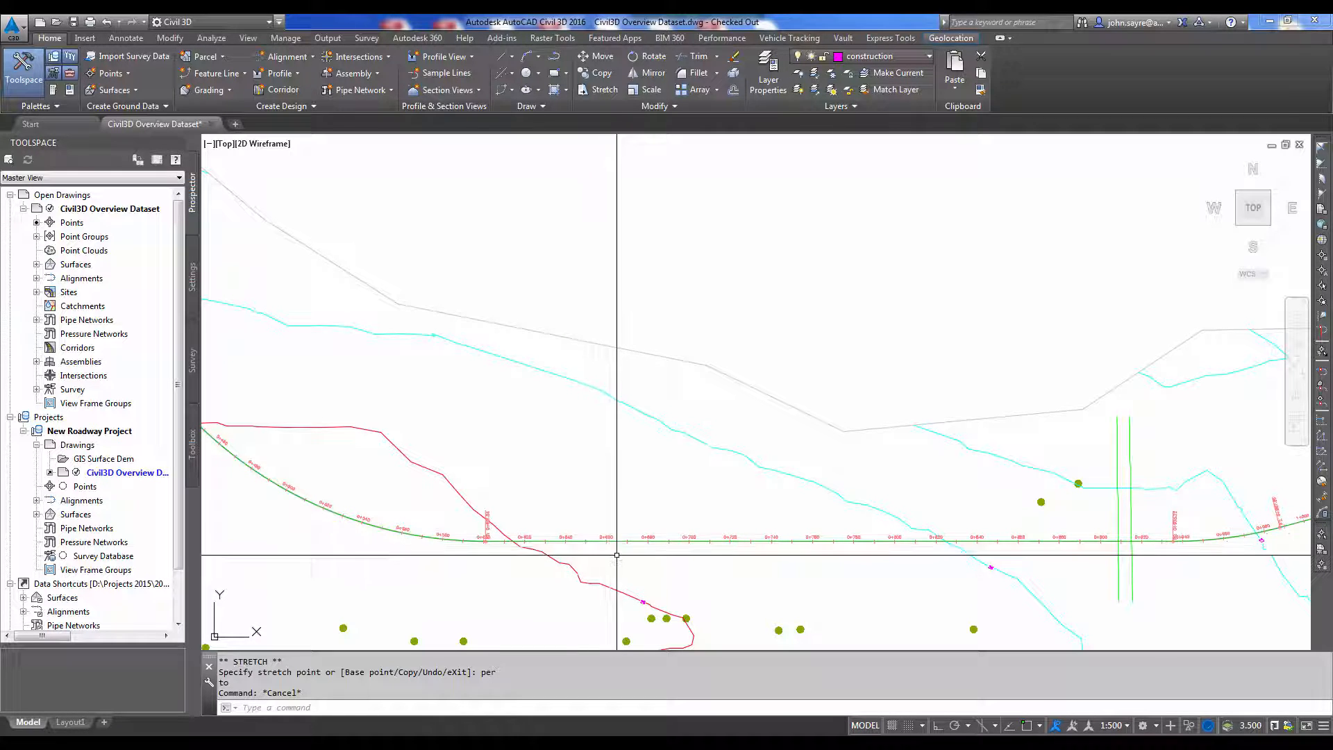
pyautogui.moveTo(617, 554)
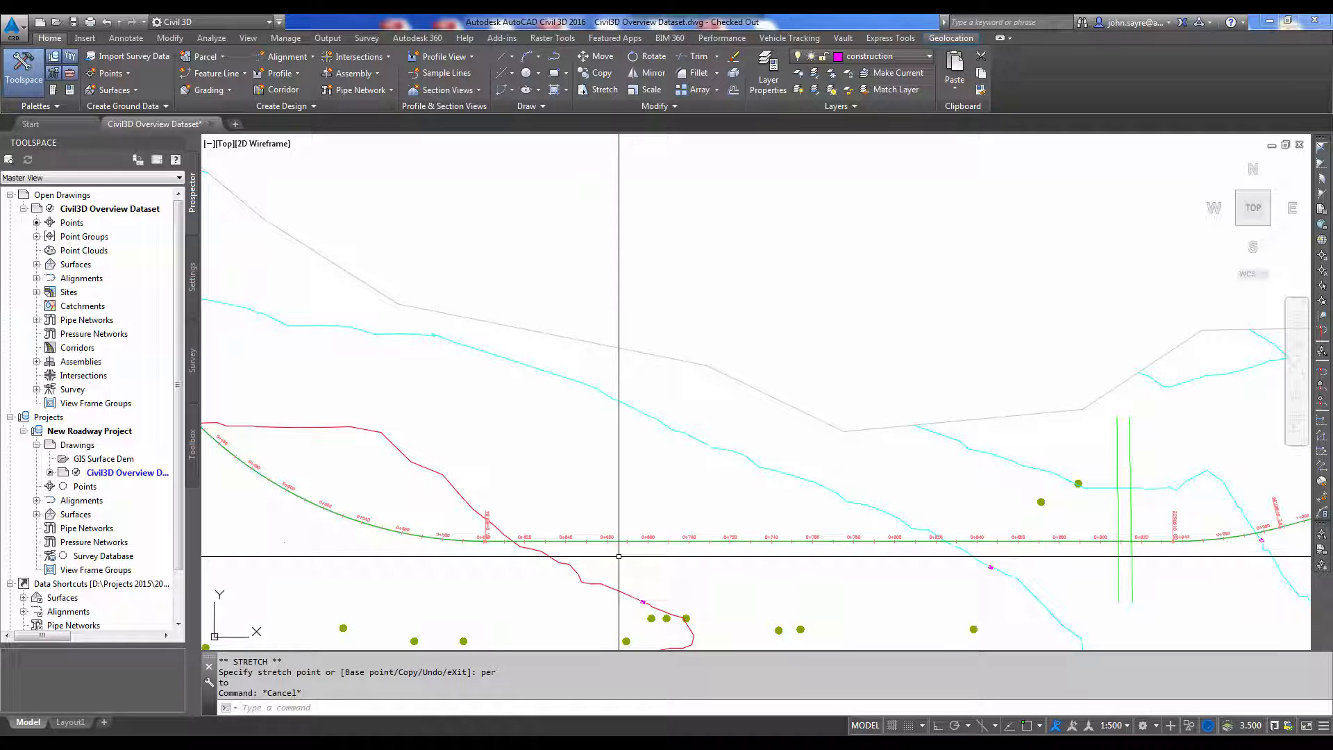
pyautogui.scroll(-5, 614, 555)
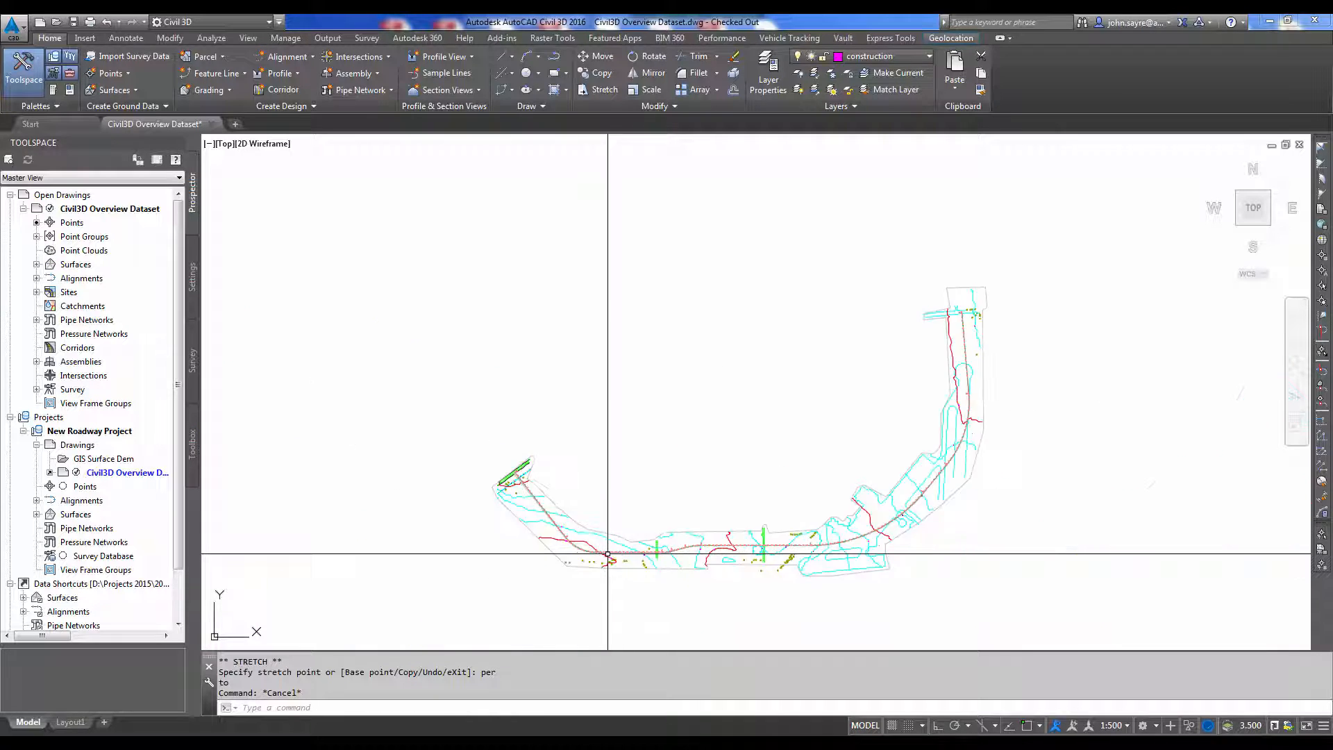
pyautogui.moveTo(830, 553); pyautogui.dragTo(602, 535, button='middle')
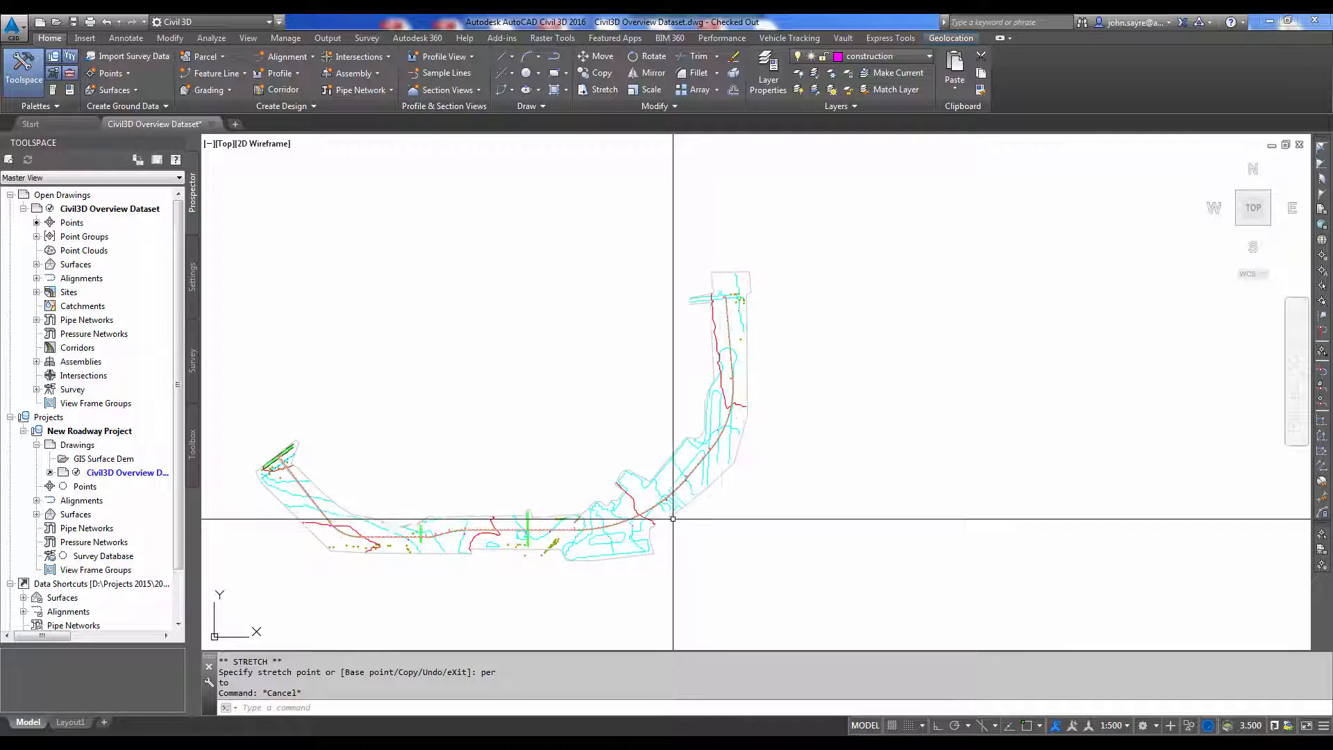
# Create a surface profile along the New Road alignment from the existing surveyed surface and proceed to drawing it in a profile view
pyautogui.click(287, 76)
pyautogui.click(327, 95)
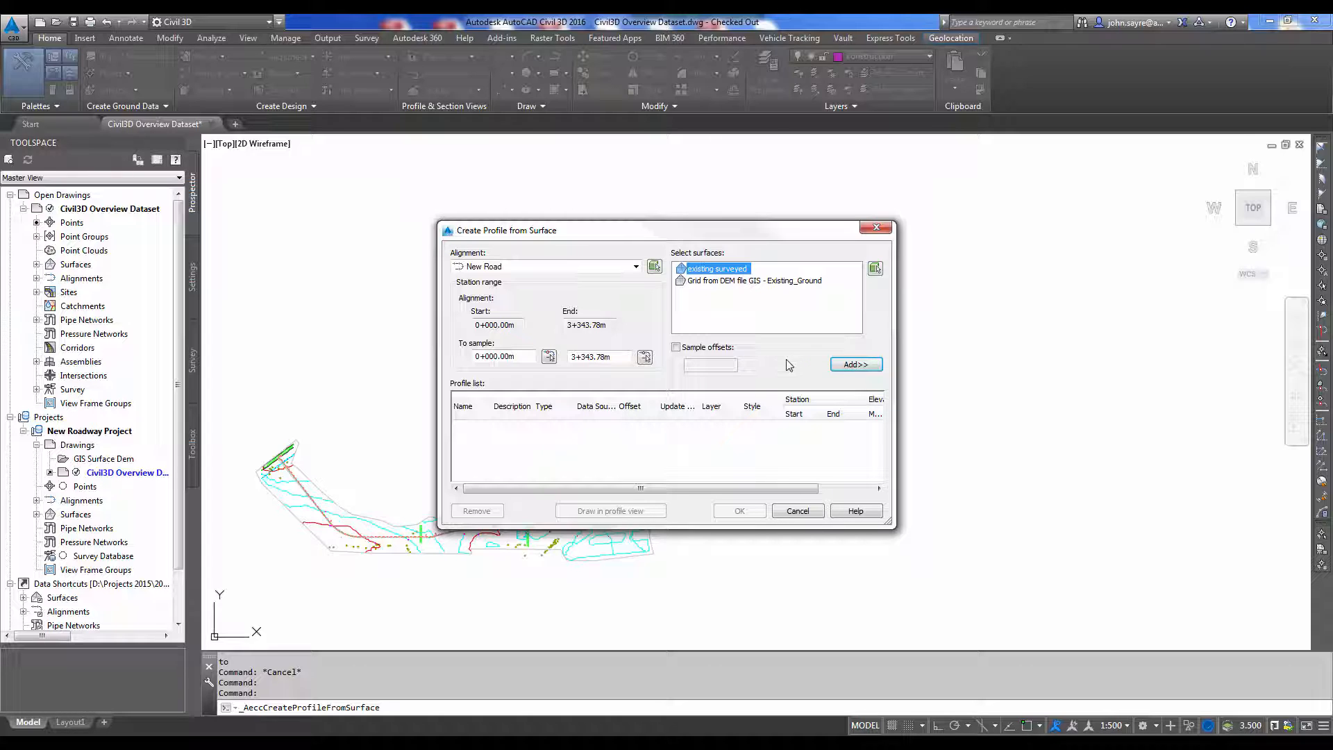
pyautogui.click(850, 366)
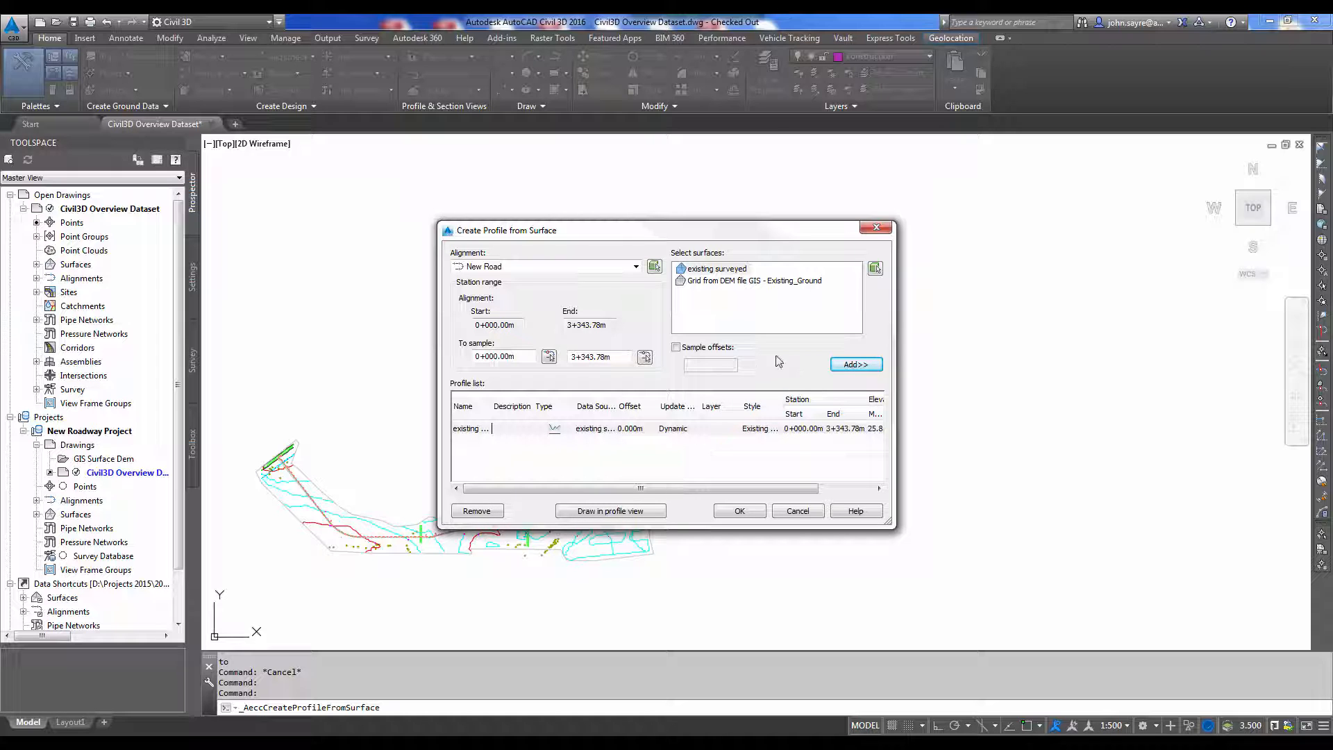
pyautogui.click(623, 512)
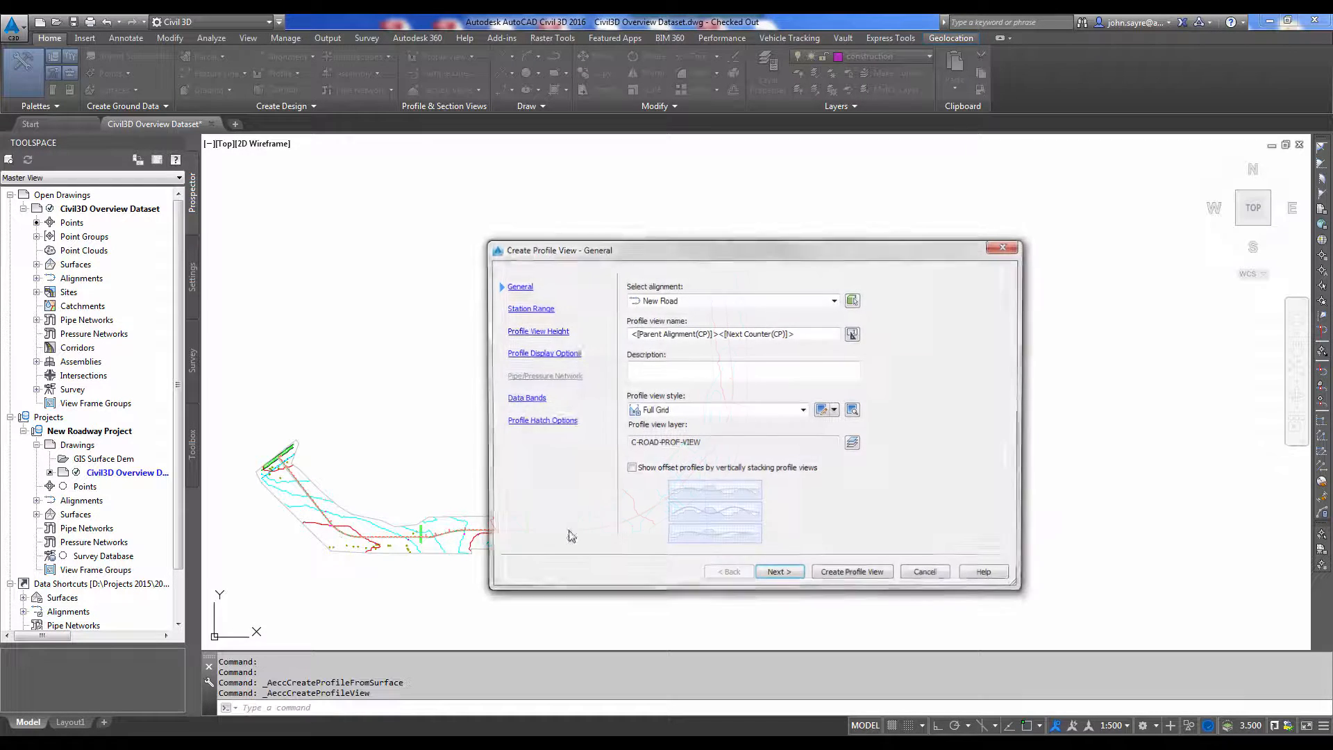
# Create the New Road profile view with automatic station range and height and the EG-FG Elevations and Stations bands, placing it southeast of the corridor
pyautogui.moveTo(674, 246); pyautogui.dragTo(560, 200)
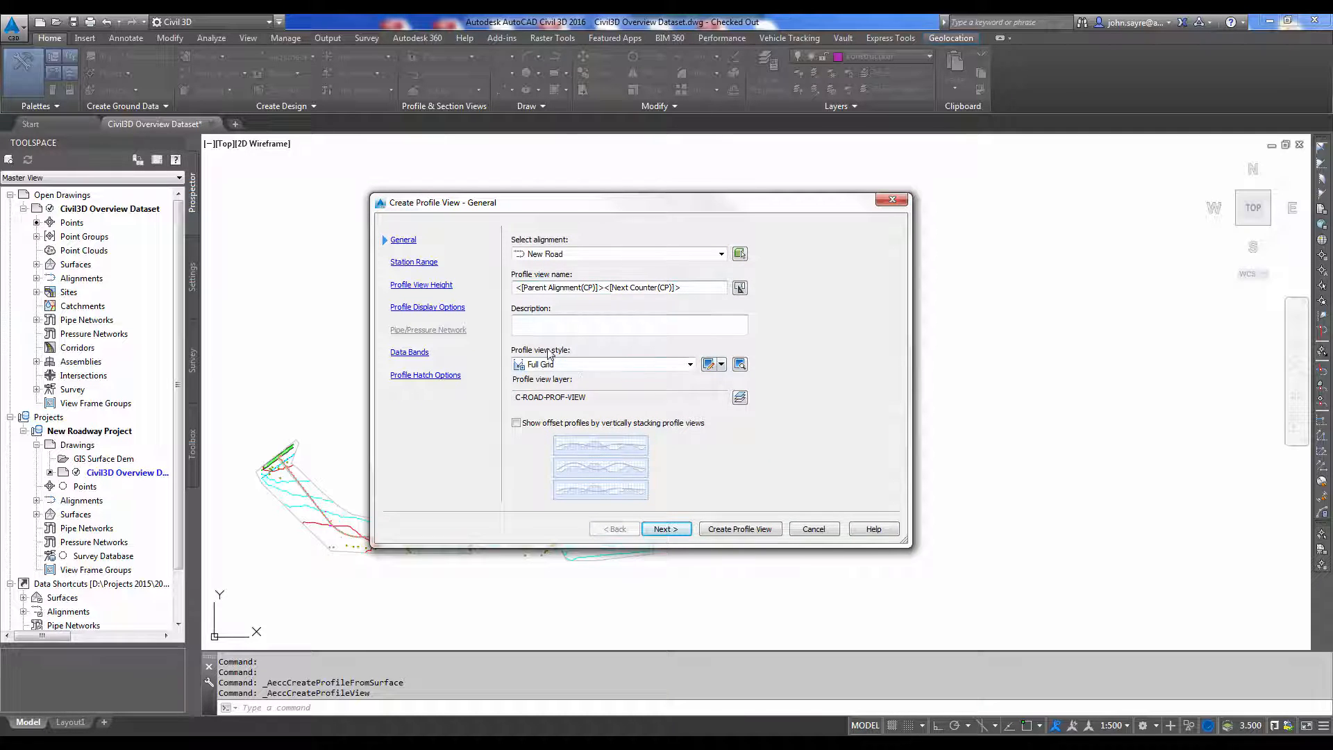
pyautogui.click(690, 364)
pyautogui.click(558, 400)
pyautogui.click(667, 529)
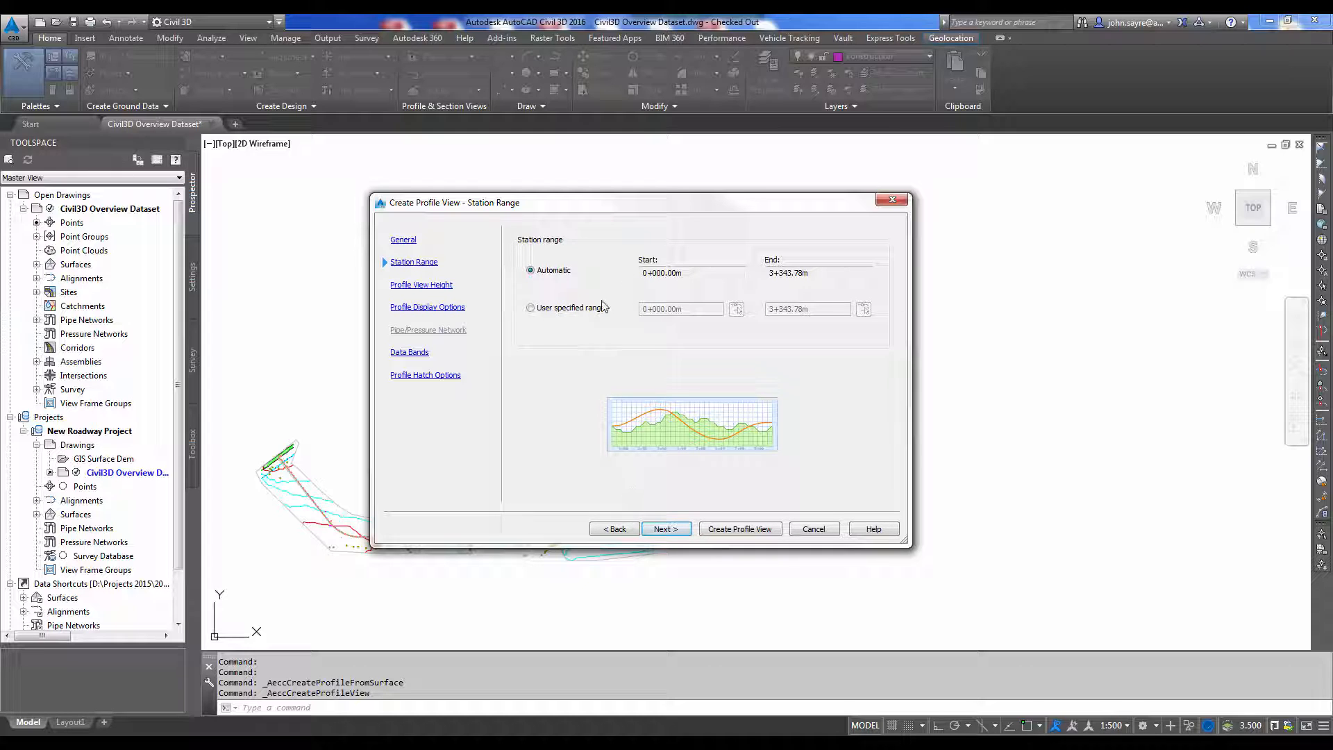
pyautogui.click(664, 534)
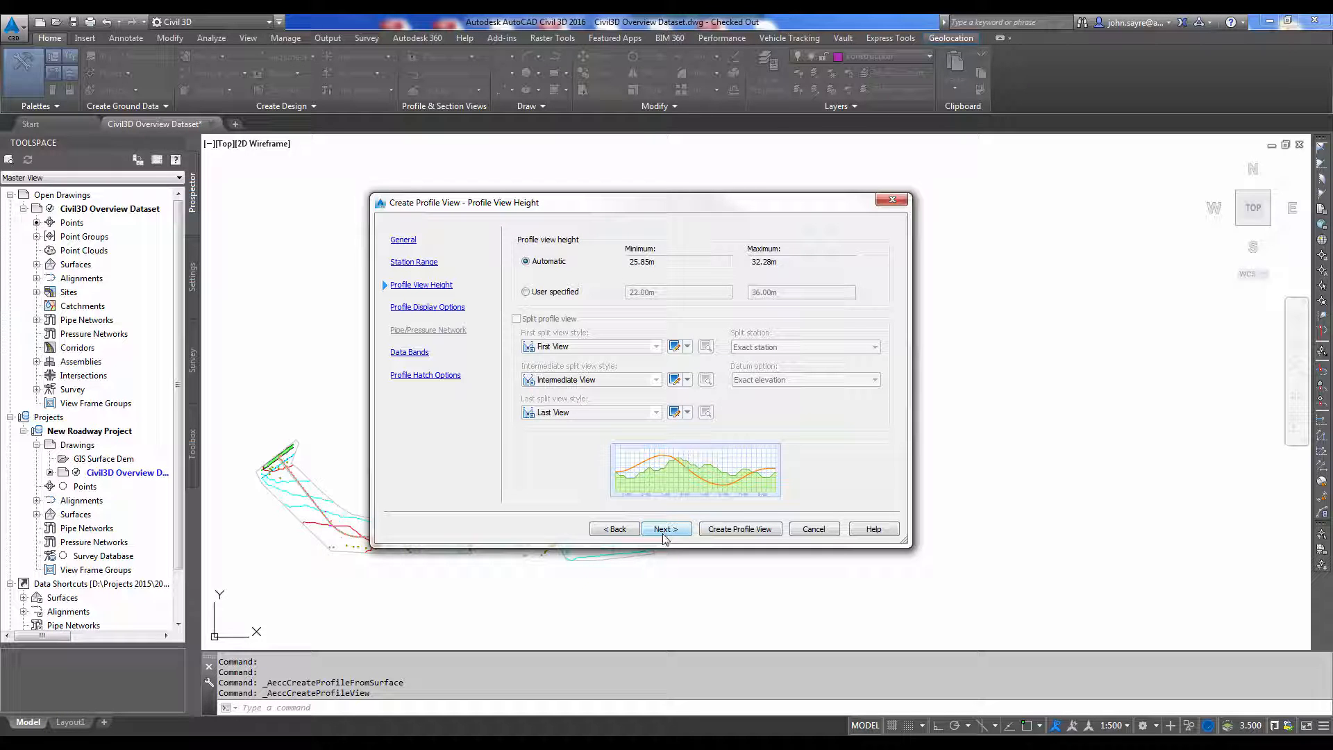
pyautogui.click(667, 530)
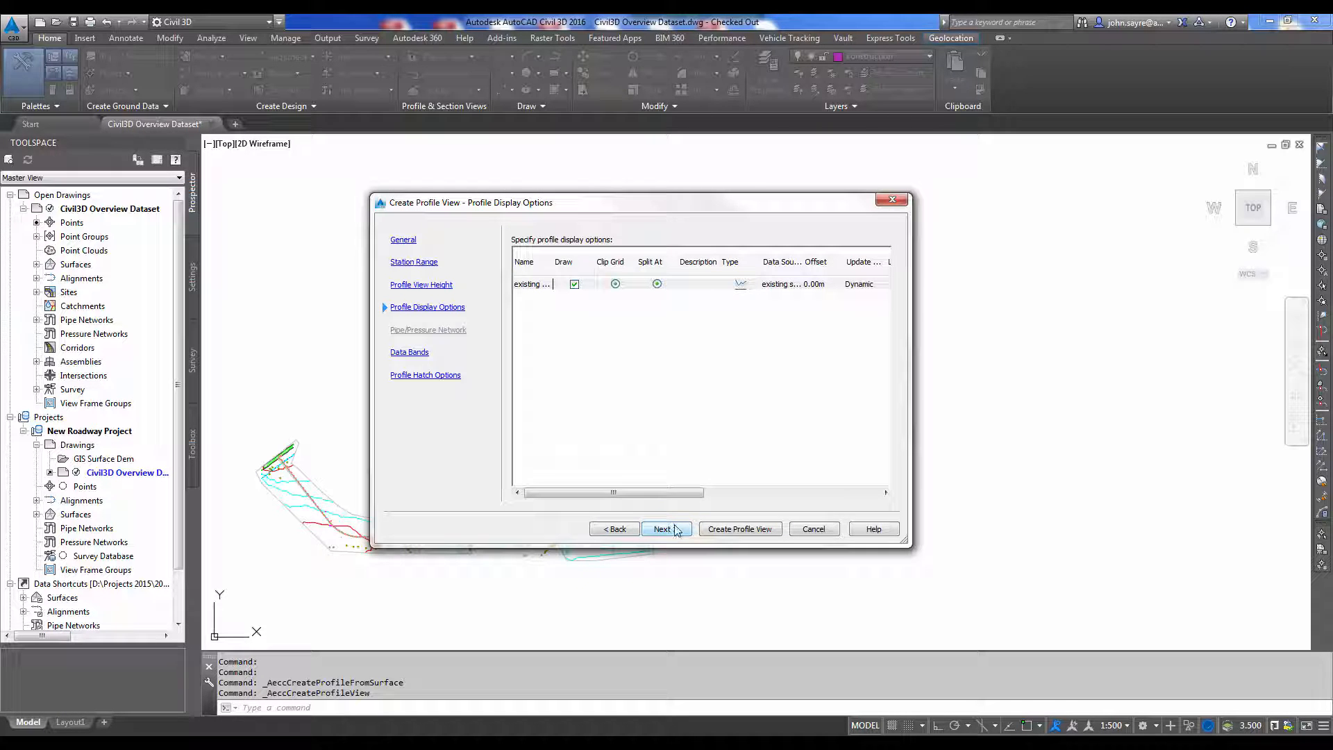
pyautogui.click(669, 531)
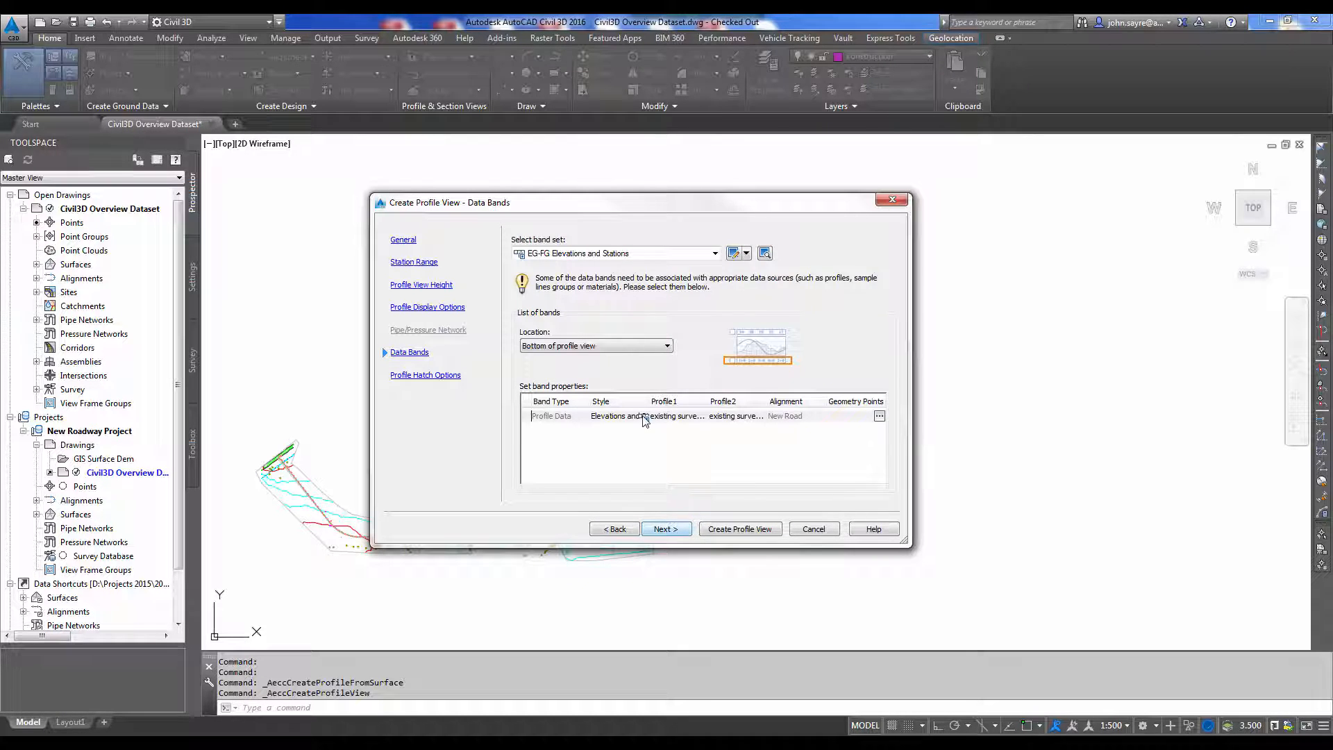
pyautogui.click(740, 529)
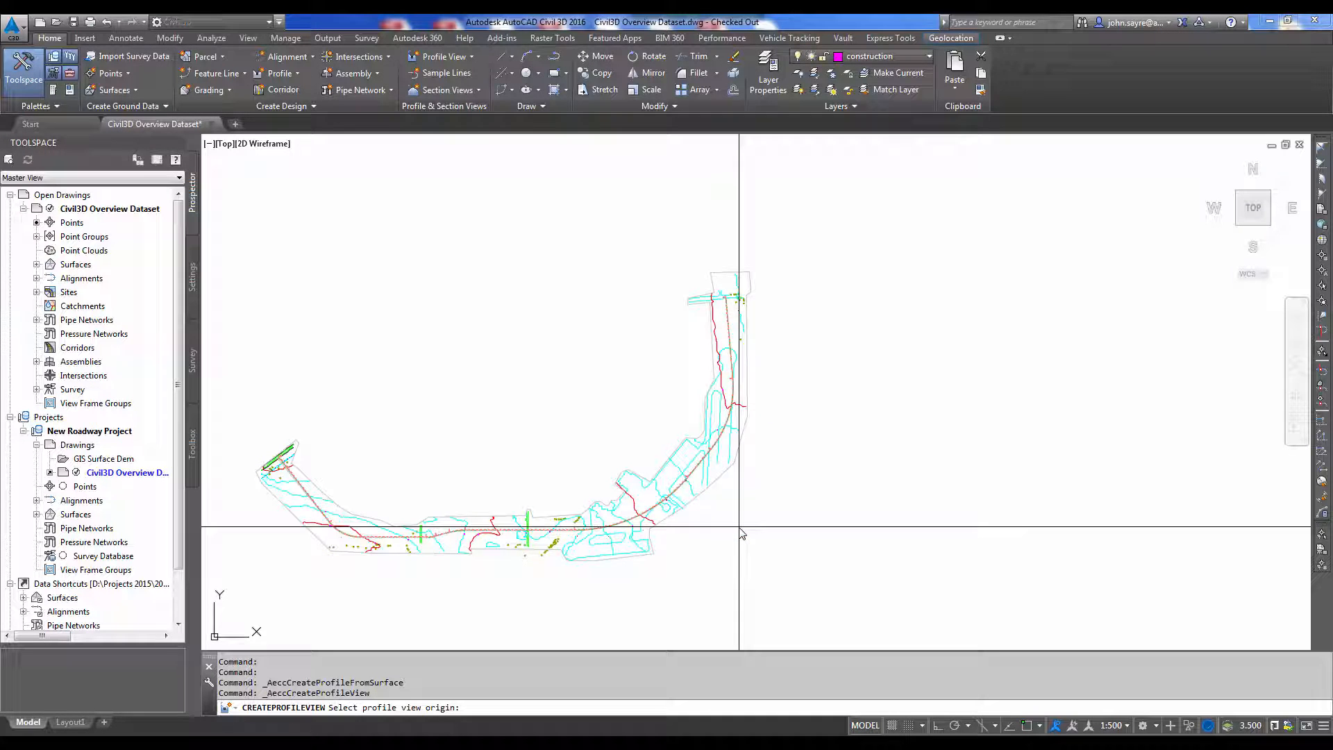
pyautogui.click(727, 577)
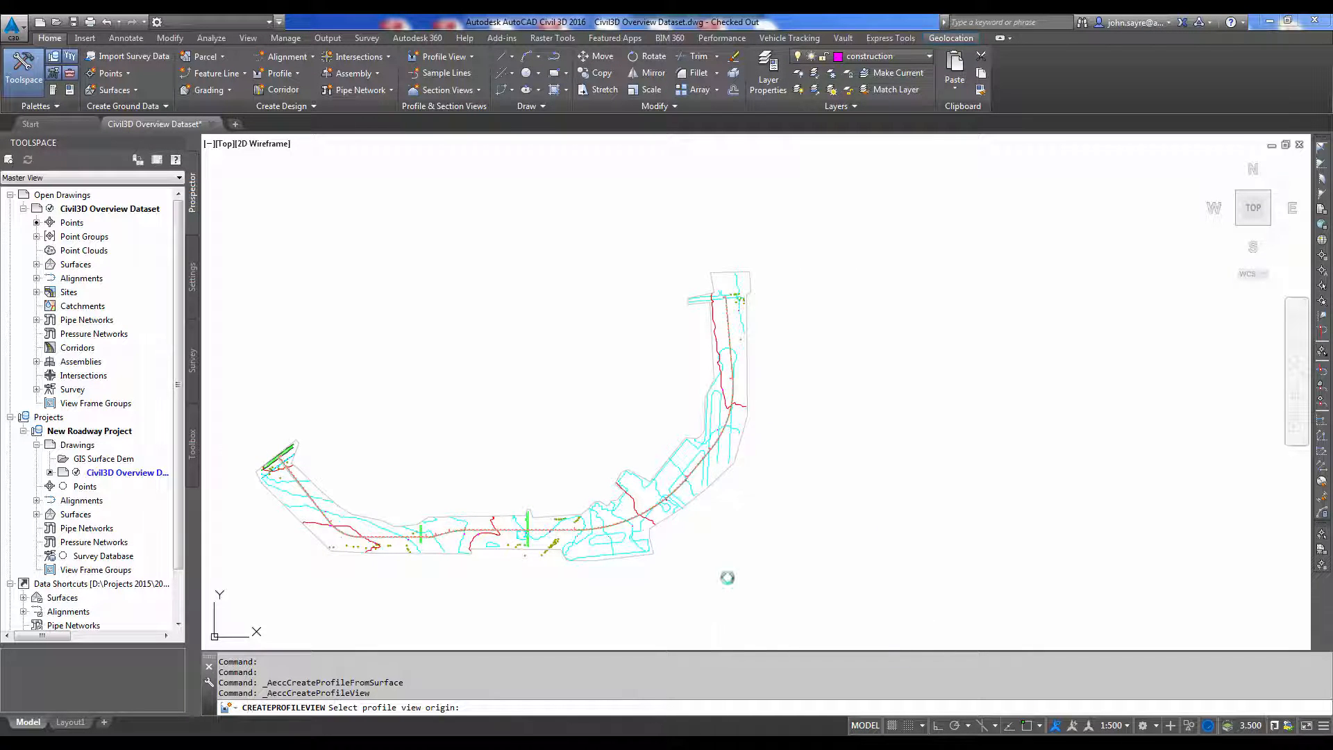
# Set the Line, Circular Curve, Symmetrical Parabola and Asymmetrical Parabola components of the existing-ground profile's style to green
pyautogui.moveTo(922, 539); pyautogui.dragTo(743, 500, button='middle')
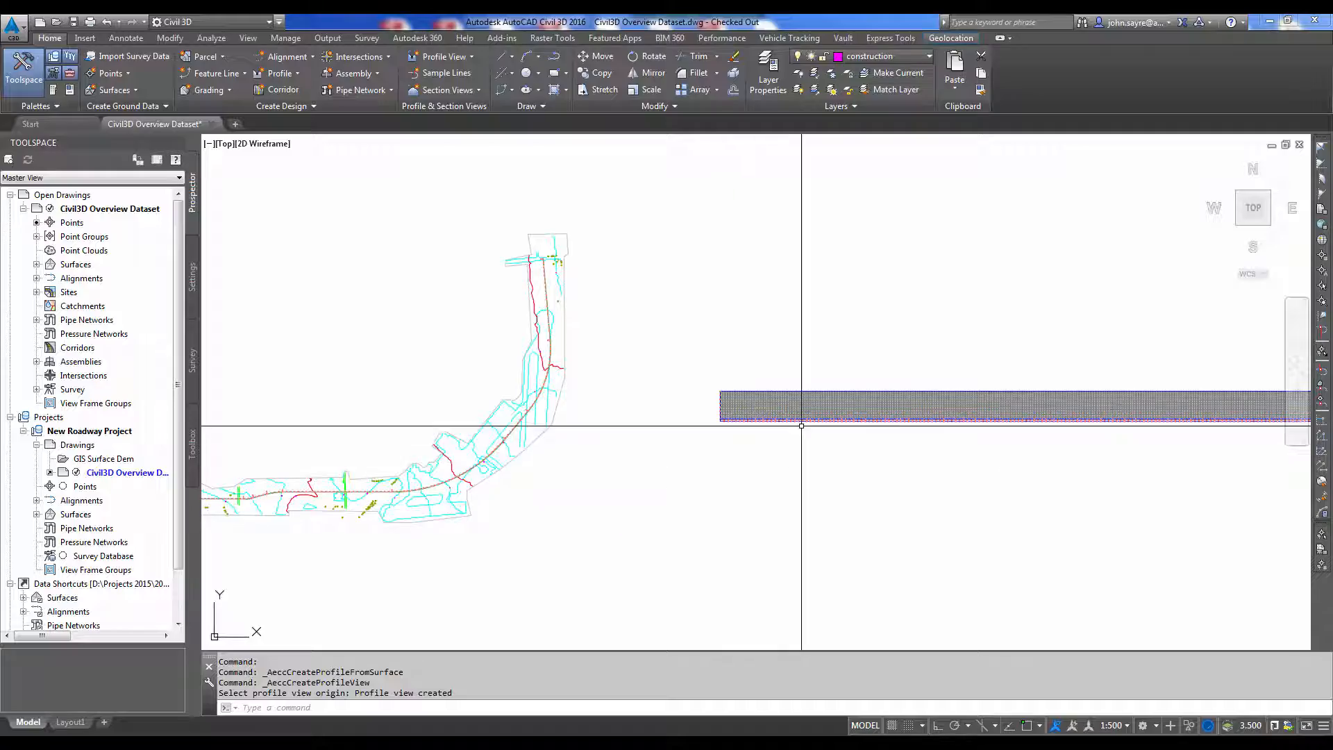
pyautogui.scroll(6, 801, 425)
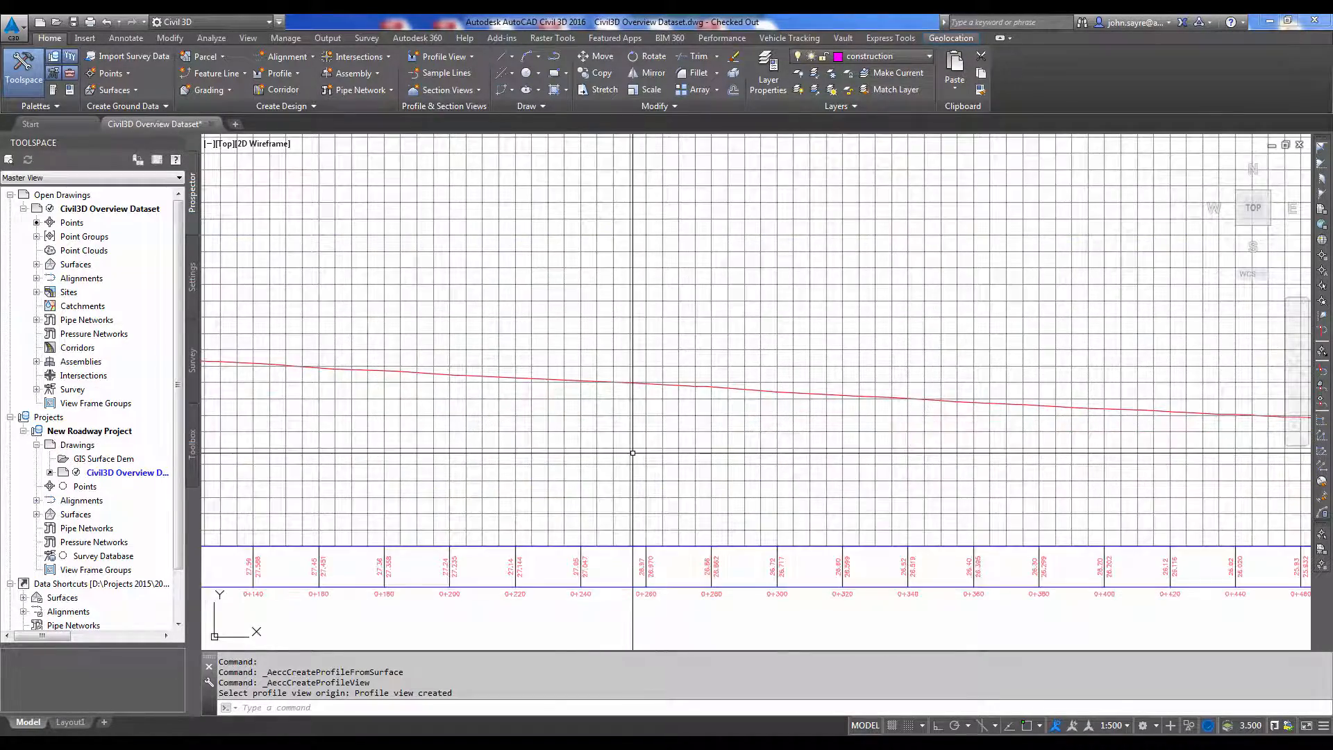
pyautogui.scroll(-2, 633, 453)
pyautogui.moveTo(438, 456); pyautogui.dragTo(759, 477, button='middle')
pyautogui.scroll(2, 651, 443)
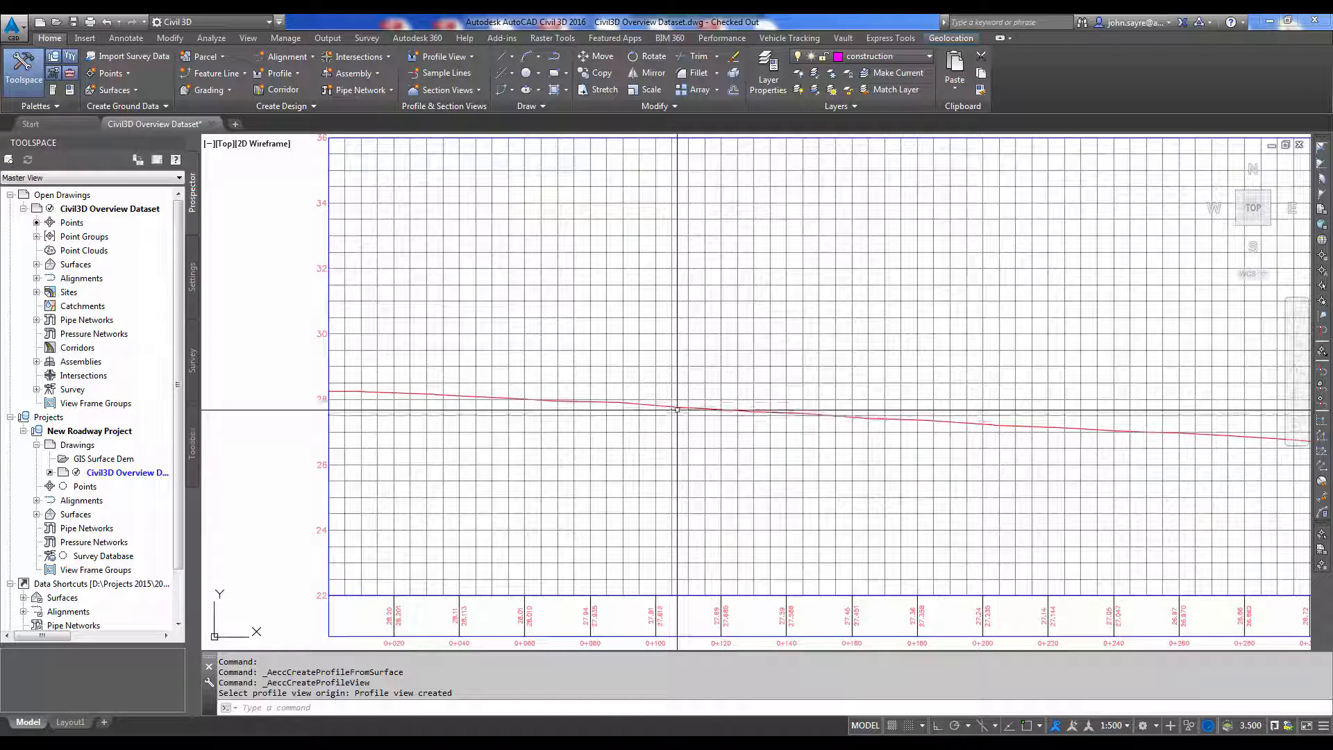
pyautogui.click(677, 409)
pyautogui.rightClick(677, 410)
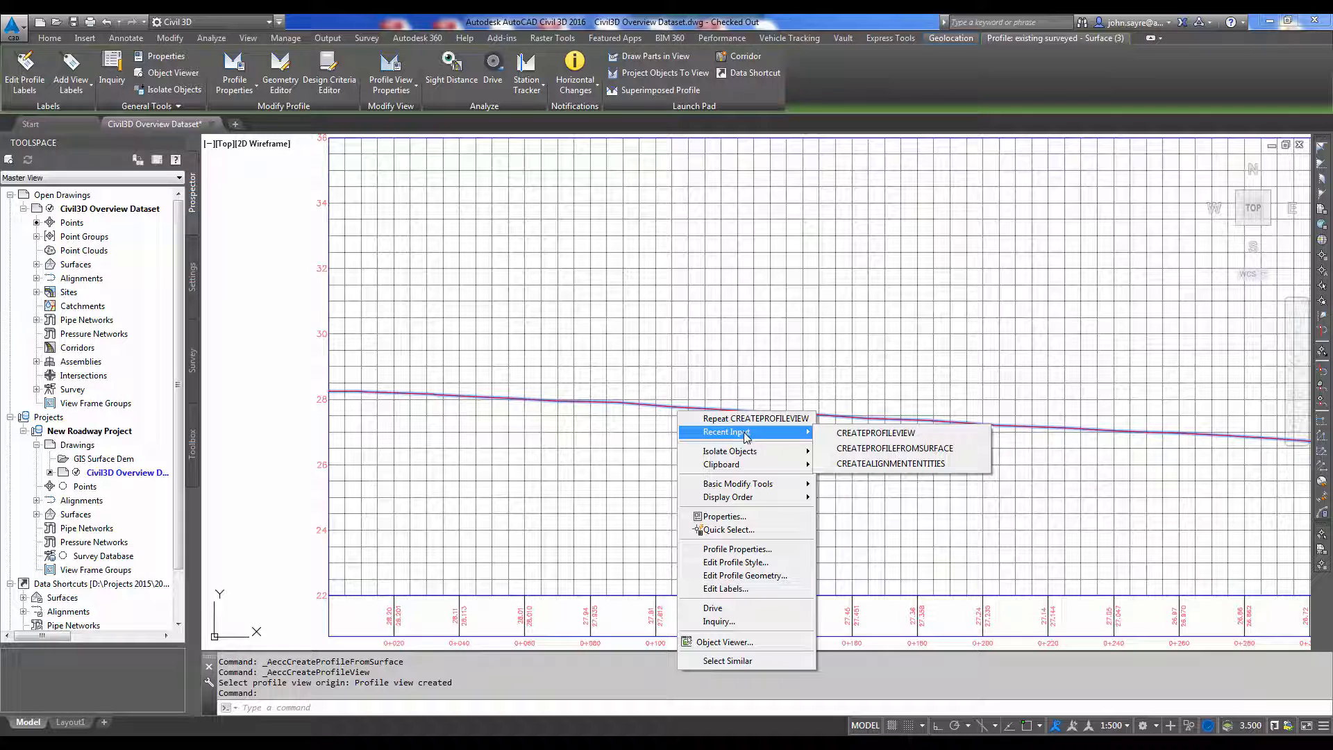
pyautogui.click(752, 564)
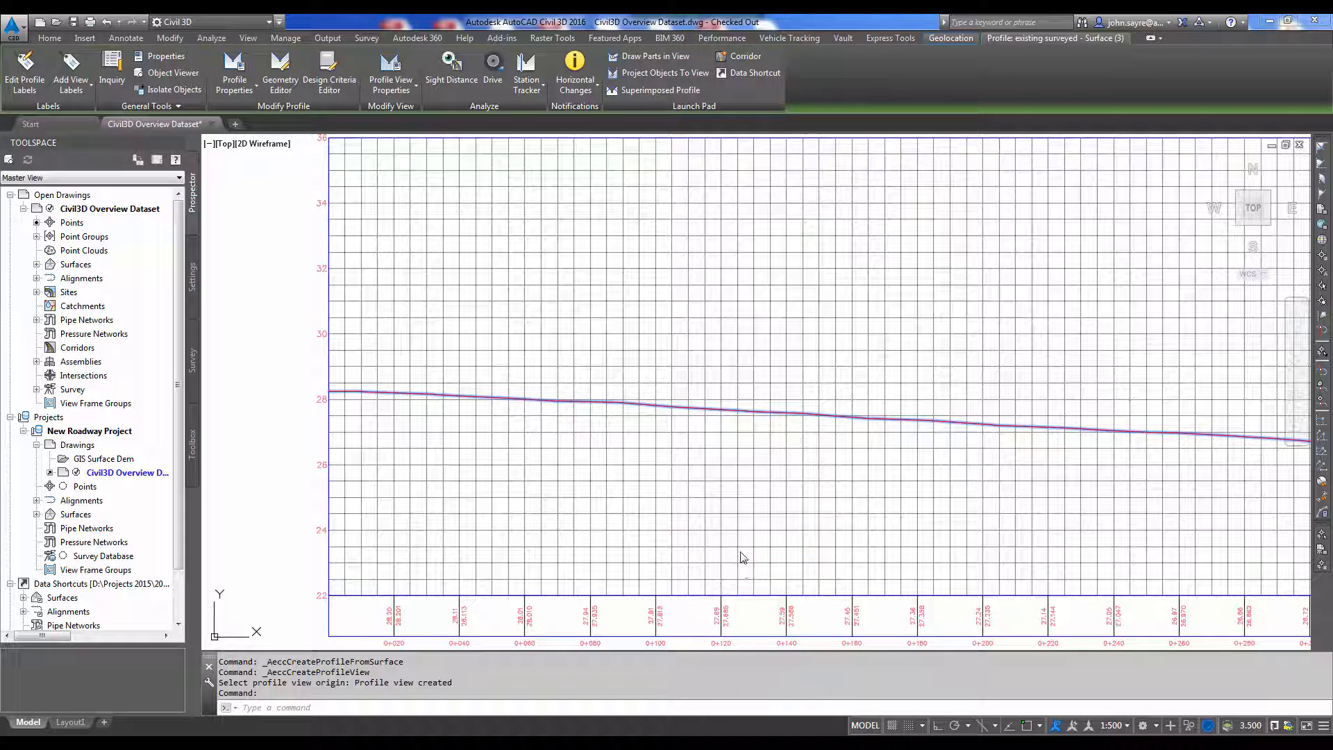
pyautogui.click(567, 239)
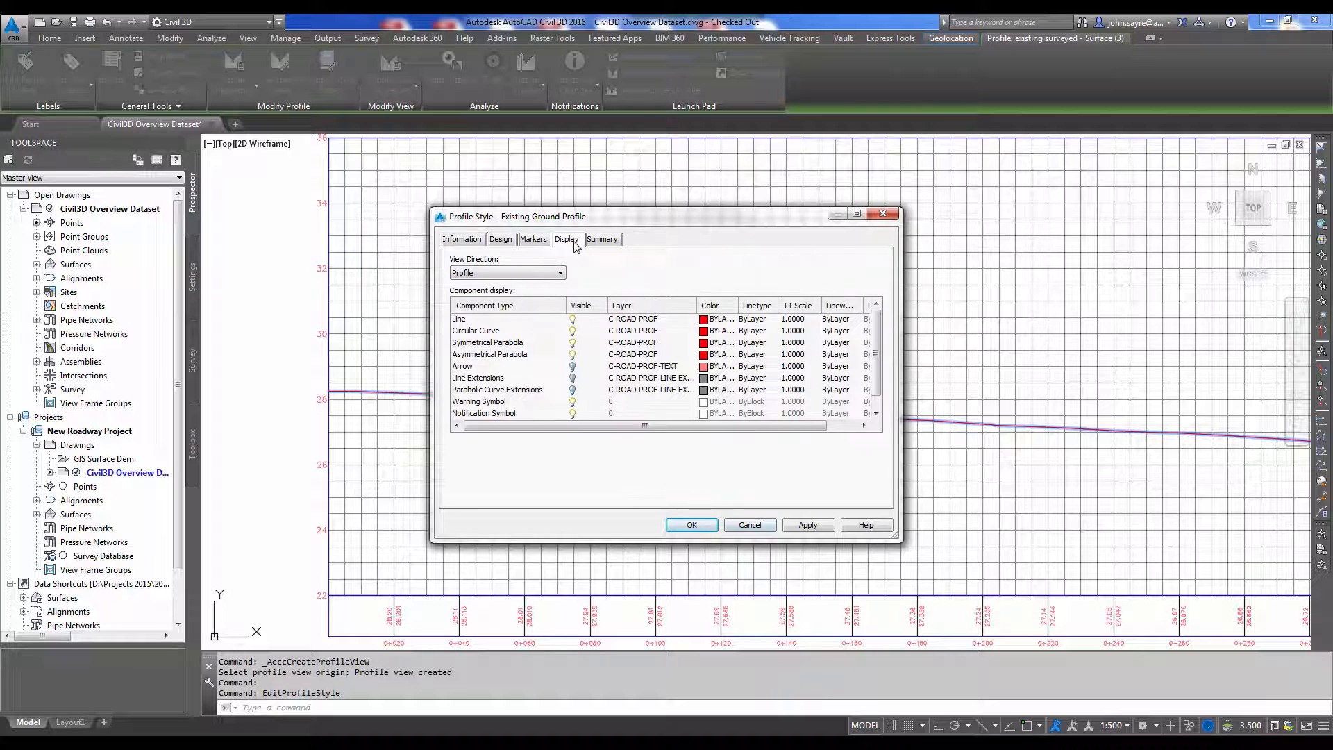
pyautogui.click(501, 321)
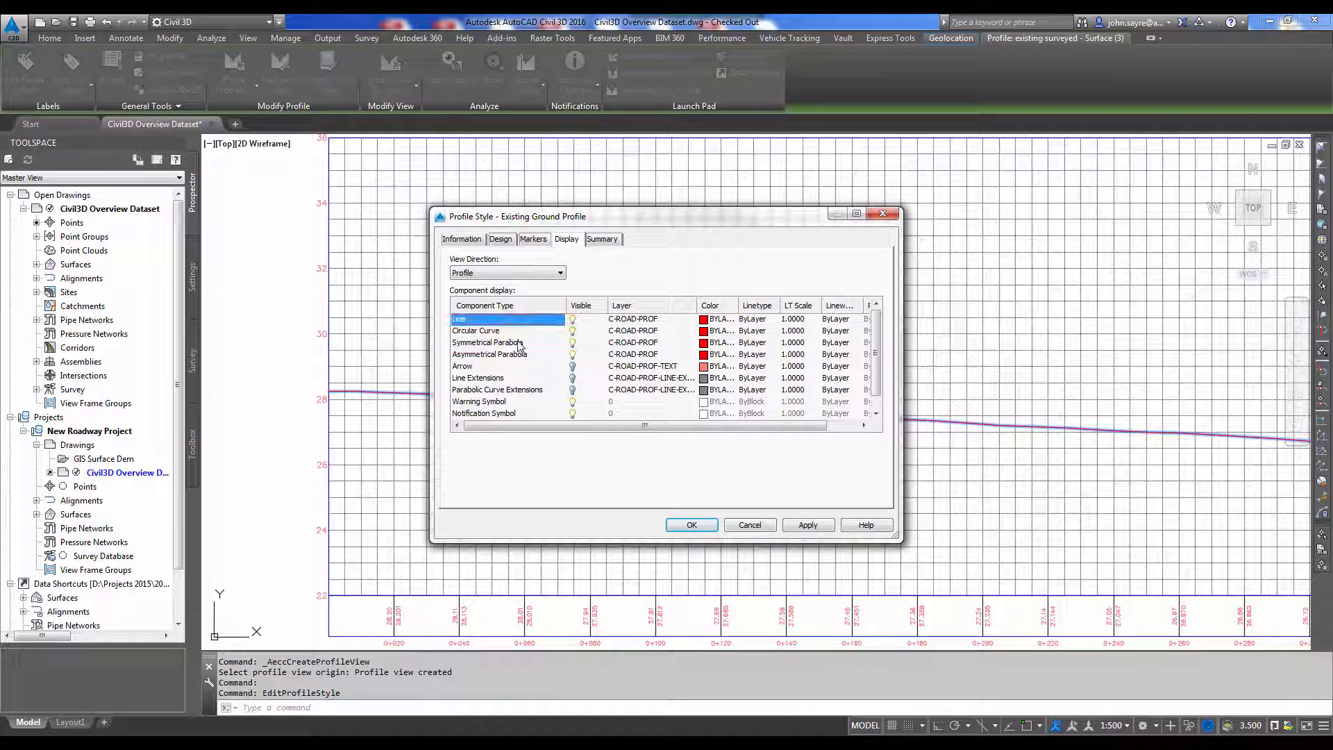
pyautogui.keyDown('shift'); pyautogui.click(502, 355); pyautogui.keyUp('shift')
pyautogui.click(705, 321)
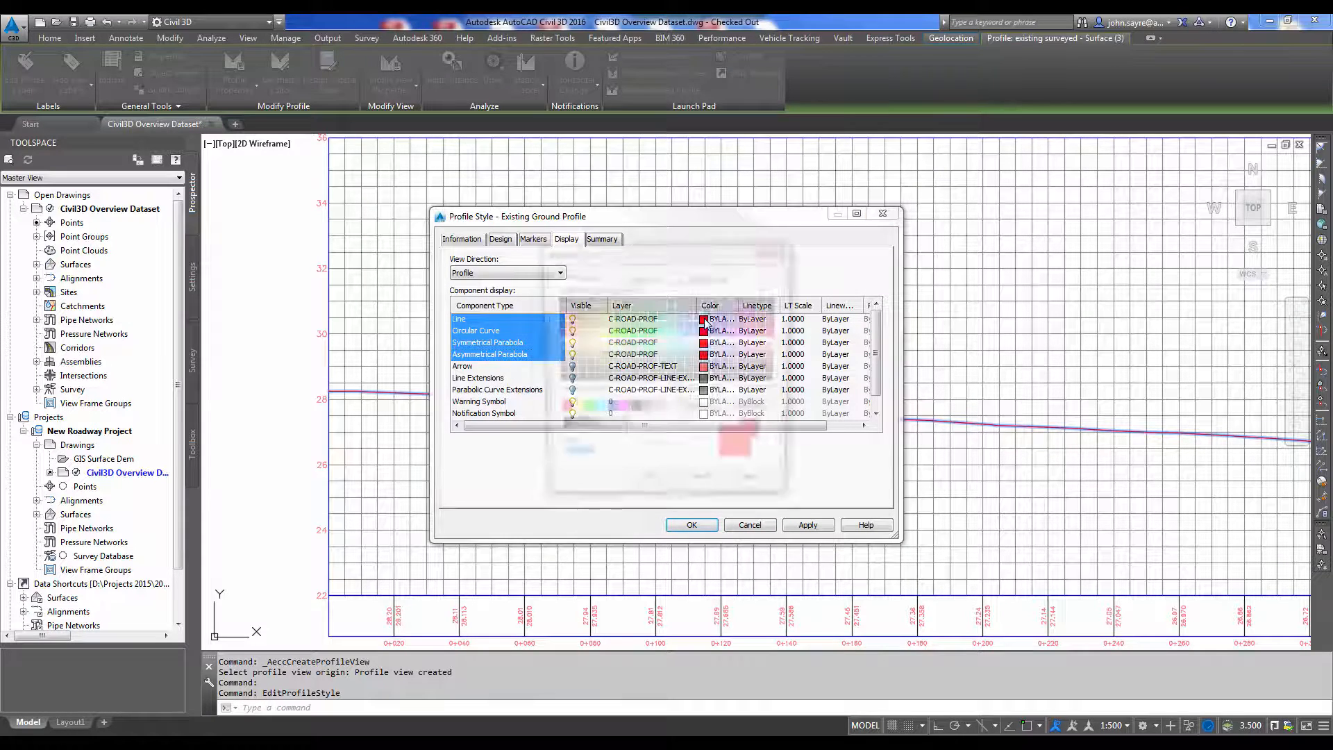
pyautogui.click(583, 412)
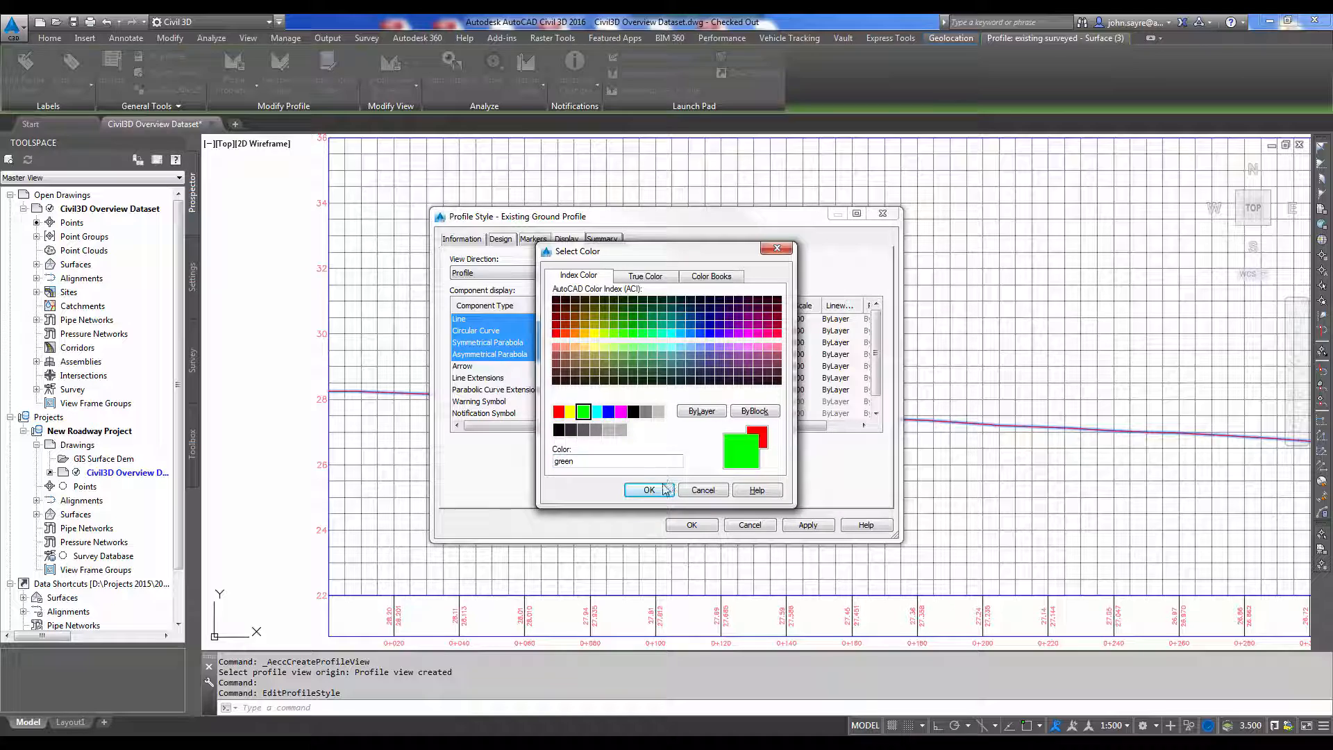
pyautogui.click(649, 490)
pyautogui.click(691, 525)
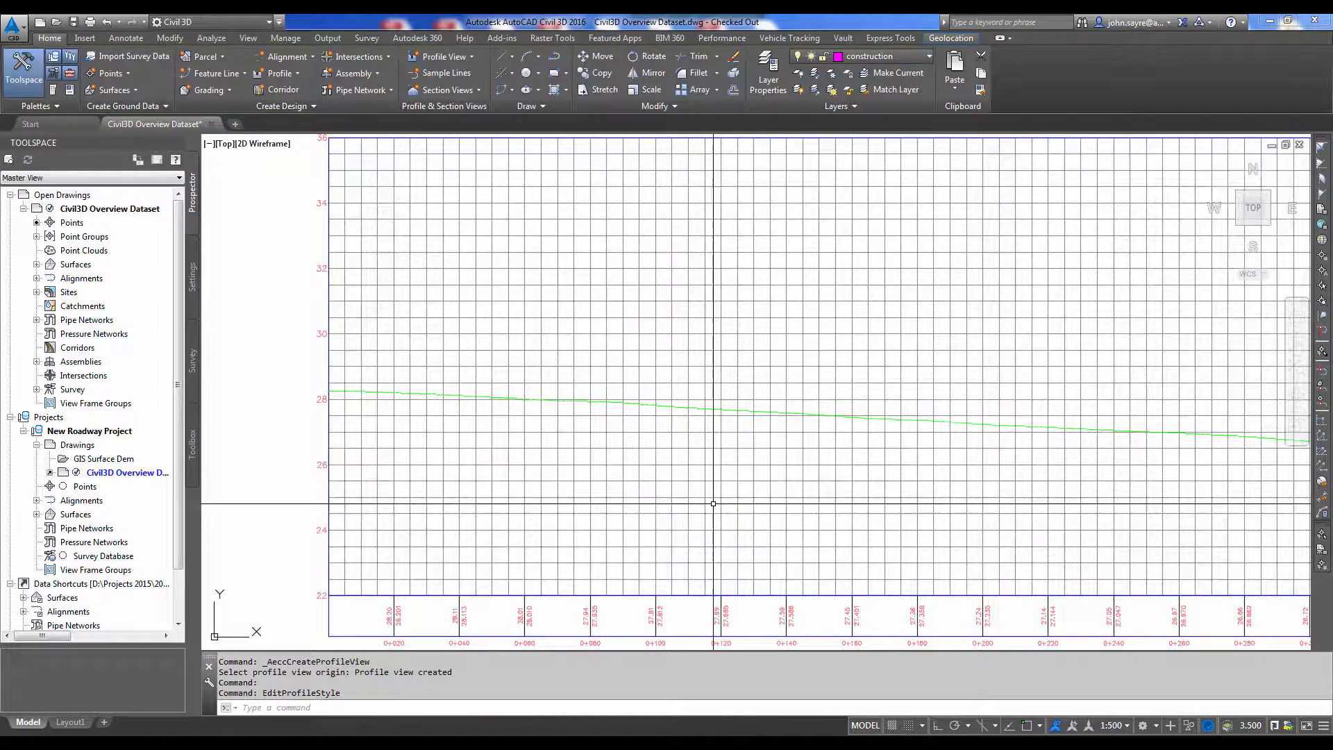
# Start creating a layout profile with the Profile Creation Tools for the New Road profile view
pyautogui.scroll(5, 813, 490)
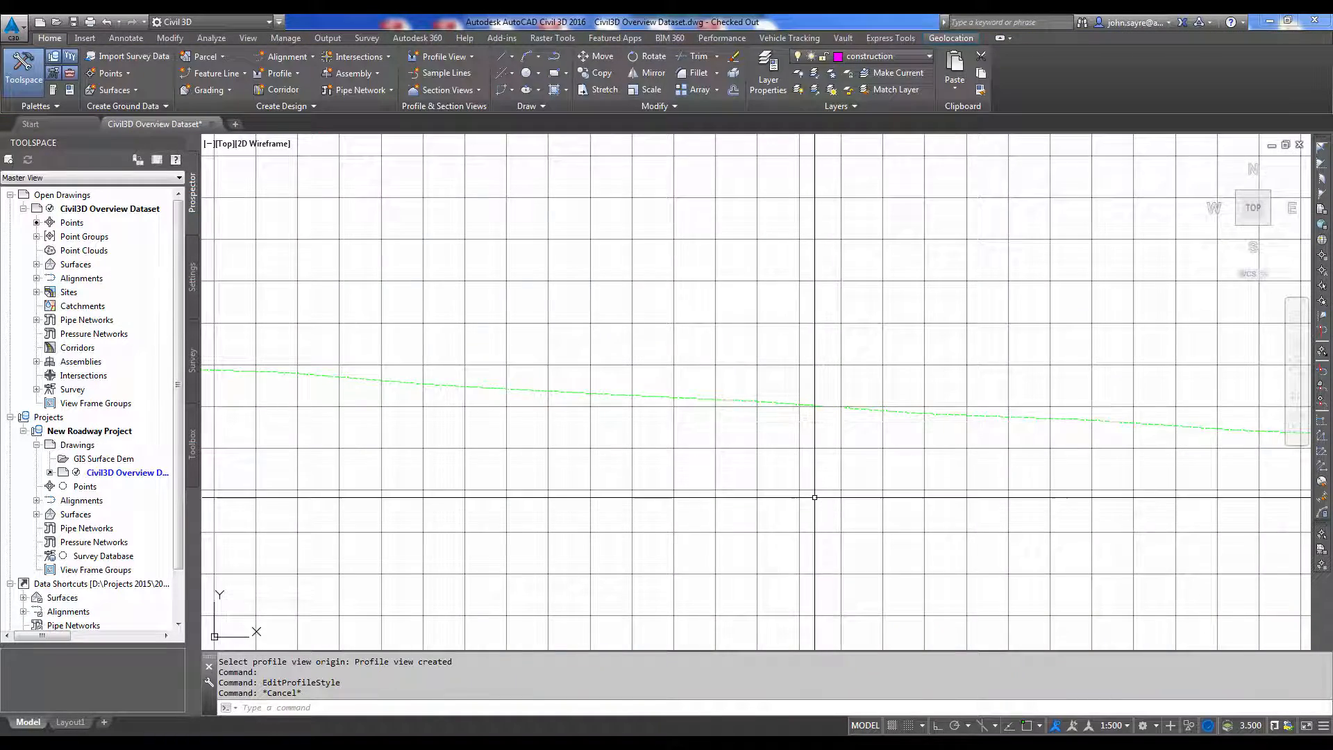
pyautogui.scroll(-3, 779, 477)
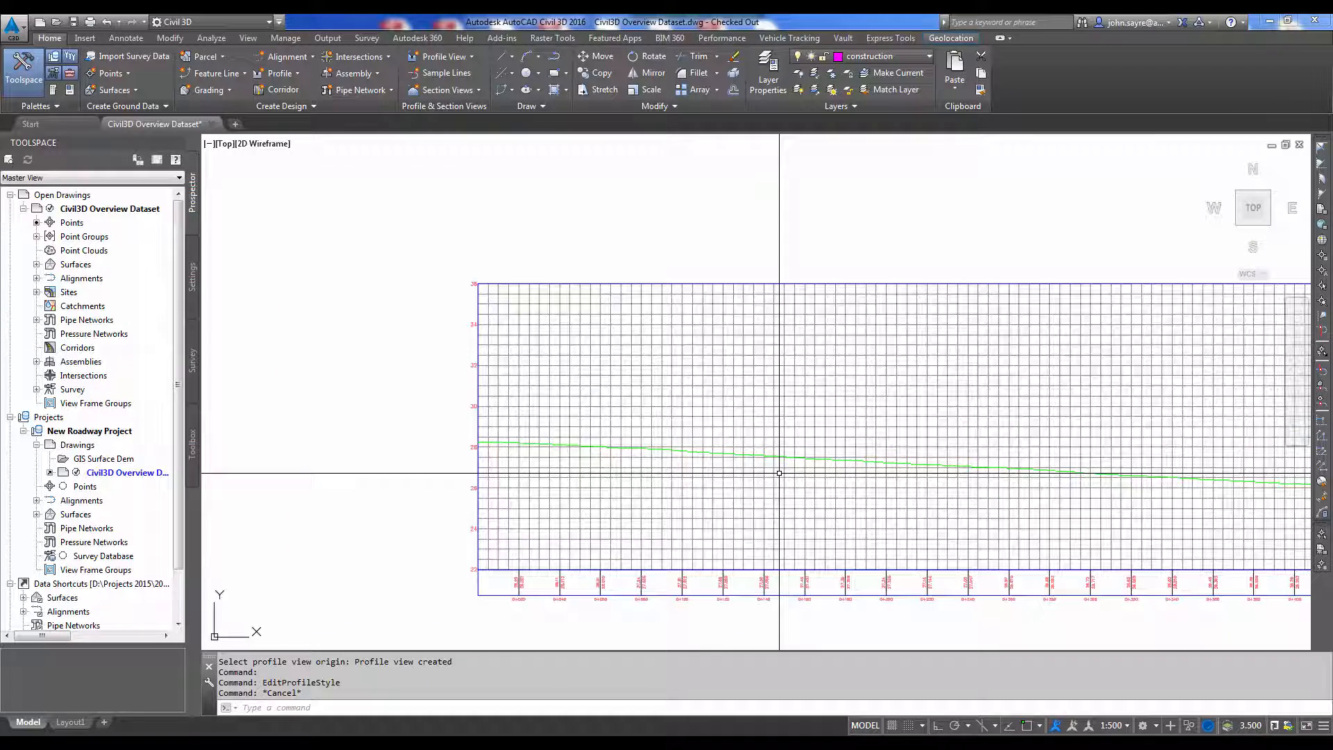
pyautogui.scroll(-2, 691, 480)
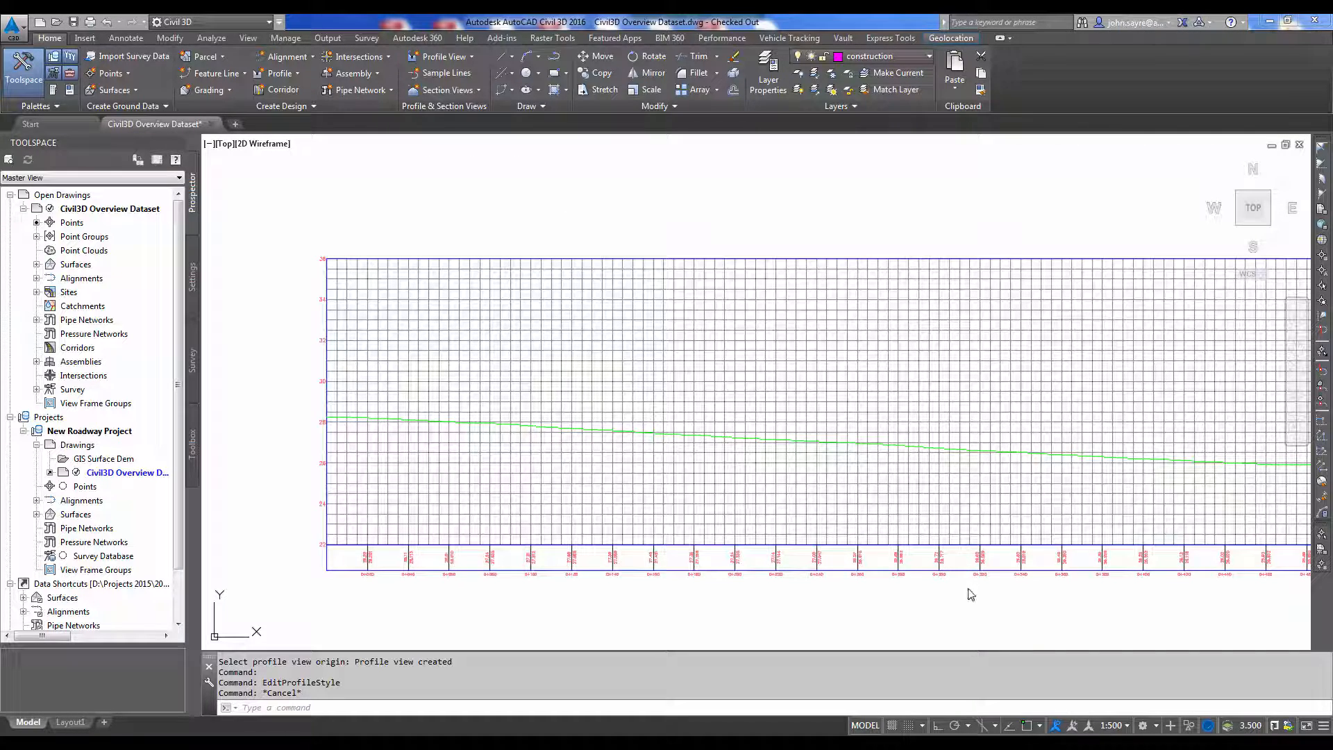
pyautogui.scroll(-3, 736, 556)
pyautogui.moveTo(955, 559); pyautogui.dragTo(589, 497, button='middle')
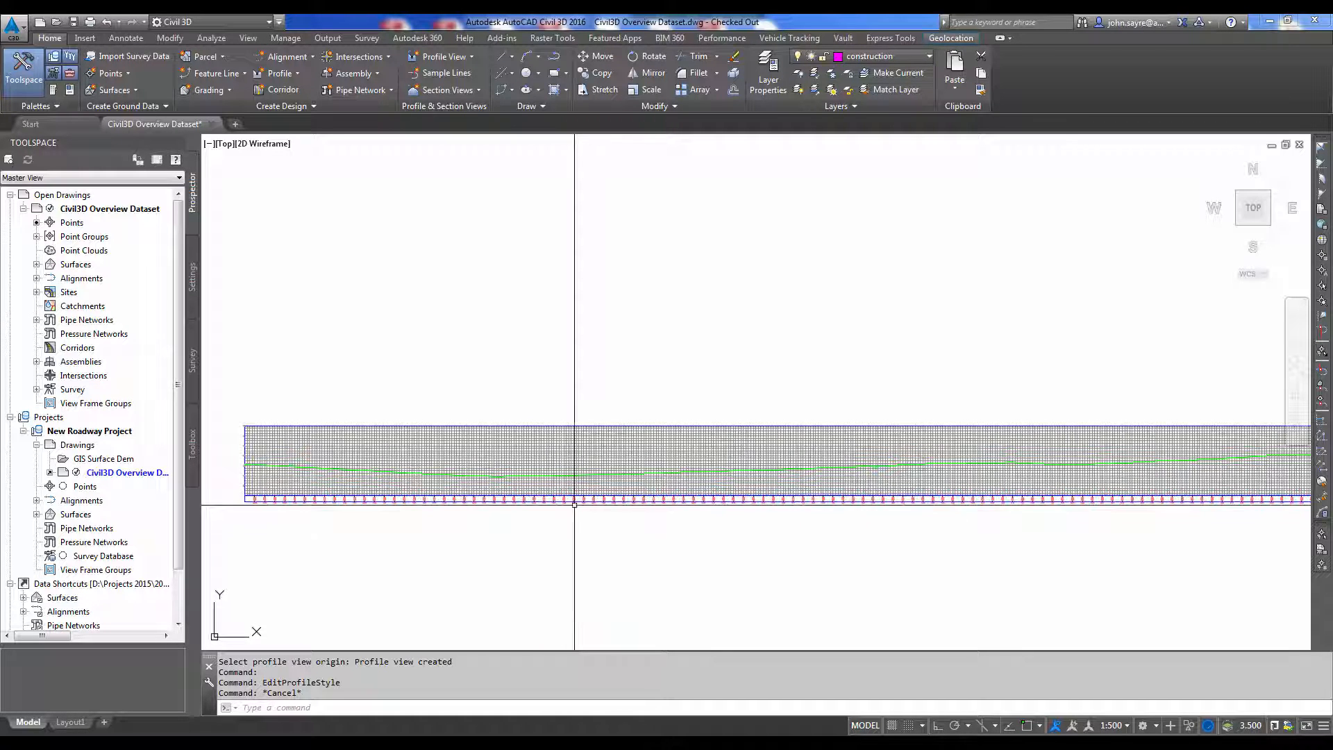
pyautogui.click(278, 73)
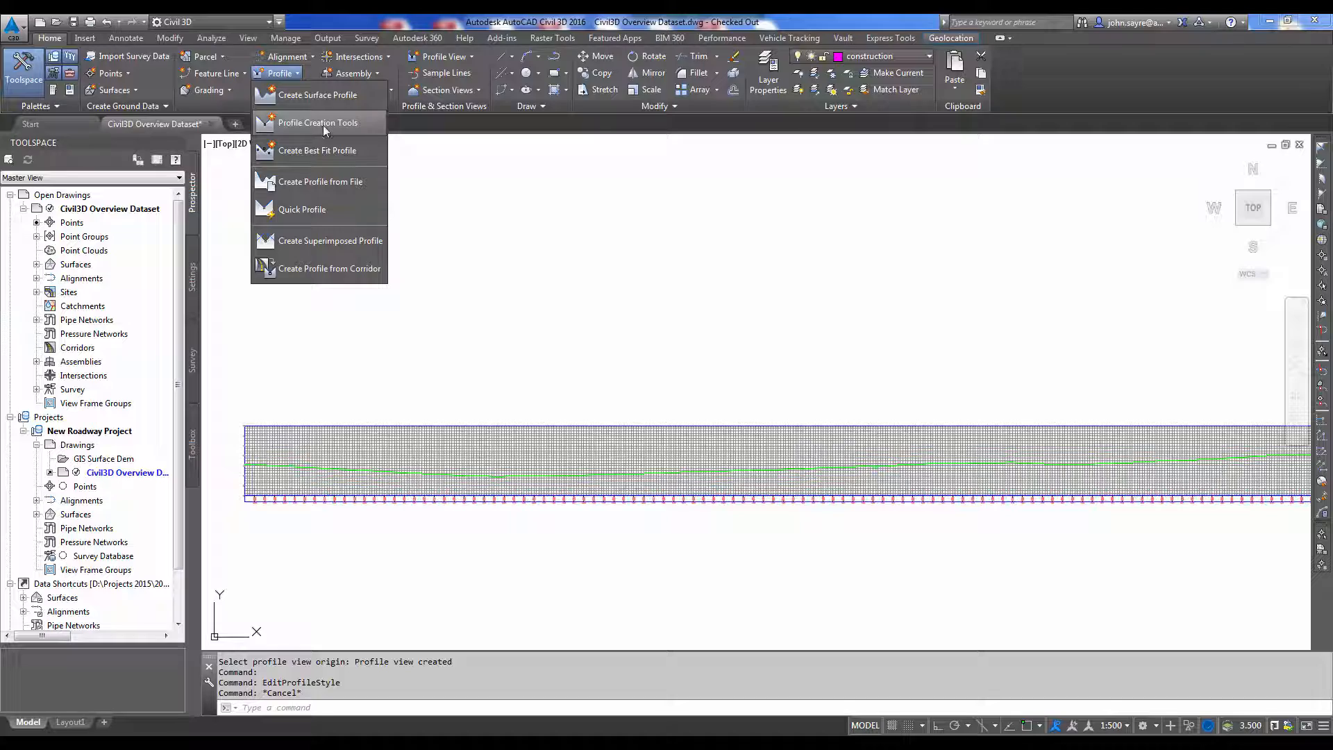
pyautogui.click(323, 125)
pyautogui.scroll(4, 300, 484)
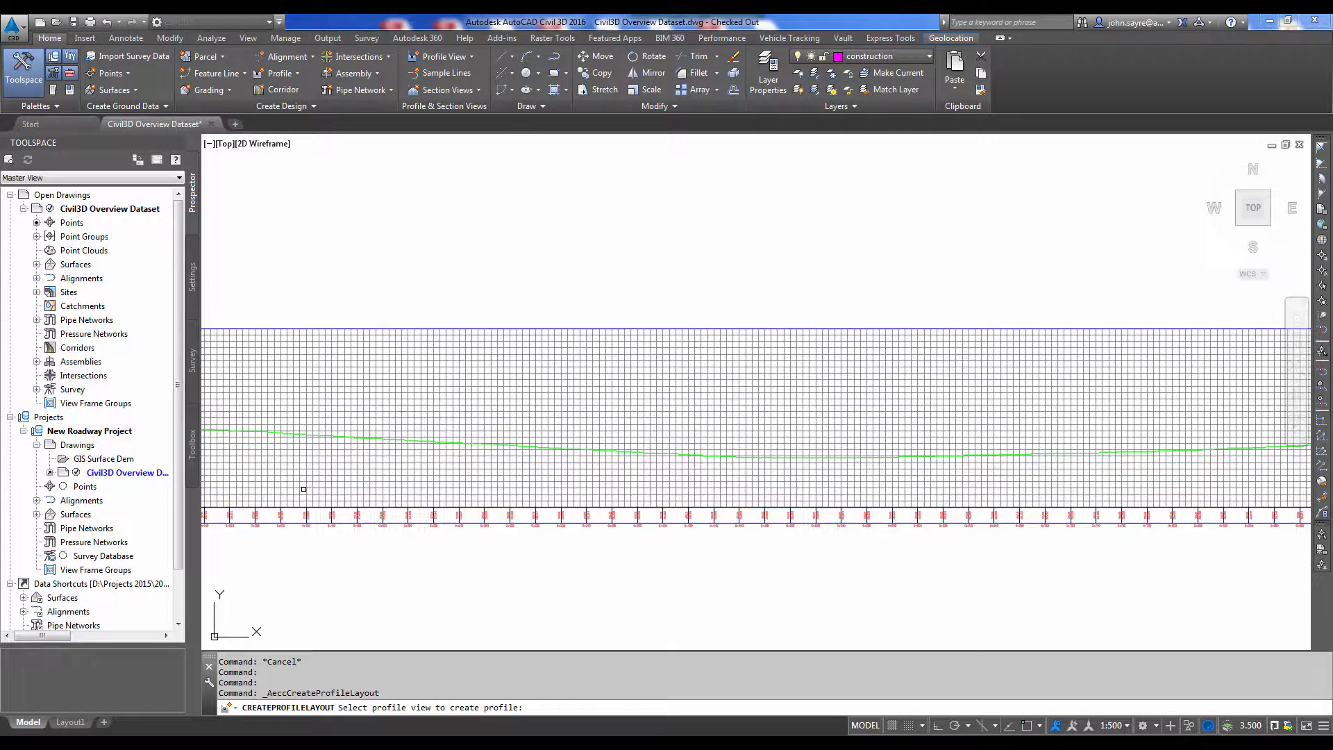
# Create a layout profile named finished grade in the New Road profile view, using the Design Profile style and Complete Label Set
pyautogui.click(363, 456)
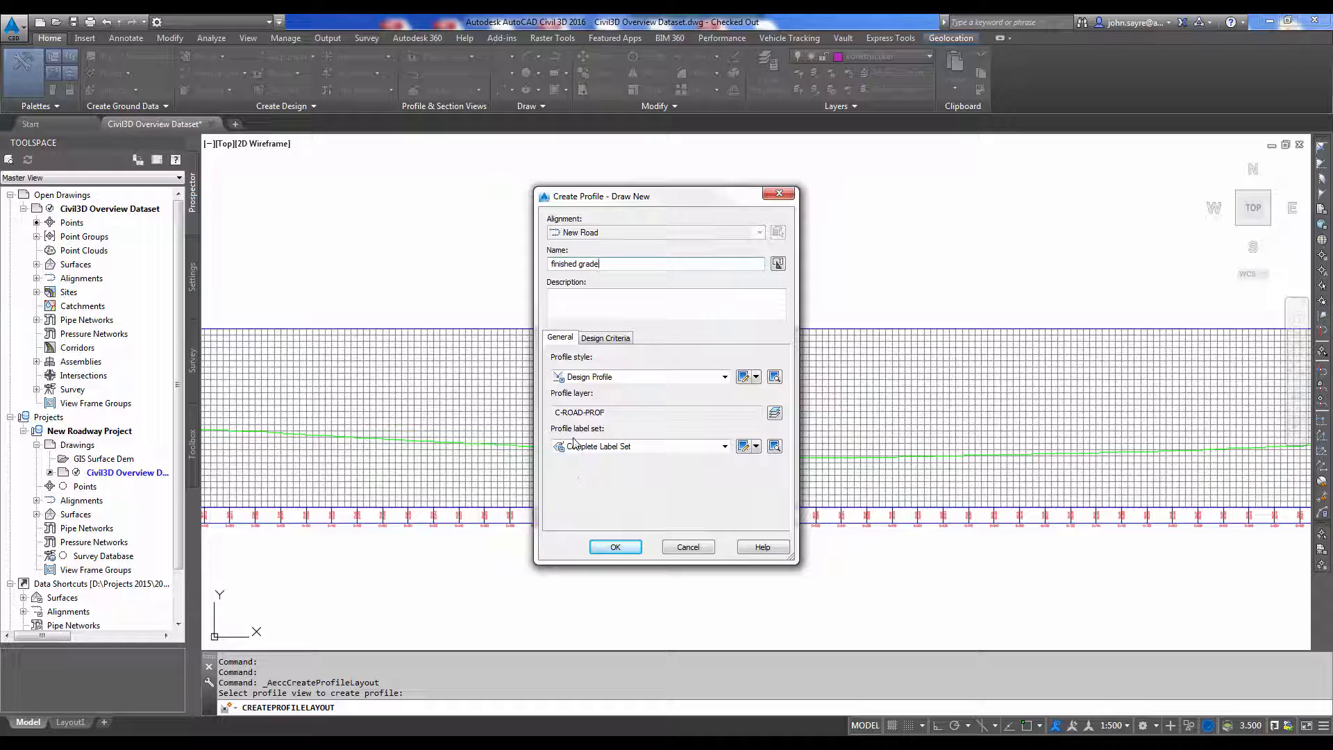
pyautogui.click(618, 548)
pyautogui.moveTo(350, 182); pyautogui.dragTo(432, 150)
pyautogui.moveTo(351, 383); pyautogui.dragTo(693, 376, button='middle')
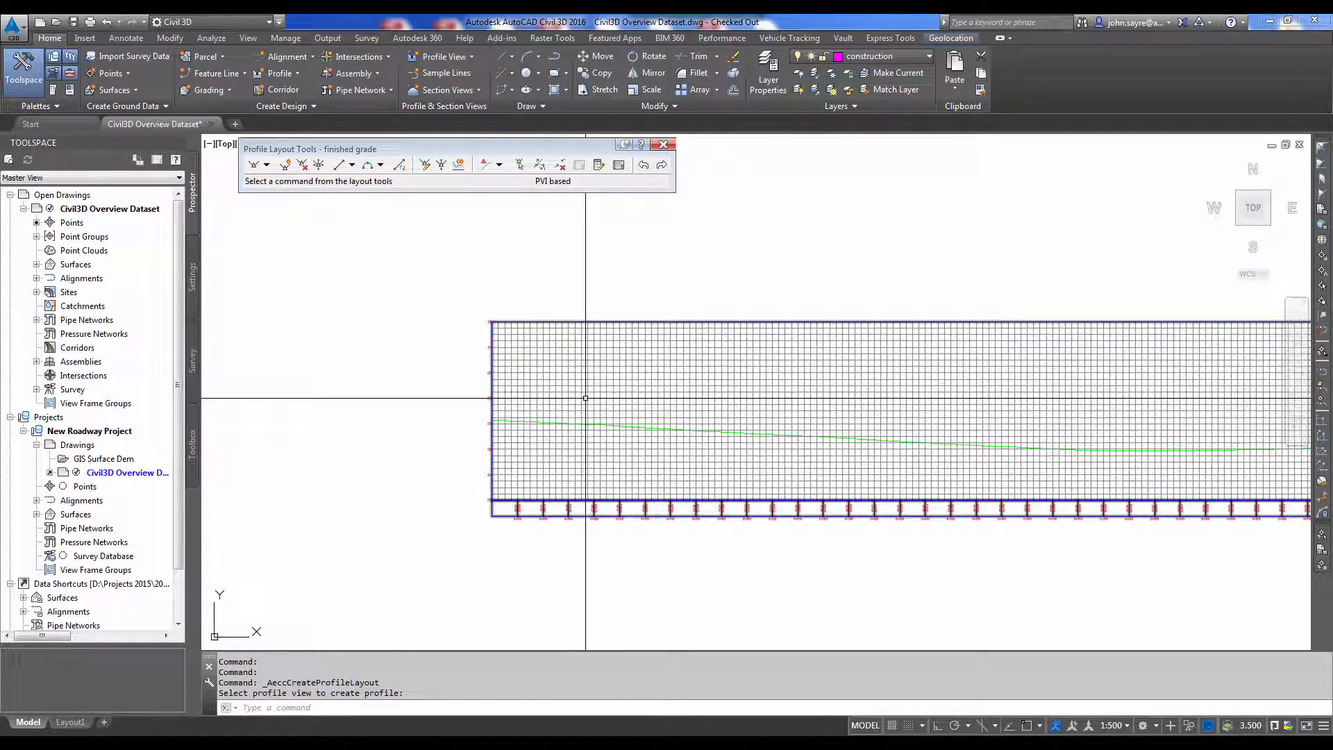
# Begin Draw Tangents without curves, snapping the start point to the endpoint of the existing ground line at the profile's beginning
pyautogui.click(266, 165)
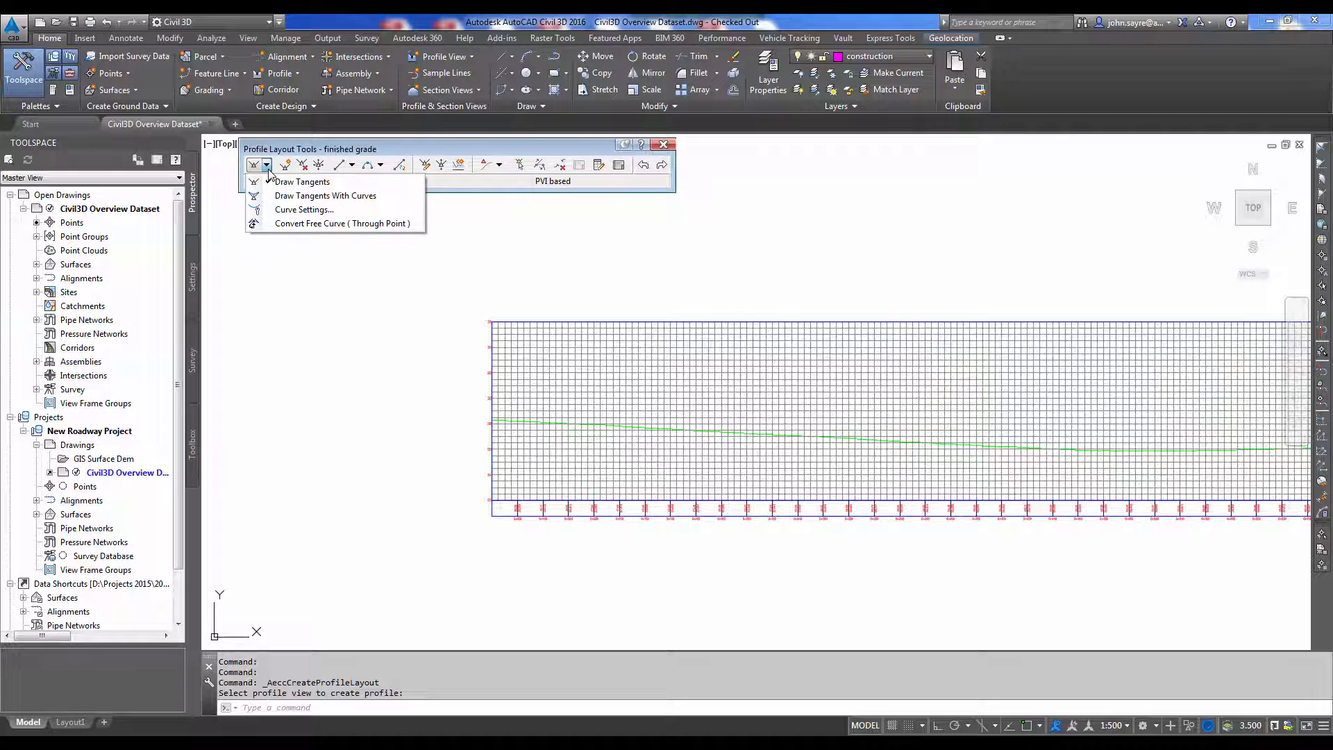
pyautogui.click(281, 182)
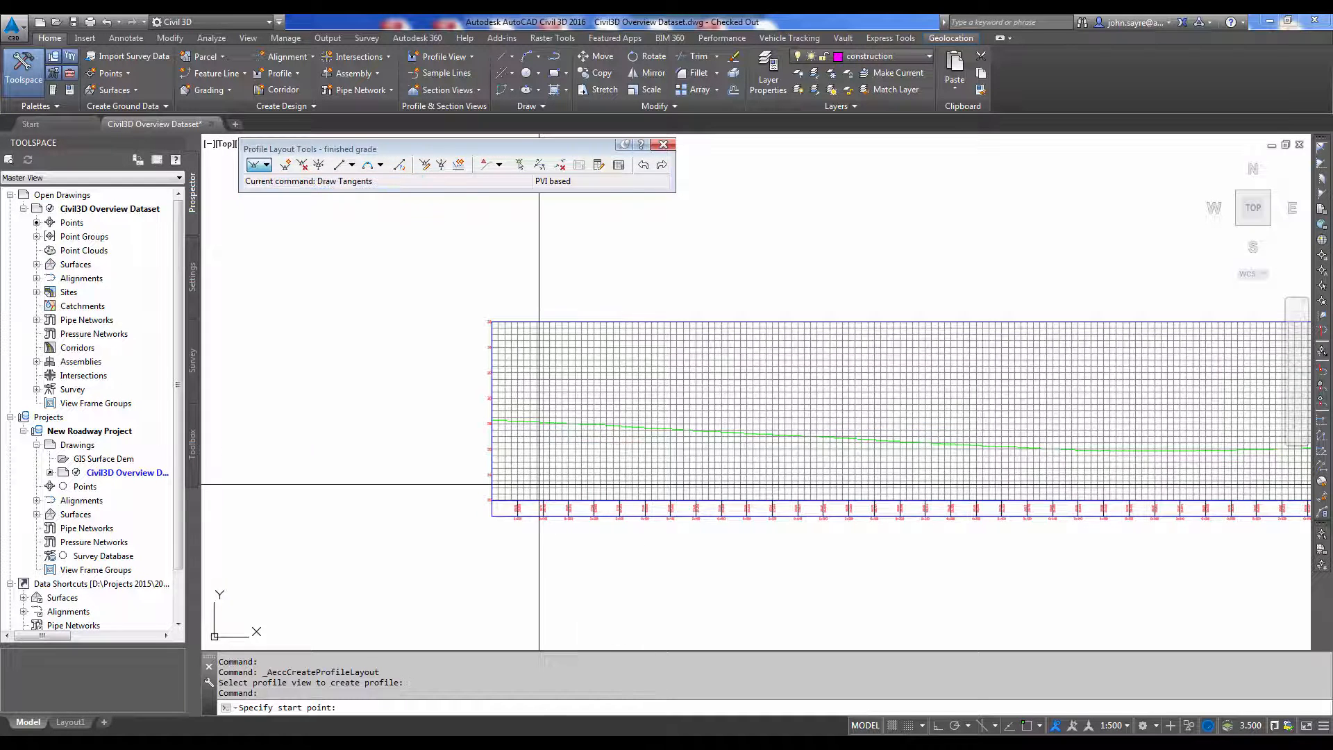
pyautogui.scroll(4, 524, 454)
pyautogui.write('end')
pyautogui.press('Return')
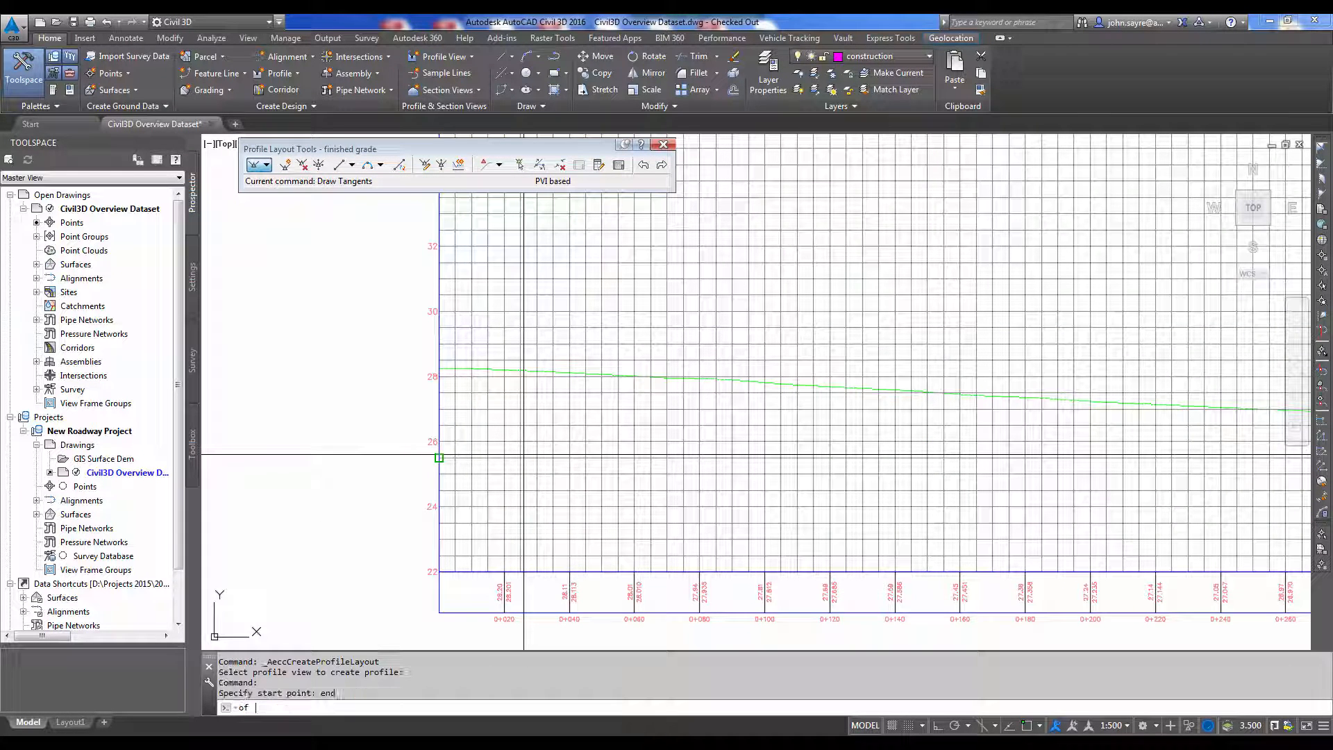
pyautogui.click(439, 369)
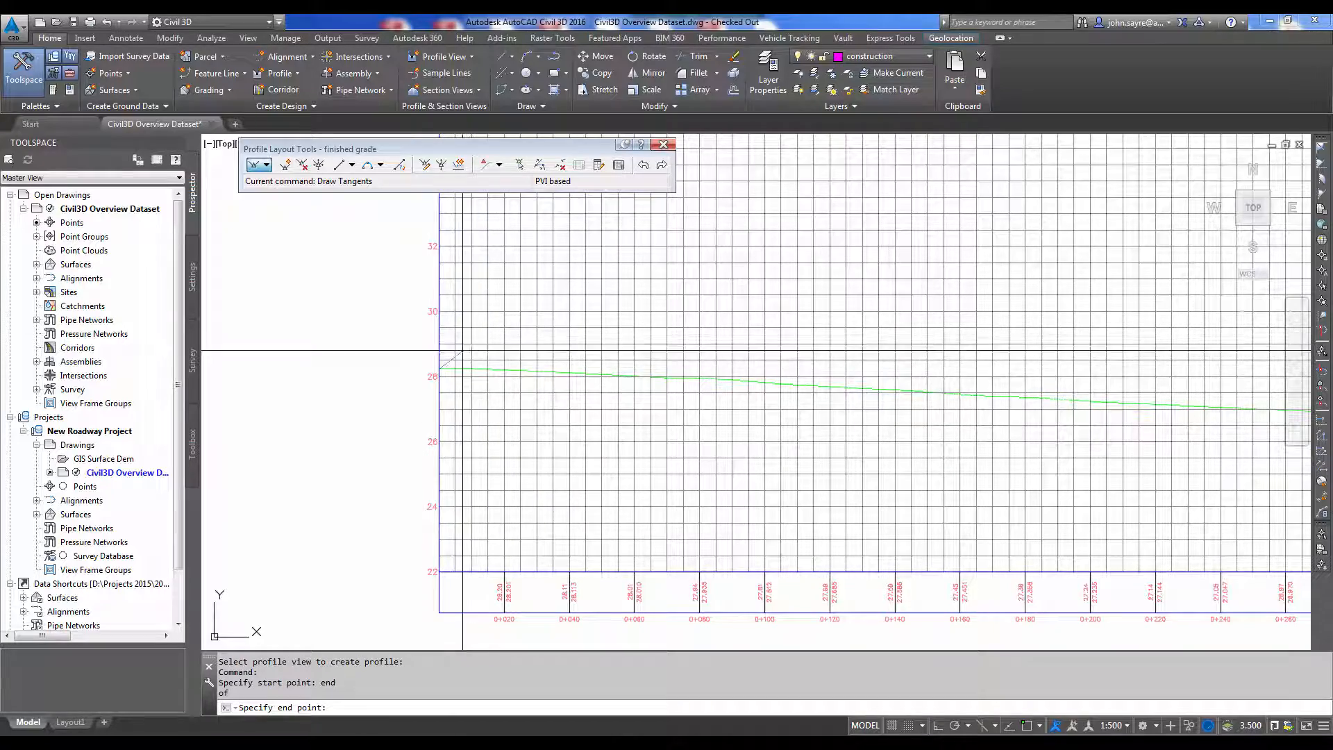
# Place the intermediate tangent points along the road so the finished grade loosely follows the existing ground line
pyautogui.scroll(-2, 454, 379)
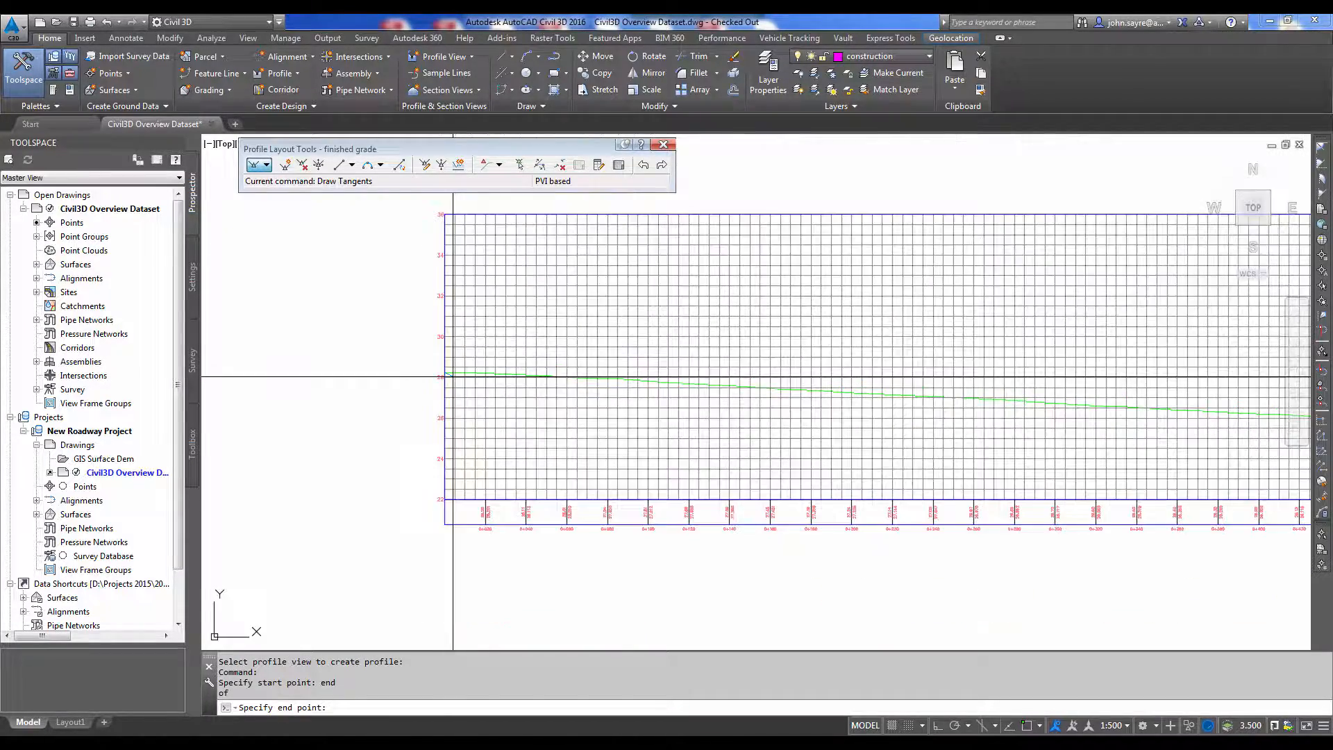
pyautogui.moveTo(877, 431); pyautogui.dragTo(536, 417, button='middle')
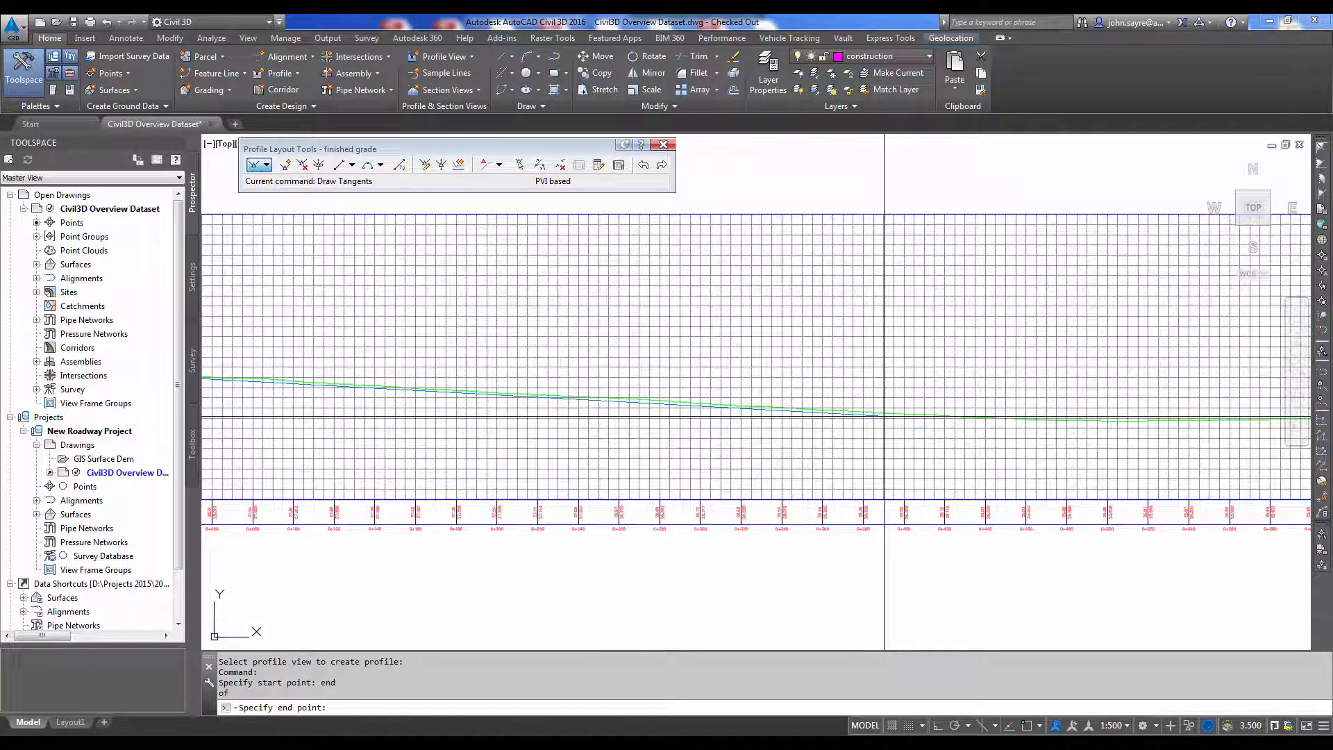
pyautogui.click(915, 402)
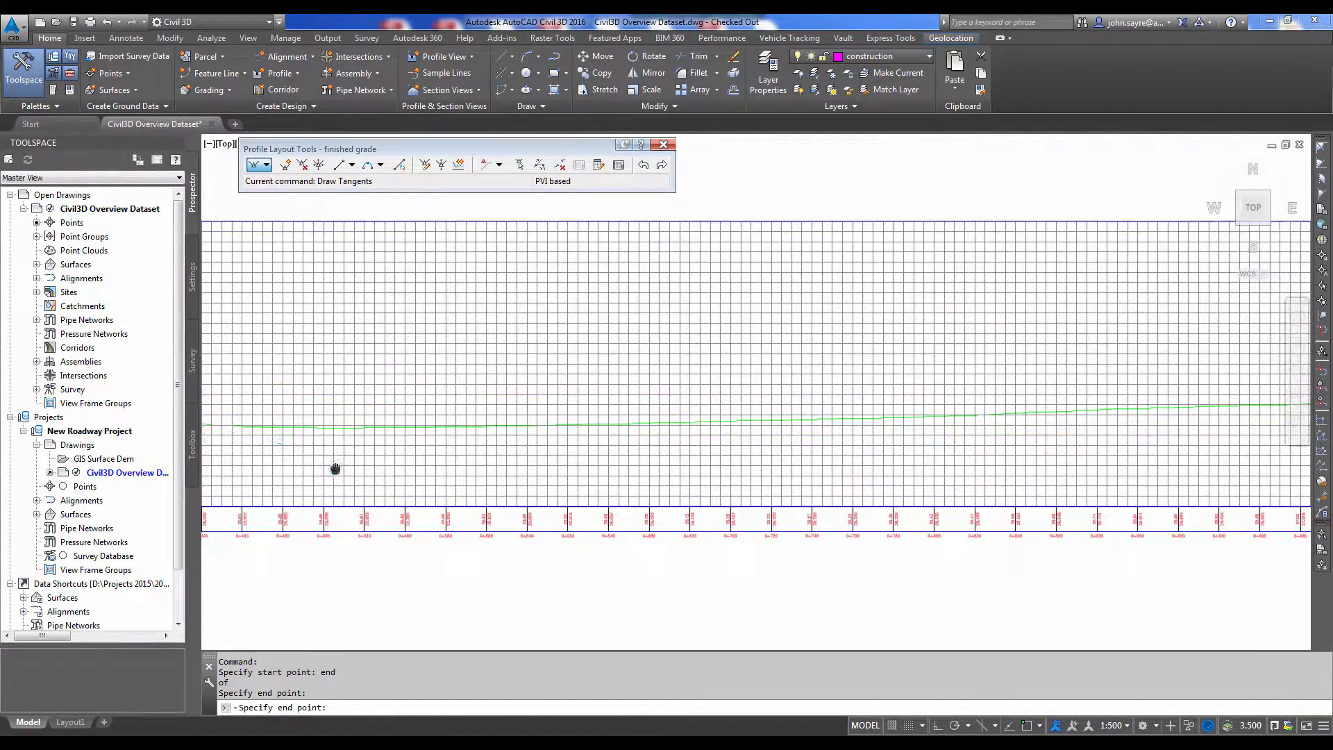
pyautogui.scroll(-3, 468, 439)
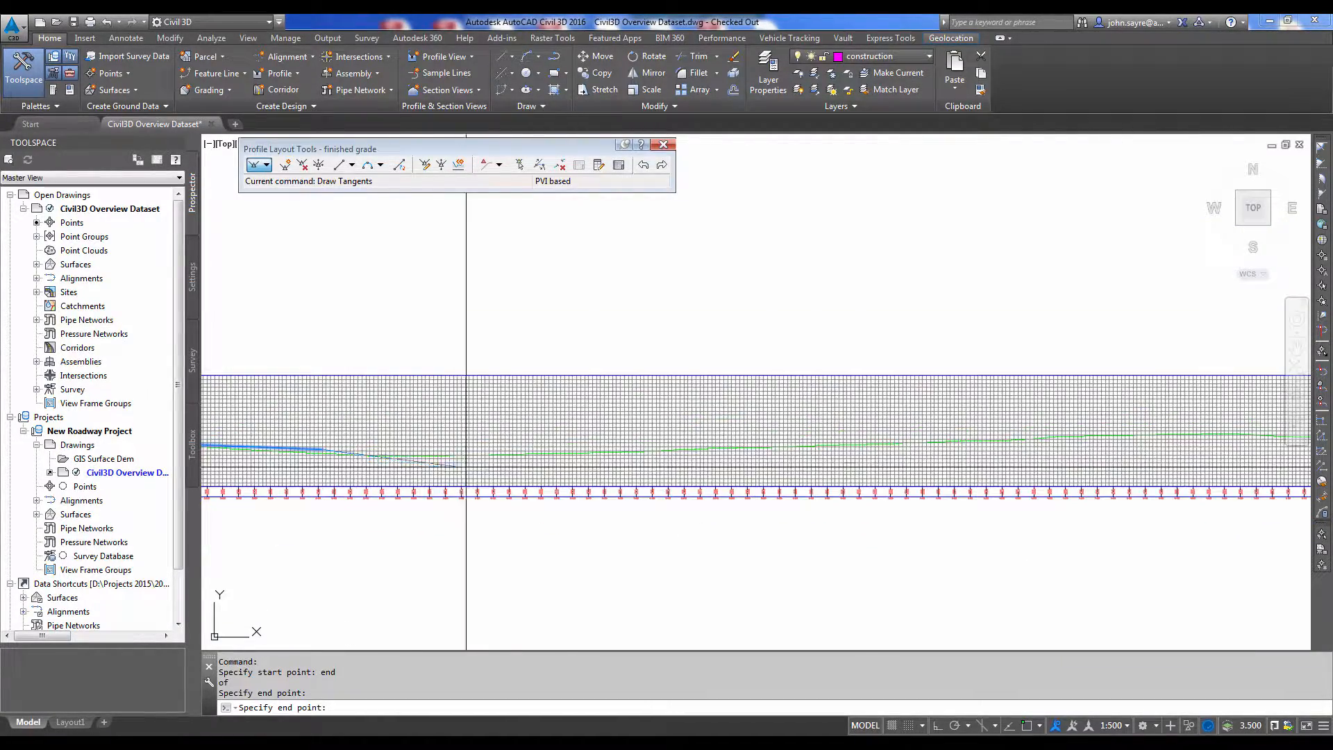
pyautogui.click(826, 440)
pyautogui.moveTo(970, 474); pyautogui.dragTo(655, 472, button='middle')
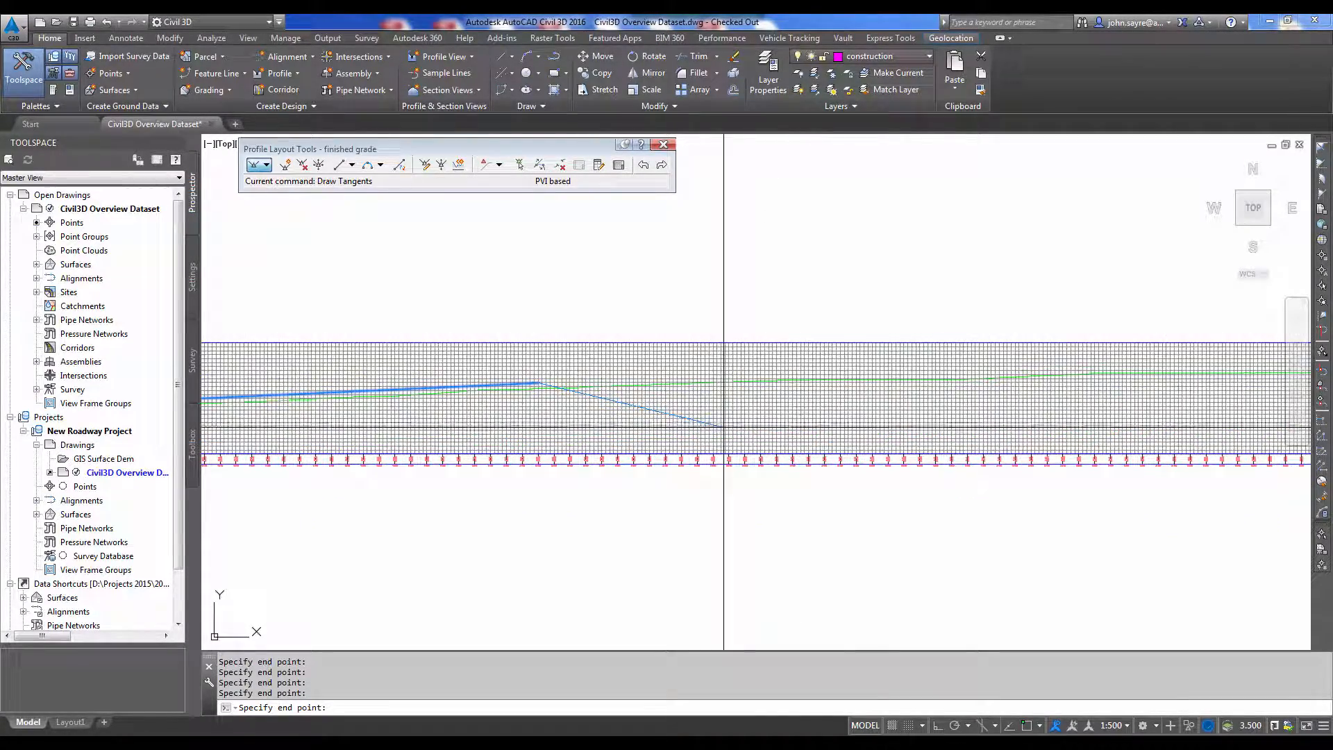
pyautogui.click(999, 383)
pyautogui.moveTo(1100, 437); pyautogui.dragTo(574, 436, button='middle')
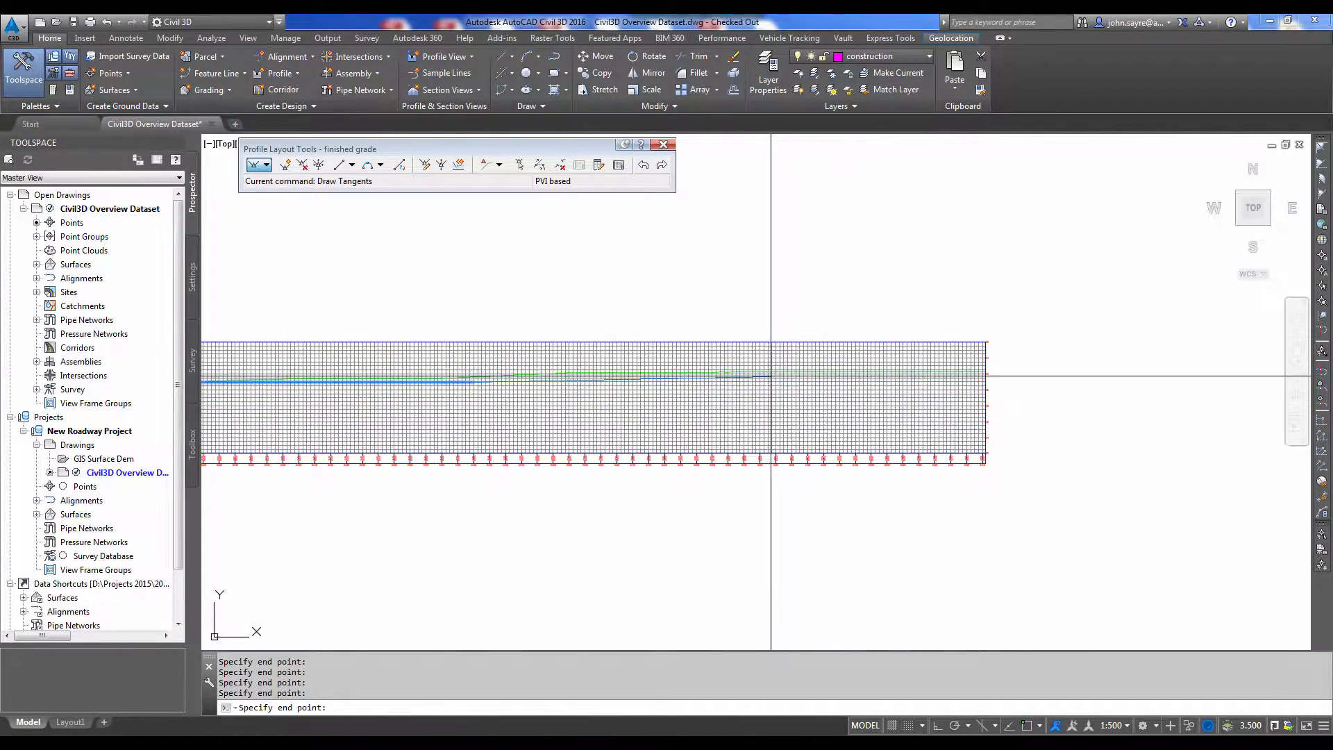
# Finish the tangents with a last point snapped to an existing ground vertex near the end of the profile view
pyautogui.scroll(6, 849, 403)
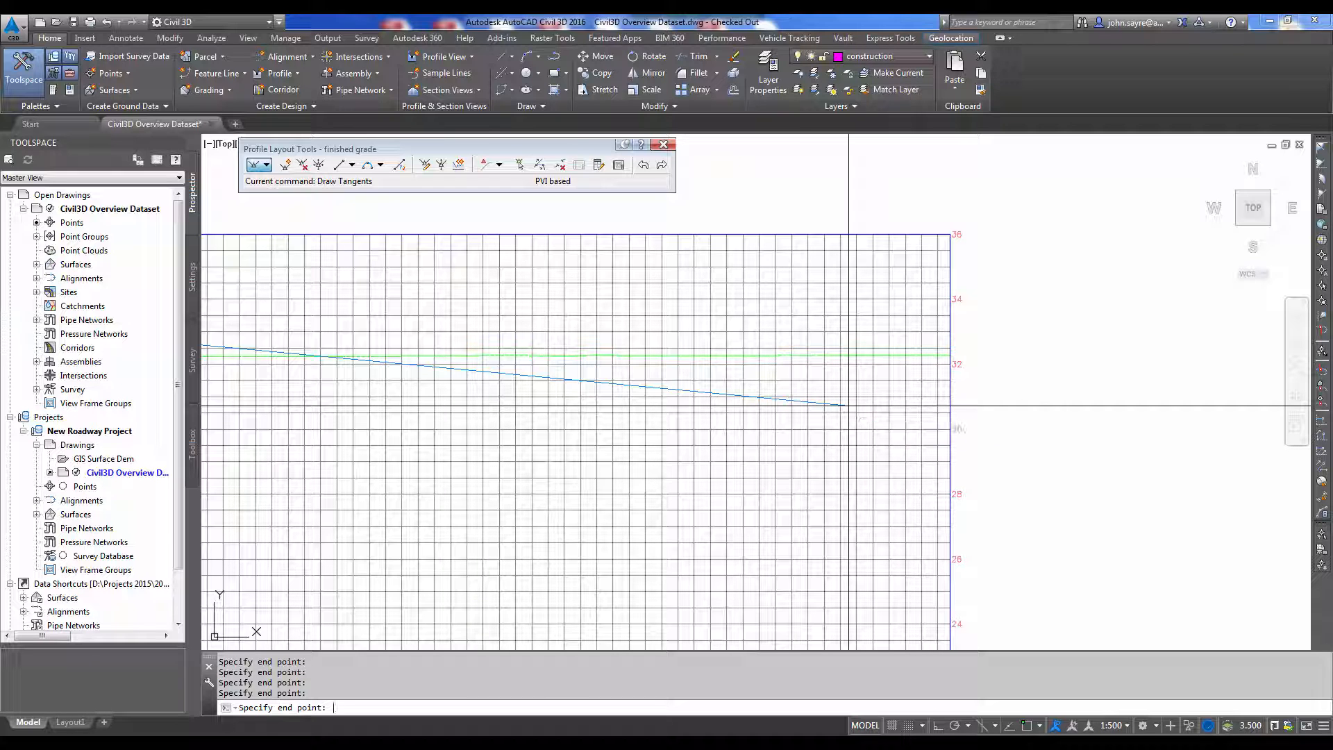
pyautogui.write('end')
pyautogui.press('Return')
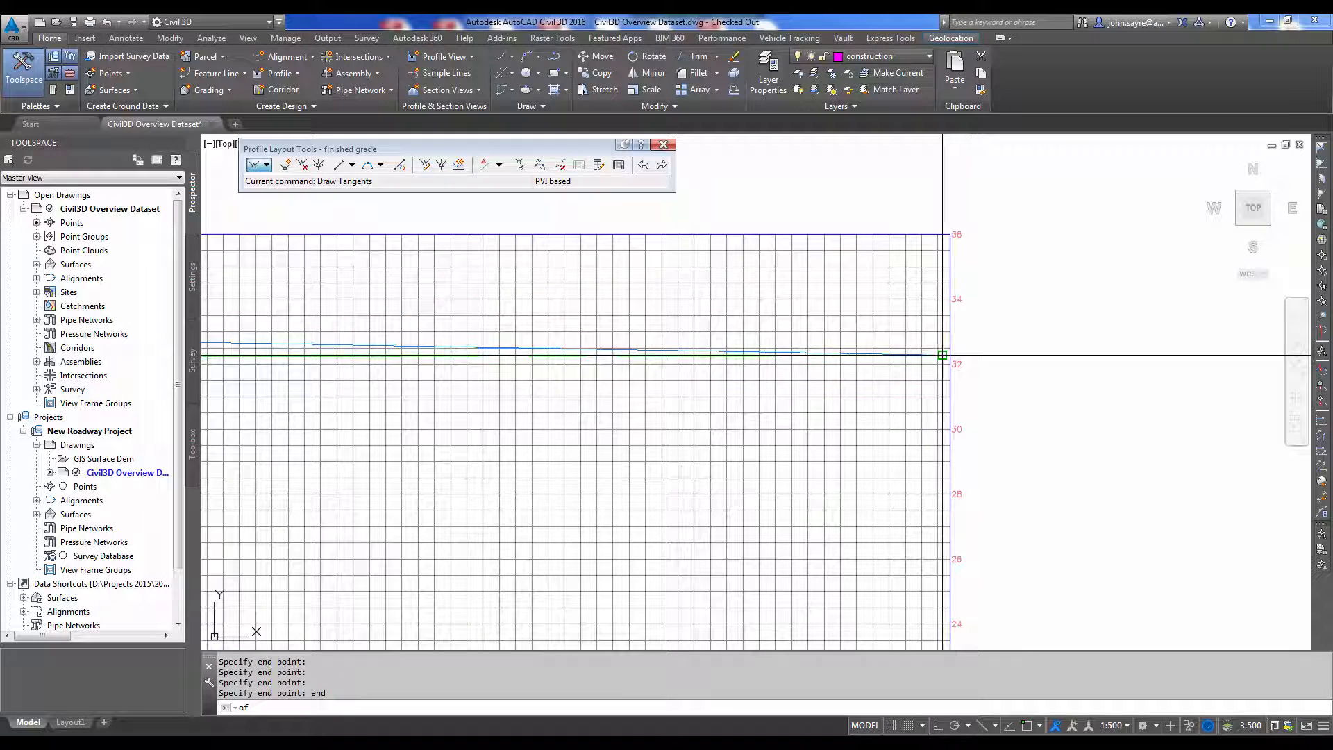
pyautogui.click(946, 358)
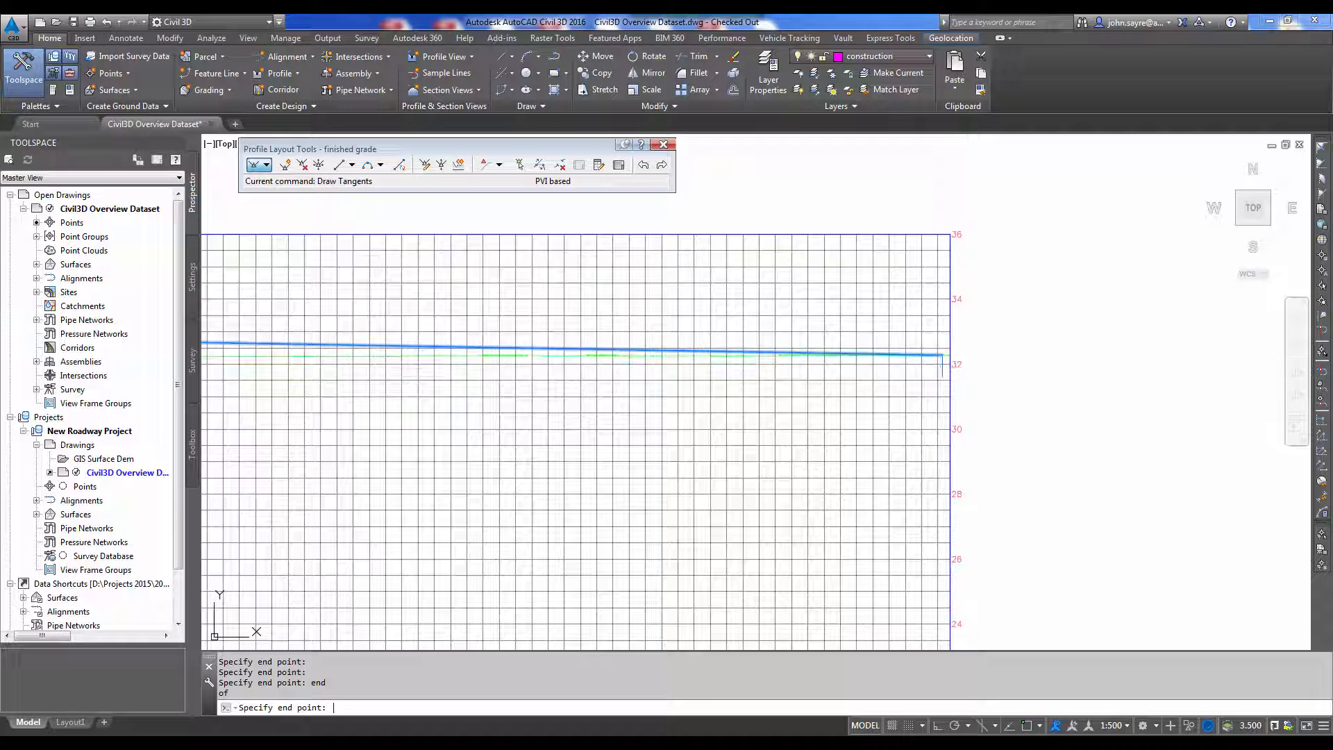
pyautogui.press('Return')
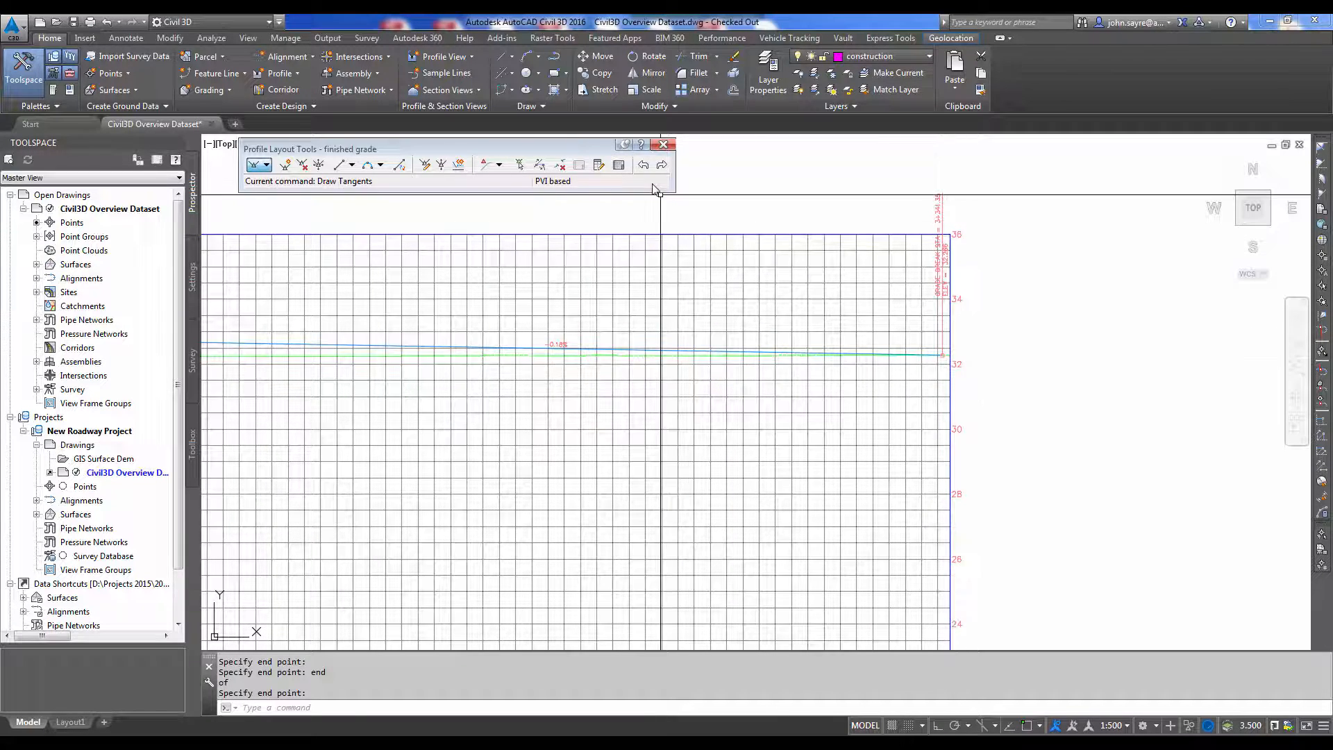
# Stretch the finished grade's last point to the endpoint of the existing ground line at the profile view's end border
pyautogui.scroll(4, 931, 354)
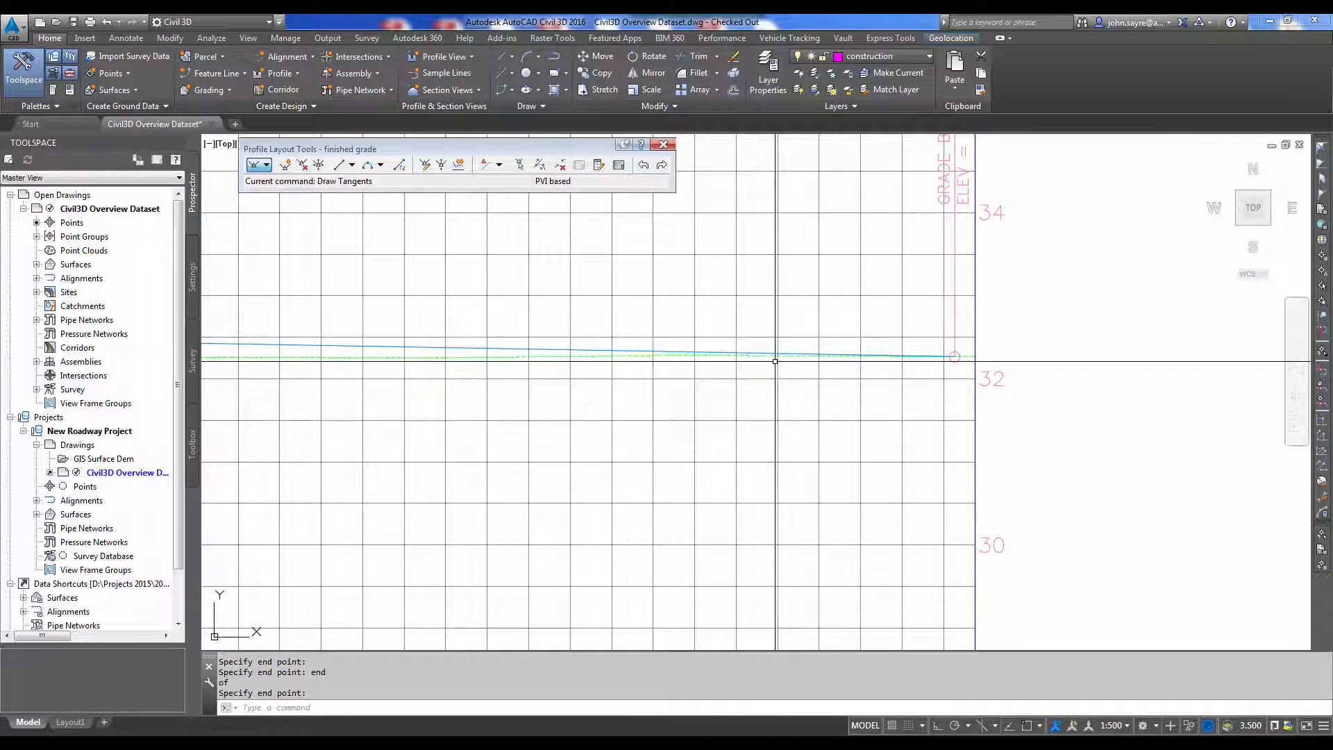
pyautogui.press('Return')
pyautogui.click(775, 353)
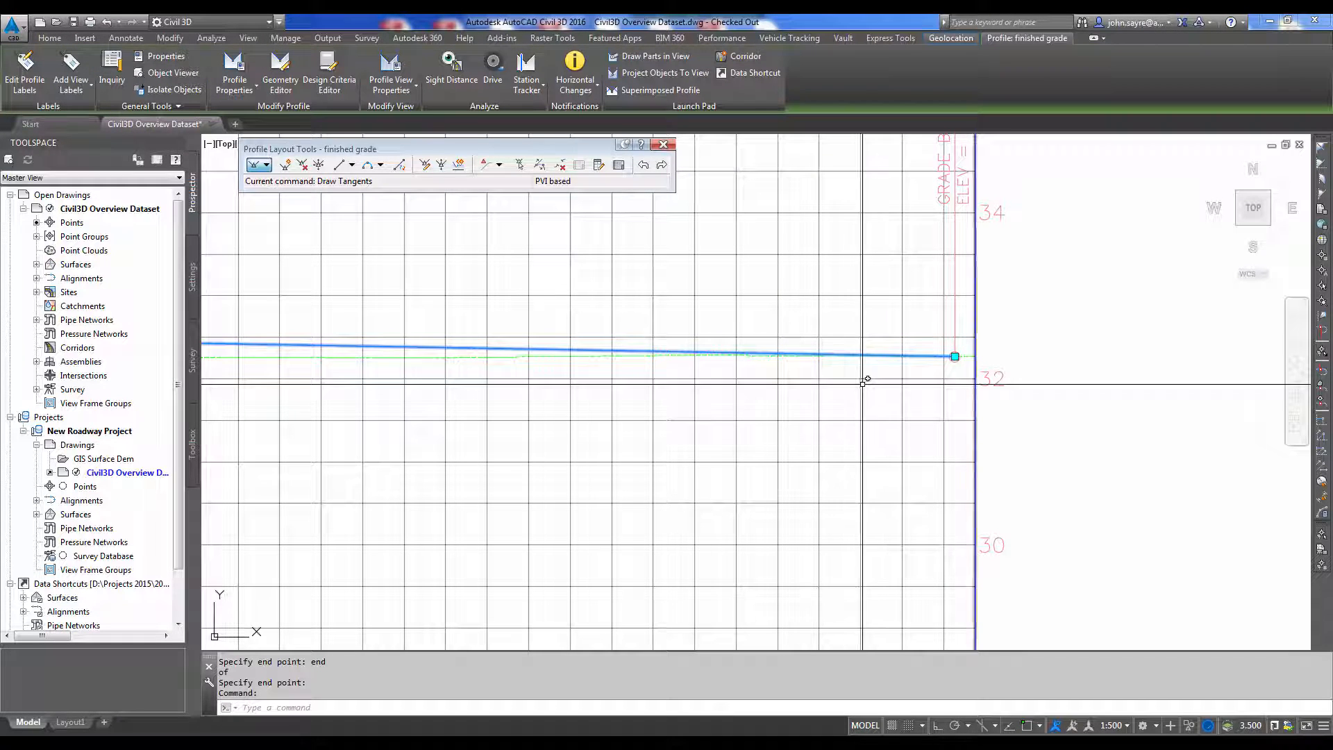
pyautogui.click(955, 356)
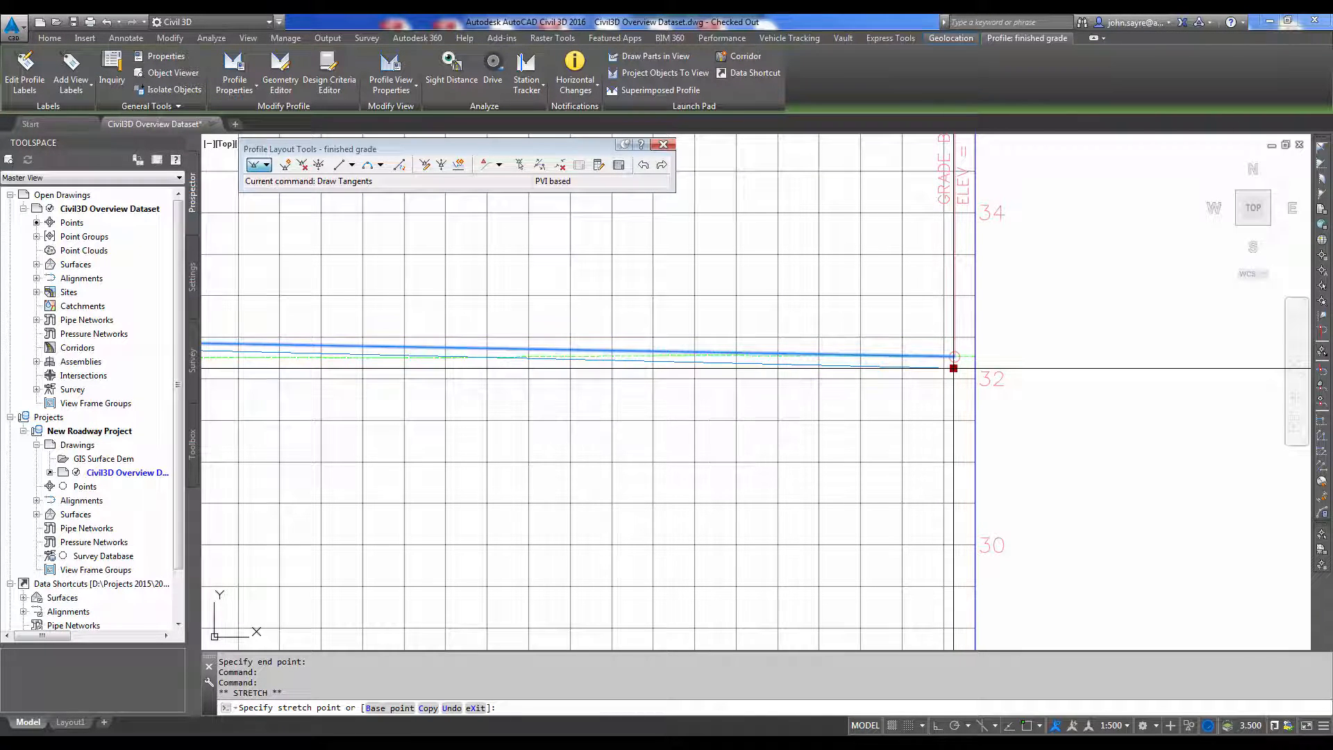
pyautogui.write('end')
pyautogui.press('Return')
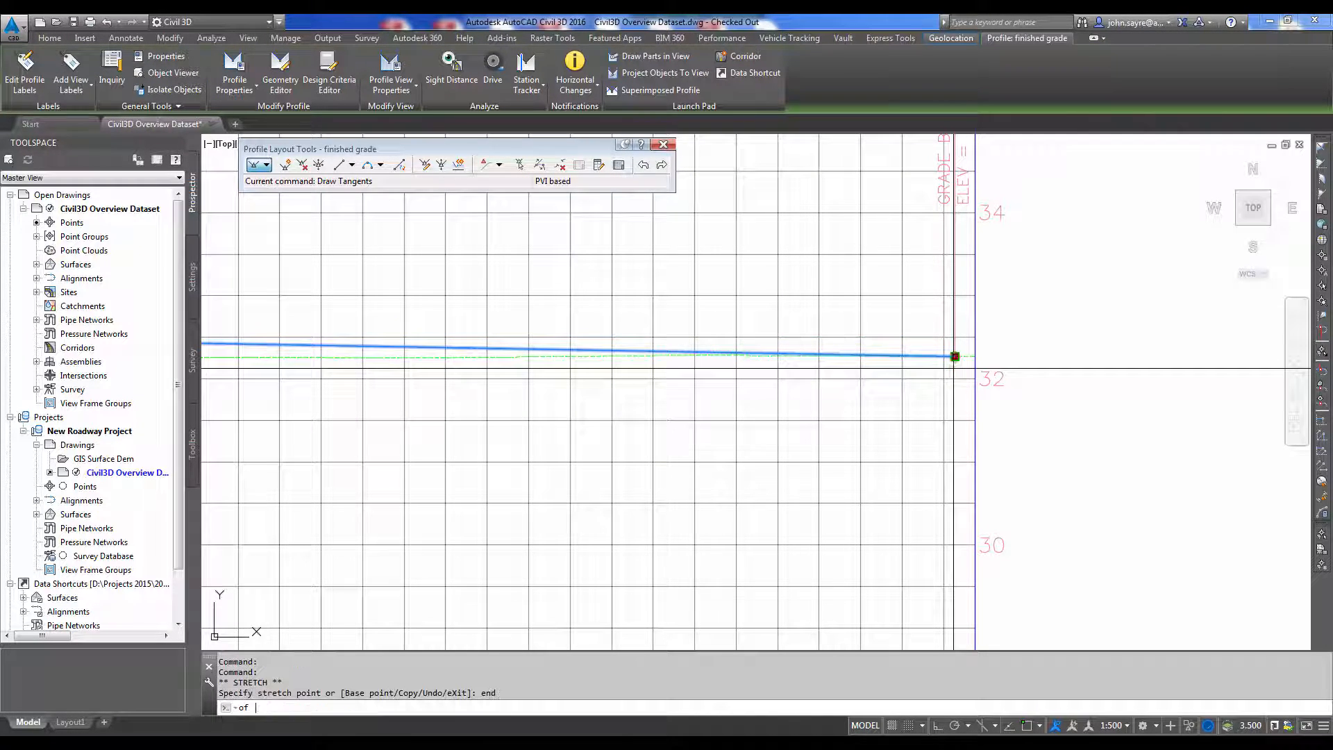
pyautogui.click(974, 356)
pyautogui.scroll(-2, 839, 418)
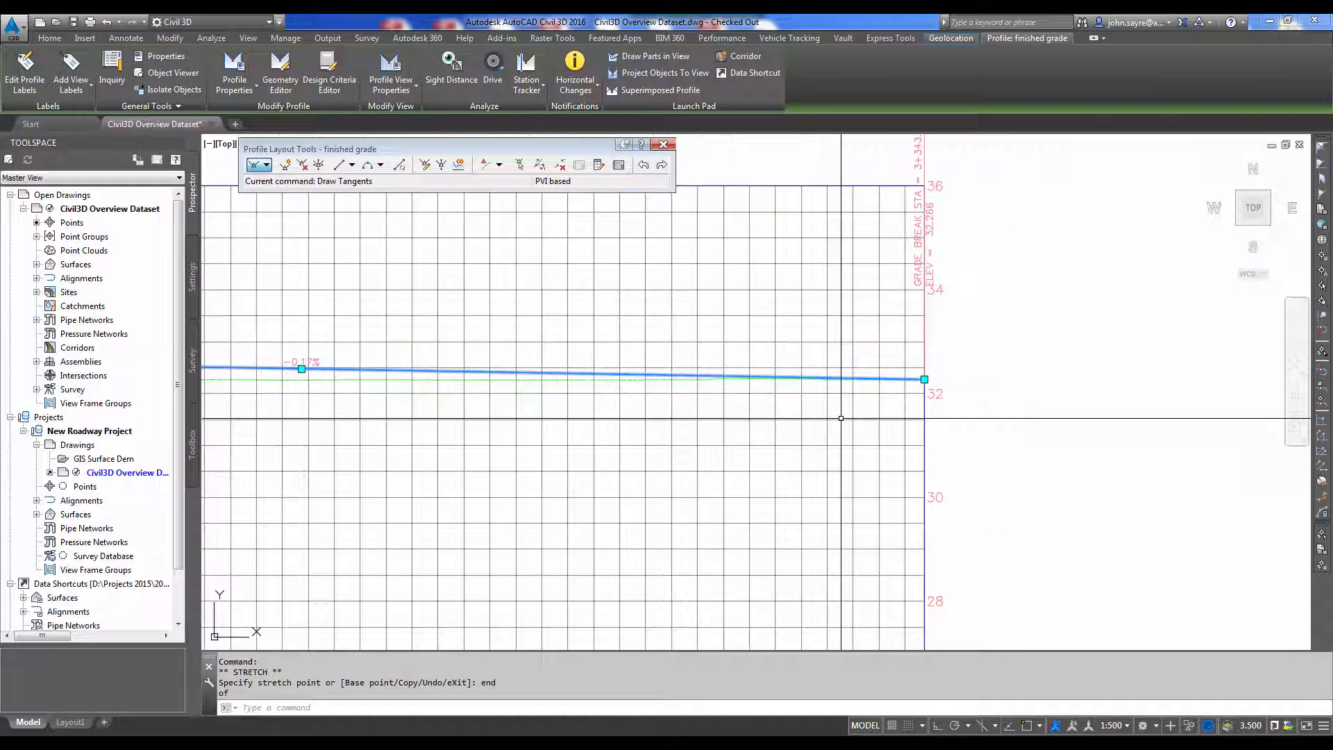
# Try stretching the finished grade's last point back to about station 3+317, elevation 32.6, above the existing ground
pyautogui.moveTo(838, 415); pyautogui.dragTo(796, 543, button='middle')
pyautogui.scroll(2, 863, 496)
pyautogui.moveTo(860, 492); pyautogui.dragTo(803, 522, button='middle')
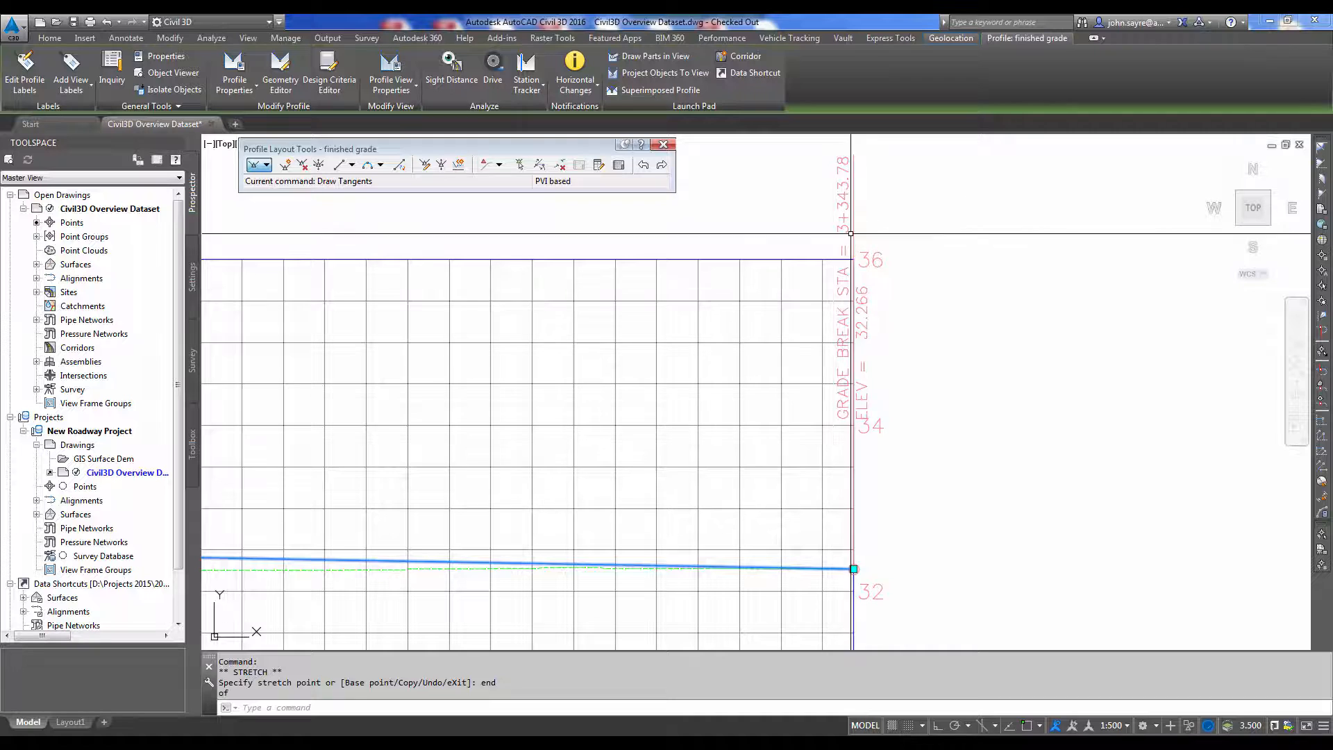
pyautogui.click(853, 568)
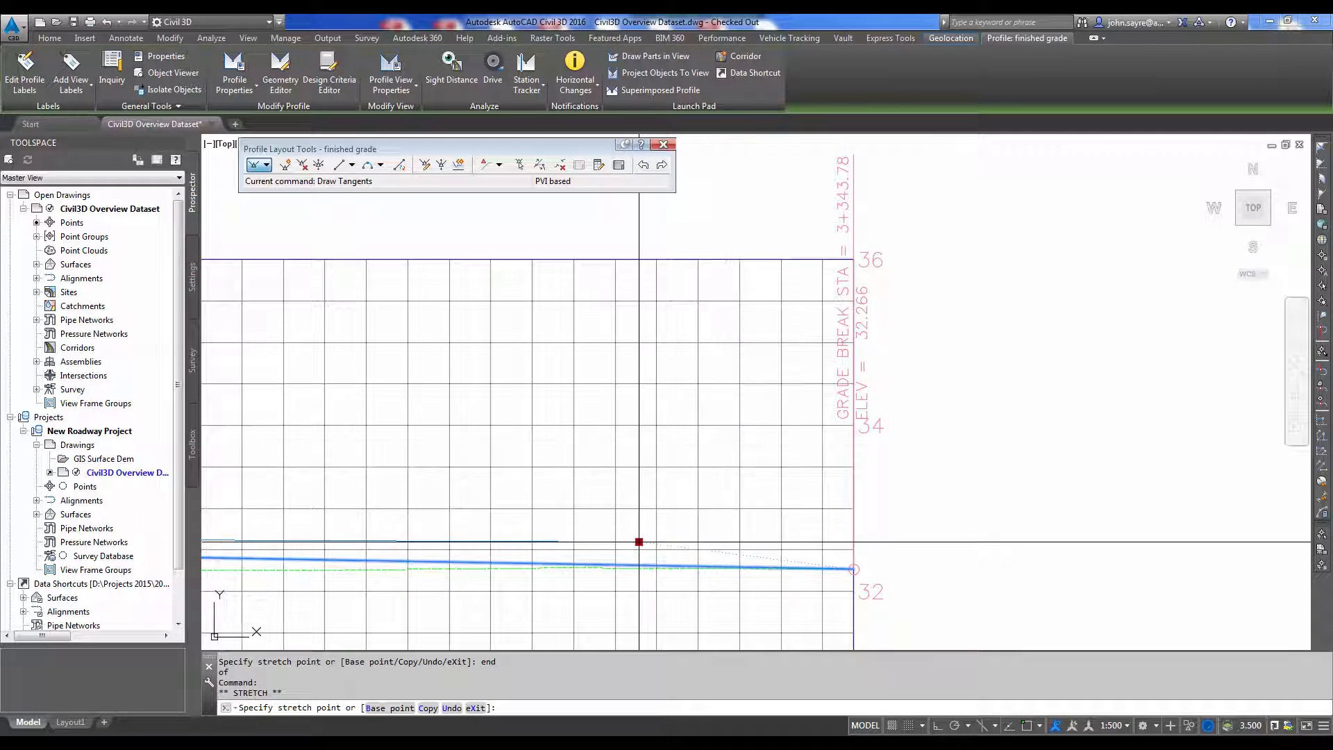
pyautogui.click(633, 540)
pyautogui.moveTo(719, 436); pyautogui.dragTo(848, 497, button='middle')
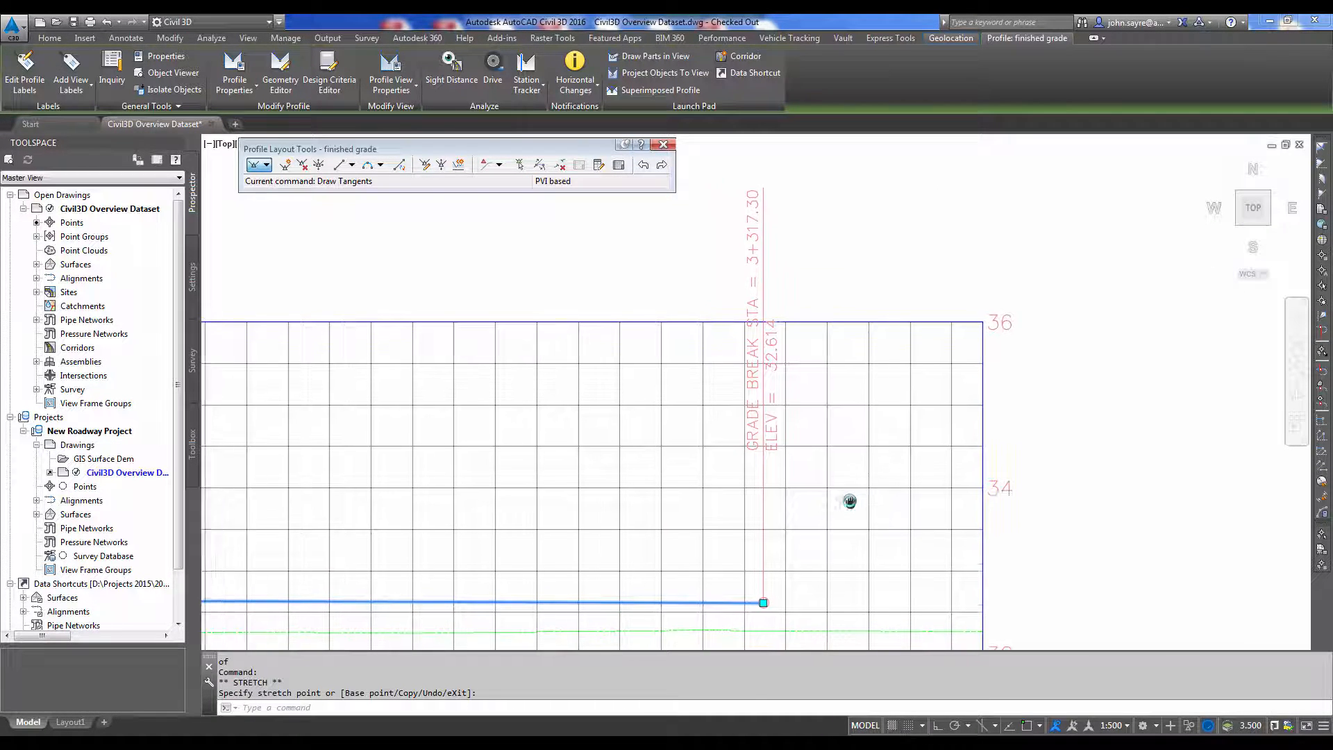
# Snap the displaced last point back onto the existing ground's endpoint at the end border and deselect the profile
pyautogui.click(762, 600)
pyautogui.moveTo(824, 604); pyautogui.dragTo(718, 439, button='middle')
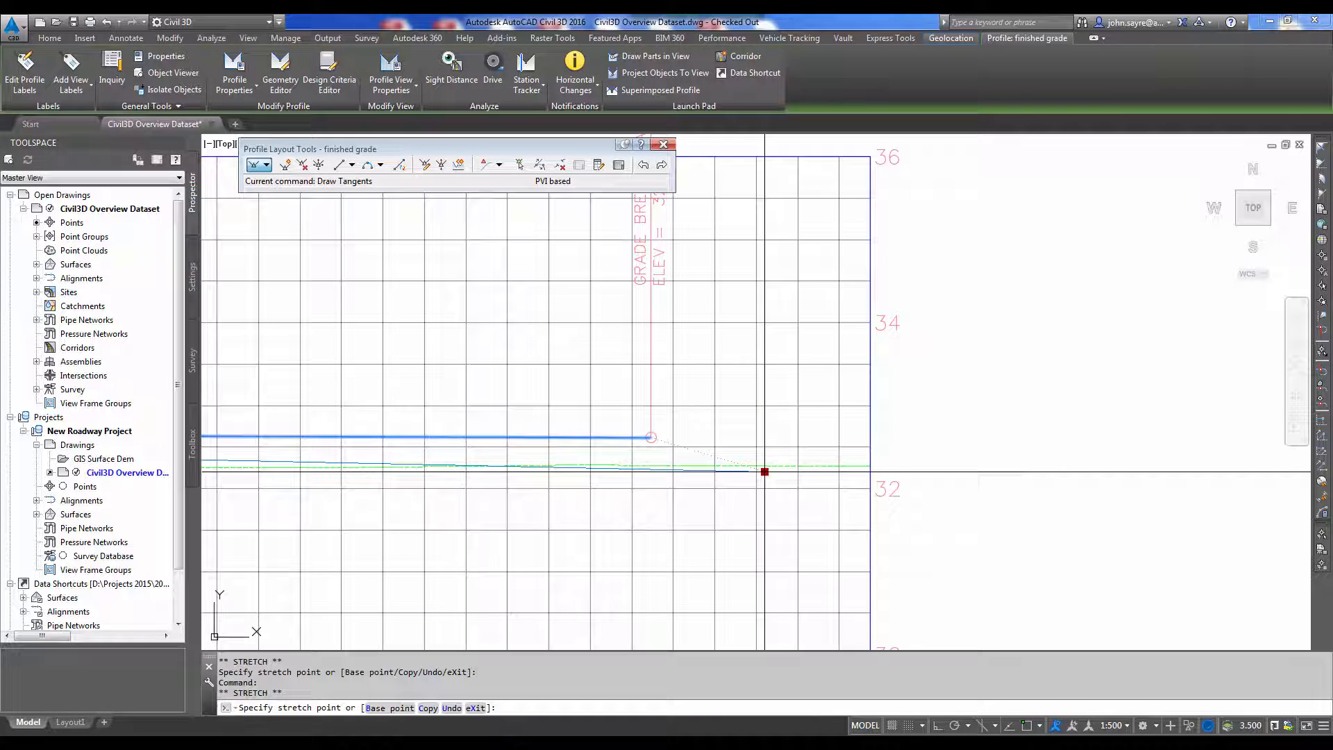
pyautogui.write('end')
pyautogui.press('Return')
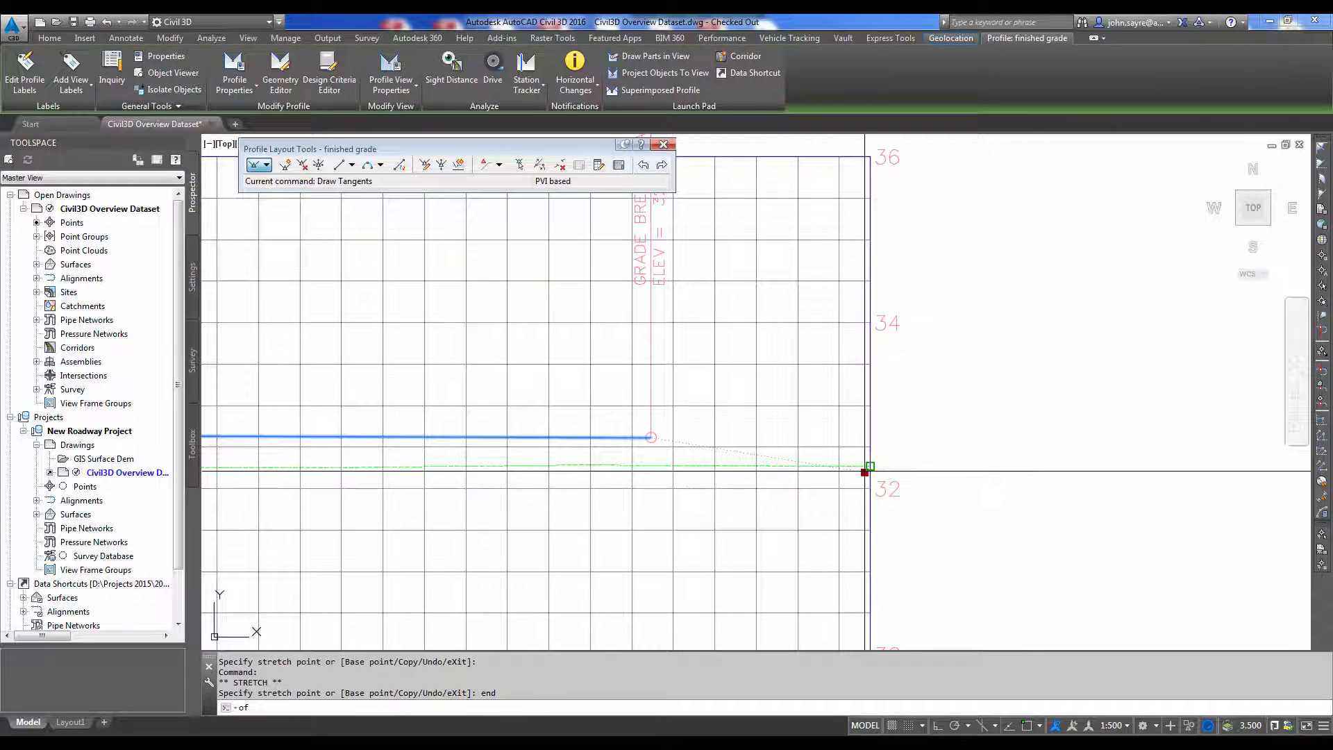
pyautogui.click(869, 466)
pyautogui.scroll(-8, 791, 479)
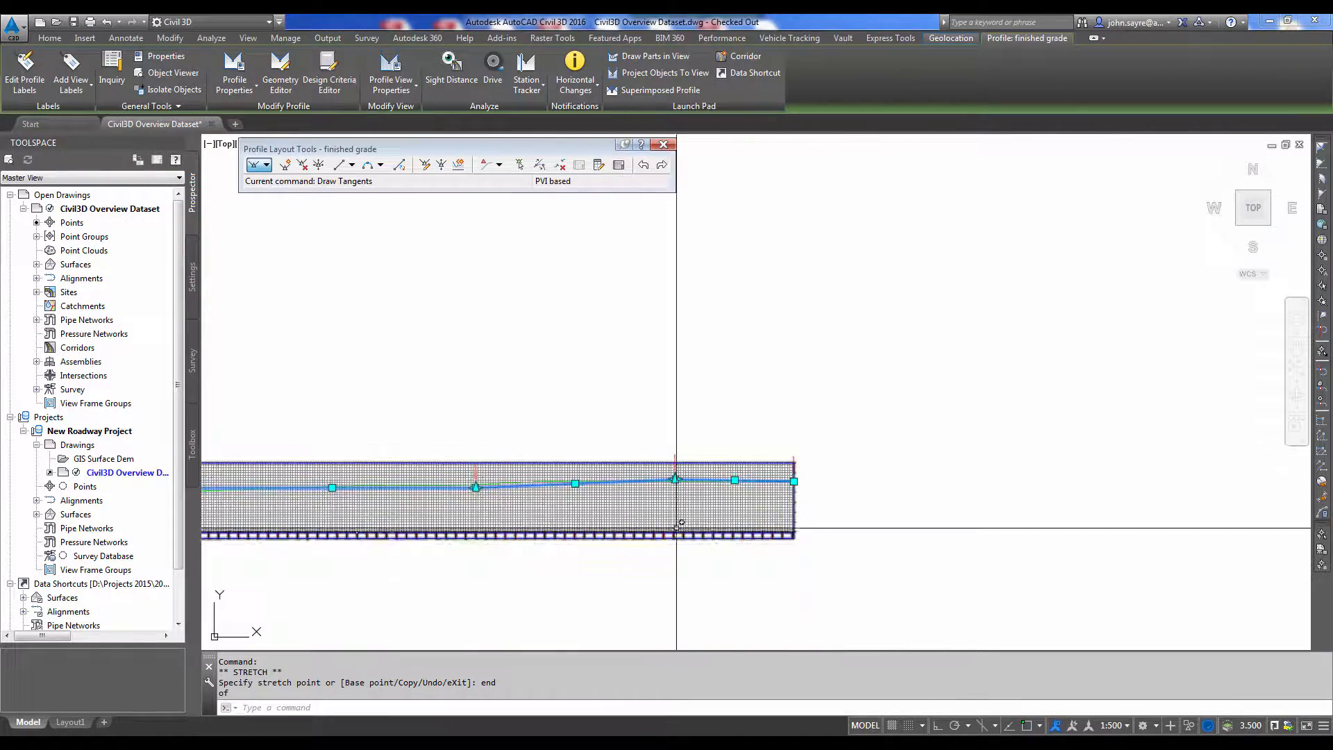
pyautogui.scroll(2, 526, 510)
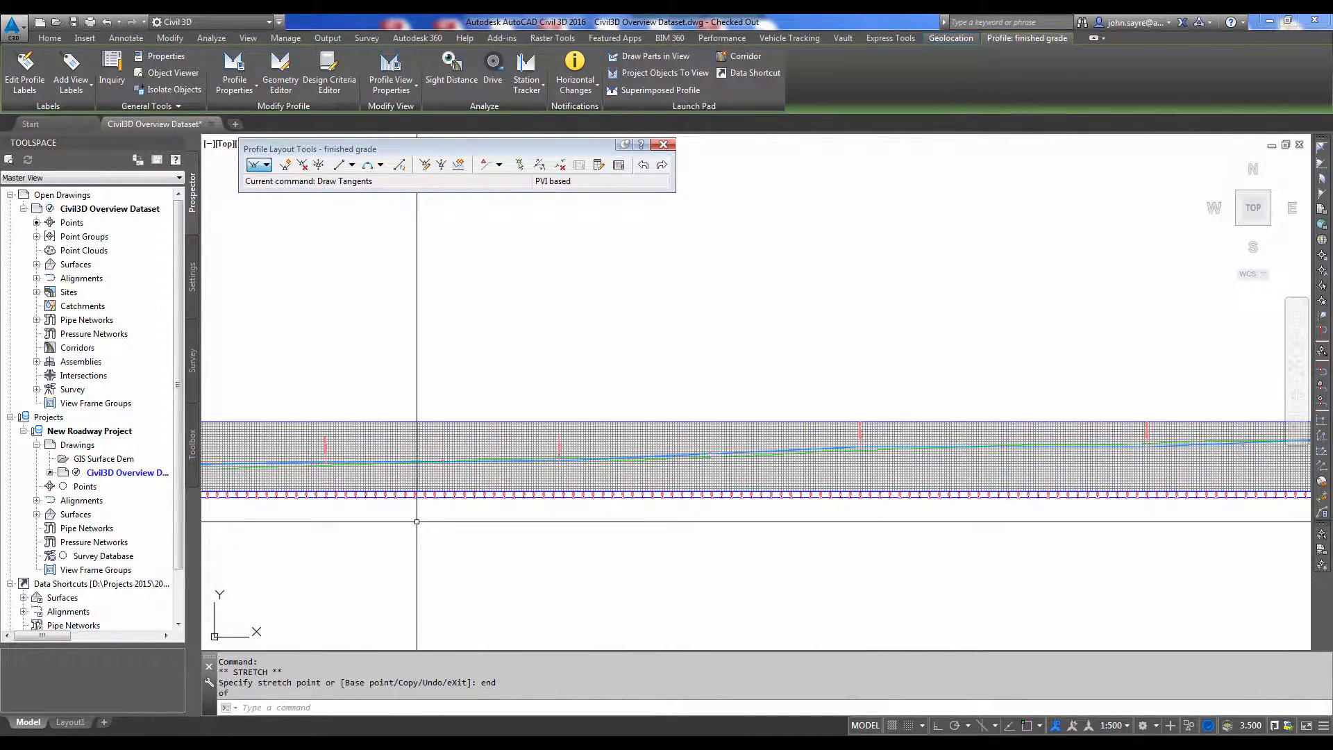
pyautogui.press('Escape')
# Stretch the finished grade's first intermediate low point to a new position closer to the existing ground line
pyautogui.scroll(3, 400, 457)
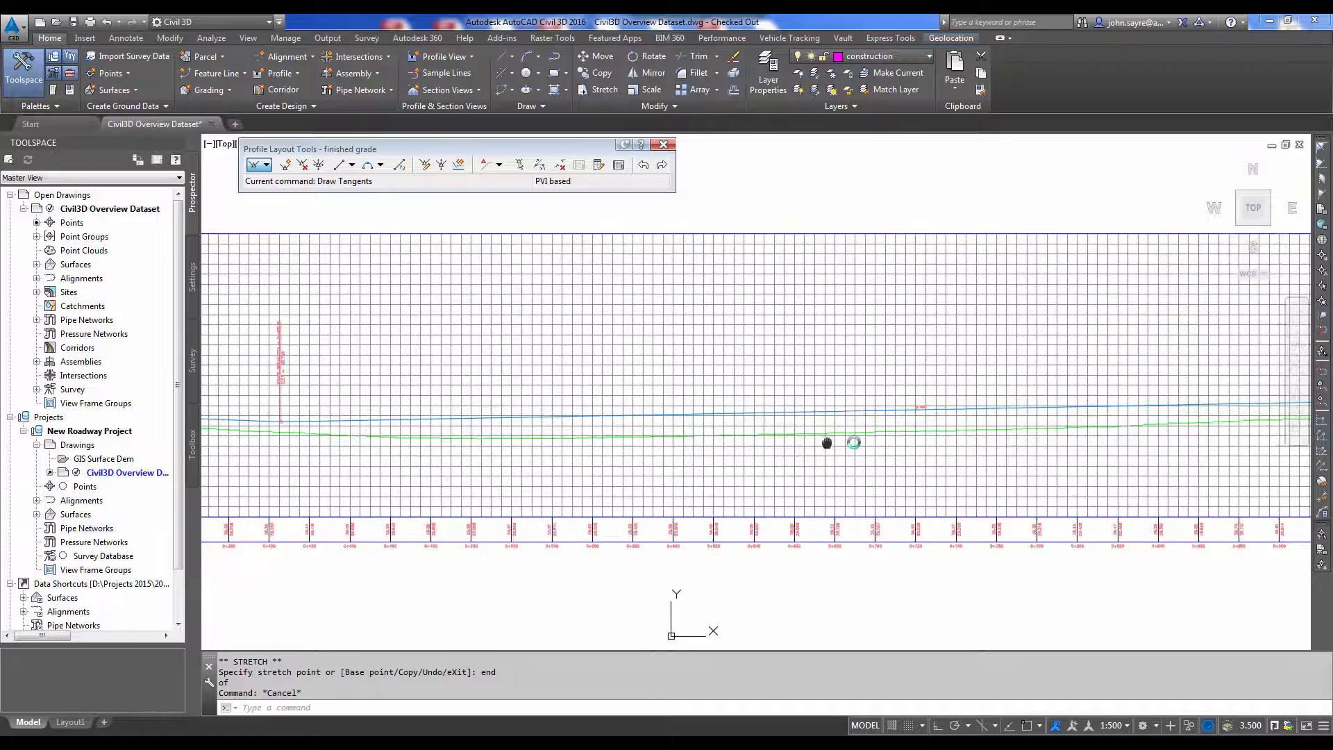
pyautogui.moveTo(650, 439); pyautogui.dragTo(819, 414, button='middle')
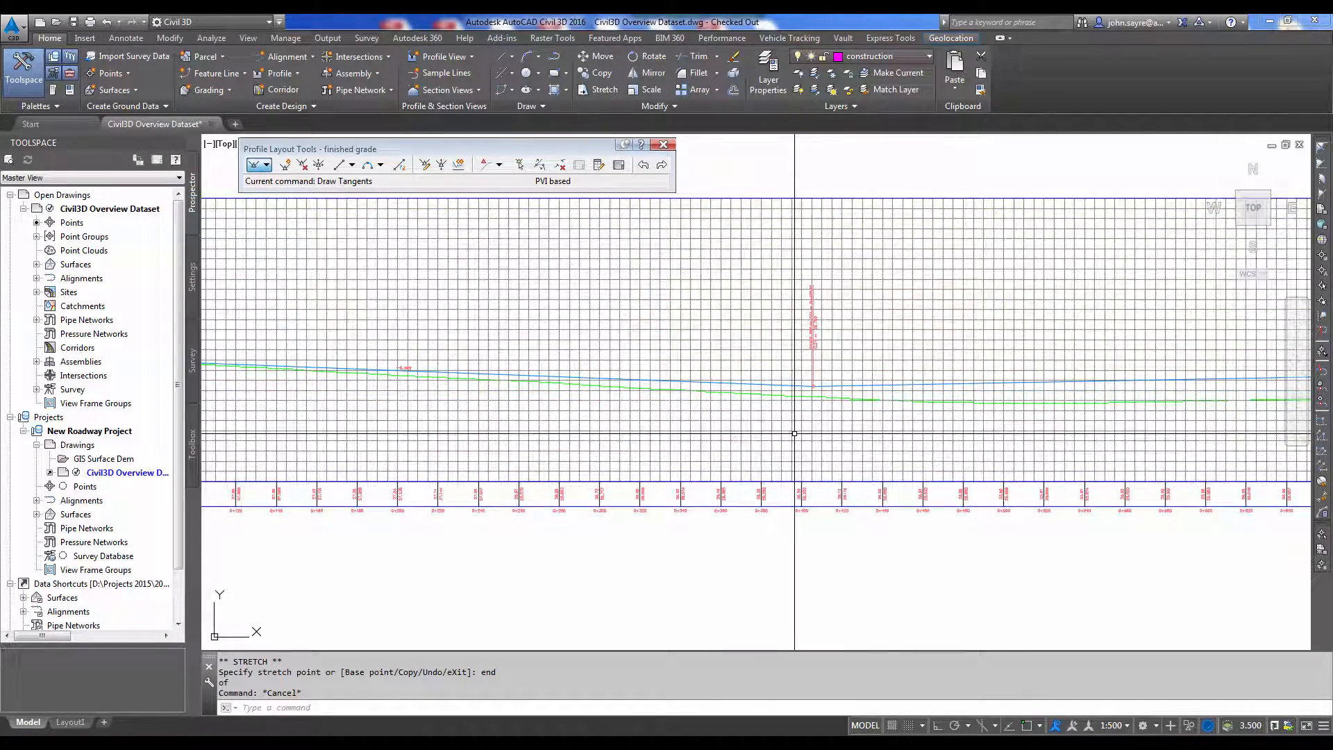
pyautogui.scroll(-3, 796, 441)
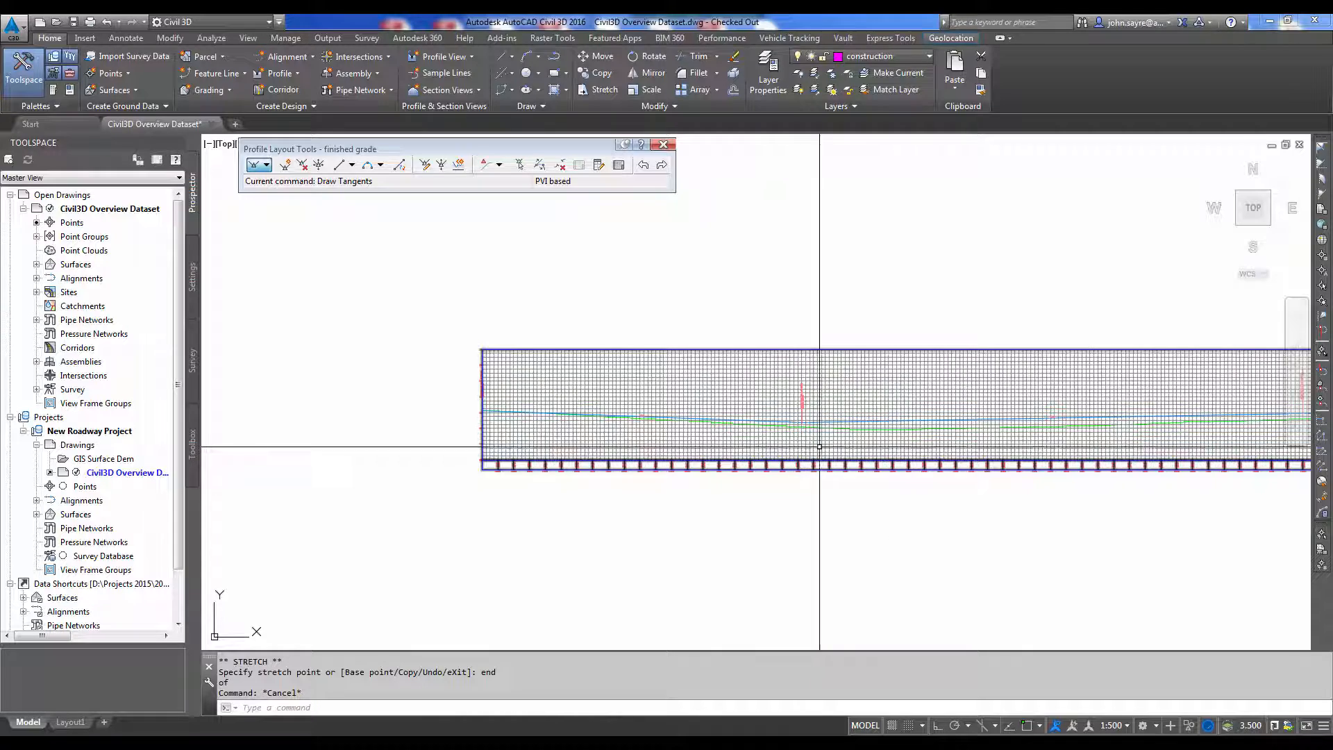
pyautogui.moveTo(820, 446); pyautogui.dragTo(705, 440, button='middle')
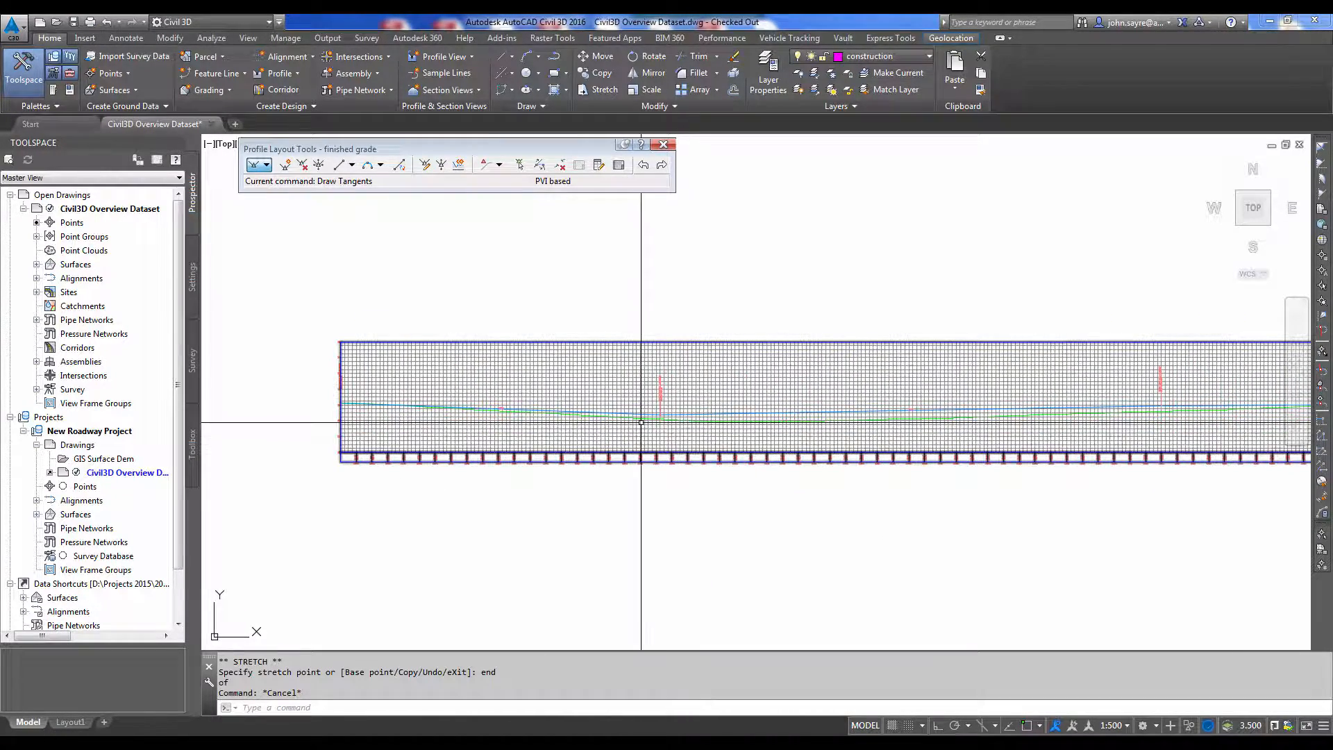
pyautogui.scroll(4, 641, 422)
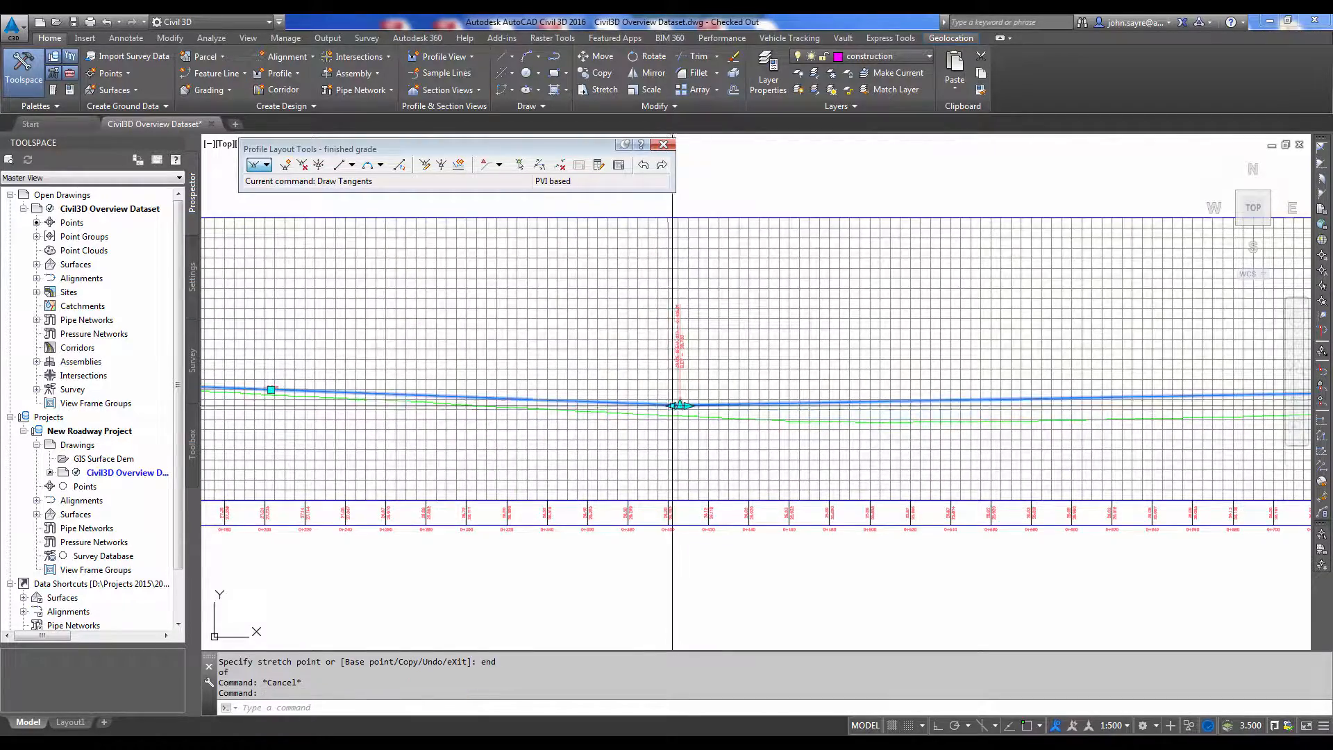
pyautogui.click(679, 405)
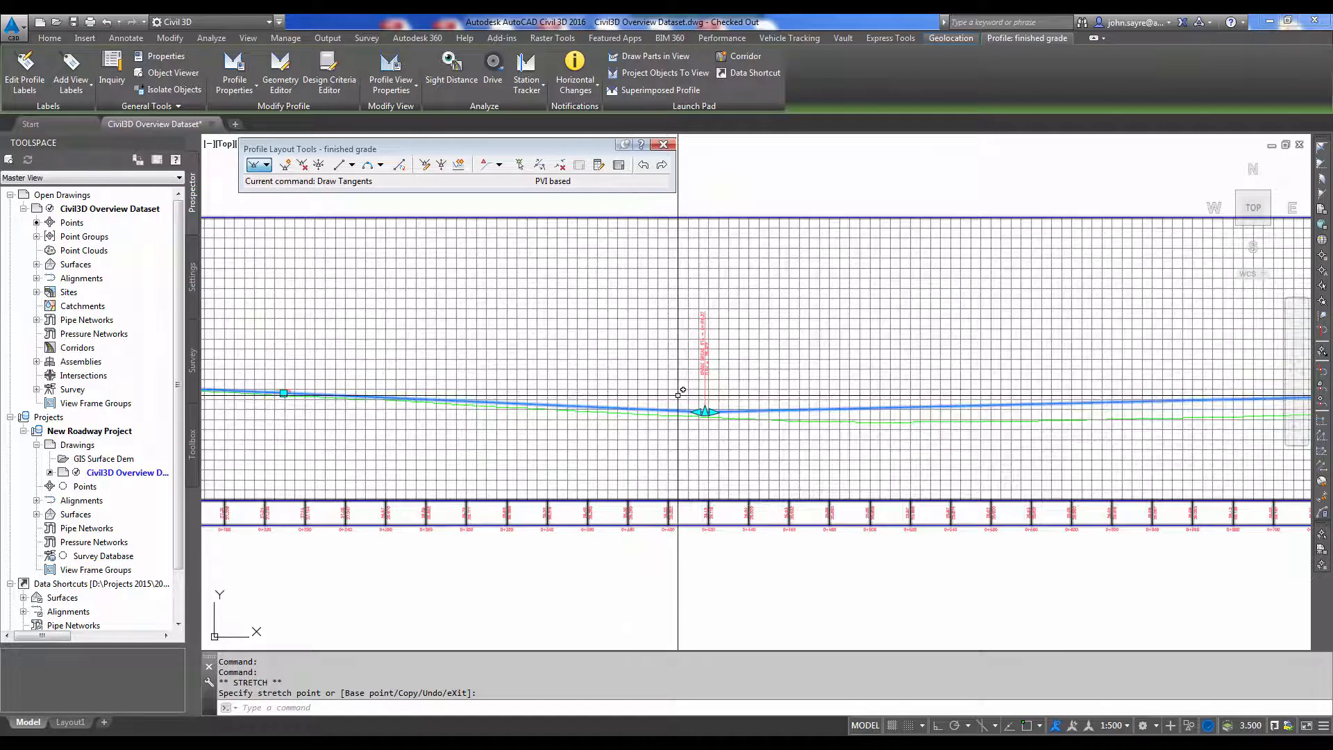
pyautogui.click(704, 411)
pyautogui.scroll(5, 738, 384)
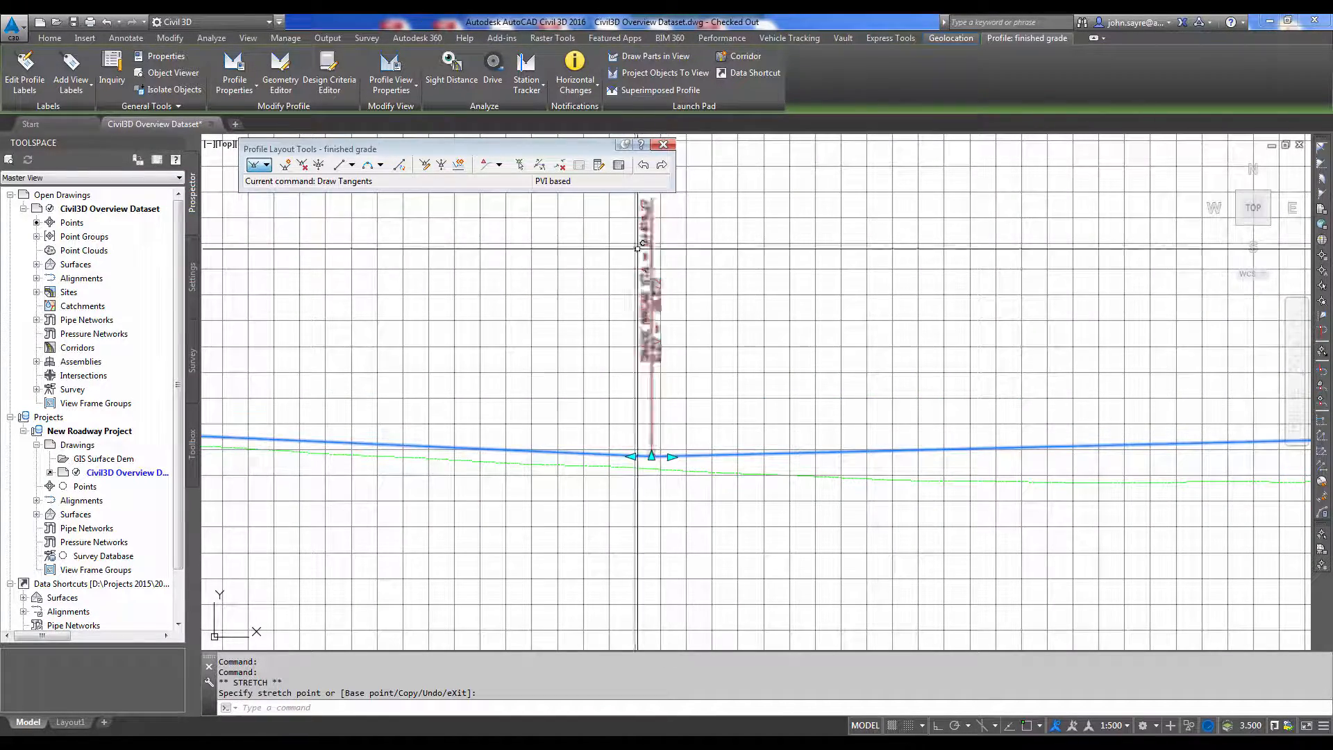
# Add a 200 m free vertical curve (parabola) between the two tangents at the finished grade's first low point
pyautogui.scroll(-5, 660, 457)
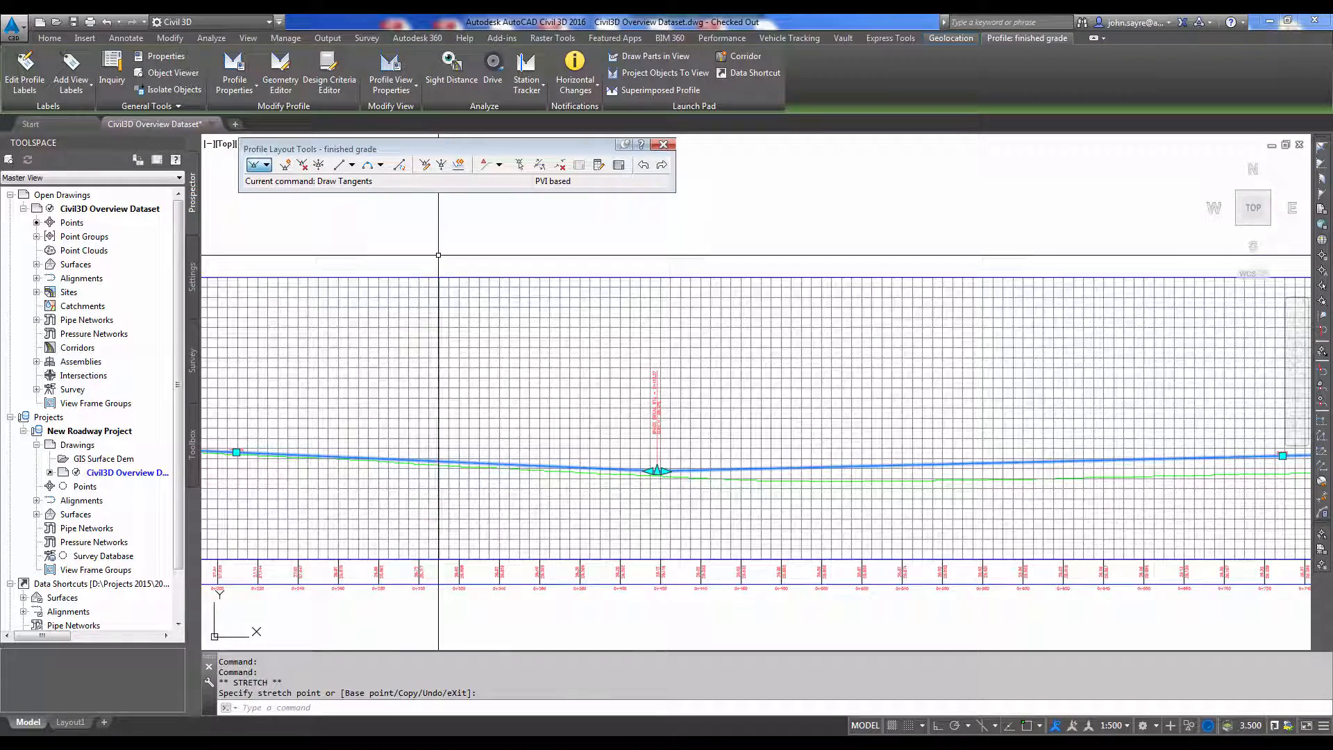
pyautogui.click(381, 165)
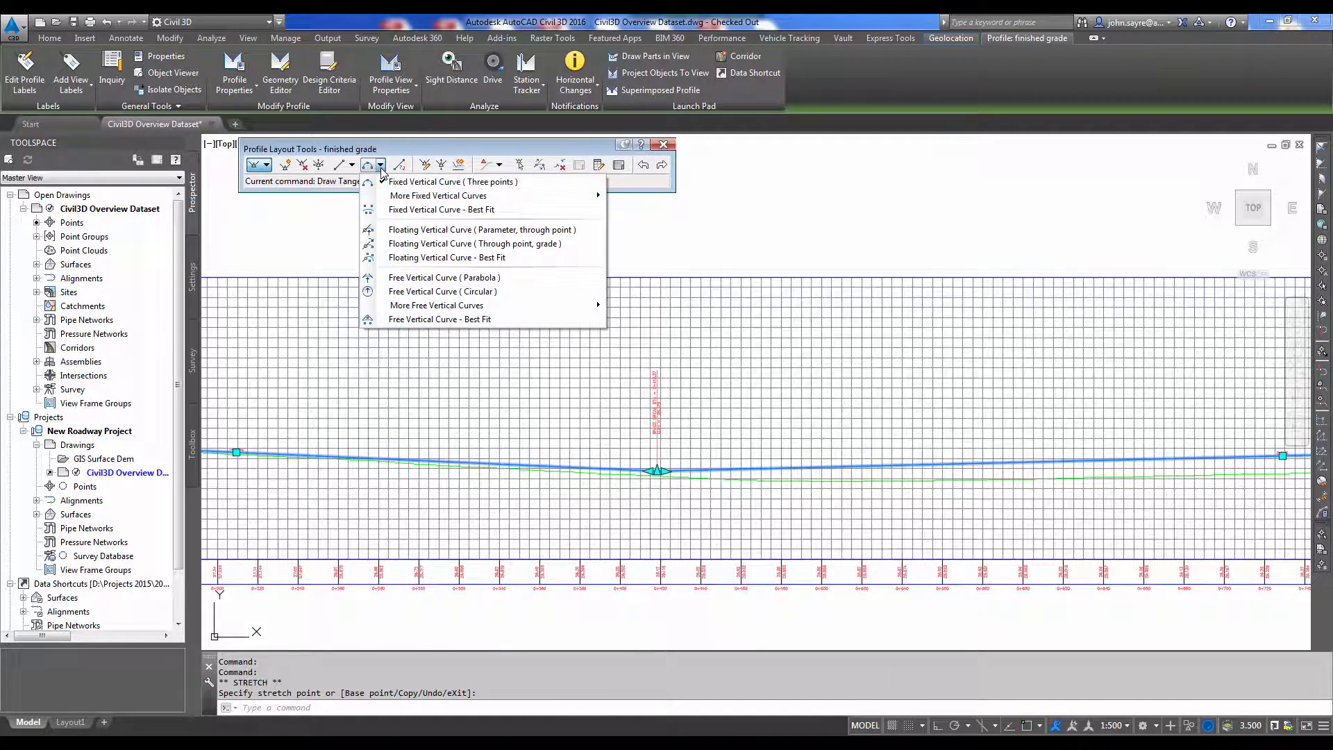
pyautogui.click(443, 278)
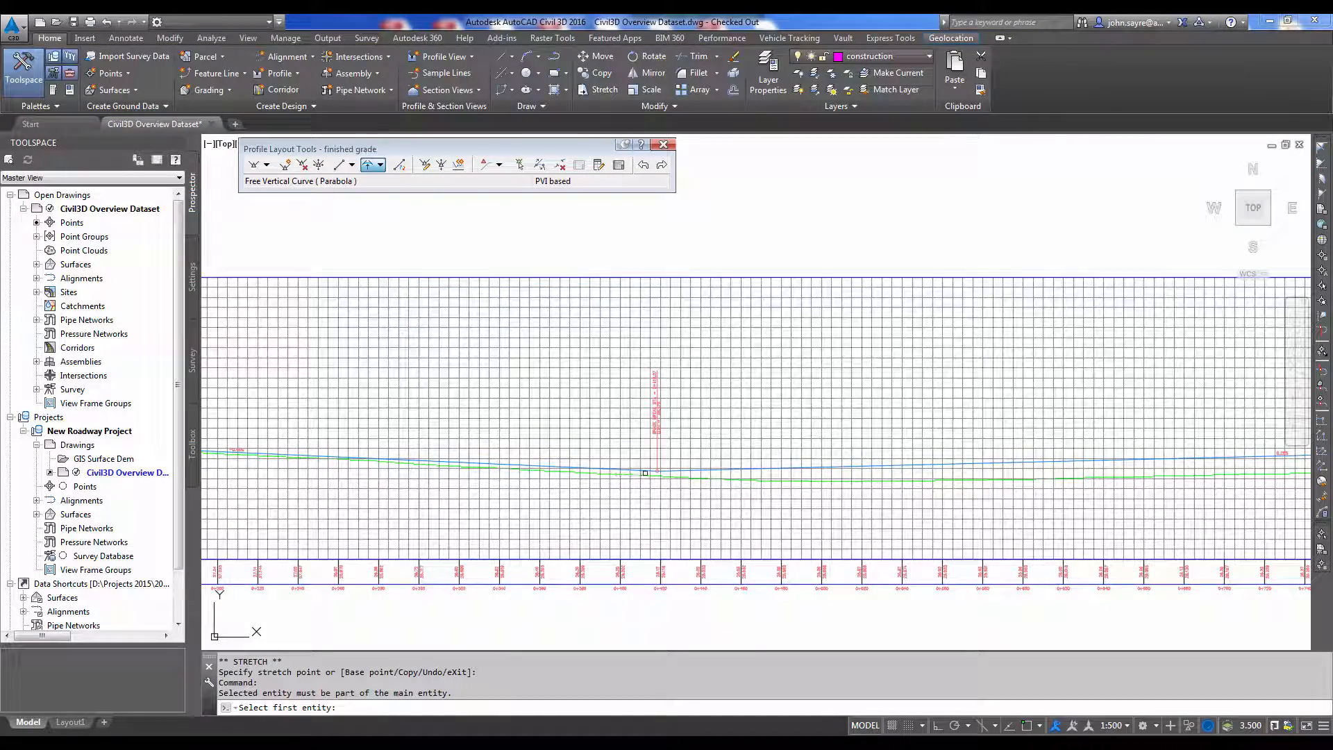
pyautogui.click(652, 471)
pyautogui.click(668, 470)
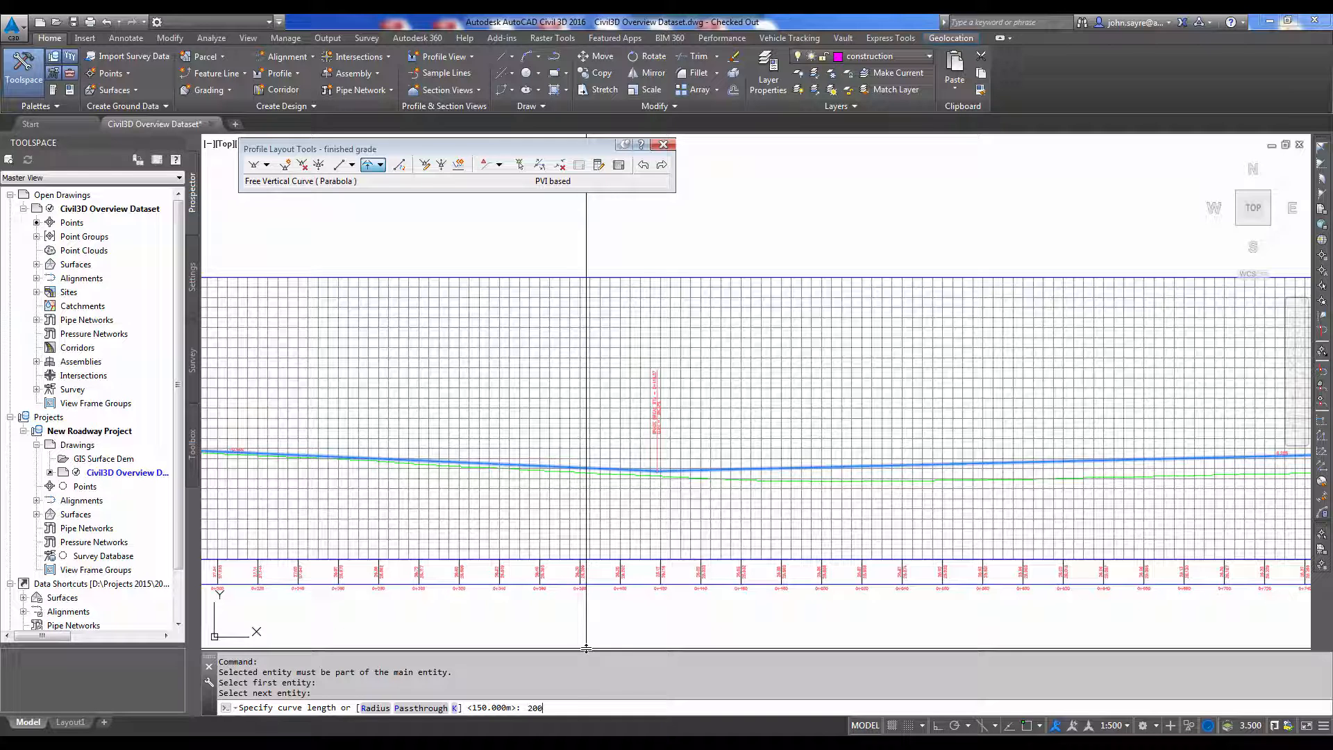
pyautogui.press('Return')
# Add a 200 m parabolic free vertical curve at the finished grade's first crest, just after the first low point
pyautogui.moveTo(1117, 494); pyautogui.dragTo(472, 471, button='middle')
pyautogui.moveTo(1055, 491); pyautogui.dragTo(408, 468, button='middle')
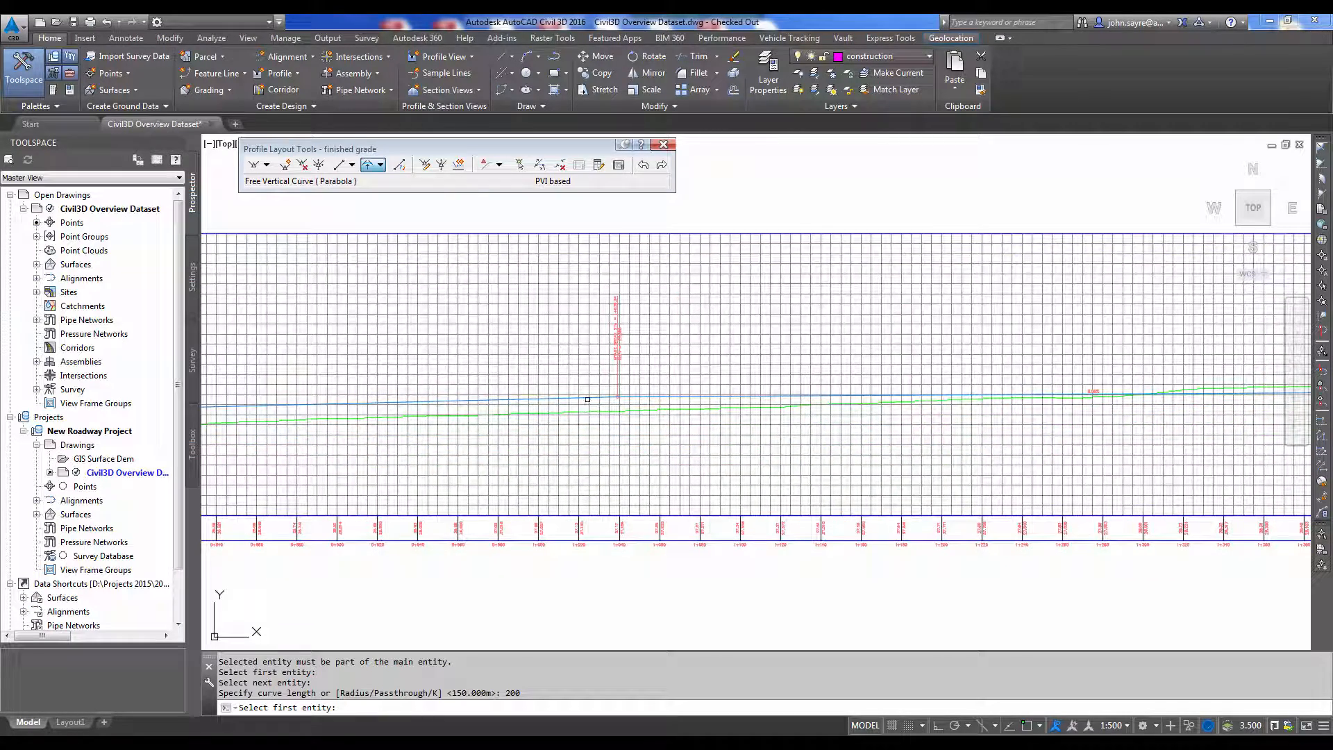
pyautogui.click(587, 399)
pyautogui.click(623, 395)
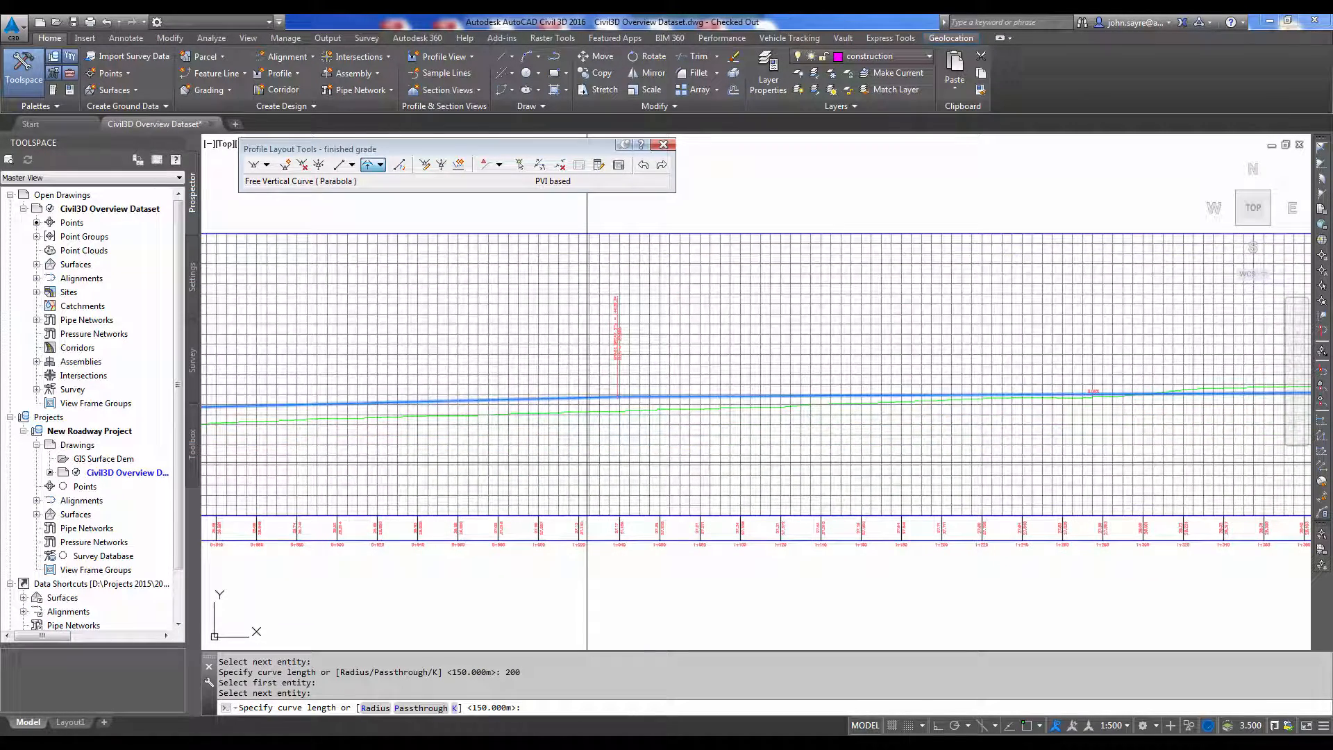
pyautogui.write('200')
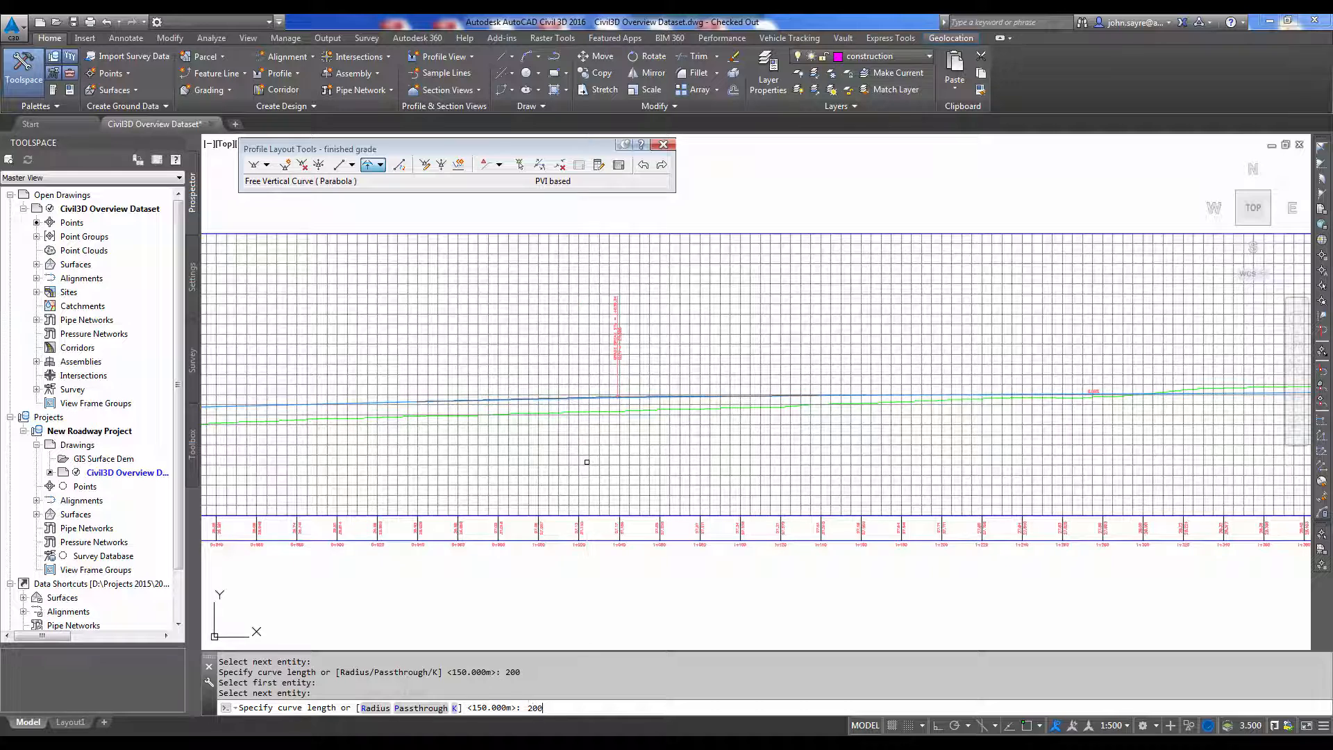
pyautogui.press('Return')
# Add a 300 m parabolic free vertical curve between the tangents at the finished grade's second low point
pyautogui.scroll(3, 593, 407)
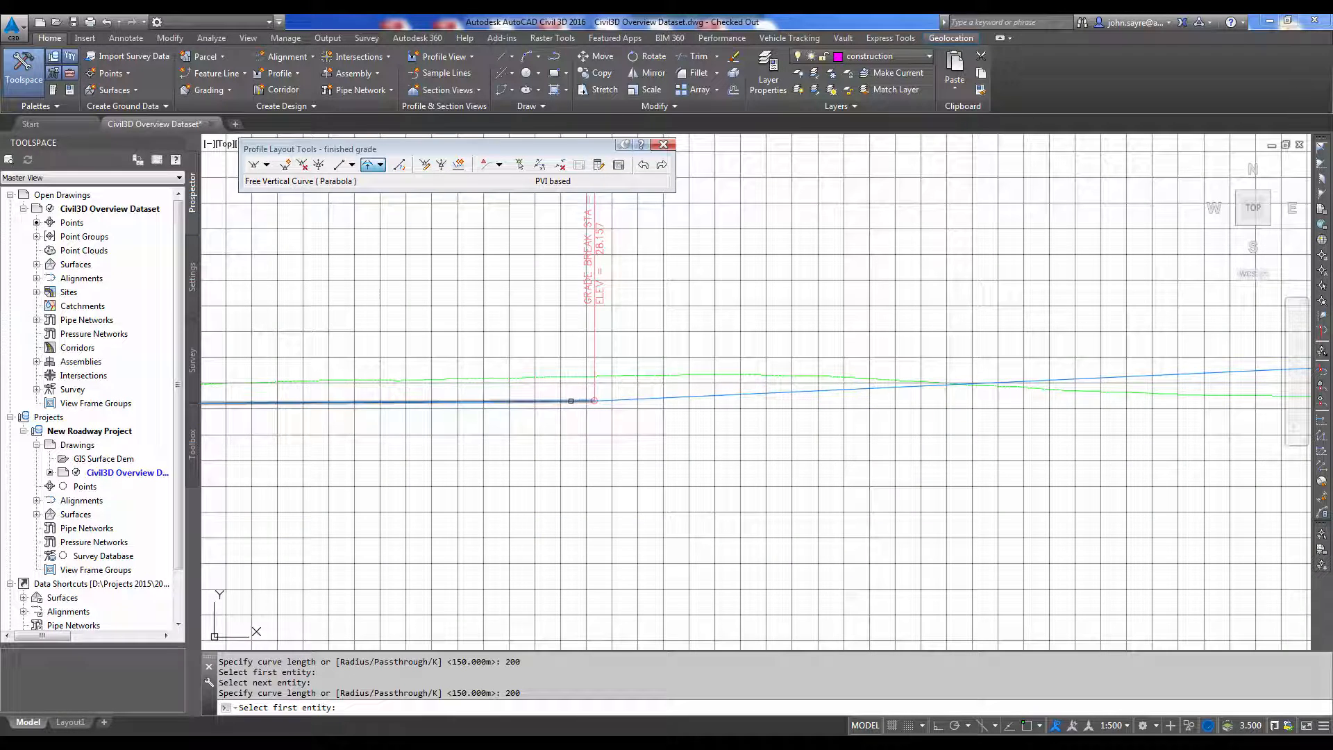
pyautogui.click(571, 400)
pyautogui.click(615, 400)
pyautogui.click(619, 400)
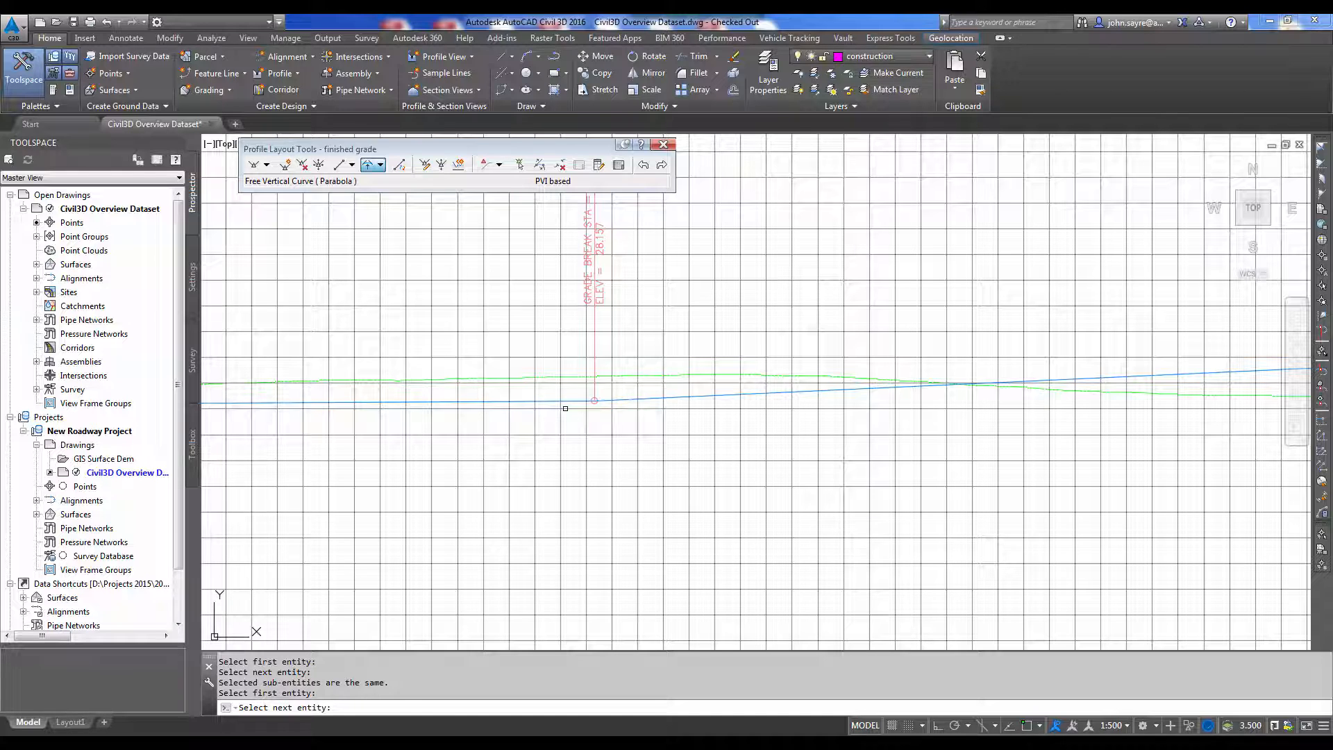
pyautogui.click(617, 401)
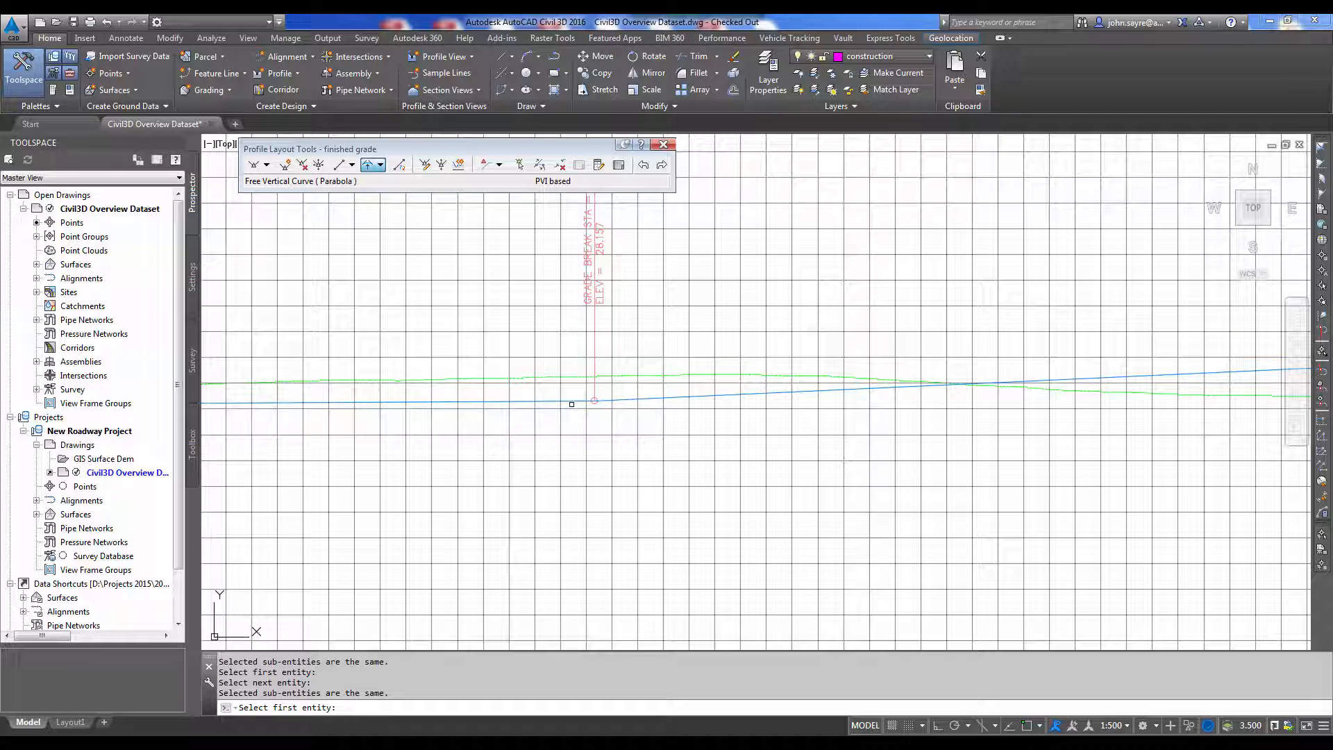
pyautogui.click(567, 402)
pyautogui.click(611, 400)
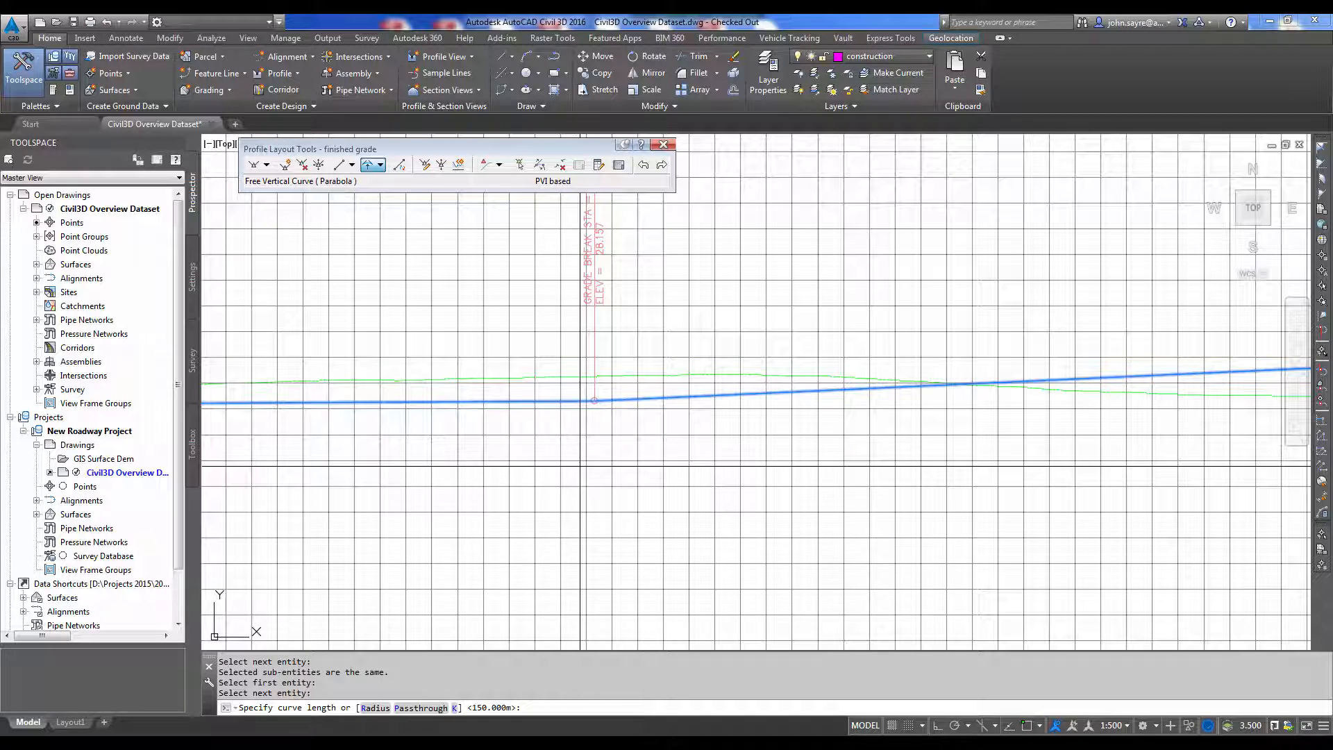
pyautogui.write('300')
pyautogui.press('Return')
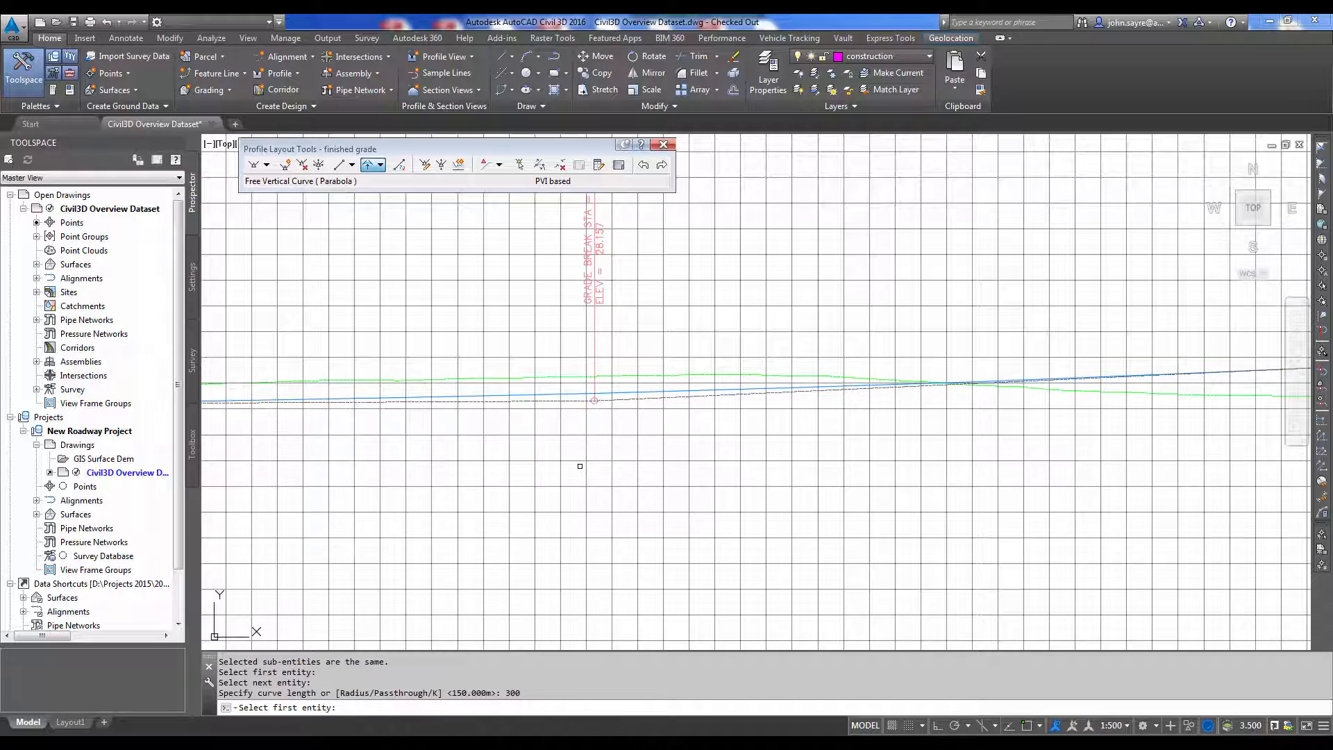
# Add a 300 m parabolic free vertical curve between the tangents at the finished grade's second crest
pyautogui.scroll(-3, 833, 444)
pyautogui.moveTo(533, 484); pyautogui.dragTo(494, 452, button='middle')
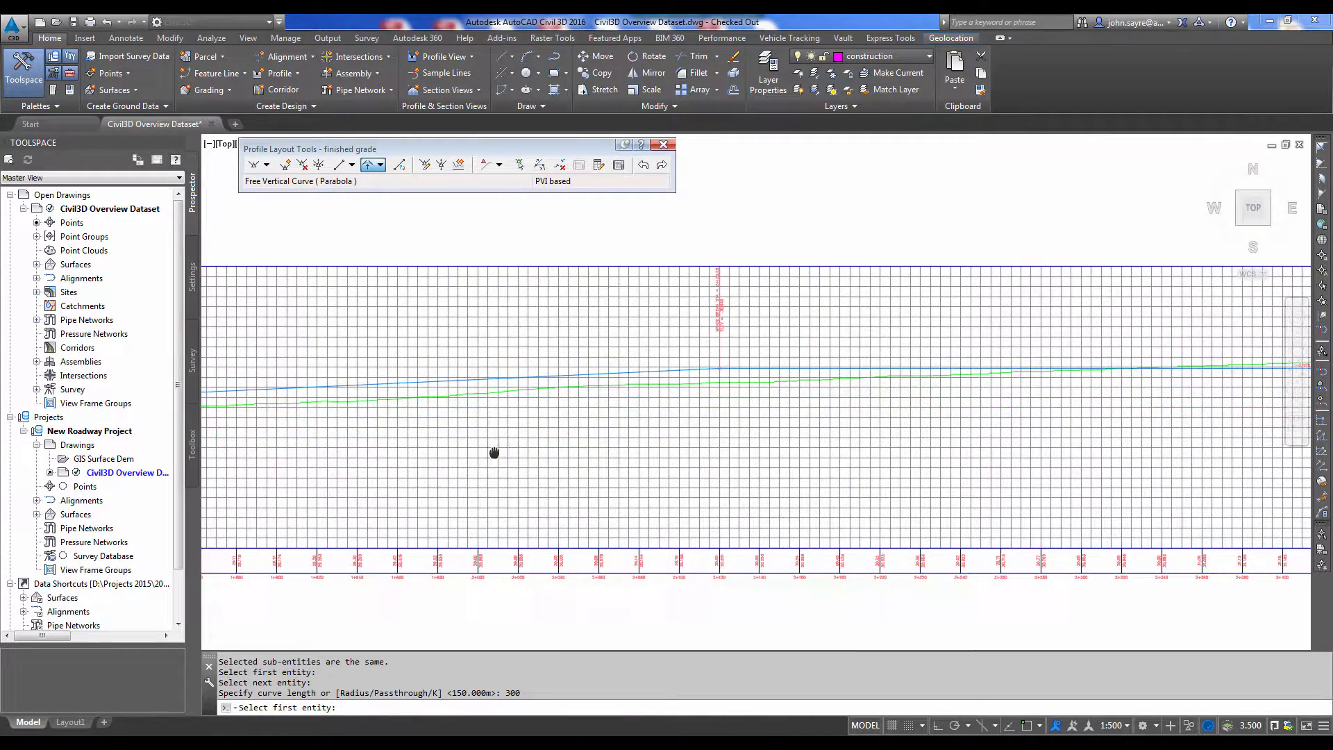
pyautogui.scroll(4, 694, 370)
pyautogui.click(828, 360)
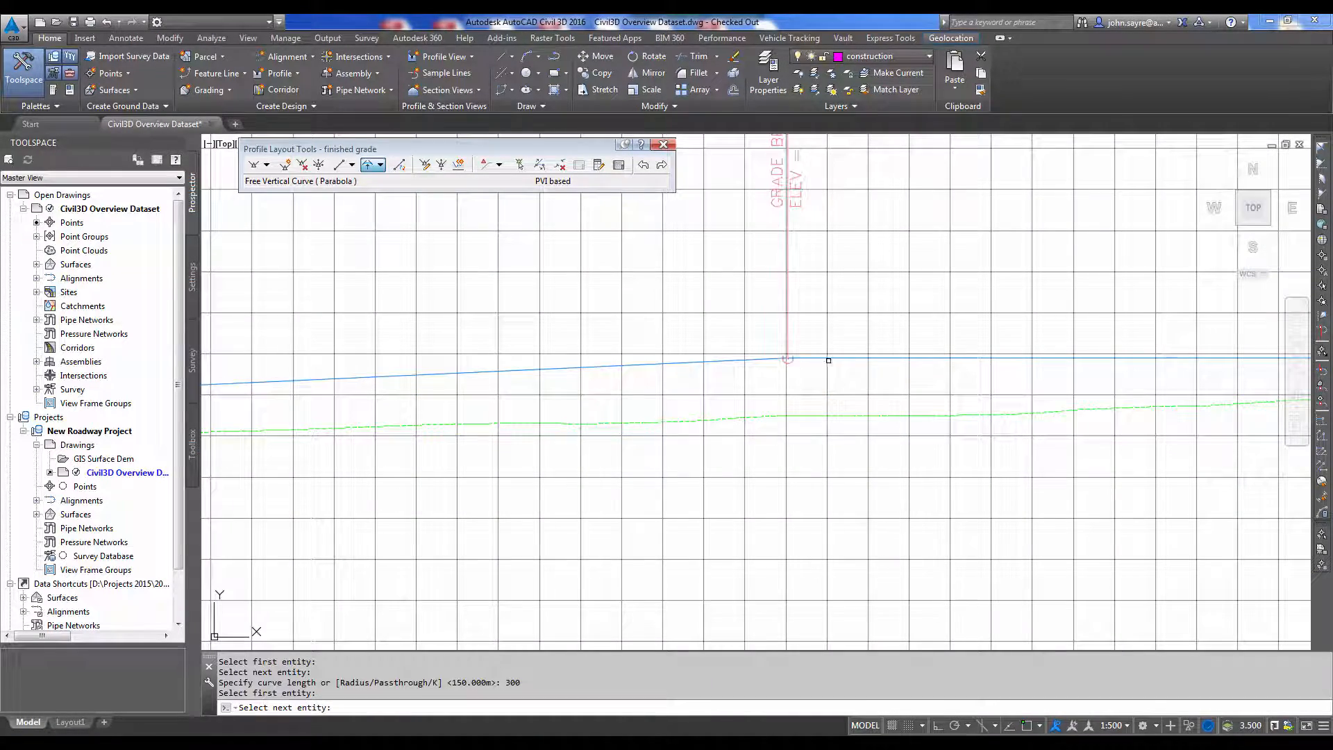
pyautogui.click(743, 361)
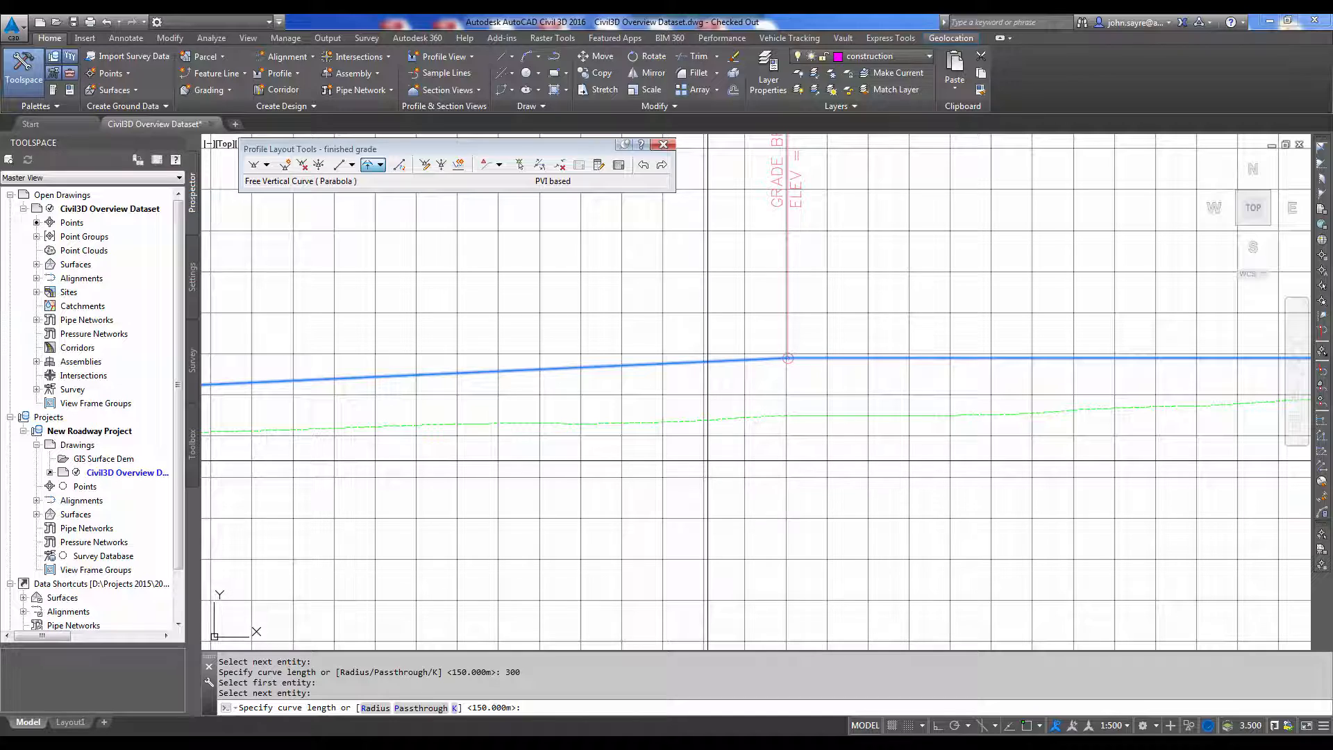
pyautogui.write('300')
pyautogui.scroll(-6, 394, 448)
pyautogui.press('Return')
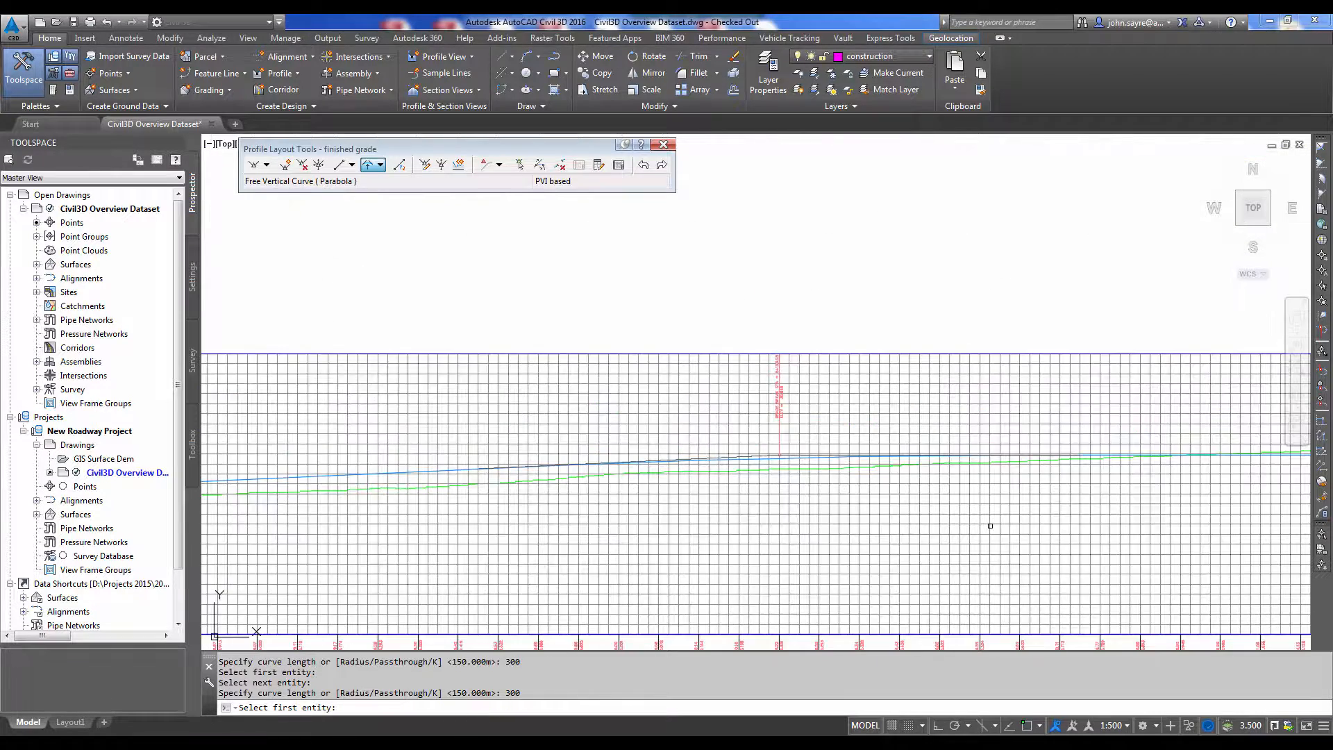
# Add a 300 m parabolic free vertical curve between the tangents at the finished grade's third low point
pyautogui.moveTo(1050, 466); pyautogui.dragTo(456, 465, button='middle')
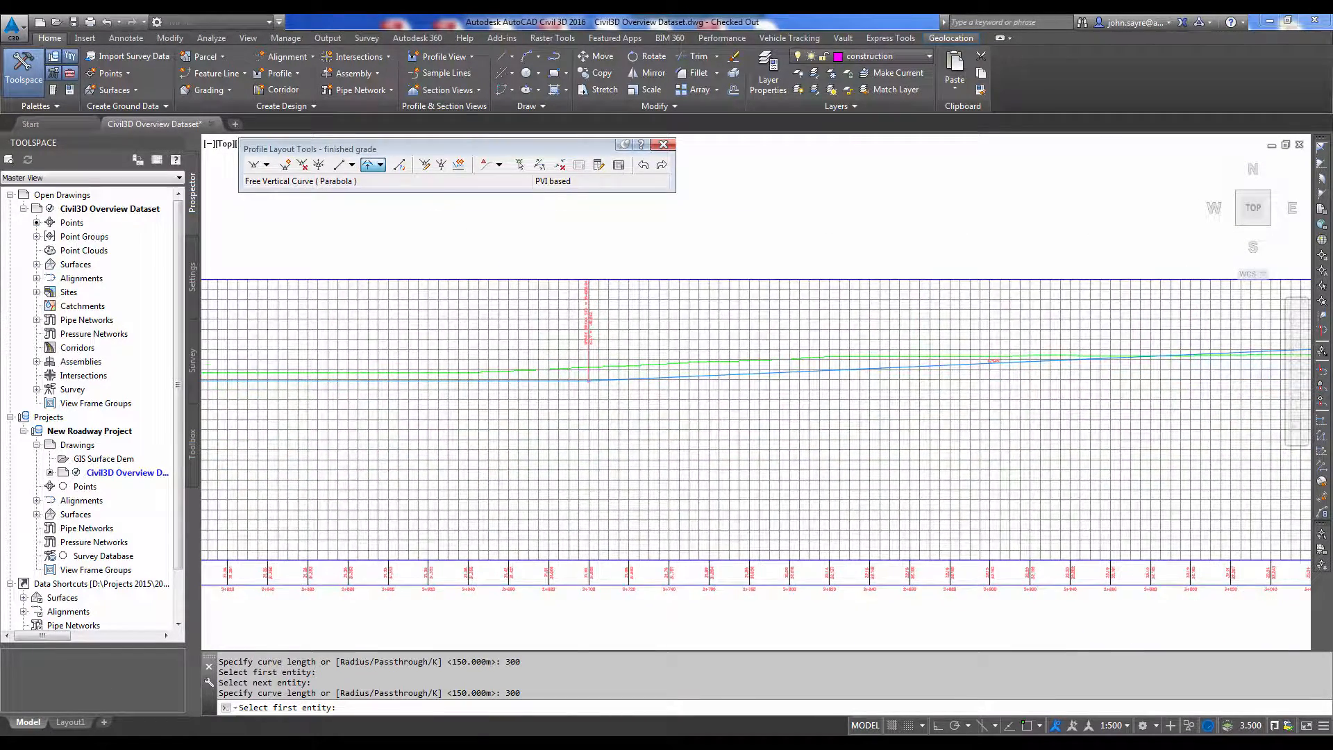
pyautogui.scroll(5, 578, 366)
pyautogui.click(576, 364)
pyautogui.click(645, 363)
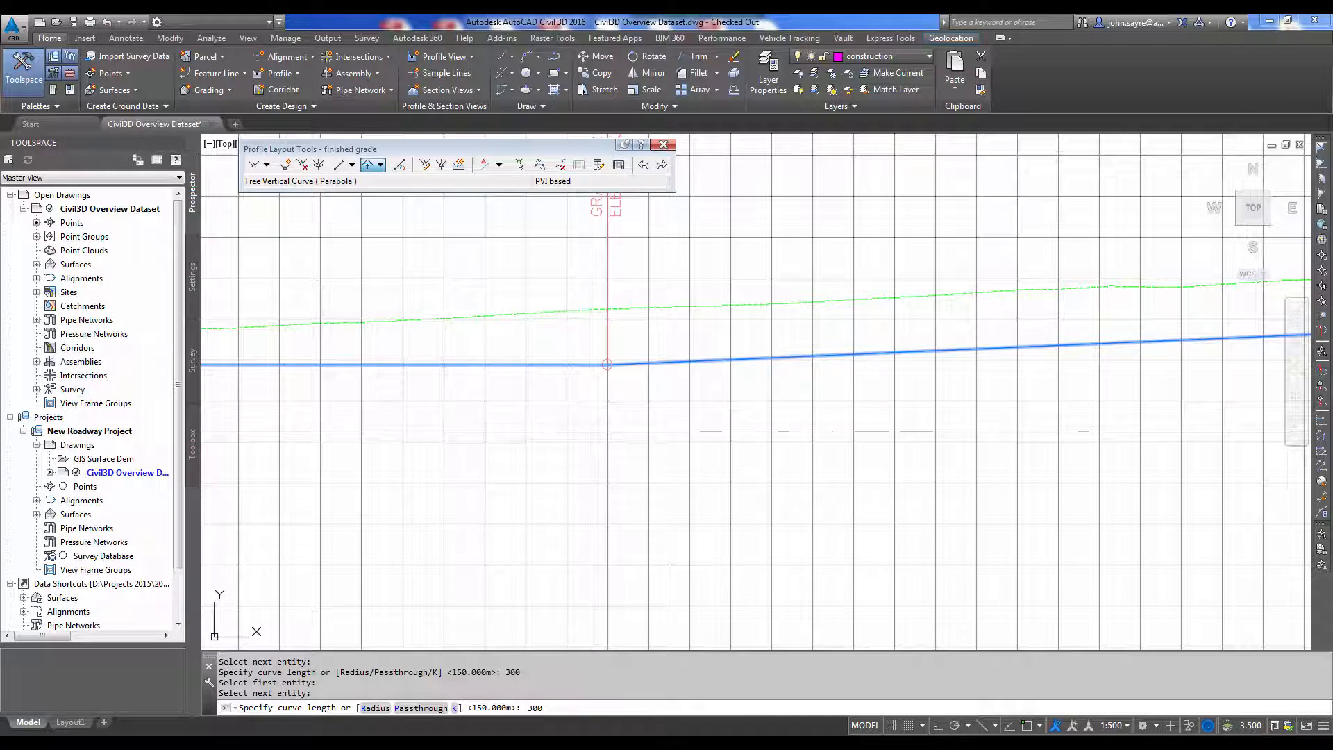
pyautogui.press('Return')
# Add a 300 m parabolic free vertical curve at the finished grade's last crest before the profile view's end border
pyautogui.scroll(-6, 597, 438)
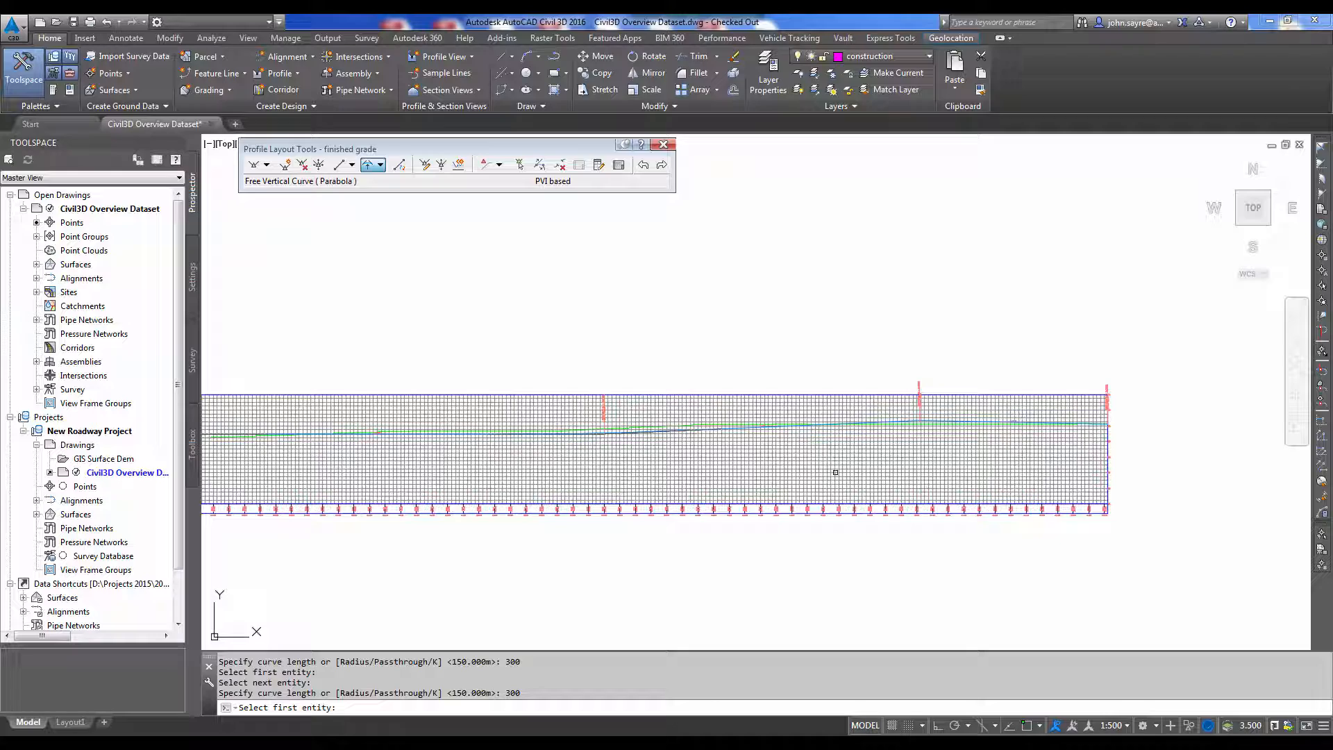
pyautogui.scroll(5, 942, 435)
pyautogui.scroll(2, 844, 375)
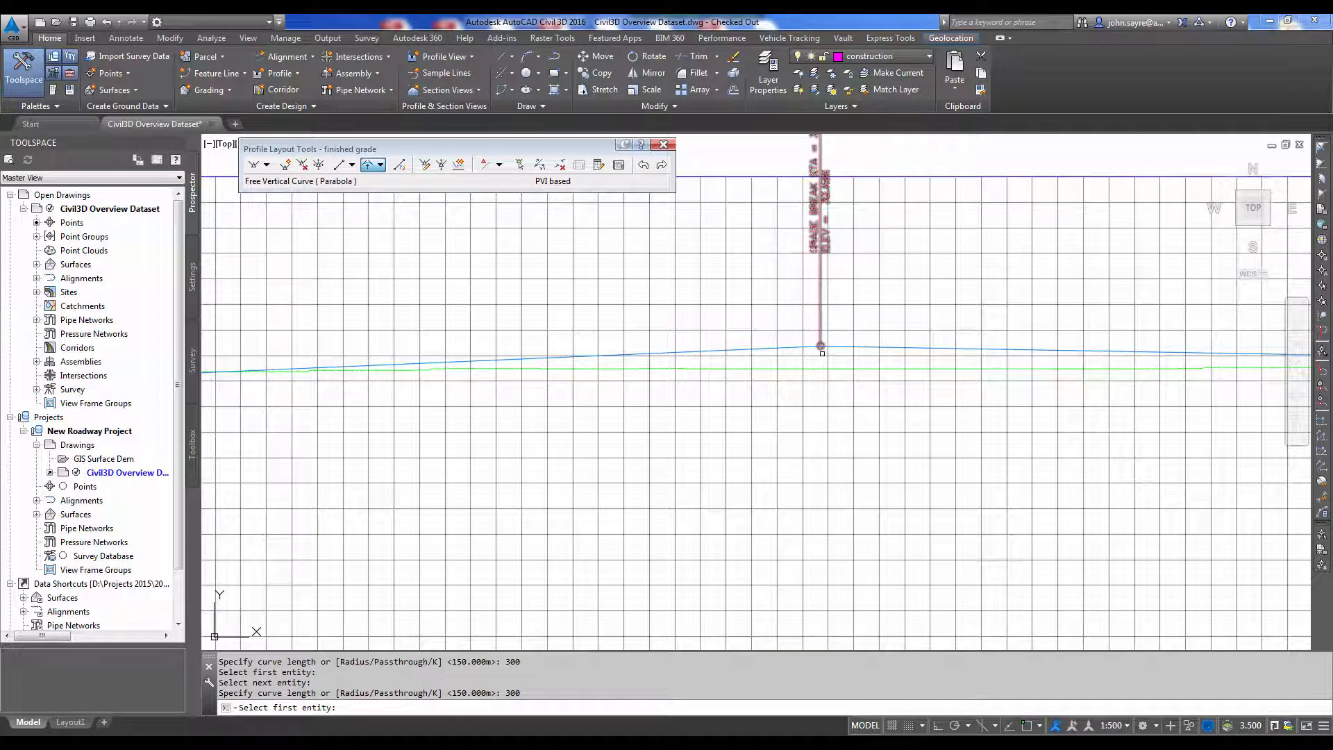
pyautogui.click(814, 347)
pyautogui.click(841, 349)
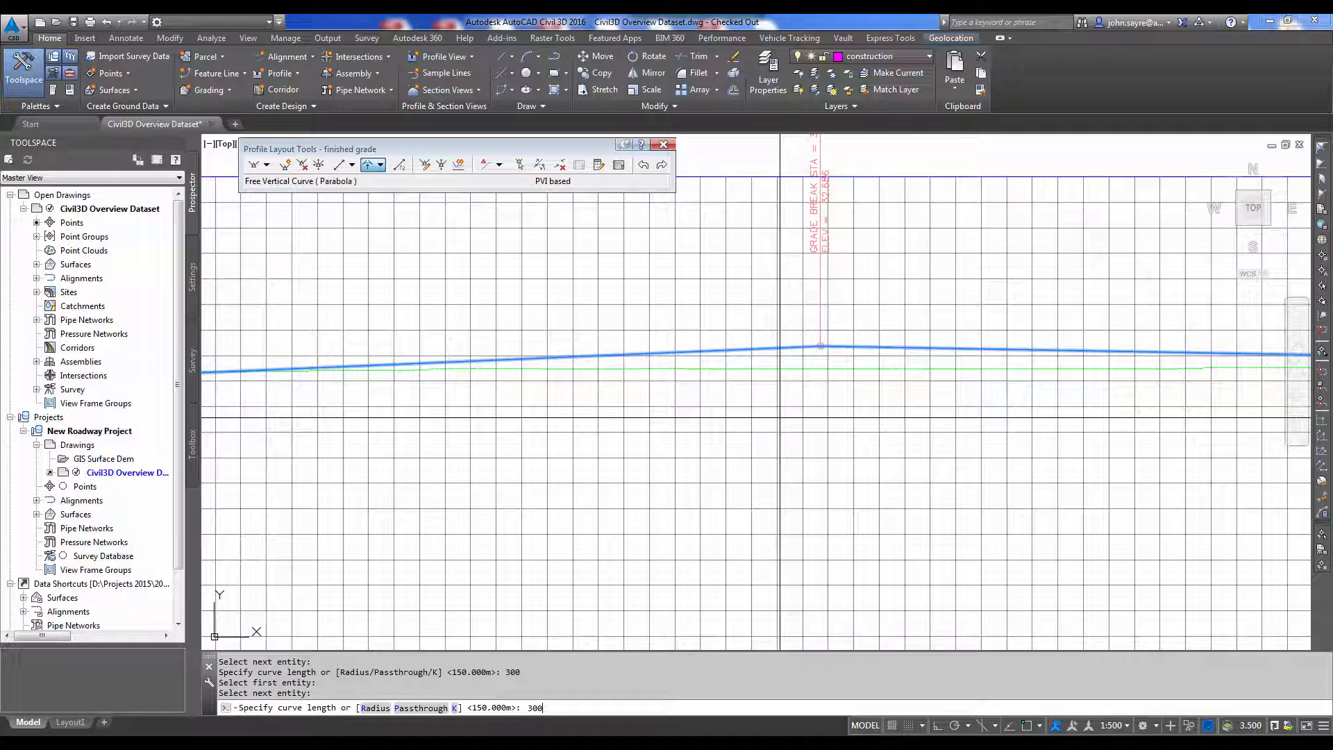
pyautogui.write('300')
pyautogui.press('Return')
# End the curve command and examine the vertical curves and their labels along the whole profile view
pyautogui.scroll(-6, 780, 418)
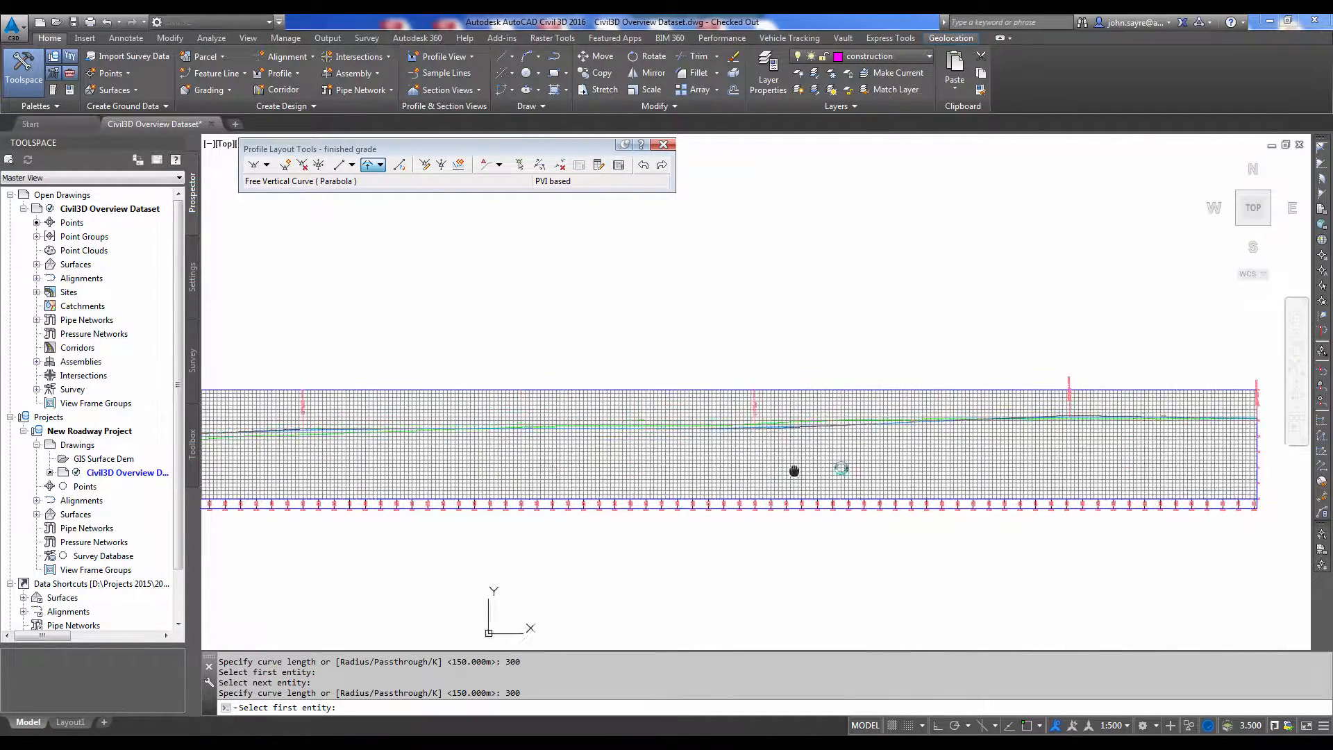
pyautogui.moveTo(794, 471); pyautogui.dragTo(842, 468, button='middle')
pyautogui.moveTo(434, 471); pyautogui.dragTo(592, 465, button='middle')
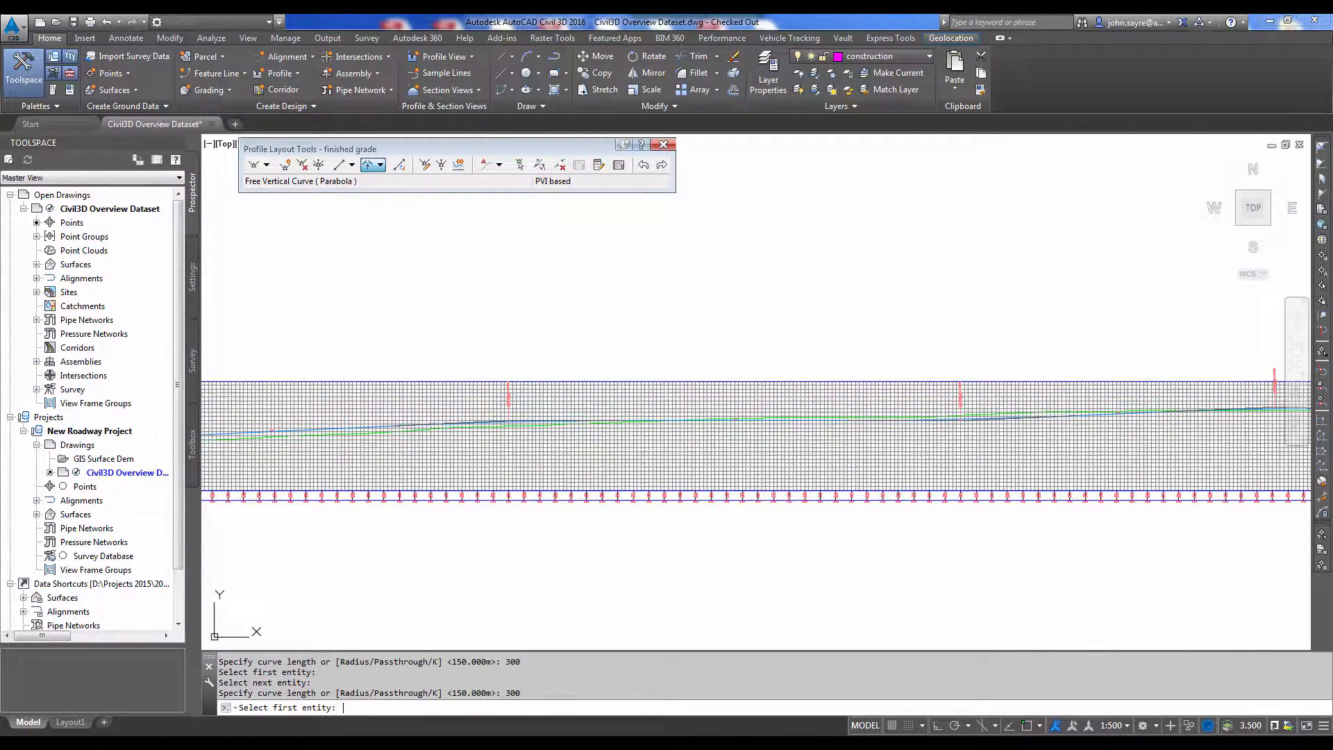
pyautogui.scroll(5, 600, 458)
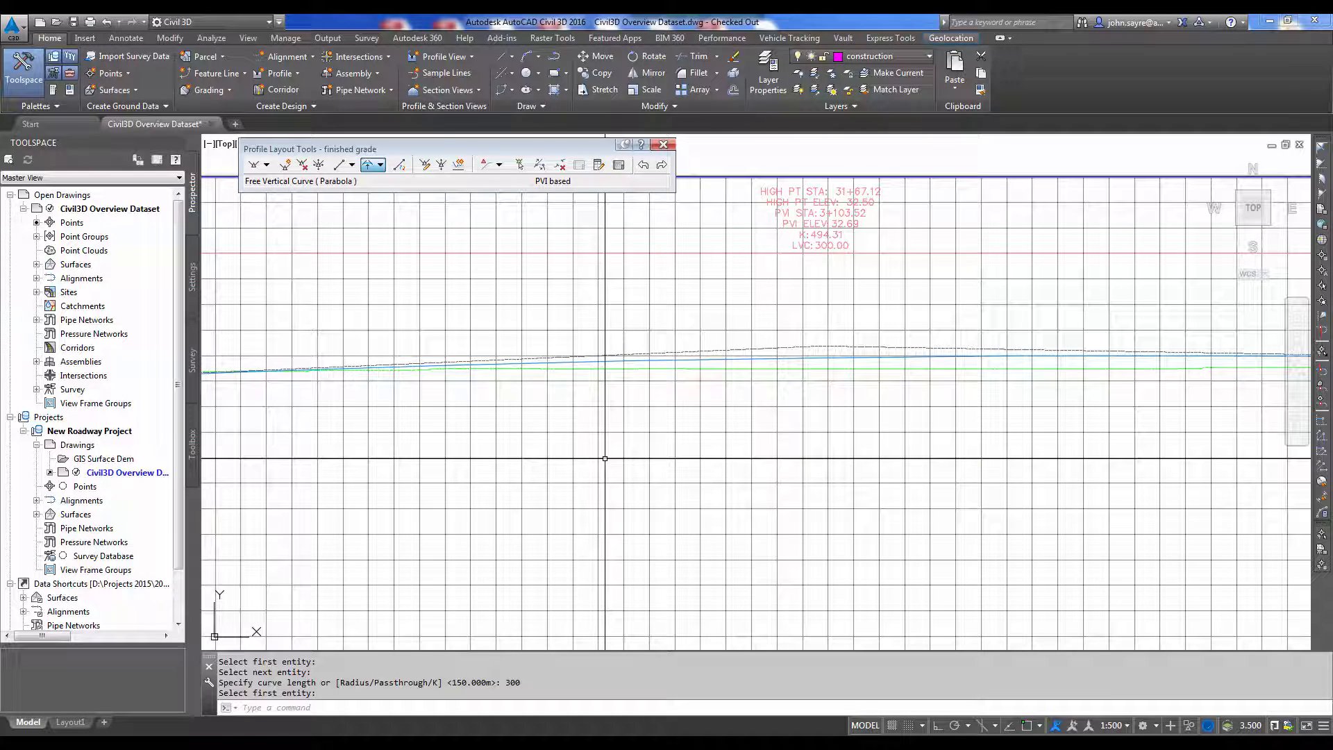
pyautogui.scroll(-4, 620, 447)
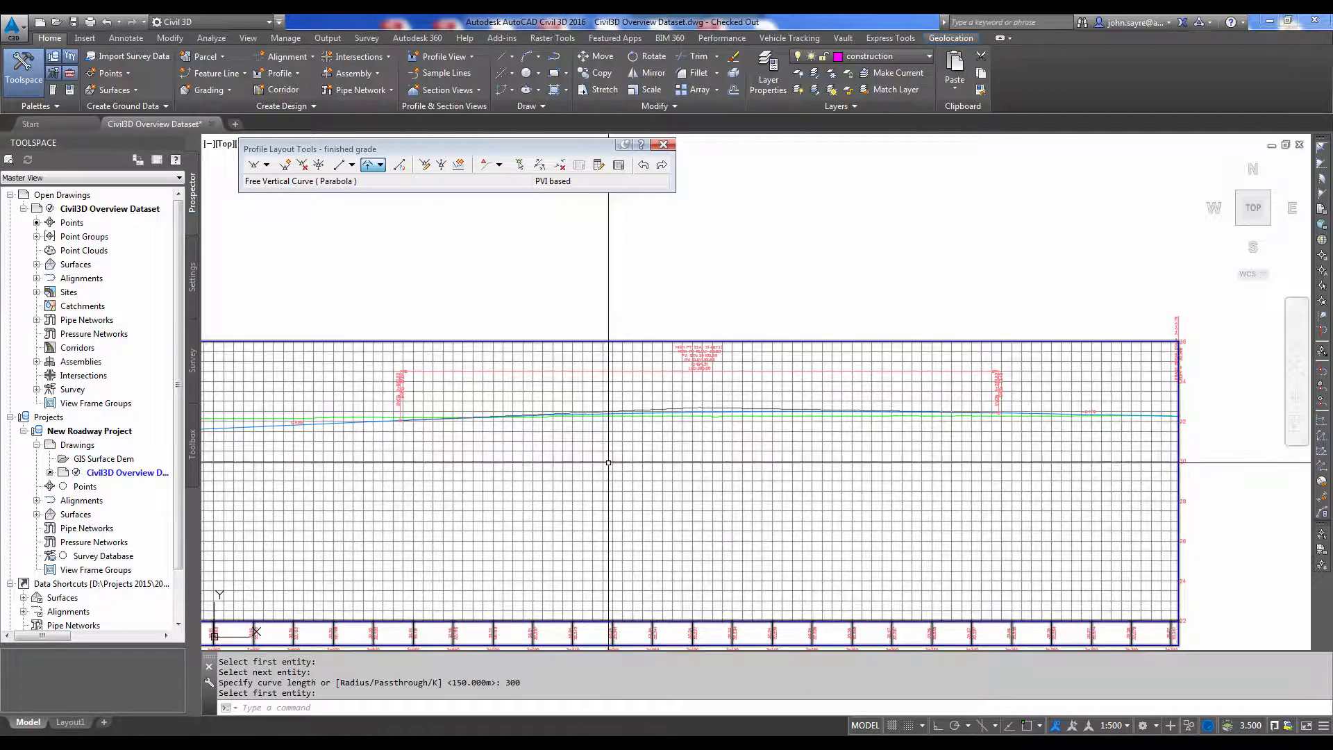
pyautogui.scroll(-2, 422, 529)
pyautogui.moveTo(422, 529); pyautogui.dragTo(833, 464, button='middle')
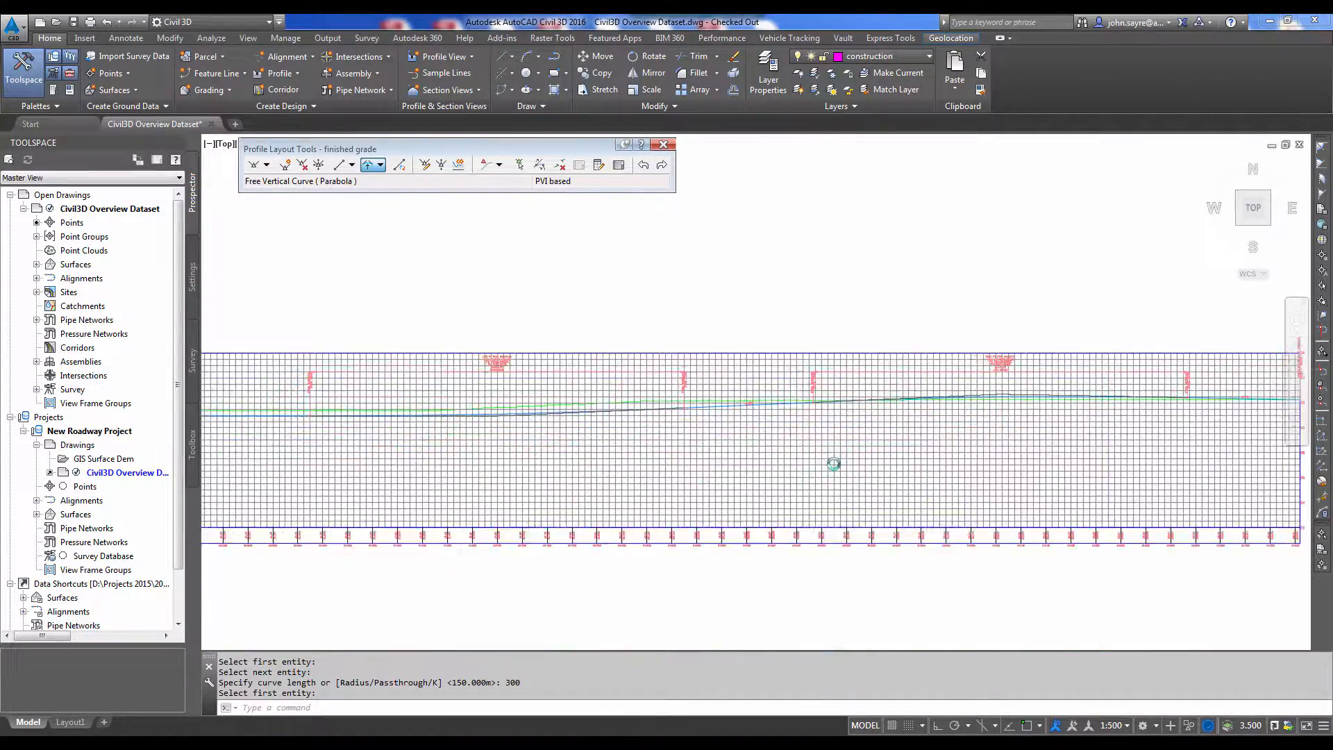
pyautogui.scroll(2, 833, 465)
pyautogui.moveTo(364, 435); pyautogui.dragTo(938, 426, button='middle')
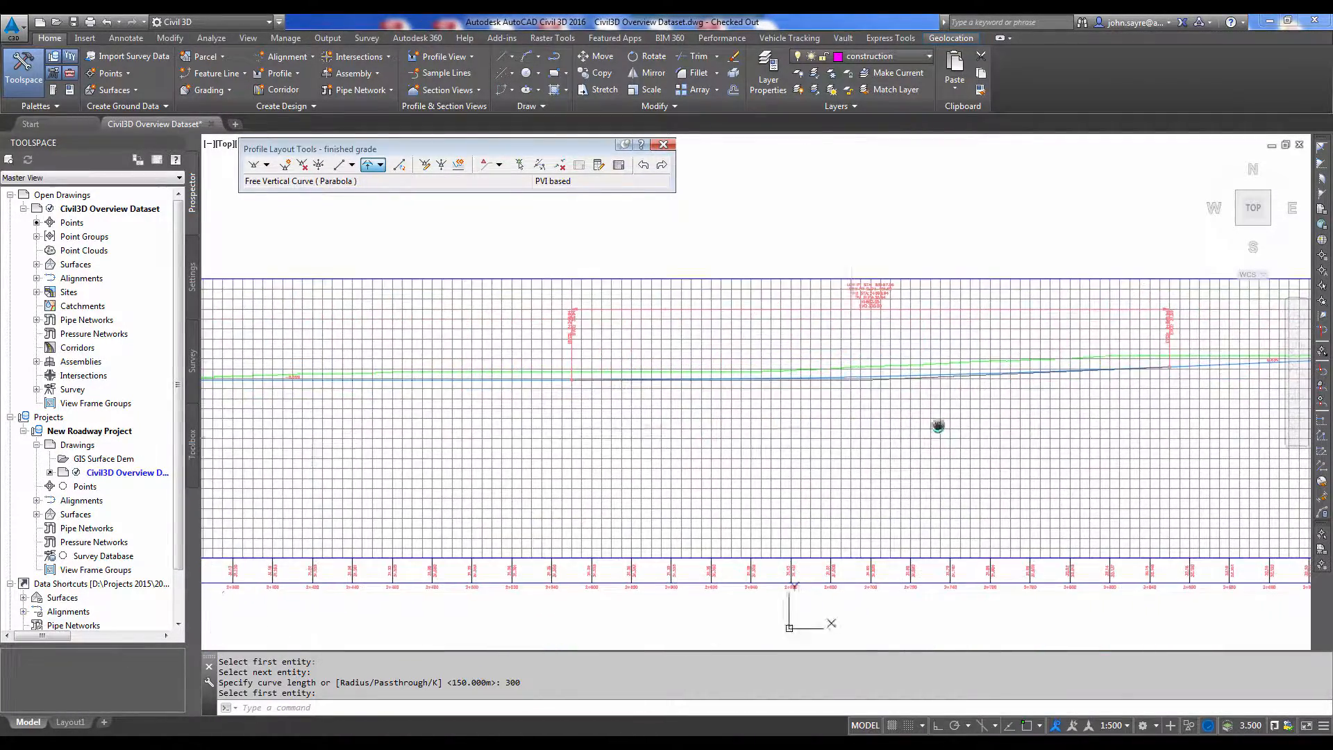
pyautogui.moveTo(381, 428); pyautogui.dragTo(905, 429, button='middle')
pyautogui.moveTo(360, 402); pyautogui.dragTo(738, 389, button='middle')
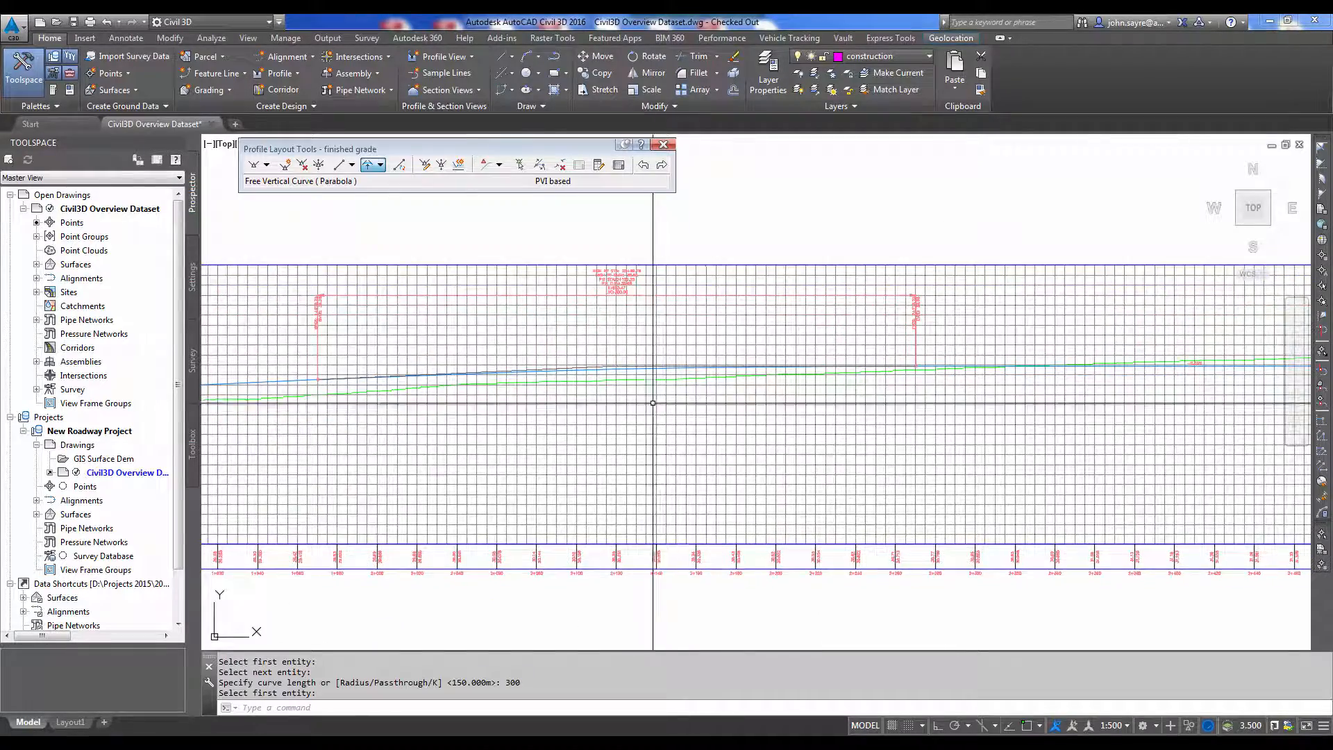
pyautogui.scroll(-2, 647, 405)
pyautogui.moveTo(607, 422); pyautogui.dragTo(809, 414, button='middle')
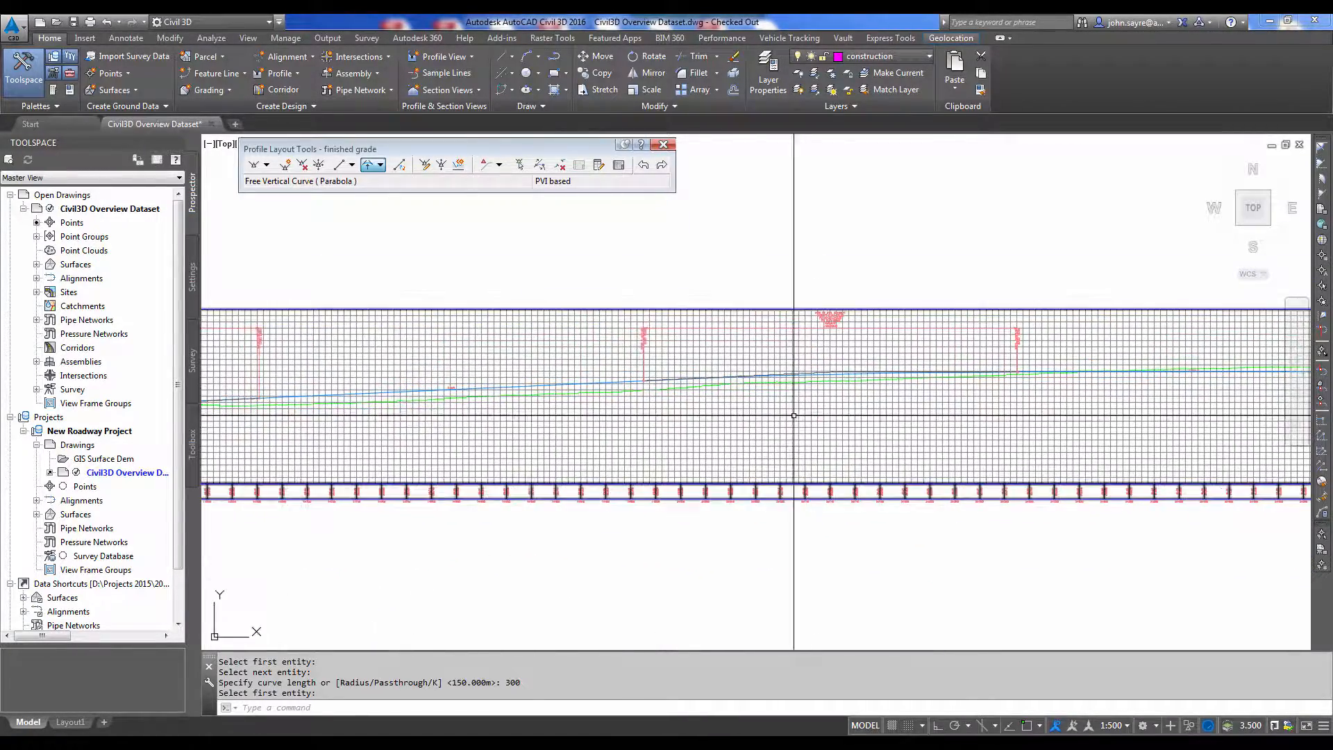
pyautogui.moveTo(501, 419); pyautogui.dragTo(955, 404, button='middle')
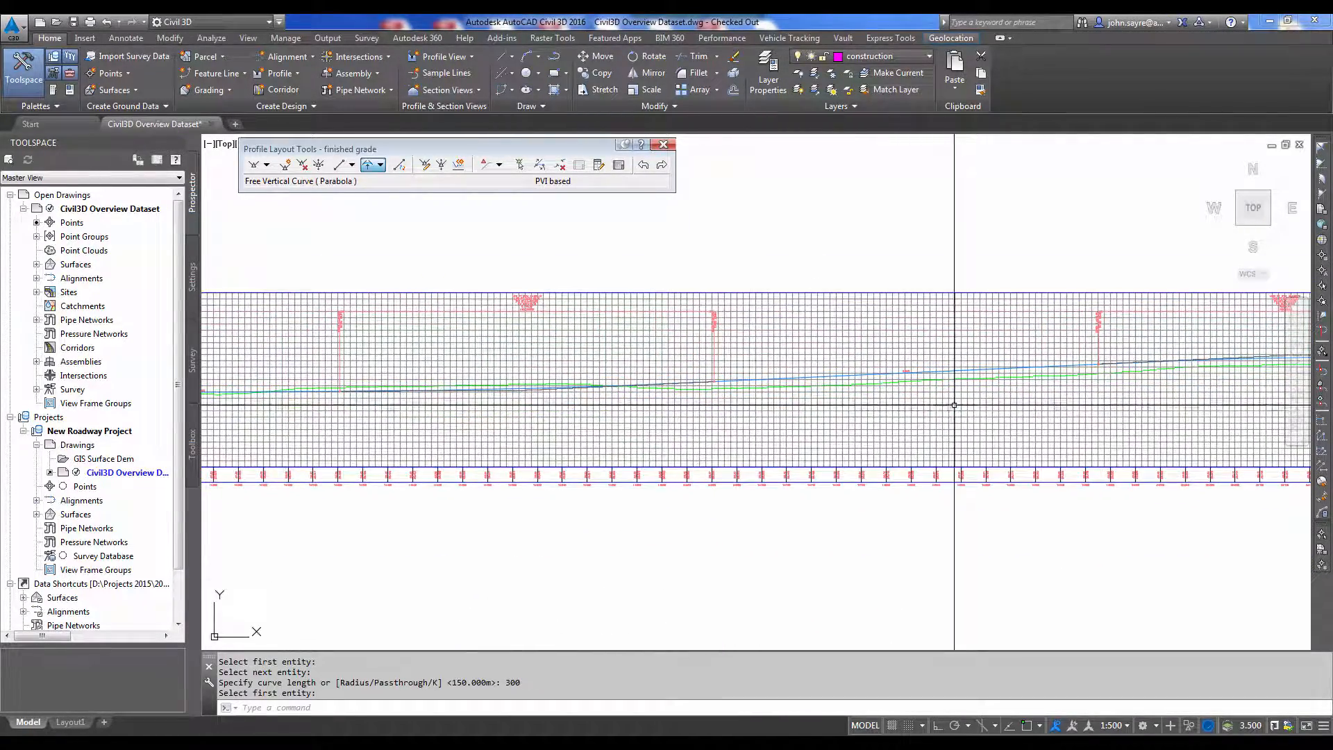
pyautogui.moveTo(1083, 408); pyautogui.dragTo(831, 391, button='middle')
pyautogui.moveTo(1042, 386); pyautogui.dragTo(799, 389, button='middle')
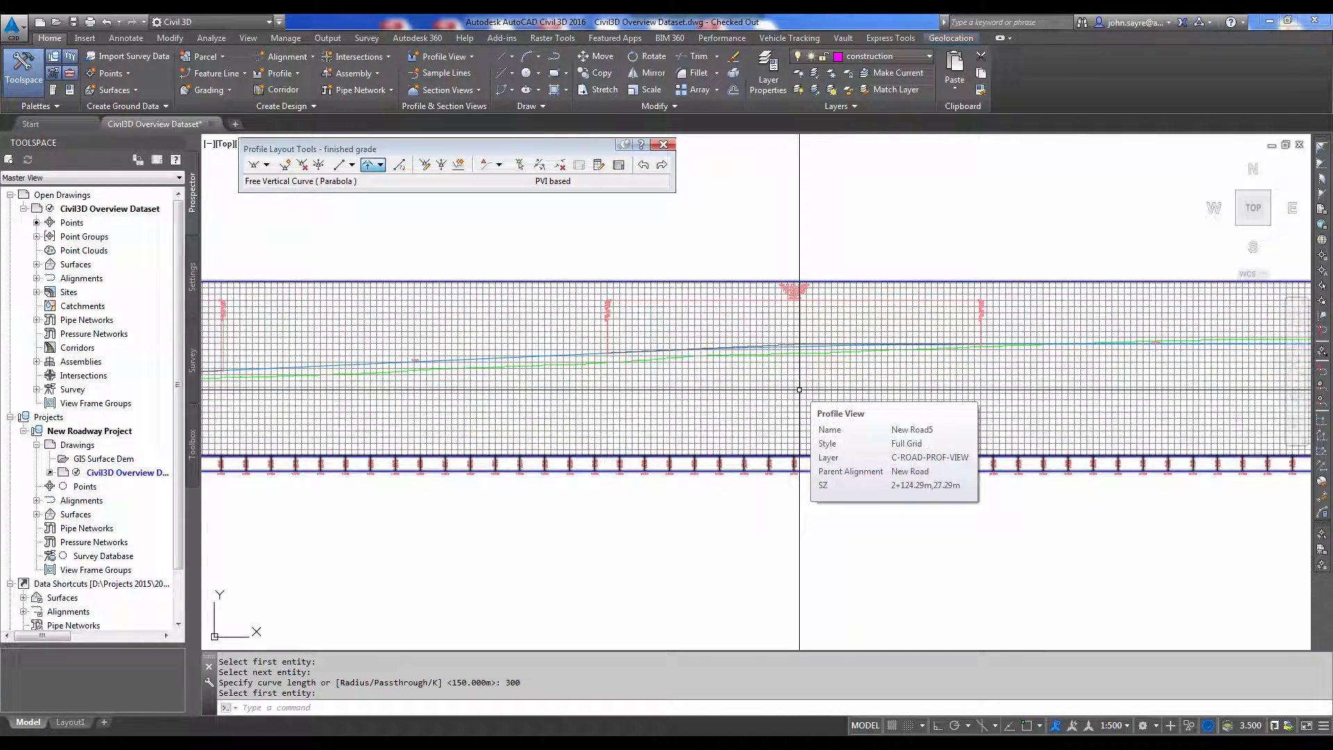
# Stretch the second crest's PVI up and back to about station 2+092, elevation 31.8
pyautogui.scroll(2, 798, 377)
pyautogui.scroll(3, 798, 375)
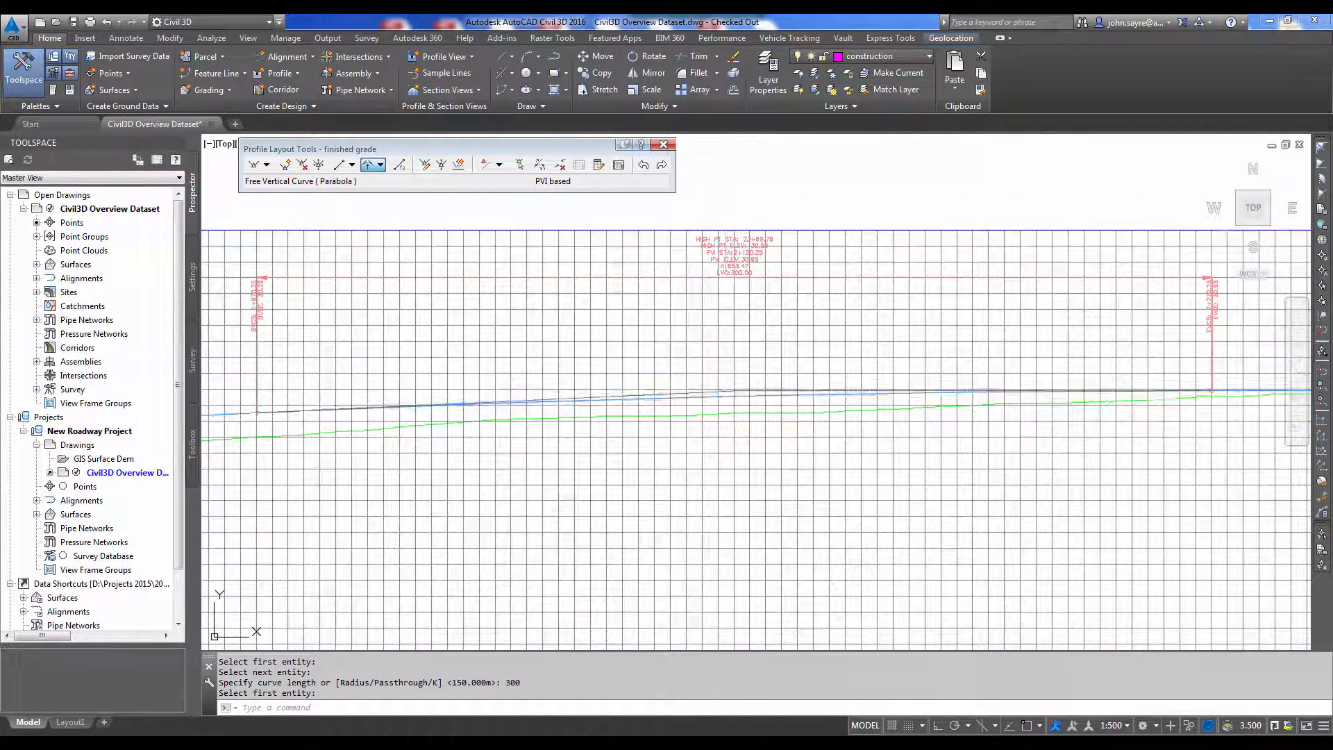
pyautogui.click(708, 398)
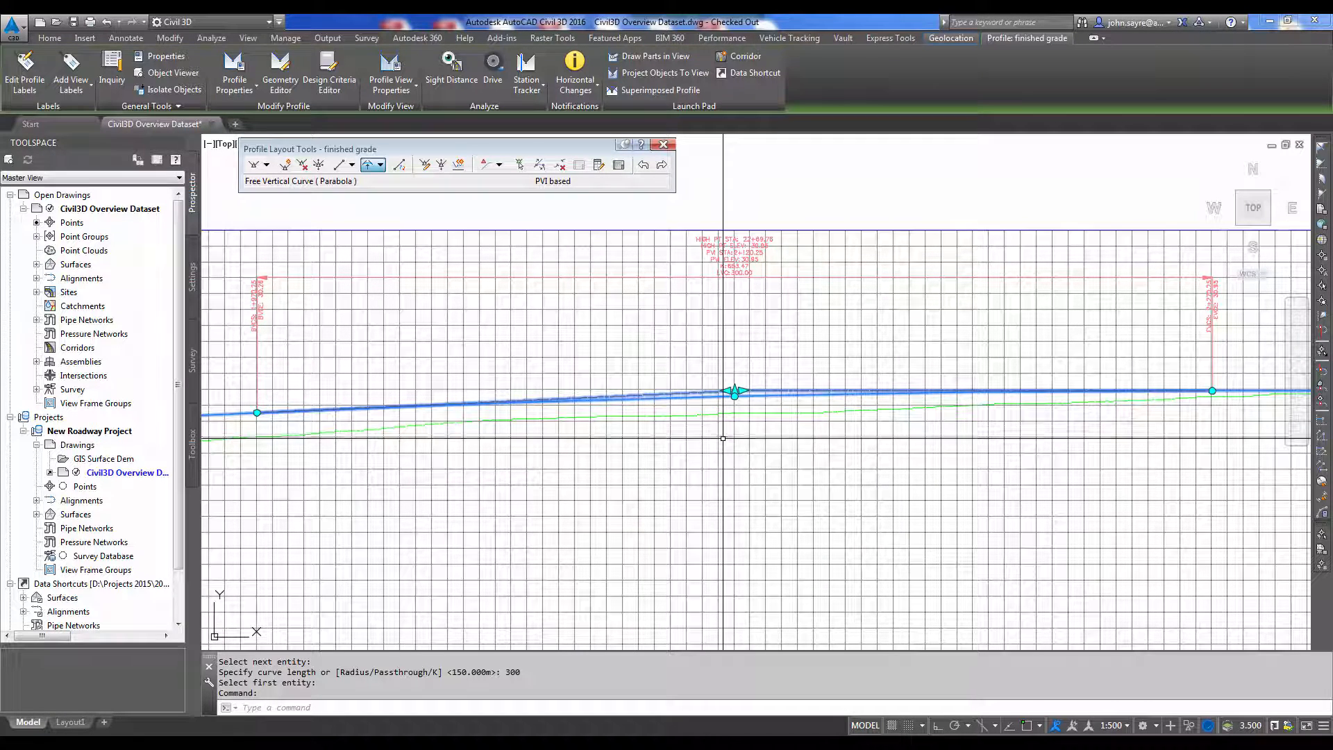
pyautogui.click(734, 391)
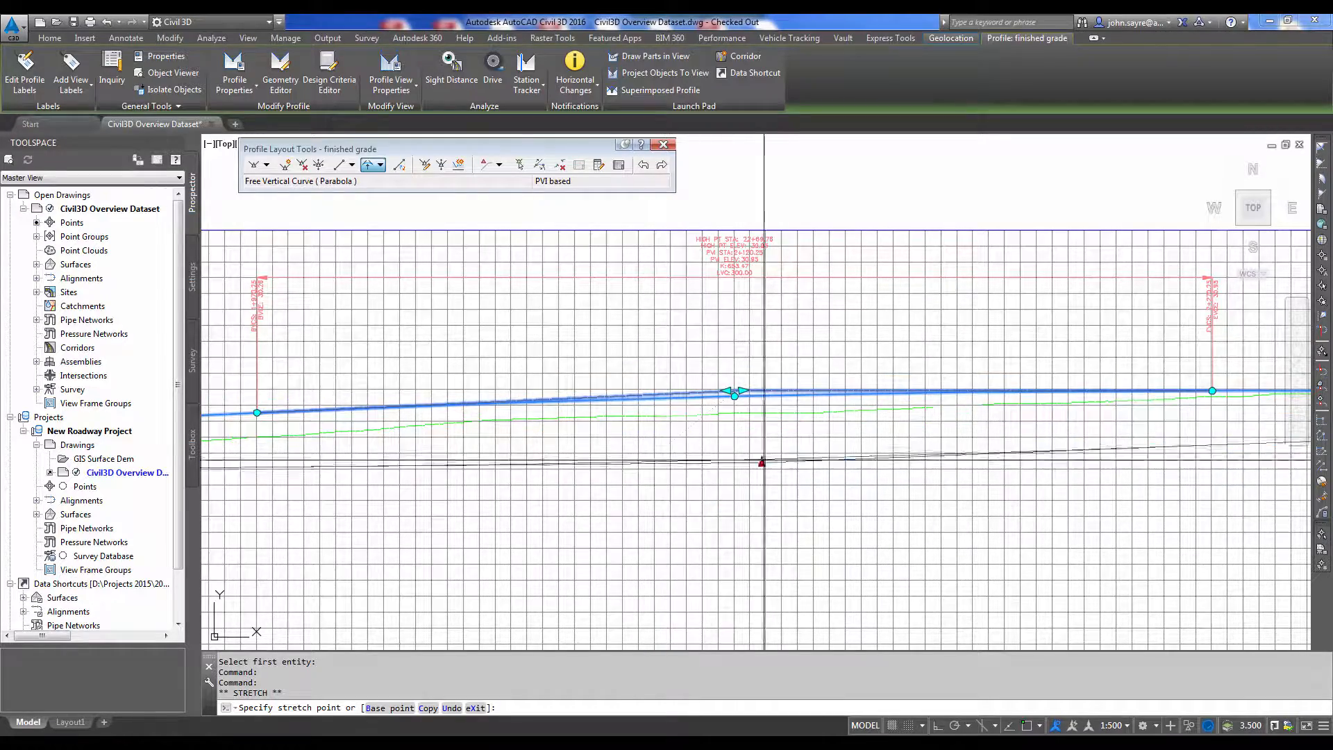
pyautogui.click(644, 360)
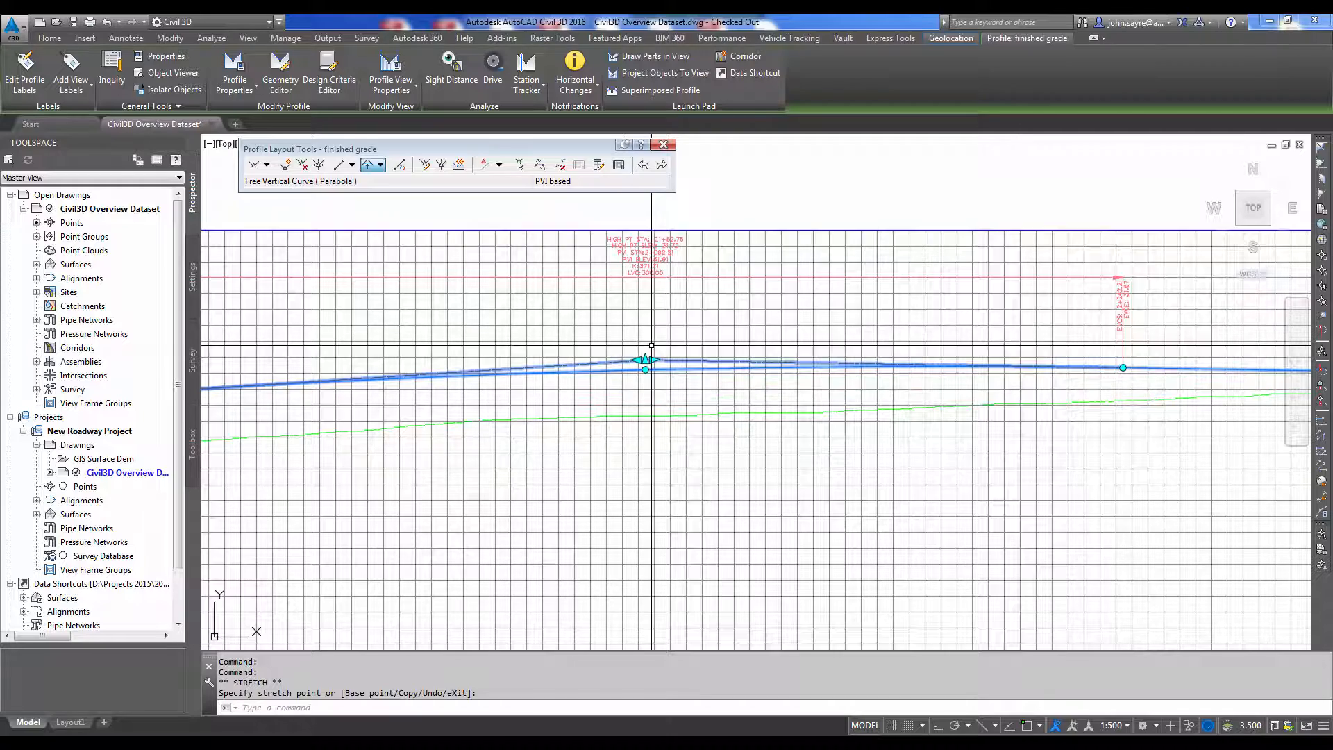
# Slide the second crest's PVI ahead along the incoming grade to about station 2+136, and back along the outgoing grade to about station 2+102
pyautogui.click(651, 359)
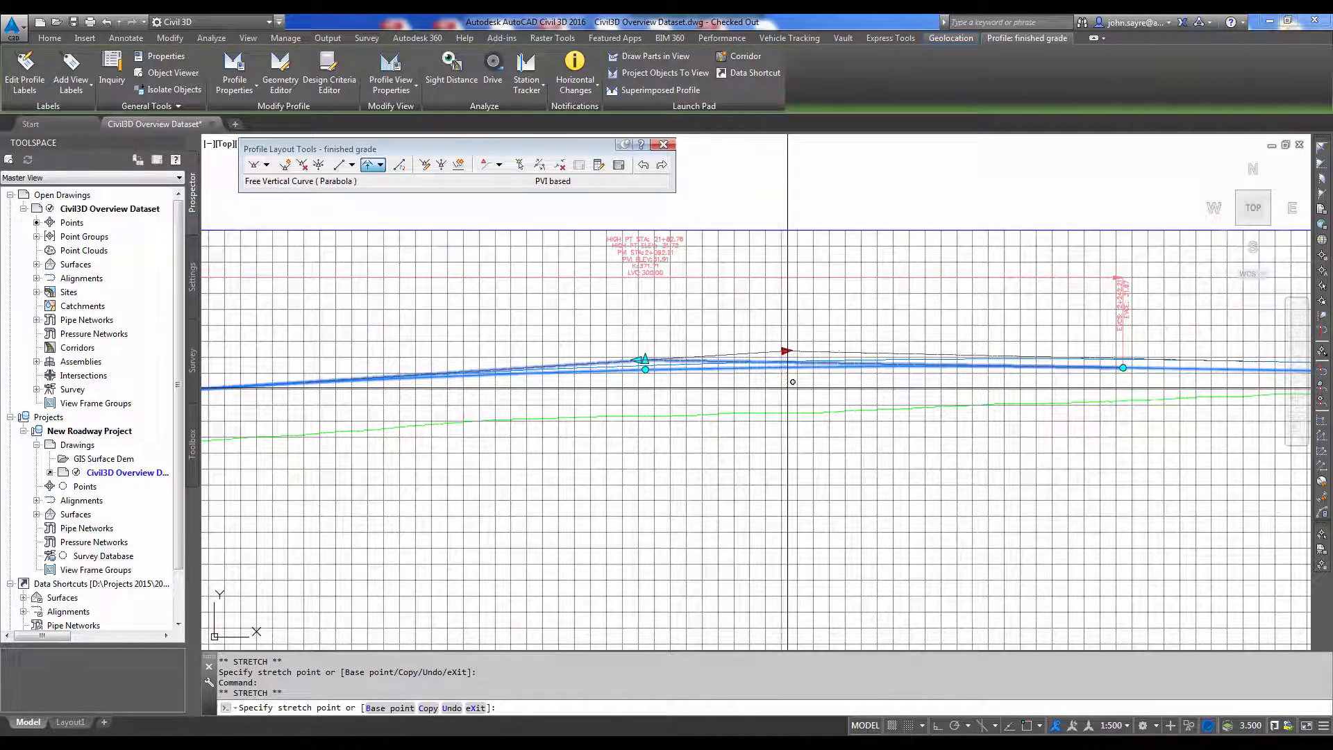
pyautogui.click(788, 350)
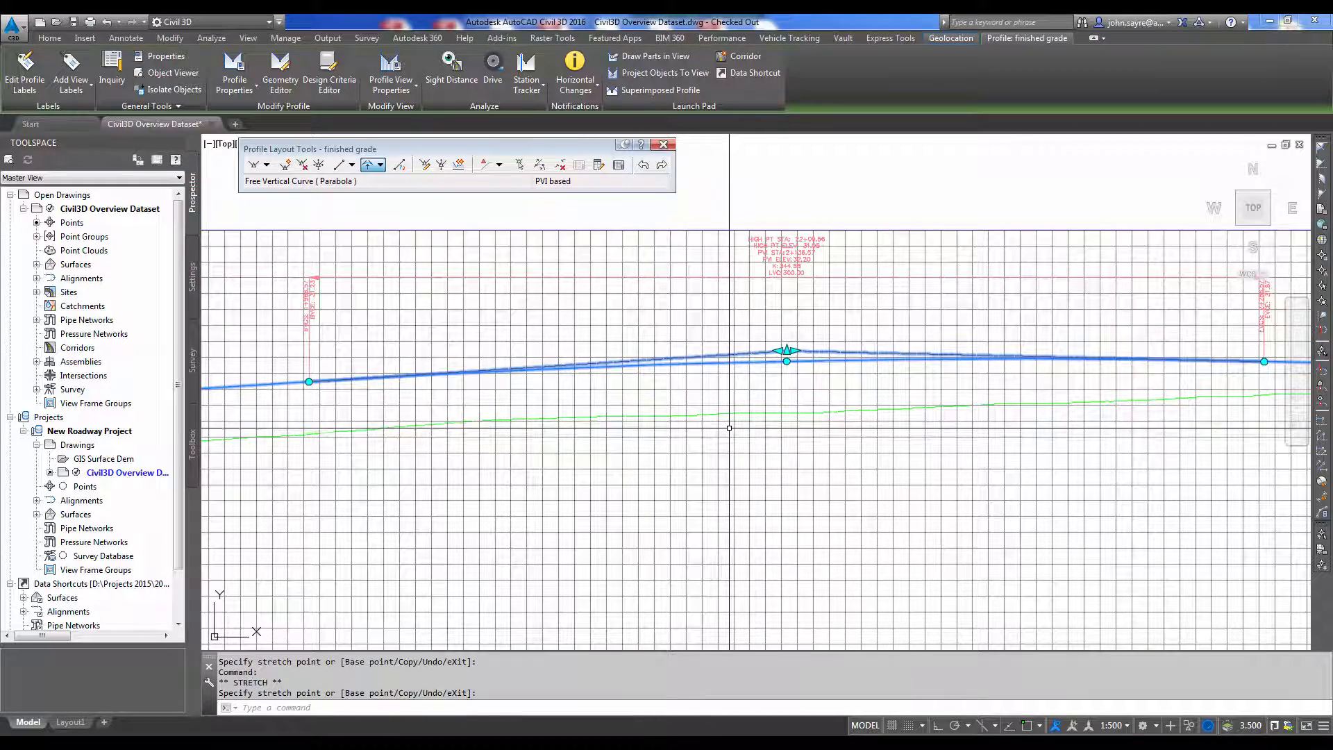
pyautogui.click(781, 351)
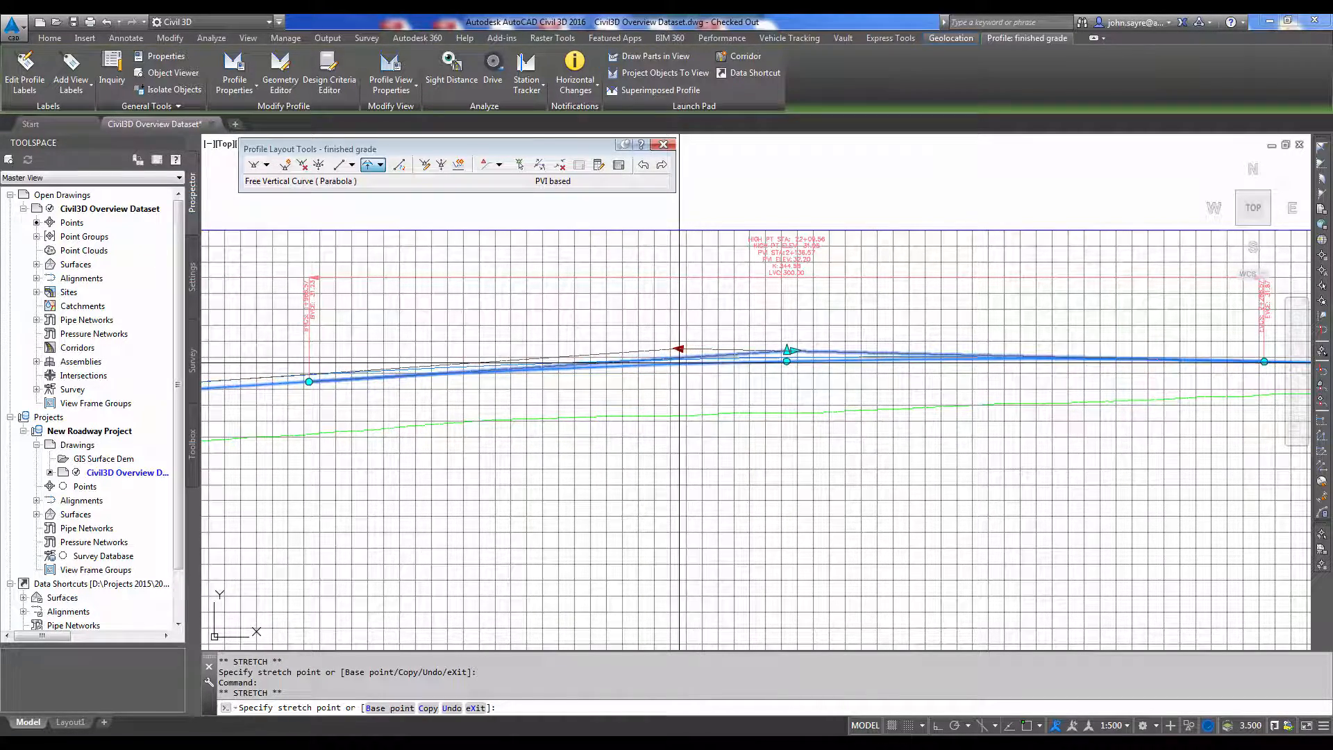
pyautogui.click(675, 348)
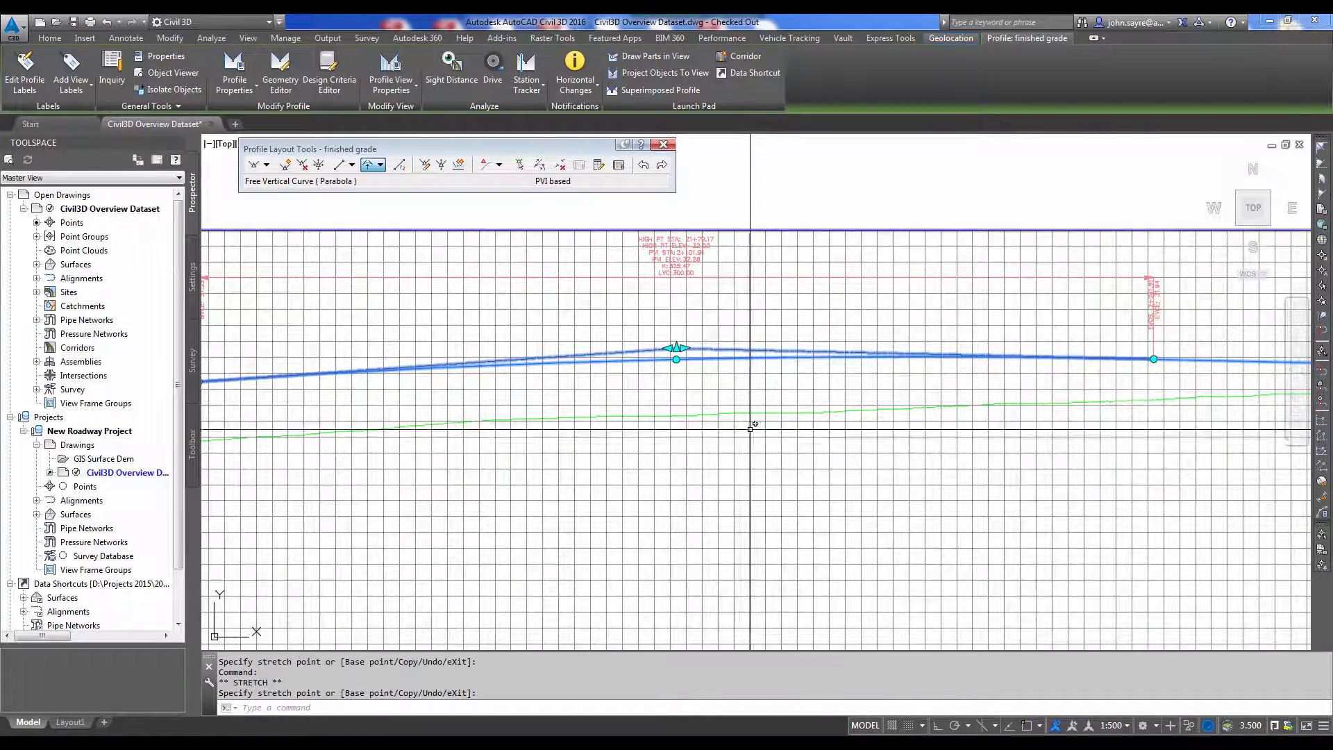
# Move the second crest's PVI vertically down below existing ground and back up above it, and deselect the finished grade profile
pyautogui.click(675, 348)
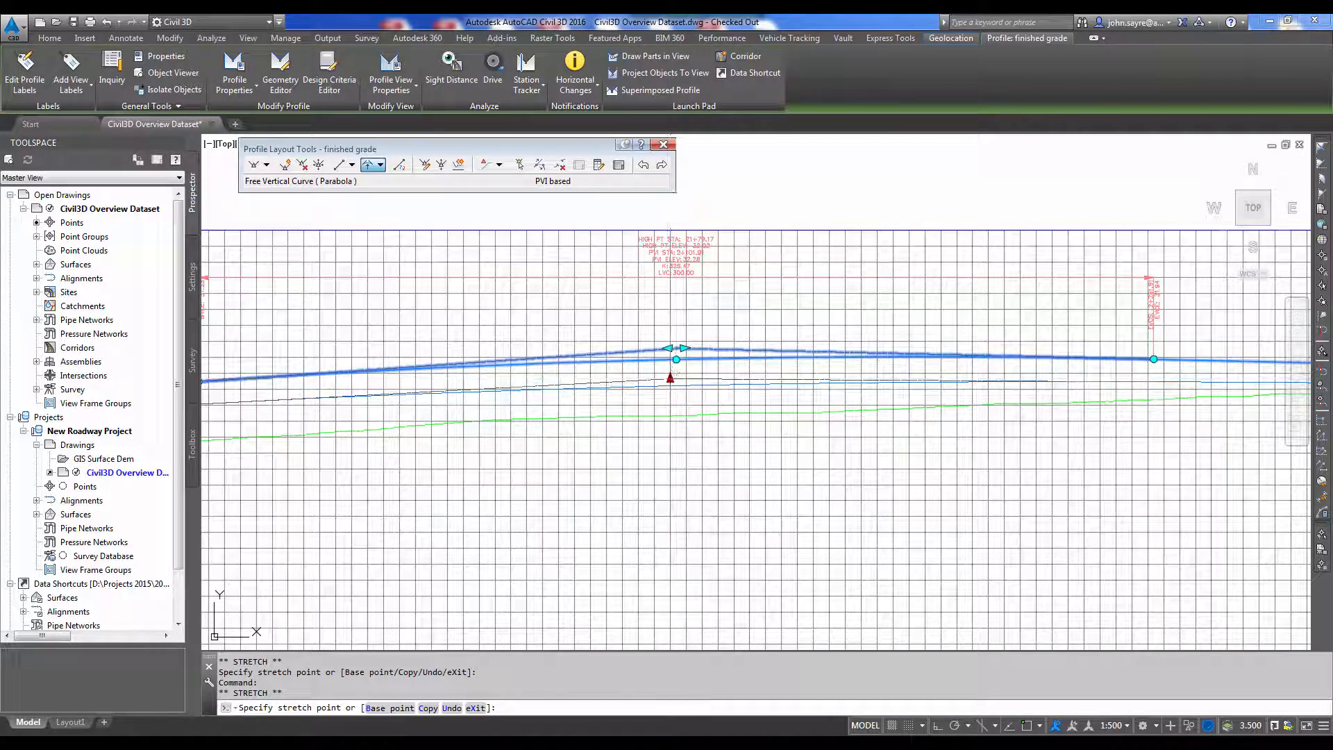
pyautogui.click(671, 381)
pyautogui.scroll(3, 672, 429)
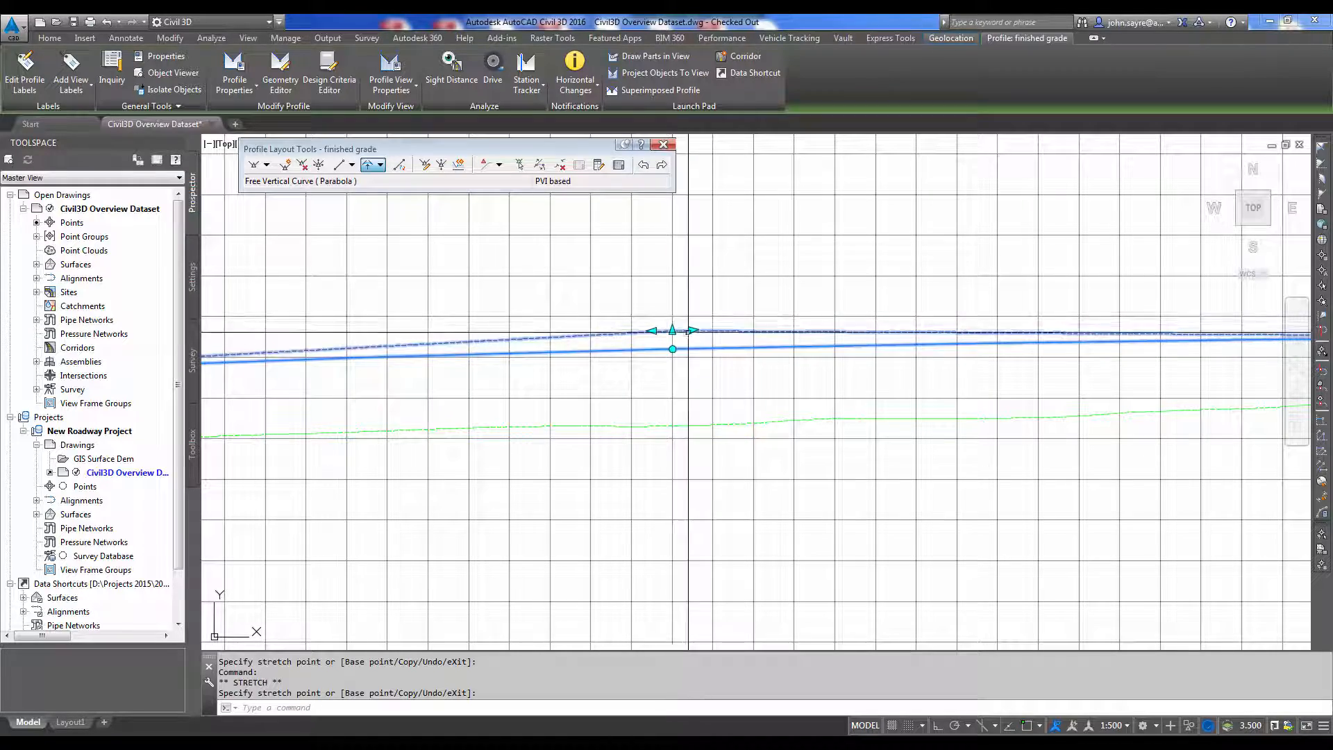
pyautogui.click(673, 329)
pyautogui.scroll(-5, 679, 408)
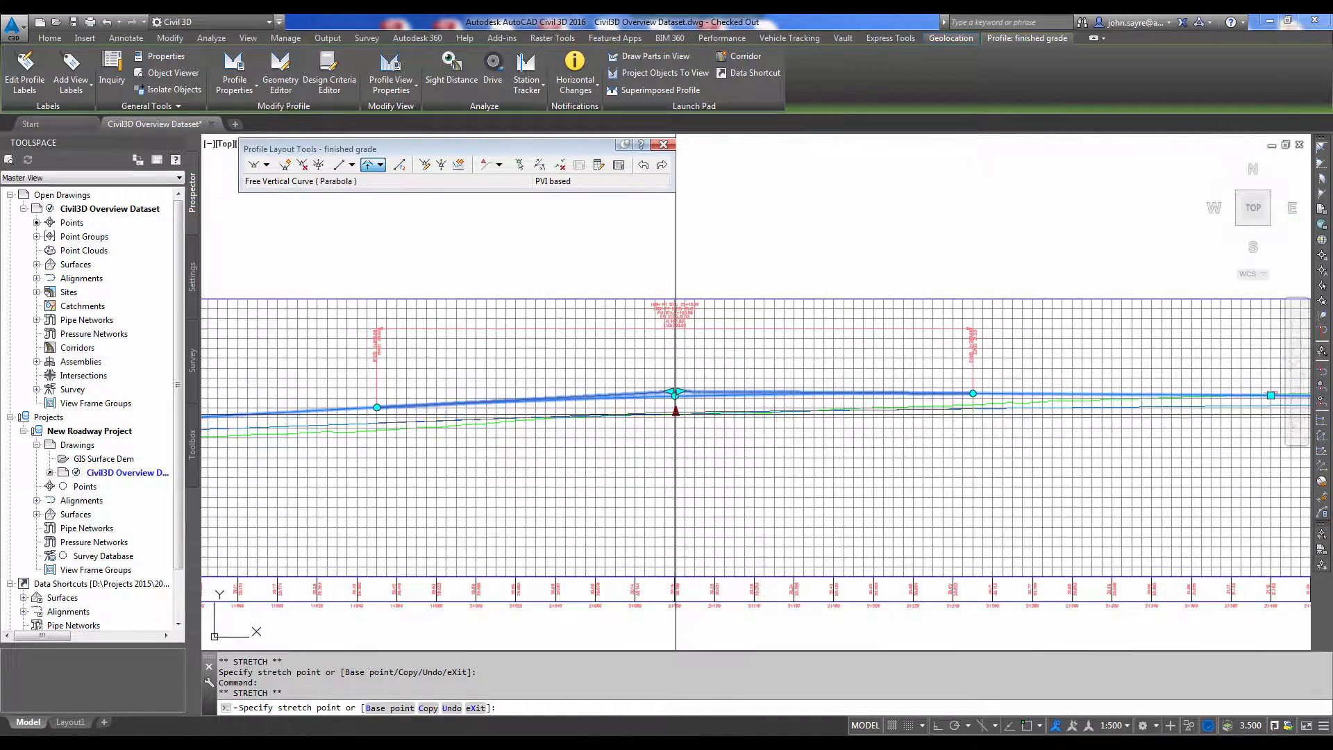
pyautogui.click(679, 438)
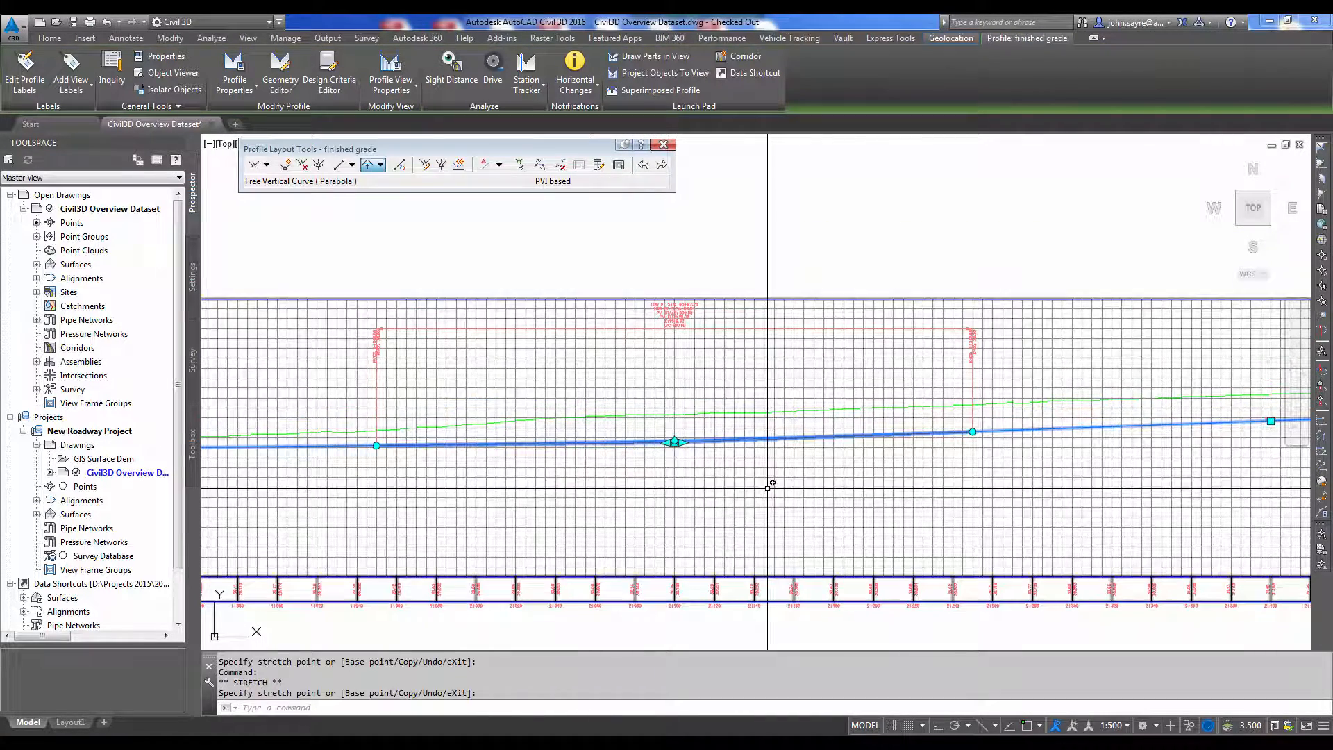
pyautogui.click(677, 441)
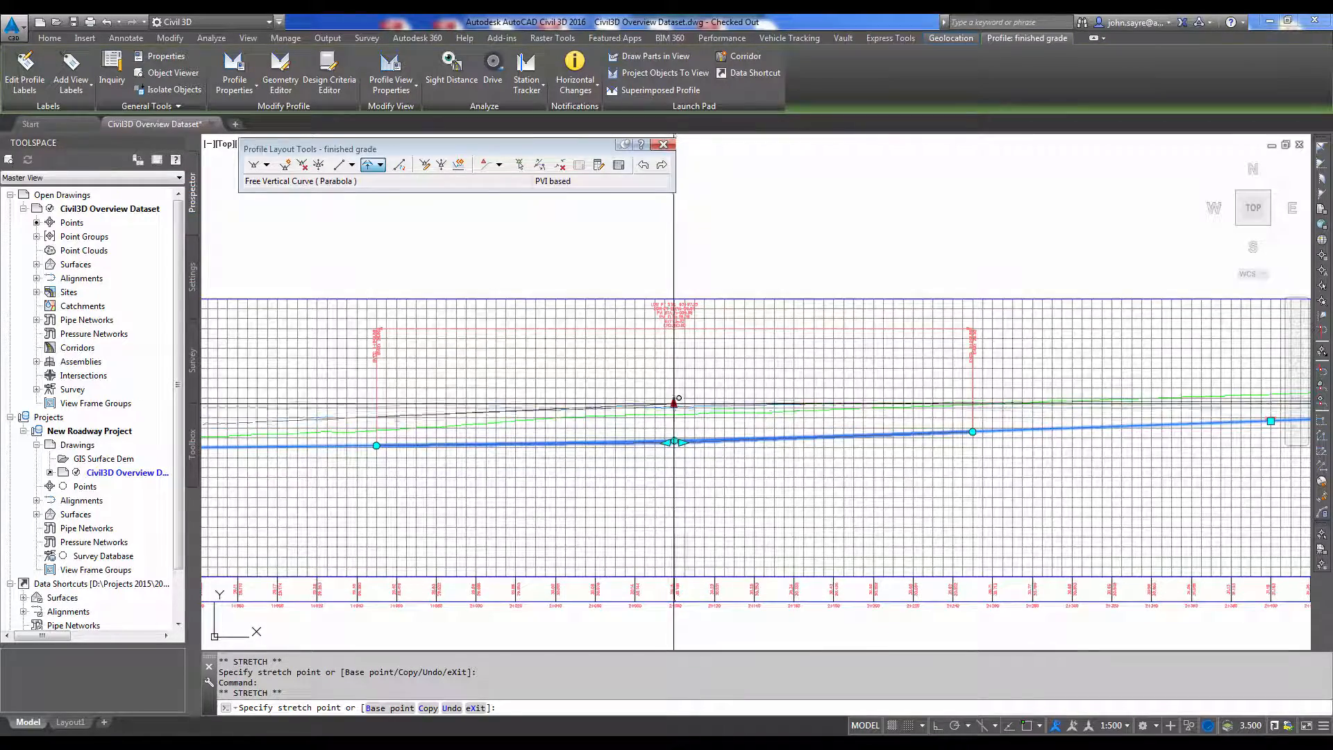
pyautogui.click(675, 391)
pyautogui.press('Escape')
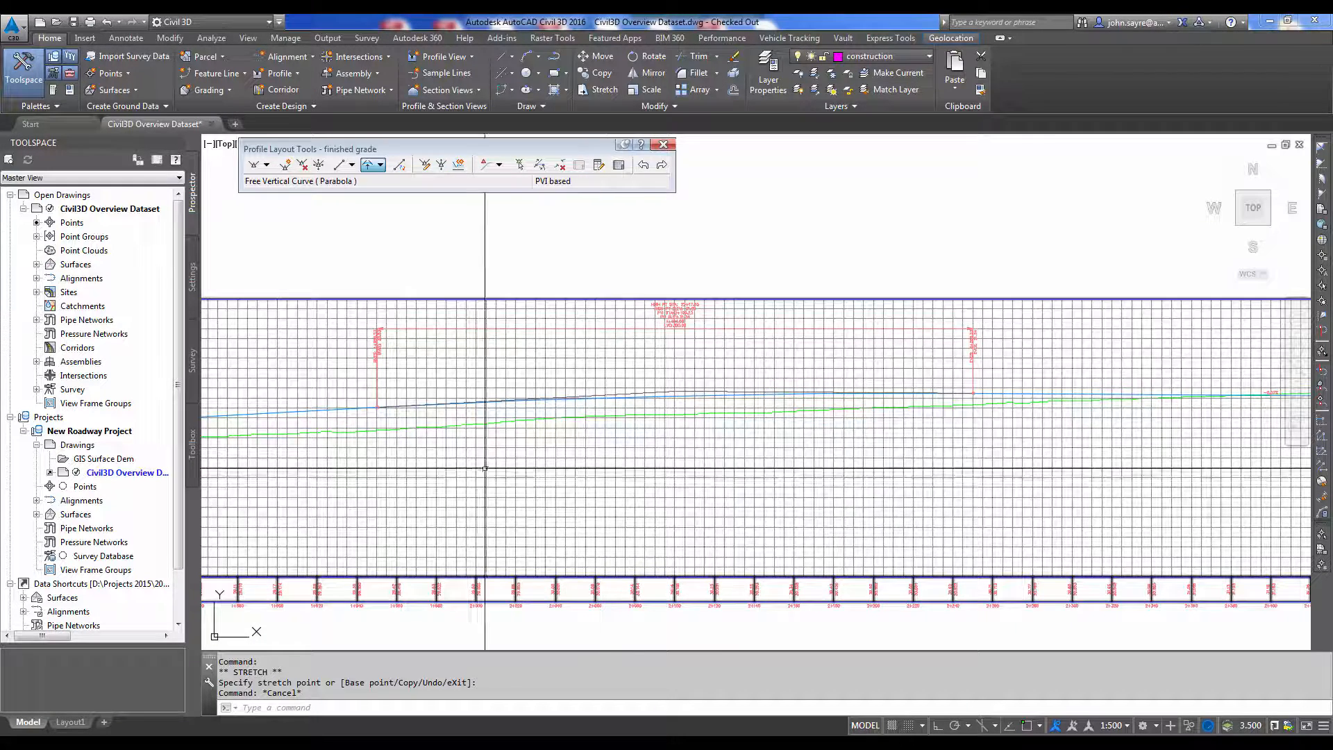
# Finish the finished grade editing by closing the Profile Layout Tools
pyautogui.scroll(-5, 659, 431)
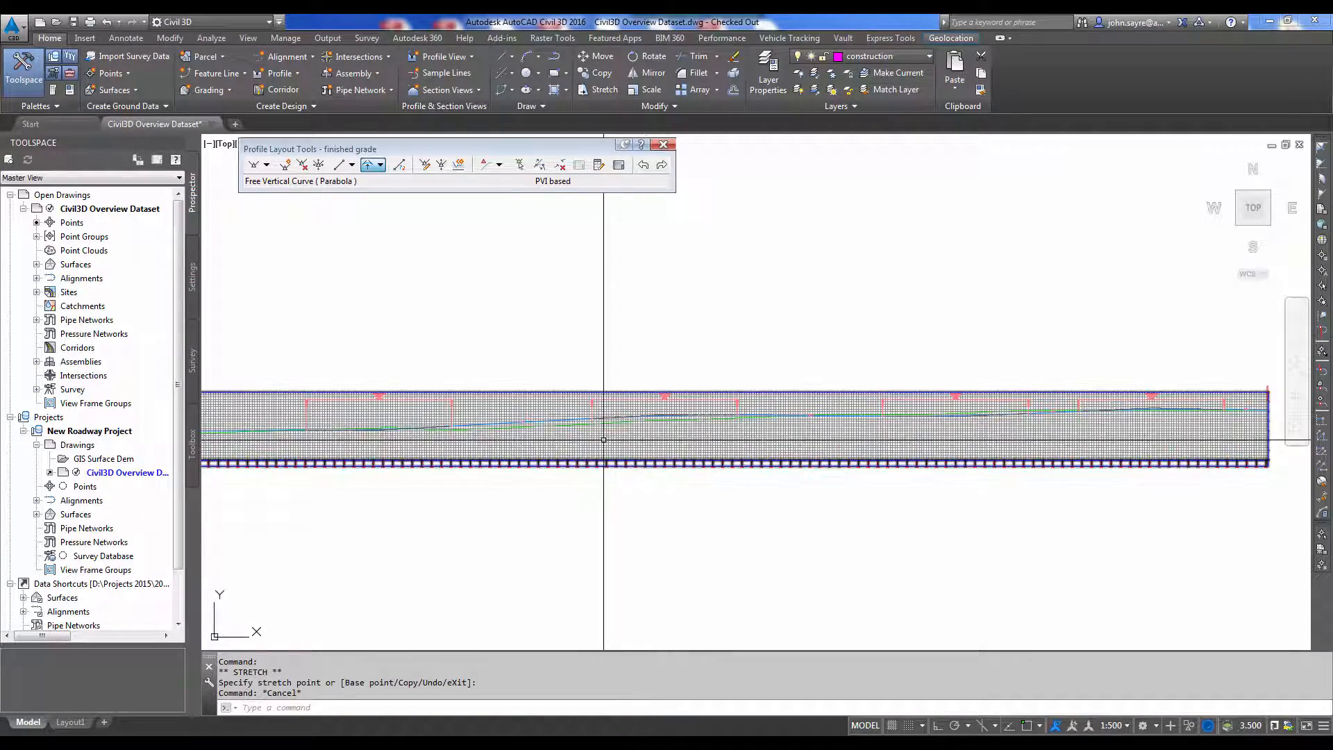
pyautogui.scroll(-2, 687, 441)
pyautogui.moveTo(393, 461); pyautogui.dragTo(916, 439, button='middle')
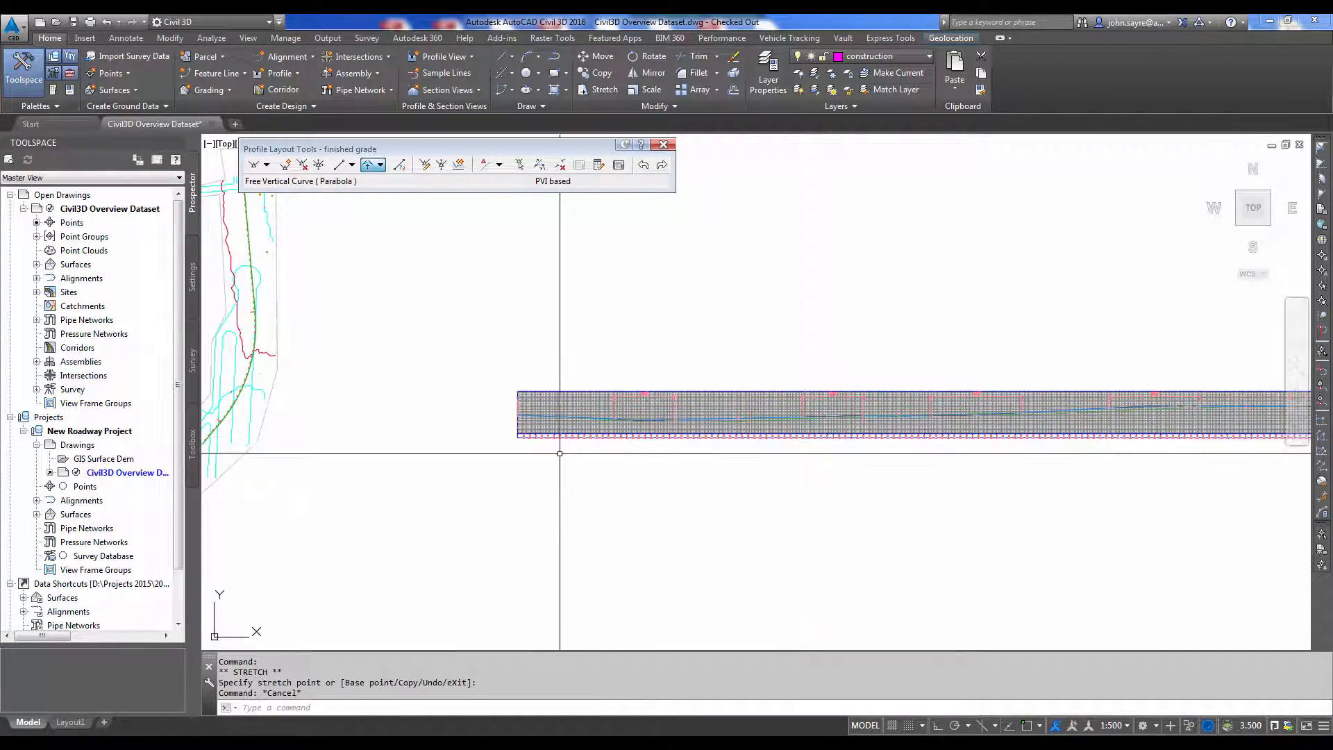
pyautogui.scroll(-4, 562, 452)
pyautogui.moveTo(392, 448); pyautogui.dragTo(538, 417, button='middle')
pyautogui.scroll(3, 565, 417)
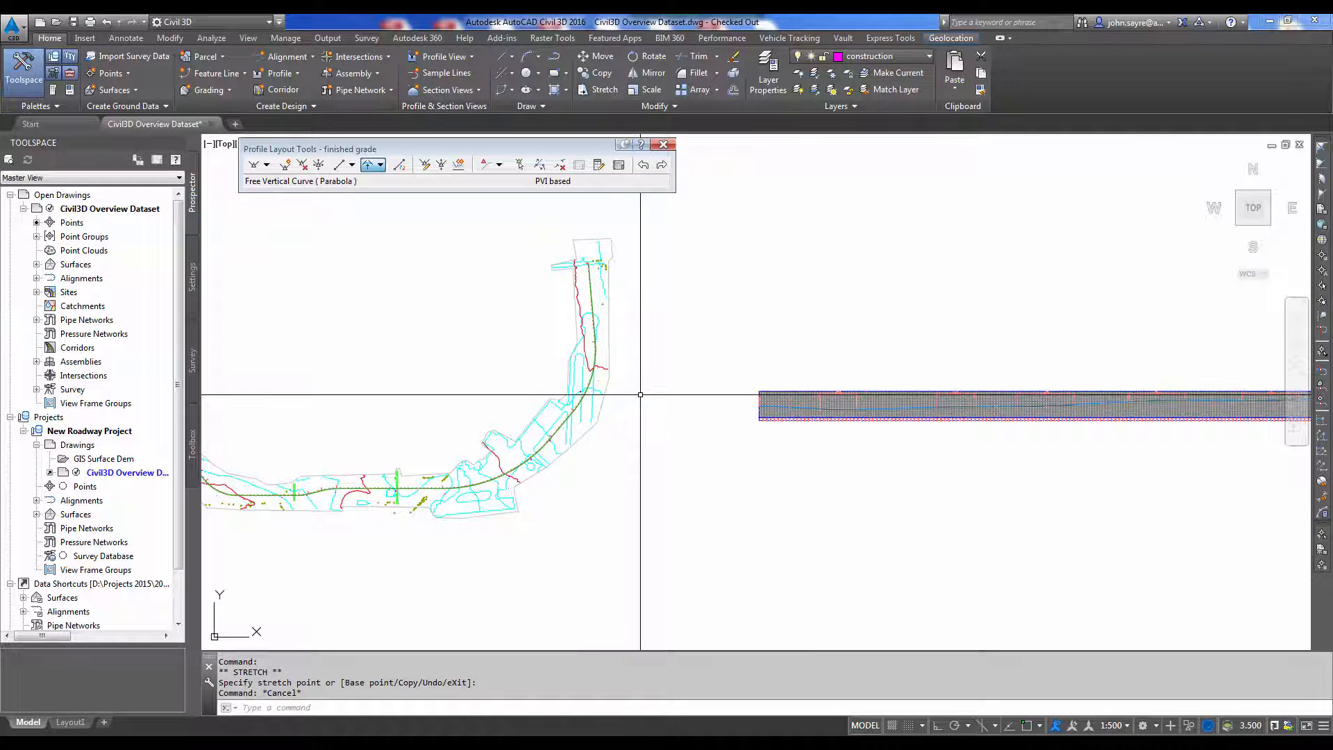
pyautogui.click(663, 145)
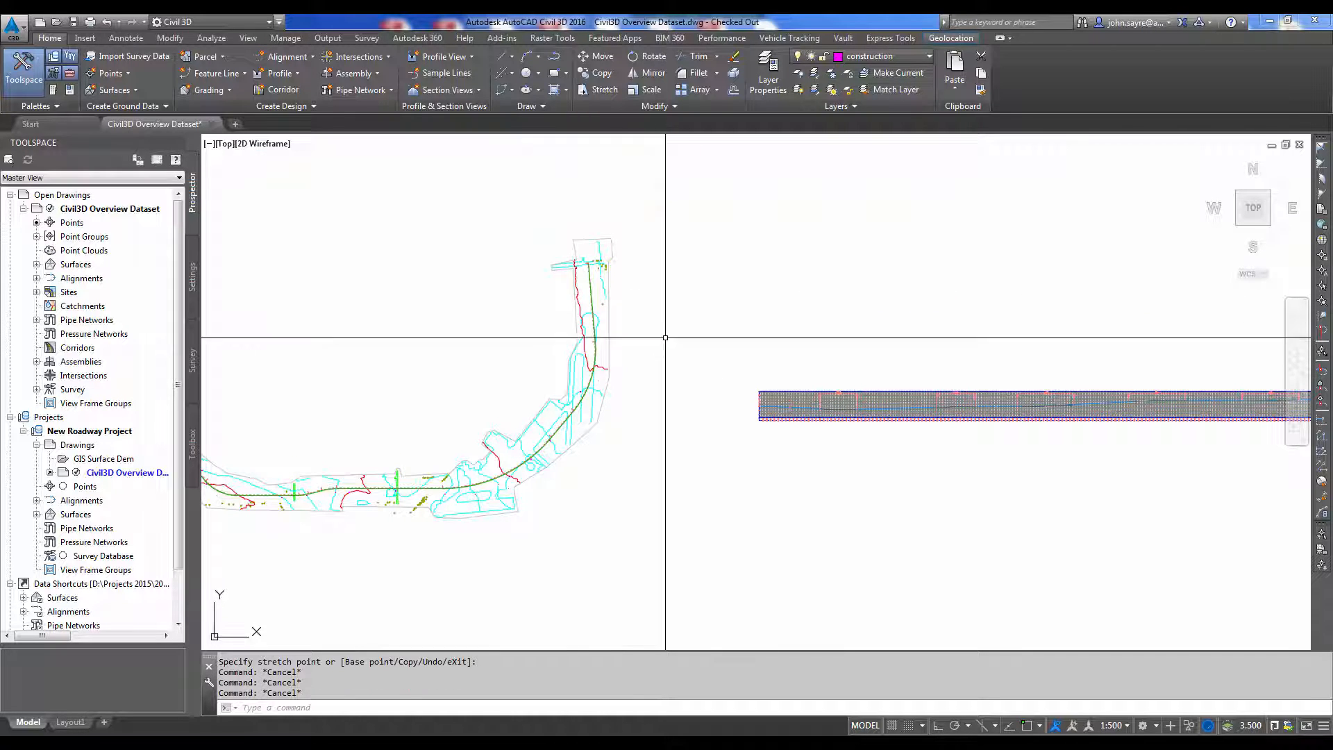
# Create an assembly named New Road with type Other and Basic style, placing its baseline between the plan and the profile view
pyautogui.scroll(2, 744, 382)
pyautogui.click(377, 75)
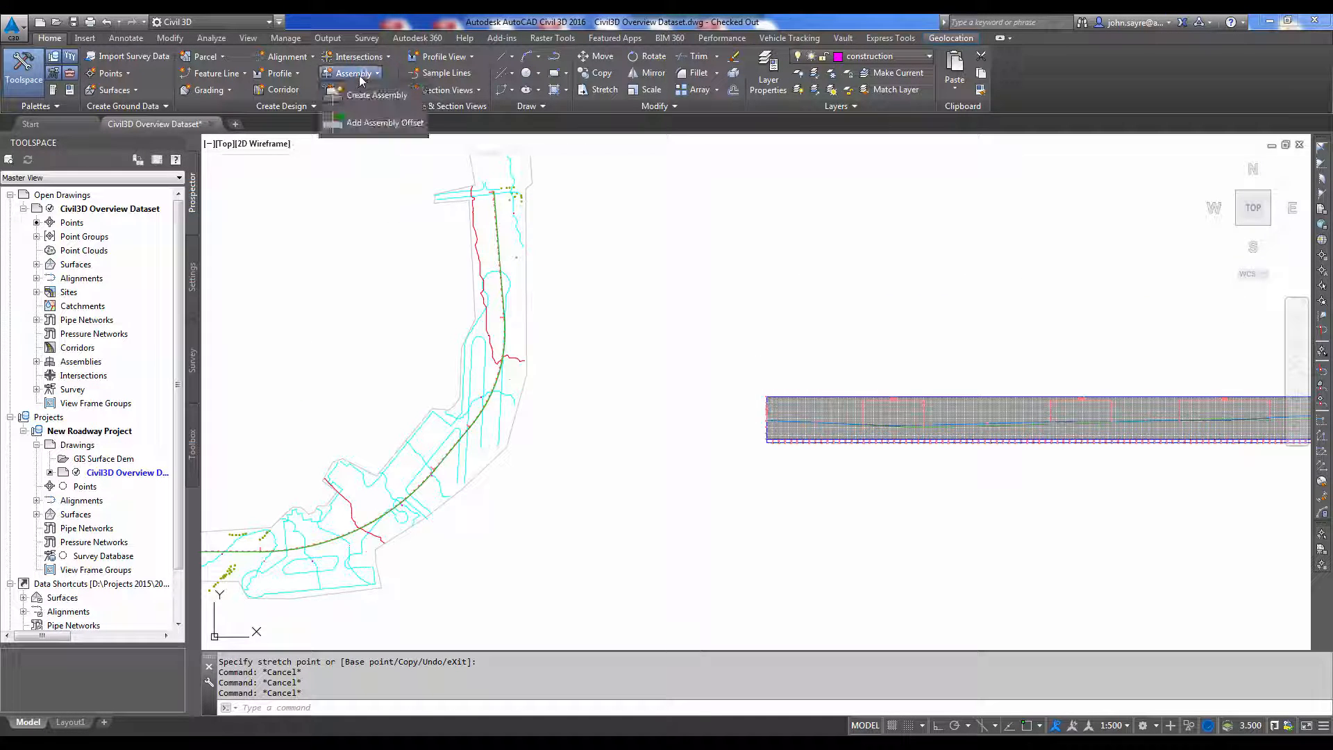
pyautogui.click(377, 95)
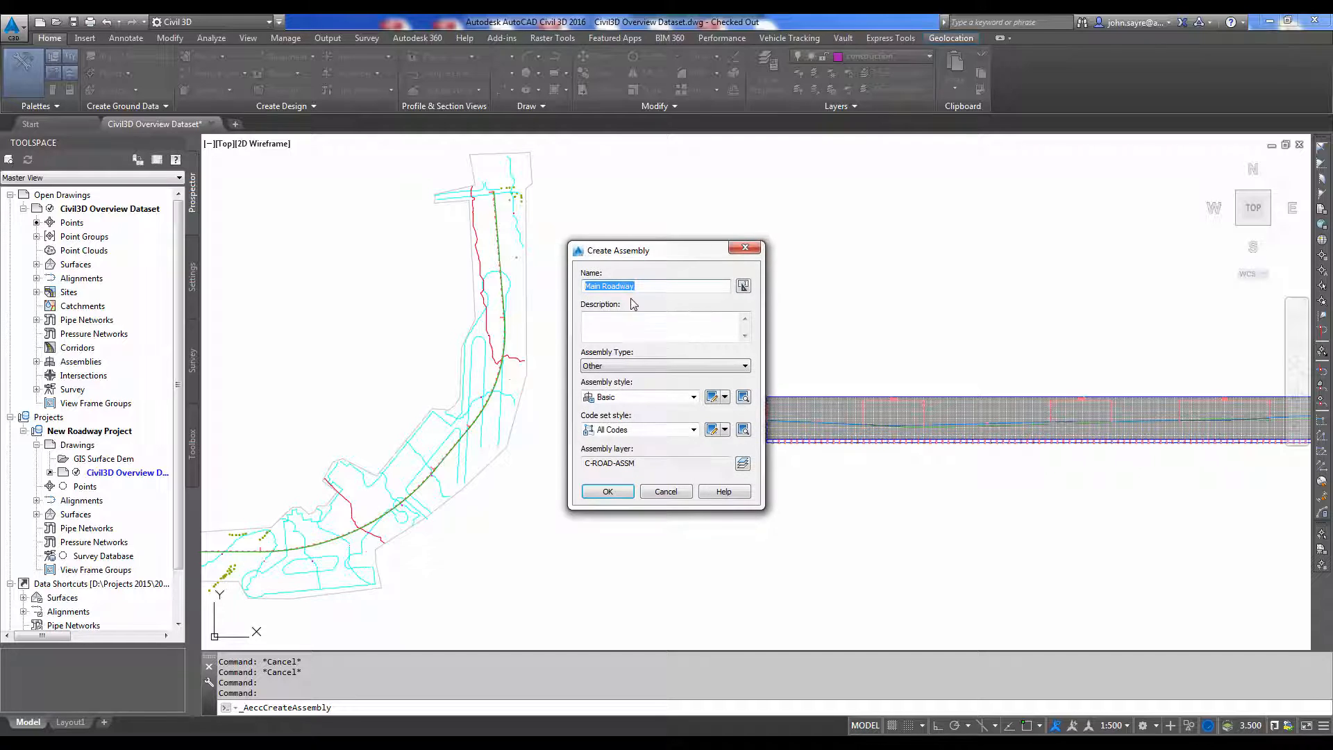
pyautogui.write('new')
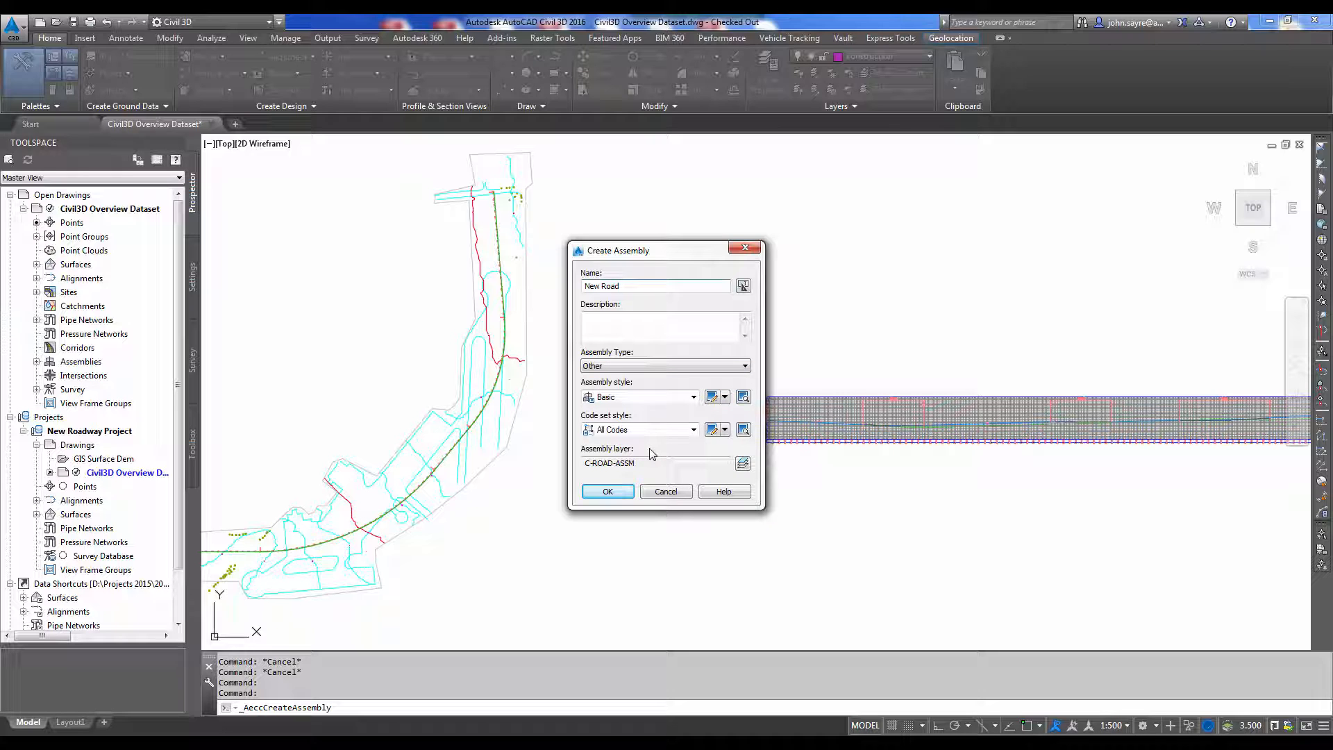
pyautogui.click(610, 494)
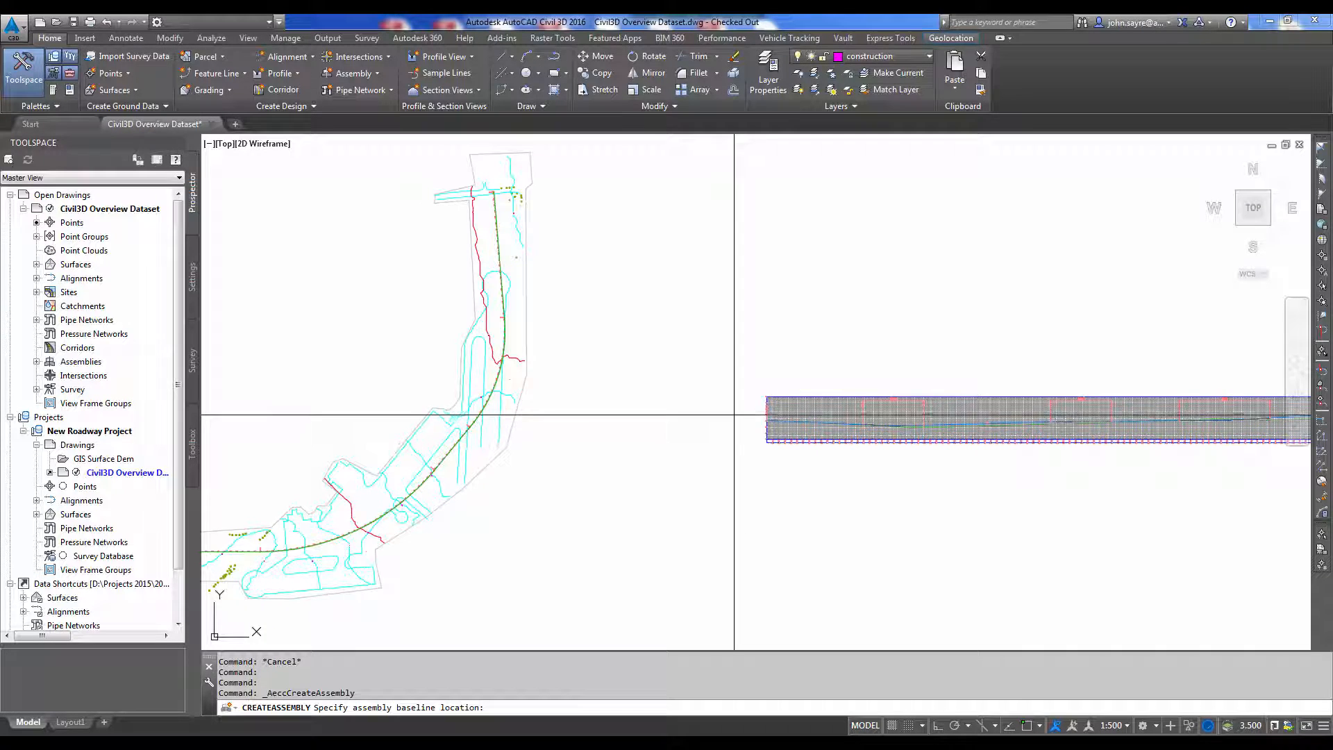
pyautogui.click(738, 364)
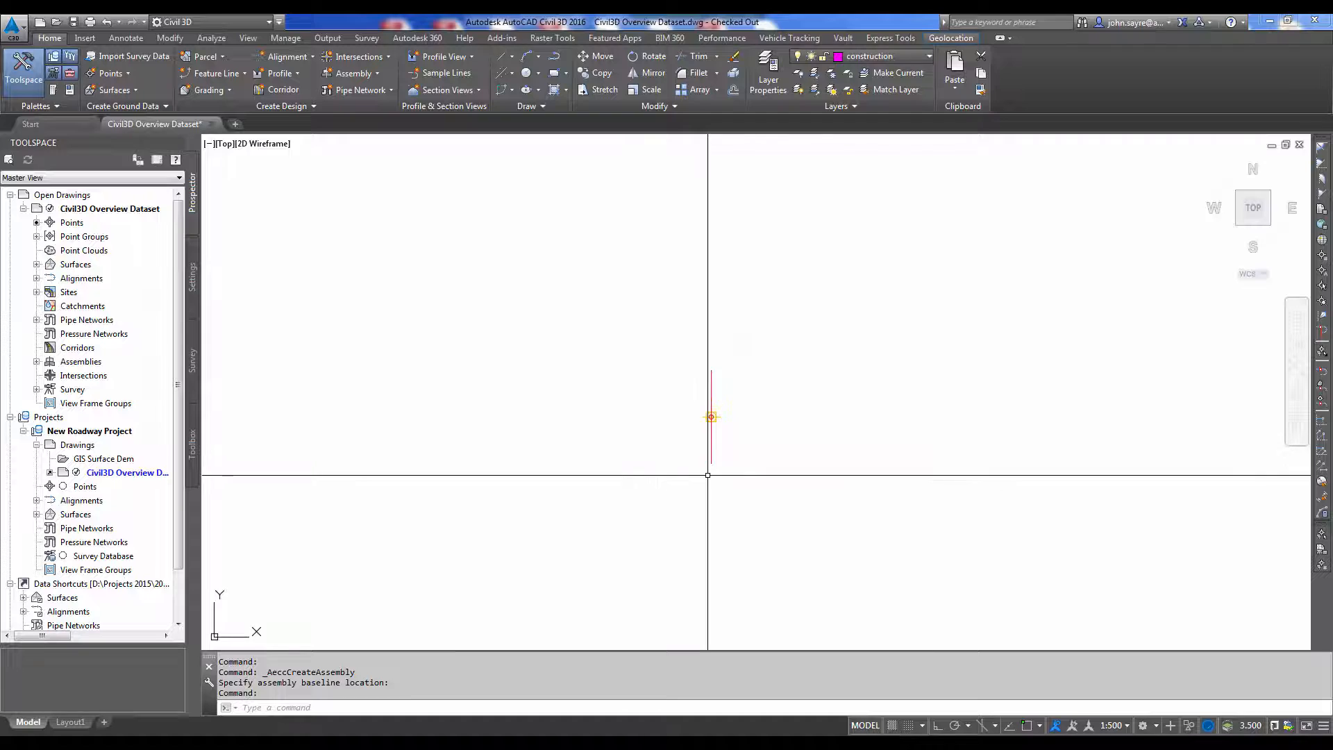
pyautogui.scroll(4, 579, 413)
pyautogui.scroll(-2, 579, 335)
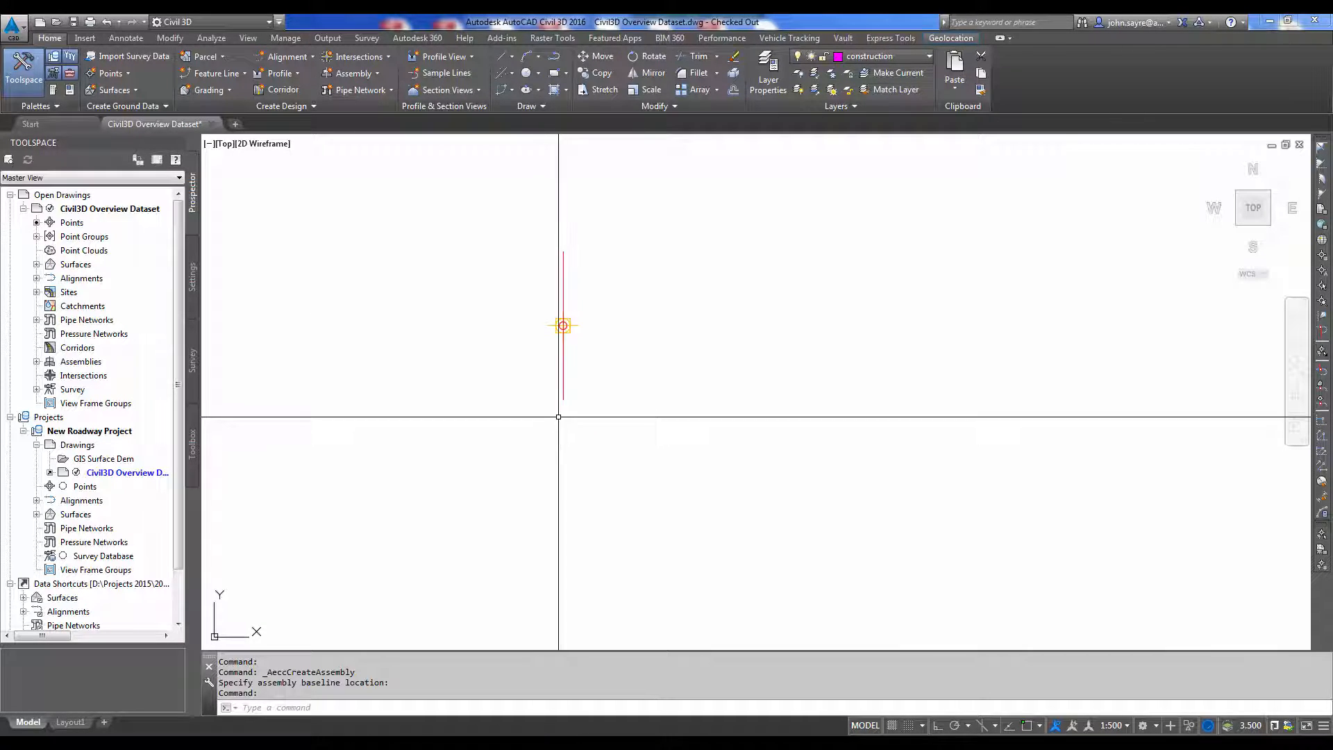
# Bring up the Civil metric subassembly tool palettes, move them clear of the assembly, and show the lane subassemblies
pyautogui.hotkey('ctrl', '3')
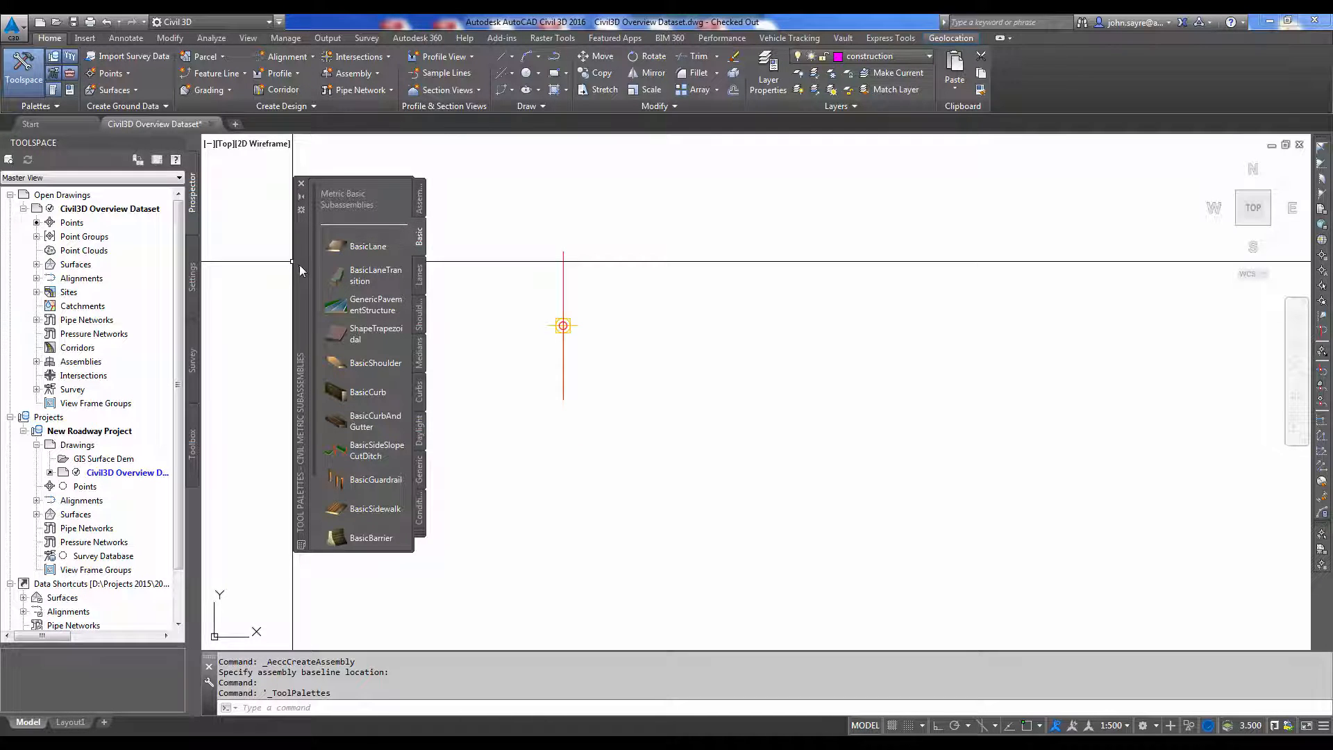
pyautogui.moveTo(301, 303); pyautogui.dragTo(154, 218)
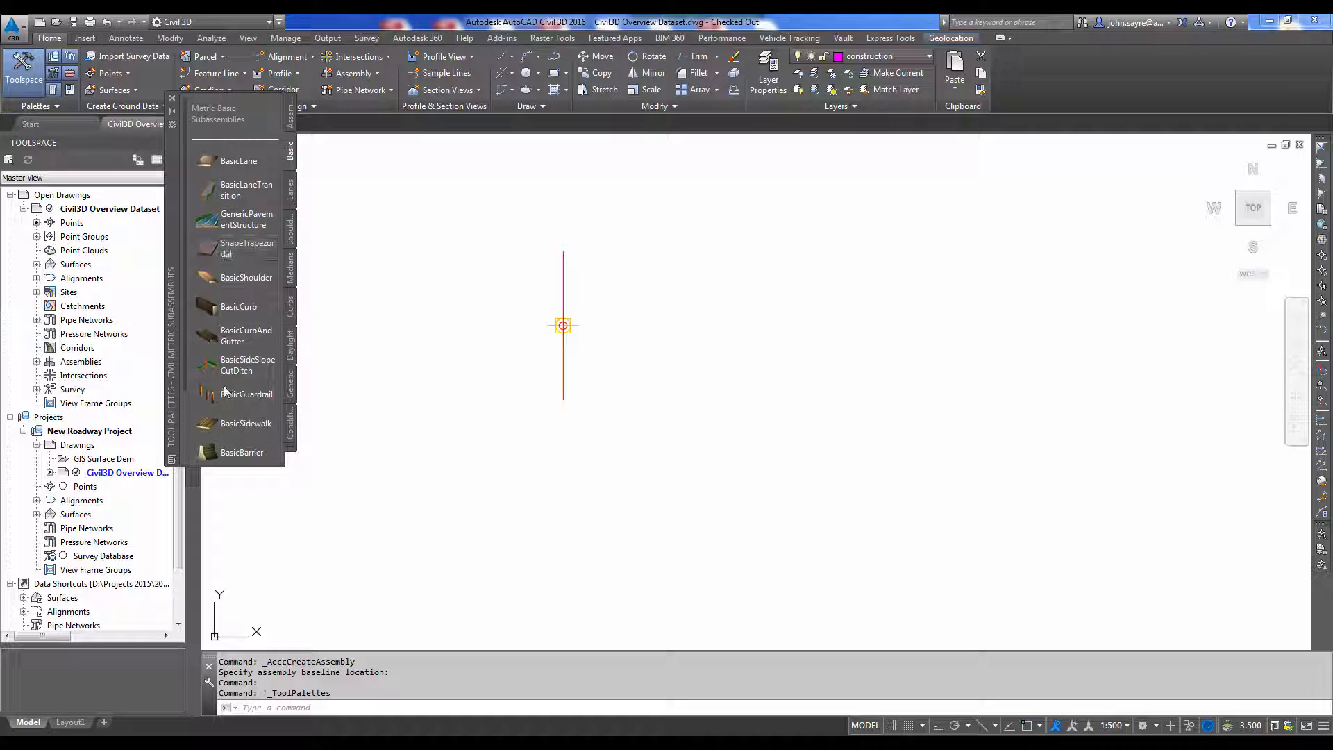
pyautogui.click(290, 188)
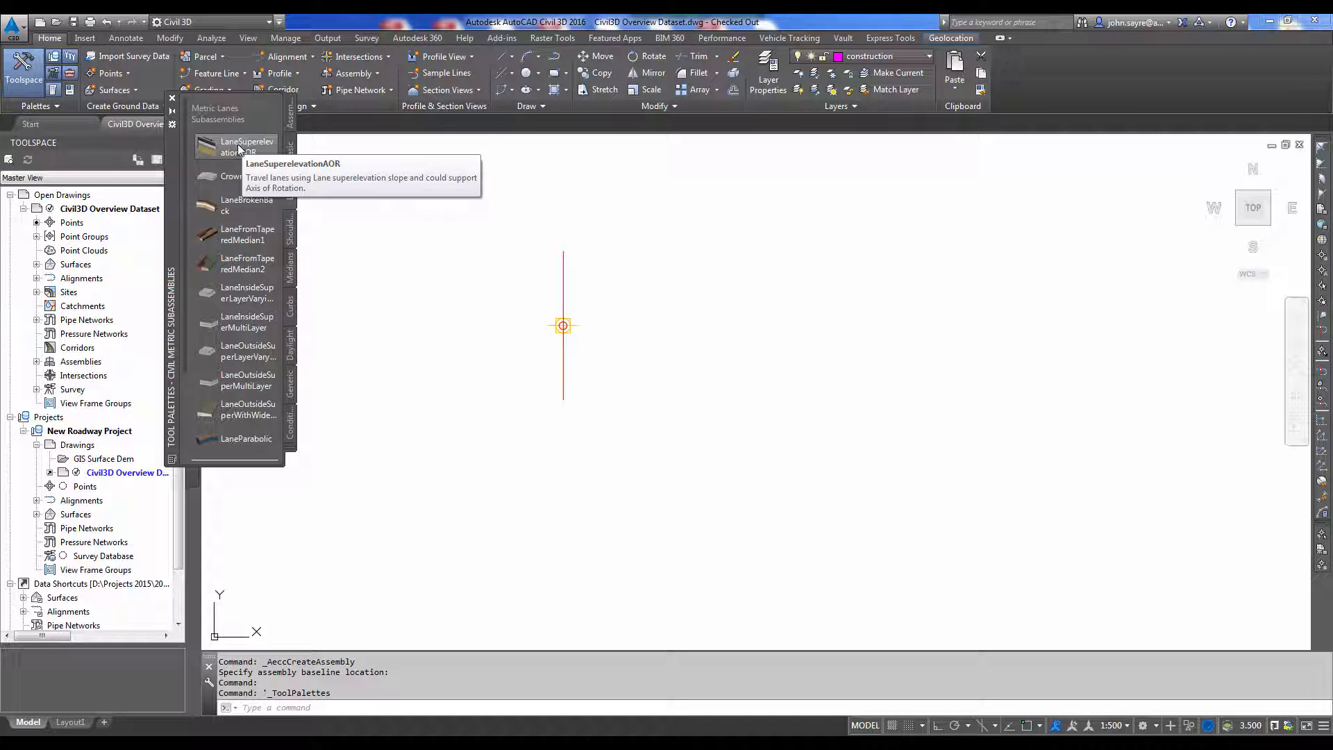
# Attach LaneSuperelevationAOR lanes with 6 m width and Potential Pivot set to No to both sides of the assembly baseline
pyautogui.click(239, 149)
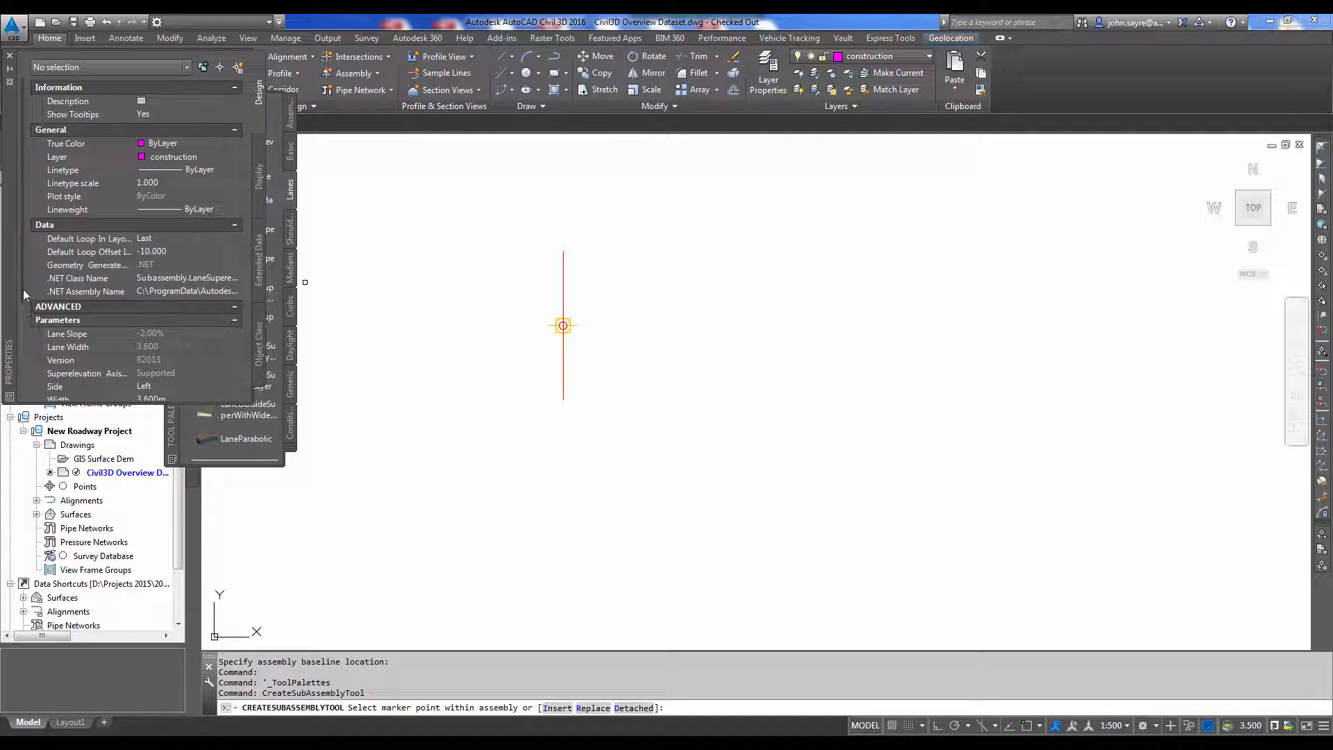
pyautogui.scroll(-3, 28, 320)
pyautogui.click(170, 328)
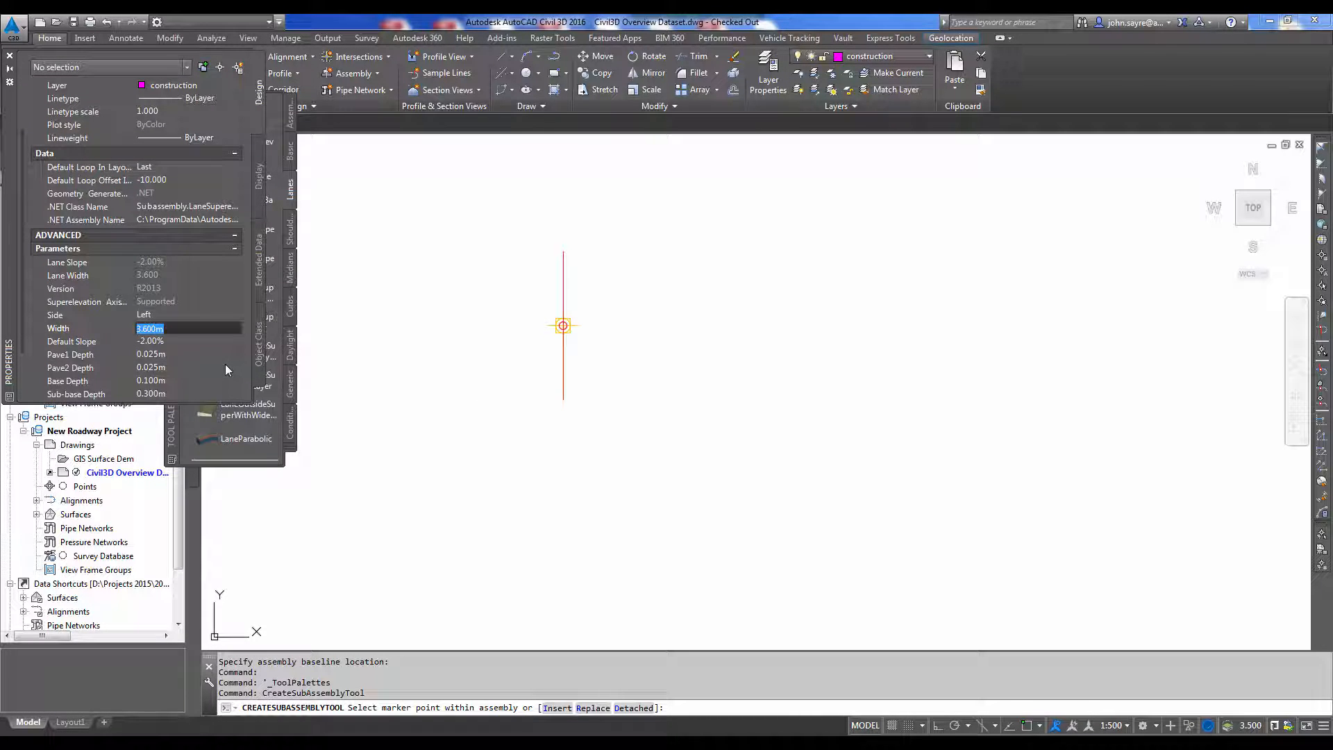
pyautogui.write('6')
pyautogui.press('Tab')
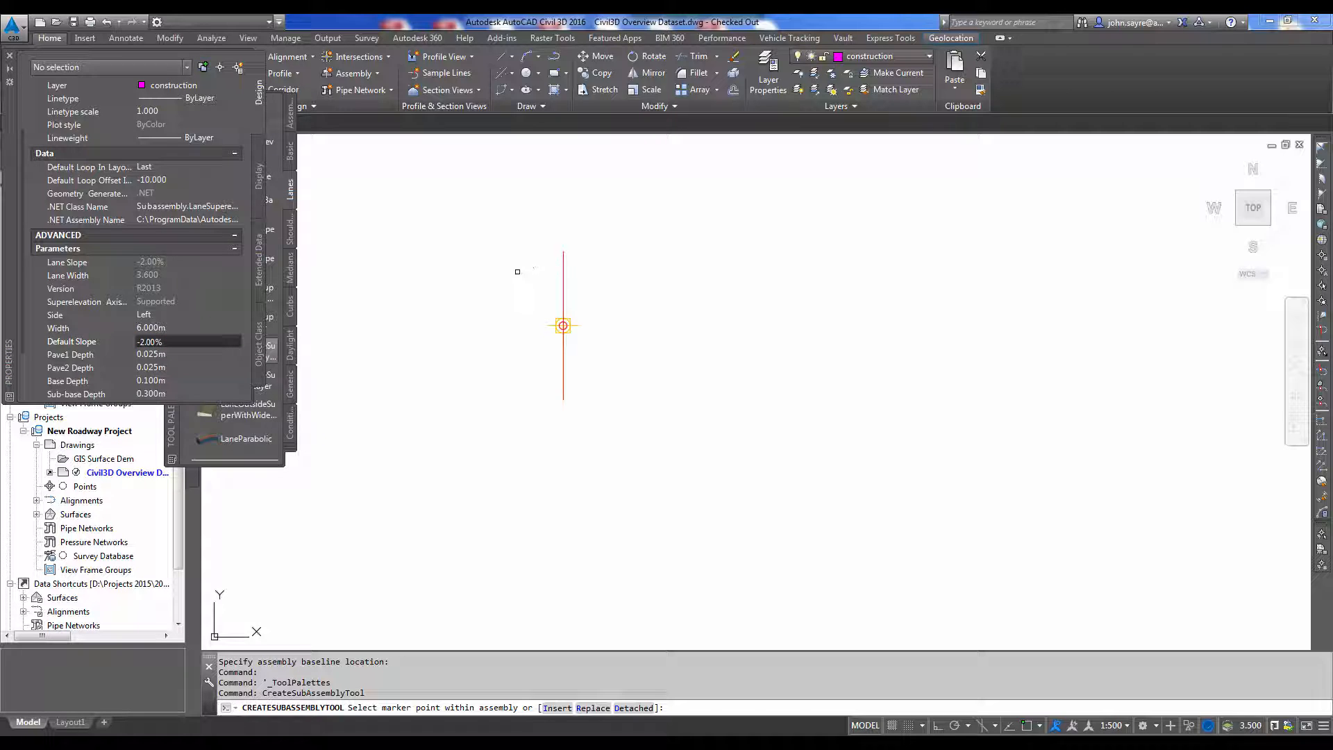
pyautogui.scroll(-3, 24, 327)
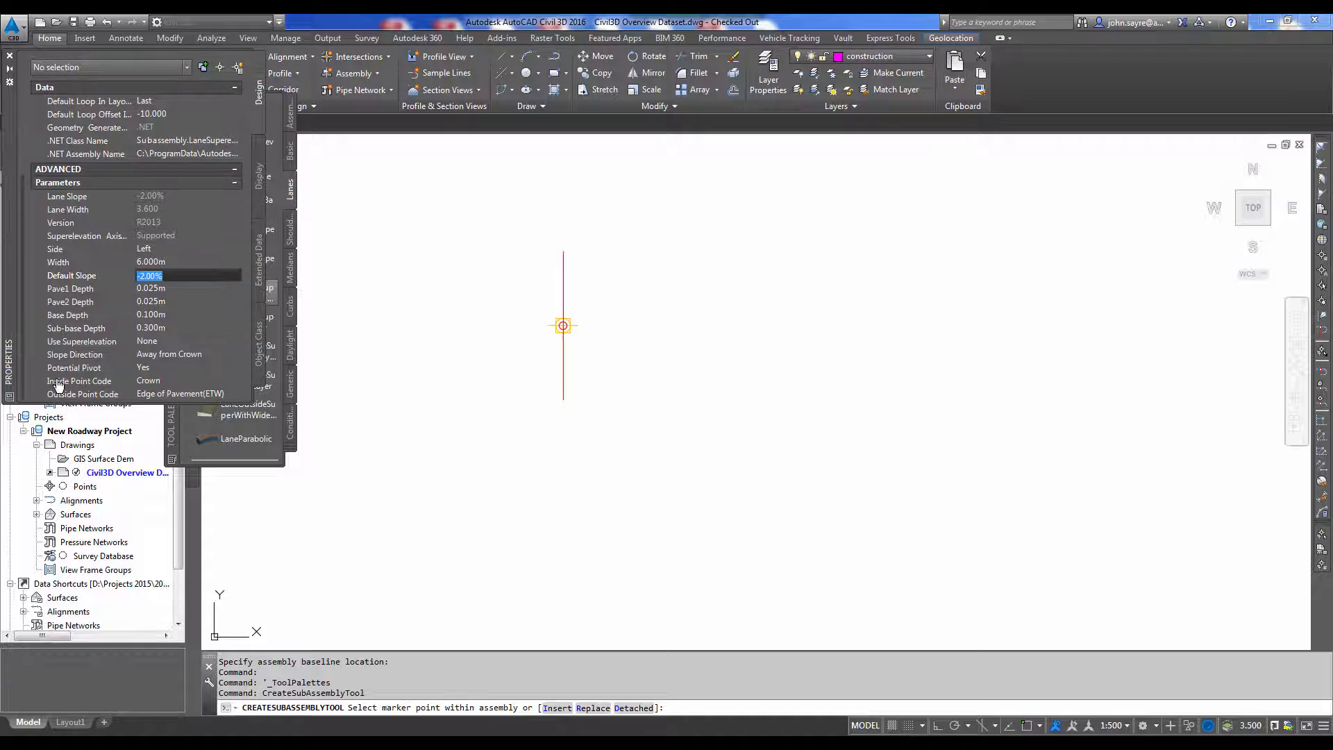
pyautogui.click(188, 368)
pyautogui.click(235, 367)
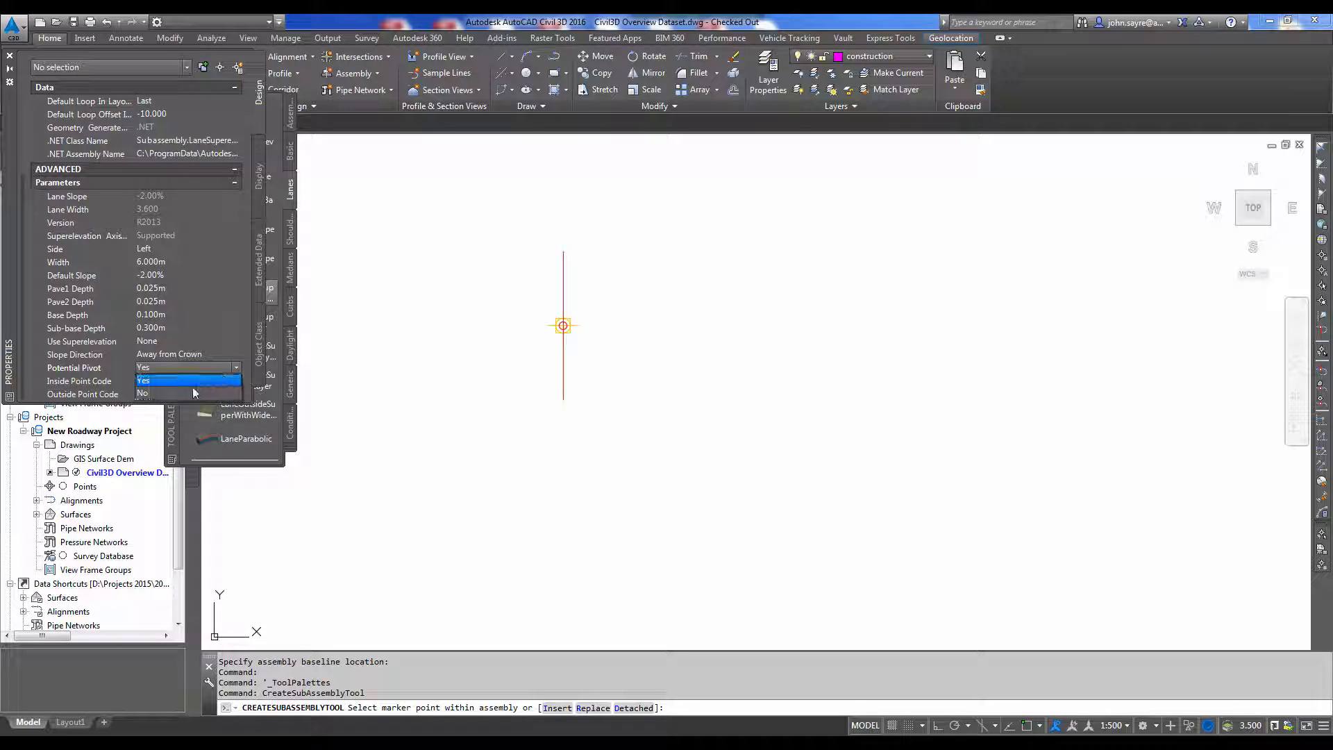
pyautogui.click(146, 392)
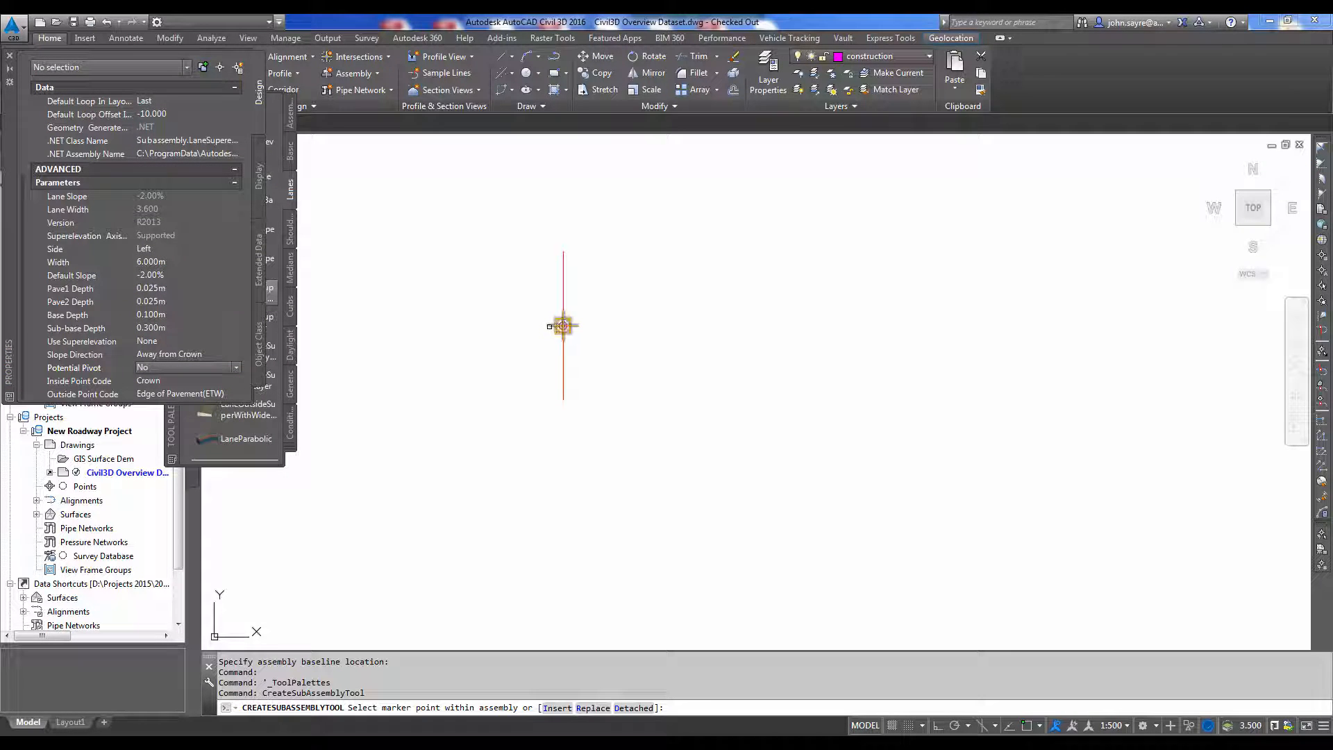
pyautogui.click(563, 325)
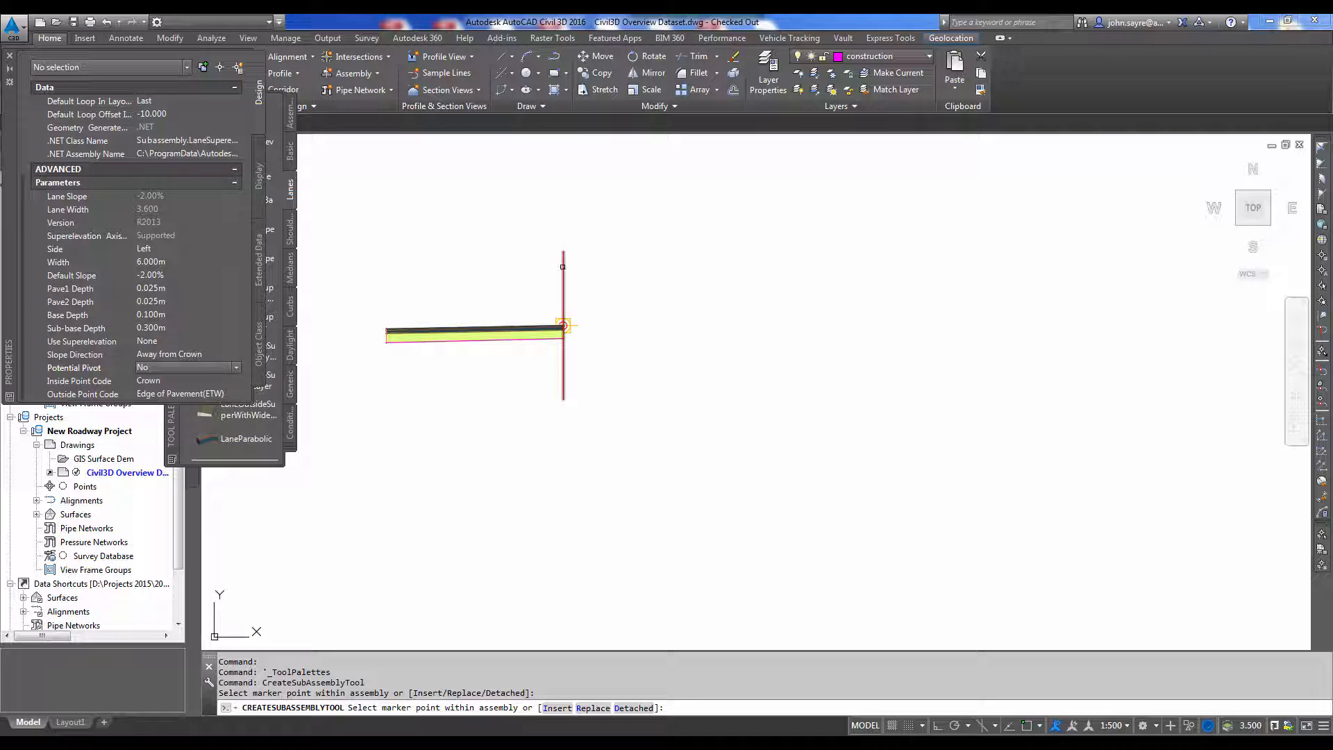
pyautogui.click(563, 275)
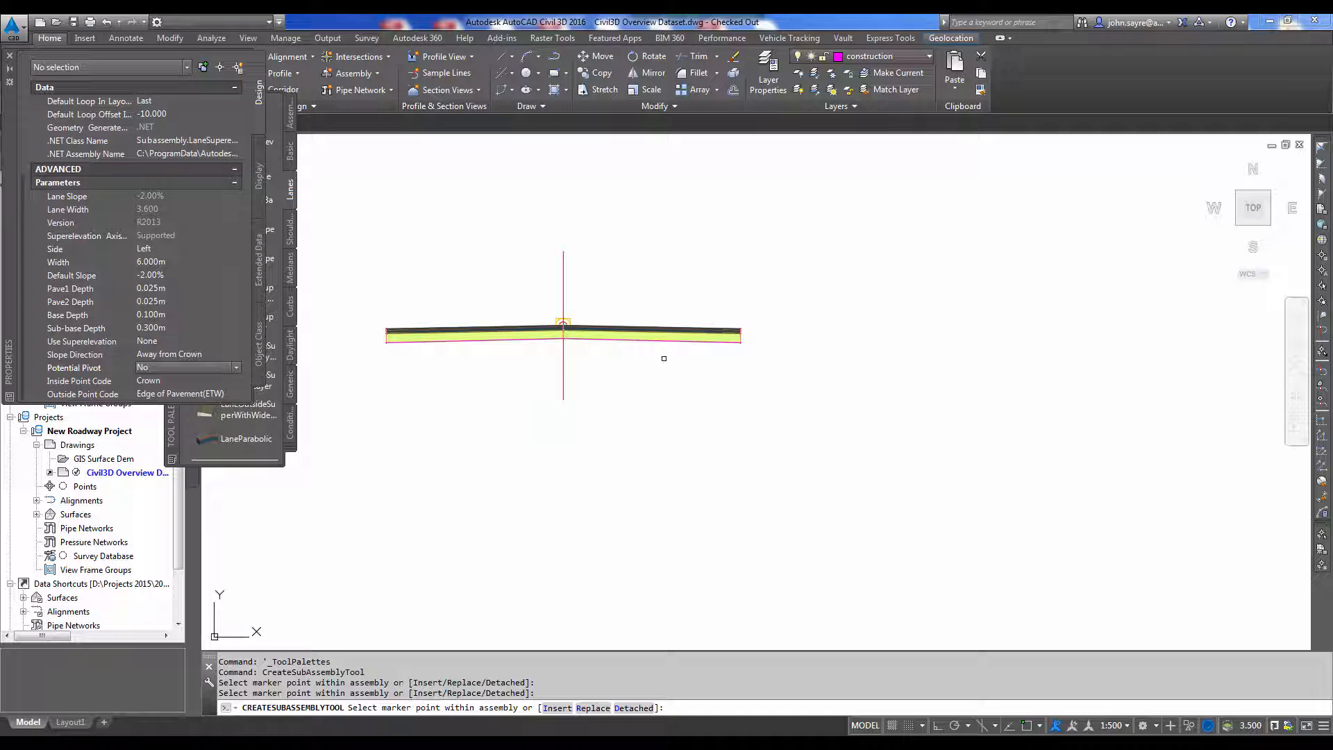
# Attach an UrbanCurbGutterGeneral subassembly with Side set to Right to the top outer edge of the right lane
pyautogui.moveTo(509, 453); pyautogui.dragTo(685, 465, button='middle')
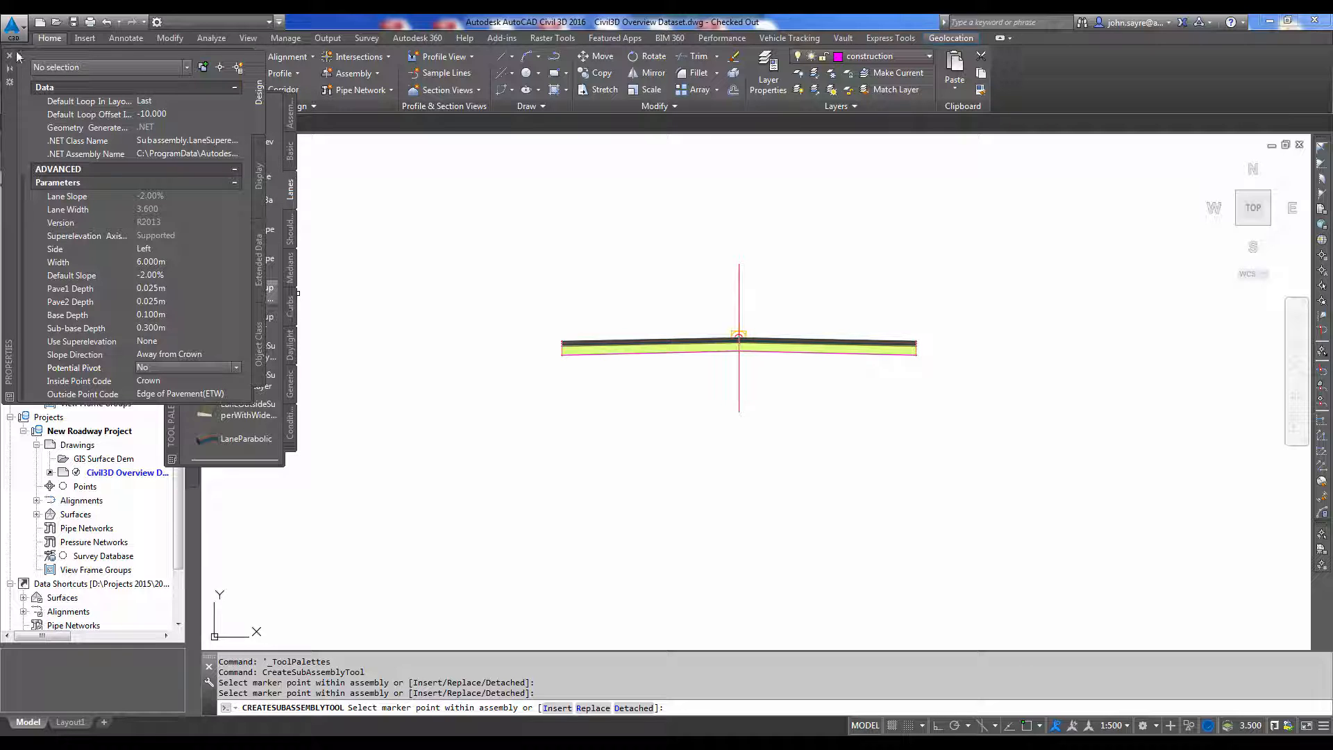
pyautogui.click(290, 304)
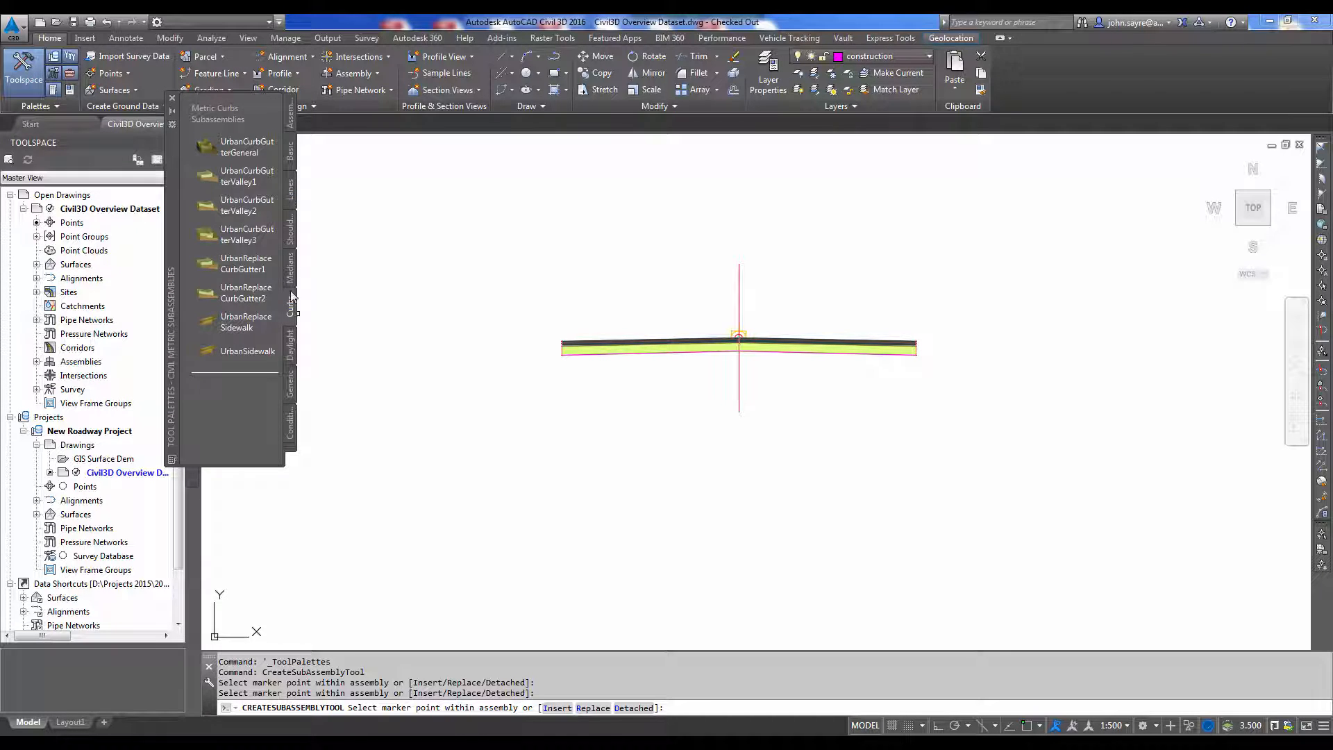
pyautogui.click(242, 148)
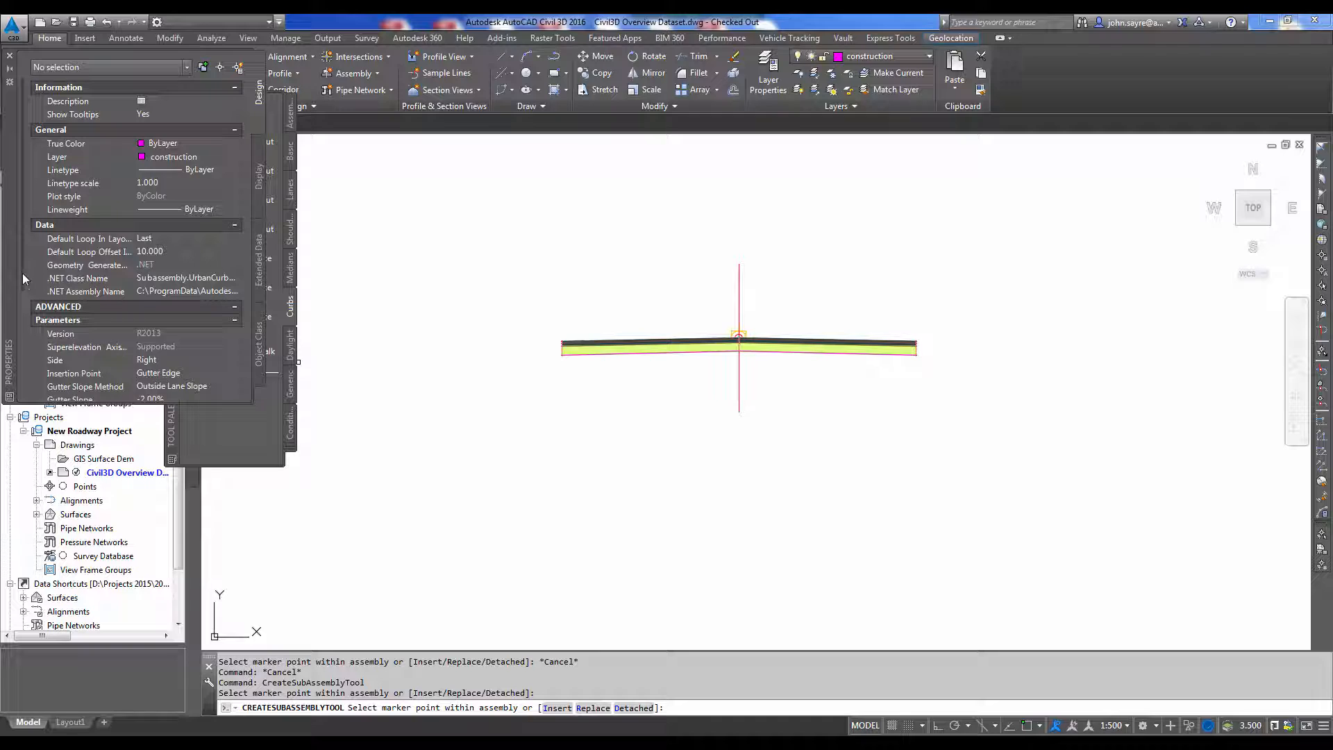
pyautogui.scroll(-5, 22, 273)
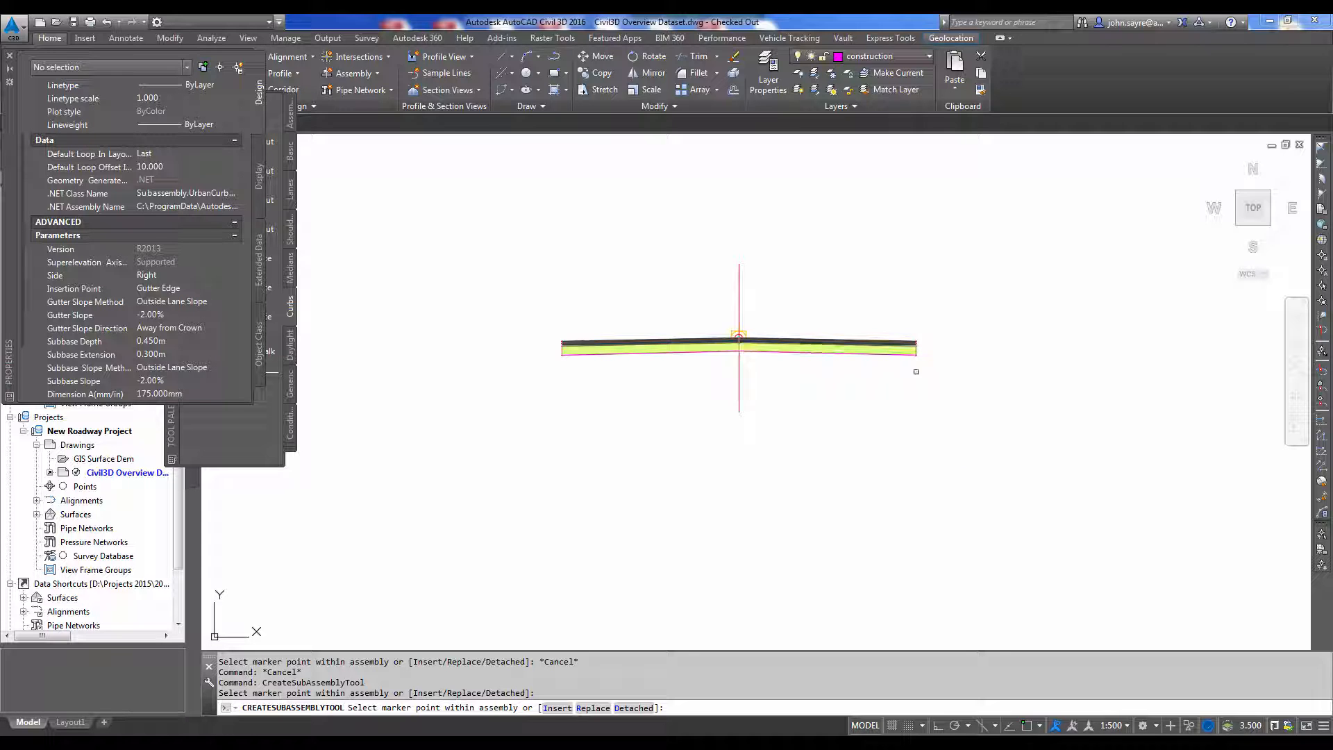
pyautogui.scroll(8, 920, 339)
pyautogui.scroll(2, 917, 334)
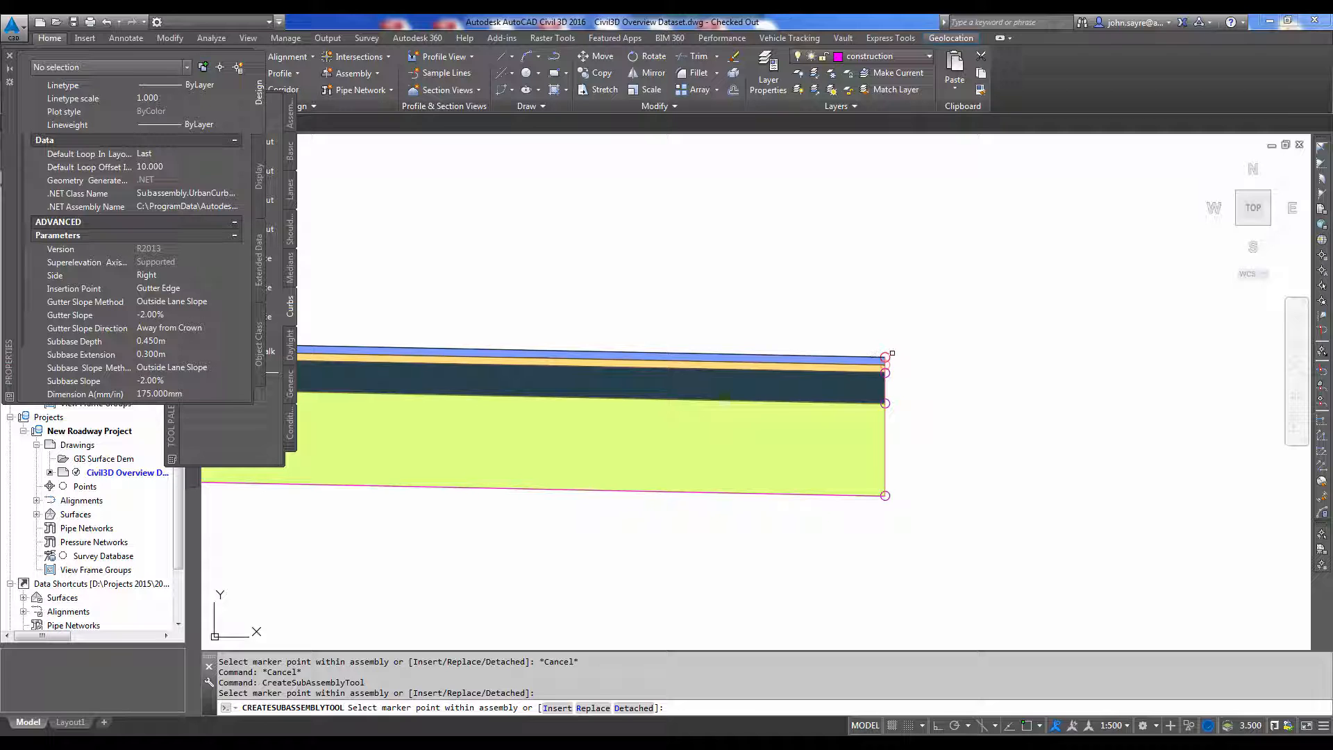
pyautogui.scroll(-3, 886, 356)
pyautogui.scroll(-3, 795, 512)
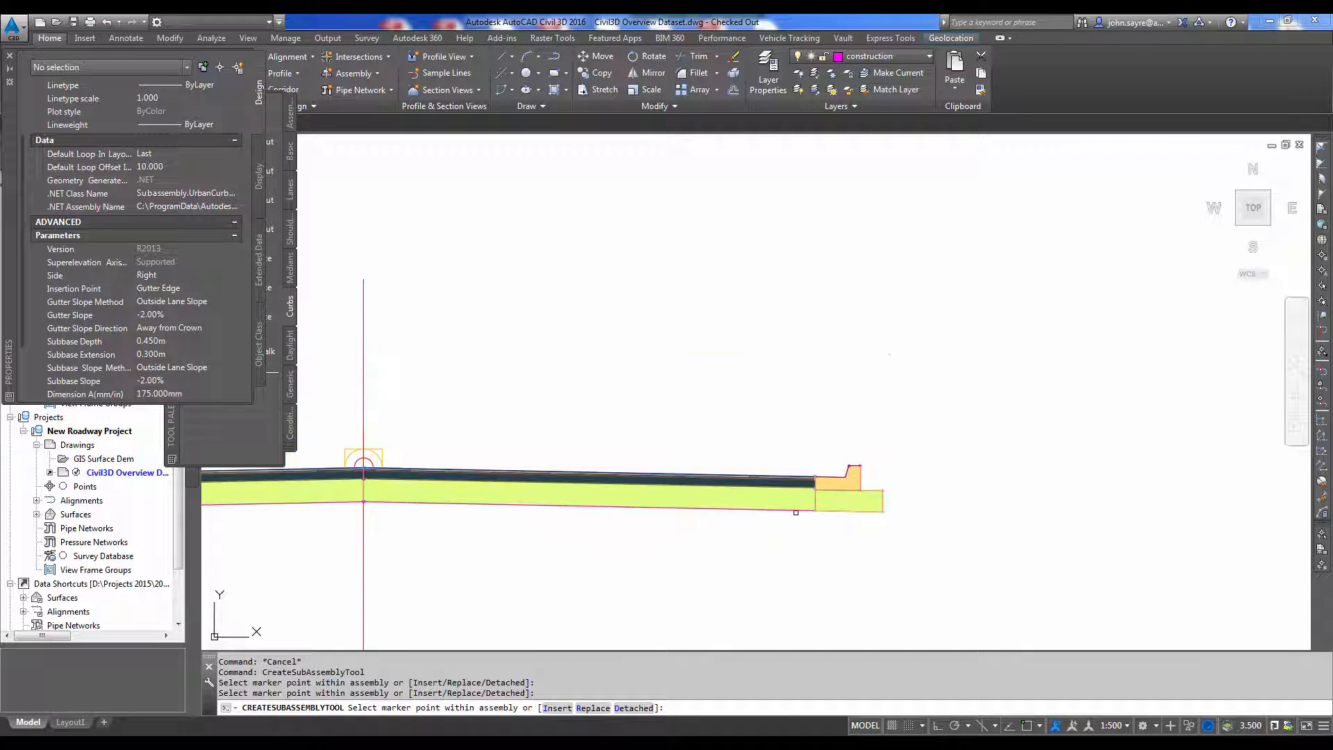
# Start a right-side UrbanSidewalk subassembly with 1 m inside and outside boulevard widths and a 1% slope
pyautogui.moveTo(599, 550); pyautogui.dragTo(946, 452, button='middle')
pyautogui.scroll(-2, 951, 451)
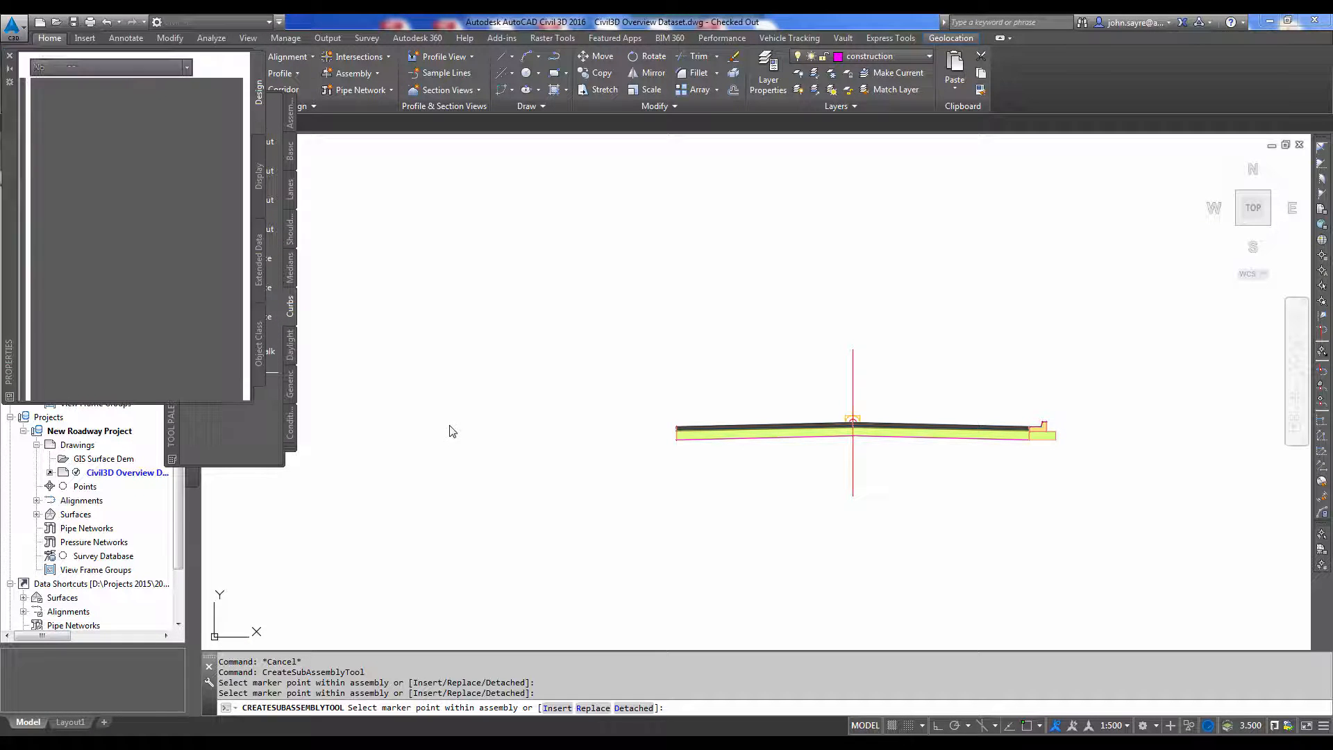
pyautogui.scroll(-1, 31, 368)
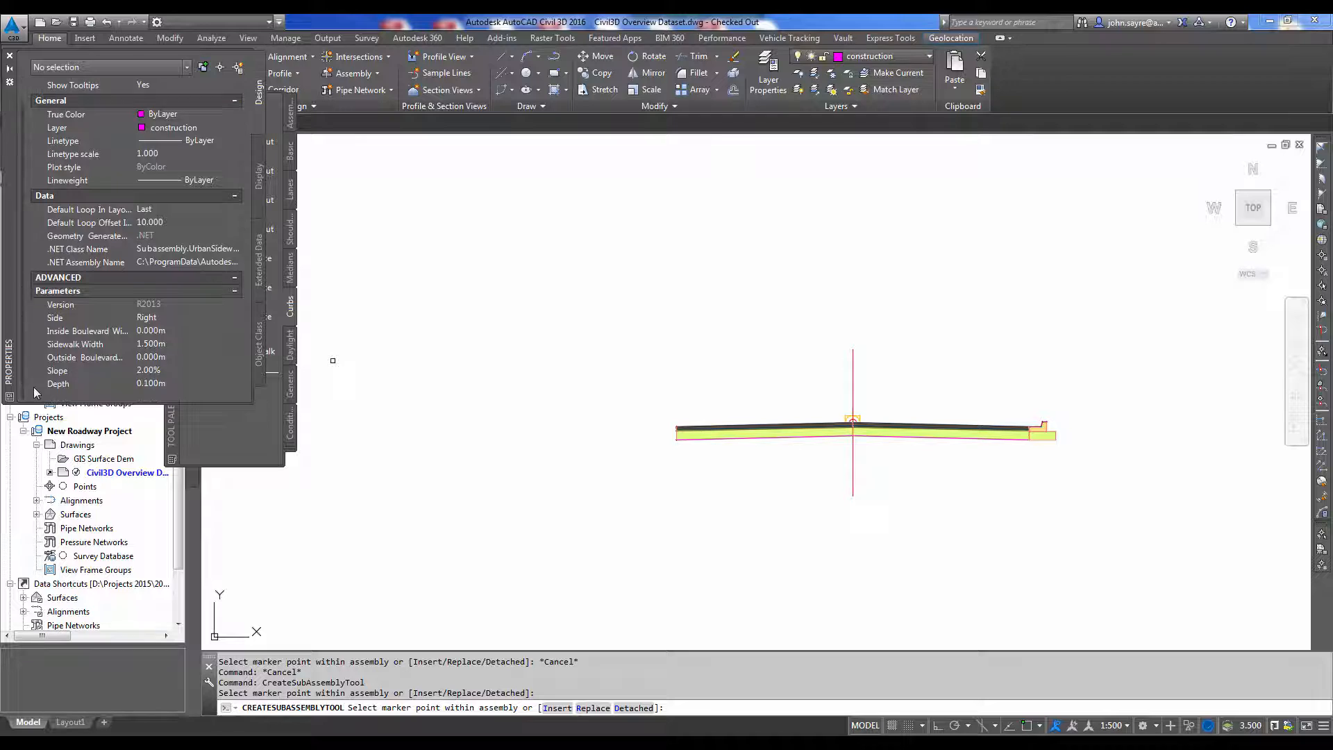
pyautogui.click(179, 330)
pyautogui.write('1')
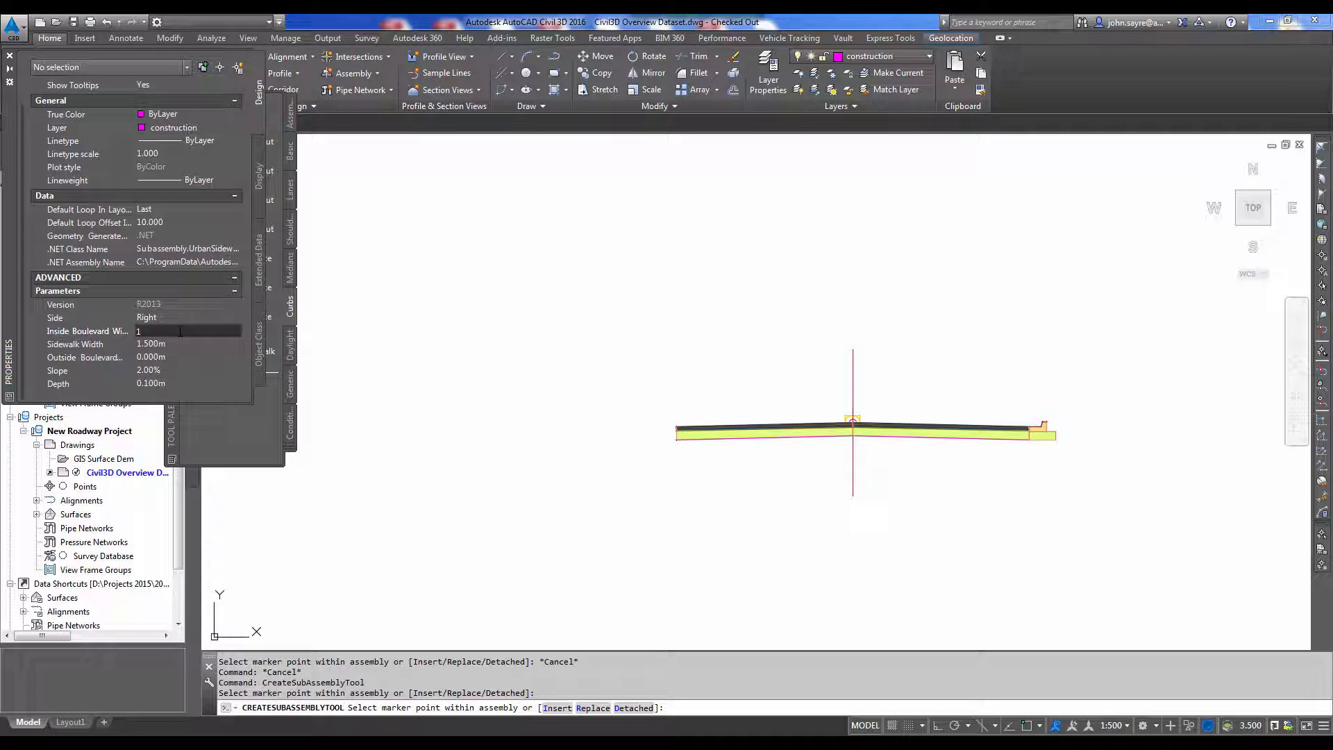
pyautogui.press('Return')
pyautogui.click(172, 357)
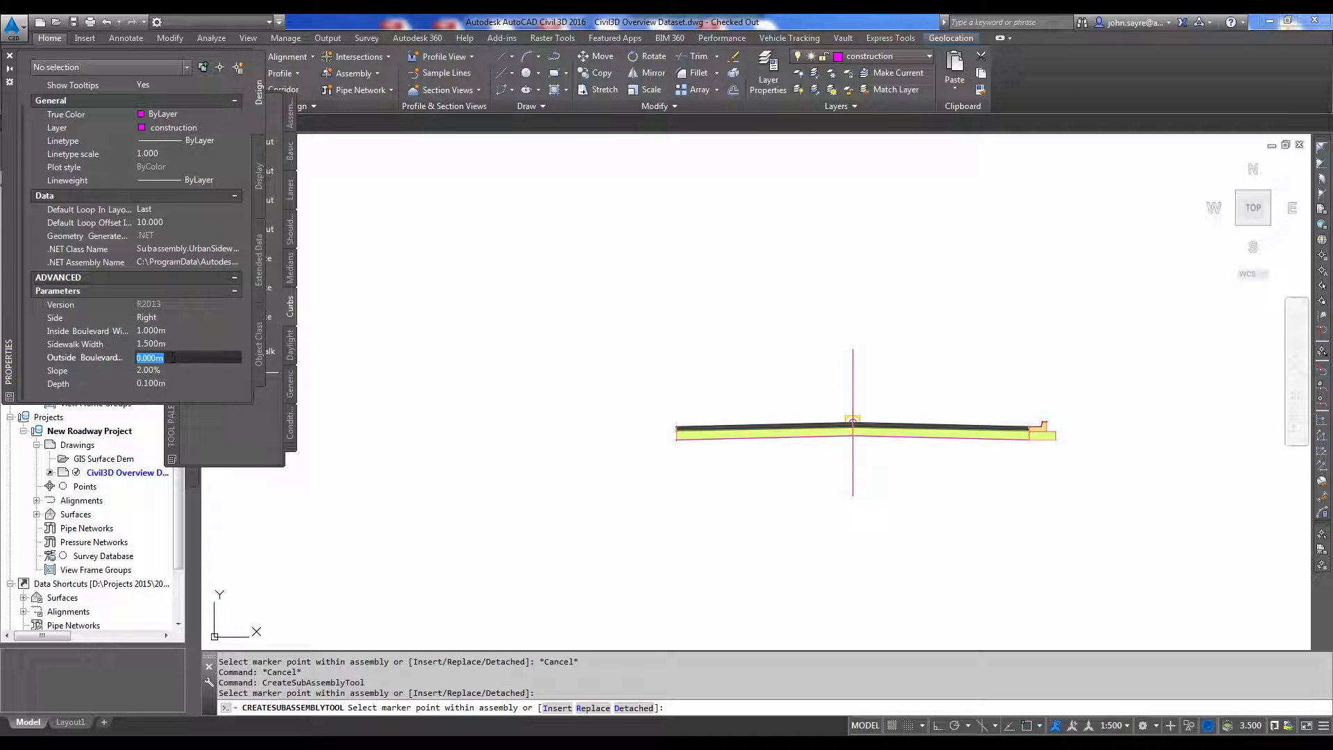
pyautogui.write('1')
pyautogui.press('Return')
pyautogui.click(174, 370)
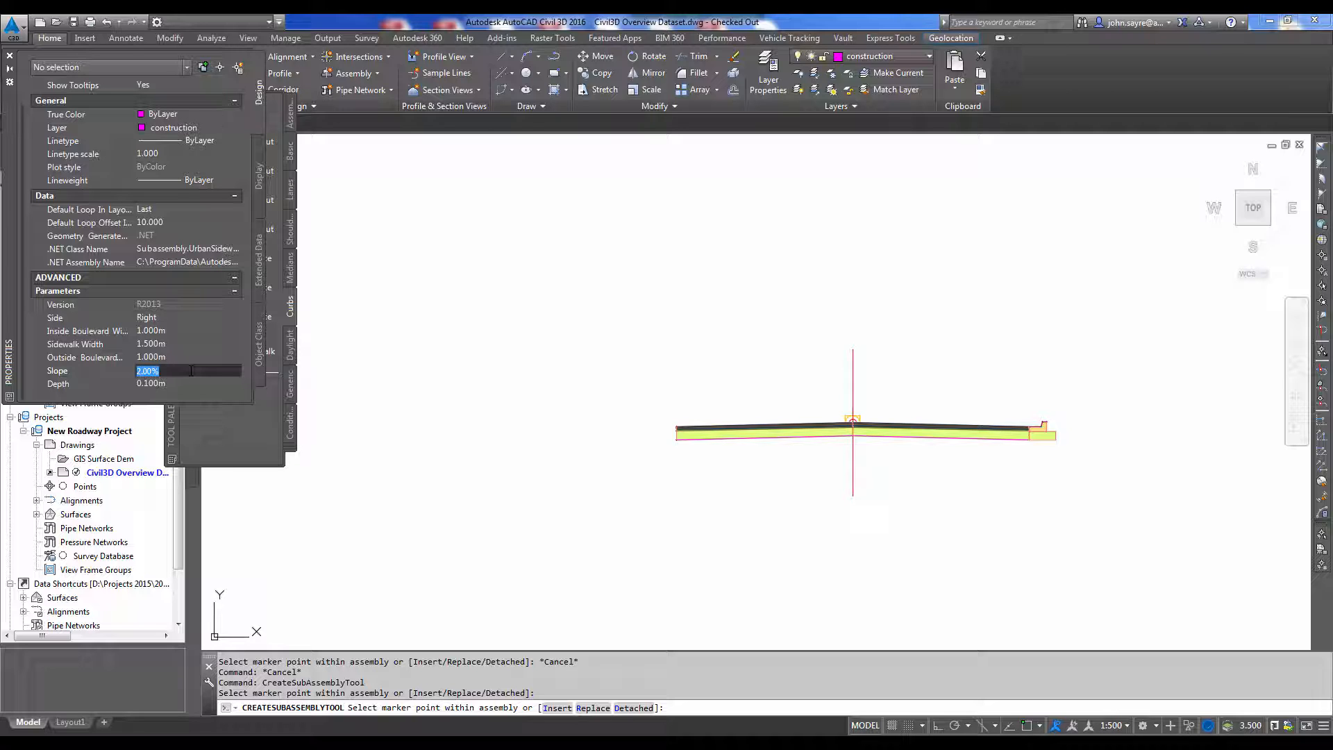
pyautogui.write('1')
pyautogui.press('Return')
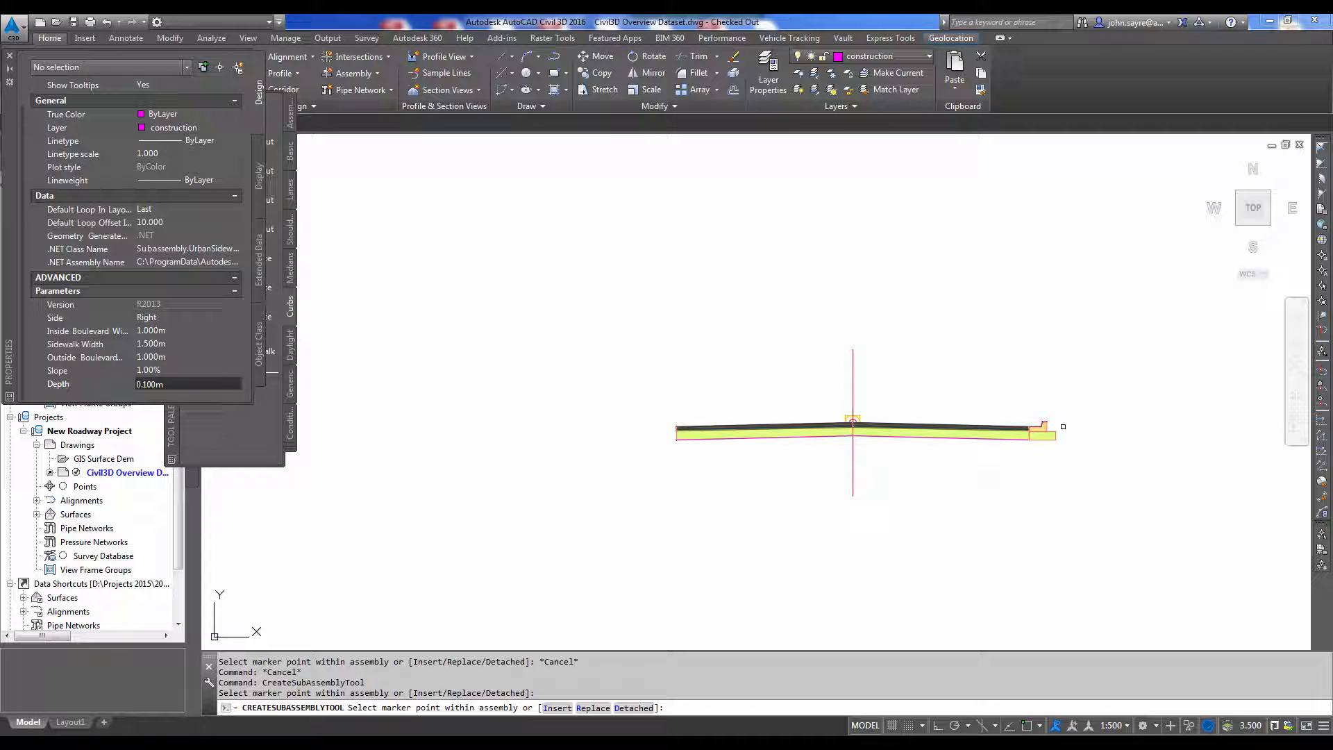
# Attach the sidewalk to the top back corner of the right curb and close the properties
pyautogui.scroll(10, 1063, 426)
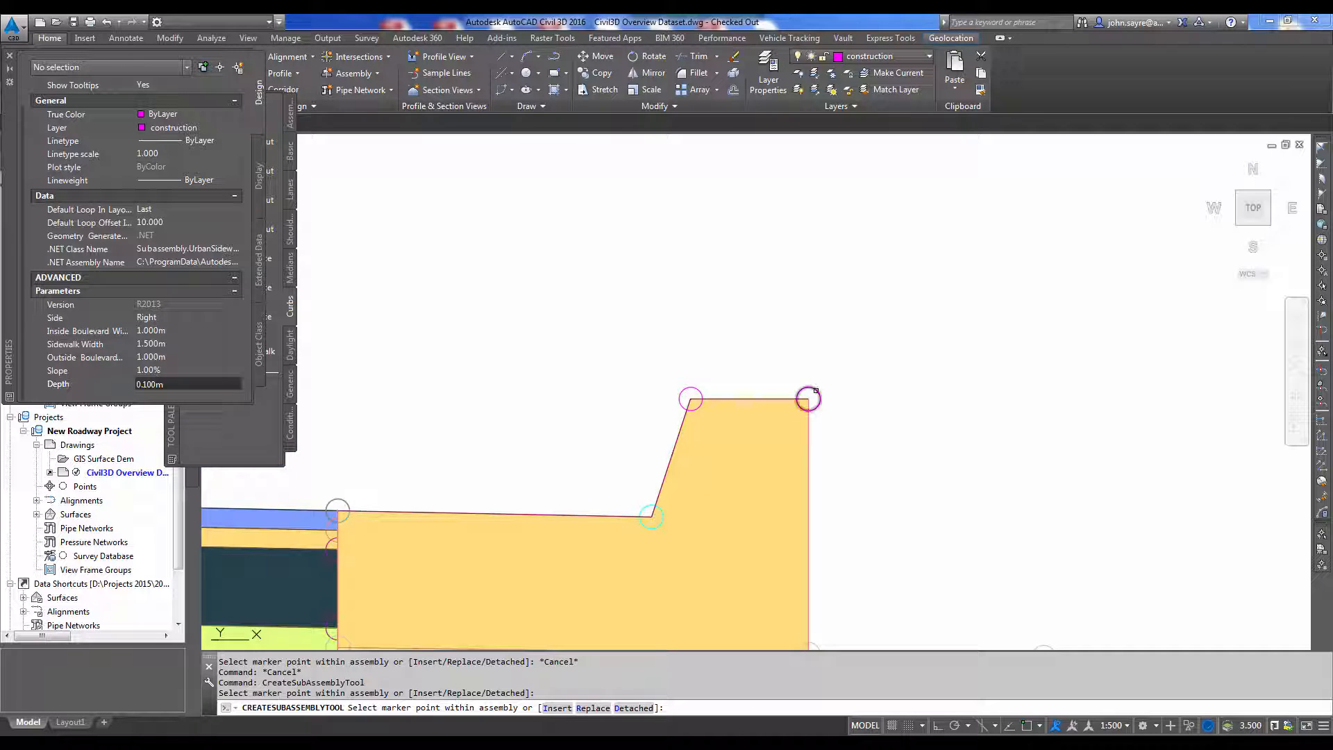
pyautogui.click(808, 399)
pyautogui.scroll(-6, 727, 491)
pyautogui.scroll(-4, 734, 488)
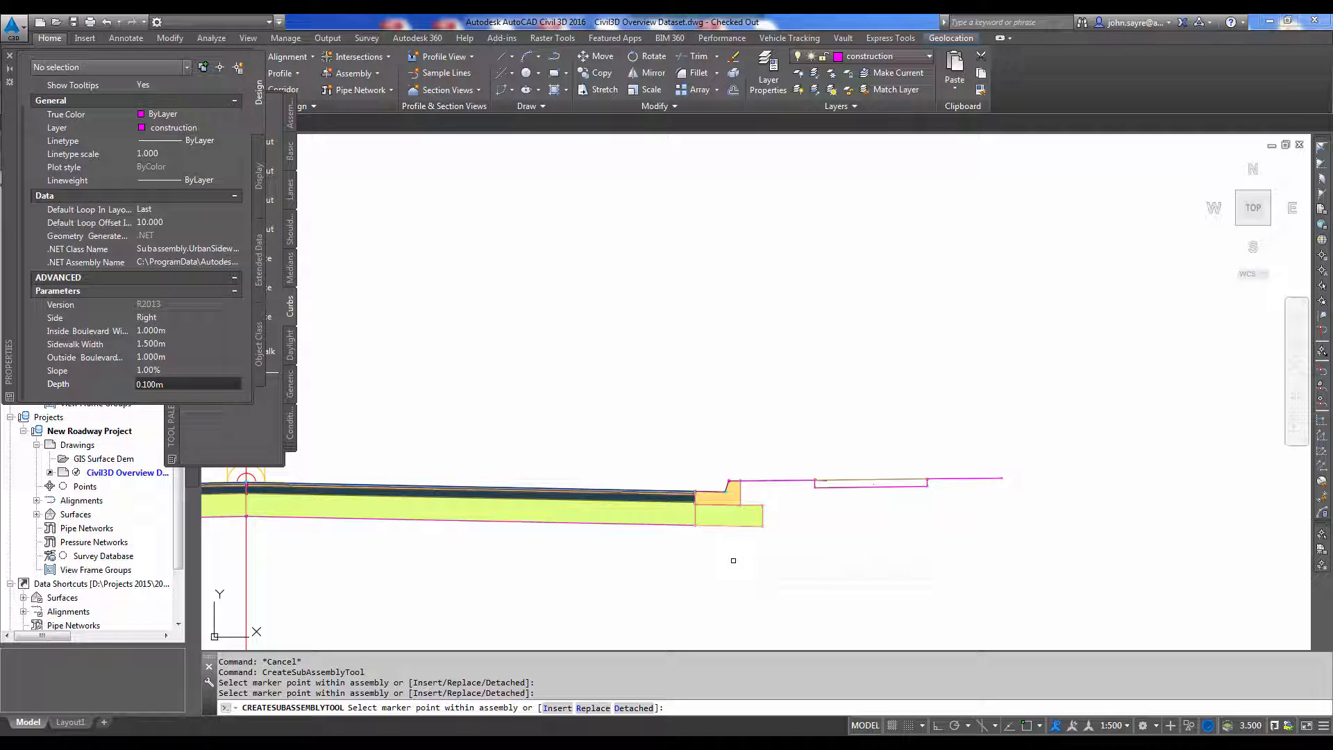
pyautogui.click(9, 55)
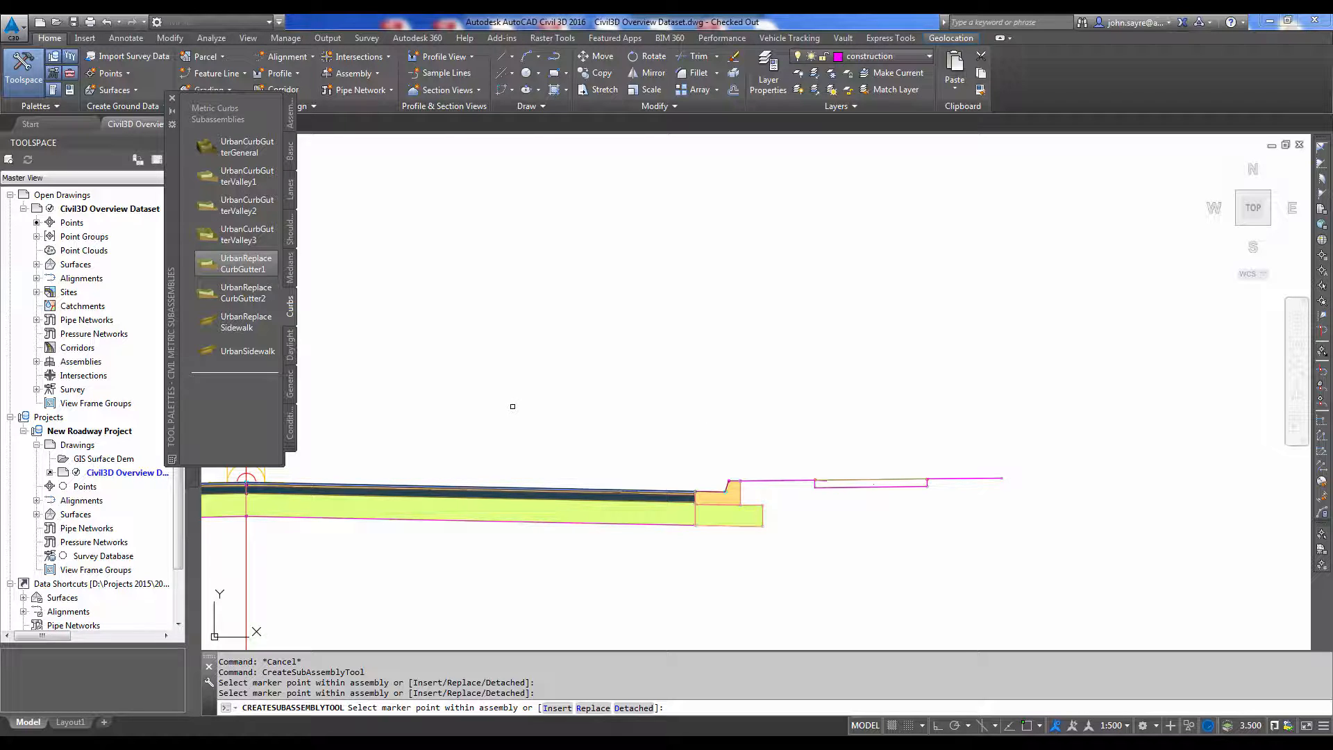
# Start a right-side BasicSideSlopeCutDitch subassembly with its cut slope and fill slope set to 3:1
pyautogui.click(290, 150)
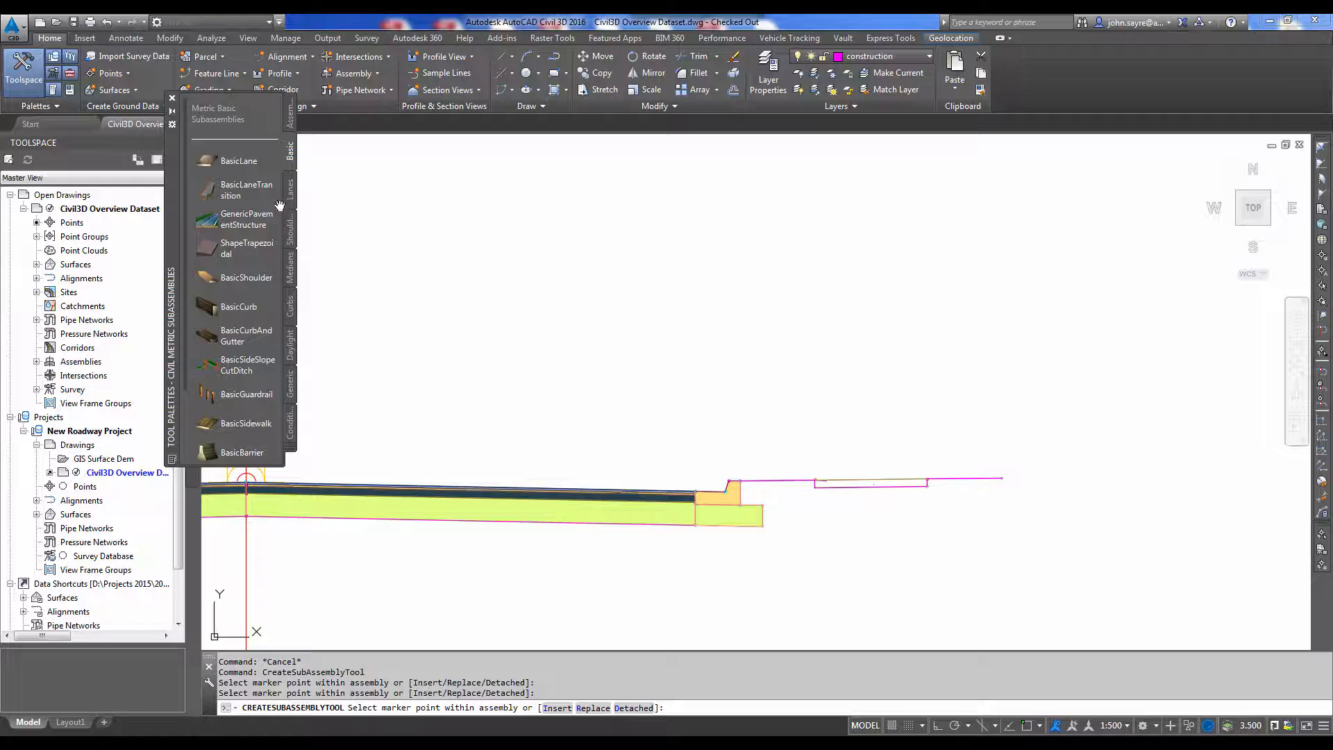
pyautogui.click(239, 364)
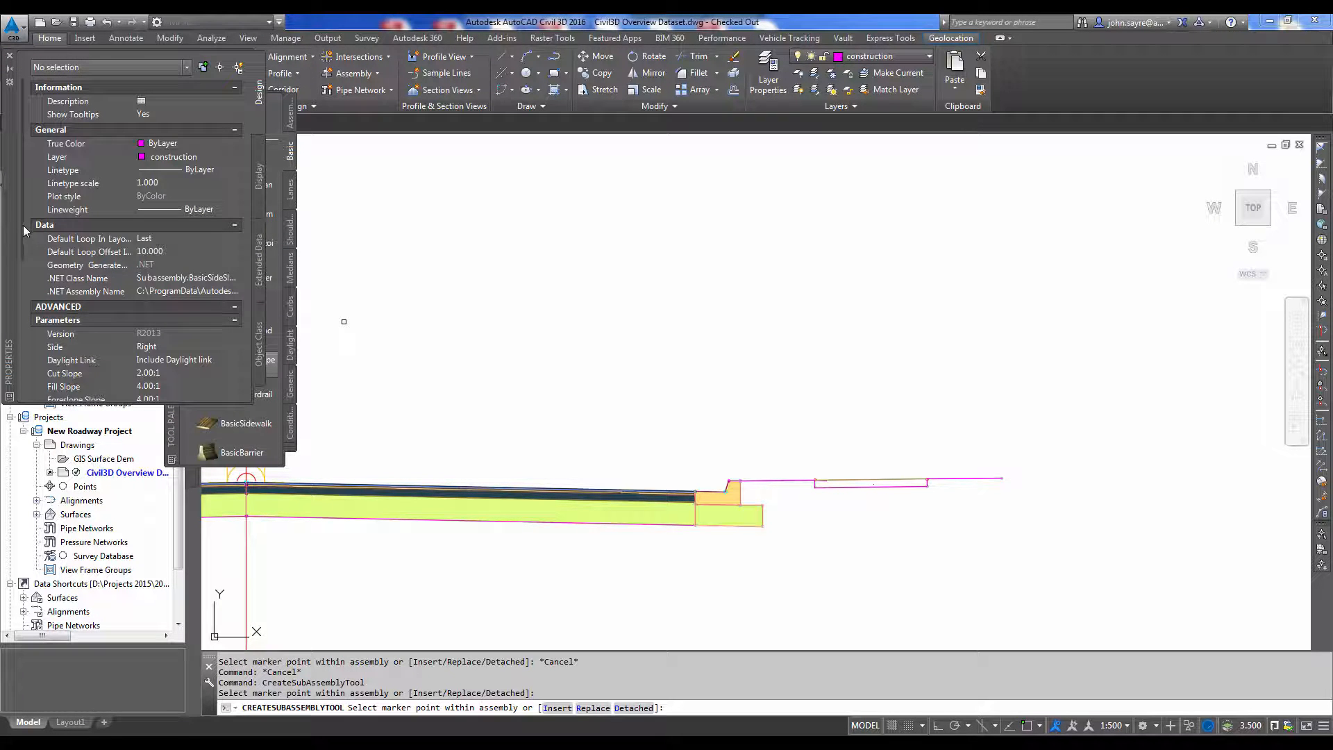
pyautogui.moveTo(23, 225); pyautogui.dragTo(26, 315)
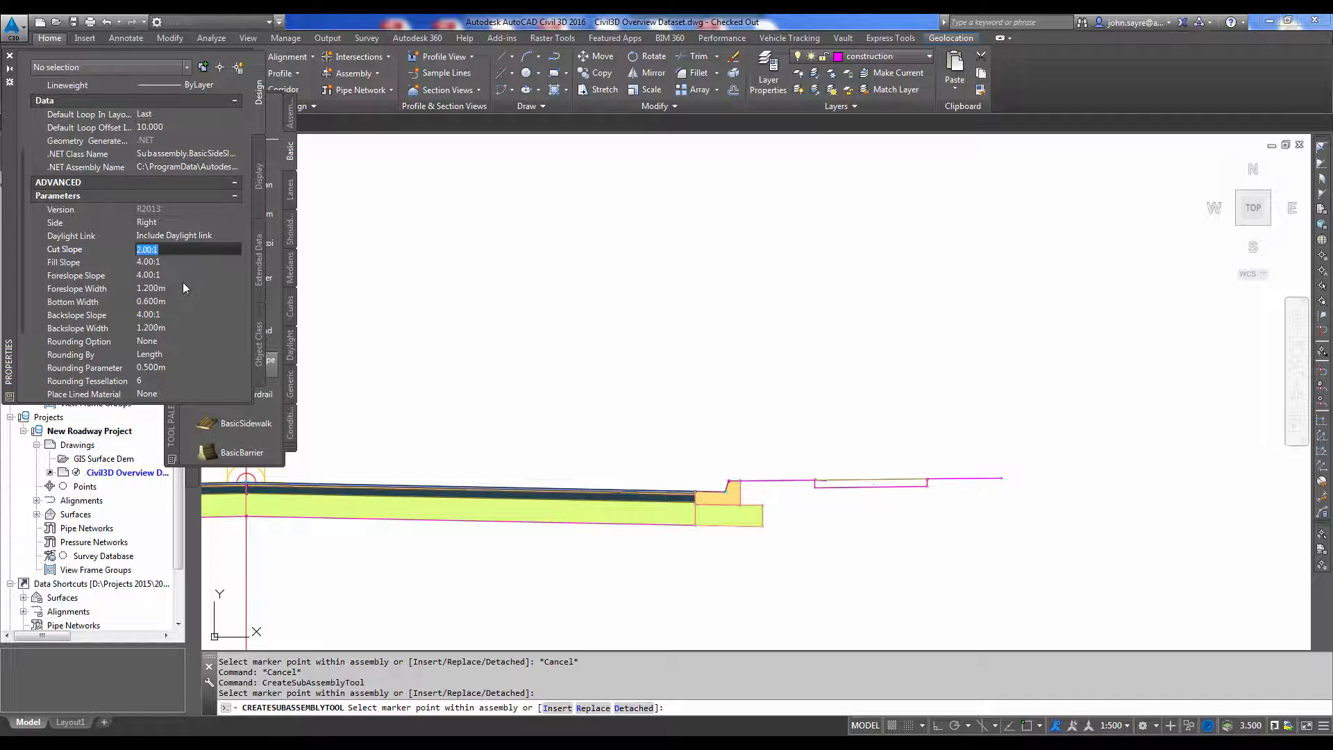
pyautogui.write('3')
pyautogui.click(174, 265)
pyautogui.write('3')
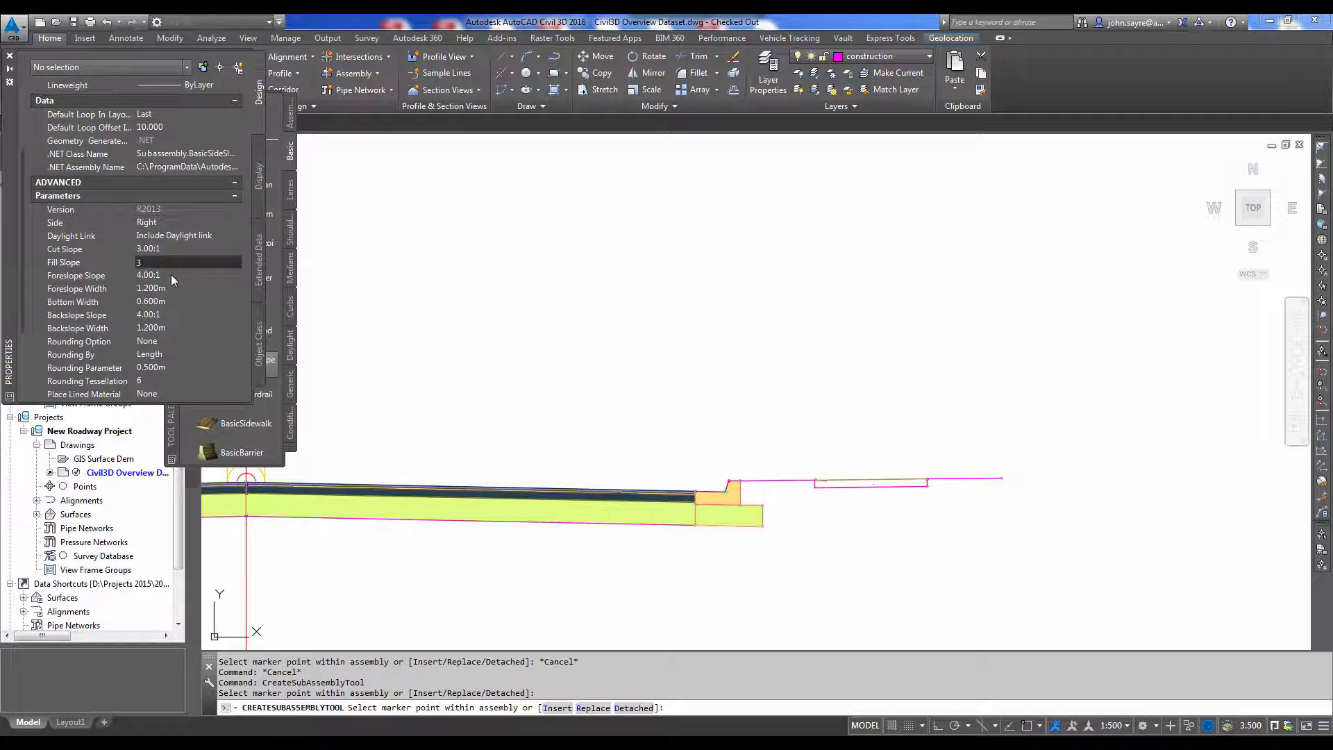
# Remove the ditch from the side slope by setting foreslope slope and width, bottom width, and backslope slope and width to 0
pyautogui.click(172, 274)
pyautogui.write('3')
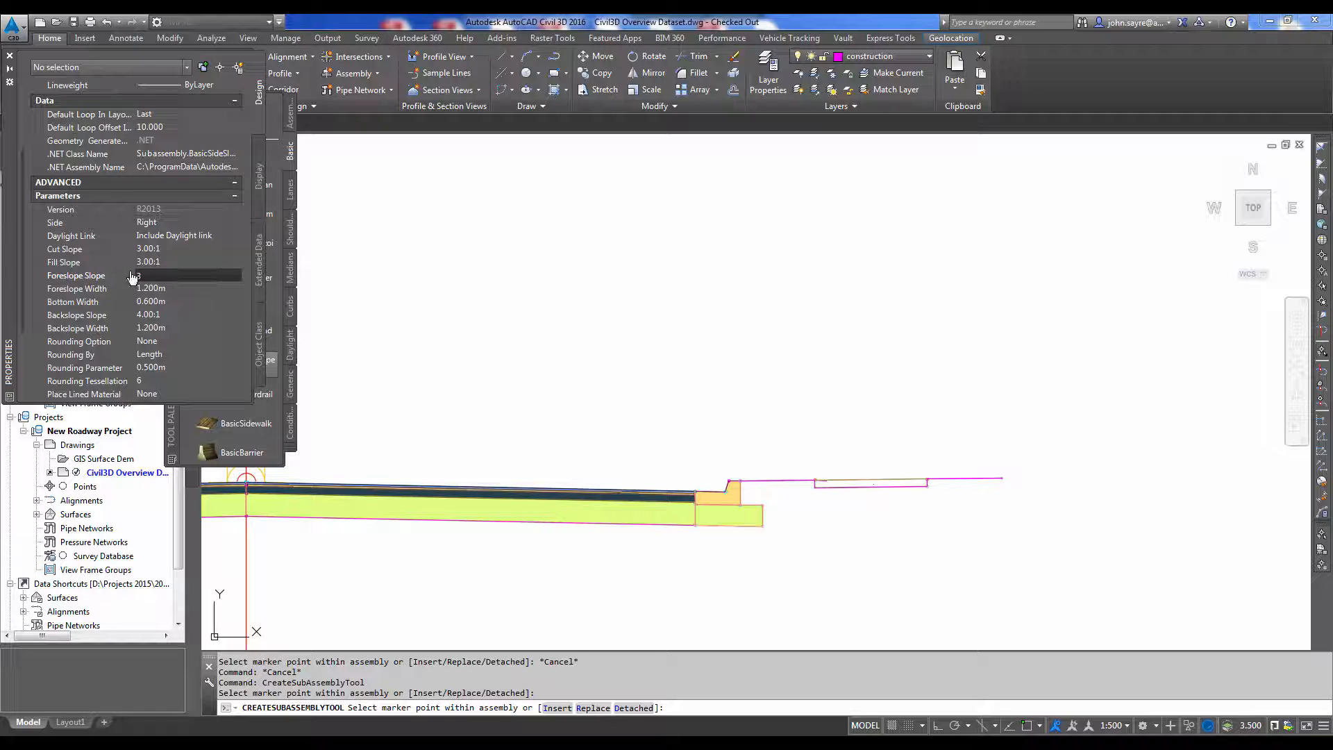
pyautogui.press('BackSpace')
pyautogui.write('0')
pyautogui.click(176, 288)
pyautogui.write('0')
pyautogui.click(176, 314)
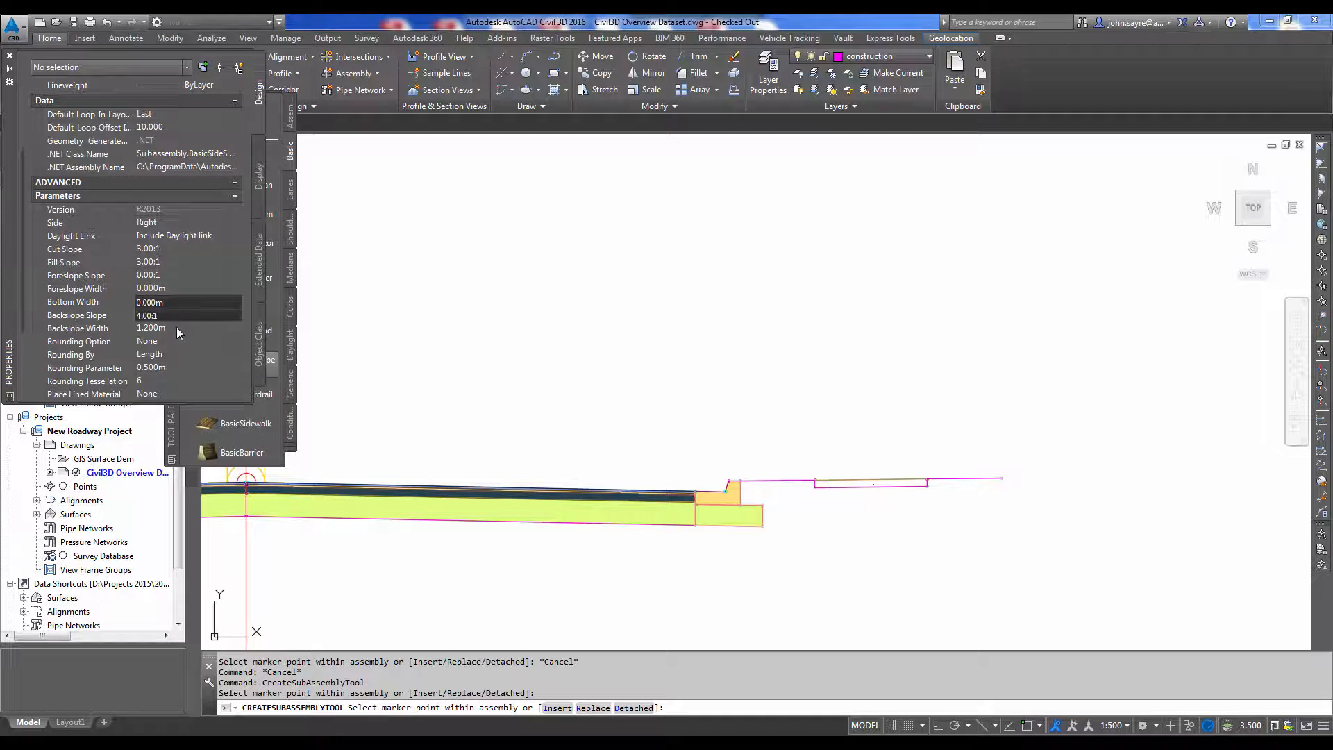
pyautogui.write('0')
pyautogui.click(177, 327)
pyautogui.write('0')
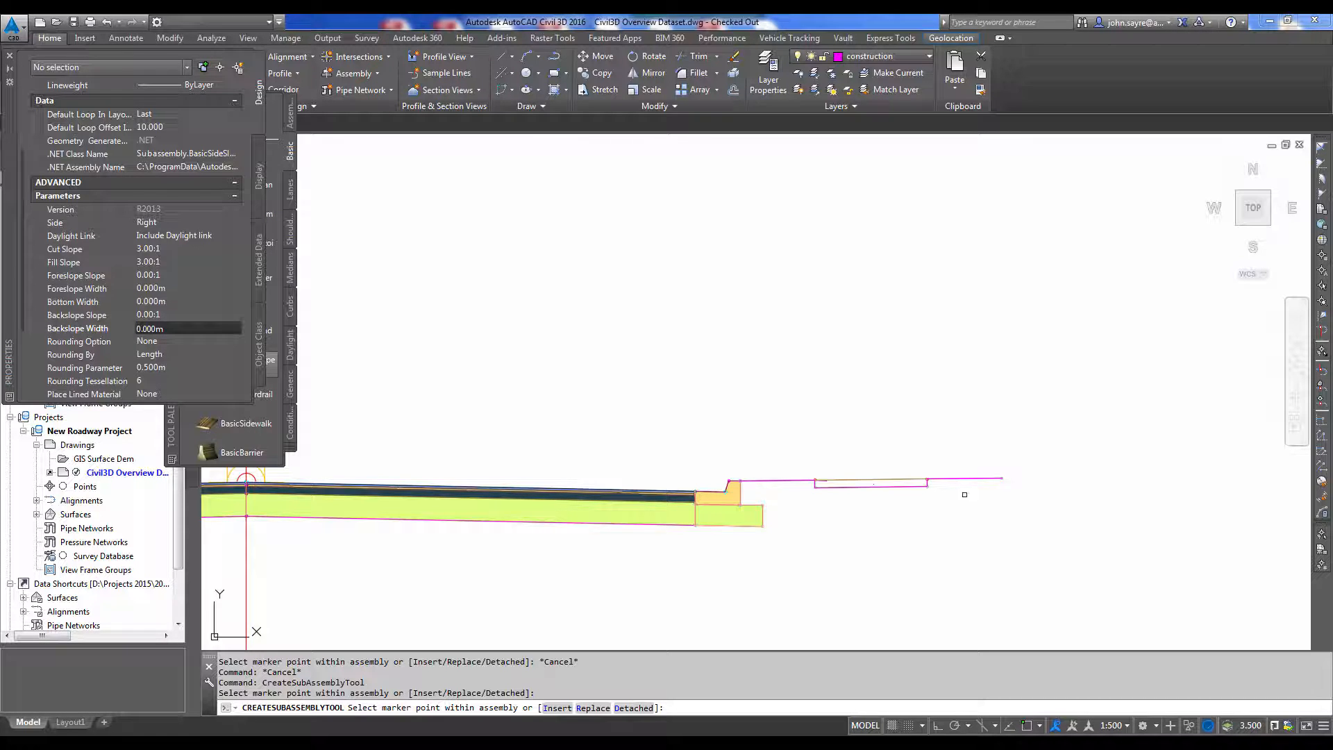
# Attach the side slope to the outer end of the right sidewalk boulevard, then close the palettes and end the command
pyautogui.keyDown('shift'); pyautogui.moveTo(701, 497); pyautogui.dragTo(856, 415, button='middle'); pyautogui.keyUp('shift')
pyautogui.click(863, 422)
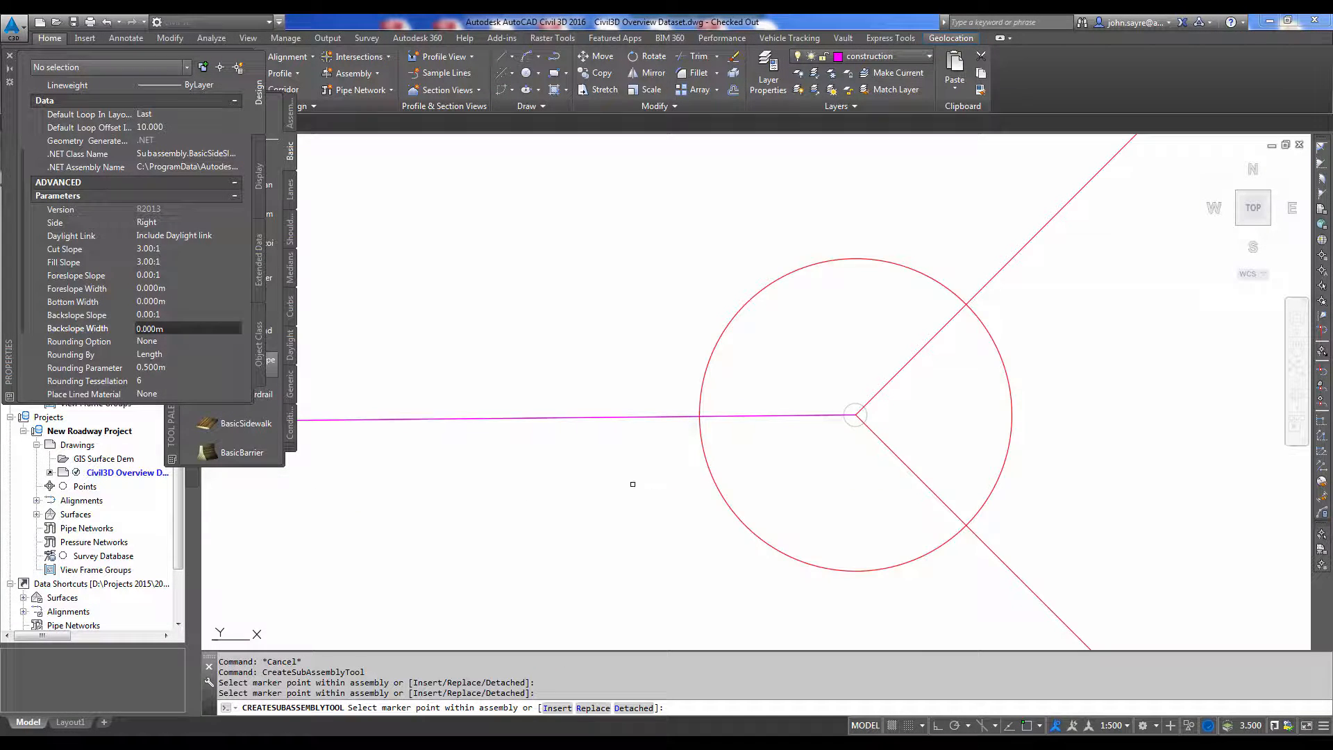
pyautogui.scroll(-4, 462, 457)
pyautogui.click(9, 56)
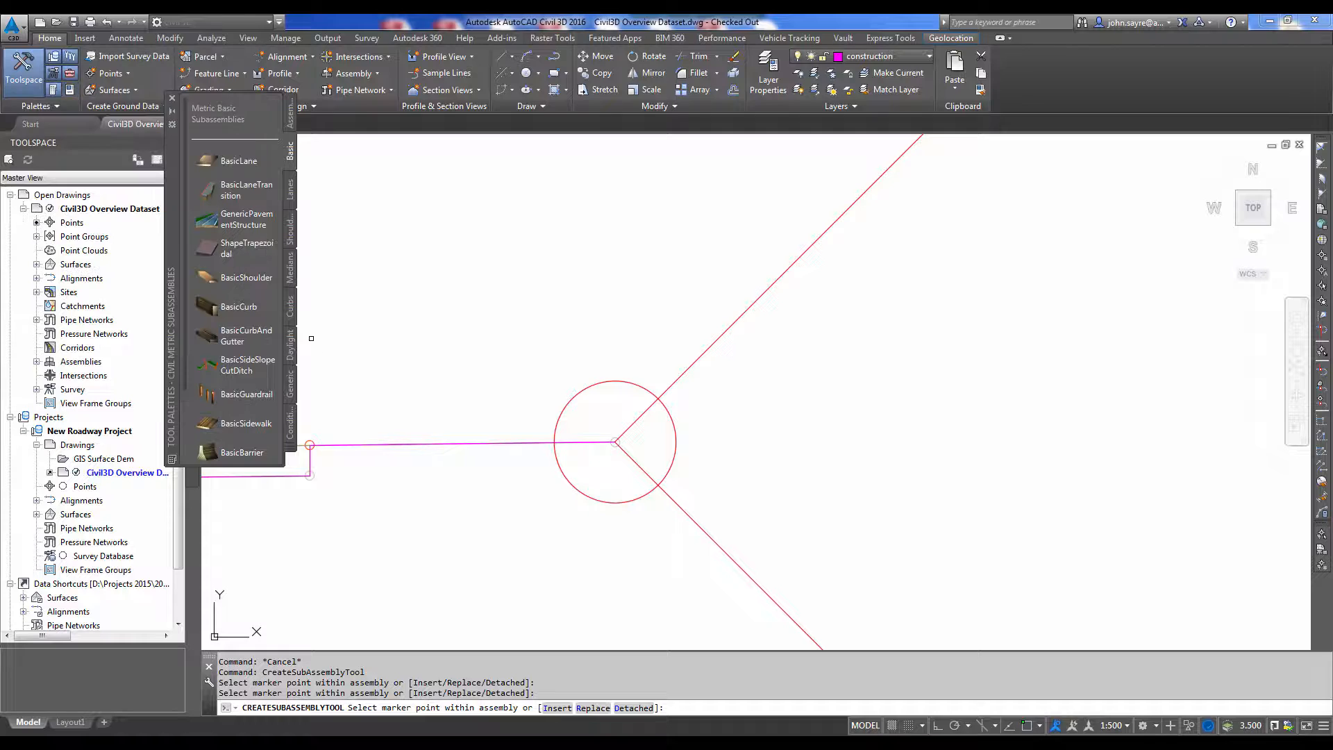
pyautogui.click(172, 98)
pyautogui.scroll(-5, 940, 464)
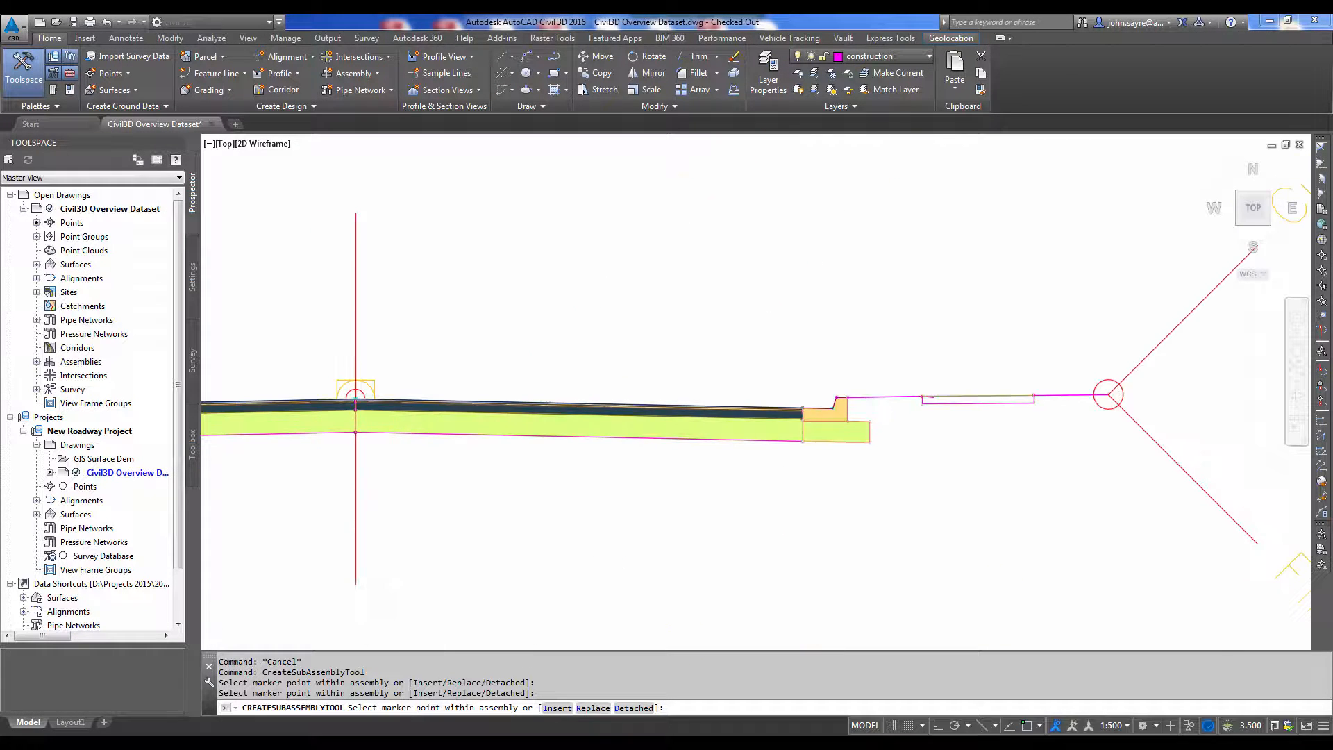
pyautogui.press('Return')
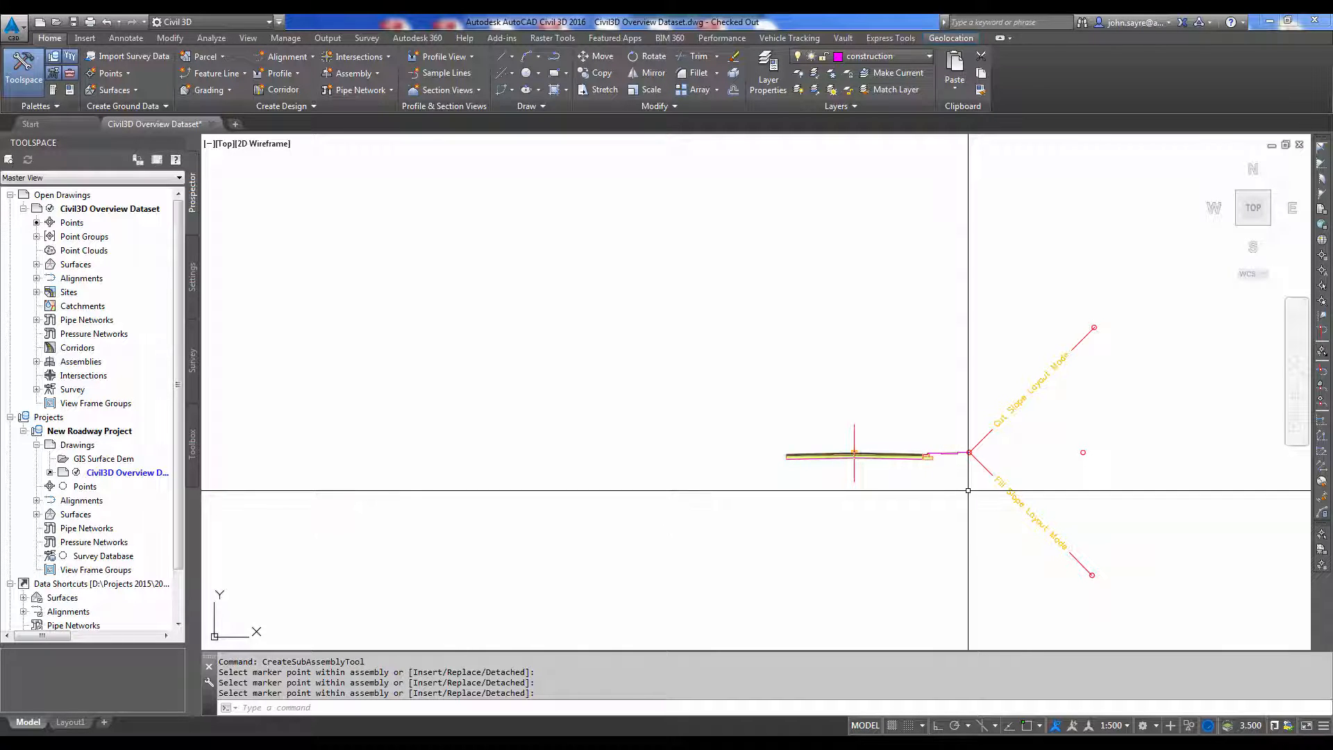
# Mirror the right curb and gutter, sidewalk and side slope subassemblies onto the top outer edge of the left lane
pyautogui.click(991, 503)
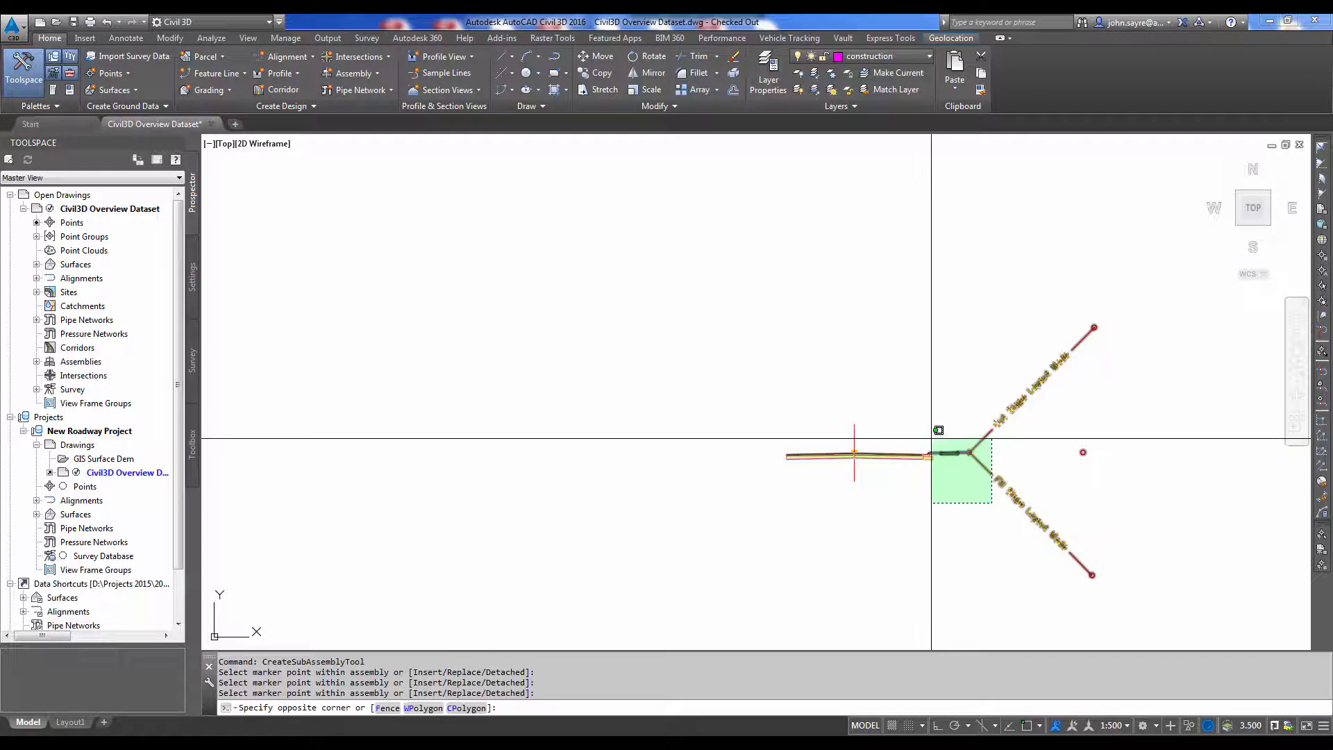
pyautogui.click(930, 443)
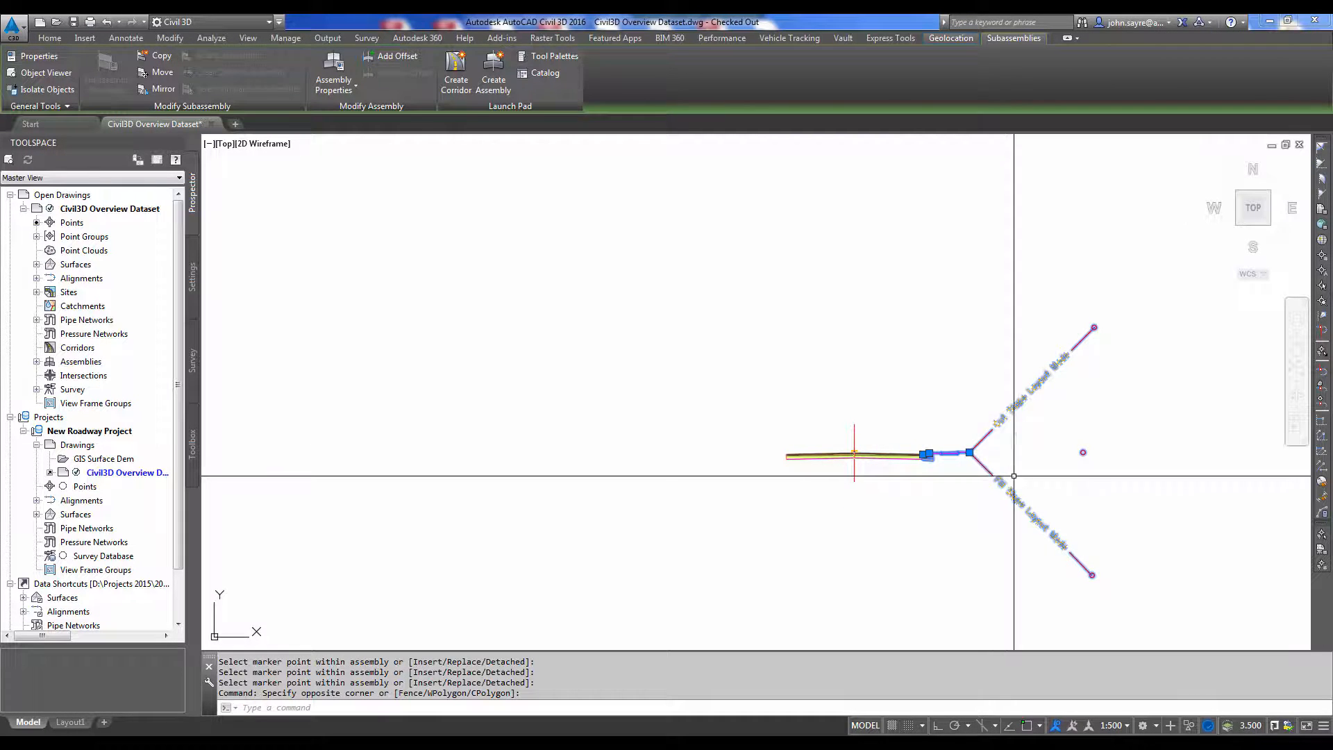
pyautogui.rightClick(872, 484)
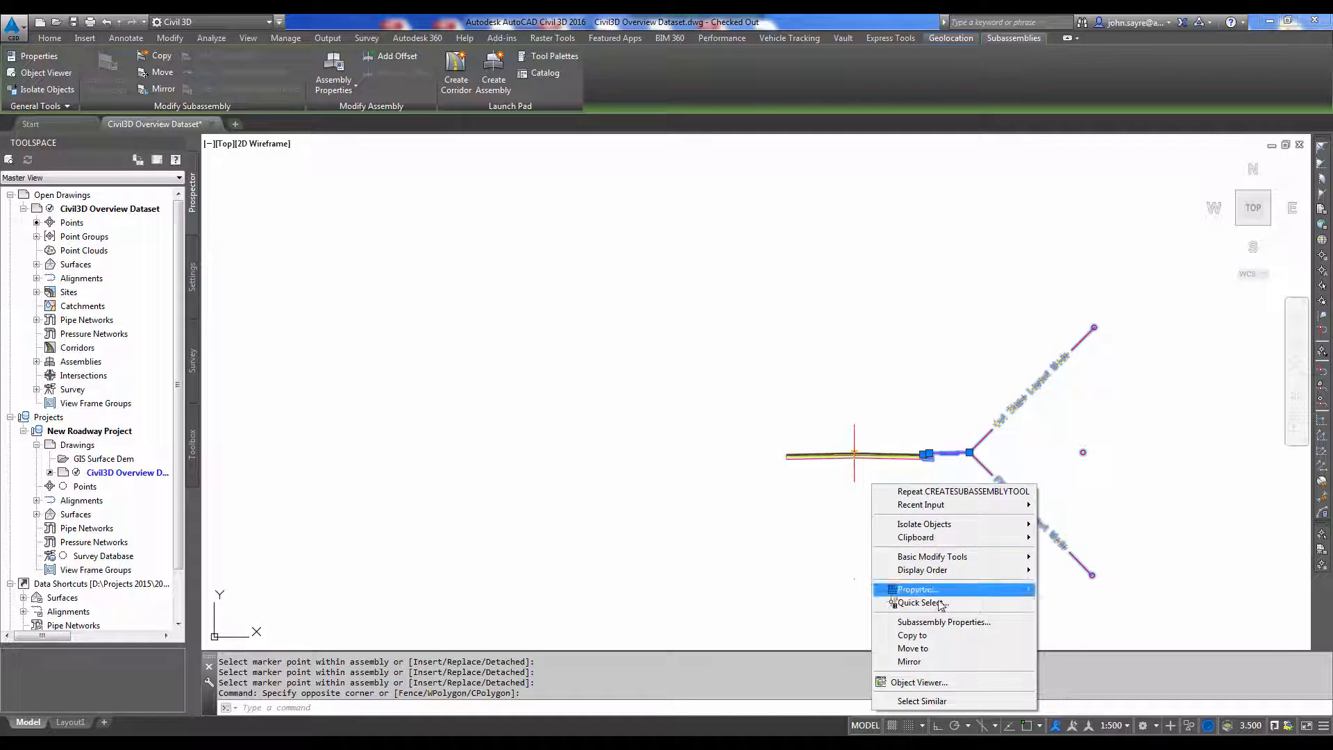
pyautogui.click(927, 661)
pyautogui.scroll(5, 765, 426)
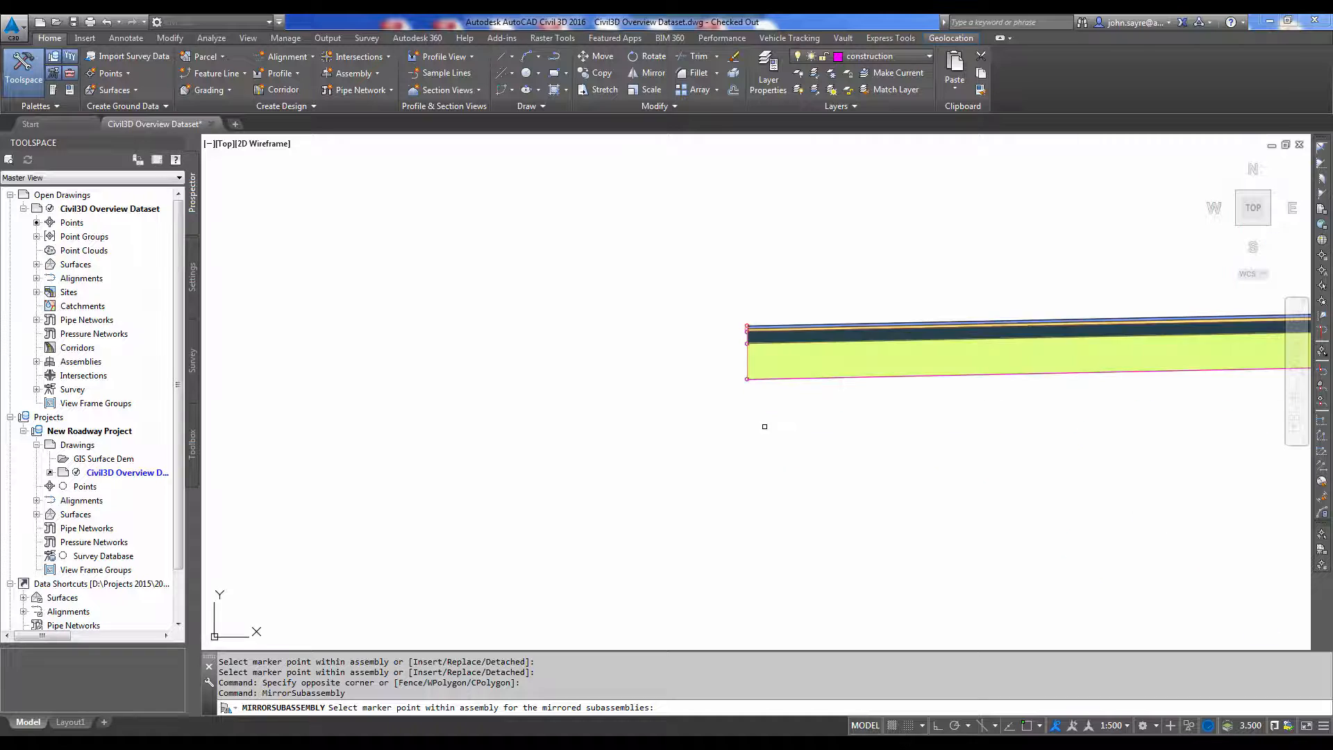
pyautogui.scroll(3, 754, 347)
pyautogui.click(738, 284)
pyautogui.scroll(-8, 738, 284)
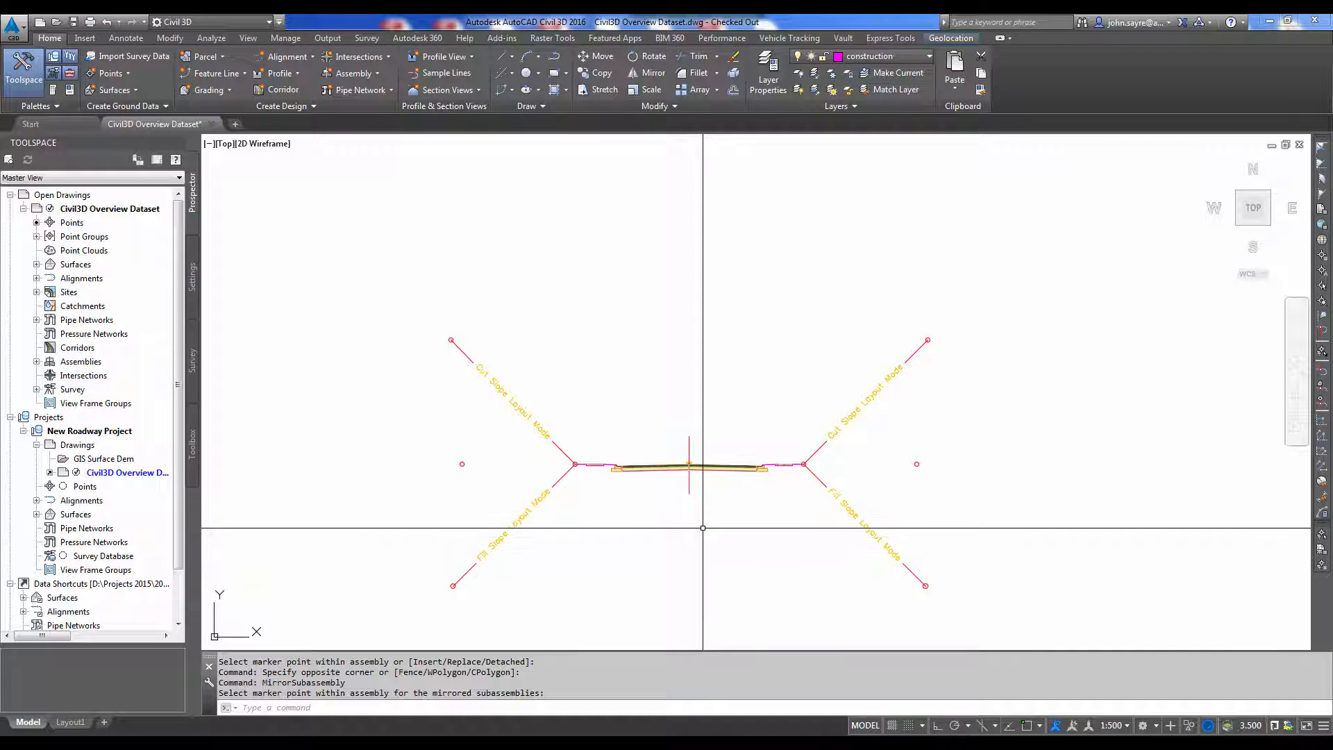
pyautogui.scroll(-6, 694, 519)
pyautogui.scroll(10, 694, 519)
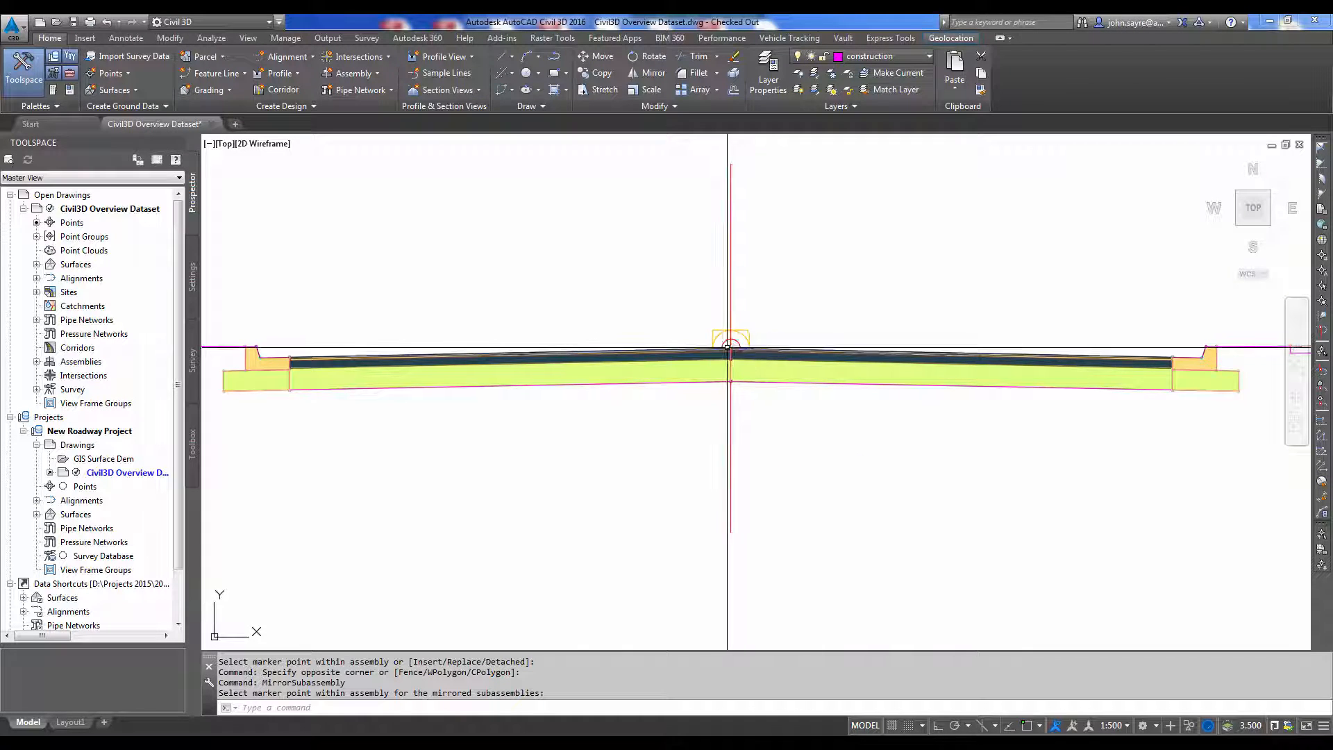
pyautogui.click(730, 345)
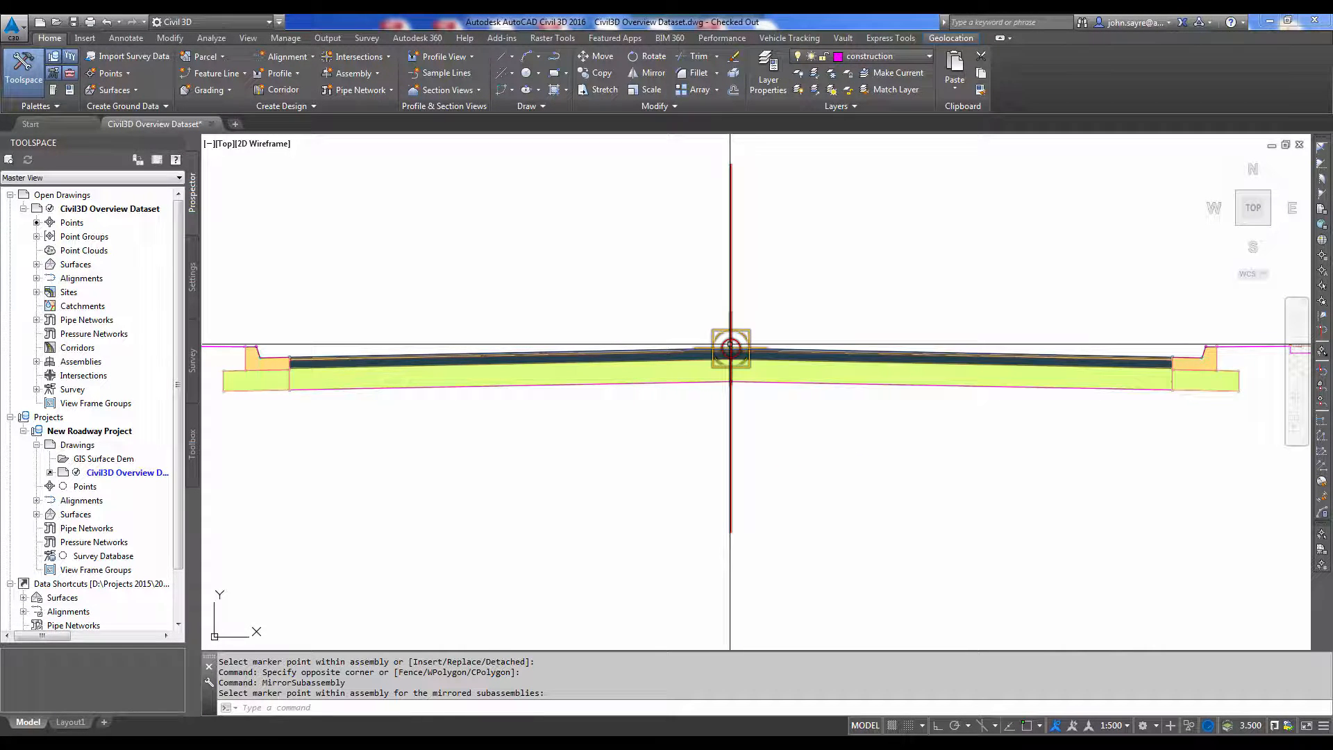
pyautogui.scroll(-8, 729, 345)
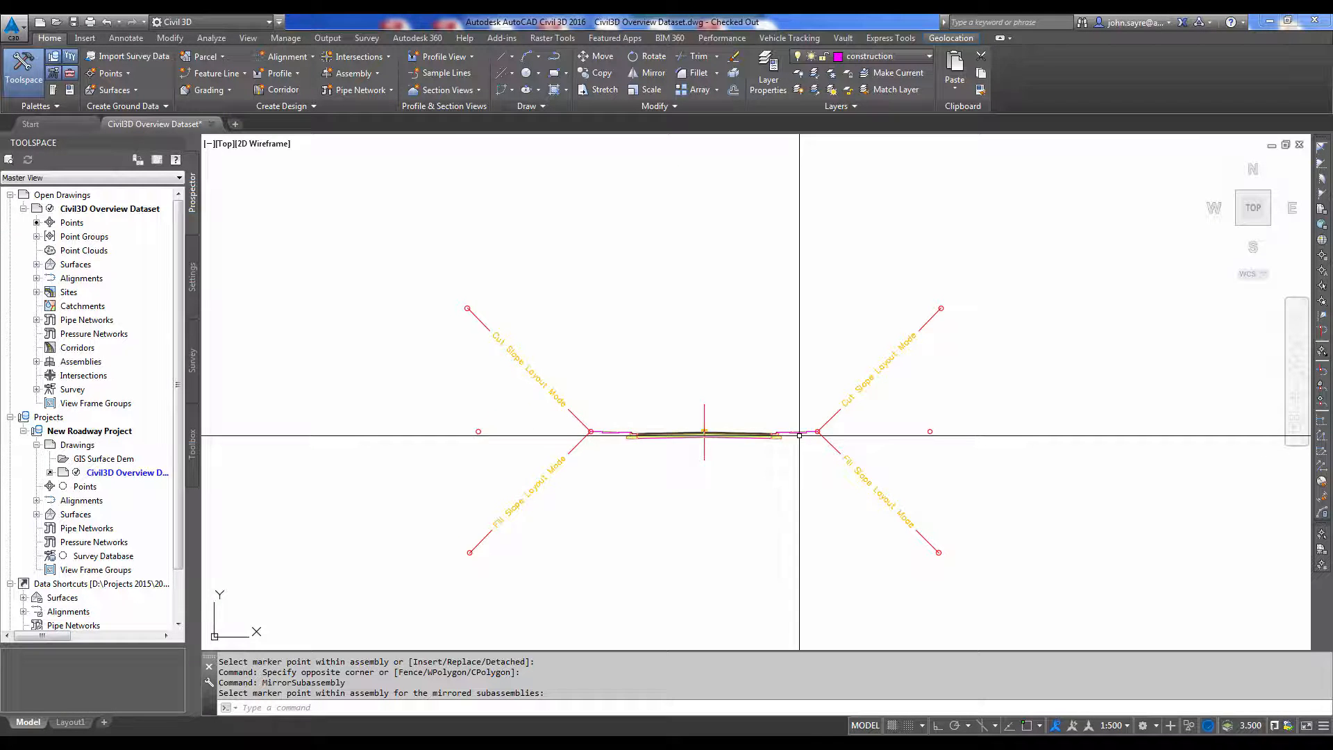
pyautogui.scroll(-10, 705, 434)
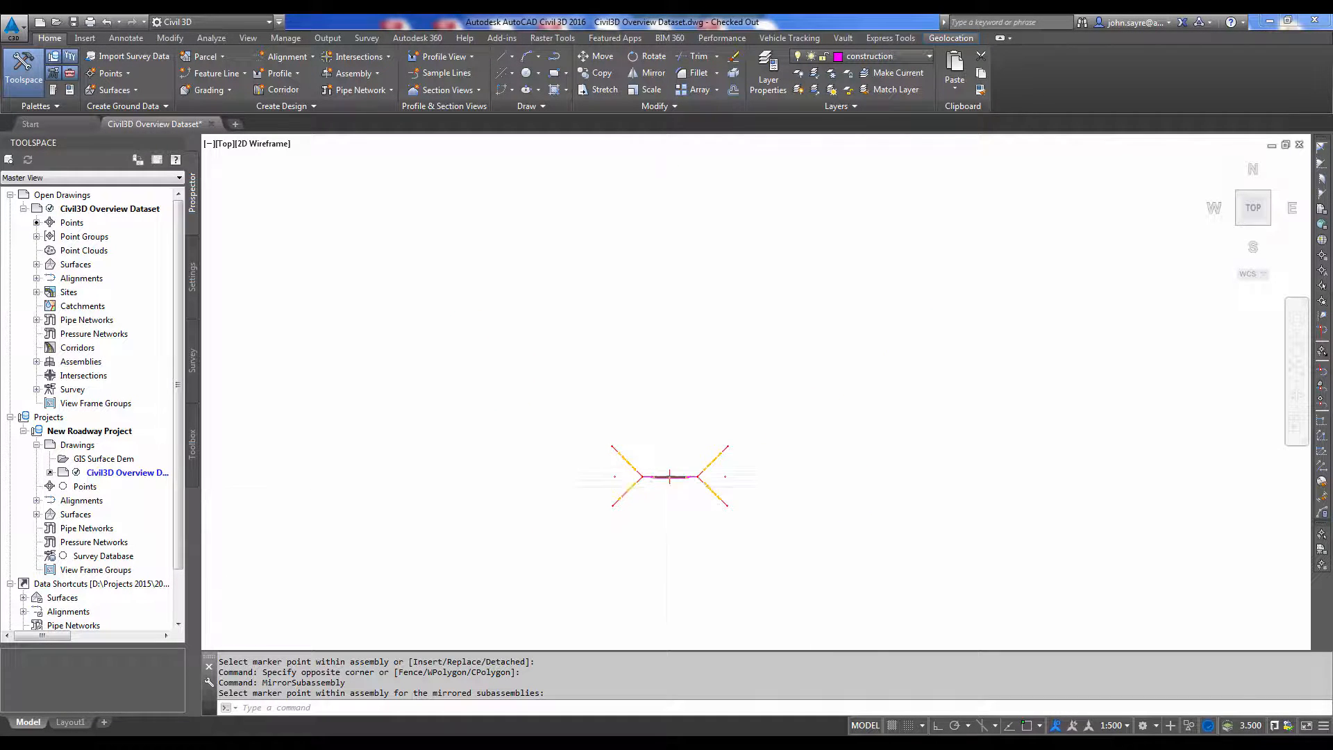
# Start a corridor named New Road using the New Road alignment and the finished grade profile
pyautogui.scroll(-6, 663, 486)
pyautogui.scroll(4, 409, 575)
pyautogui.moveTo(409, 568); pyautogui.dragTo(491, 577, button='middle')
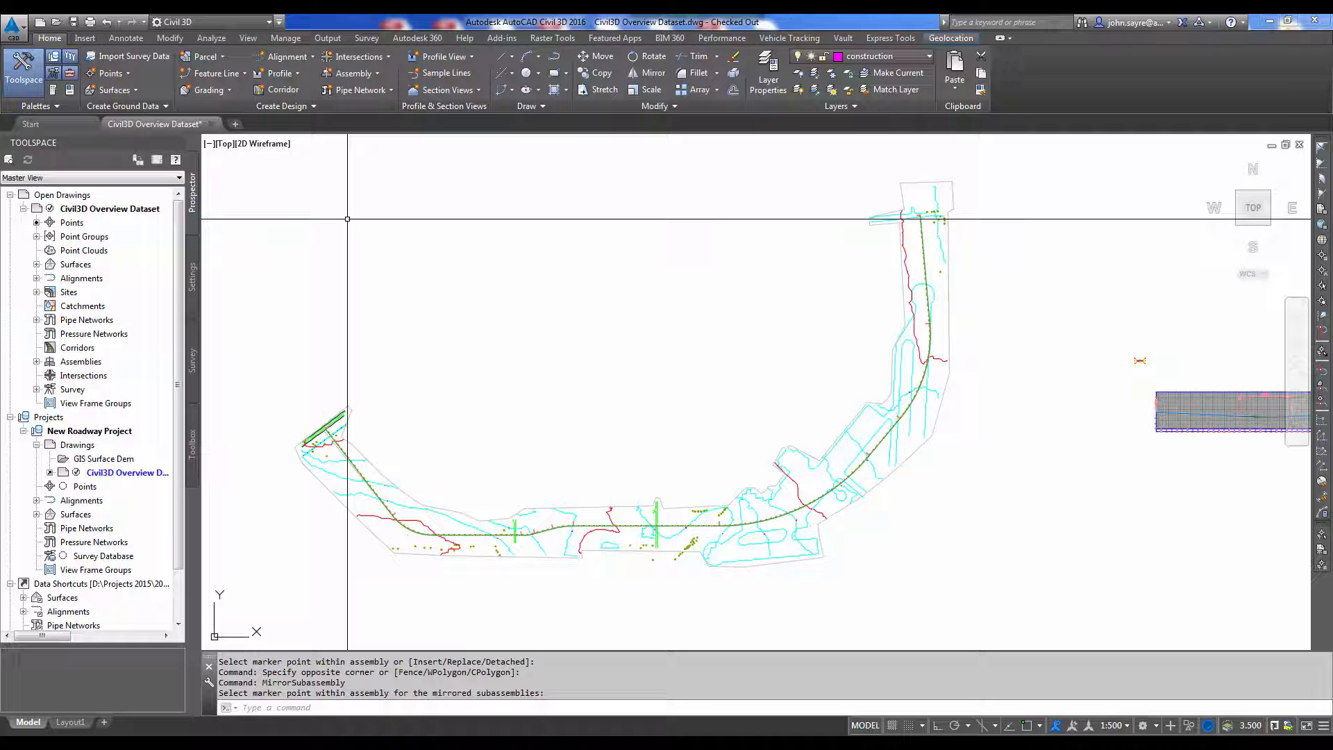
pyautogui.click(282, 91)
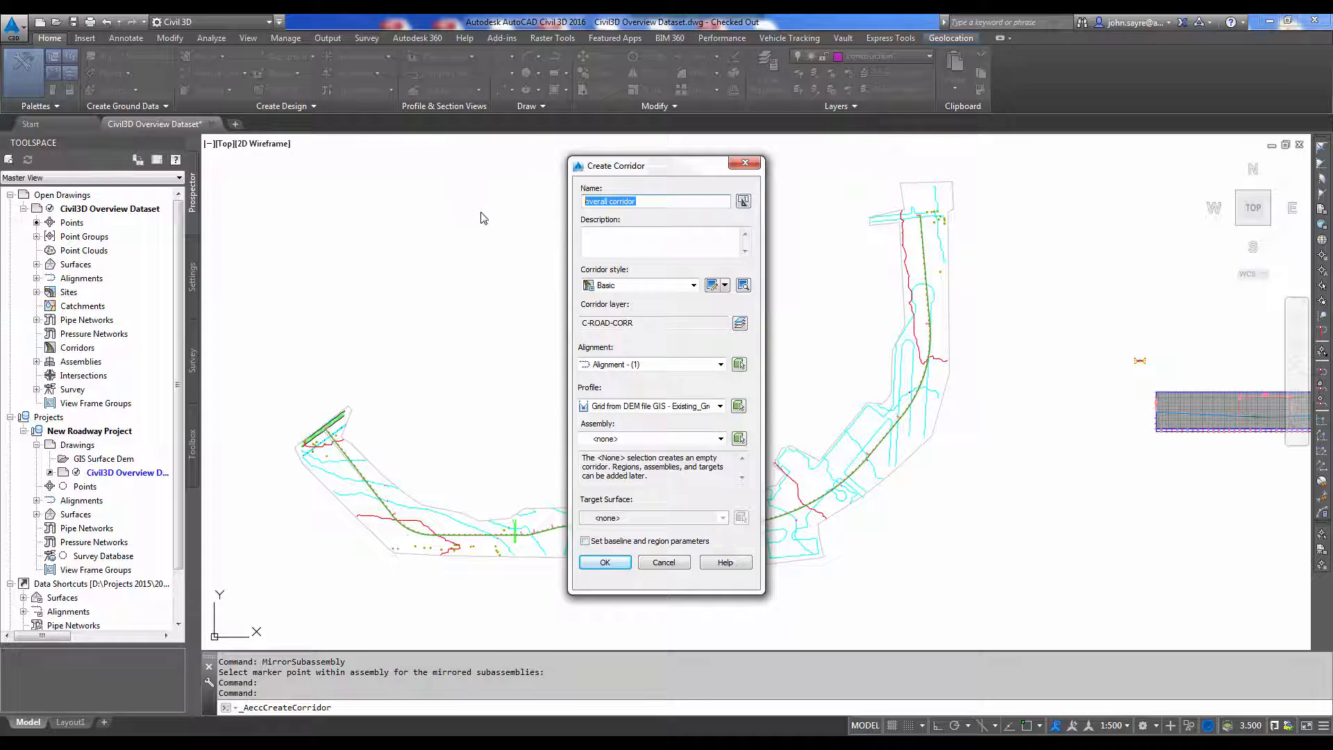
pyautogui.write('New Road')
pyautogui.click(721, 363)
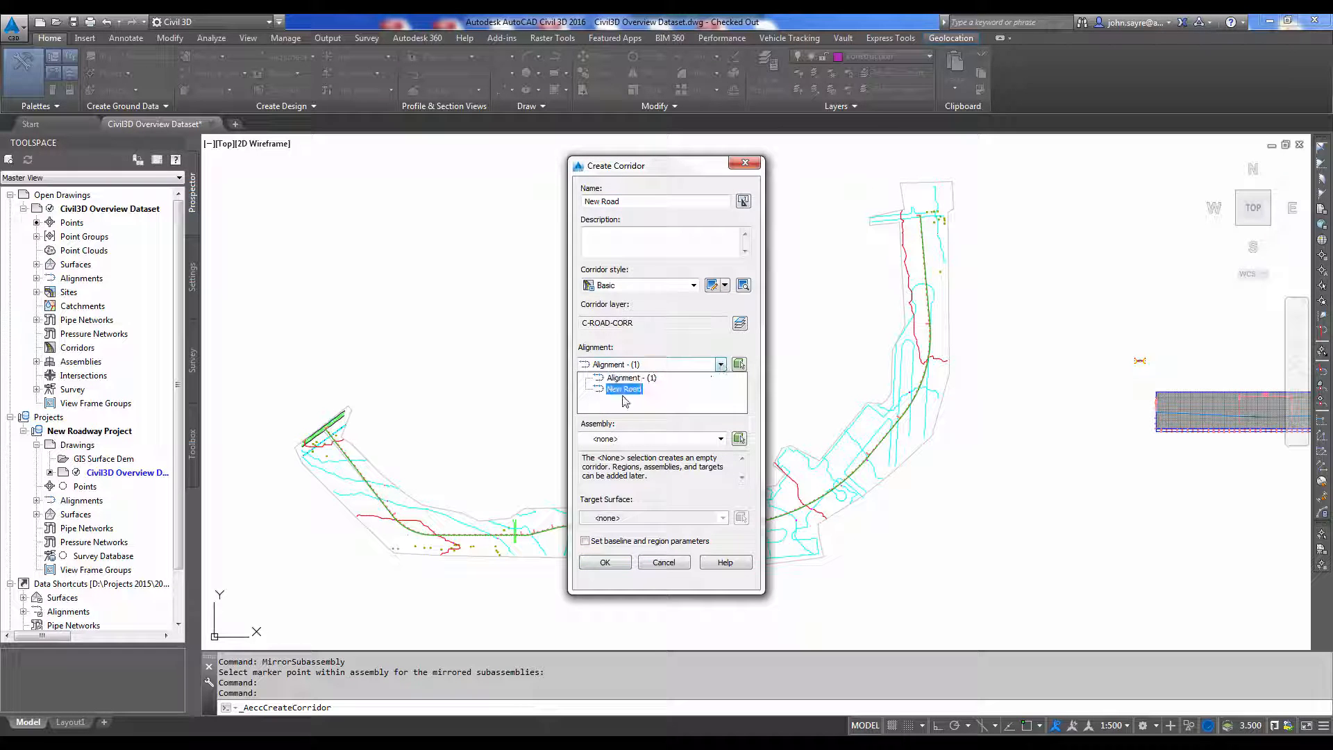
pyautogui.click(611, 377)
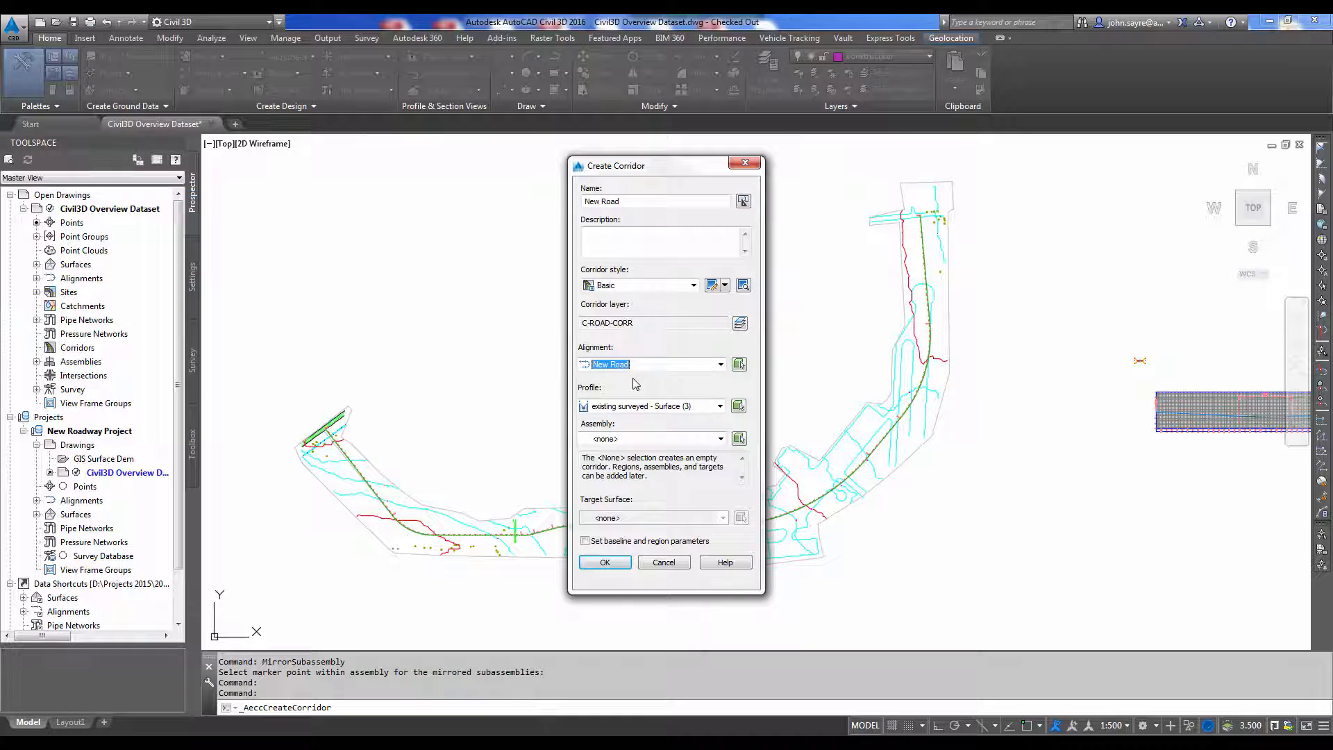
pyautogui.click(720, 405)
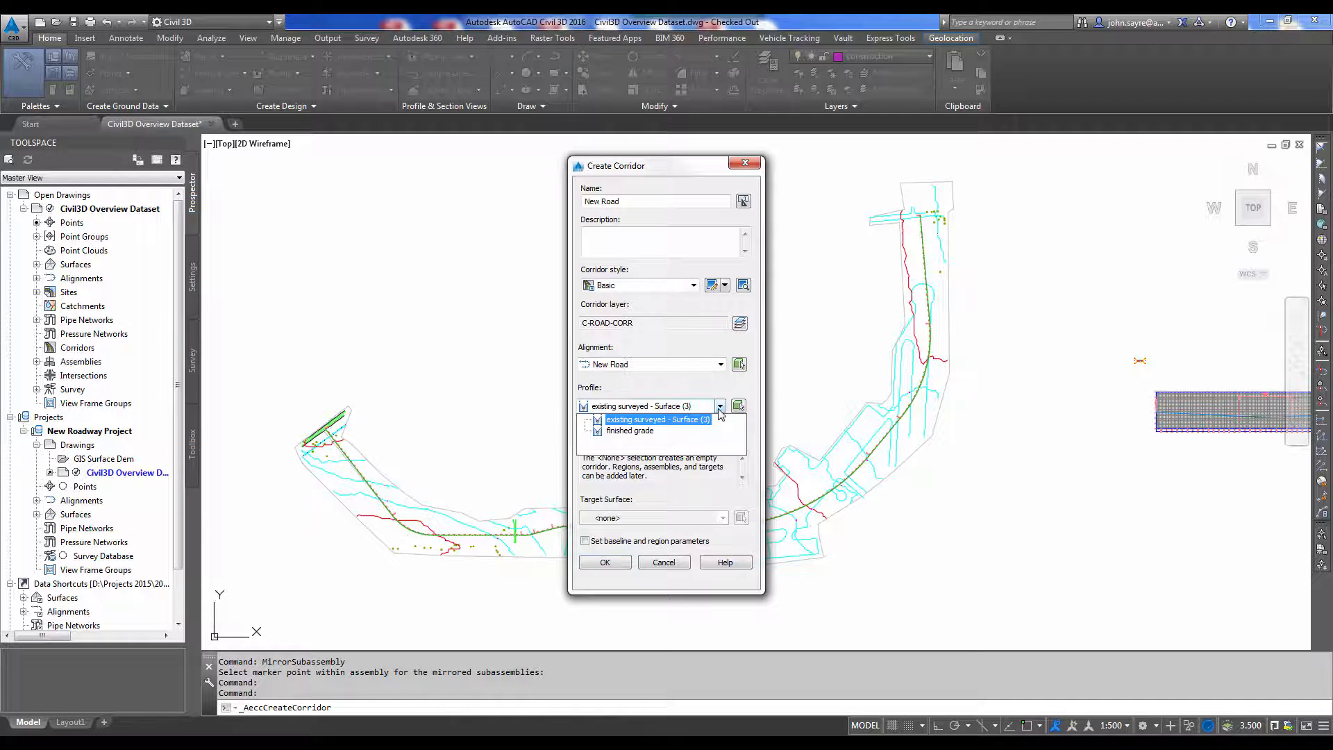
pyautogui.click(636, 431)
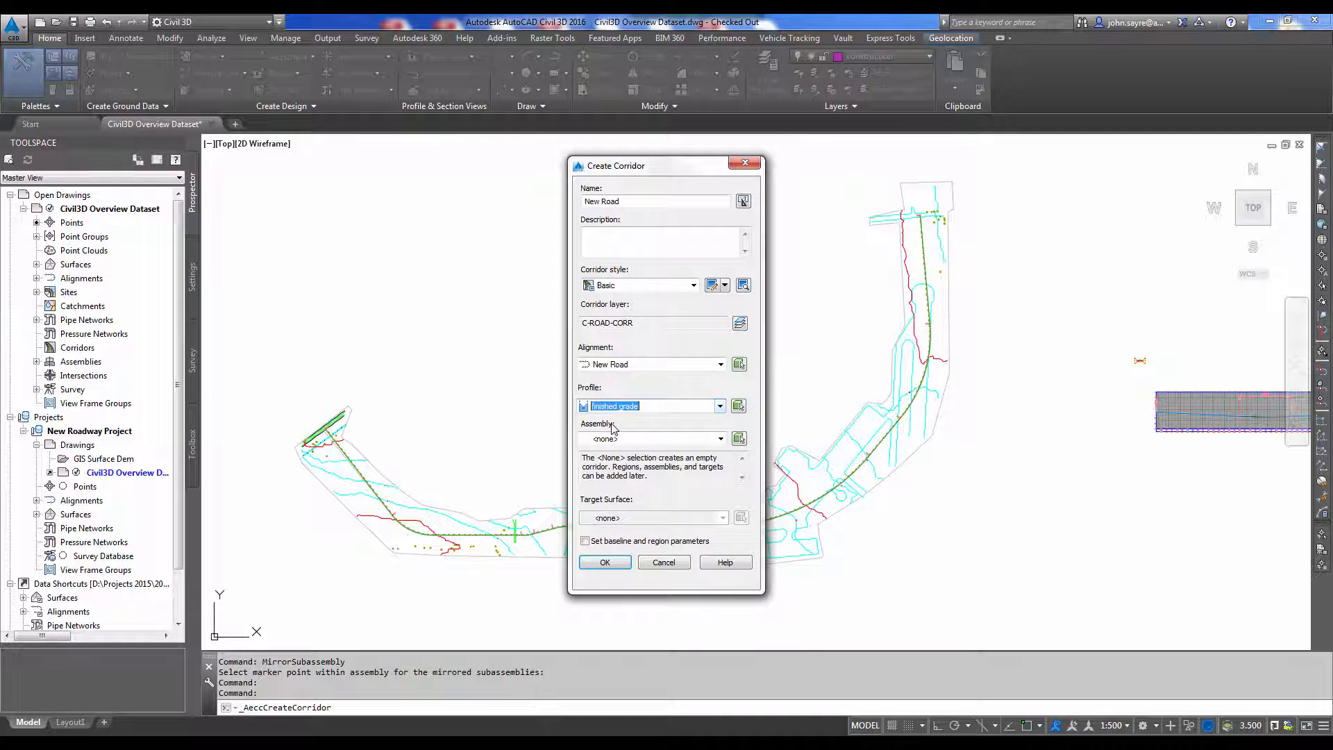
# Create the corridor with the New Road assembly and existing surveyed as target surface, without setting baseline and region parameters
pyautogui.click(720, 438)
pyautogui.click(623, 463)
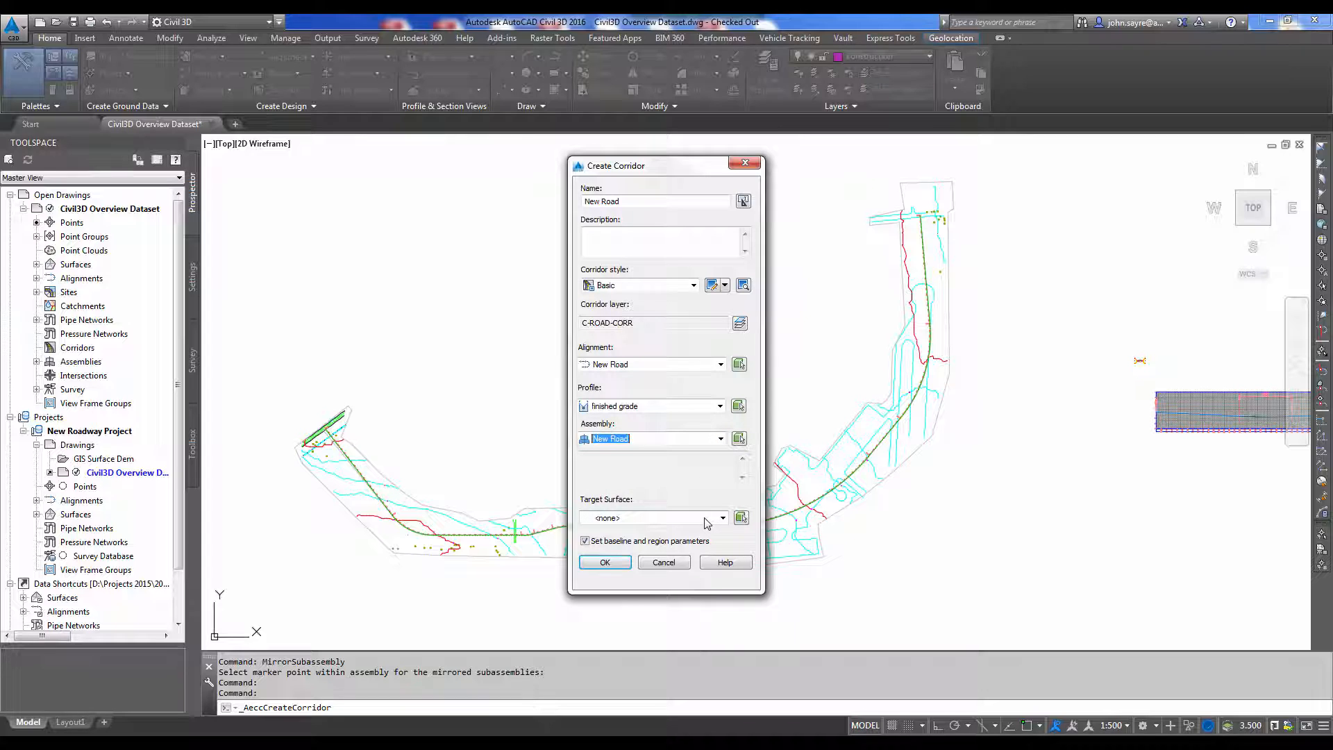
pyautogui.click(722, 518)
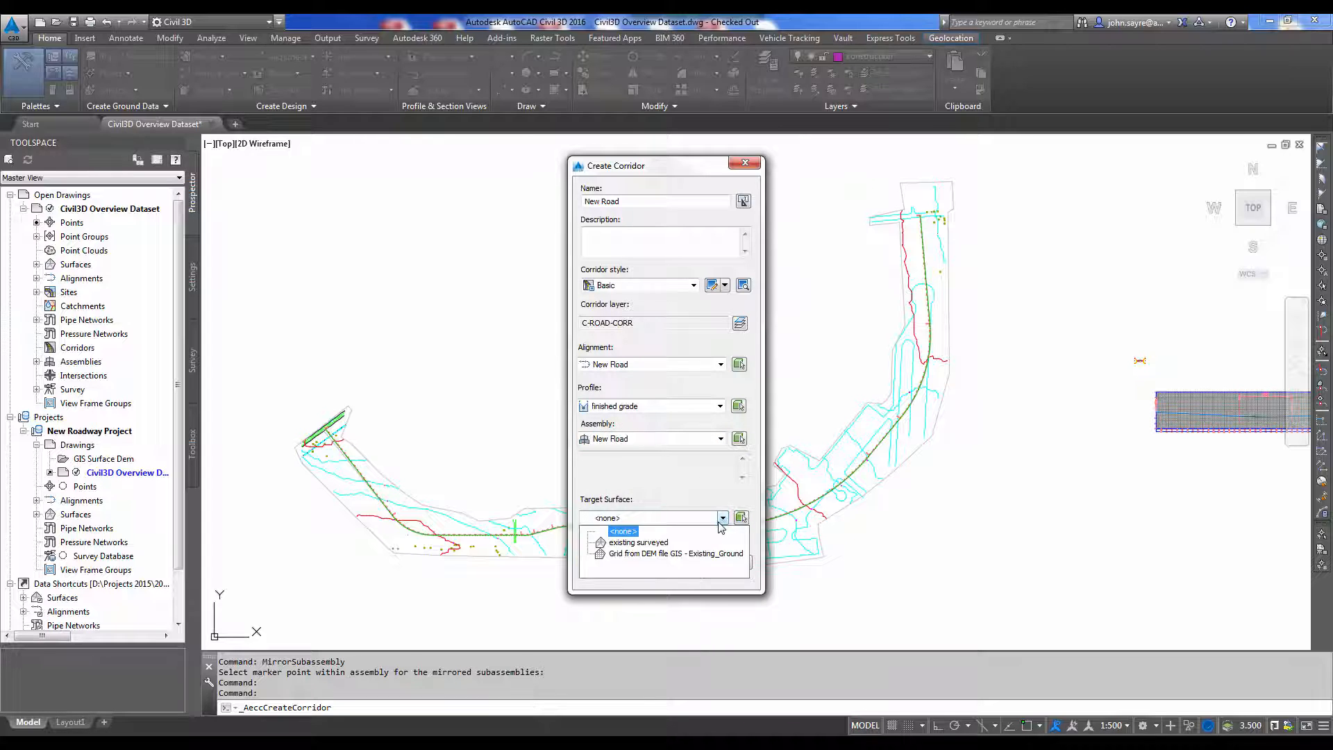
pyautogui.click(645, 543)
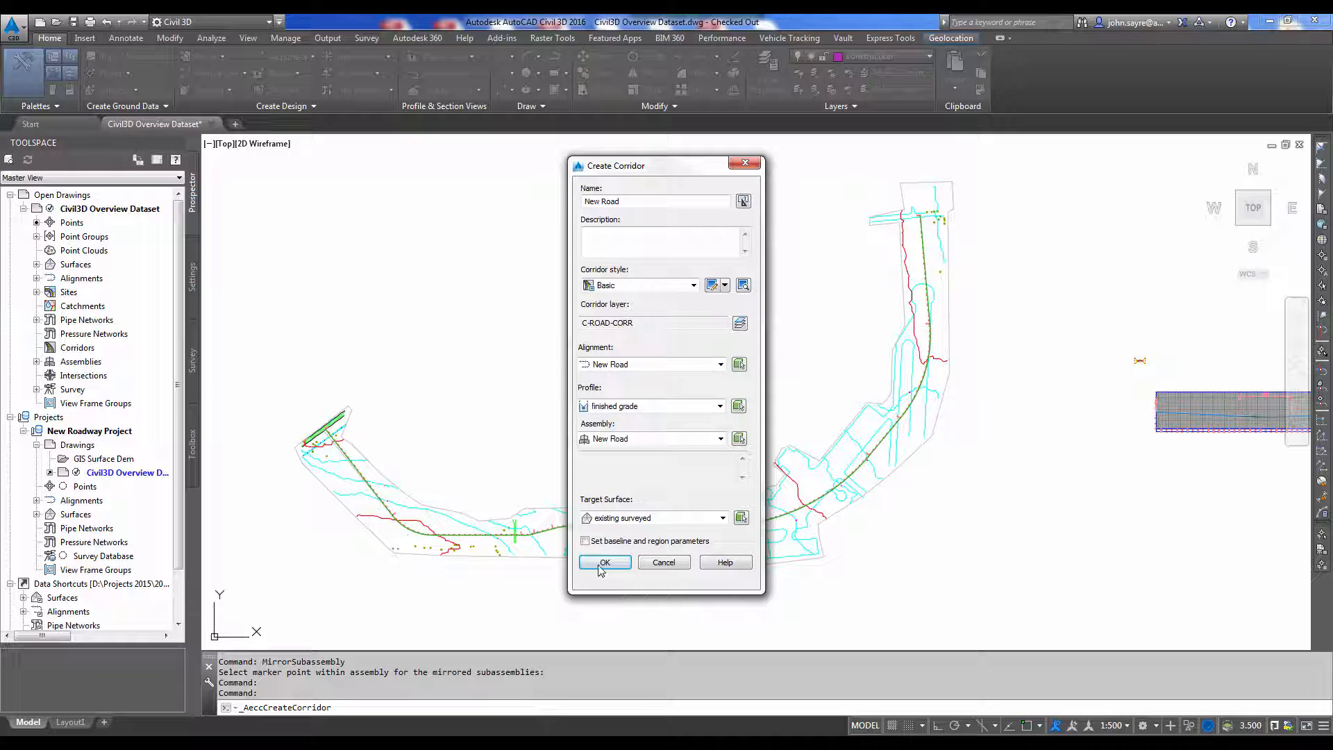
pyautogui.click(598, 565)
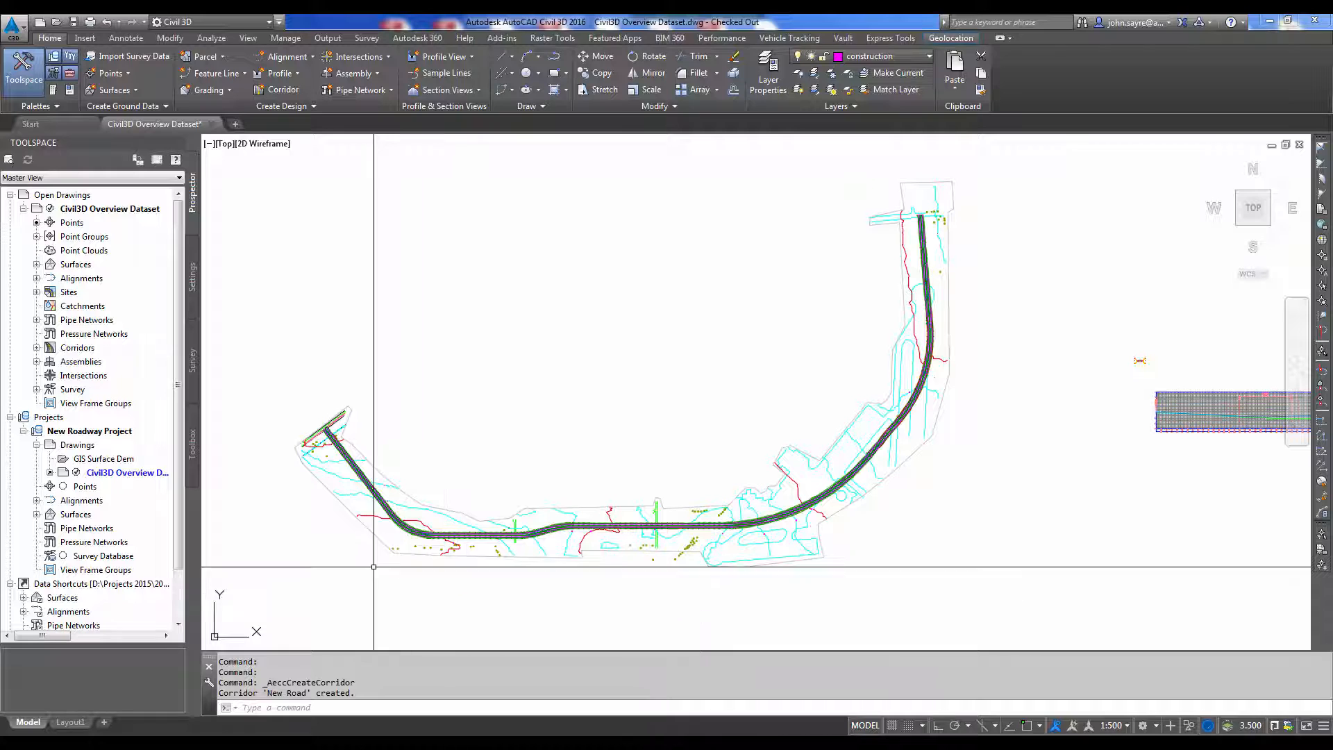
# Open the corridor surfaces of the New Road corridor and add a new corridor surface
pyautogui.scroll(5, 392, 563)
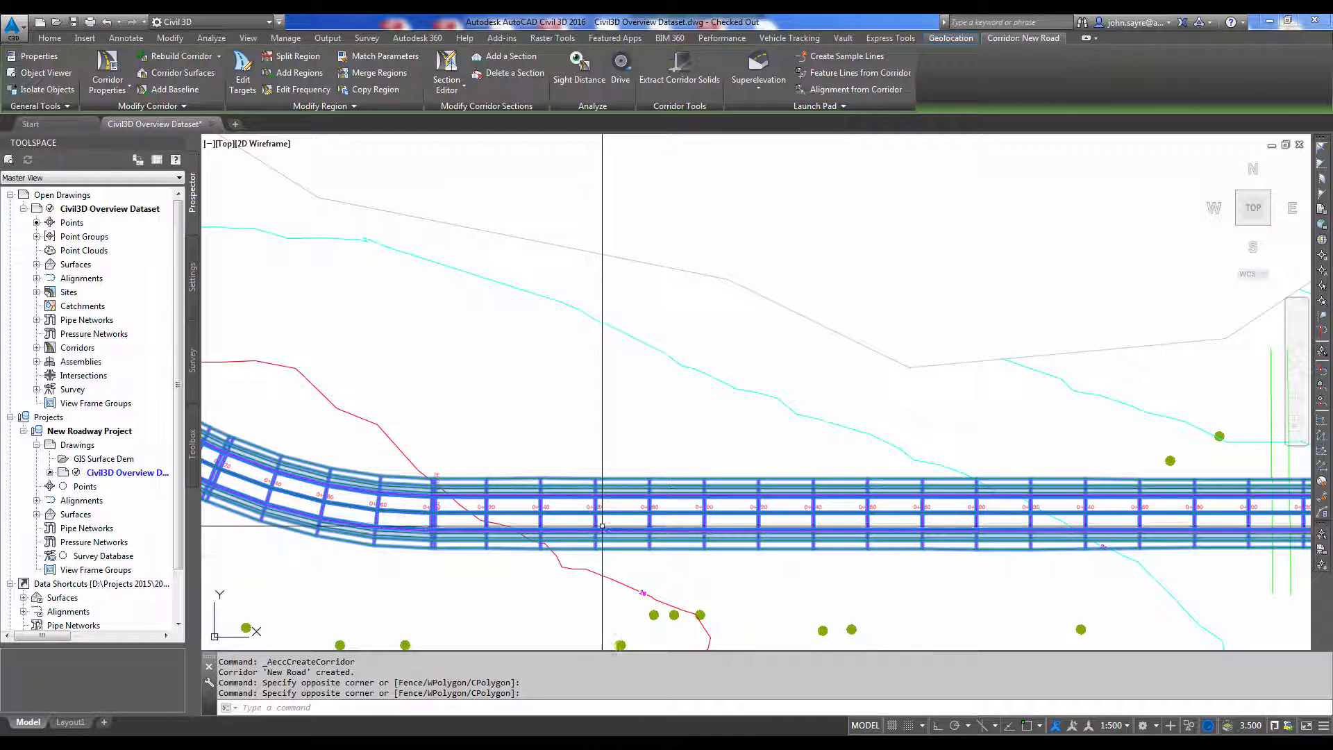
pyautogui.rightClick(601, 526)
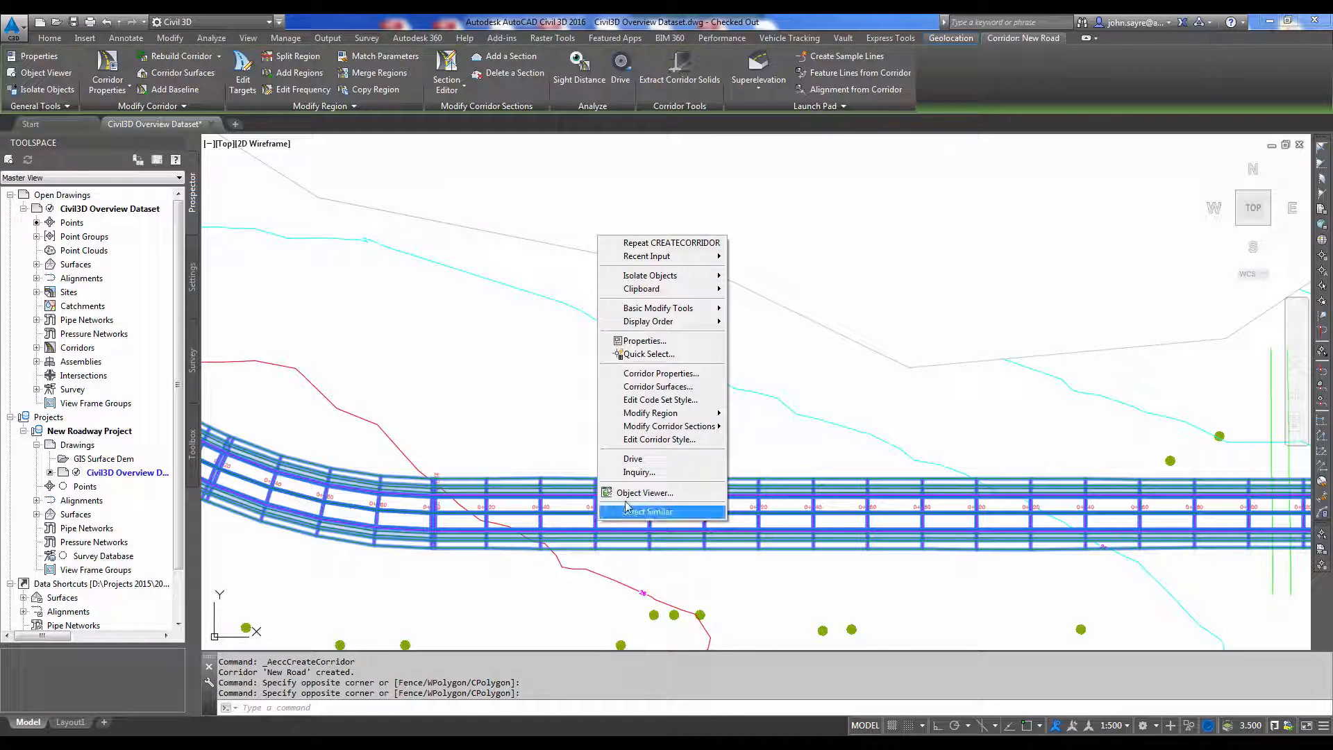
pyautogui.click(669, 394)
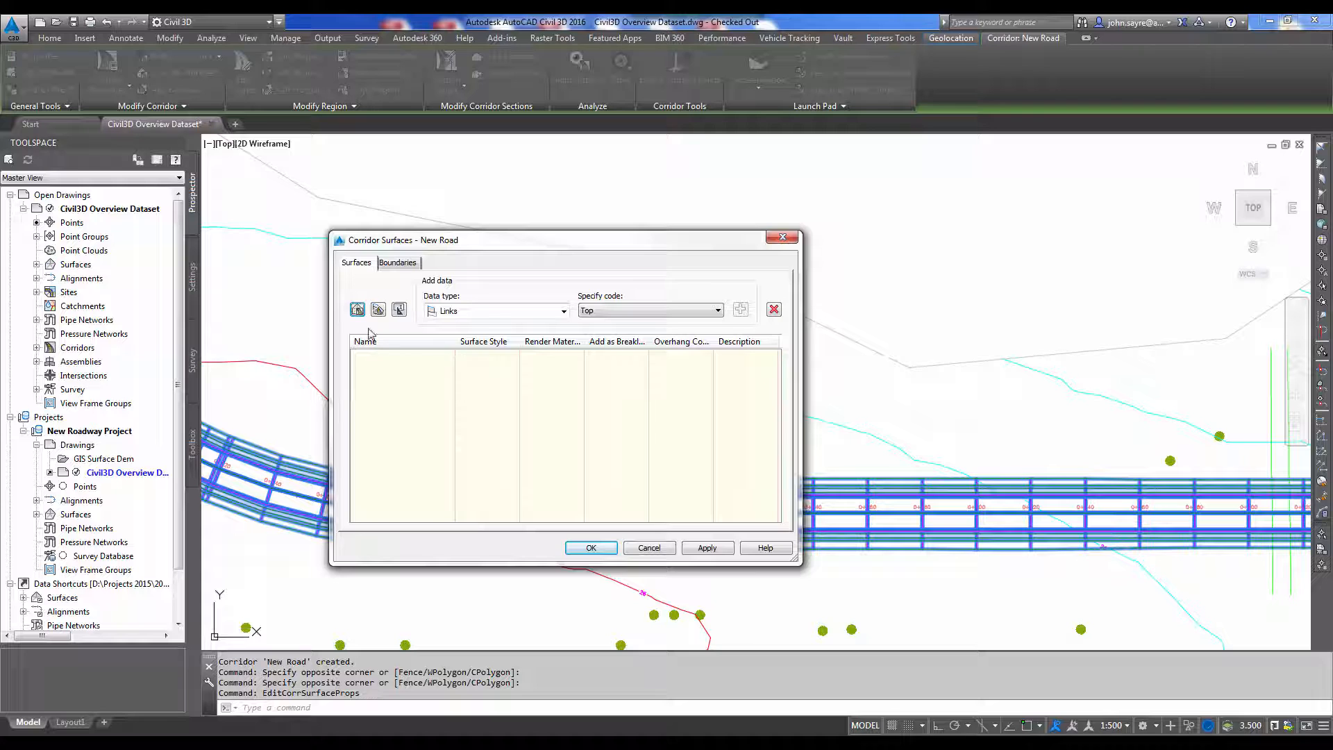
pyautogui.click(357, 309)
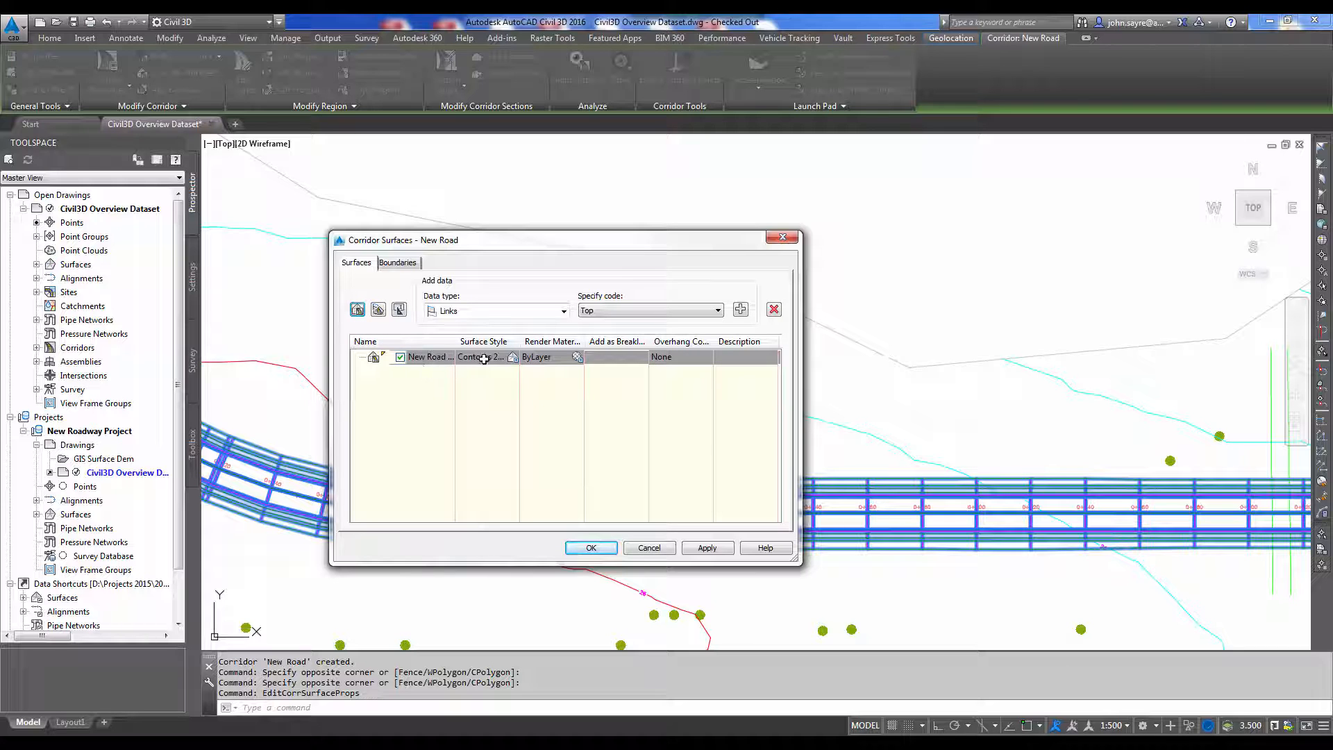
# Pick the Contours 1m and 5m (Design) style for the corridor surface and make an editable copy of it
pyautogui.click(512, 356)
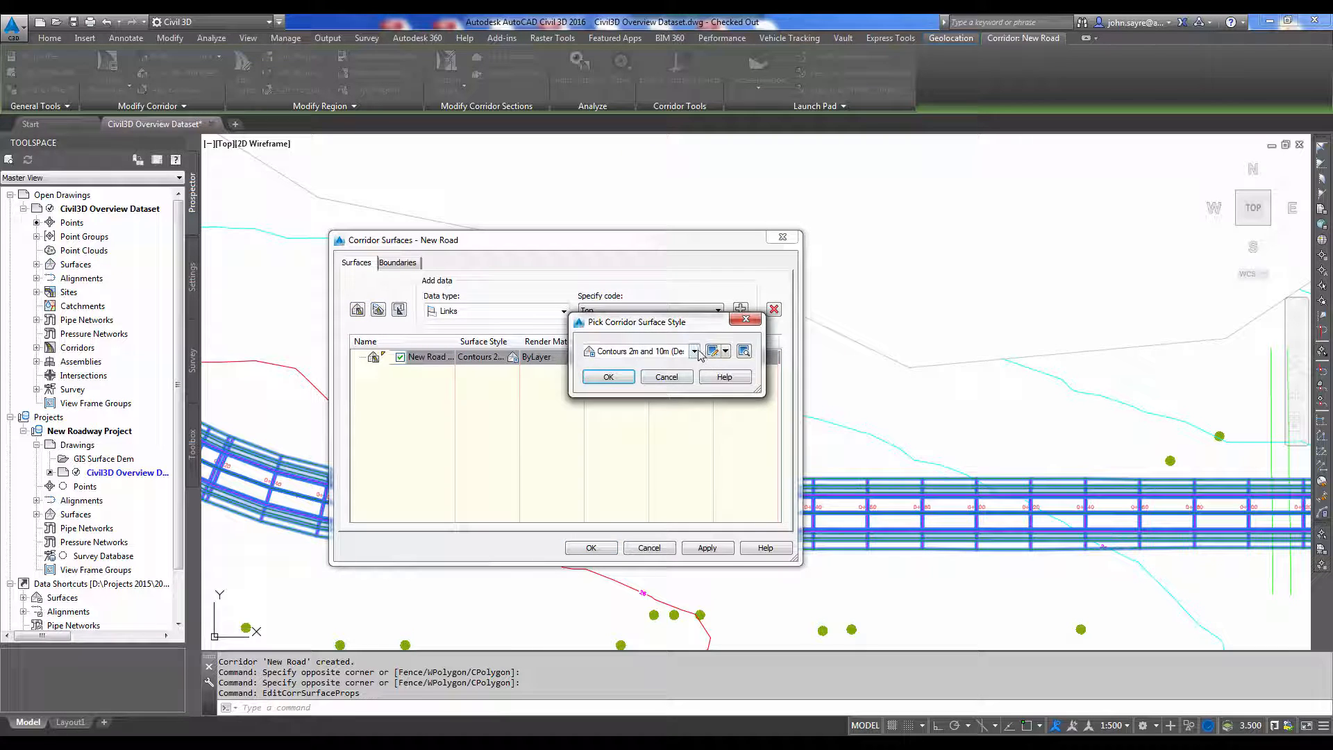
pyautogui.click(694, 352)
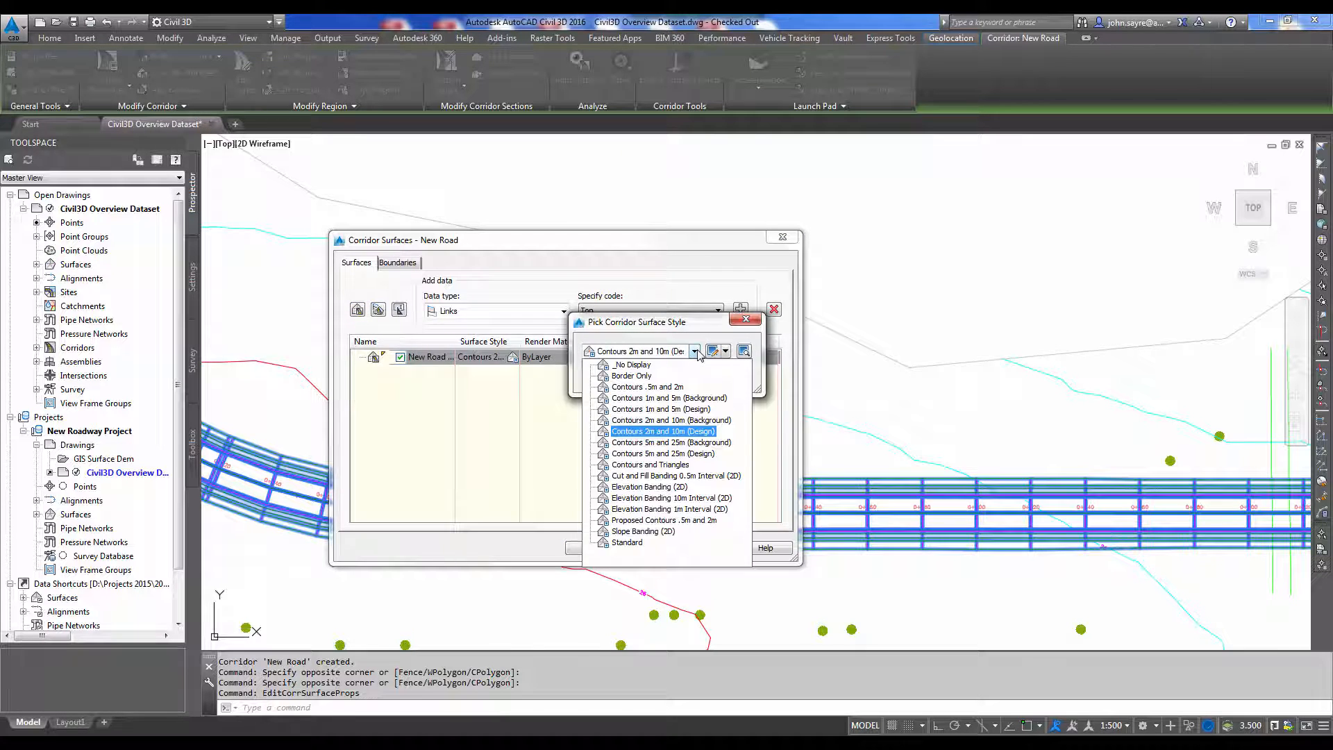
pyautogui.click(663, 416)
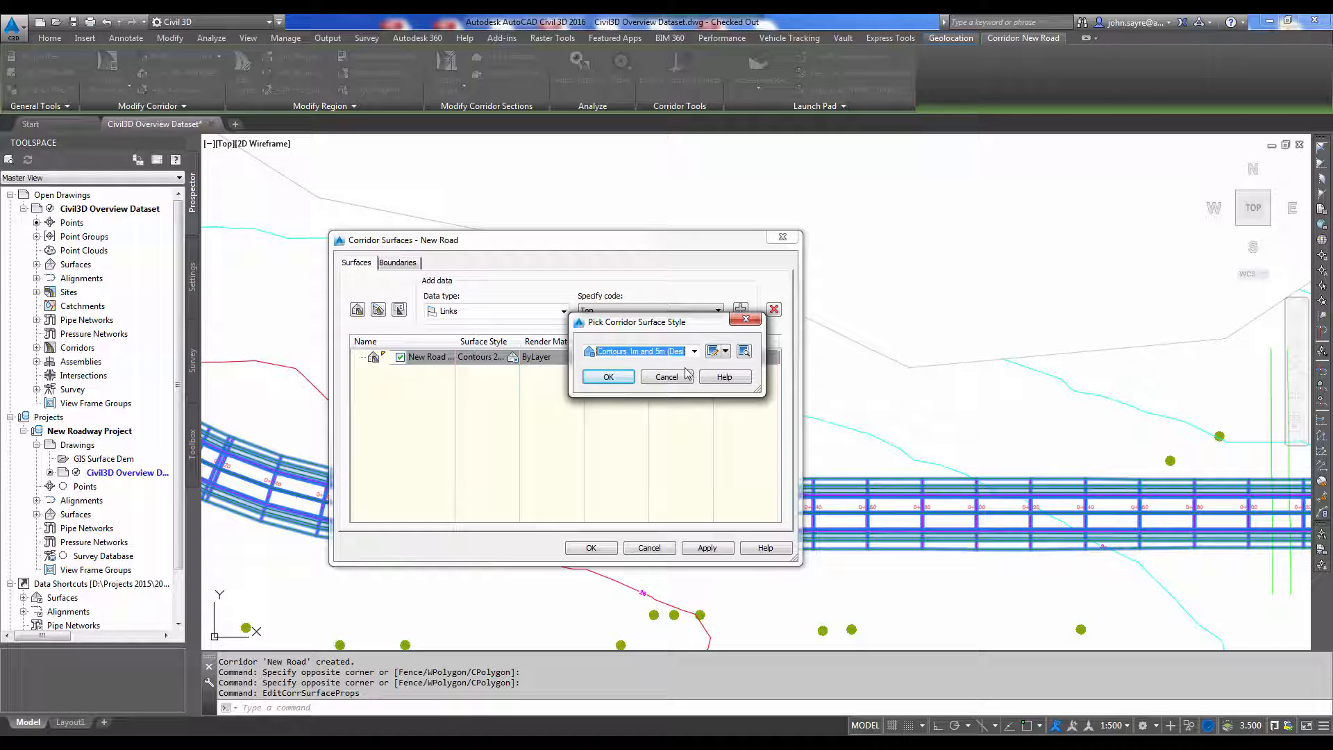
pyautogui.click(726, 351)
pyautogui.click(758, 377)
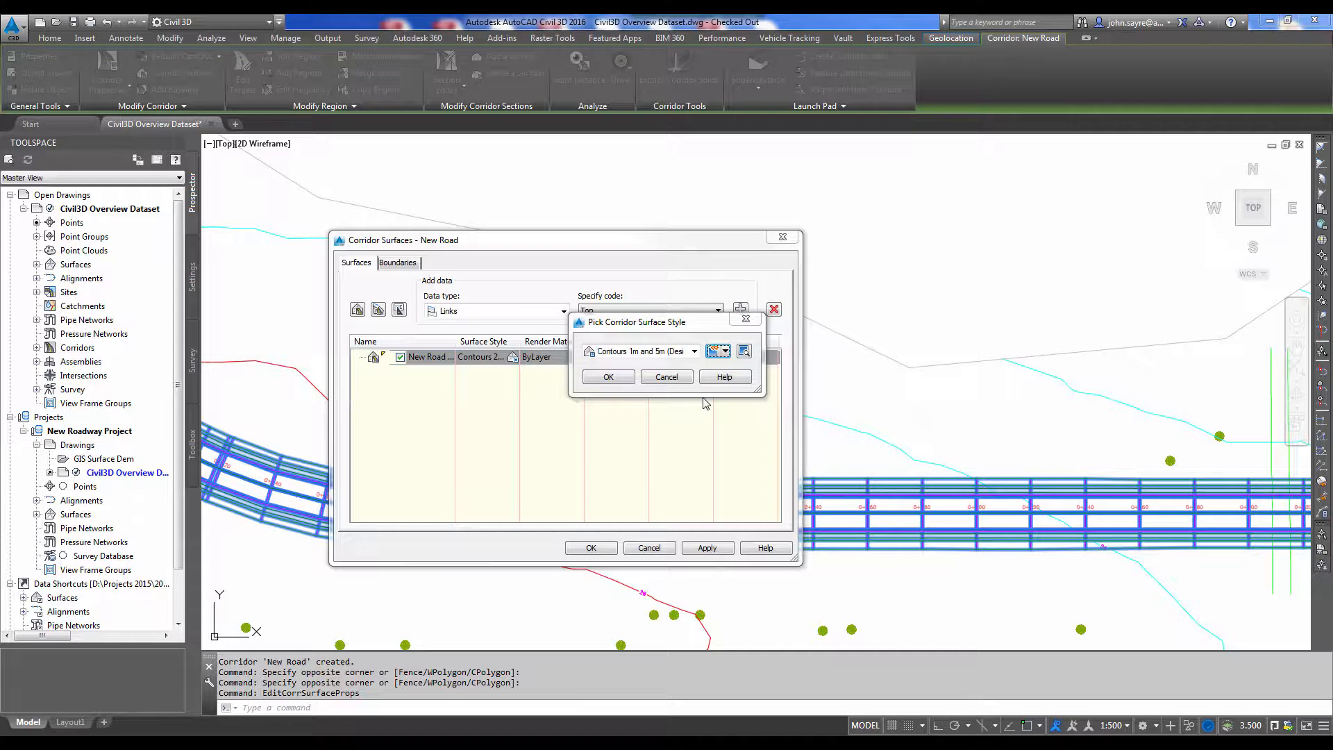
# Rename the copied surface style as Contours 05m and 2m (Design)
pyautogui.click(465, 239)
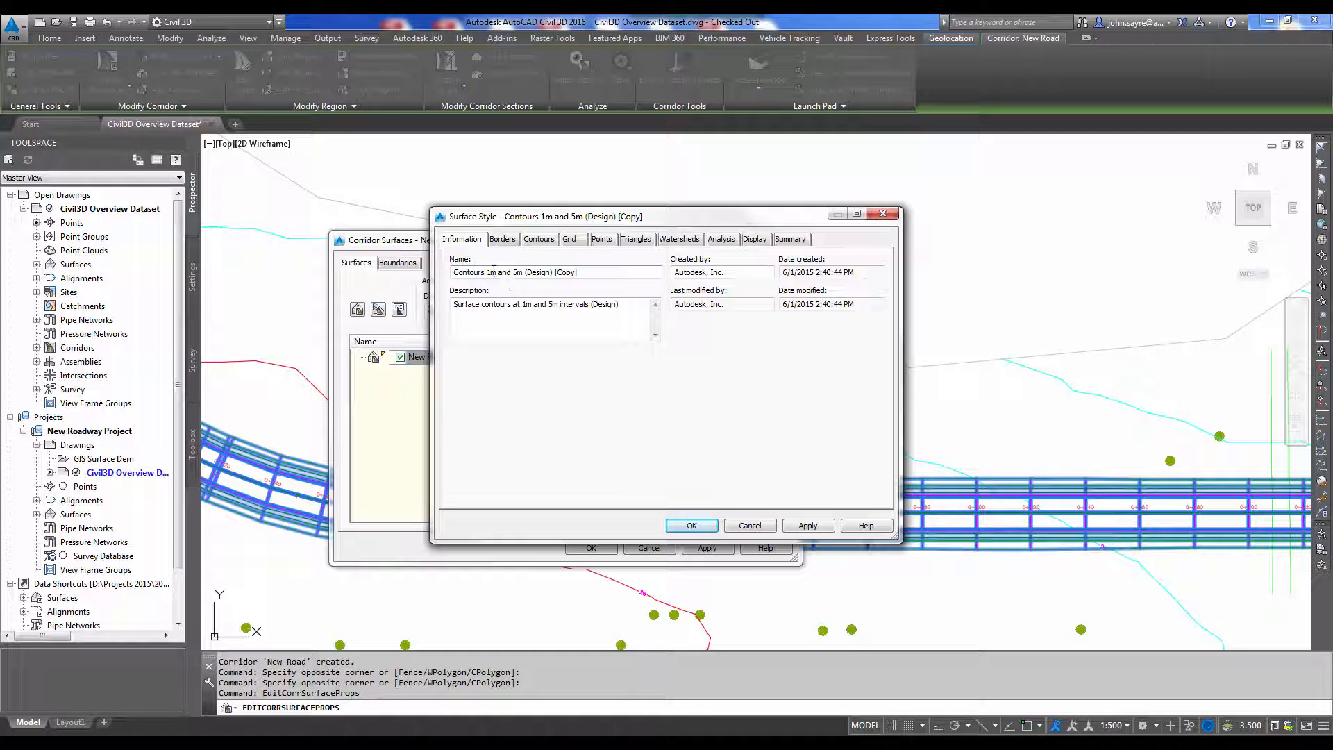
pyautogui.click(493, 272)
pyautogui.press('BackSpace')
pyautogui.write('05')
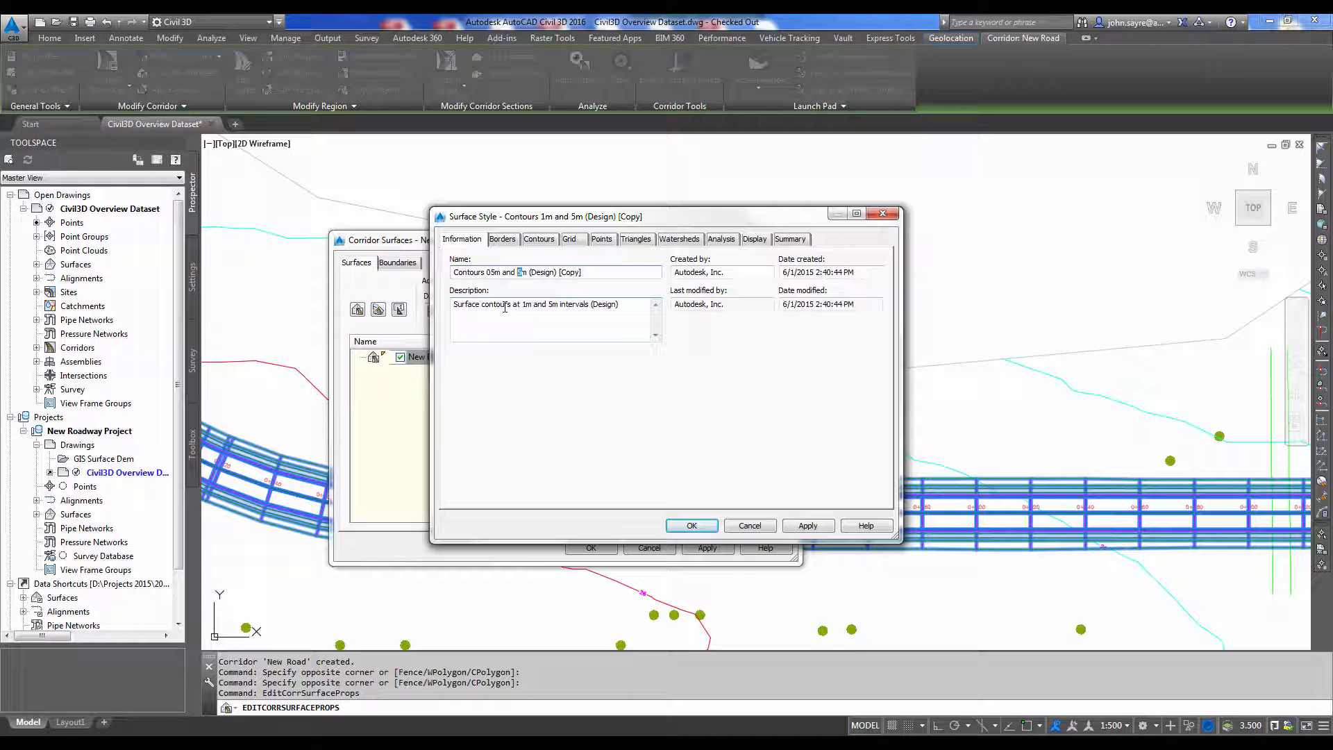
pyautogui.click(591, 272)
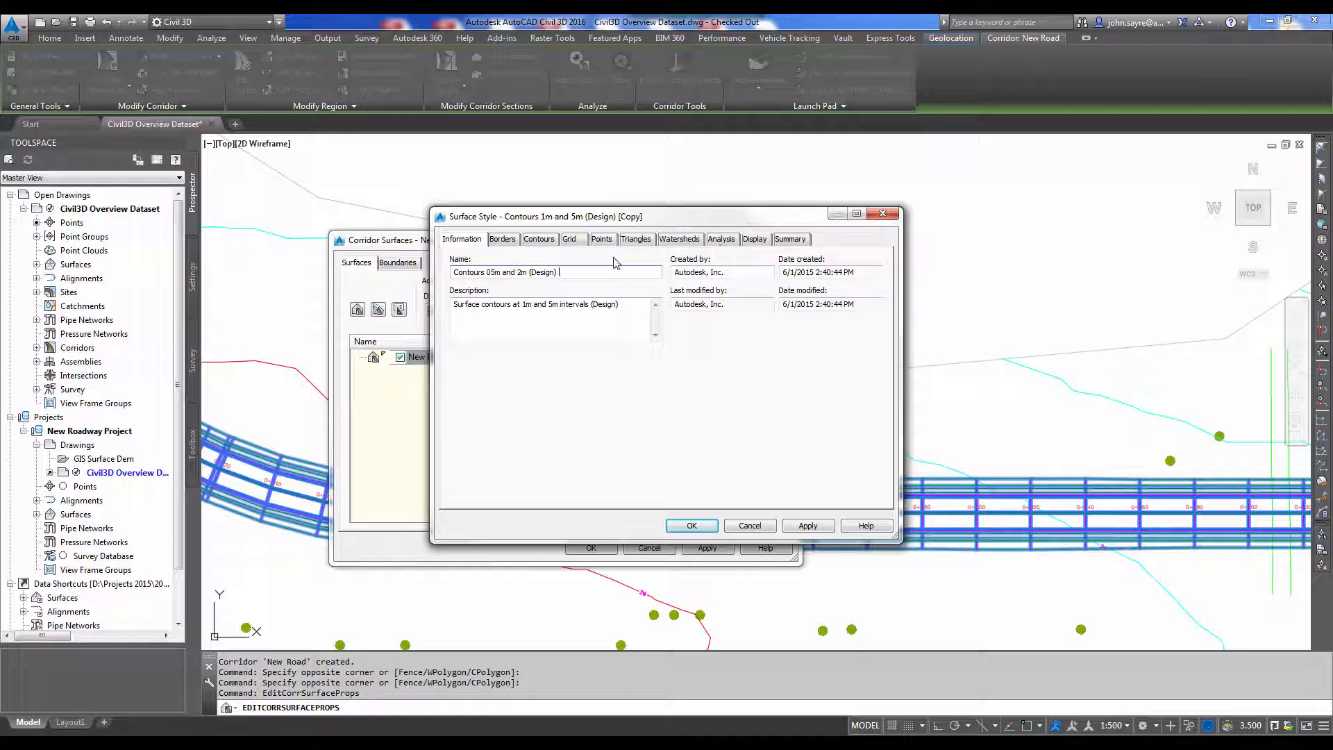
# Set the style's minor contour interval to 0.5 m and its major contour interval to 2 m
pyautogui.click(539, 238)
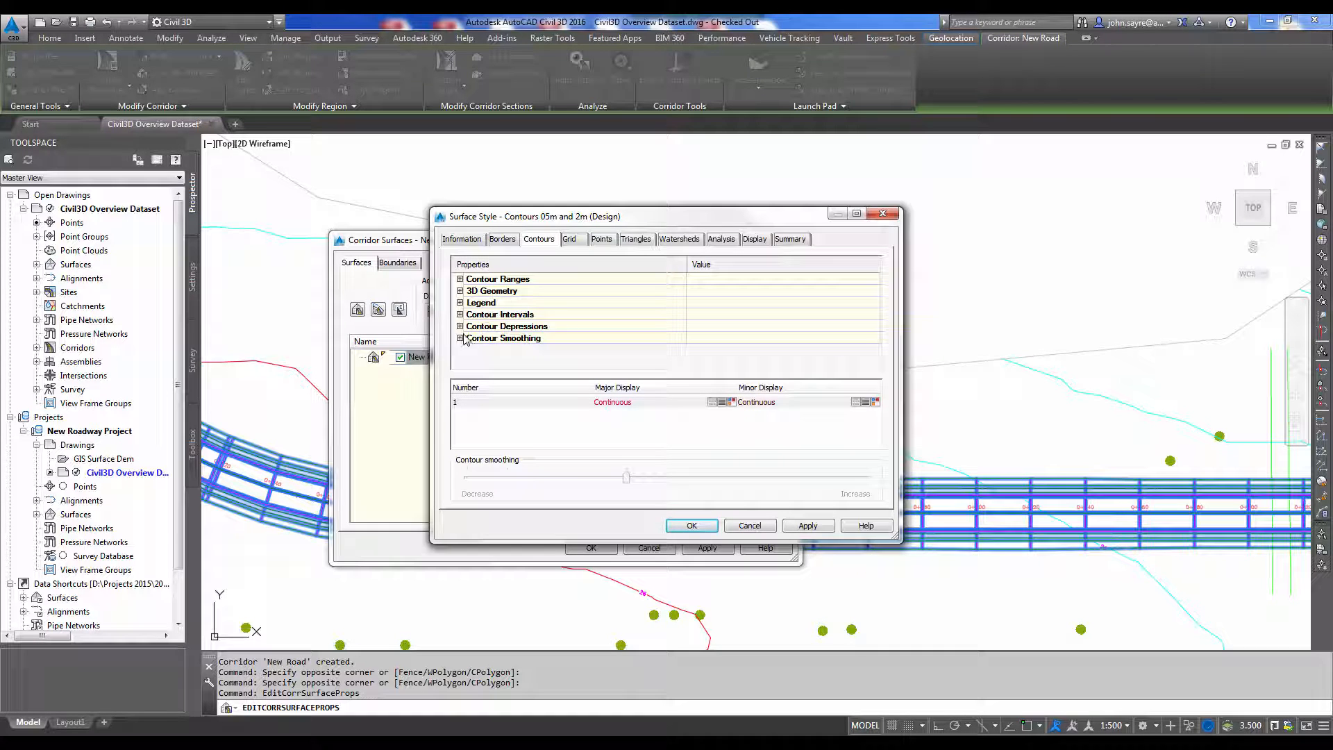
pyautogui.click(460, 315)
pyautogui.click(707, 338)
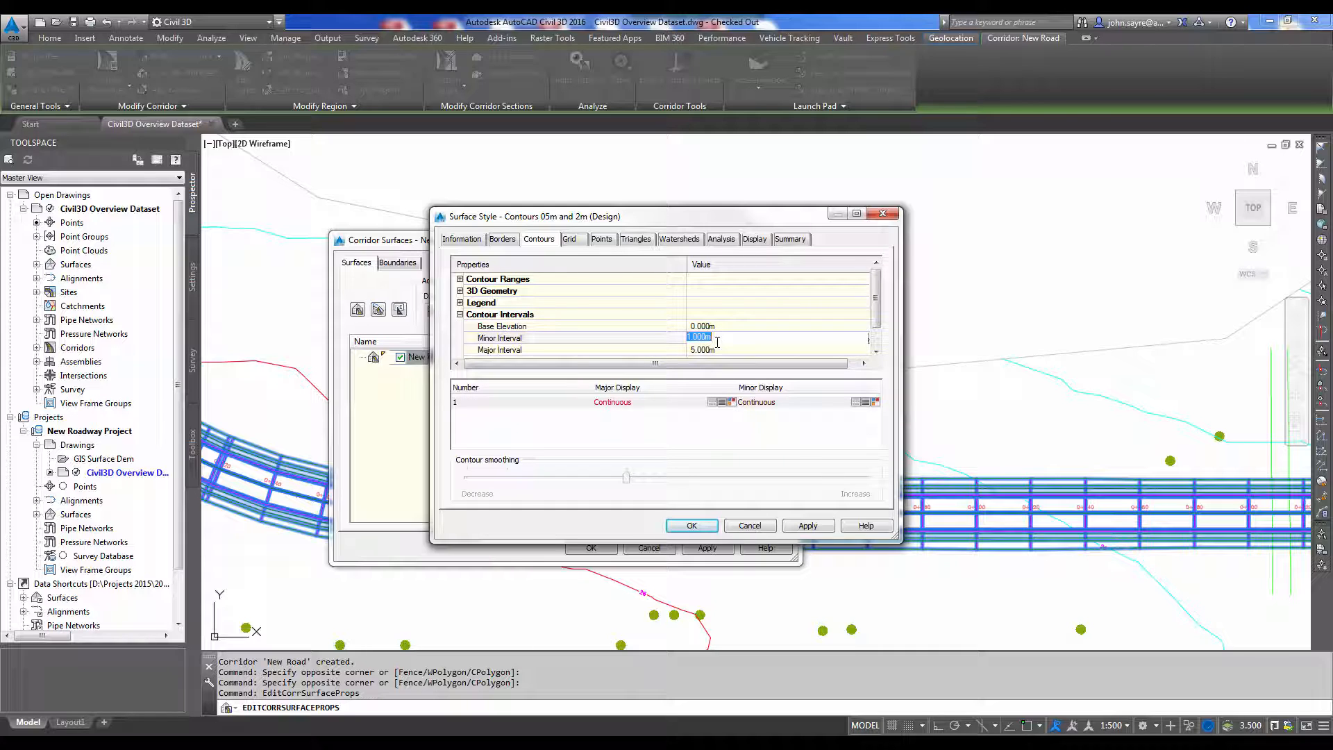
pyautogui.write('5')
pyautogui.click(722, 349)
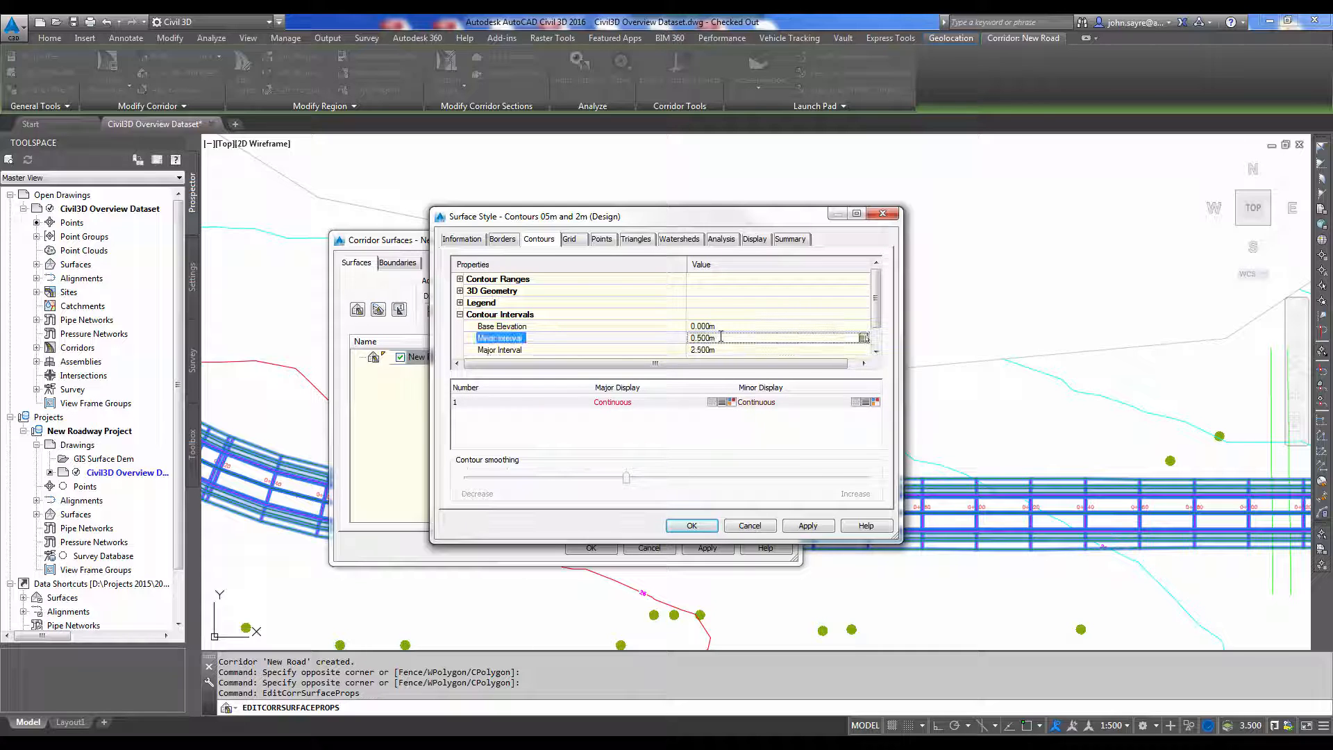
pyautogui.write('2')
pyautogui.press('Return')
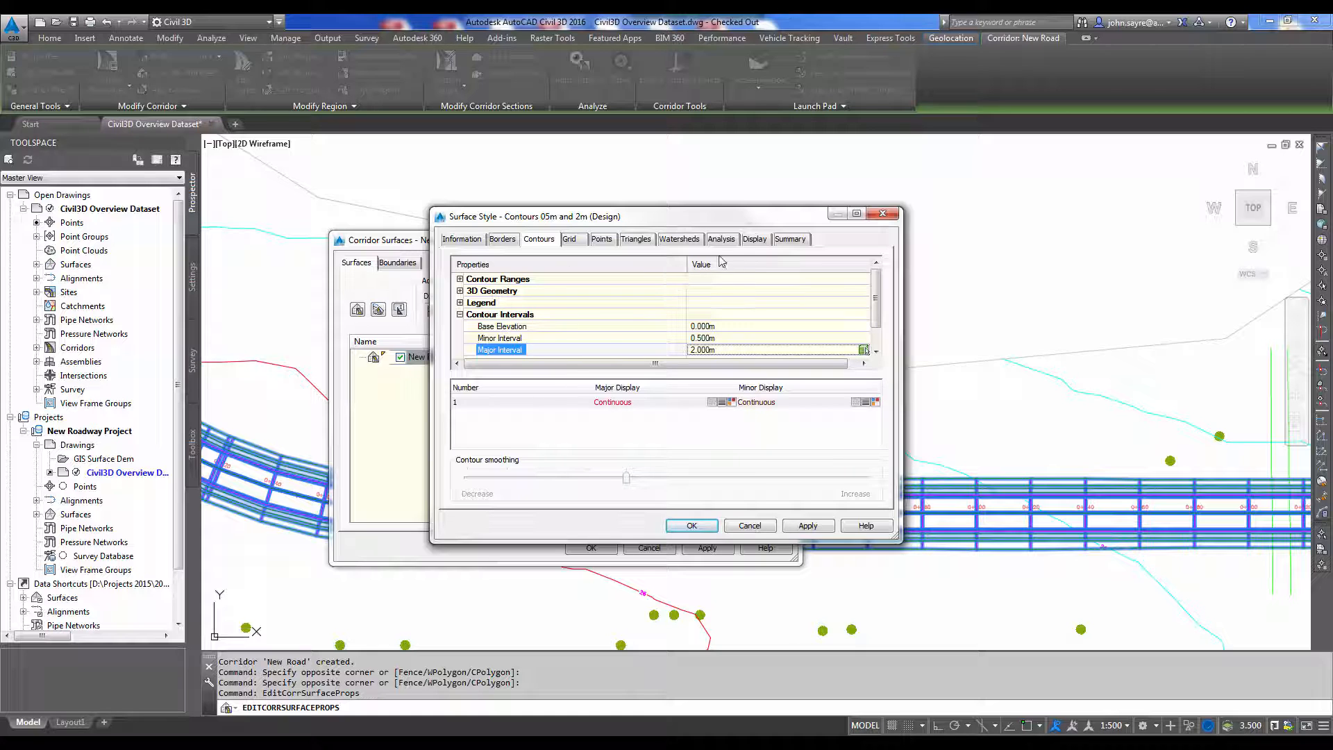
# Hide the border in the style's plan display and colour the major and minor contours blue
pyautogui.click(755, 238)
pyautogui.click(571, 342)
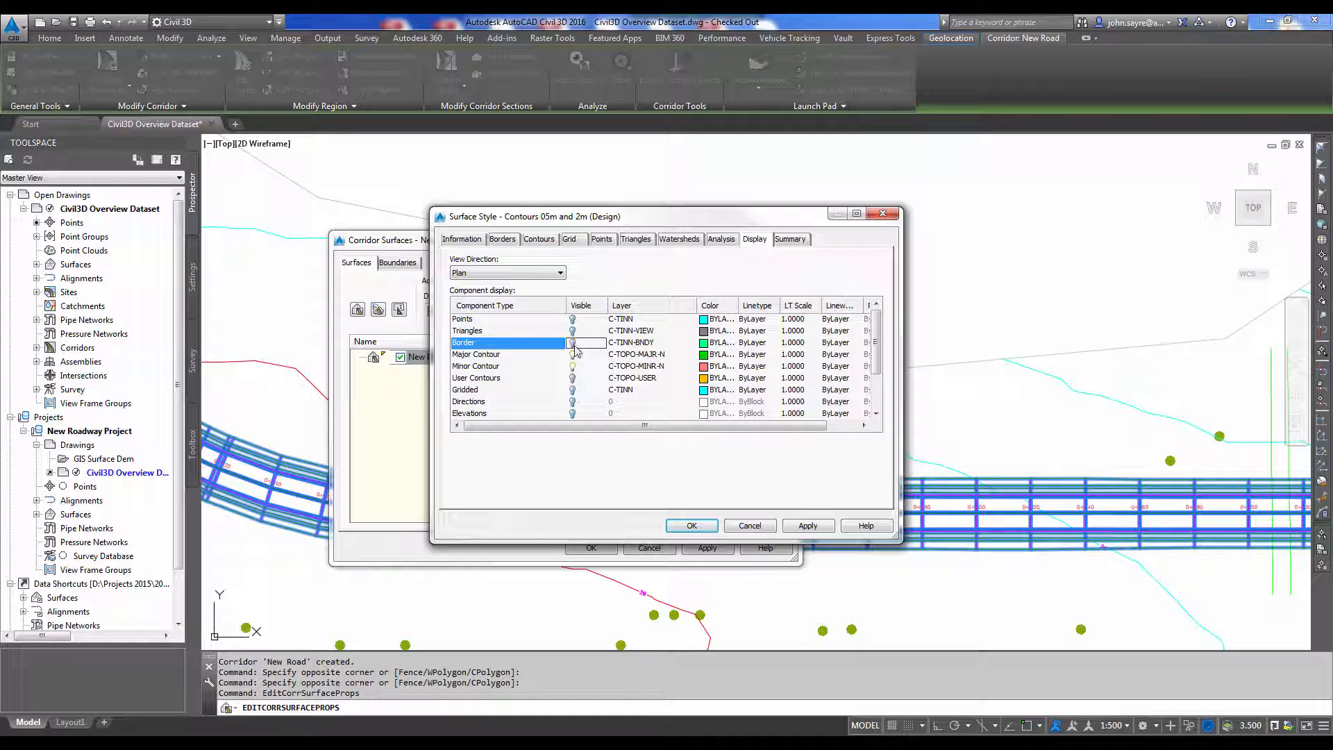
pyautogui.click(572, 354)
pyautogui.click(501, 357)
pyautogui.keyDown('shift'); pyautogui.click(490, 366); pyautogui.keyUp('shift')
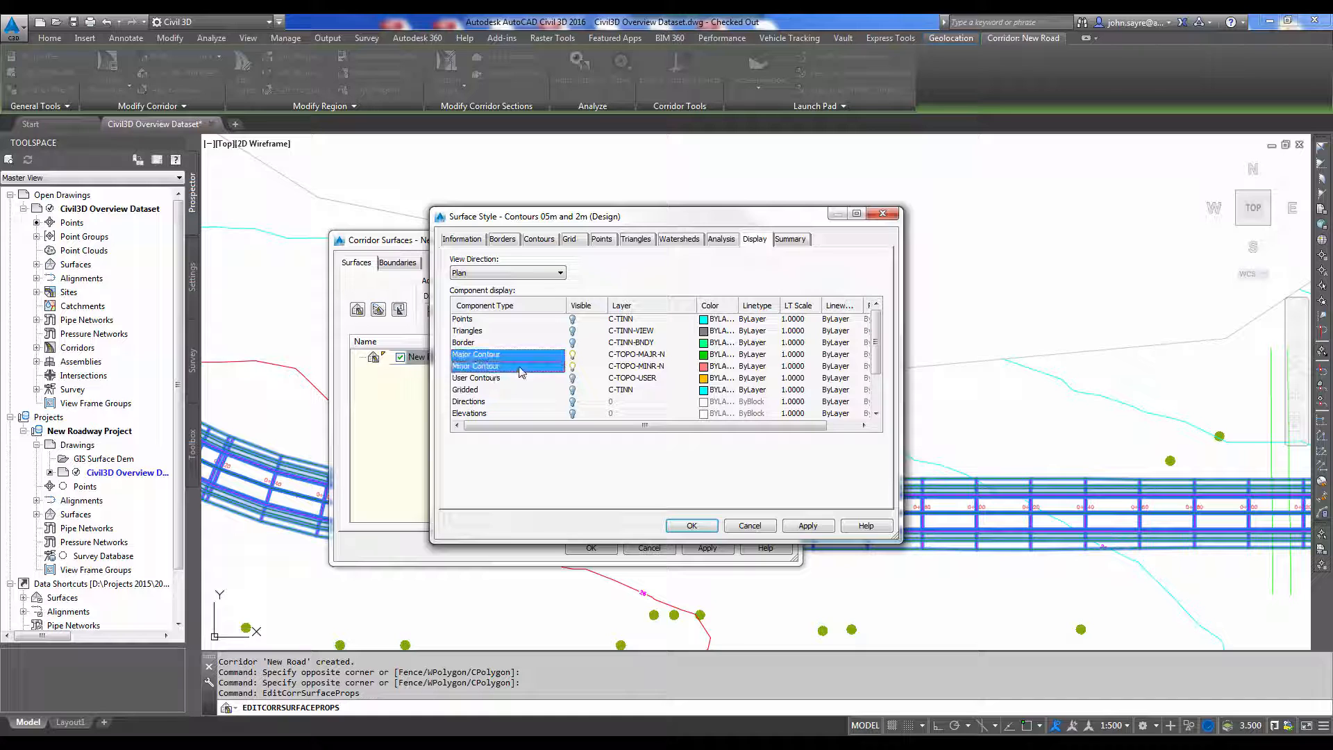
pyautogui.click(704, 361)
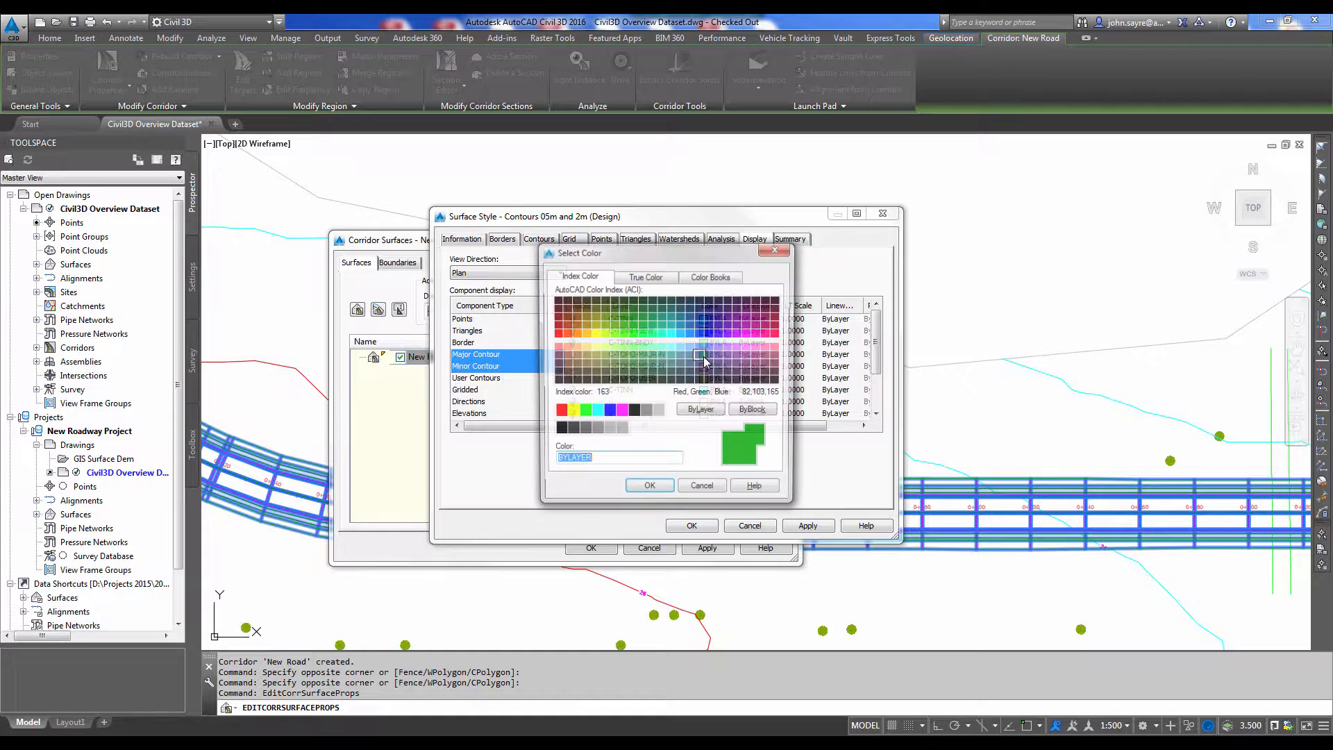
pyautogui.click(609, 413)
pyautogui.click(649, 490)
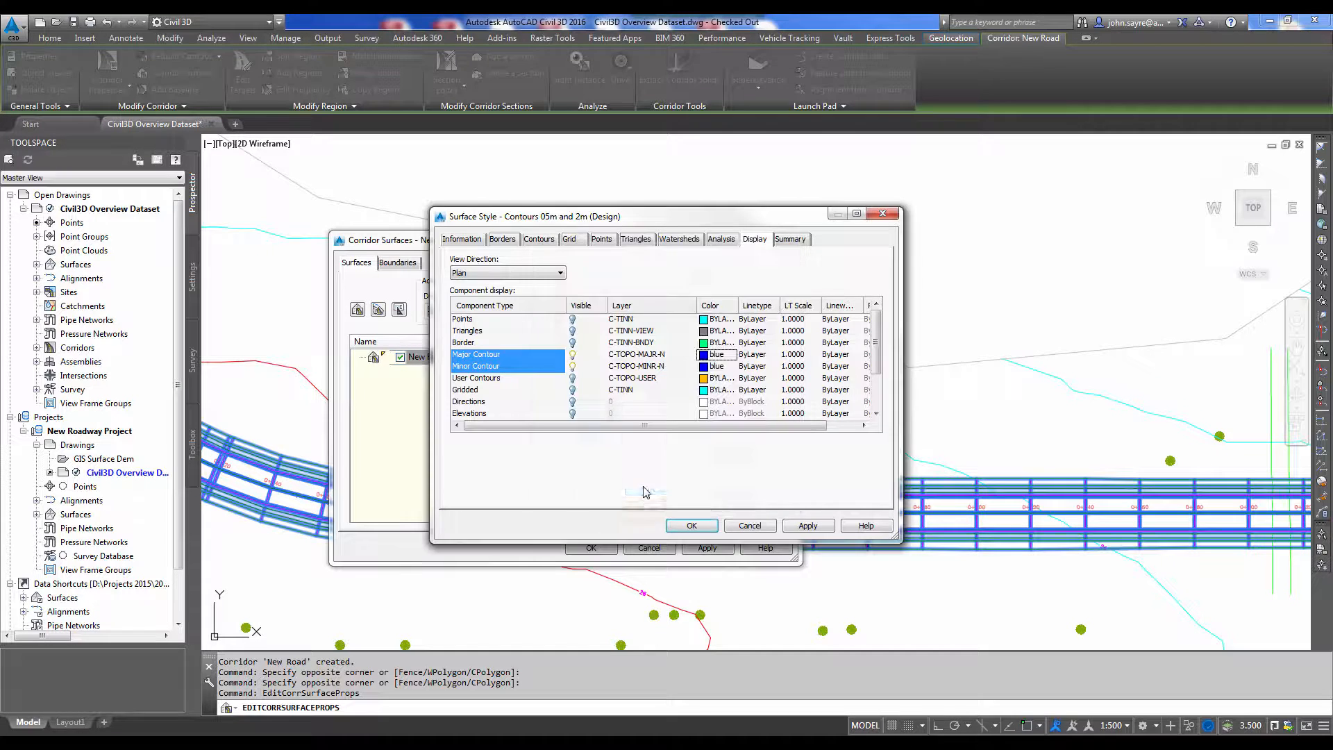
# Save the new contour style and assign it to the corridor surface
pyautogui.click(805, 525)
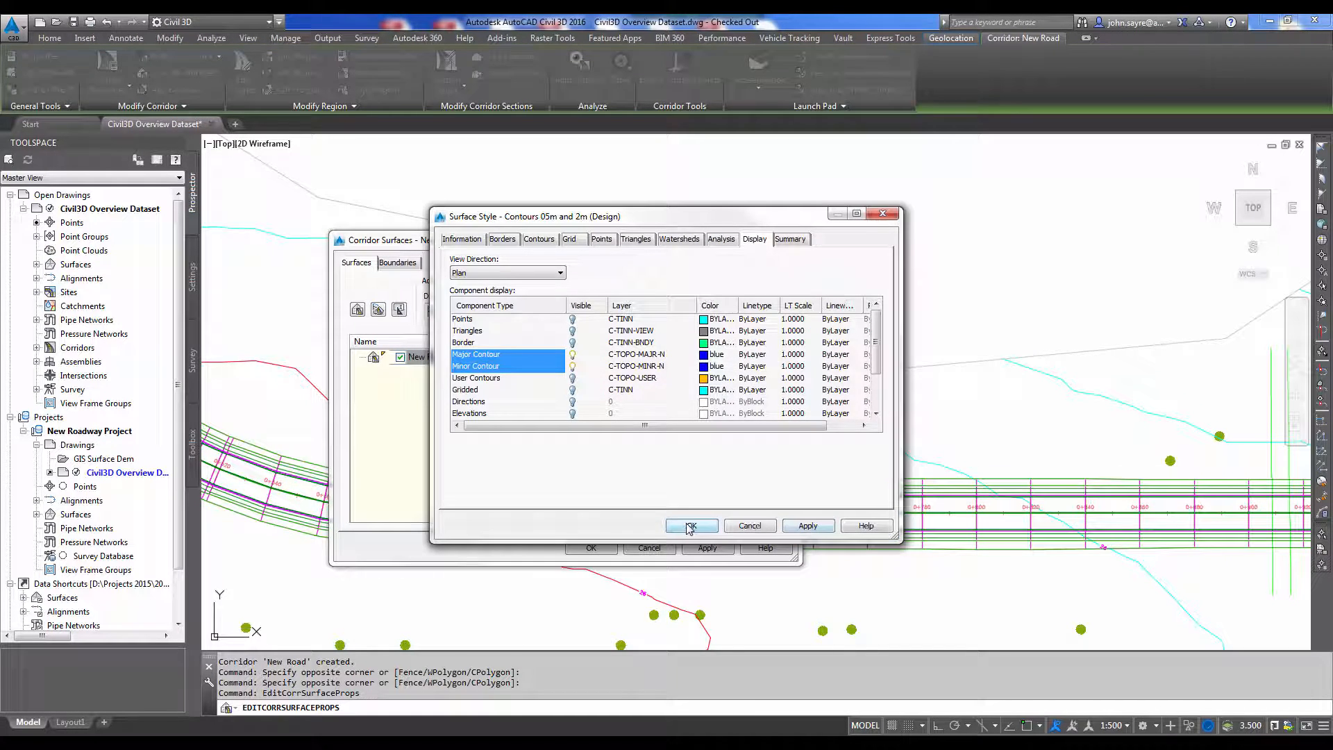
pyautogui.click(689, 526)
pyautogui.click(610, 375)
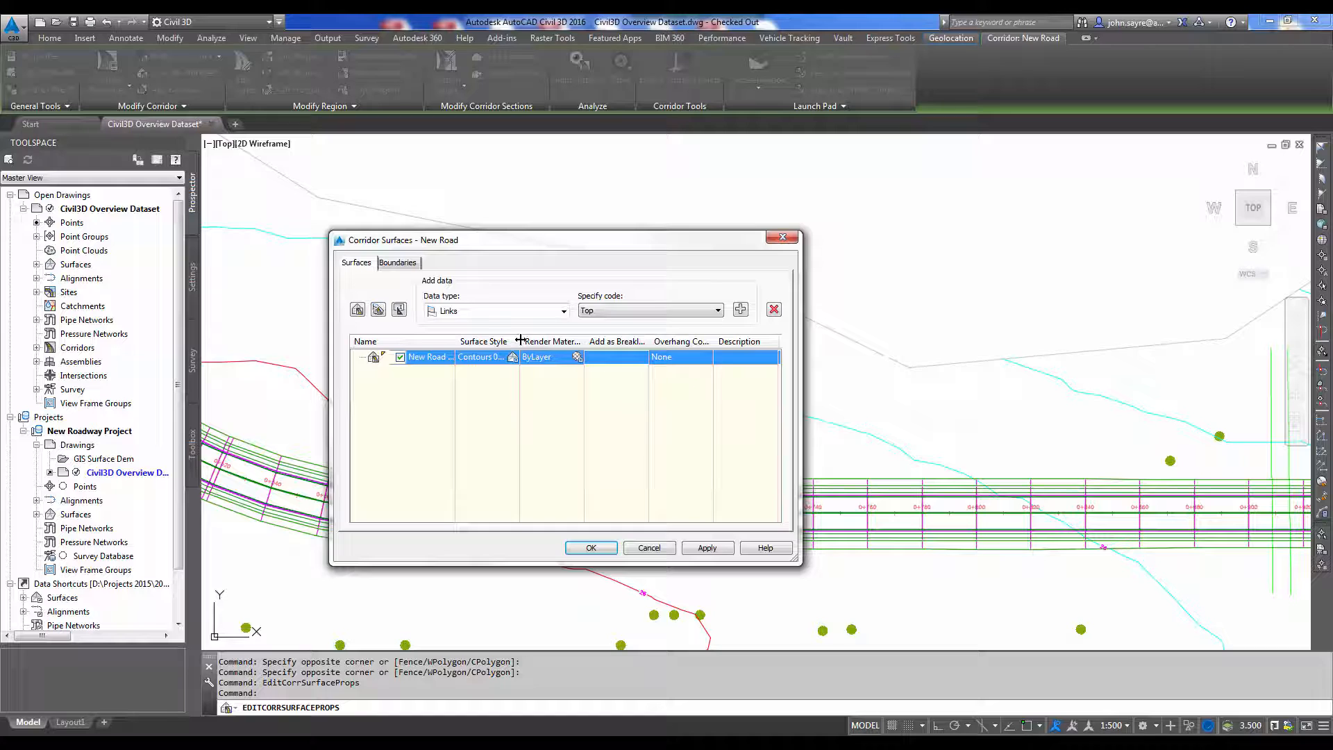
# Add the Top link data to the corridor surface and set its overhang correction to Top Links
pyautogui.click(741, 311)
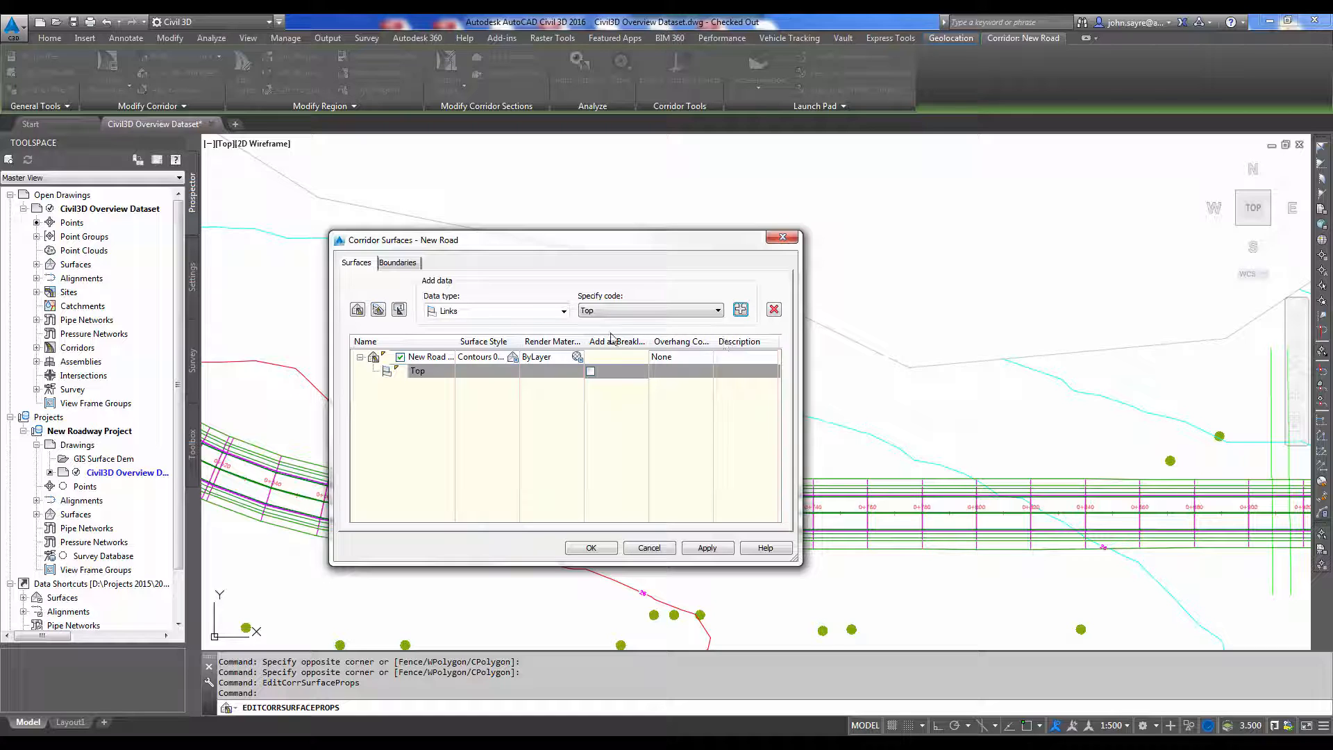
pyautogui.click(673, 358)
pyautogui.click(667, 378)
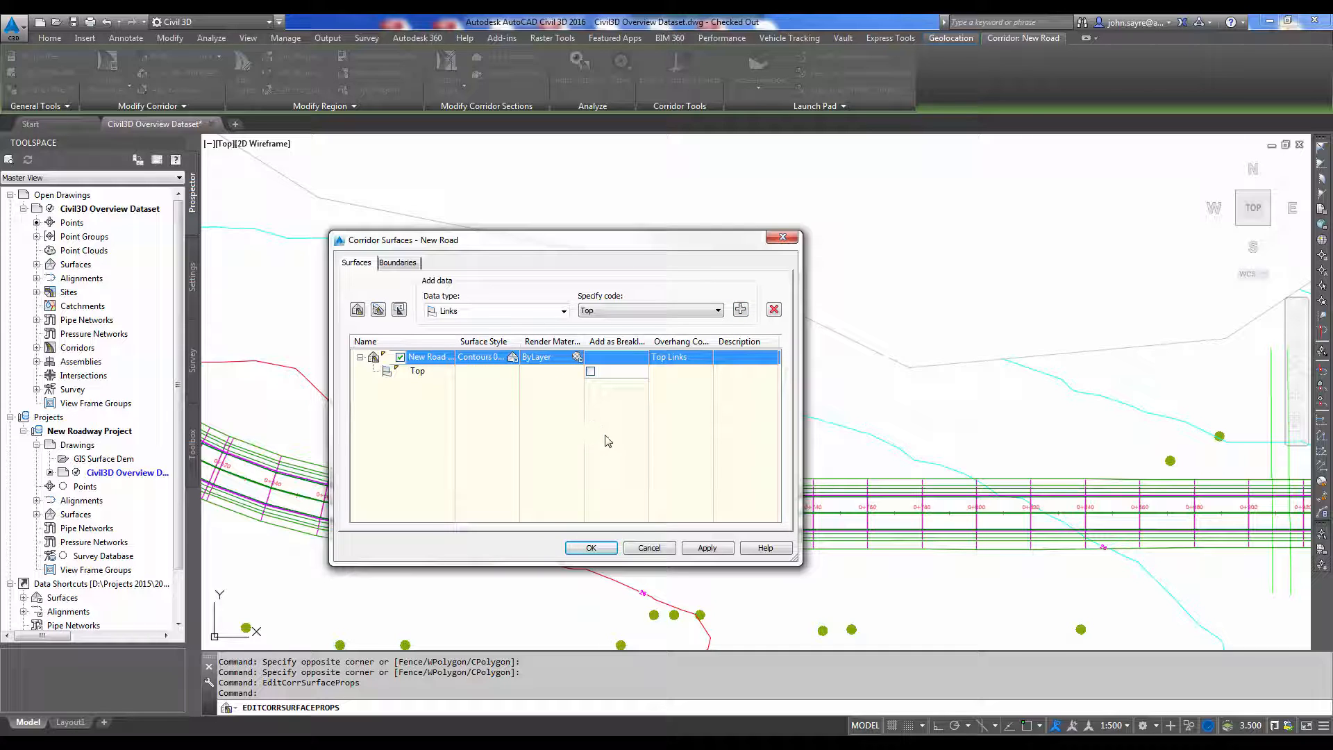
# Add the corridor extents as the outer boundary of the New Road corridor surface and rebuild the corridor
pyautogui.click(397, 263)
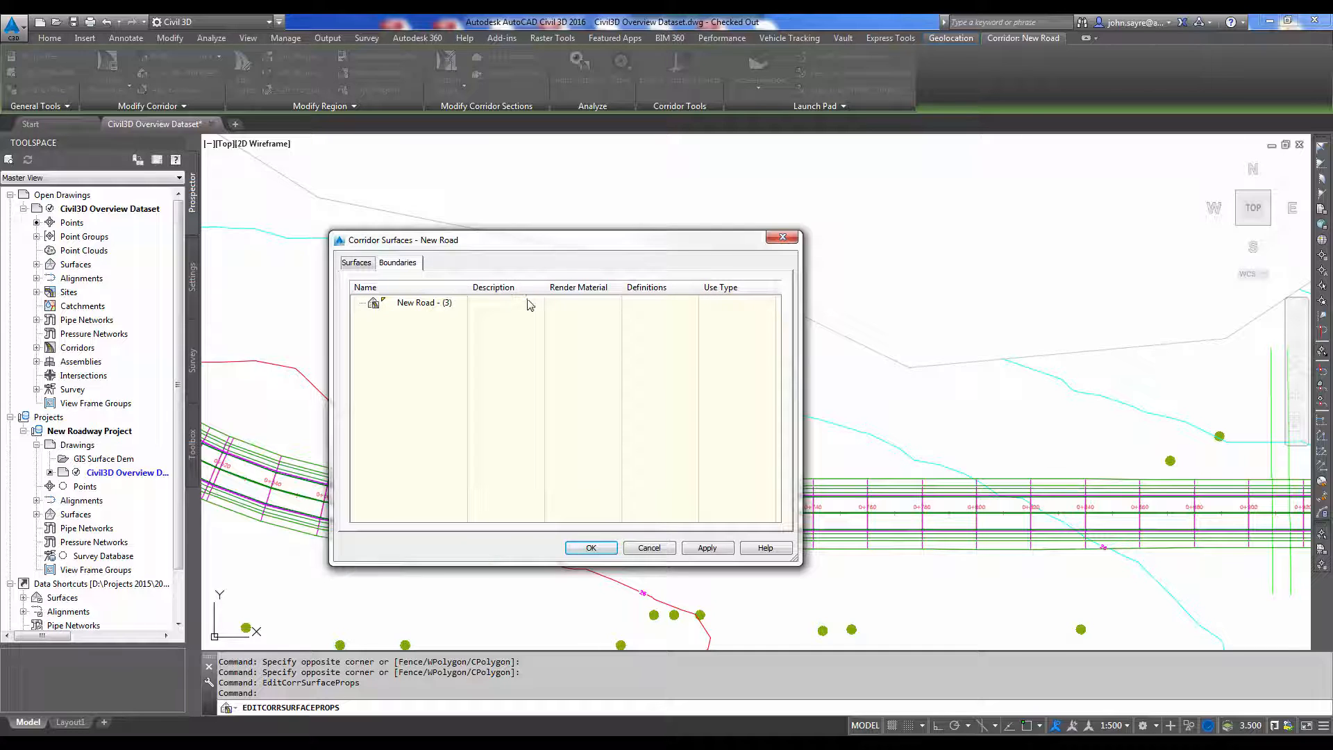
pyautogui.click(425, 304)
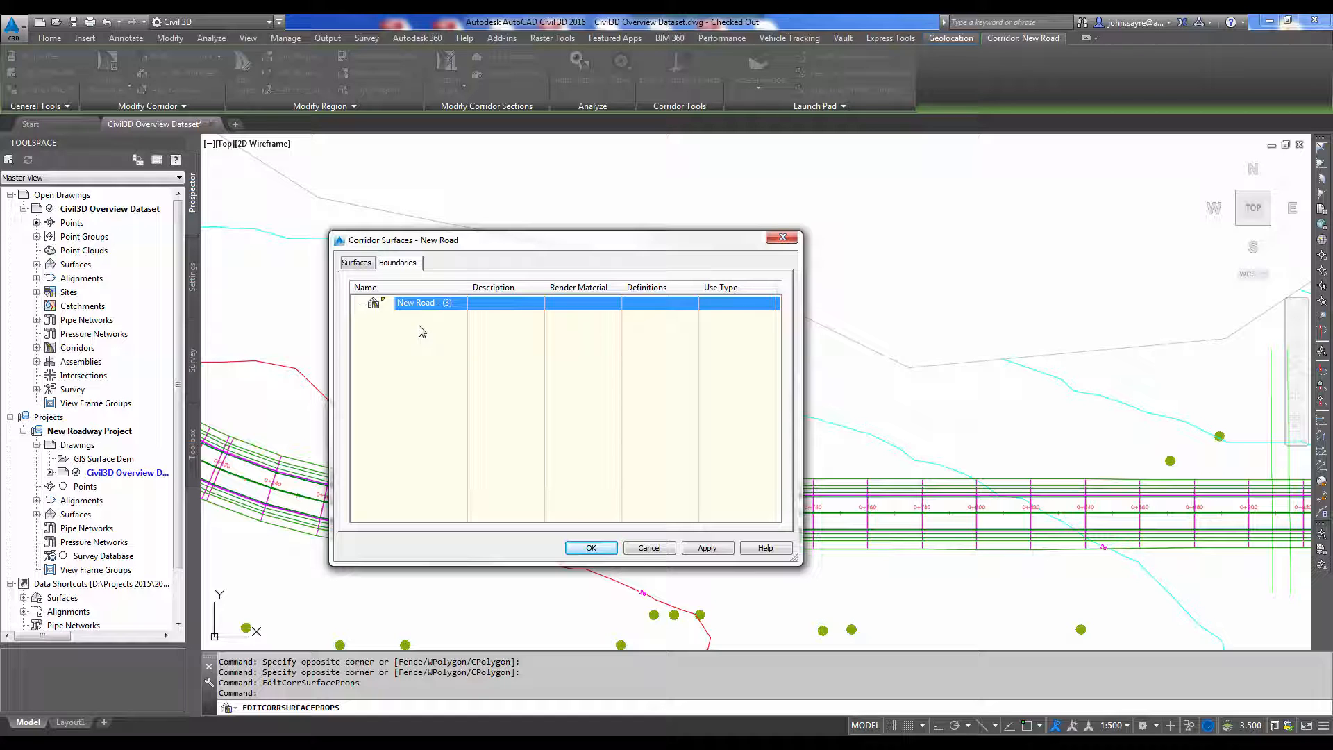
pyautogui.rightClick(475, 305)
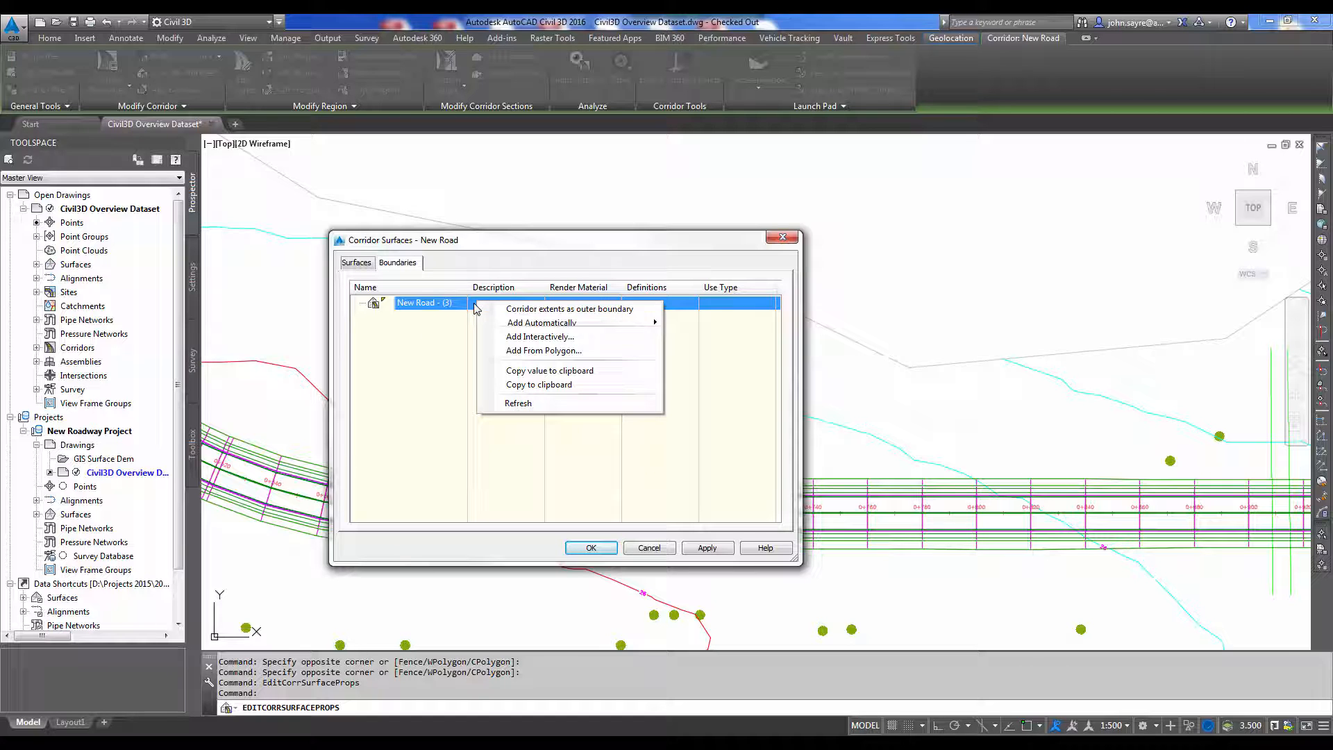
pyautogui.click(553, 310)
pyautogui.click(715, 548)
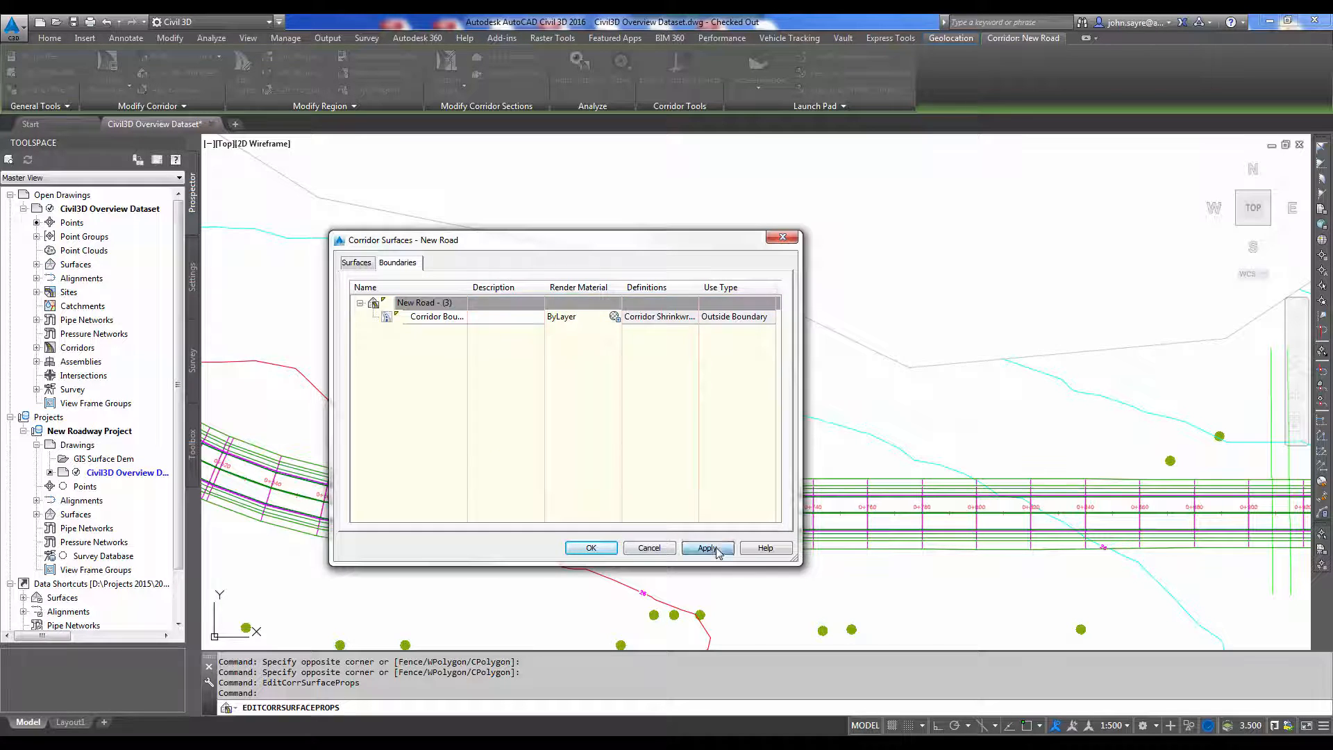
pyautogui.click(608, 343)
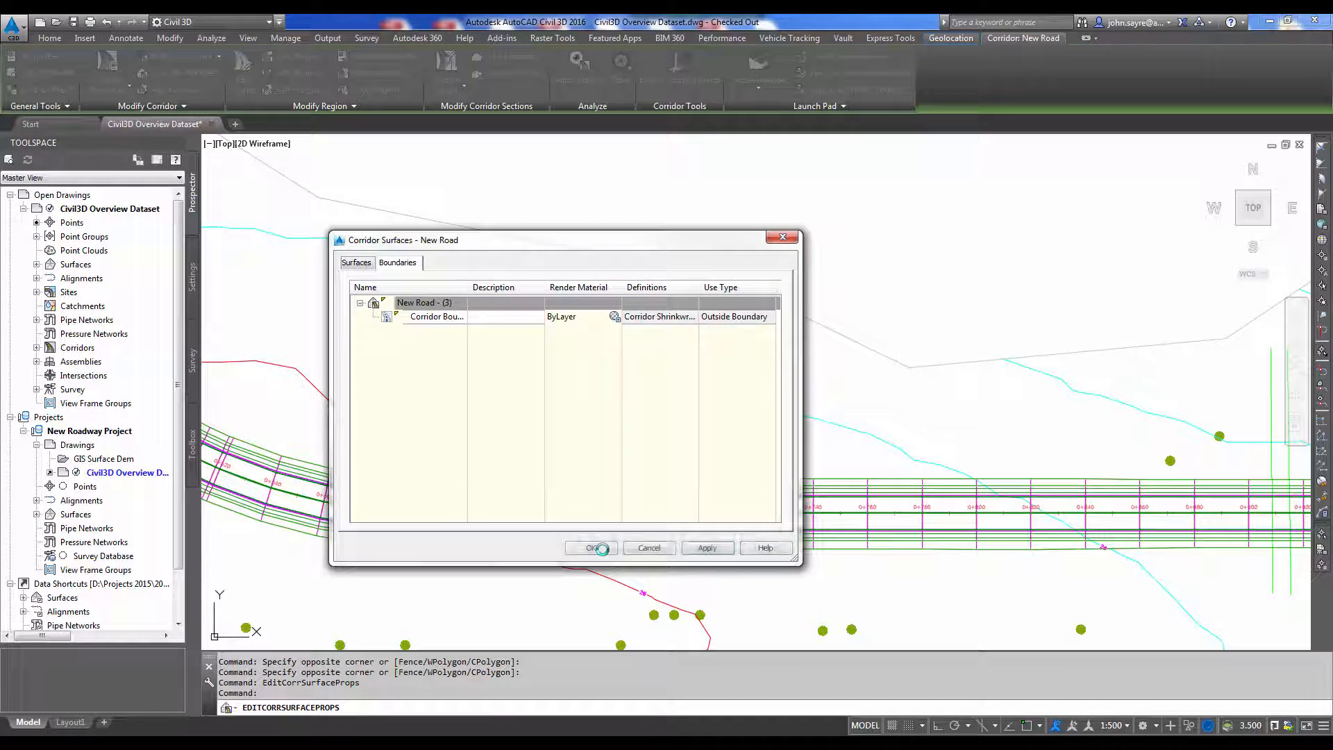
pyautogui.click(593, 548)
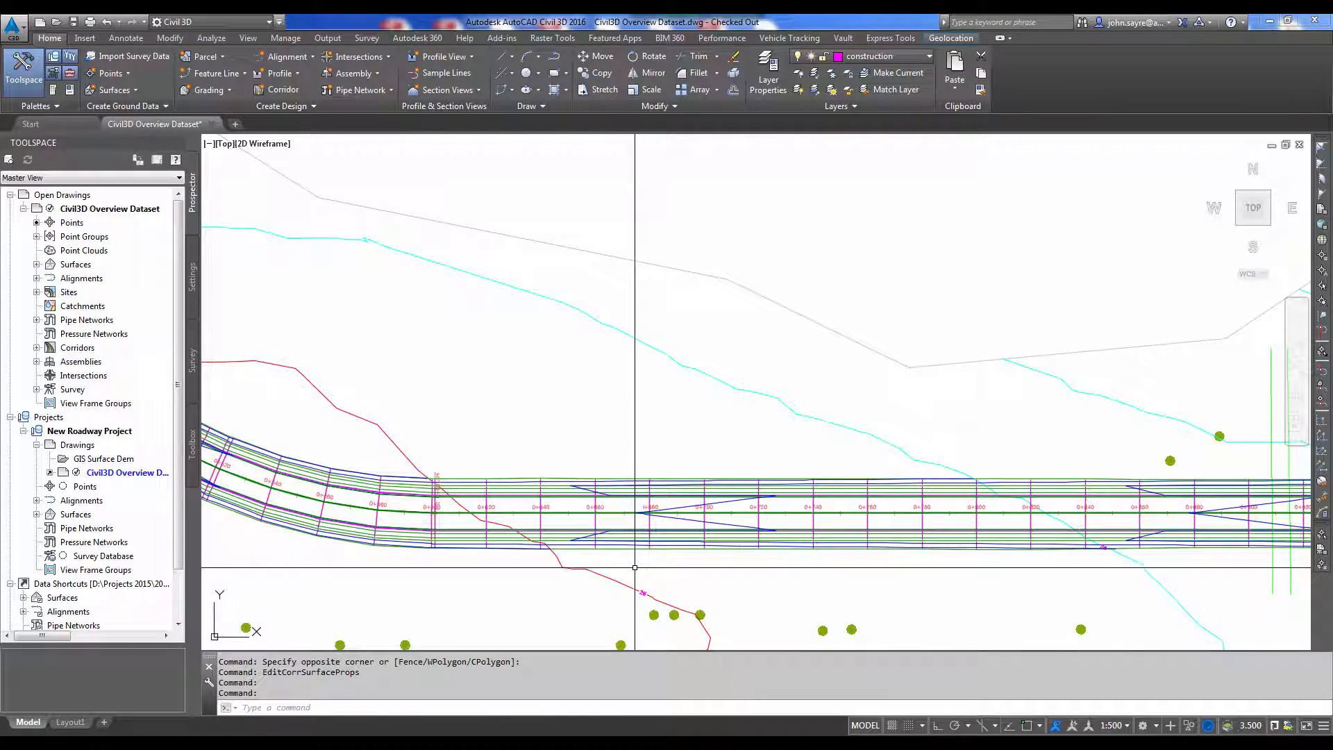
# Inspect the bounded corridor surface in 3D from several angles in the Object Viewer
pyautogui.scroll(-4, 786, 589)
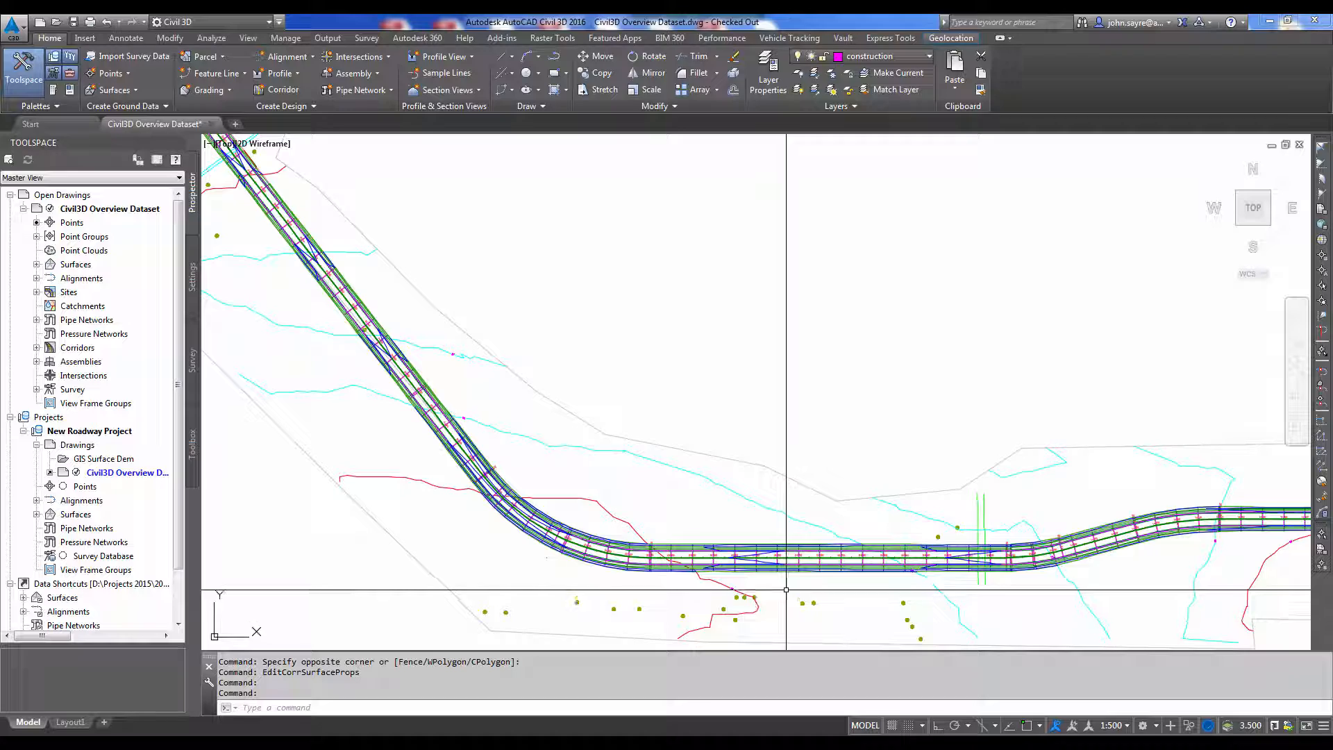
pyautogui.scroll(5, 786, 590)
pyautogui.click(723, 307)
pyautogui.rightClick(723, 307)
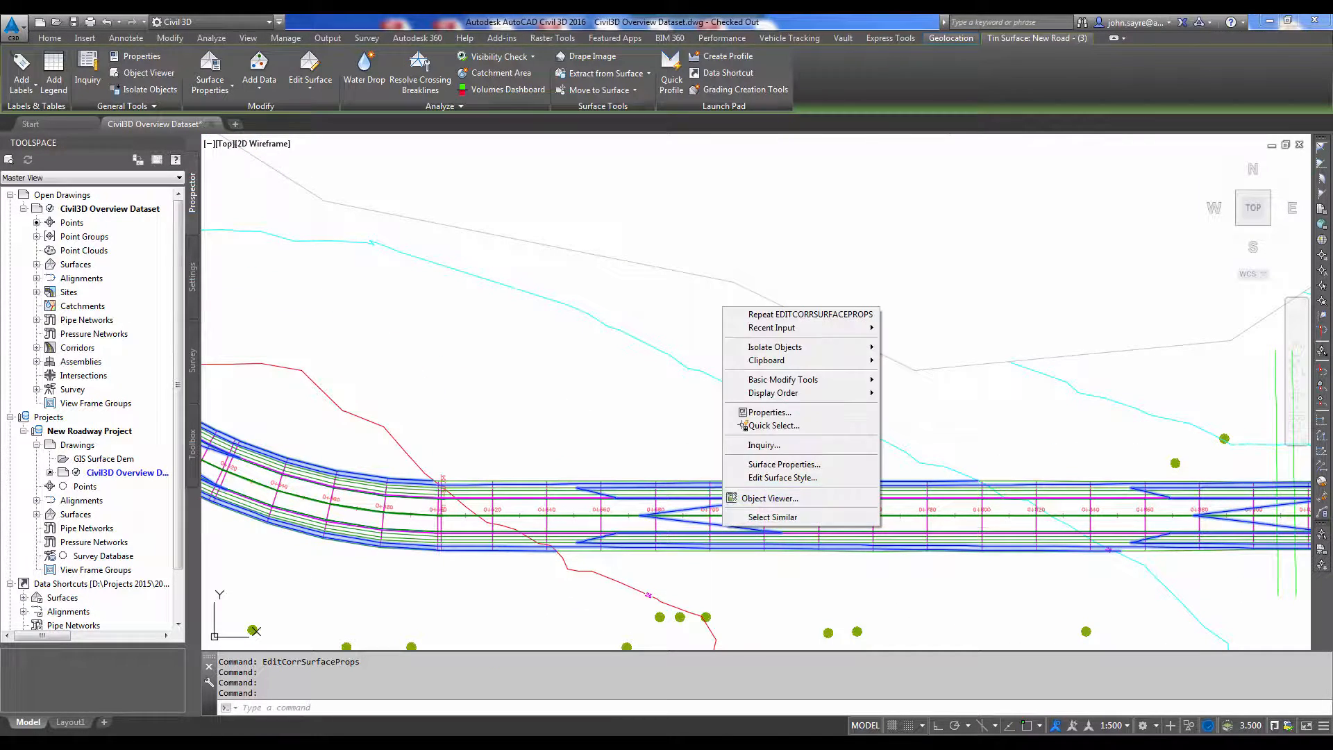
pyautogui.click(771, 500)
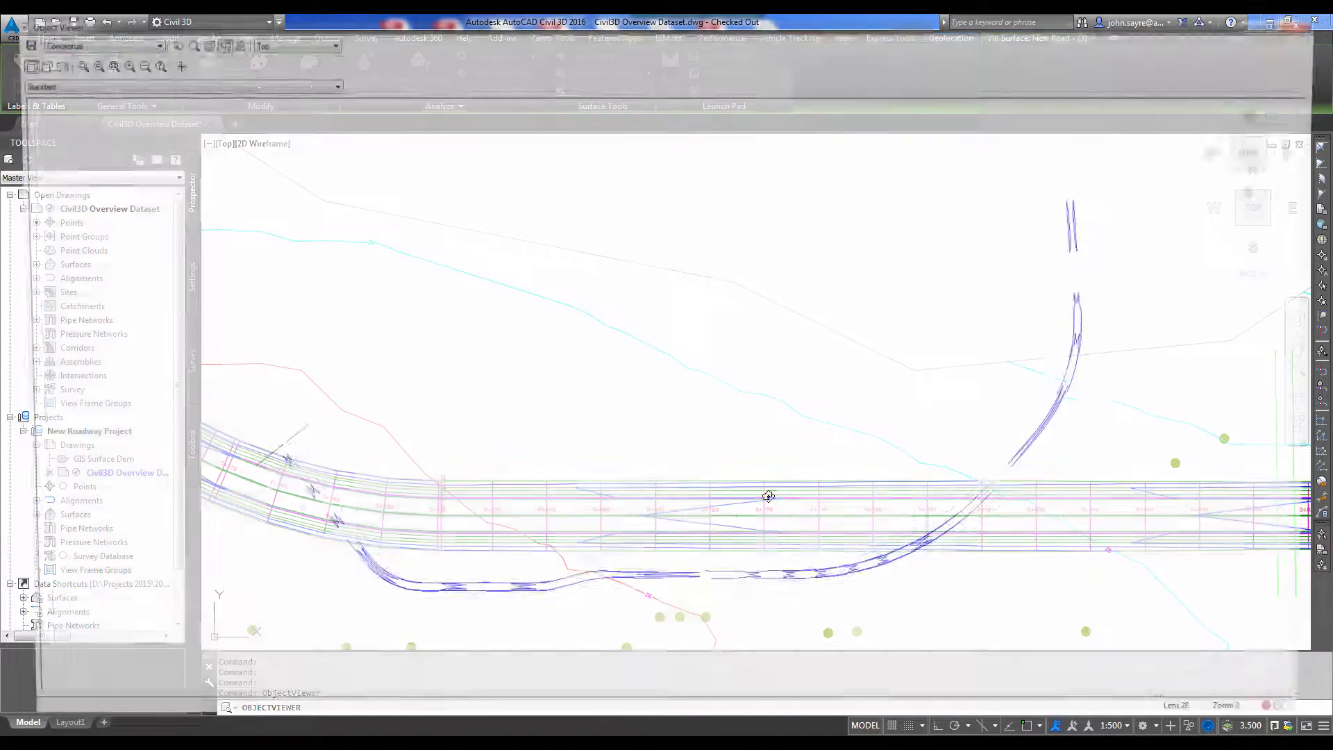
pyautogui.moveTo(771, 501); pyautogui.dragTo(820, 459)
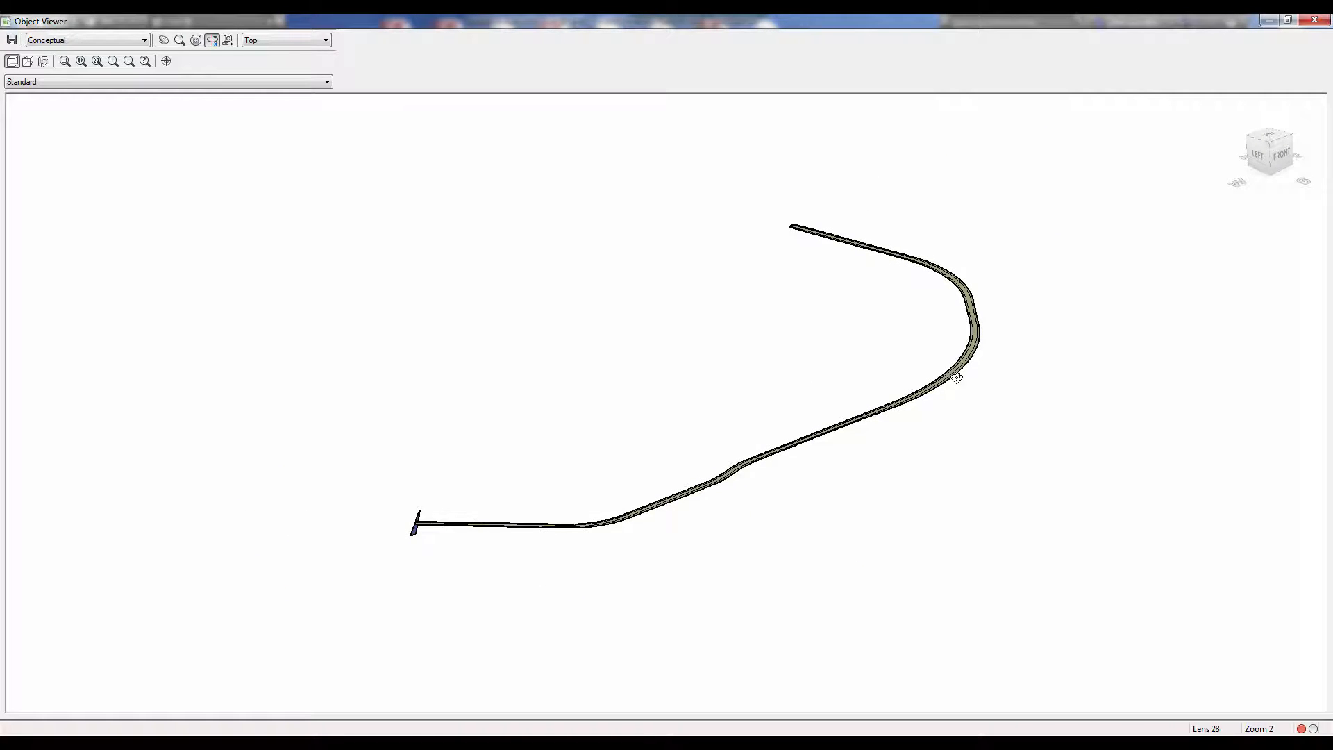
pyautogui.moveTo(866, 470); pyautogui.dragTo(432, 375)
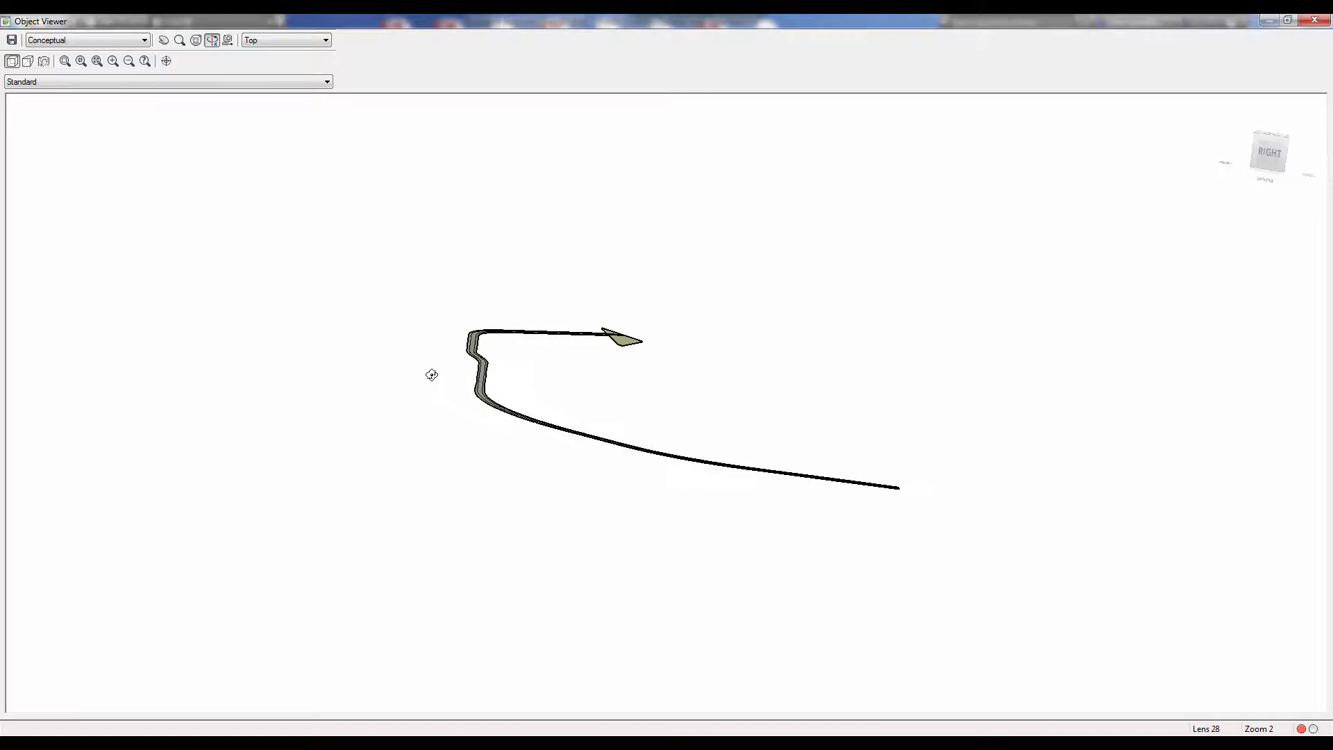
pyautogui.click(1314, 19)
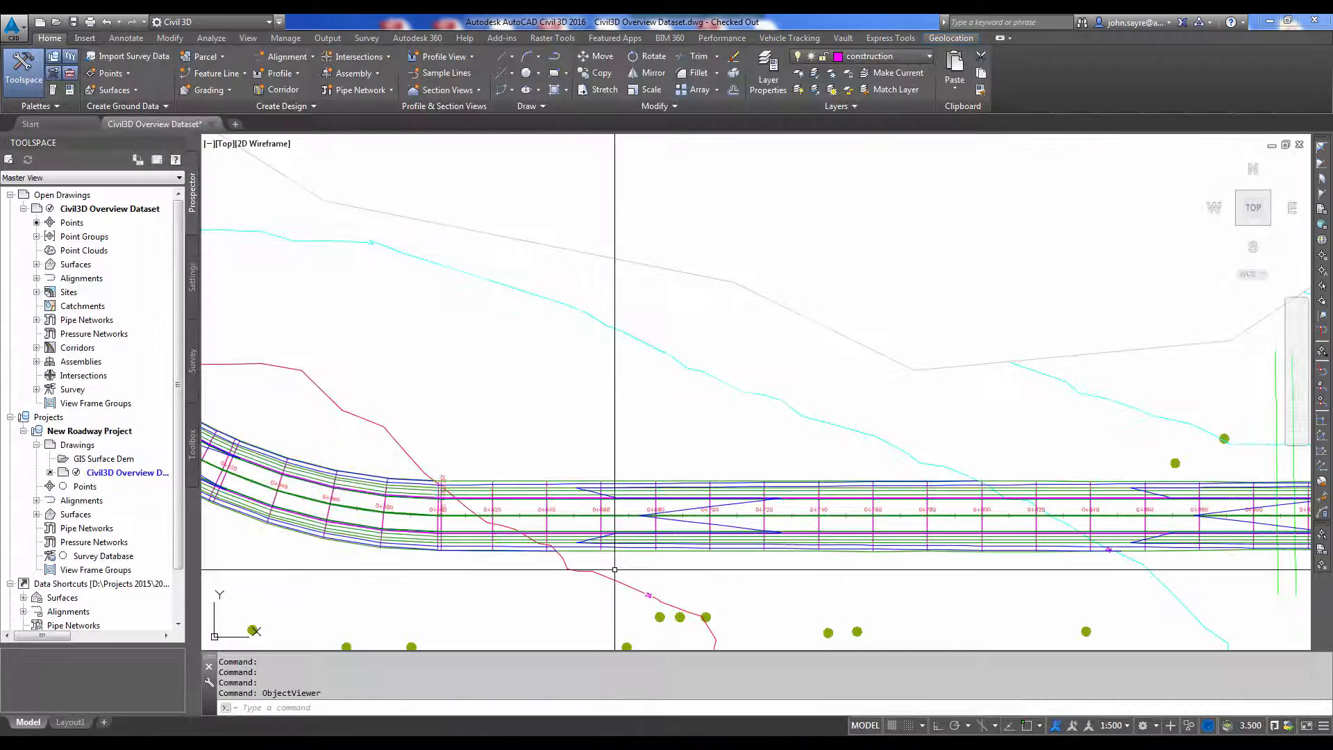
# Create a second surface for the New Road corridor and name it New Road -Subgrade
pyautogui.scroll(-4, 660, 576)
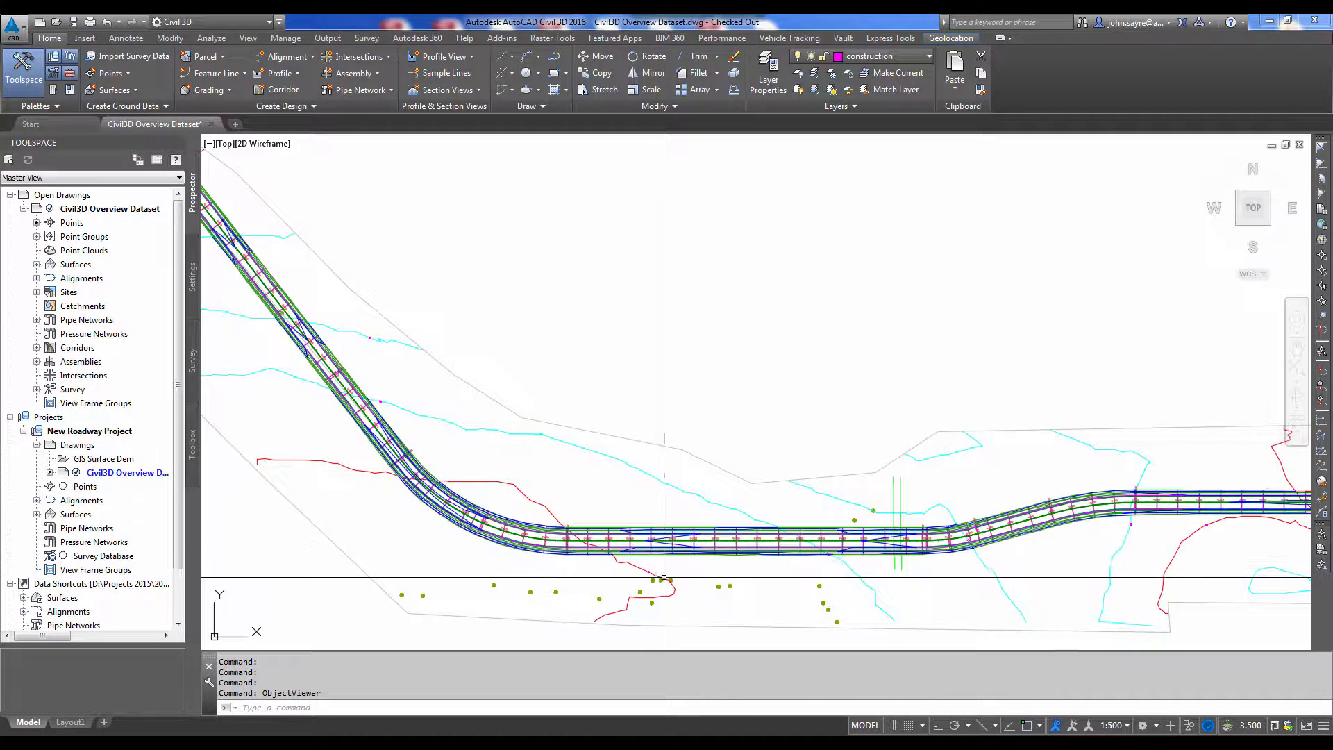
pyautogui.scroll(-3, 665, 576)
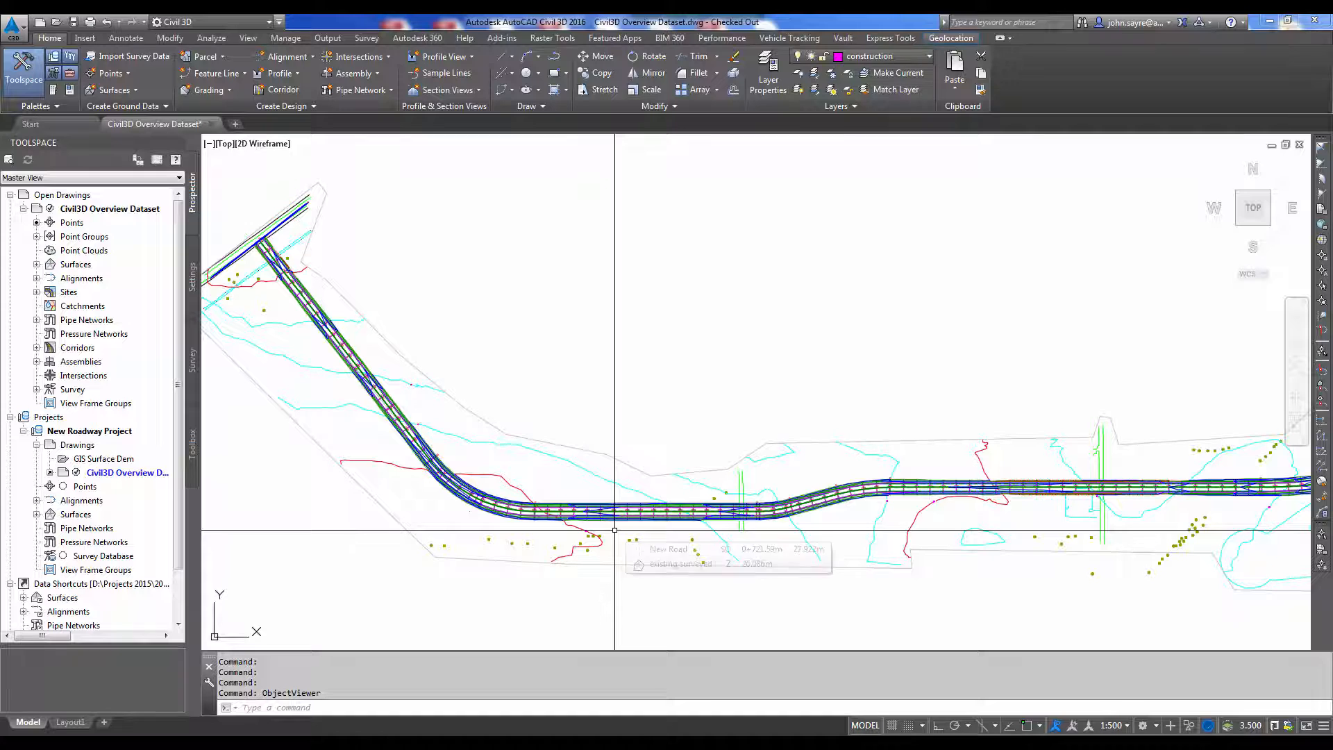
pyautogui.scroll(8, 615, 529)
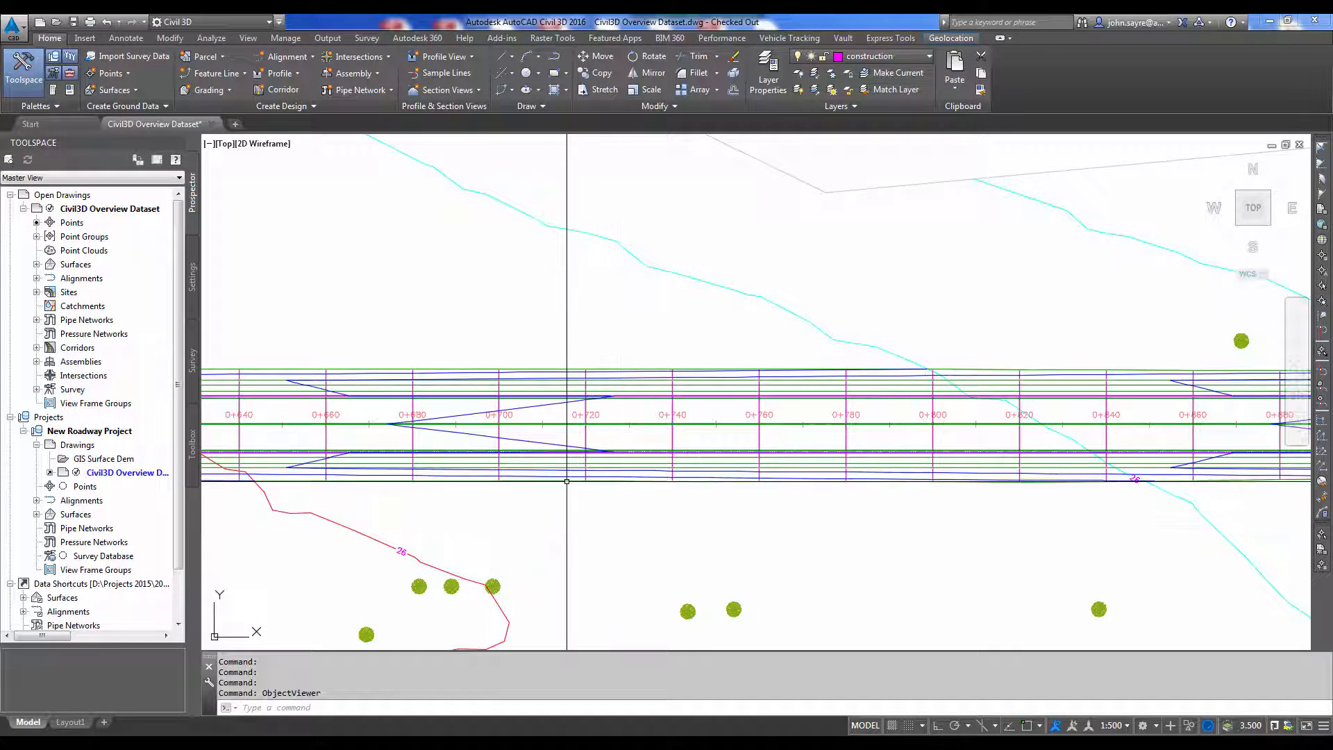
pyautogui.click(581, 437)
pyautogui.rightClick(585, 438)
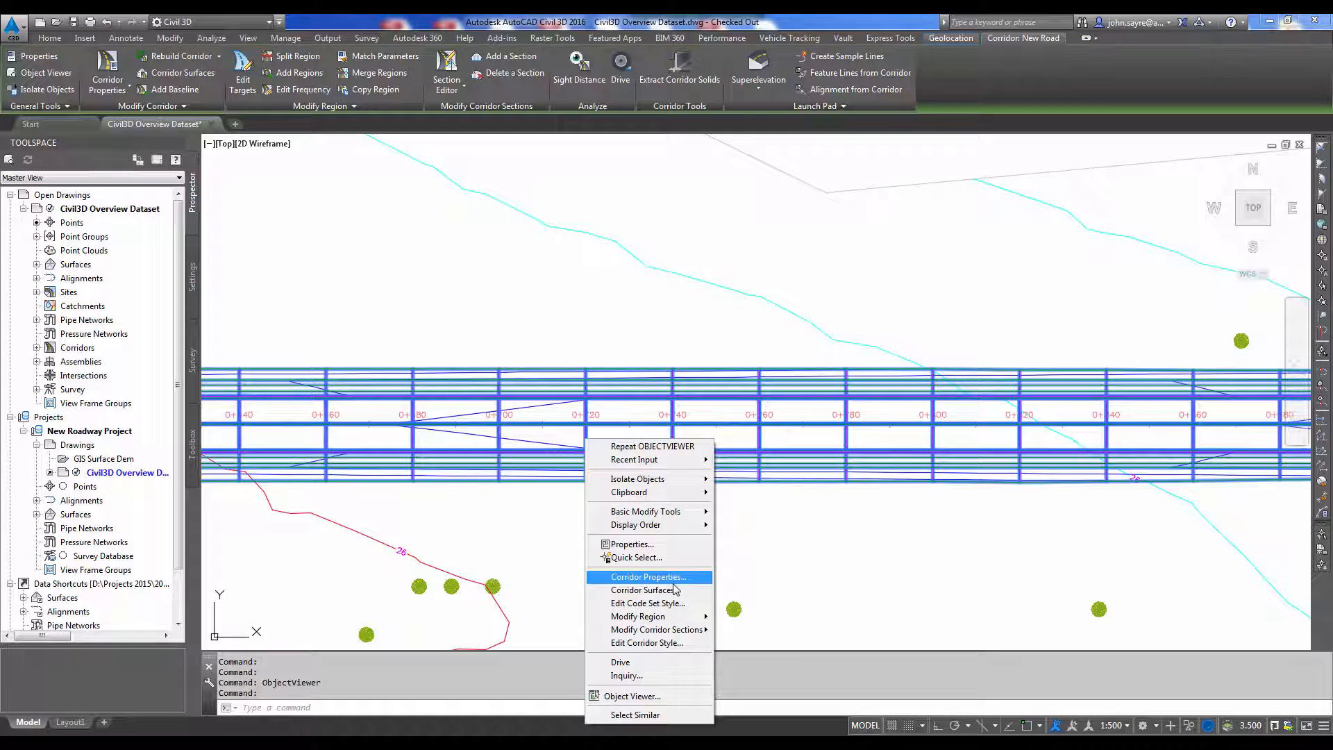
pyautogui.click(672, 589)
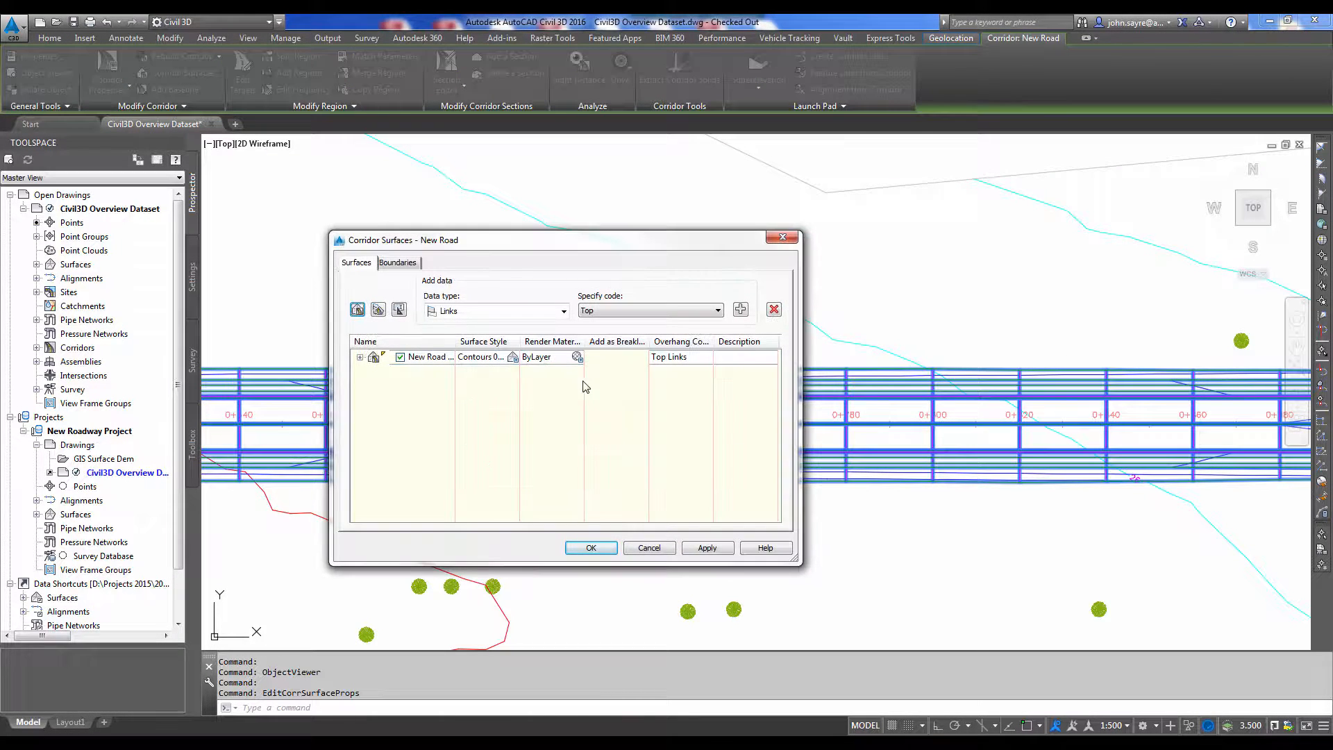
pyautogui.click(357, 310)
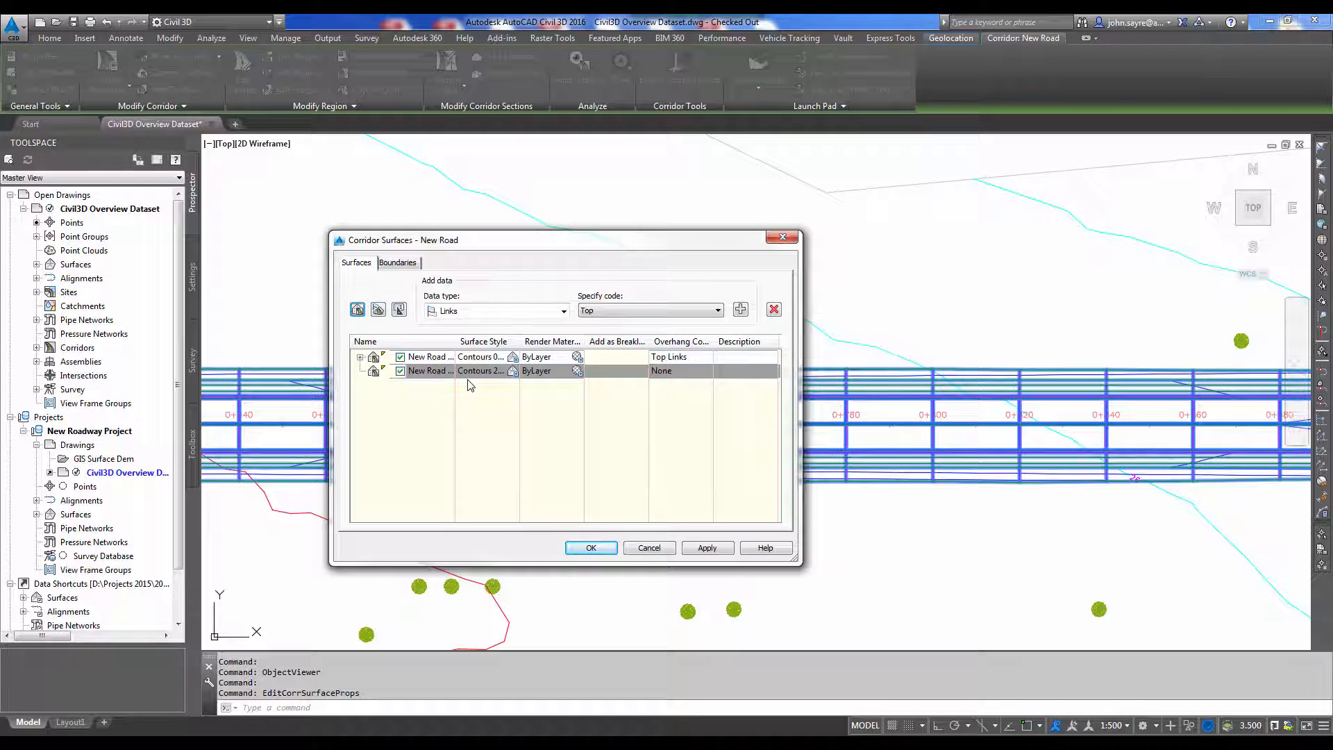
pyautogui.click(434, 371)
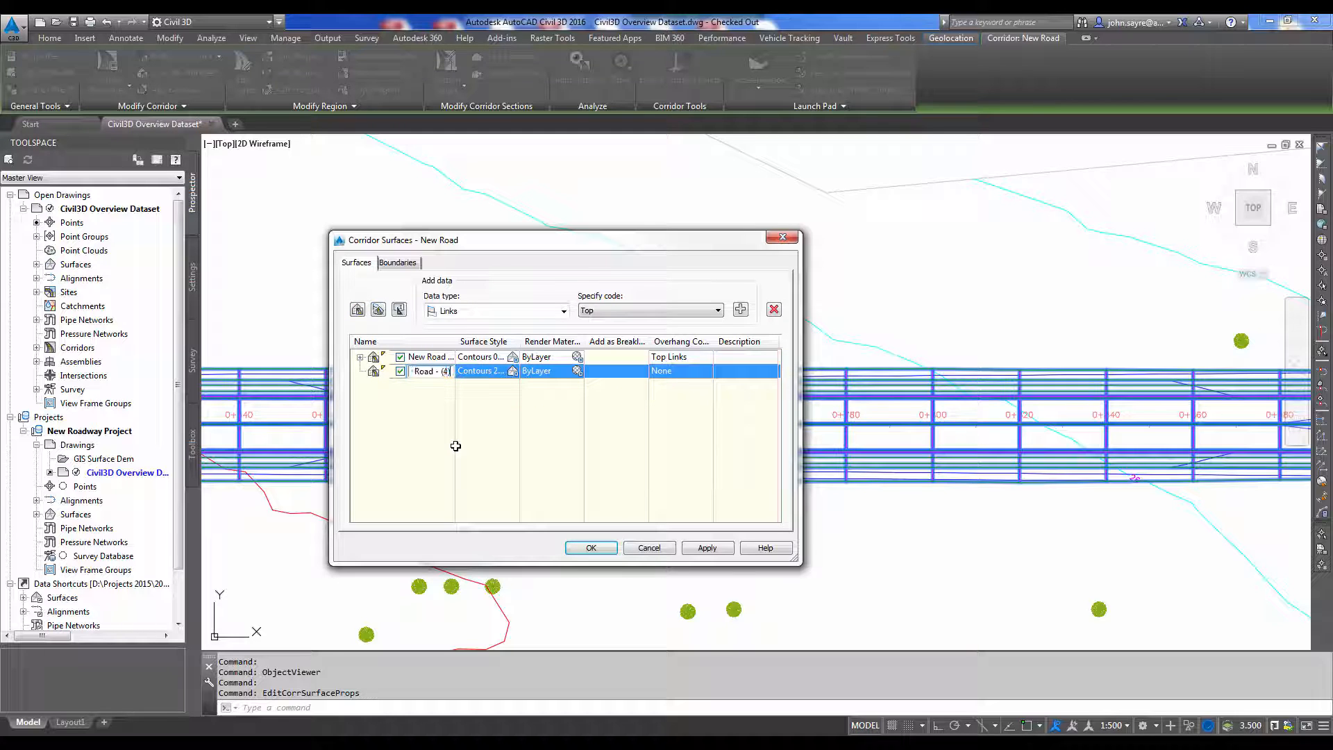
pyautogui.press('BackSpace')
pyautogui.press('BackSpace')
pyautogui.press('BackSpace')
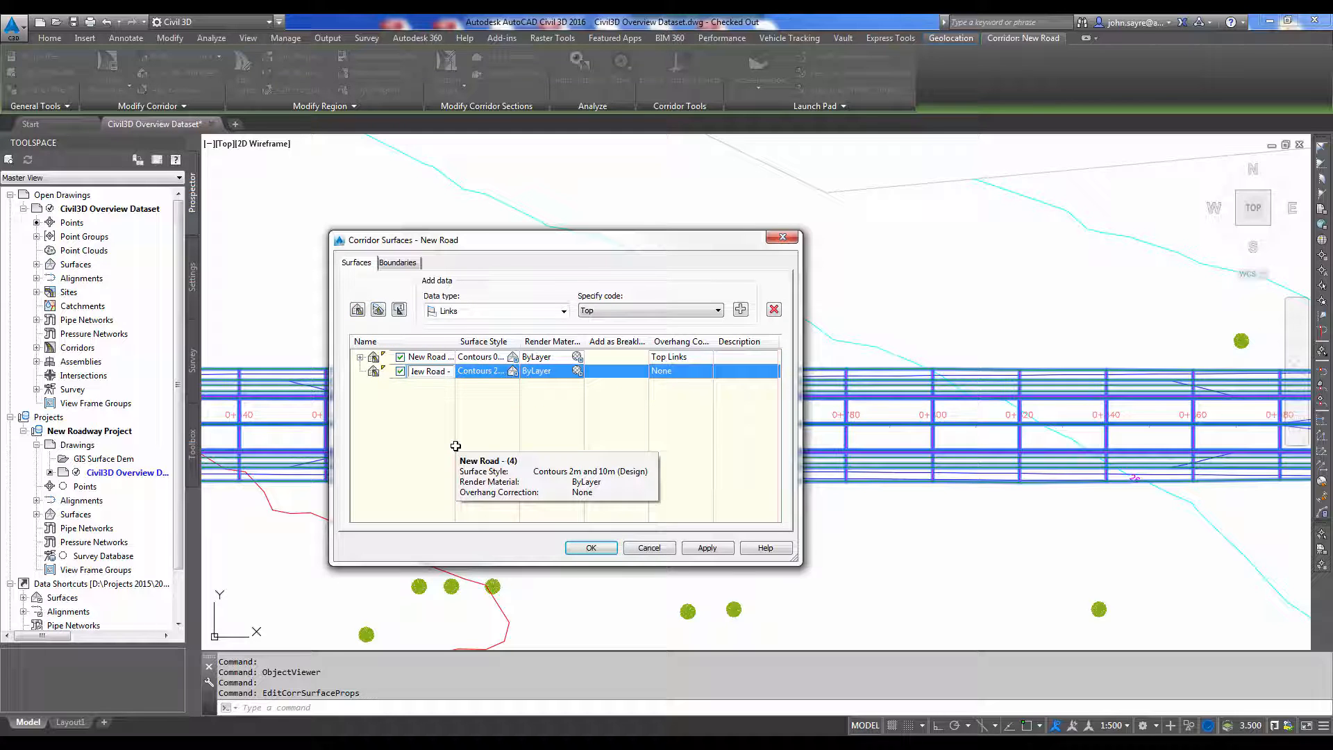
pyautogui.write('Subgrade')
# Set the subgrade surface's style to _No Display
pyautogui.click(512, 370)
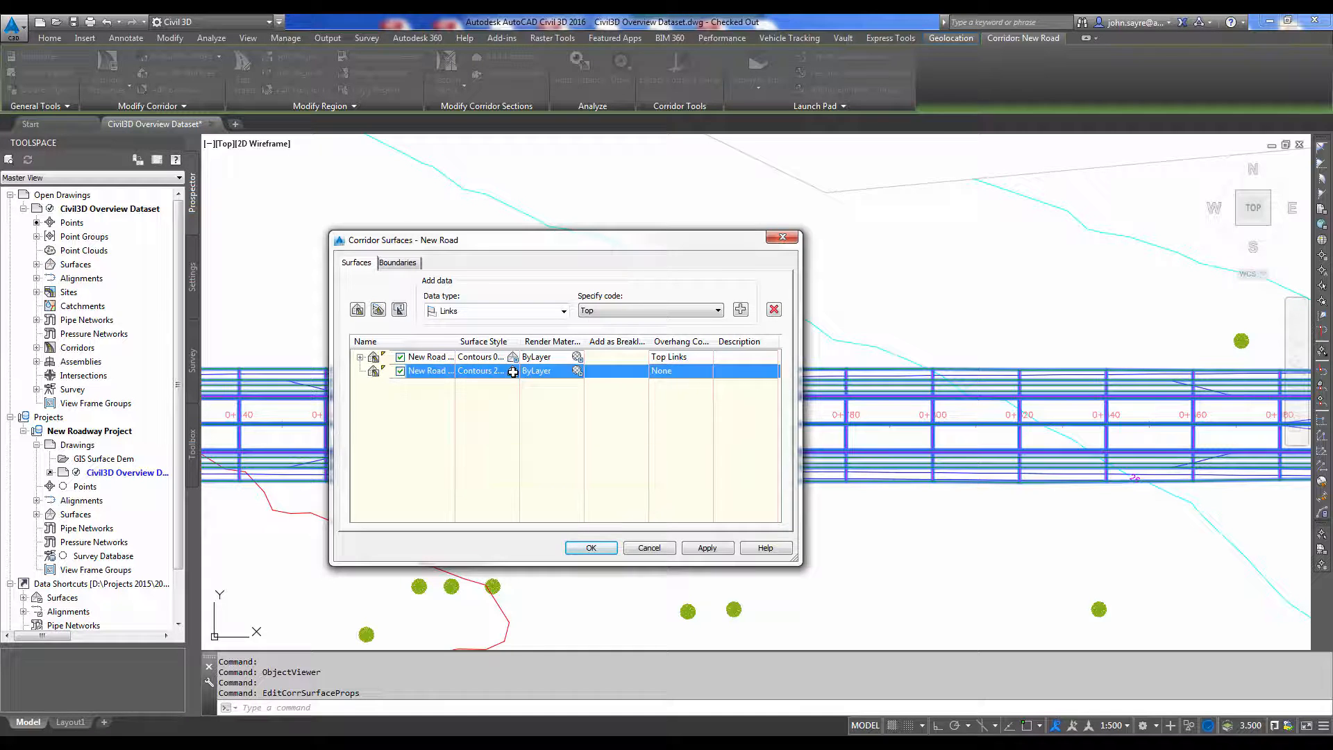
pyautogui.click(694, 352)
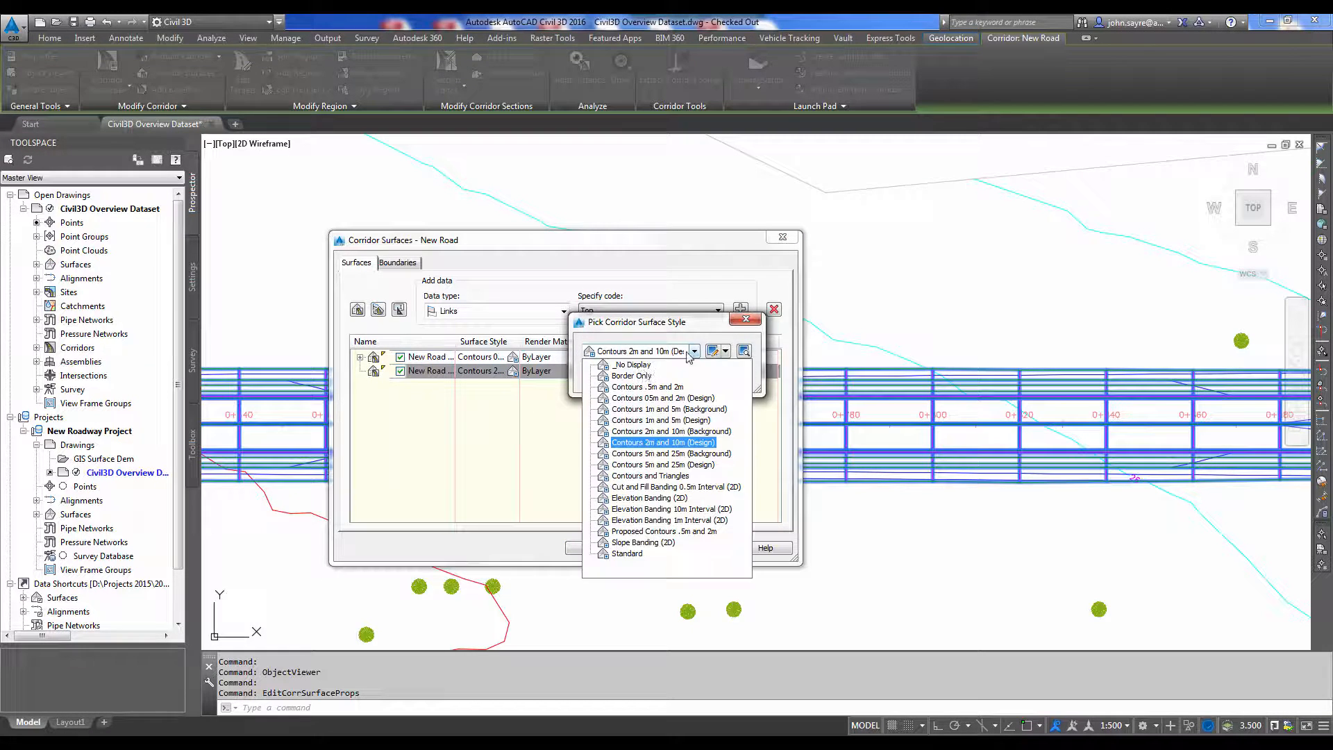
pyautogui.click(627, 365)
pyautogui.click(611, 377)
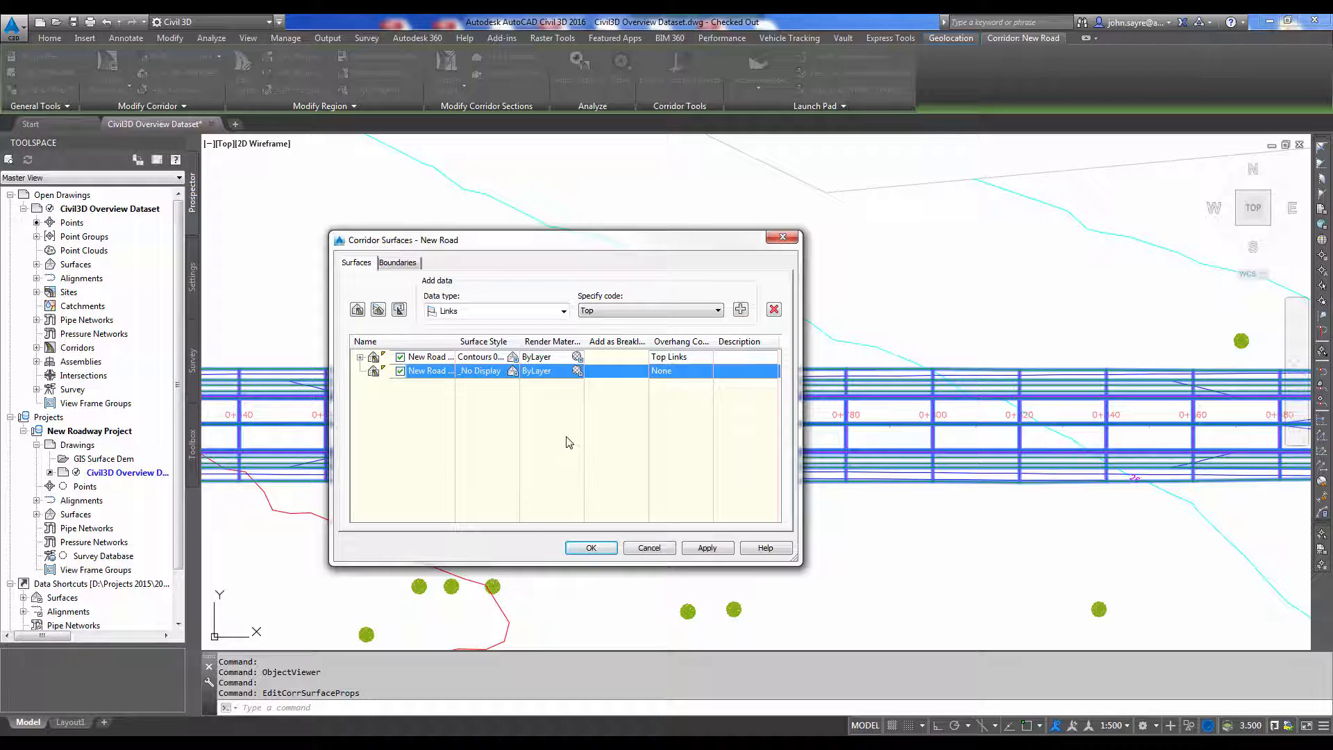
# Add the Datum link data to the subgrade surface and set its overhang correction to Bottom Links
pyautogui.click(717, 311)
pyautogui.click(694, 283)
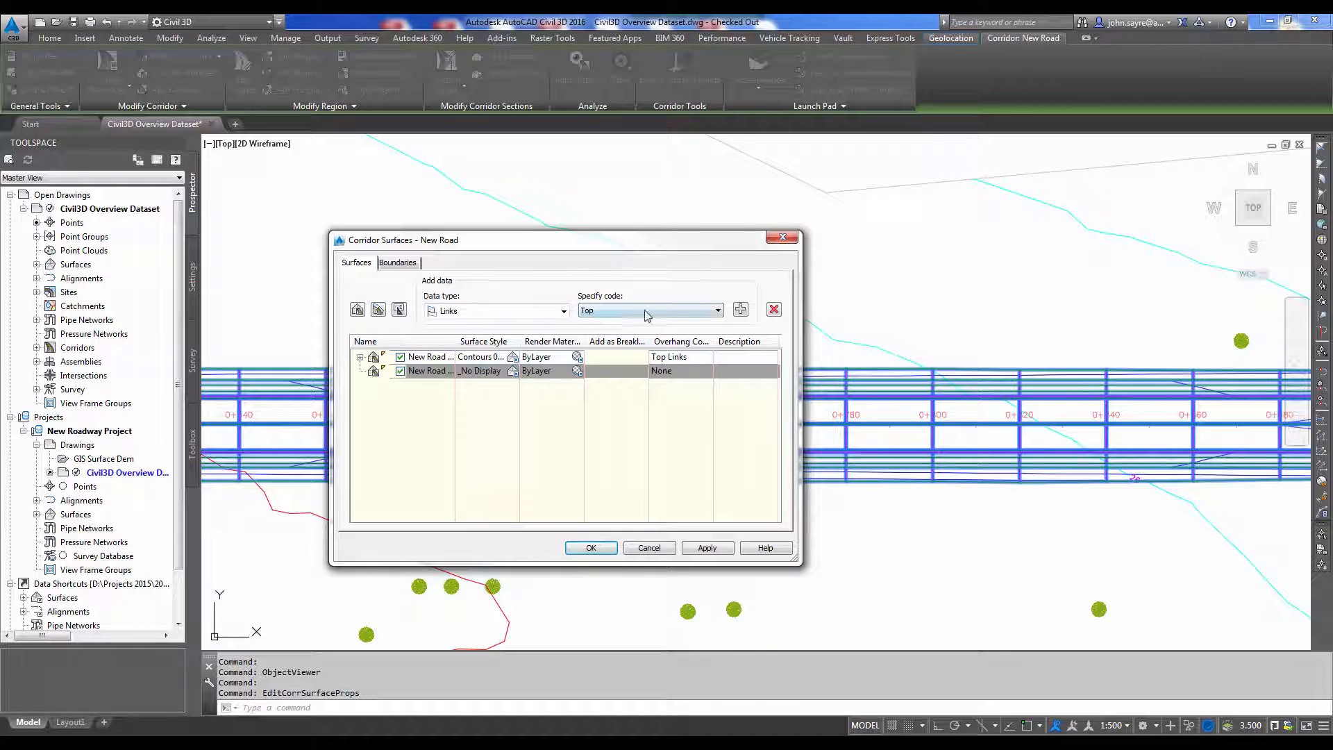
pyautogui.click(717, 311)
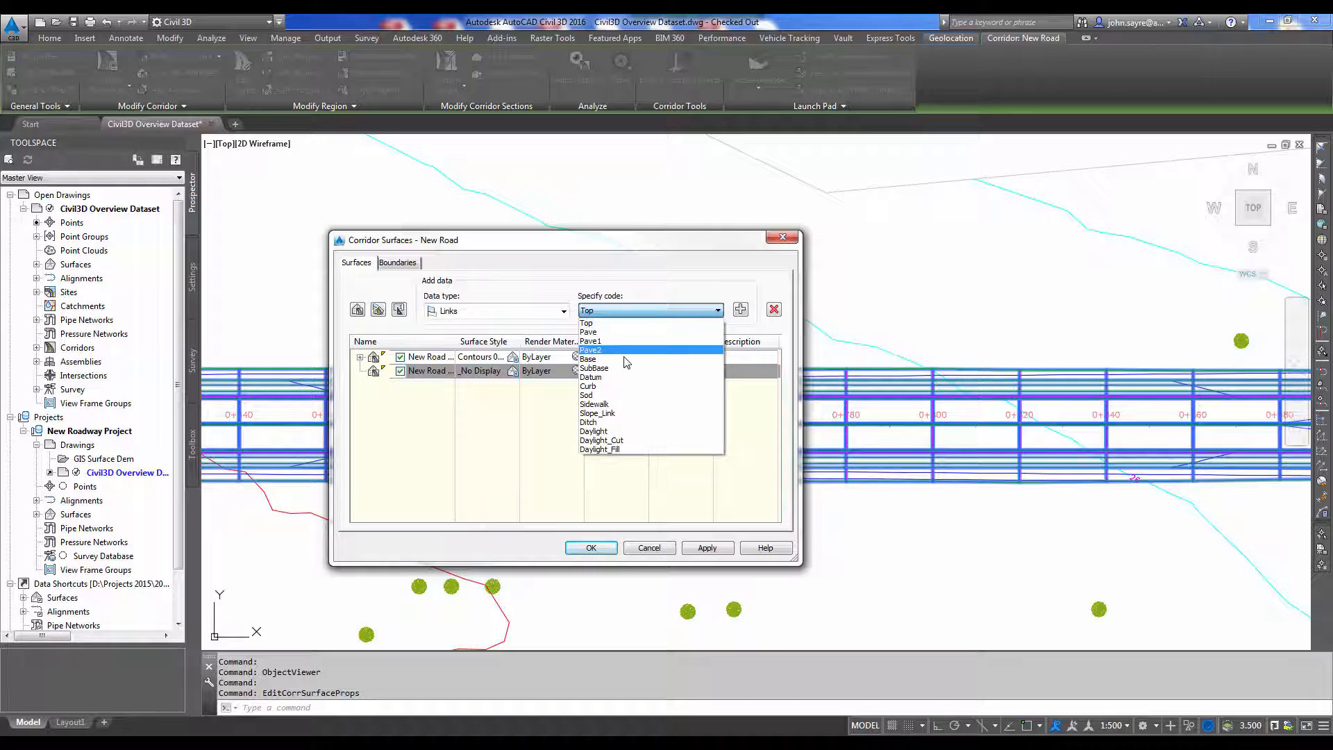
pyautogui.click(609, 377)
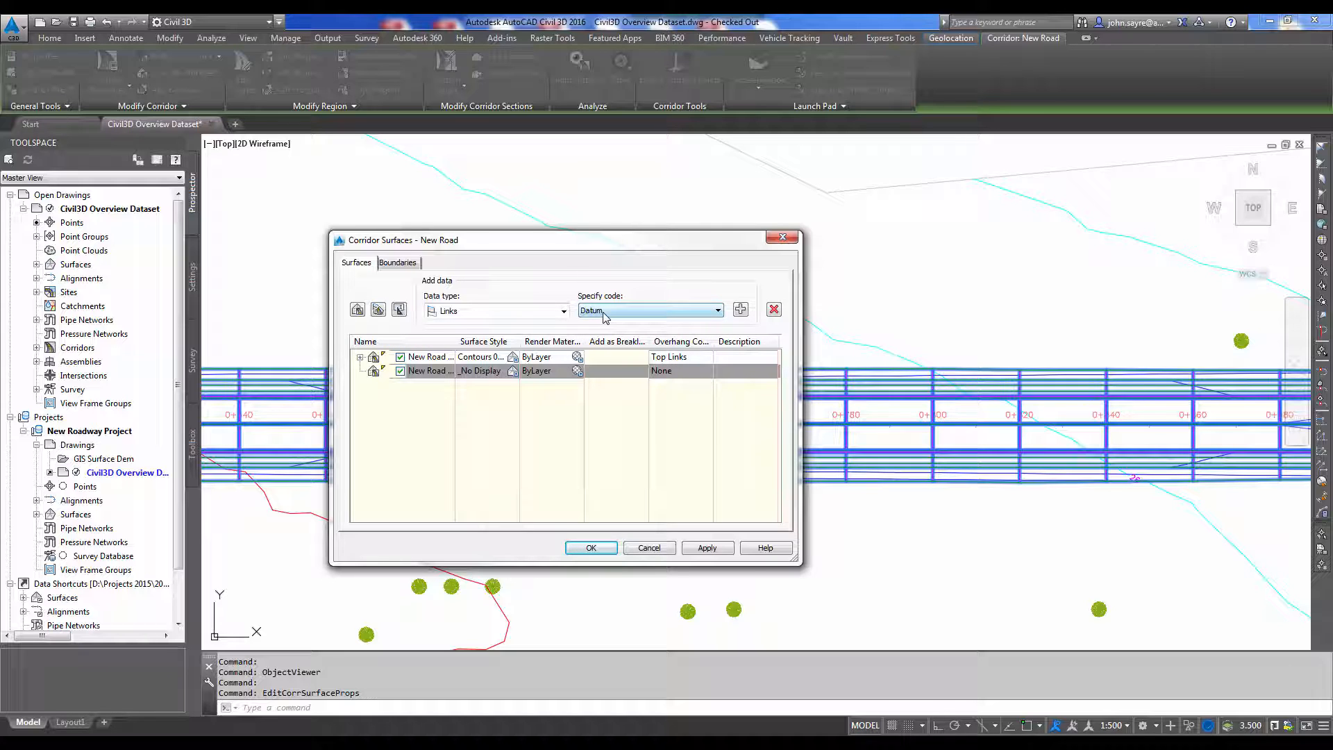
pyautogui.click(741, 309)
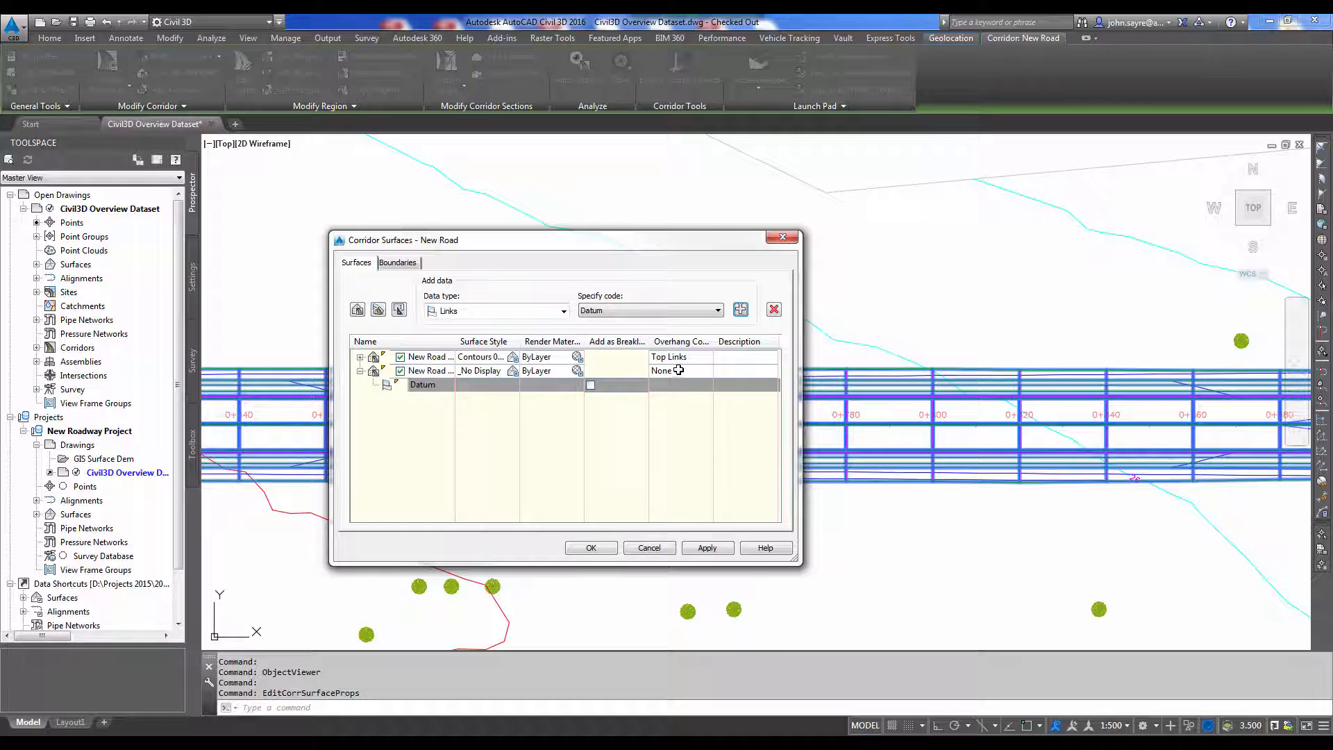
pyautogui.click(679, 370)
pyautogui.click(673, 401)
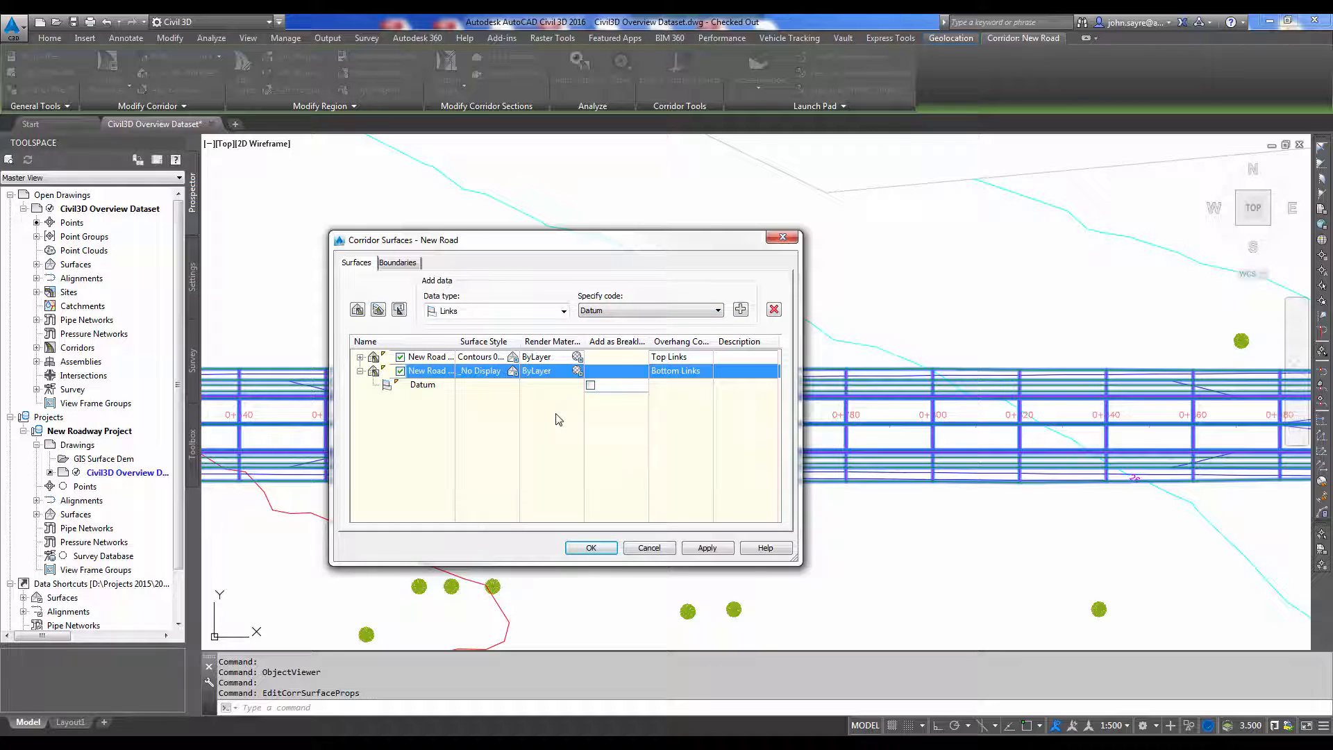
# Add the corridor extents as the subgrade surface's outer boundary and rebuild the corridor
pyautogui.click(408, 263)
pyautogui.click(432, 331)
pyautogui.rightClick(434, 330)
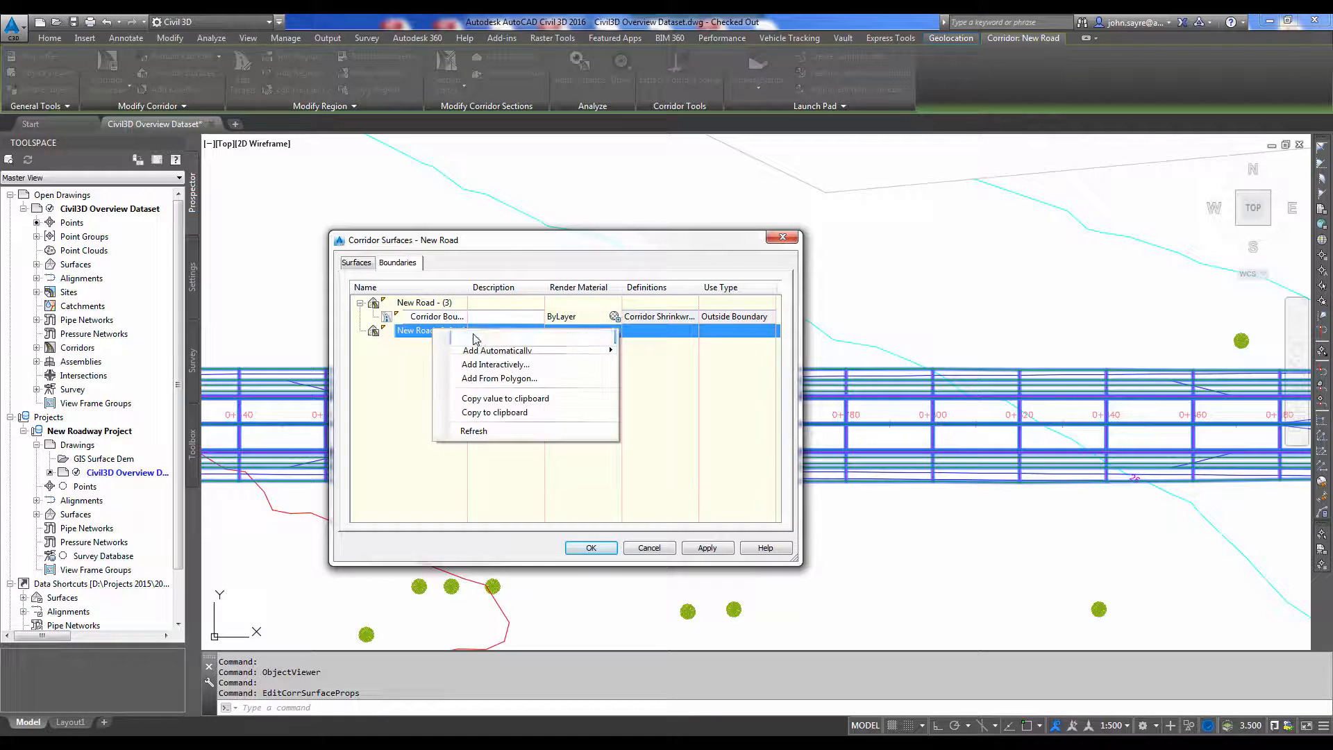
pyautogui.click(531, 340)
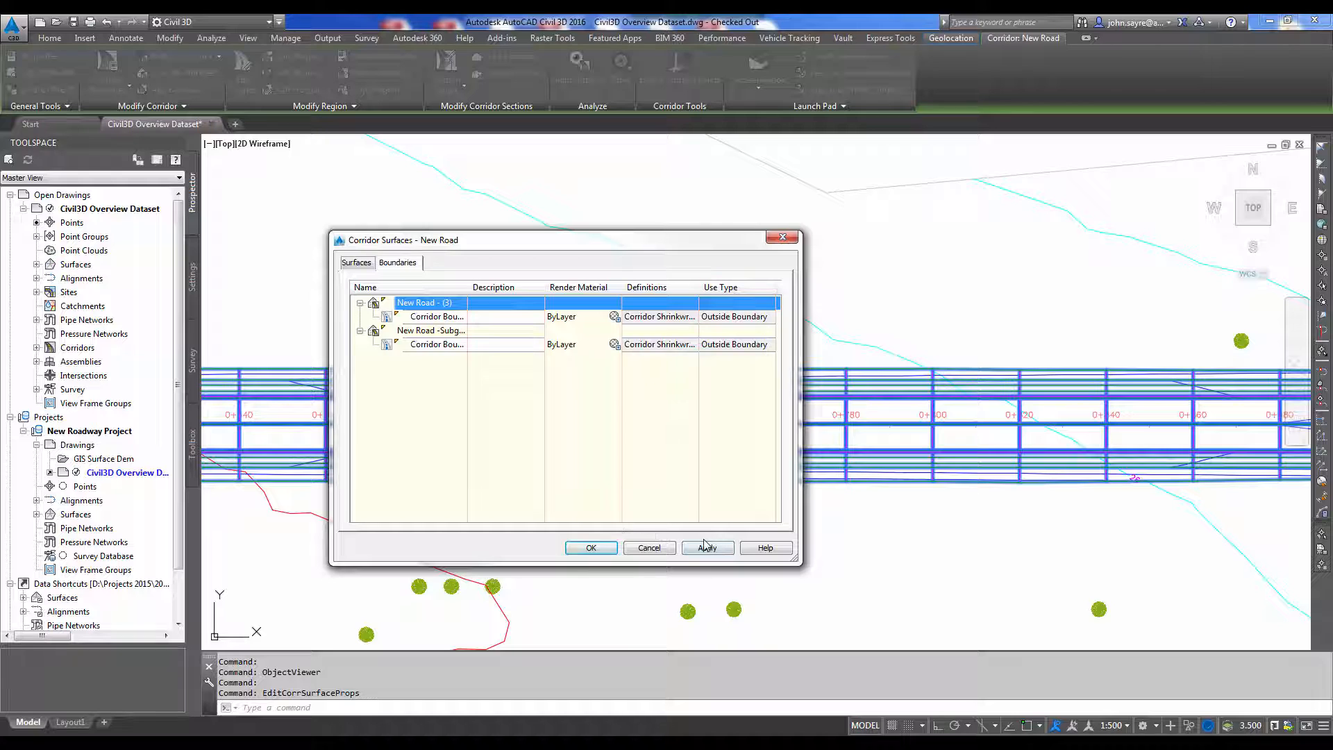
pyautogui.click(703, 547)
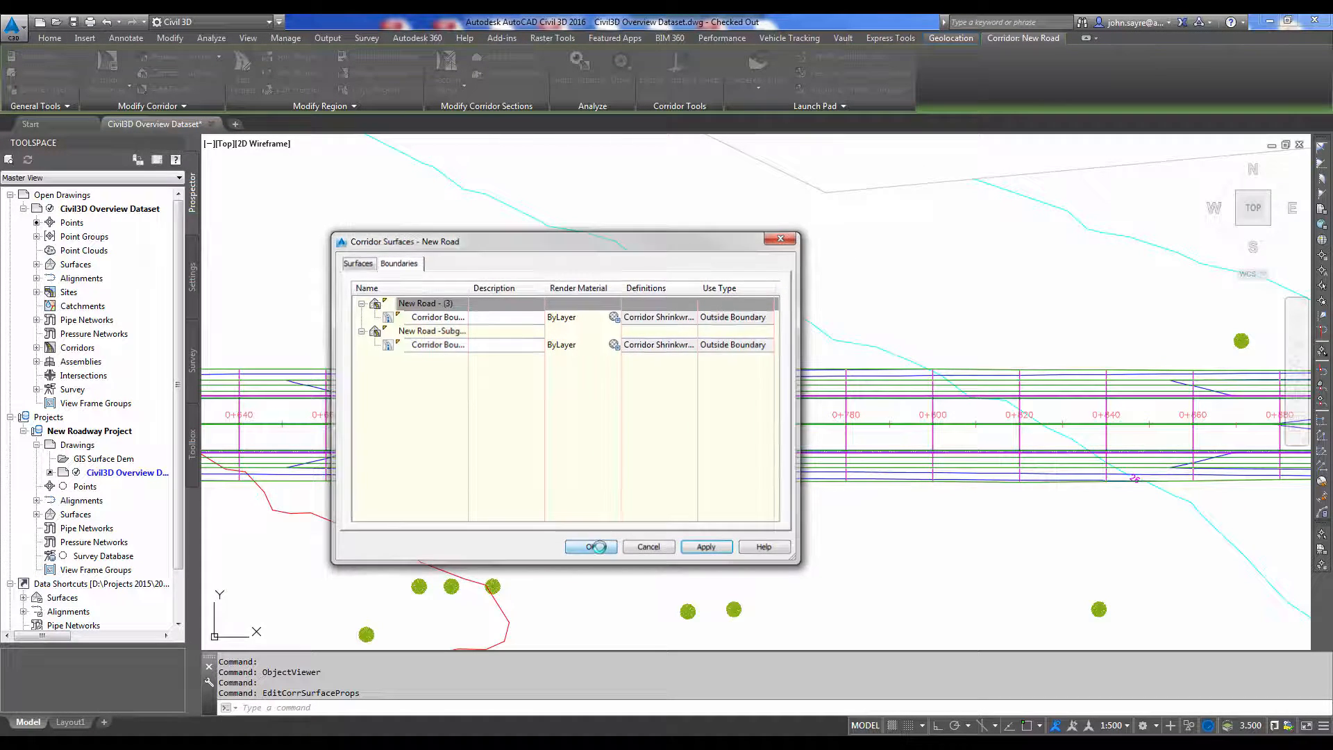
pyautogui.click(598, 548)
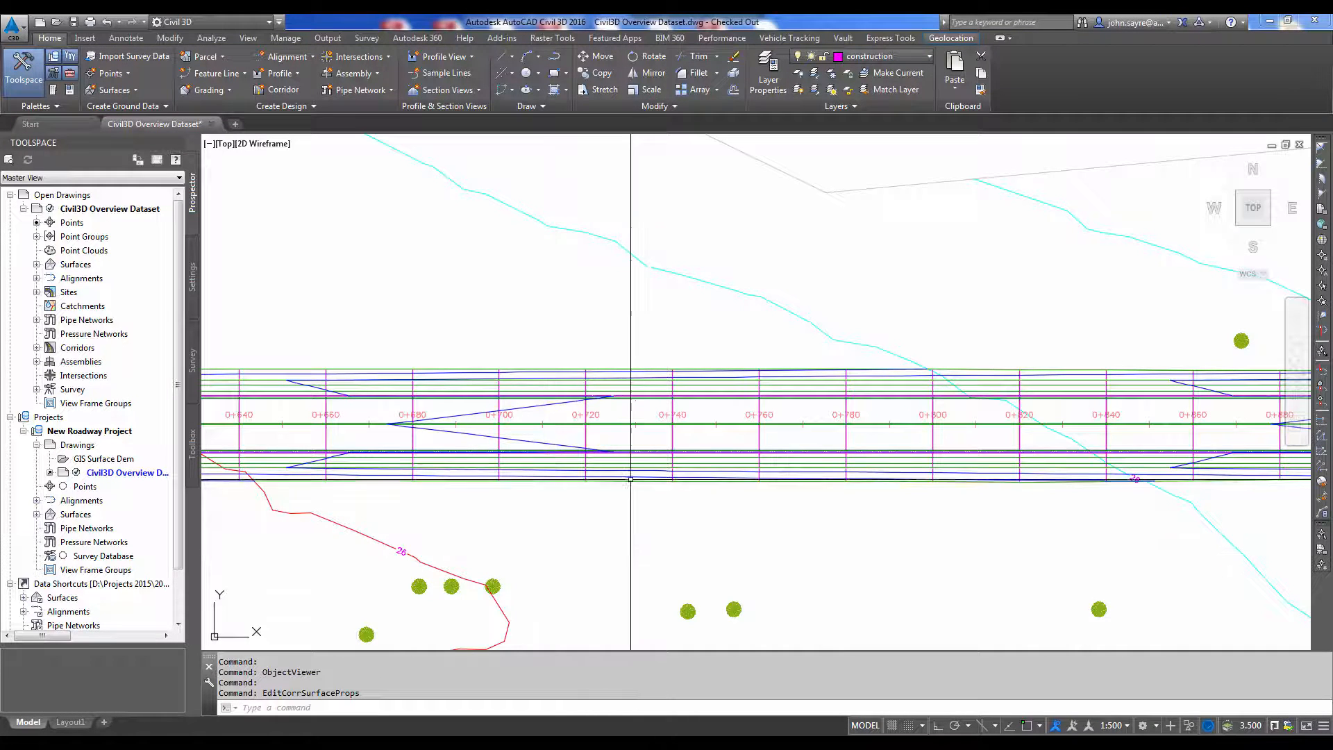
pyautogui.moveTo(624, 408)
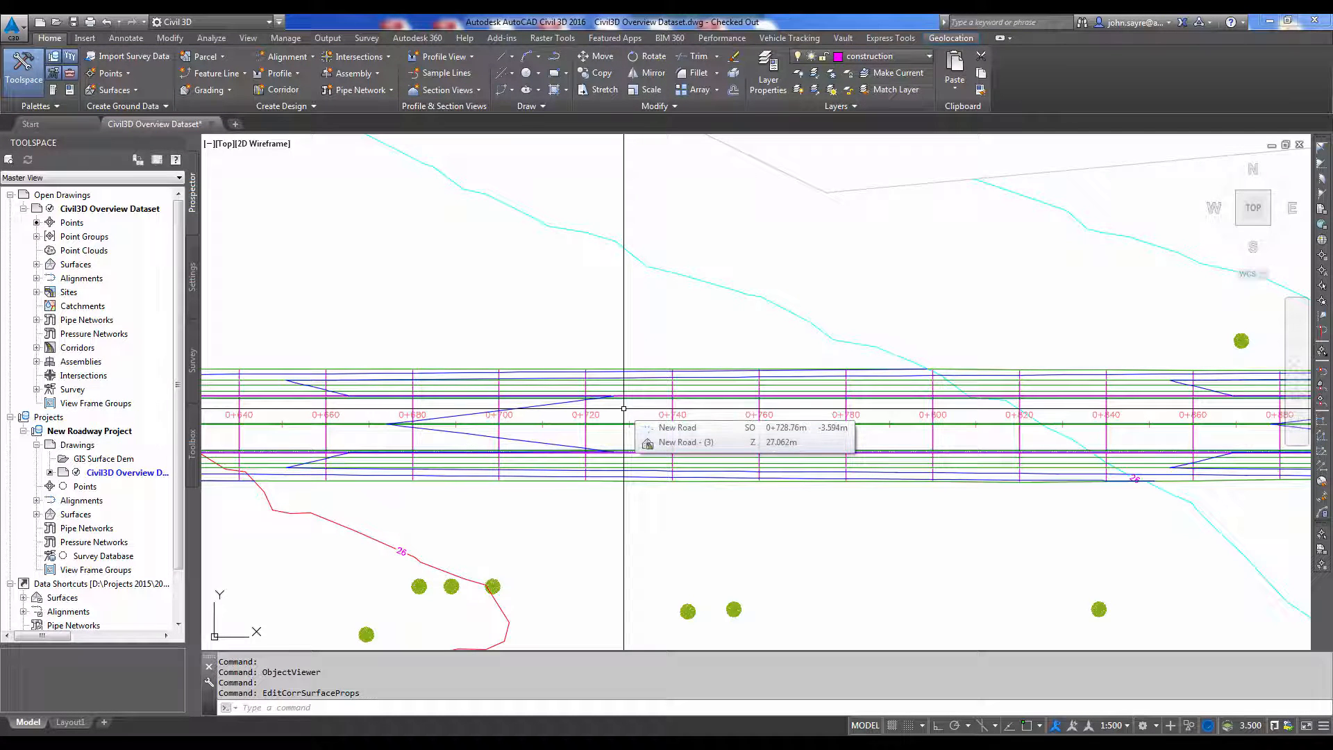
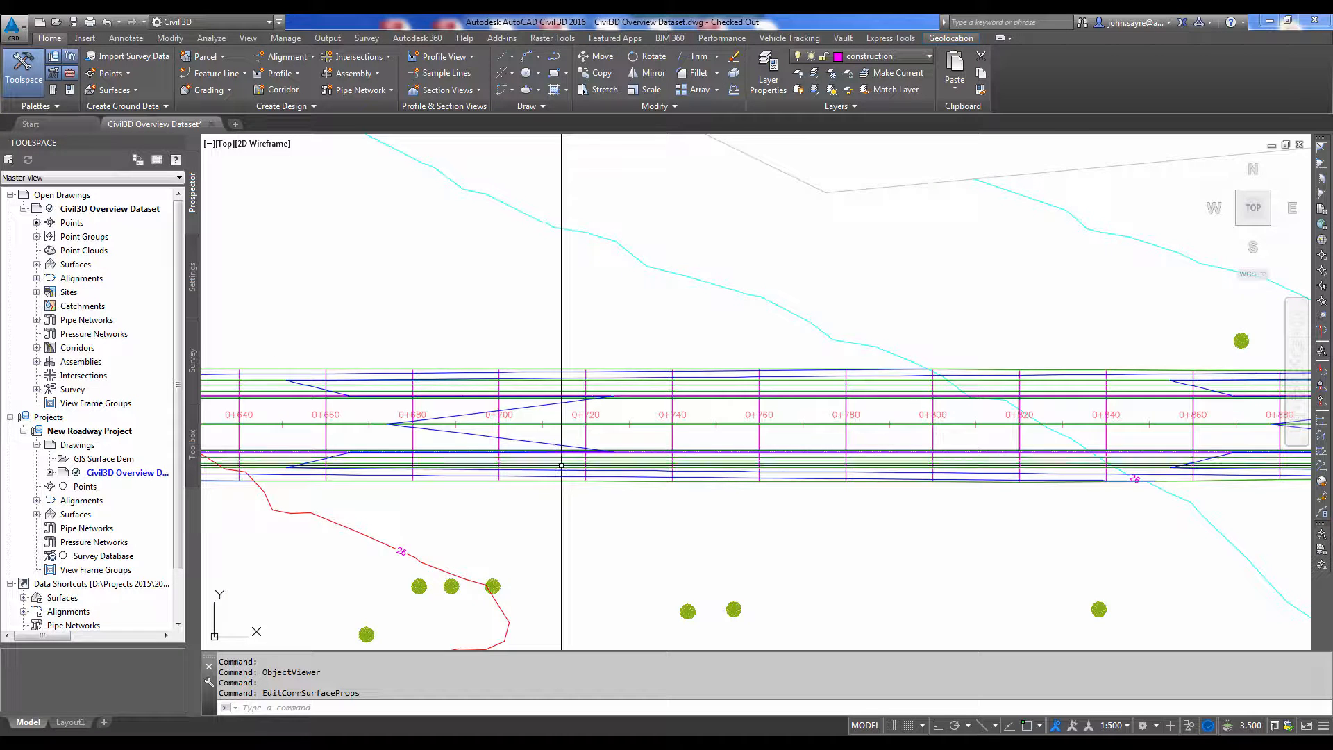
pyautogui.scroll(-5, 556, 417)
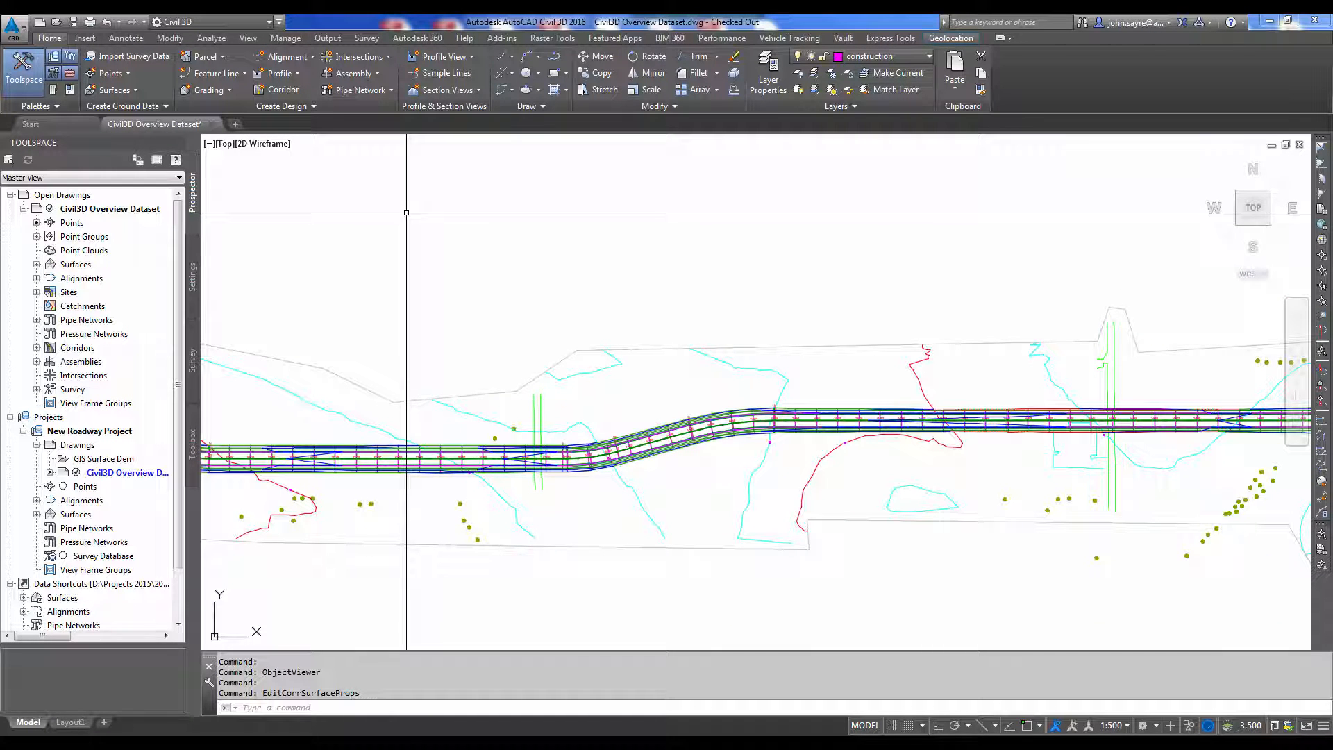
# Start a new TIN volume surface from the Volumes Dashboard and name it earthwork
pyautogui.click(210, 39)
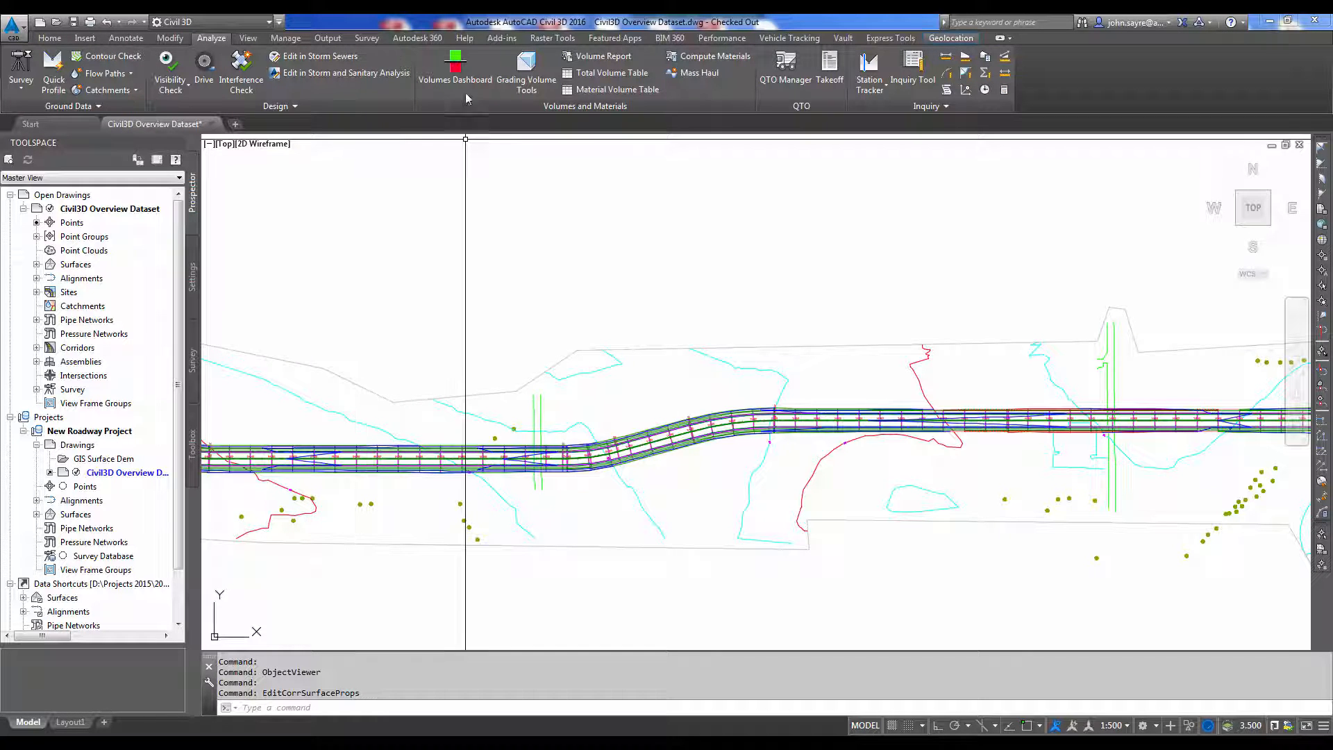
pyautogui.click(455, 66)
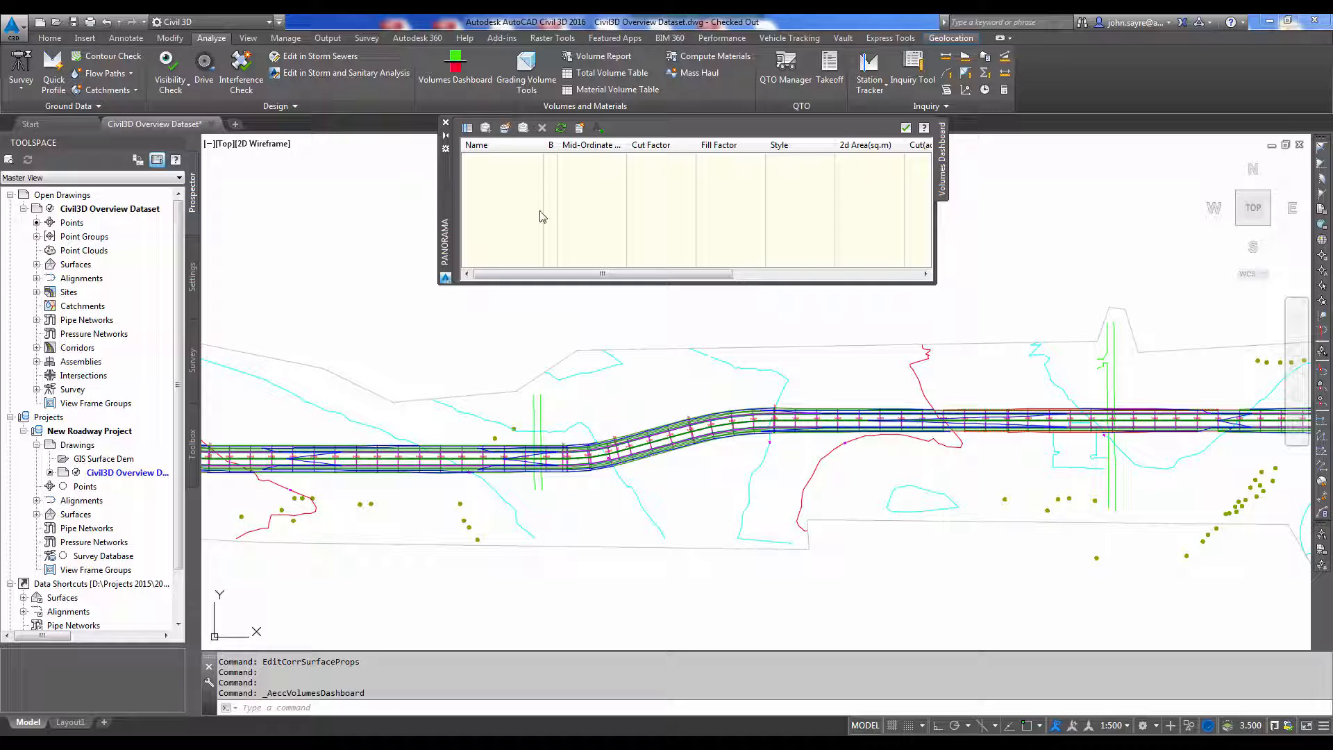
pyautogui.click(751, 336)
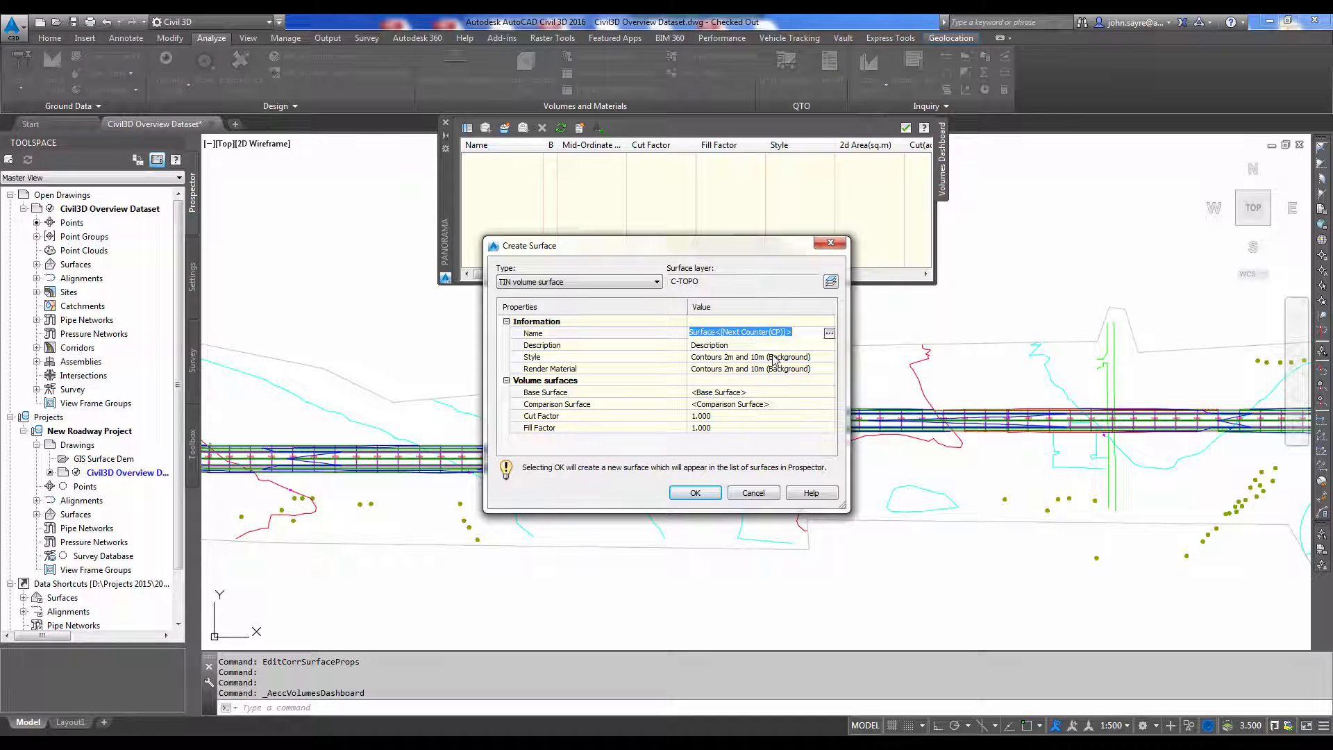
pyautogui.write('earthwork')
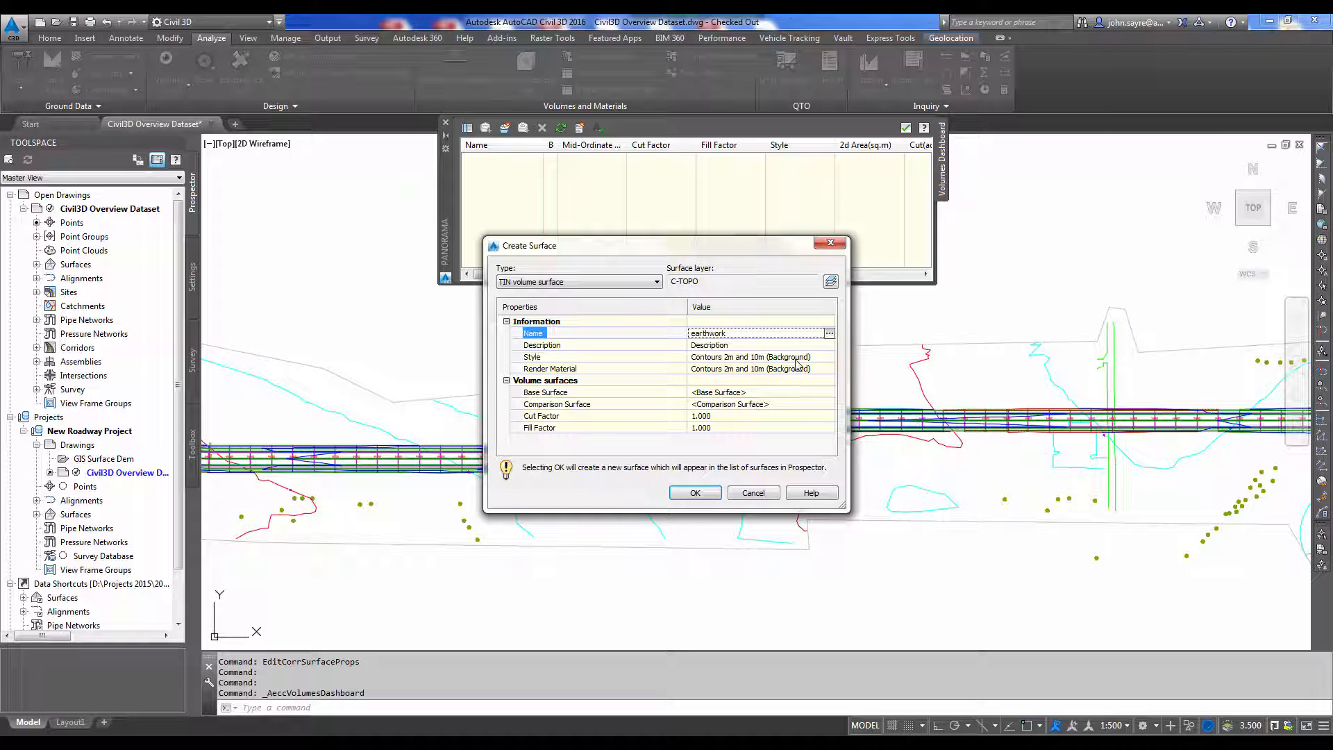
# Set the earthwork volume surface's style to _No Display
pyautogui.click(818, 358)
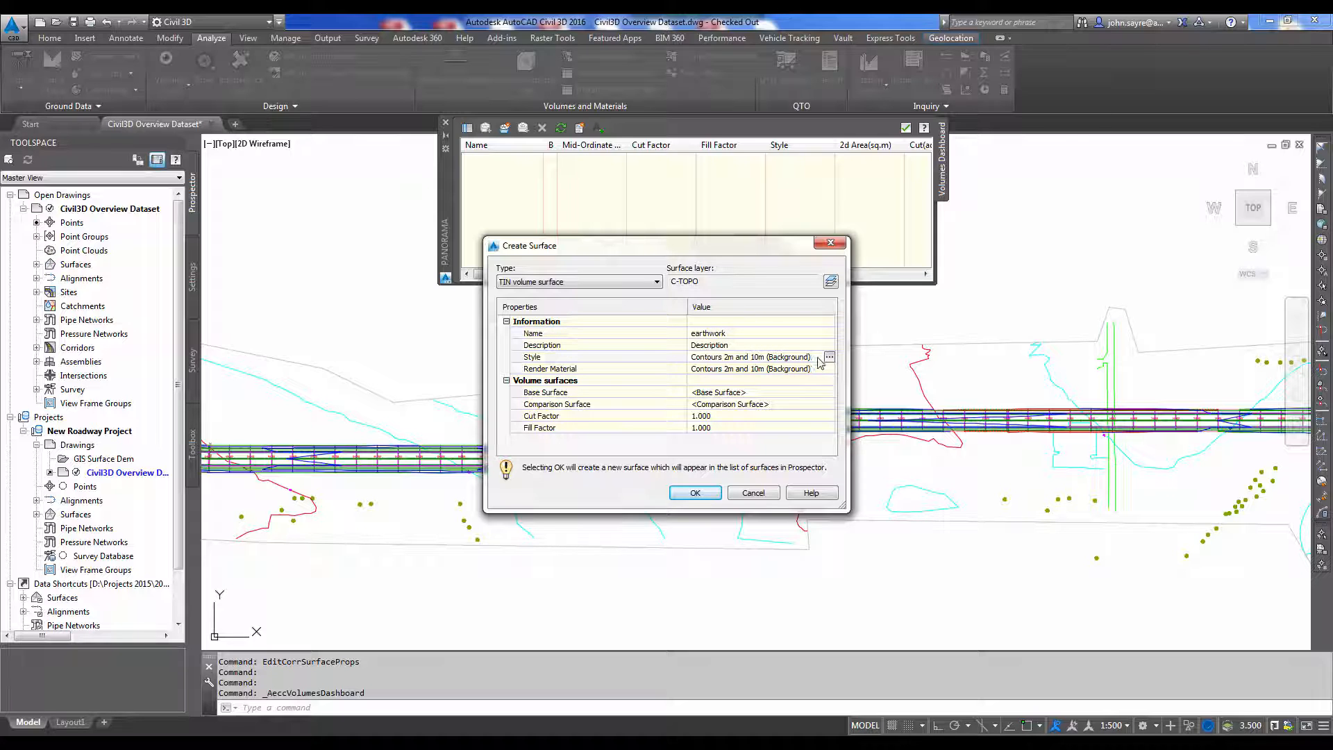
pyautogui.click(828, 357)
pyautogui.click(694, 353)
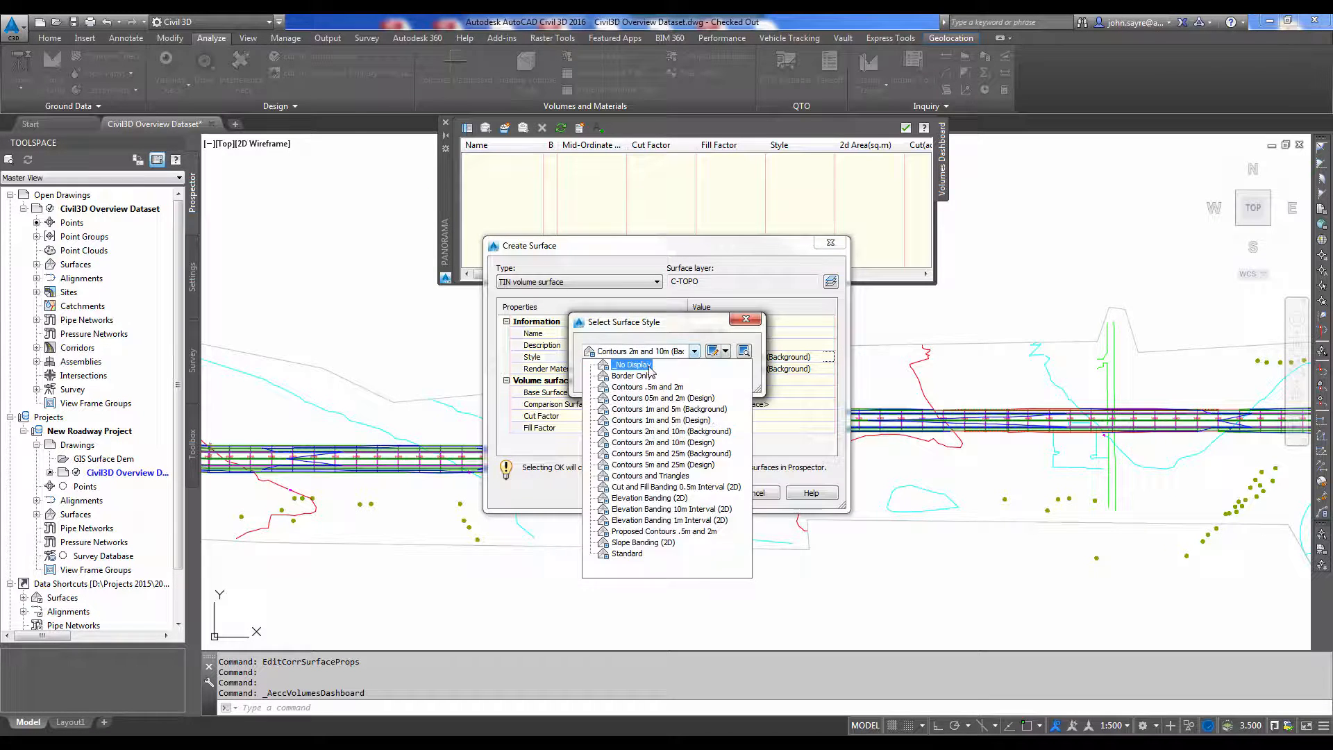
pyautogui.click(639, 370)
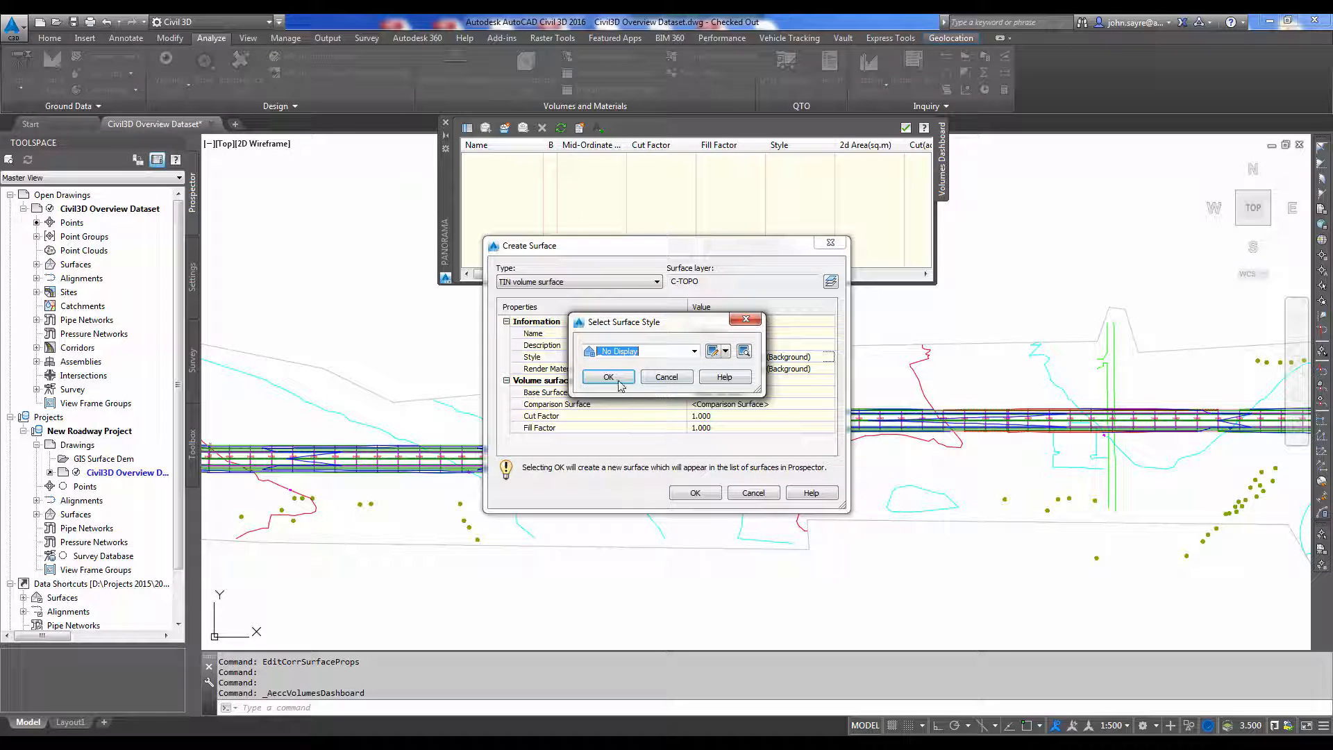
pyautogui.click(619, 384)
# Assign existing surveyed as the base surface and New Road -Subgrade as the comparison surface, and create the earthwork volume surface
pyautogui.click(770, 393)
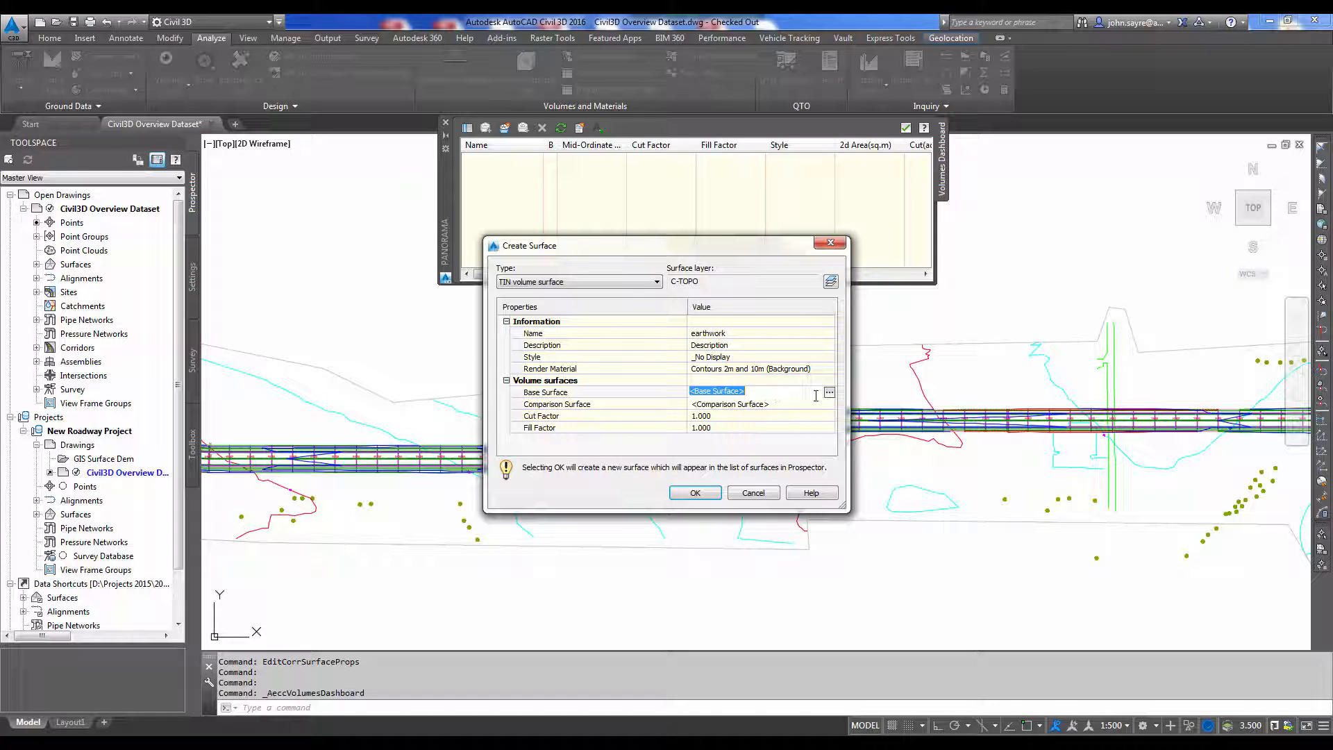
pyautogui.click(829, 393)
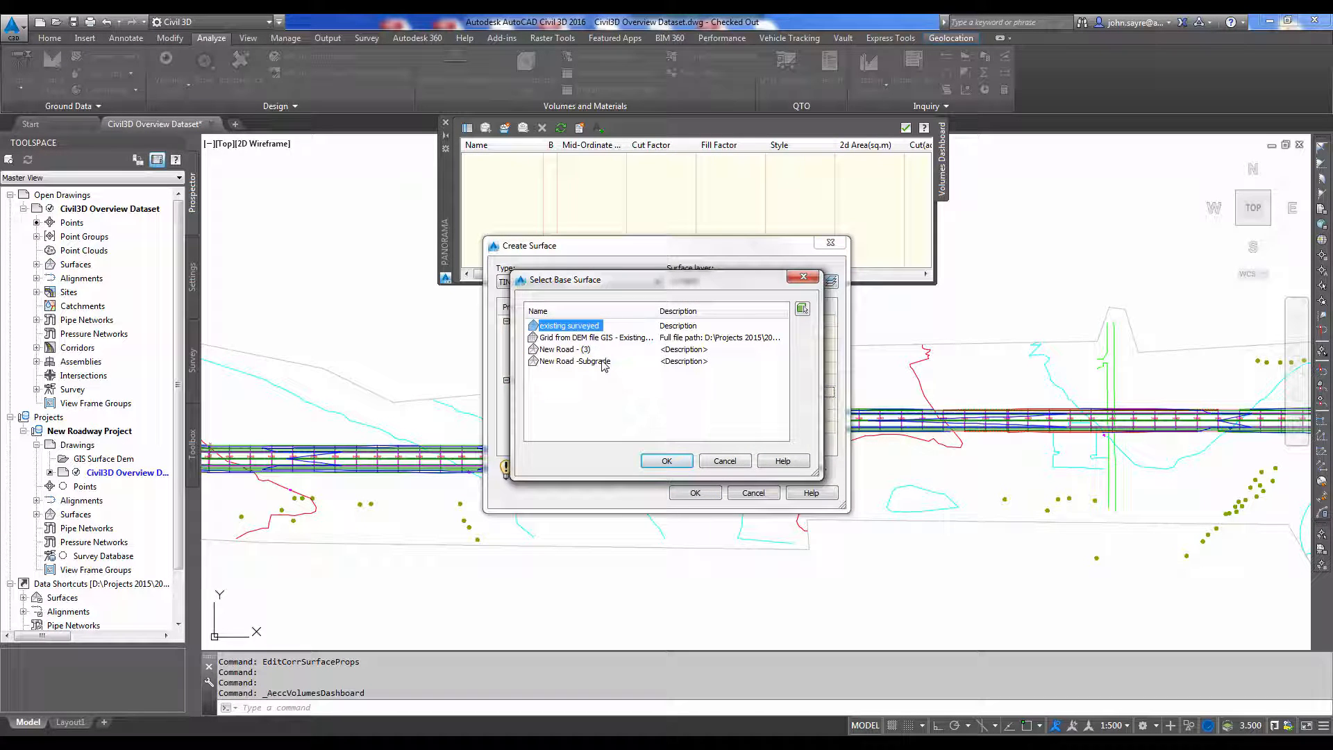
pyautogui.click(672, 463)
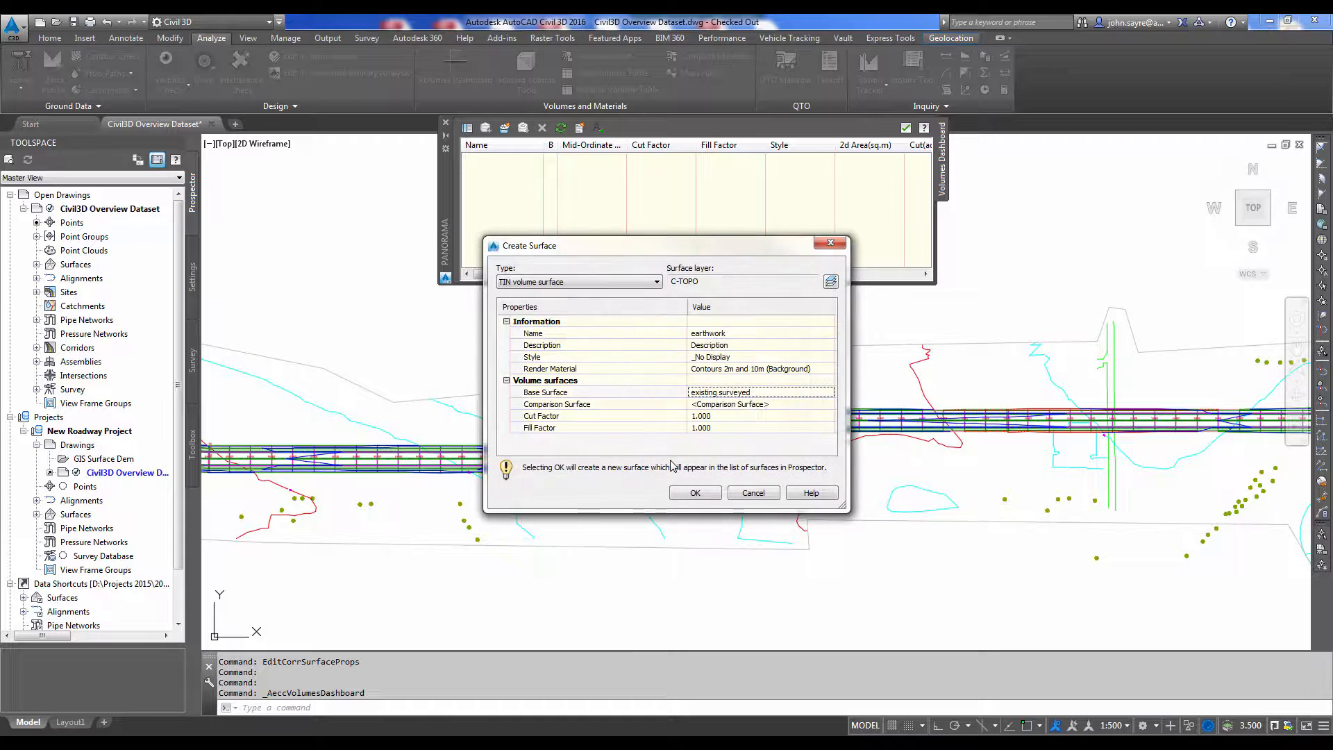
pyautogui.click(781, 404)
pyautogui.click(829, 404)
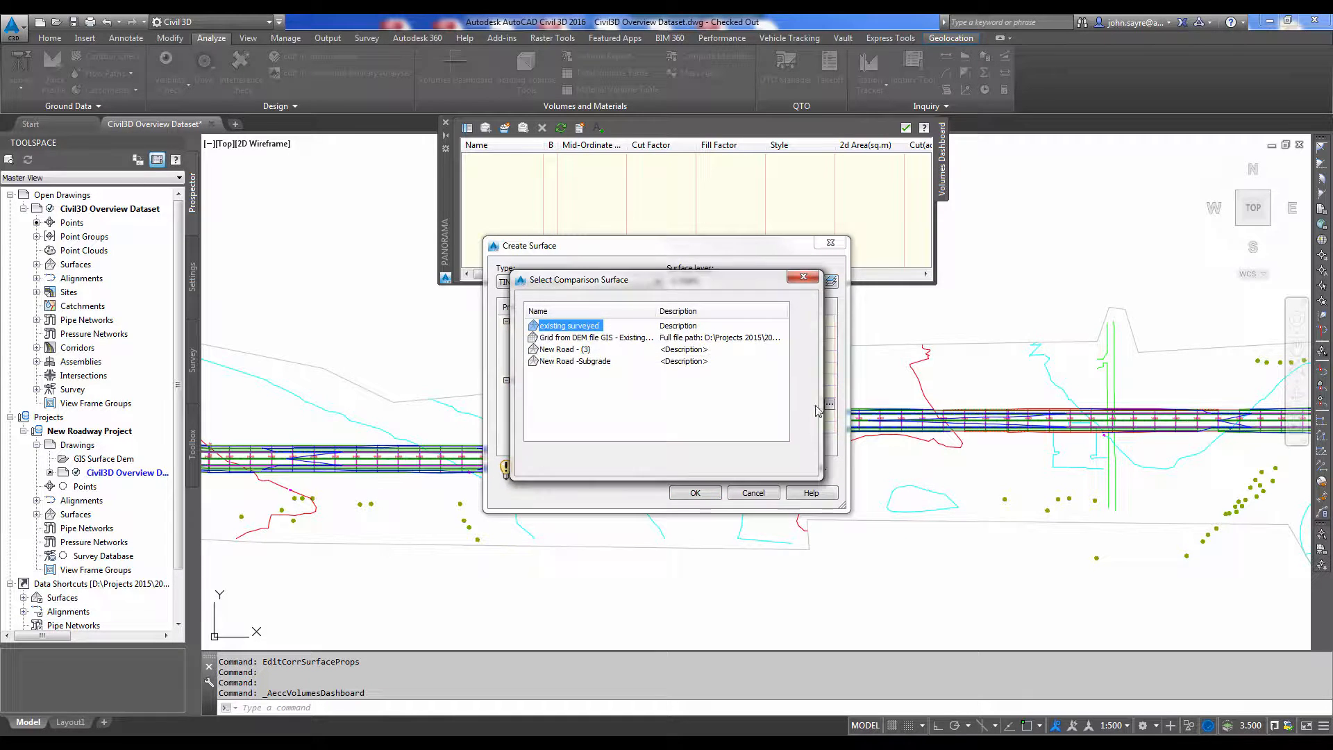
pyautogui.click(588, 361)
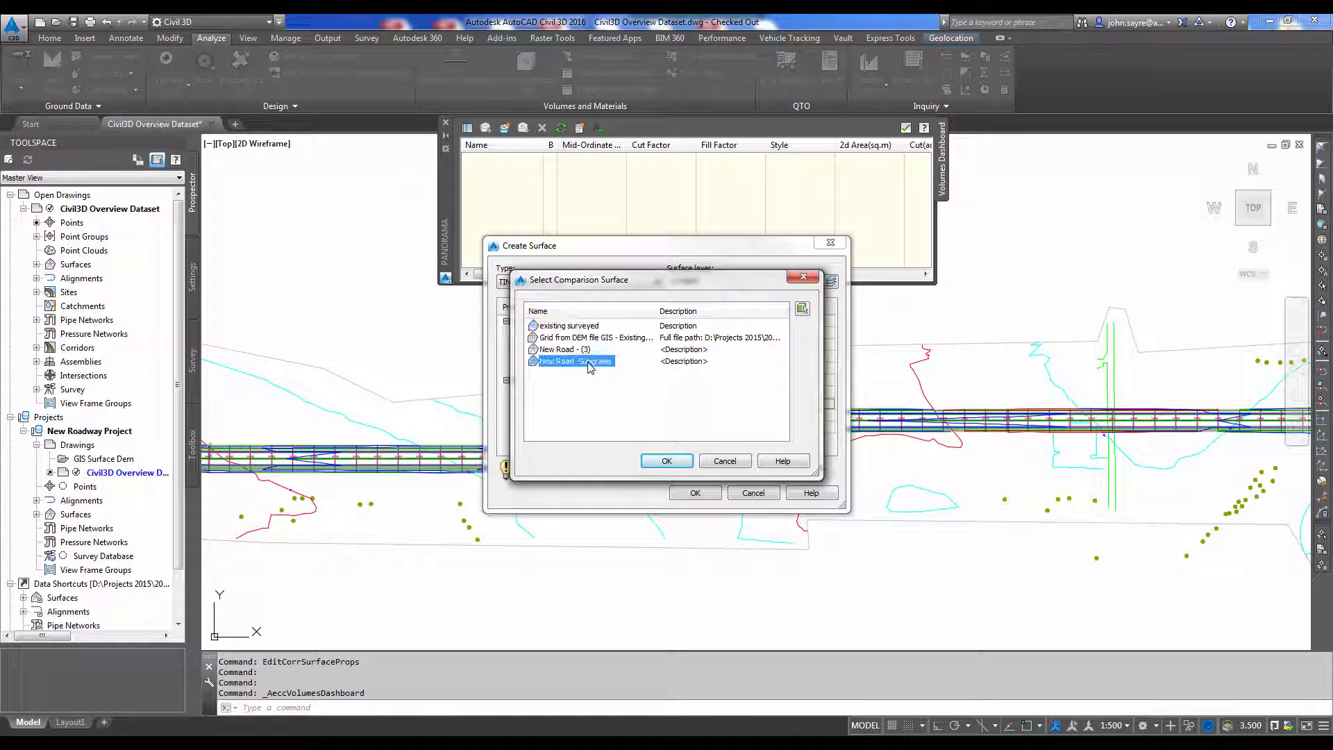
pyautogui.click(667, 463)
pyautogui.click(695, 493)
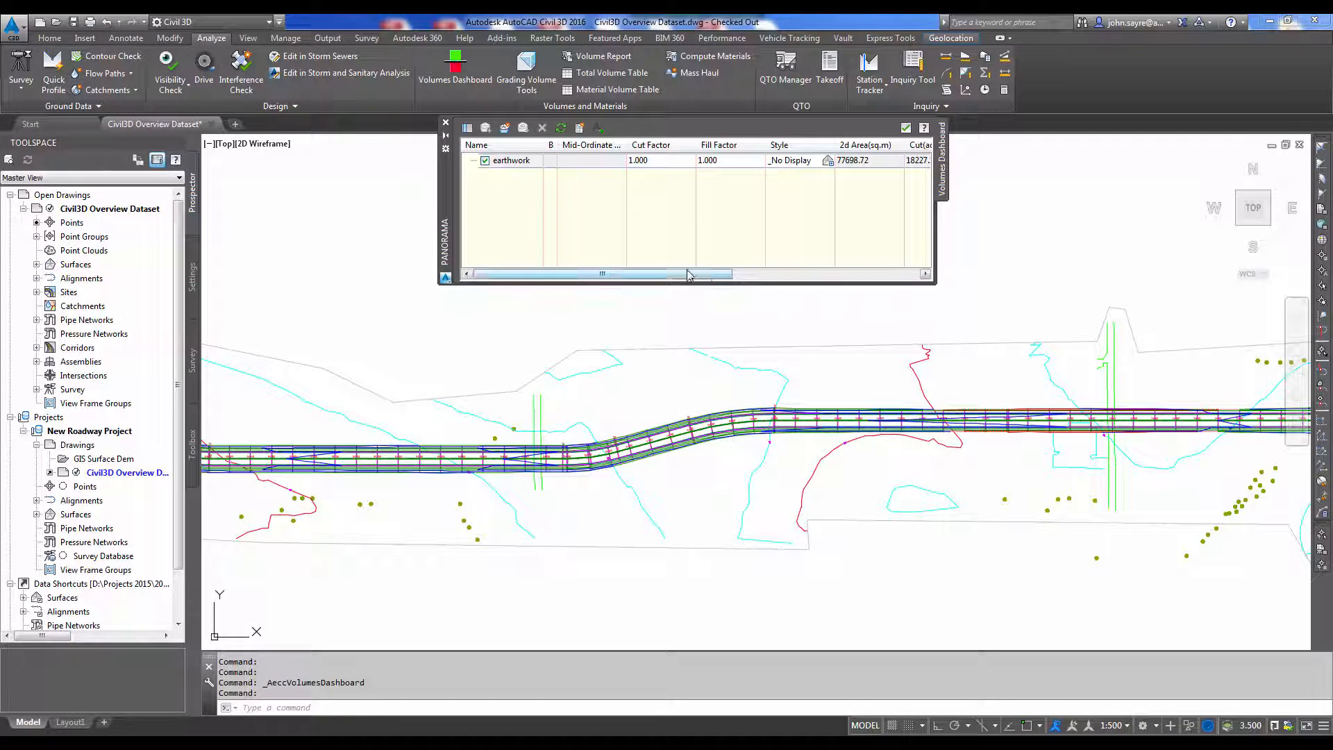
pyautogui.moveTo(687, 274); pyautogui.dragTo(800, 274)
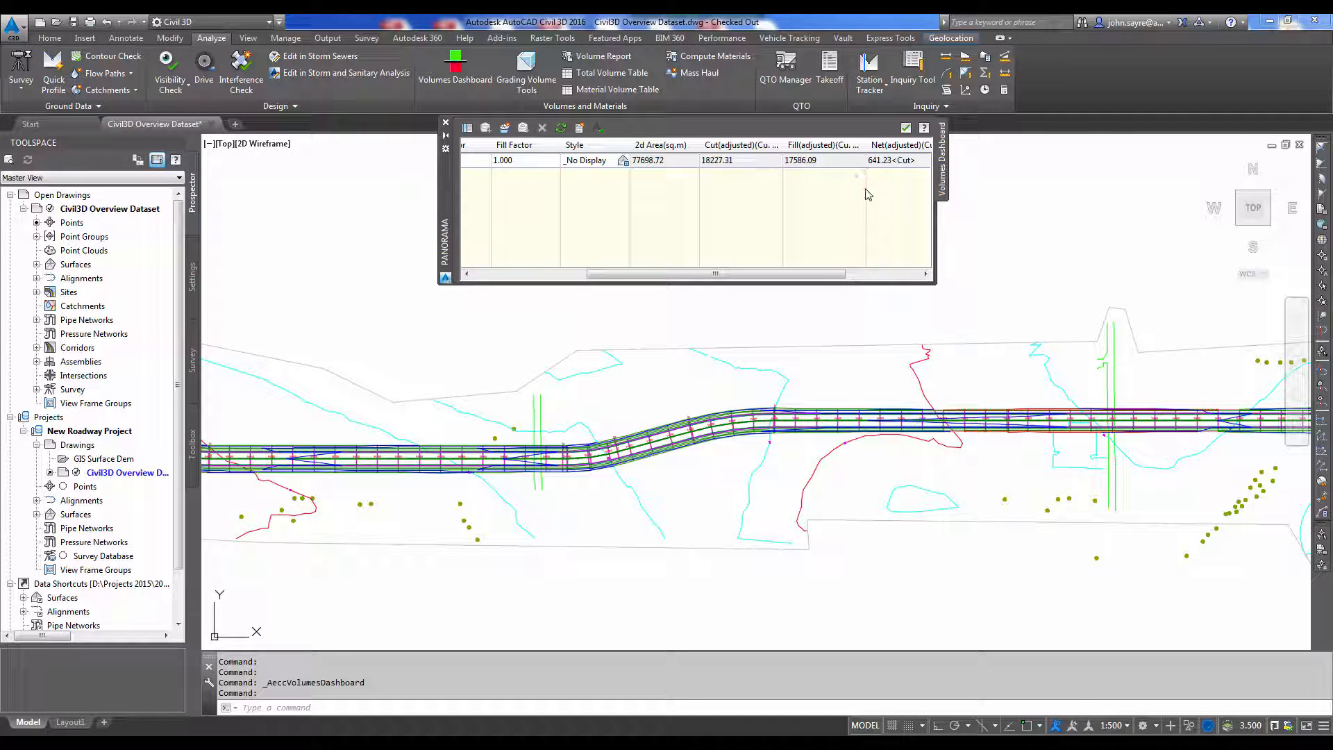
pyautogui.moveTo(823, 275); pyautogui.dragTo(849, 274)
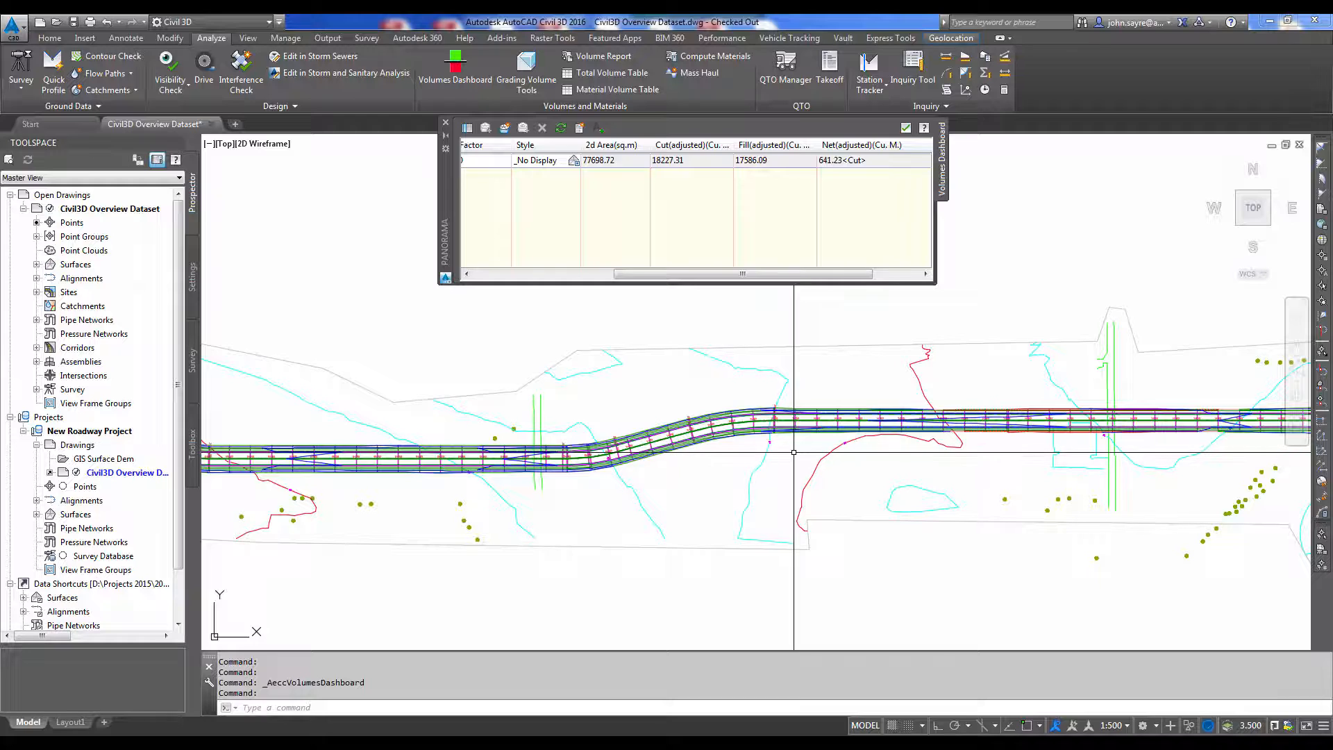
pyautogui.scroll(-8, 787, 451)
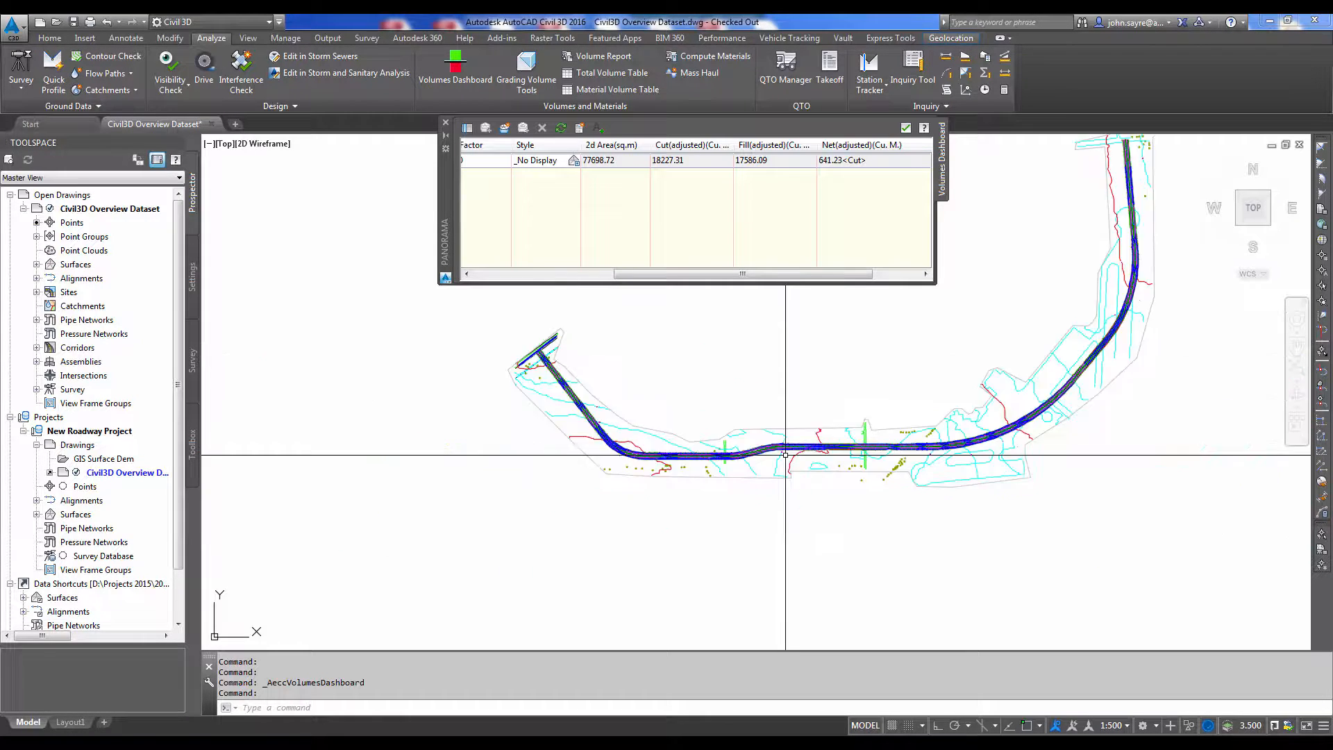
pyautogui.moveTo(959, 446); pyautogui.dragTo(700, 472, button='middle')
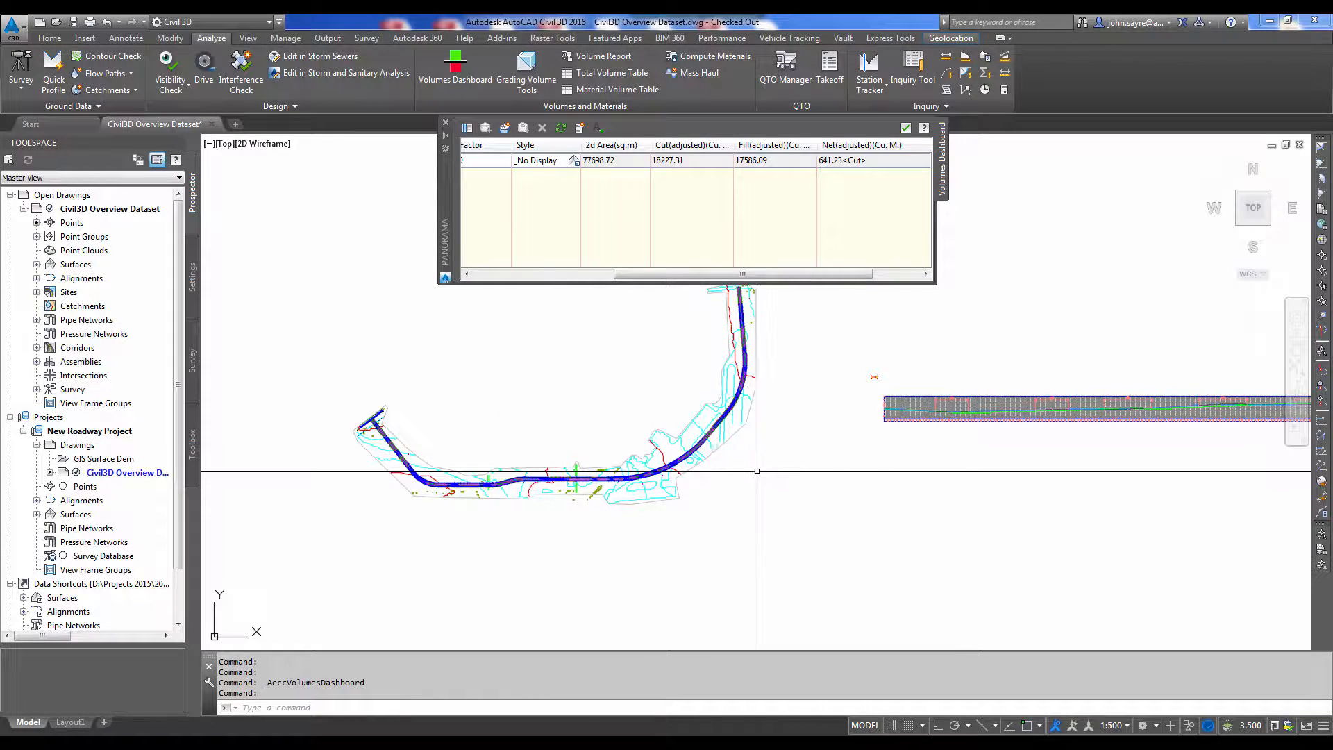
pyautogui.scroll(8, 937, 440)
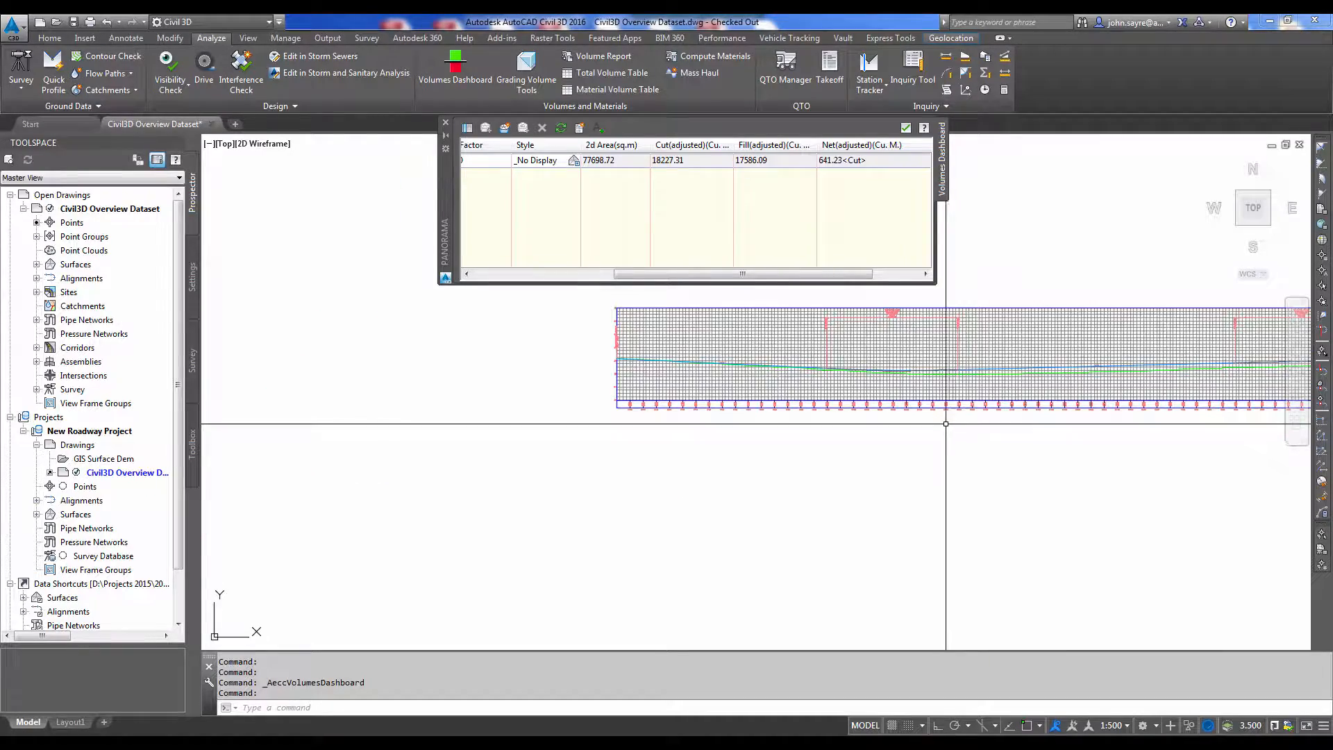
pyautogui.moveTo(790, 414); pyautogui.dragTo(851, 530, button='middle')
pyautogui.scroll(-4, 942, 432)
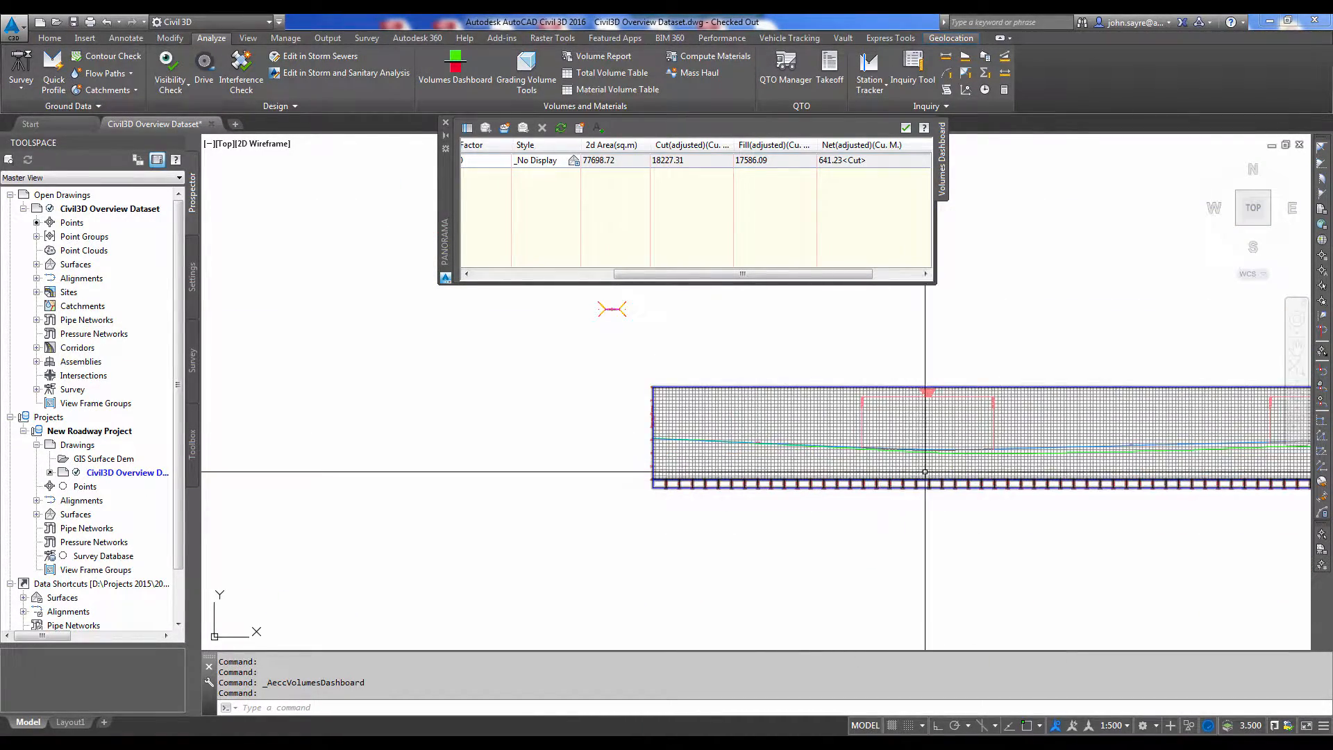
pyautogui.scroll(6, 935, 472)
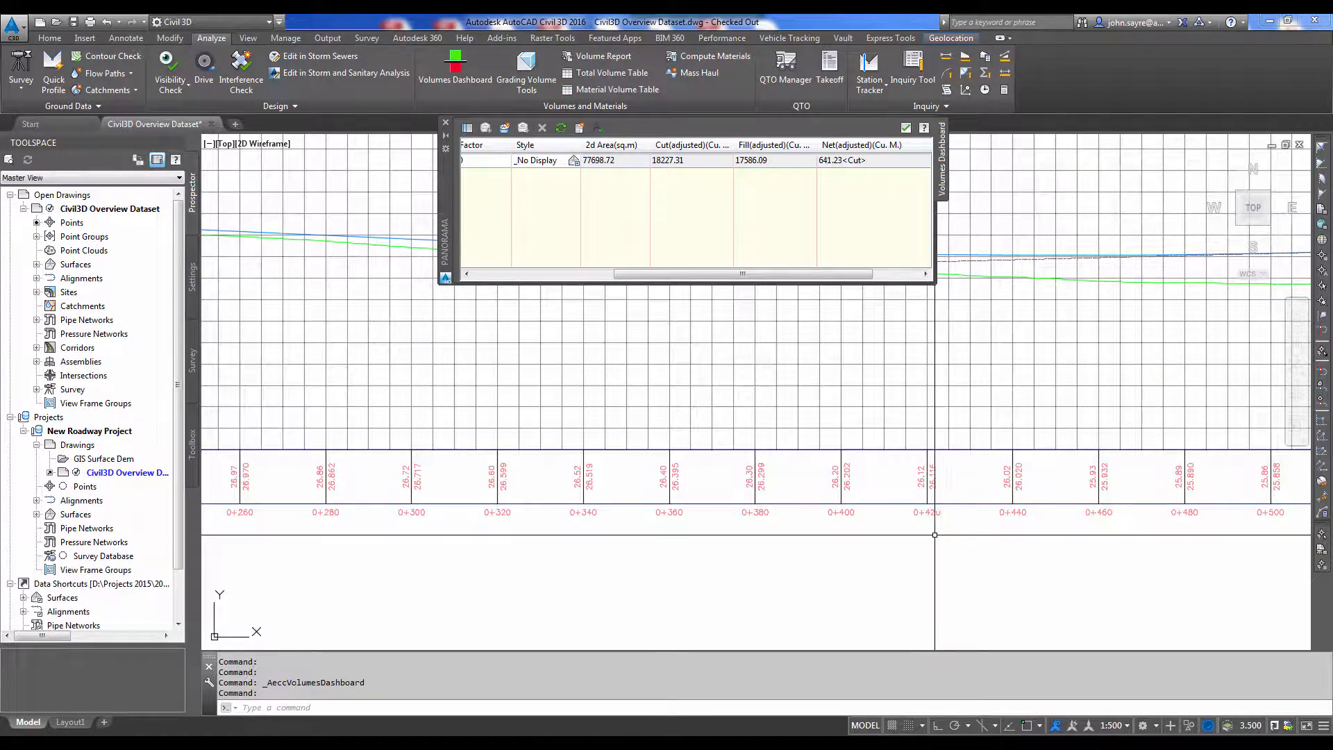
pyautogui.scroll(-4, 908, 527)
pyautogui.scroll(-5, 908, 527)
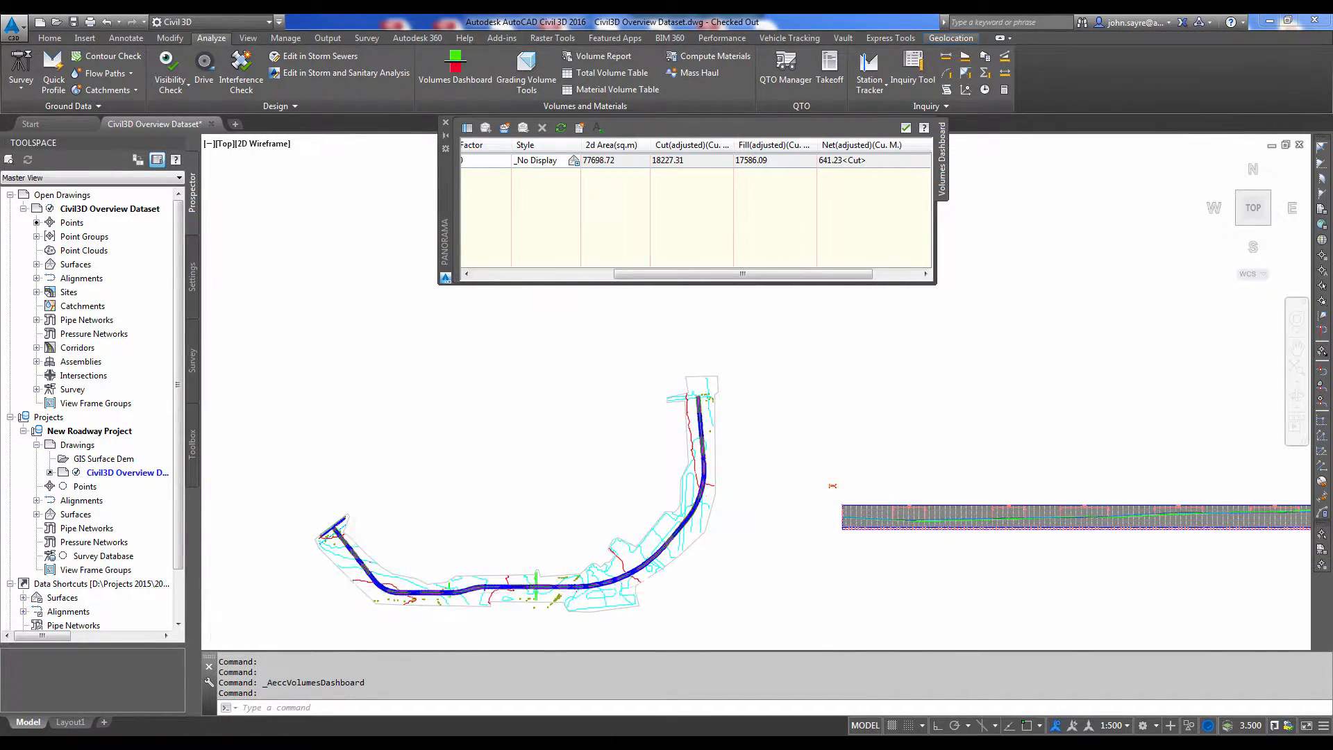
# Examine the New Road corridor in plan along its first straight section and curve to locate the stations seen in the profile
pyautogui.scroll(7, 484, 549)
pyautogui.scroll(4, 483, 548)
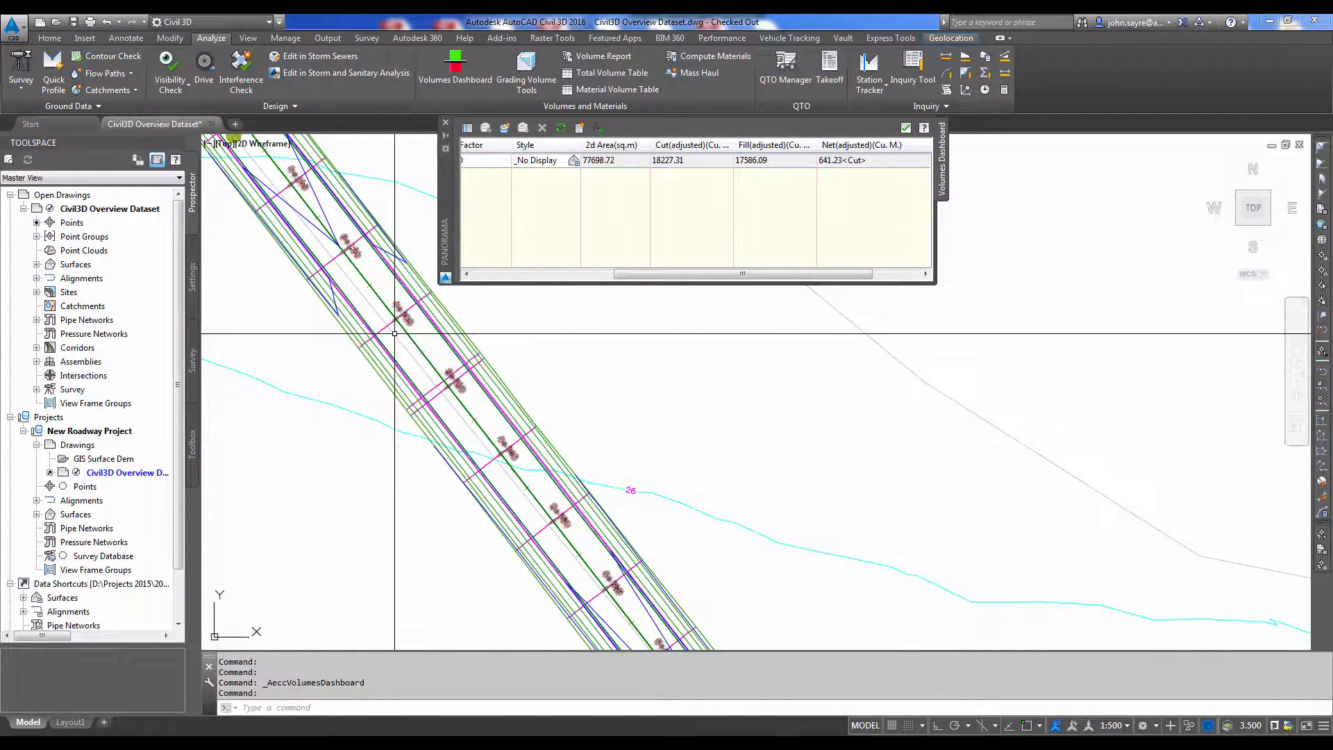
pyautogui.moveTo(253, 288); pyautogui.dragTo(520, 587, button='middle')
pyautogui.moveTo(337, 333); pyautogui.dragTo(340, 338, button='middle')
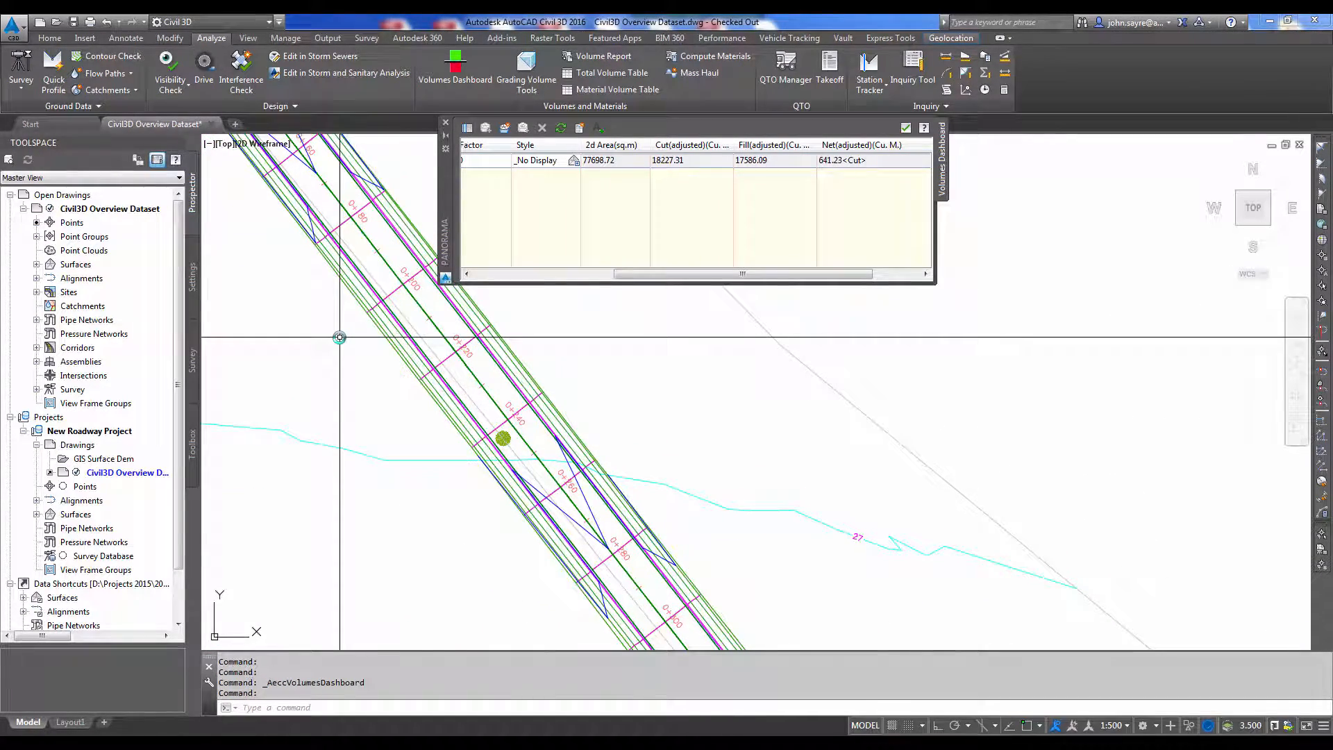
pyautogui.moveTo(567, 586)
pyautogui.mouseDown(button='middle')
pyautogui.moveTo(410, 449)
pyautogui.moveTo(274, 220)
pyautogui.mouseUp(button='middle')
pyautogui.scroll(-6, 573, 510)
pyautogui.moveTo(718, 617); pyautogui.dragTo(508, 423, button='middle')
pyautogui.scroll(6, 532, 471)
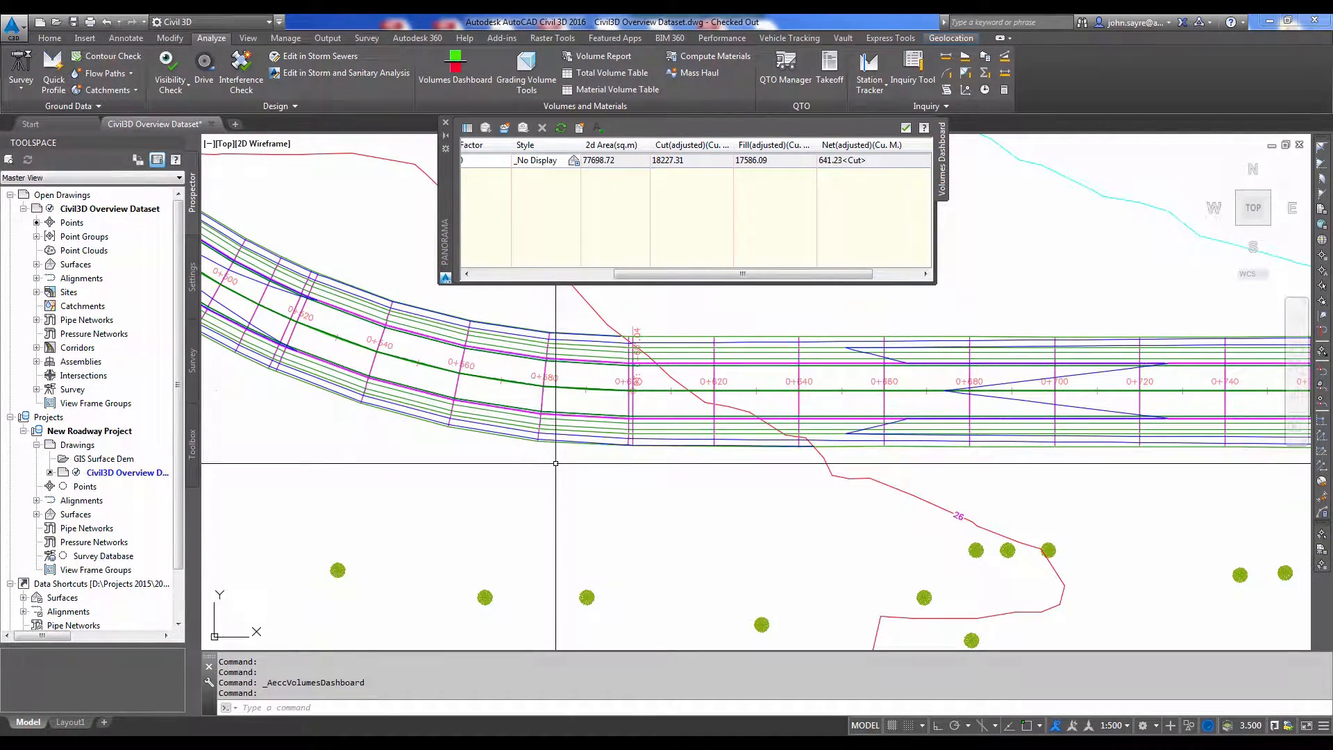
pyautogui.moveTo(334, 410); pyautogui.dragTo(860, 604, button='middle')
pyautogui.moveTo(566, 441); pyautogui.dragTo(606, 540, button='middle')
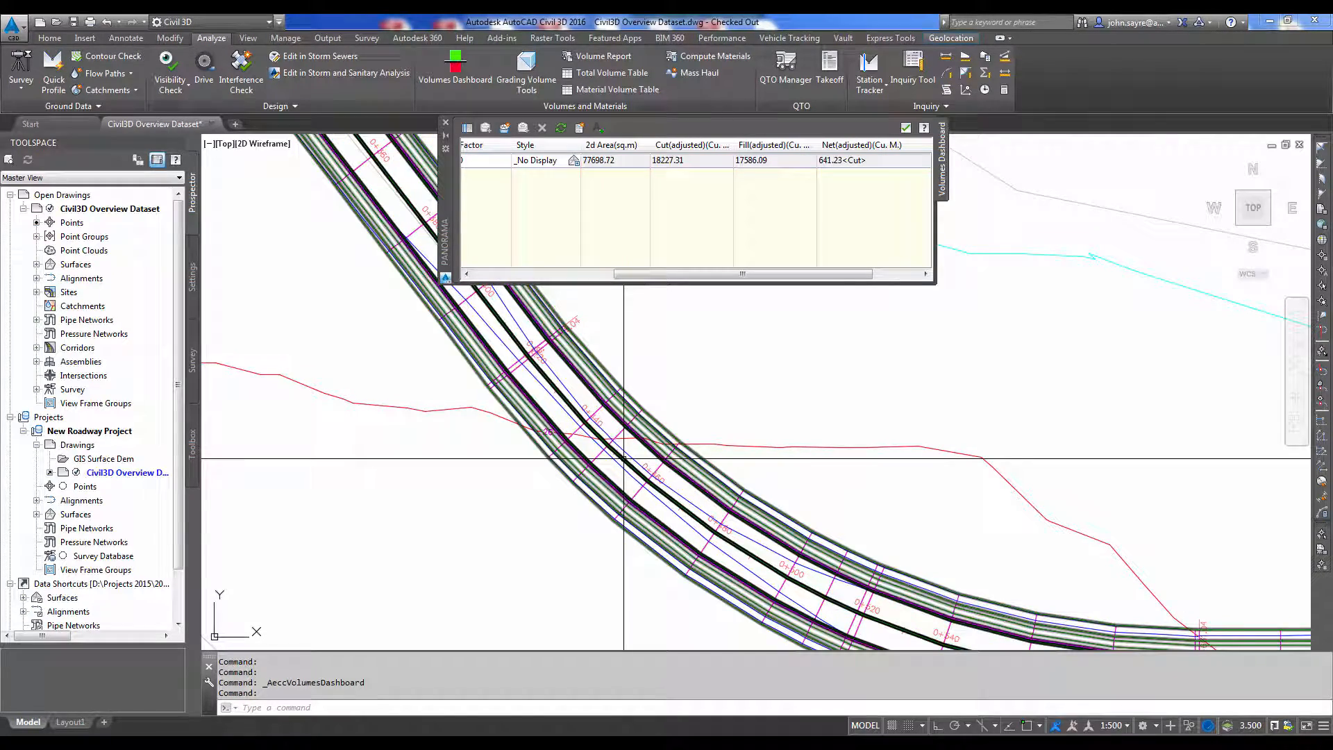
pyautogui.moveTo(624, 459)
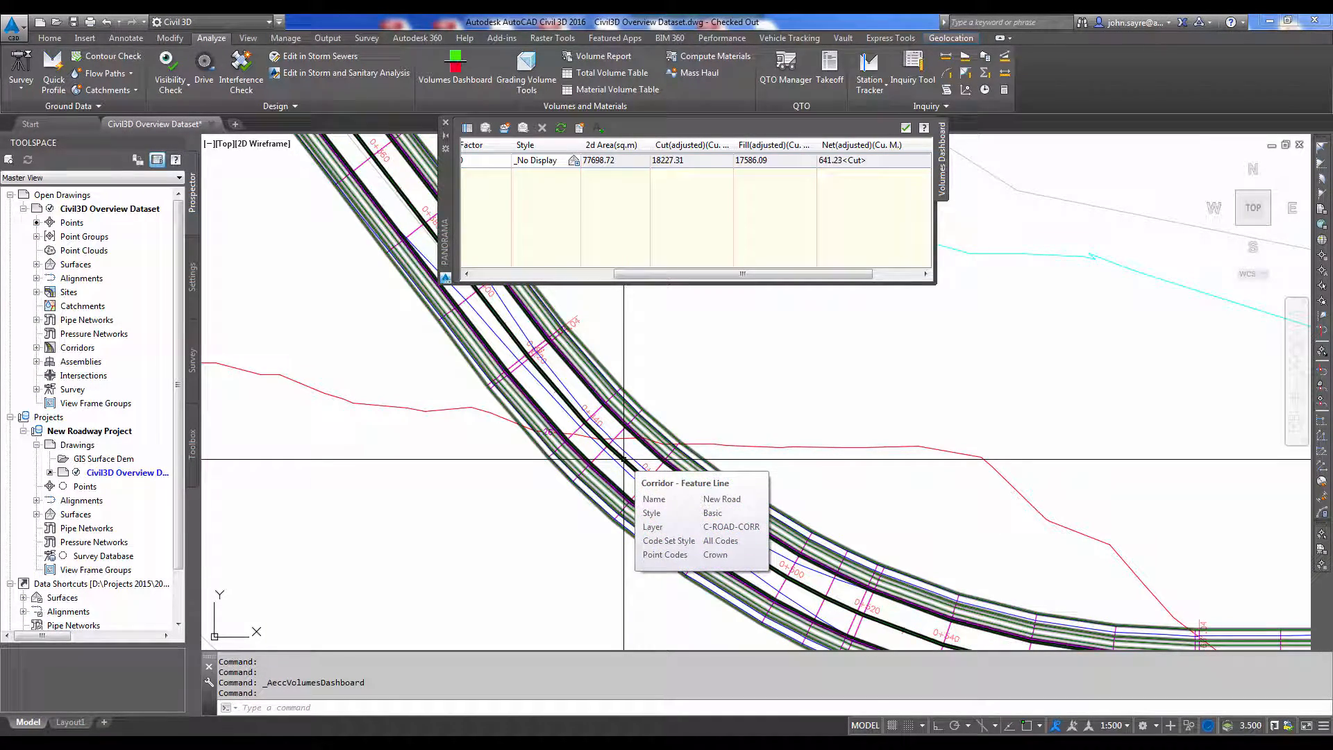
pyautogui.scroll(-10, 623, 459)
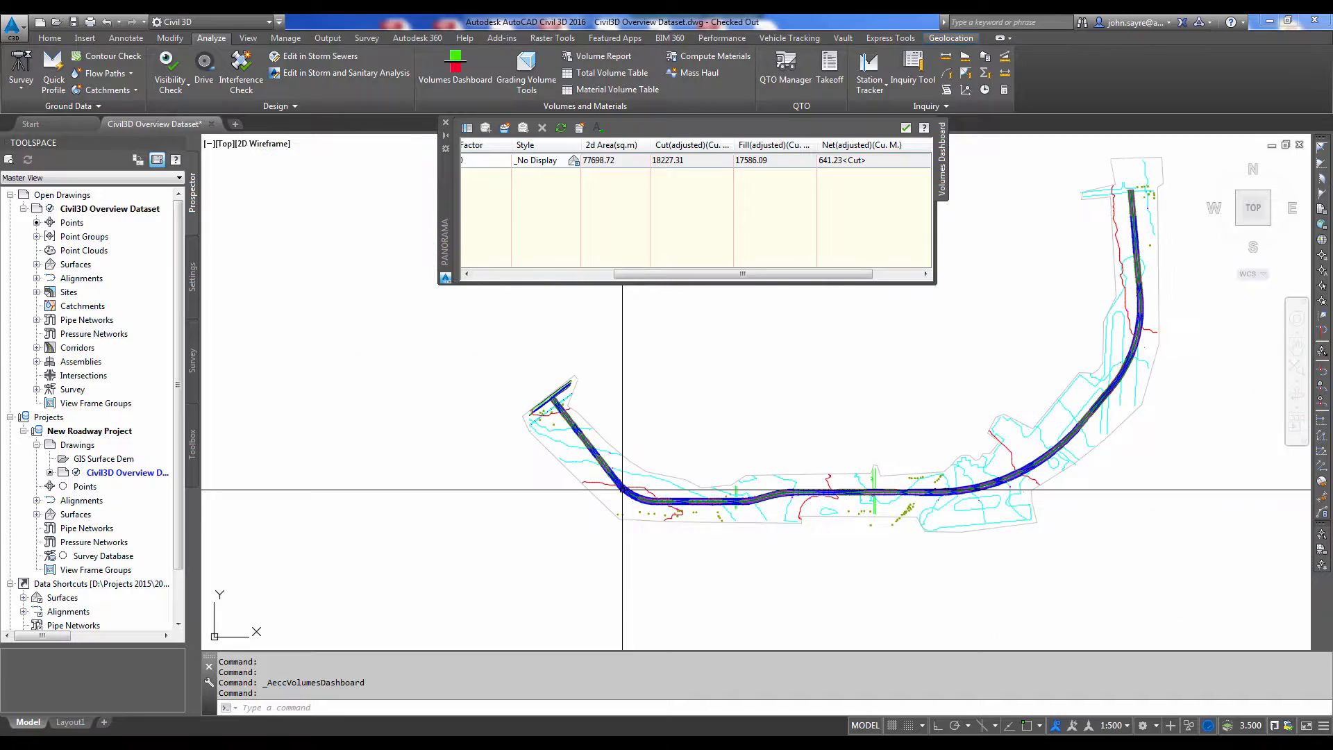
# Inspect the design and existing ground profiles around the first sag vertical curve in the profile view
pyautogui.moveTo(1034, 522); pyautogui.dragTo(449, 590, button='middle')
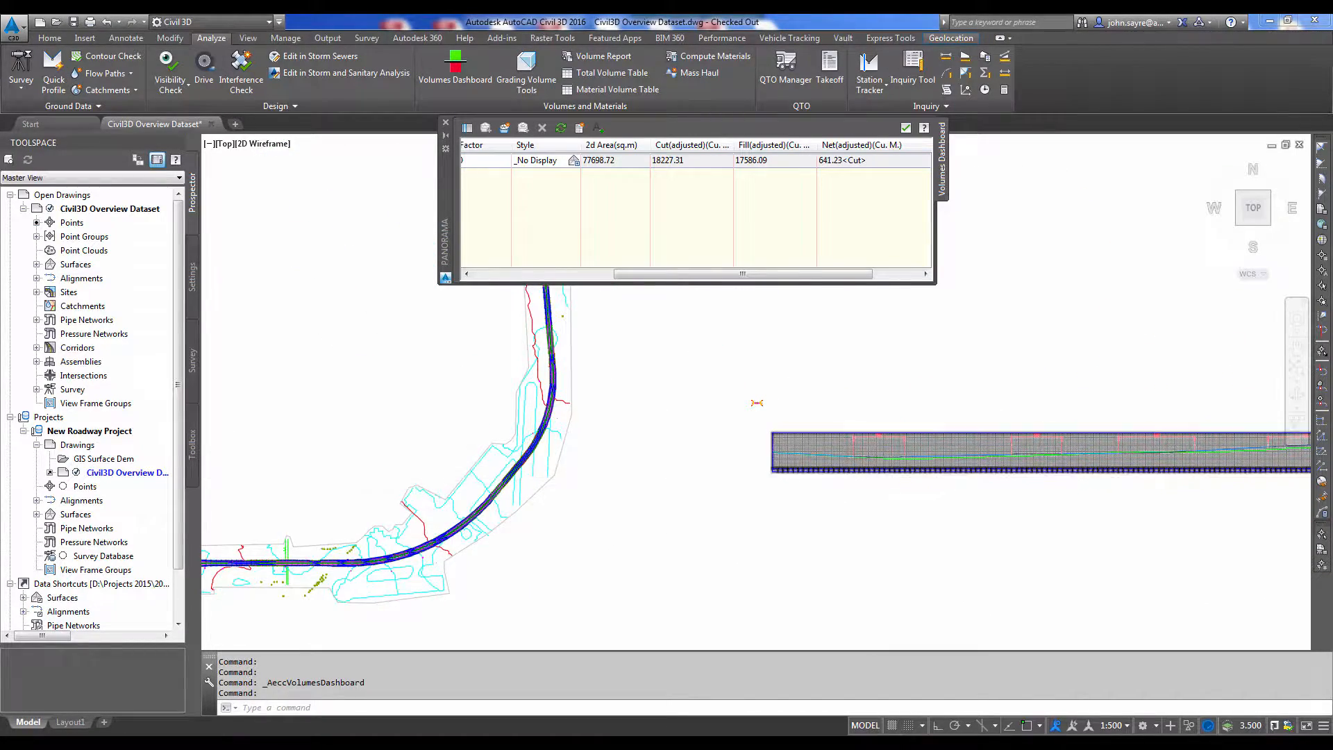
pyautogui.scroll(6, 883, 463)
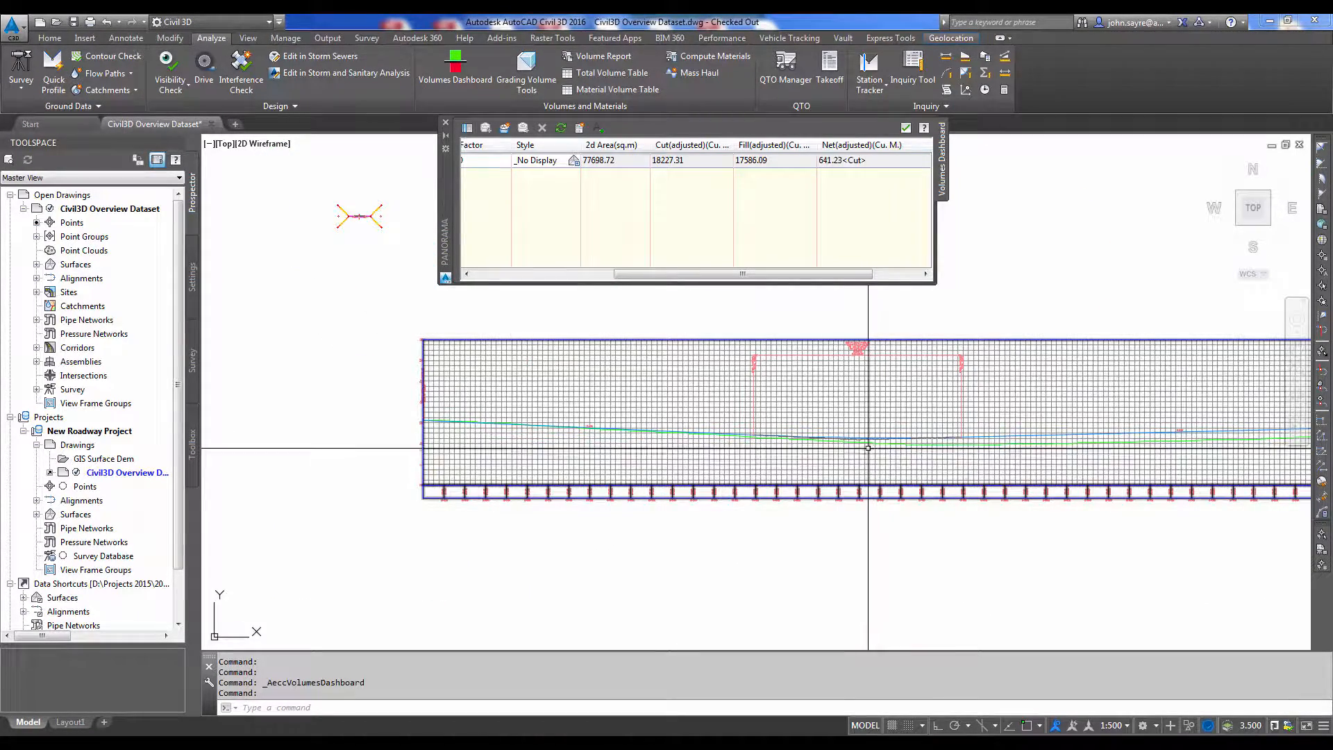
pyautogui.scroll(2, 860, 437)
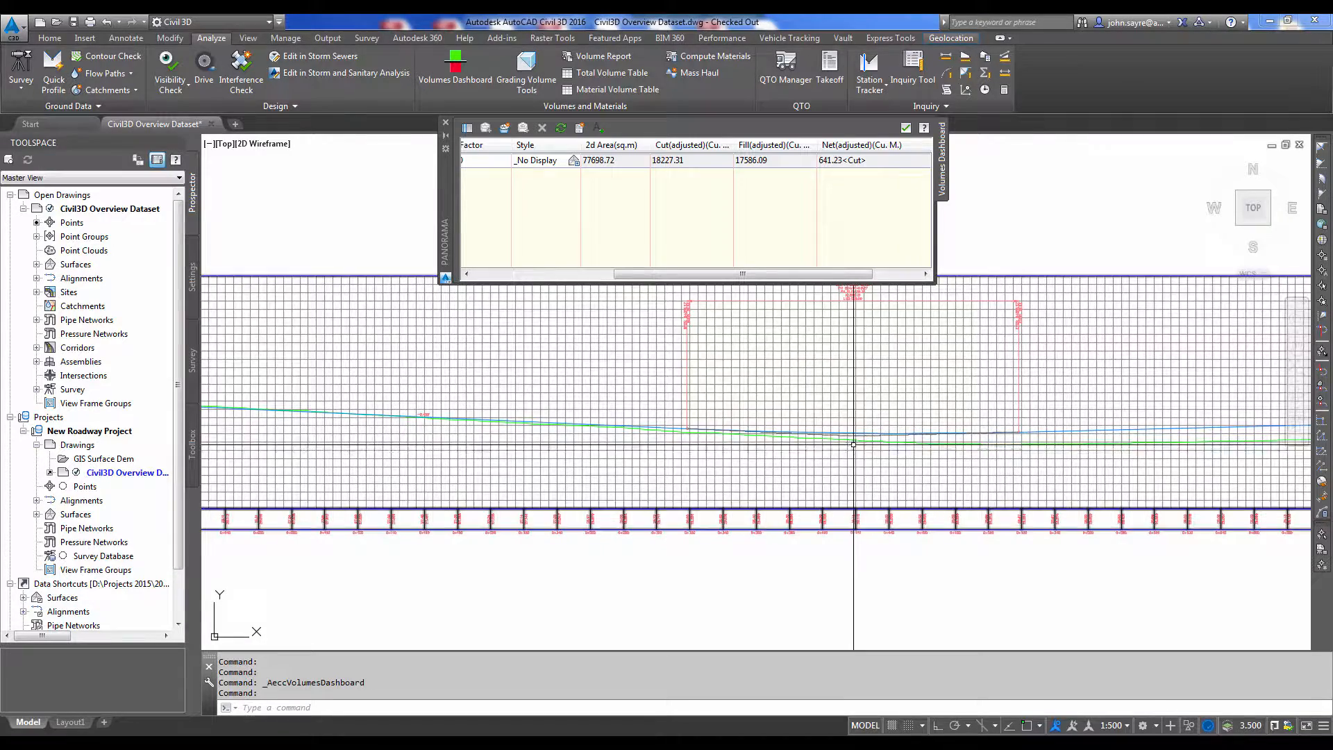
pyautogui.click(918, 441)
pyautogui.scroll(2, 918, 441)
pyautogui.press('Escape')
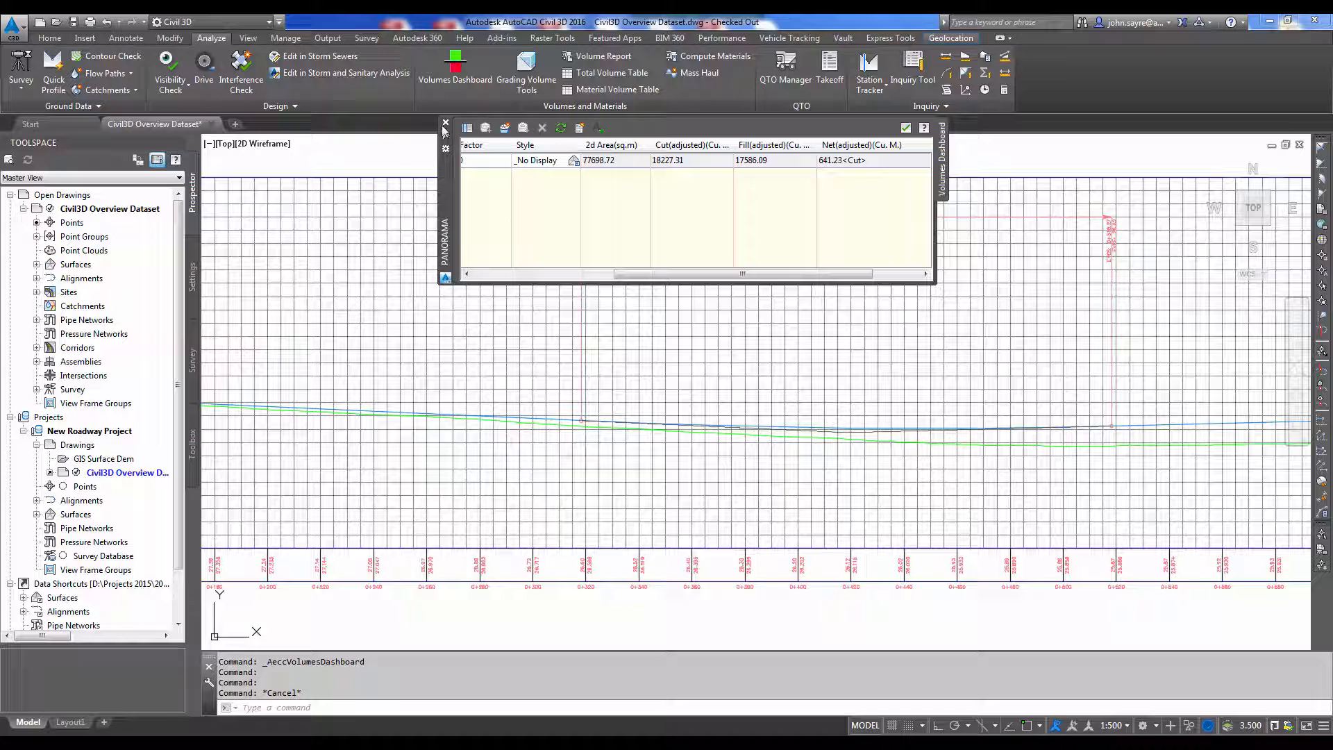
# Move the Volumes Dashboard palette clear of the sag curve's label in the profile view
pyautogui.moveTo(448, 164); pyautogui.dragTo(261, 198)
pyautogui.rightClick(261, 205)
pyautogui.click(295, 257)
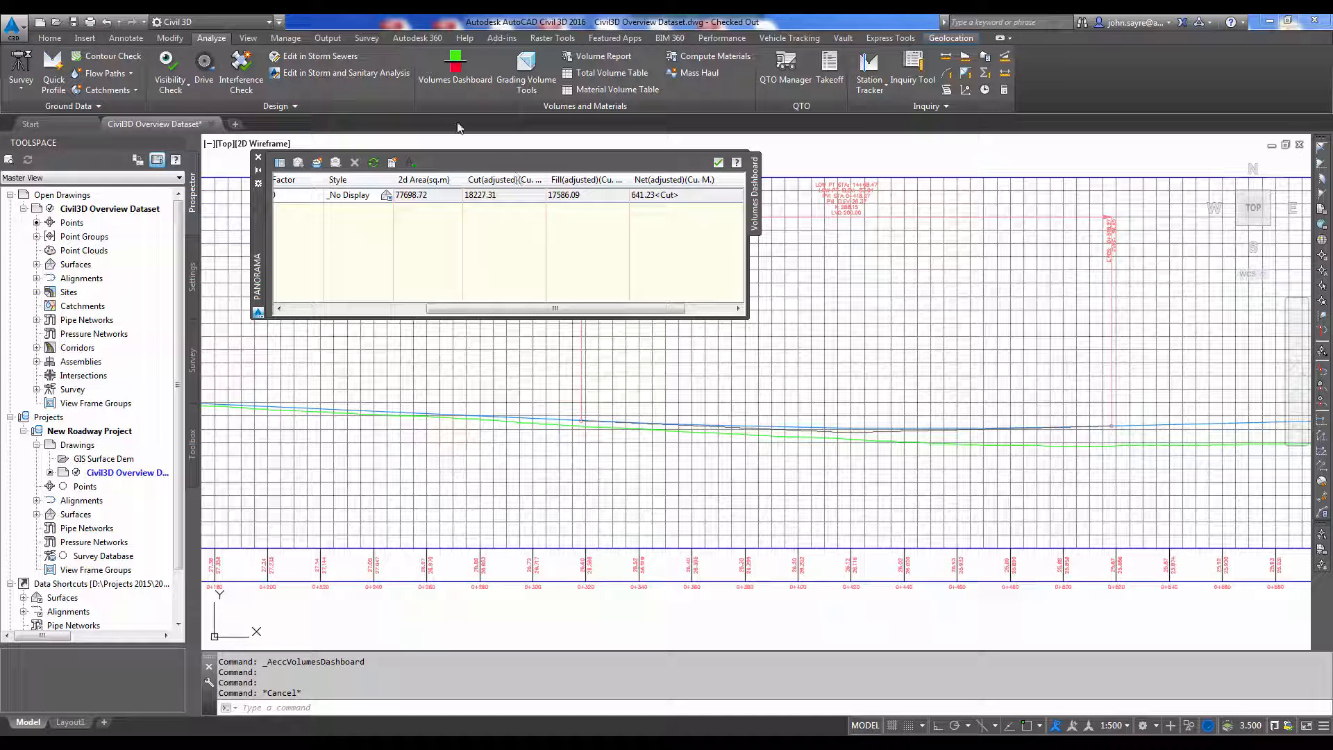
# Split model space into two vertical viewports and frame the profile's first sag curve in one of them
pyautogui.click(247, 38)
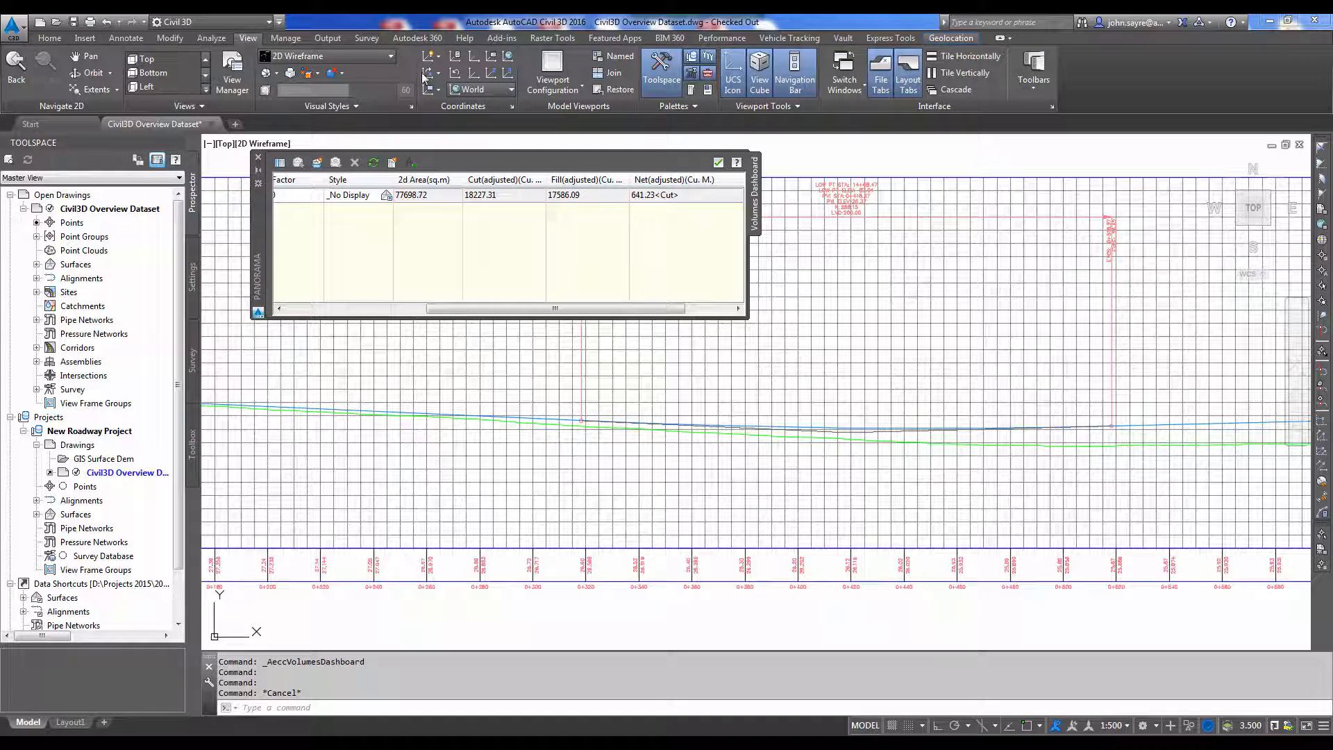
pyautogui.click(553, 87)
pyautogui.click(576, 139)
pyautogui.click(848, 366)
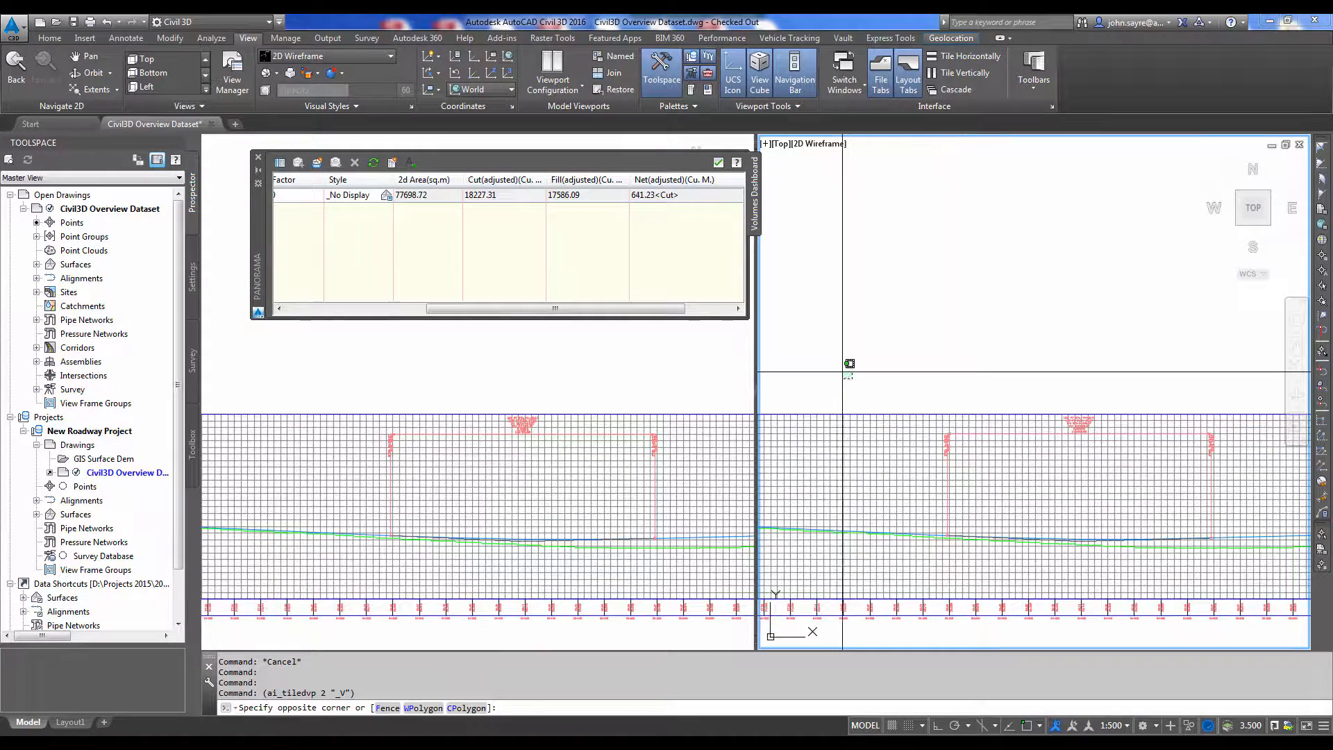
pyautogui.scroll(2, 1109, 558)
pyautogui.moveTo(1109, 558); pyautogui.dragTo(1083, 522, button='middle')
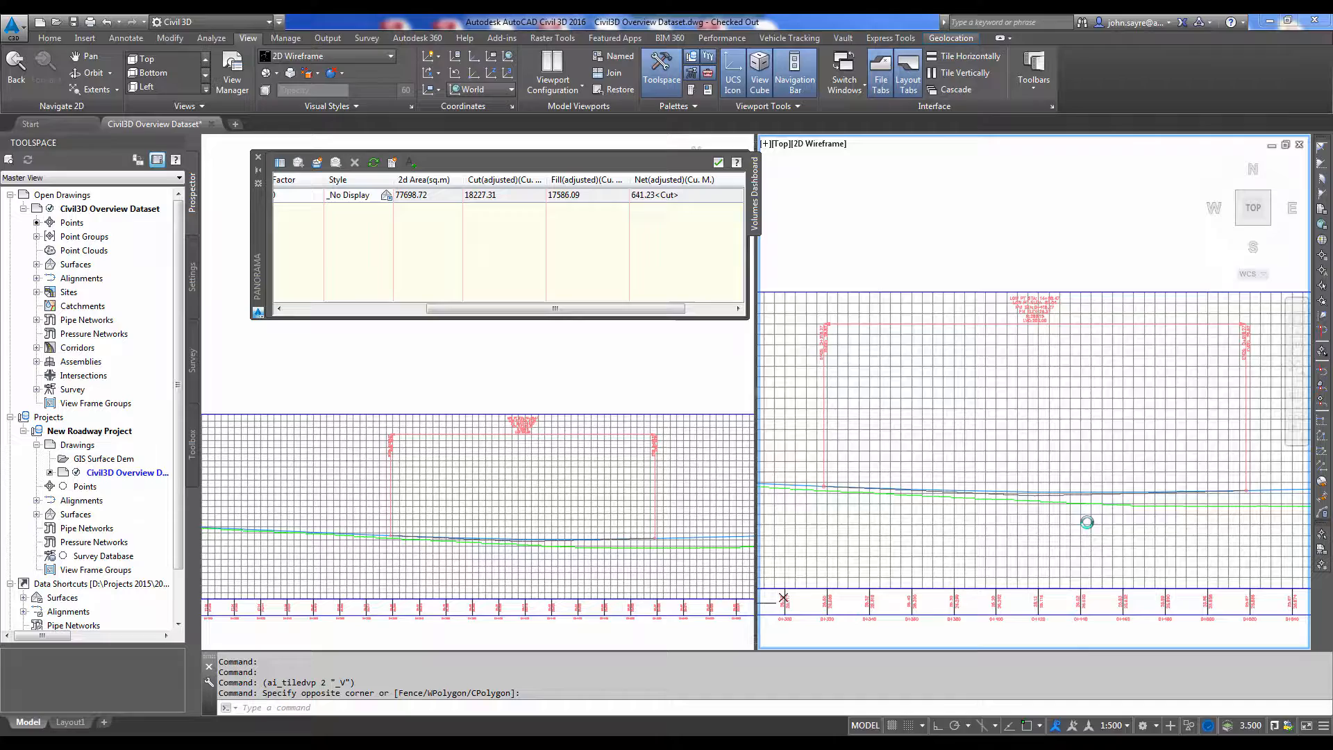
# Frame the New Road corridor's first curve in the plan viewport beside the profile
pyautogui.click(556, 523)
pyautogui.scroll(-8, 540, 524)
pyautogui.scroll(6, 273, 550)
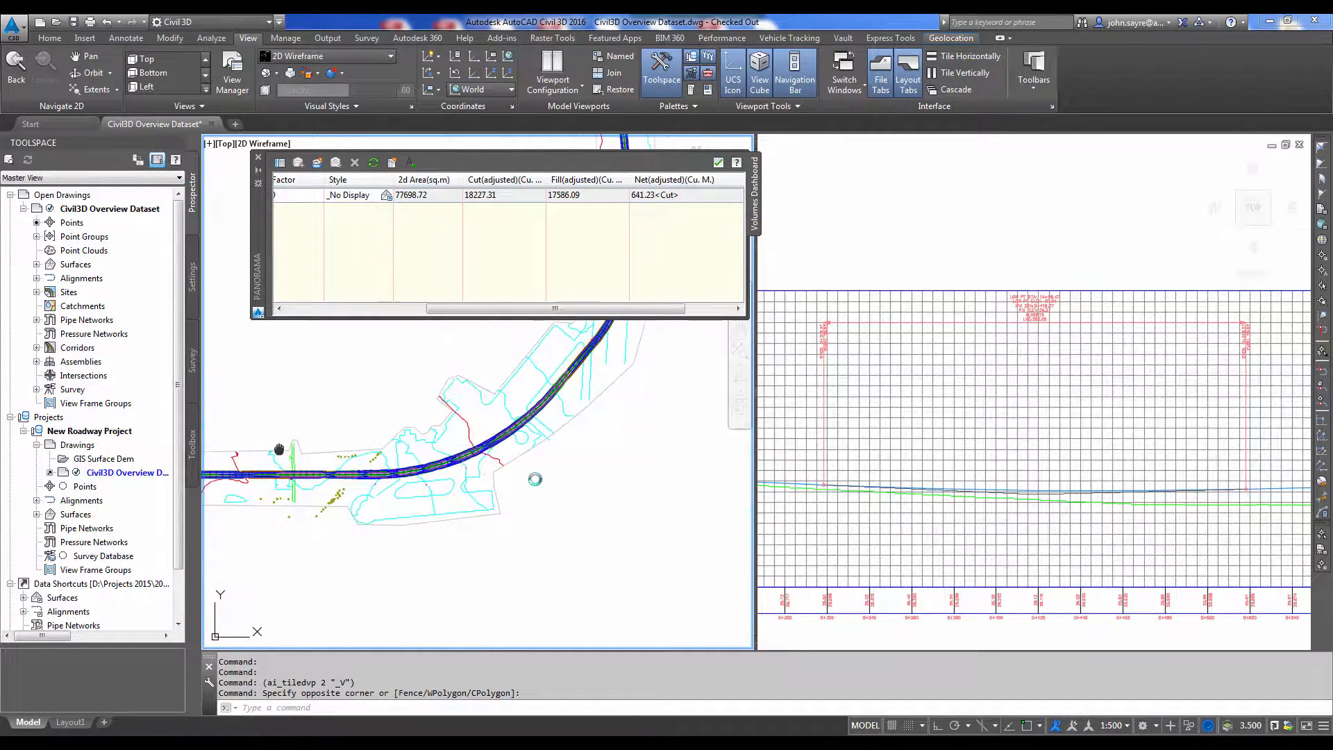
pyautogui.scroll(4, 428, 495)
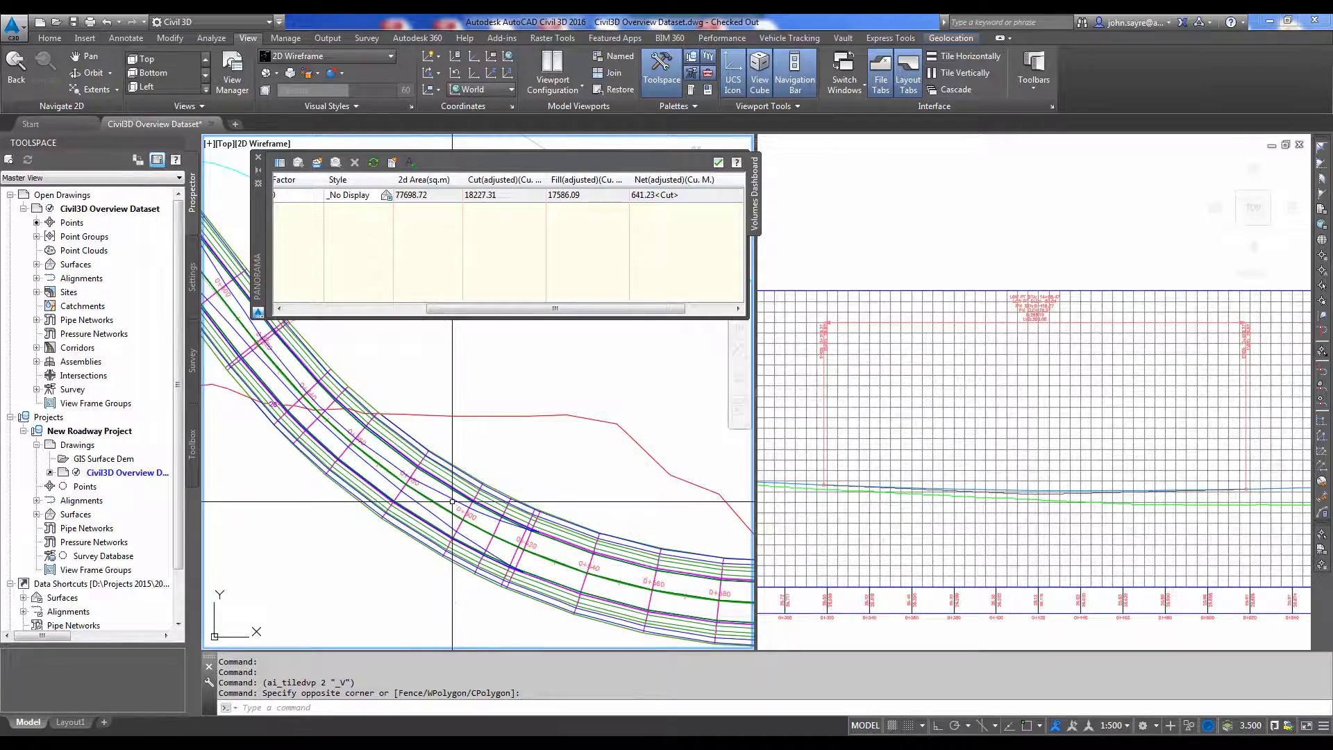
pyautogui.click(448, 497)
pyautogui.press('Escape')
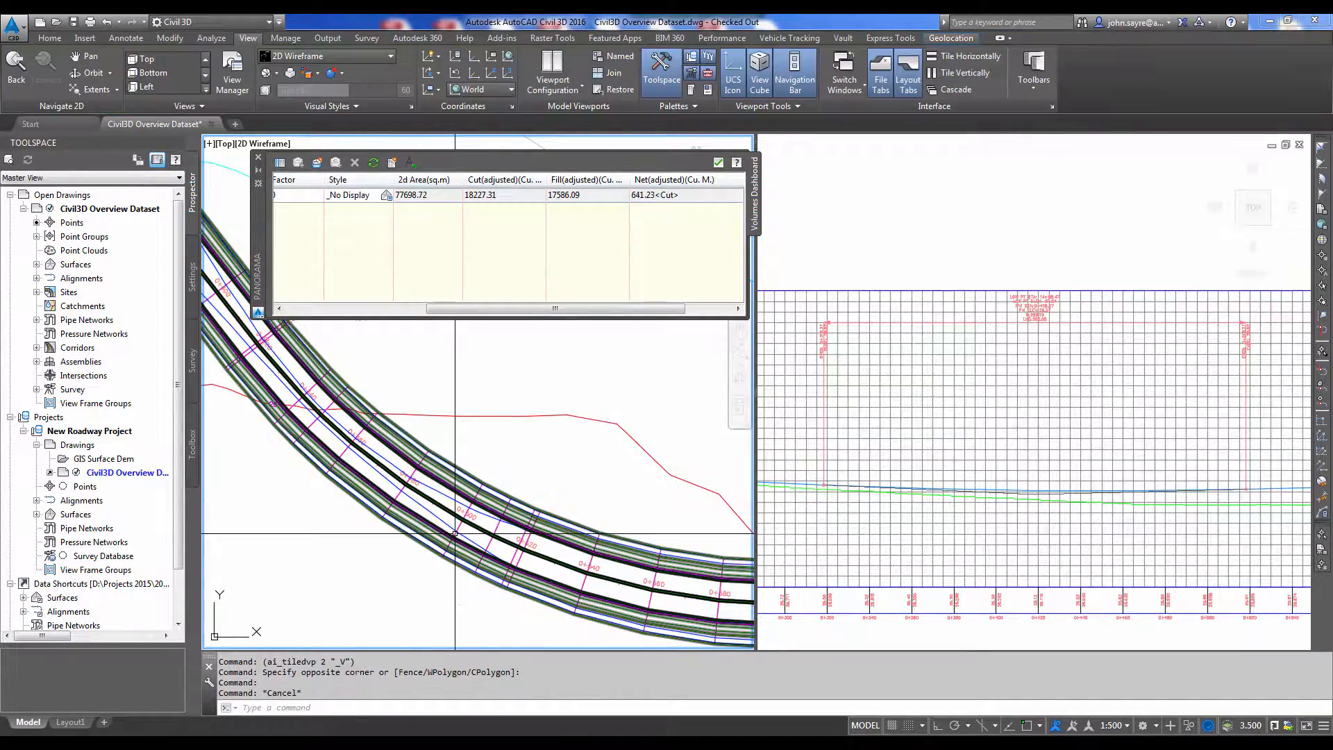
pyautogui.moveTo(387, 509); pyautogui.dragTo(547, 576, button='middle')
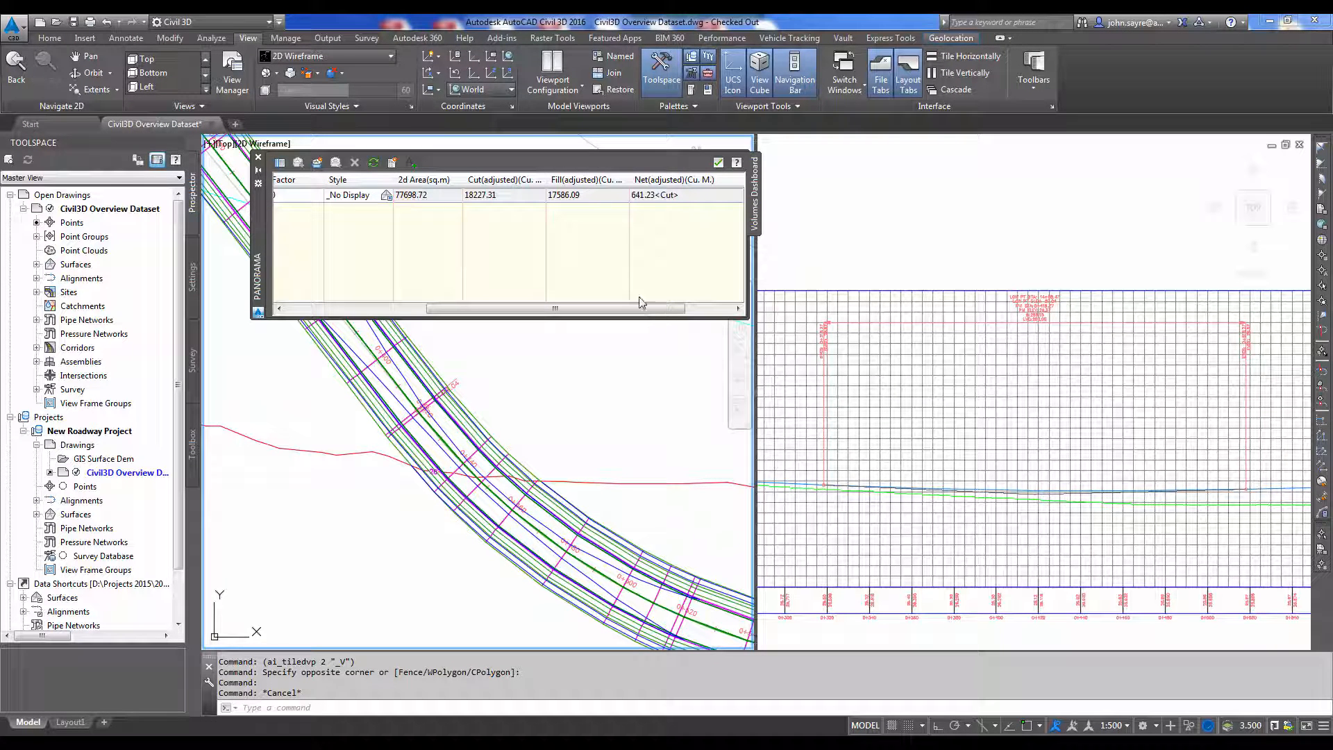
# Turn on automatic rebuilding for the New Road corridor
pyautogui.click(37, 348)
pyautogui.click(94, 361)
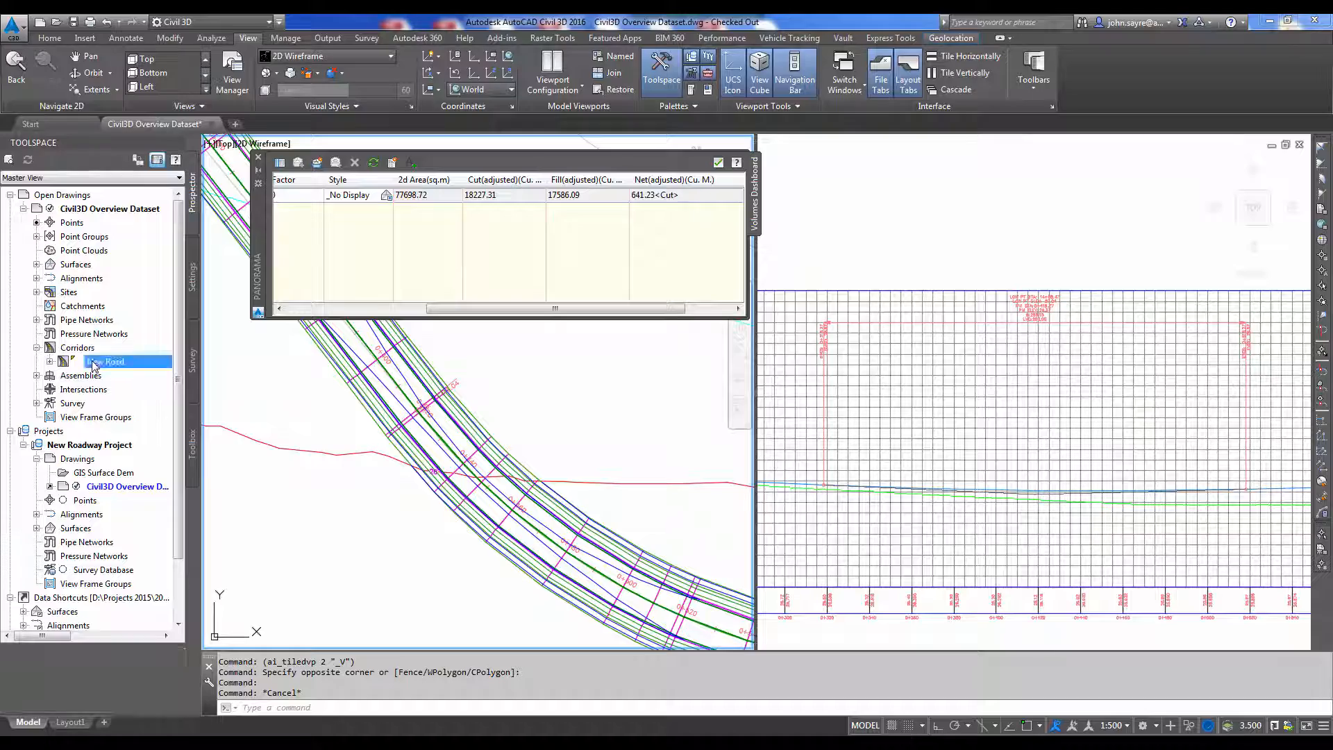
pyautogui.rightClick(94, 361)
pyautogui.click(170, 417)
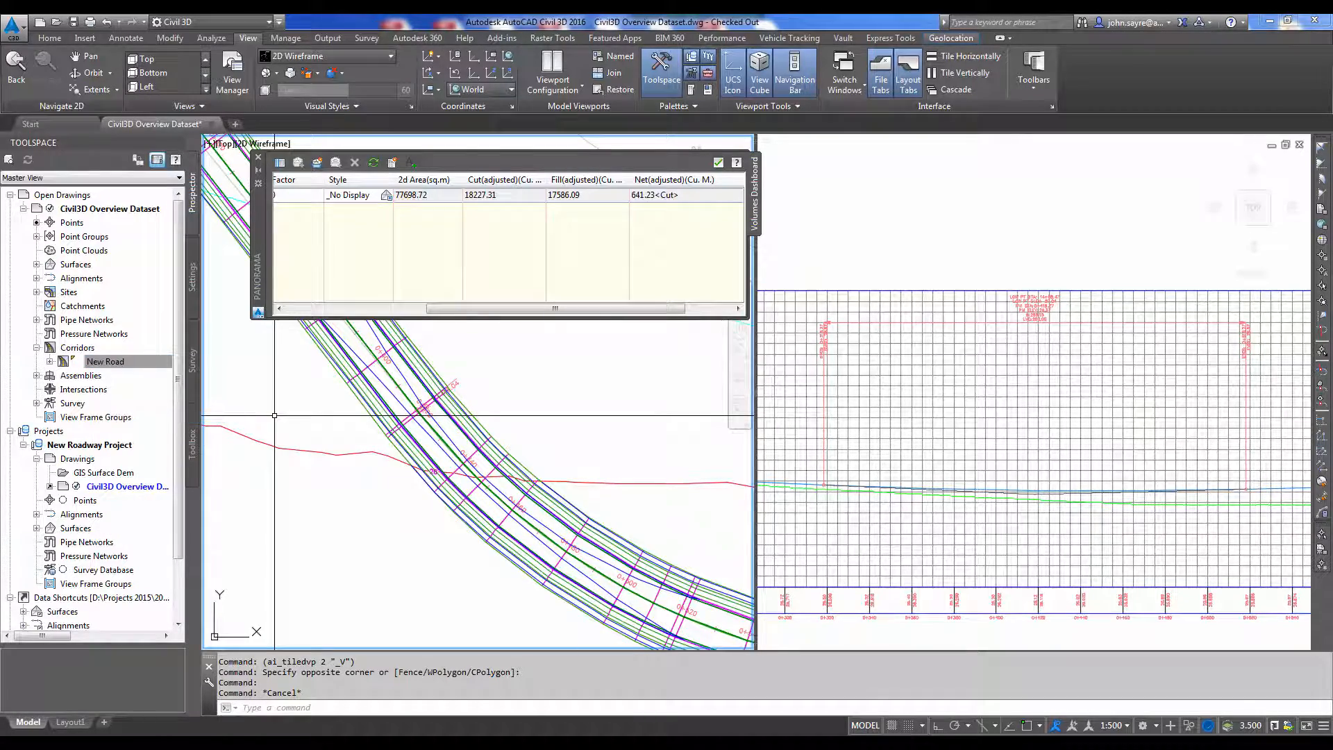
# Move the finished grade profile's first sag curve PVI ahead along the road to about station 0+464
pyautogui.click(981, 262)
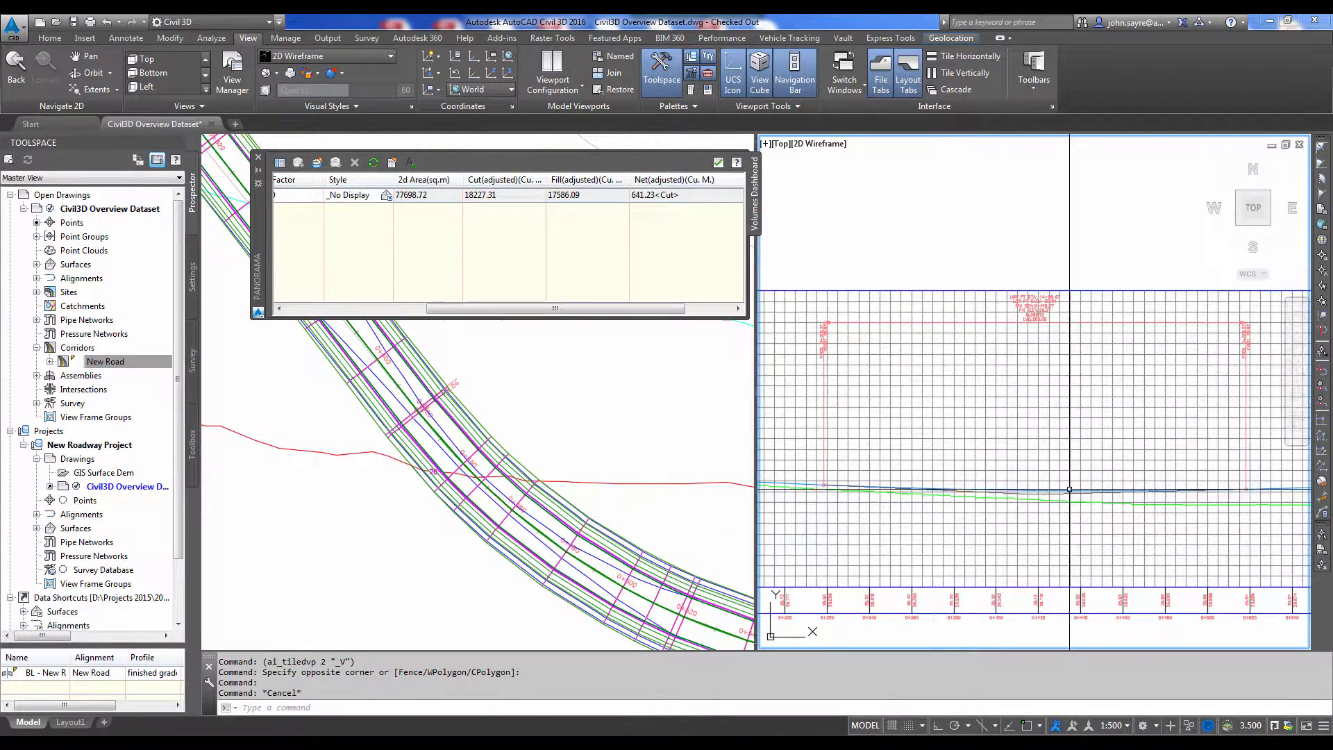
pyautogui.scroll(2, 1045, 517)
pyautogui.moveTo(1044, 519); pyautogui.dragTo(1011, 488, button='middle')
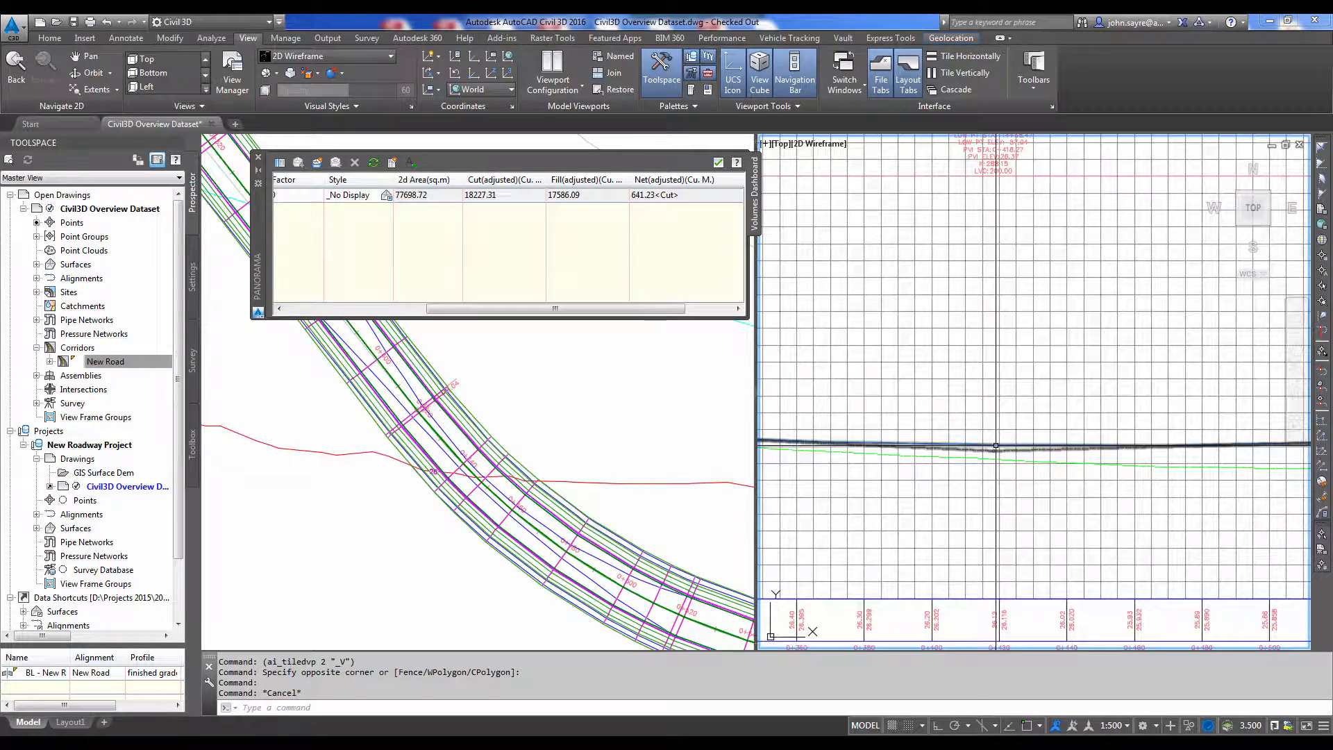
pyautogui.click(1001, 448)
pyautogui.click(1001, 448)
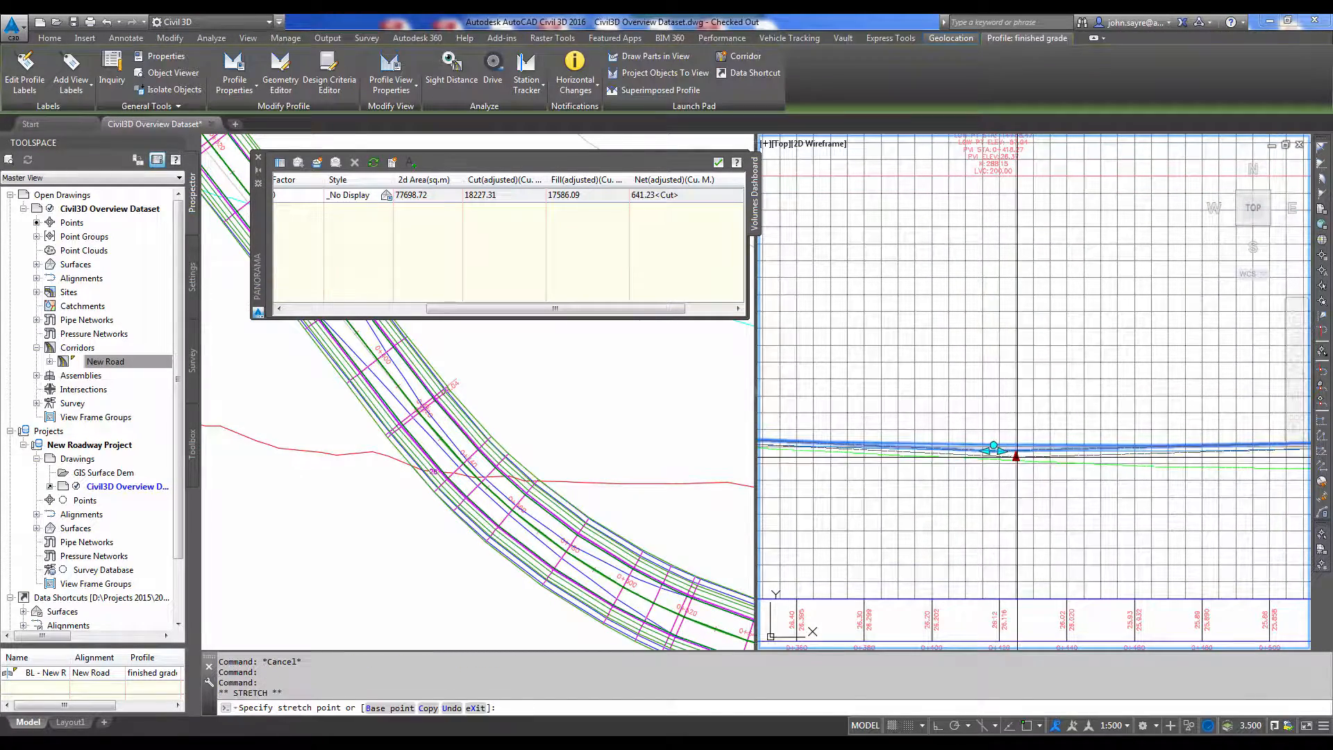
pyautogui.moveTo(1117, 457); pyautogui.dragTo(940, 446, button='middle')
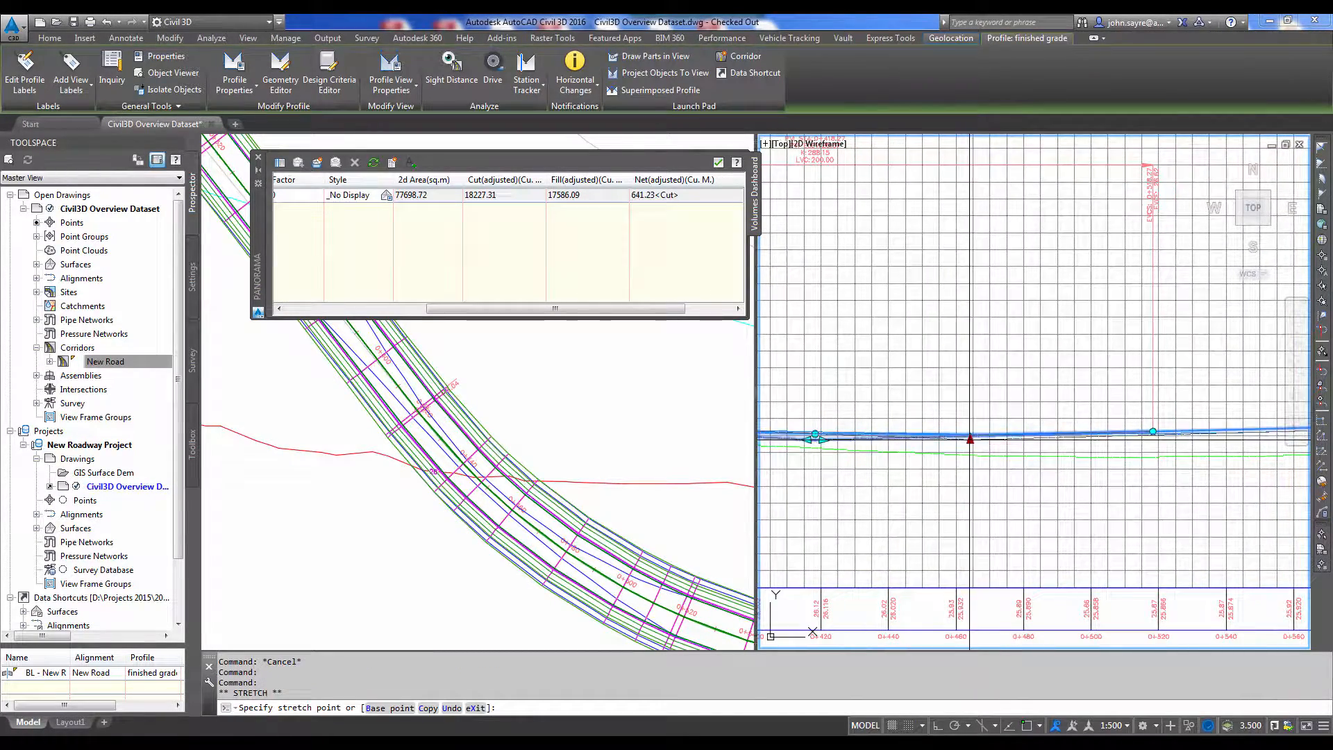
pyautogui.click(969, 438)
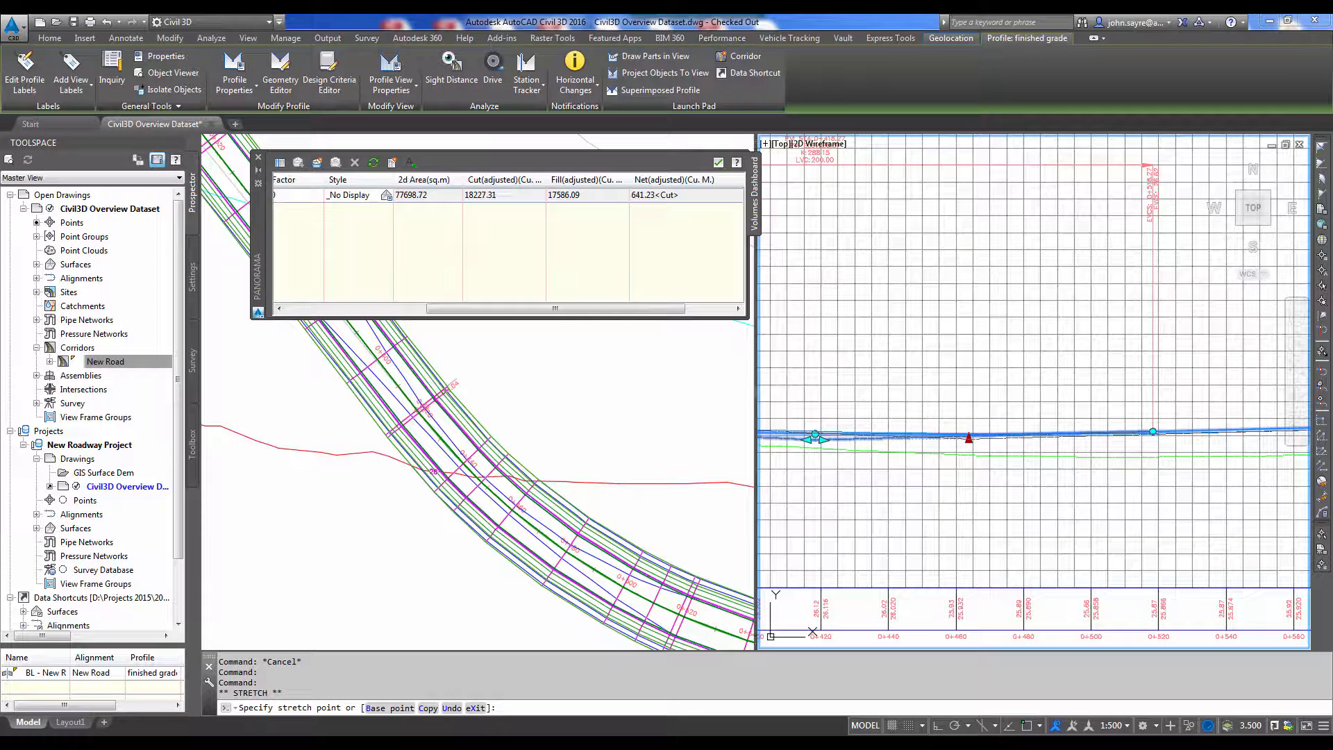
pyautogui.click(969, 437)
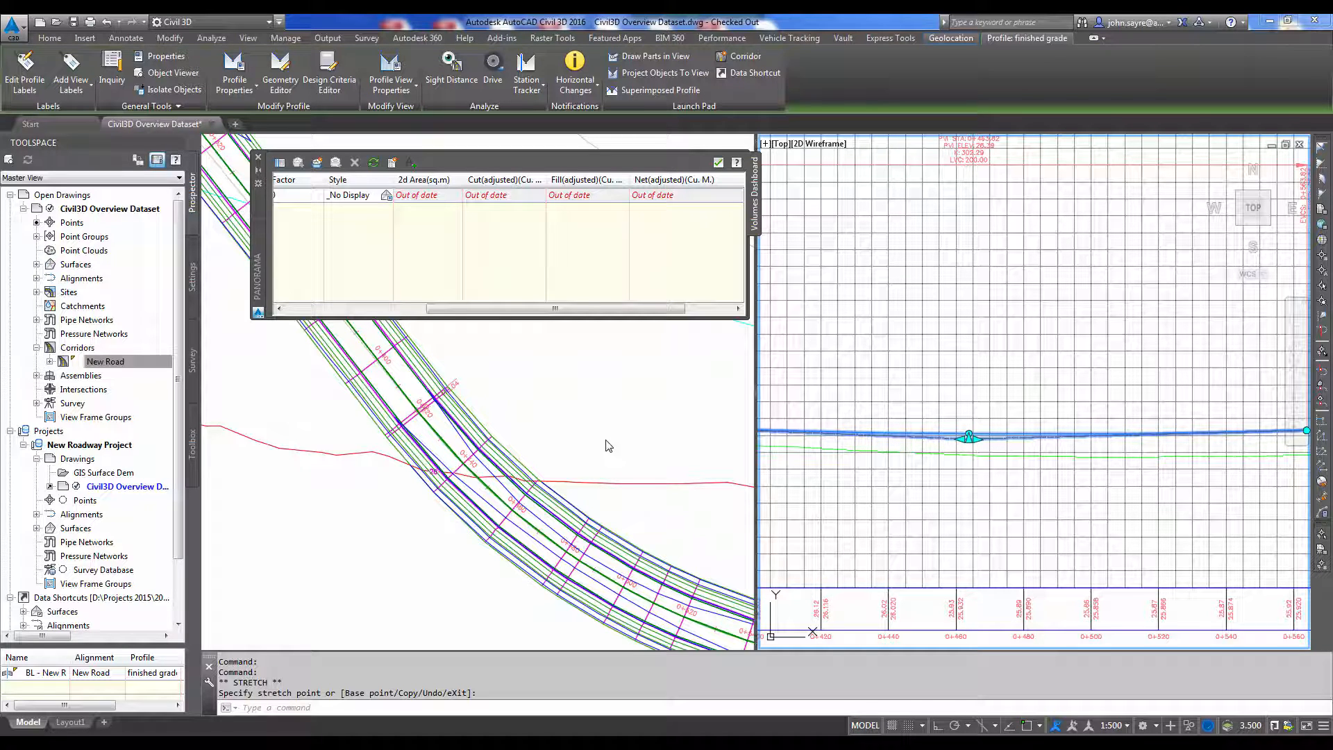
# Frame the whole sag curve in the profile viewport and recompute the earthwork volumes
pyautogui.click(849, 424)
pyautogui.scroll(-3, 965, 477)
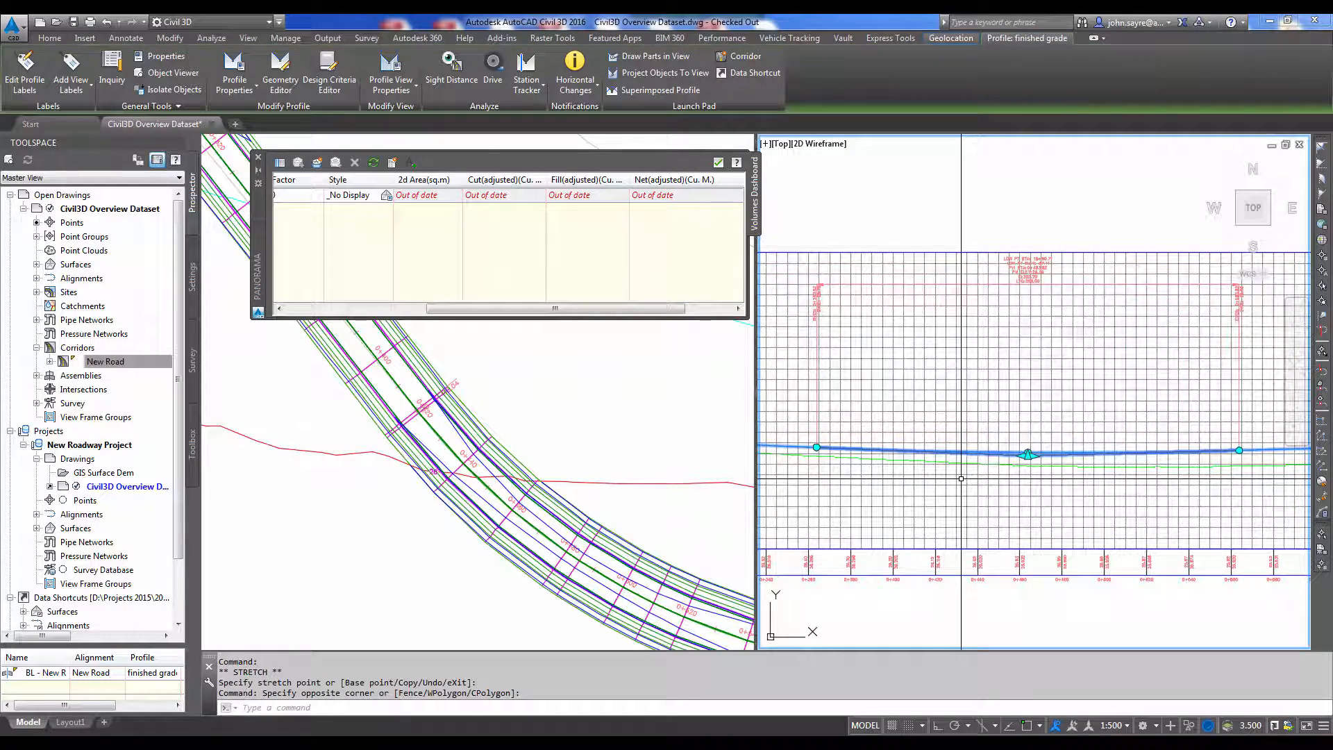
pyautogui.click(590, 459)
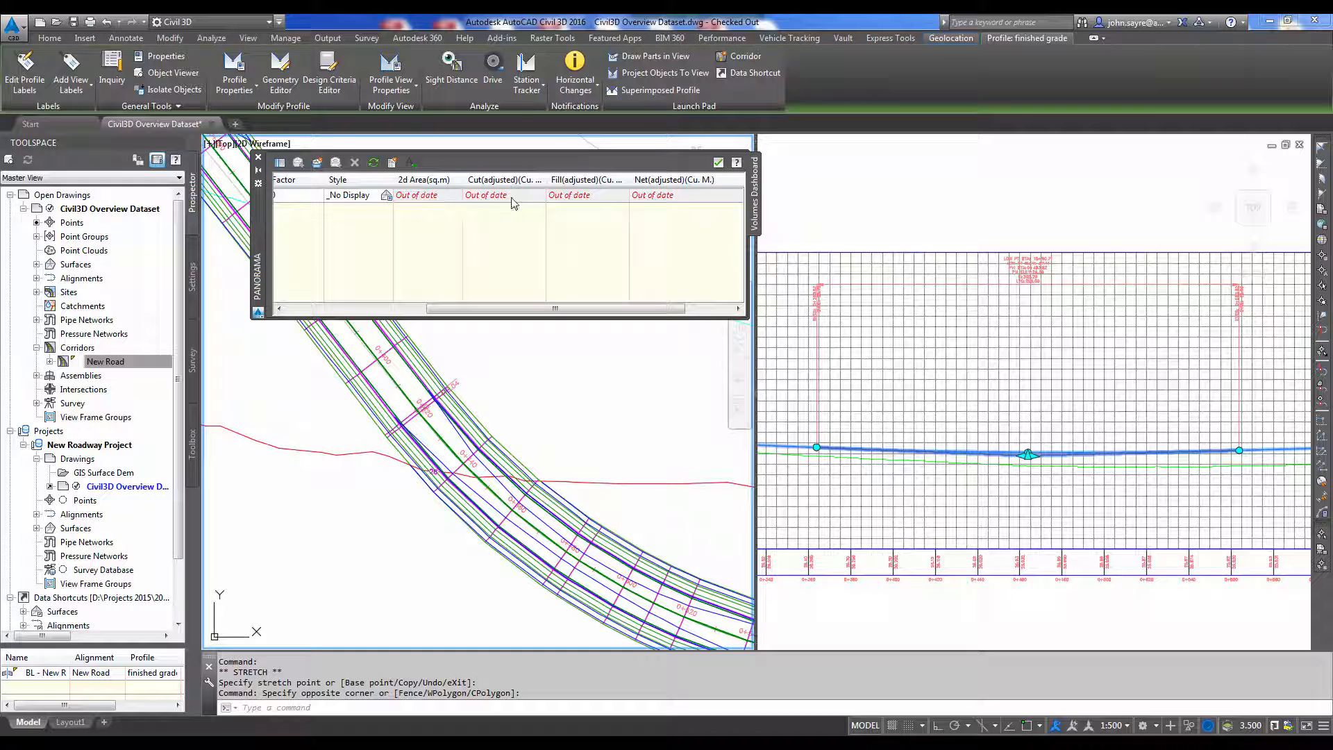
pyautogui.click(373, 164)
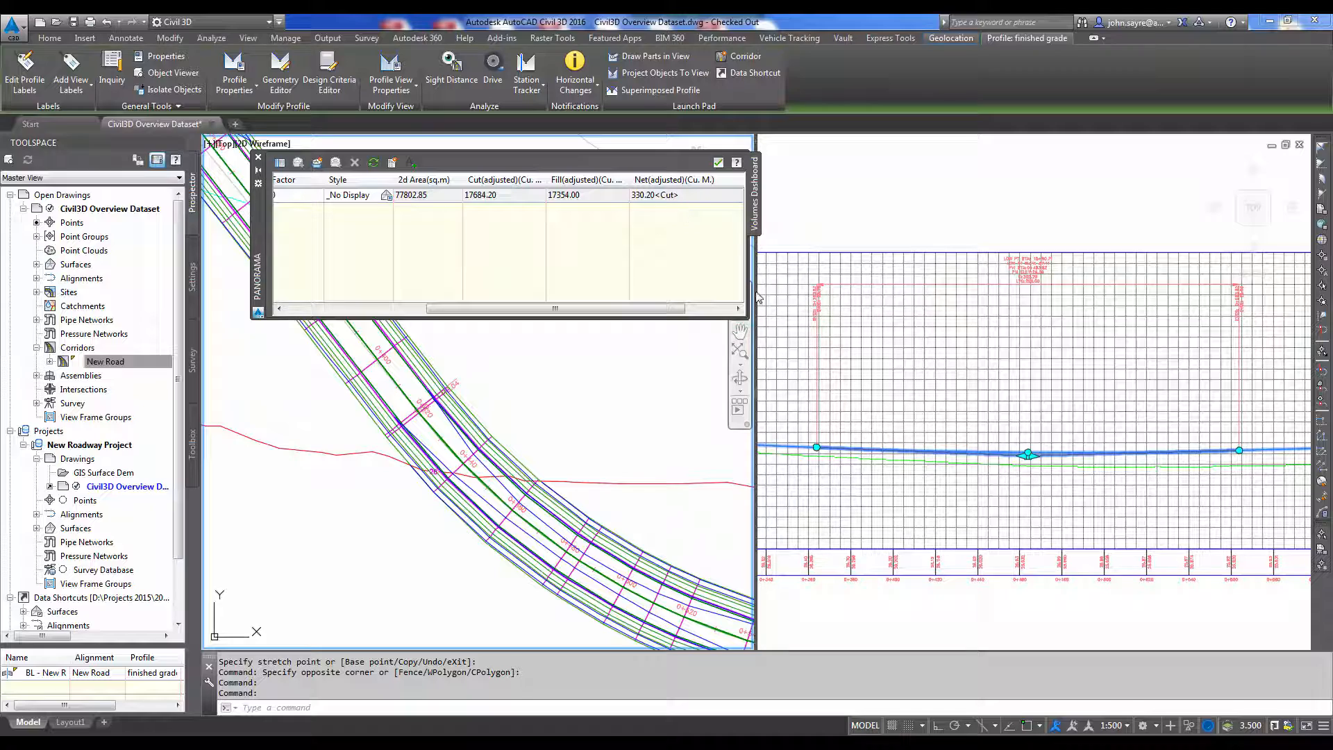
# Raise the sag curve's PVI well above the existing ground profile and recompute the earthwork volumes
pyautogui.click(1025, 457)
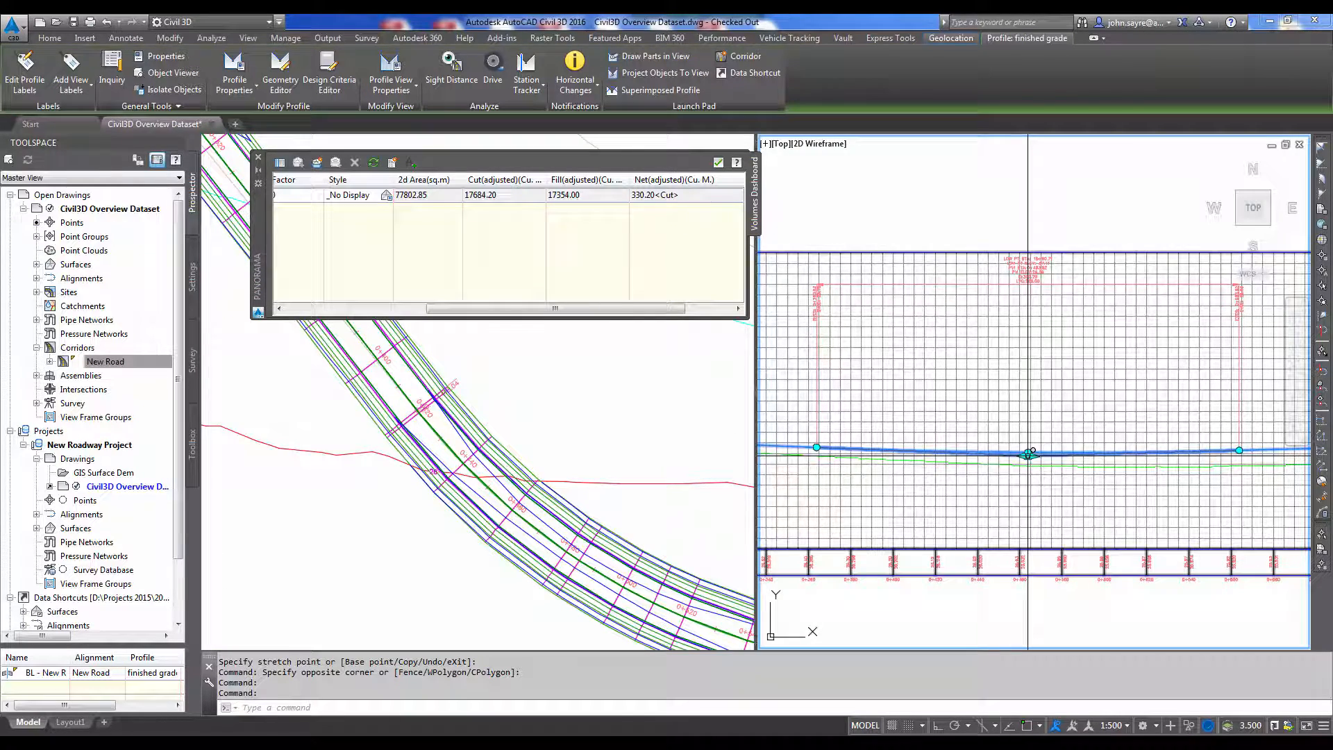
pyautogui.click(1028, 454)
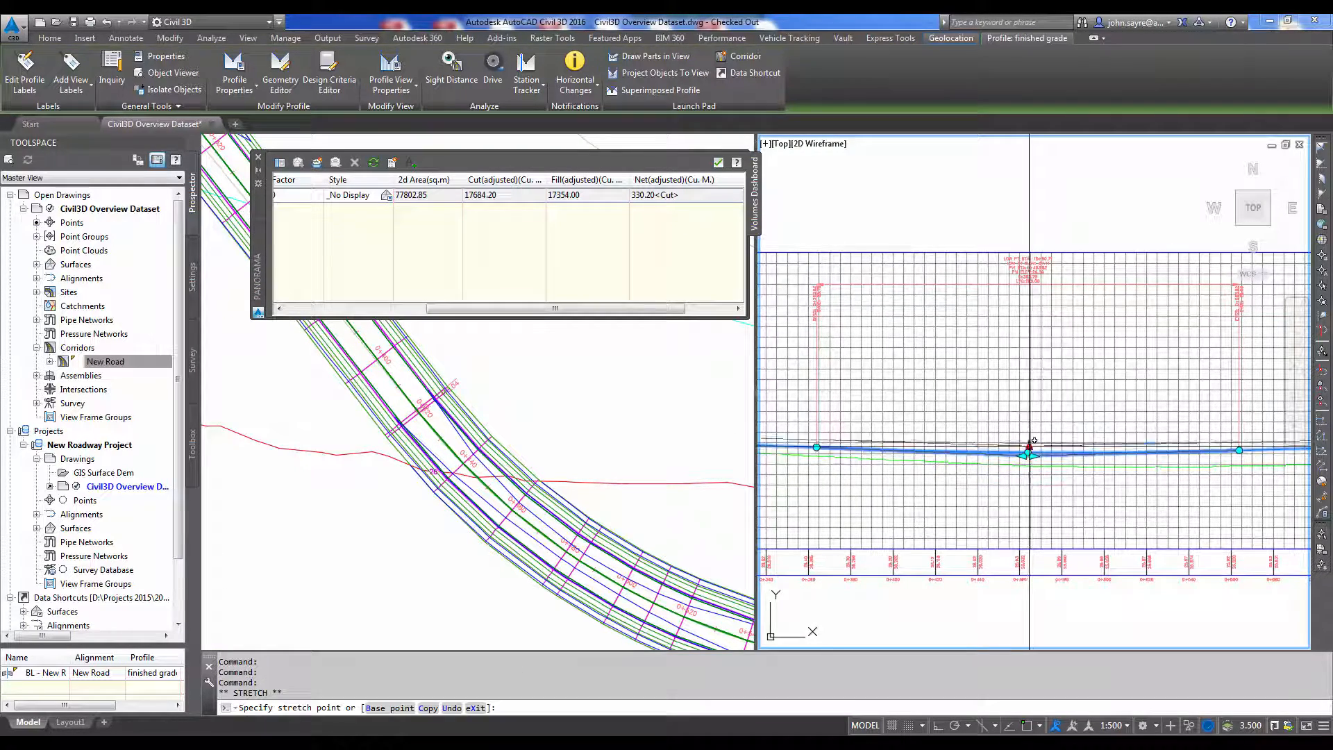
pyautogui.click(1028, 393)
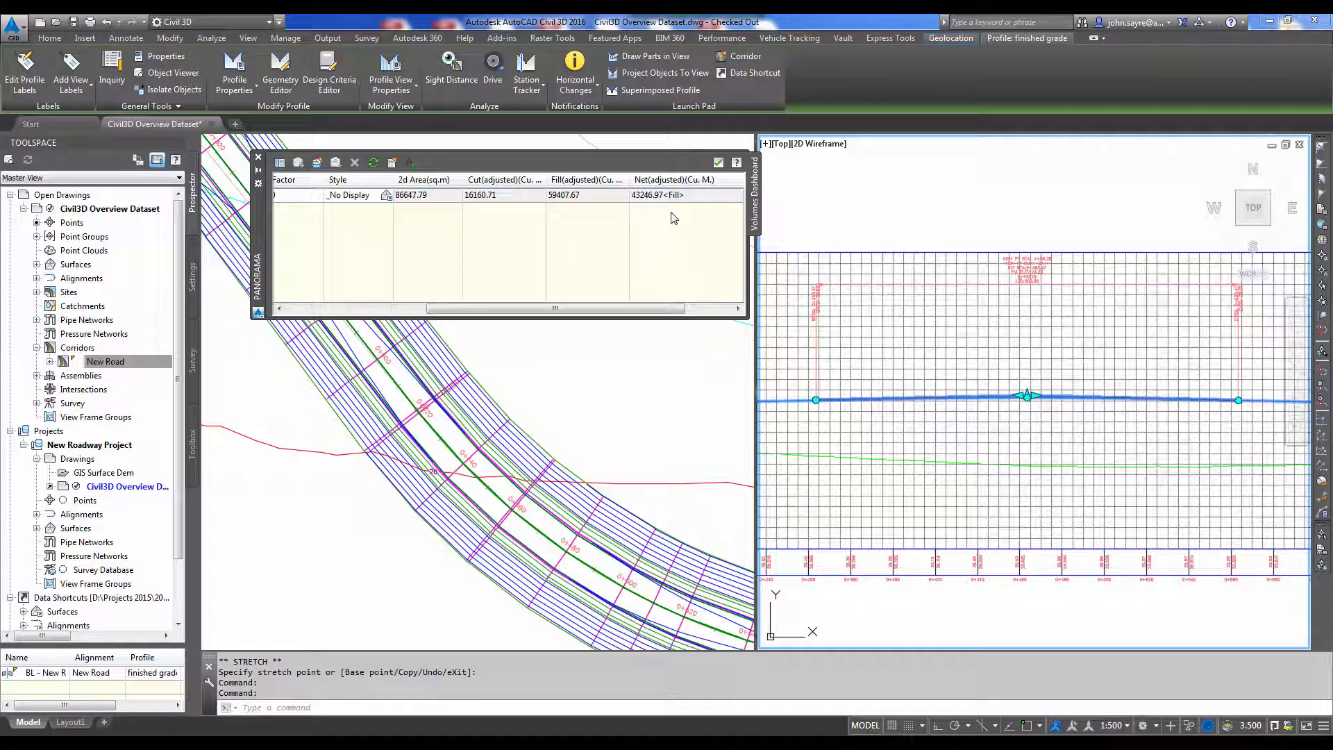
# Lower the raised PVI to just above the existing ground profile and recompute the earthwork volumes
pyautogui.click(1027, 393)
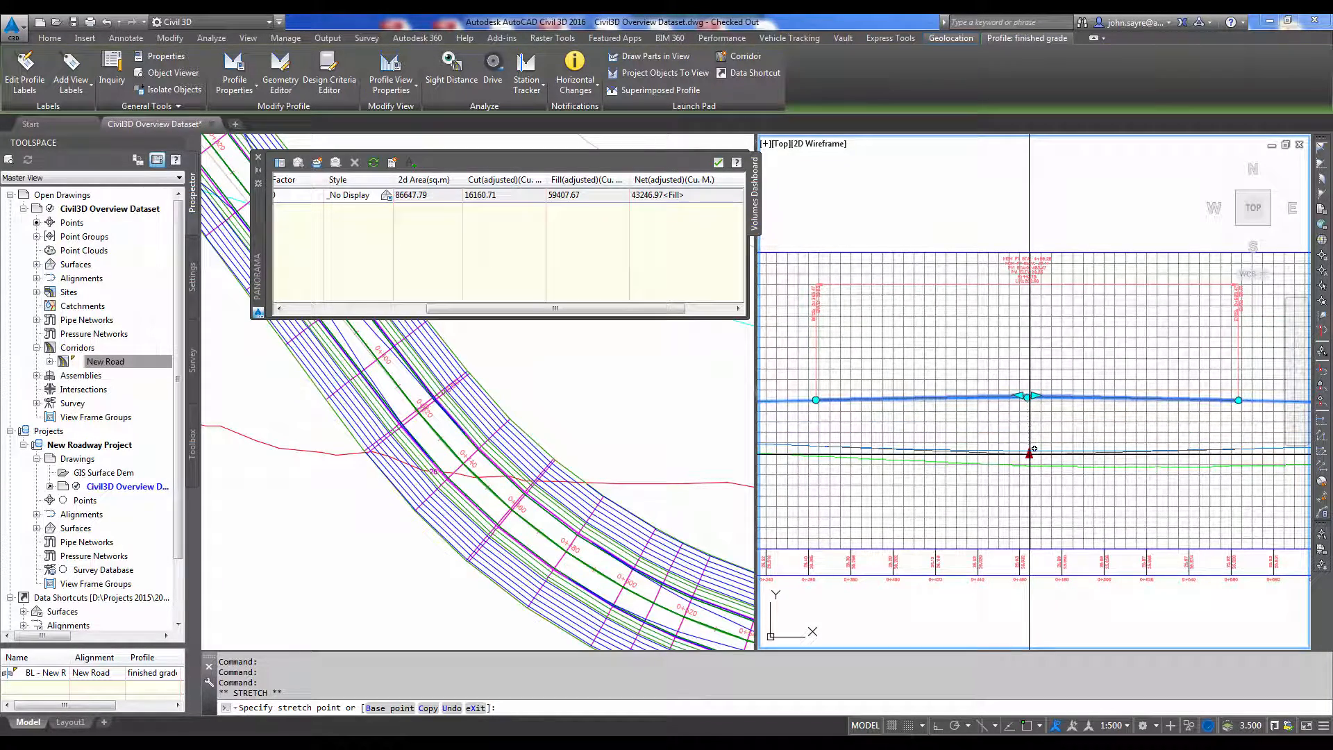
pyautogui.click(1029, 453)
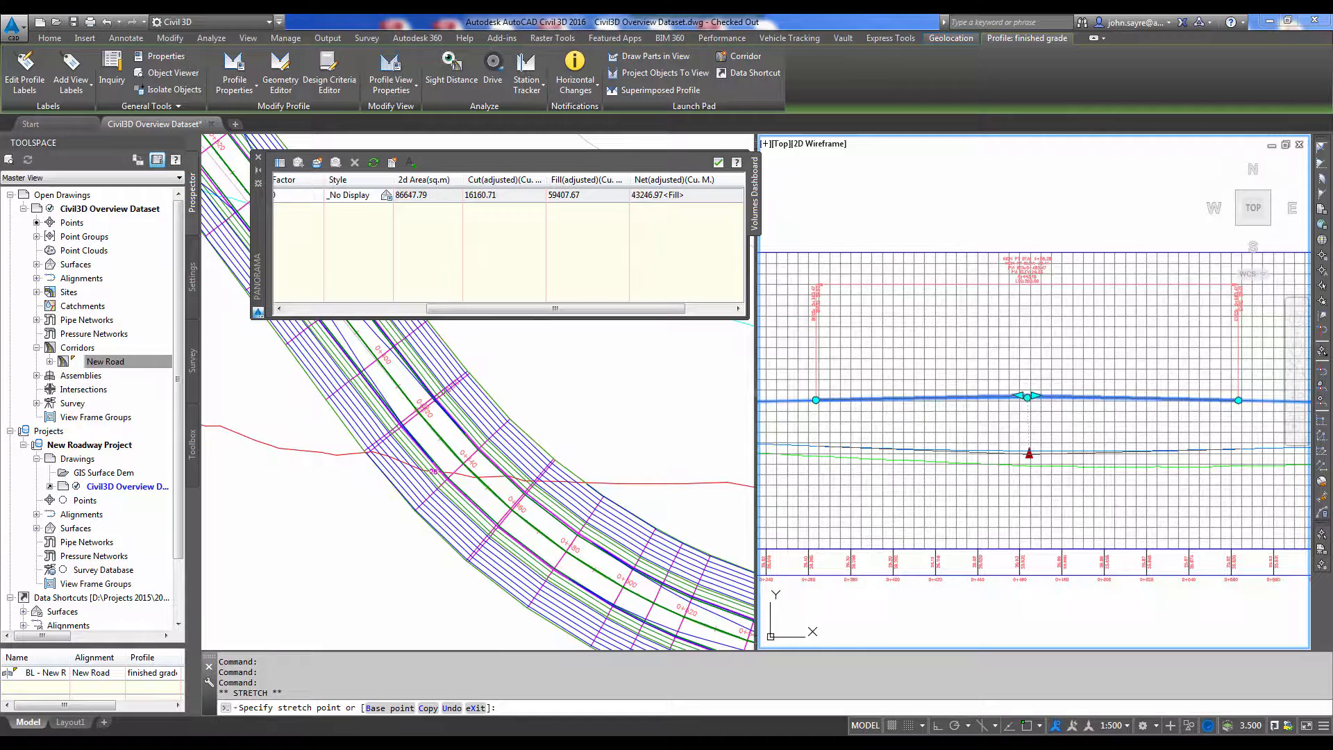
pyautogui.click(1029, 453)
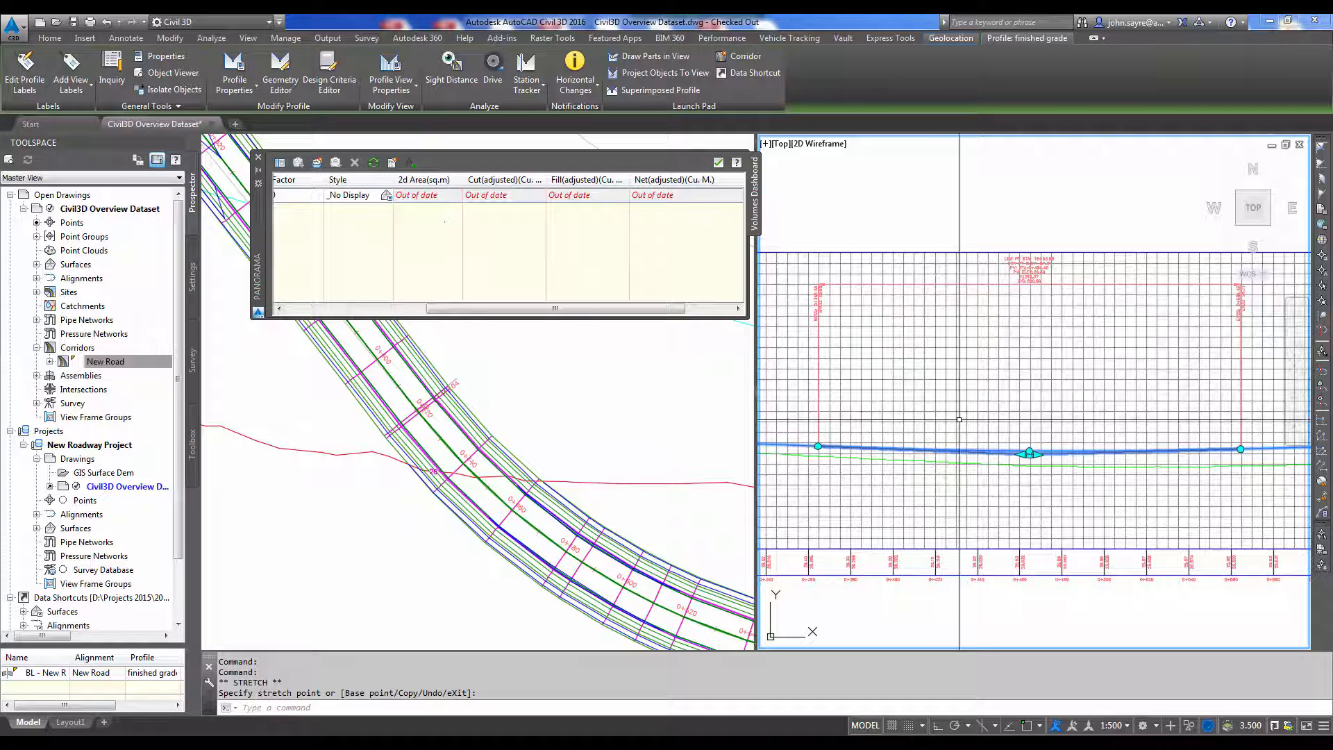
pyautogui.click(373, 162)
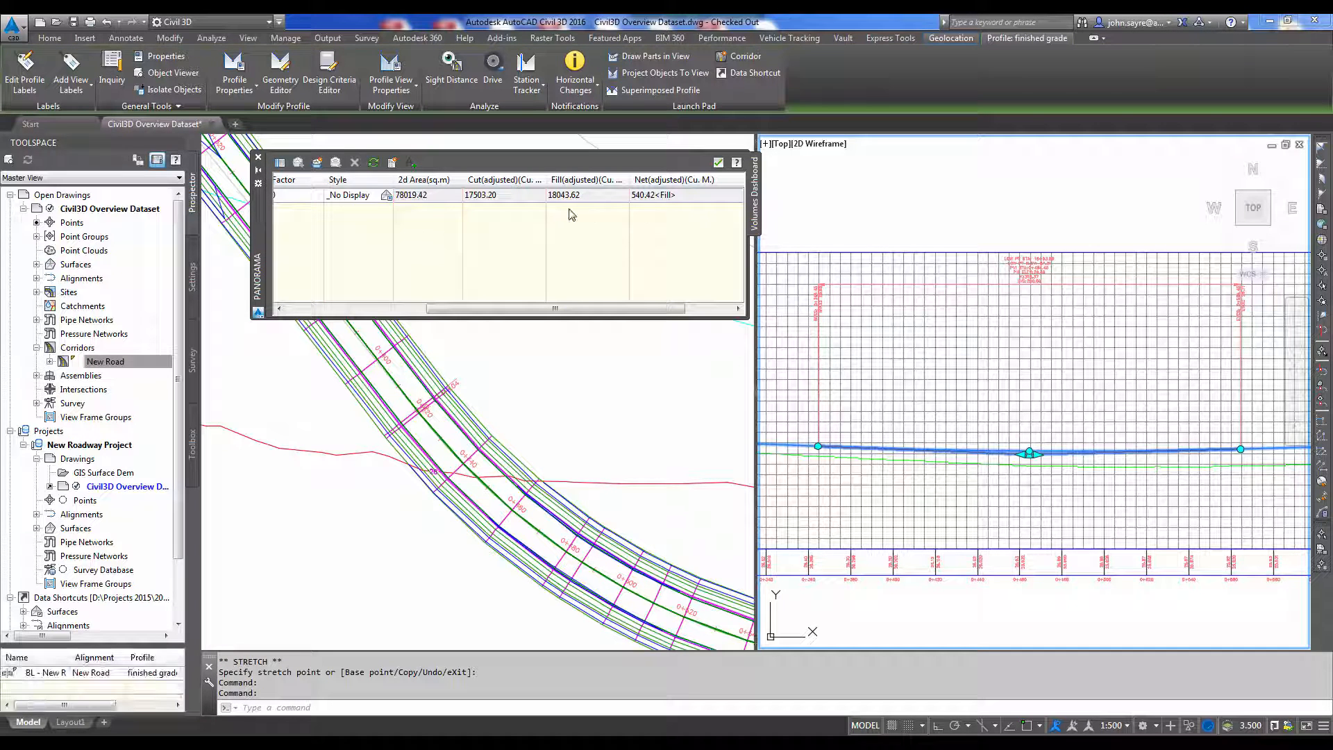
# Close the Volumes Dashboard and return model space to a single viewport showing the corridor in plan
pyautogui.click(719, 163)
pyautogui.click(582, 370)
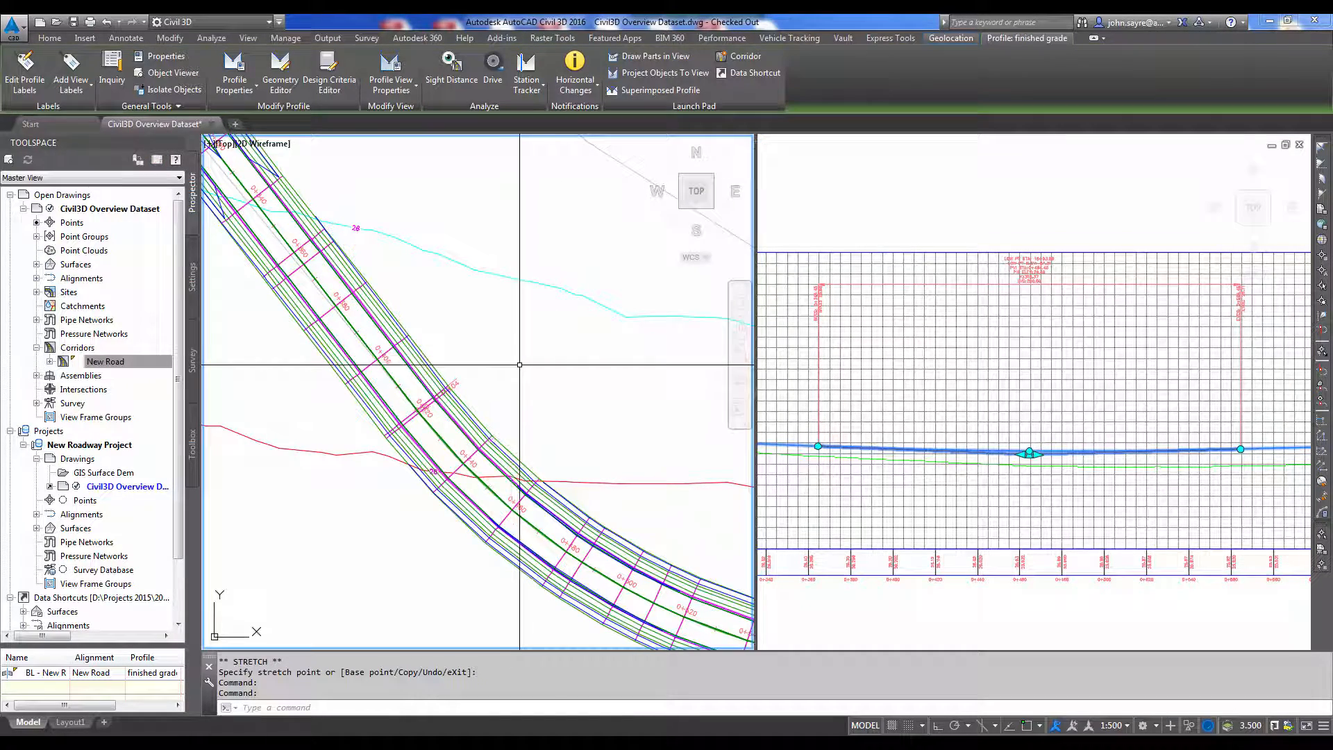
pyautogui.click(248, 38)
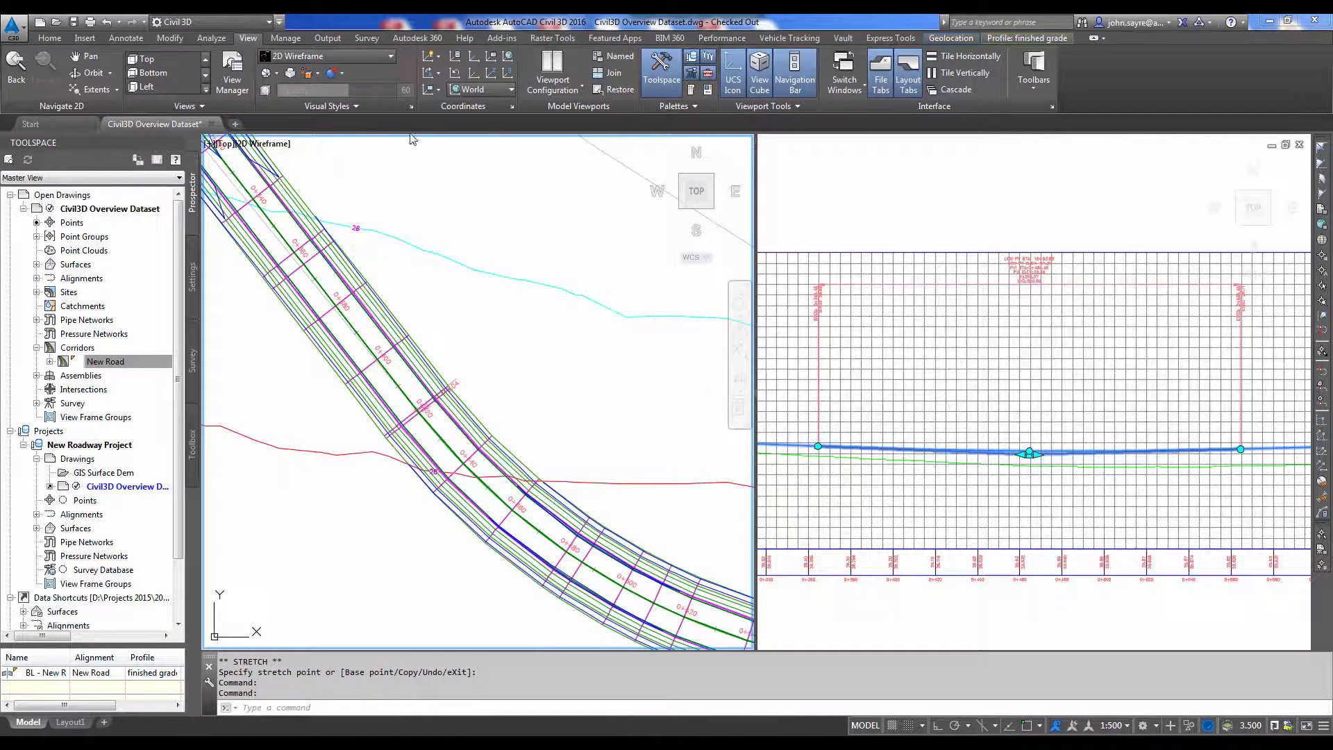
pyautogui.click(580, 94)
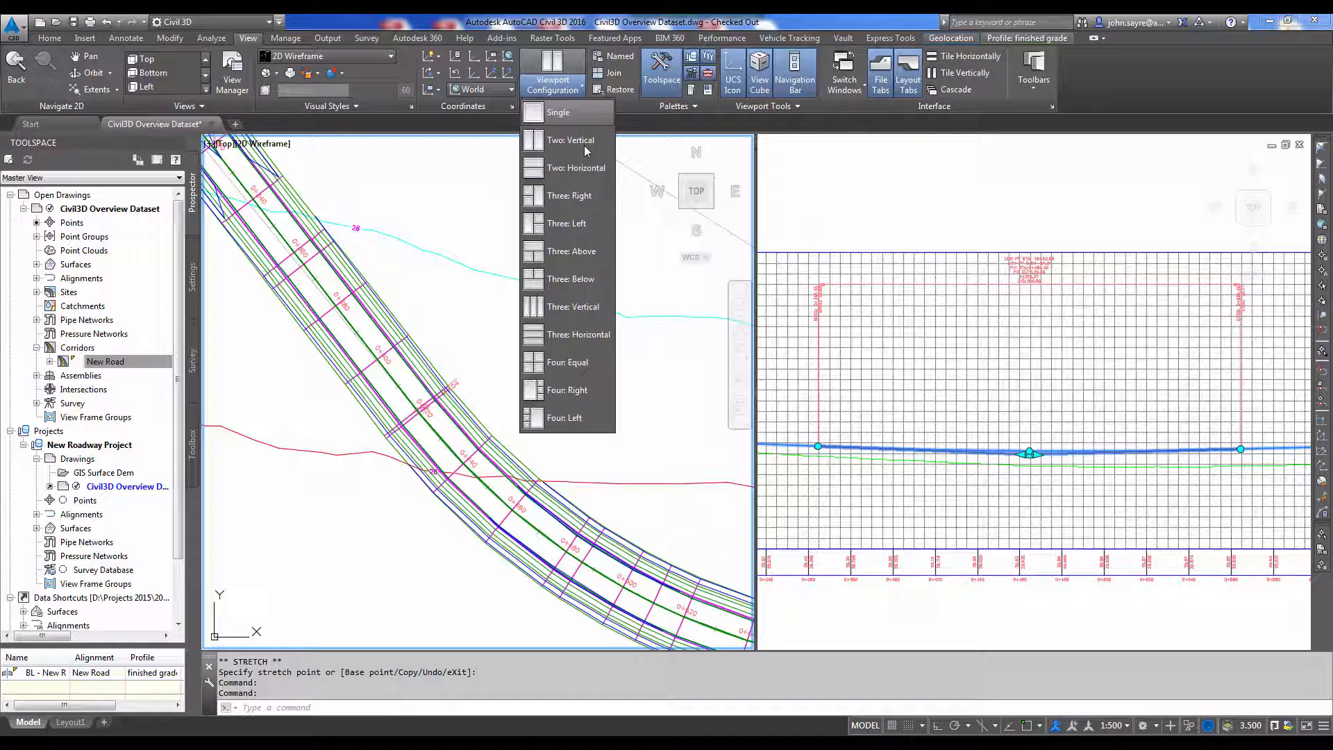
pyautogui.click(559, 112)
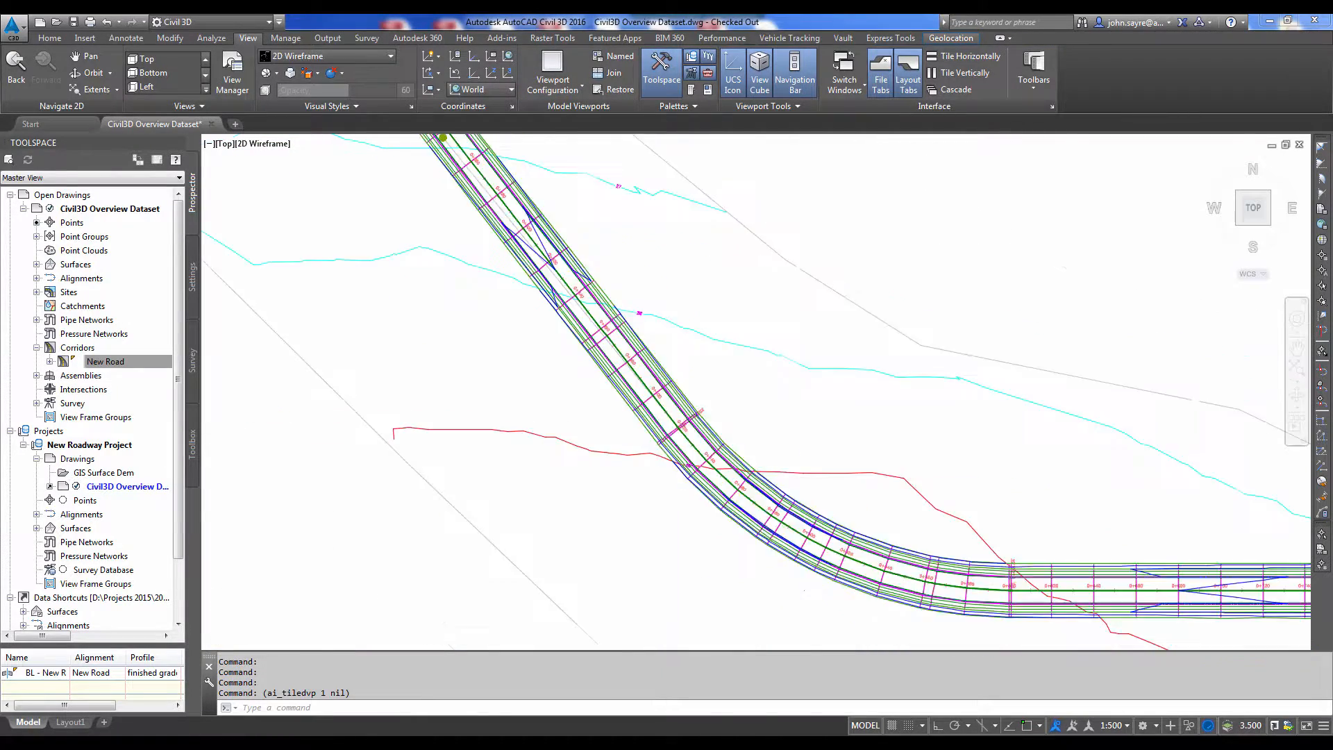
pyautogui.scroll(-10, 685, 461)
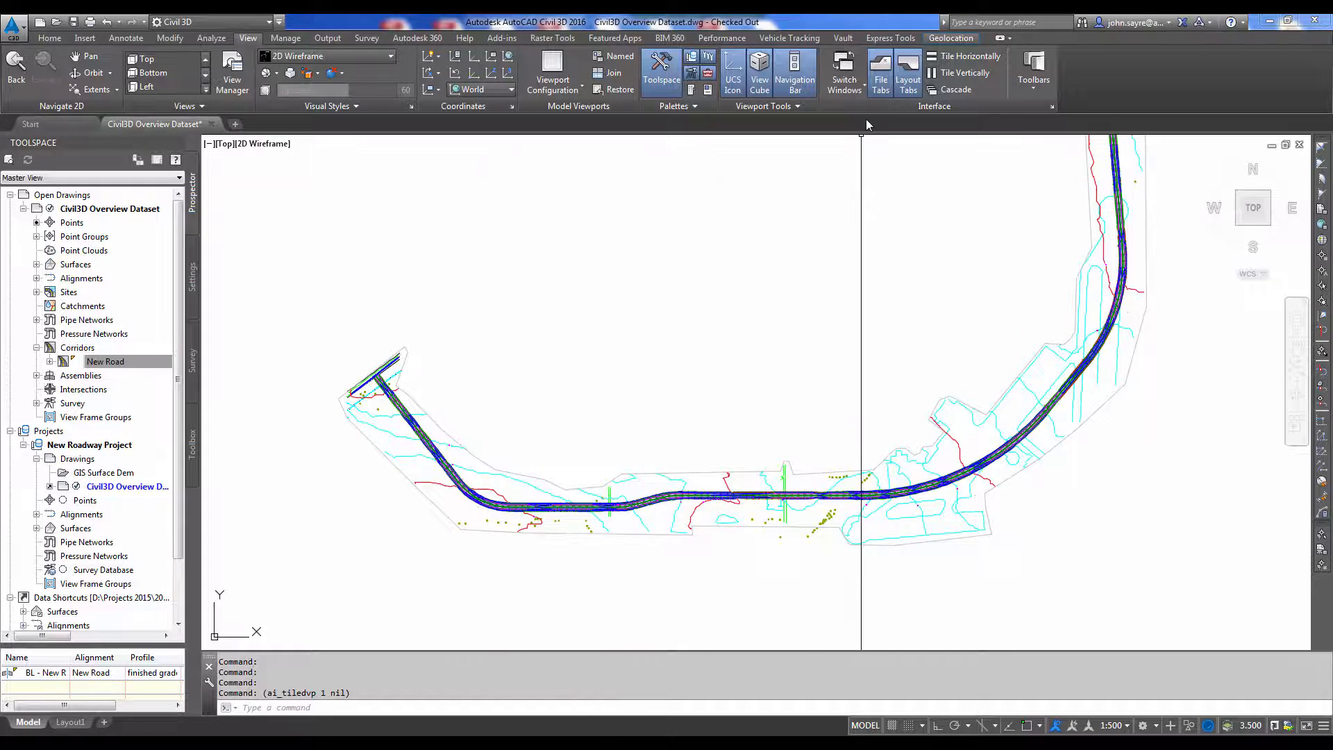
# Check the drawing into Vault without a DWF, sharing the New Road alignment, its profiles and both New Road surfaces while keeping it checked out
pyautogui.click(843, 37)
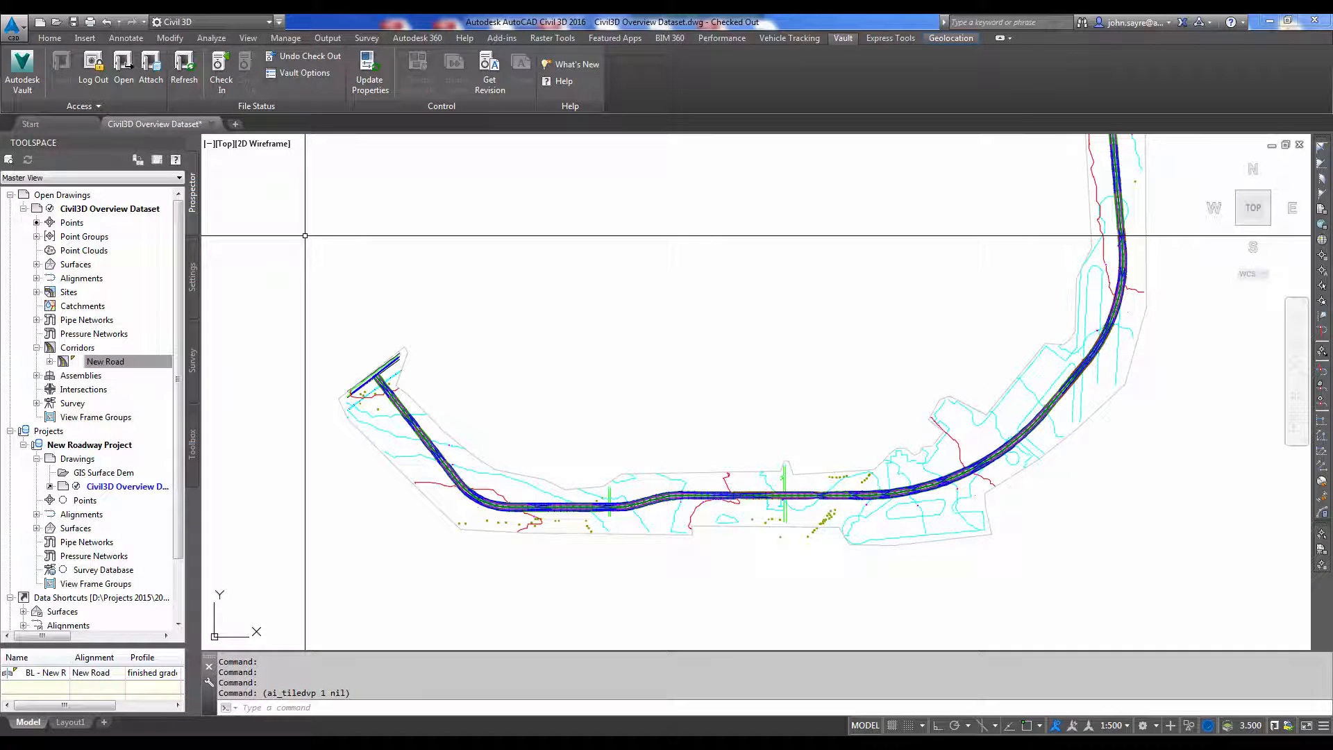
pyautogui.click(223, 85)
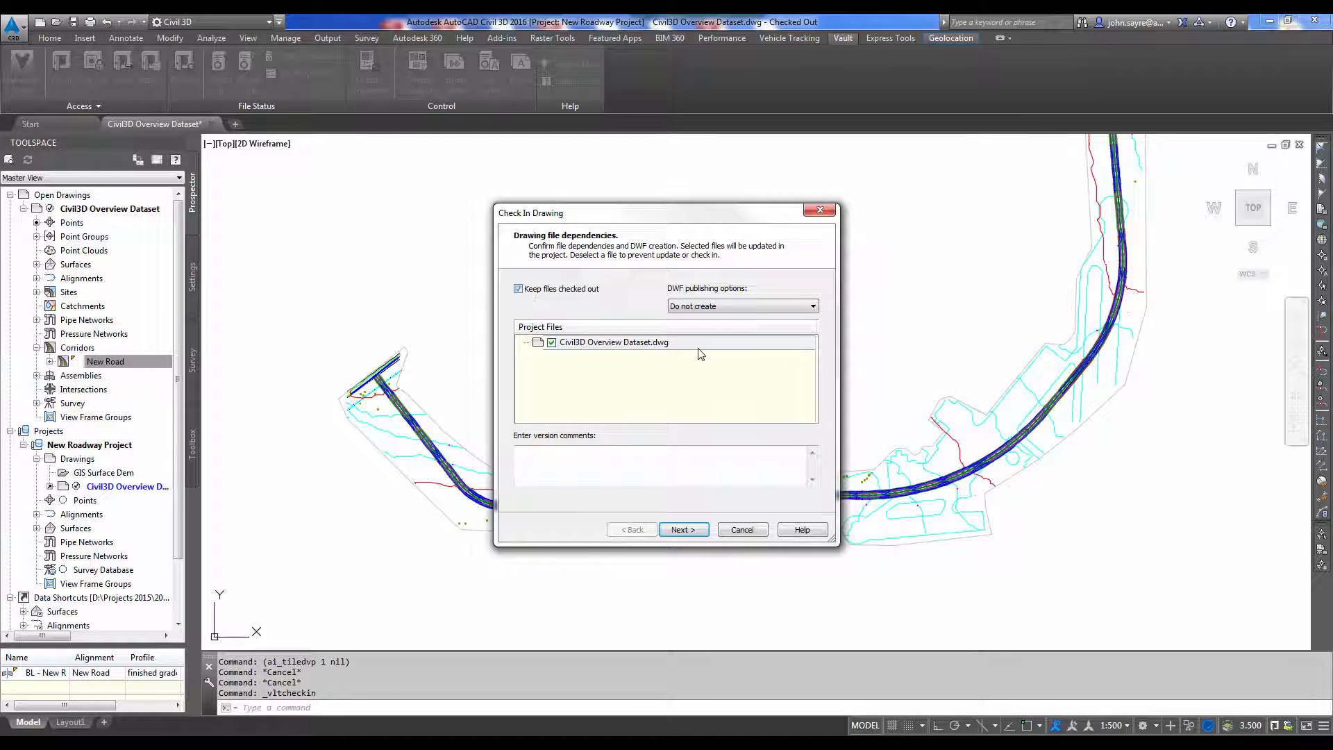
pyautogui.click(683, 529)
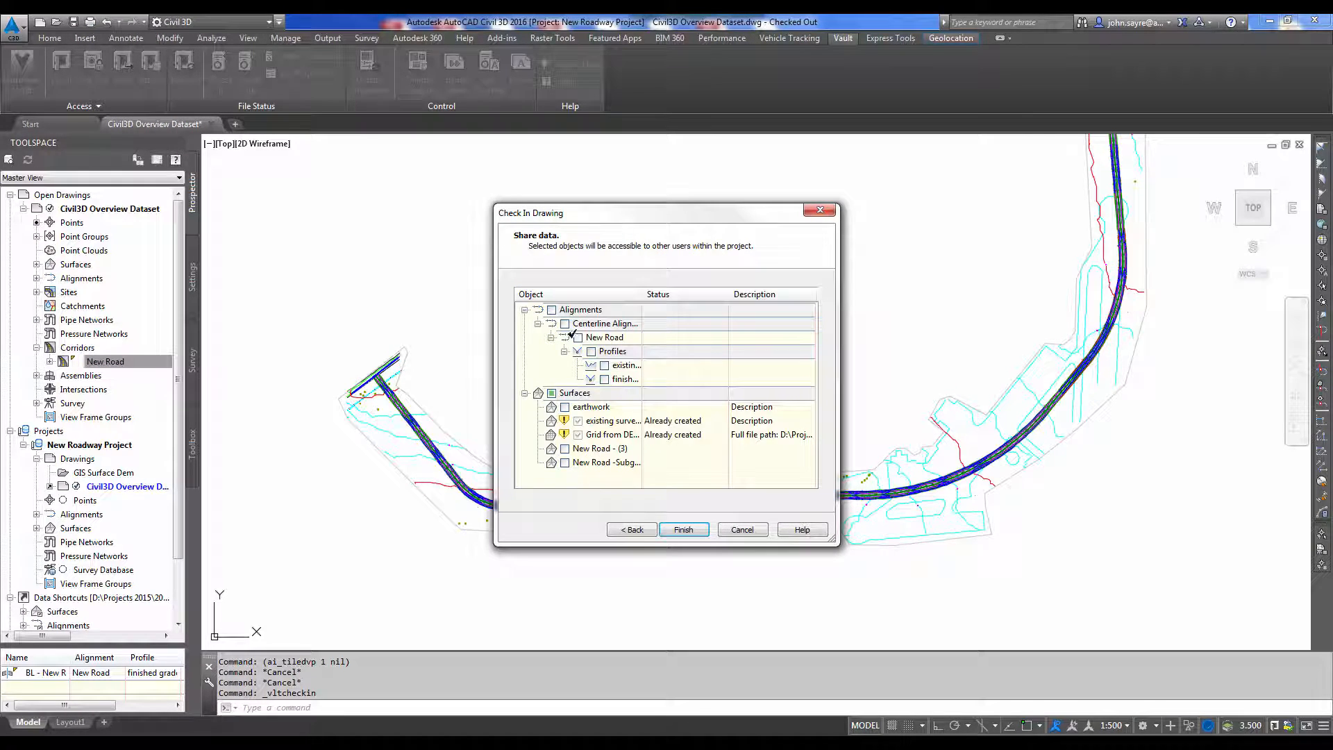
pyautogui.click(553, 310)
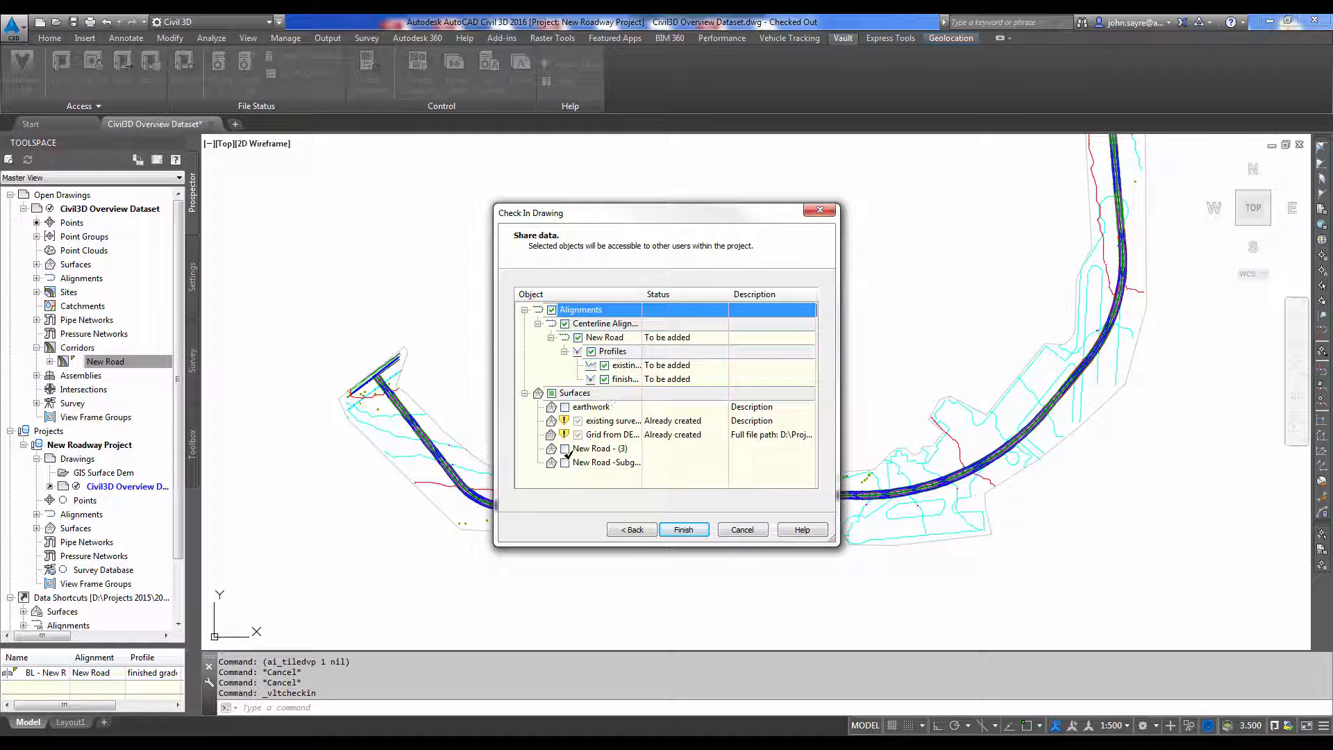
pyautogui.click(565, 449)
pyautogui.click(565, 462)
pyautogui.click(681, 530)
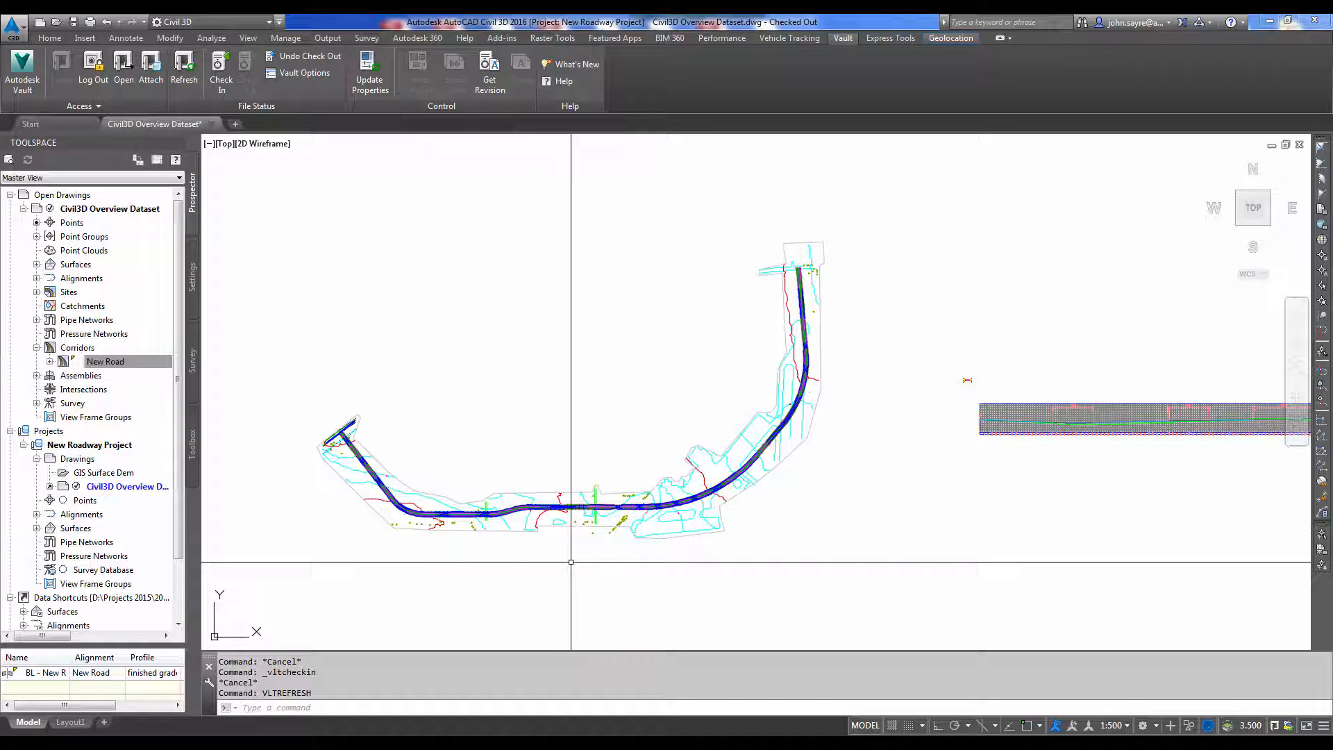
# Start a sample line group on the New Road alignment, excluding the DEM grid surface and the New Road subgrade surface from sampling
pyautogui.click(52, 38)
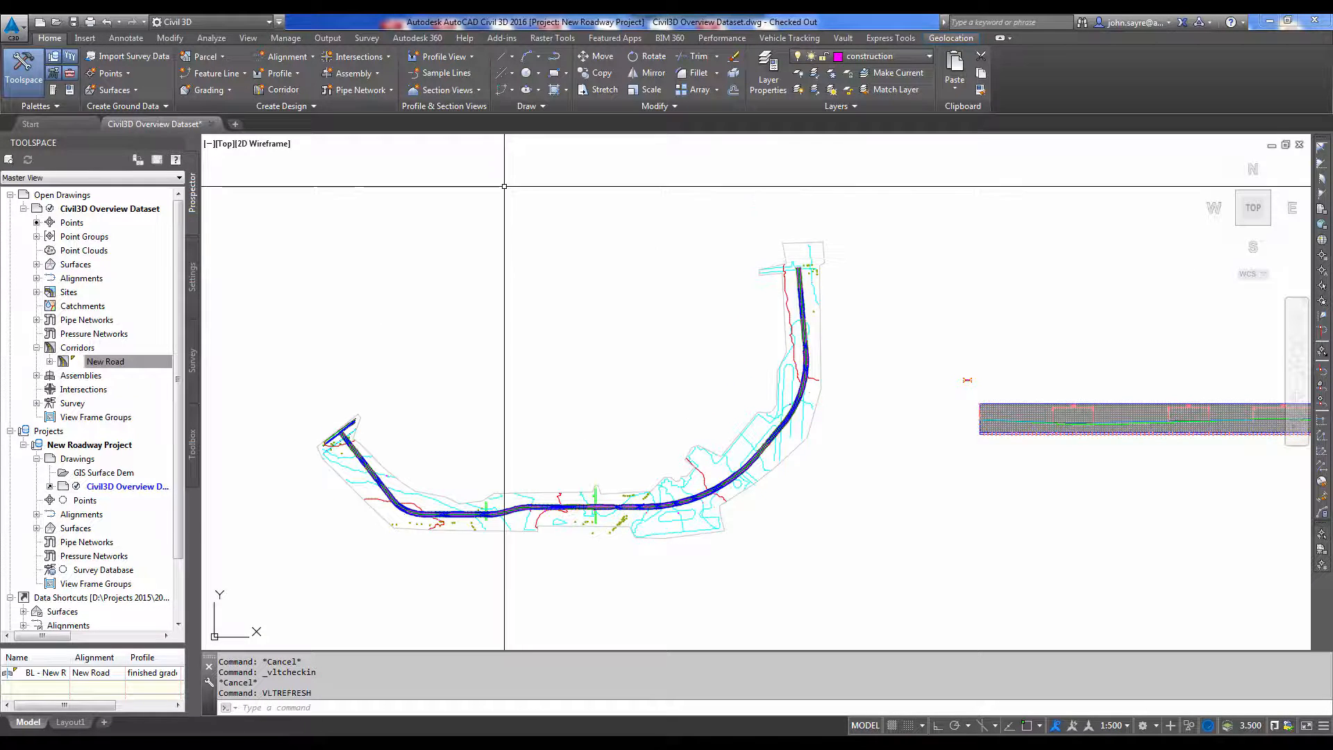
pyautogui.click(461, 76)
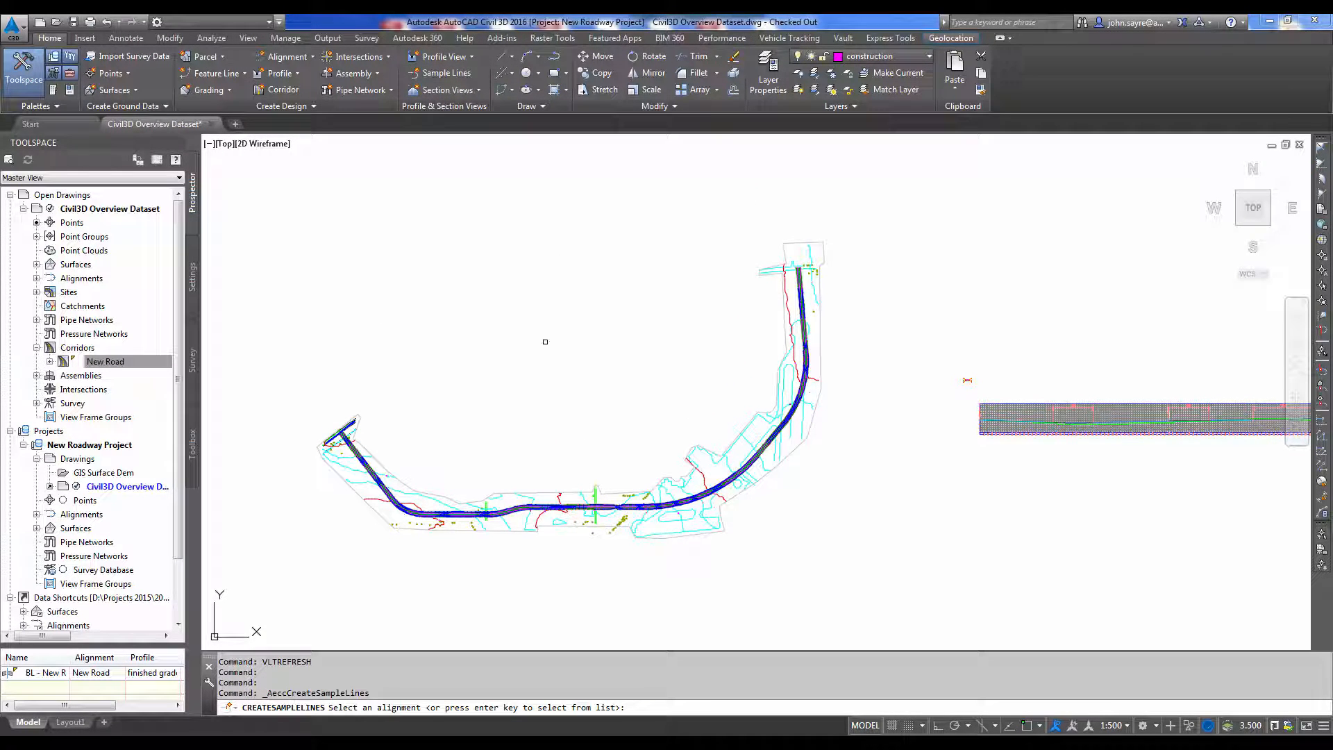
pyautogui.press('Return')
pyautogui.click(552, 338)
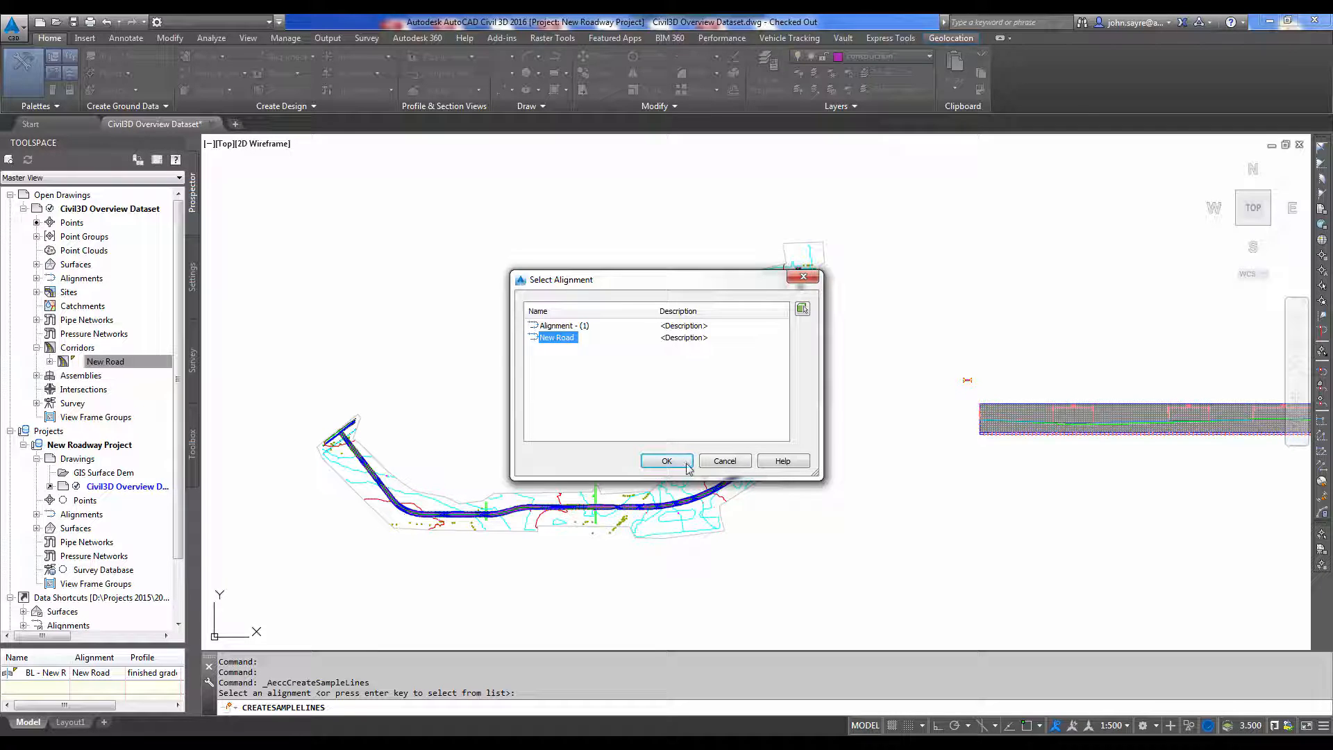
pyautogui.click(665, 461)
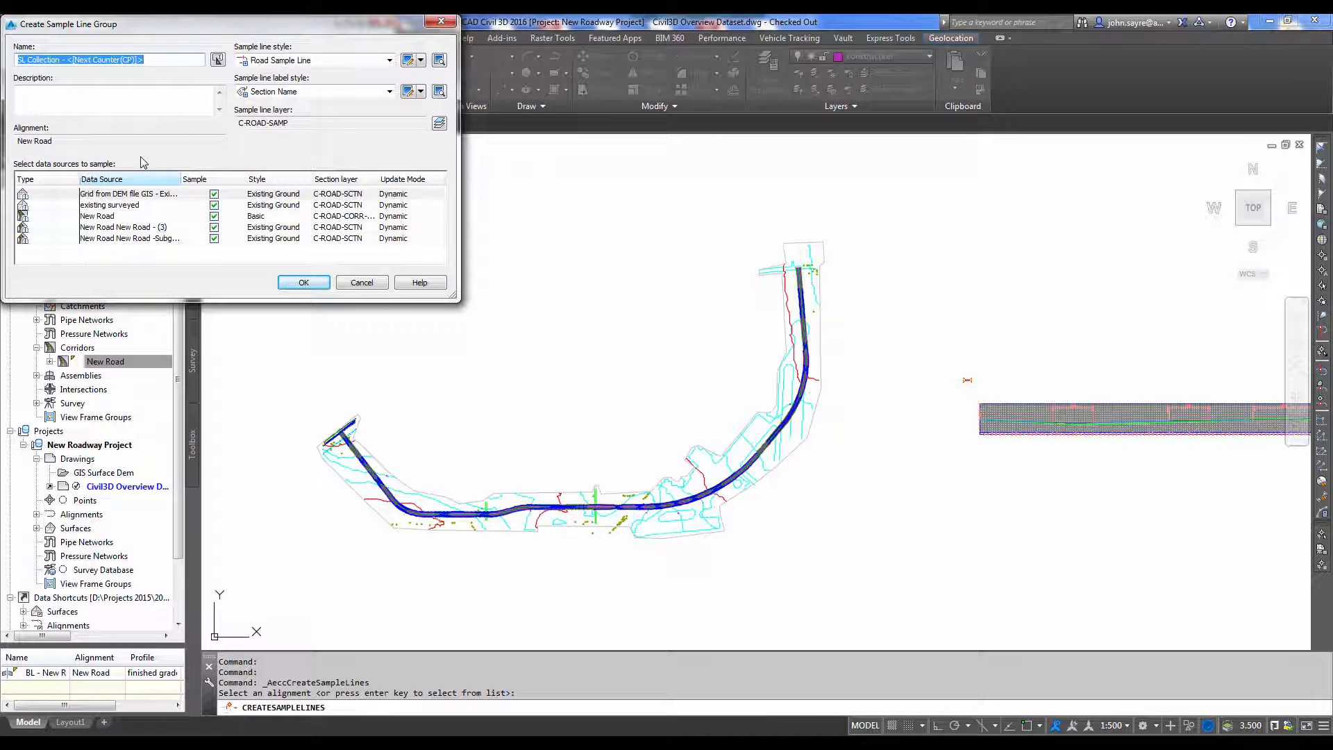
pyautogui.moveTo(200, 32); pyautogui.dragTo(385, 114)
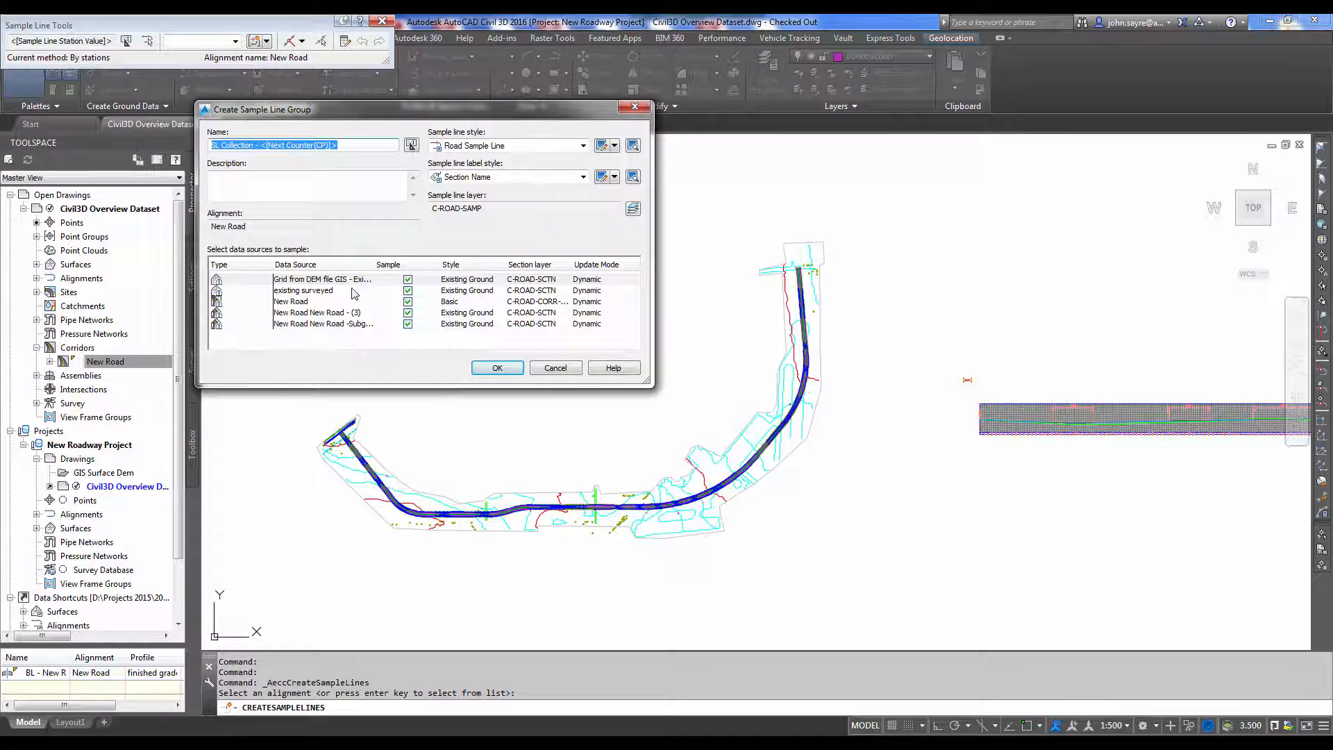
pyautogui.click(408, 279)
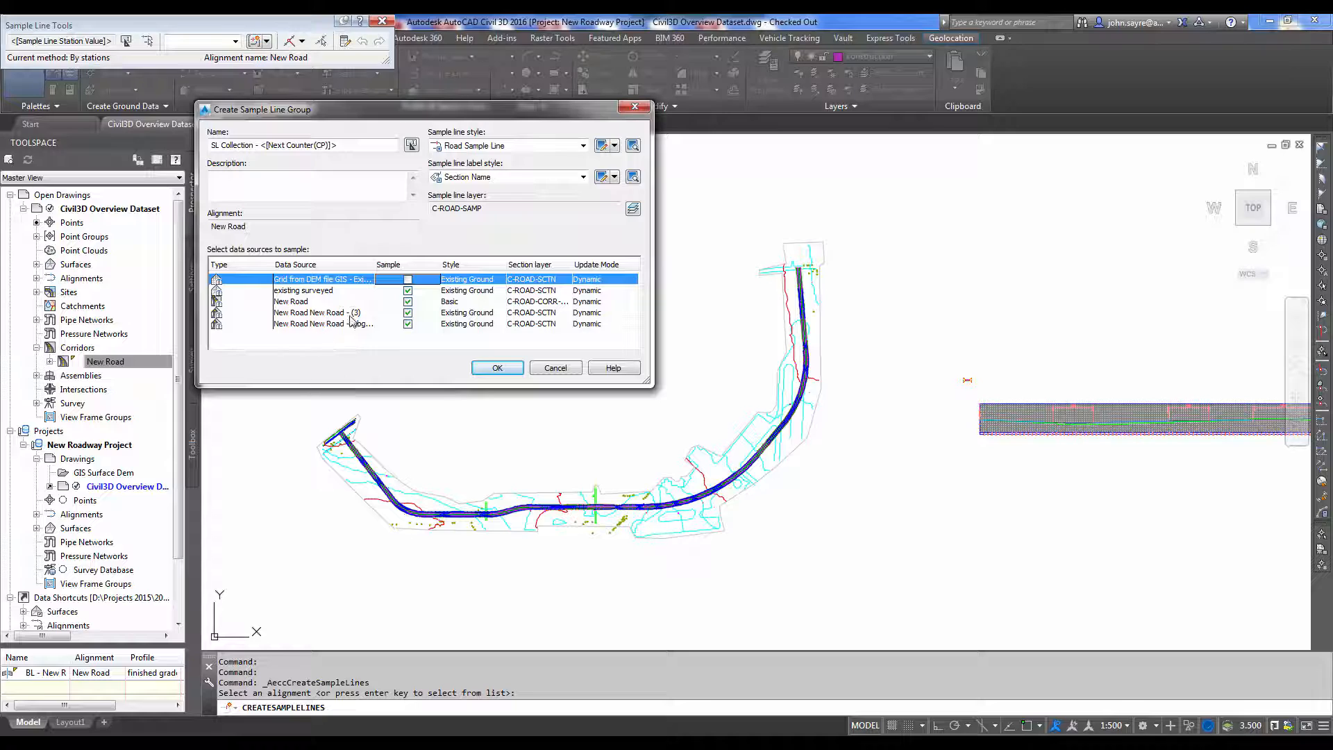
pyautogui.click(407, 324)
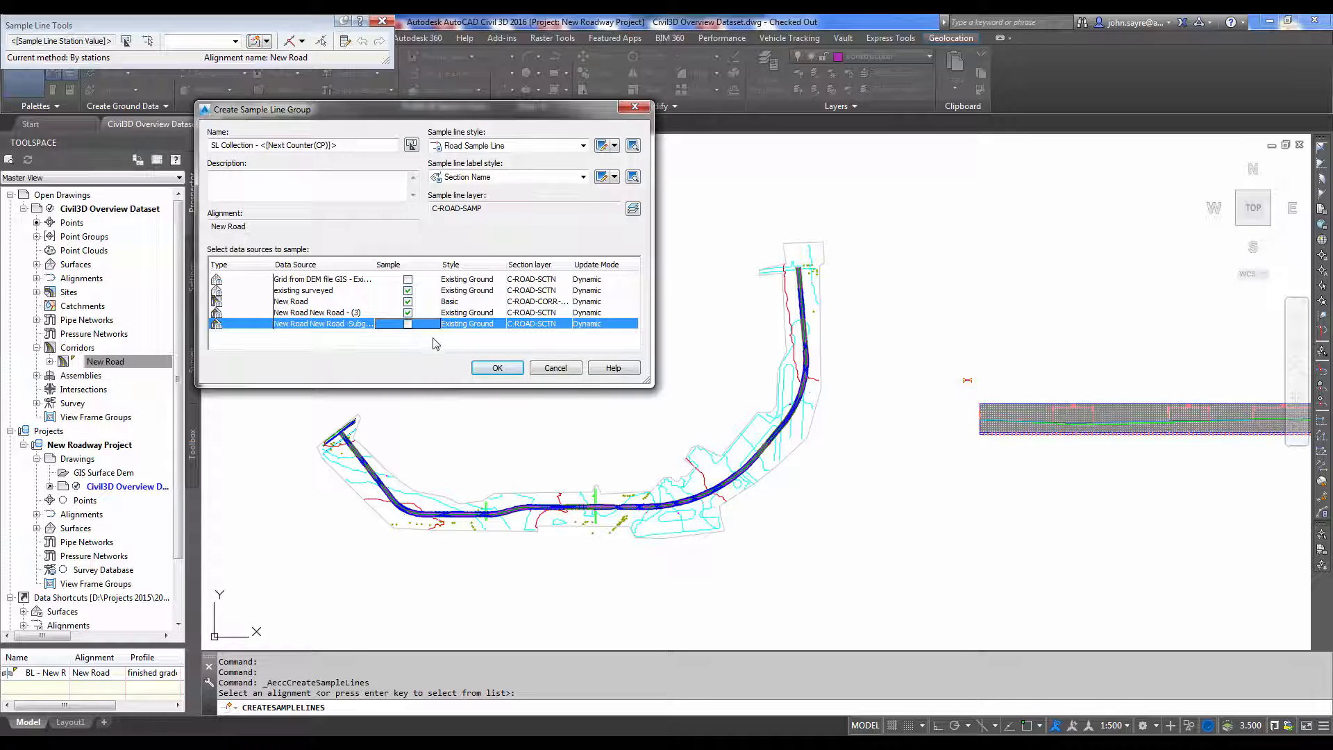
# Set the sampled New Road corridor's code set style to All Codes, keeping the surveyed surface's Existing Ground section style
pyautogui.click(466, 294)
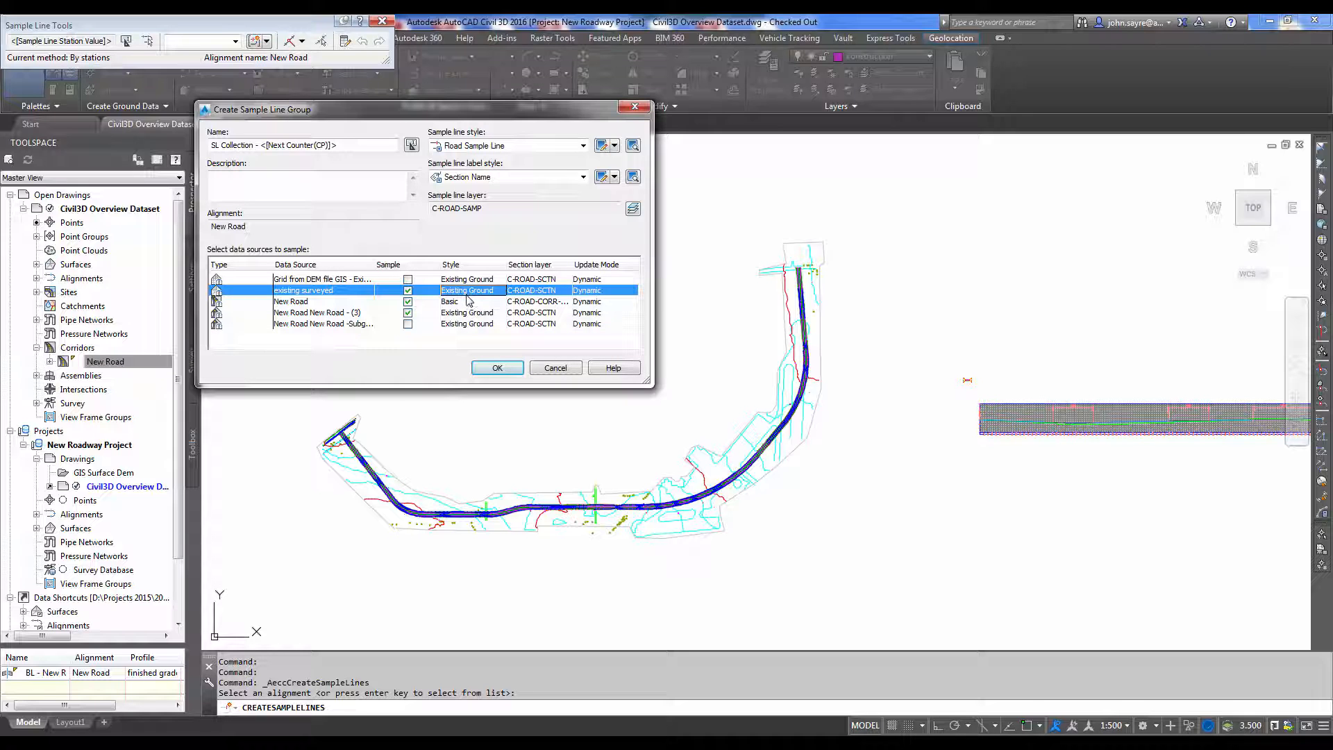
pyautogui.click(467, 293)
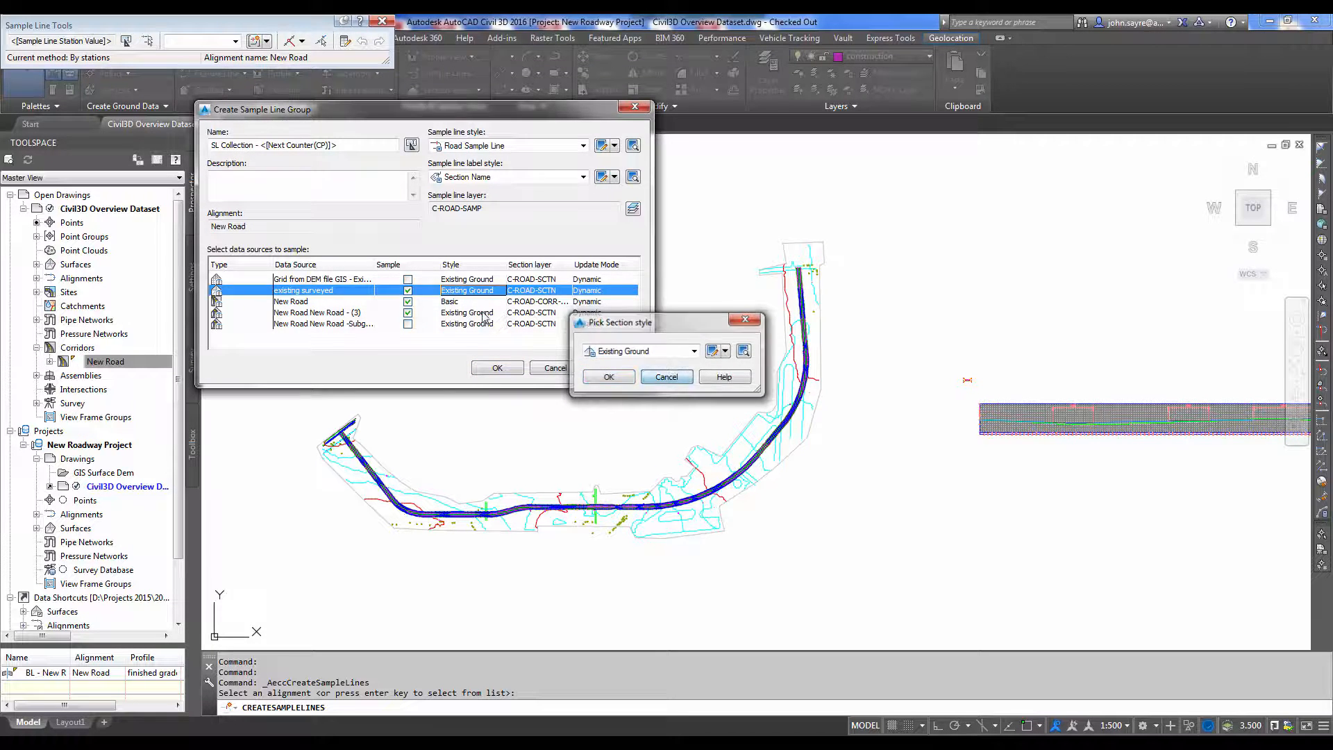
pyautogui.click(666, 376)
pyautogui.click(472, 303)
pyautogui.click(470, 307)
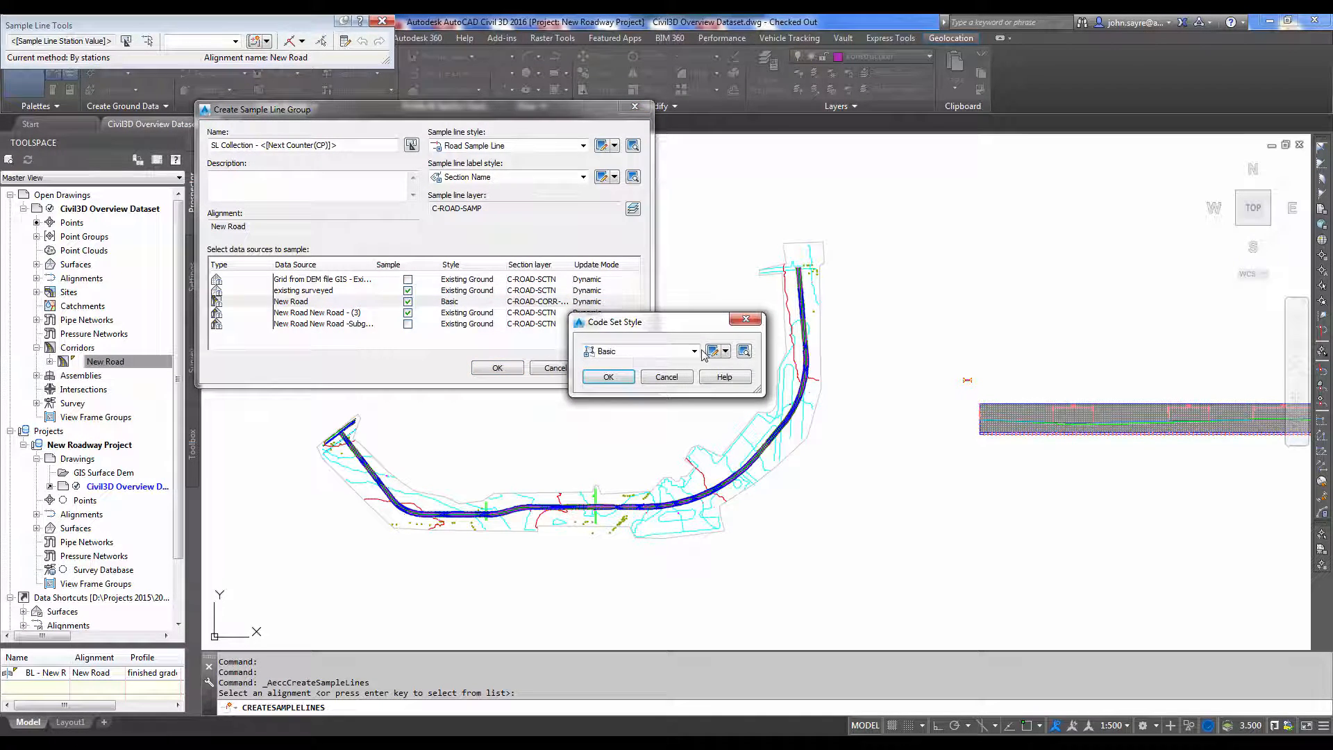
pyautogui.click(639, 352)
pyautogui.click(627, 365)
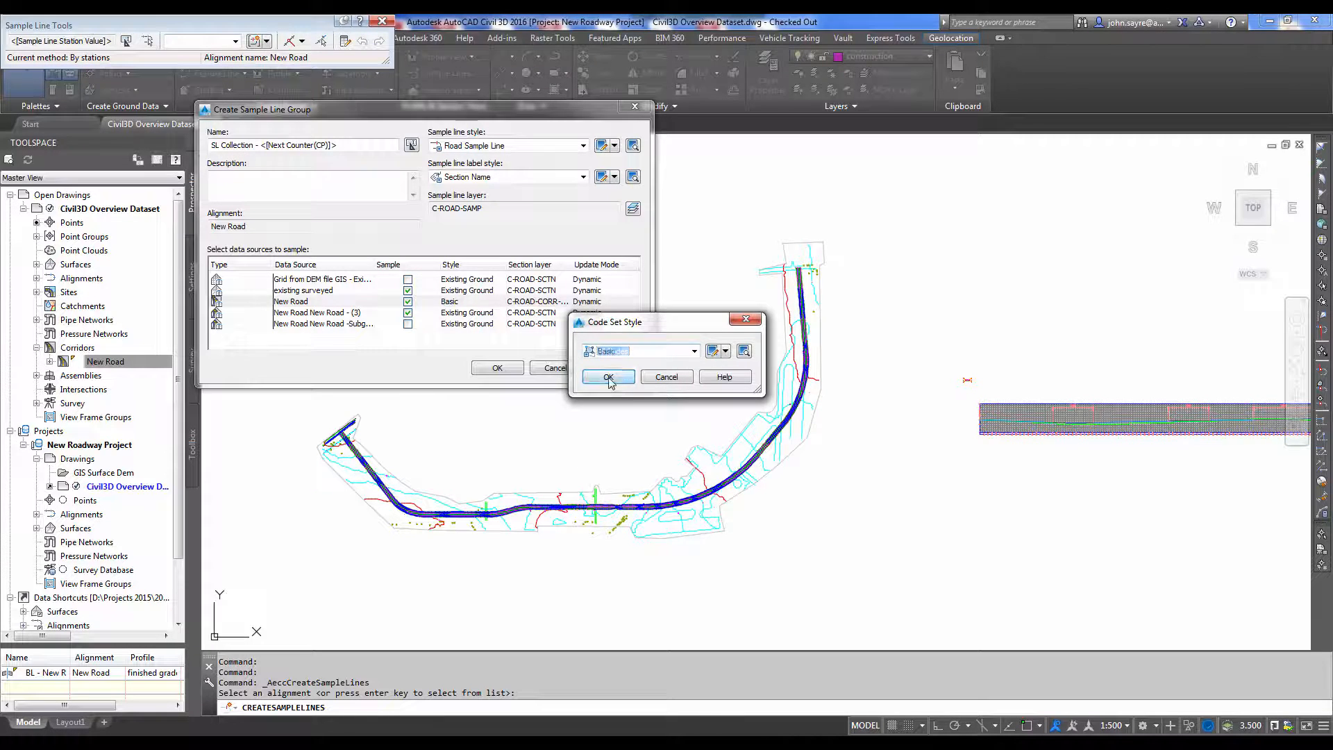
pyautogui.click(677, 377)
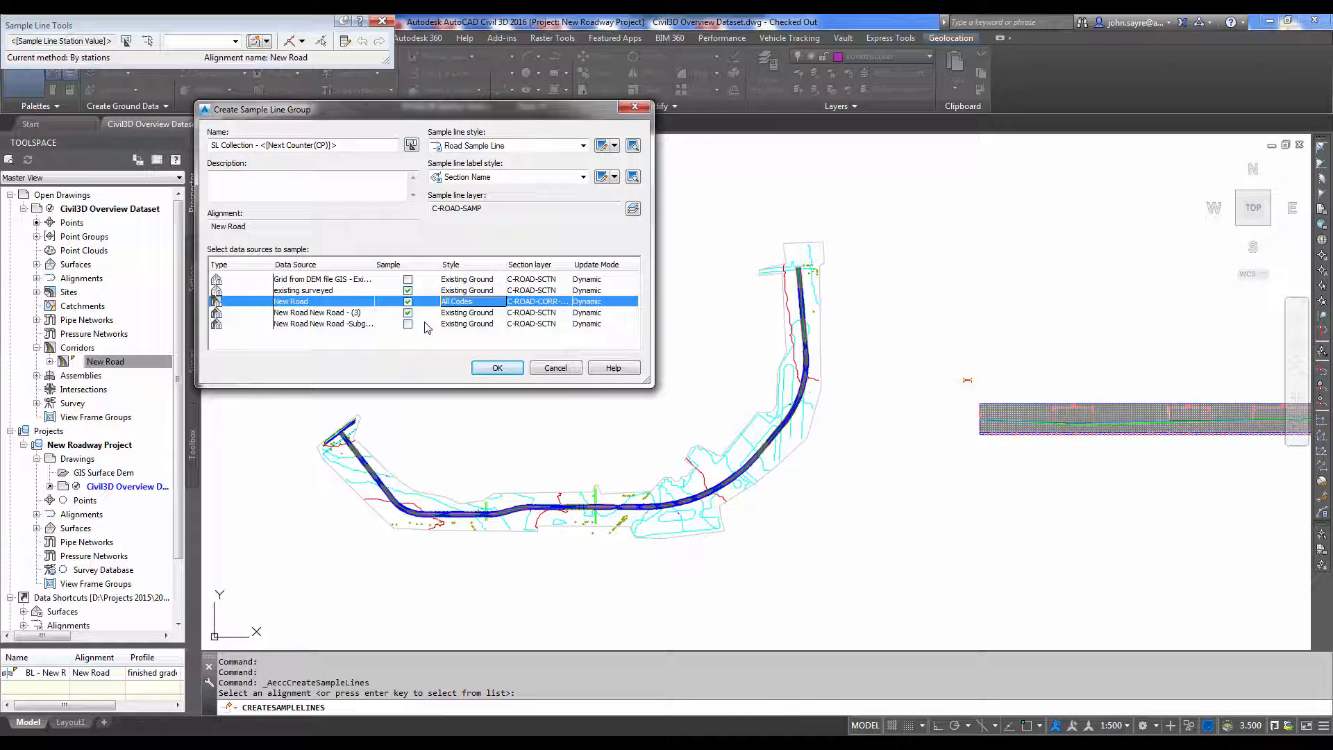
# Assign the Finished Ground section style to the New Road - (3) surface and create the sample line group
pyautogui.click(463, 312)
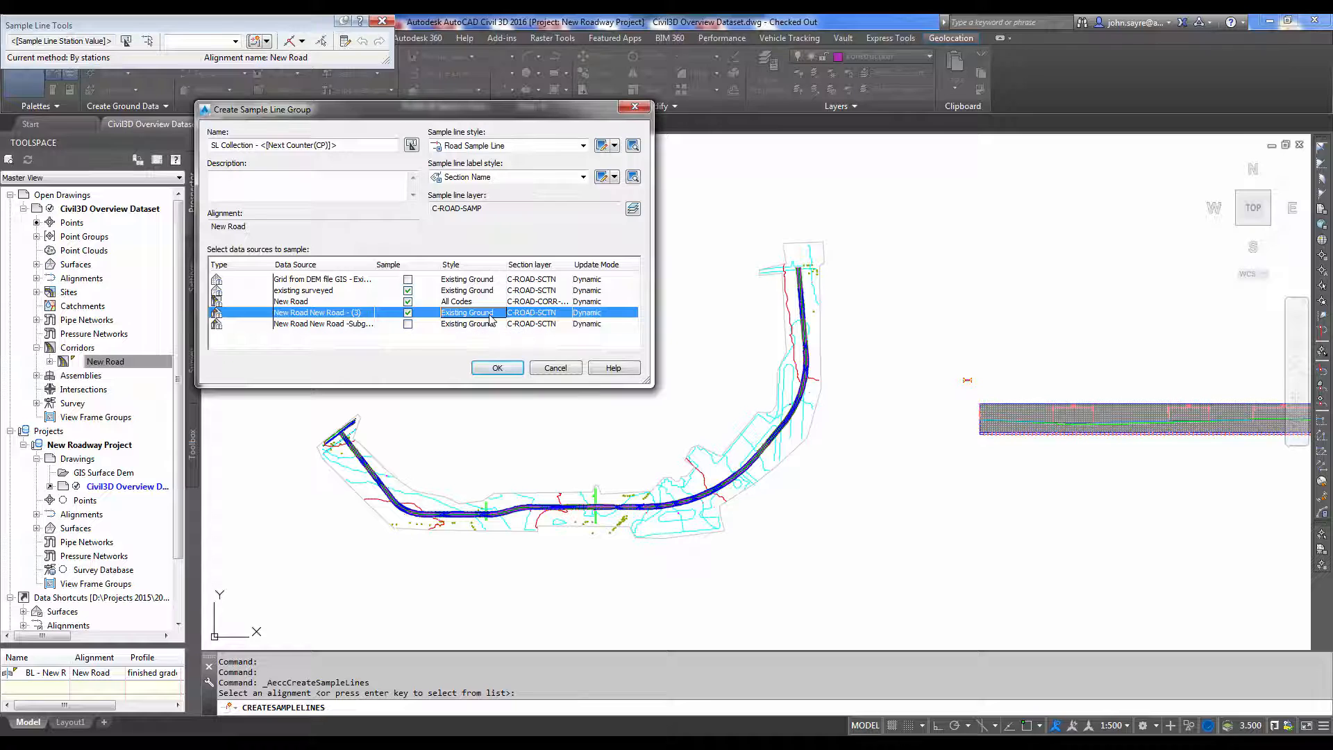
pyautogui.click(486, 313)
pyautogui.click(694, 351)
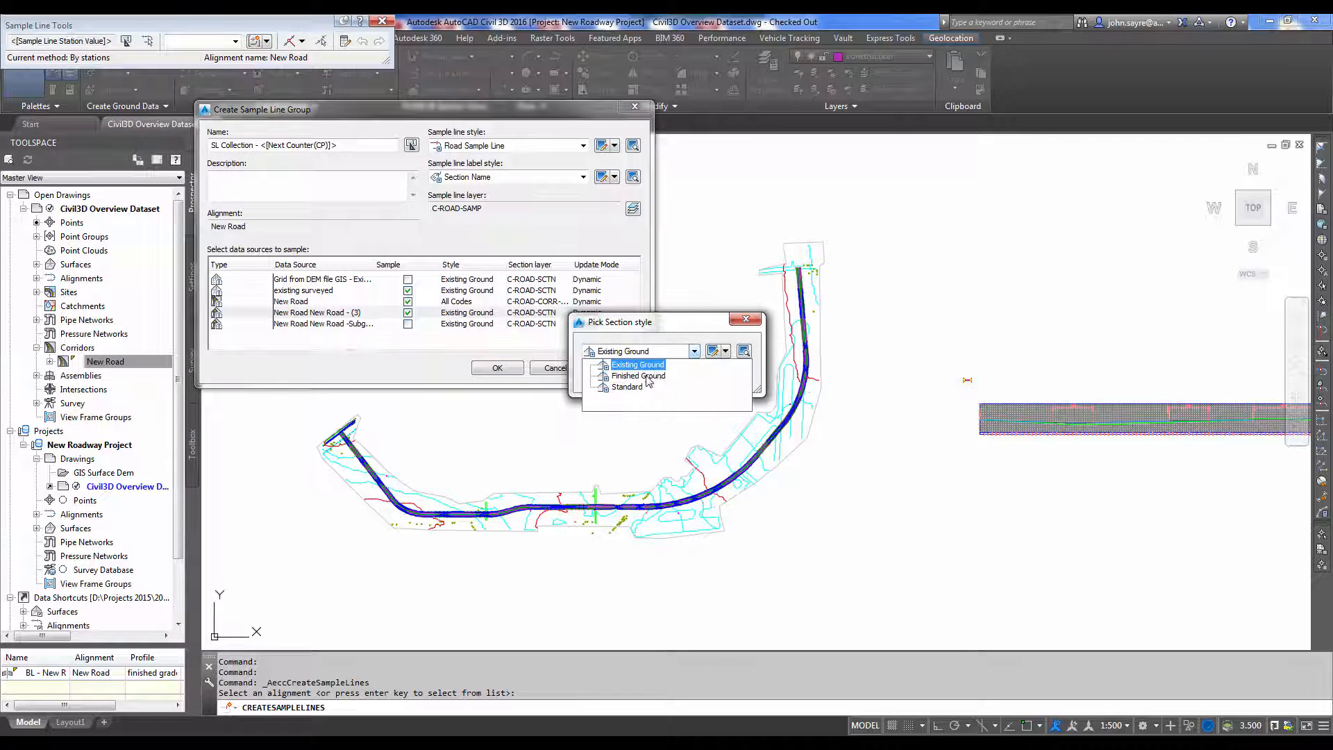
pyautogui.click(604, 373)
pyautogui.click(601, 379)
pyautogui.click(490, 368)
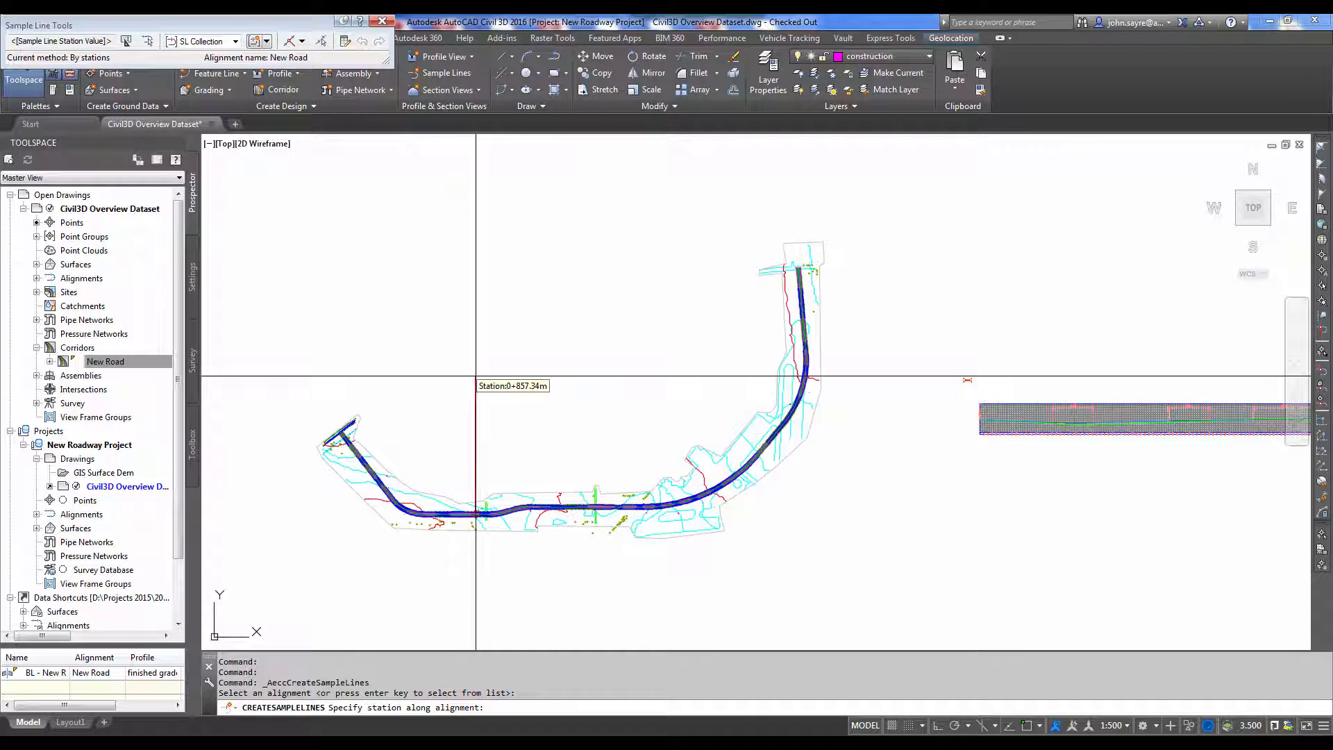
# Create sample lines by station range over the whole alignment at 20 m increments, with swath widths of 20 m left and 50 m right
pyautogui.click(302, 42)
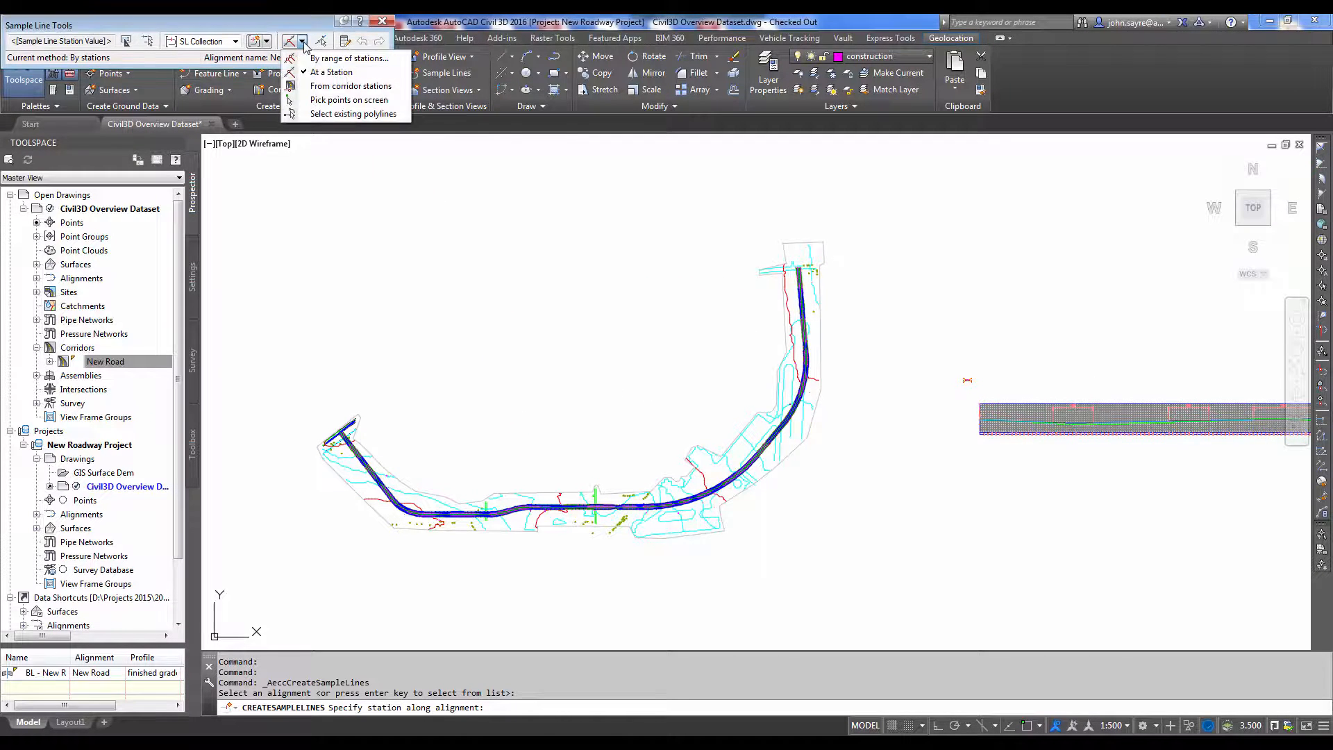
pyautogui.click(333, 58)
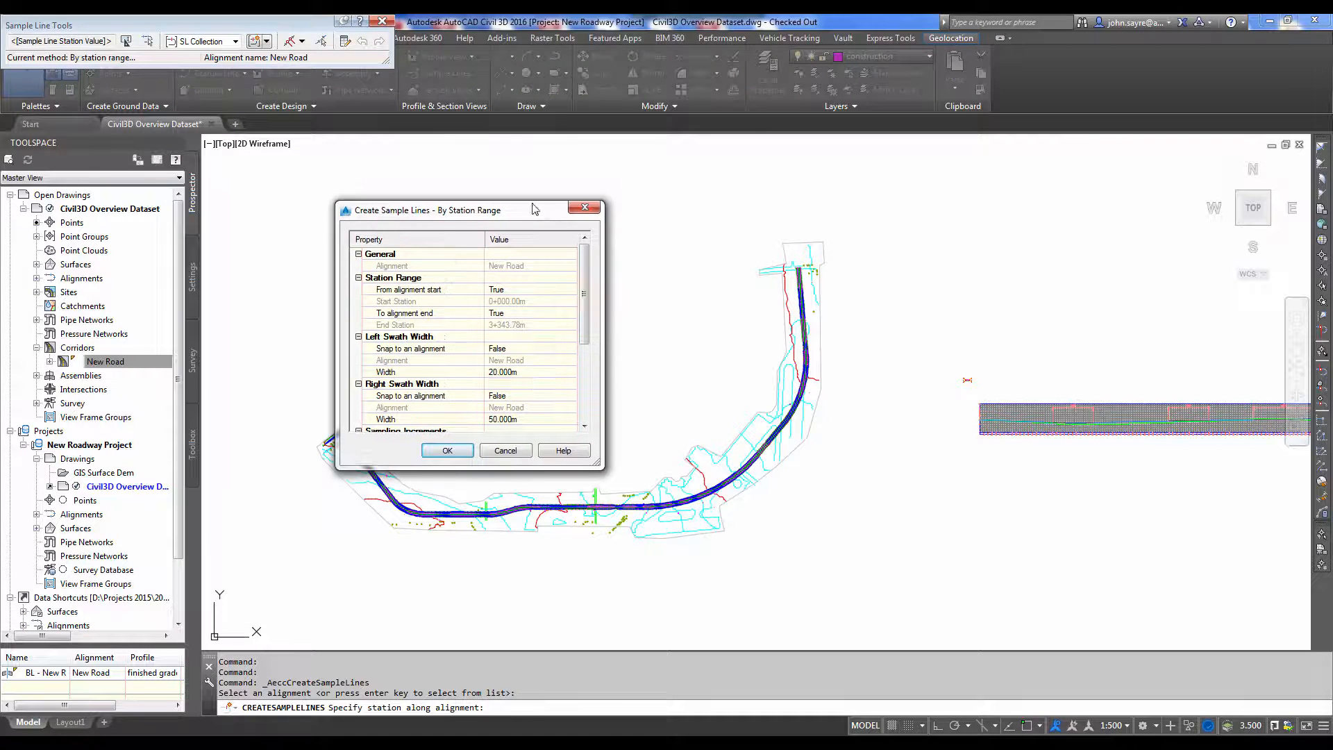
pyautogui.click(510, 375)
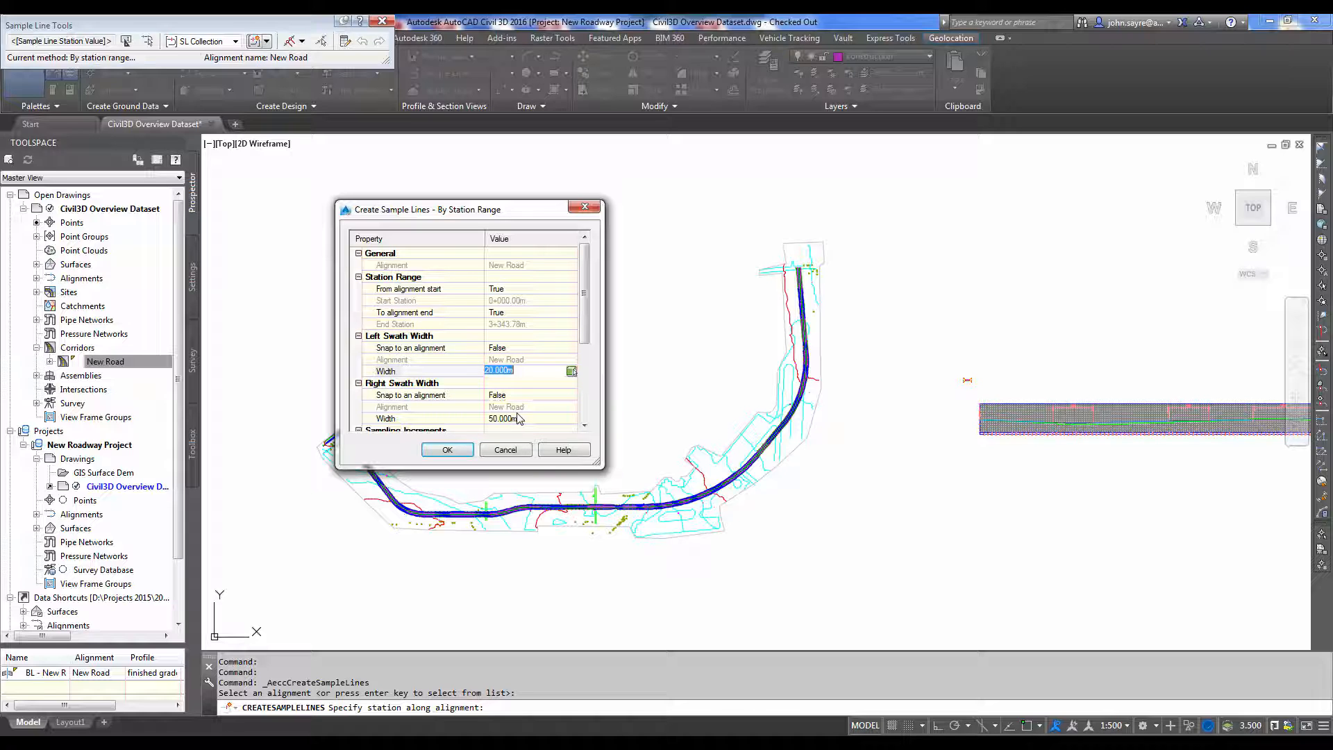
pyautogui.moveTo(587, 339); pyautogui.dragTo(587, 409)
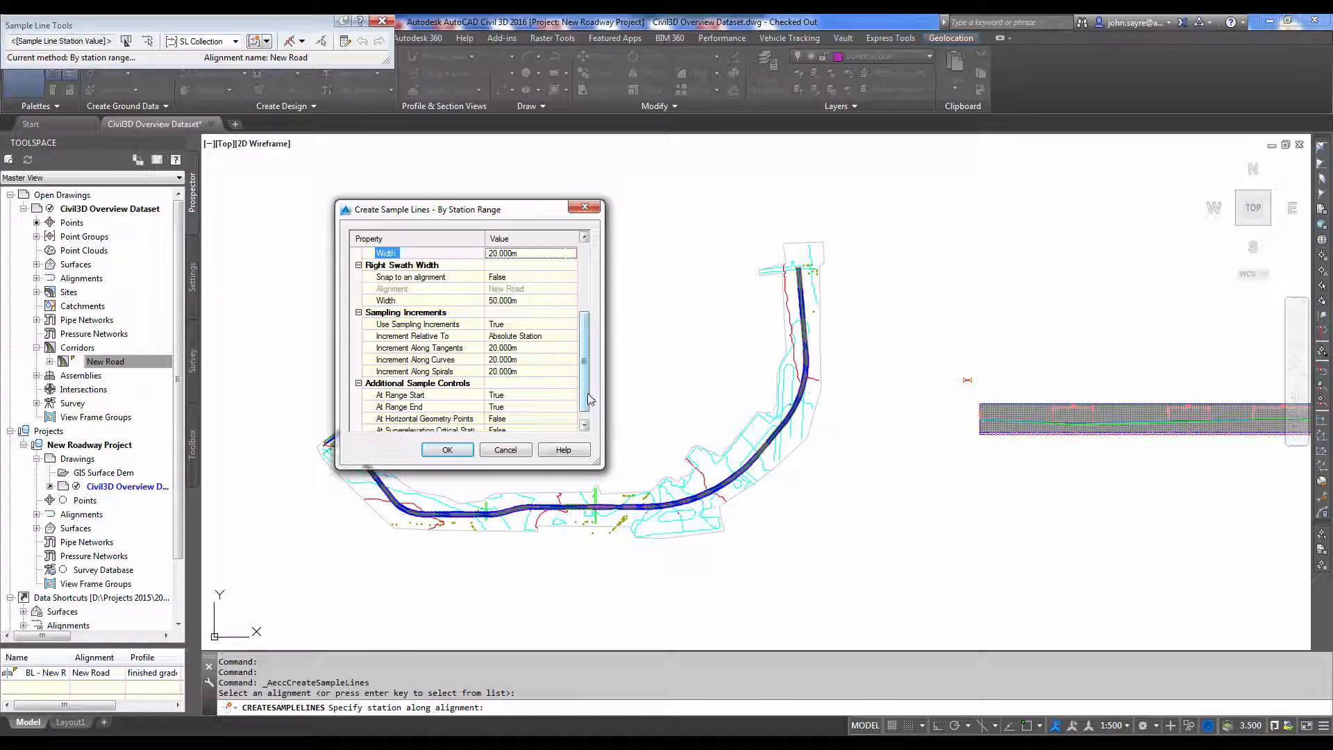
pyautogui.click(584, 425)
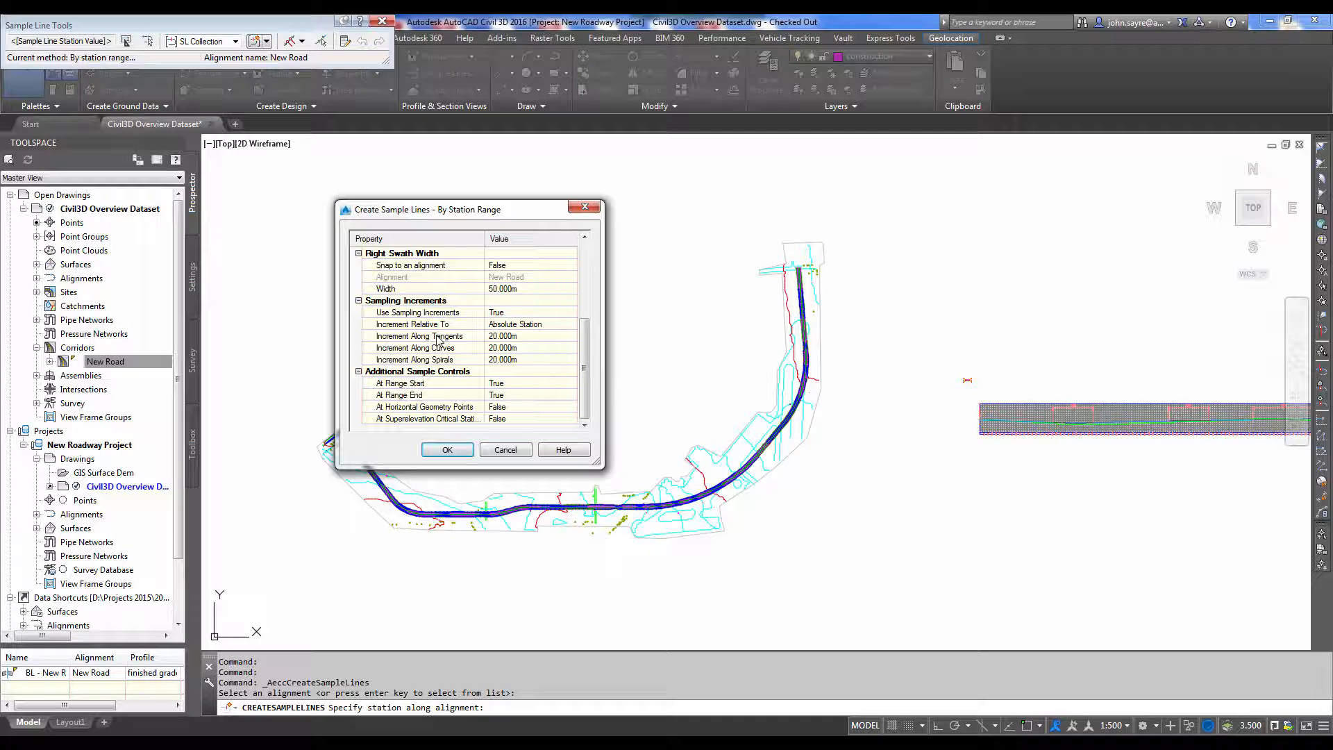
pyautogui.click(443, 450)
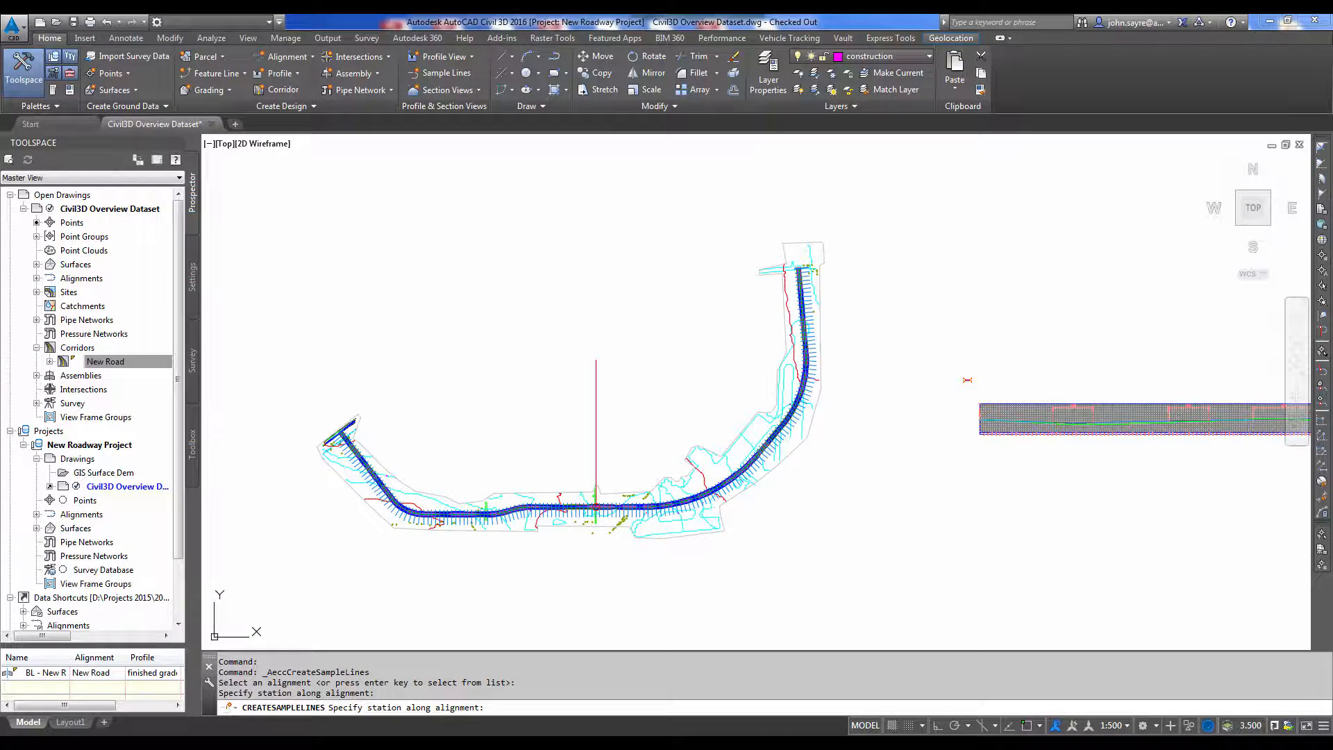
pyautogui.press('Escape')
# Set the right offset of all sample lines in the group to 20 m through the sample line group properties
pyautogui.scroll(10, 386, 497)
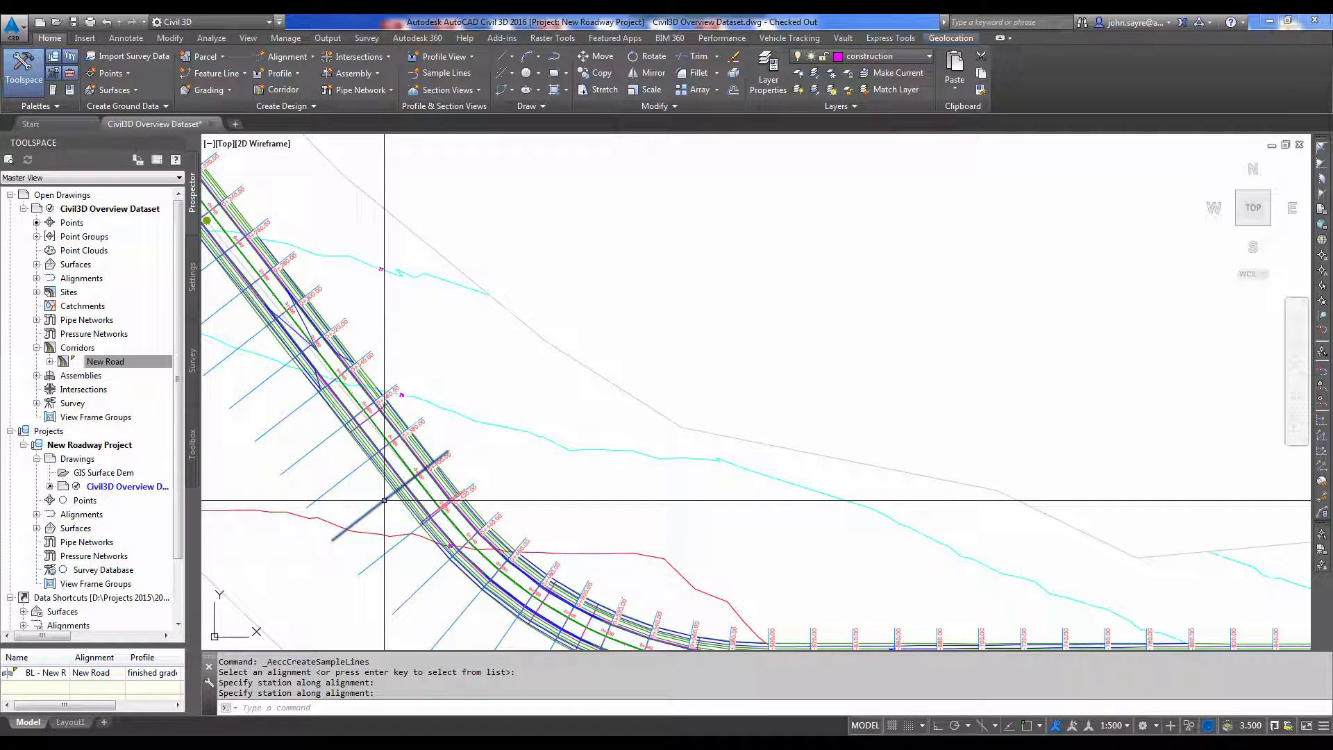
pyautogui.press('Return')
pyautogui.click(385, 504)
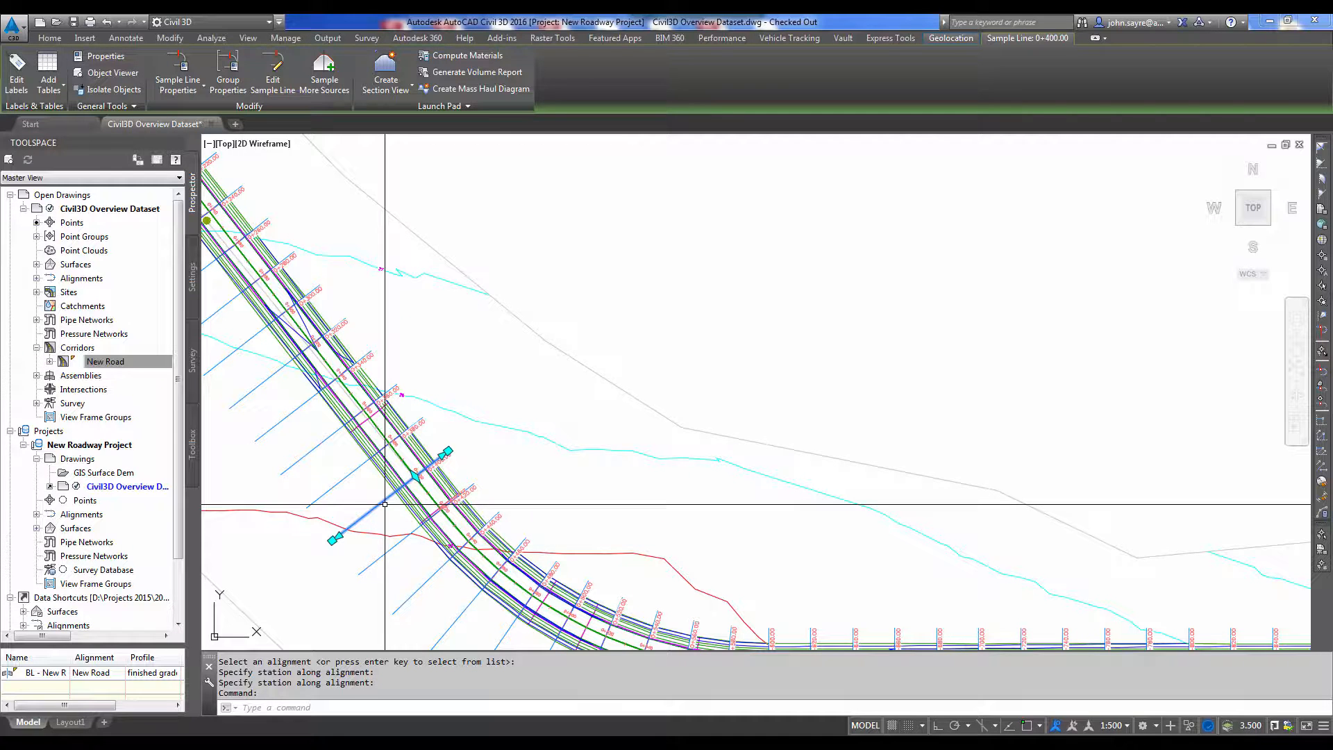
pyautogui.rightClick(384, 504)
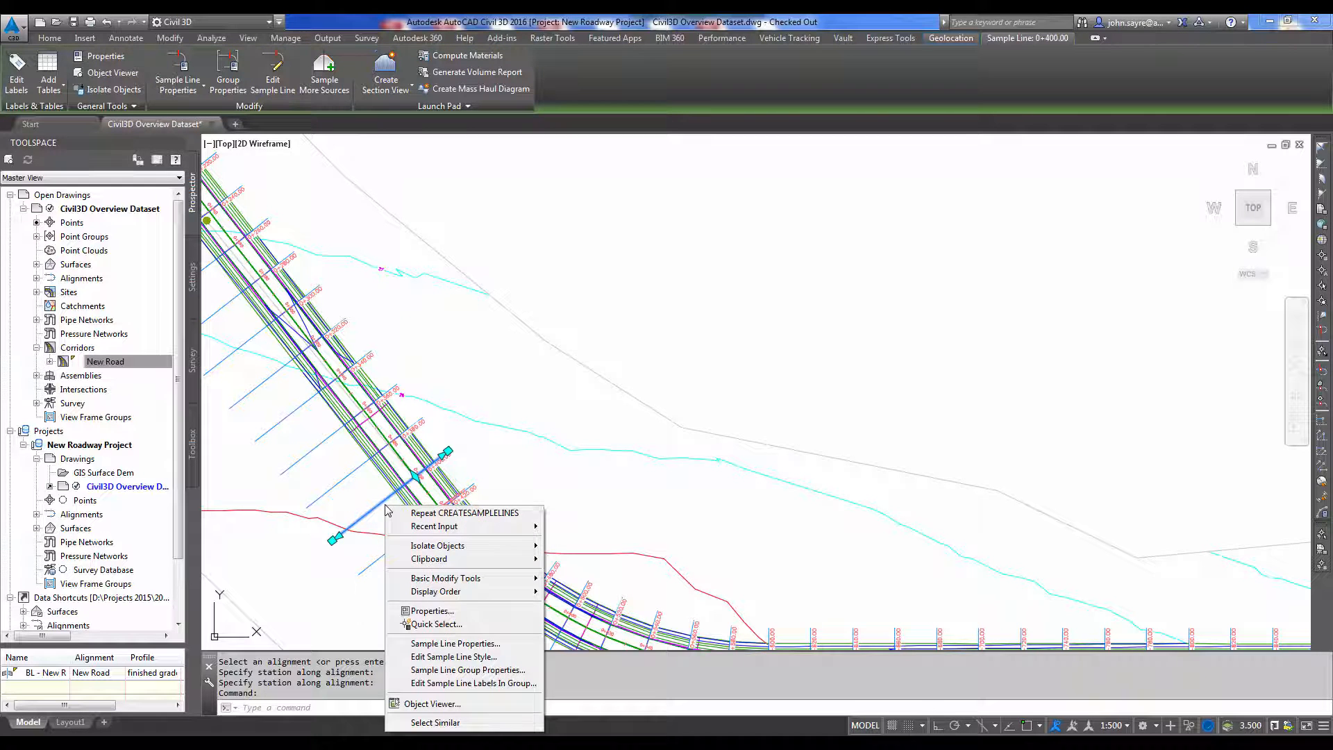
pyautogui.click(484, 670)
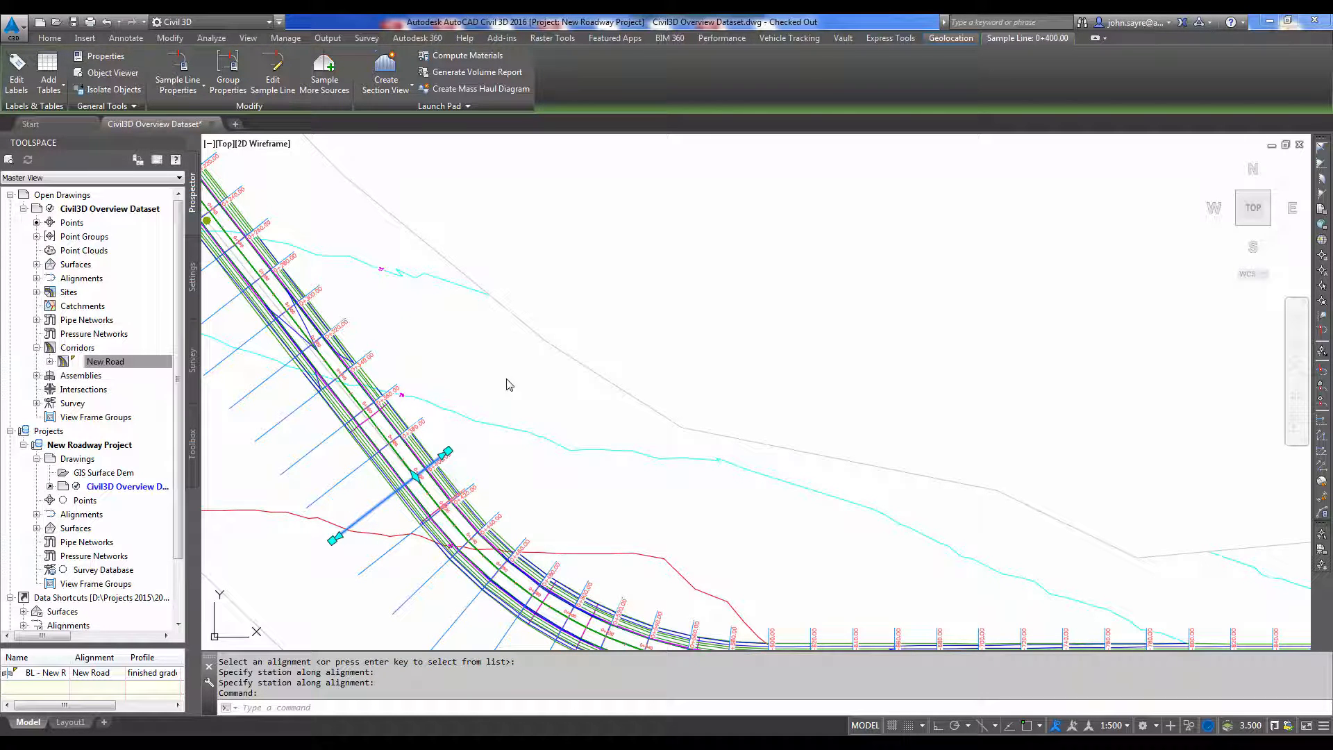
pyautogui.click(554, 239)
pyautogui.click(528, 241)
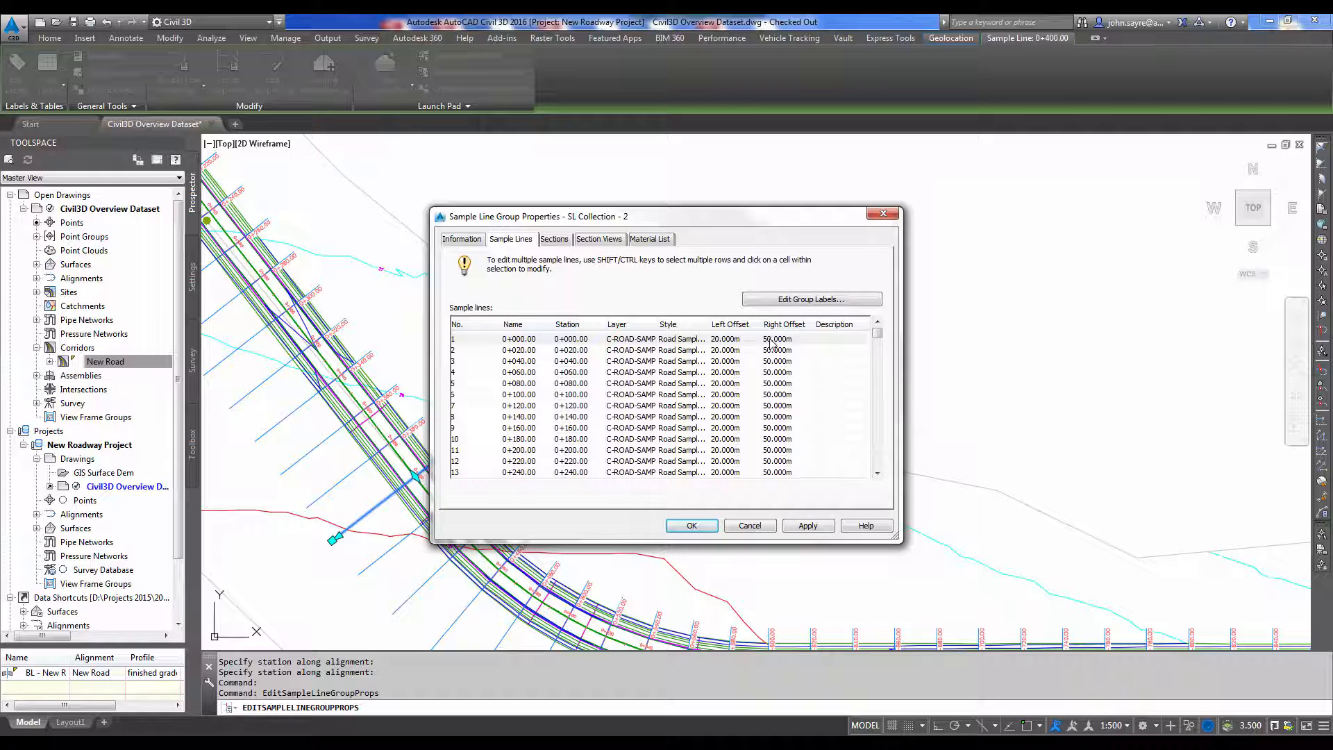
pyautogui.click(501, 338)
pyautogui.moveTo(877, 335); pyautogui.dragTo(878, 476)
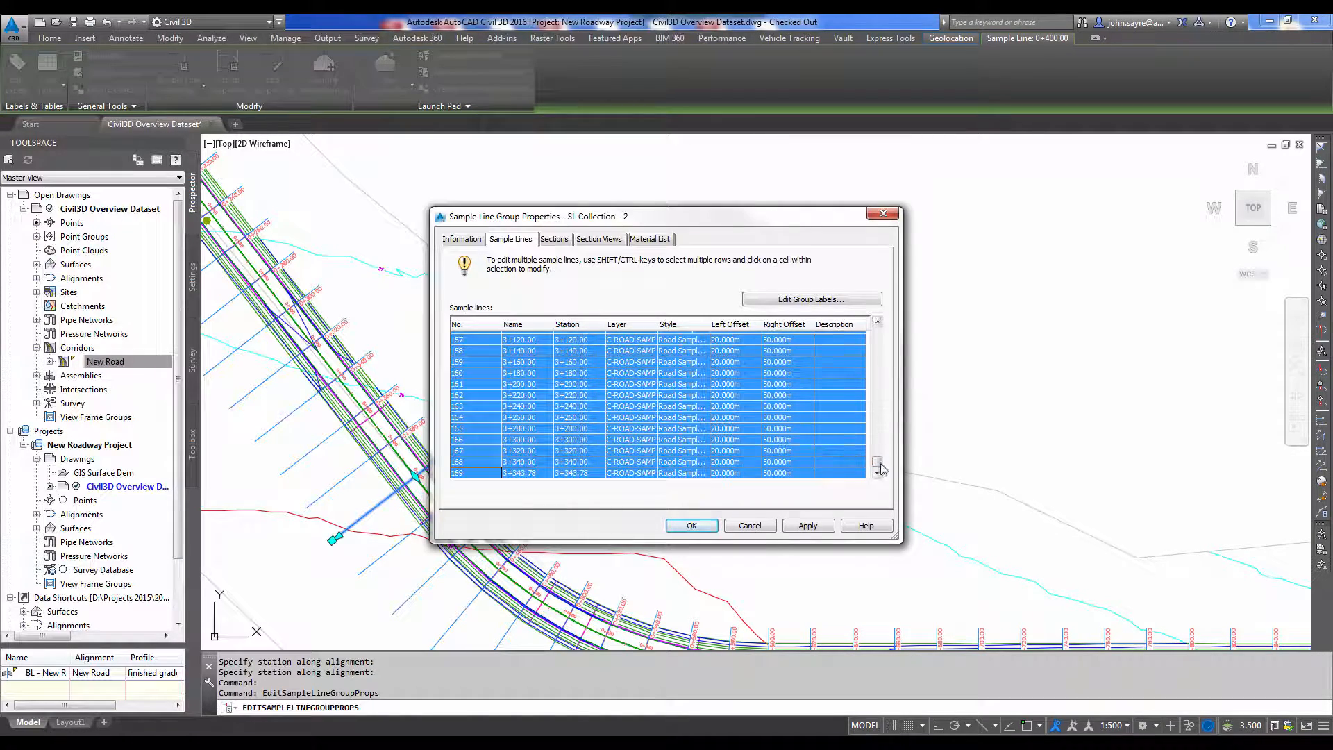
pyautogui.moveTo(881, 470); pyautogui.dragTo(878, 335)
pyautogui.click(790, 338)
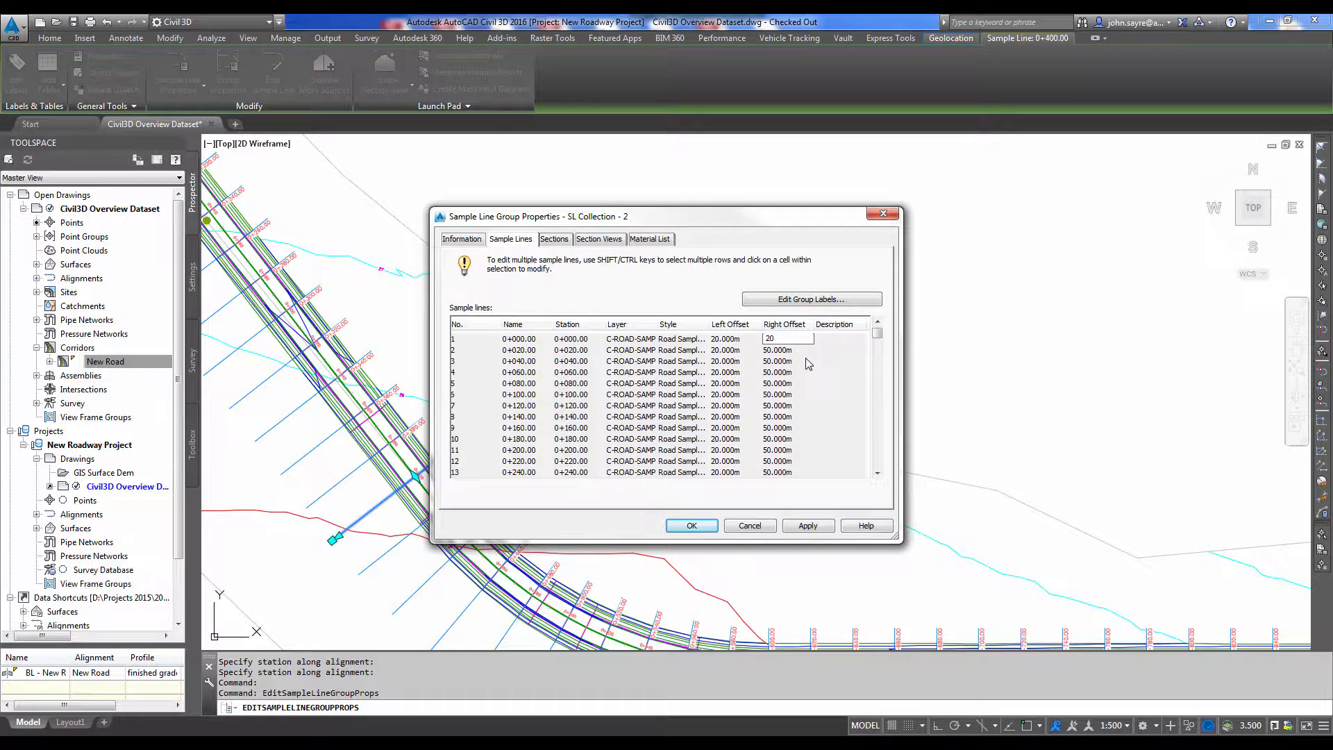
pyautogui.press('Return')
pyautogui.click(809, 525)
pyautogui.click(693, 526)
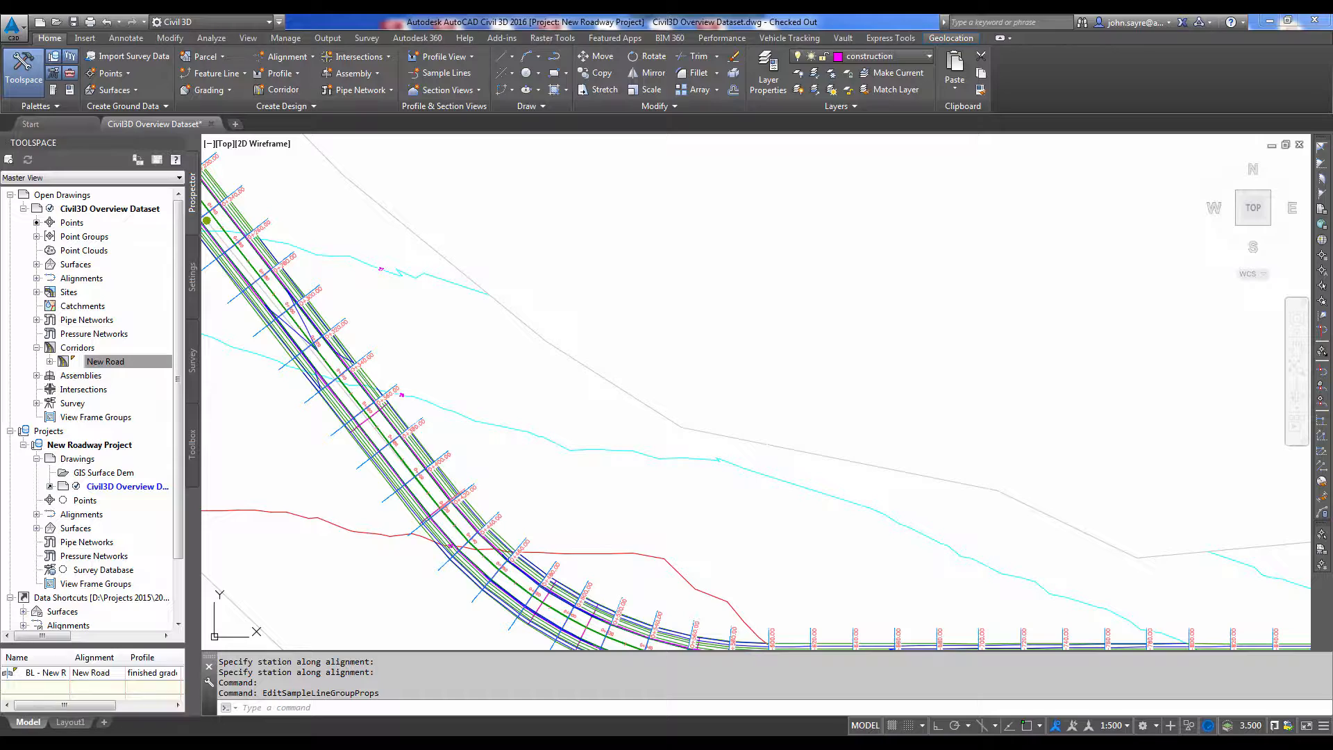
# Start creating multiple section views for the New Road sample line group, using the automatic station range and choosing a section view style
pyautogui.scroll(-5, 476, 515)
pyautogui.scroll(-4, 758, 467)
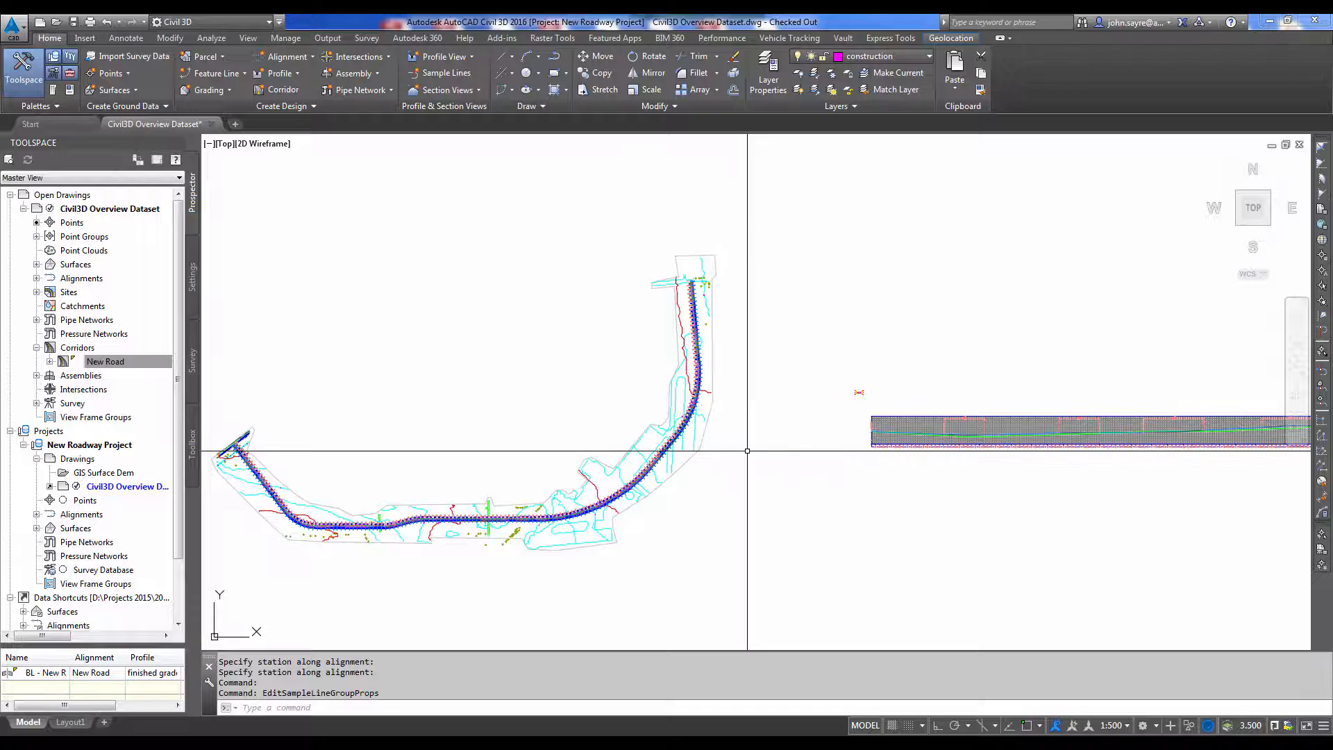
pyautogui.moveTo(755, 448); pyautogui.dragTo(741, 447, button='middle')
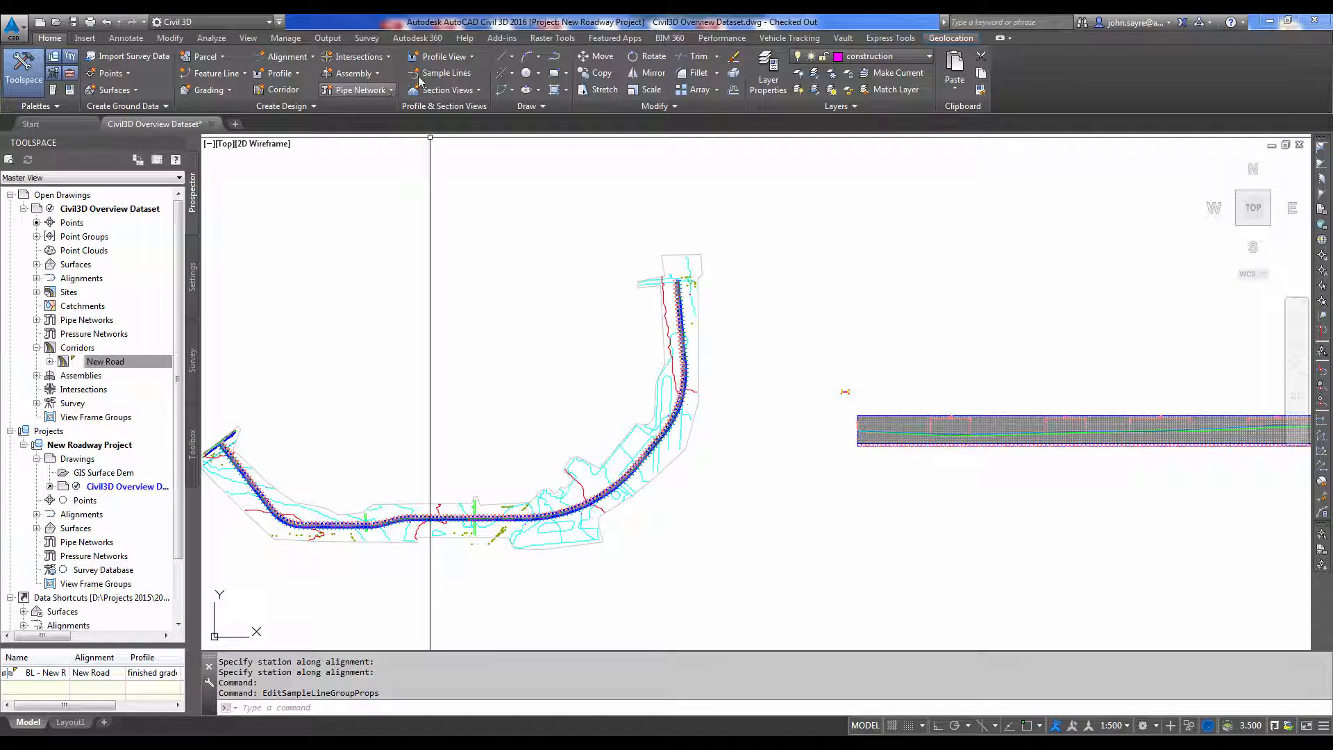
pyautogui.click(456, 90)
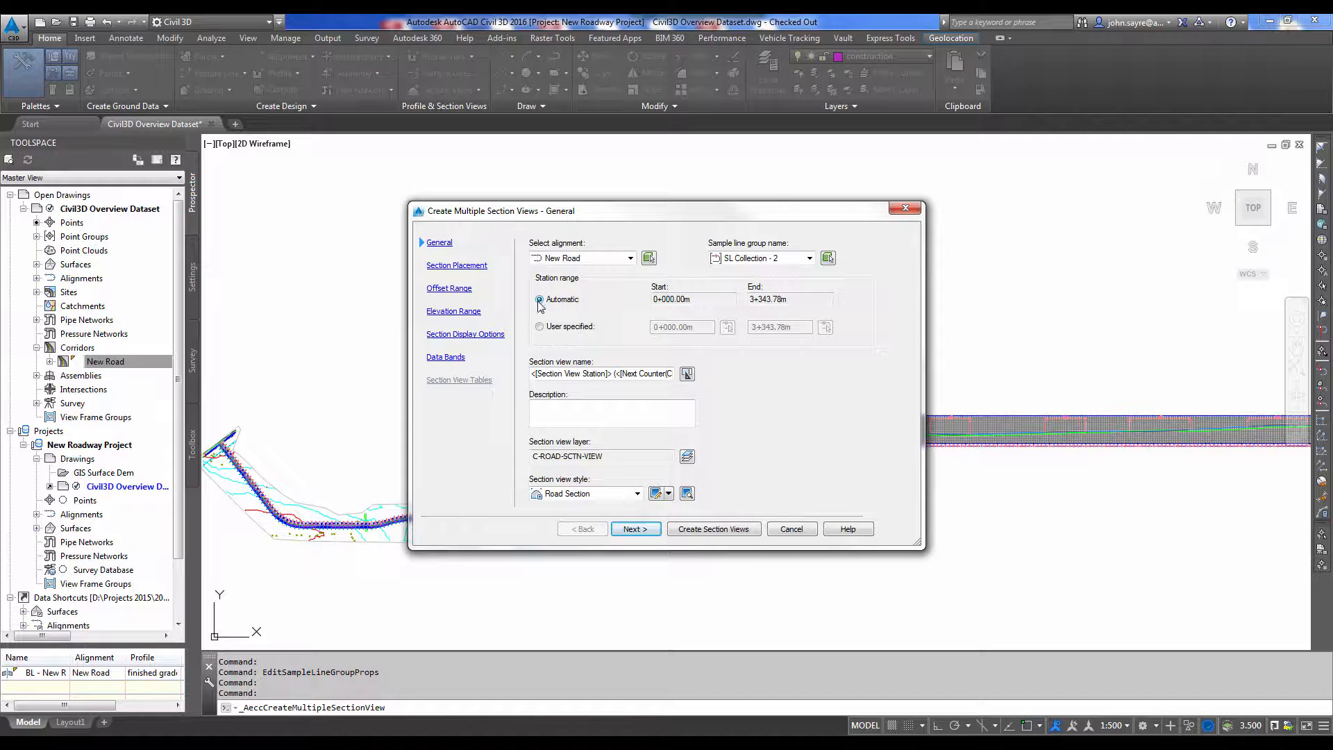
pyautogui.click(637, 493)
pyautogui.click(587, 519)
pyautogui.click(647, 533)
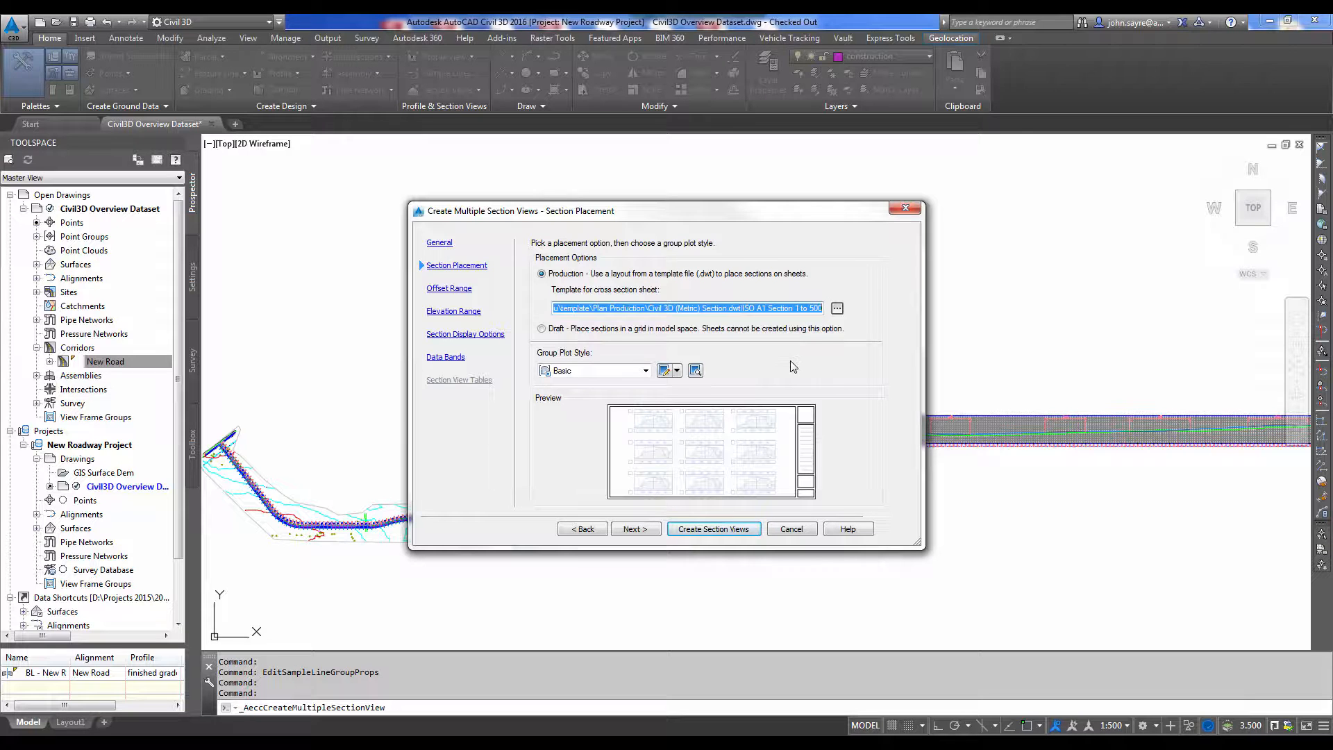
# Create the section views with production sheet placement, Basic group plot style and automatic offset and elevation ranges, placing their origin just above the profile view's start
pyautogui.click(635, 534)
pyautogui.click(641, 532)
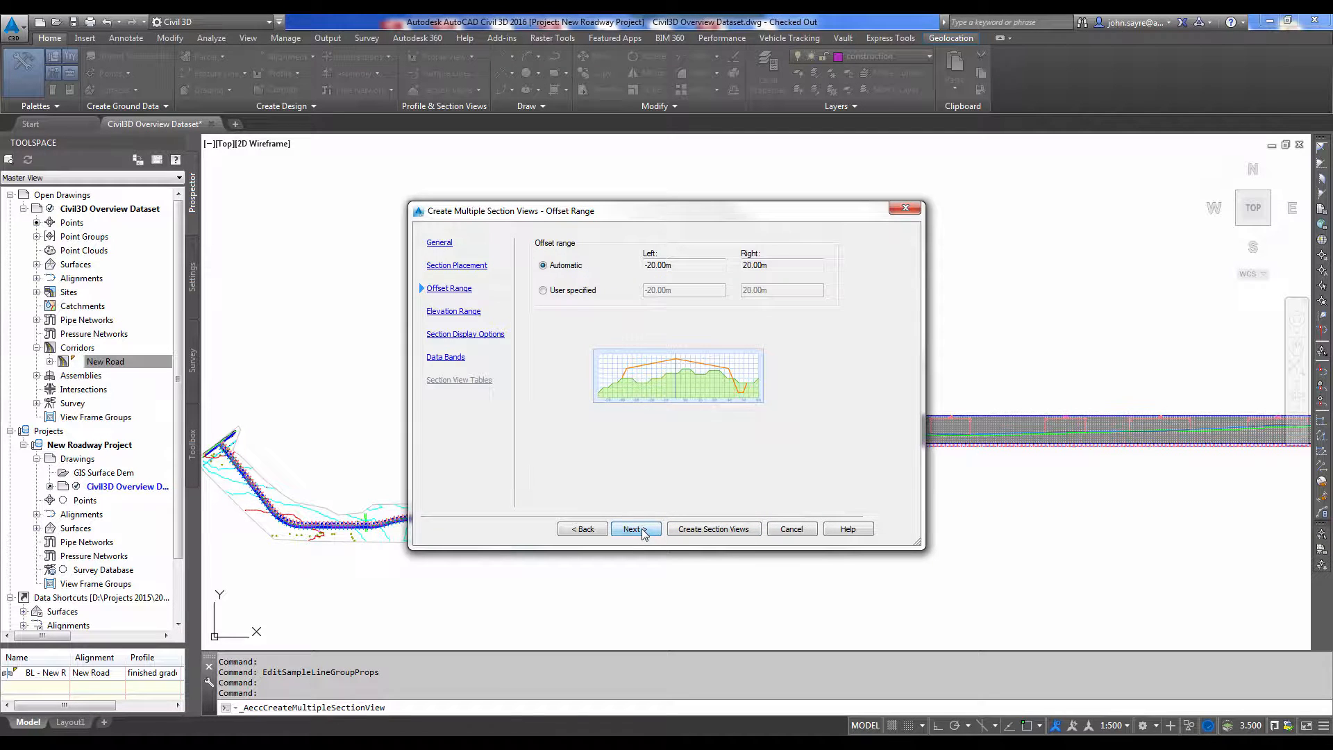
pyautogui.click(642, 532)
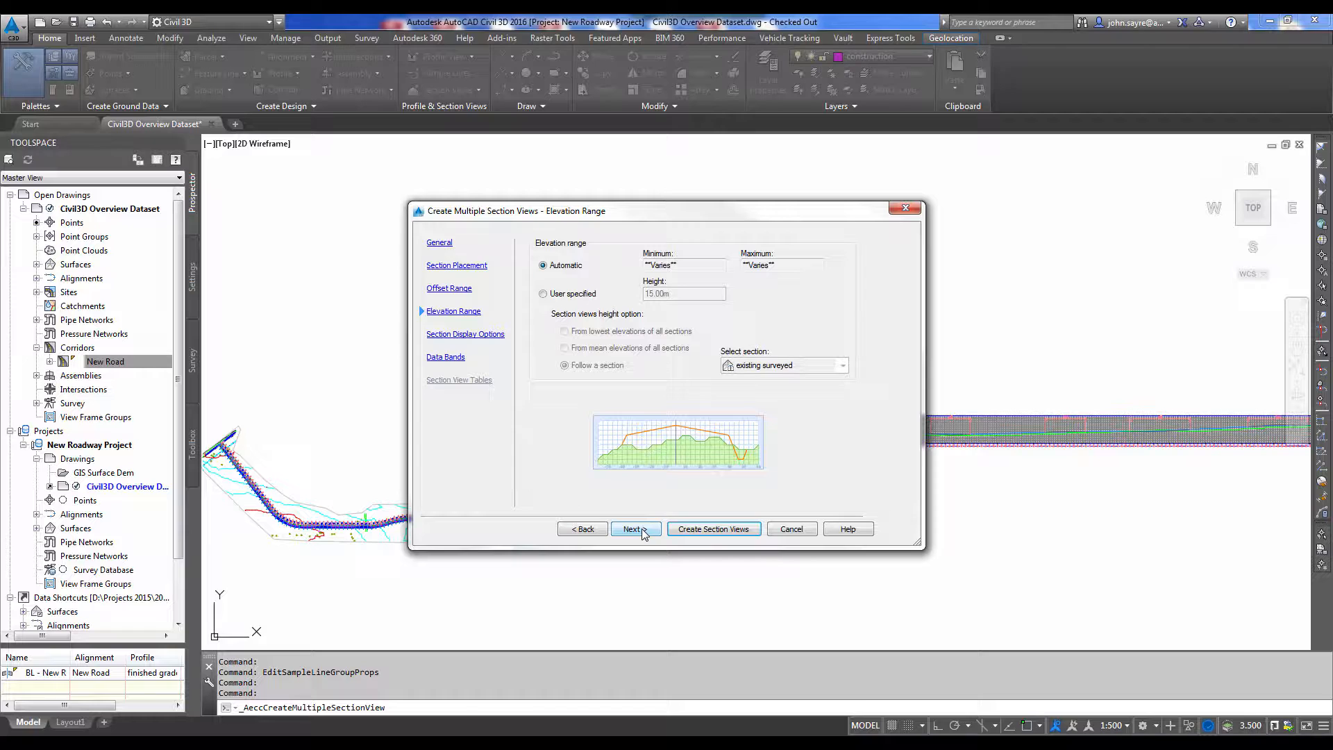
pyautogui.click(642, 532)
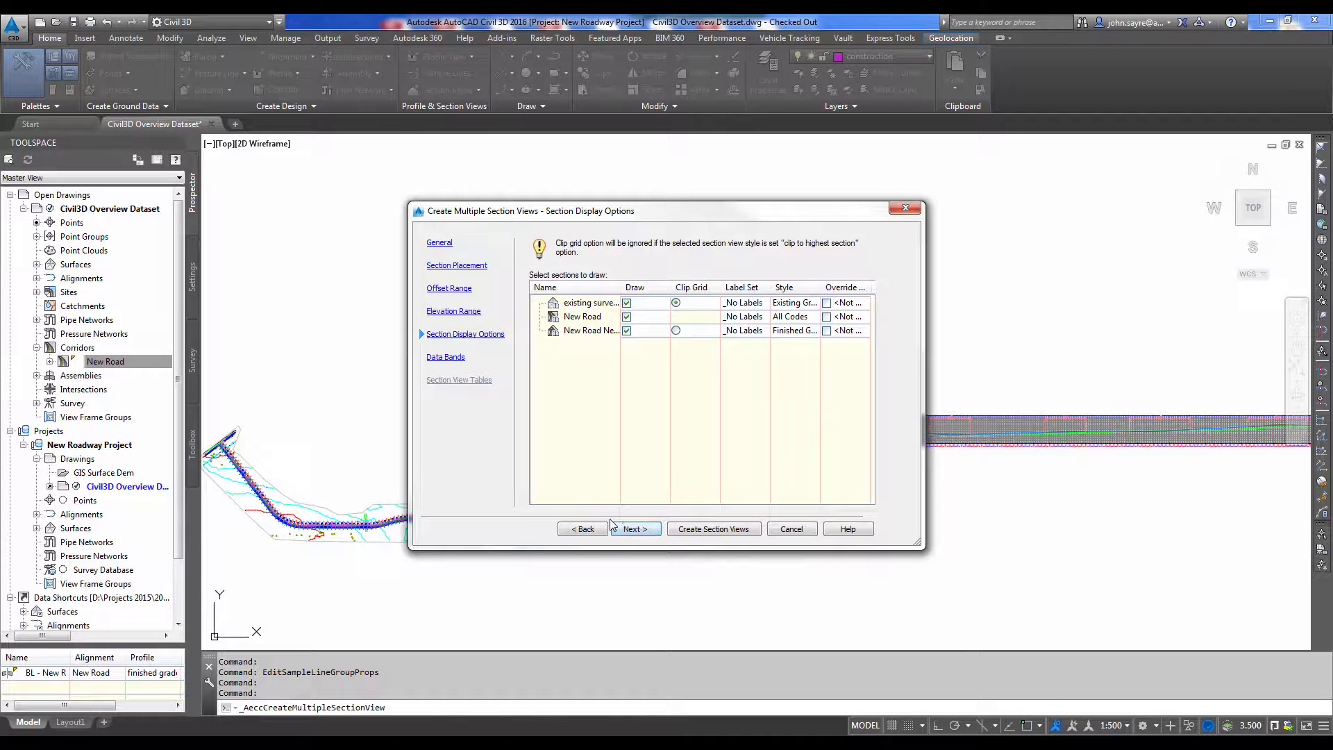
pyautogui.click(713, 531)
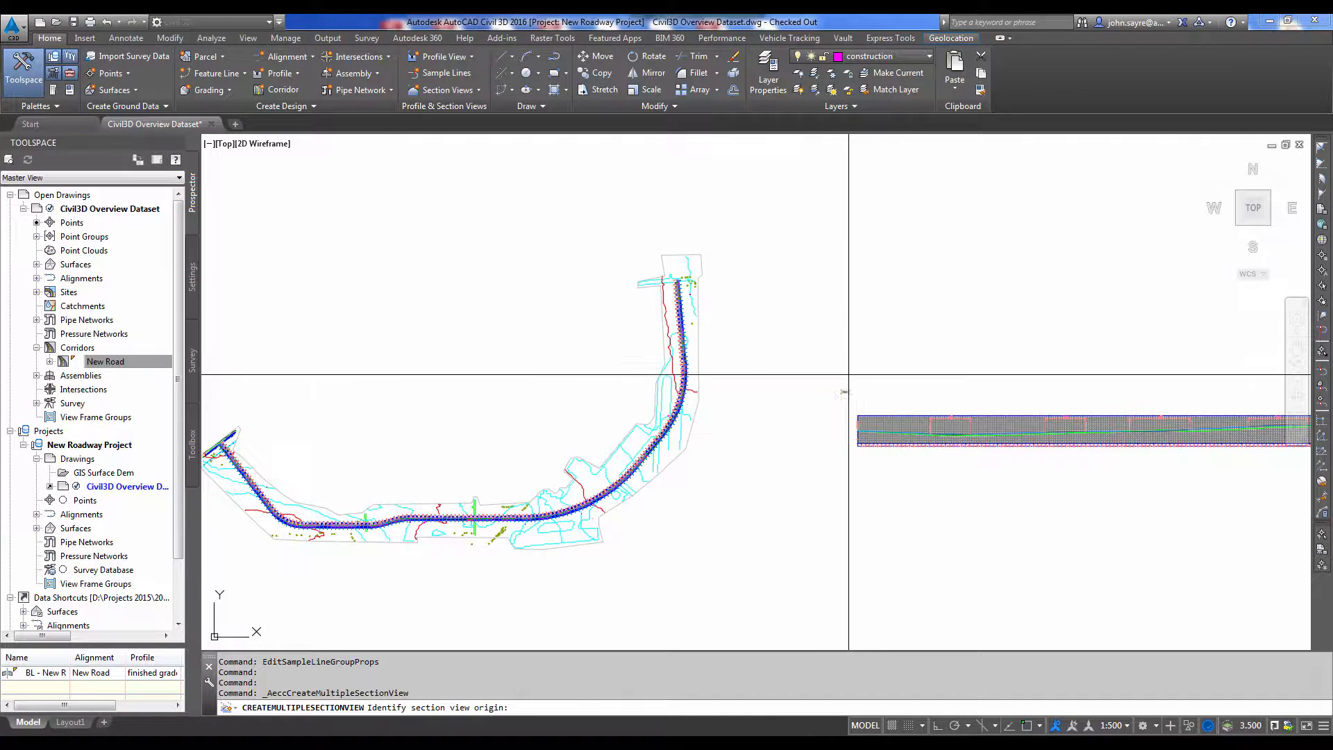
pyautogui.click(879, 352)
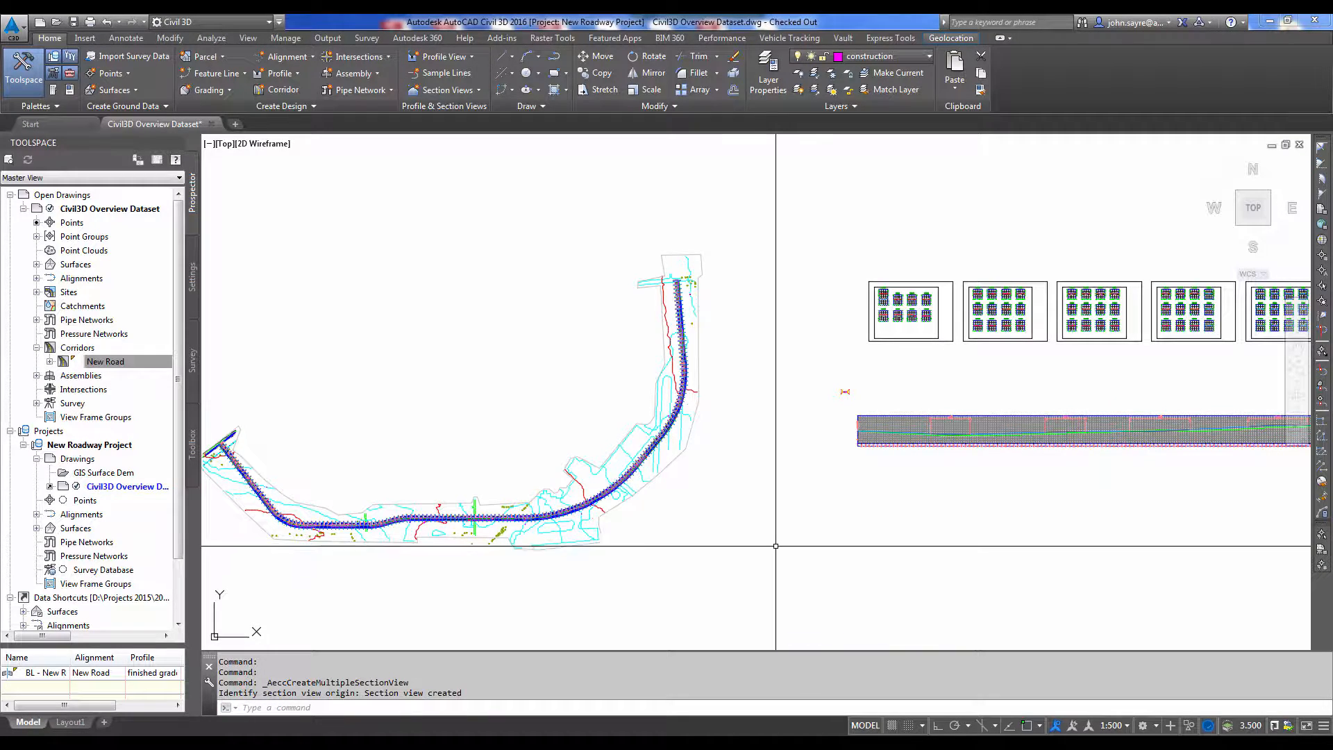
# Examine the section view sheets laid out above the profile view, from the first sheet to the last
pyautogui.moveTo(1099, 391)
pyautogui.mouseDown(button='middle')
pyautogui.moveTo(752, 453)
pyautogui.moveTo(595, 422)
pyautogui.mouseUp(button='middle')
pyautogui.scroll(-2, 752, 452)
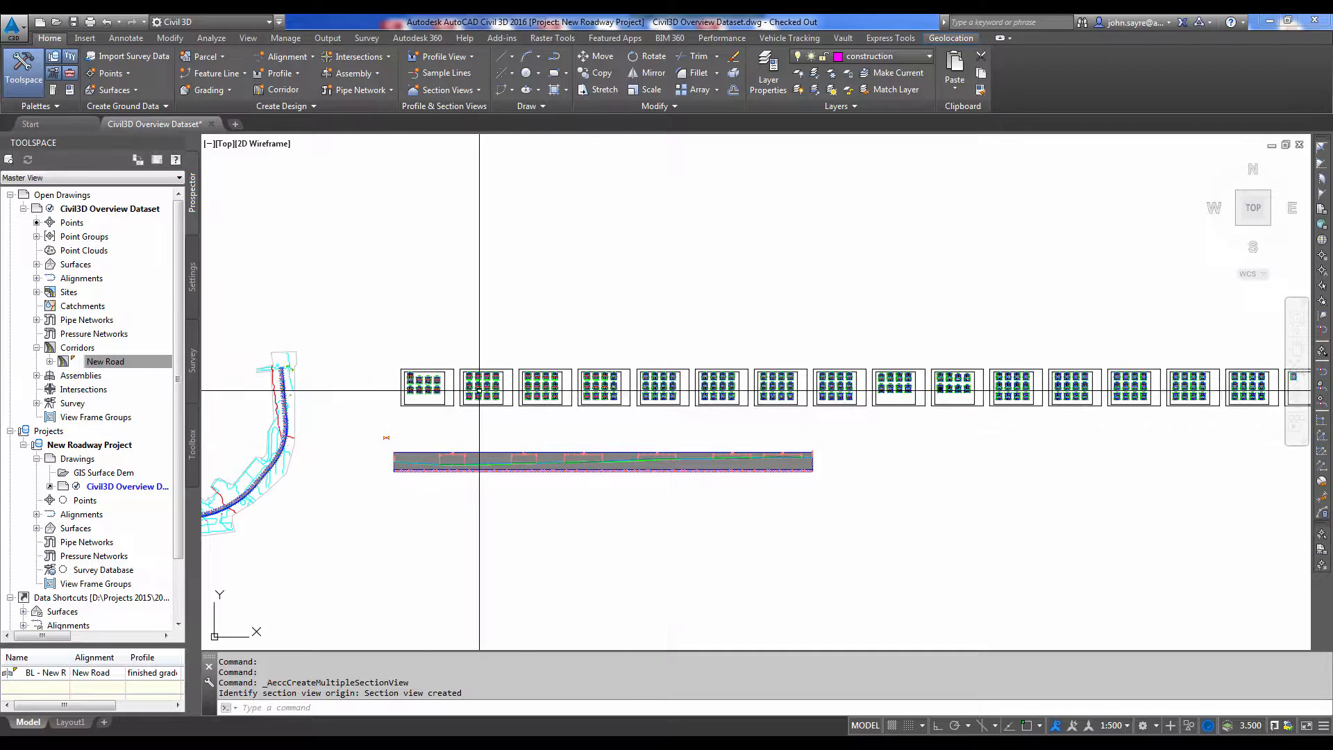
pyautogui.scroll(3, 420, 379)
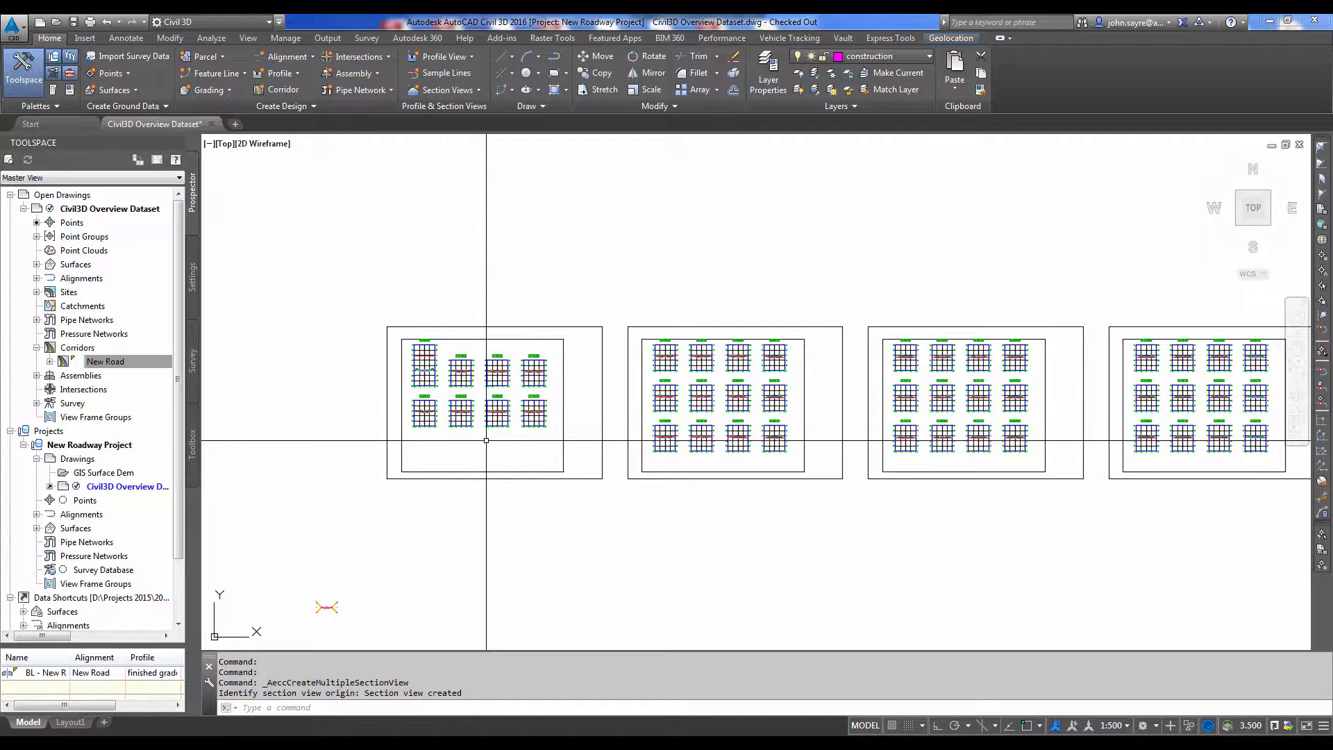
pyautogui.scroll(-4, 487, 441)
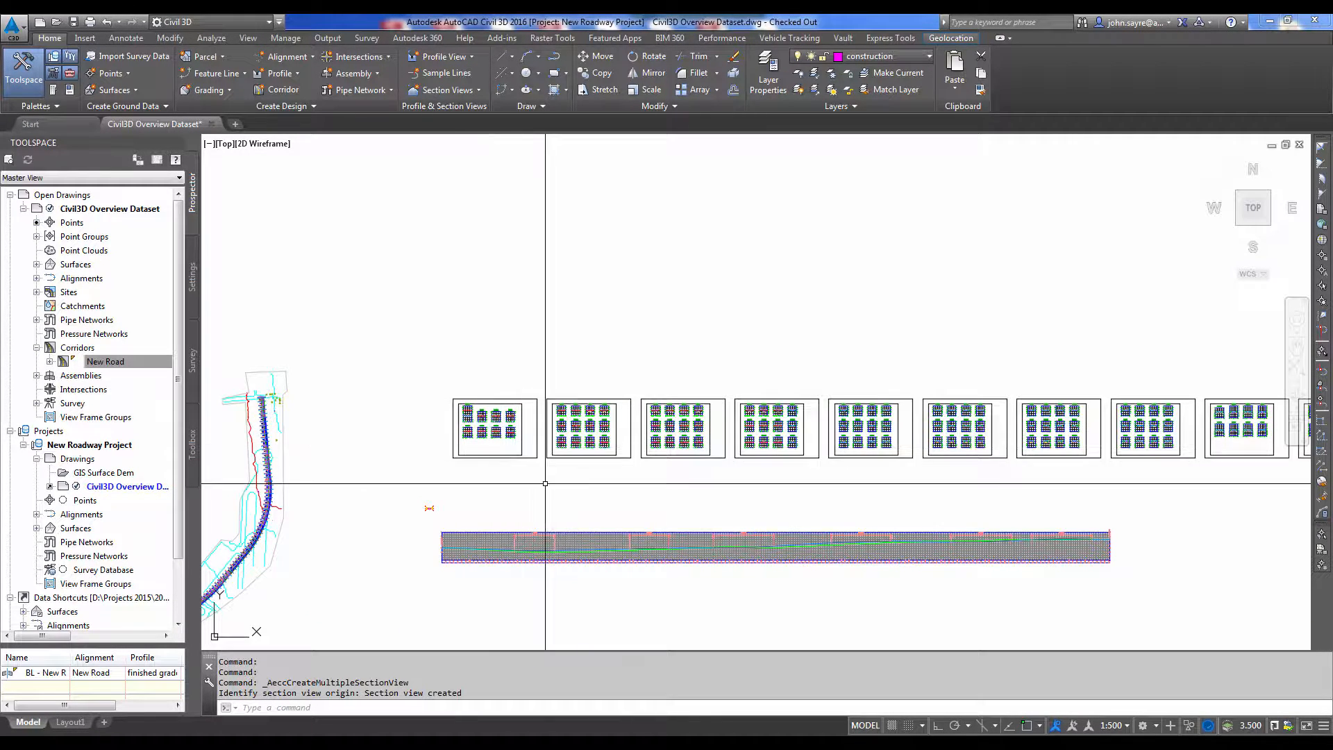
pyautogui.moveTo(958, 487); pyautogui.dragTo(463, 490, button='middle')
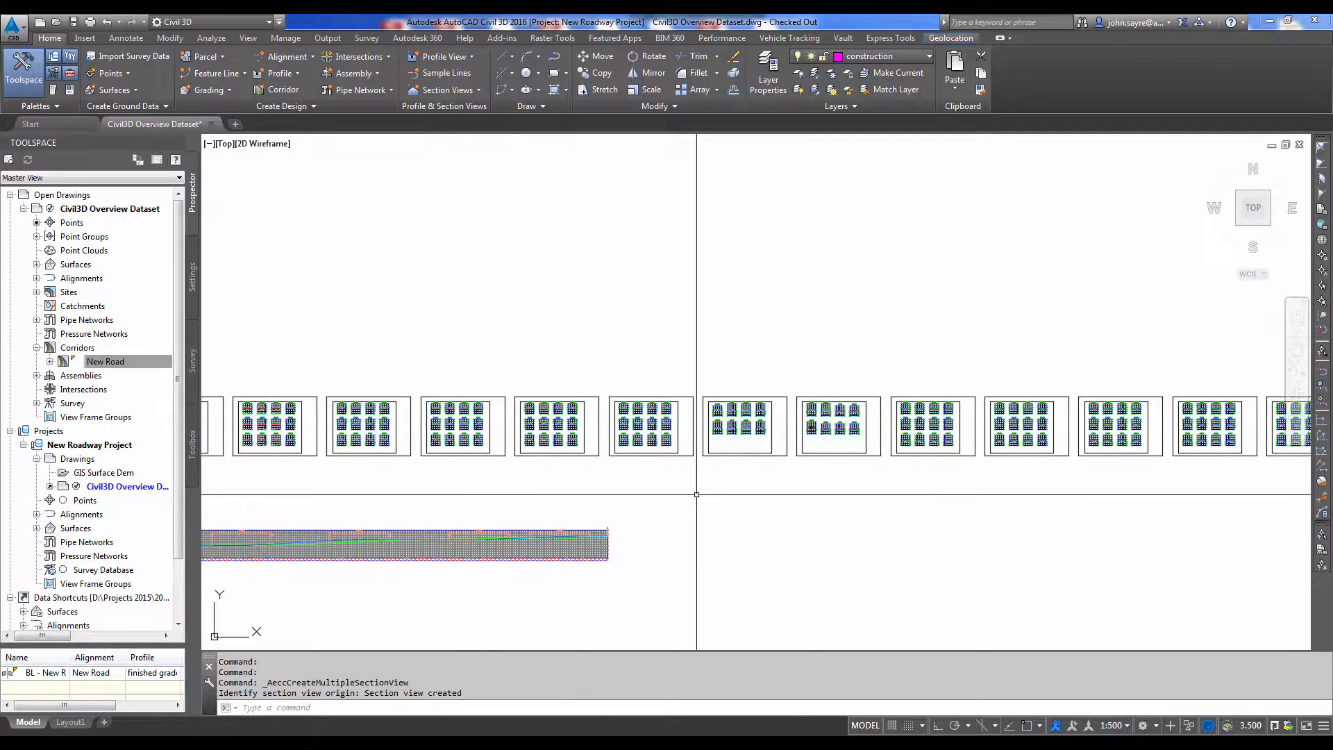
pyautogui.scroll(-2, 917, 494)
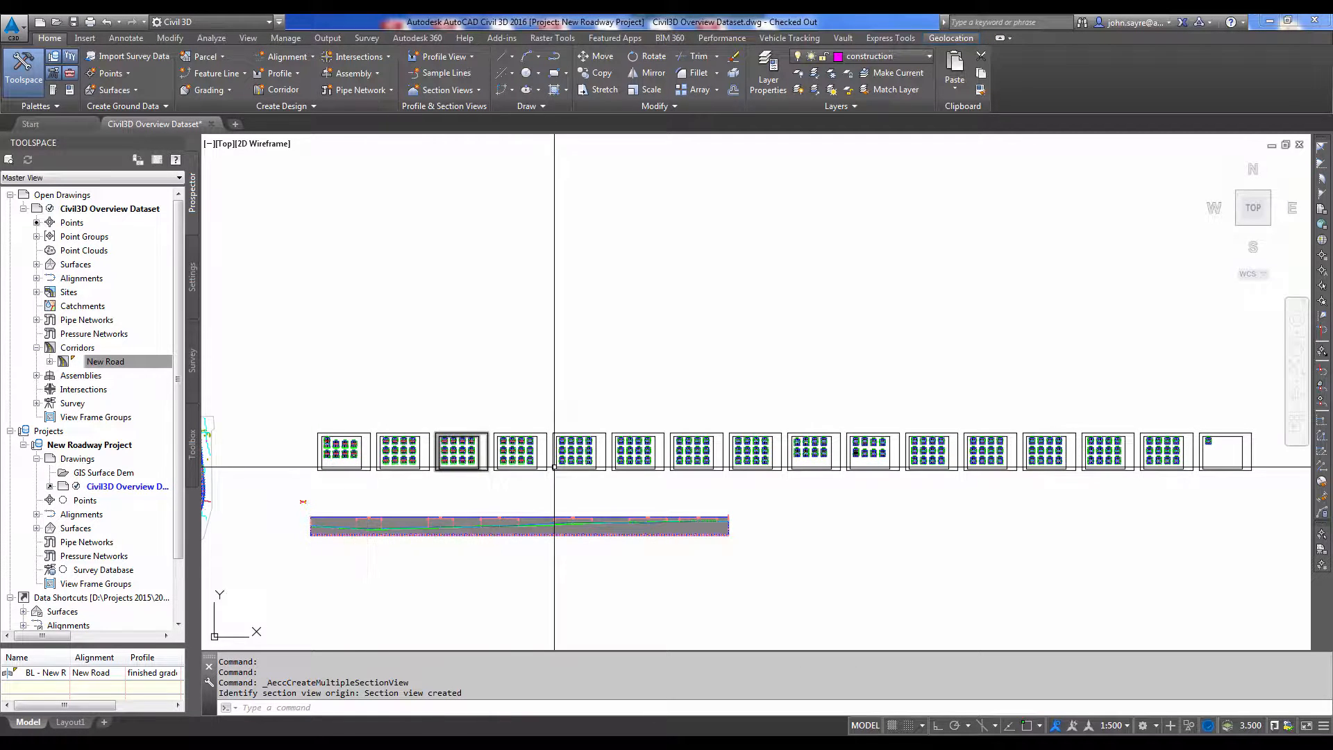
# Examine the corridor section at station 0+200.00 and the arrangement of the section view sheets beside the plan and profile
pyautogui.scroll(-4, 452, 498)
pyautogui.moveTo(358, 536); pyautogui.dragTo(589, 476, button='middle')
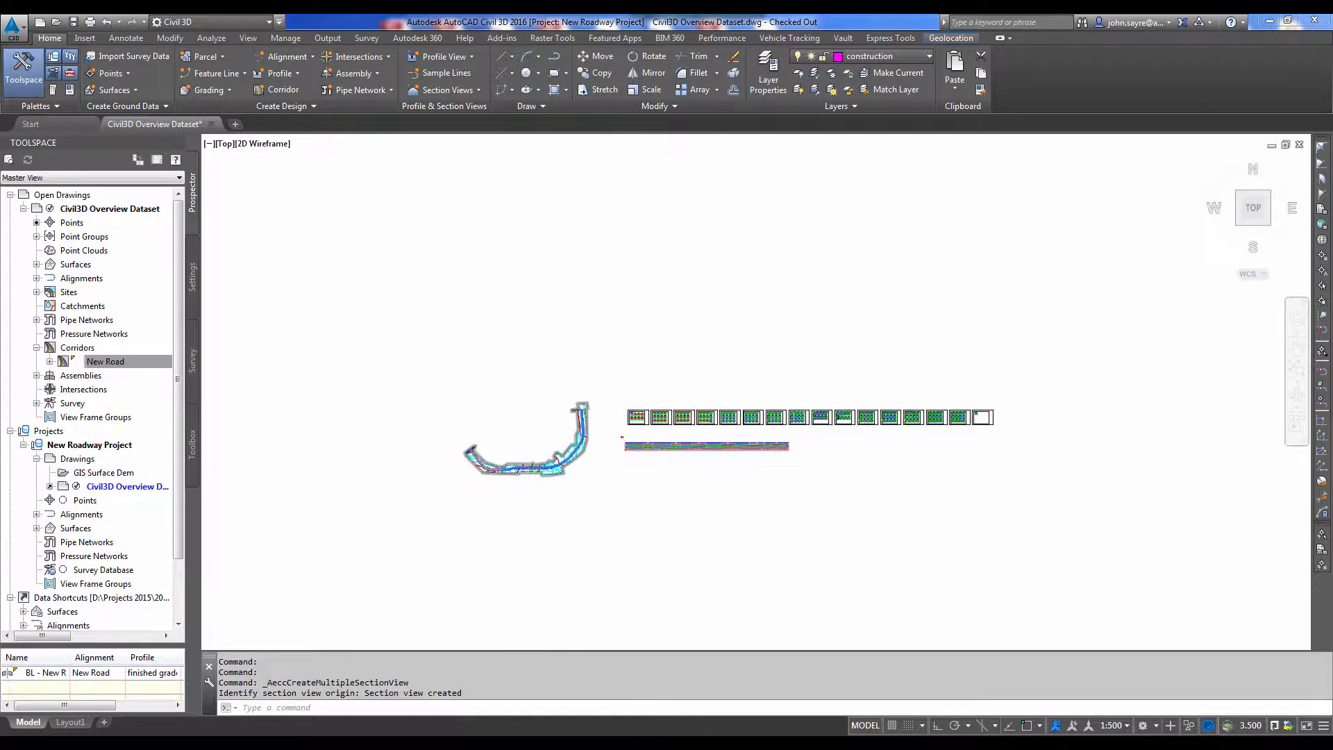
pyautogui.scroll(2, 706, 420)
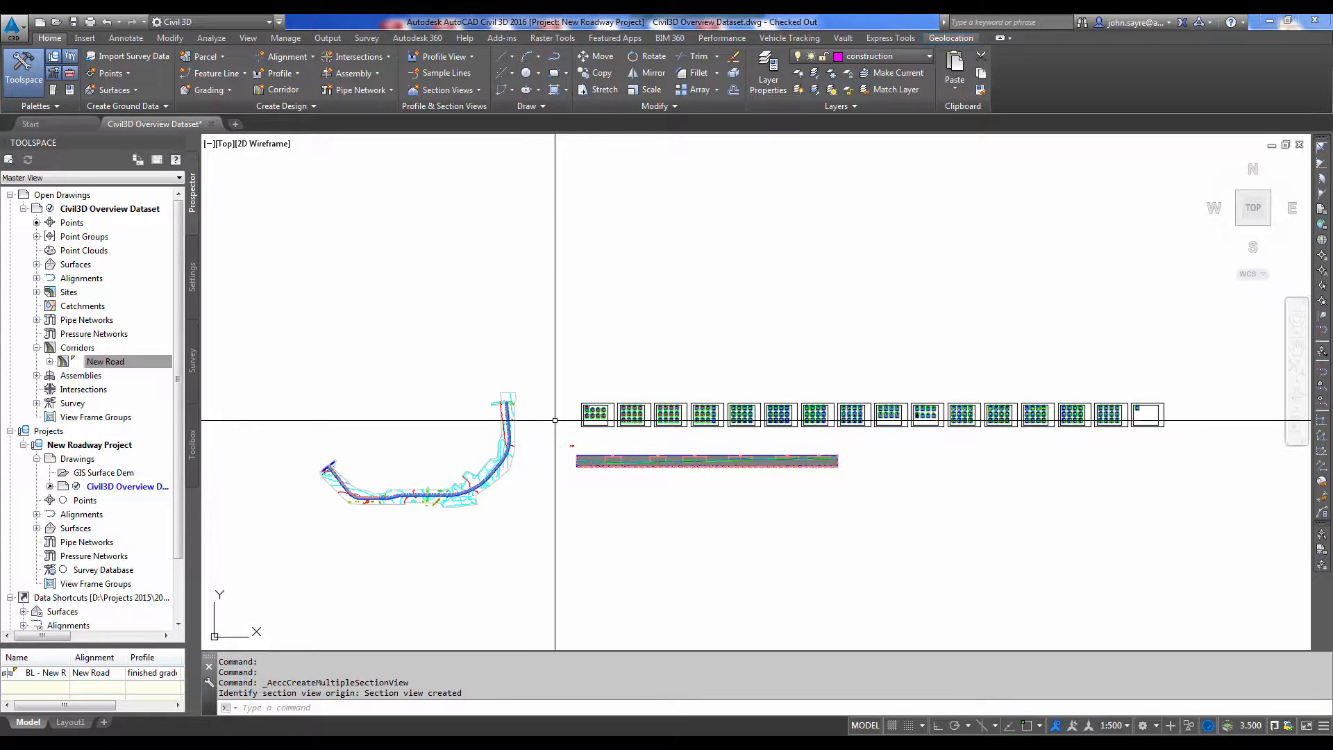
pyautogui.scroll(12, 619, 437)
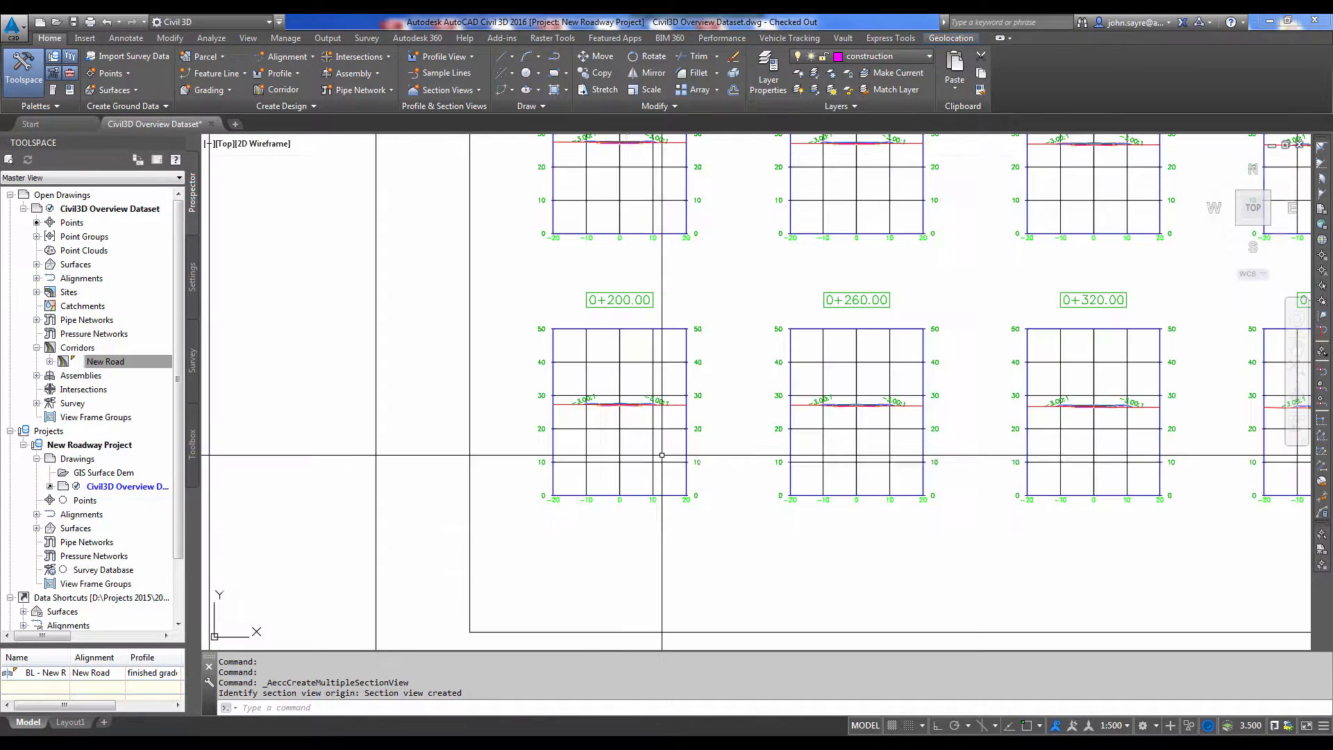
pyautogui.scroll(8, 609, 410)
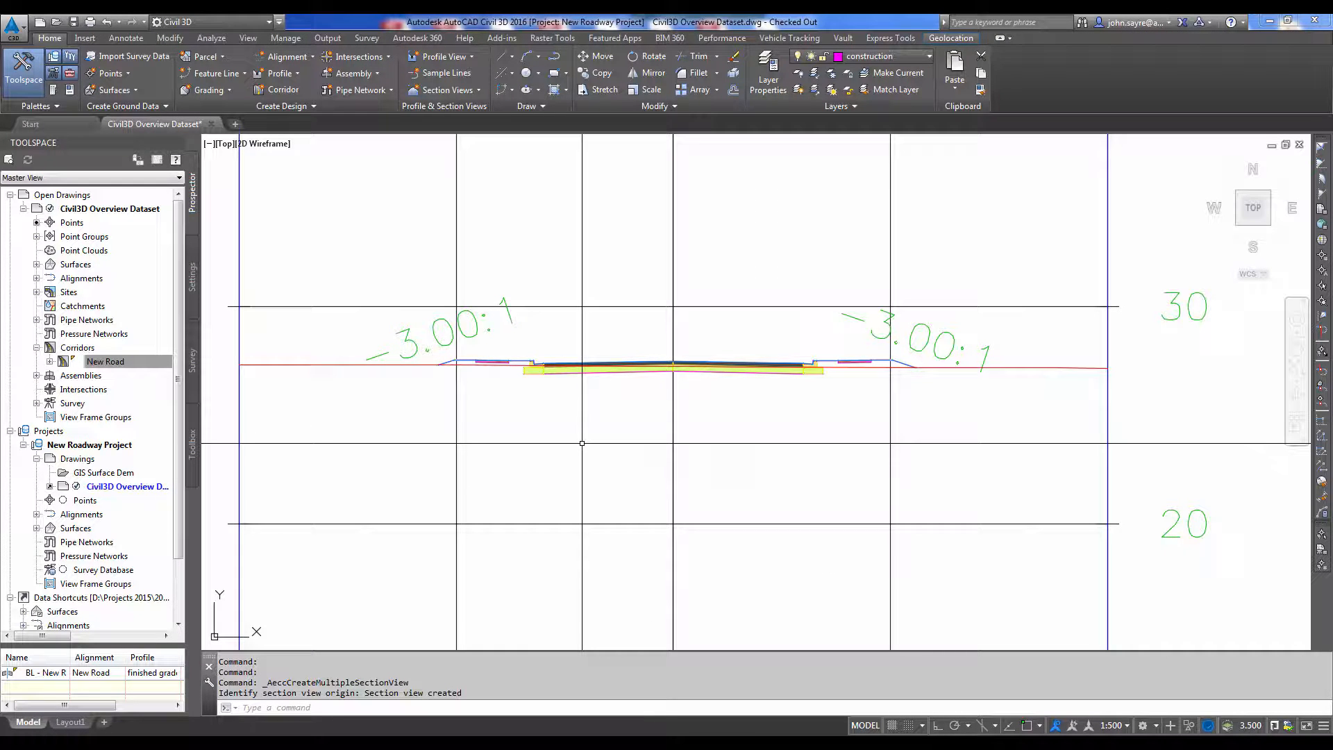
pyautogui.scroll(-5, 582, 432)
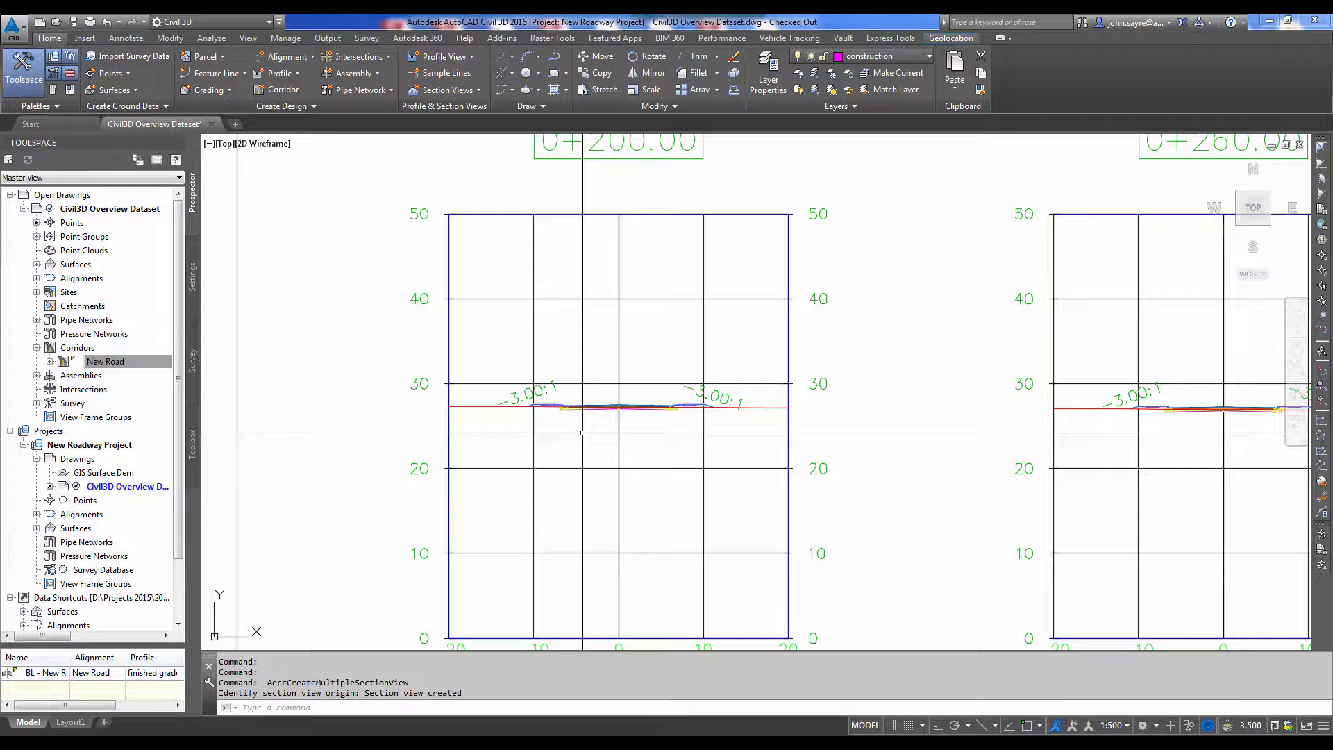
pyautogui.scroll(-4, 583, 433)
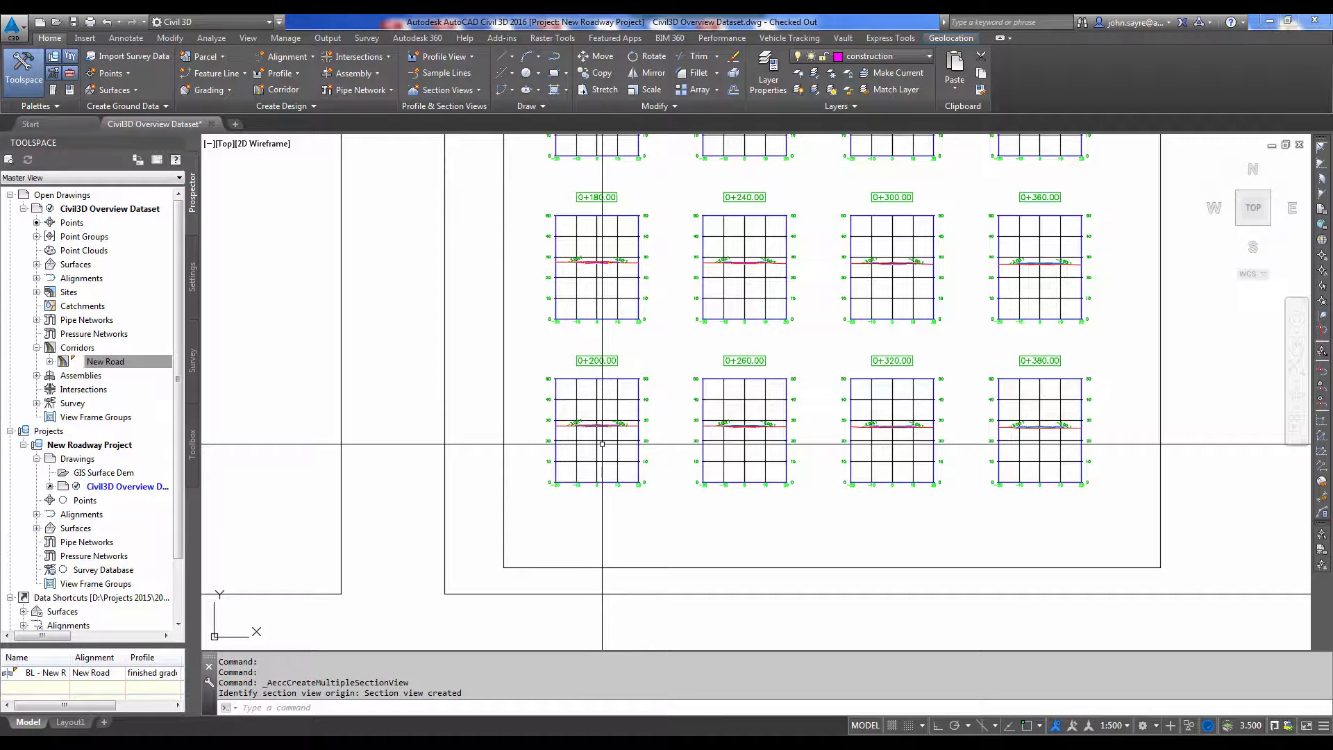
pyautogui.scroll(-3, 609, 439)
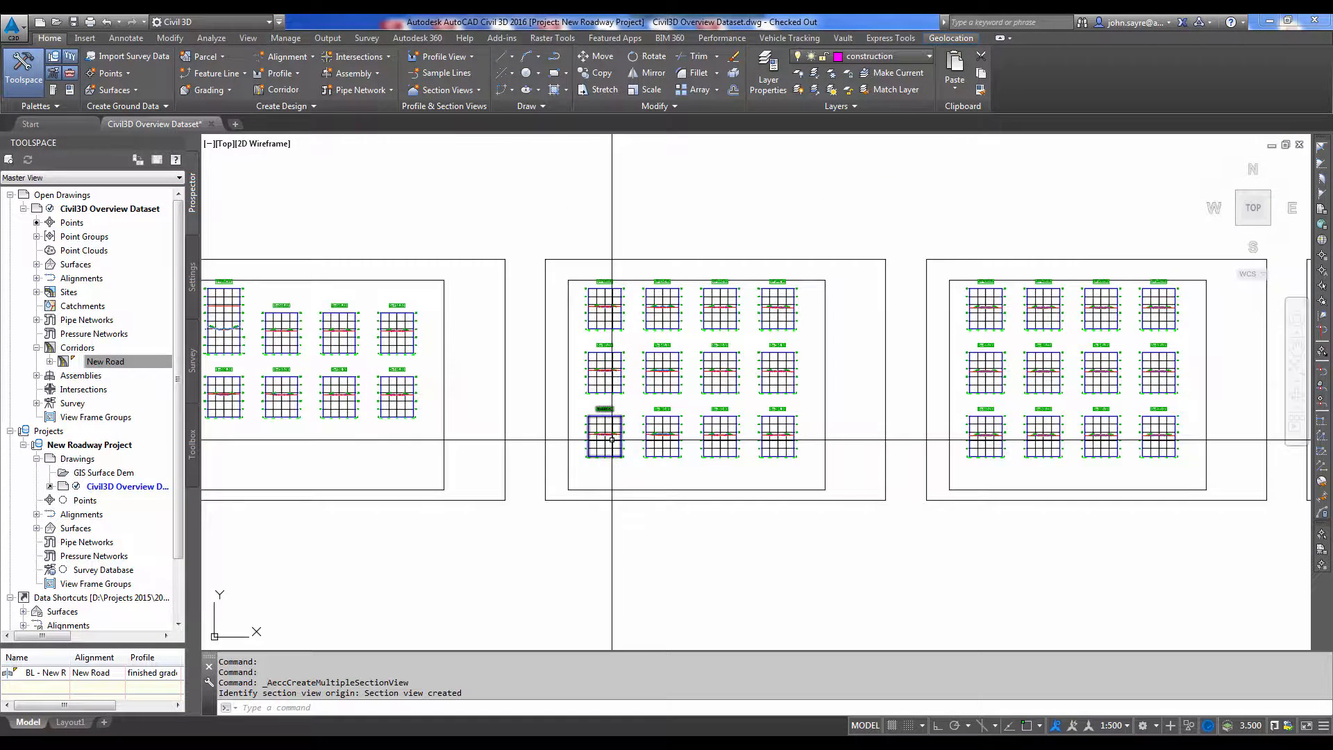
pyautogui.scroll(-2, 483, 421)
pyautogui.moveTo(299, 477); pyautogui.dragTo(623, 476, button='middle')
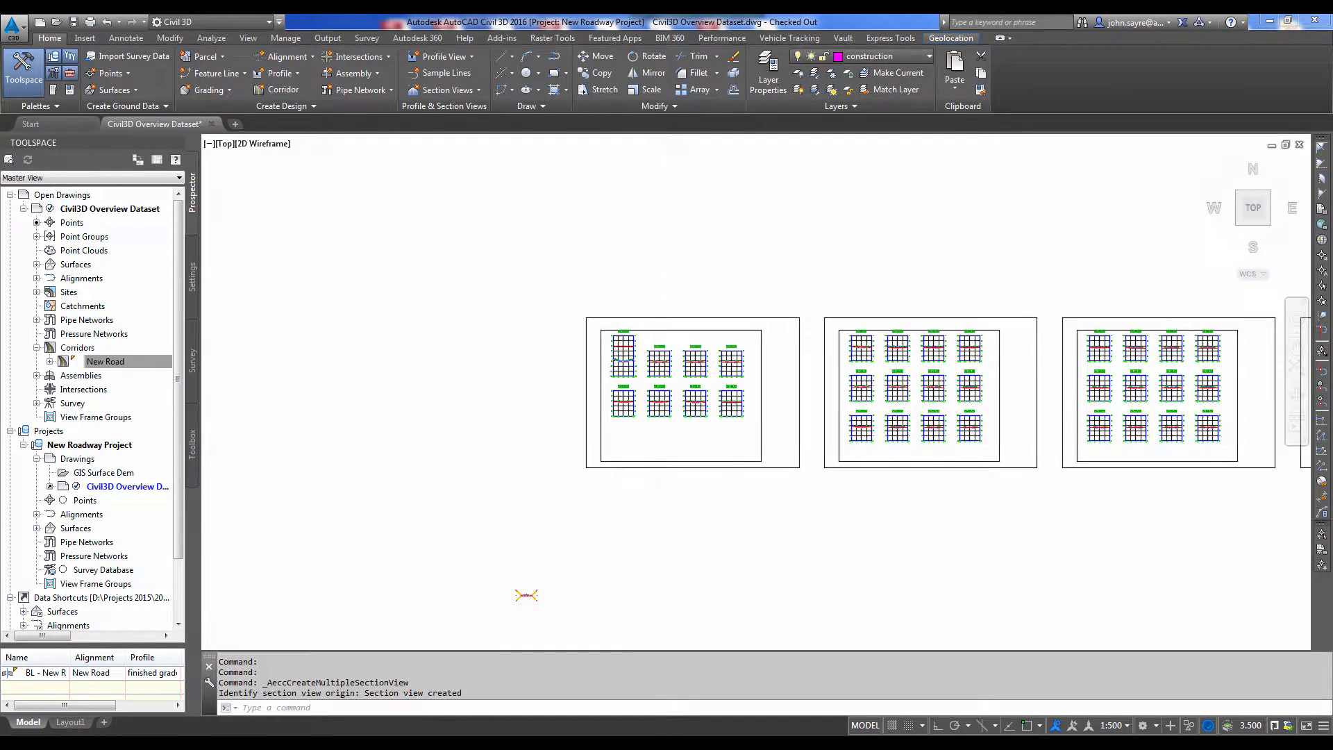
pyautogui.scroll(-2, 666, 449)
pyautogui.moveTo(639, 576)
pyautogui.mouseDown(button='middle')
pyautogui.moveTo(661, 470)
pyautogui.moveTo(618, 434)
pyautogui.mouseUp(button='middle')
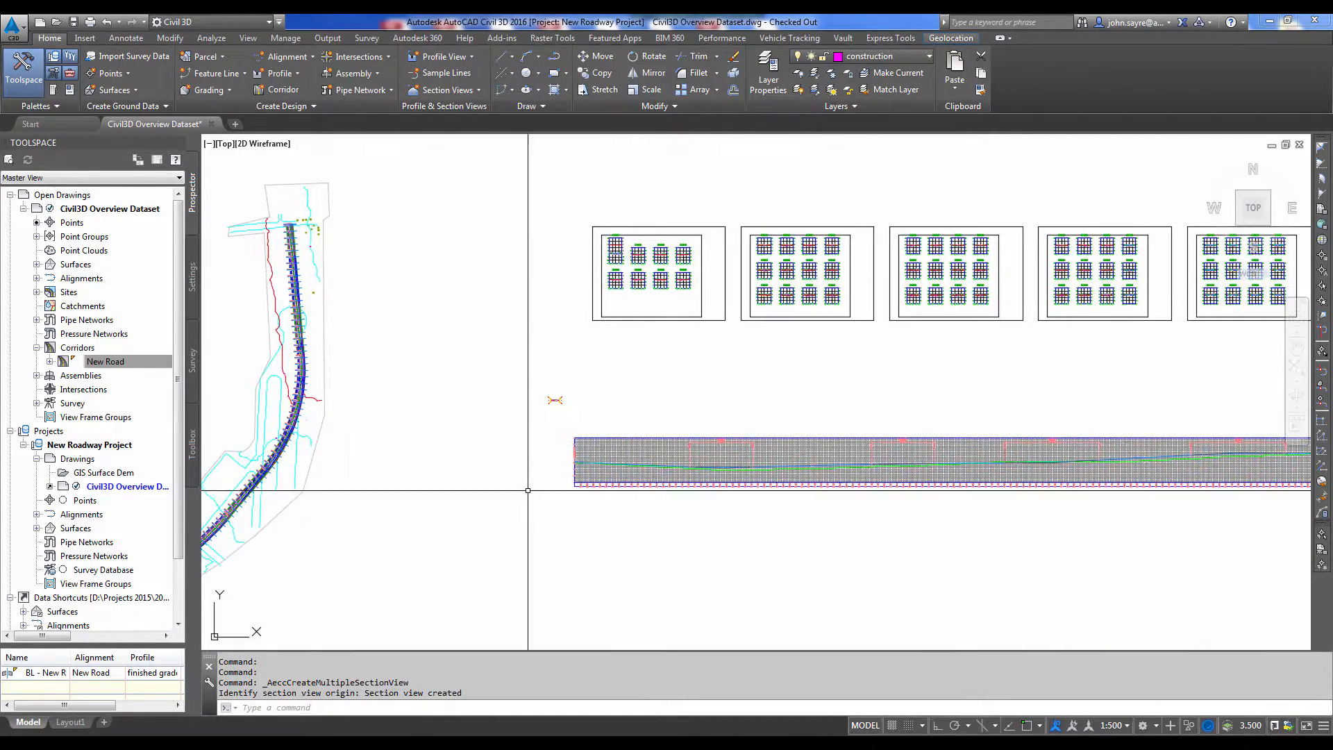
# Inspect the finished grade profile's sag curve and its PVI near station 0+460 against the existing ground line
pyautogui.moveTo(363, 573); pyautogui.dragTo(750, 500, button='middle')
pyautogui.scroll(5, 1123, 390)
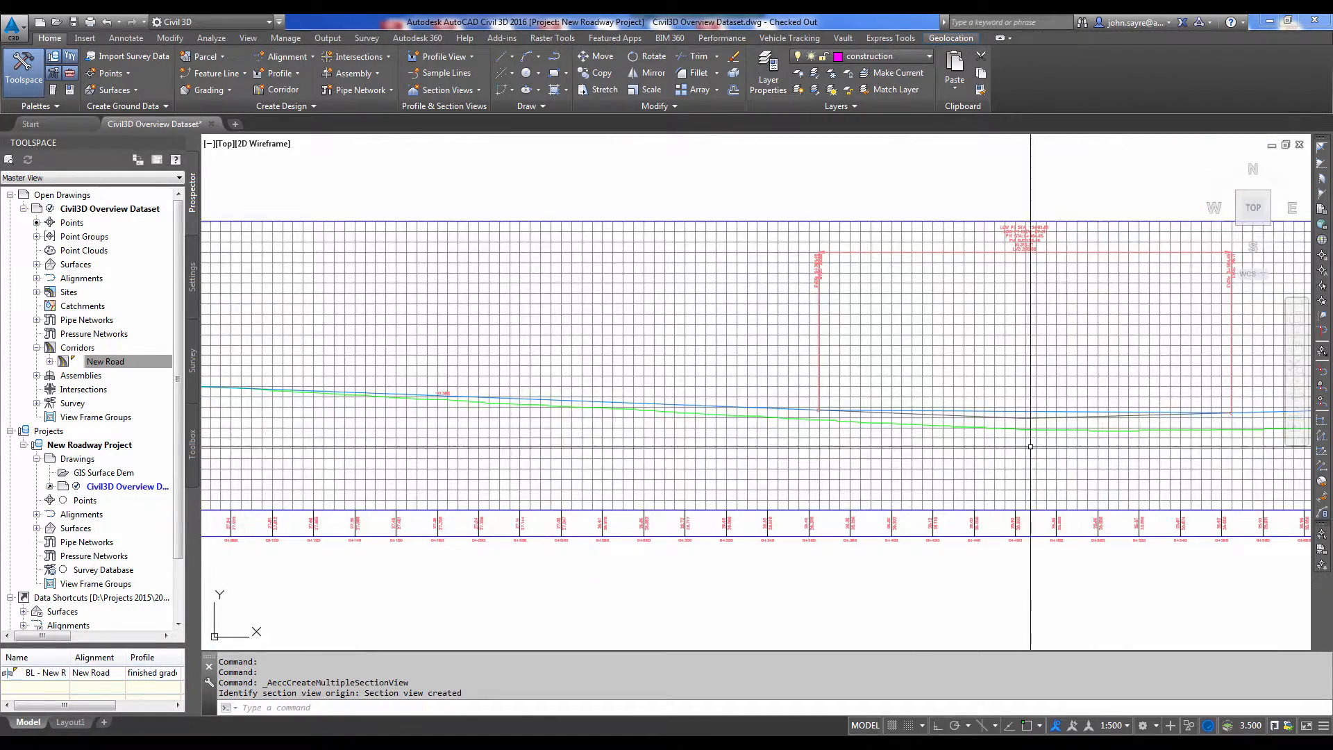
pyautogui.scroll(2, 1030, 446)
pyautogui.moveTo(1055, 404); pyautogui.dragTo(830, 539, button='middle')
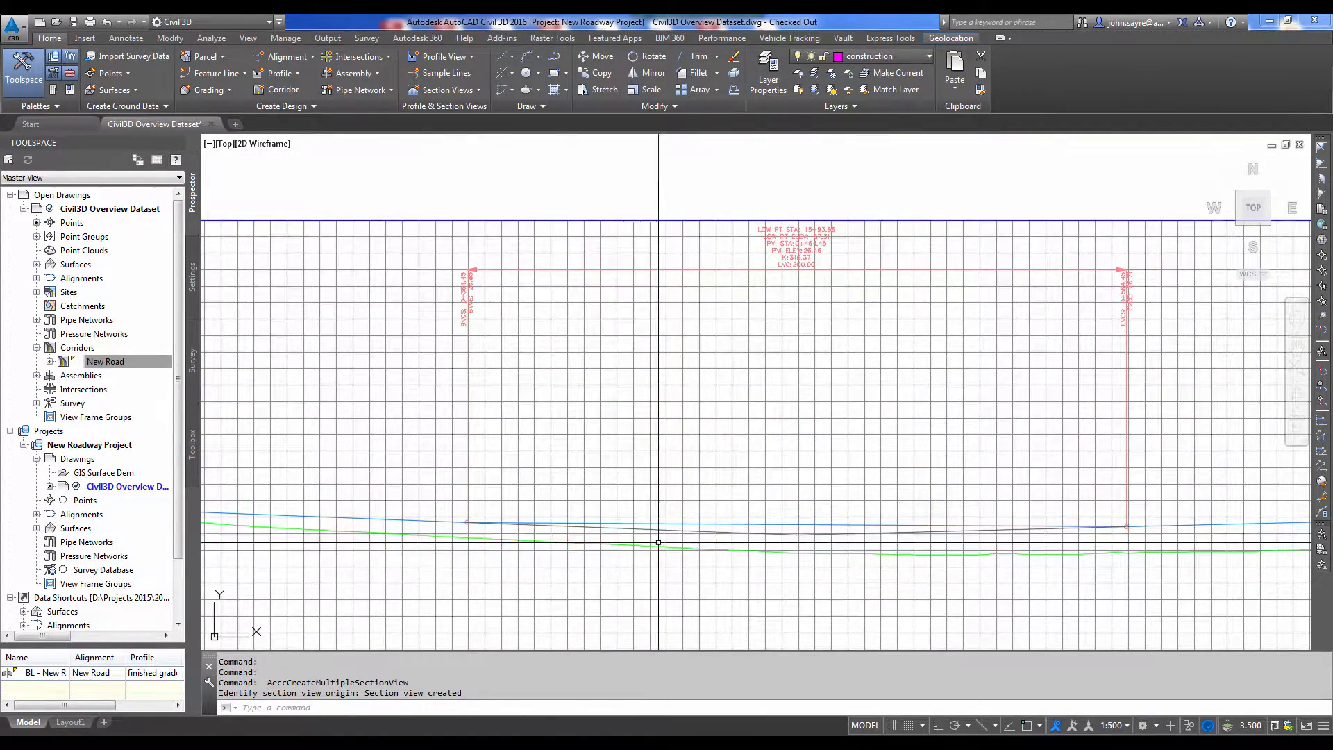
pyautogui.click(795, 535)
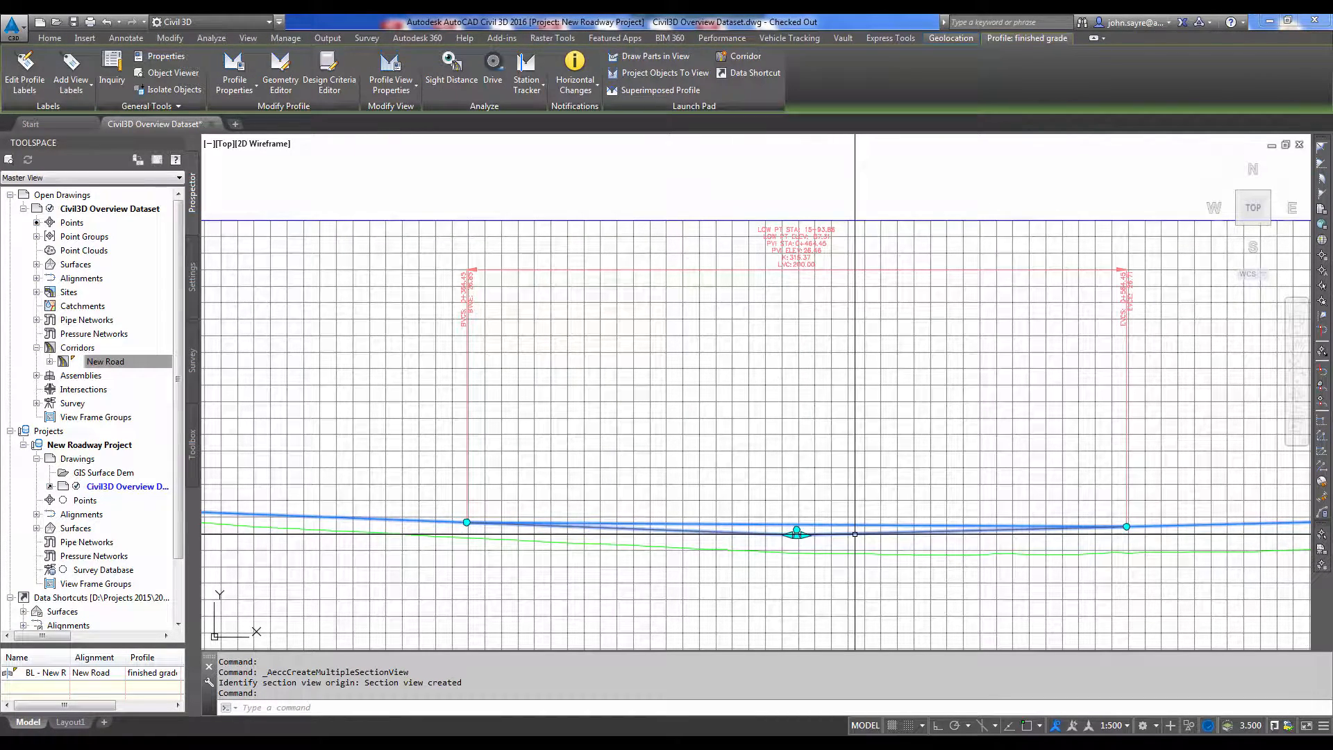
pyautogui.moveTo(843, 535)
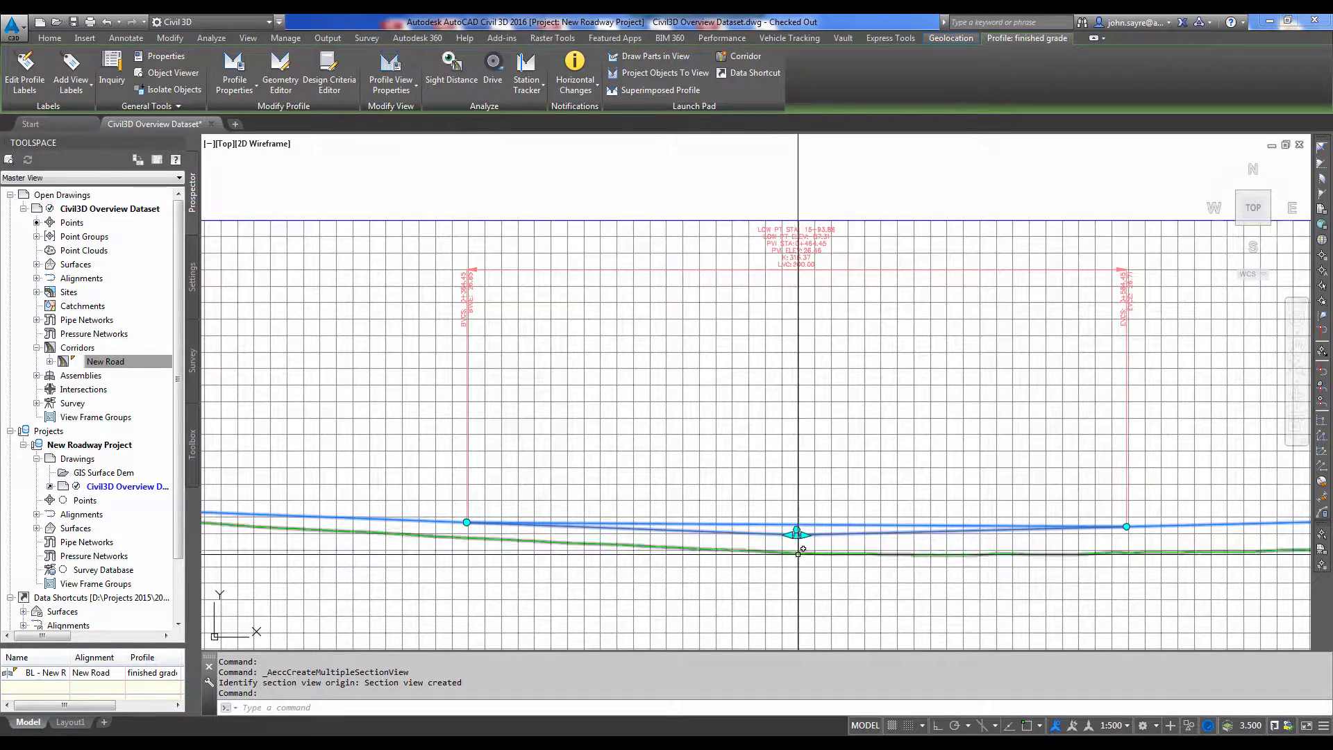
pyautogui.scroll(-4, 772, 571)
pyautogui.scroll(-2, 772, 570)
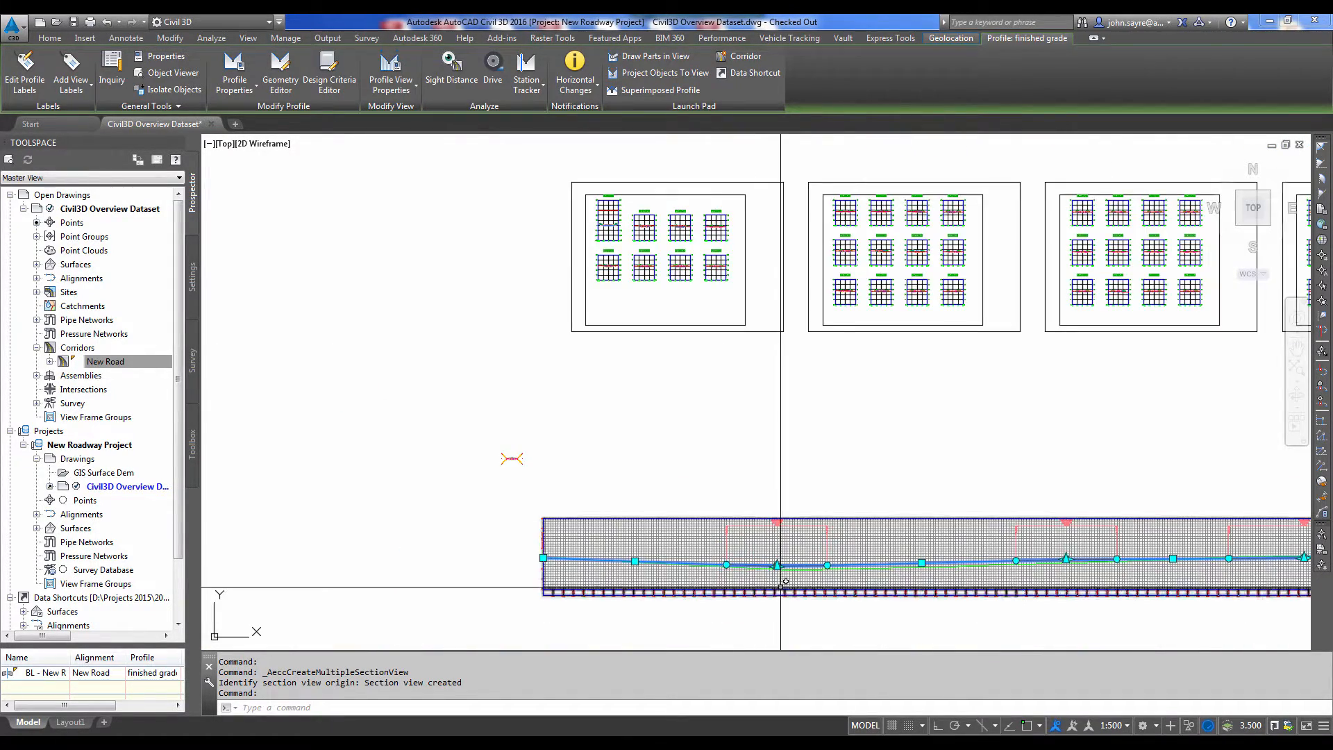
pyautogui.scroll(6, 769, 620)
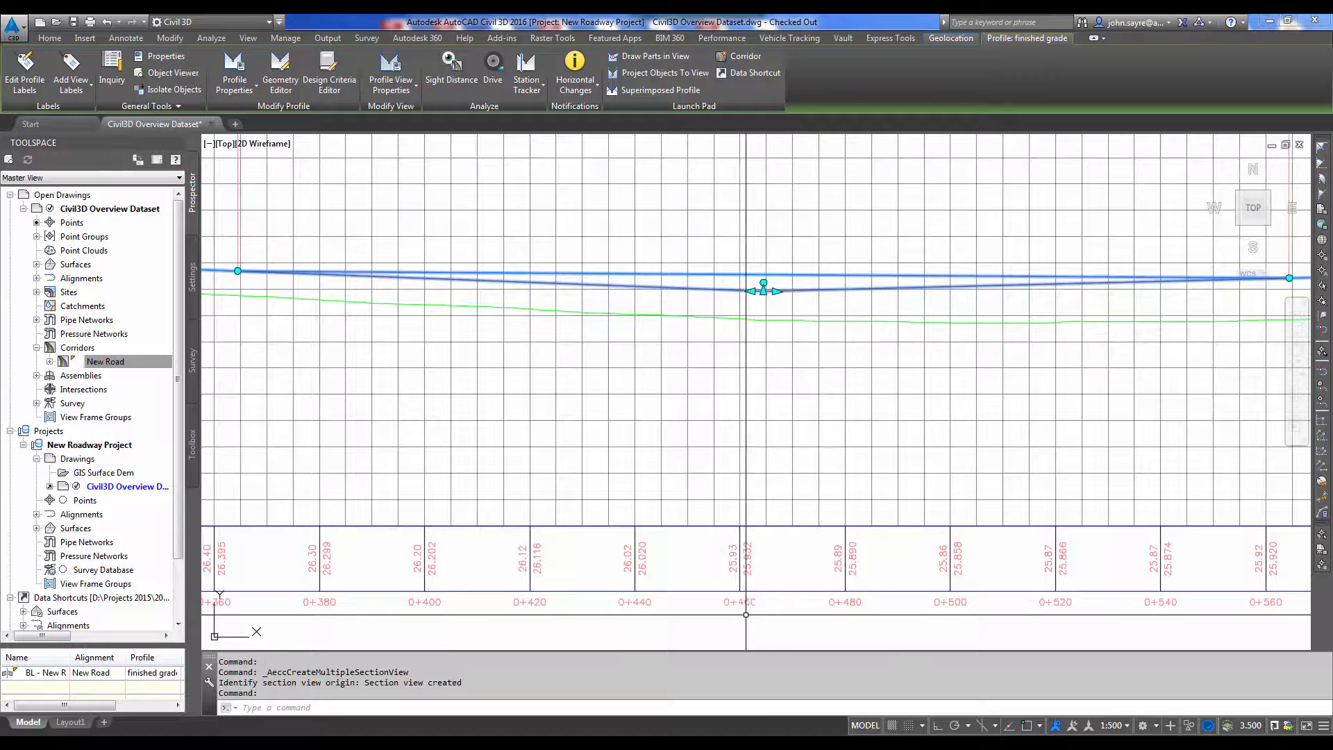
pyautogui.scroll(-2, 768, 617)
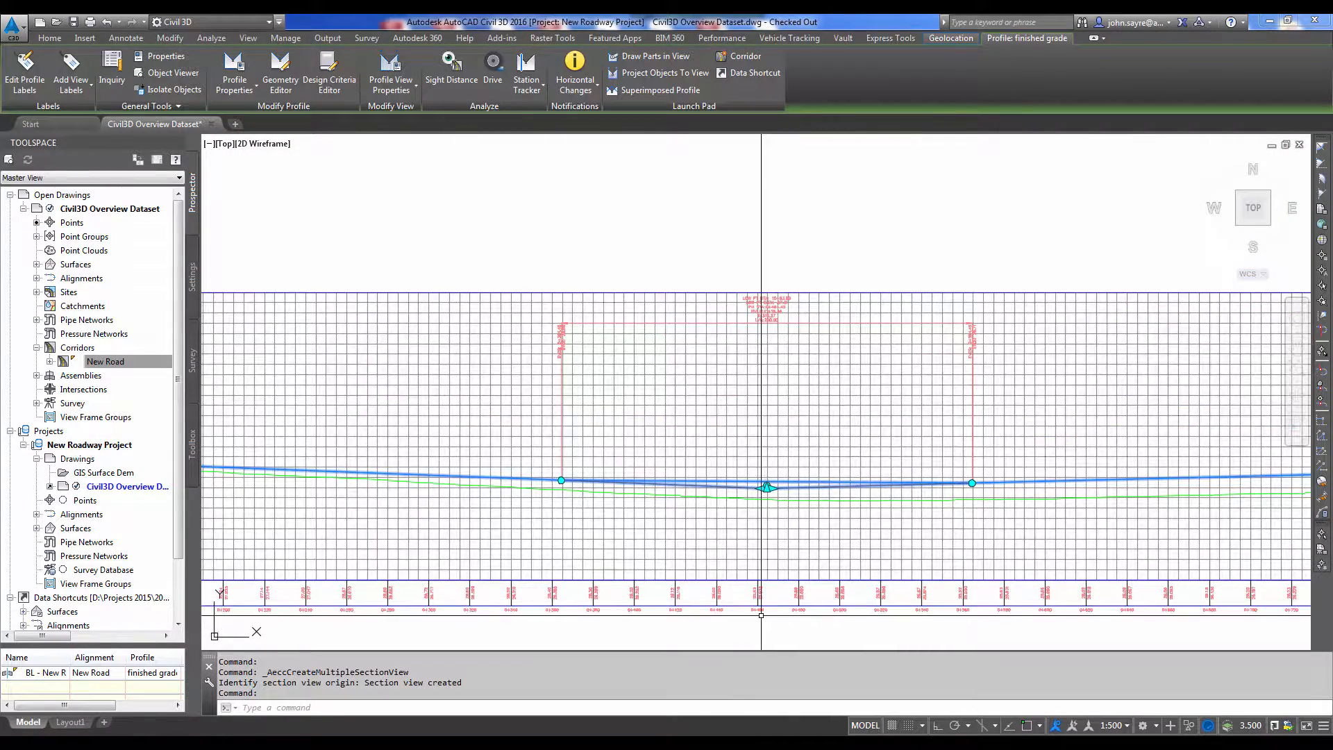
pyautogui.scroll(2, 772, 611)
pyautogui.scroll(-3, 785, 559)
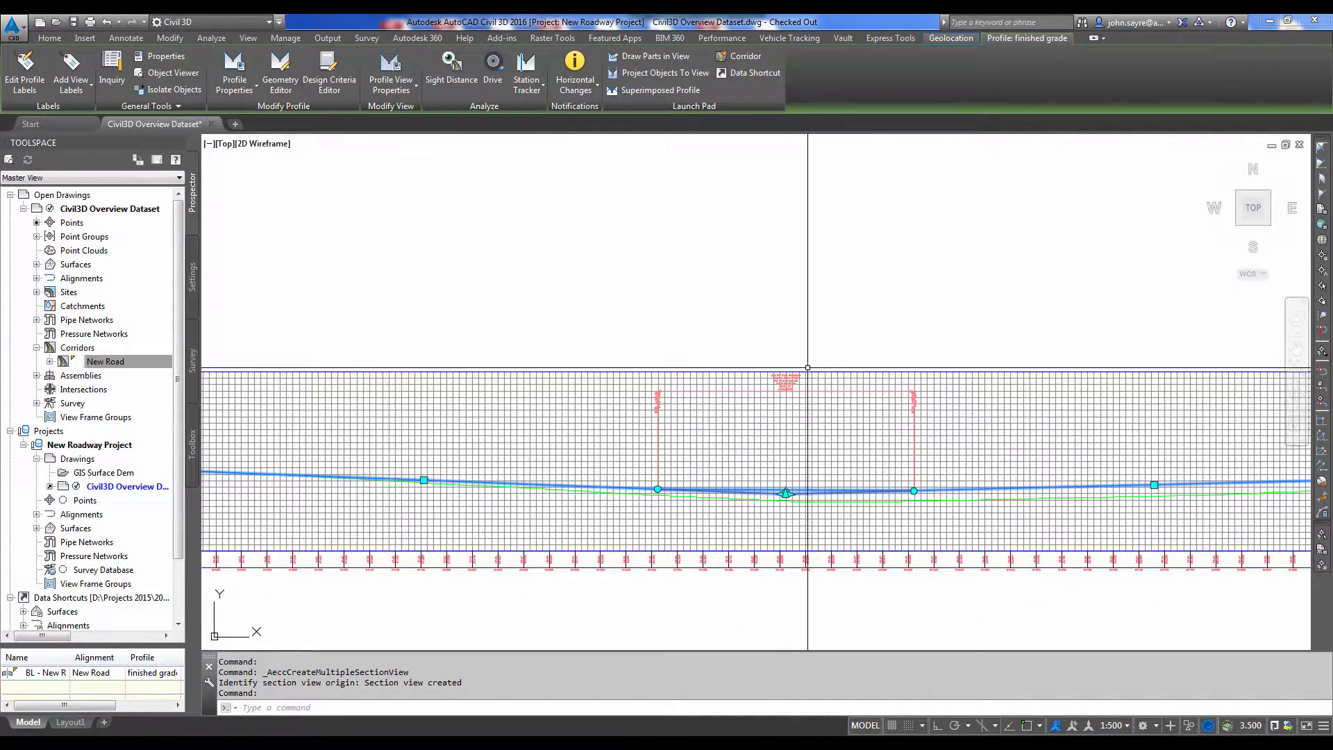
# Split model space into two vertical viewports
pyautogui.click(248, 38)
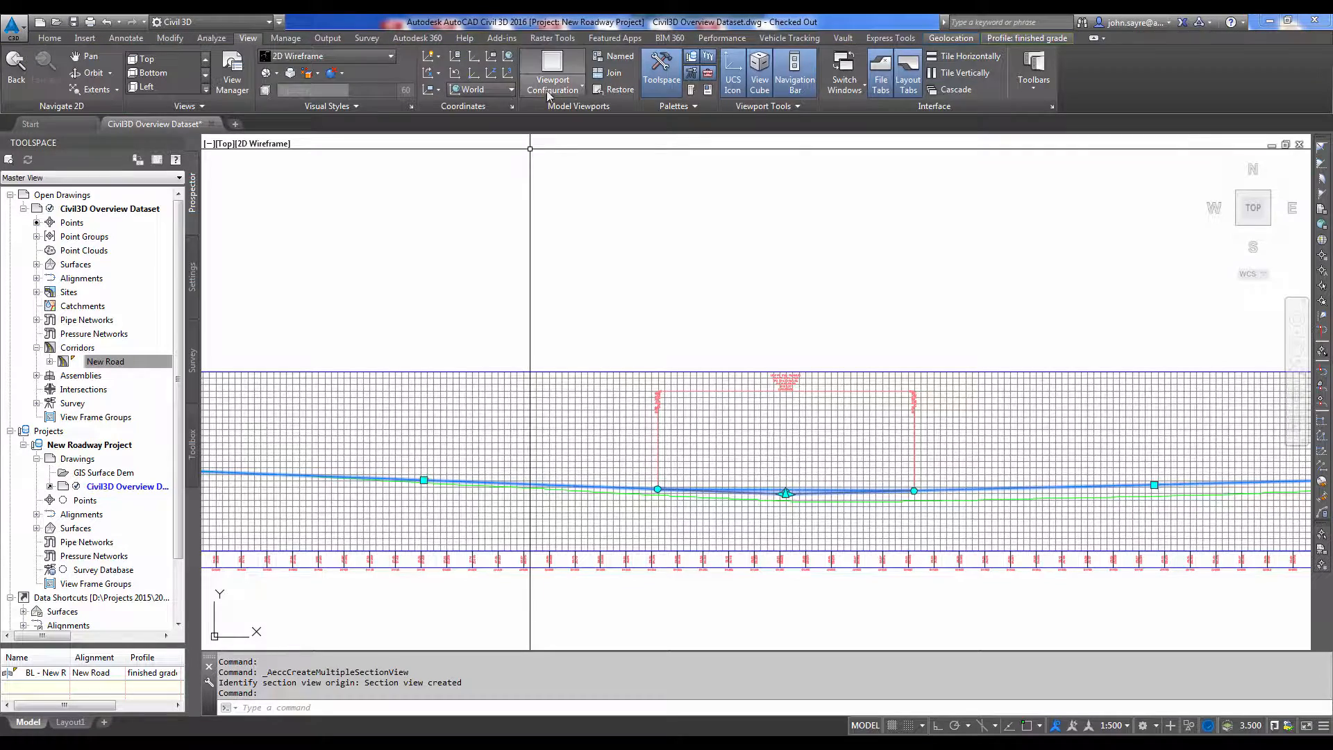
pyautogui.click(575, 96)
pyautogui.click(570, 148)
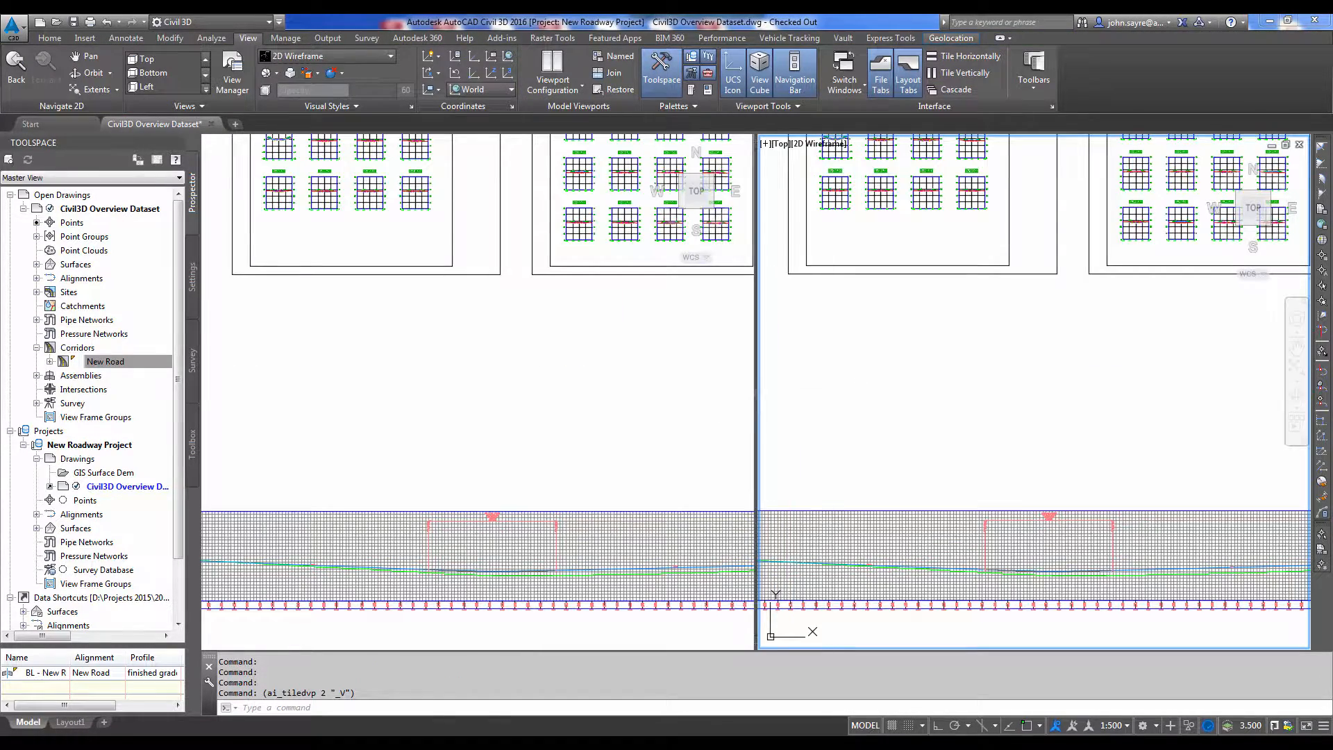
# Frame the section view at station 0+460.00 in one viewport, keeping the profile in the other
pyautogui.click(831, 392)
pyautogui.click(854, 424)
pyautogui.scroll(-2, 897, 381)
pyautogui.moveTo(973, 342); pyautogui.dragTo(790, 430, button='middle')
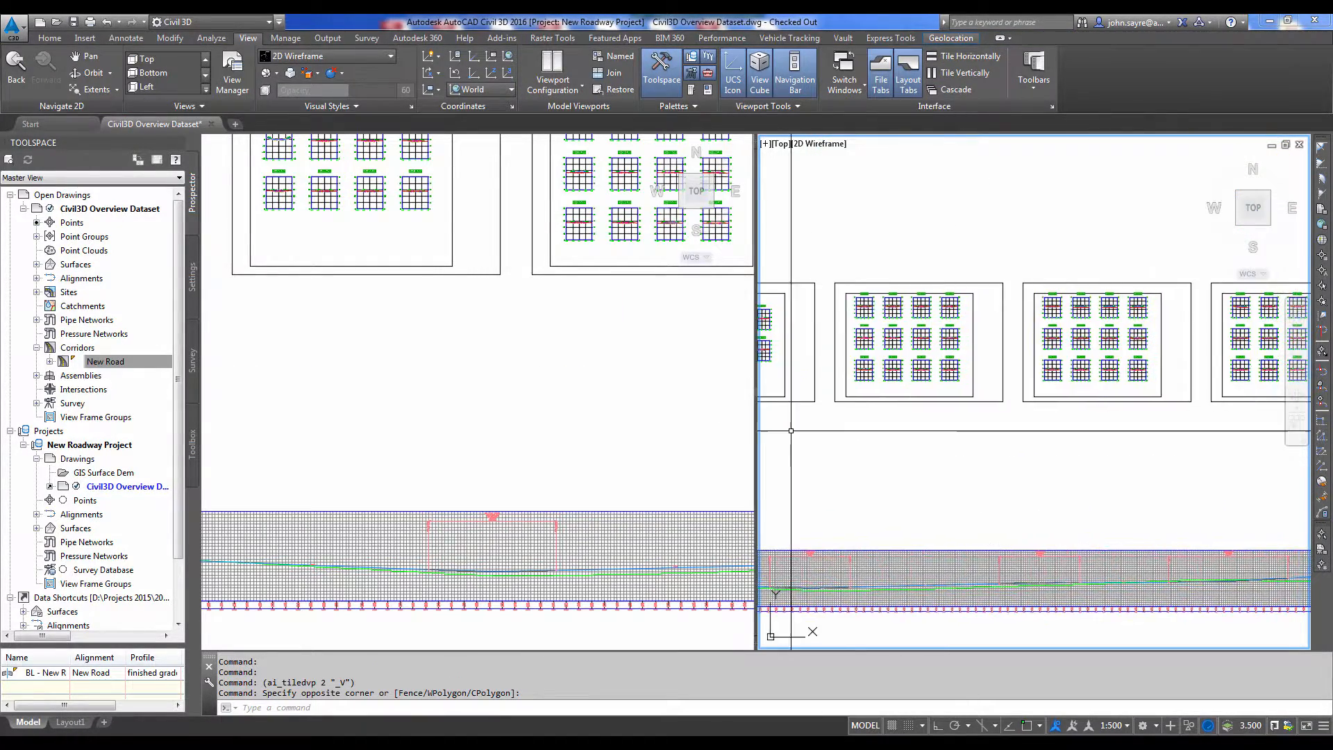
pyautogui.scroll(6, 1104, 431)
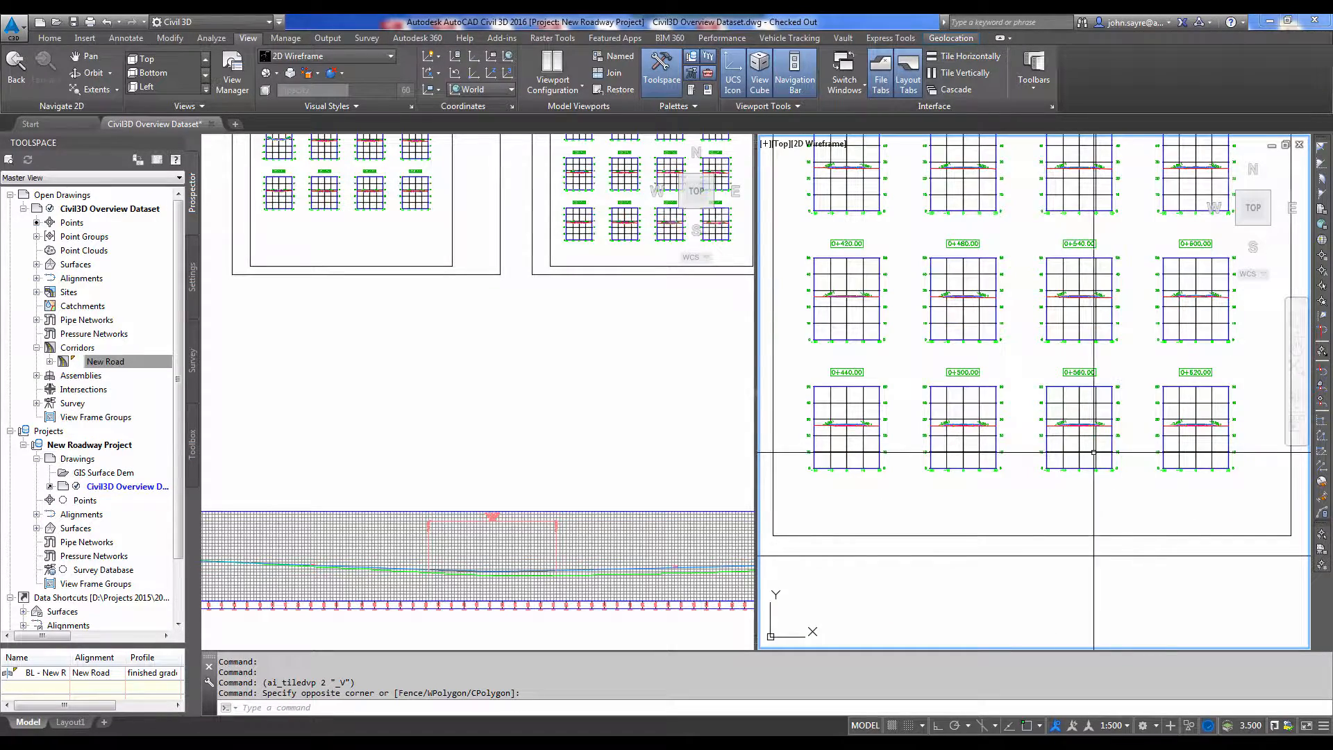
pyautogui.scroll(3, 1094, 452)
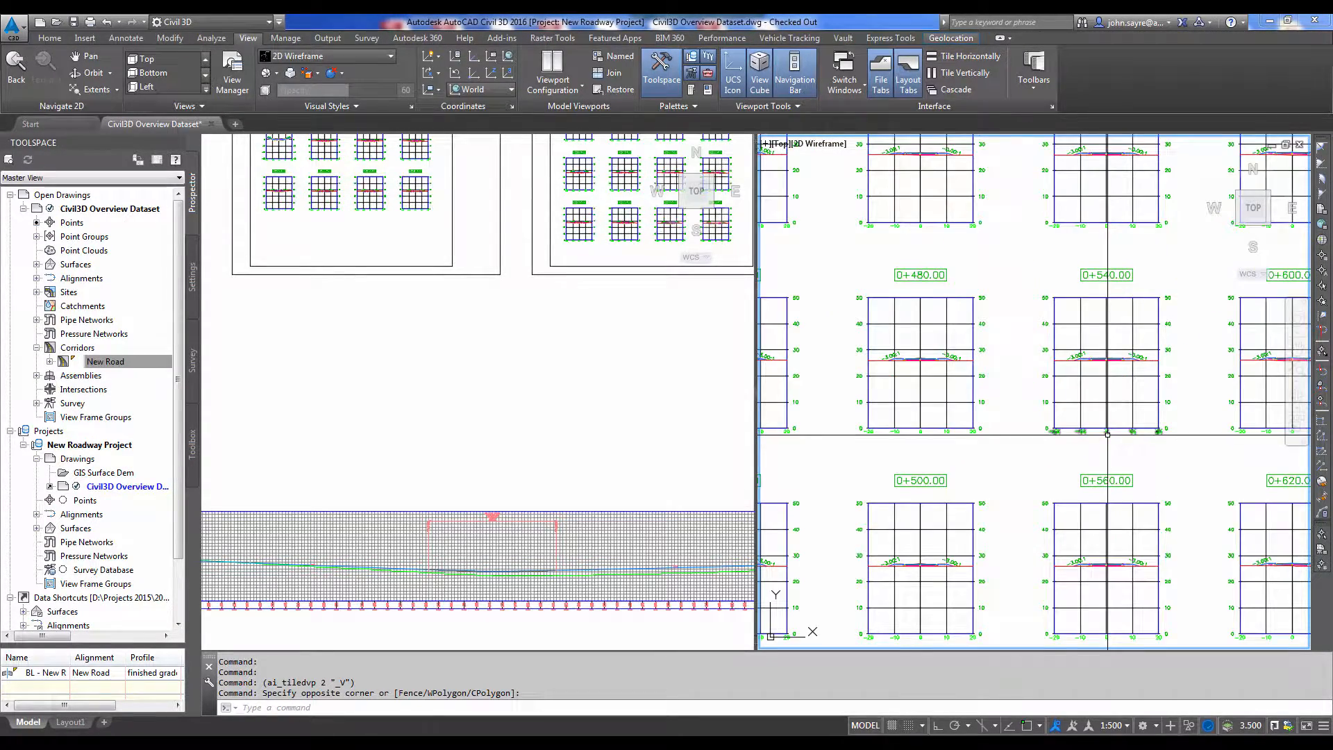
pyautogui.moveTo(907, 461); pyautogui.dragTo(1041, 565, button='middle')
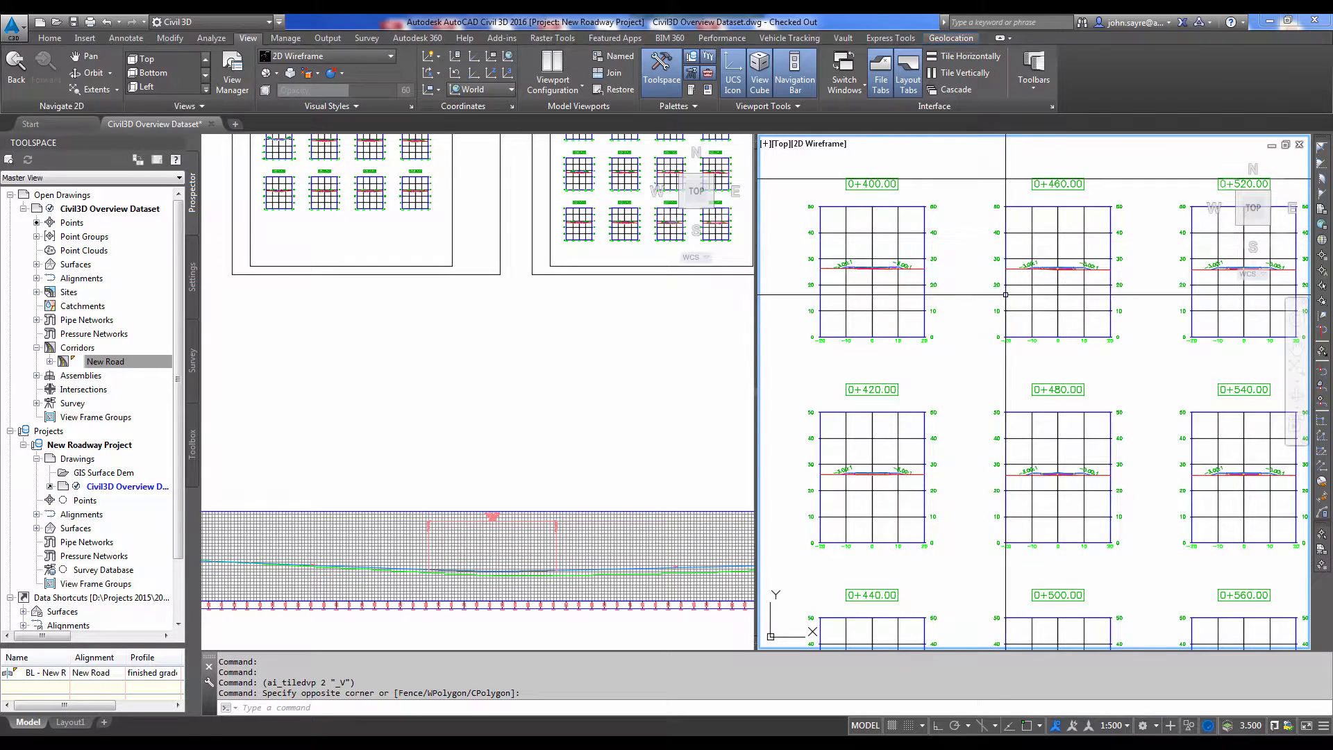
pyautogui.scroll(5, 1006, 294)
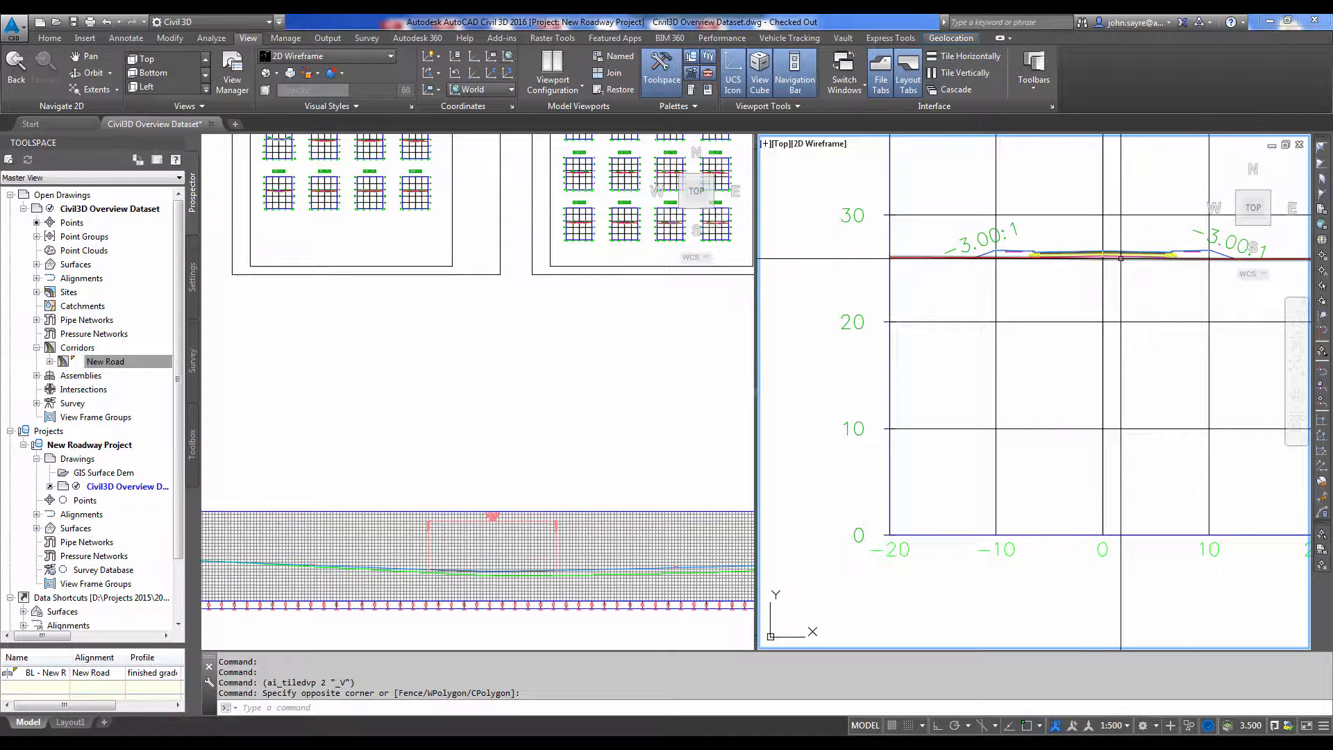
# Lower the finished grade profile's sag PVI below existing ground to about station 0+464.67, elevation 25.55 m, and check the 0+460.00 section
pyautogui.click(486, 541)
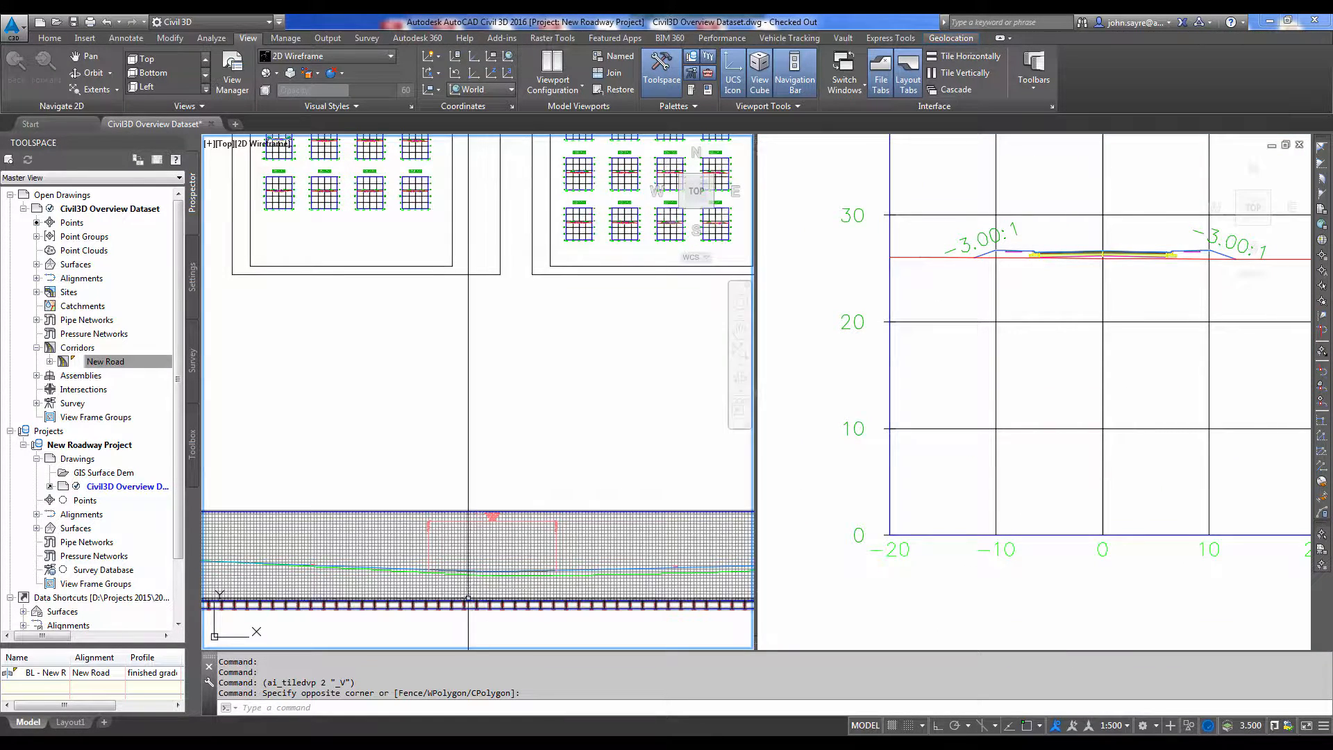
pyautogui.scroll(6, 496, 576)
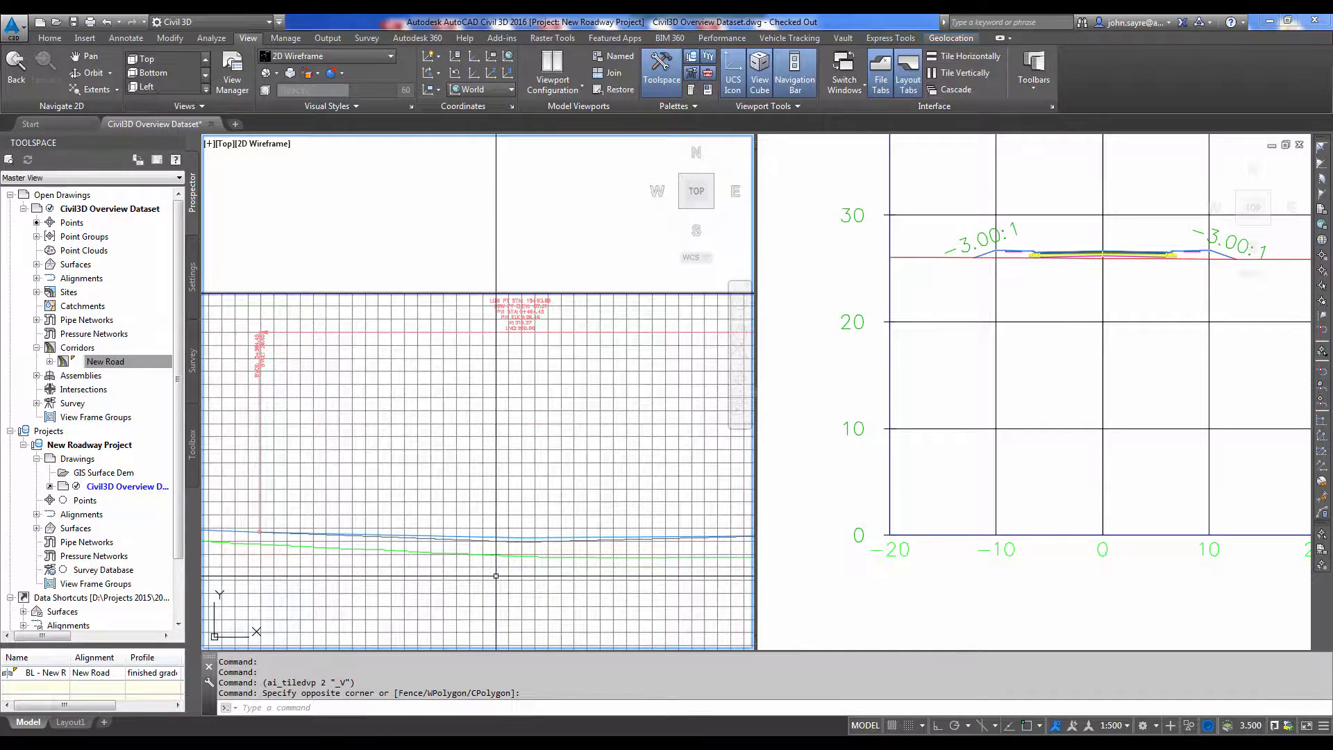
pyautogui.moveTo(552, 563); pyautogui.dragTo(527, 528, button='middle')
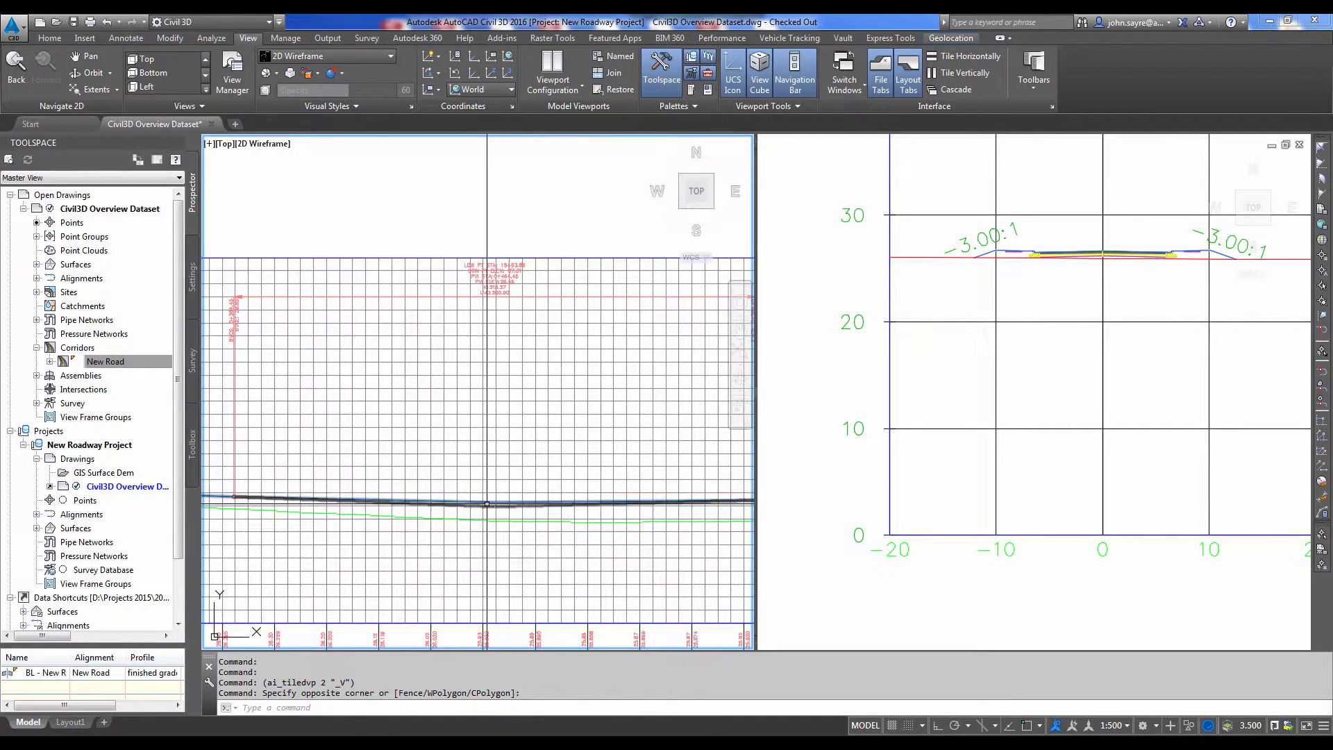
pyautogui.click(487, 503)
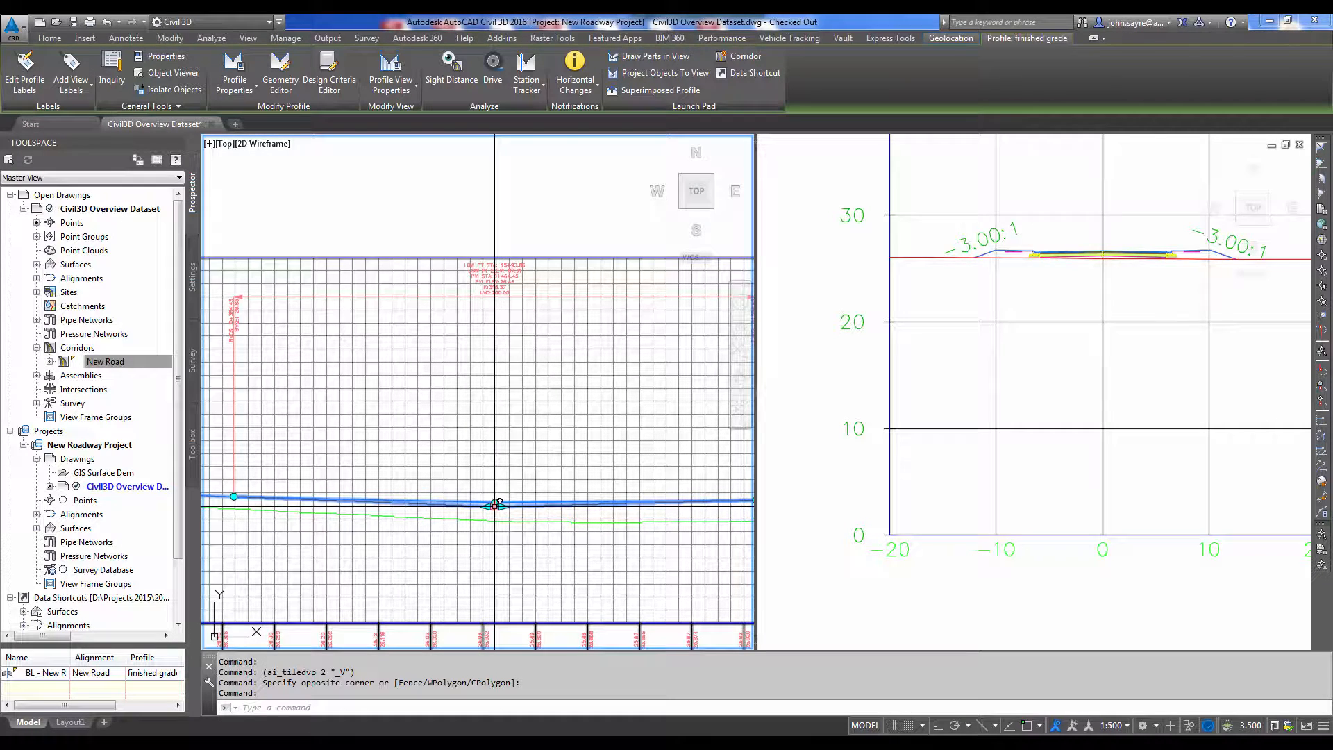
pyautogui.click(497, 502)
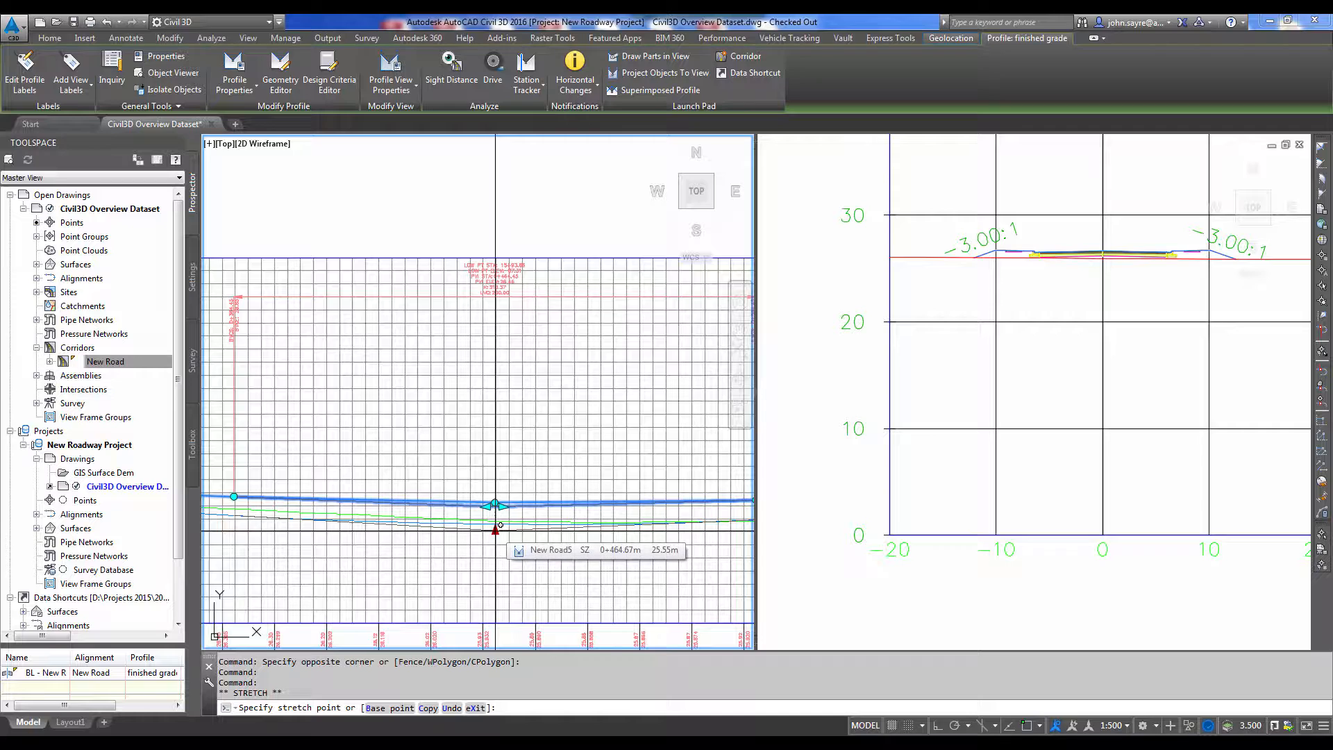
pyautogui.click(500, 526)
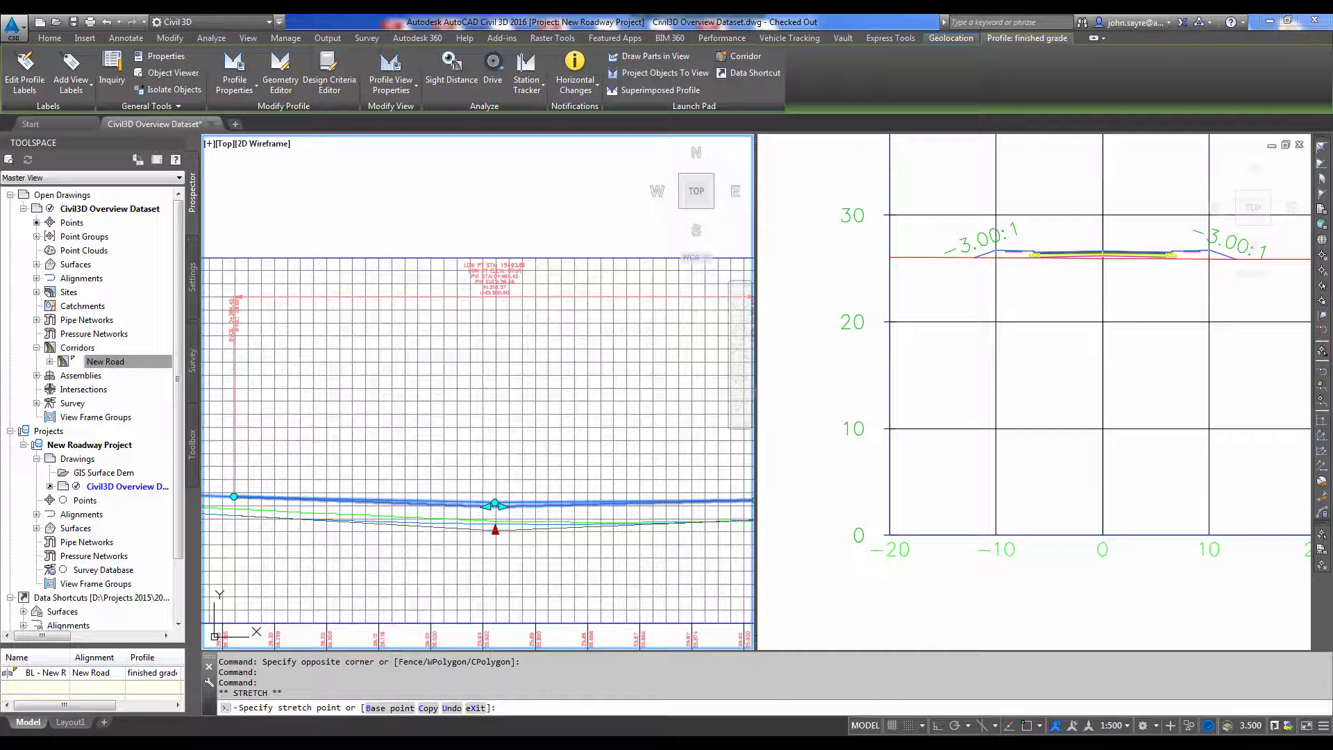
pyautogui.click(495, 529)
pyautogui.click(1024, 356)
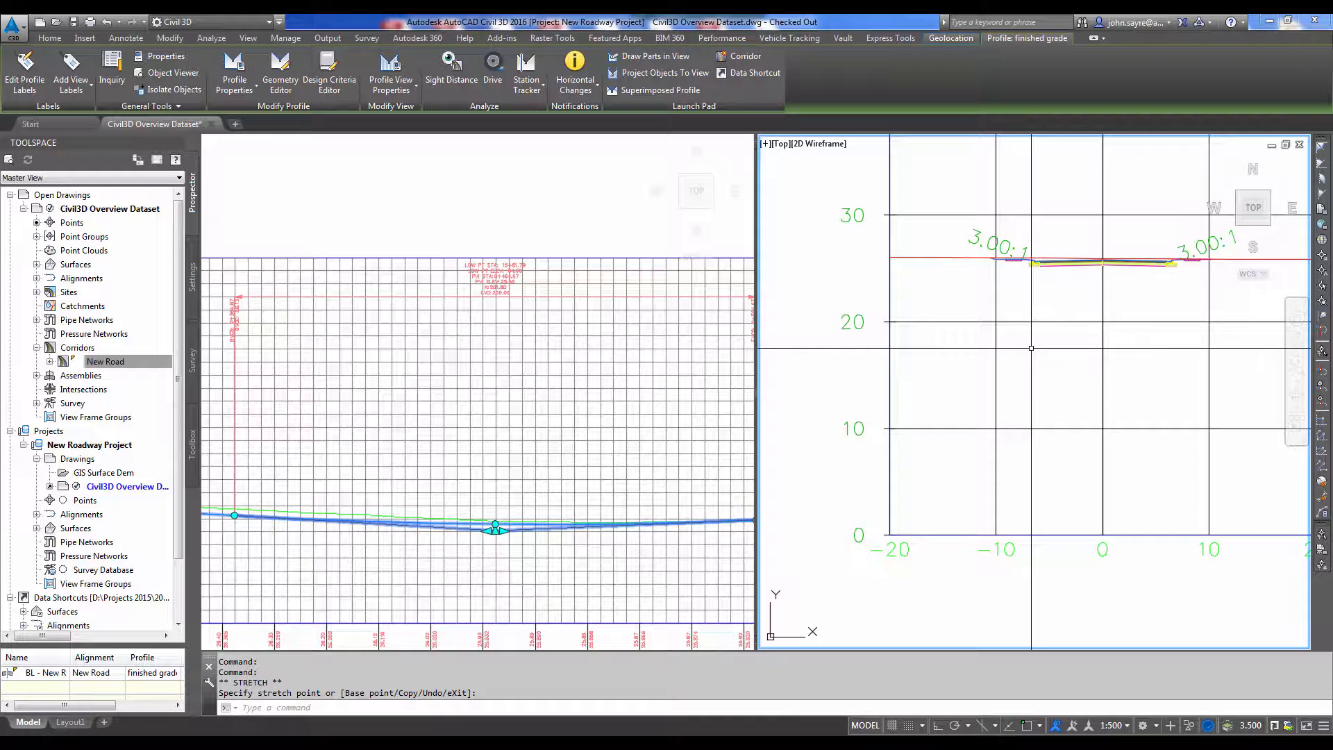
pyautogui.moveTo(1052, 361); pyautogui.dragTo(991, 450, button='middle')
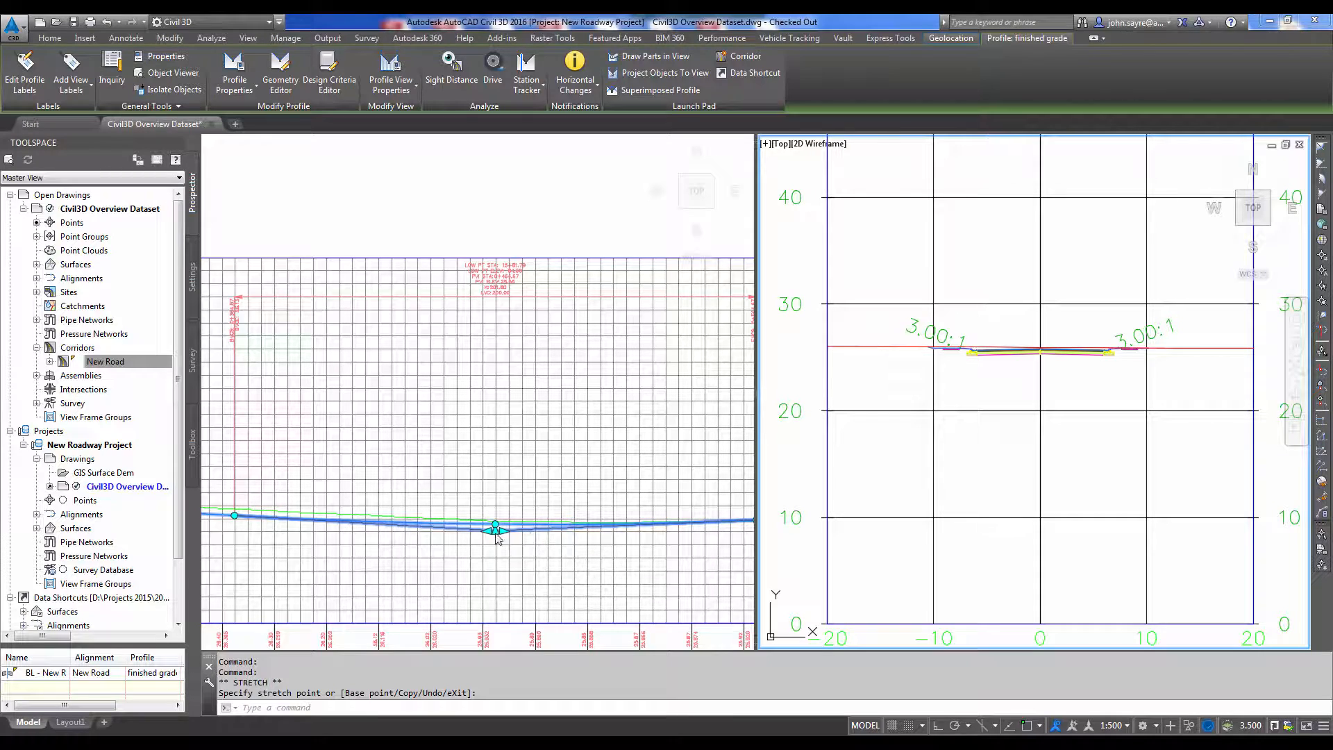
# Raise the same sag PVI of the finished grade profile above the existing ground line
pyautogui.click(565, 484)
pyautogui.scroll(-4, 565, 484)
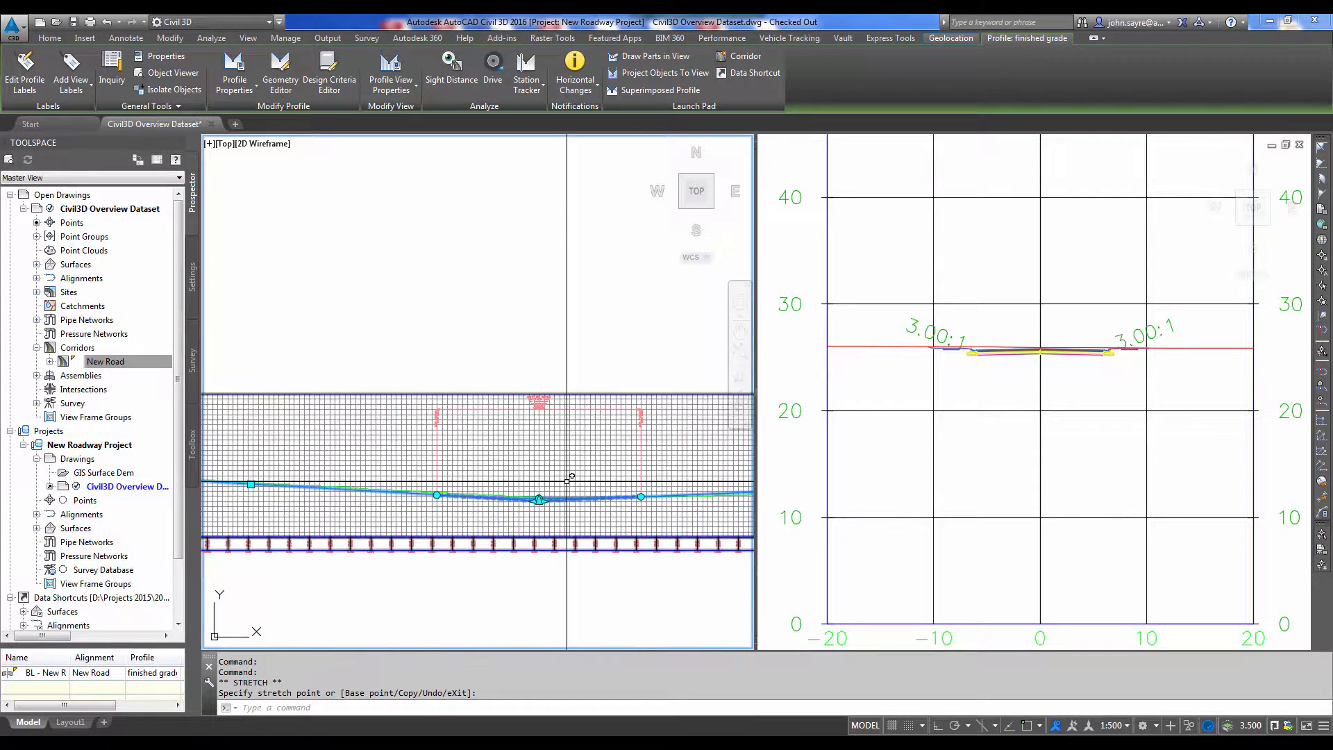
pyautogui.moveTo(582, 481); pyautogui.dragTo(516, 439, button='middle')
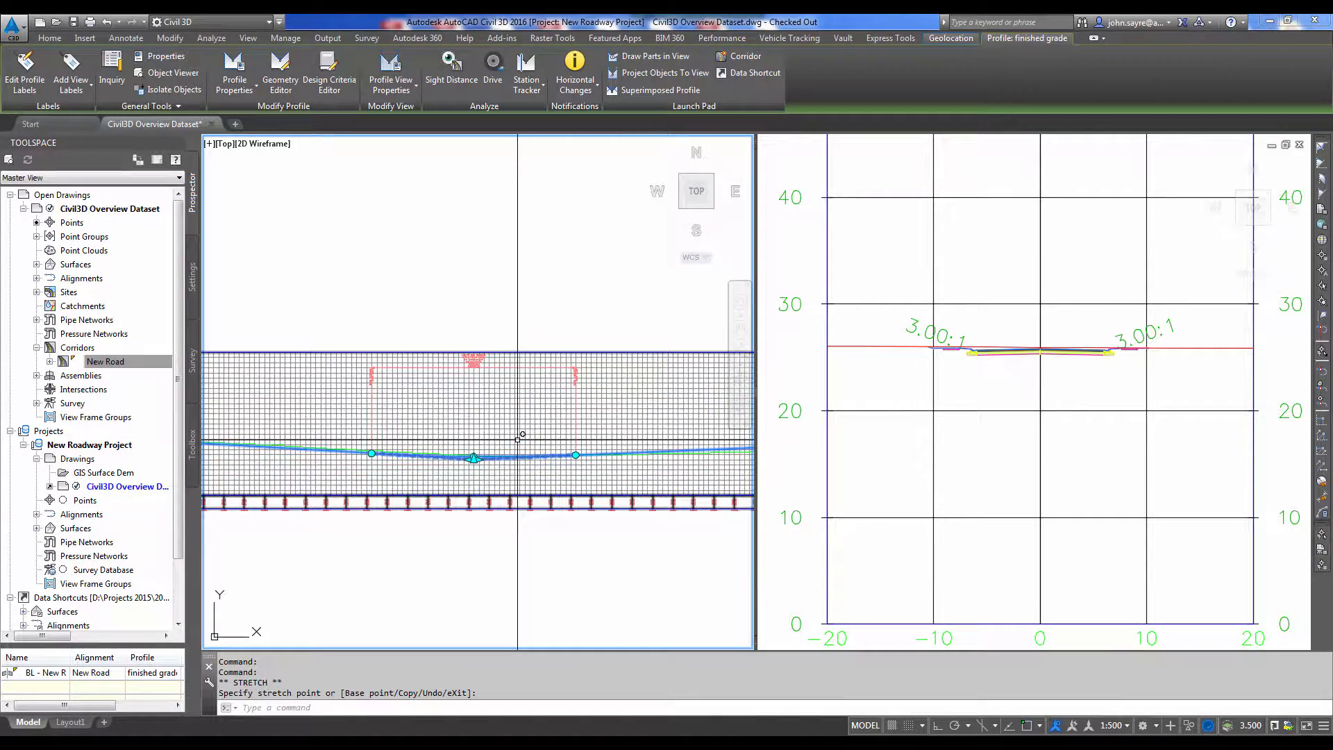
pyautogui.click(473, 459)
pyautogui.click(476, 444)
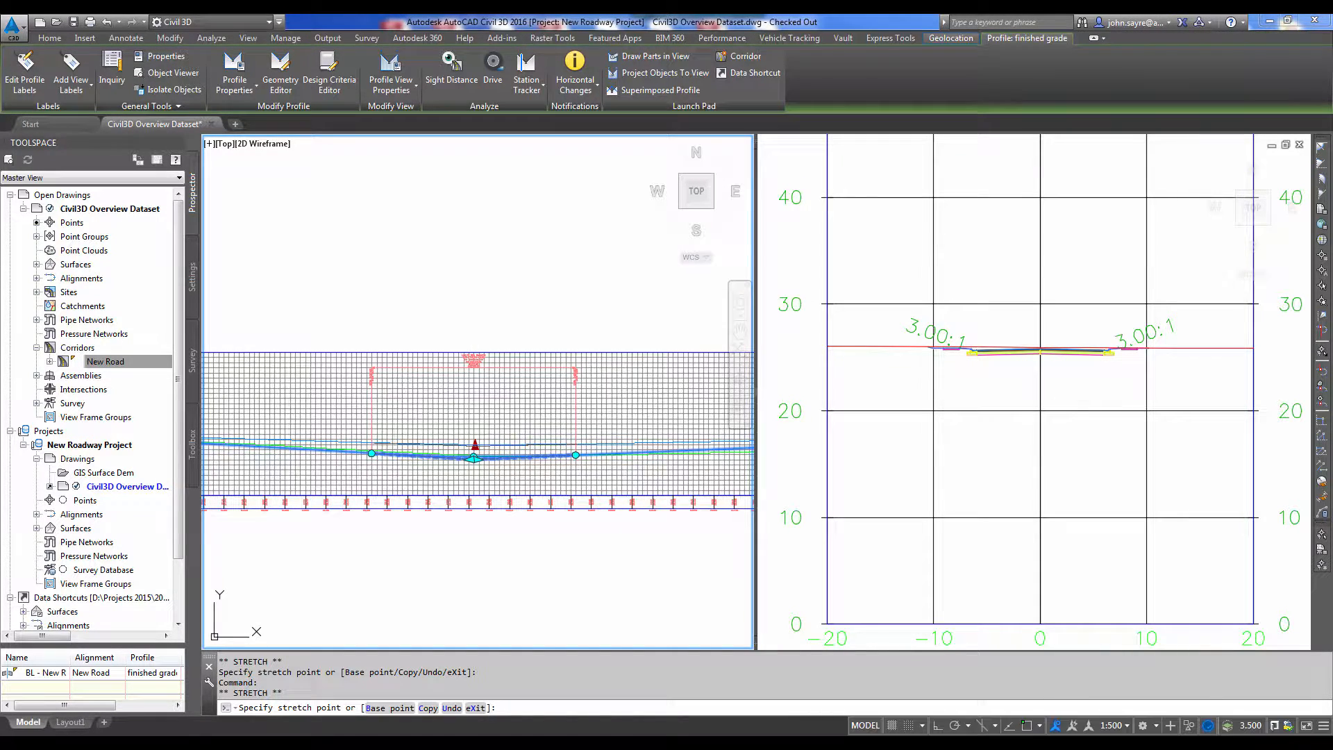
# Finish raising the finished grade profile's sag PVI above existing ground and return model space to a single viewport
pyautogui.click(475, 445)
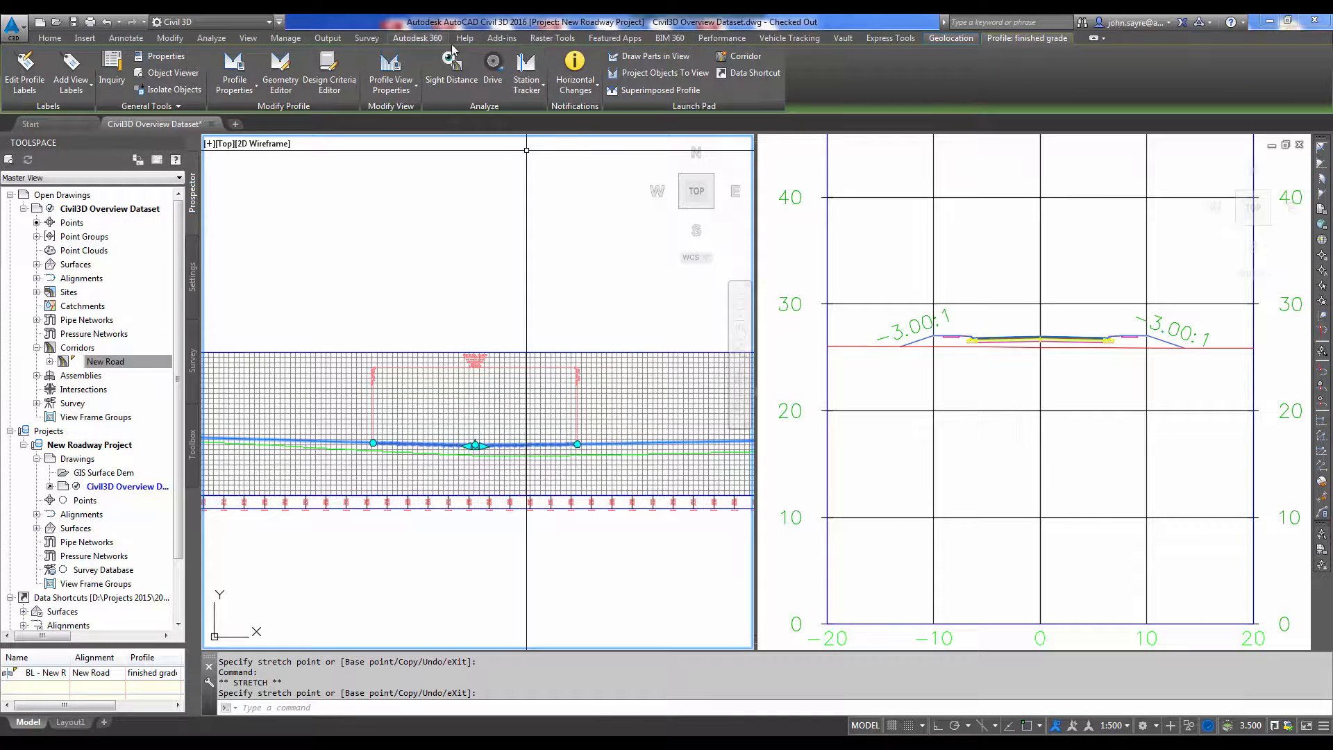
pyautogui.click(248, 38)
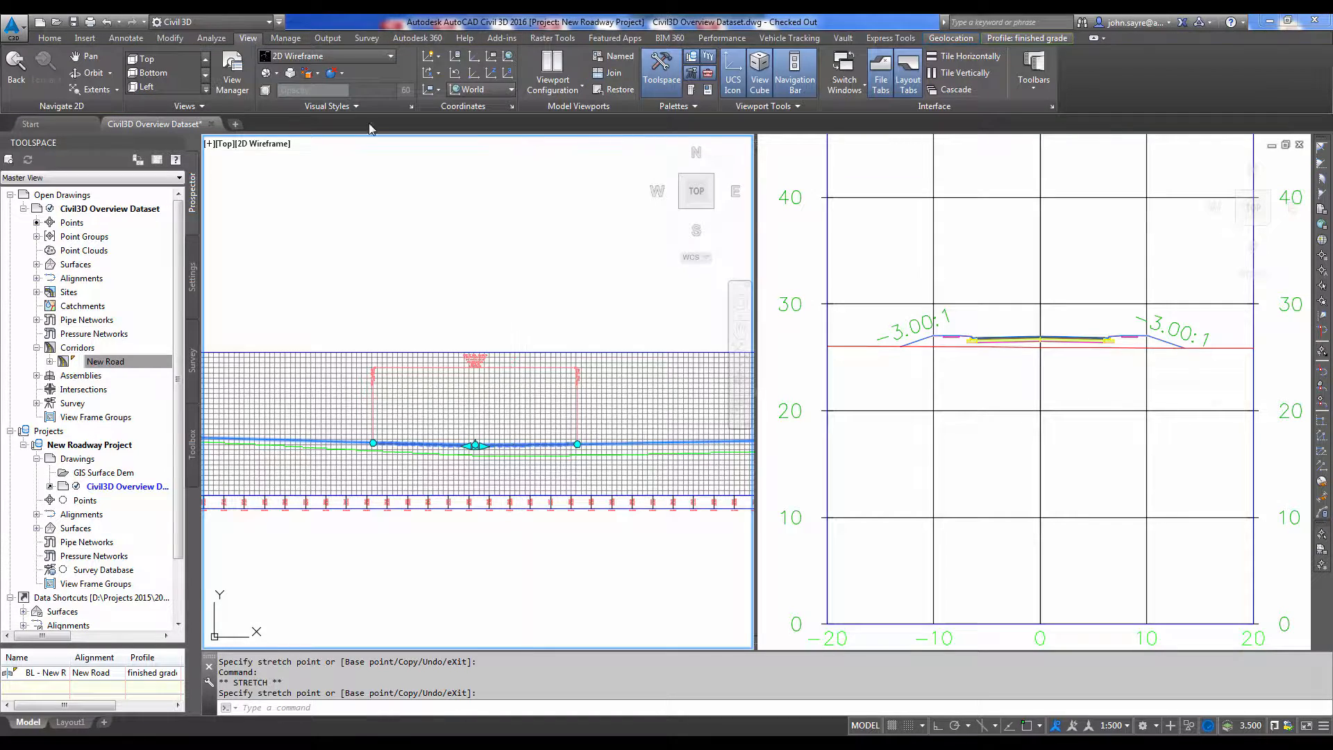
pyautogui.click(554, 89)
pyautogui.click(569, 124)
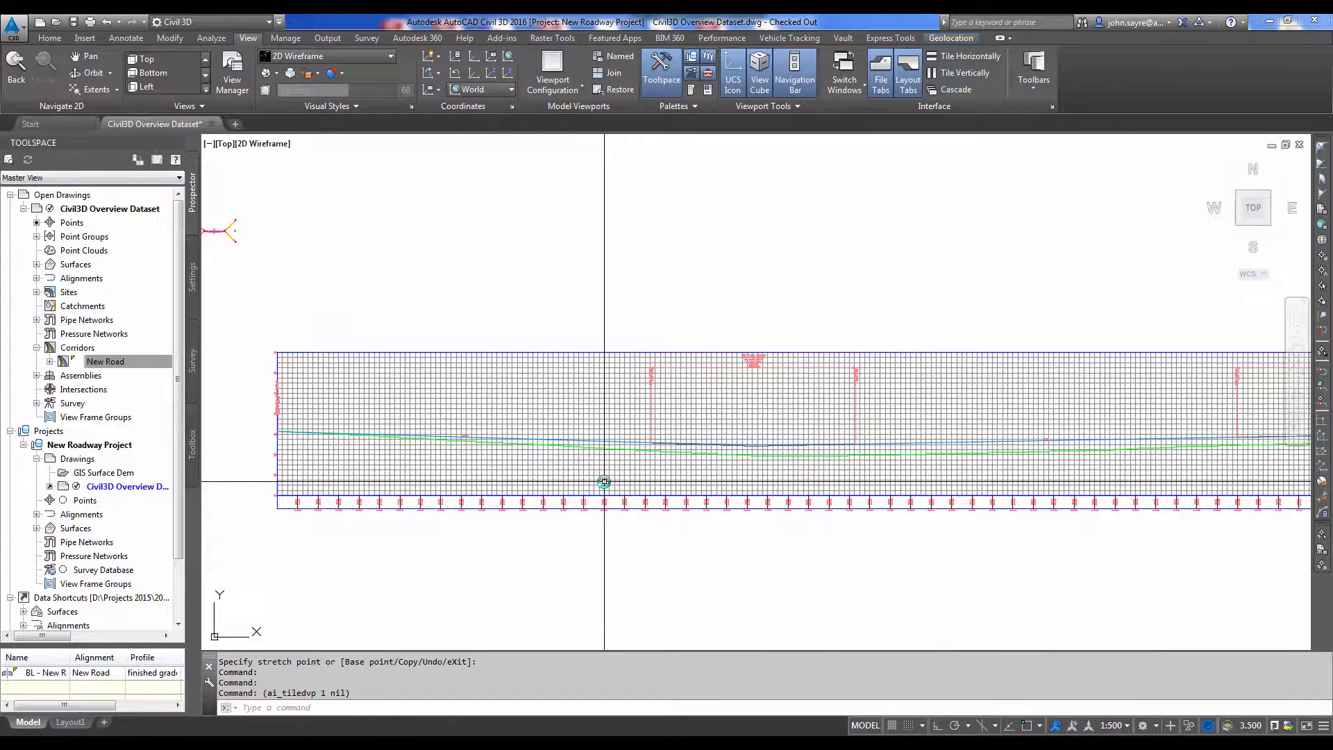
# Examine the section view sheets above the profile view, from the whole layout down to the individual sections
pyautogui.scroll(-5, 604, 481)
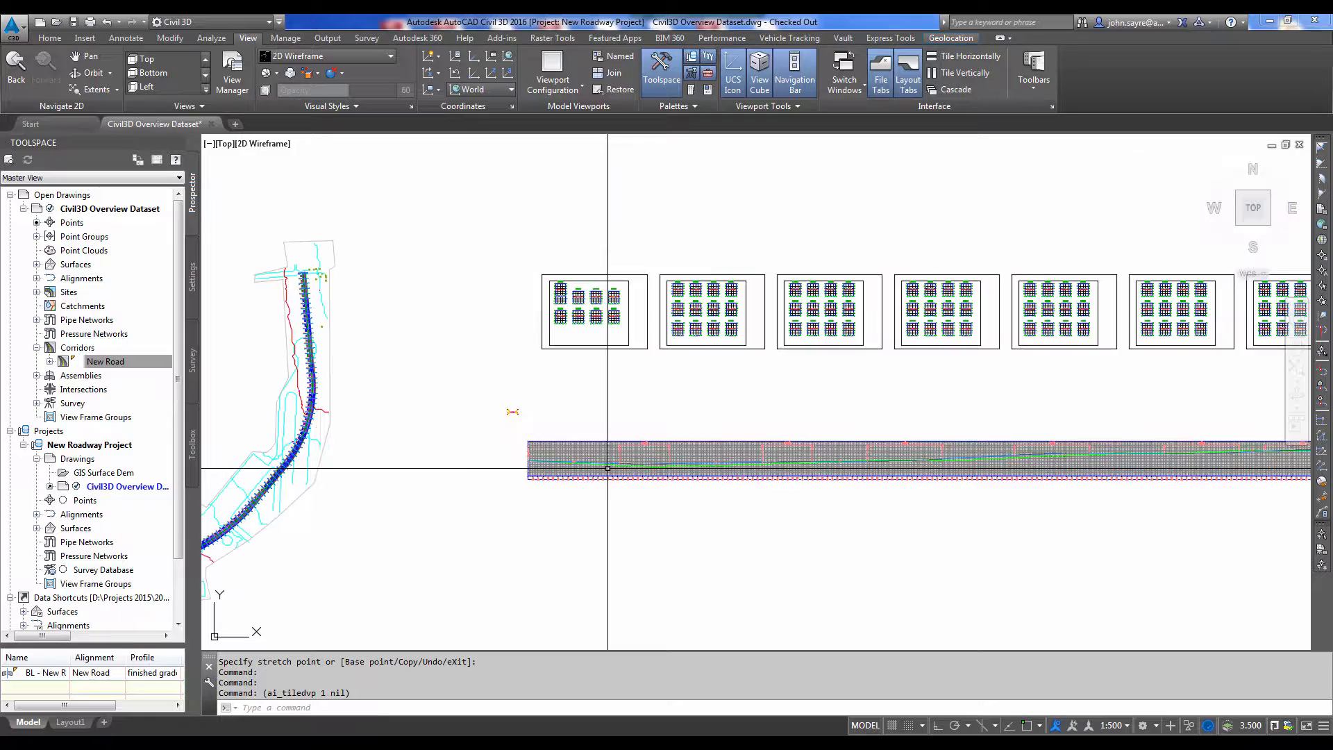
pyautogui.scroll(2, 694, 311)
pyautogui.scroll(-4, 681, 369)
pyautogui.moveTo(499, 427); pyautogui.dragTo(586, 437, button='middle')
pyautogui.scroll(4, 616, 416)
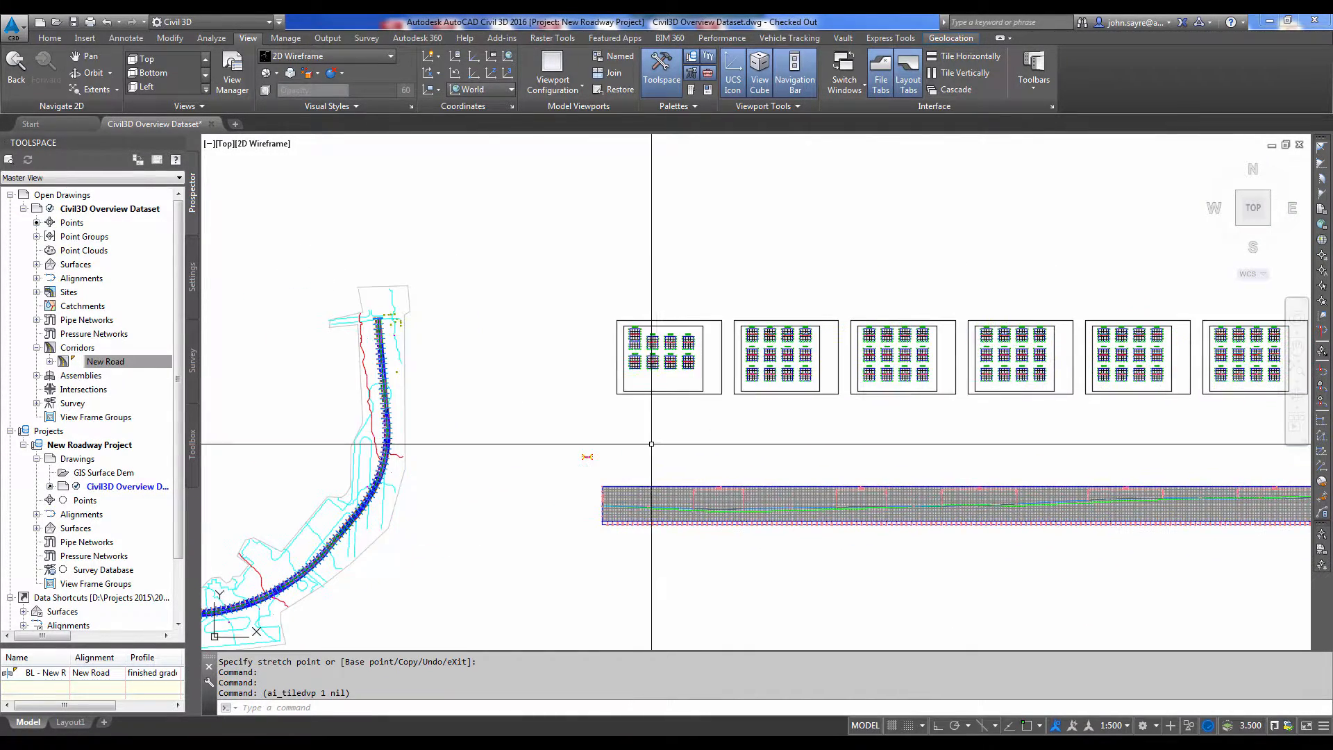
pyautogui.click(46, 39)
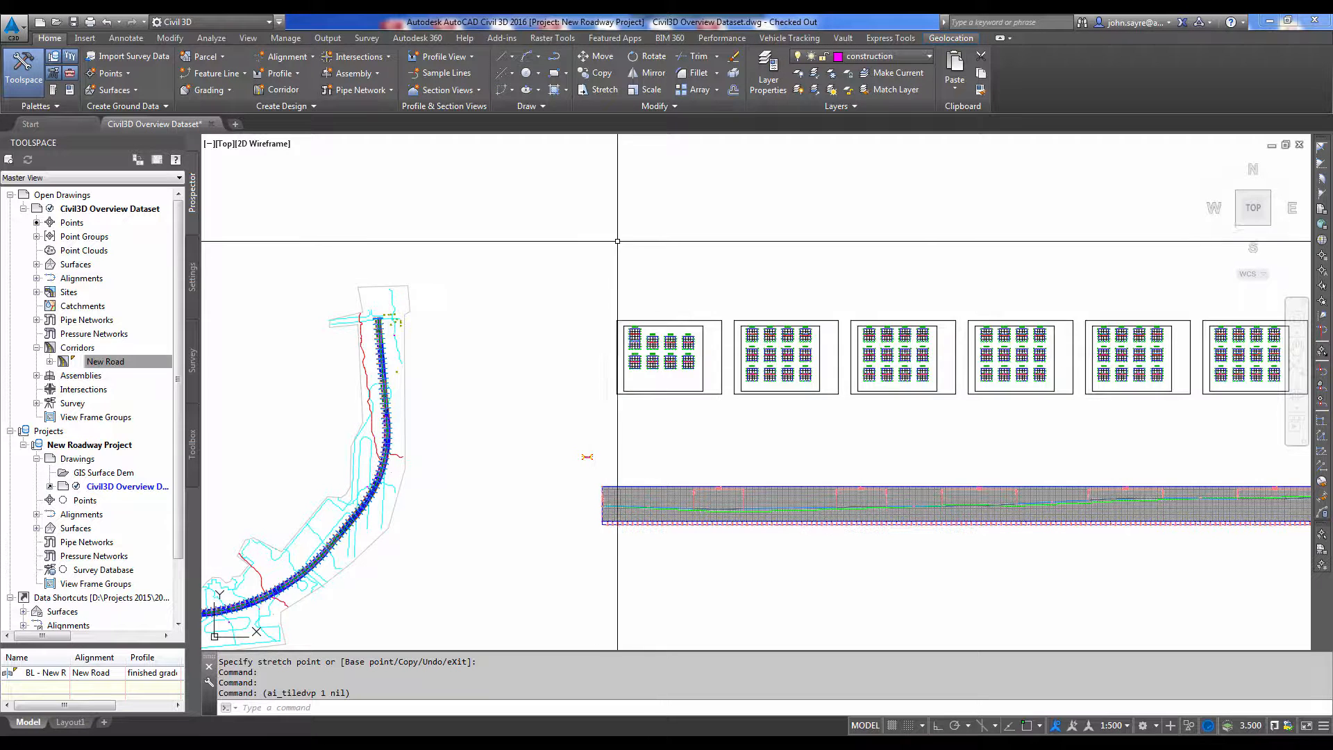
pyautogui.scroll(4, 778, 367)
pyautogui.scroll(1, 777, 367)
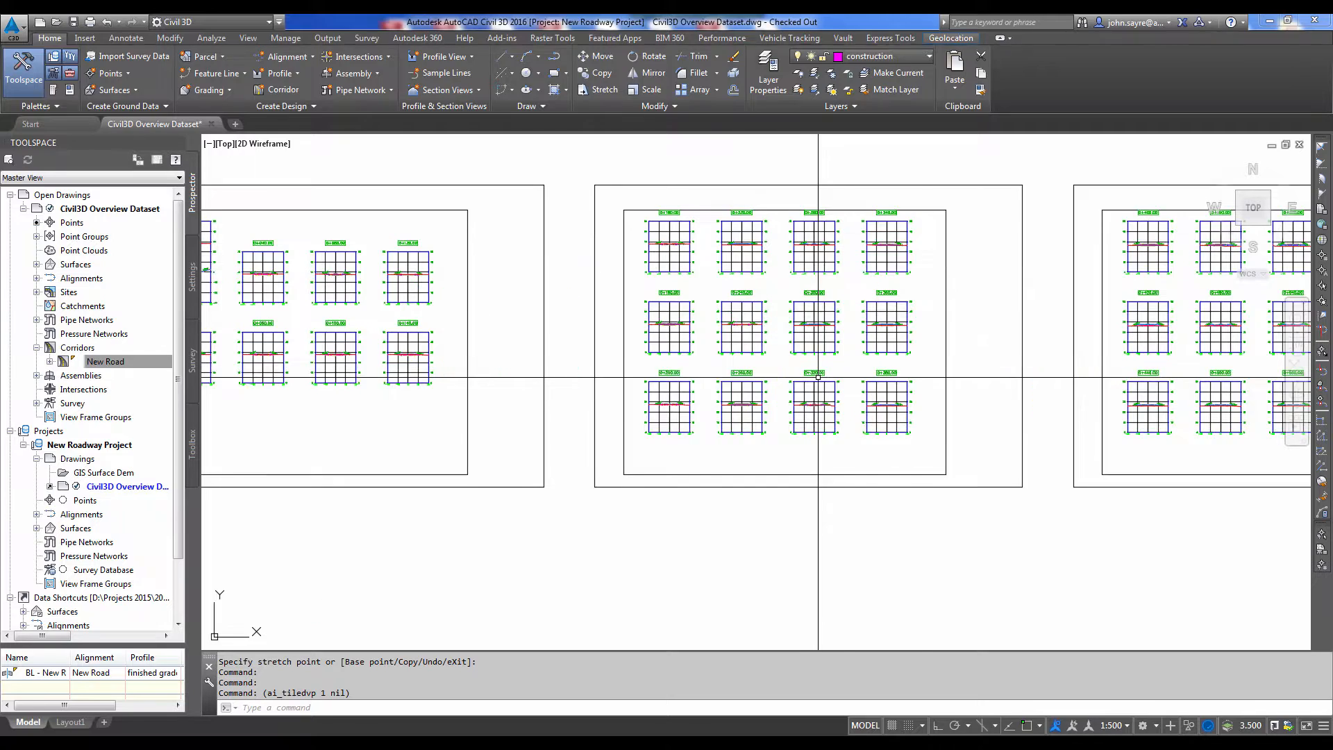
pyautogui.scroll(2, 853, 411)
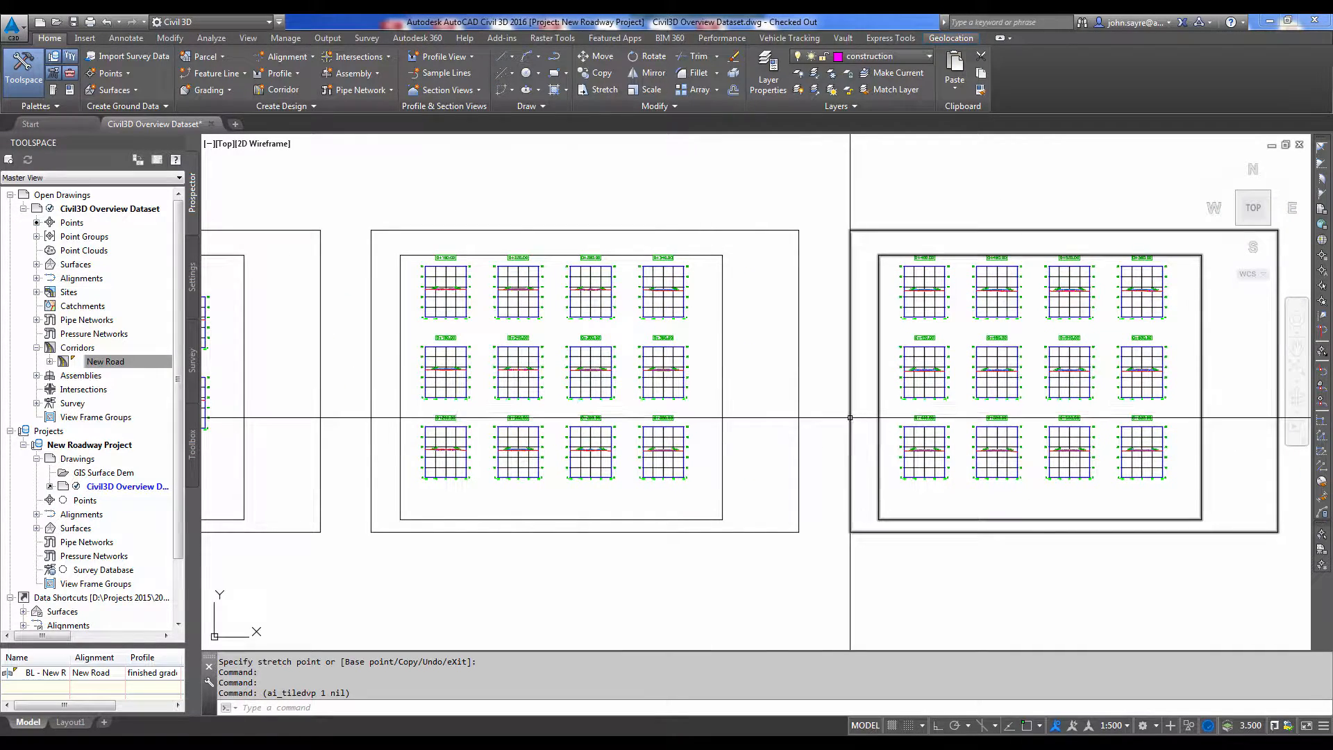
pyautogui.scroll(3, 560, 310)
pyautogui.scroll(-3, 624, 259)
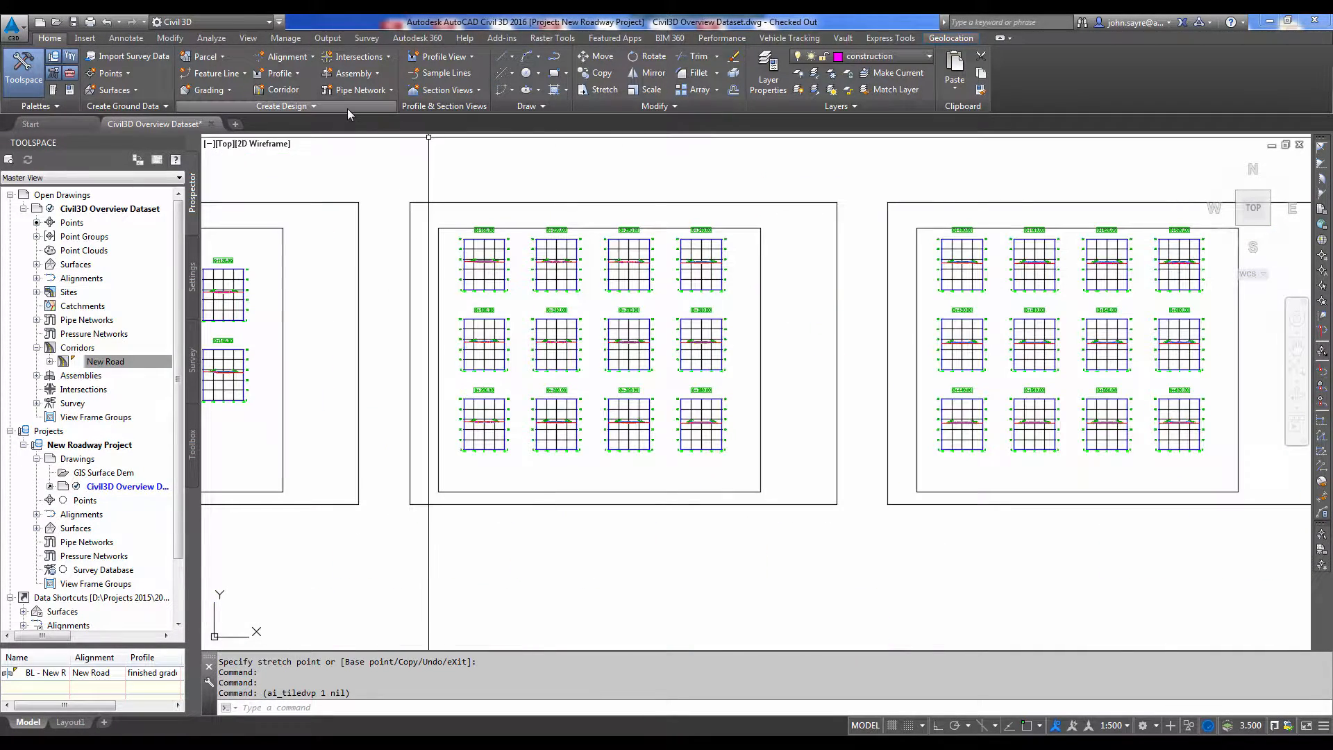
# Start computing materials for the New Road alignment's SL Collection - 2 sample lines, using the Material List takeoff criteria
pyautogui.click(211, 38)
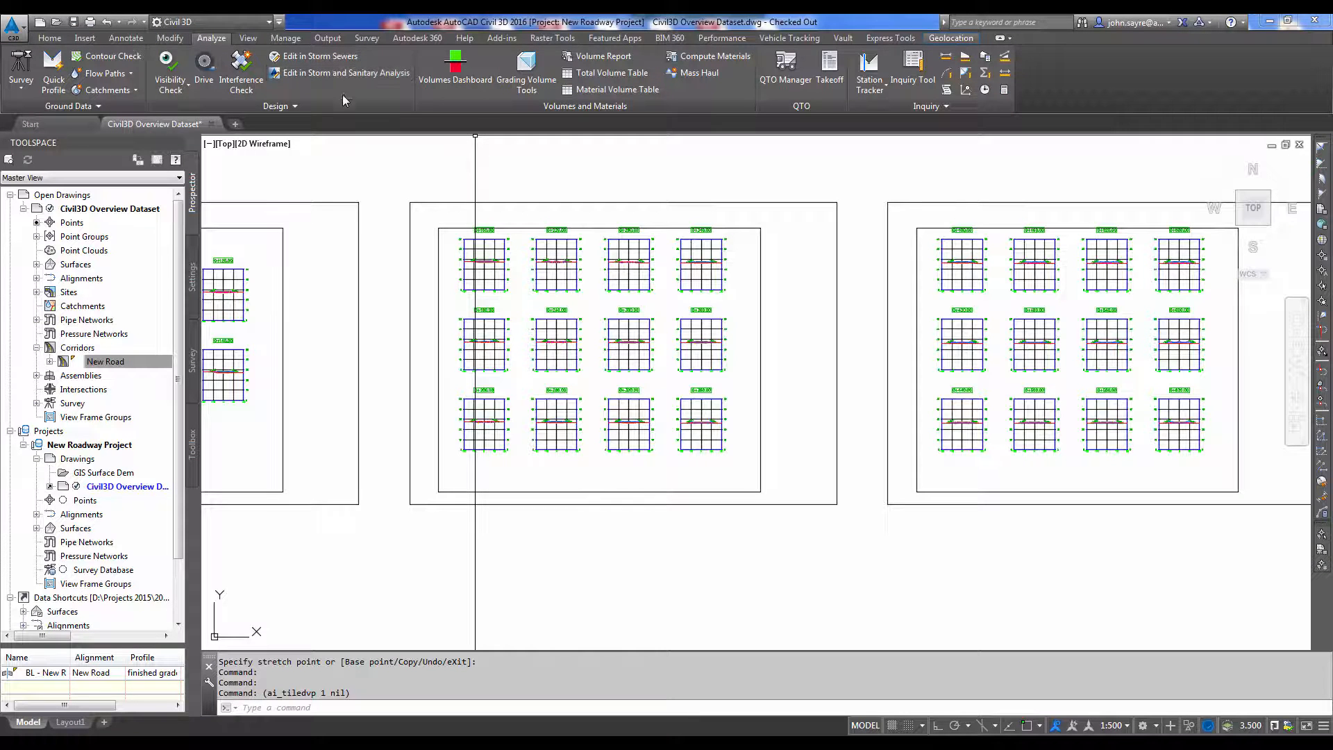
pyautogui.click(713, 59)
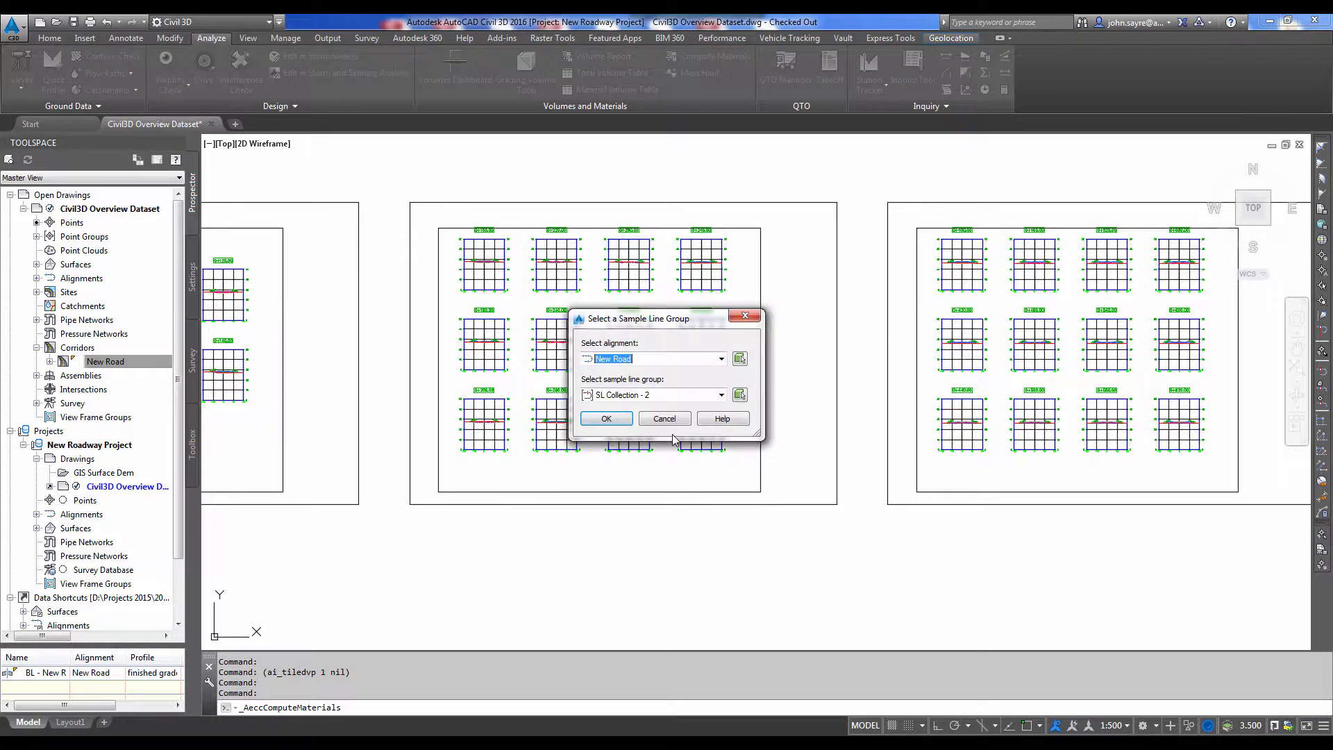
pyautogui.click(613, 422)
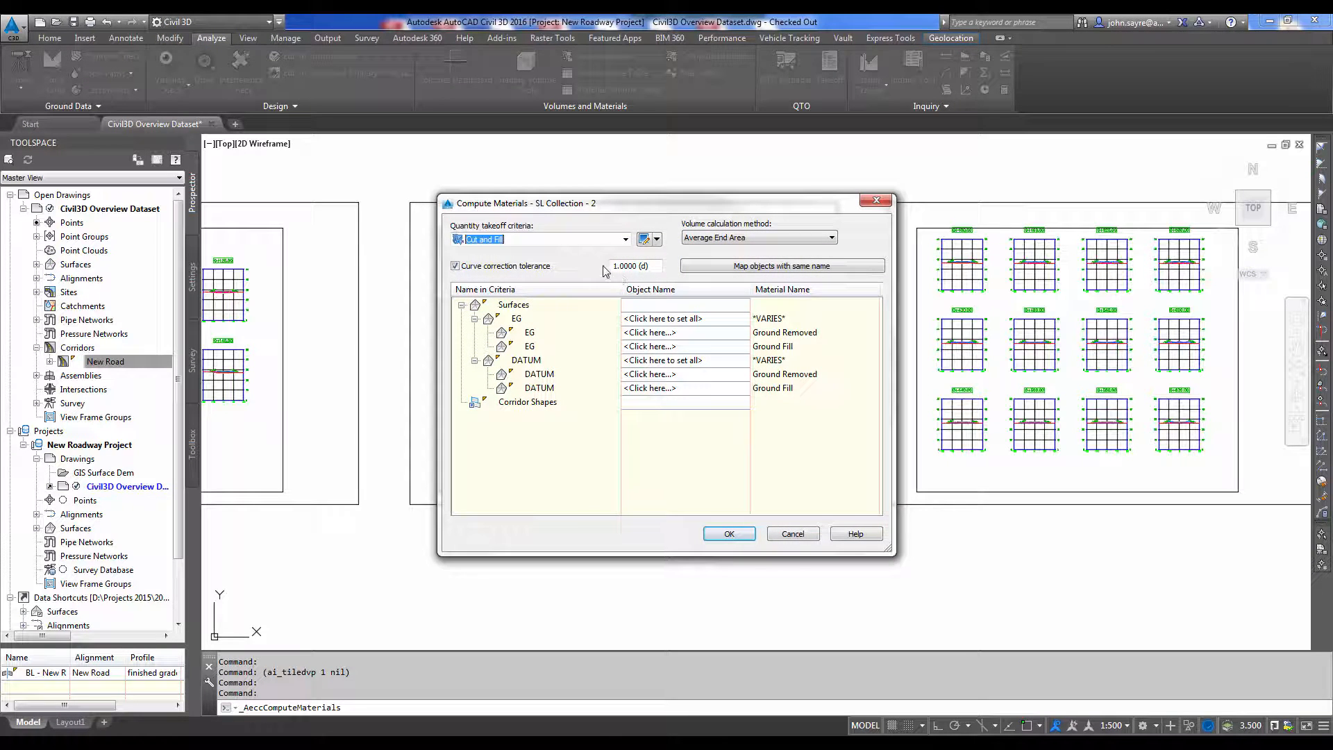
pyautogui.click(626, 238)
pyautogui.click(500, 275)
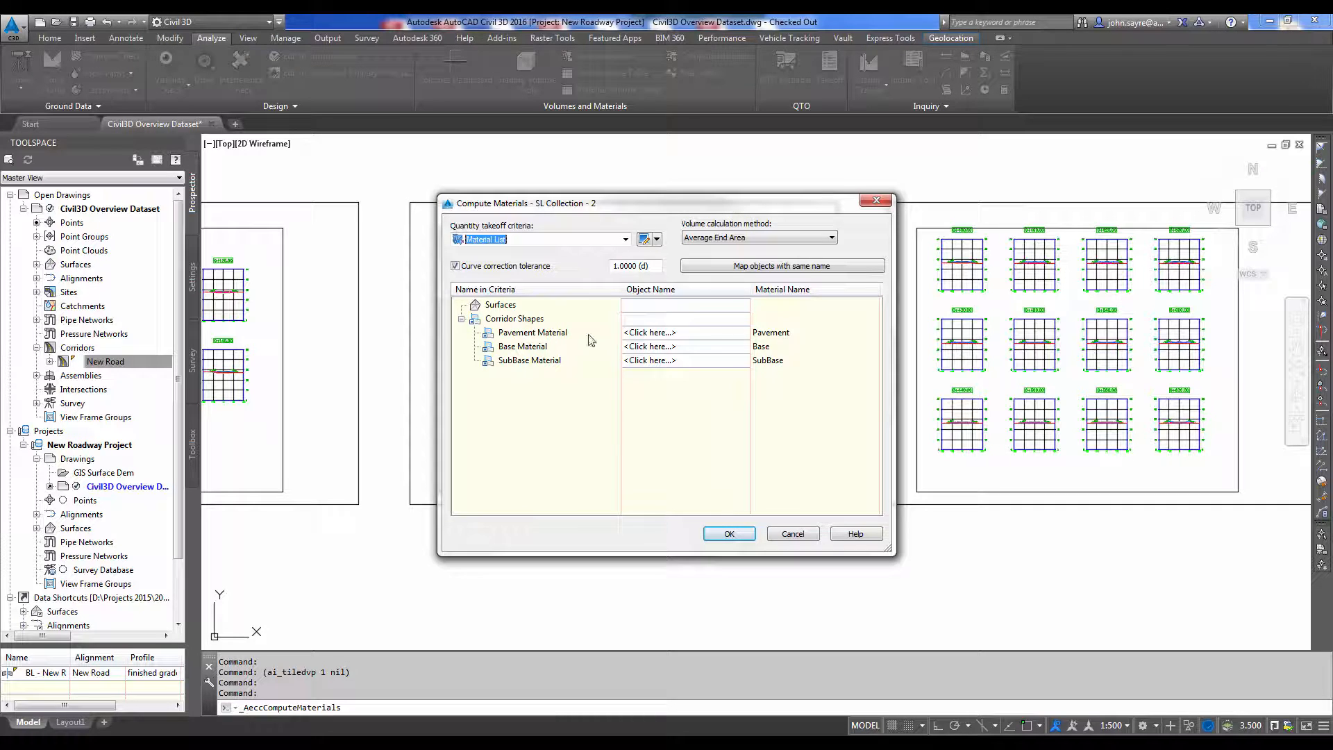
# Map Pavement Material to the New Road Pave1 shape and Base Material to the New Road Base shape
pyautogui.click(660, 332)
pyautogui.click(670, 334)
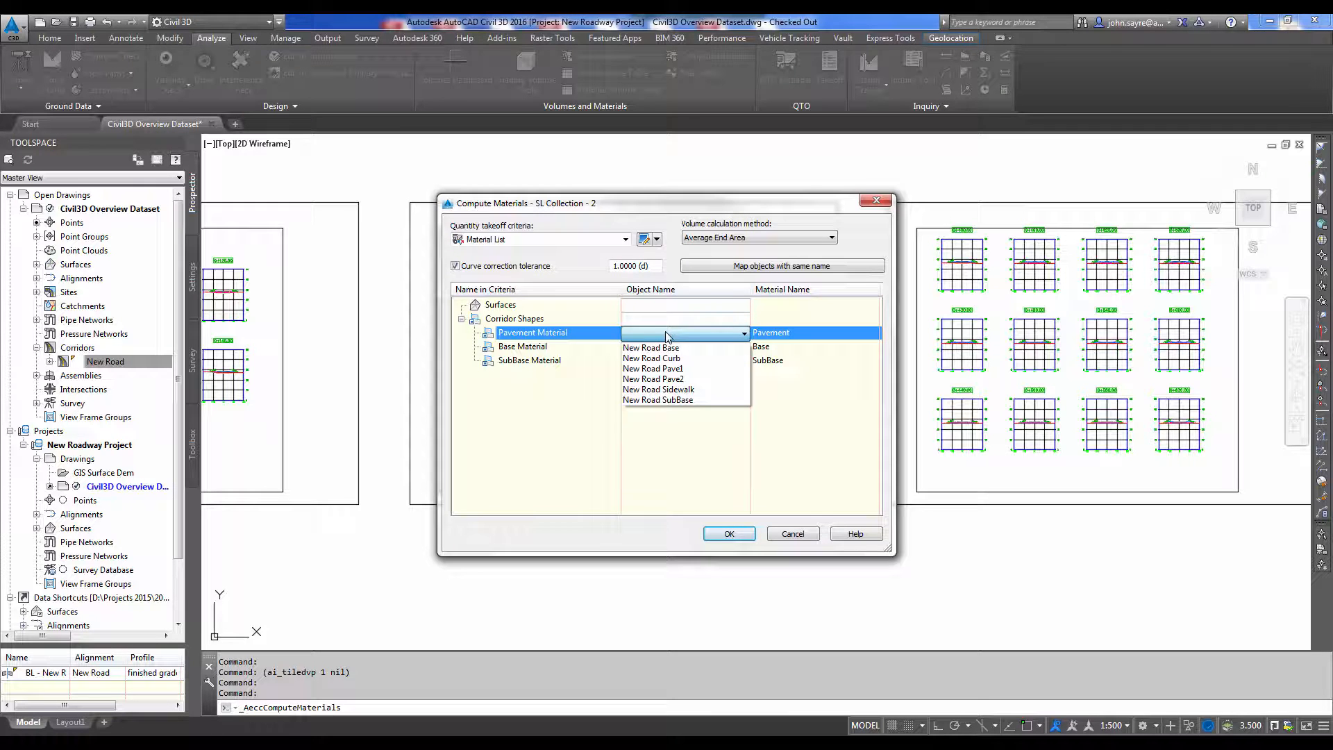
pyautogui.click(690, 369)
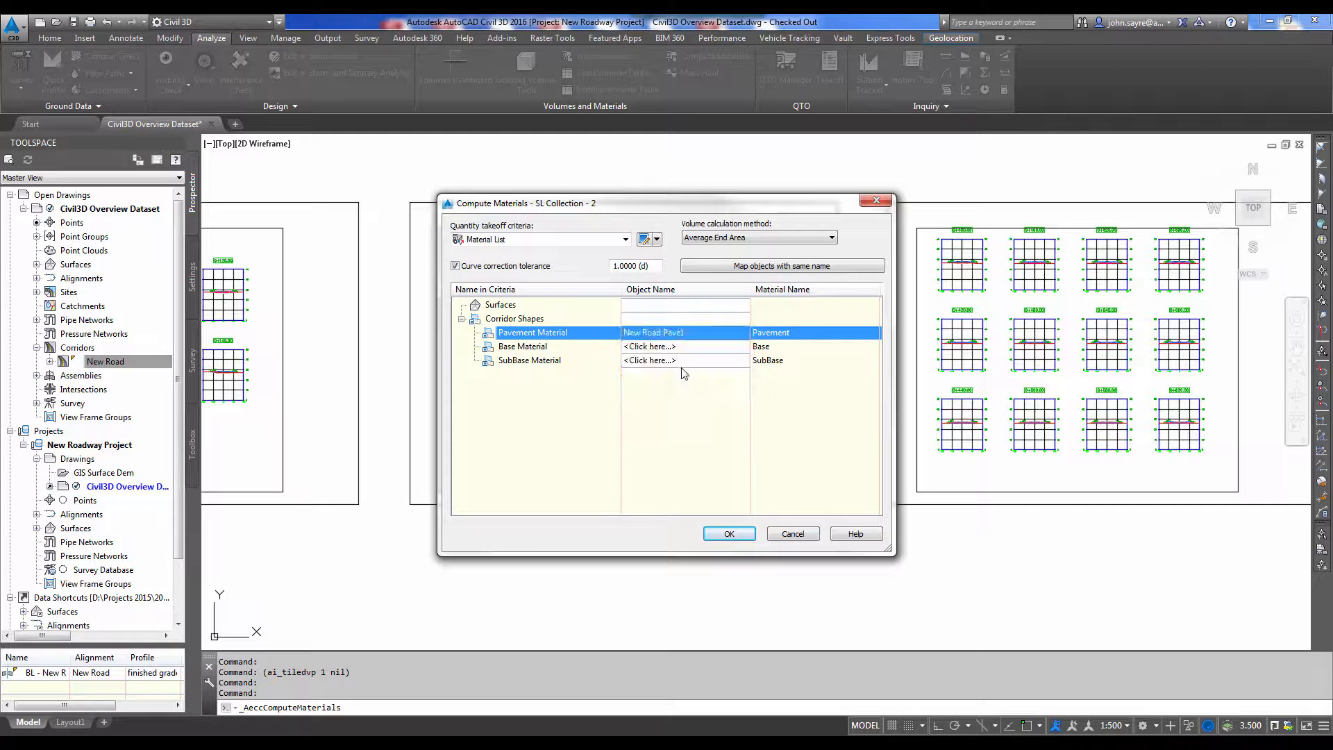
pyautogui.click(653, 358)
pyautogui.click(657, 347)
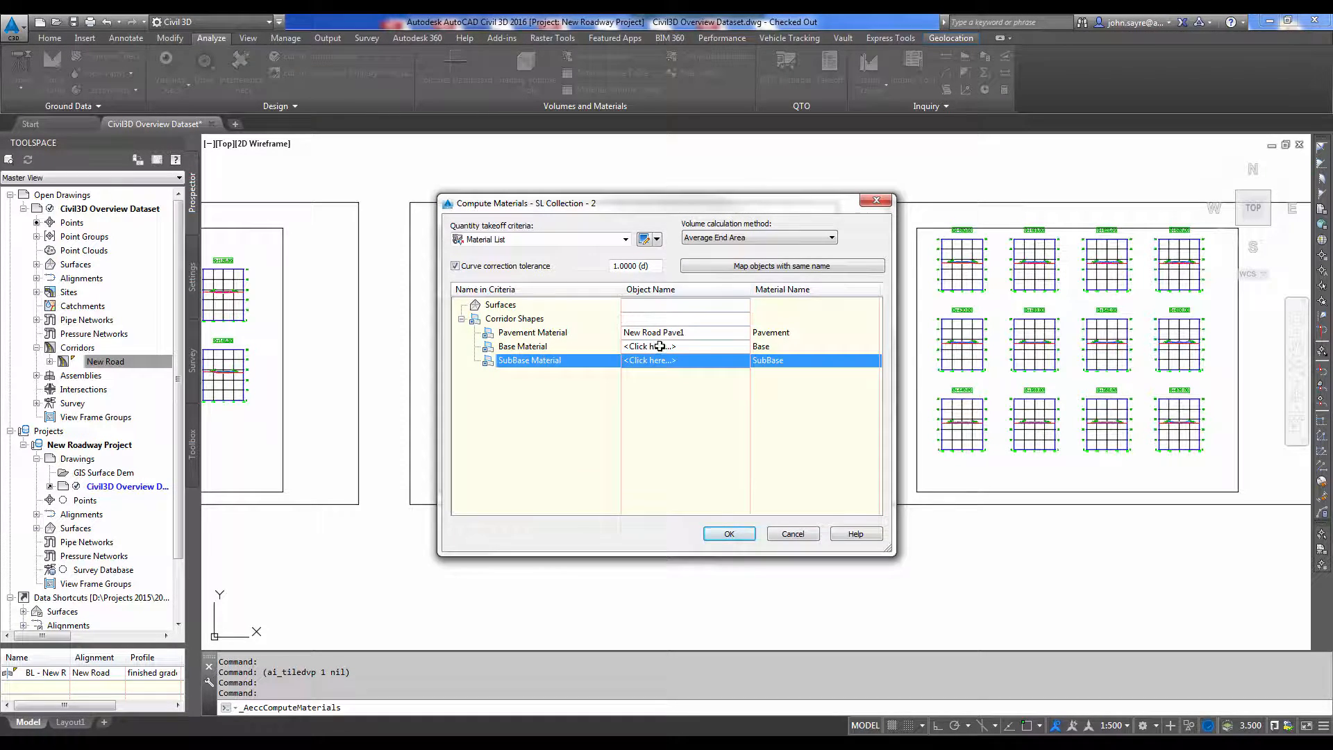
pyautogui.click(660, 347)
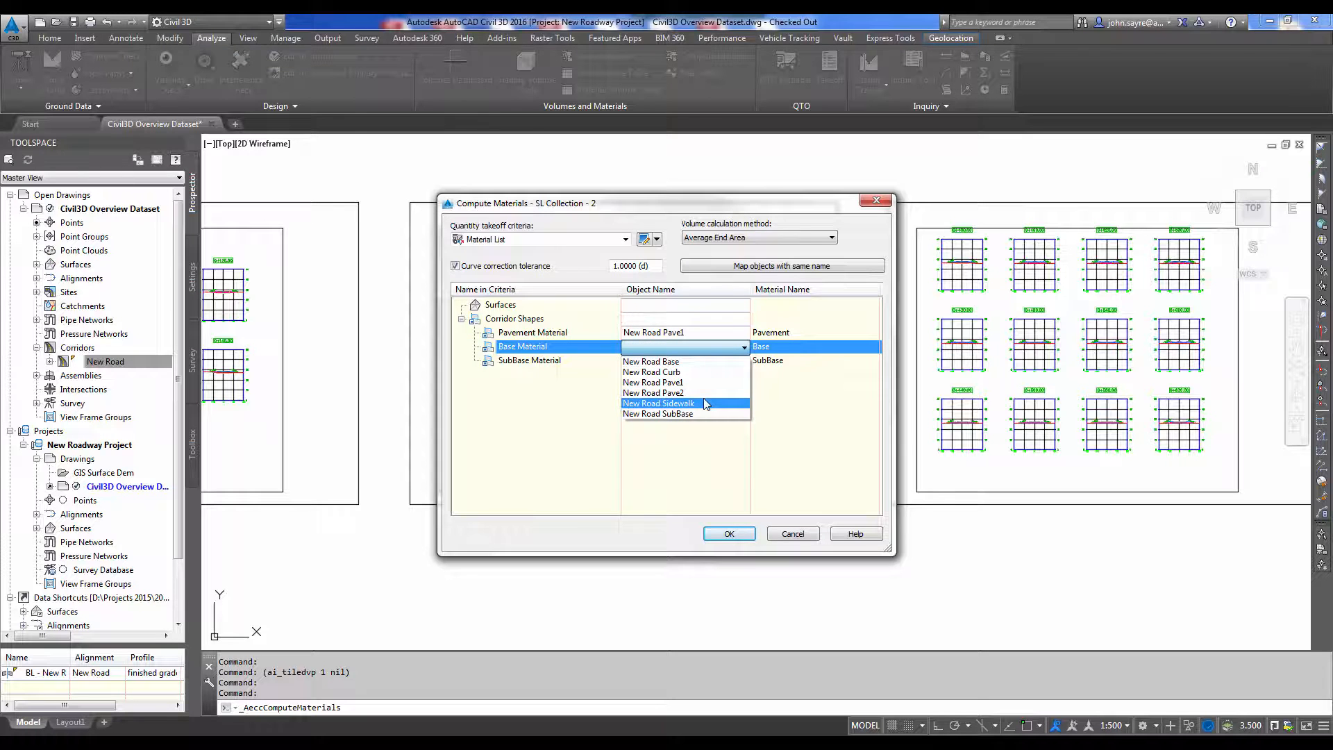
pyautogui.click(654, 362)
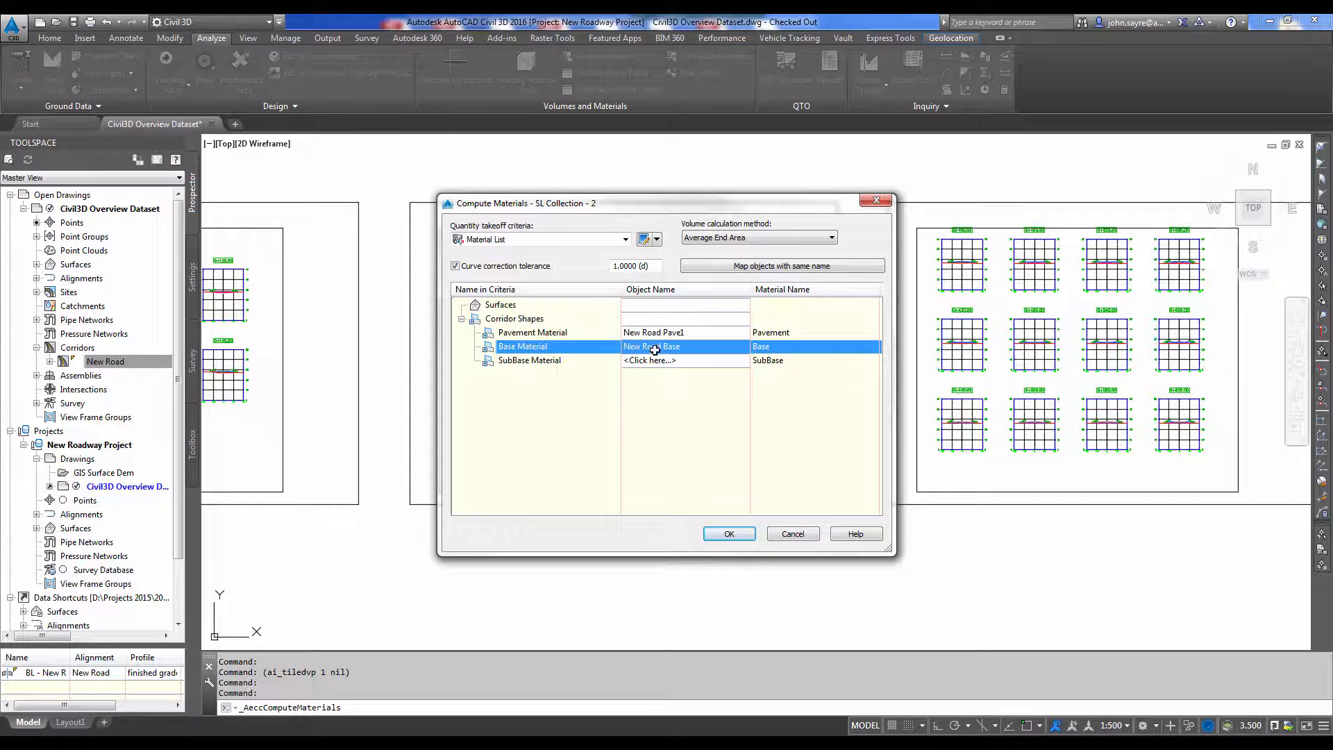
# Map SubBase Material to the New Road SubBase shape and compute the materials
pyautogui.click(673, 361)
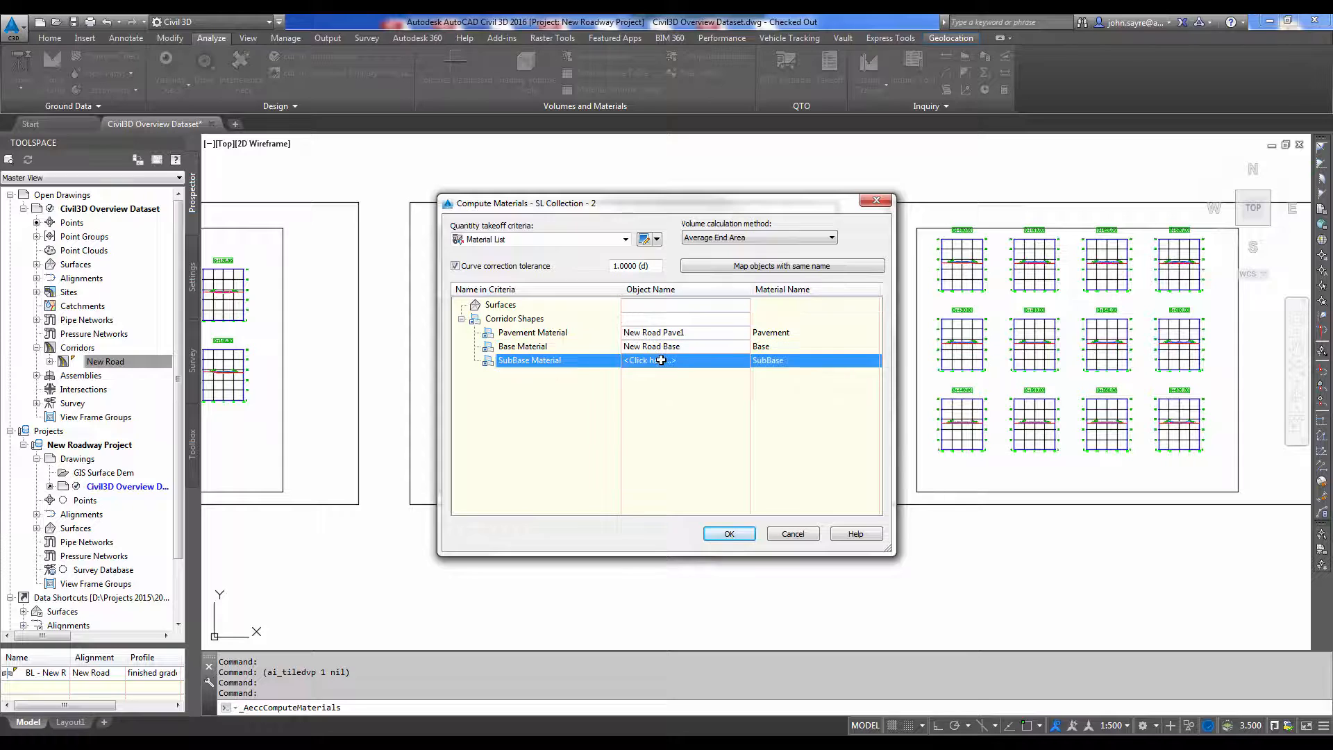
pyautogui.click(679, 428)
pyautogui.click(728, 533)
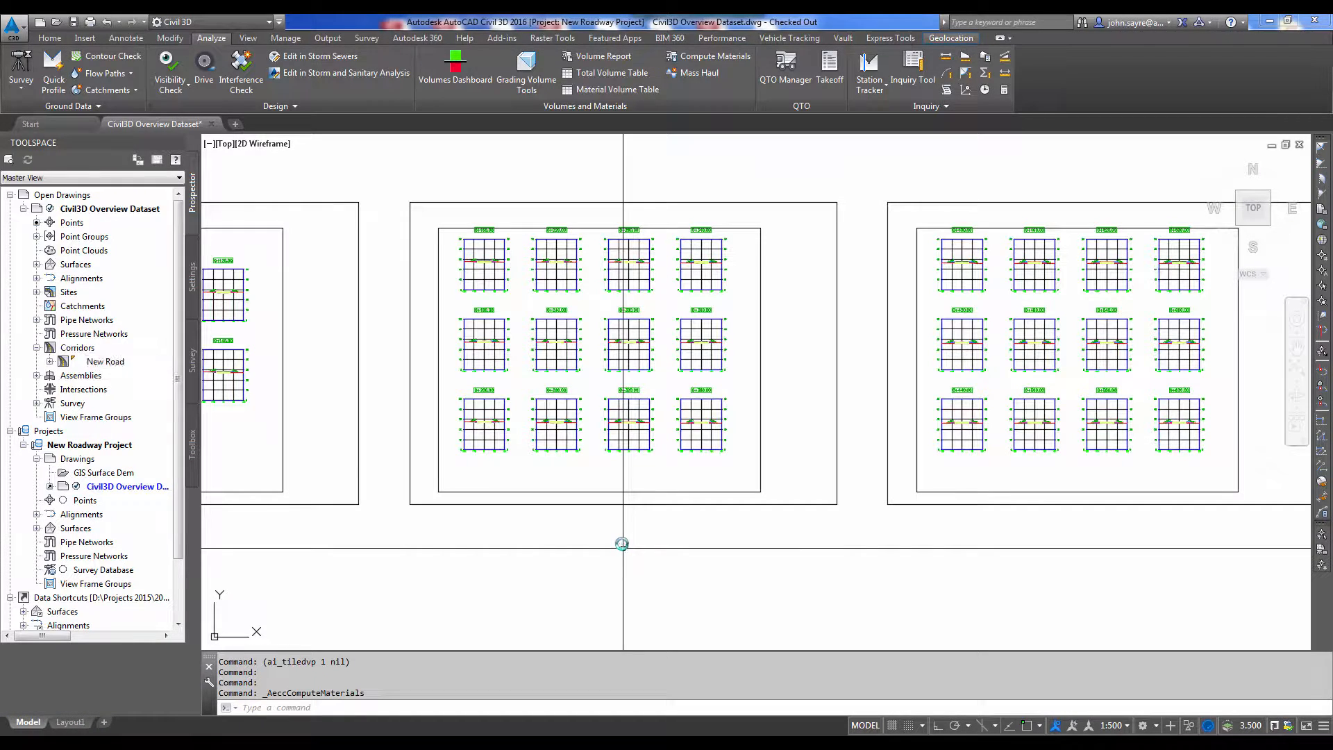
# Create a dynamic Area and Volume material table for Pavement from Material List - (3), placed above the second and third section sheets
pyautogui.scroll(-2, 621, 543)
pyautogui.scroll(-4, 621, 543)
pyautogui.scroll(2, 618, 545)
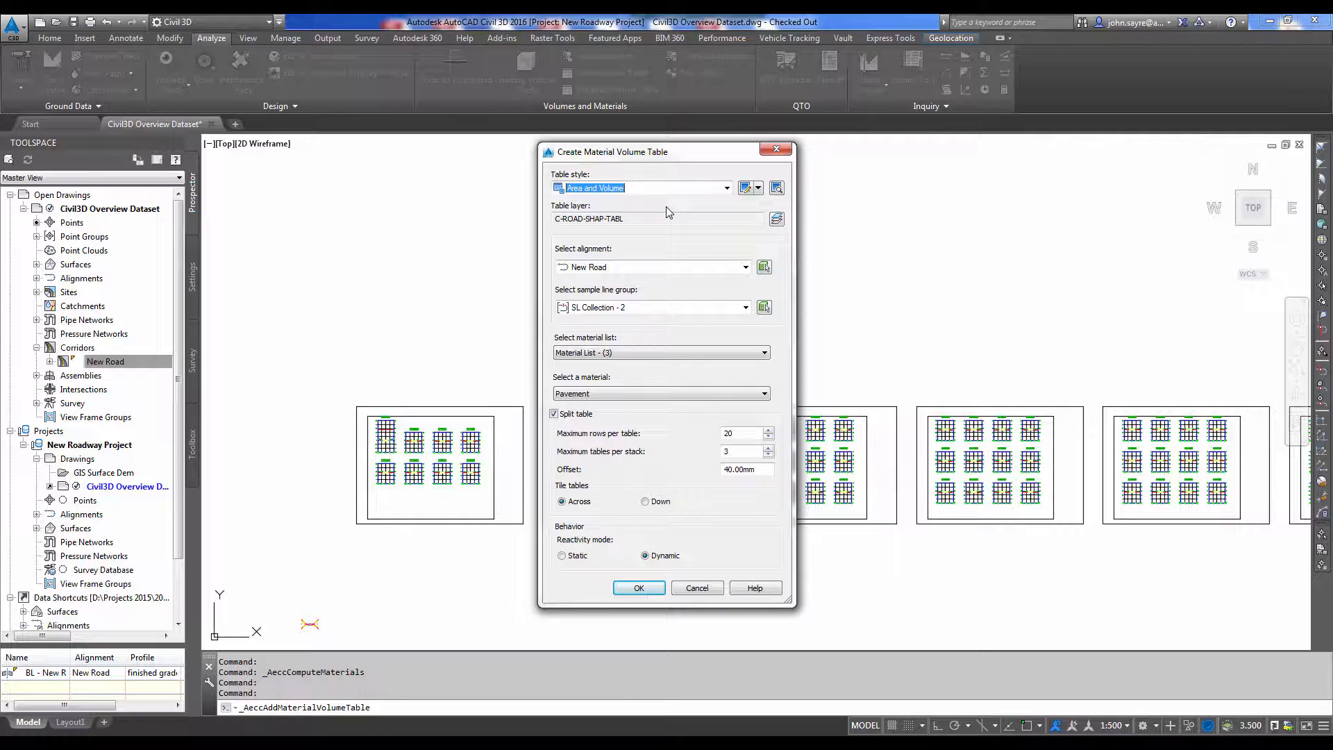
pyautogui.click(633, 353)
pyautogui.click(606, 366)
pyautogui.click(739, 395)
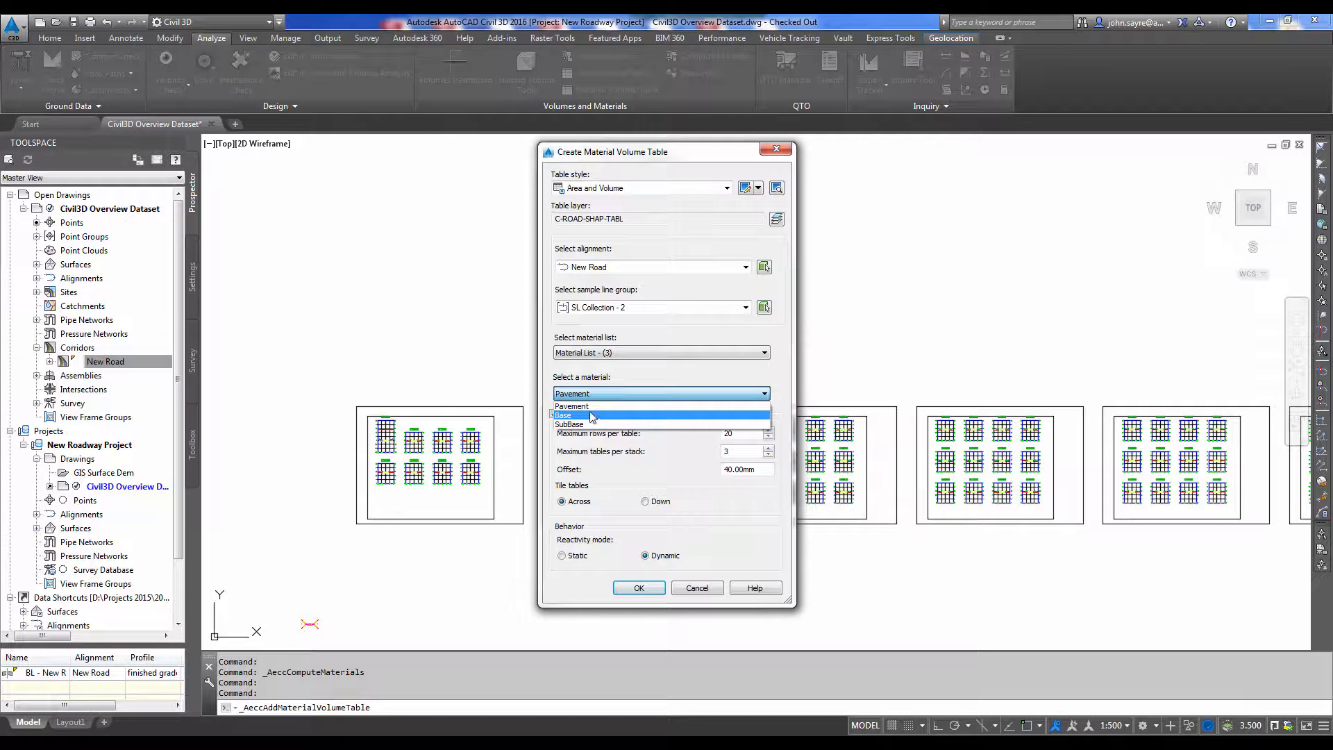
pyautogui.click(623, 415)
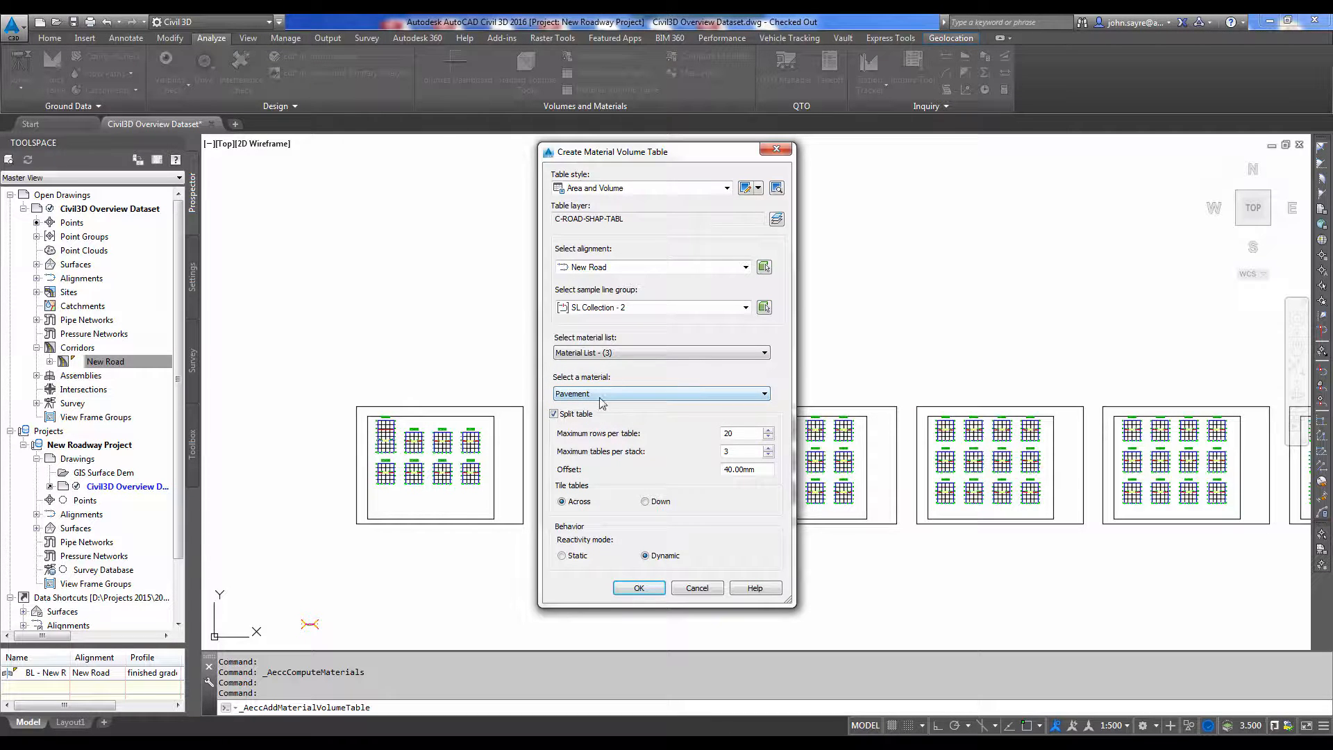
pyautogui.click(639, 588)
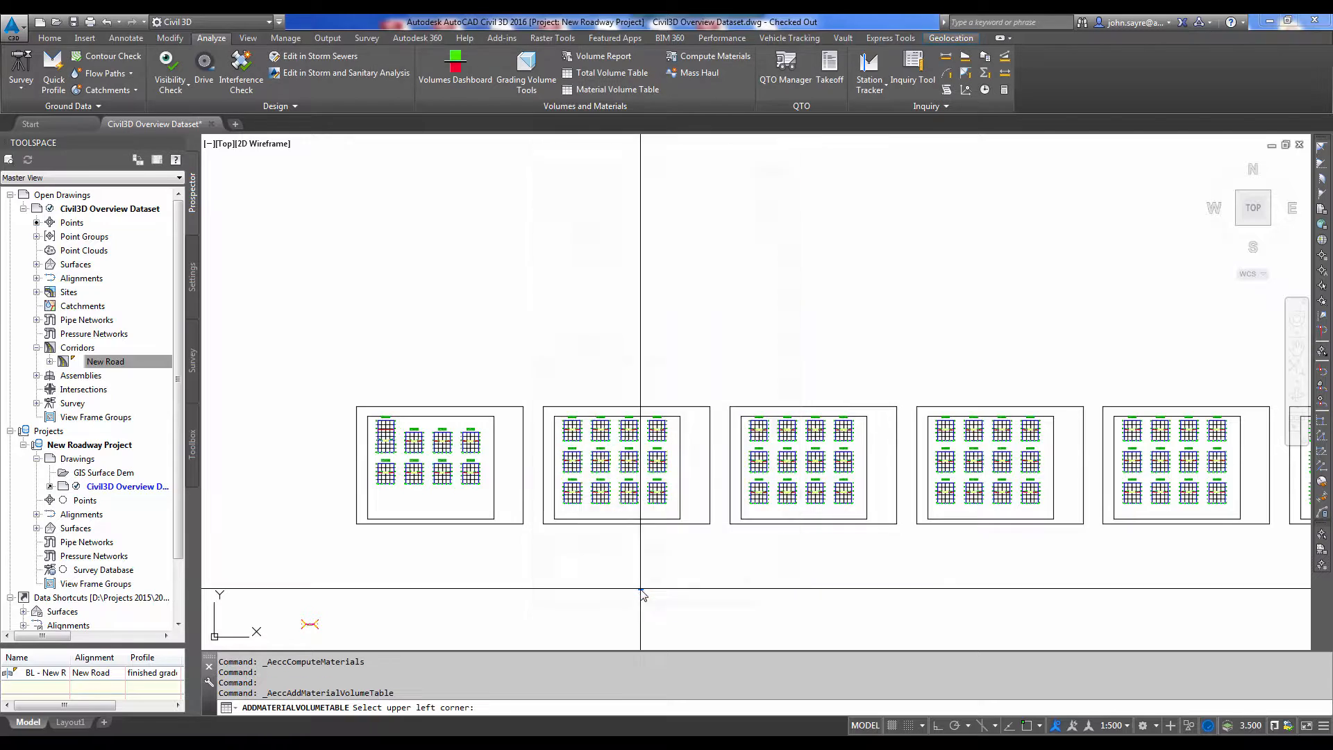
pyautogui.click(697, 300)
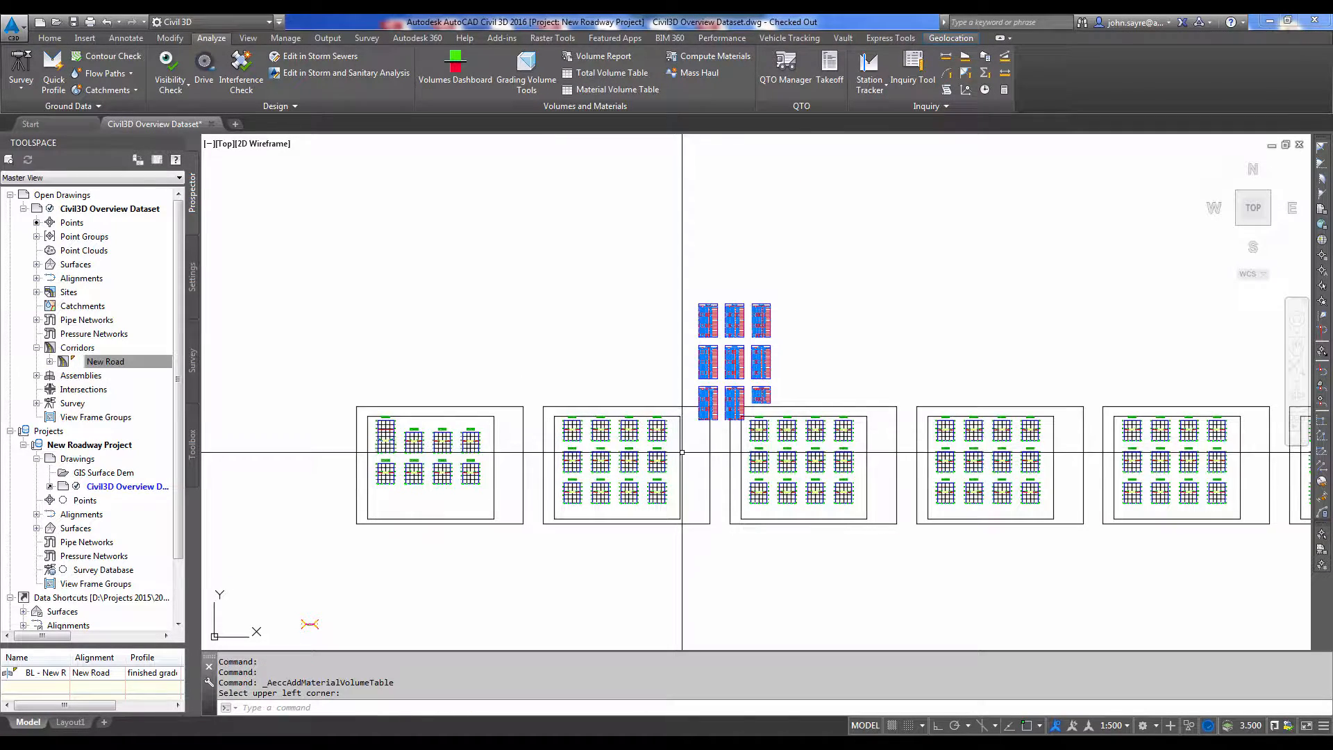
# Move the pavement volume tables up so they sit clear of the section view sheets
pyautogui.scroll(3, 729, 422)
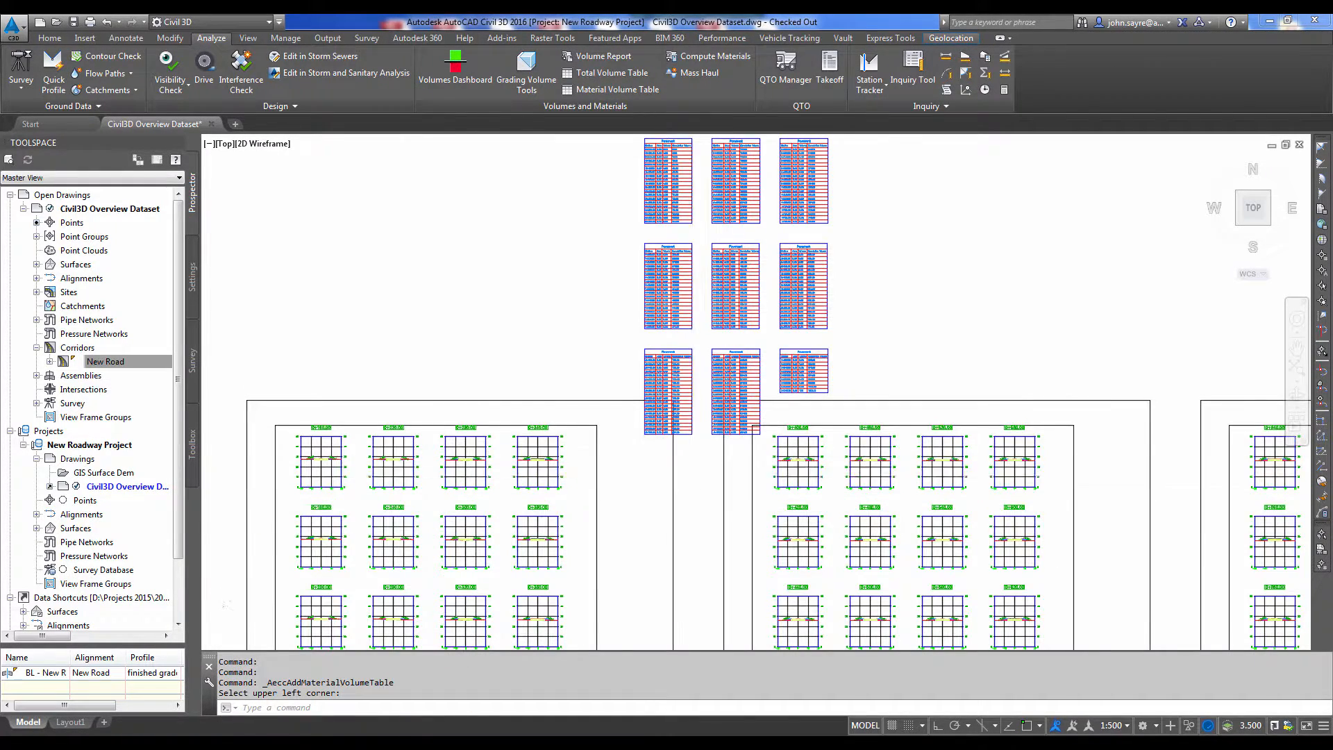
pyautogui.scroll(-2, 681, 481)
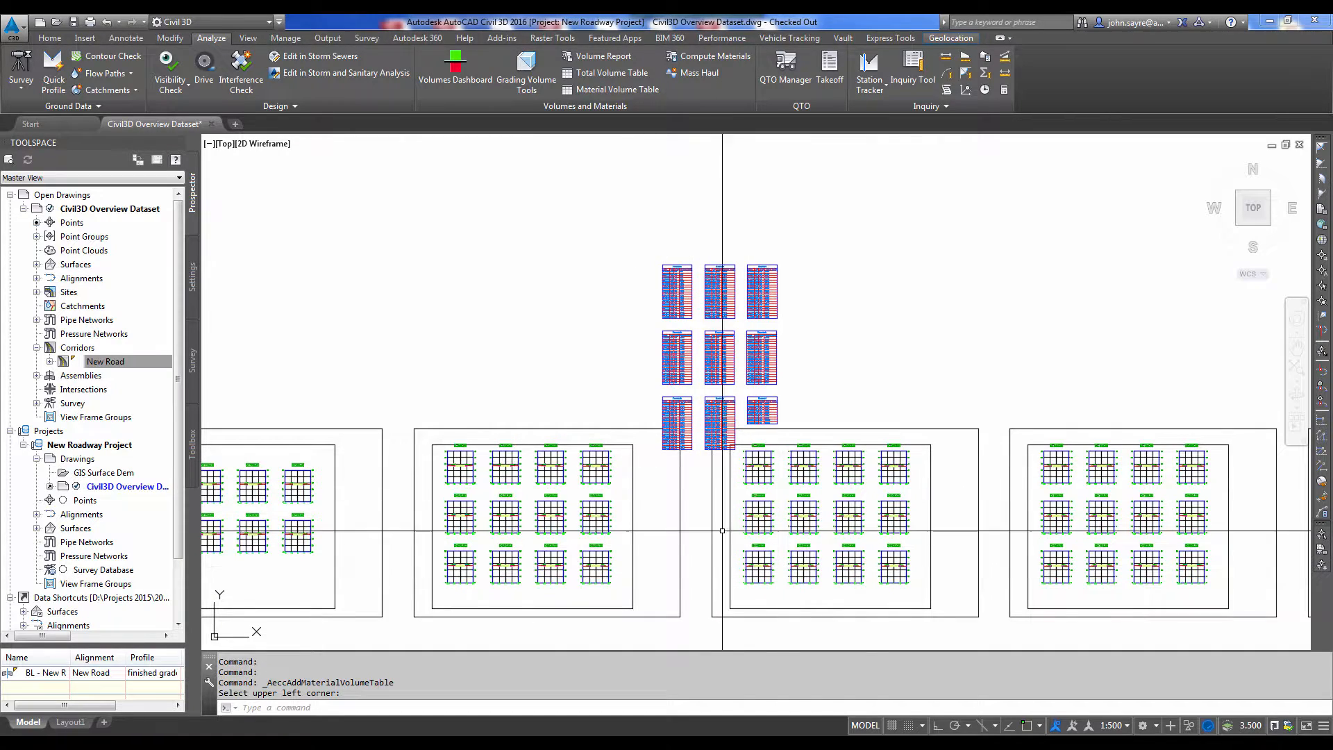
pyautogui.write('m')
pyautogui.press('Return')
pyautogui.click(722, 294)
pyautogui.press('Return')
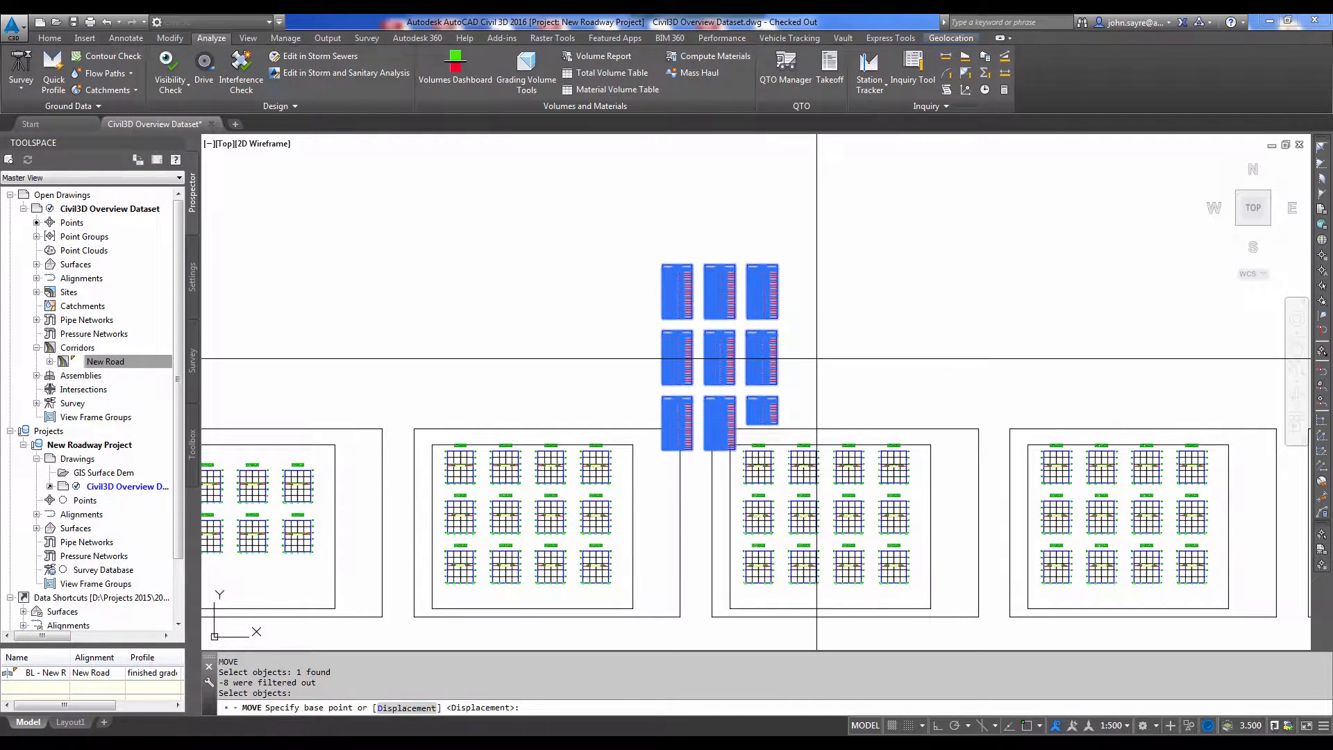
pyautogui.click(825, 369)
pyautogui.click(806, 316)
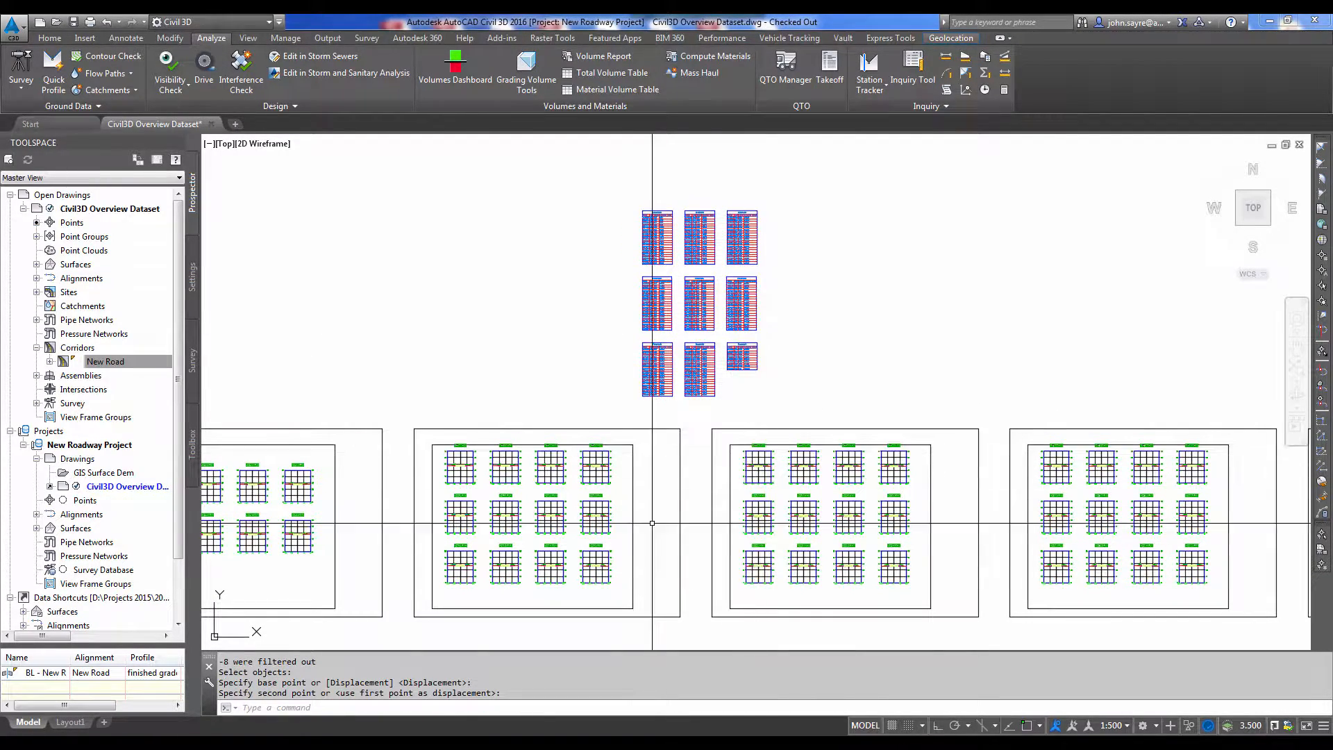
# Examine the pavement volume tables, including the cumulative volume at the last station
pyautogui.scroll(8, 747, 373)
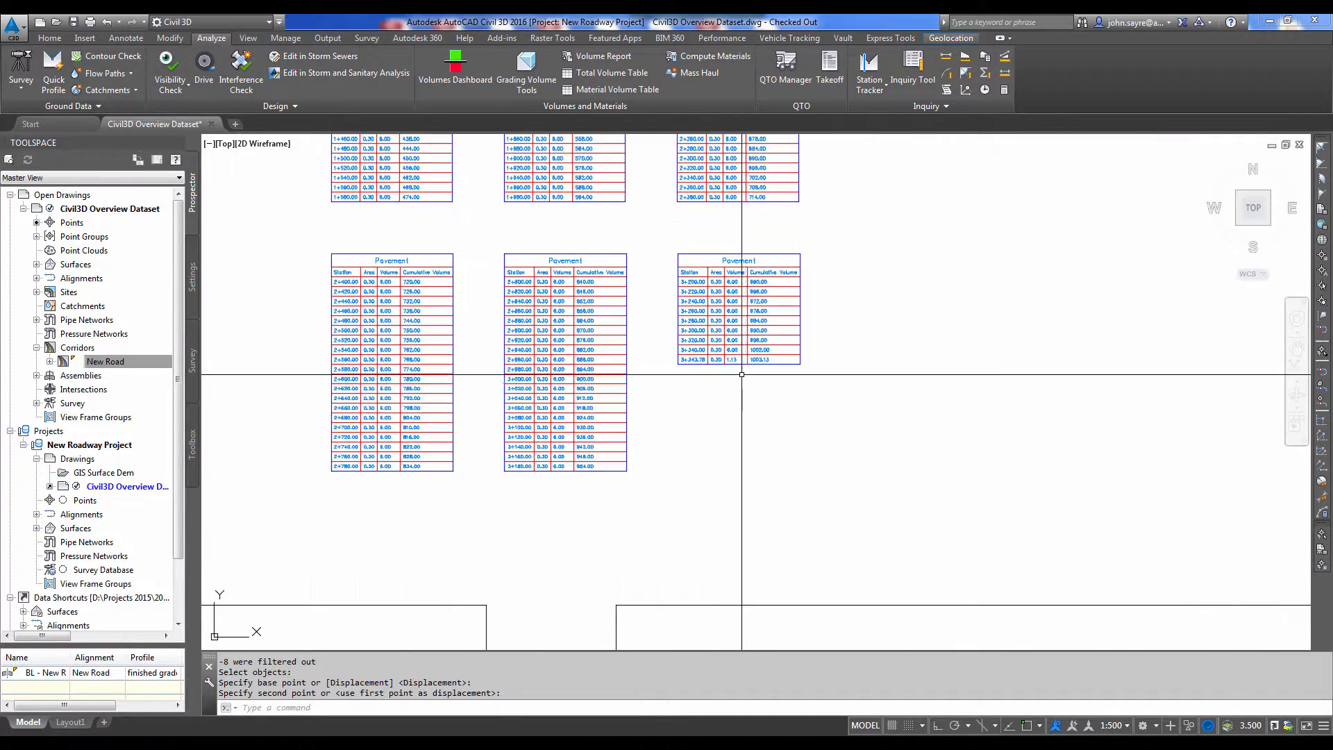
pyautogui.moveTo(735, 360); pyautogui.dragTo(729, 415, button='middle')
pyautogui.scroll(2, 724, 419)
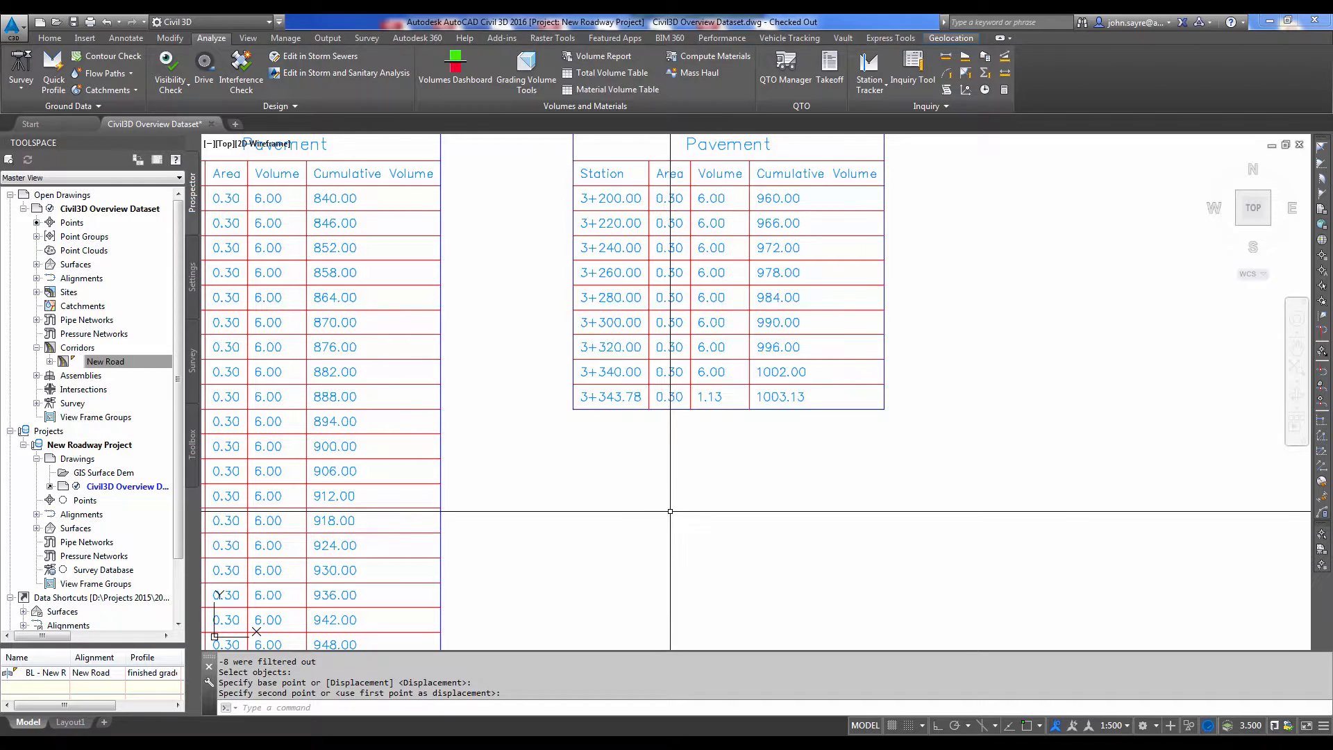
pyautogui.scroll(-4, 671, 510)
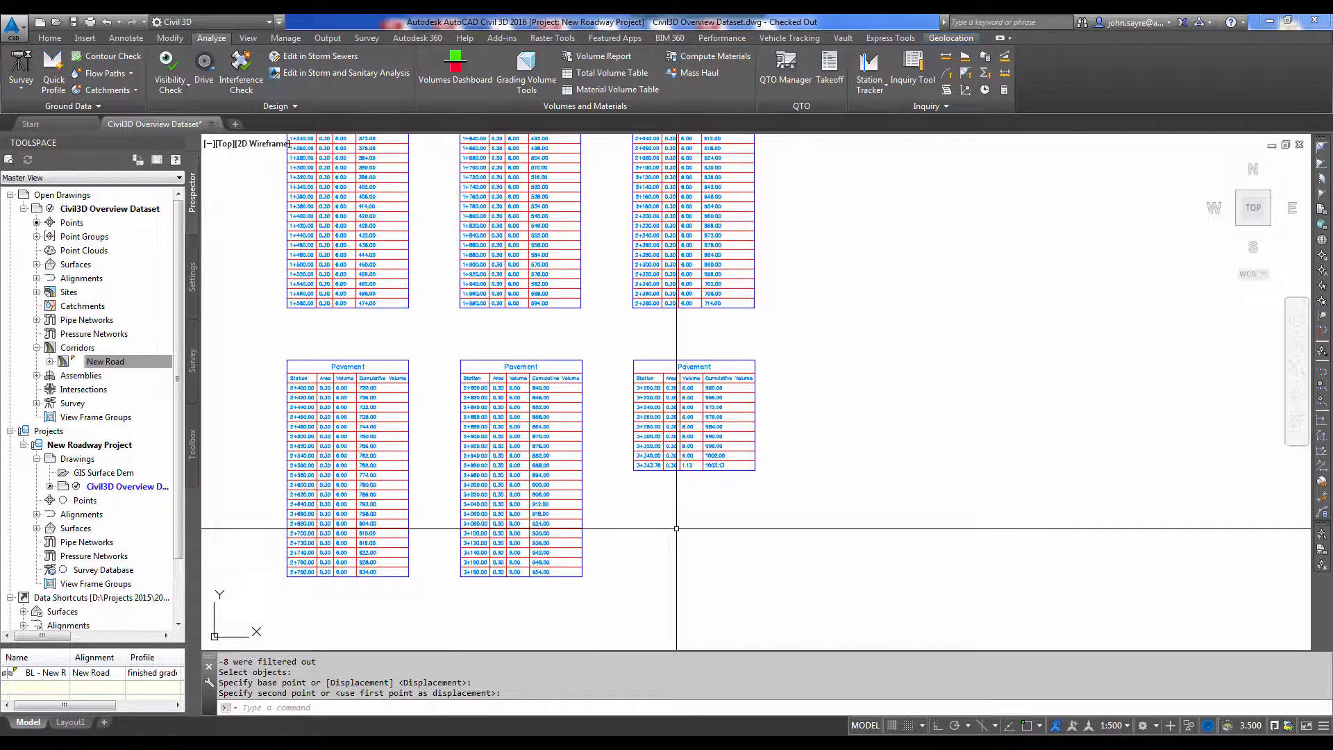
pyautogui.scroll(-4, 676, 528)
pyautogui.moveTo(660, 575); pyautogui.dragTo(705, 500, button='middle')
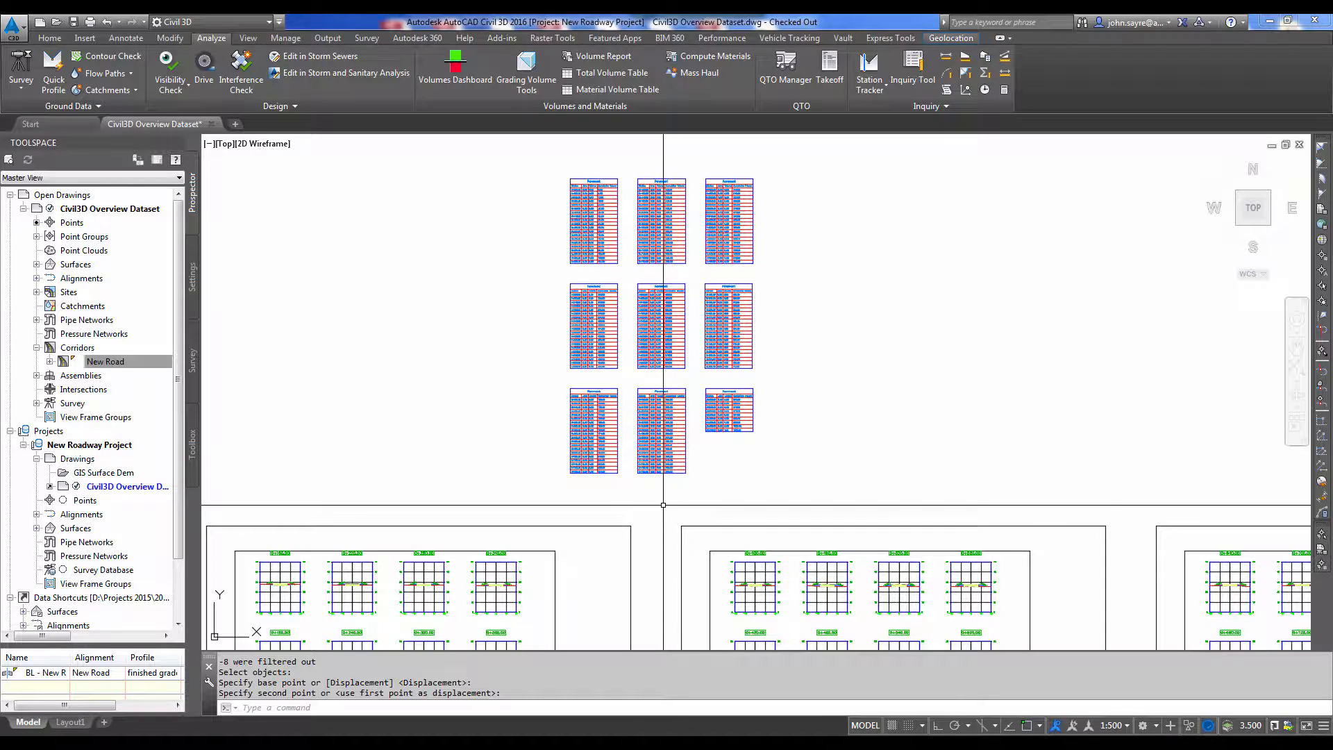
pyautogui.moveTo(663, 505); pyautogui.dragTo(694, 497, button='middle')
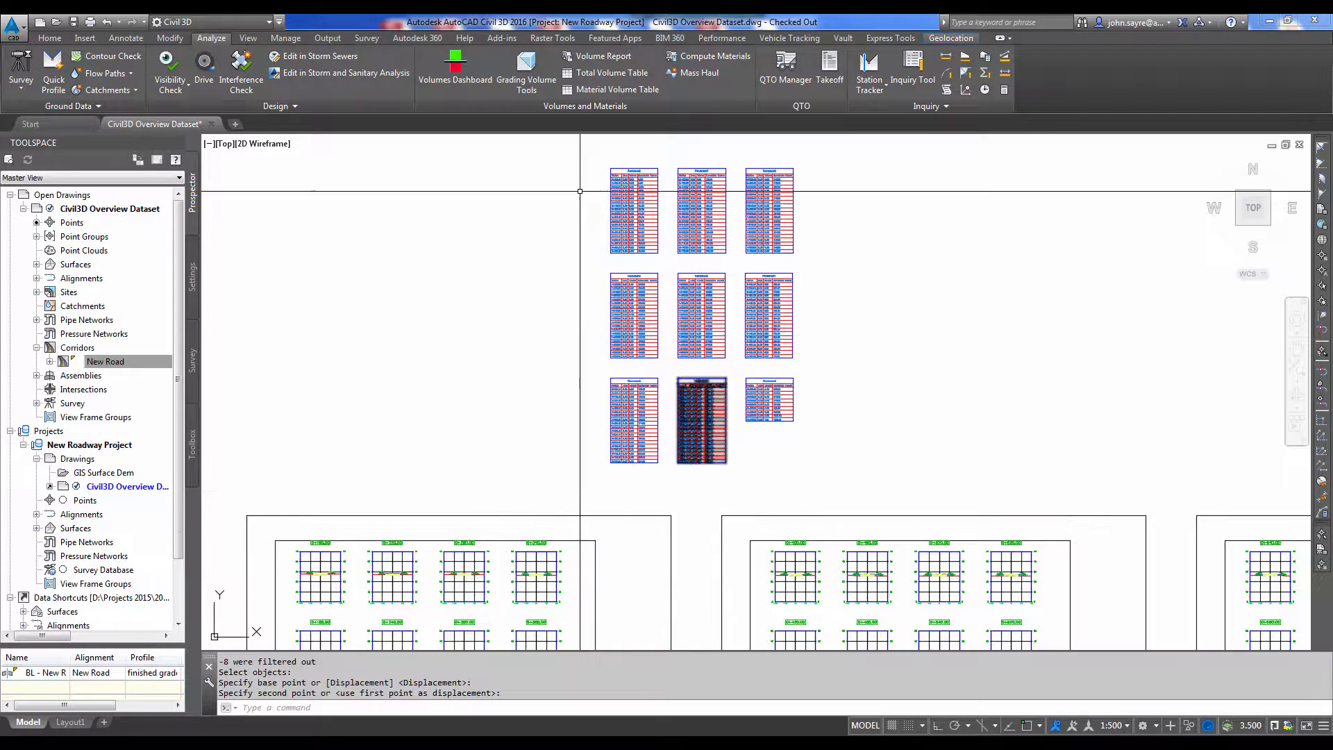
pyautogui.click(248, 37)
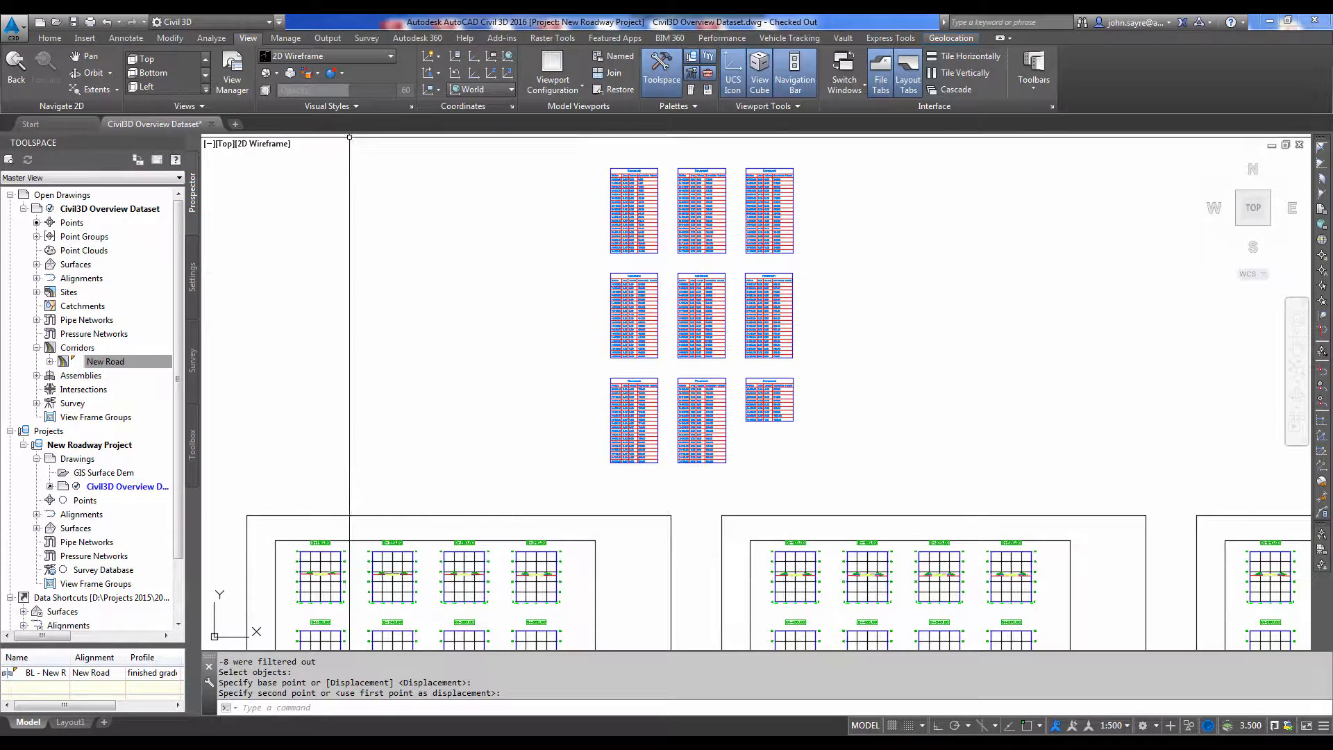
# Split the drawing area into two vertical viewports, framing the last Pavement table in one and the road assembly in the other
pyautogui.click(562, 83)
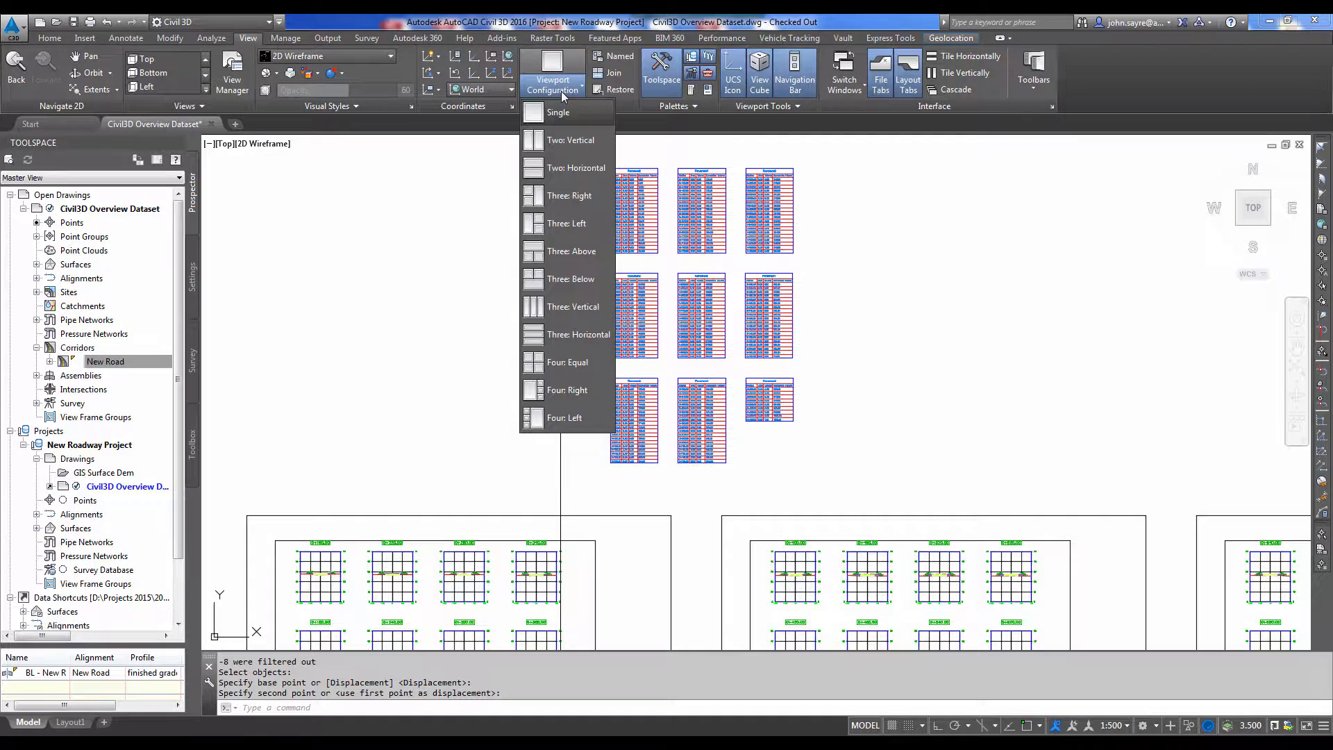
pyautogui.click(569, 140)
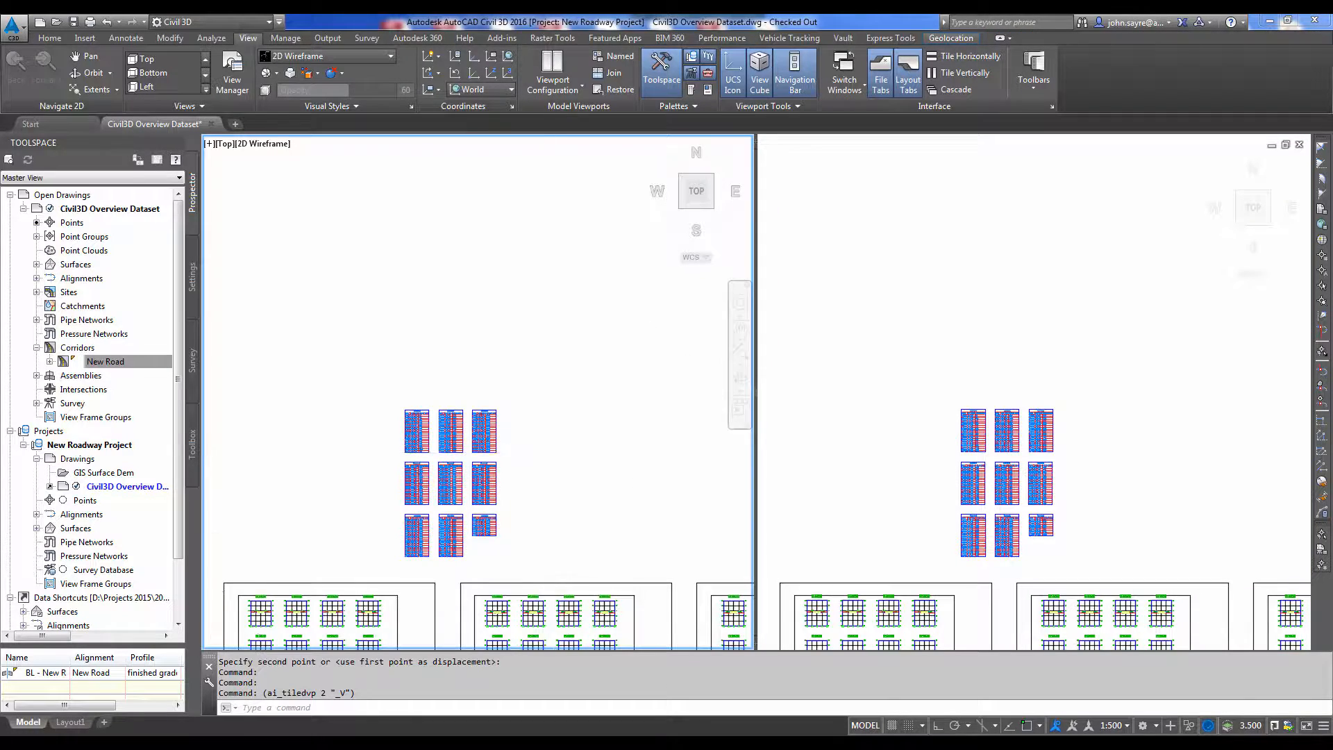
pyautogui.scroll(7, 548, 461)
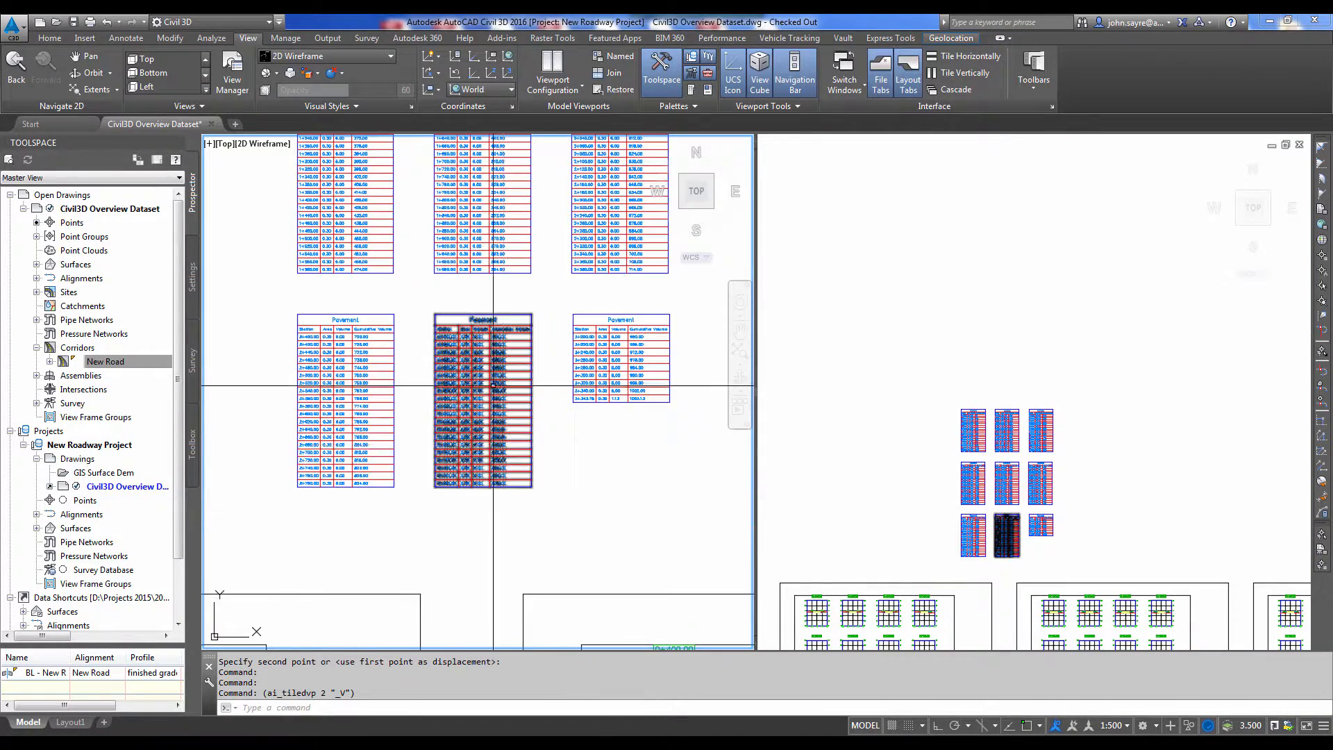
pyautogui.scroll(5, 493, 384)
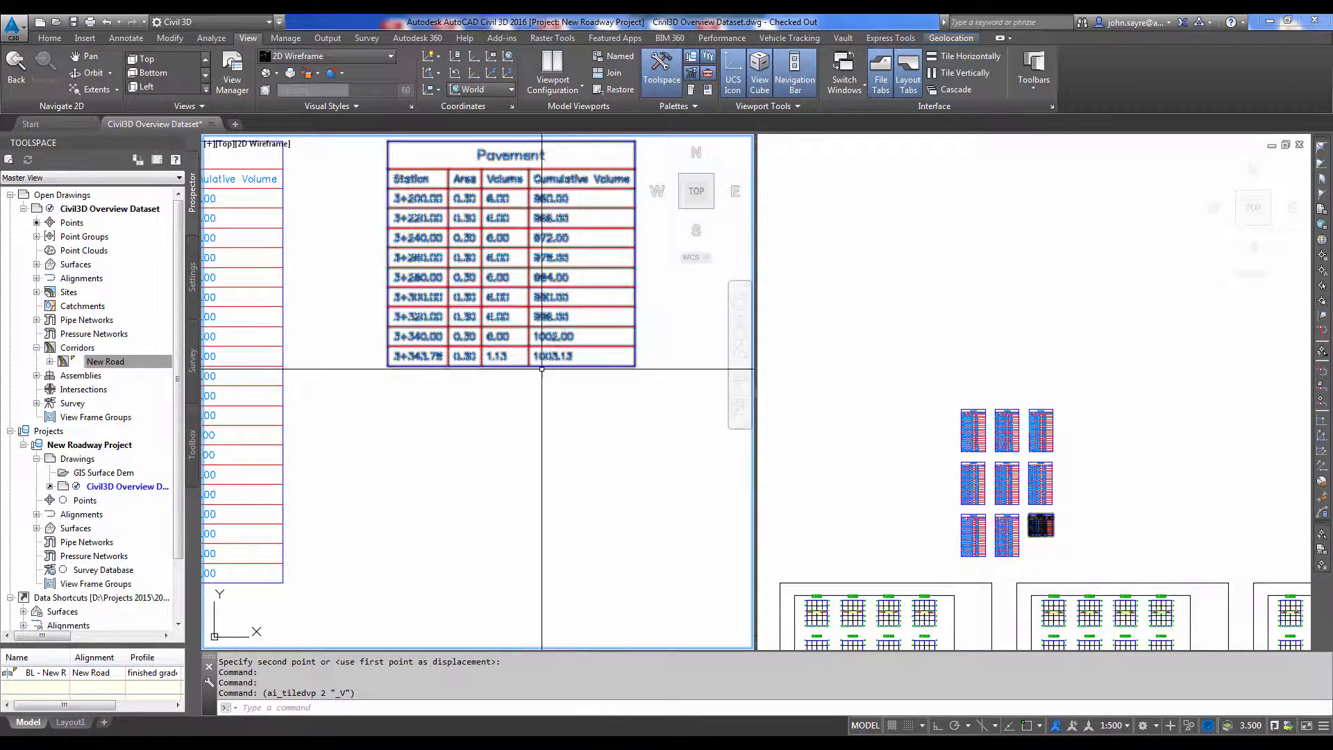
pyautogui.click(858, 490)
pyautogui.scroll(-6, 859, 490)
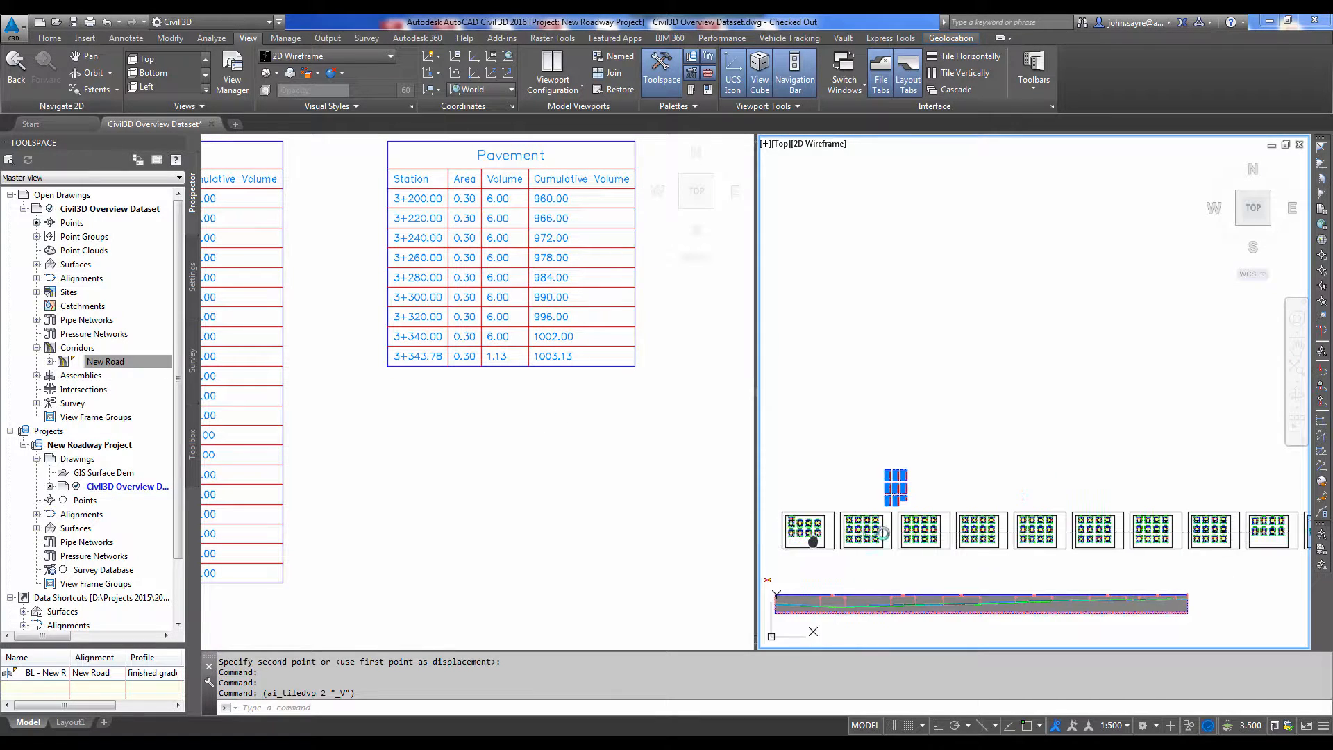
pyautogui.moveTo(774, 582); pyautogui.dragTo(931, 511, button='middle')
pyautogui.scroll(12, 934, 504)
pyautogui.scroll(10, 938, 456)
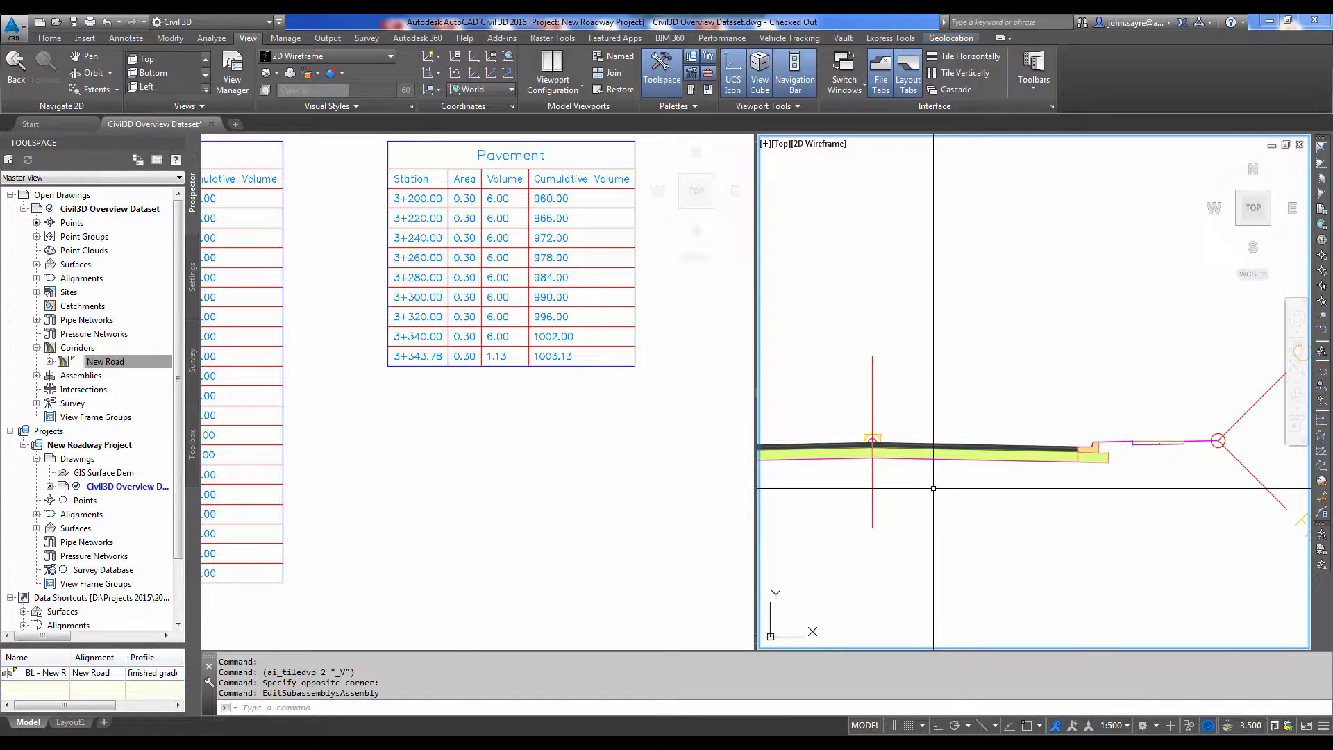
# Change the Pave1 Depth parameter of the right LaneSuperelevationAOR subassembly and apply it
pyautogui.click(954, 452)
pyautogui.click(950, 458)
pyautogui.rightClick(949, 459)
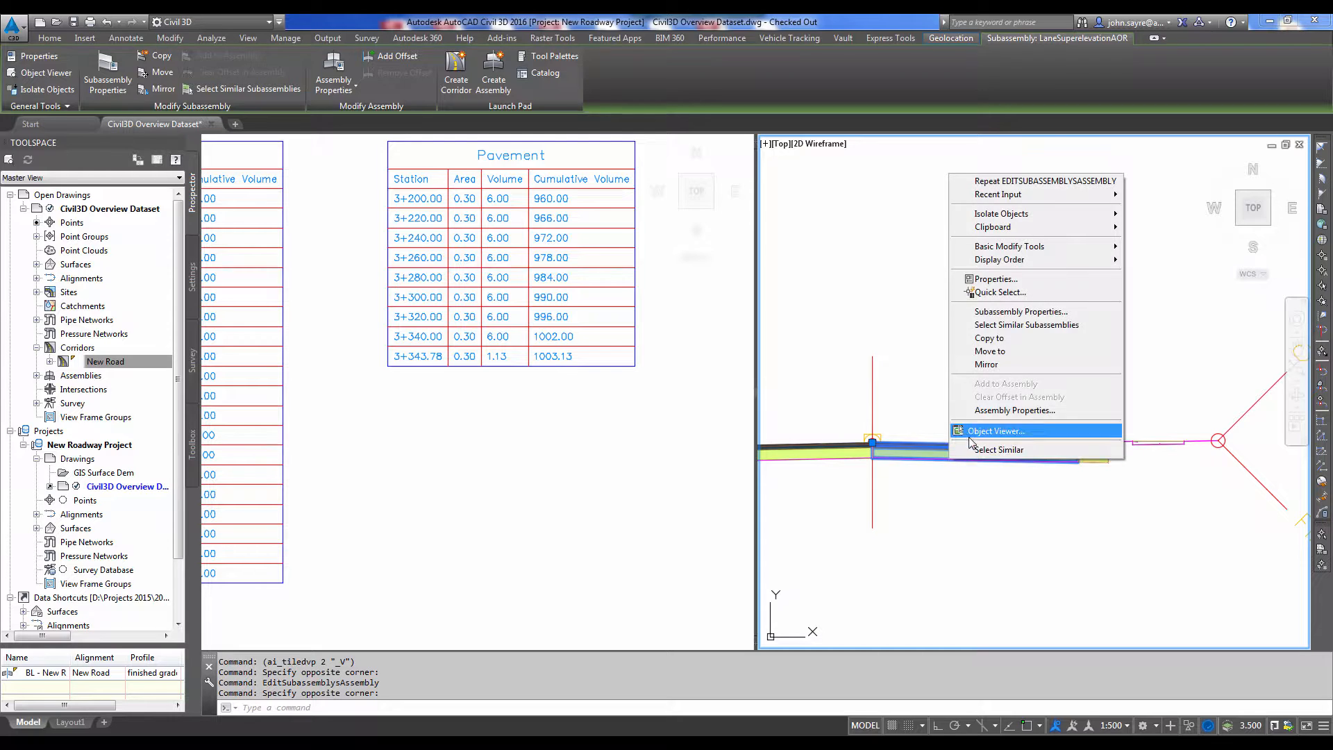
pyautogui.click(1012, 323)
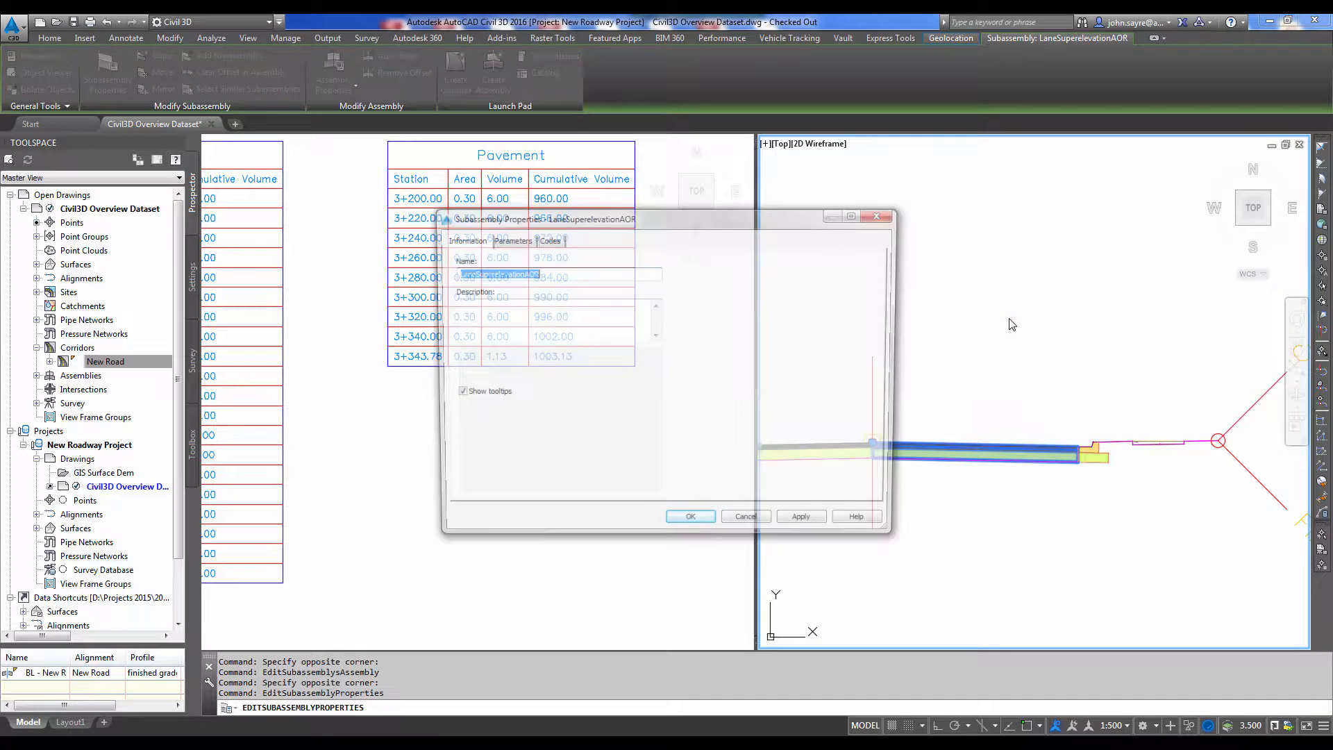
pyautogui.click(511, 240)
pyautogui.moveTo(620, 221); pyautogui.dragTo(881, 177)
pyautogui.click(861, 280)
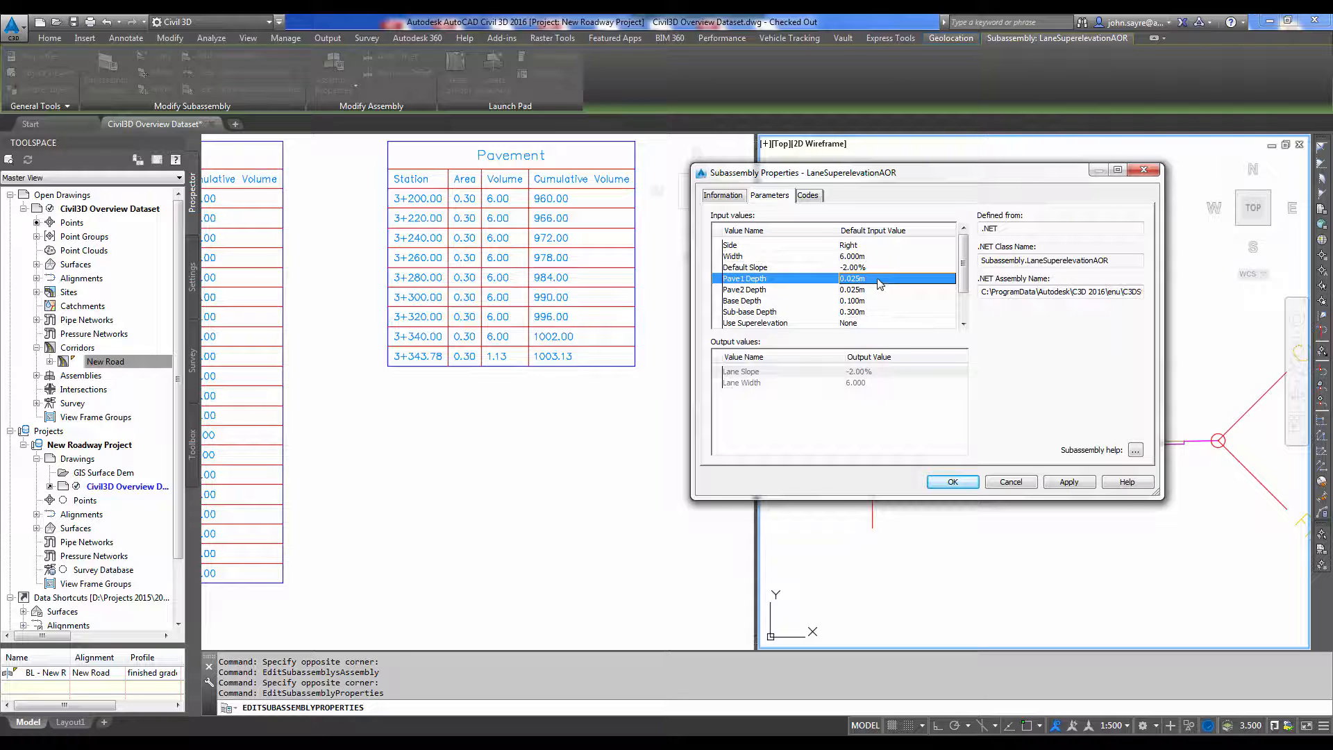
pyautogui.click(877, 279)
pyautogui.write('0')
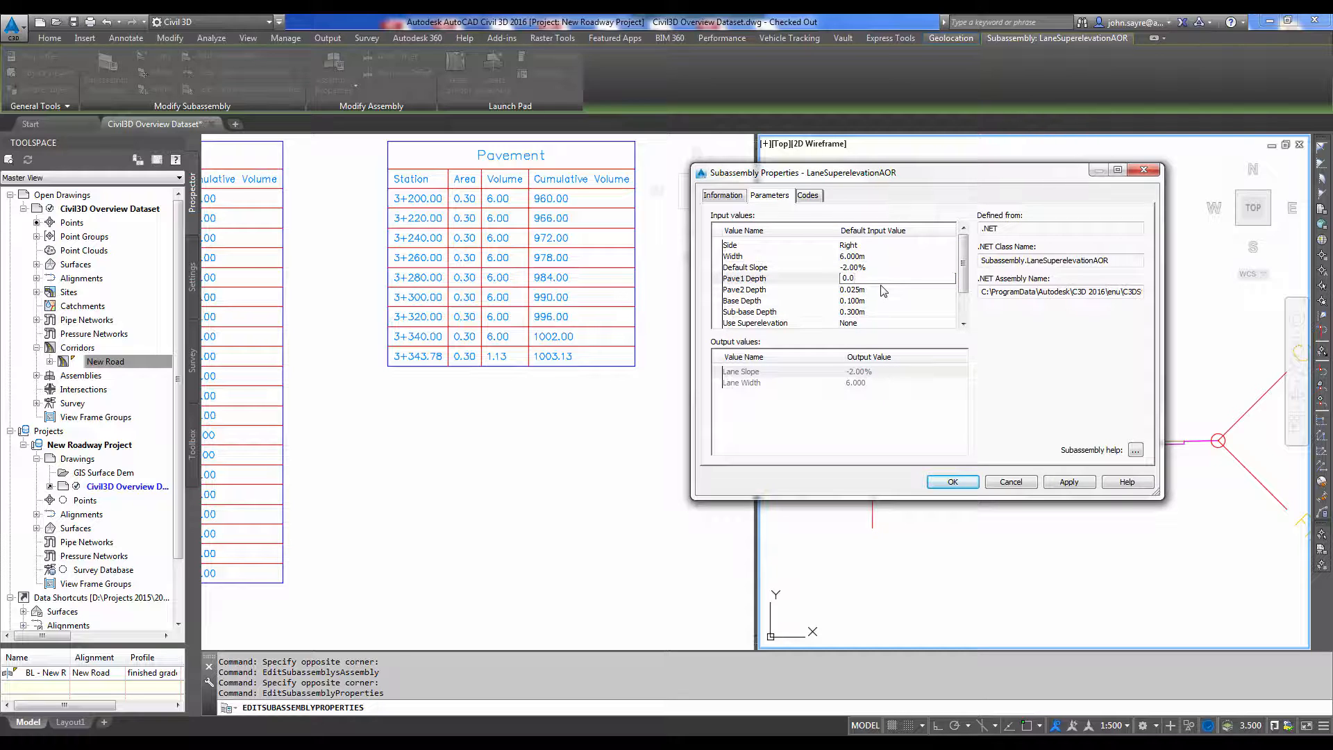
pyautogui.click(1070, 483)
pyautogui.click(959, 482)
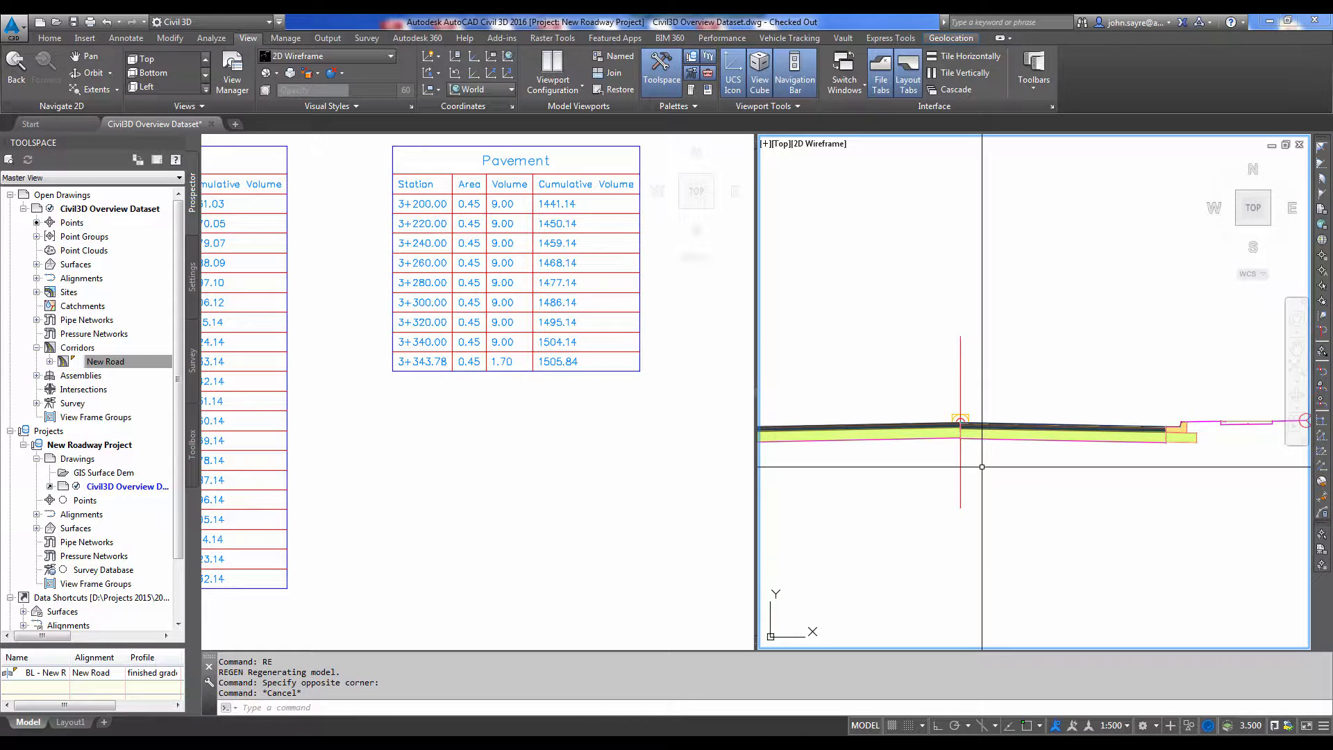
# Set the Width of both LaneSuperelevationAOR lane subassemblies together to 7 m through their object properties
pyautogui.moveTo(983, 458); pyautogui.dragTo(969, 435)
pyautogui.moveTo(955, 479); pyautogui.dragTo(888, 493)
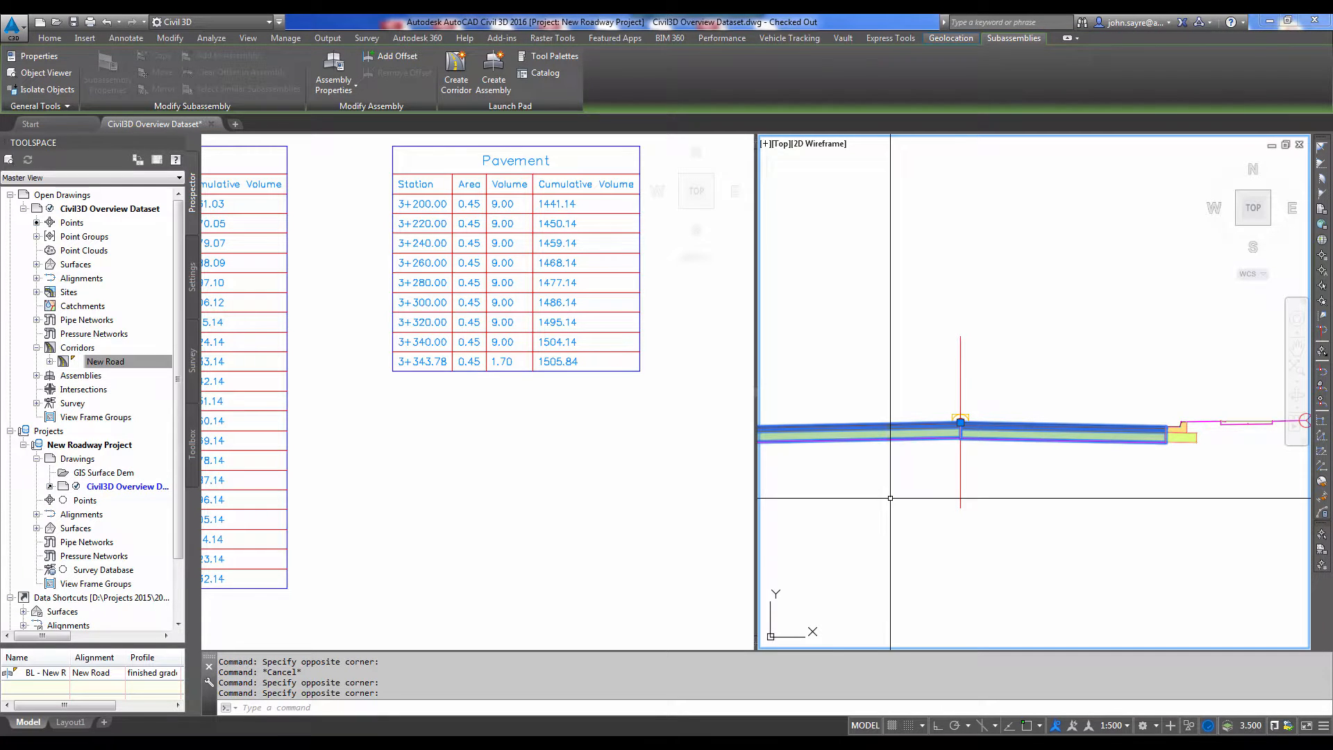
pyautogui.rightClick(821, 460)
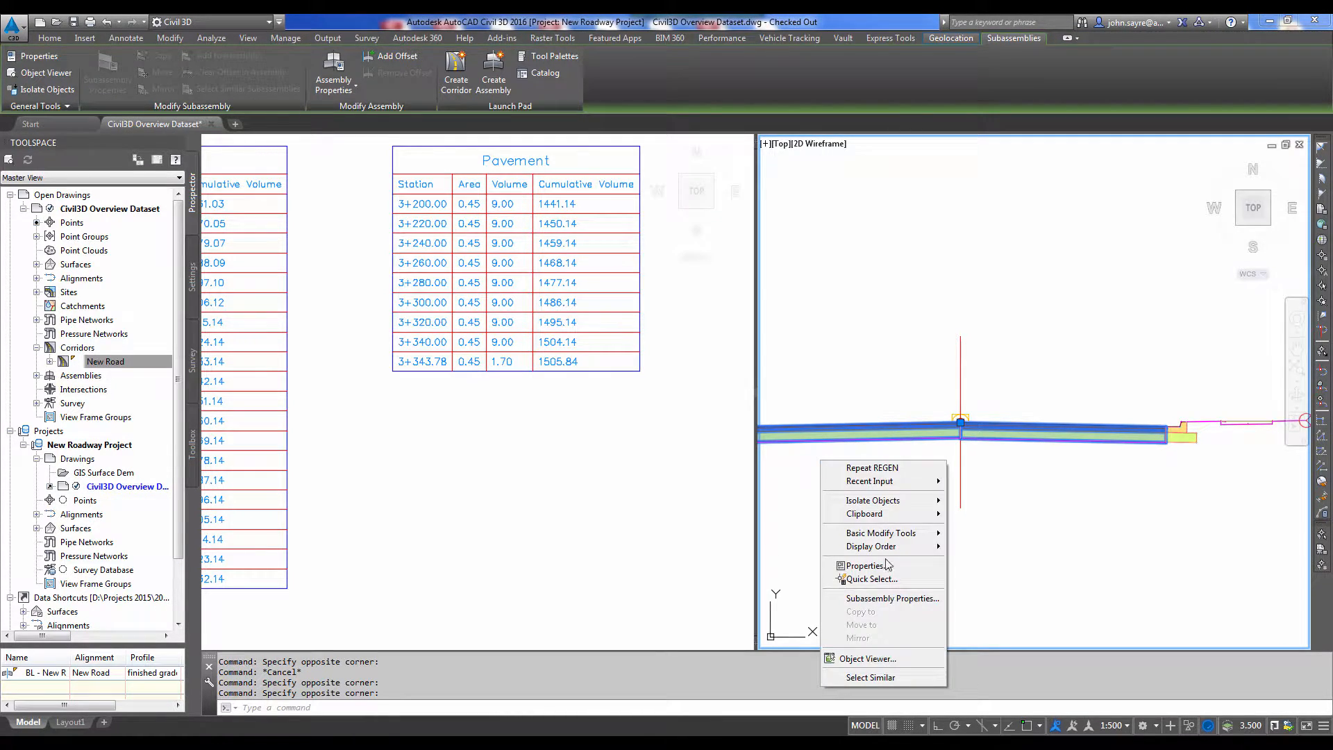
pyautogui.click(865, 565)
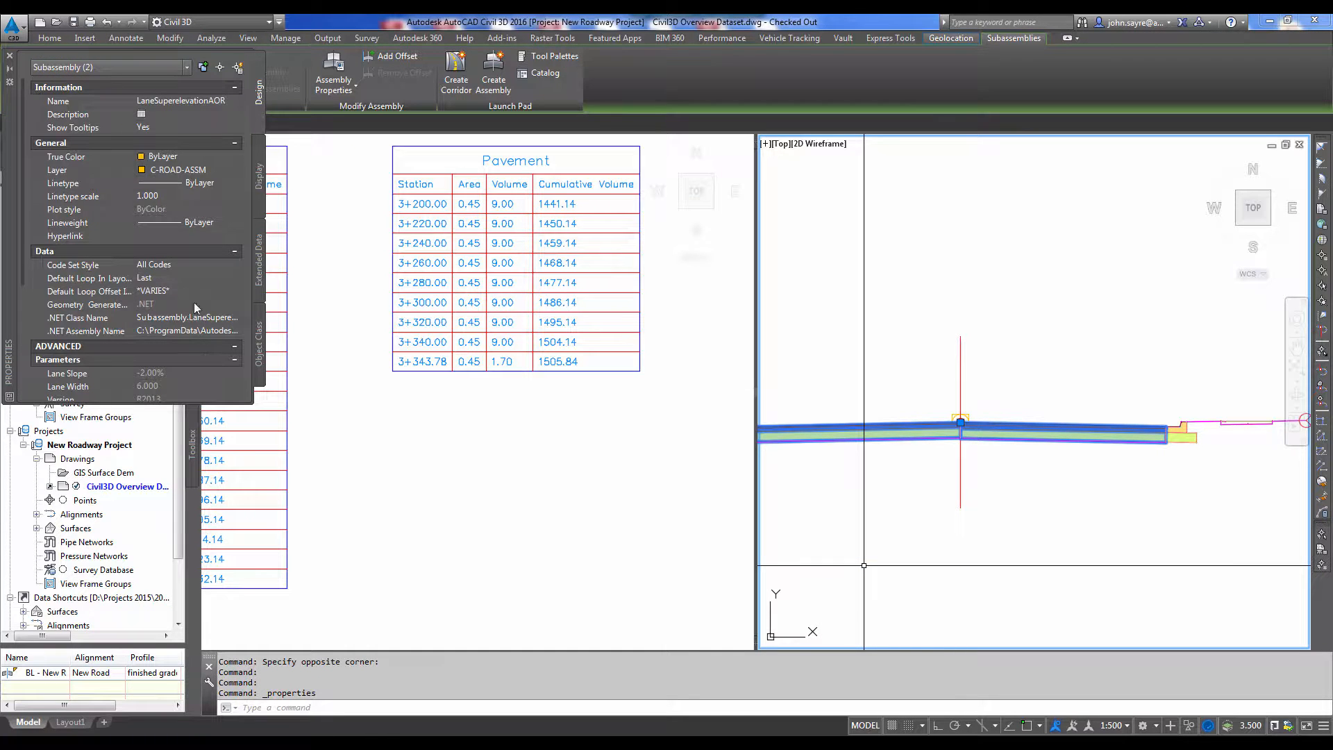
pyautogui.scroll(-4, 19, 352)
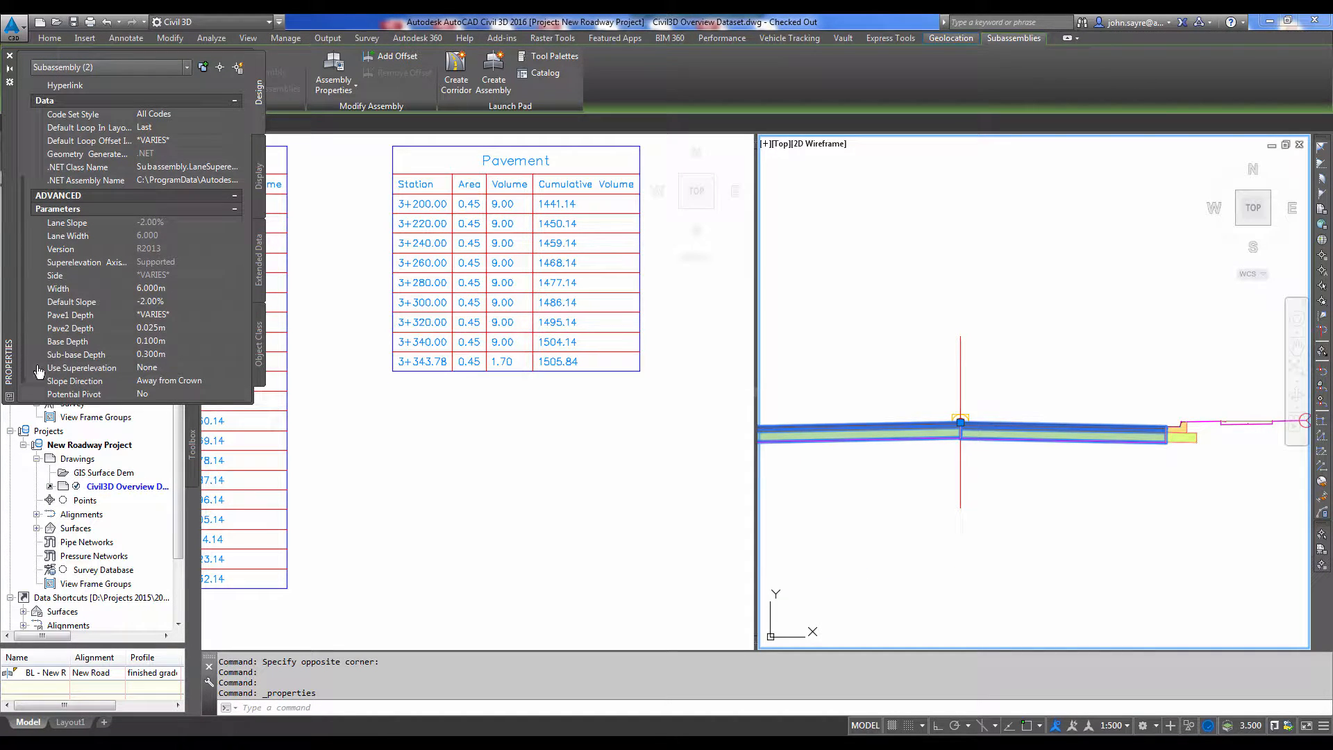
pyautogui.click(176, 286)
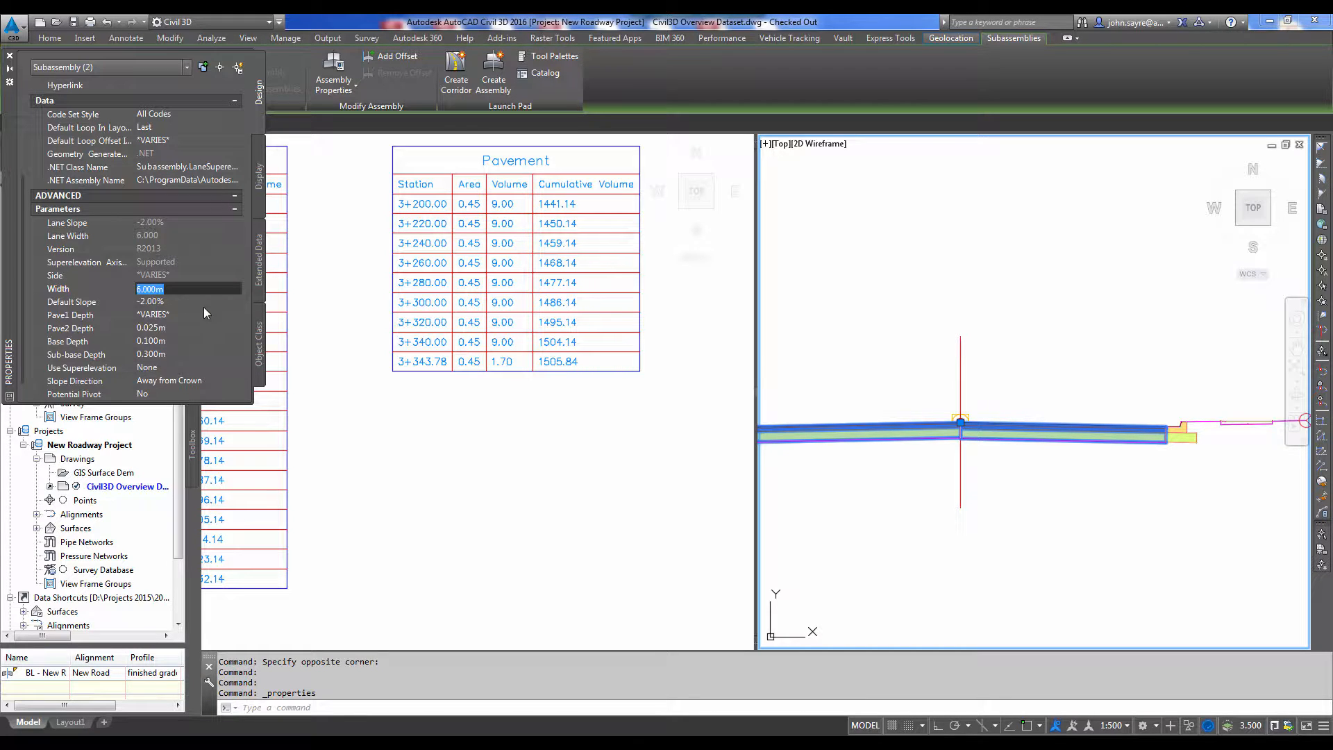
pyautogui.write('7')
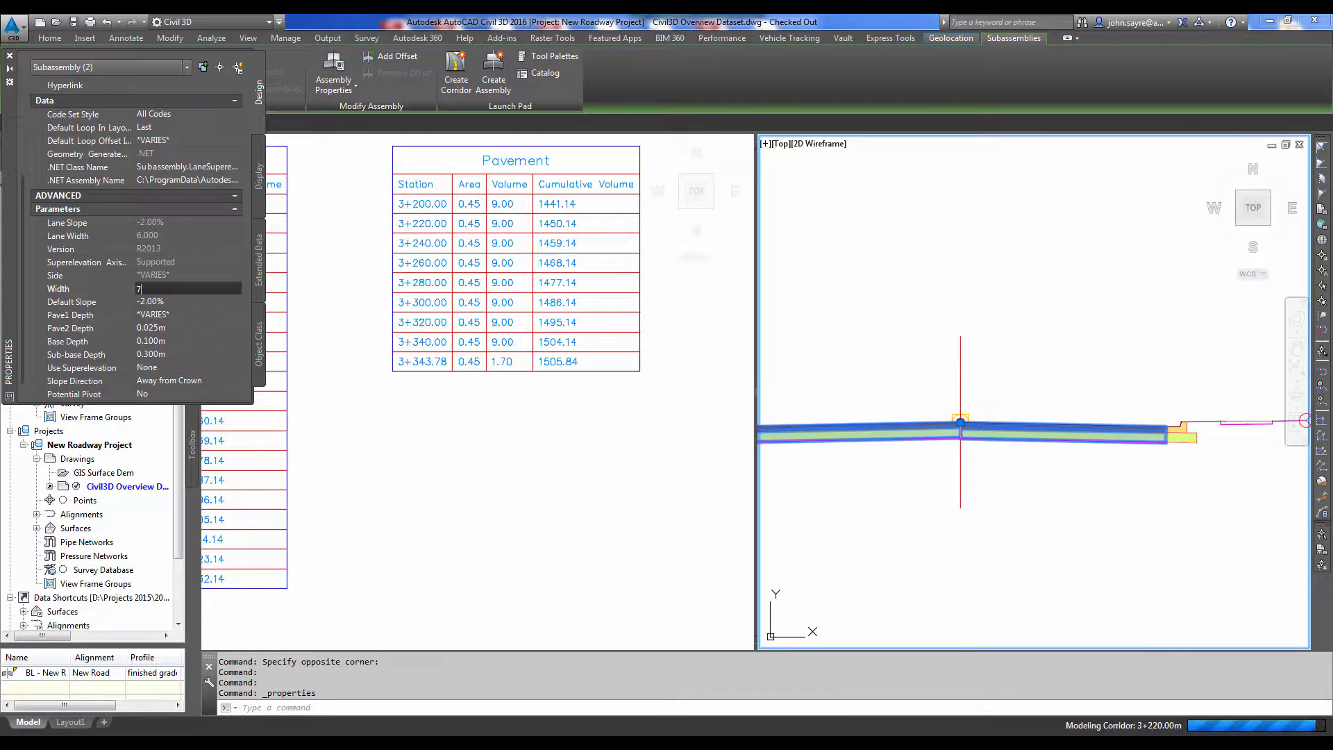
pyautogui.press('Tab')
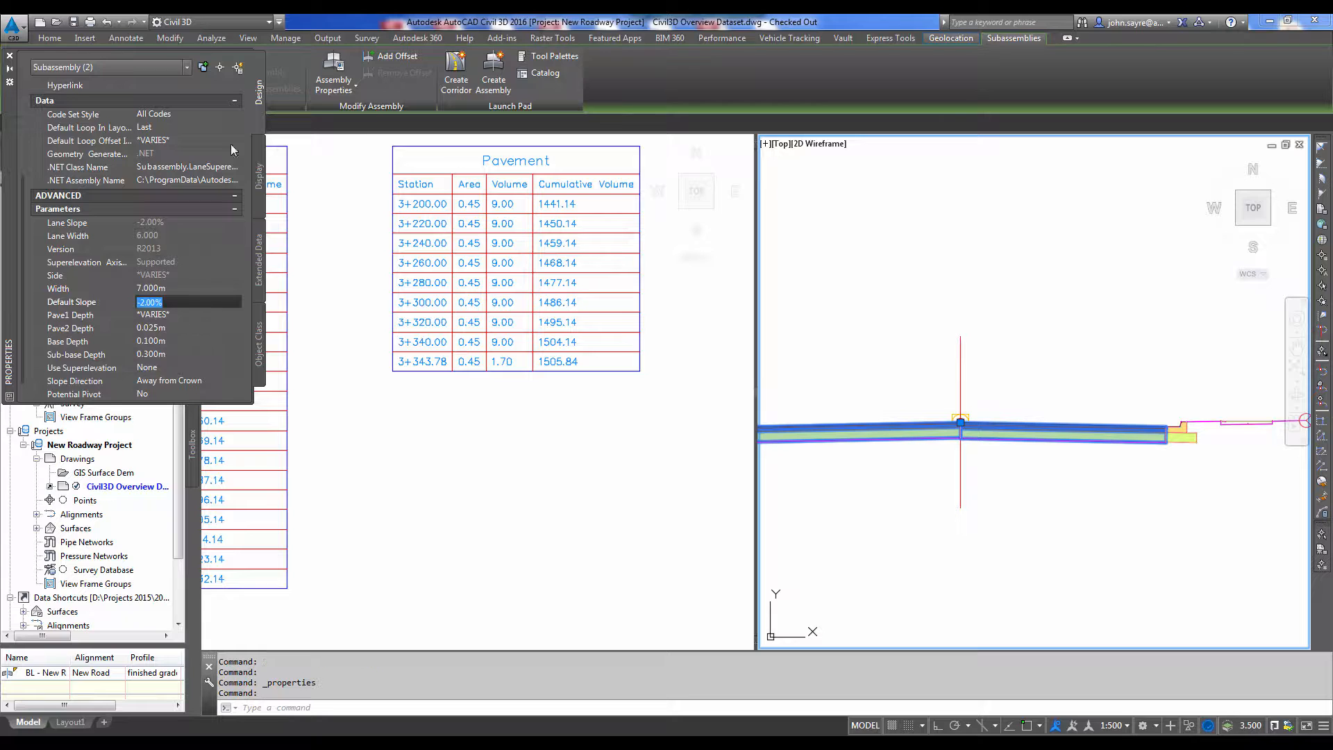
pyautogui.click(836, 498)
pyautogui.press('Escape')
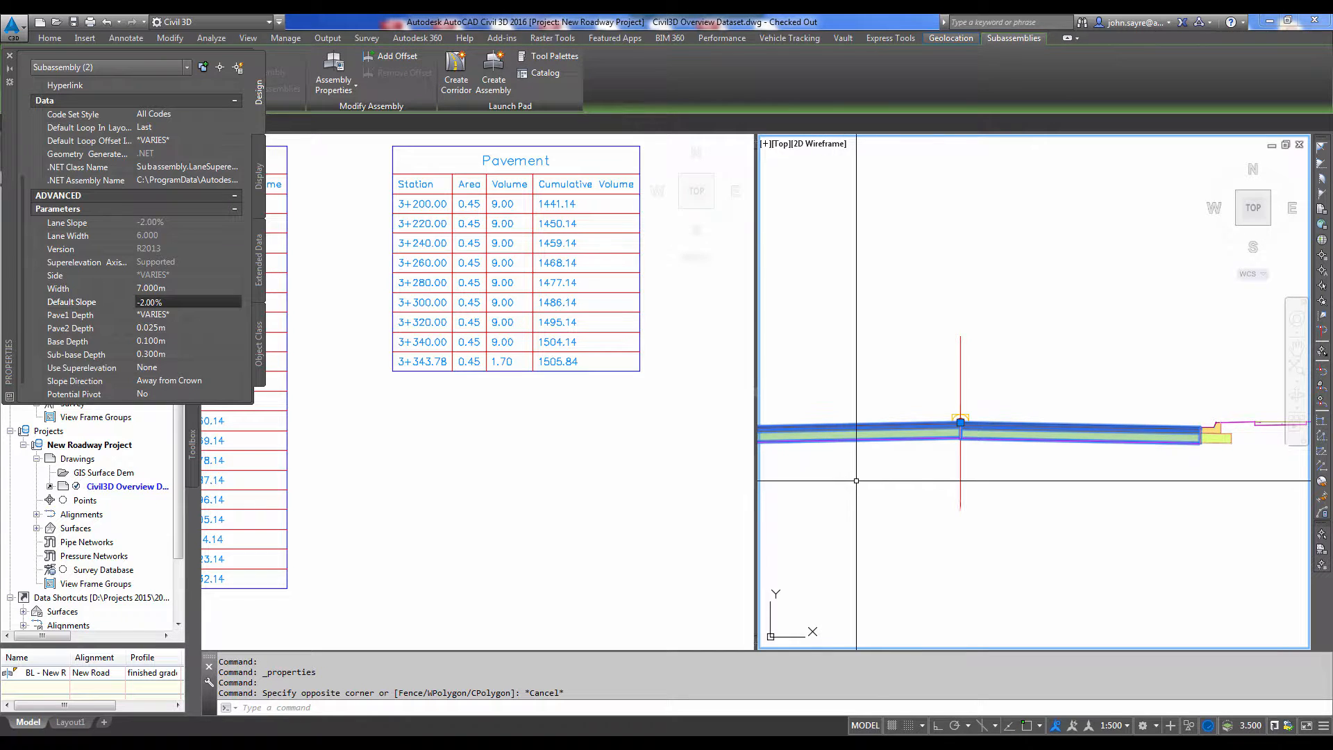
# Regenerate the viewport holding the Pavement tables to refresh their volumes, and close the object properties
pyautogui.moveTo(855, 477)
pyautogui.mouseDown(button='middle')
pyautogui.moveTo(1004, 470)
pyautogui.moveTo(961, 467)
pyautogui.mouseUp(button='middle')
pyautogui.scroll(-2, 962, 466)
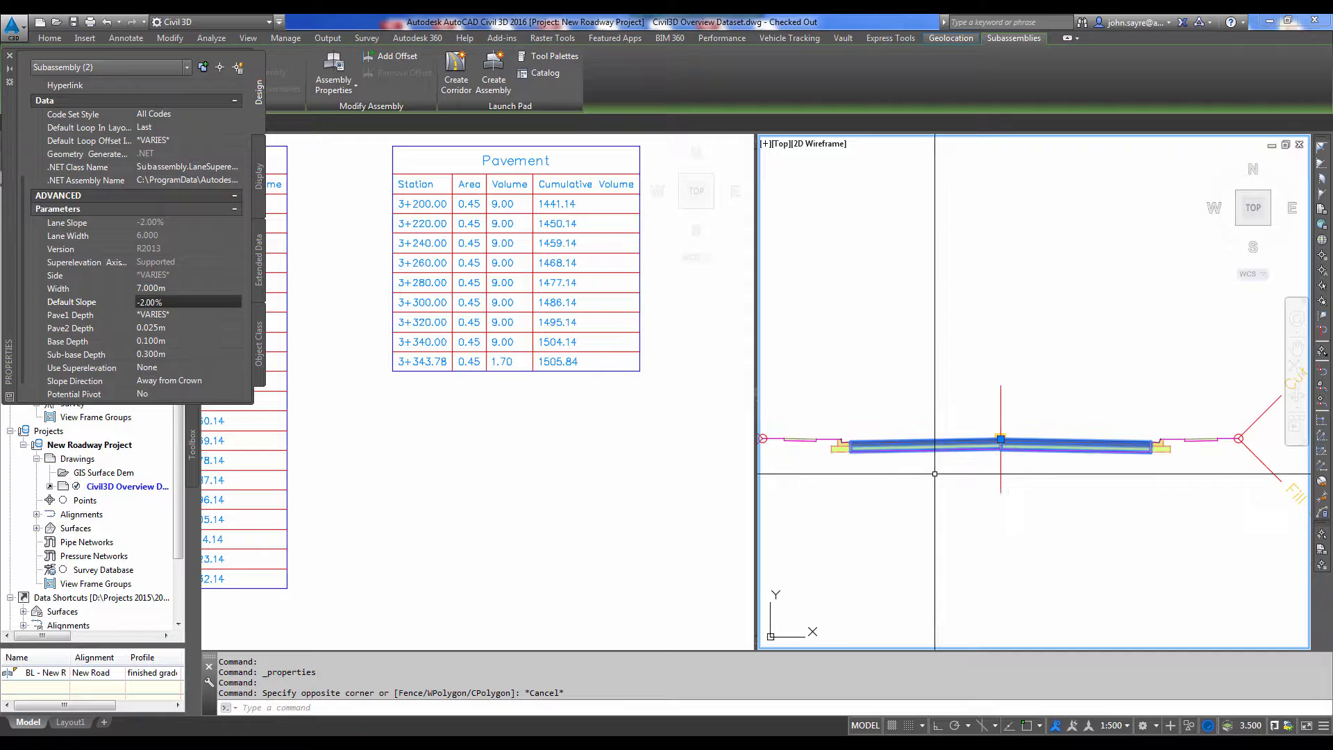
pyautogui.click(550, 436)
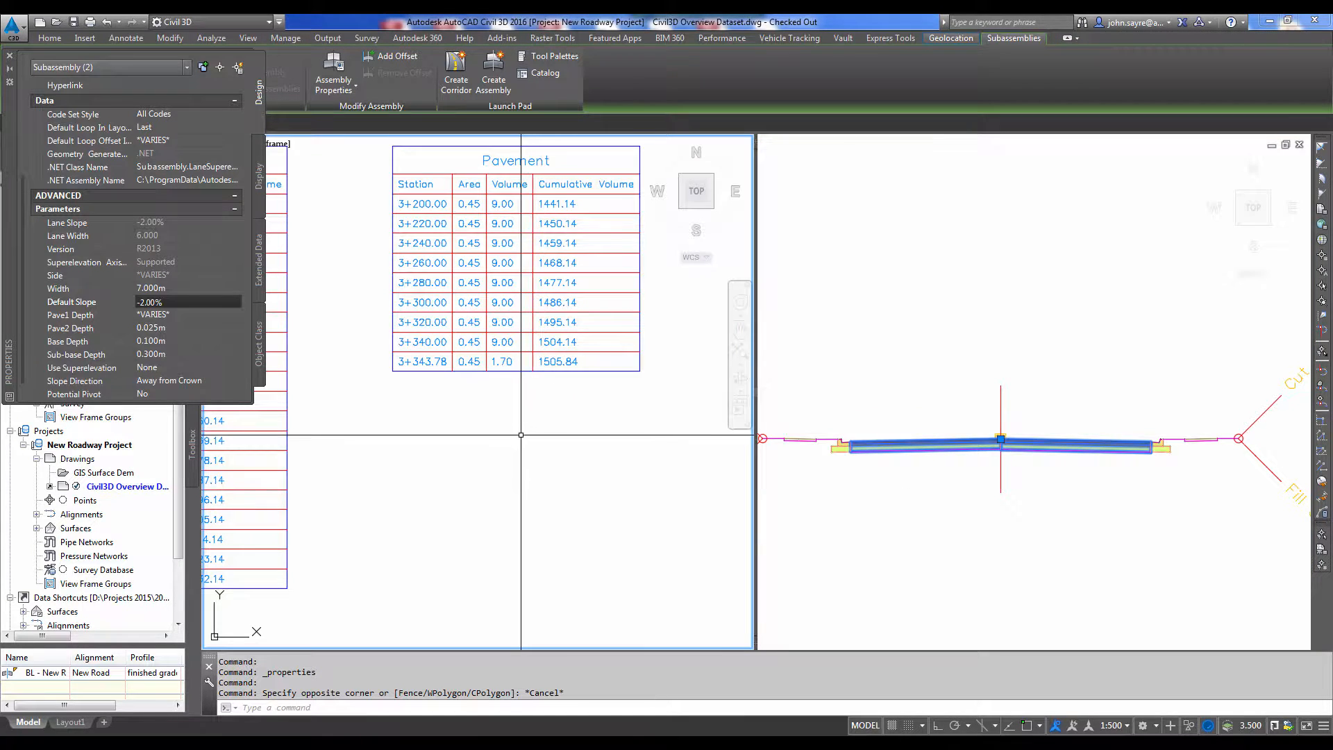
pyautogui.write('re')
pyautogui.press('Return')
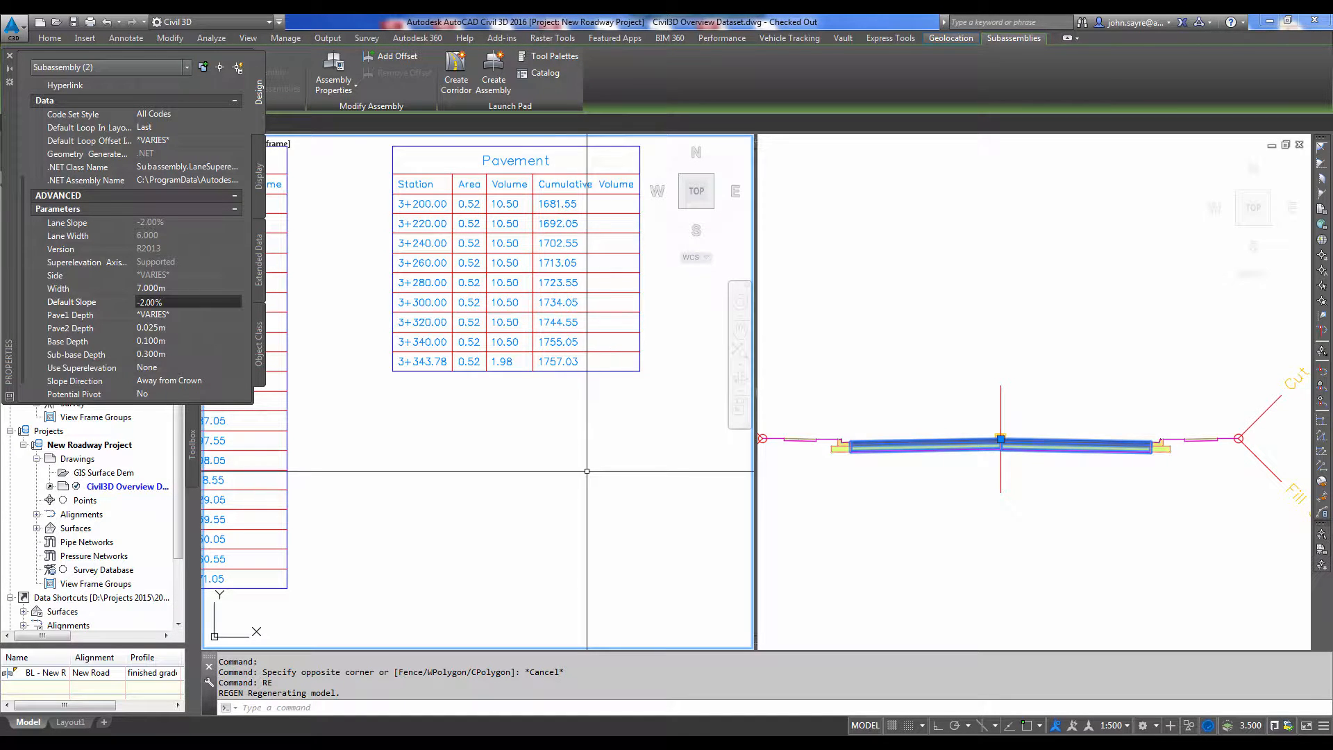
pyautogui.hotkey('ctrl', '1')
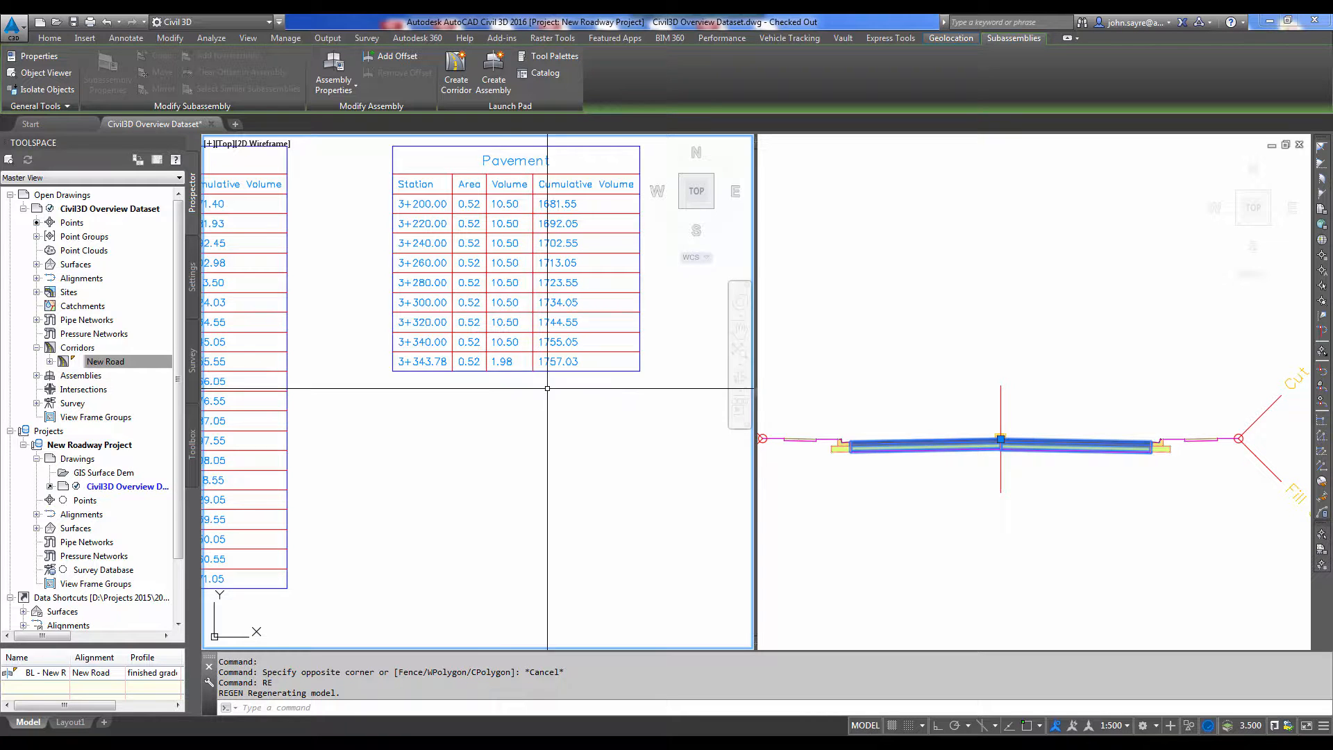
# Clear the lane subassembly selection and return the drawing area to a single viewport
pyautogui.scroll(-5, 485, 385)
pyautogui.scroll(-7, 485, 386)
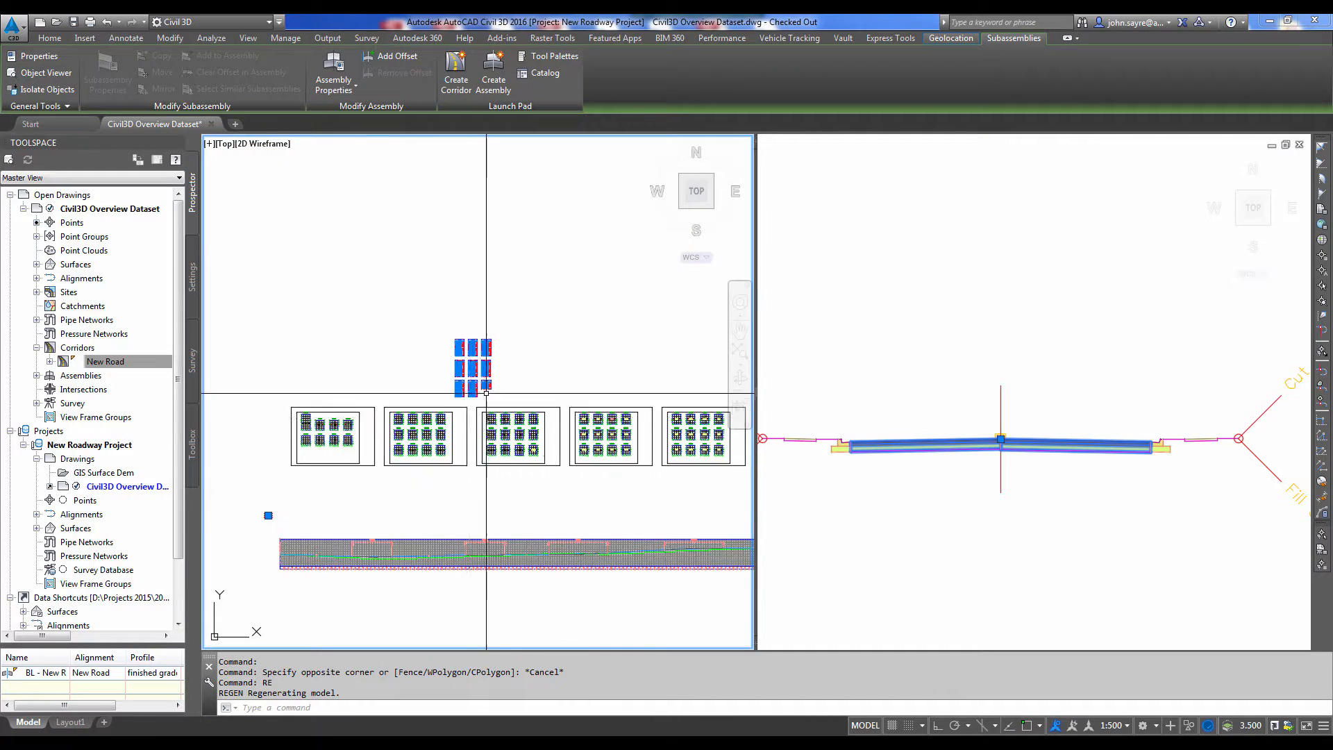
pyautogui.moveTo(298, 530); pyautogui.dragTo(601, 512, button='middle')
pyautogui.scroll(3, 332, 600)
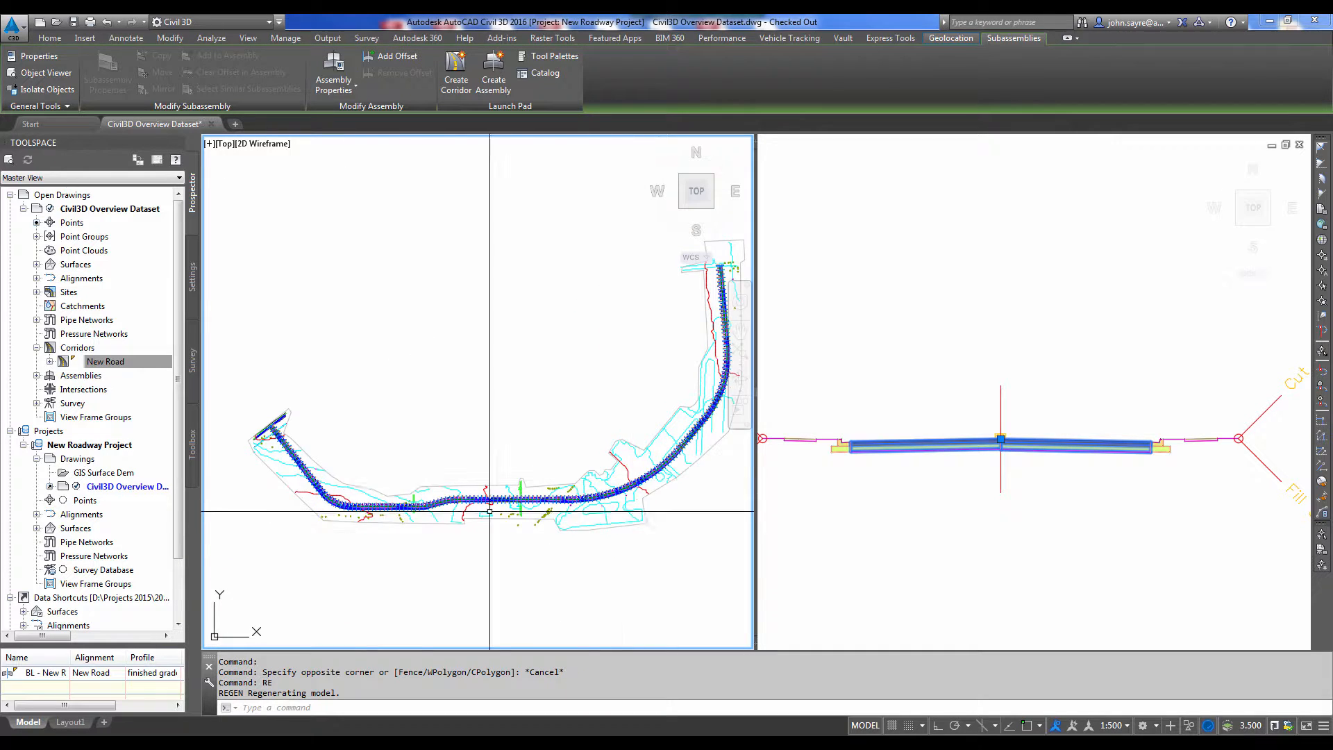
pyautogui.scroll(5, 443, 490)
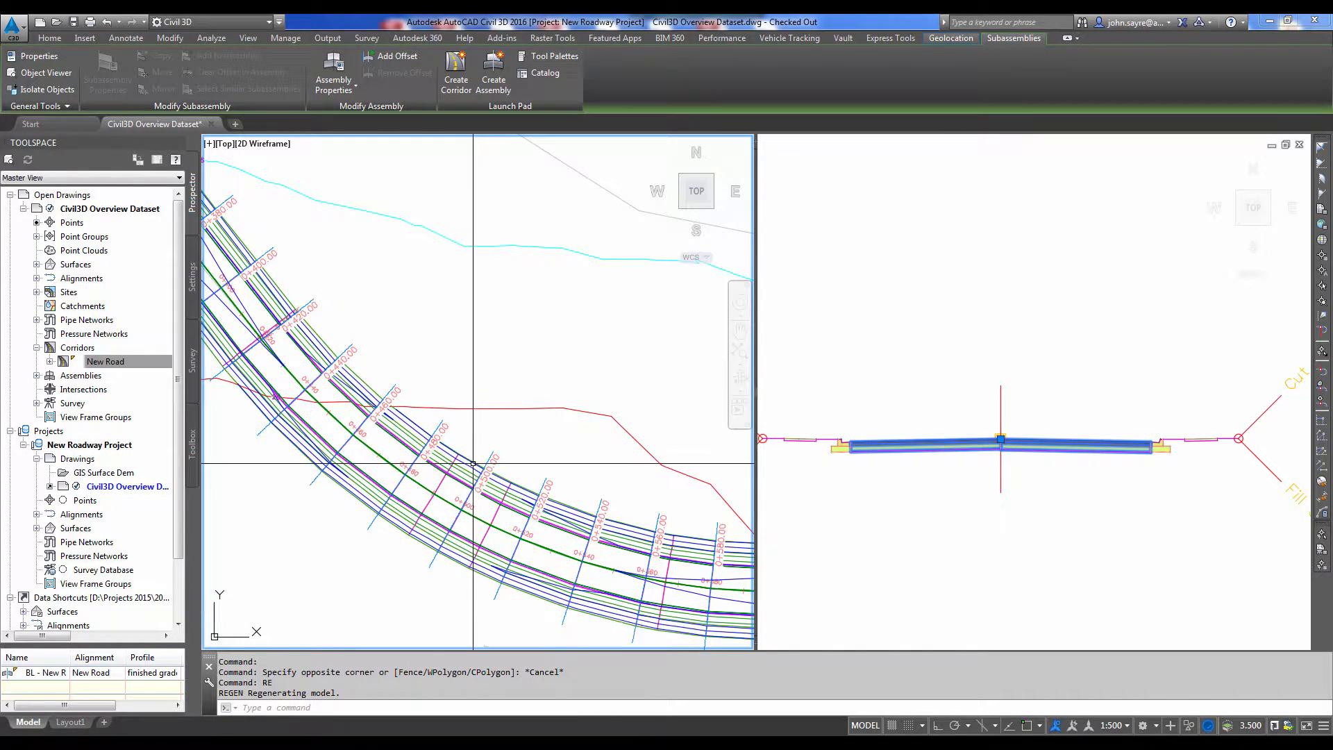
pyautogui.scroll(-5, 657, 421)
pyautogui.scroll(-3, 657, 420)
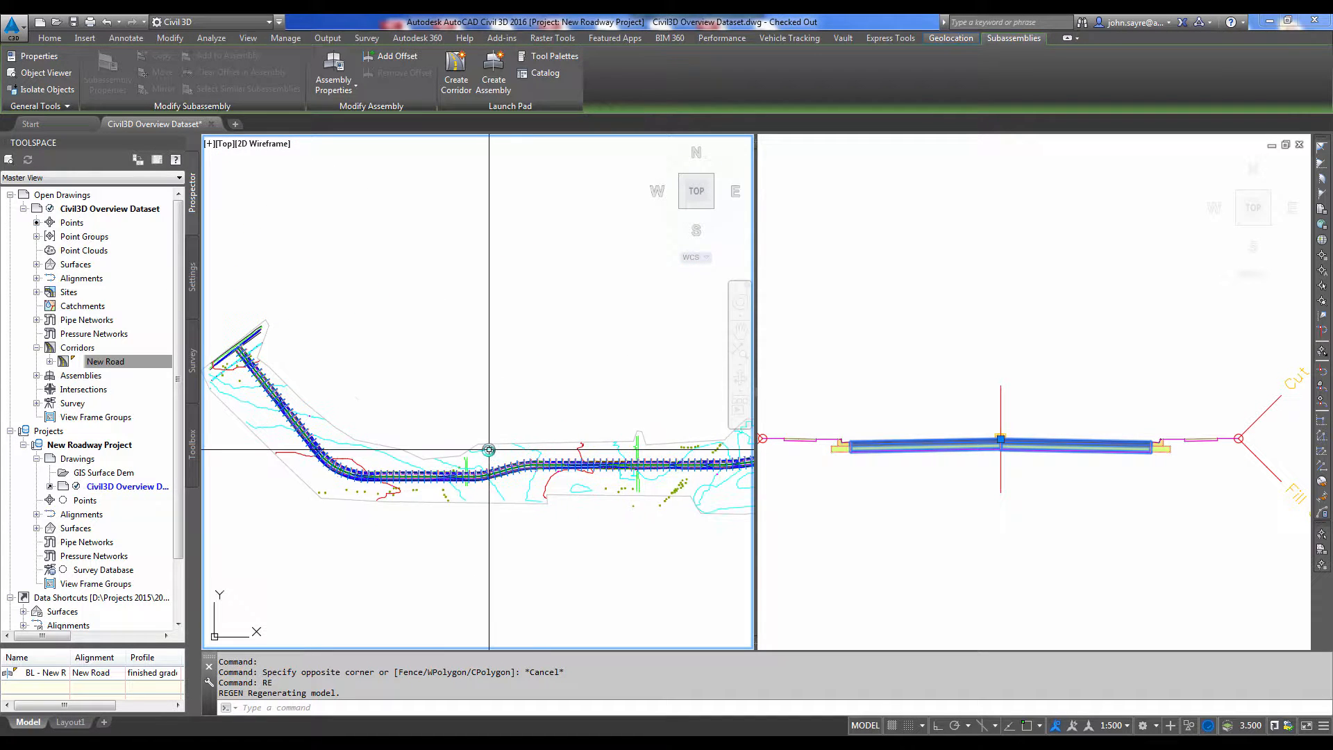
pyautogui.click(925, 478)
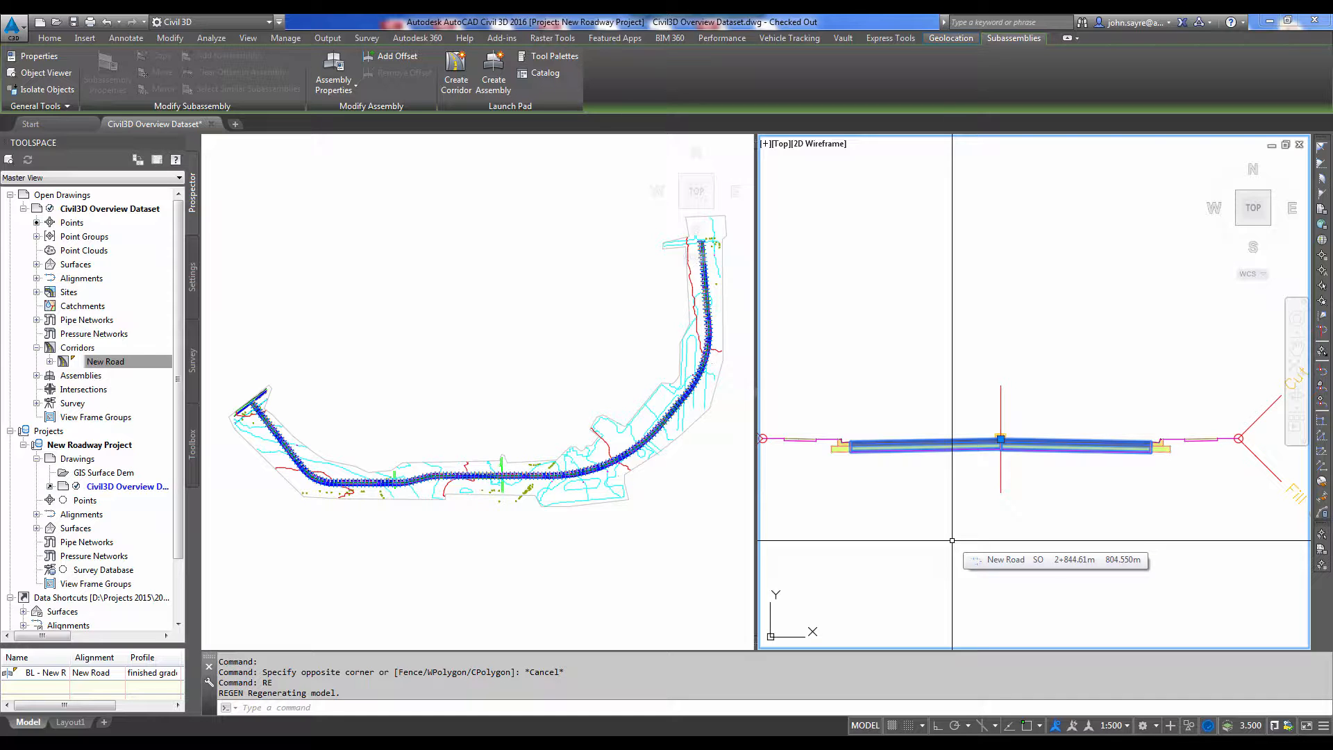
pyautogui.press('Escape')
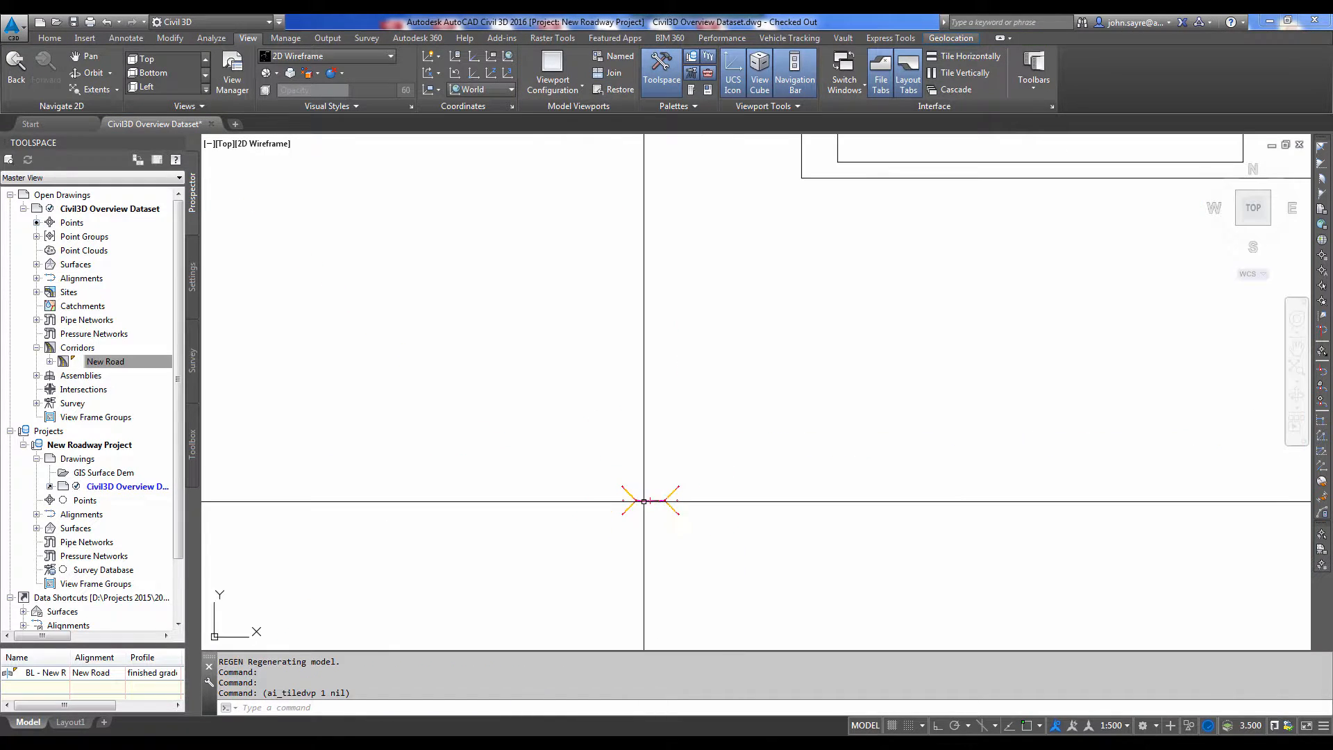
# Start a new pipe network for the road, naming it storm and using the Storm Water Parts list
pyautogui.scroll(-8, 644, 501)
pyautogui.moveTo(515, 567); pyautogui.dragTo(696, 474, button='middle')
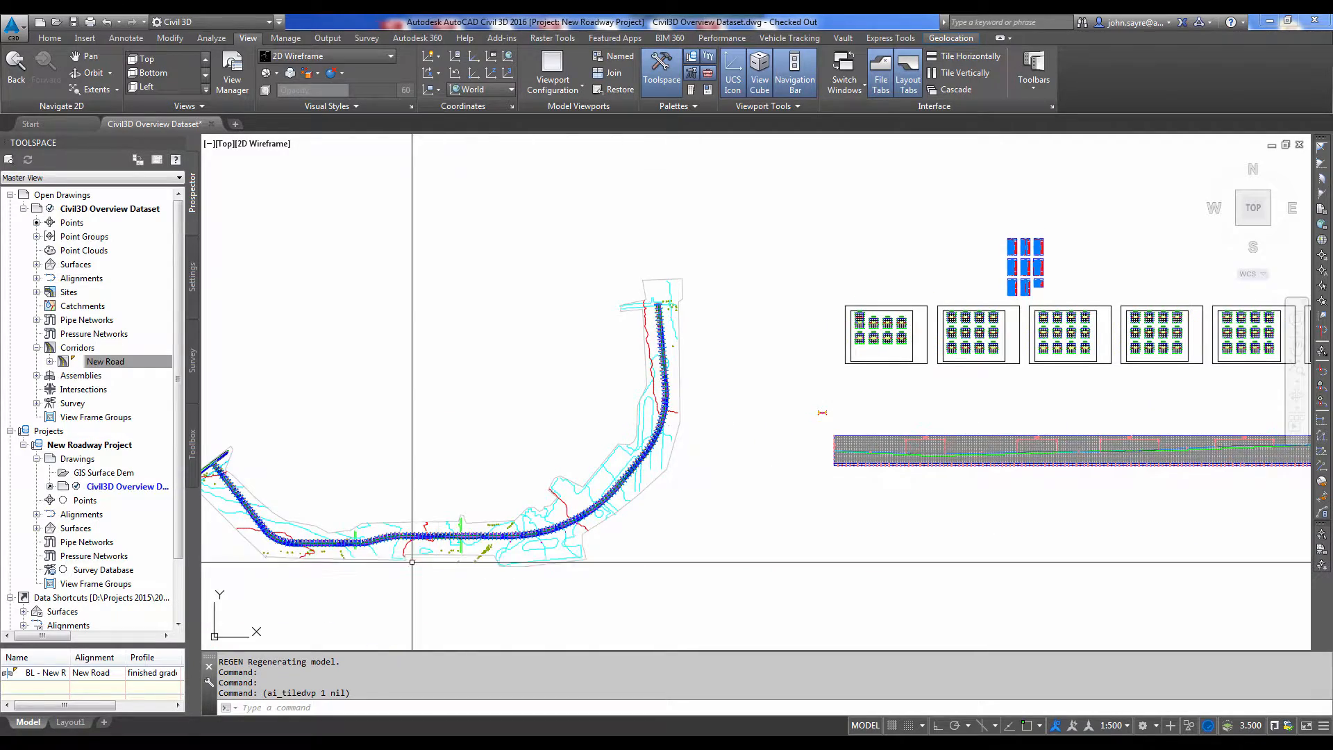
pyautogui.moveTo(386, 565); pyautogui.dragTo(503, 532, button='middle')
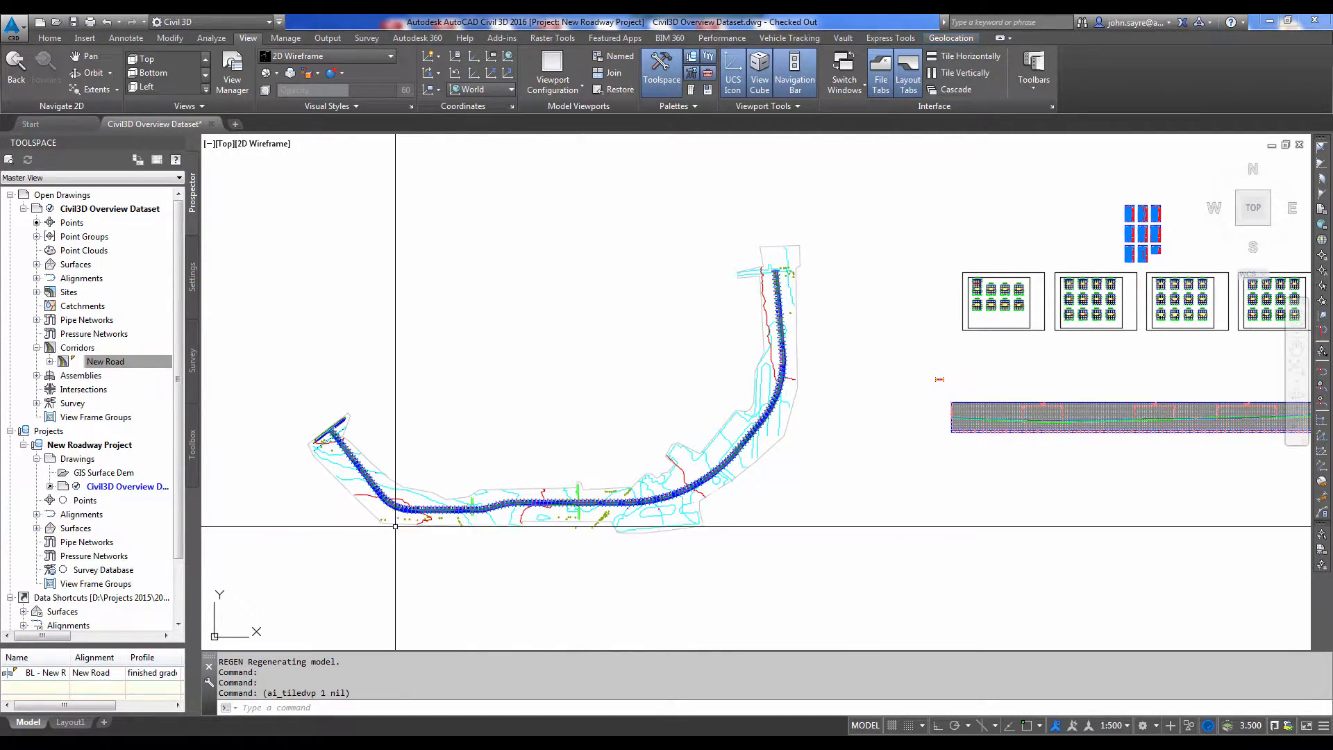
pyautogui.scroll(8, 395, 526)
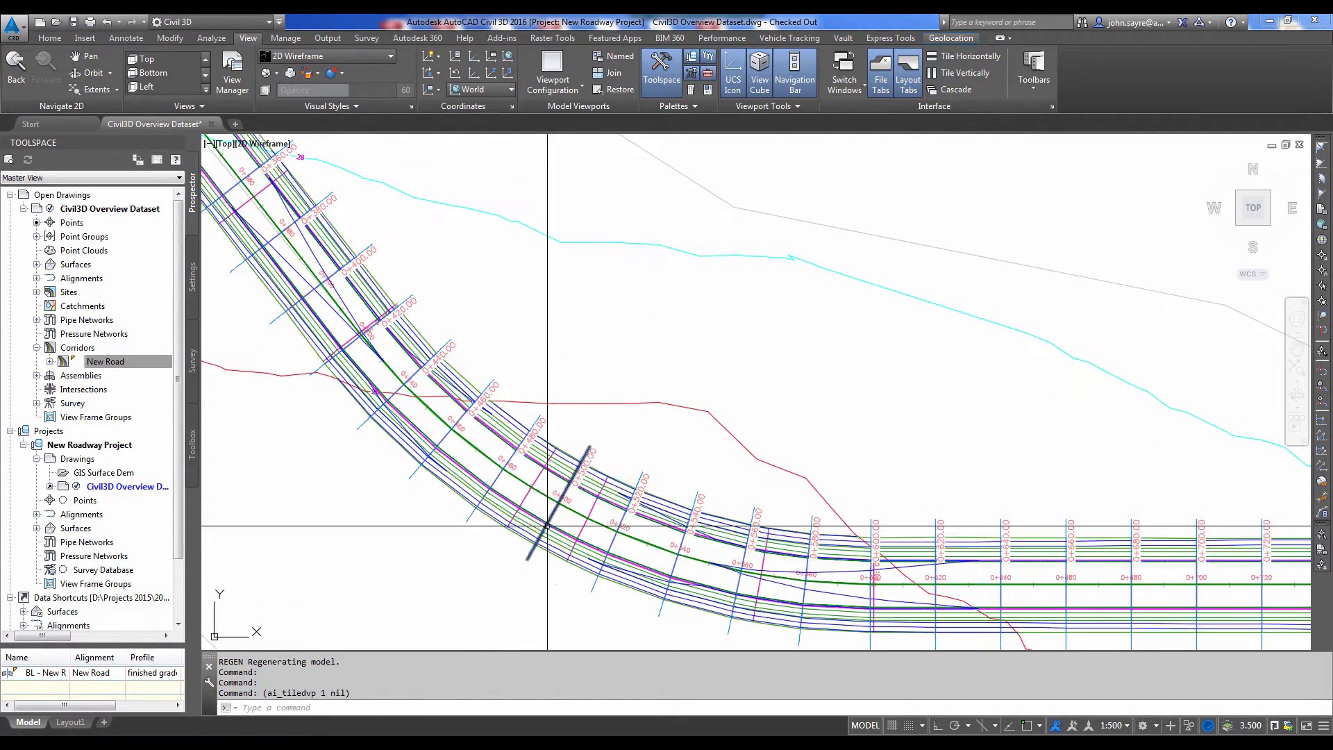
pyautogui.scroll(-2, 538, 478)
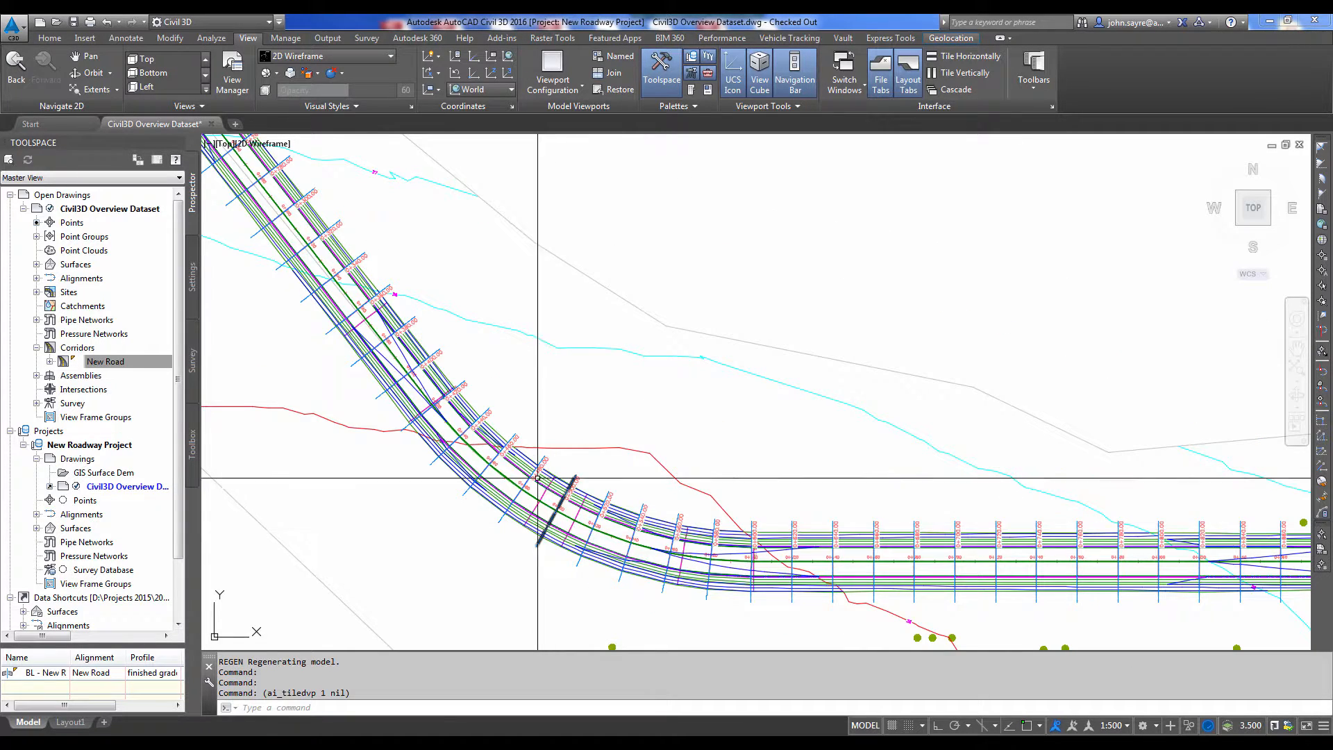
pyautogui.click(49, 38)
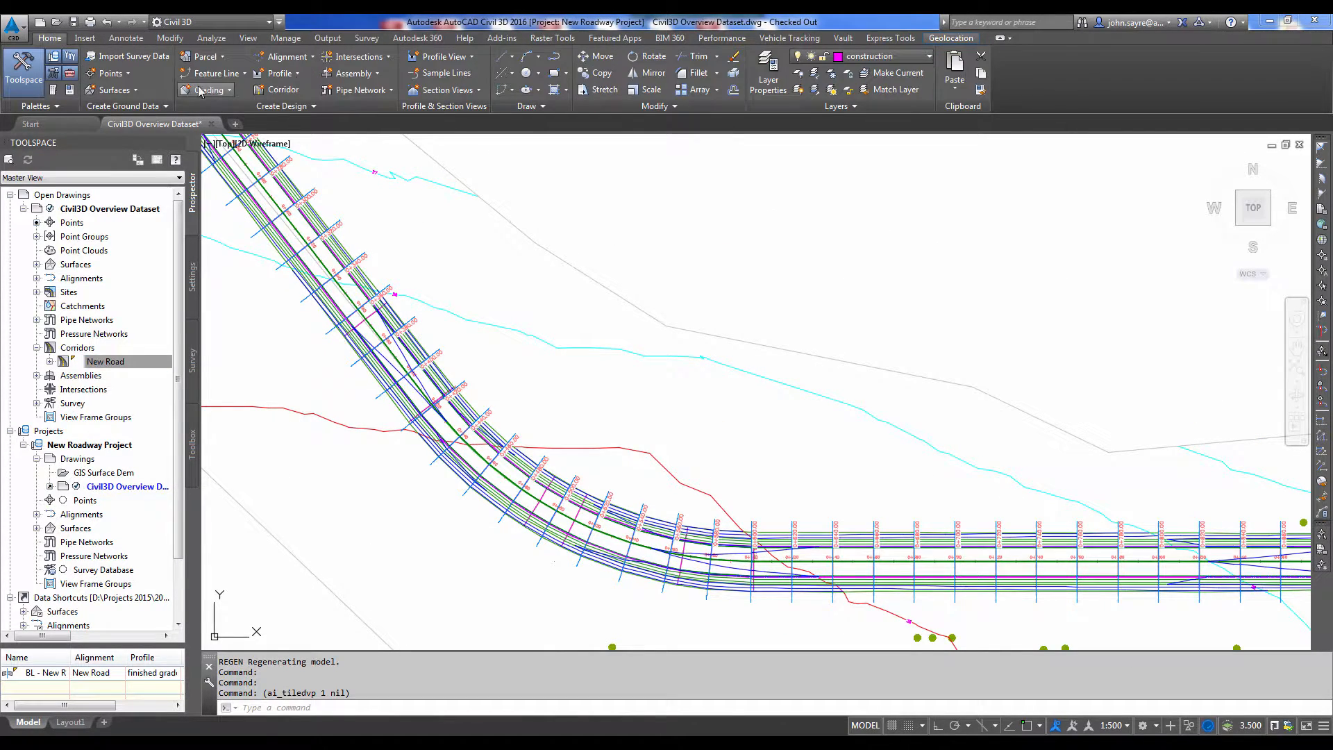
pyautogui.click(391, 89)
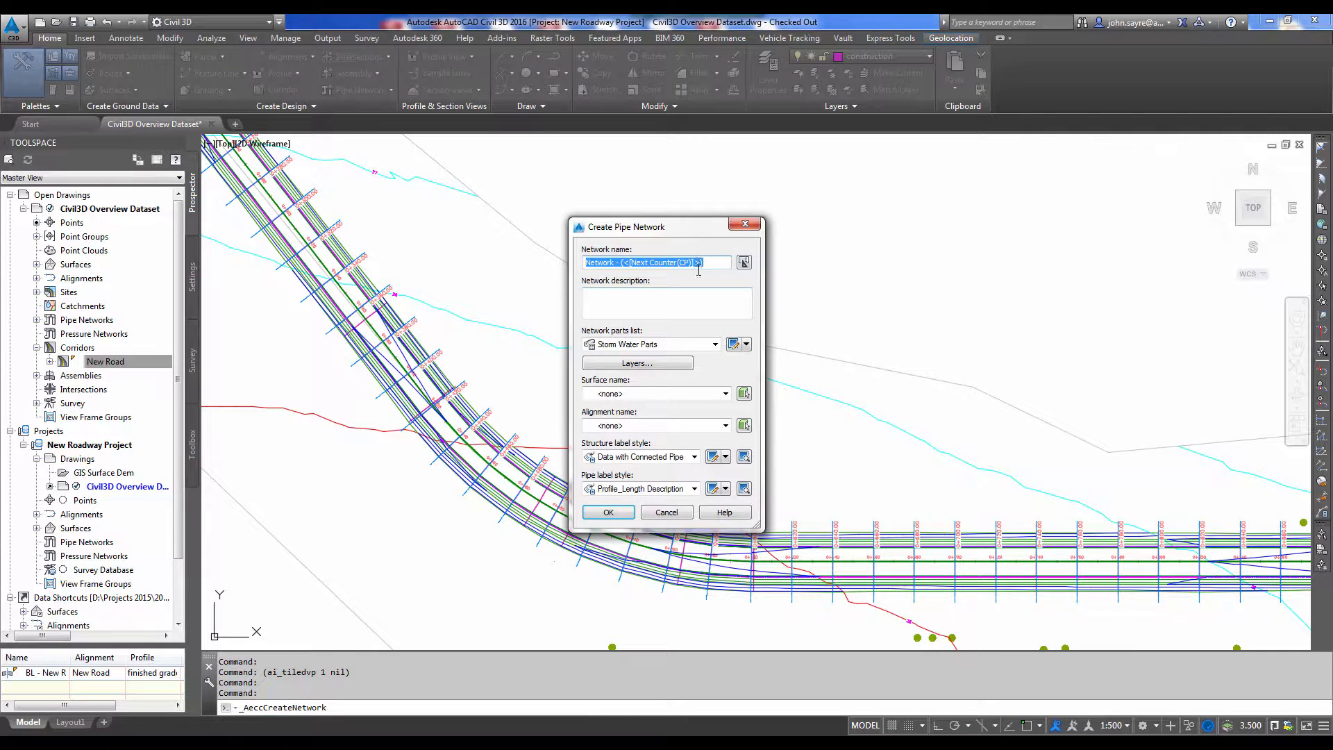
pyautogui.write('storm')
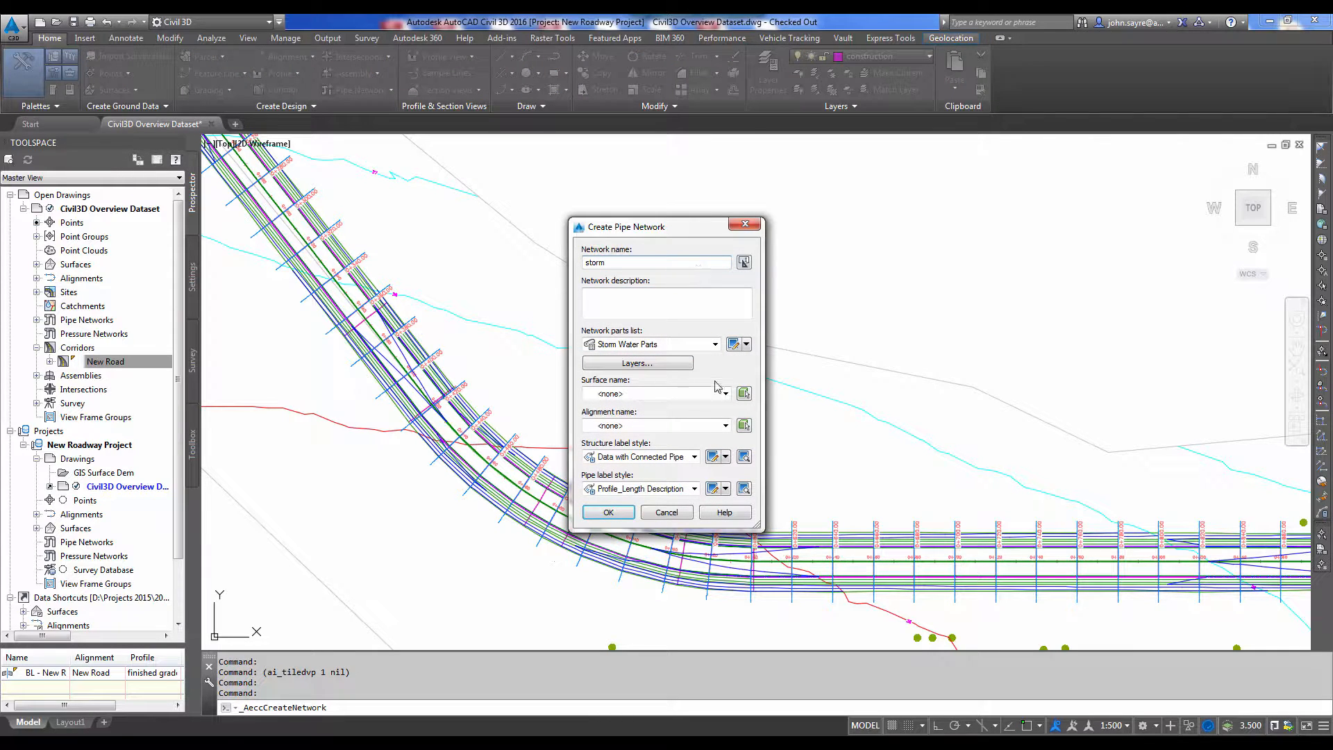
pyautogui.click(715, 344)
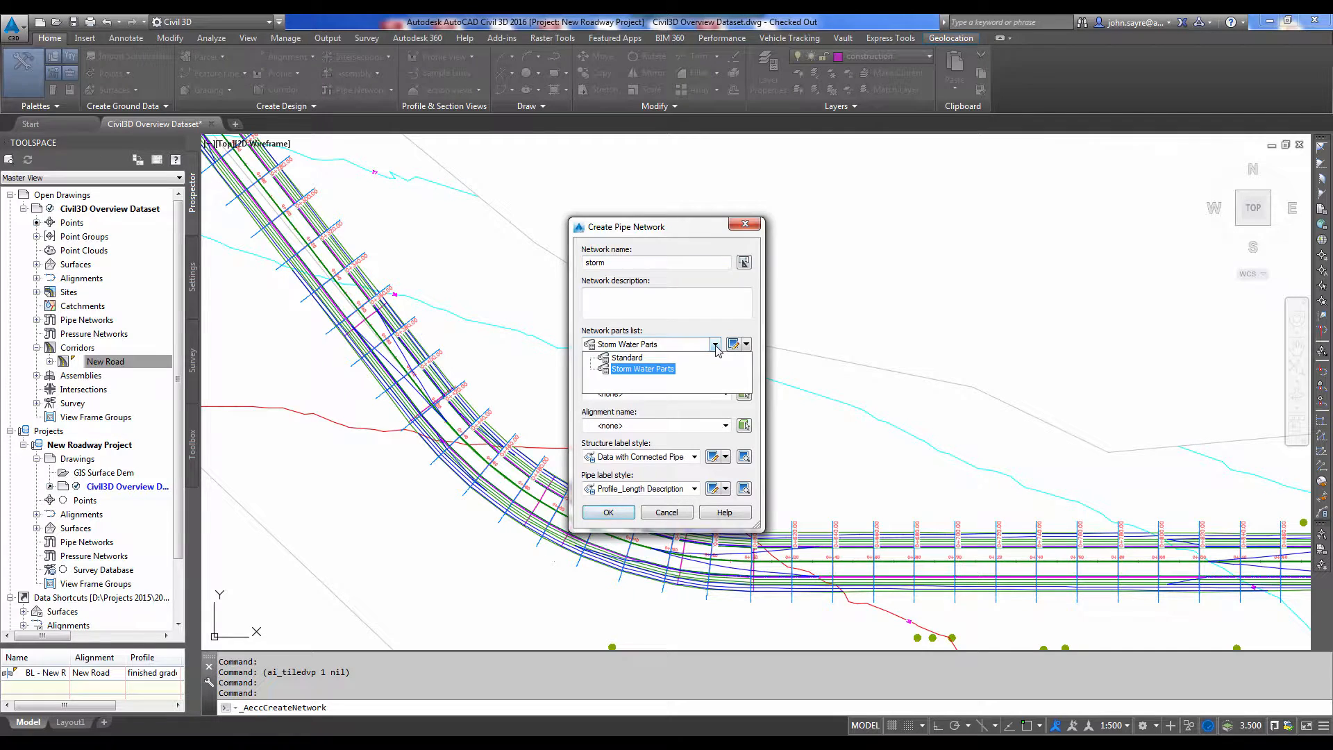
pyautogui.click(635, 364)
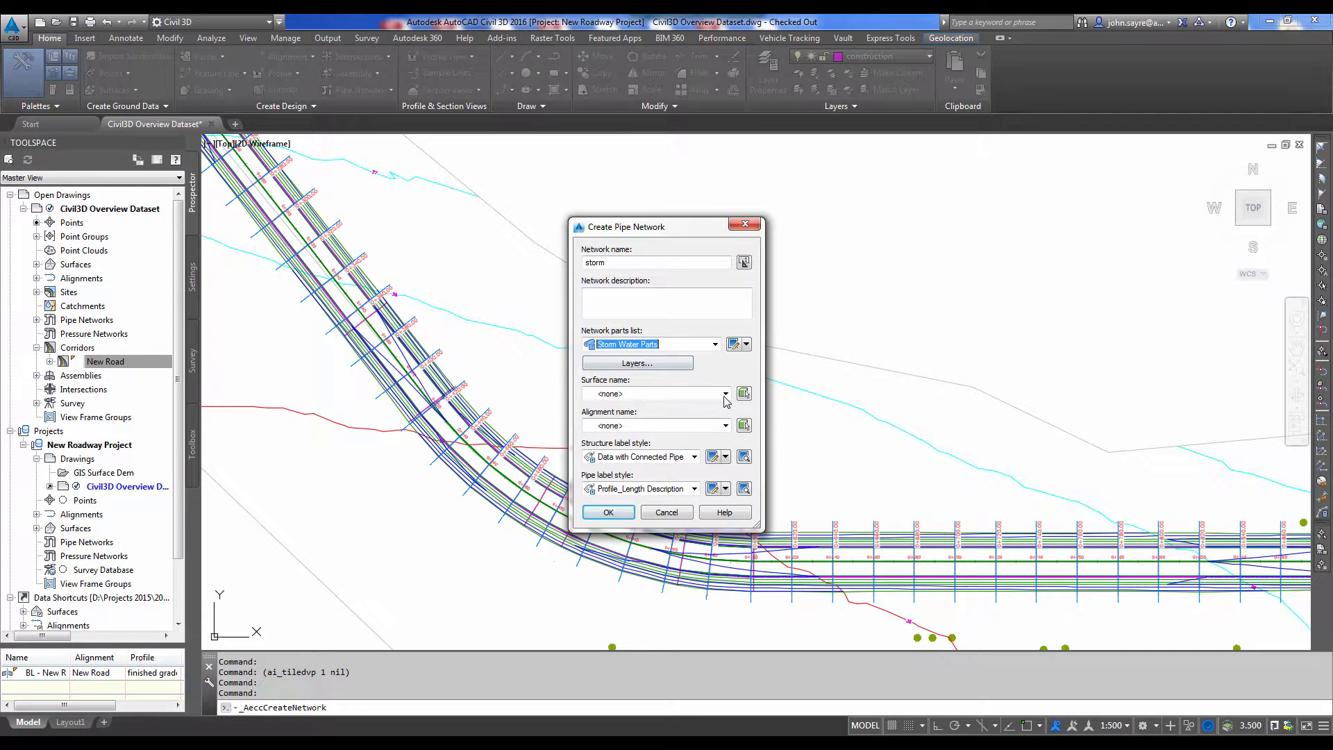
# Create the network with surface New Road - (3), alignment New Road and the Data with Connected Pipe structure label style
pyautogui.click(726, 394)
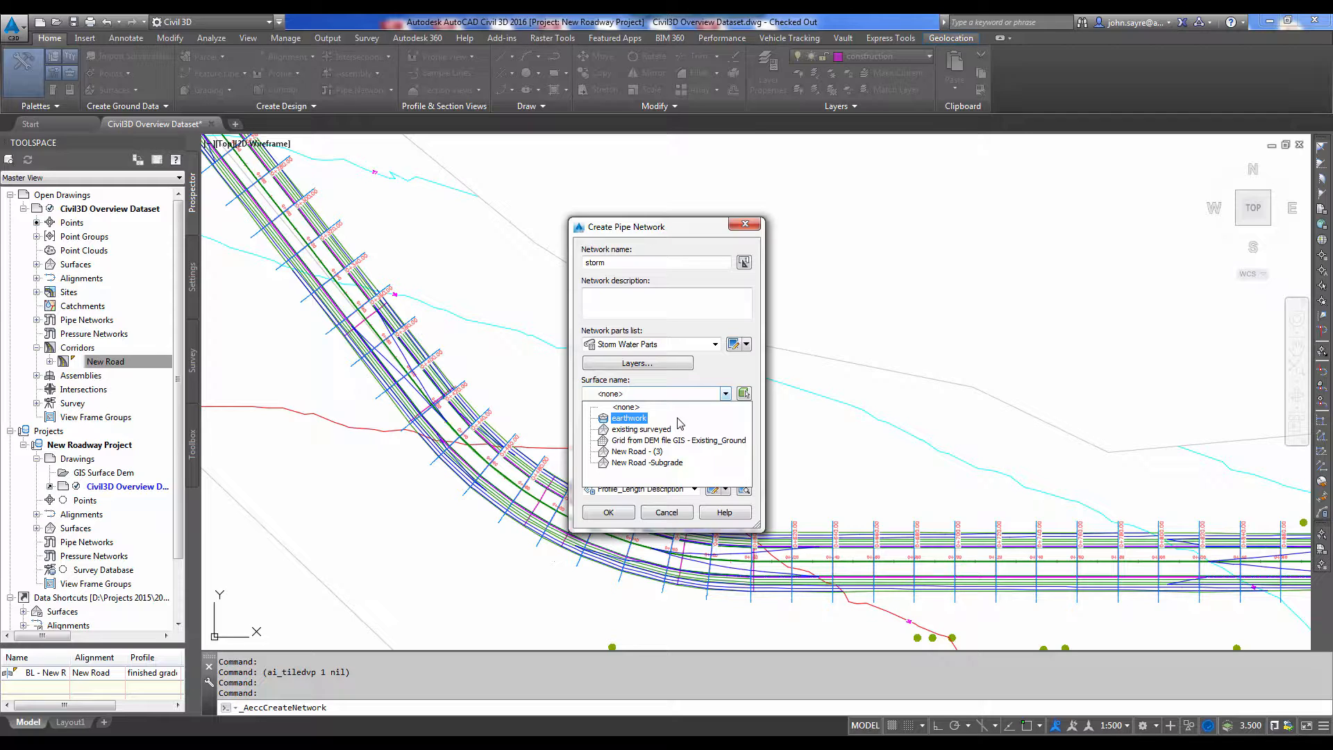
pyautogui.click(639, 451)
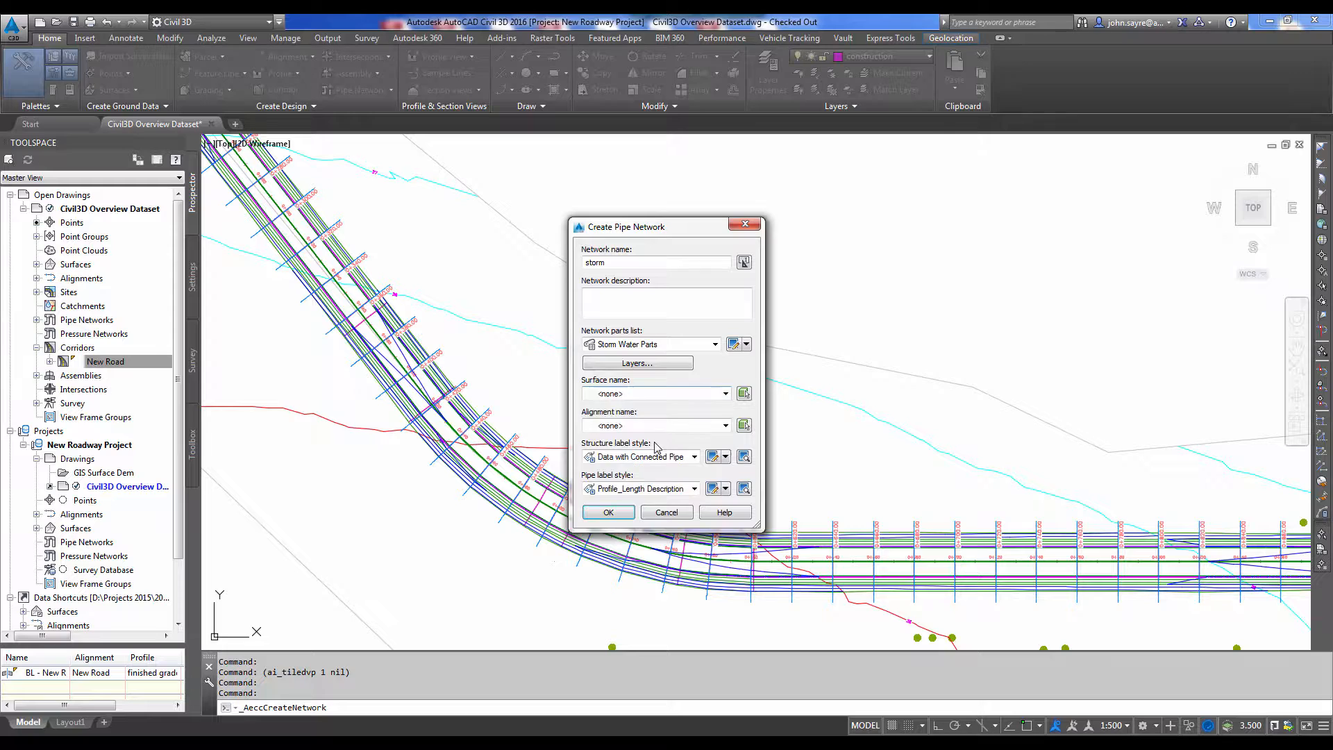
pyautogui.click(724, 426)
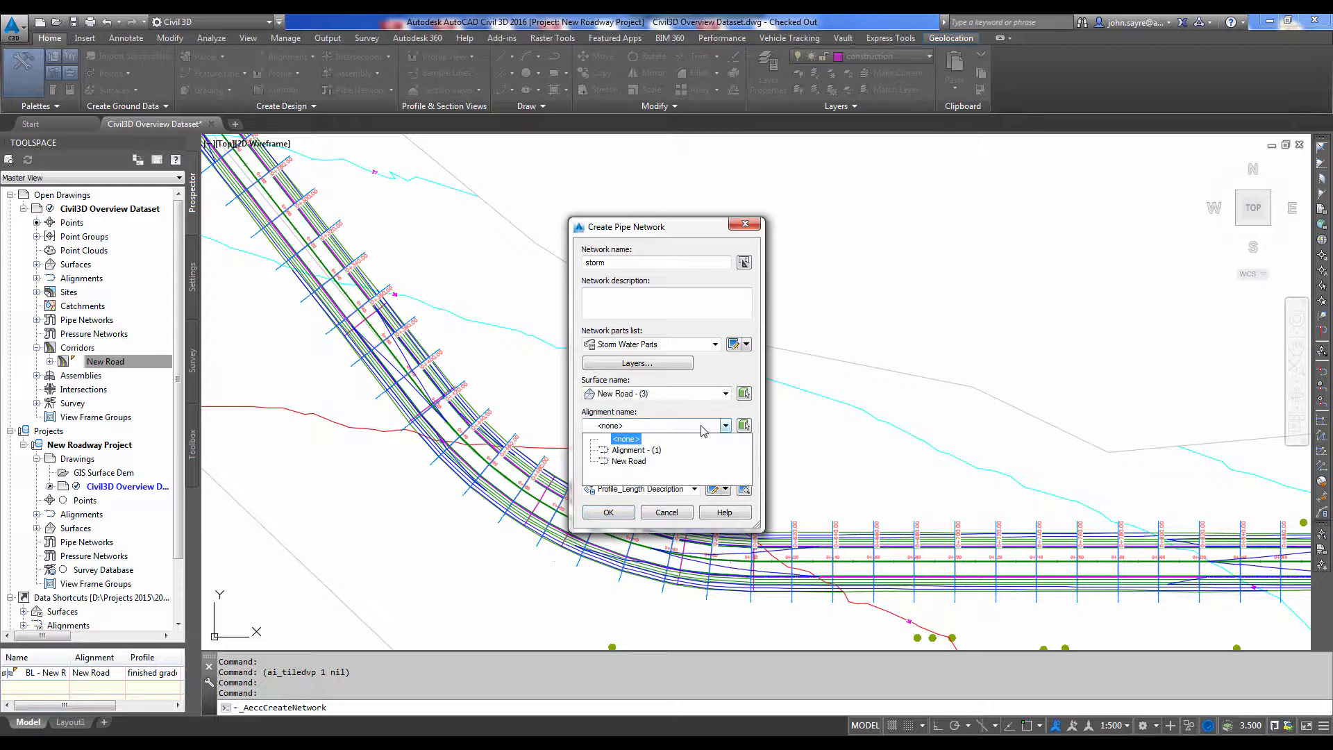
pyautogui.click(615, 437)
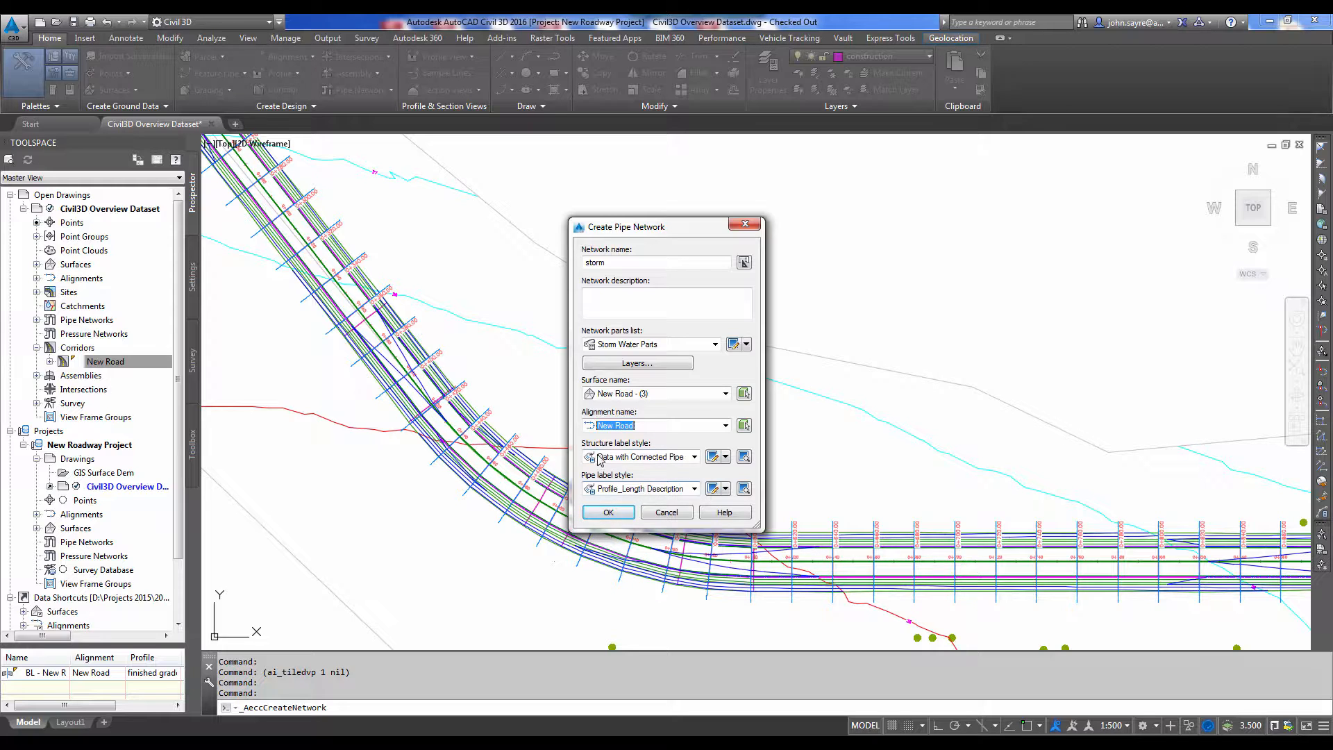
pyautogui.click(694, 457)
pyautogui.click(632, 479)
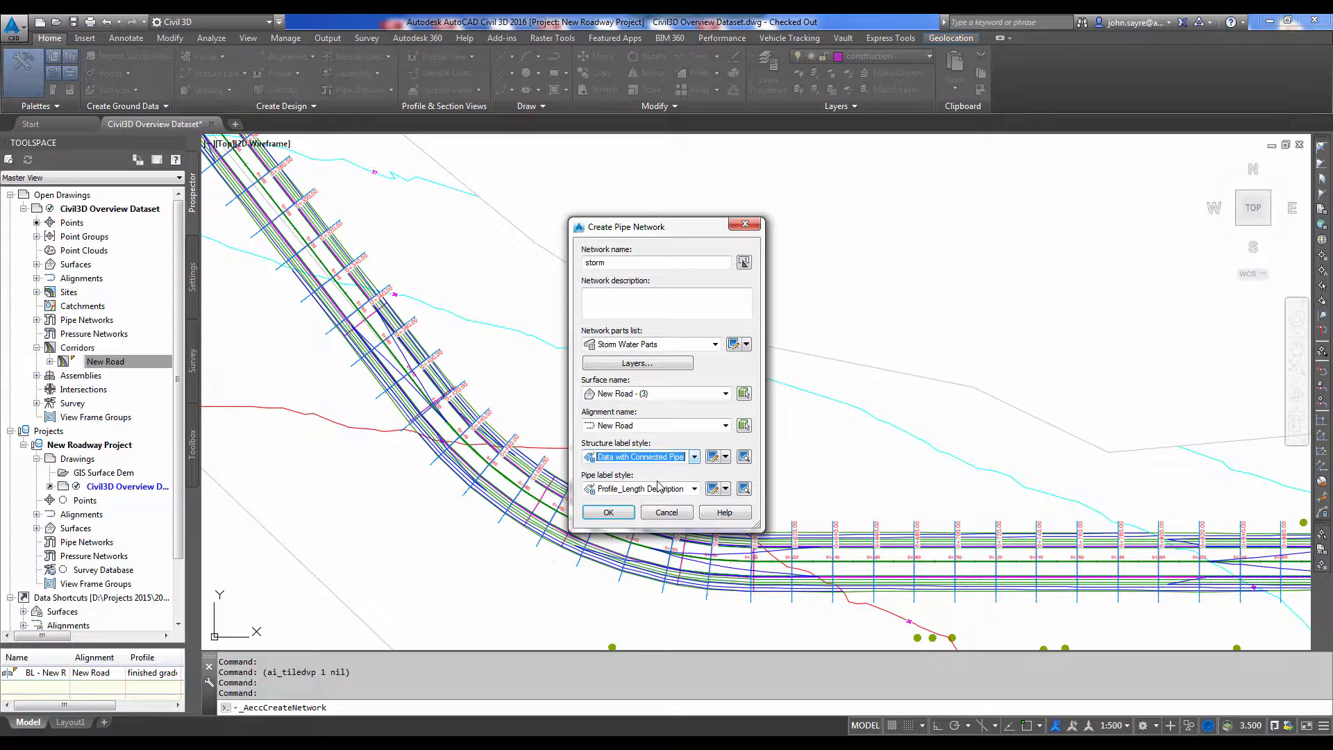
pyautogui.click(607, 512)
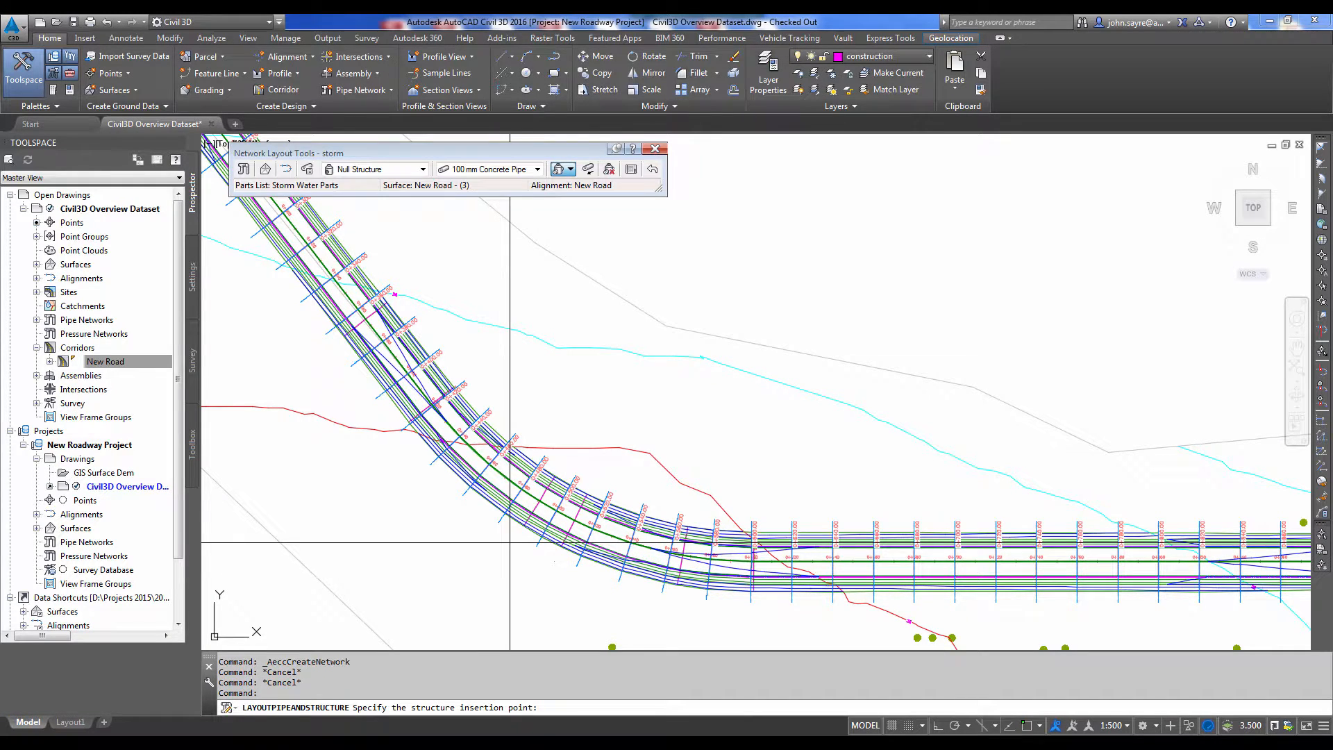
# Choose the 3,000 x 2,750 mm Rectangular Structure and the 150 mm Concrete Pipe as the network's layout parts
pyautogui.click(422, 169)
pyautogui.click(330, 205)
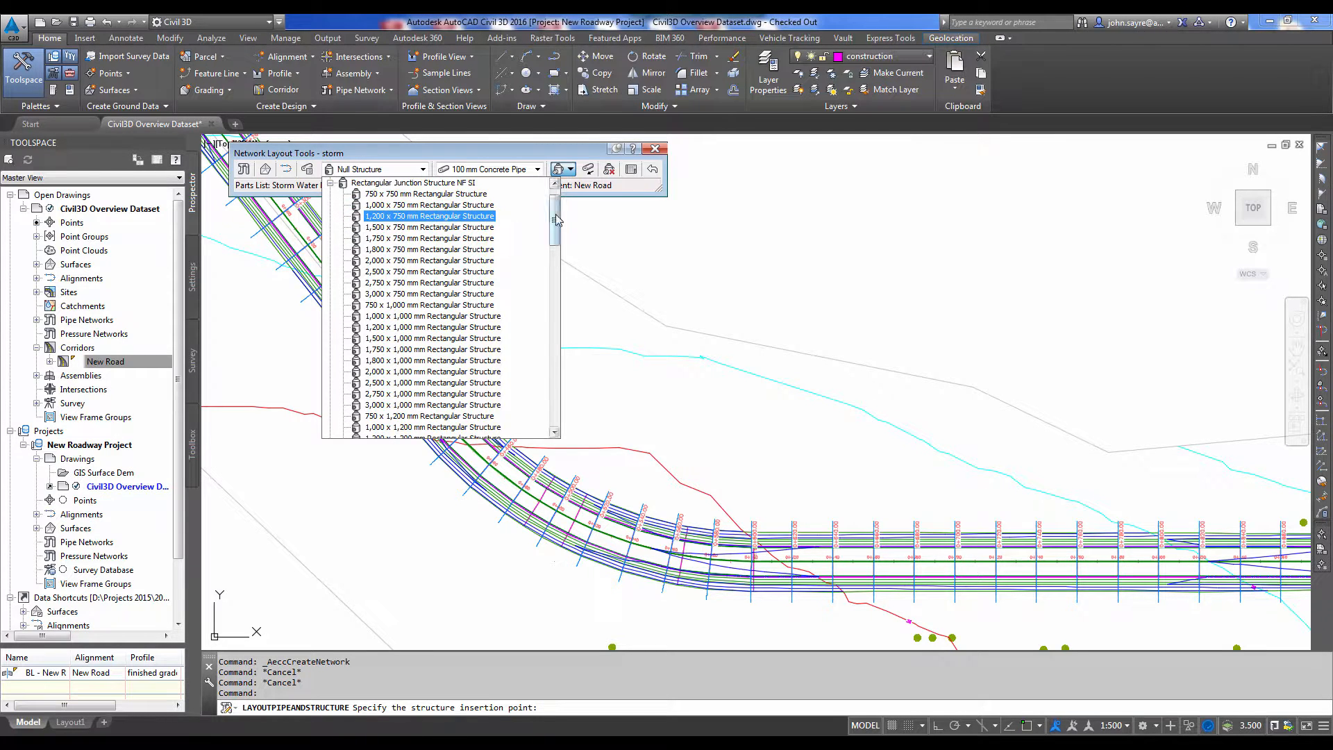
pyautogui.moveTo(554, 221); pyautogui.dragTo(553, 386)
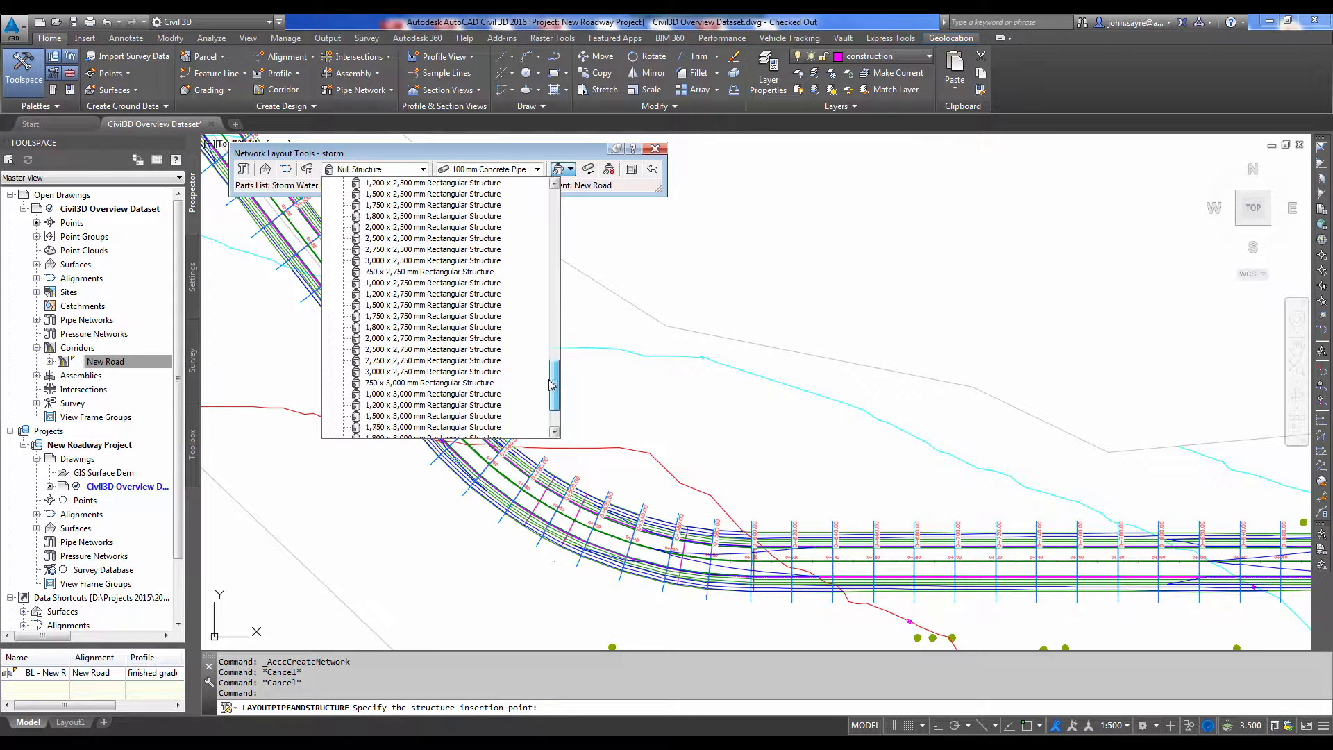
pyautogui.click(403, 375)
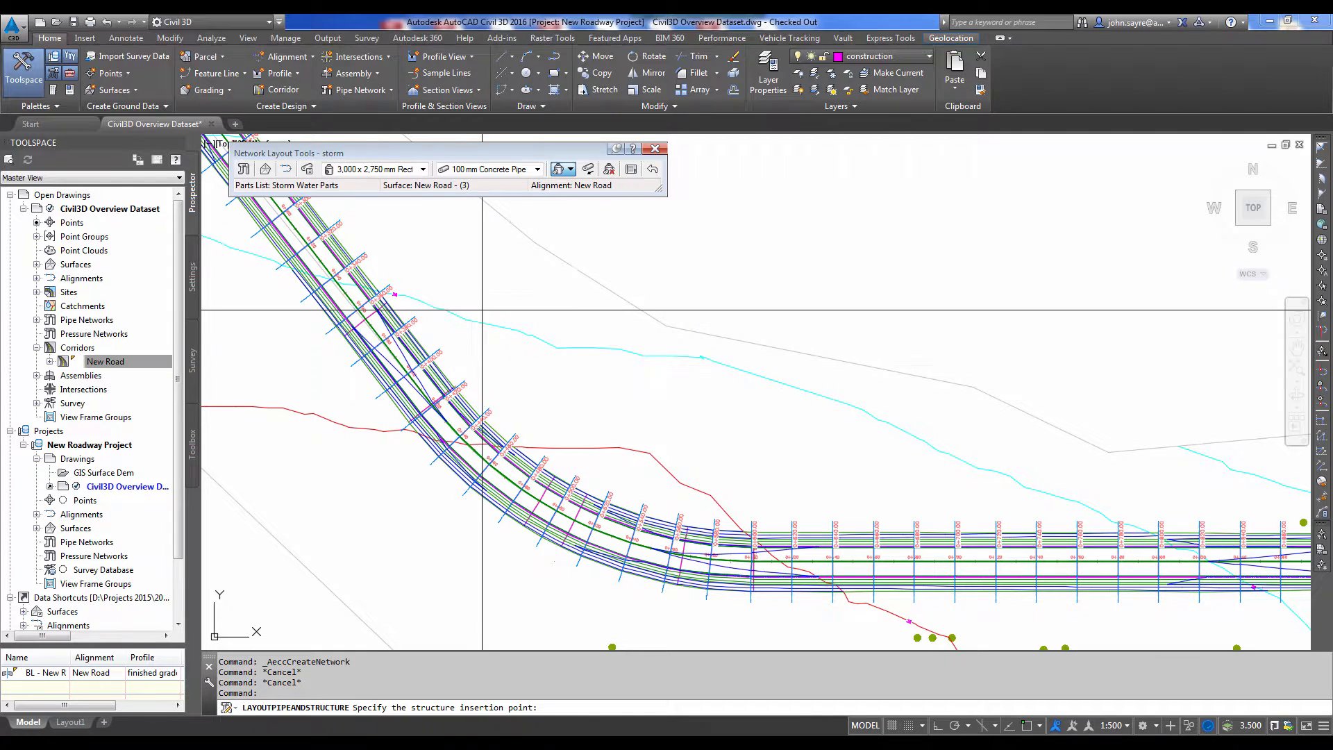
pyautogui.click(538, 169)
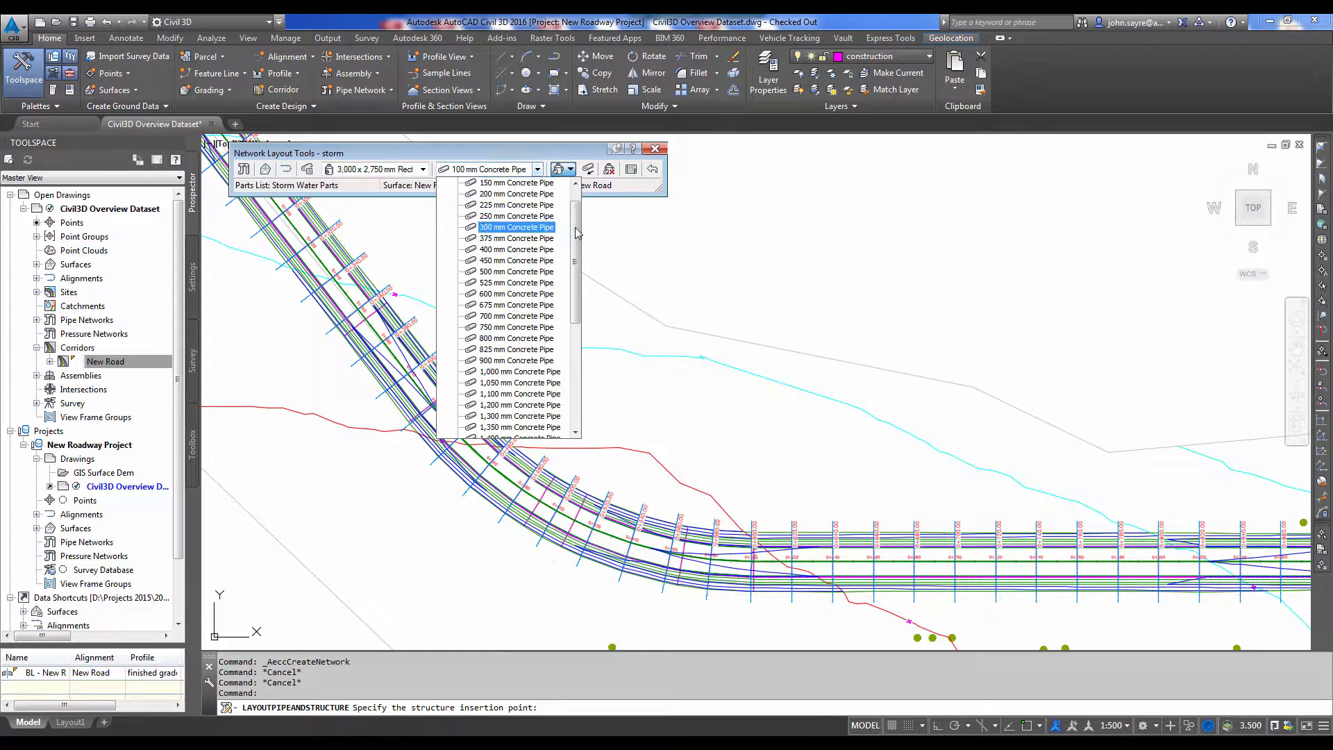
pyautogui.moveTo(576, 243); pyautogui.dragTo(575, 231)
pyautogui.click(518, 205)
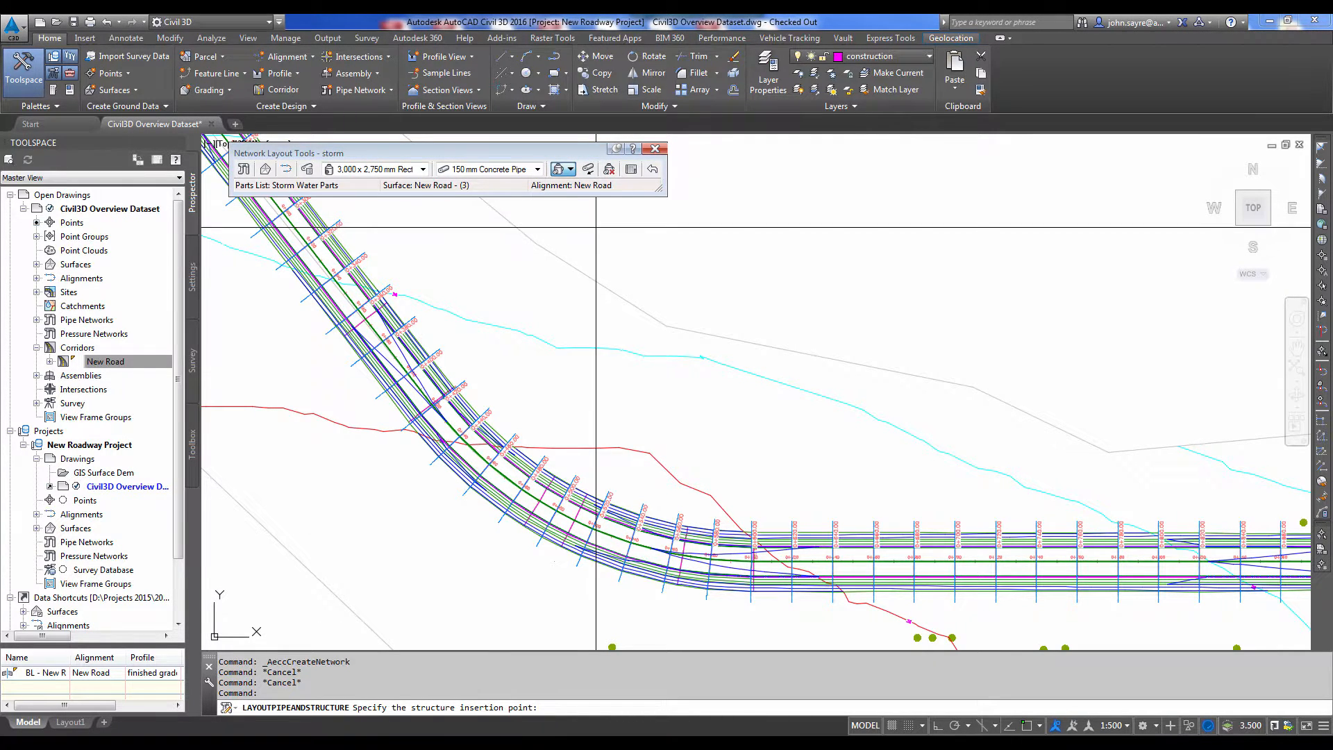
# Lay out two structures on opposite sides of the road near station 0+490, joined by a pipe about 15.2 m long
pyautogui.click(588, 170)
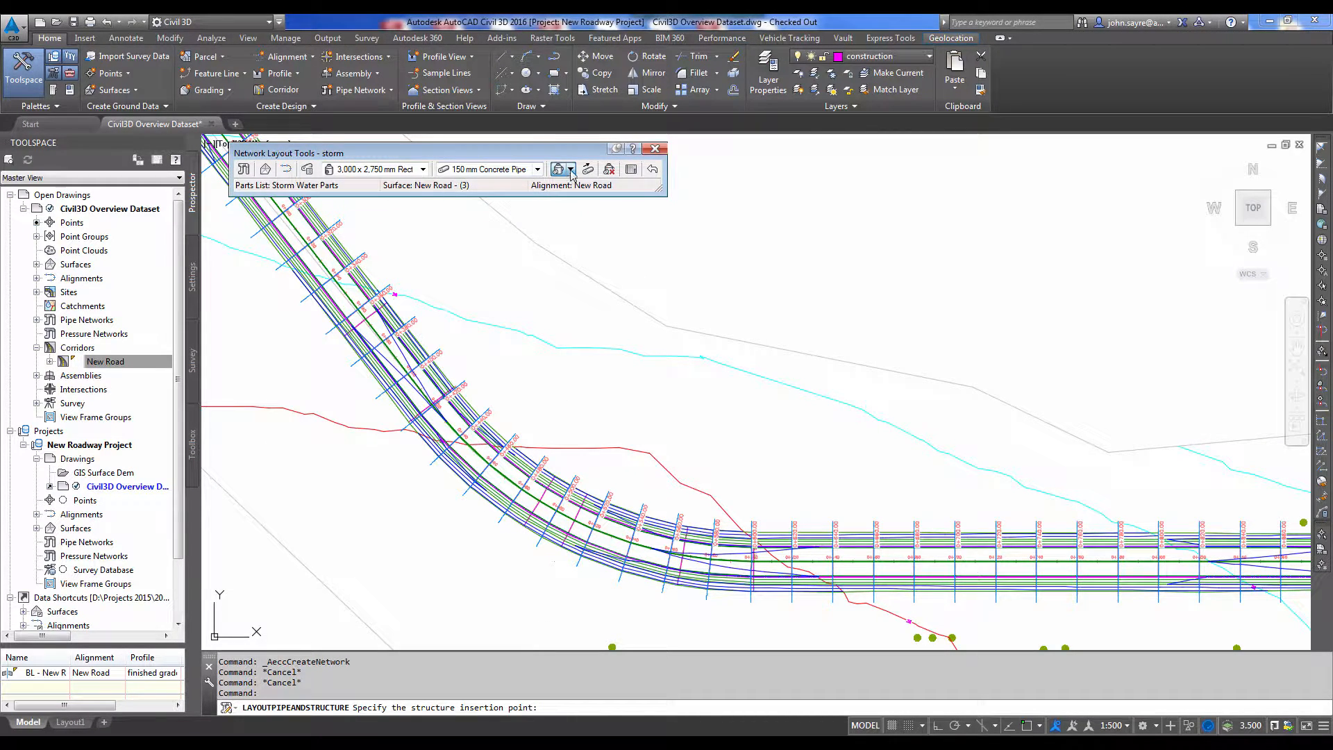
pyautogui.click(601, 186)
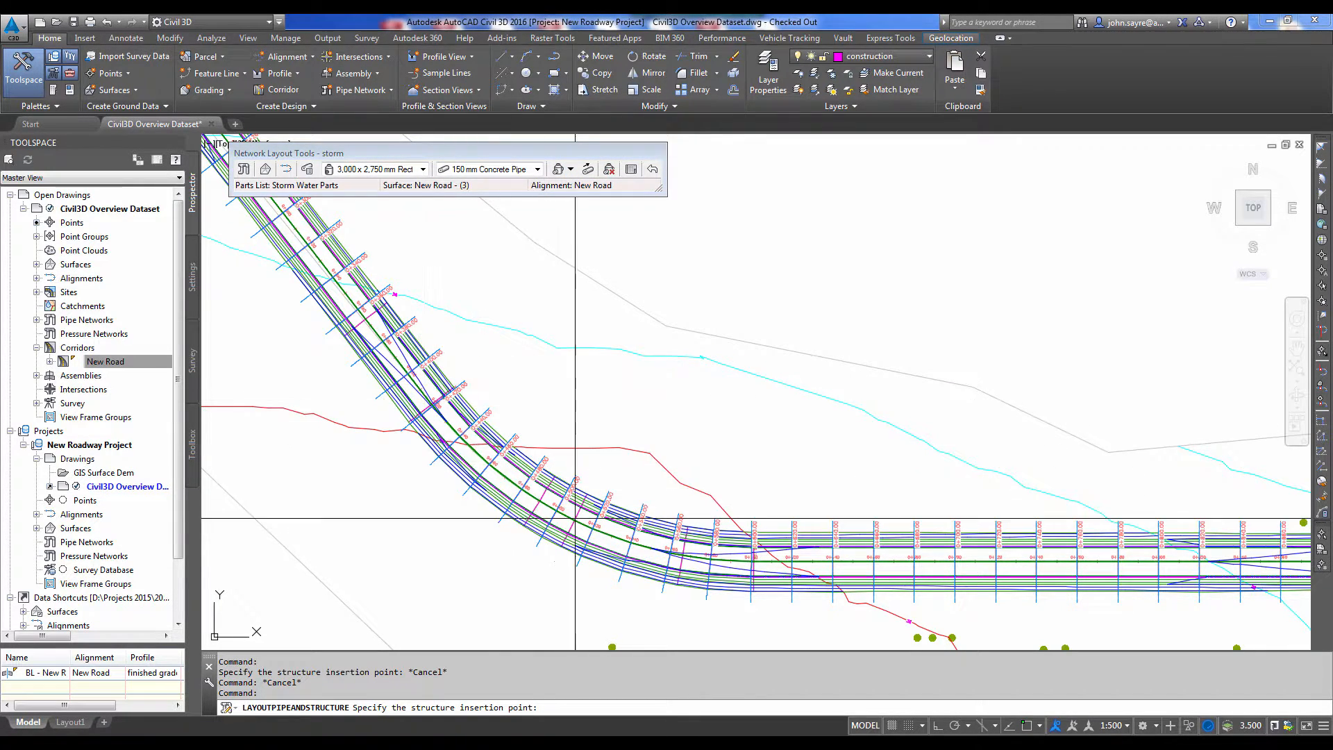
pyautogui.scroll(2, 528, 515)
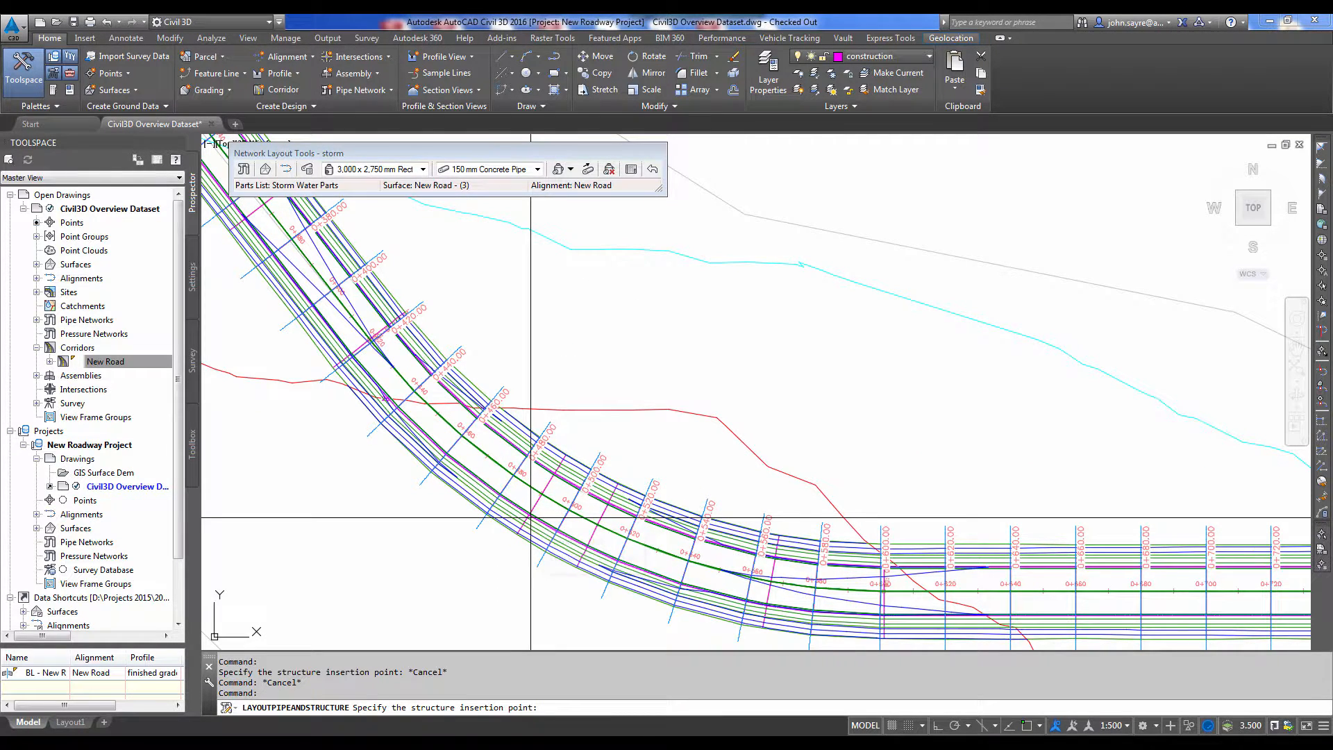
pyautogui.click(530, 514)
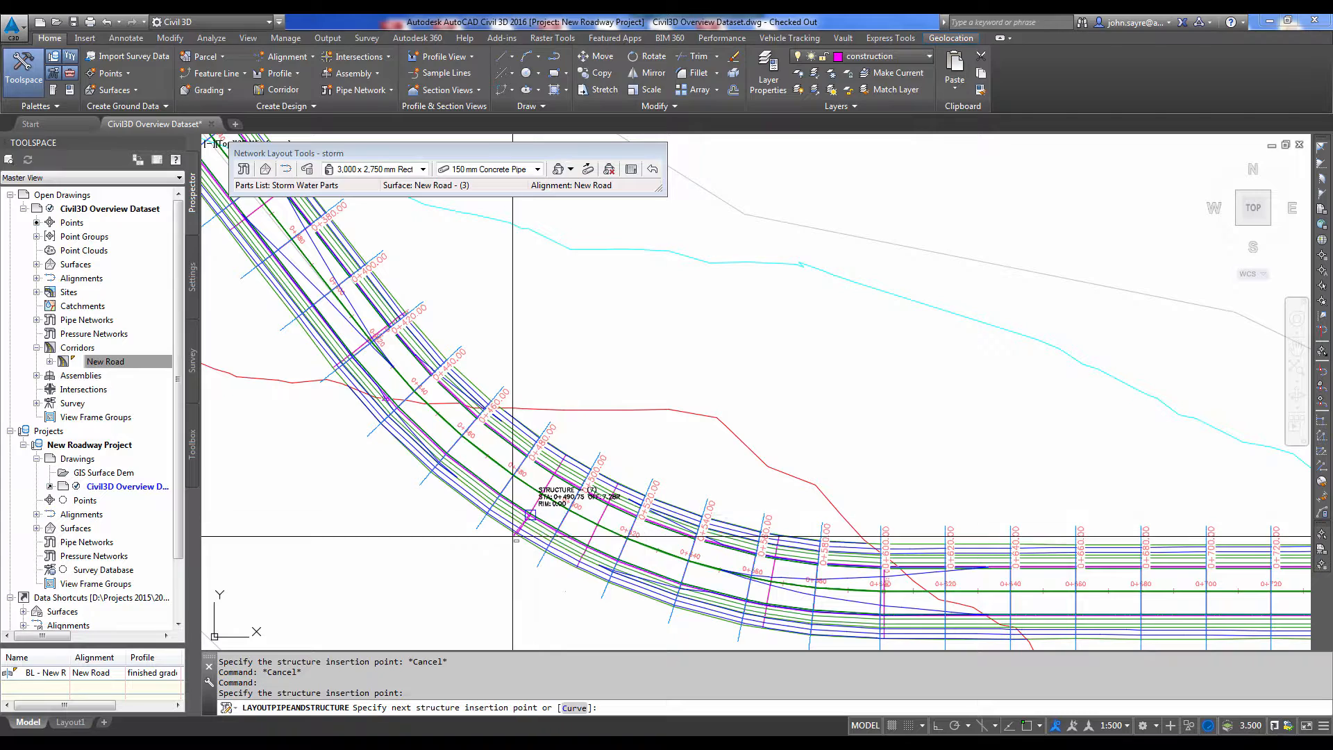
pyautogui.click(556, 472)
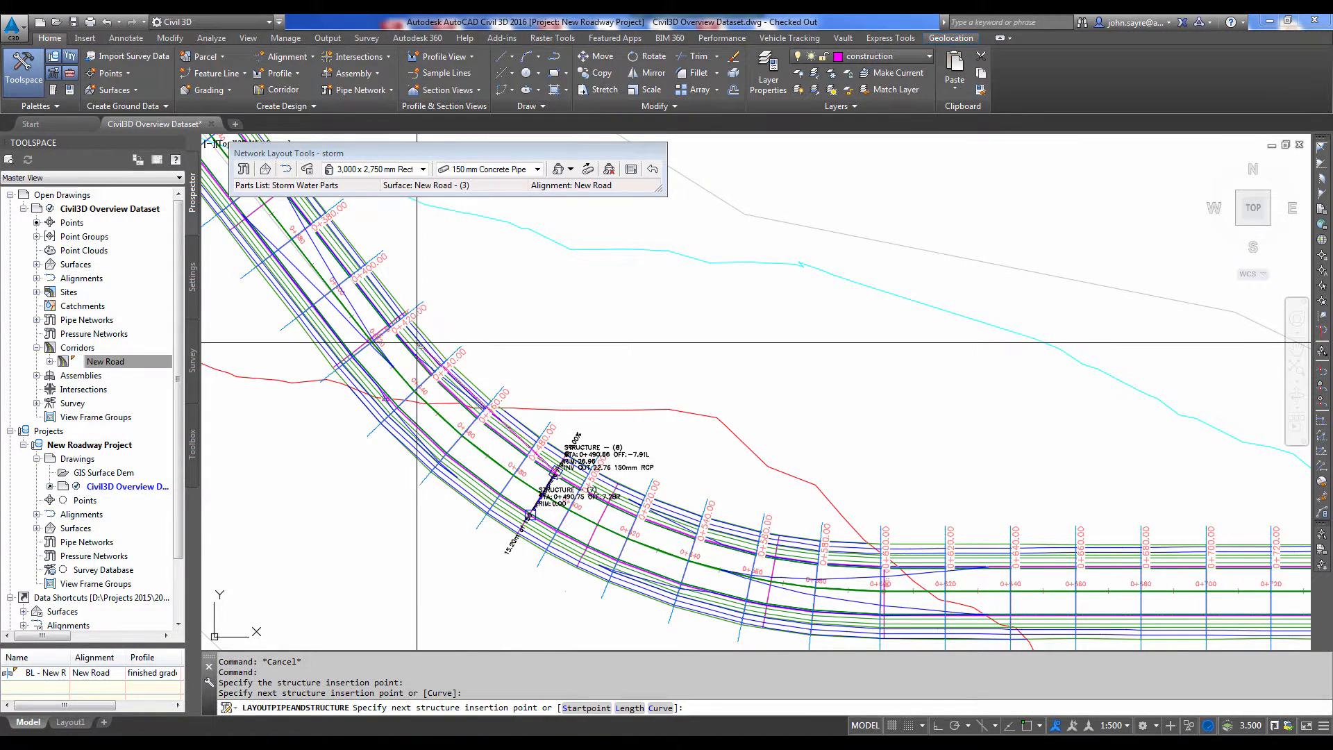
# Extend the pipe run along the road's left side with a structure near station 0+398 and another at a lower station, then finish
pyautogui.moveTo(413, 386); pyautogui.dragTo(600, 497, button='middle')
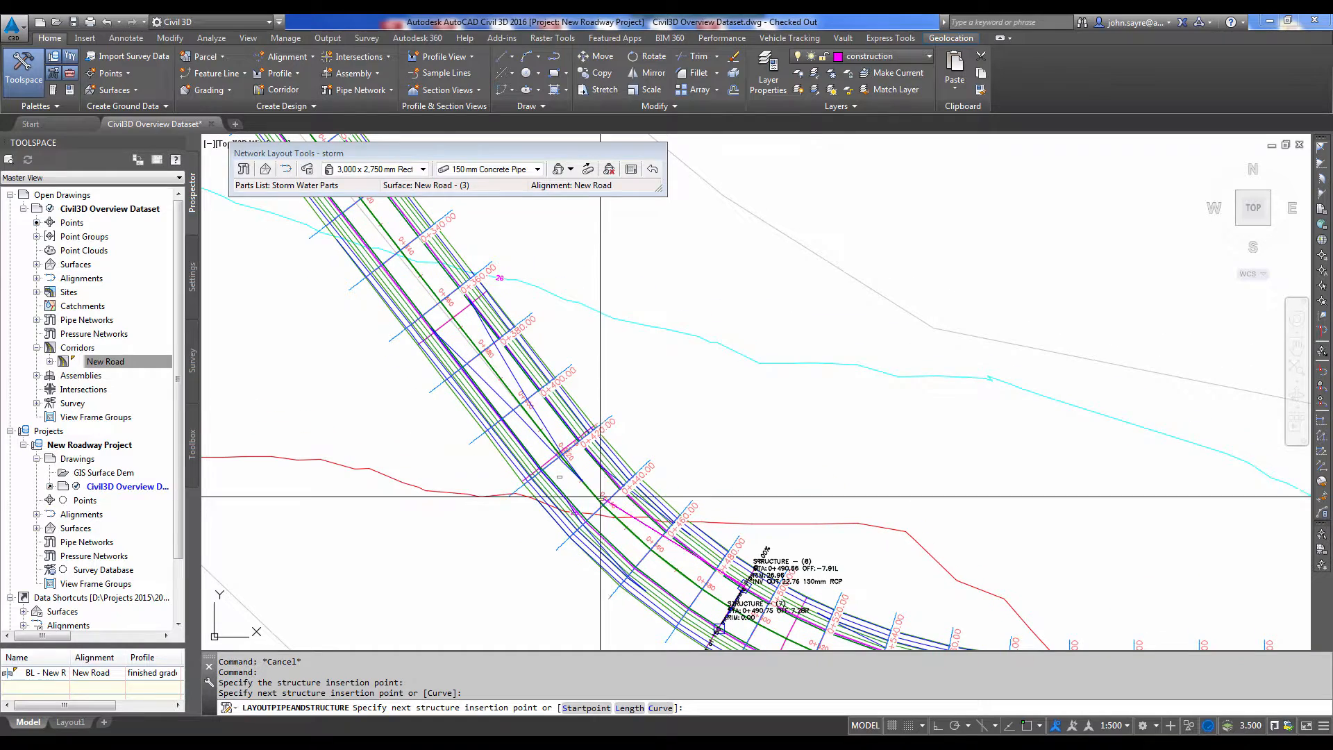
pyautogui.click(536, 386)
pyautogui.moveTo(426, 263); pyautogui.dragTo(482, 376, button='middle')
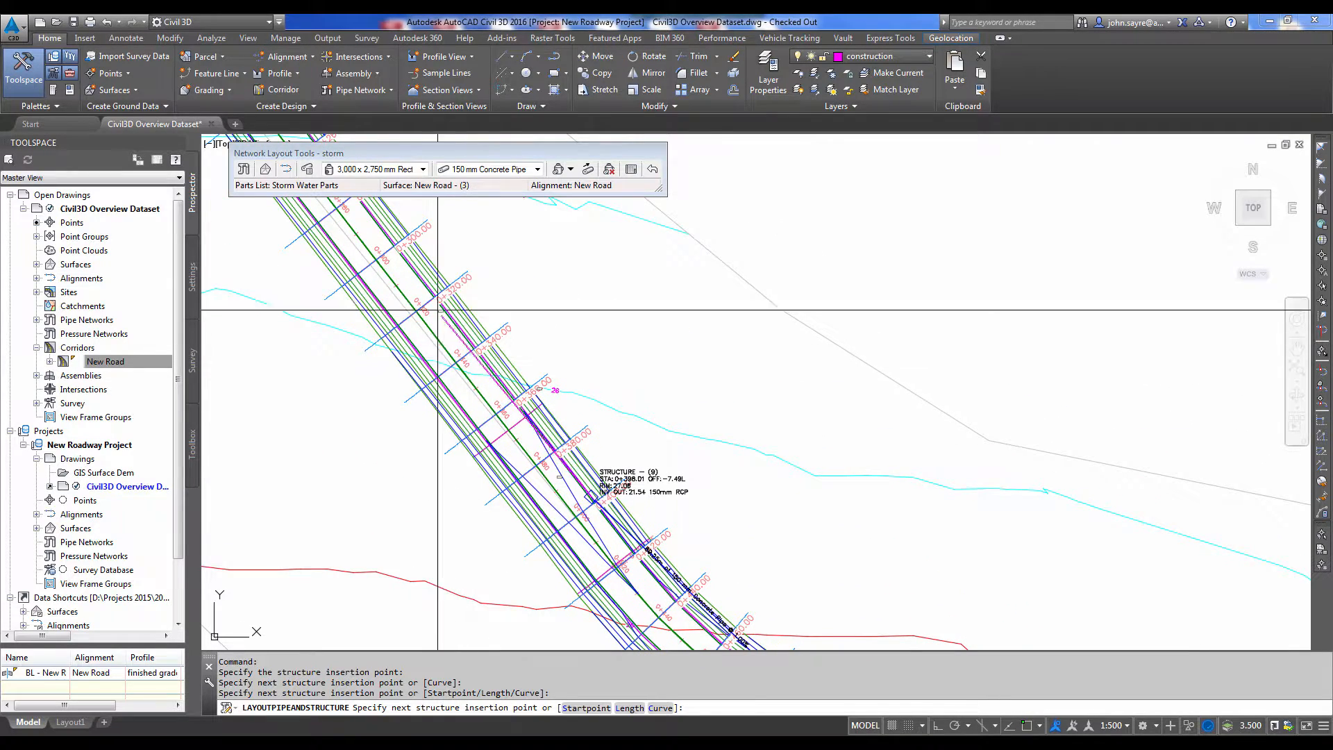
pyautogui.scroll(-5, 528, 494)
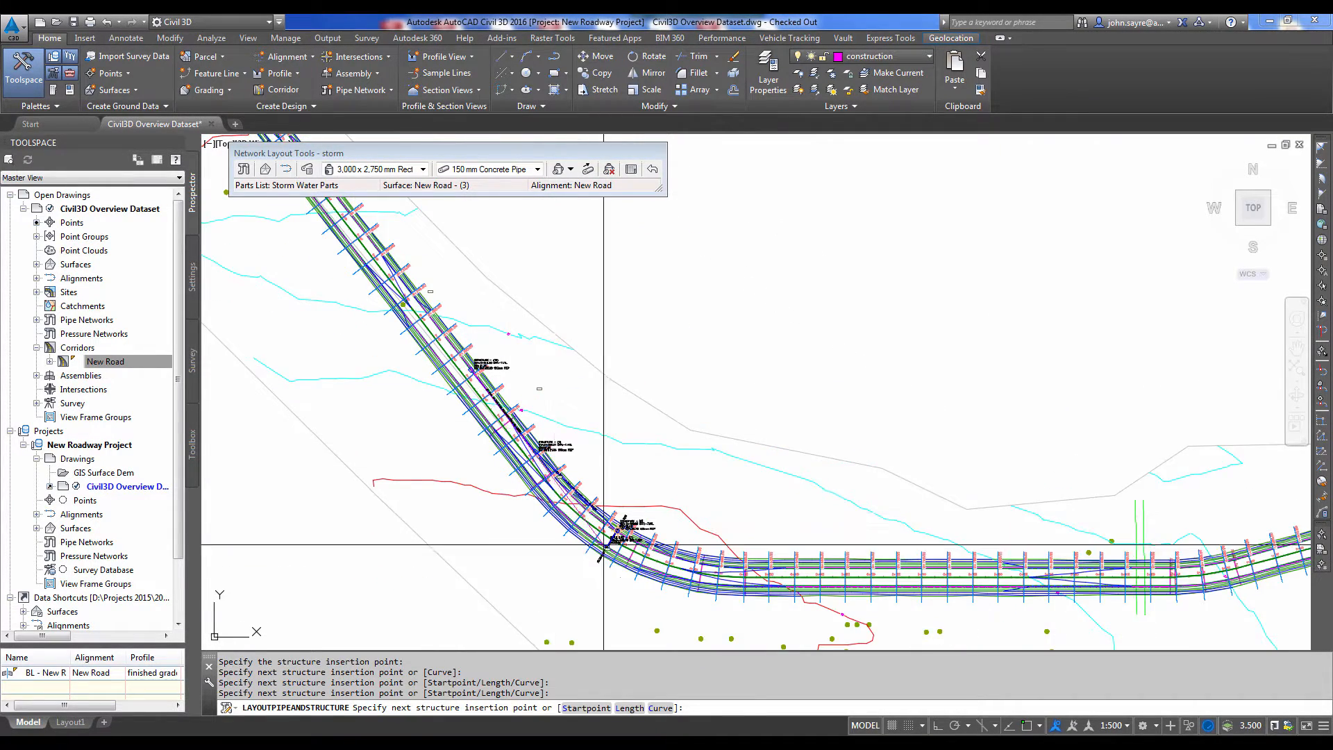
pyautogui.press('Return')
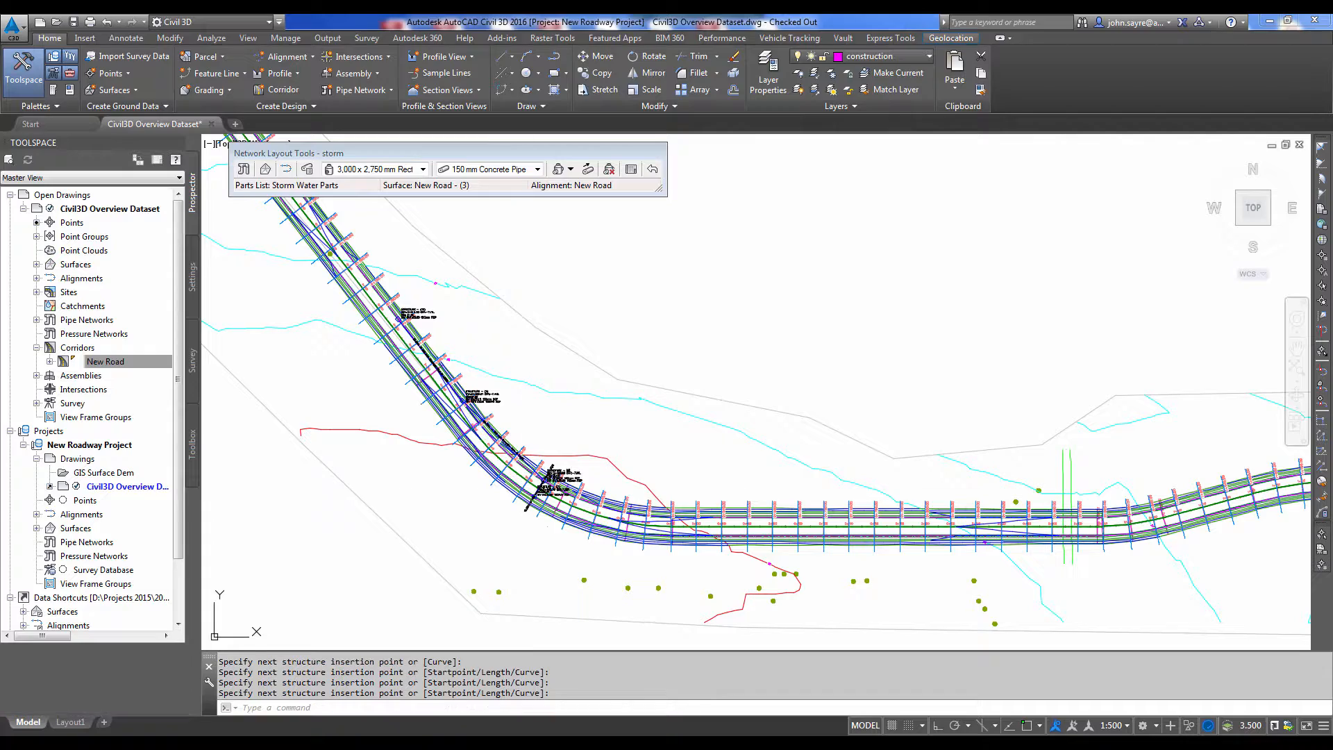
# Choose the 3,810 x 300 x 900 mm Concrete Rectangular Headwall as the structure part for the network layout
pyautogui.scroll(5, 540, 495)
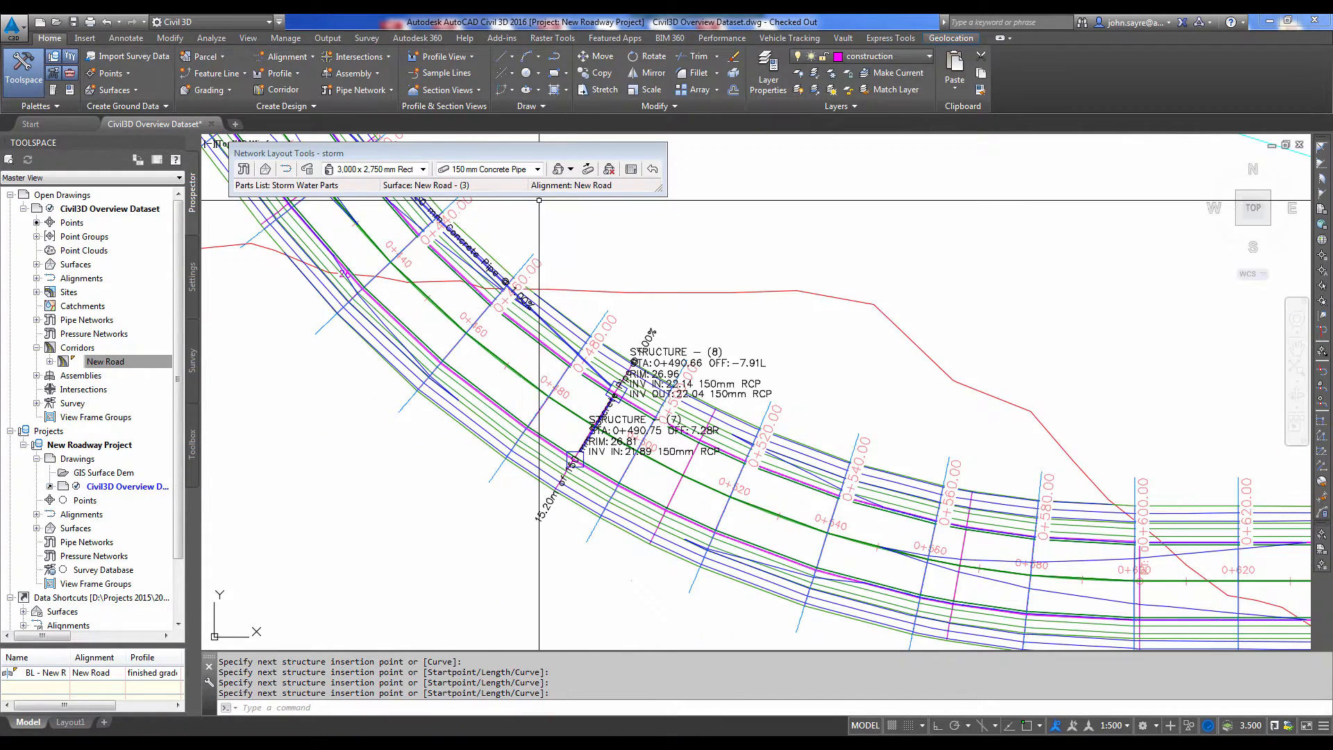
pyautogui.click(422, 168)
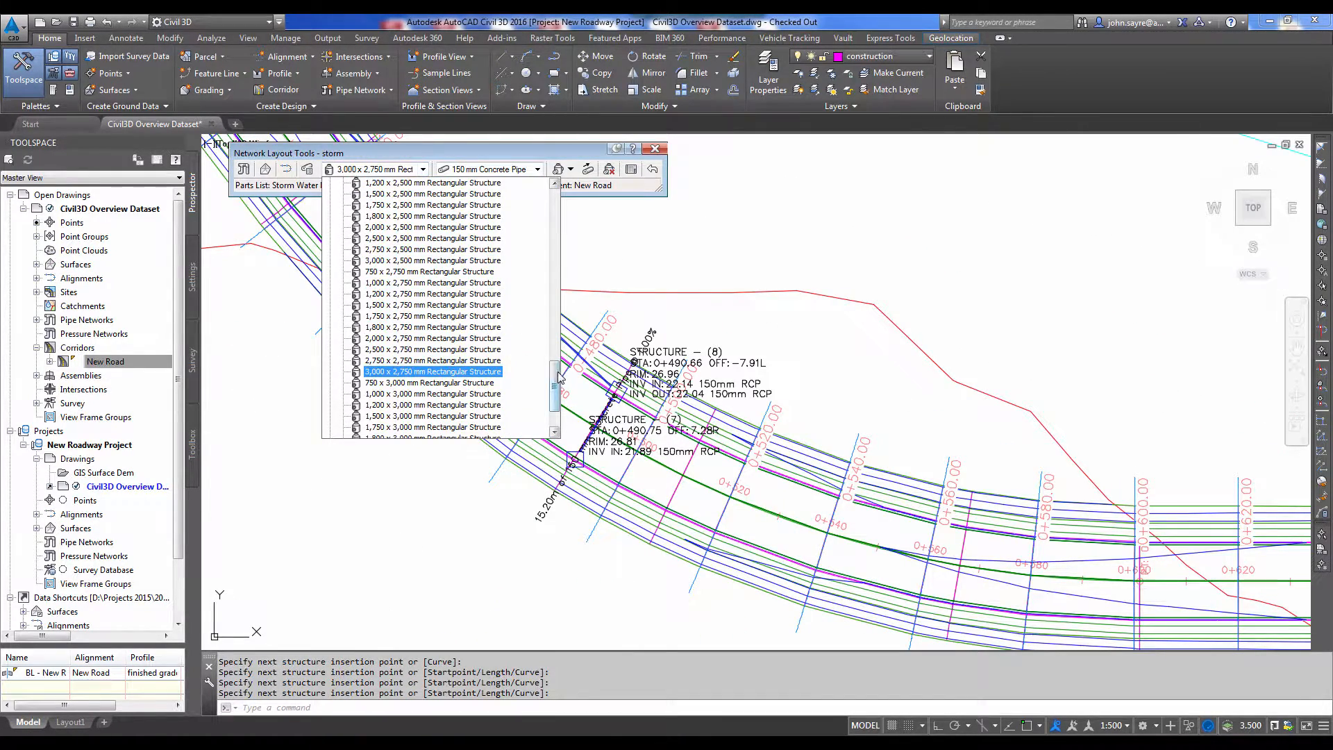
pyautogui.moveTo(558, 372); pyautogui.dragTo(555, 195)
pyautogui.click(332, 206)
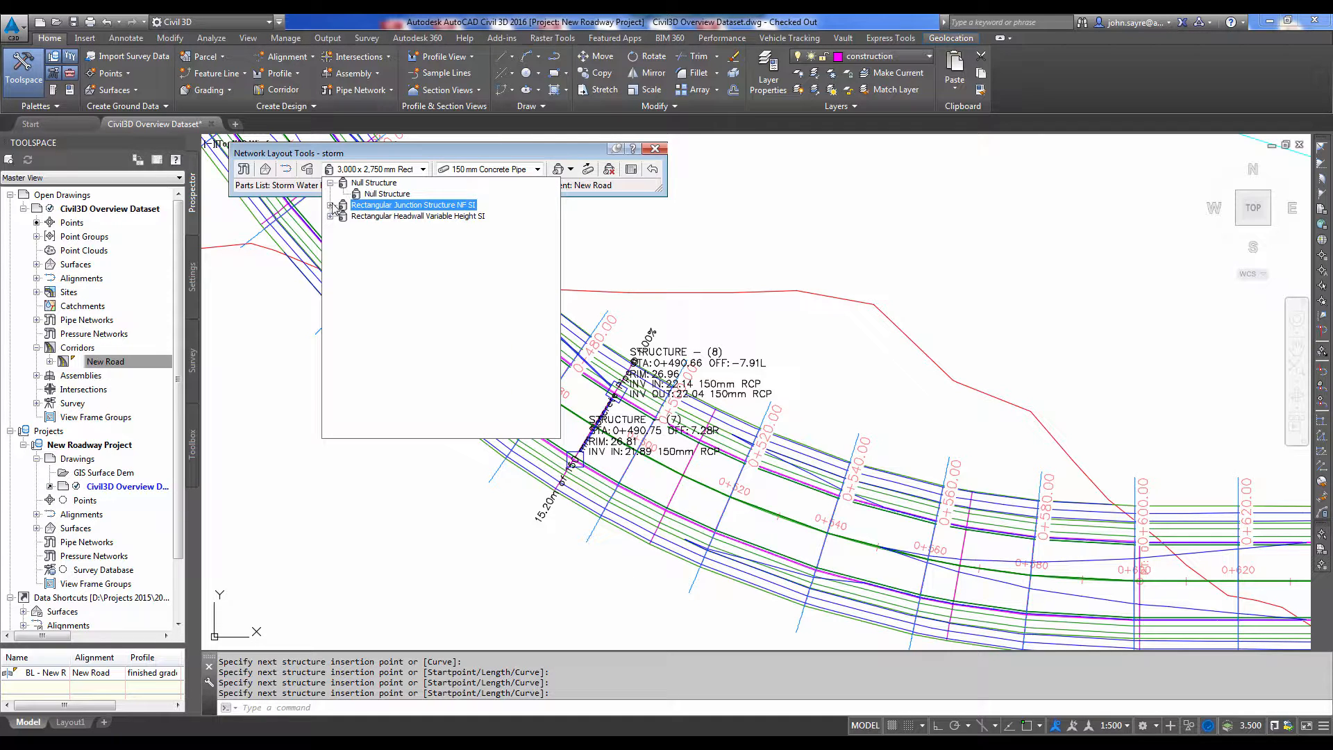
pyautogui.click(331, 216)
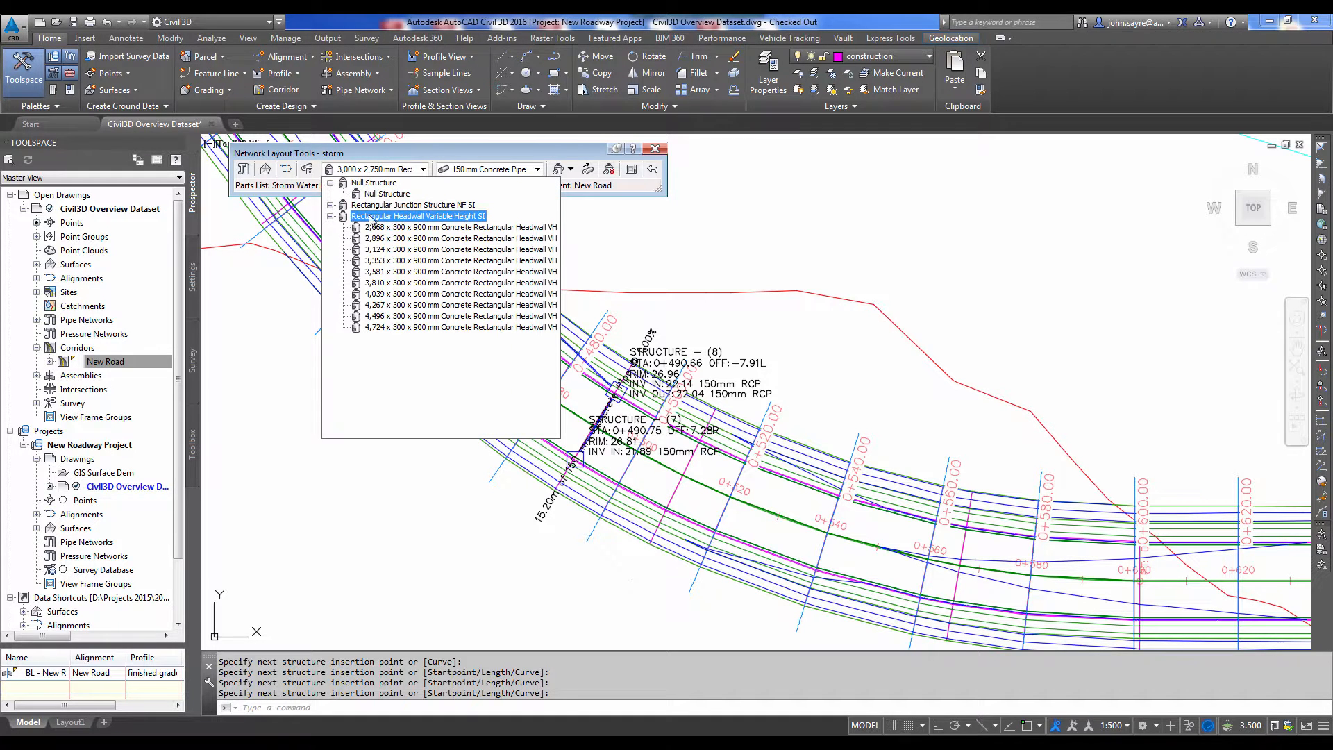
pyautogui.click(416, 283)
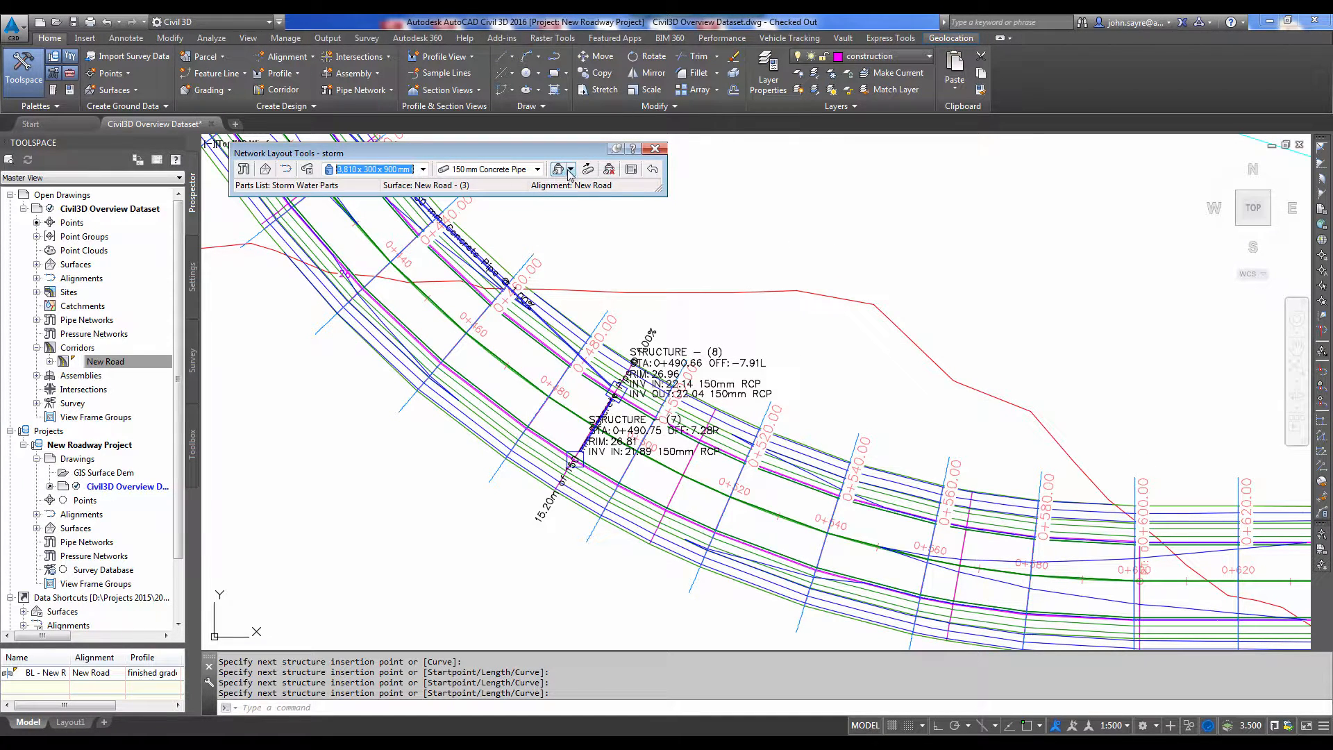
# Place the headwall about 38 m right of the alignment near station 0+490 and connect it to the right-side road structure with a pipe
pyautogui.click(601, 188)
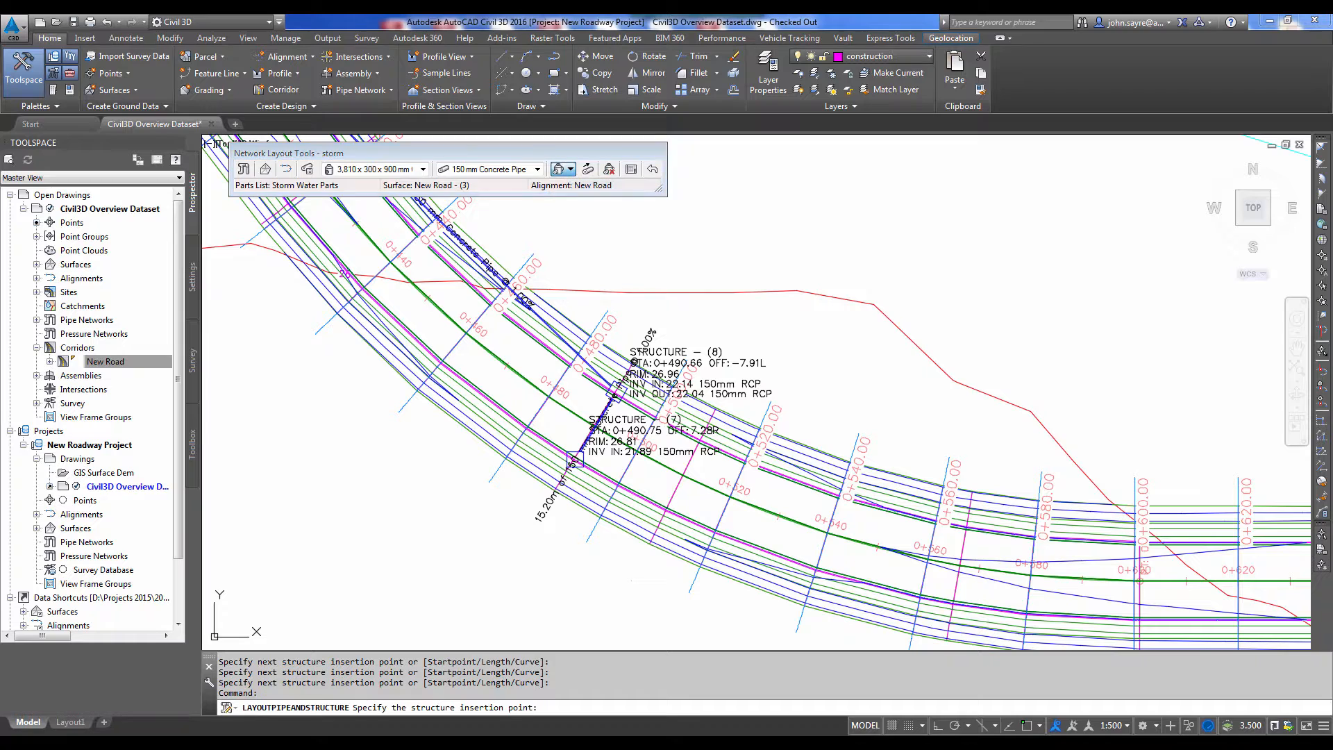
pyautogui.click(490, 595)
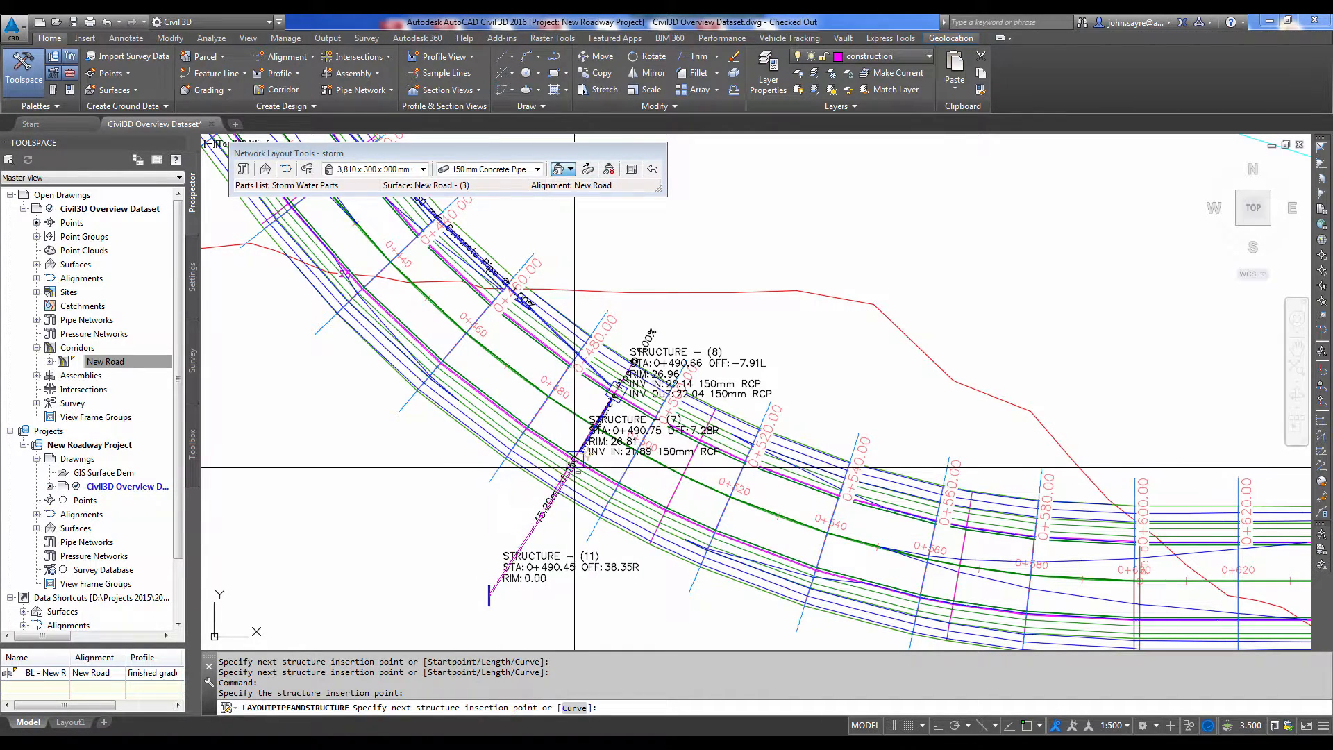
pyautogui.scroll(6, 580, 461)
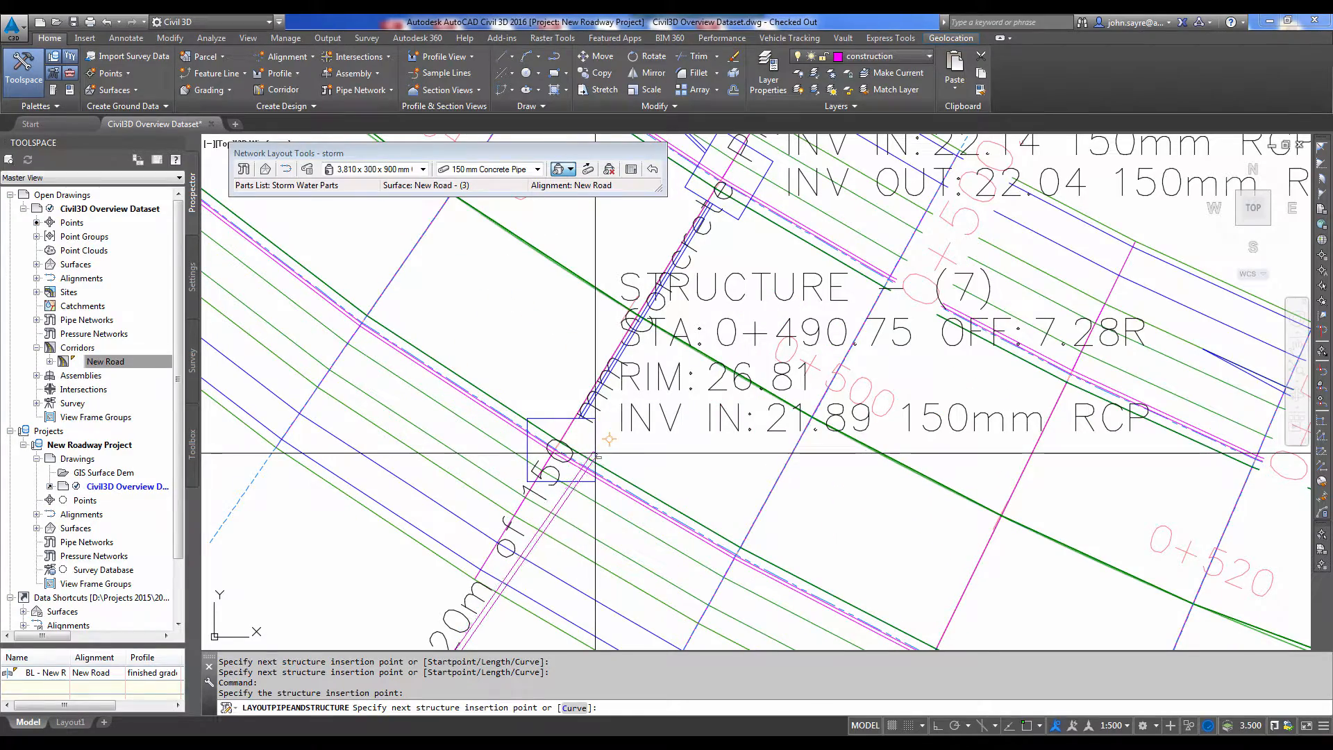
pyautogui.click(595, 453)
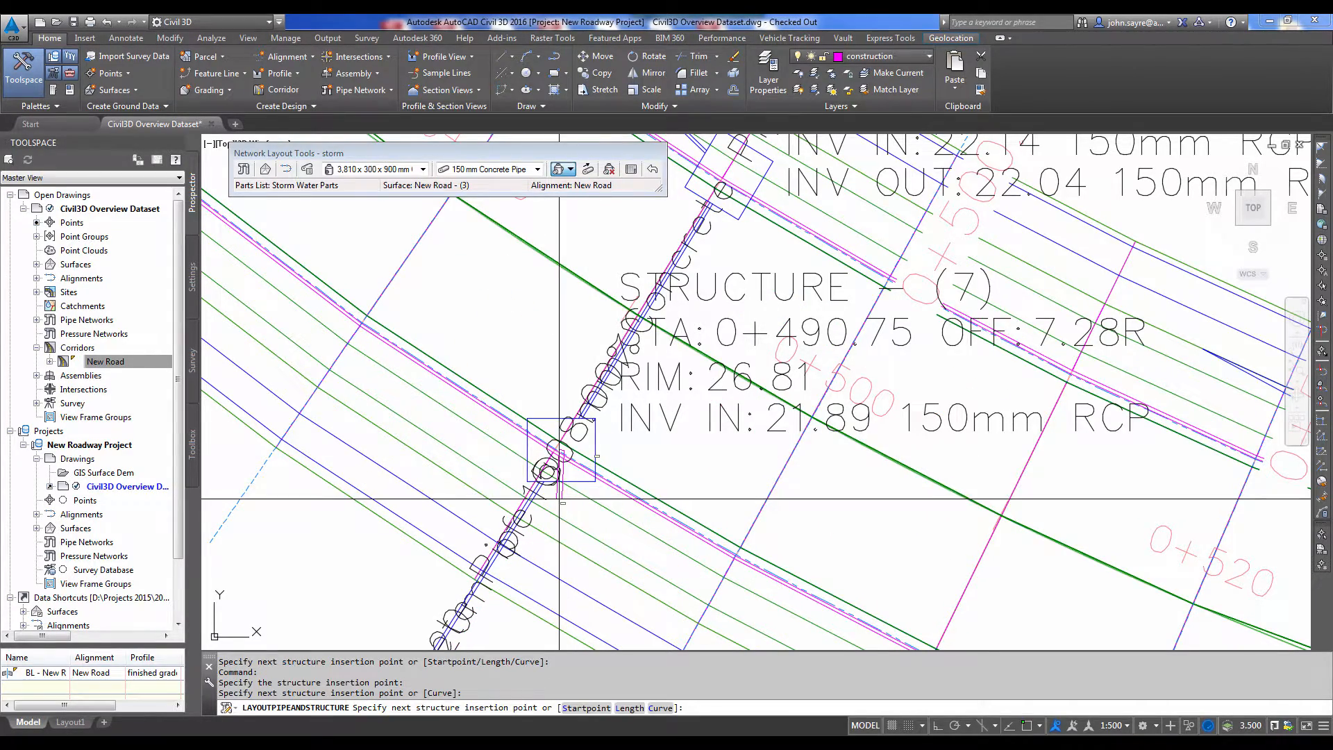
pyautogui.press('Return')
pyautogui.scroll(-5, 559, 499)
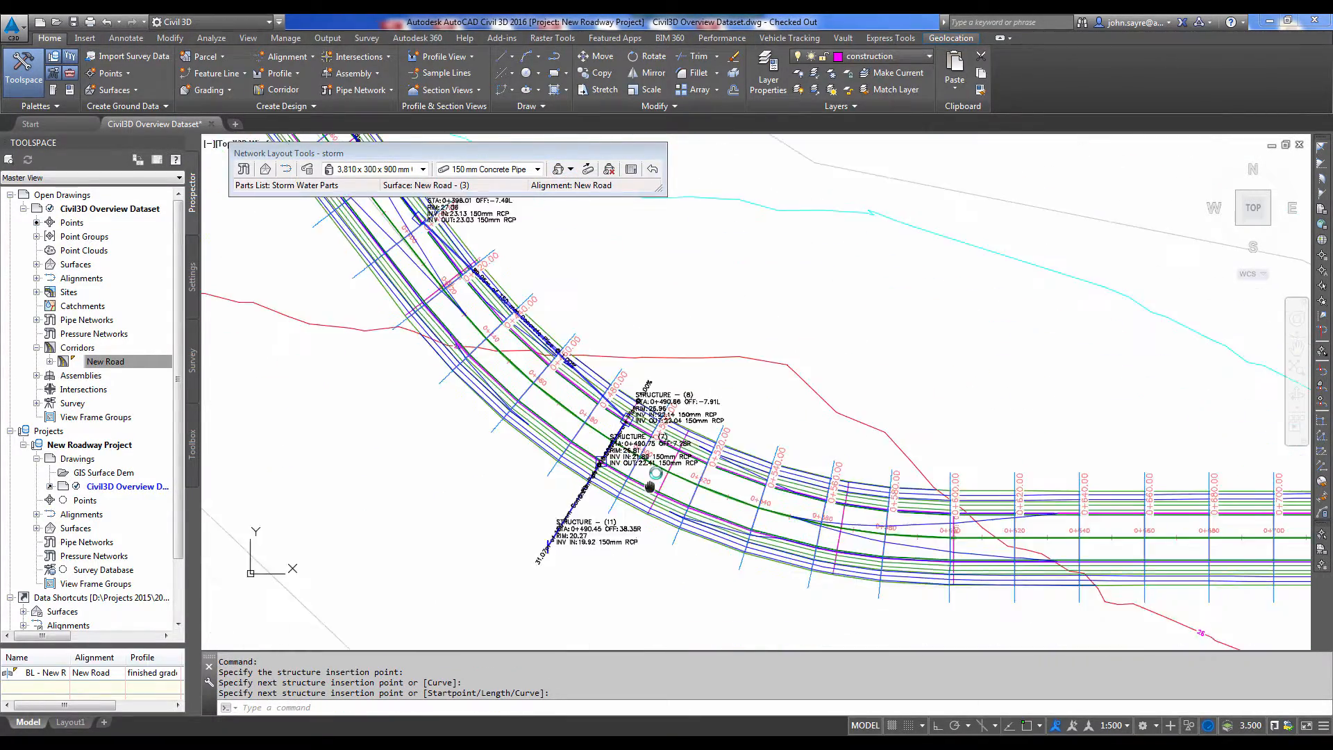
# Move the headwall label and the label of its 150 mm concrete pipe into clear space beside the road
pyautogui.scroll(2, 595, 549)
pyautogui.click(518, 543)
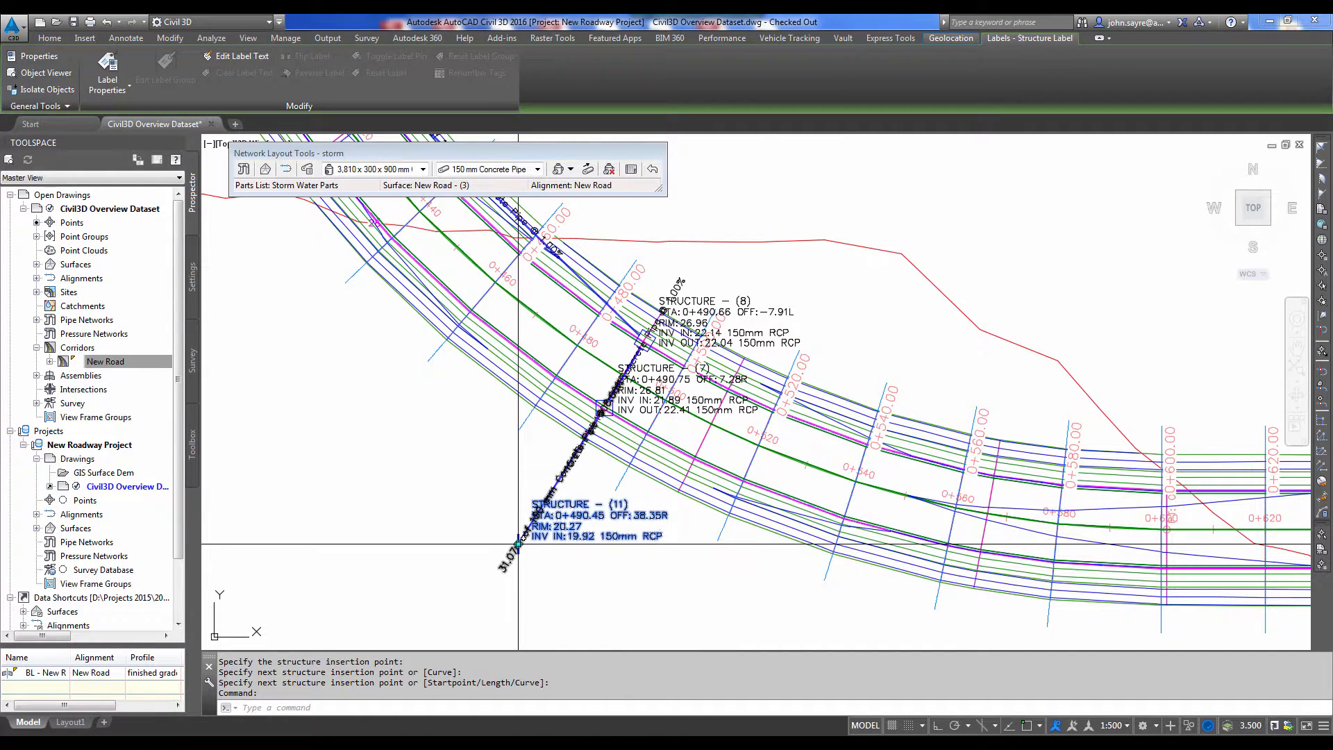
pyautogui.click(518, 544)
pyautogui.click(578, 595)
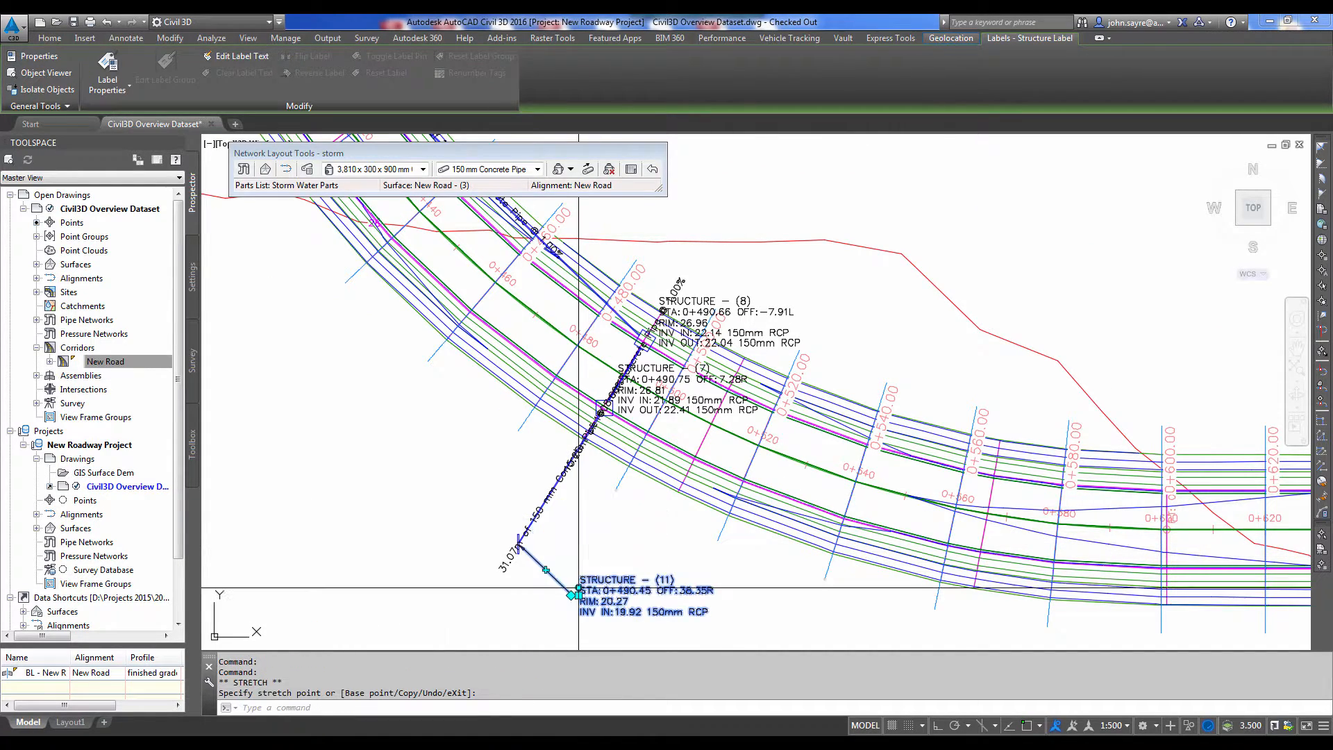
pyautogui.click(555, 495)
pyautogui.click(555, 472)
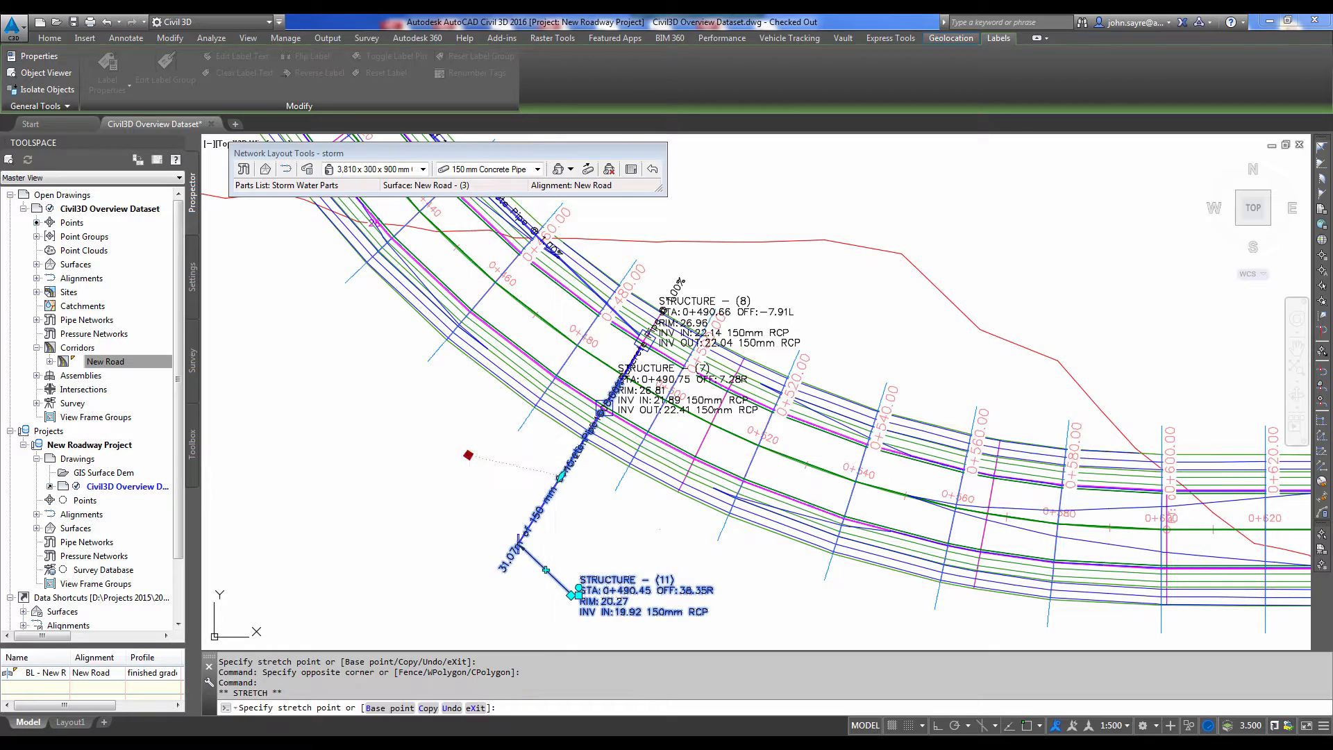
pyautogui.click(471, 454)
# Move the labels of the two roadside structures near station 0+490 off the corridor into clear space
pyautogui.click(606, 408)
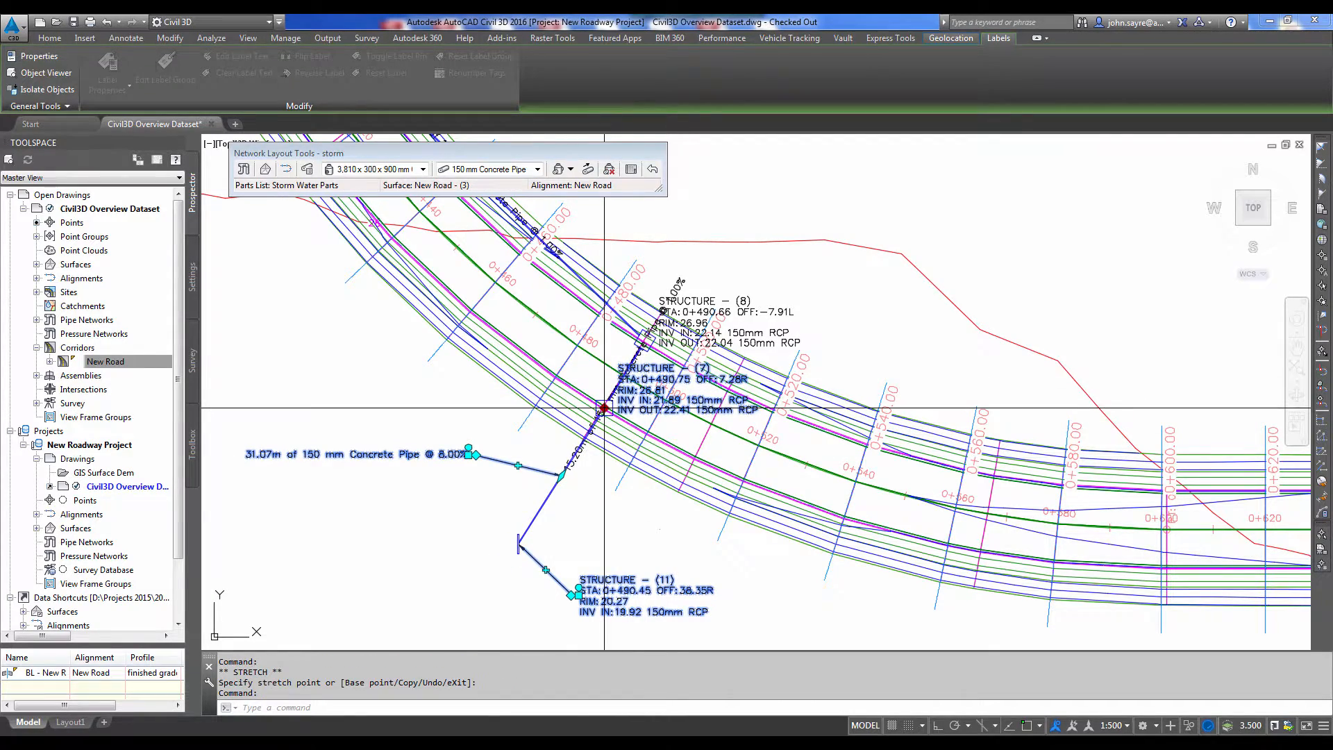
pyautogui.click(736, 585)
pyautogui.click(673, 314)
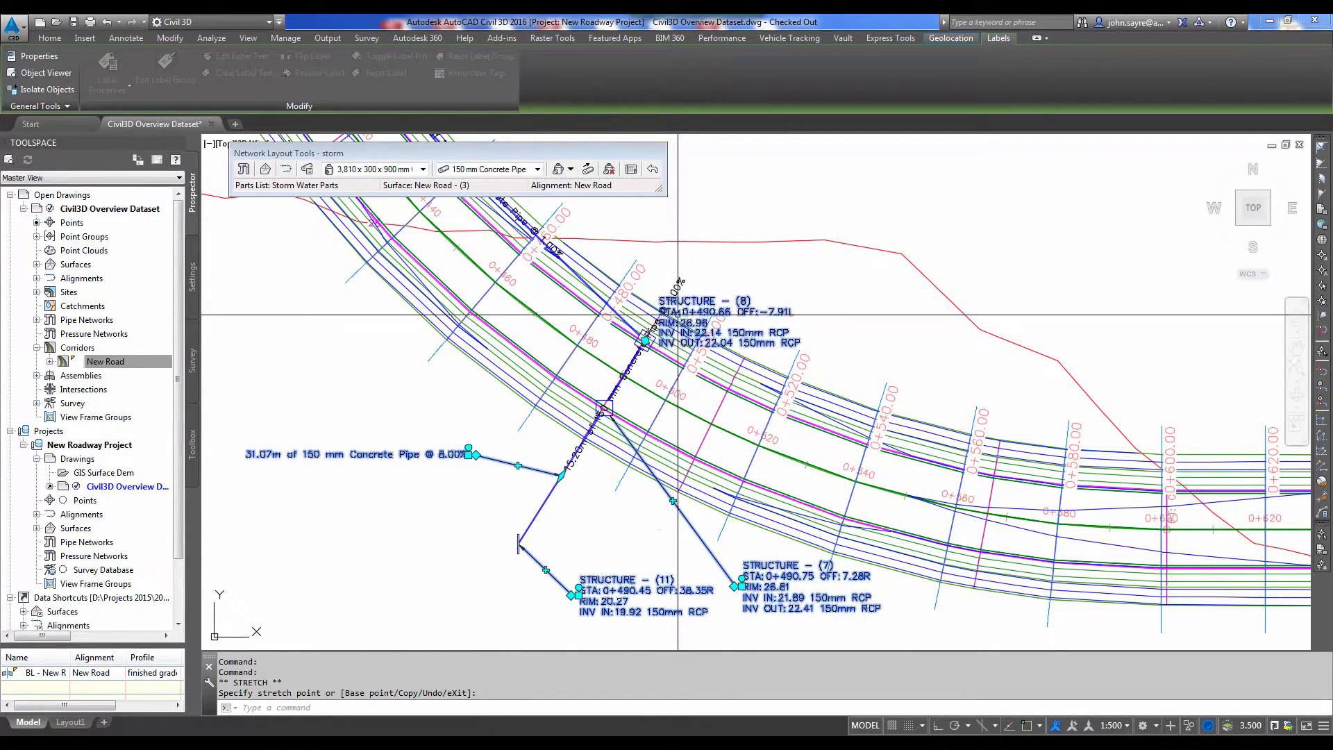
pyautogui.click(644, 340)
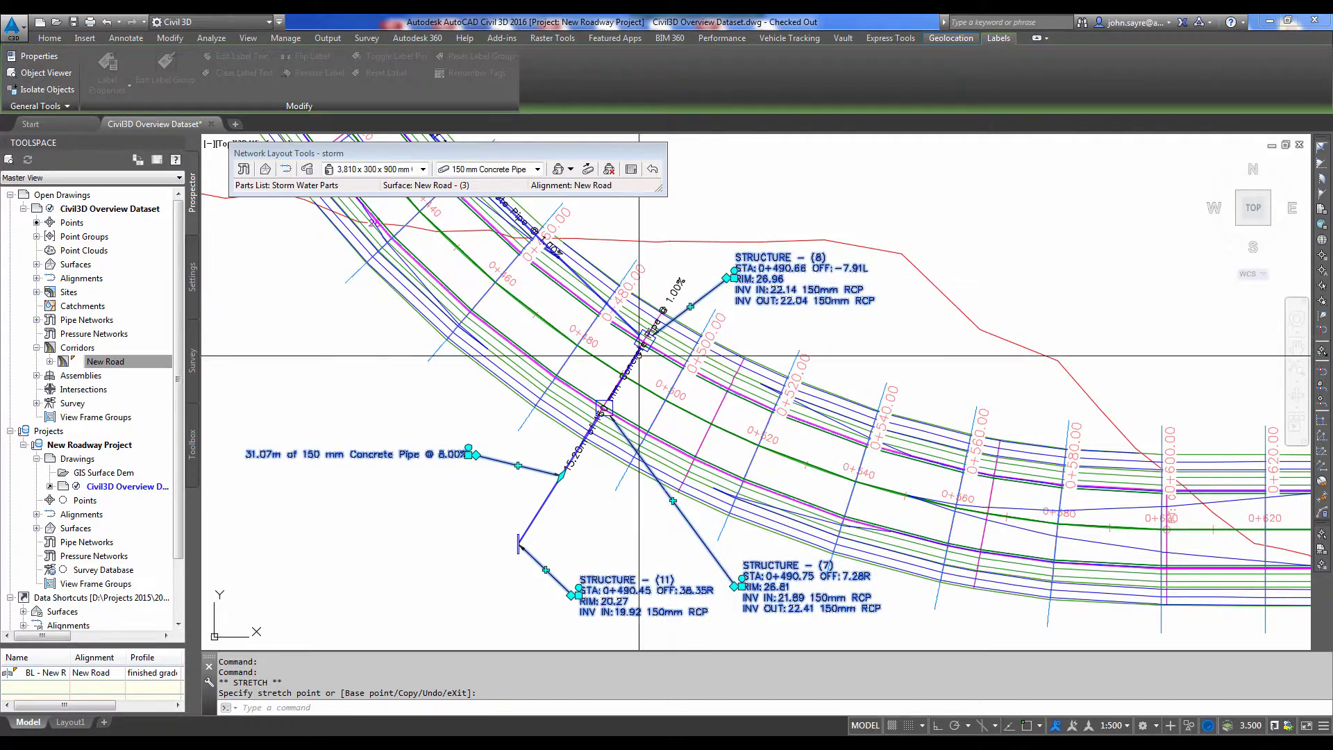
pyautogui.scroll(4, 645, 386)
pyautogui.press('Escape')
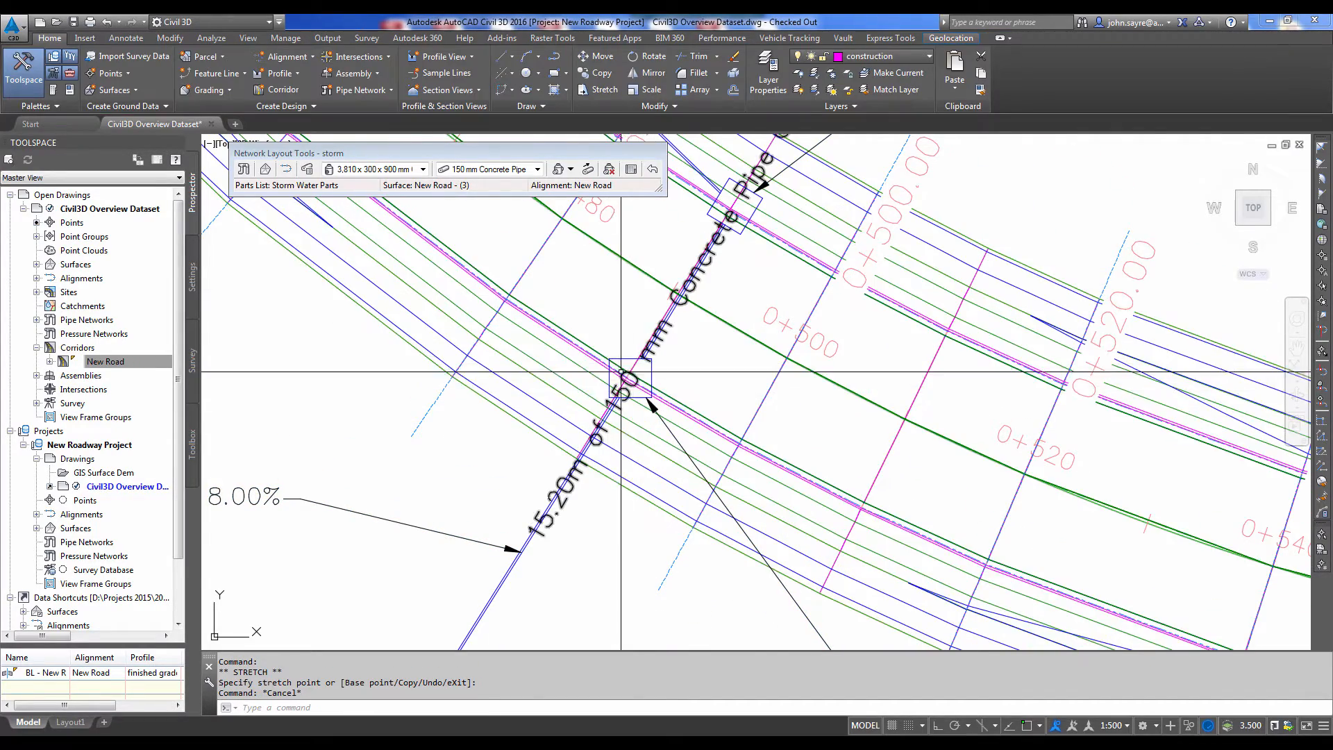
# Rotate the right-side rectangular structure near station 0+490 to line up with the road edge
pyautogui.moveTo(623, 358); pyautogui.dragTo(636, 456, button='middle')
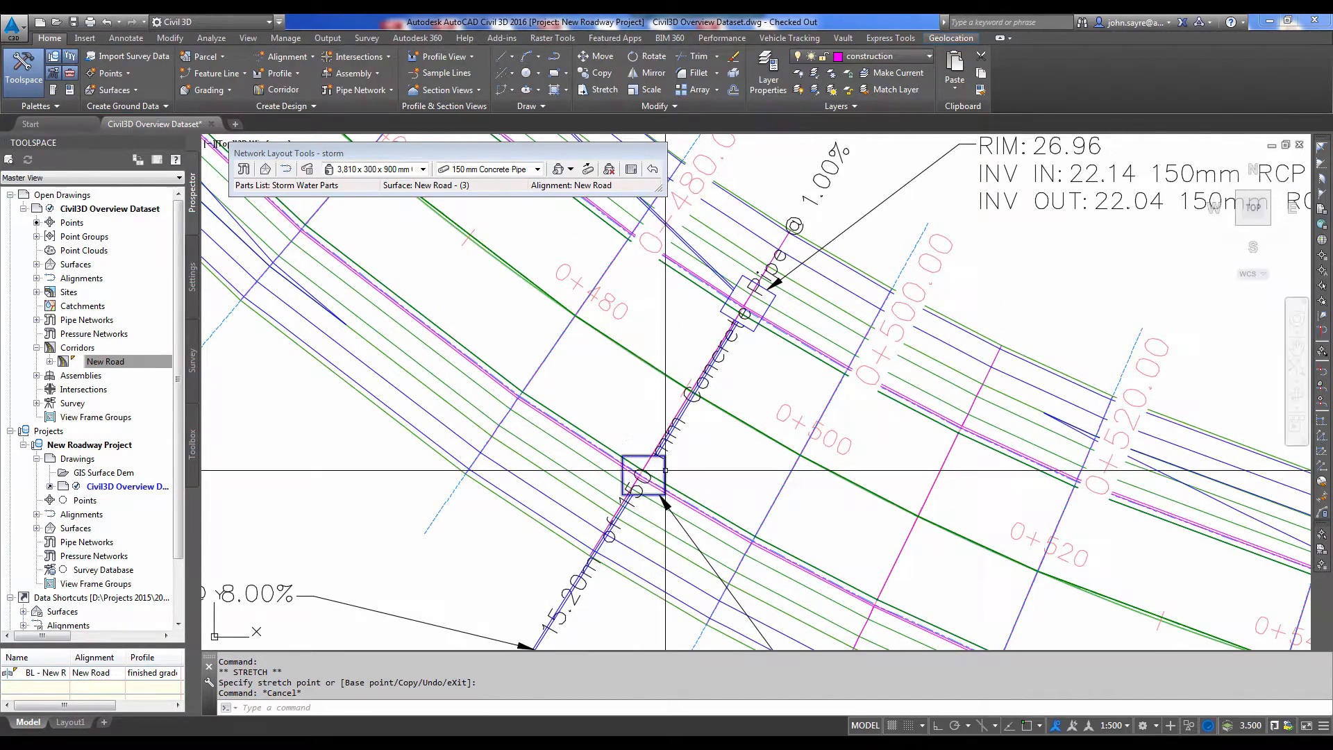
pyautogui.click(665, 472)
pyautogui.click(673, 484)
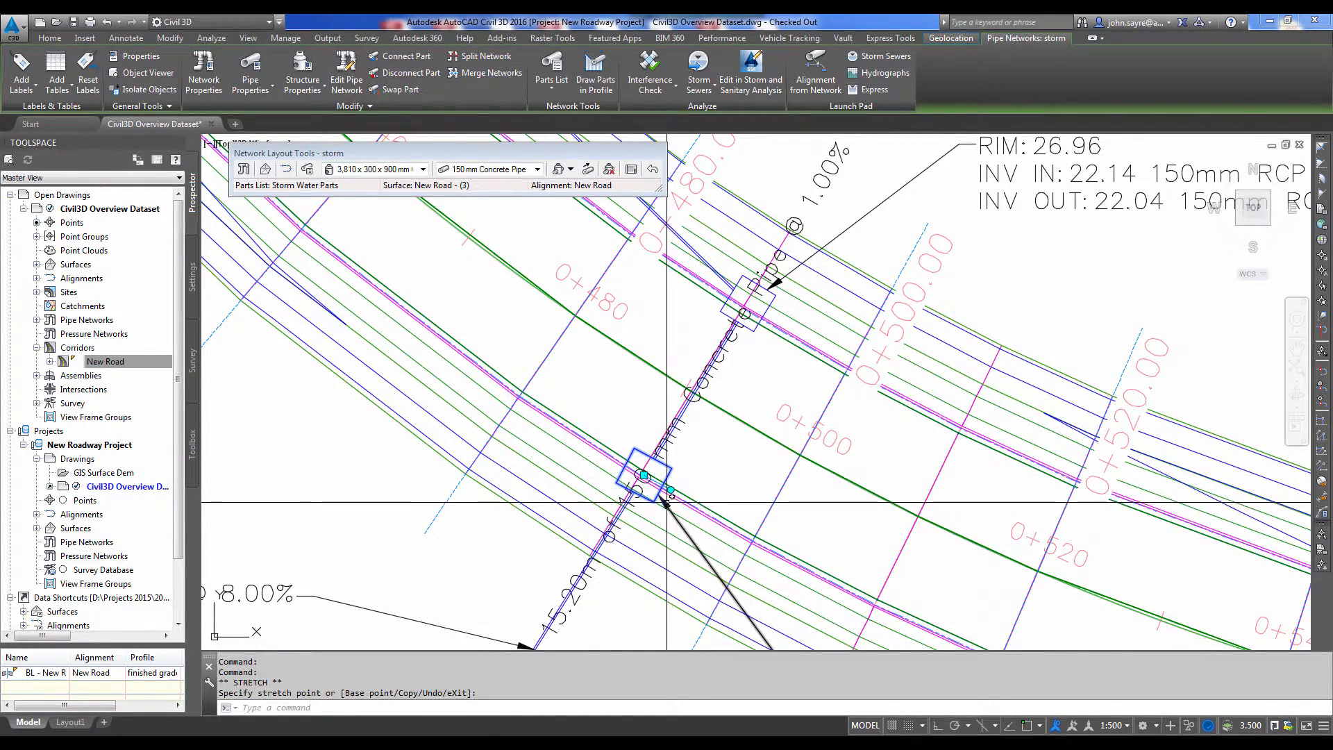
pyautogui.scroll(4, 668, 503)
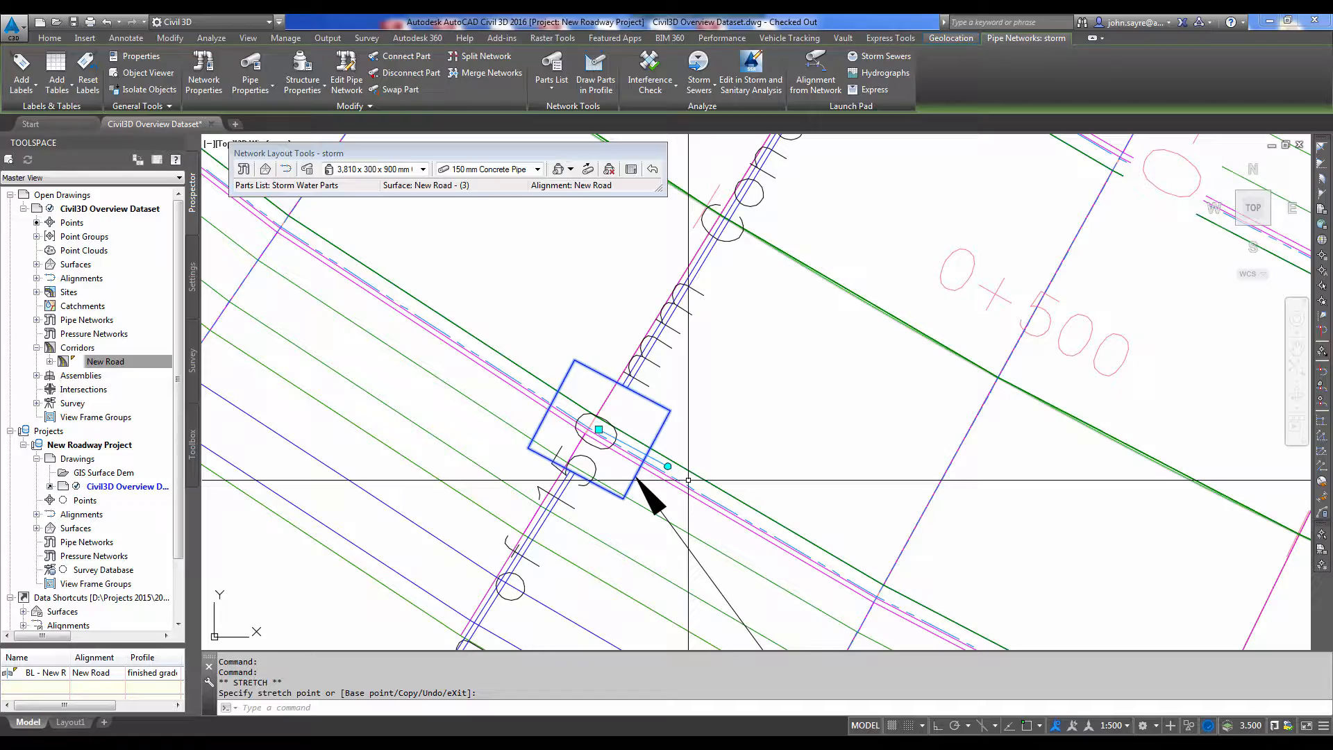
pyautogui.scroll(-4, 624, 467)
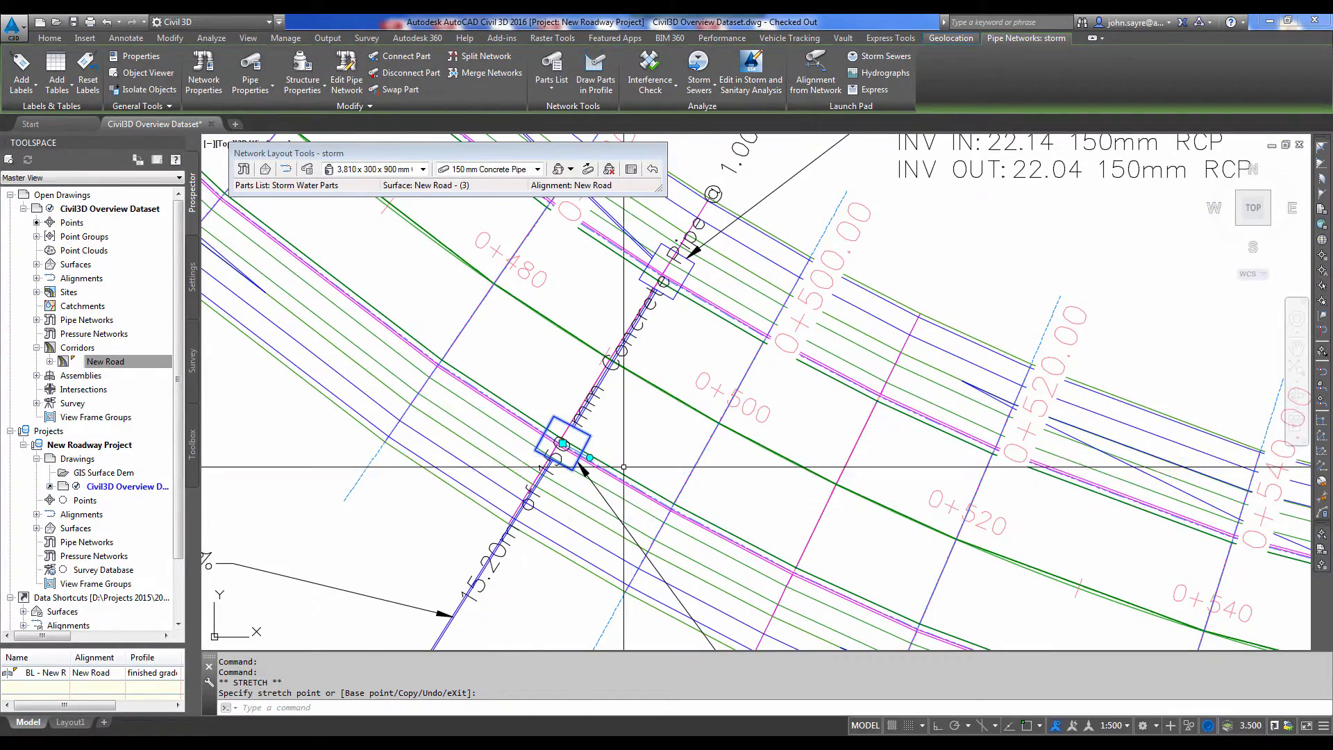
pyautogui.scroll(2, 558, 476)
pyautogui.scroll(-2, 626, 469)
pyautogui.moveTo(566, 446); pyautogui.dragTo(630, 478, button='middle')
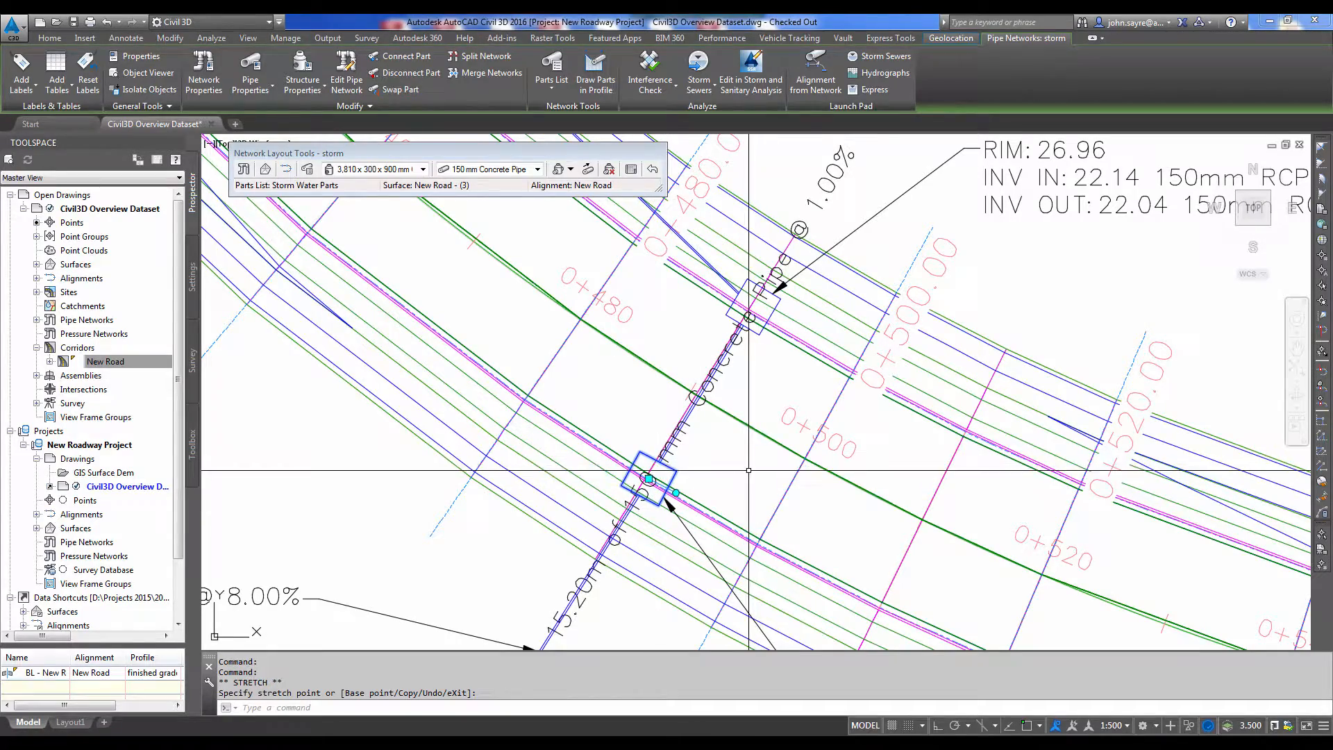
pyautogui.press('Escape')
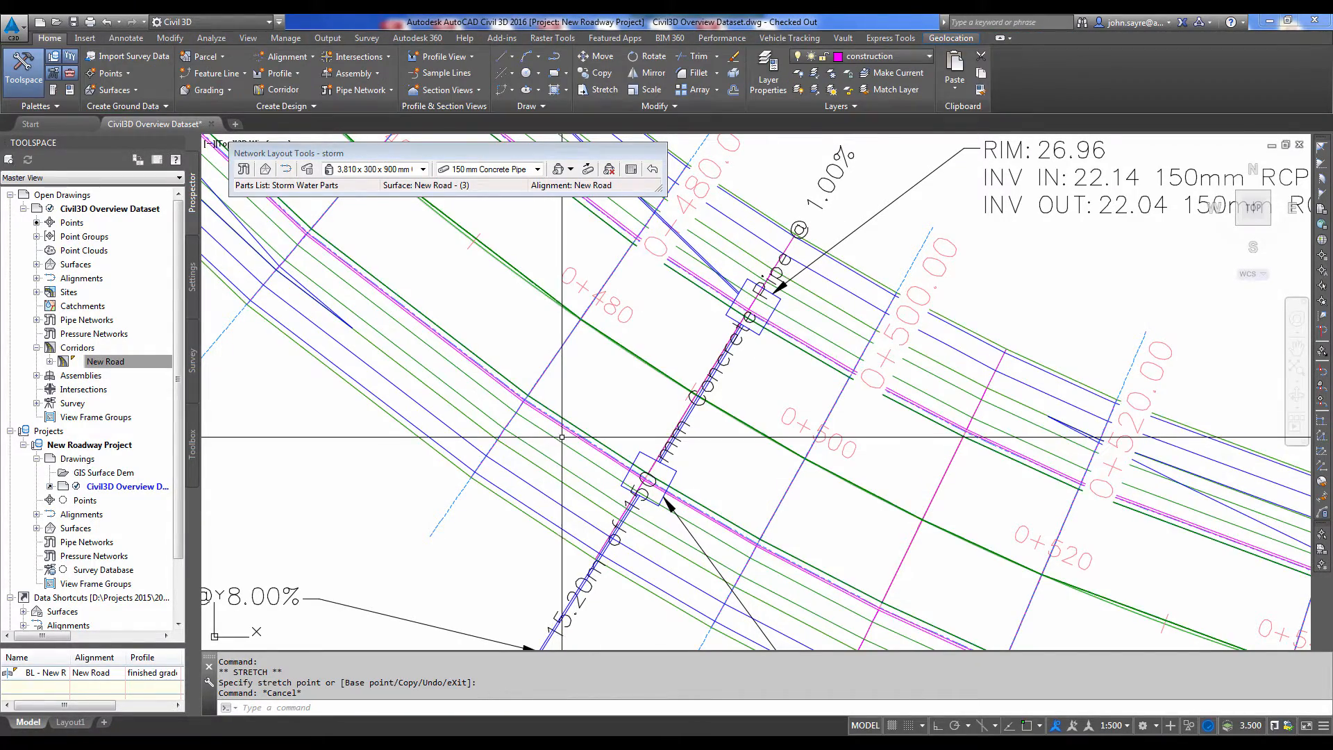
# Set the New Road corridor's code set style to All Codes - Roadway Linework
pyautogui.click(562, 436)
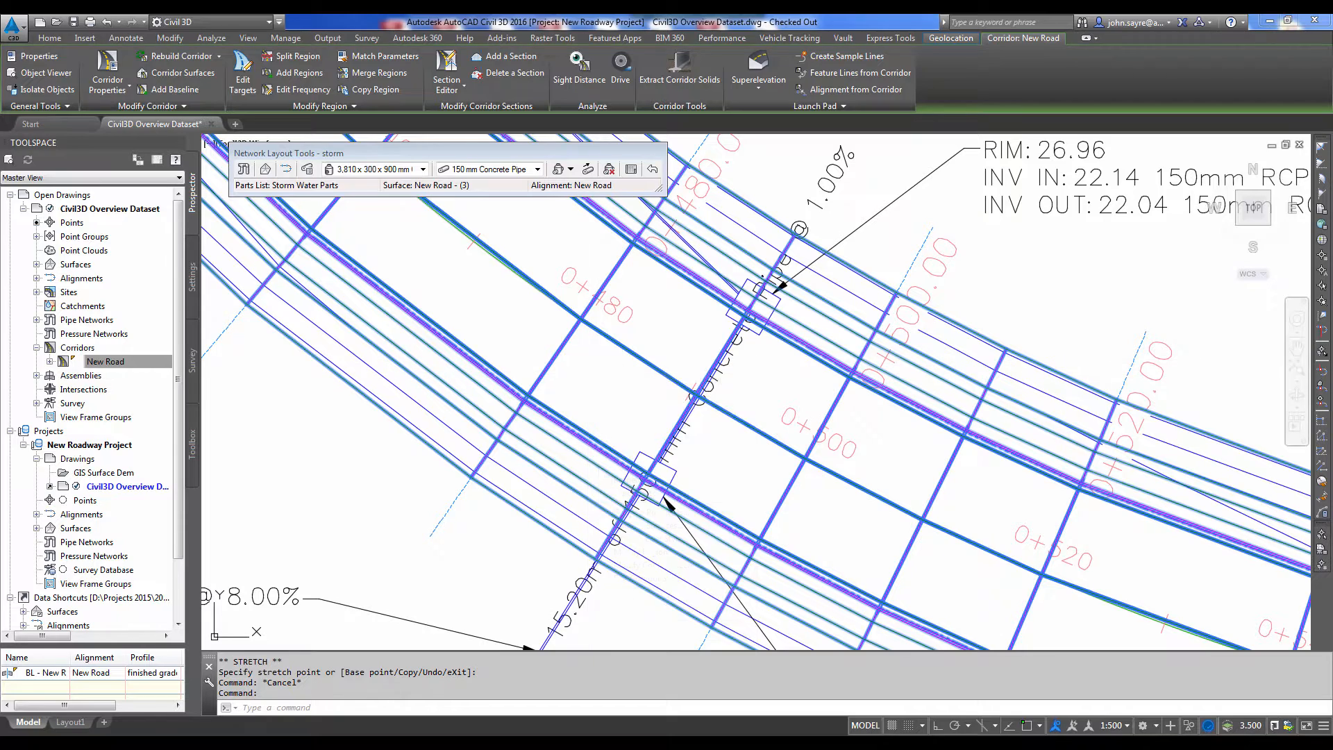
pyautogui.rightClick(604, 377)
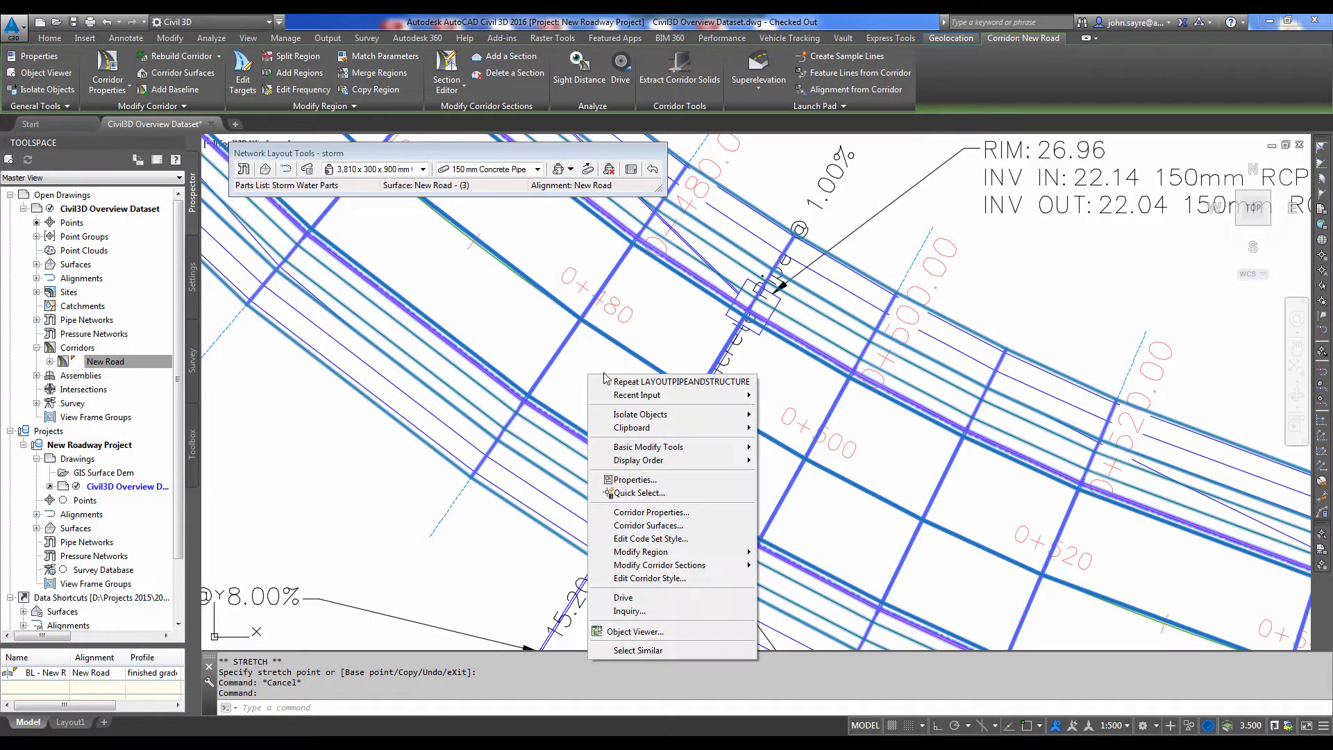
pyautogui.click(651, 512)
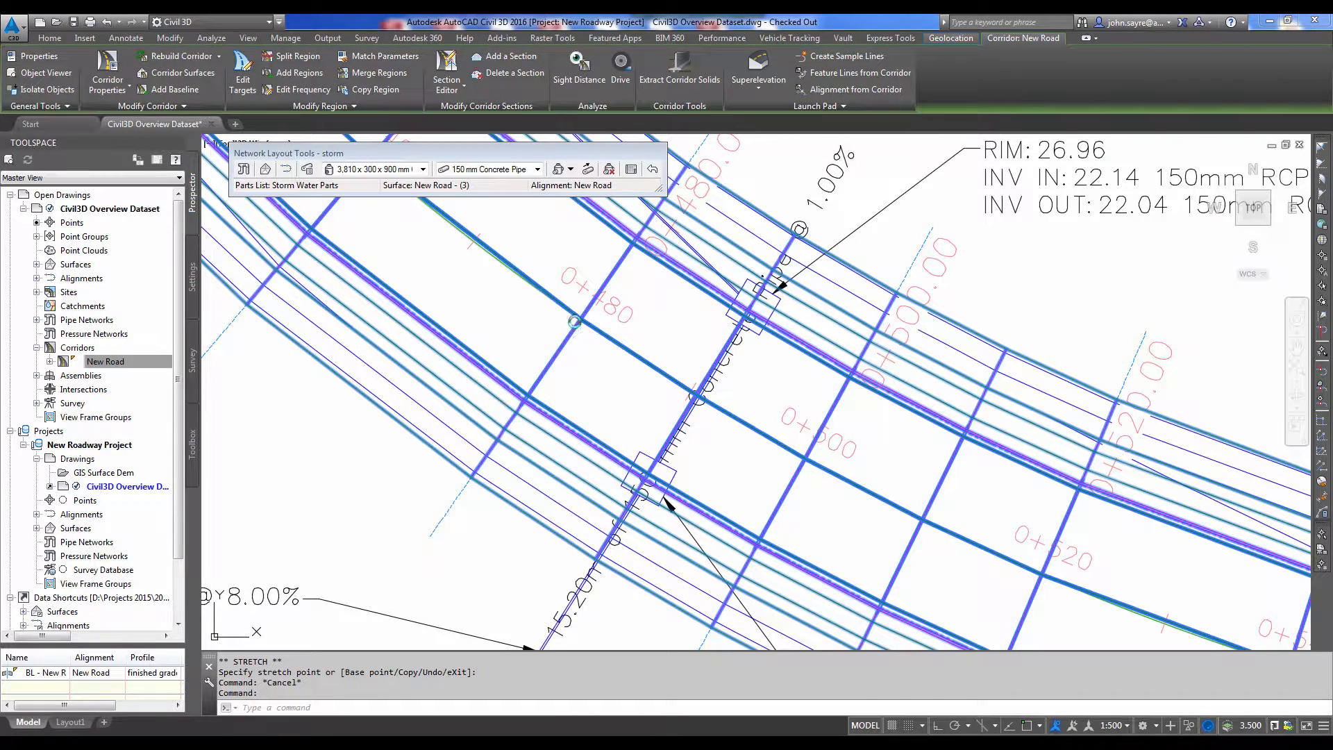
pyautogui.doubleClick(565, 313)
pyautogui.click(447, 264)
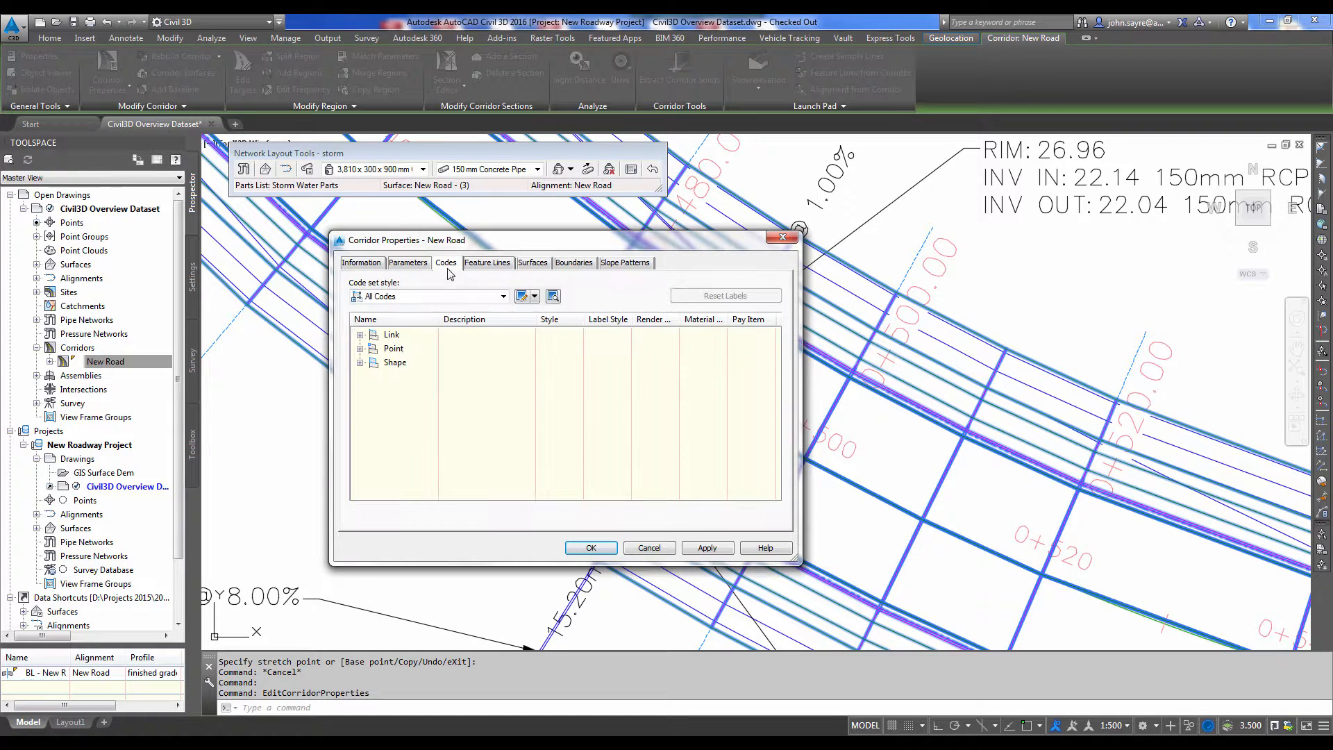
pyautogui.click(501, 297)
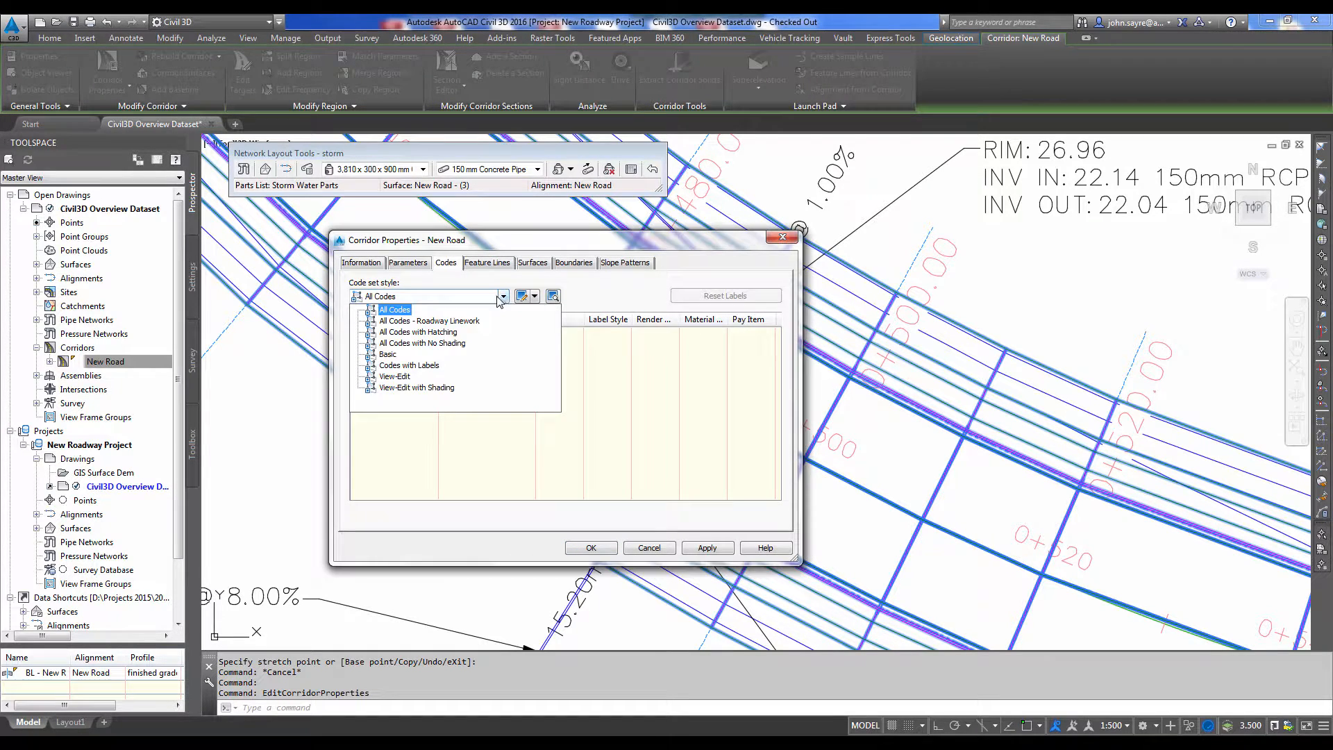
pyautogui.click(445, 321)
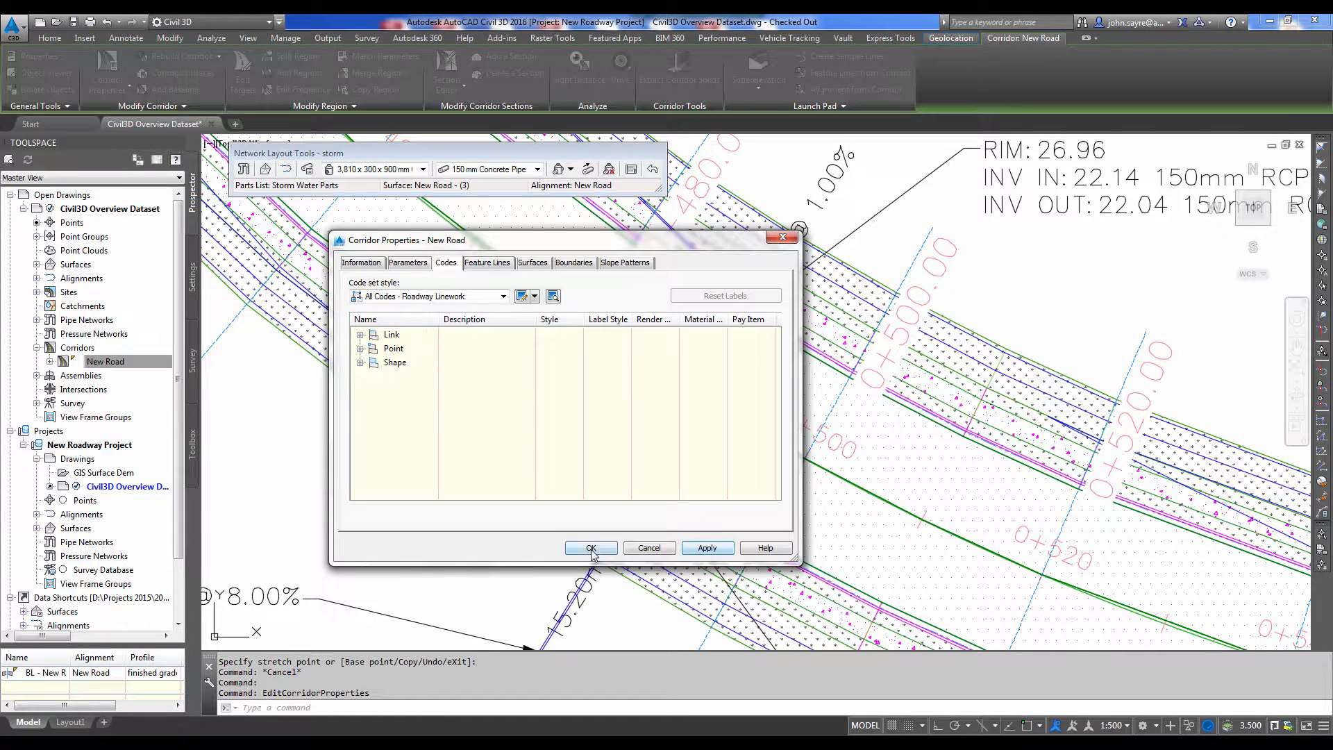
pyautogui.click(591, 549)
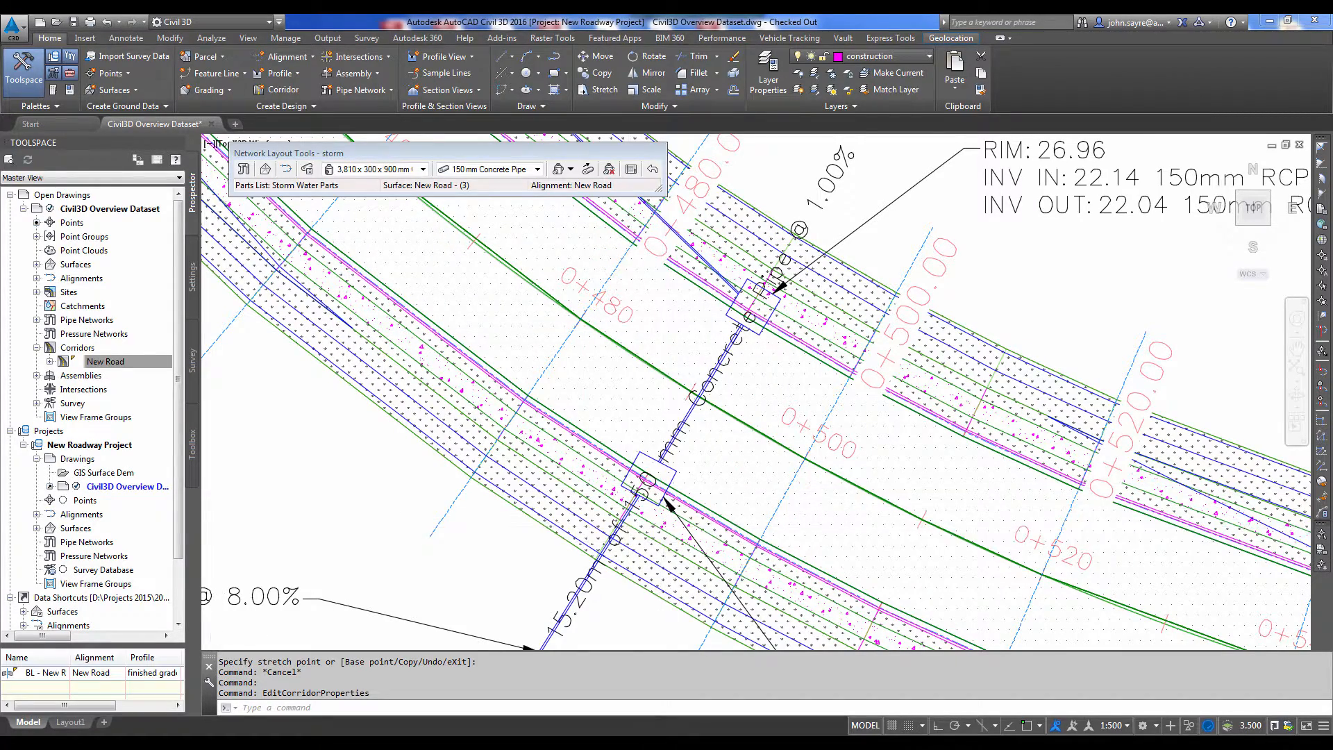
# Fine-tune the rotation of the right-side rectangular structure near station 0+490 so its edges follow the kerb line
pyautogui.scroll(4, 628, 541)
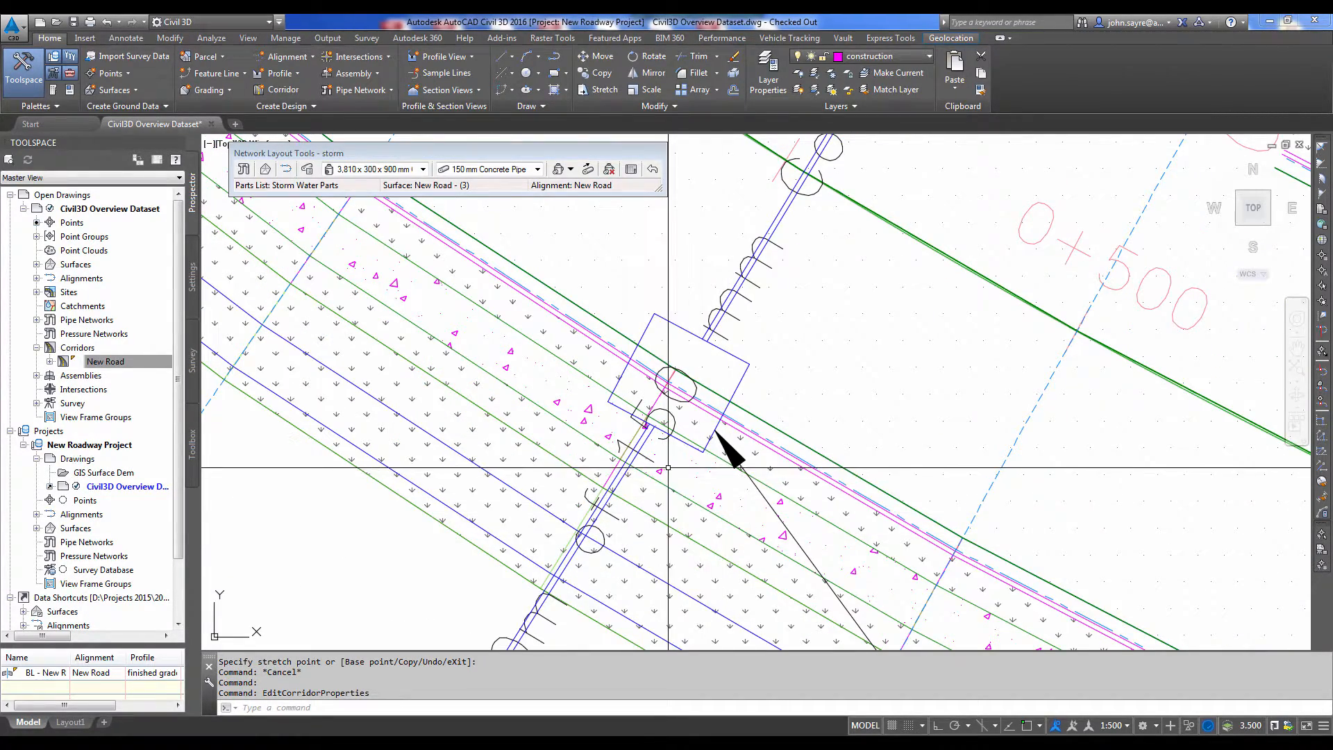
pyautogui.scroll(-4, 793, 427)
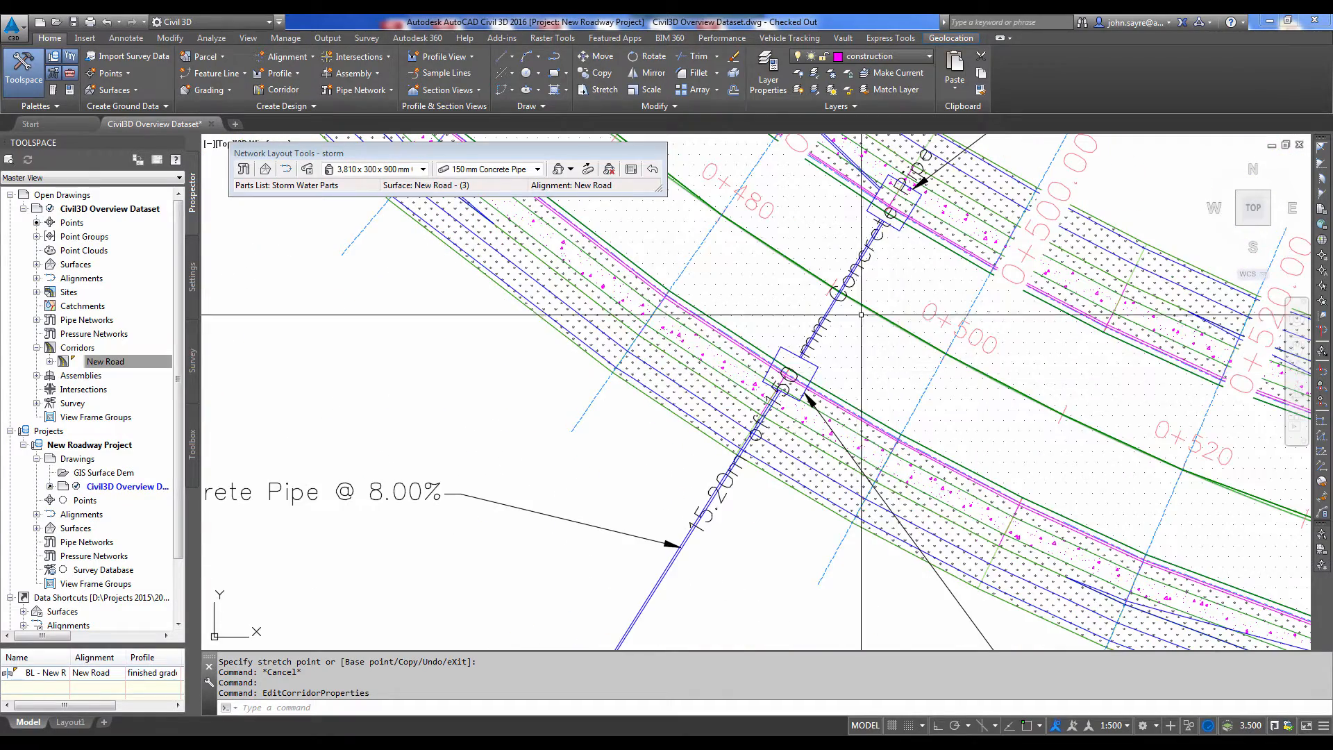
pyautogui.moveTo(793, 427); pyautogui.dragTo(647, 534, button='middle')
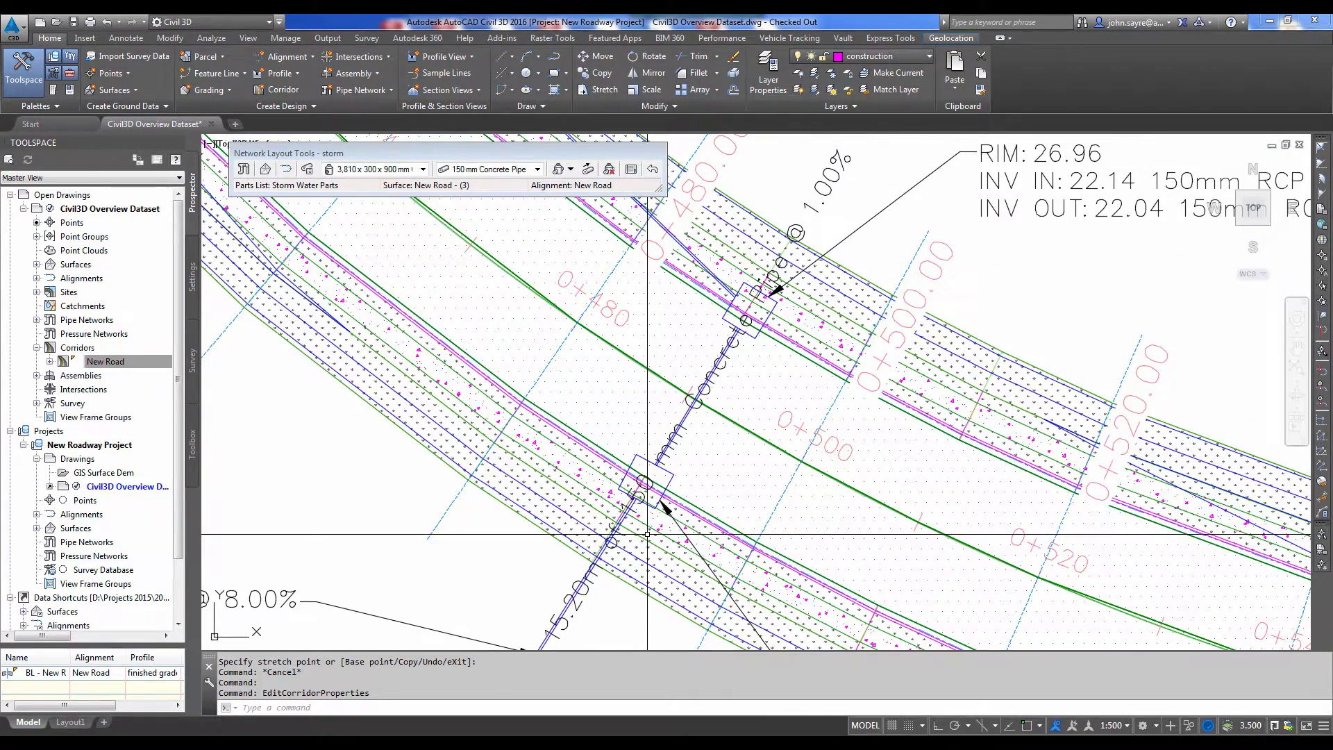
pyautogui.scroll(4, 640, 481)
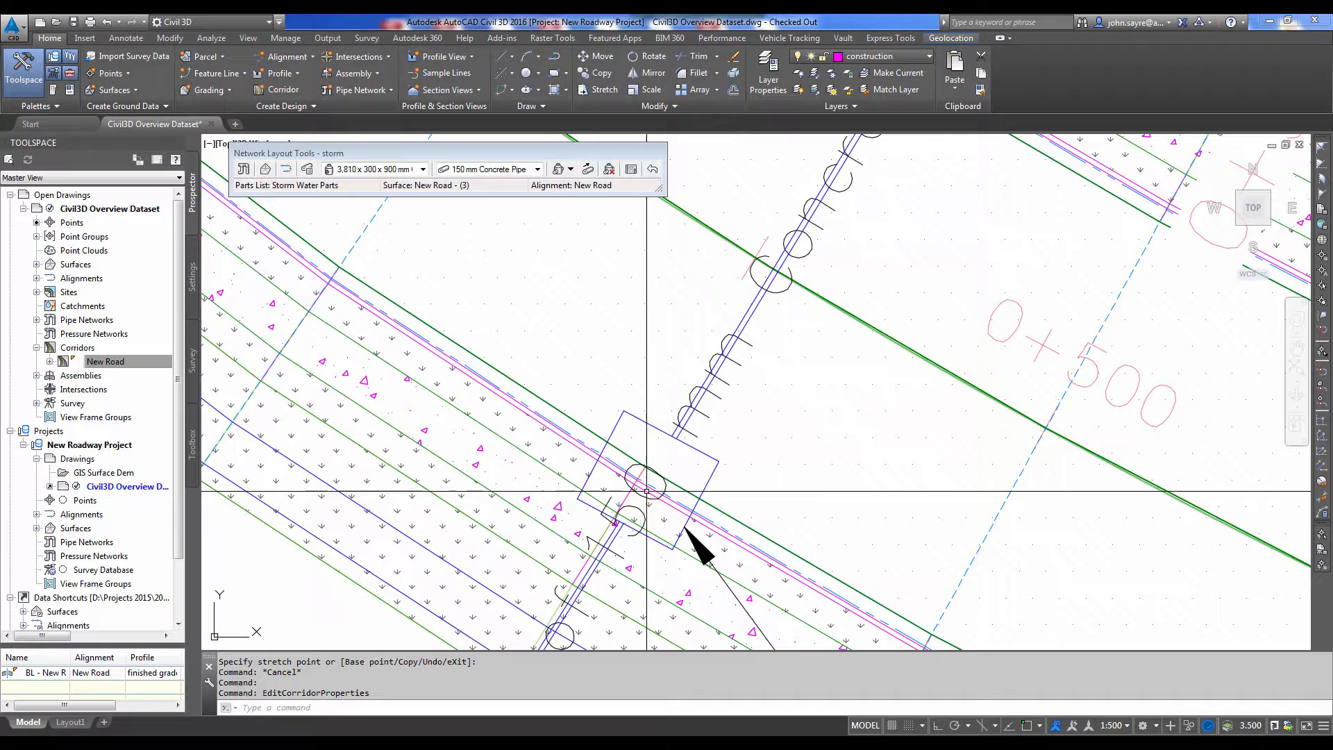
pyautogui.click(694, 448)
pyautogui.click(675, 493)
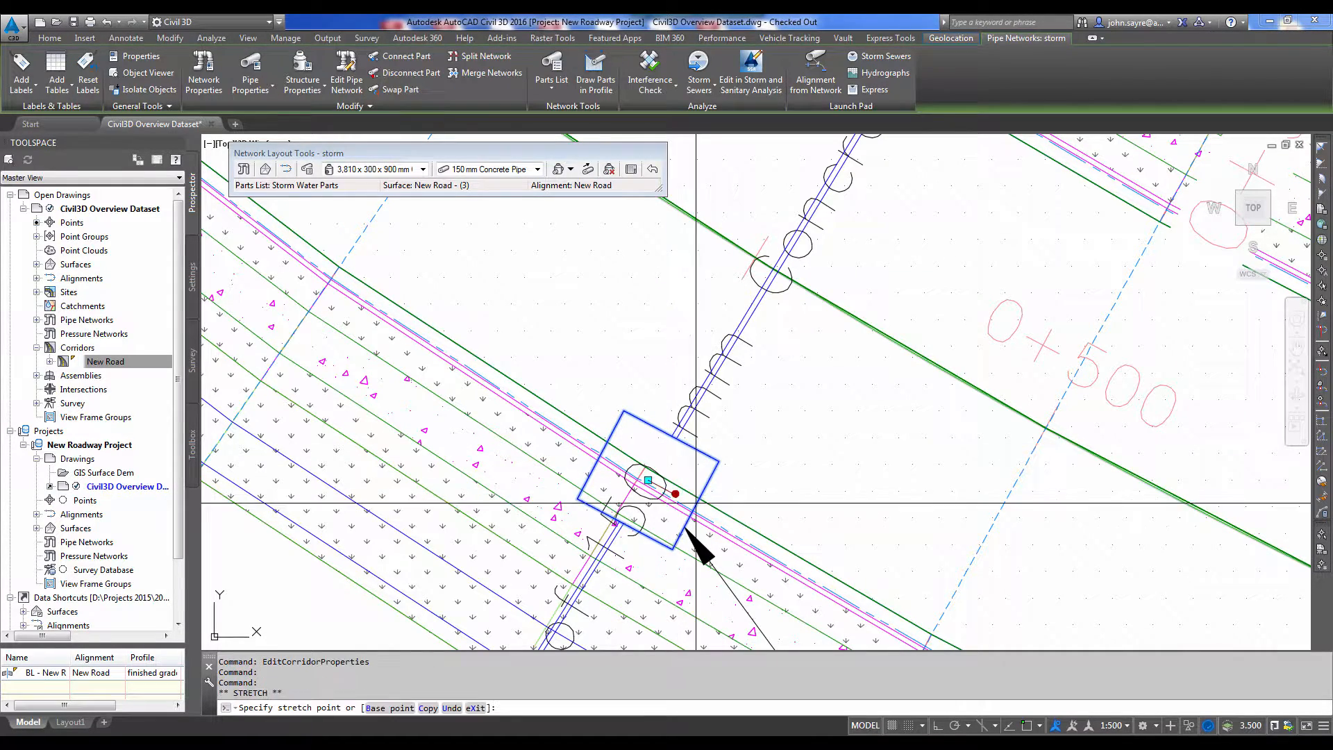
pyautogui.click(712, 521)
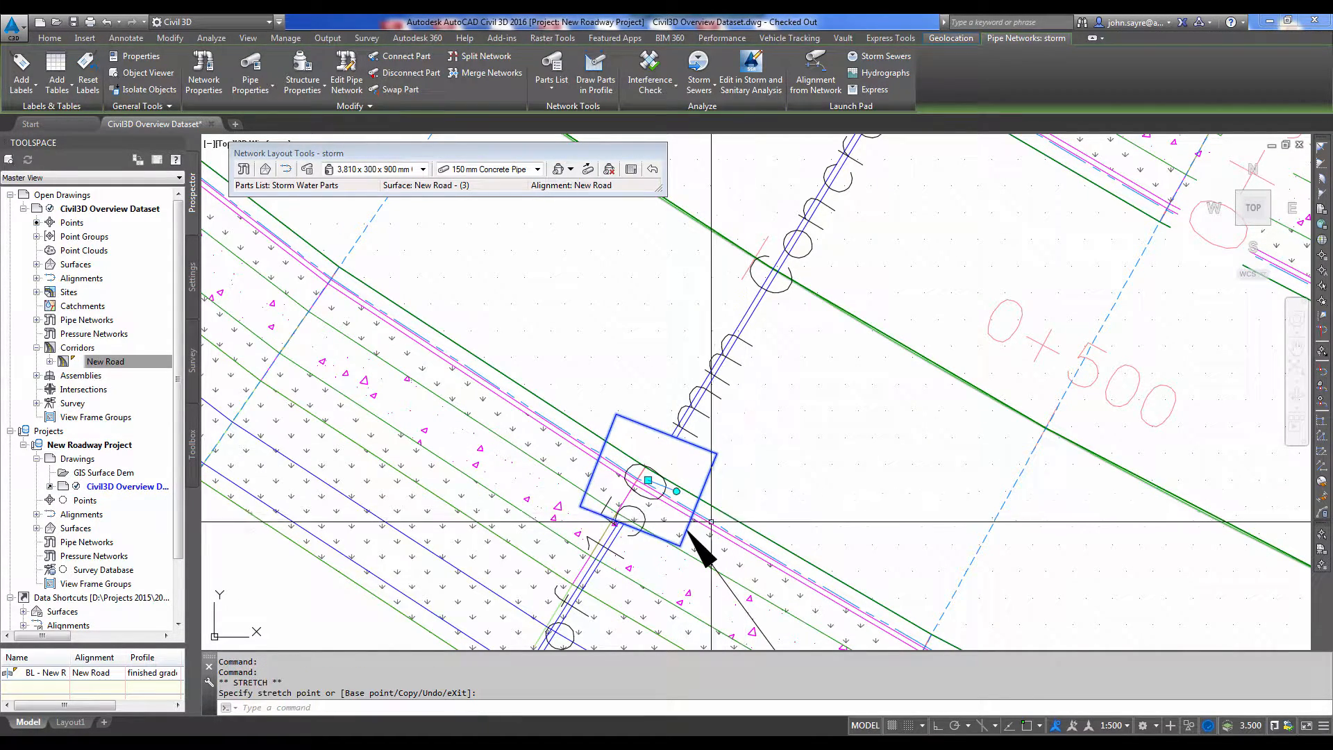
pyautogui.click(674, 495)
pyautogui.press('Escape')
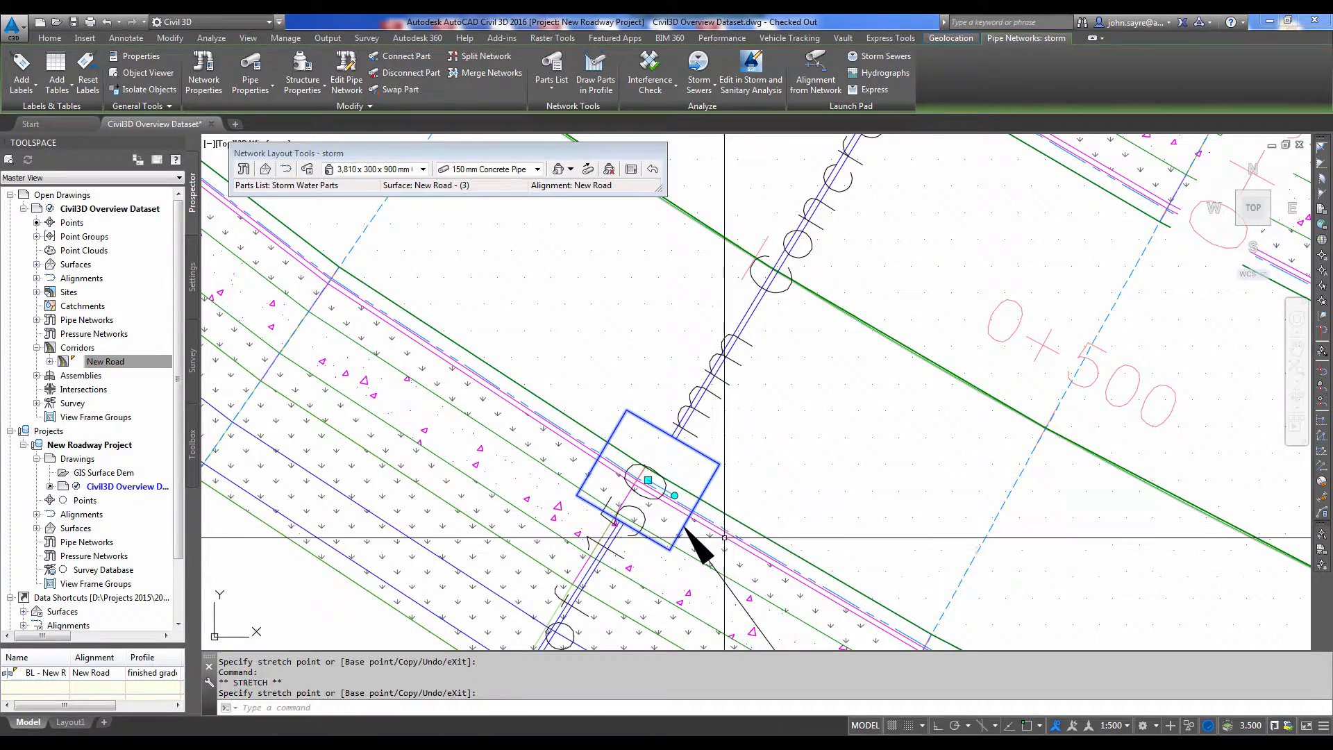
# Regenerate the drawing and move the label of the 150 mm concrete pipe crossing the road into clear space outside the corridor
pyautogui.write('re')
pyautogui.press('Return')
pyautogui.scroll(-4, 675, 461)
pyautogui.scroll(3, 672, 464)
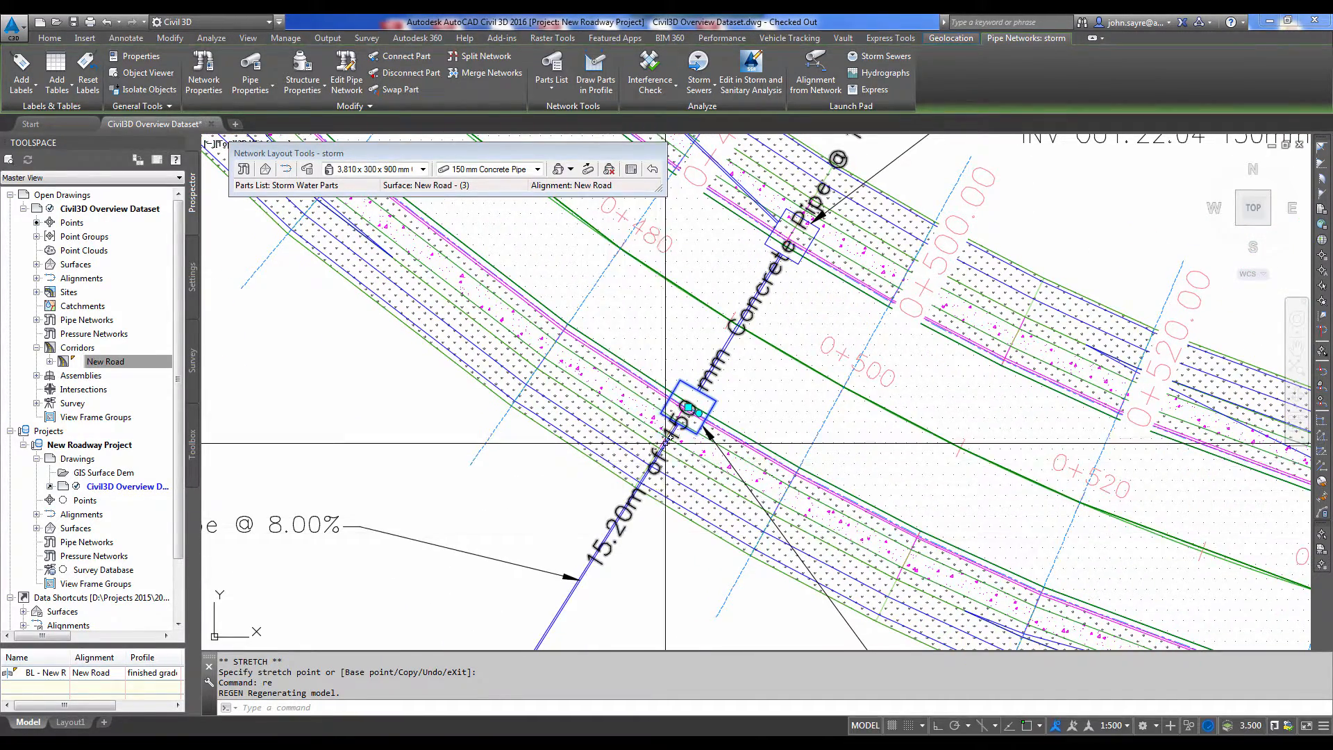
pyautogui.click(736, 317)
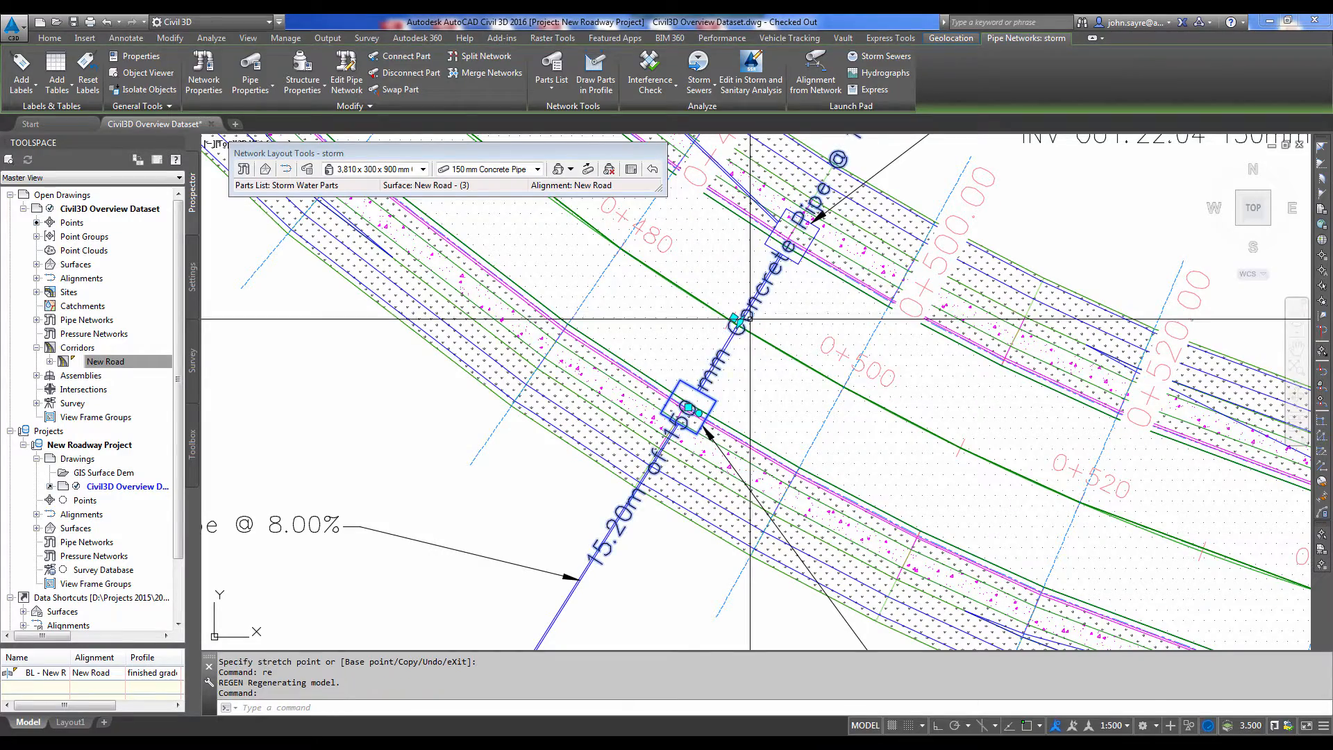
pyautogui.click(736, 317)
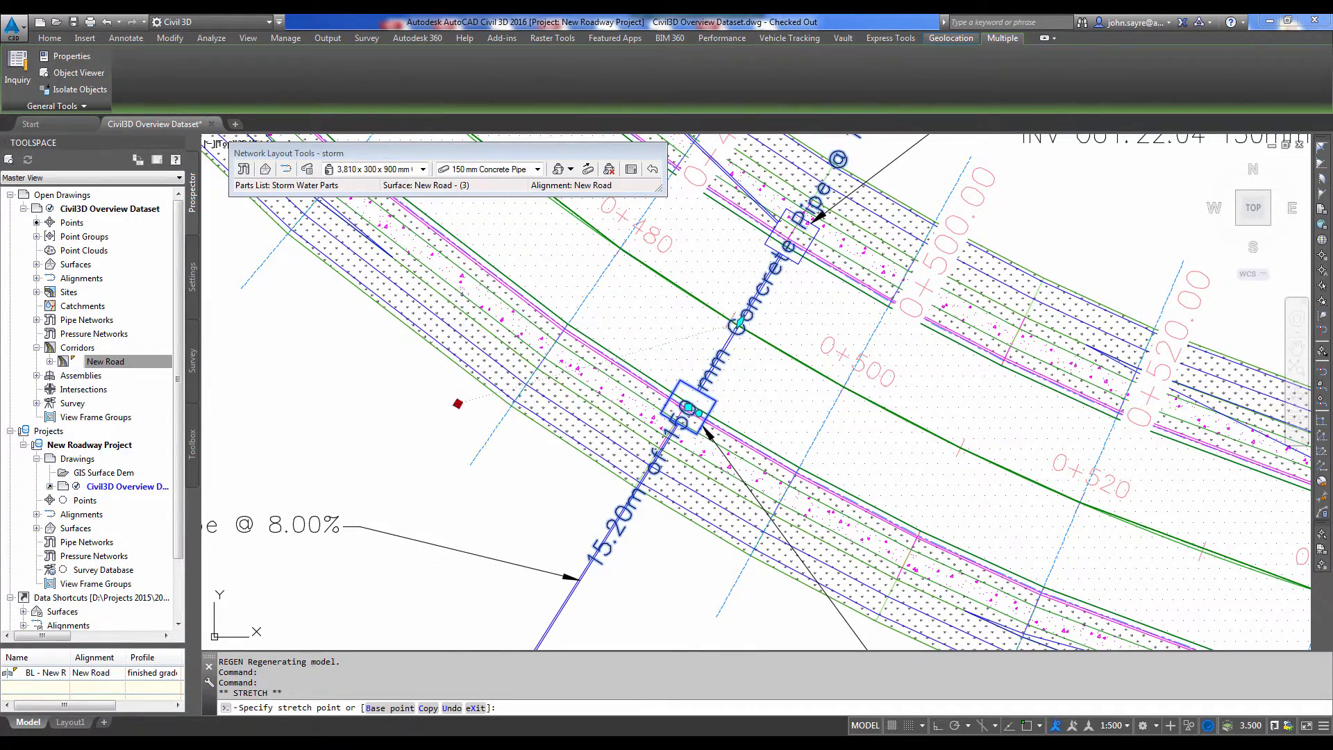
pyautogui.scroll(-2, 458, 401)
pyautogui.moveTo(459, 407); pyautogui.dragTo(607, 407, button='middle')
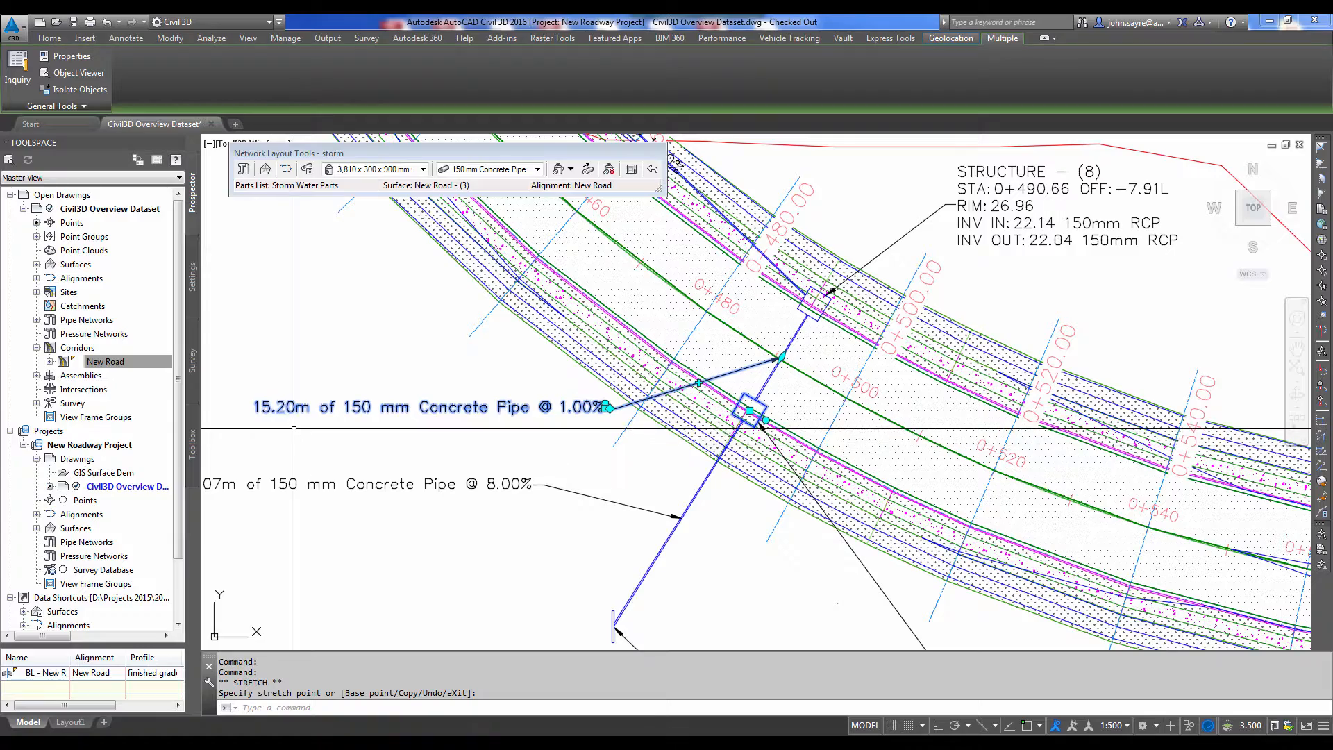
# Move the right-side structure near station 0+490 outward behind the kerb, about 9.1 m right of the New Road alignment
pyautogui.scroll(3, 762, 437)
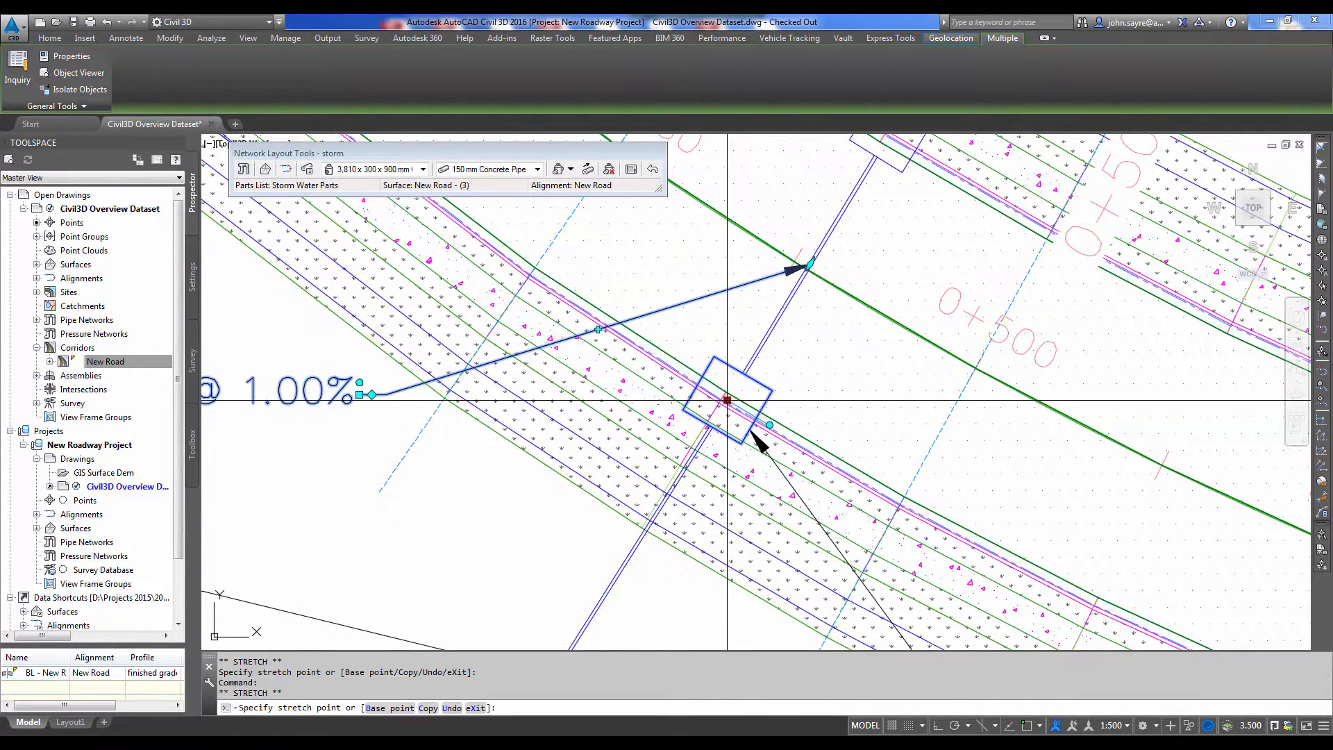
pyautogui.click(714, 422)
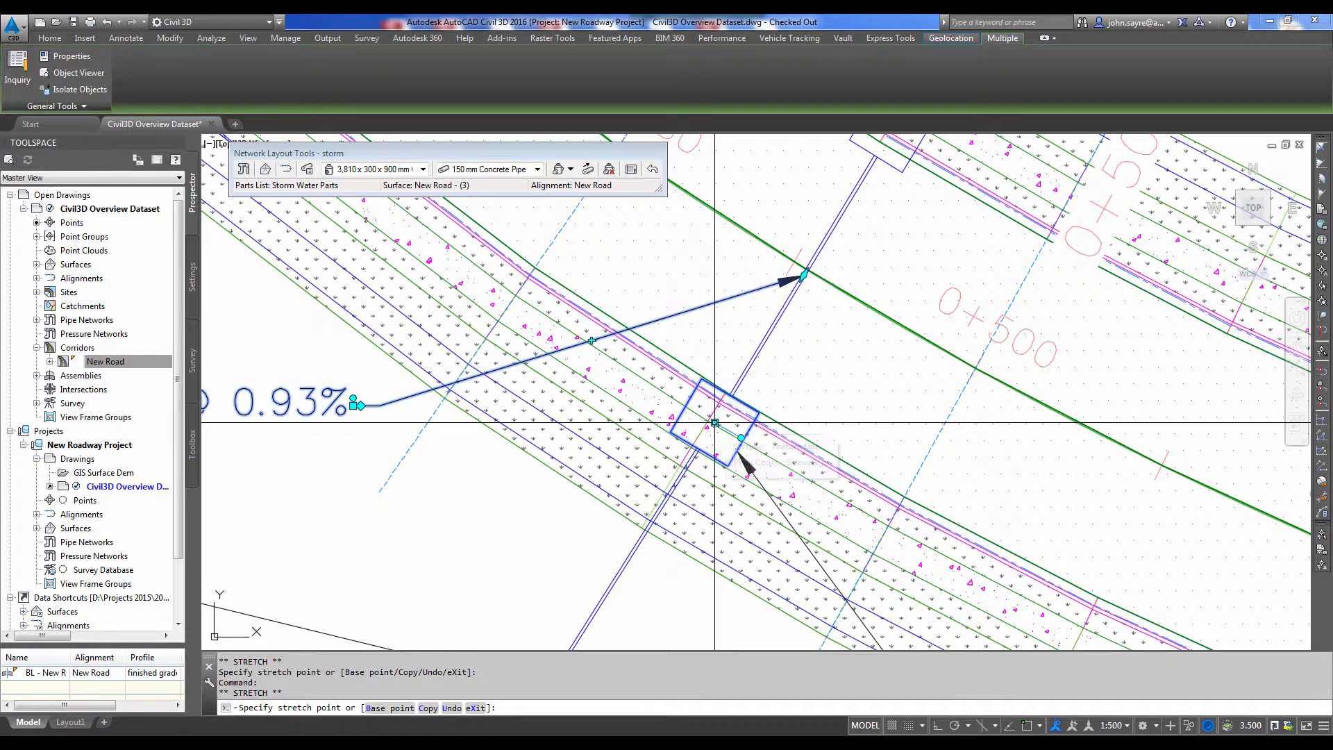
pyautogui.click(714, 422)
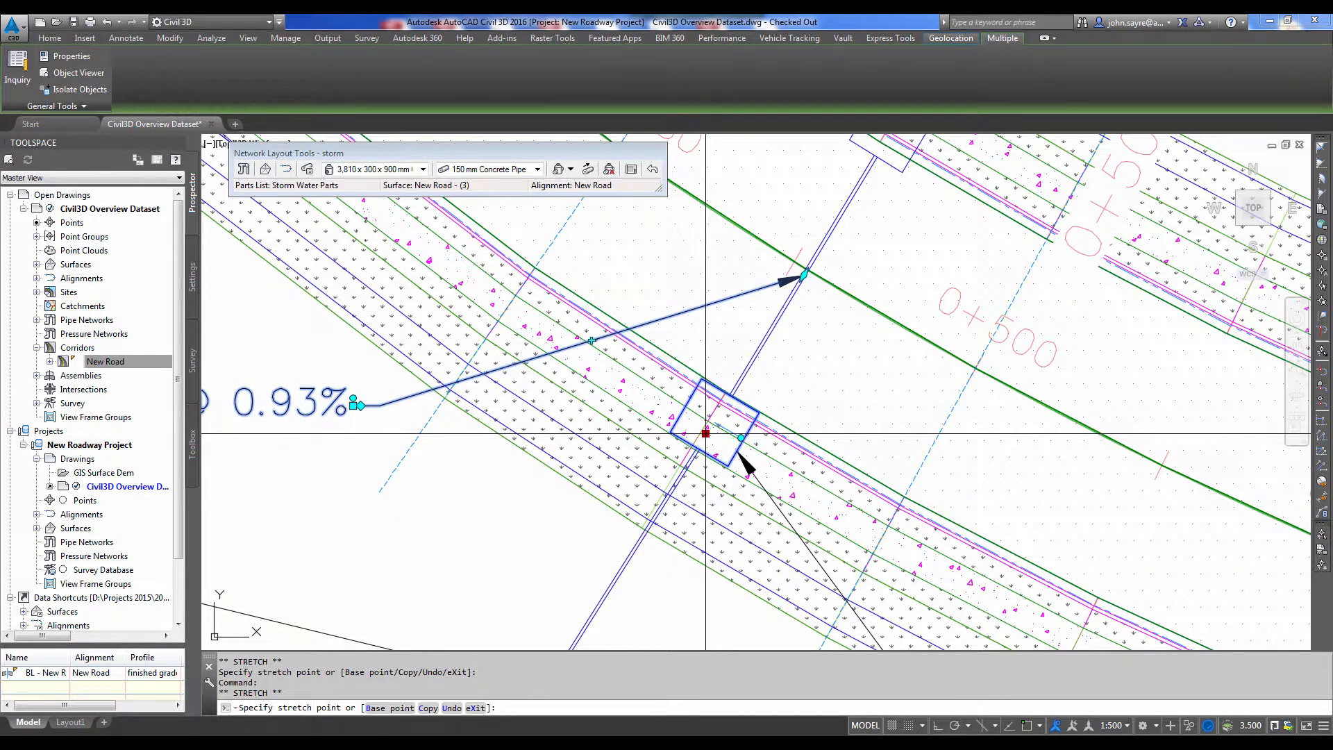
pyautogui.click(706, 437)
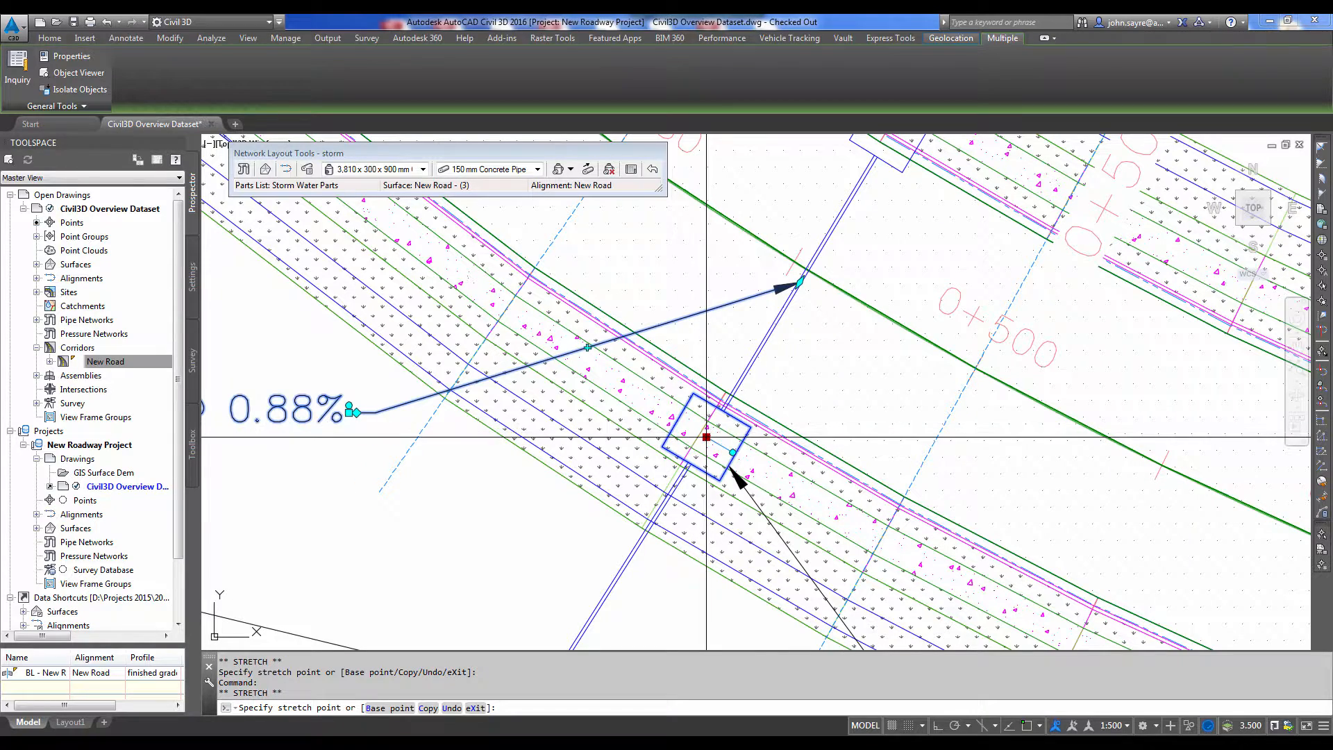
pyautogui.click(706, 435)
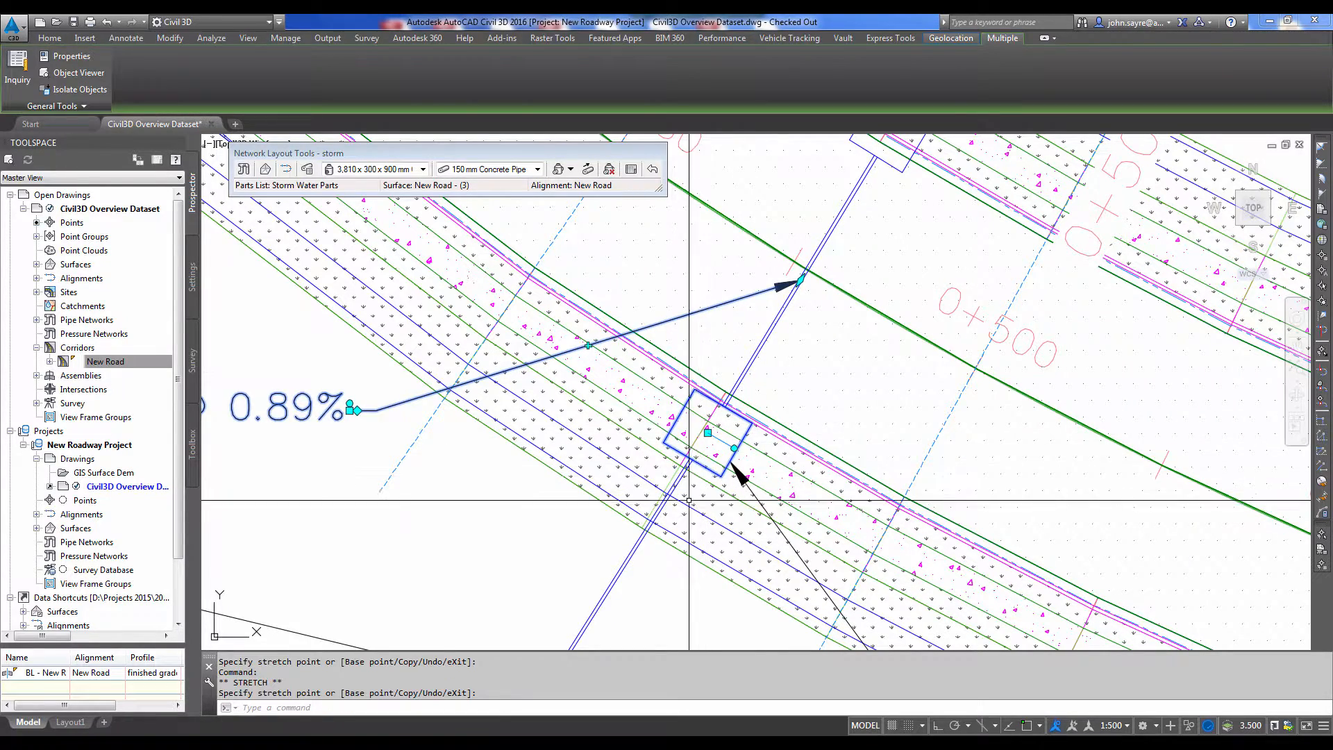
pyautogui.press('Escape')
# Move the left-side structure near station 0+490 outward behind the kerb, about 9.1 m left of the New Road alignment
pyautogui.scroll(-2, 689, 497)
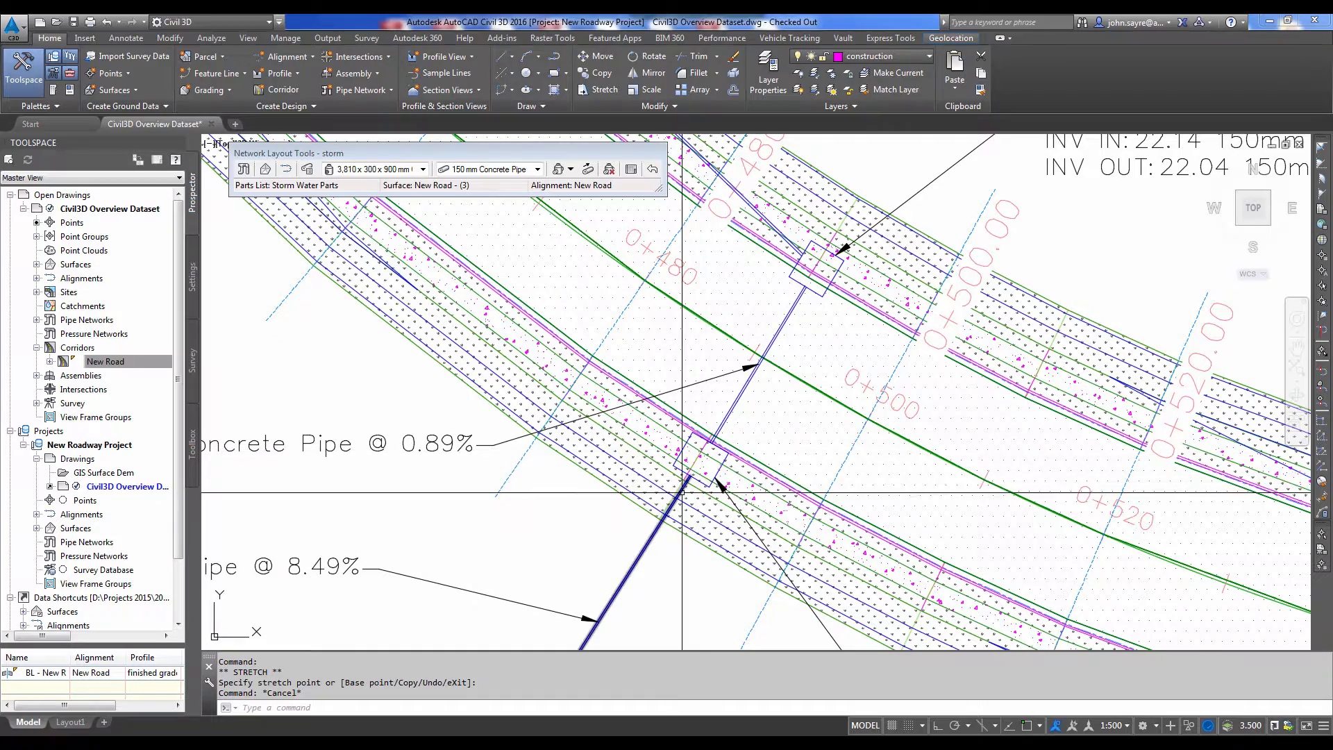
pyautogui.moveTo(586, 488); pyautogui.dragTo(861, 434, button='middle')
pyautogui.scroll(-2, 301, 421)
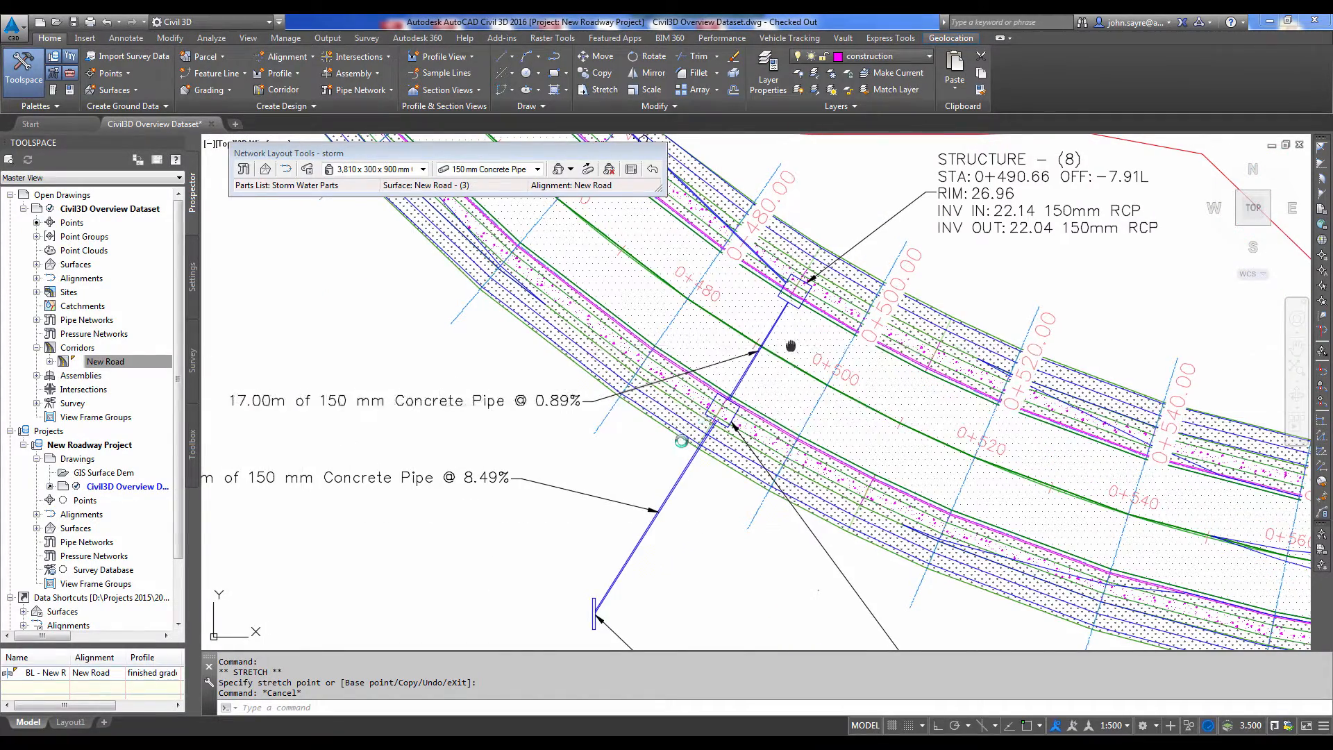
pyautogui.scroll(5, 665, 414)
pyautogui.click(634, 448)
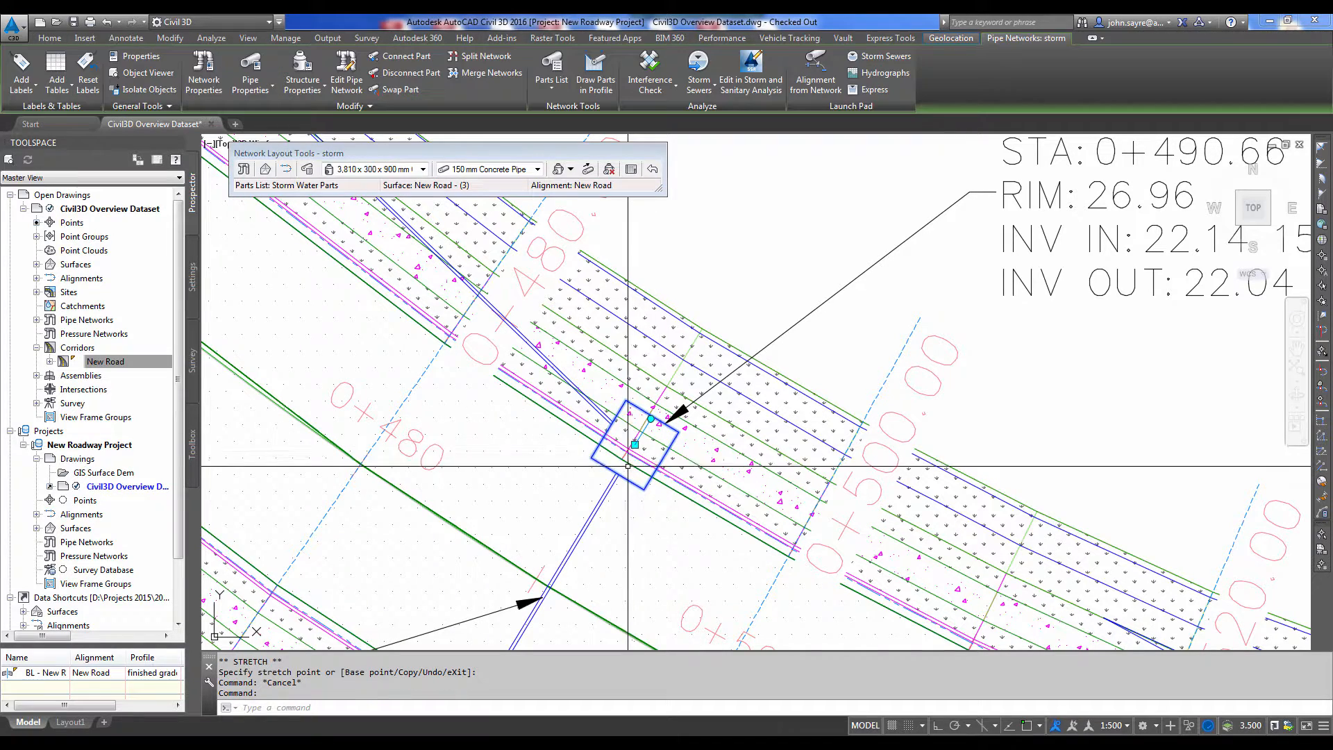
pyautogui.click(634, 444)
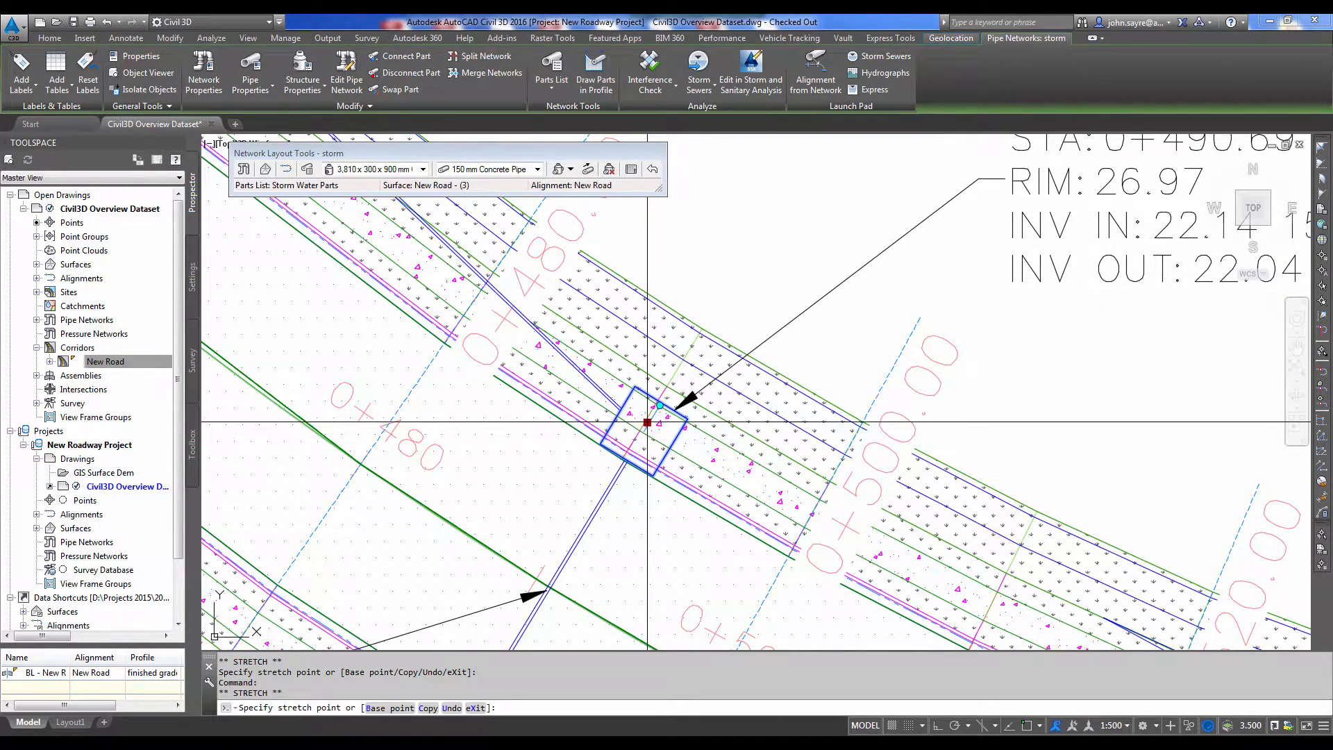
pyautogui.click(647, 423)
pyautogui.scroll(-4, 594, 517)
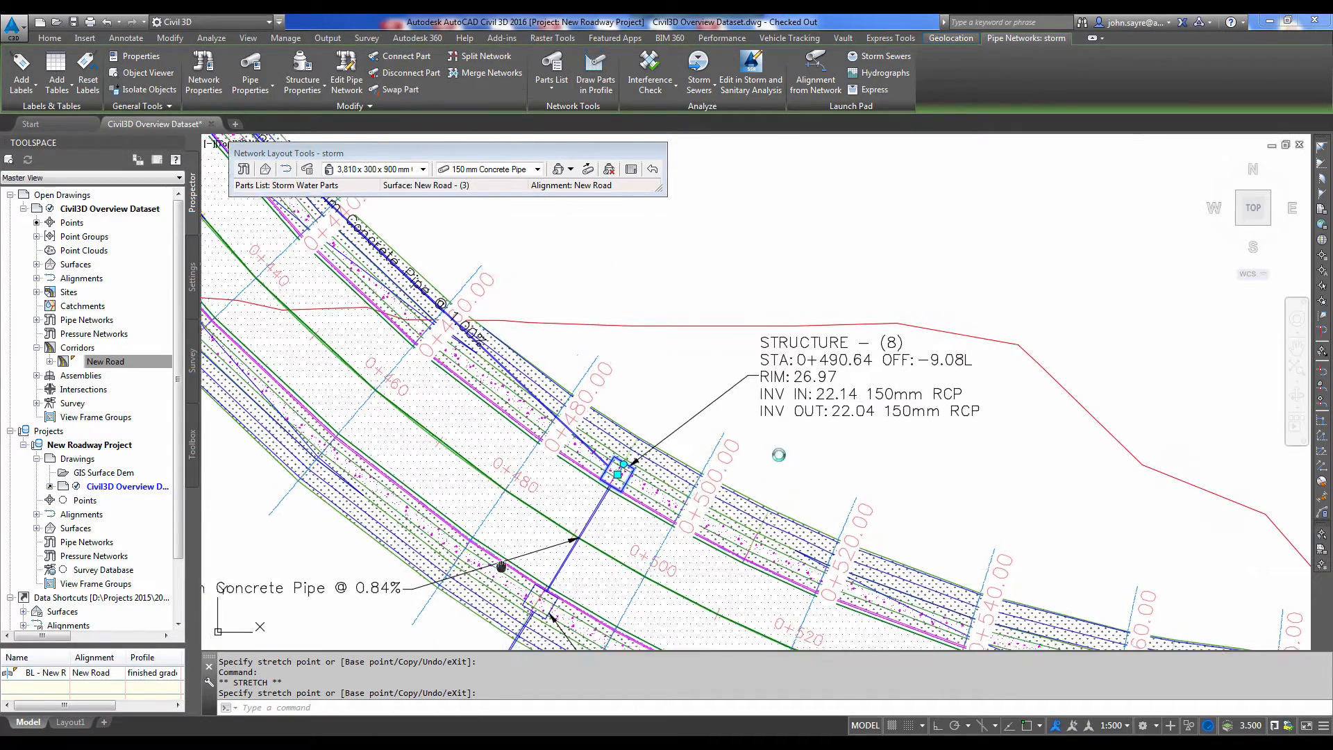
pyautogui.moveTo(500, 565); pyautogui.dragTo(783, 453, button='middle')
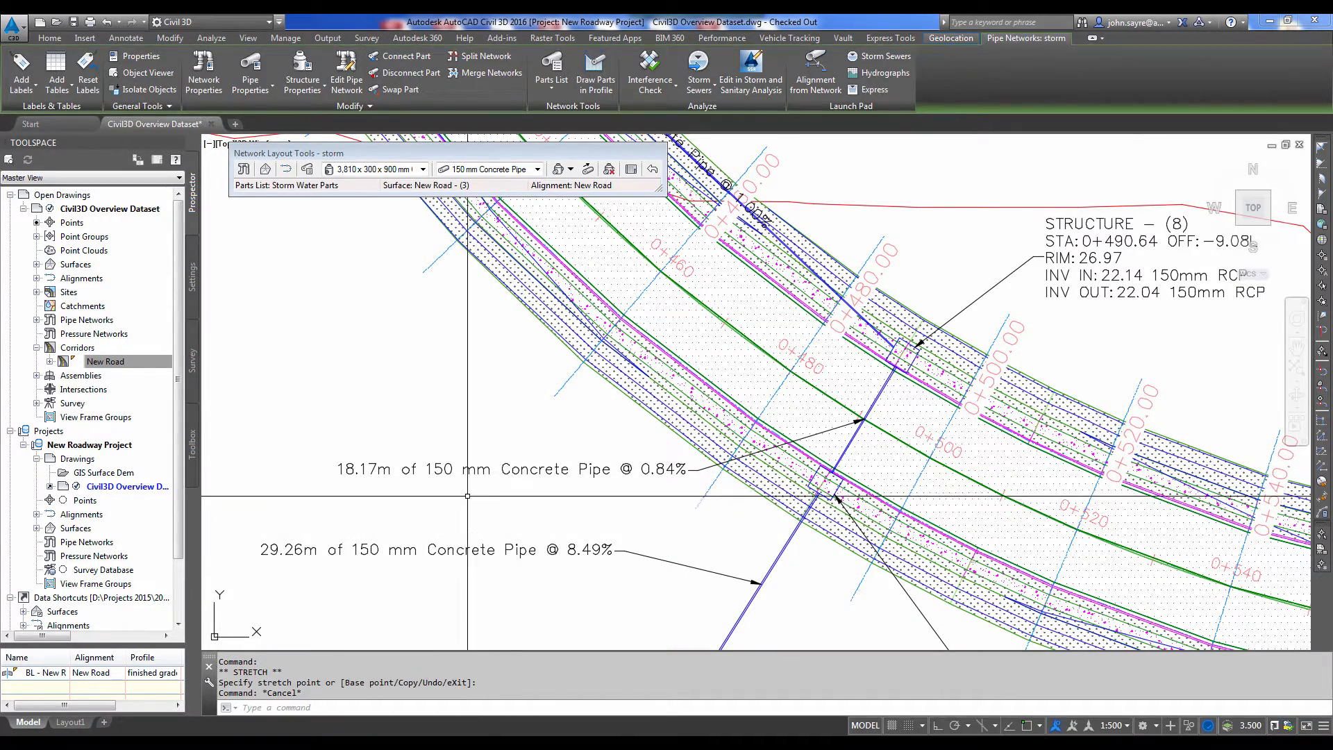
pyautogui.press('Escape')
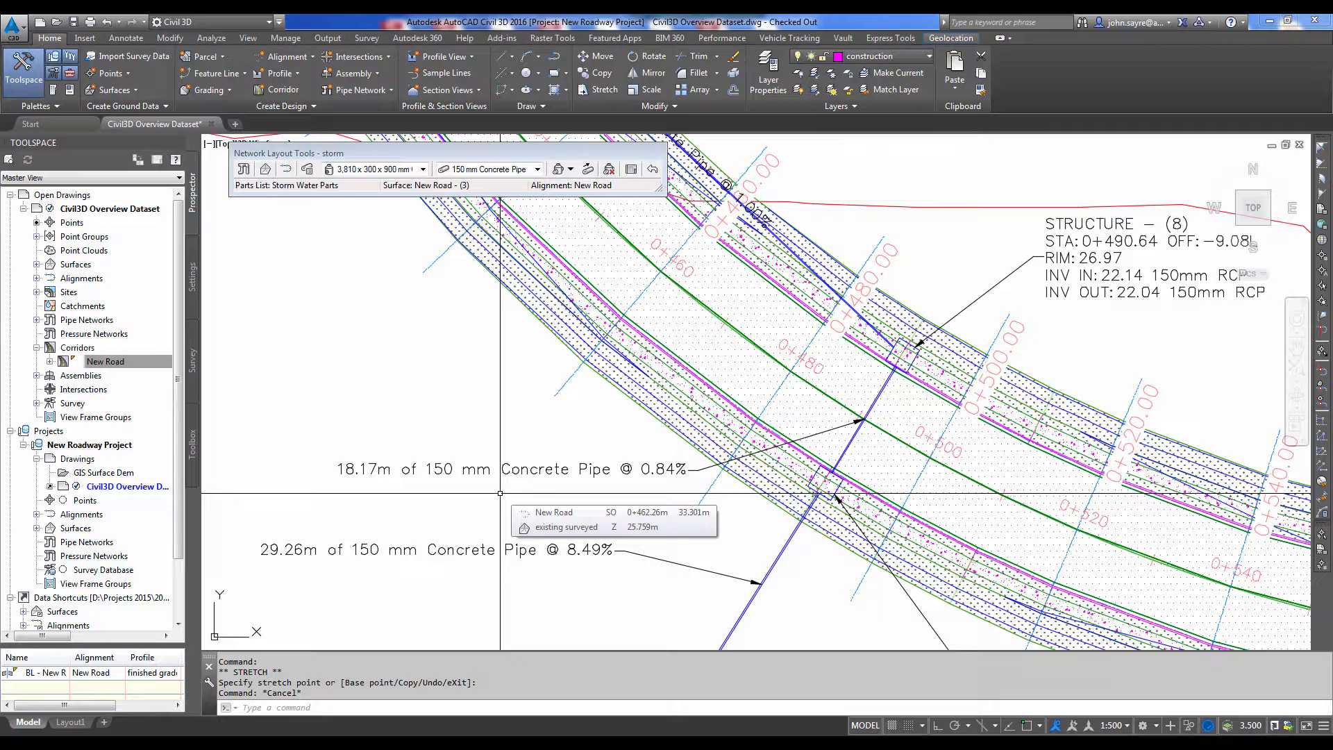
# Rotate the headwall at the outfall end so it sits perpendicular to its incoming 150 mm concrete pipe
pyautogui.moveTo(619, 568); pyautogui.dragTo(598, 381, button='middle')
pyautogui.scroll(4, 659, 512)
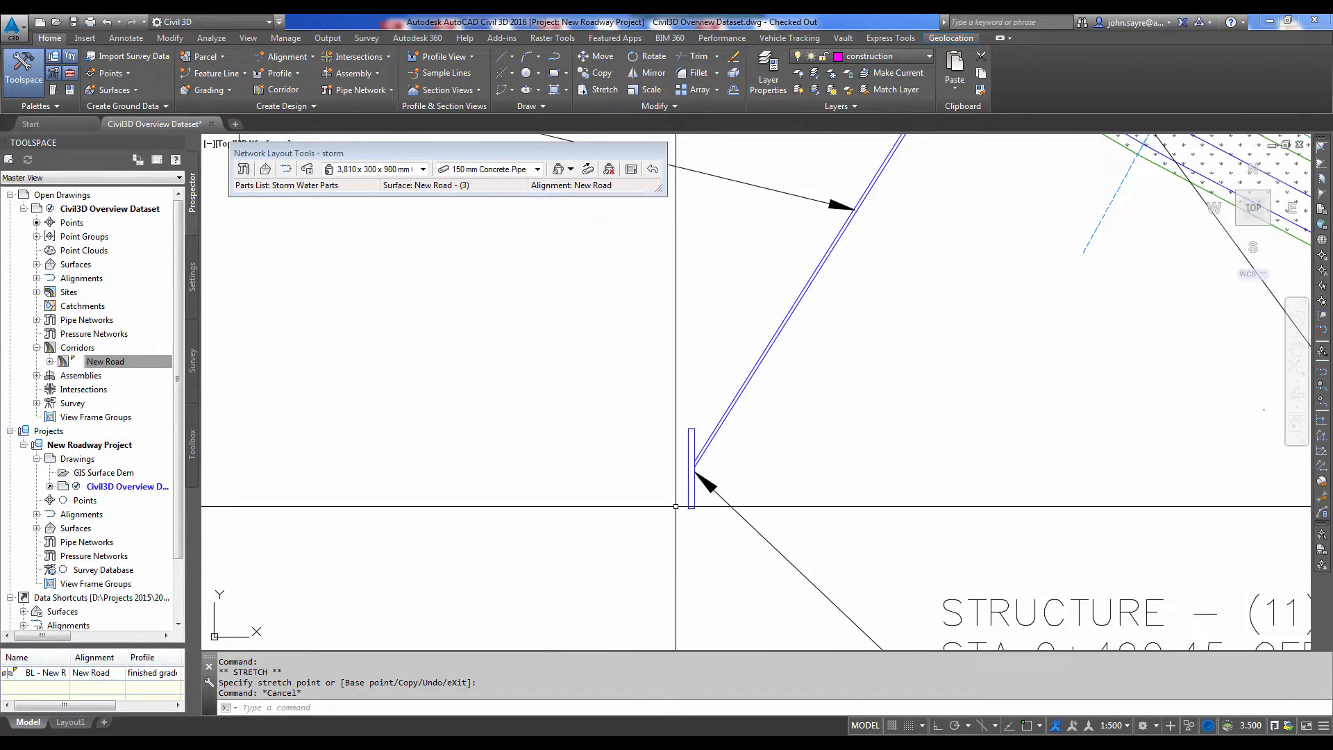
pyautogui.click(691, 495)
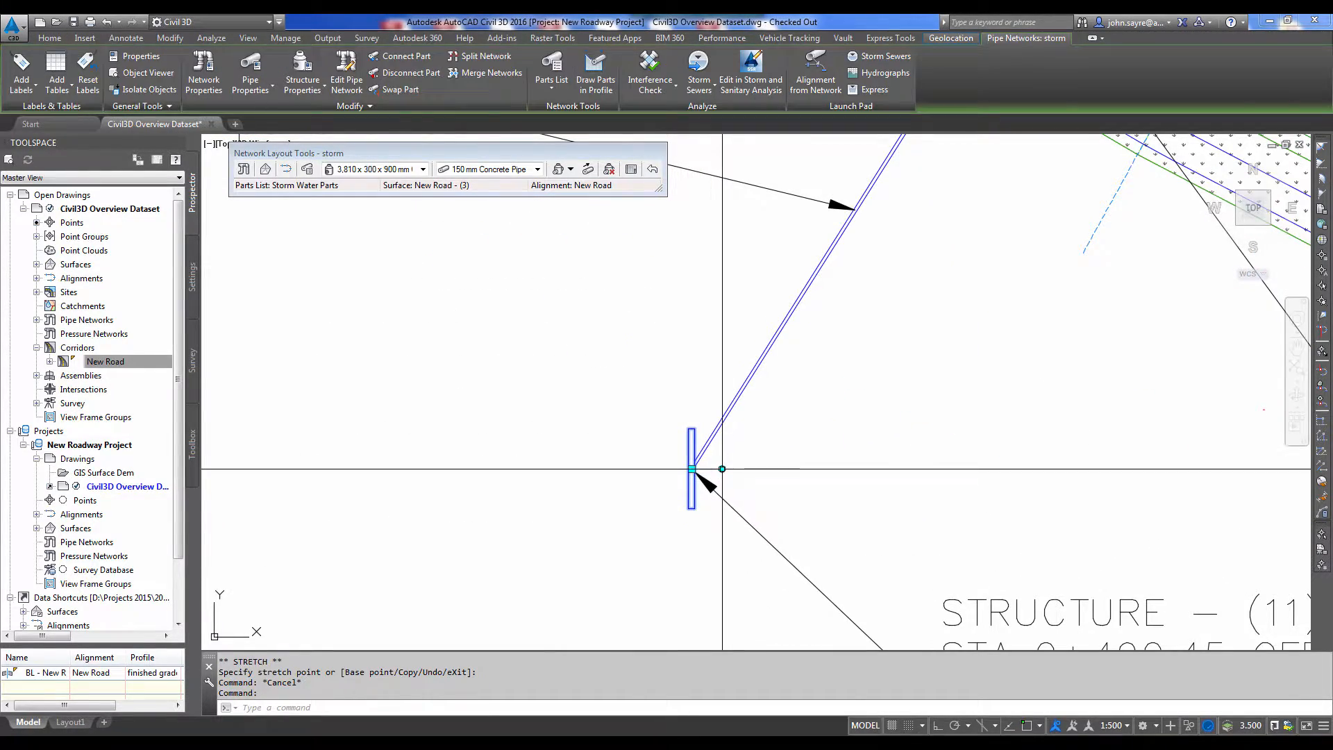
pyautogui.click(691, 470)
pyautogui.click(728, 411)
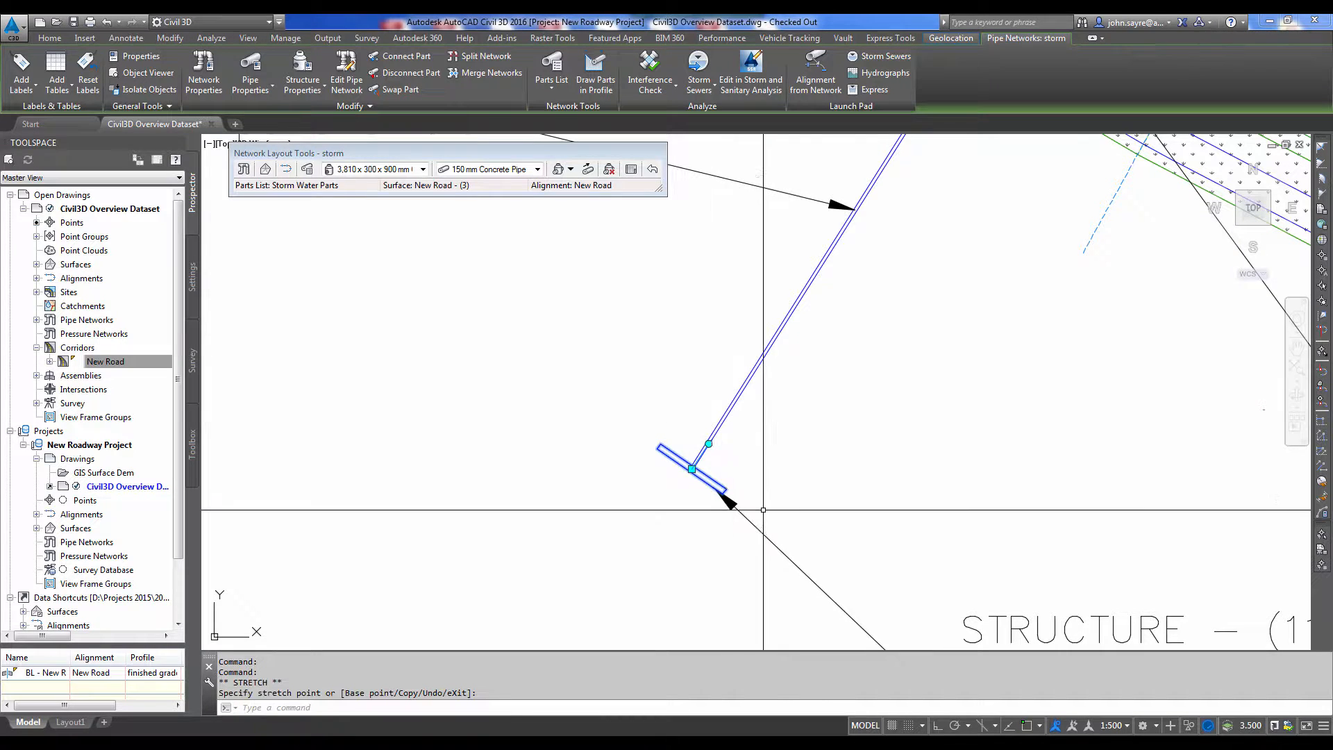
pyautogui.scroll(-4, 635, 545)
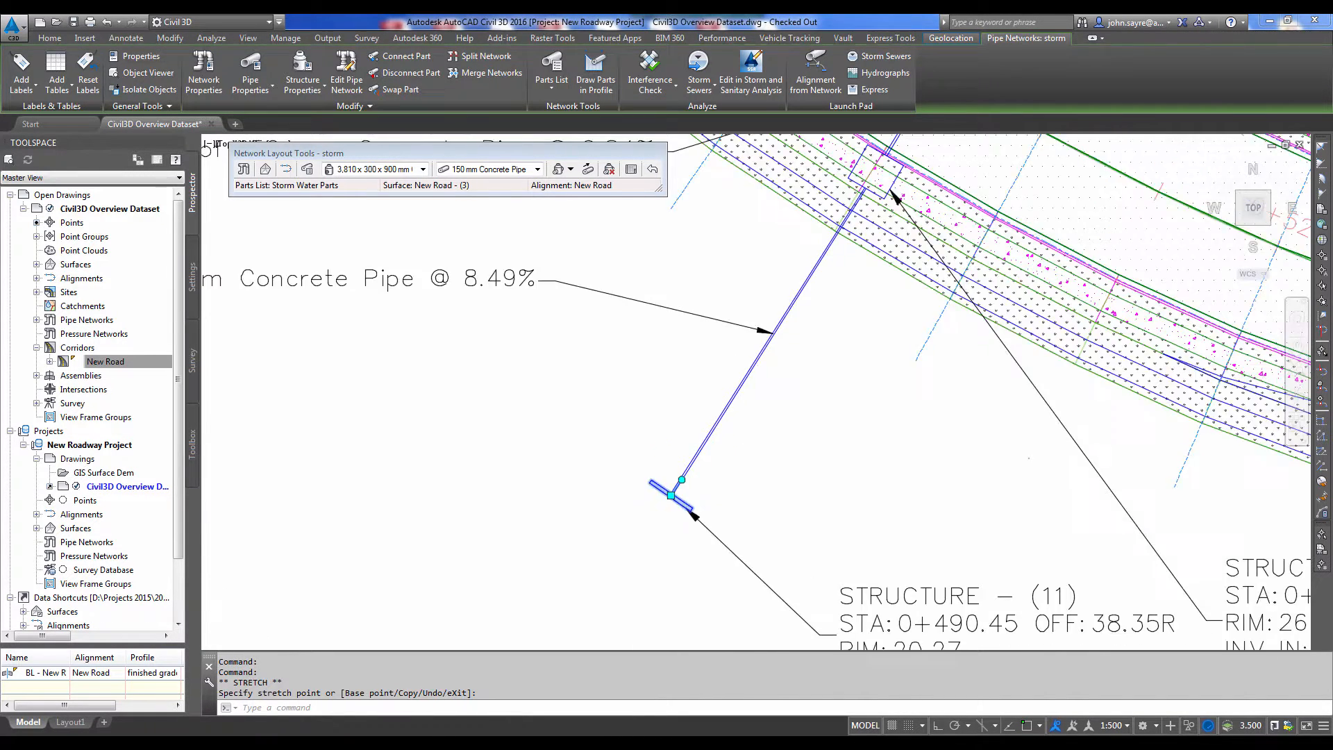
pyautogui.press('Escape')
# Move the label of the 150 mm concrete pipe between Structure - (8) and Structure - (9) off the corridor into clear space
pyautogui.scroll(2, 650, 545)
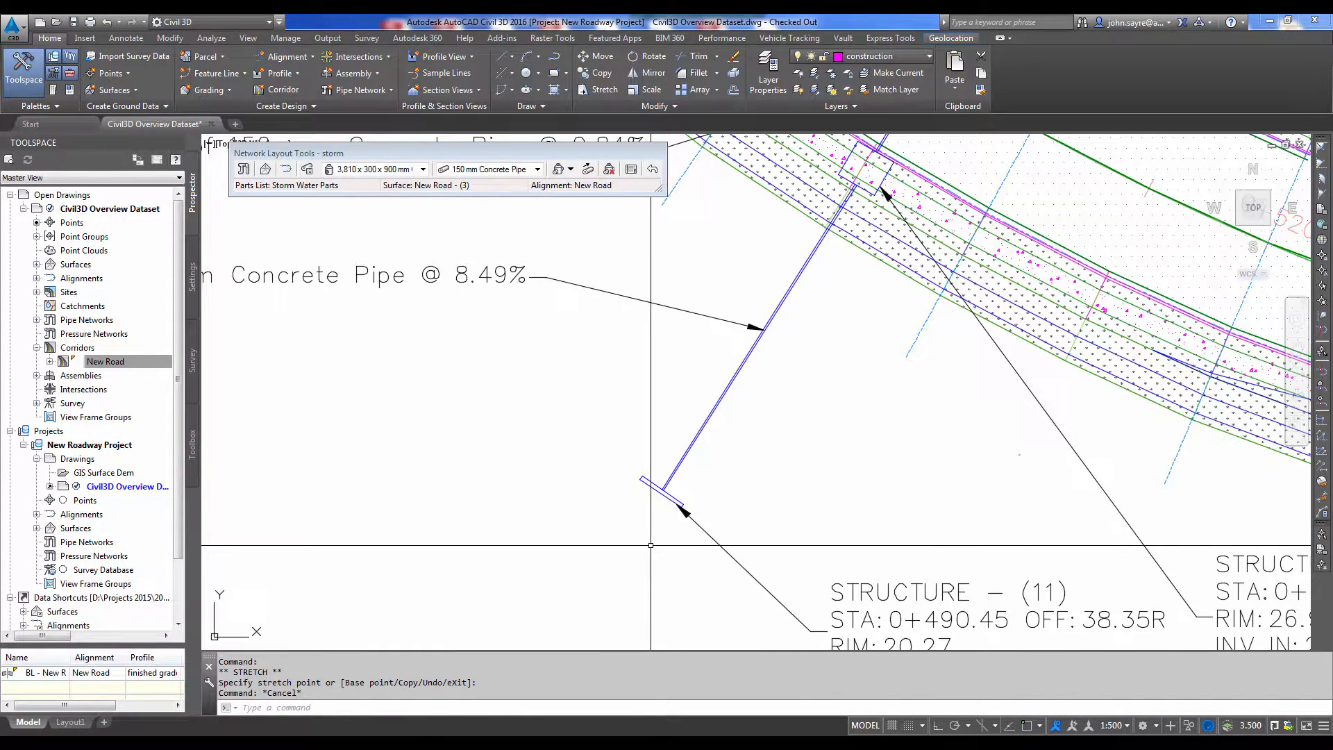
pyautogui.scroll(-5, 651, 544)
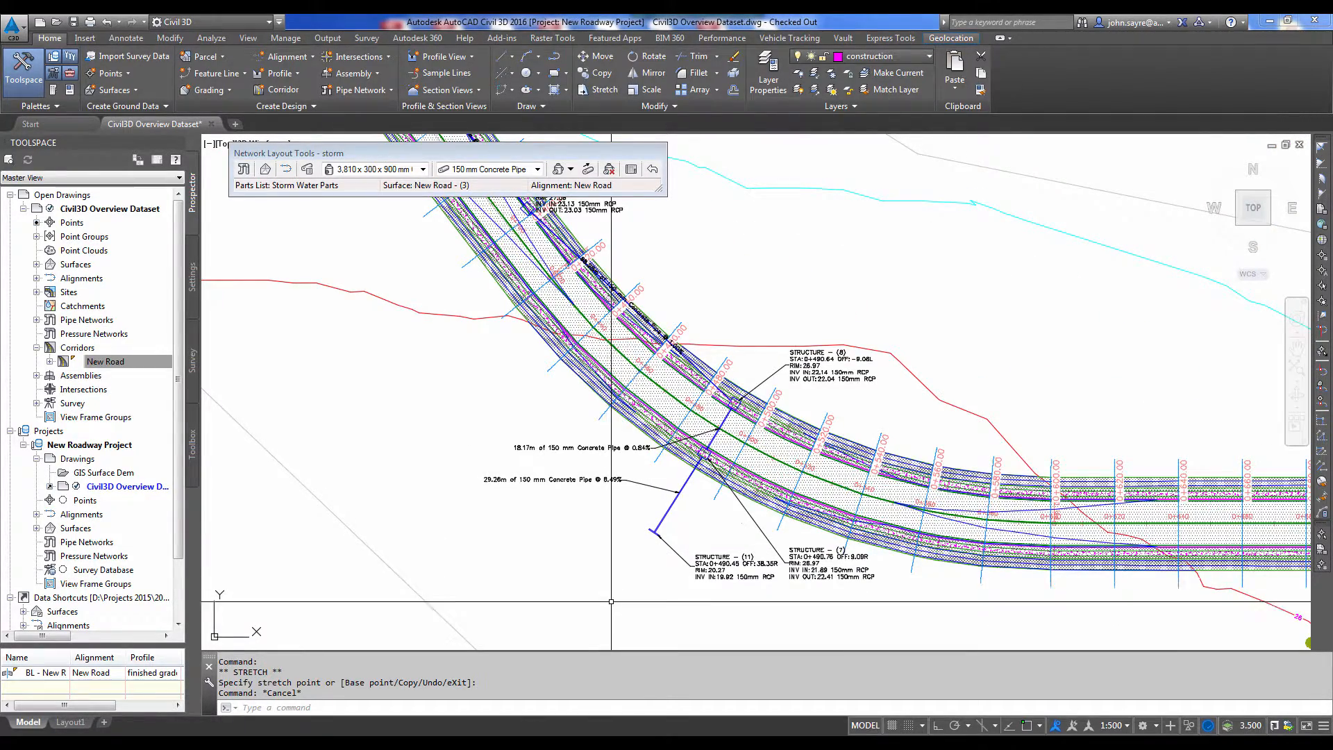
pyautogui.moveTo(583, 443); pyautogui.dragTo(604, 583, button='middle')
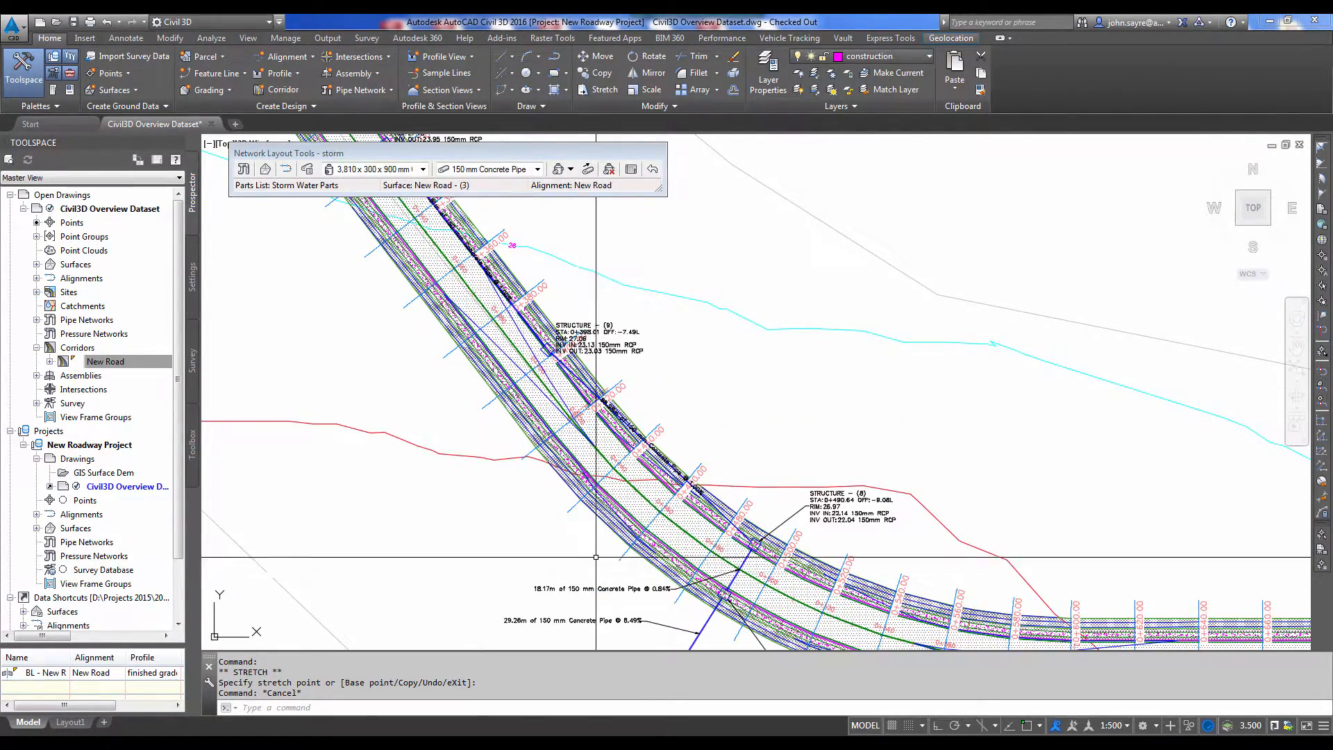
pyautogui.click(631, 428)
pyautogui.click(650, 446)
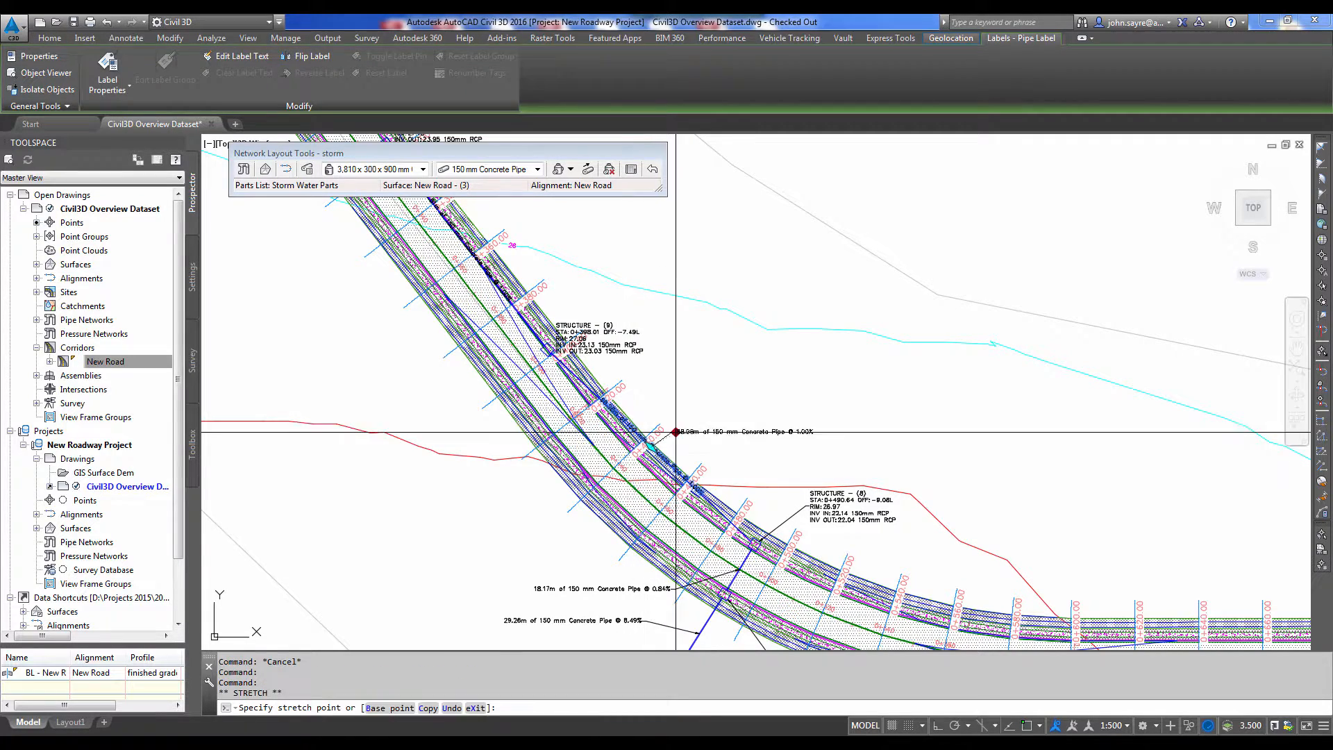
pyautogui.click(688, 408)
pyautogui.press('Escape')
# Move the label of Structure - (9) off the corridor into the clear space beside the road
pyautogui.click(556, 352)
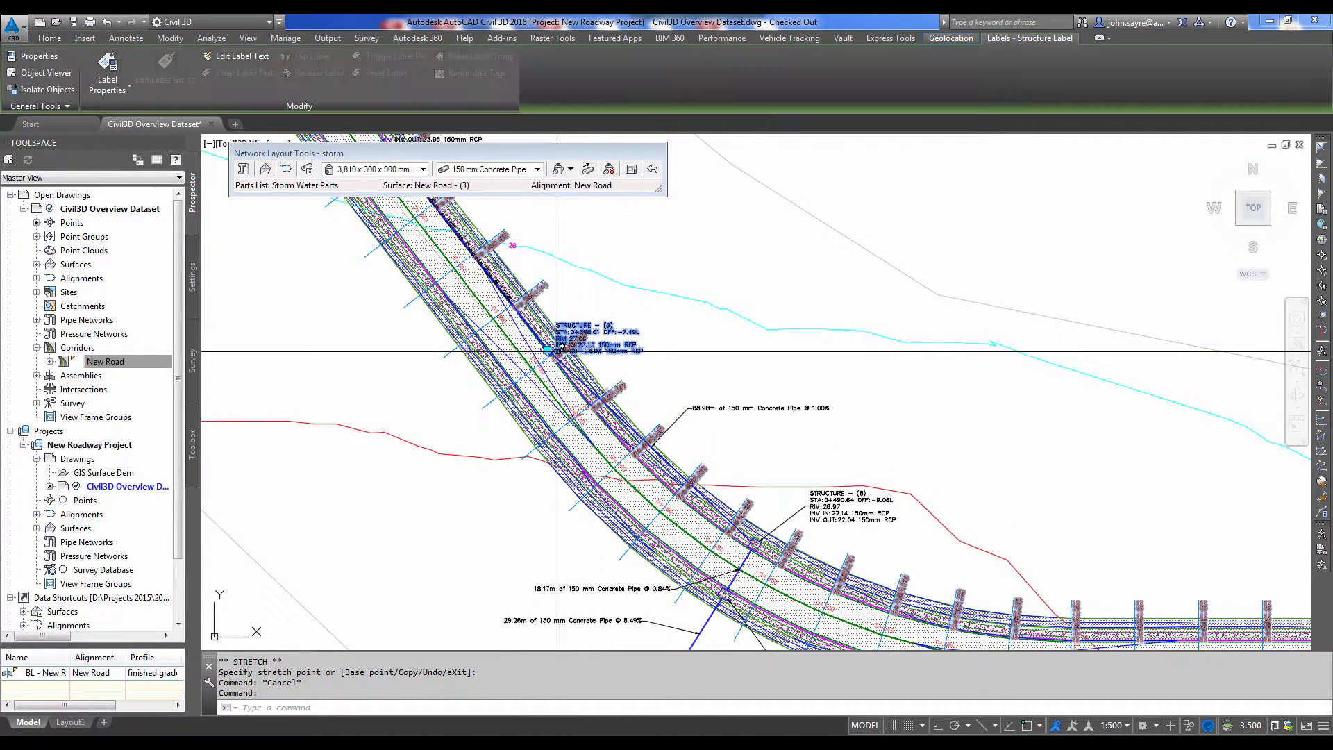
pyautogui.click(548, 350)
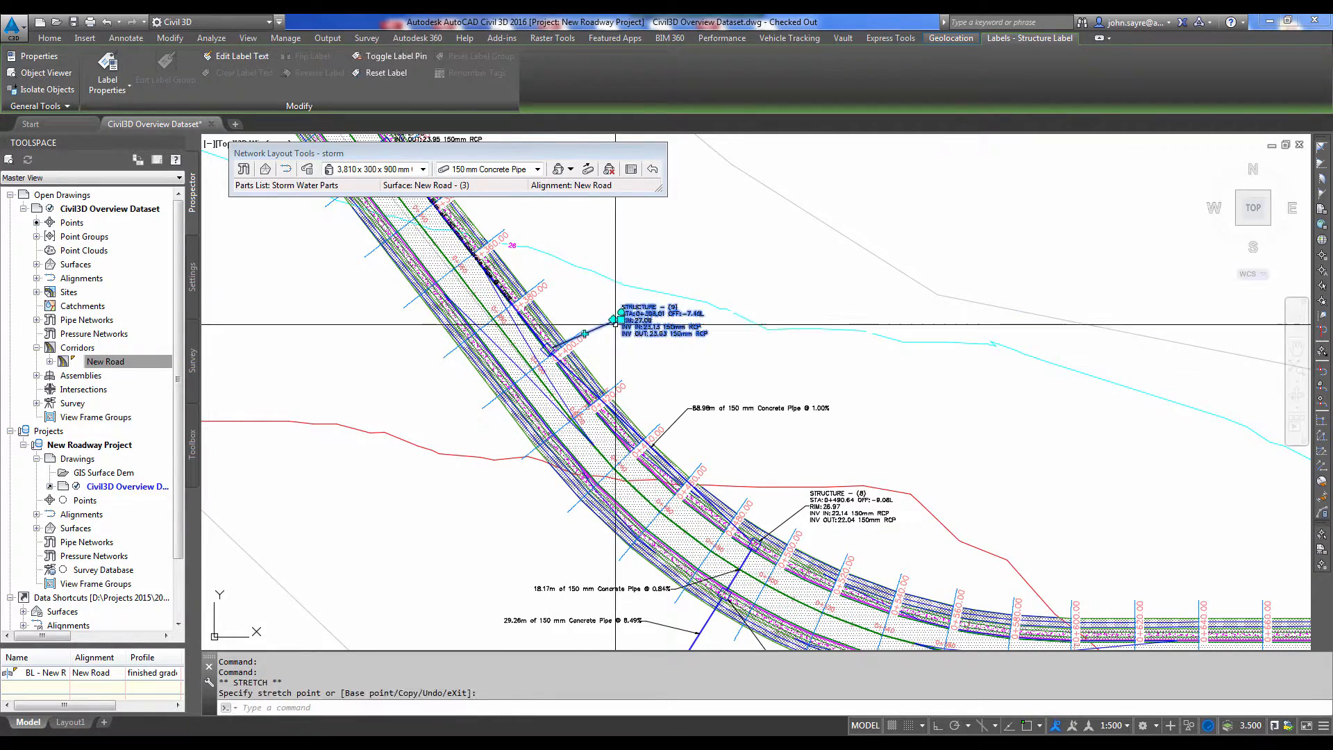
pyautogui.press('Escape')
# Move the label of Structure - (10) off the corridor into the clear space beside the road
pyautogui.moveTo(519, 352); pyautogui.dragTo(624, 497, button='middle')
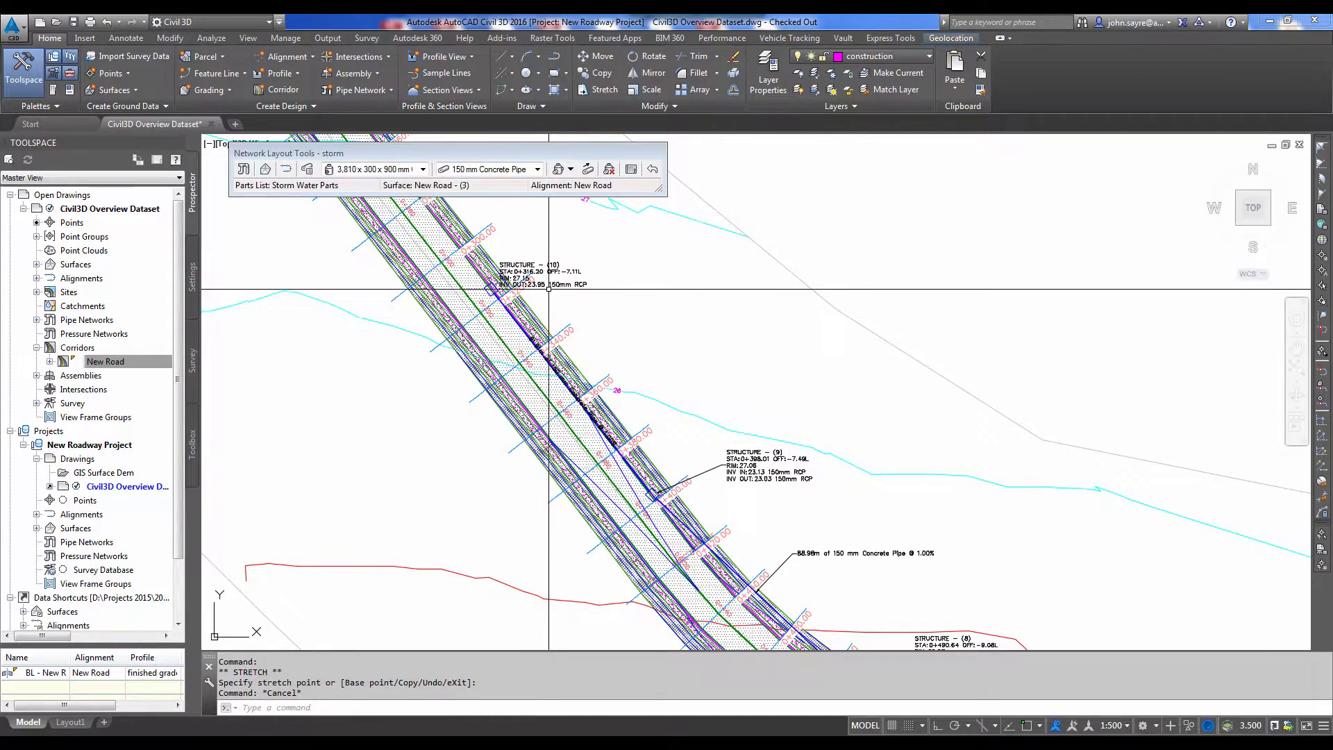
pyautogui.click(491, 288)
pyautogui.click(491, 288)
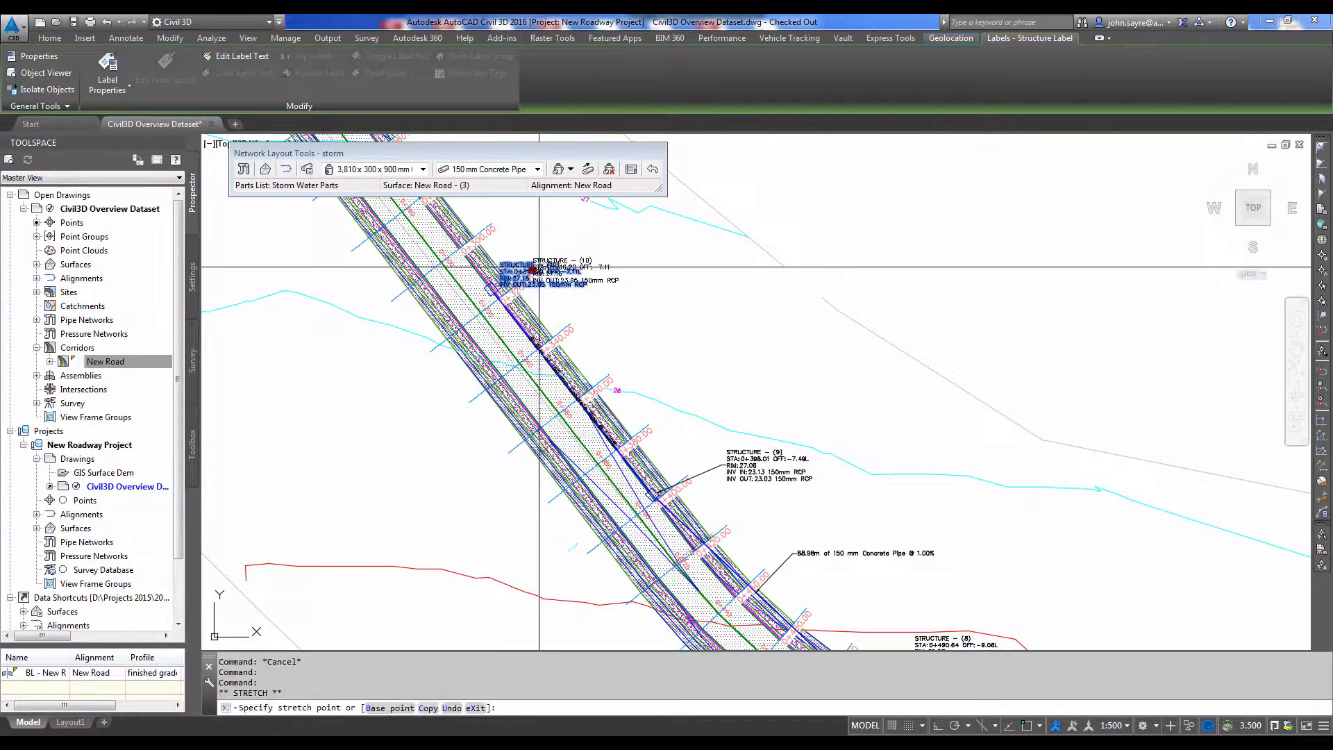
pyautogui.click(563, 243)
pyautogui.press('Escape')
# Select all storm network pipes and structures similar to the outfall pipe and the structure at its upstream end
pyautogui.scroll(-2, 589, 393)
pyautogui.moveTo(735, 557); pyautogui.dragTo(630, 441, button='middle')
pyautogui.moveTo(604, 524); pyautogui.dragTo(649, 541, button='middle')
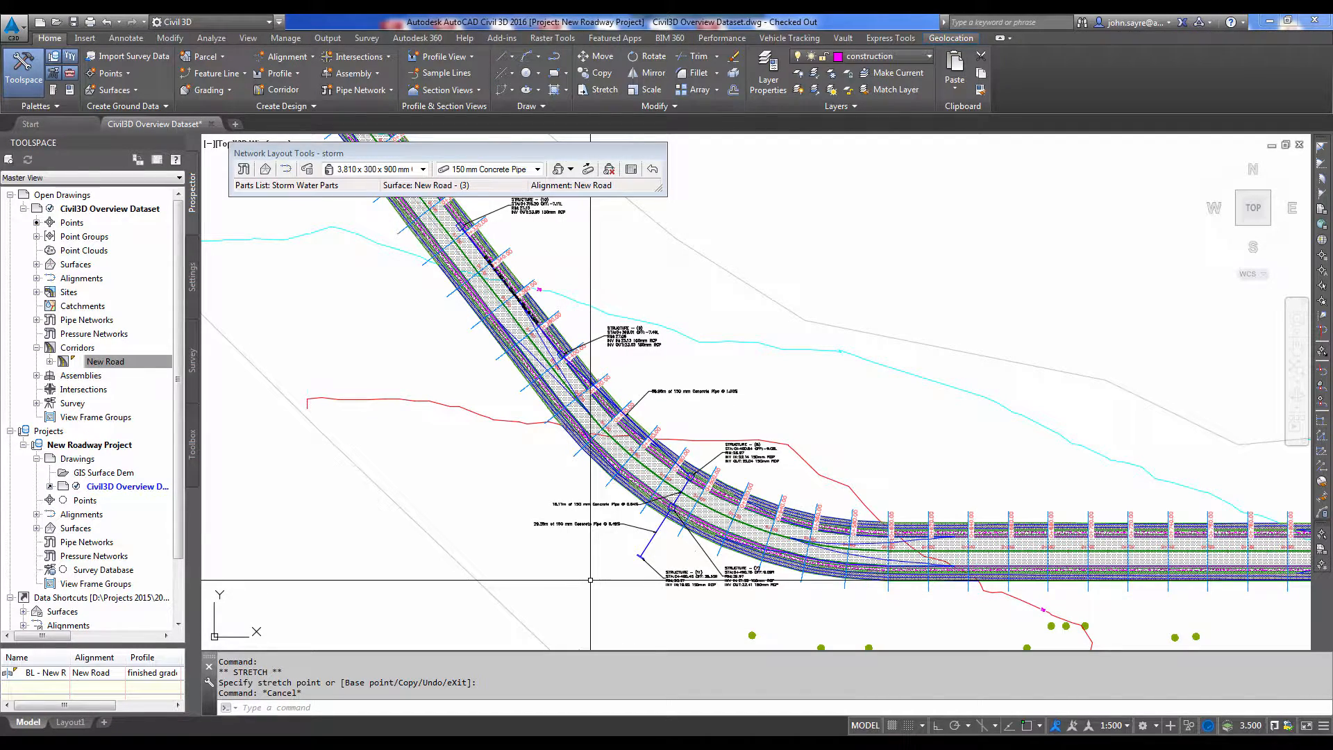
pyautogui.scroll(2, 633, 563)
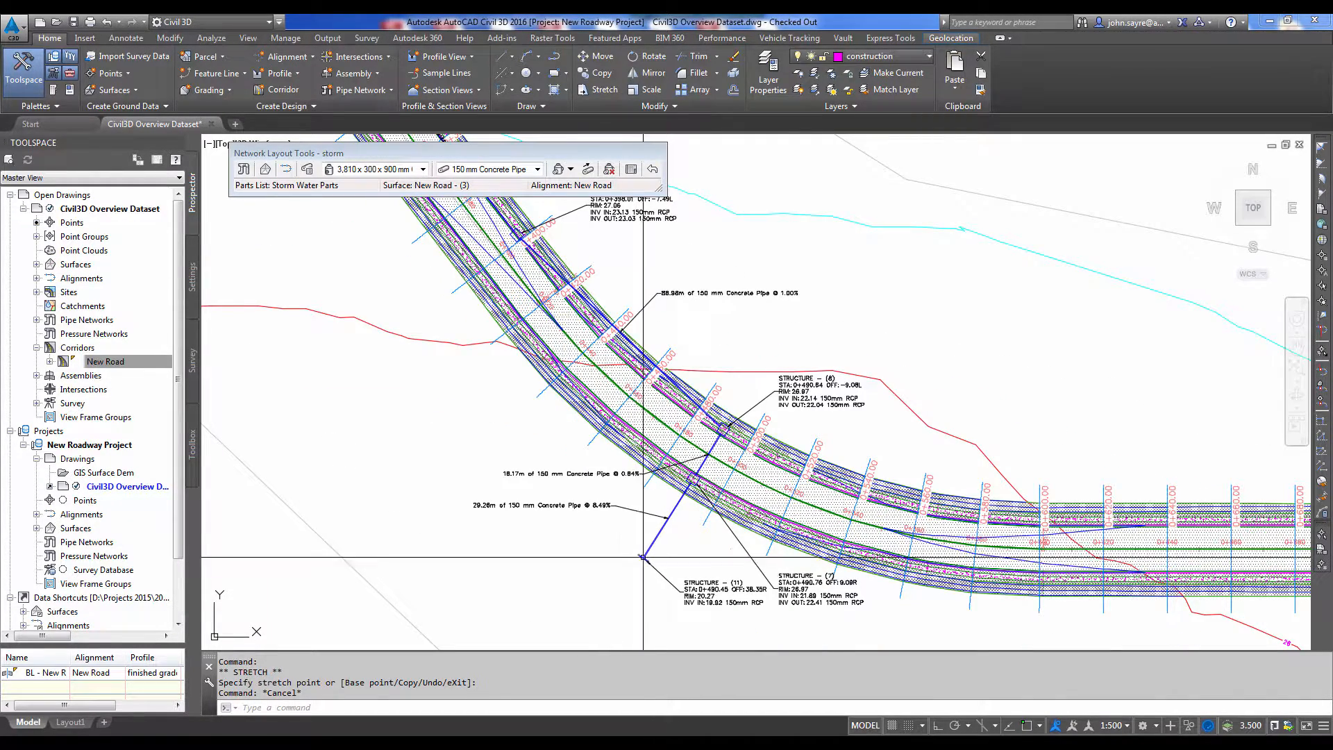
pyautogui.click(659, 522)
pyautogui.scroll(3, 687, 486)
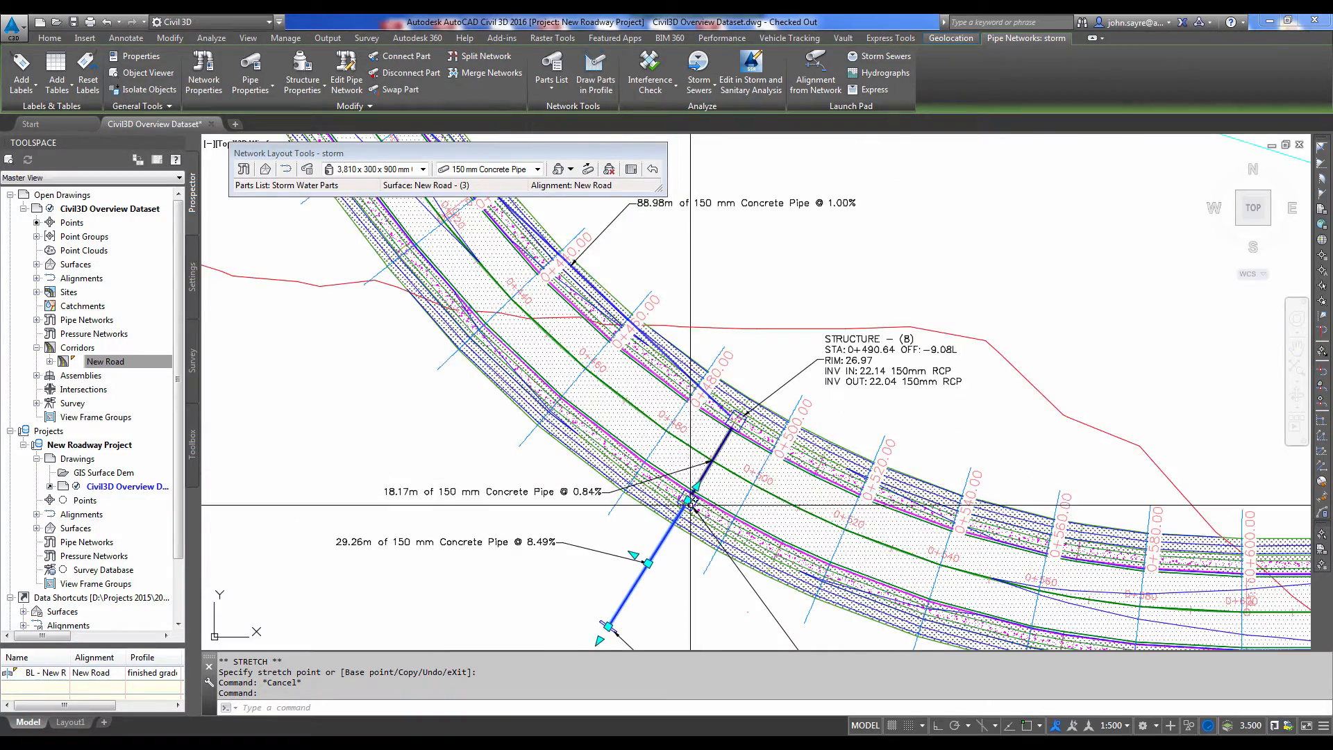
pyautogui.scroll(3, 698, 497)
pyautogui.scroll(-4, 699, 503)
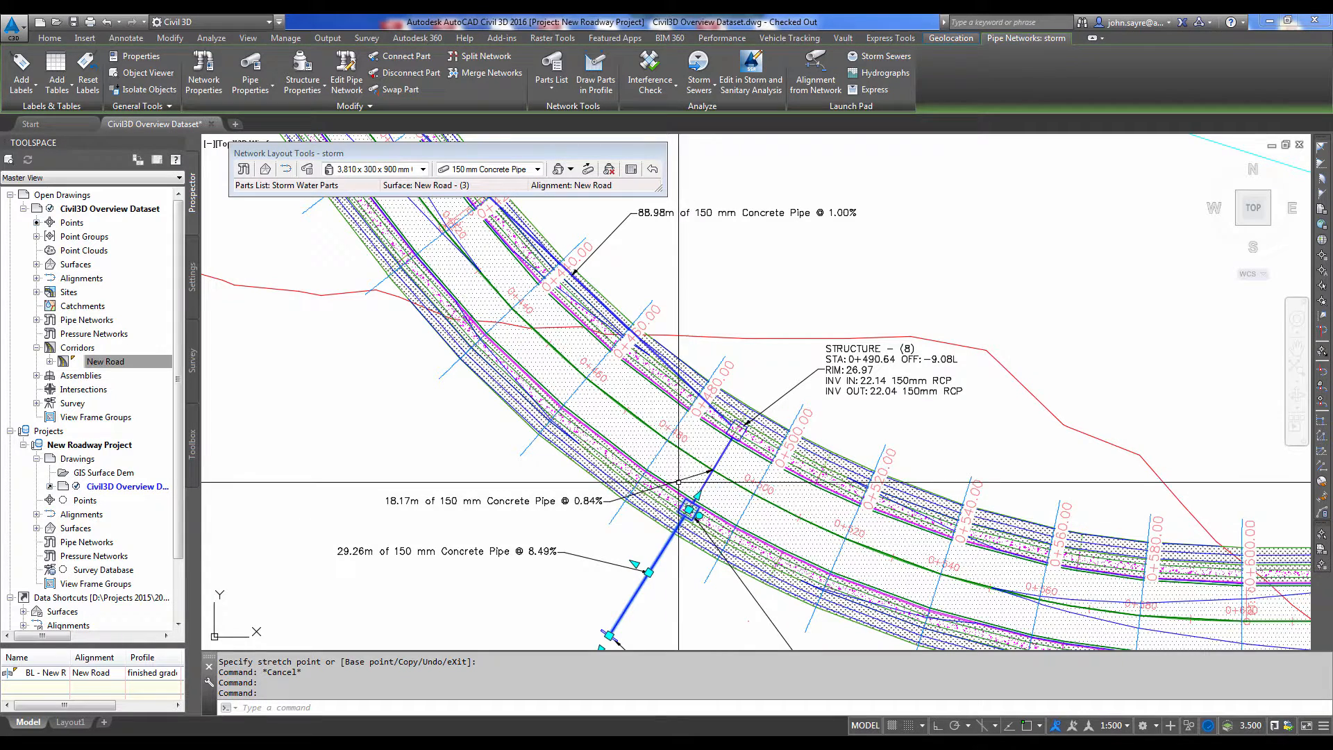
pyautogui.rightClick(683, 520)
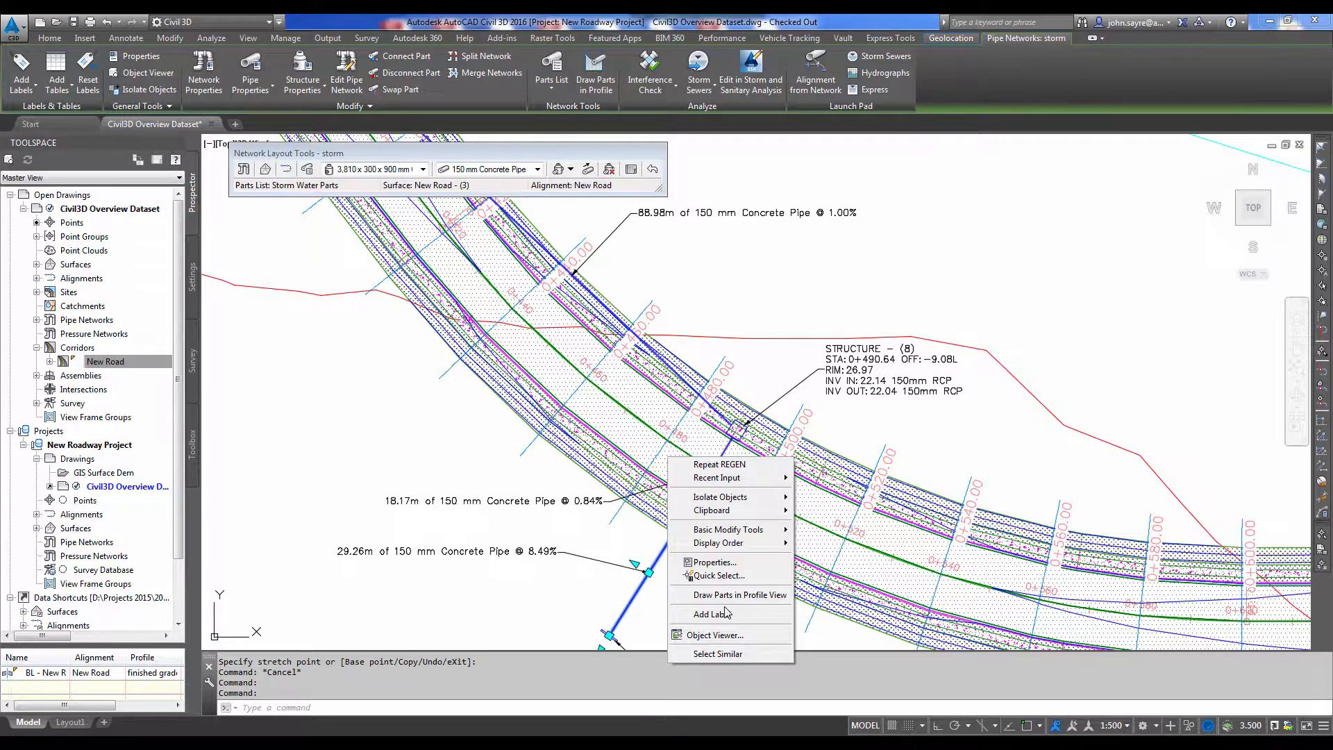
pyautogui.click(718, 654)
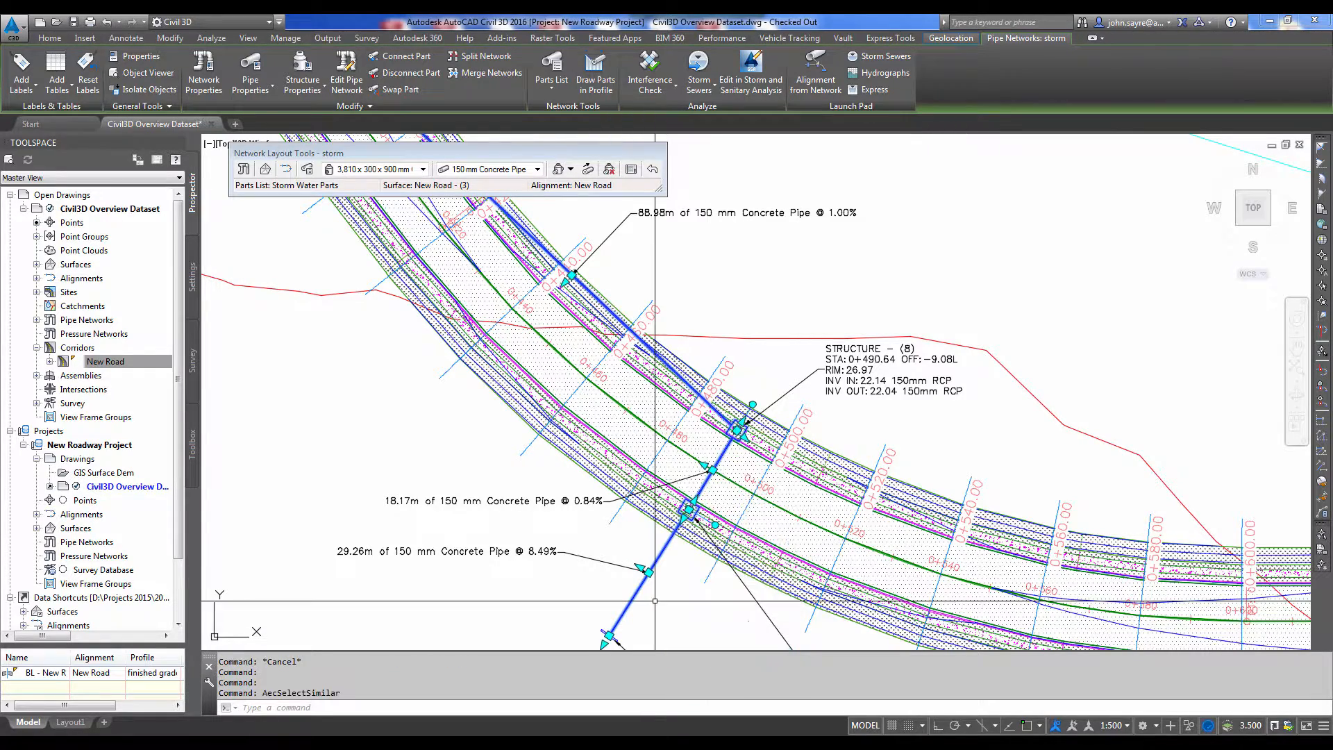
pyautogui.scroll(-2, 662, 588)
pyautogui.scroll(-2, 443, 410)
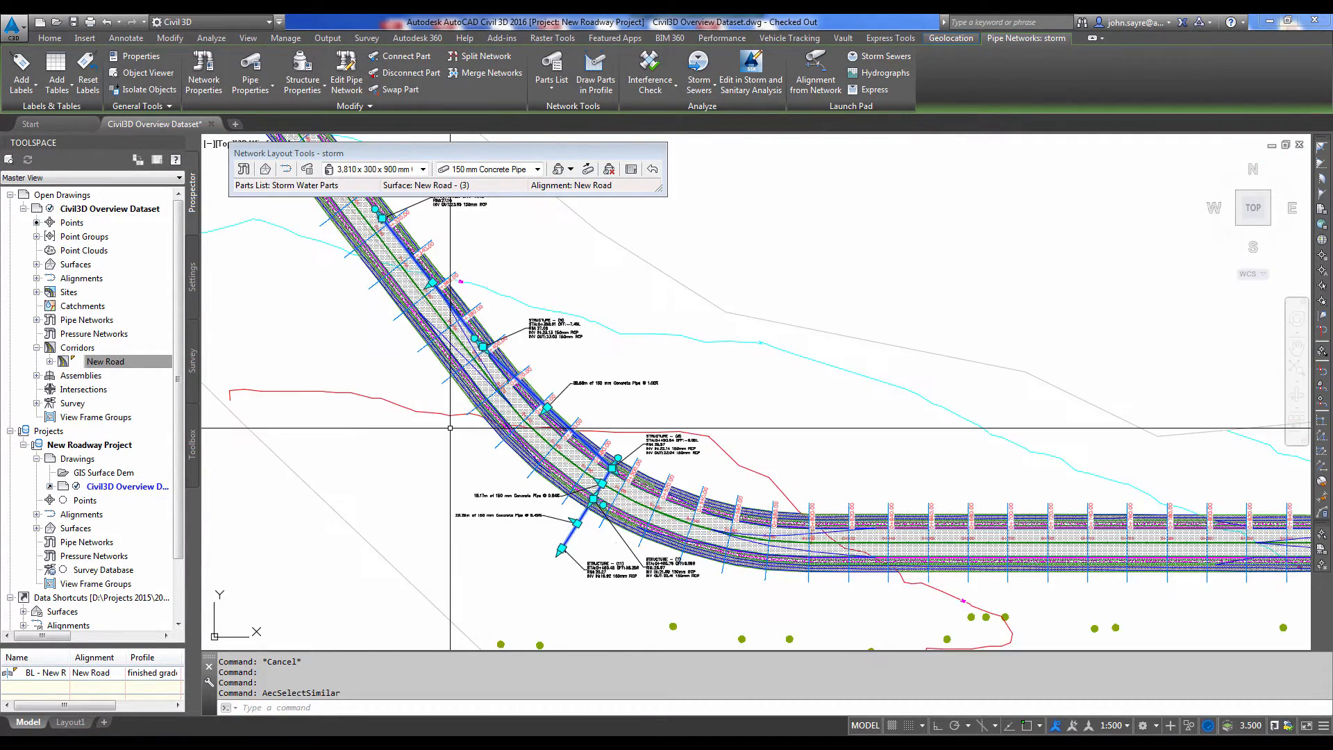
# Draw the selected storm network parts in the New Road profile view
pyautogui.rightClick(561, 464)
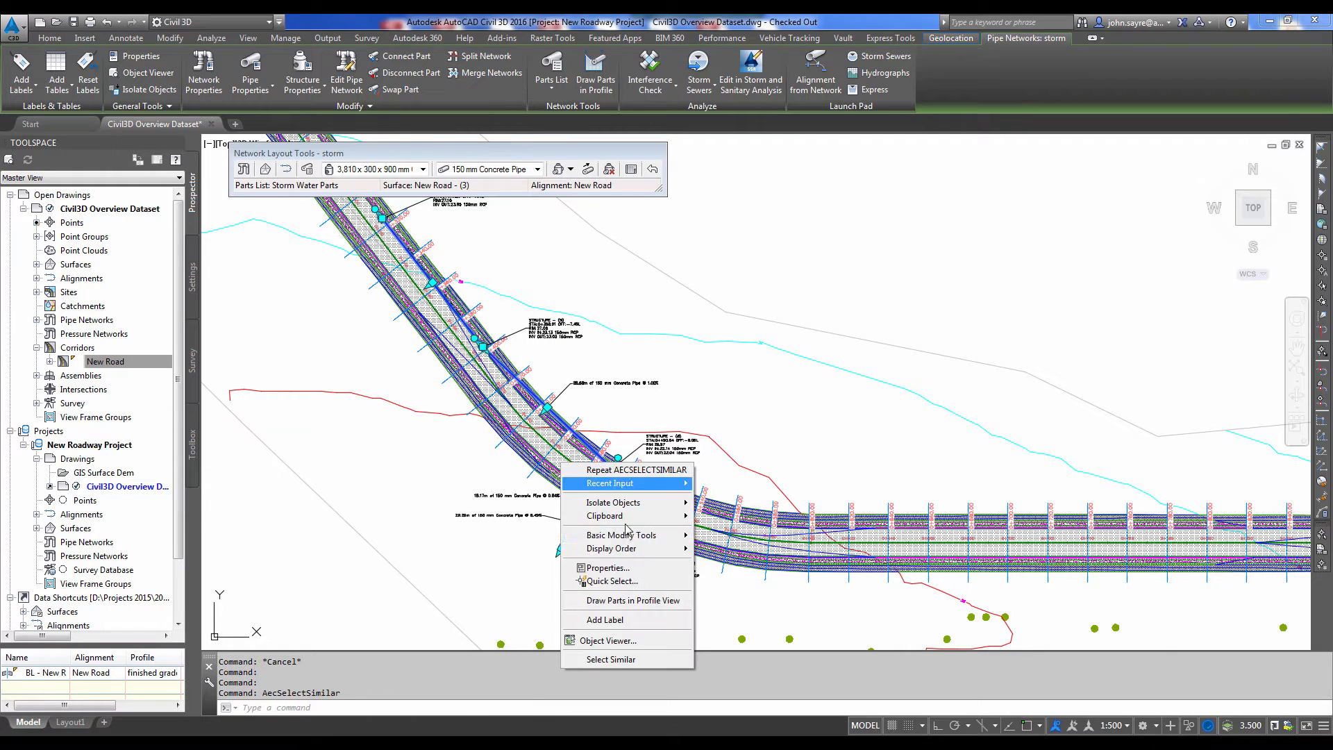
pyautogui.click(648, 602)
pyautogui.scroll(-7, 947, 522)
pyautogui.moveTo(1250, 515); pyautogui.dragTo(472, 534, button='middle')
pyautogui.scroll(4, 763, 450)
pyautogui.scroll(4, 956, 387)
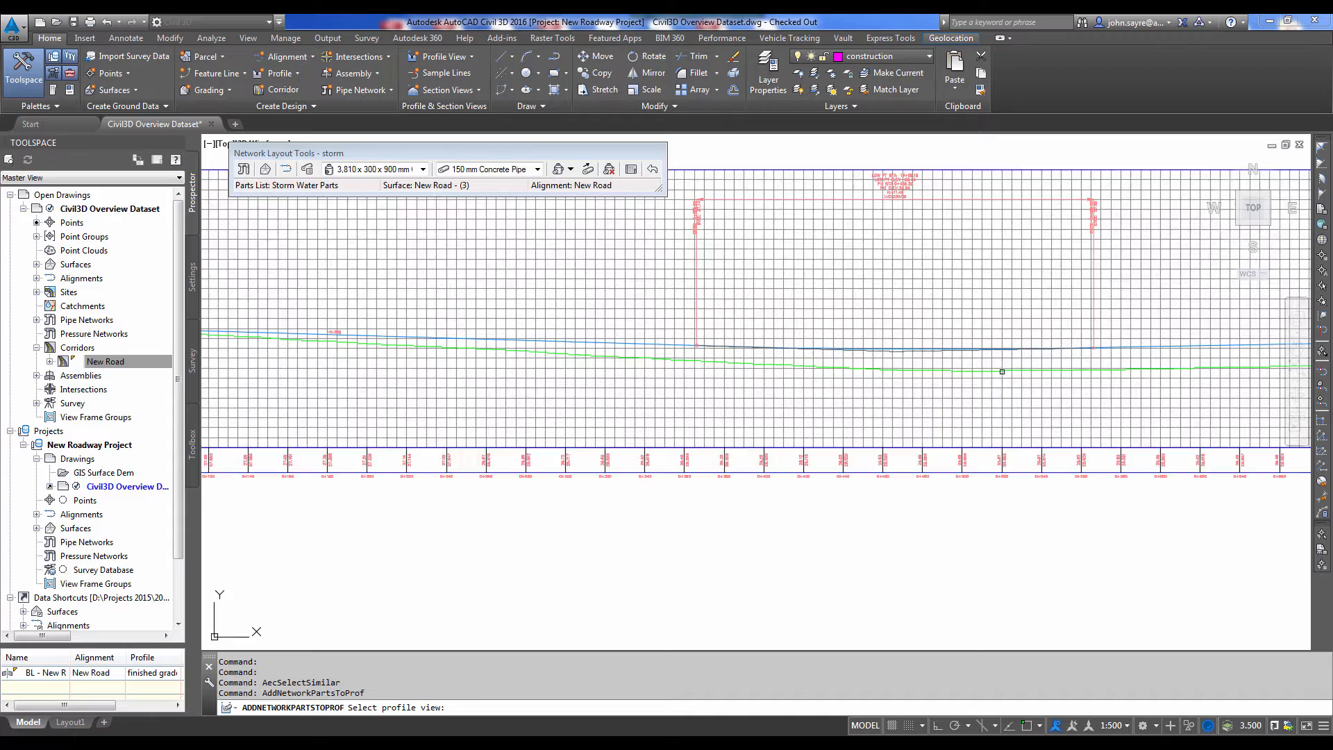
pyautogui.click(946, 387)
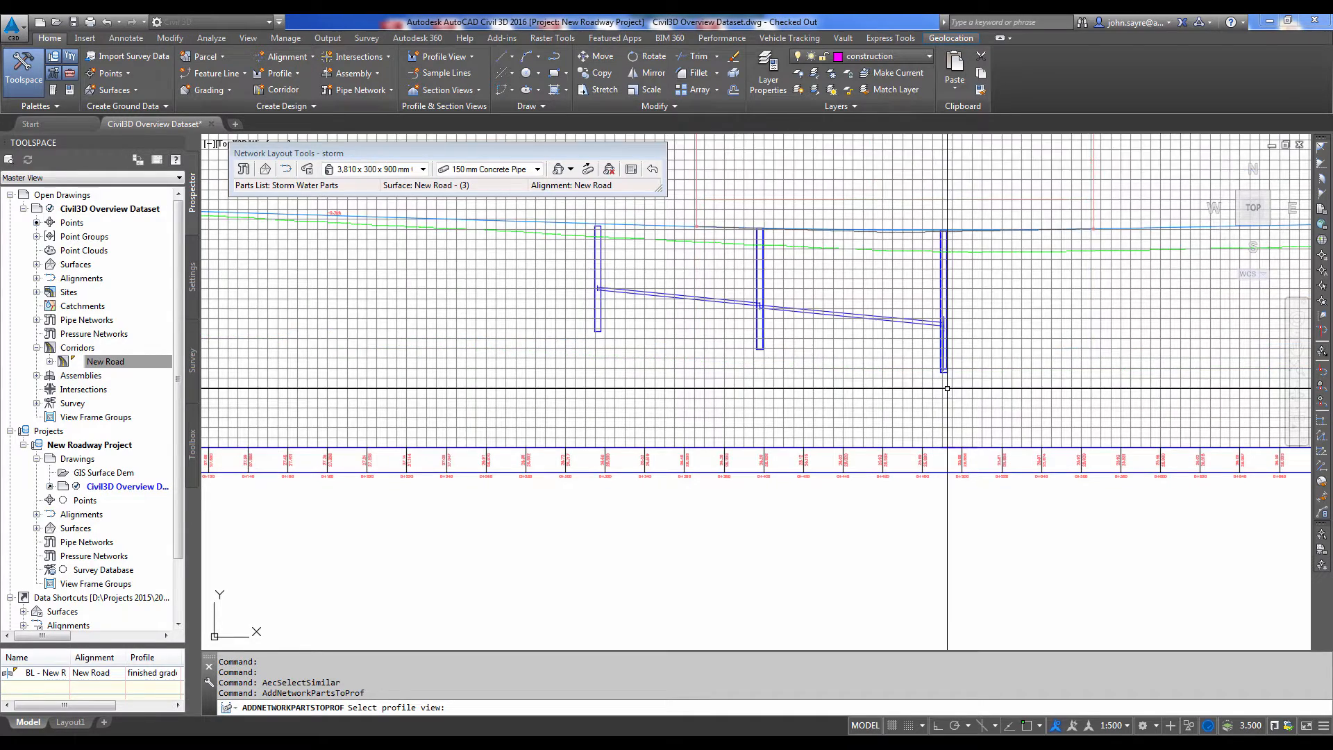
# Check the storm pipes and structures drawn in the profile view and close the Network Layout Tools
pyautogui.scroll(-4, 659, 493)
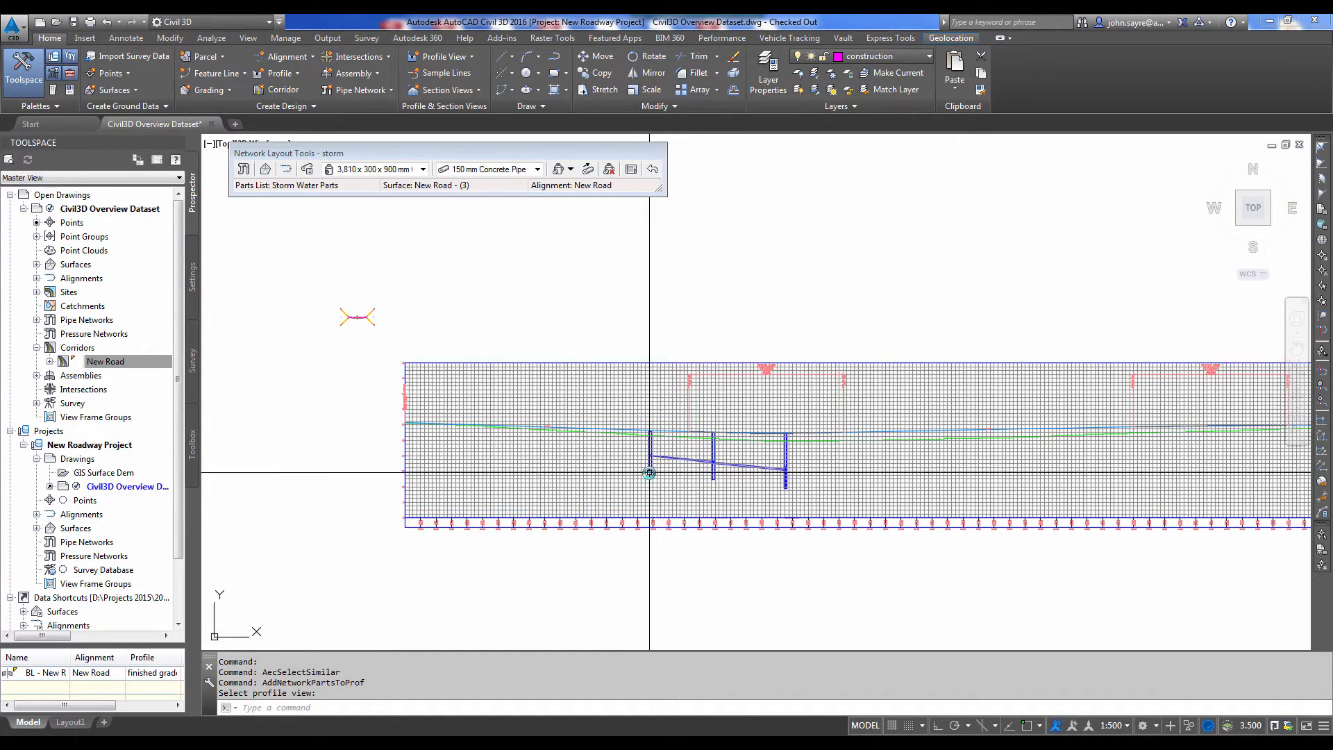
pyautogui.scroll(2, 430, 485)
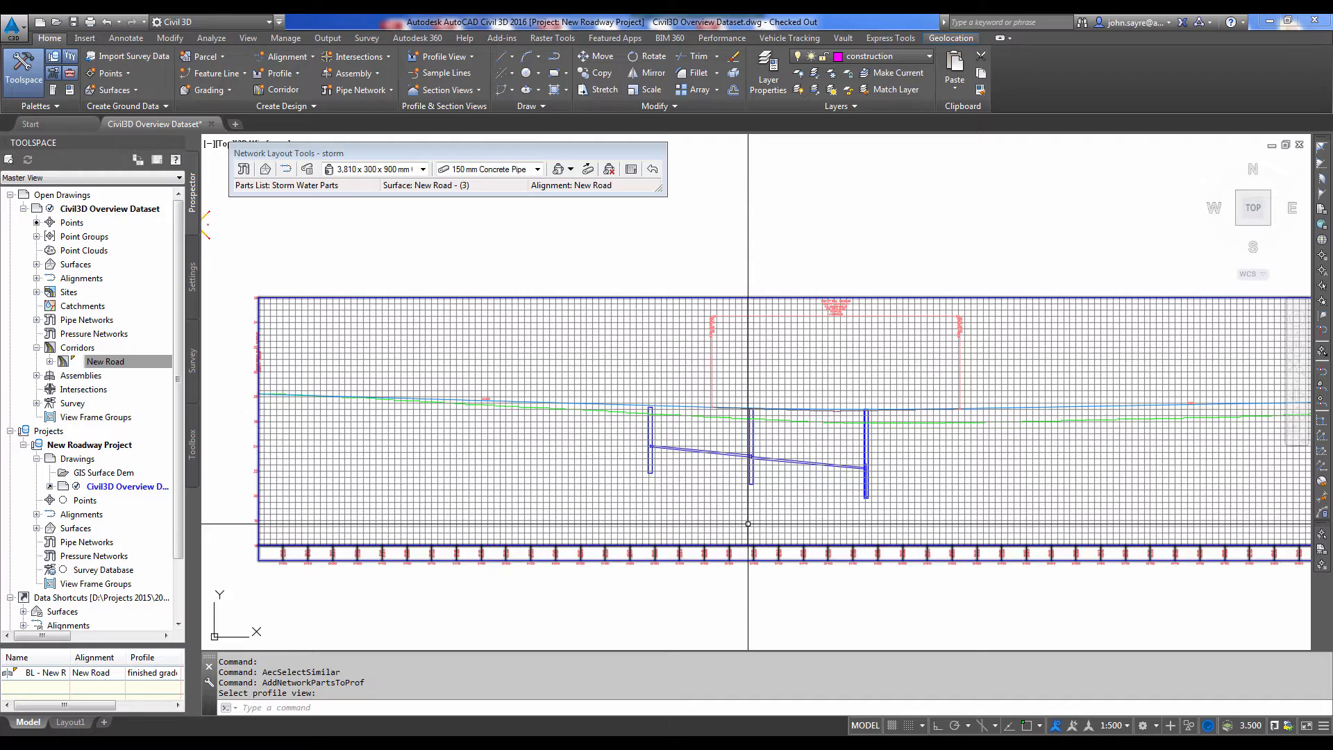
pyautogui.scroll(2, 748, 542)
pyautogui.scroll(-2, 745, 569)
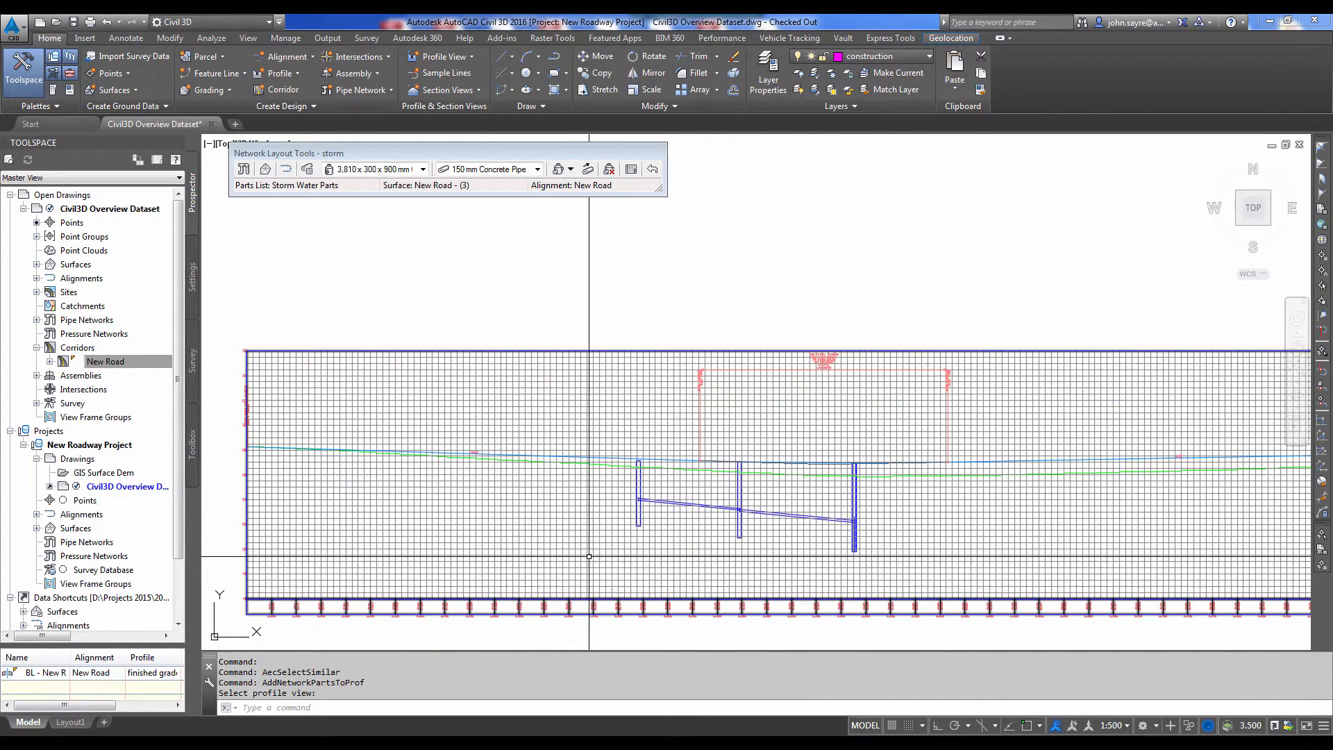
pyautogui.scroll(-2, 604, 544)
pyautogui.scroll(-2, 604, 544)
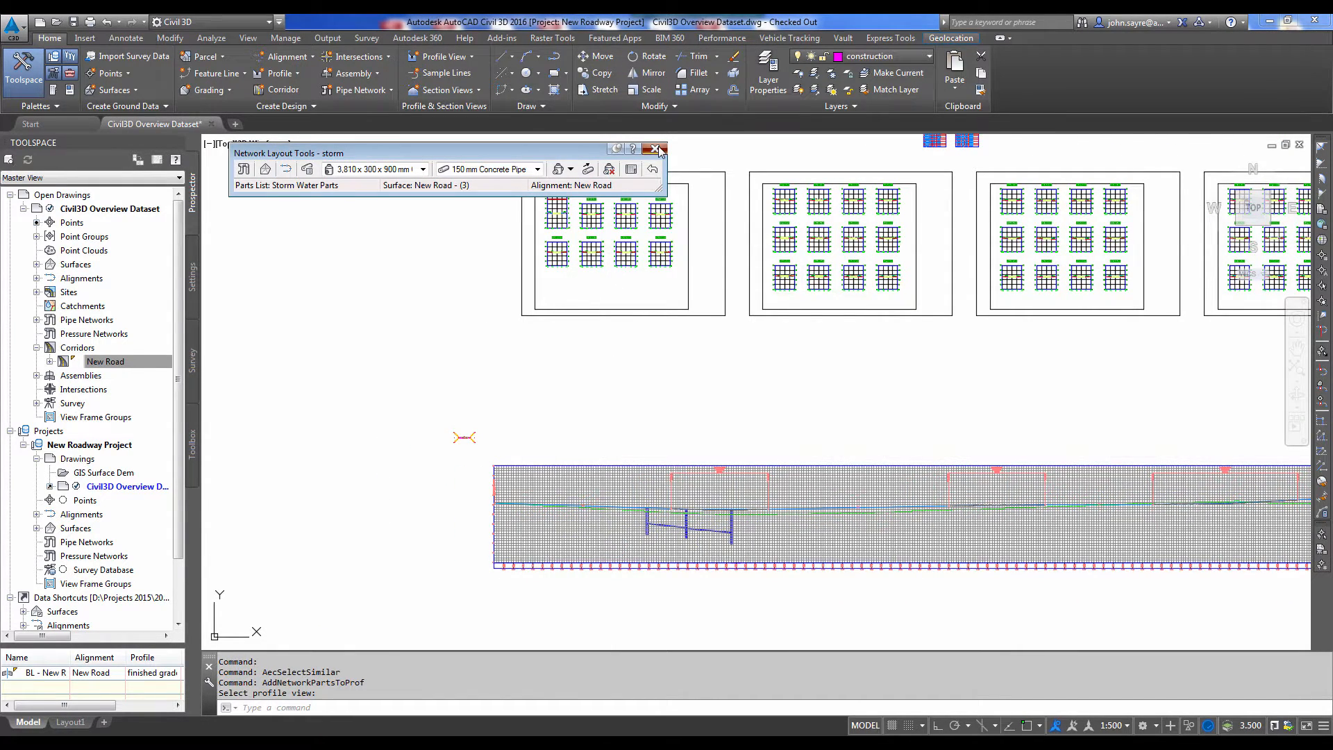
pyautogui.click(656, 149)
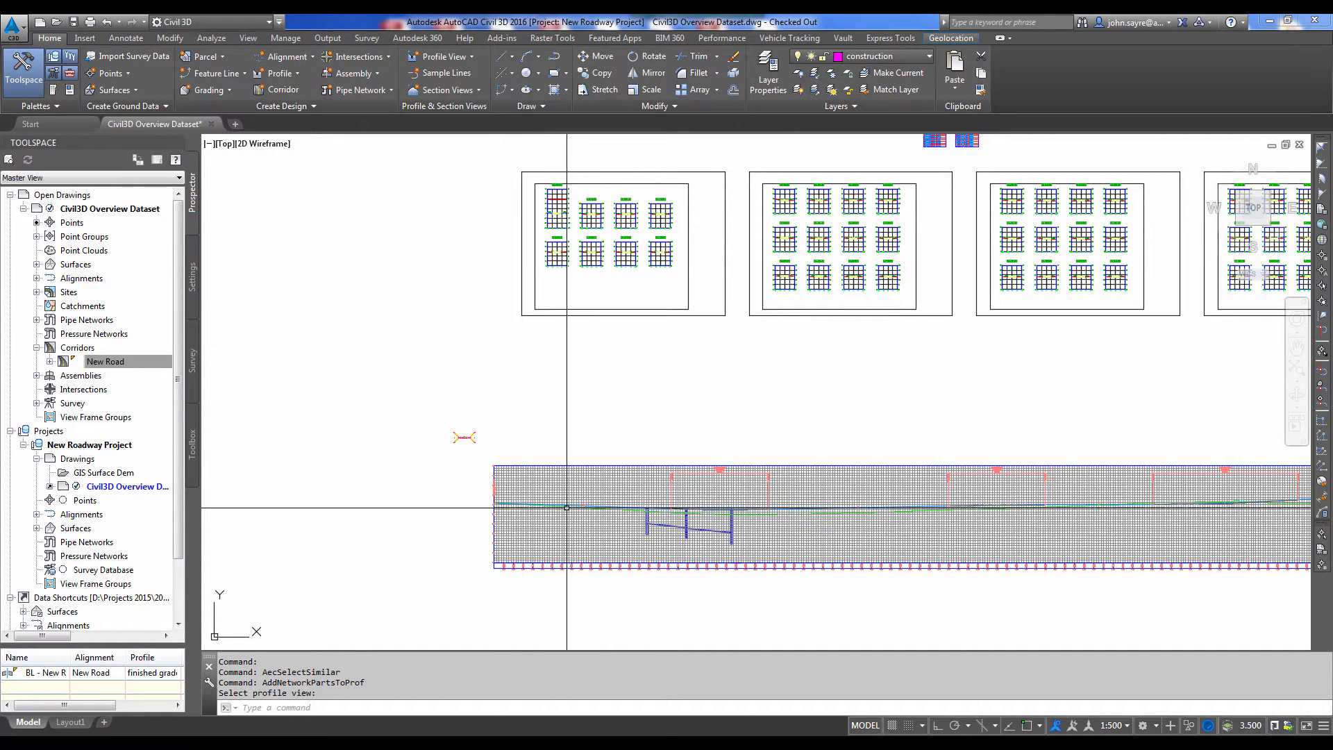
# Split model space into two vertical viewports and frame the storm network profile in one of them
pyautogui.scroll(3, 567, 507)
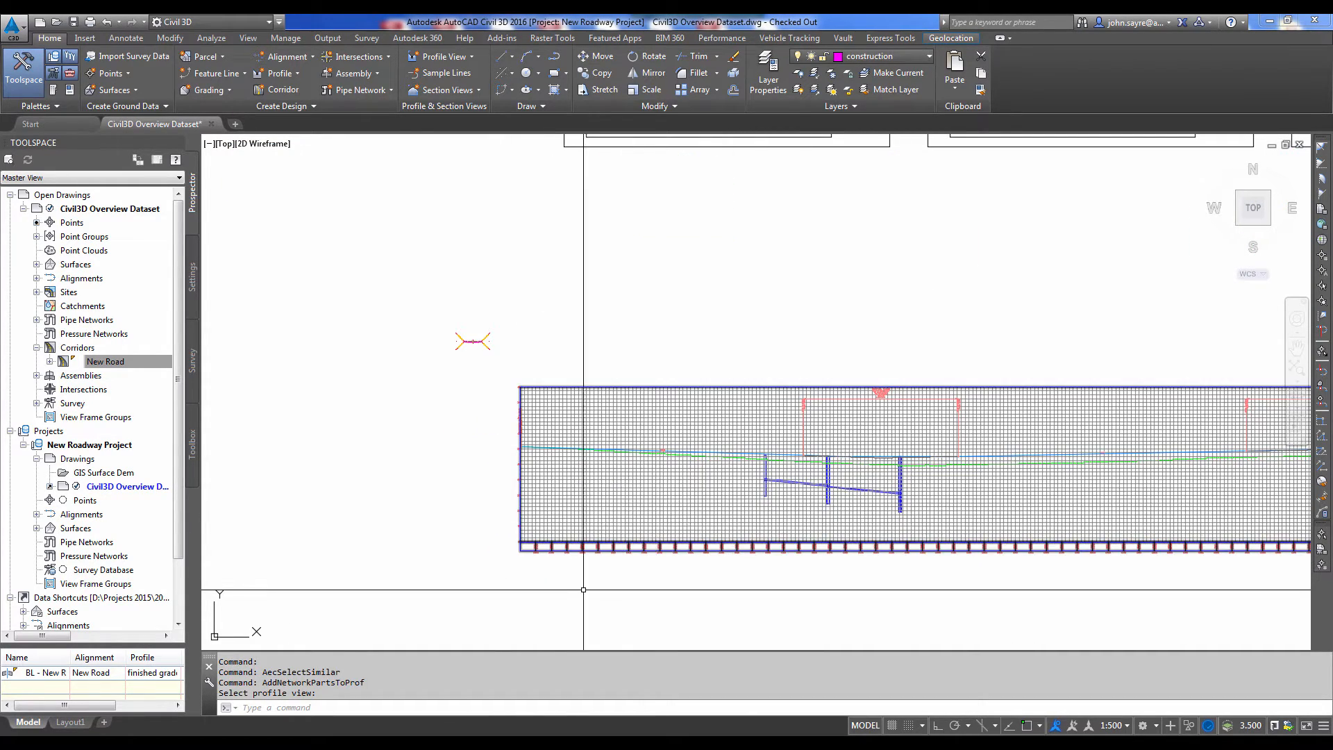
pyautogui.scroll(-2, 583, 589)
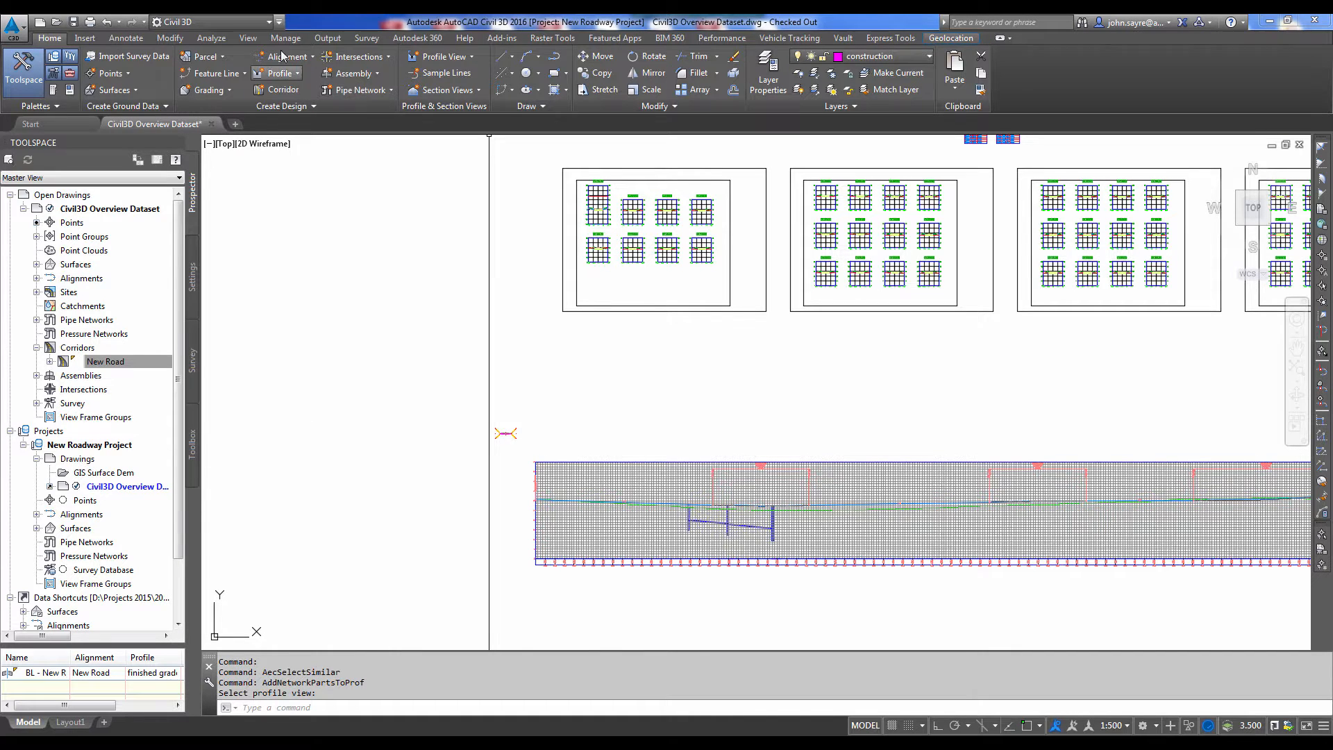
pyautogui.click(248, 38)
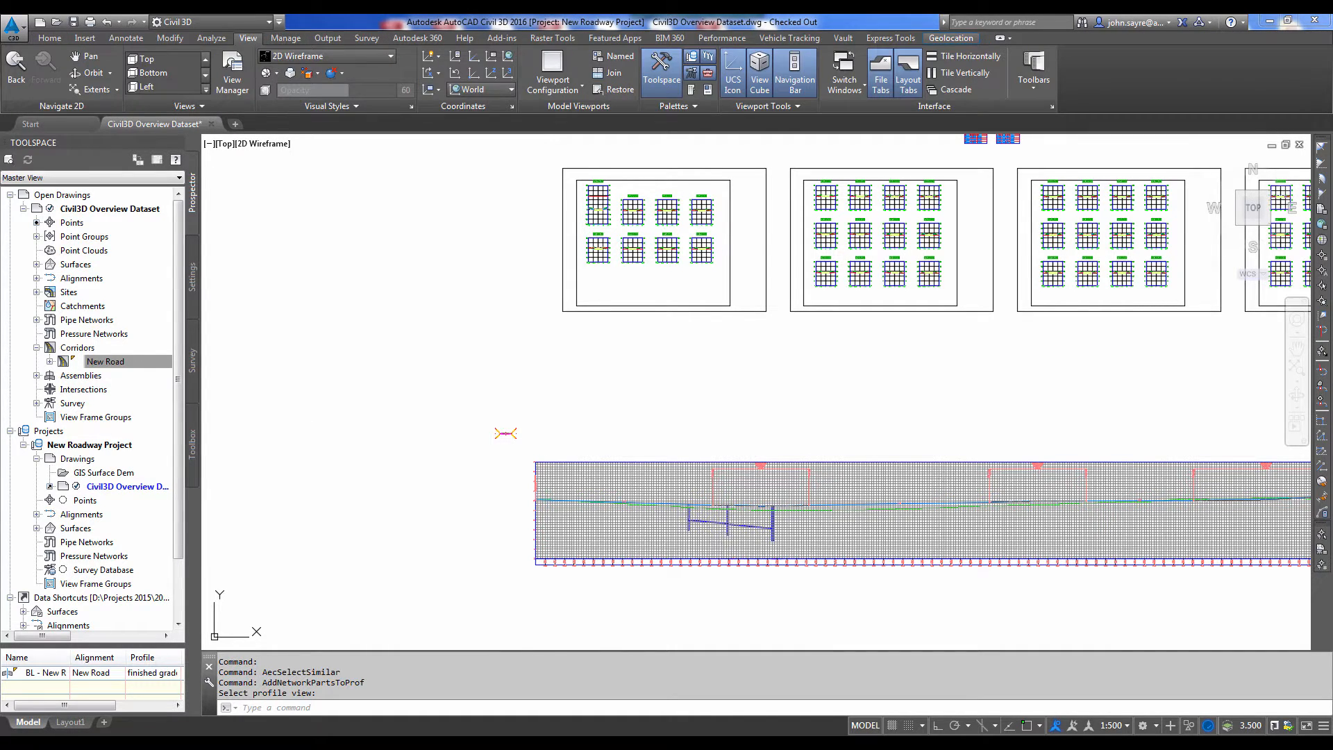
pyautogui.click(567, 87)
pyautogui.click(569, 218)
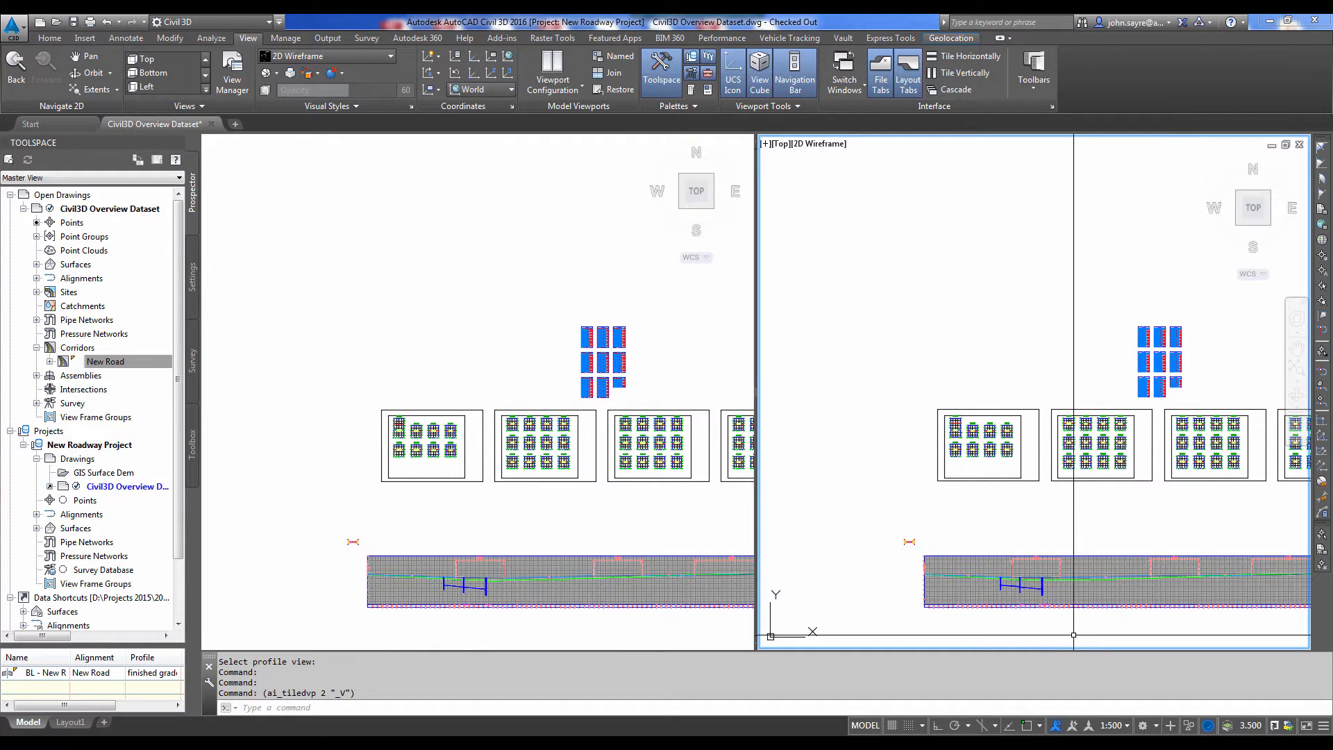
pyautogui.scroll(8, 1074, 635)
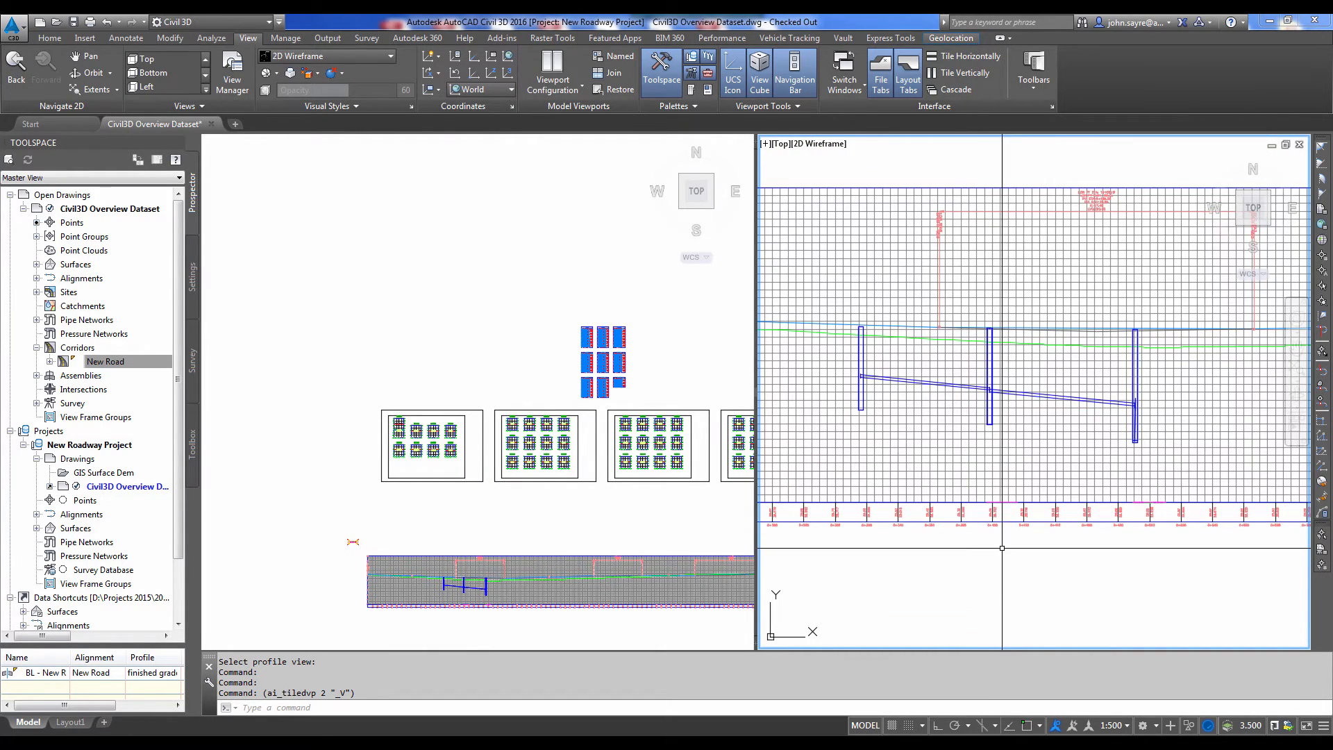
# Move Structure - (10) in the plan viewport back along the road to about station 0+296.5, about 8.6 m left of the alignment
pyautogui.click(371, 533)
pyautogui.scroll(-5, 371, 534)
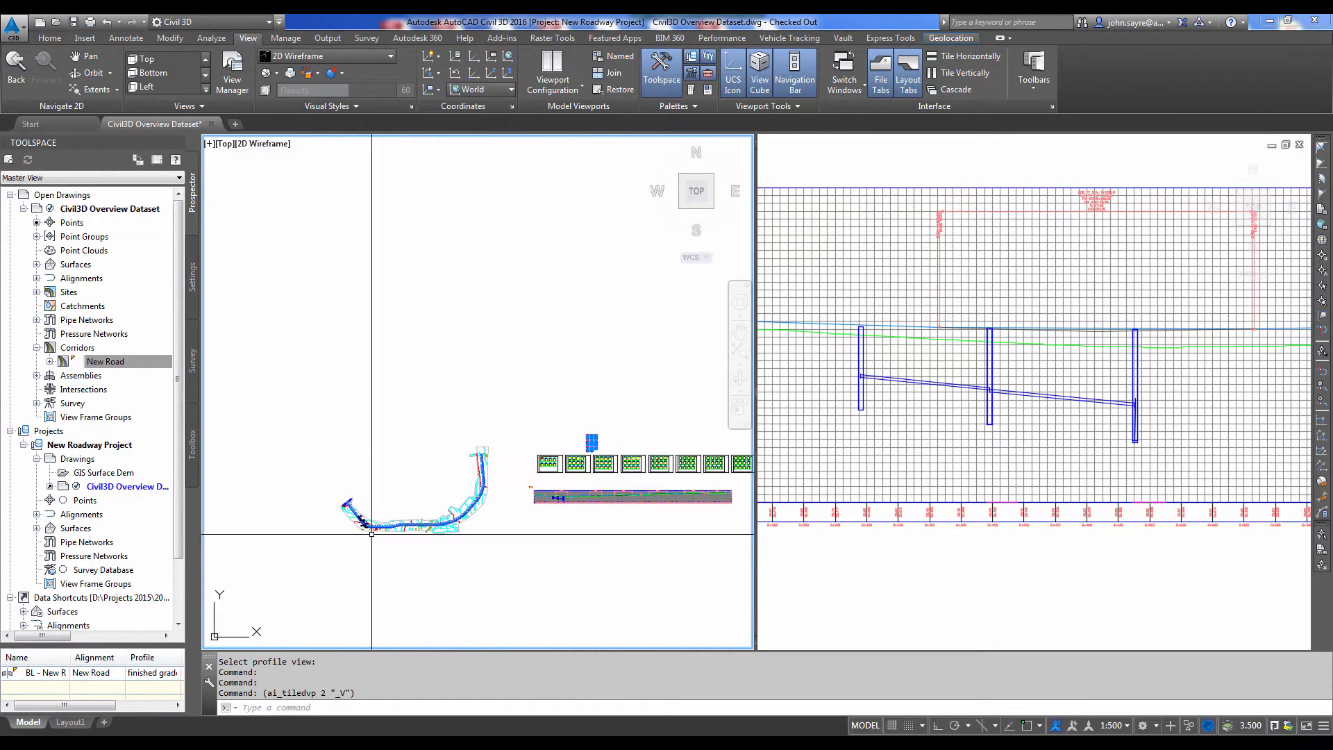
pyautogui.scroll(12, 372, 534)
pyautogui.moveTo(301, 390); pyautogui.dragTo(425, 495, button='middle')
pyautogui.scroll(4, 416, 469)
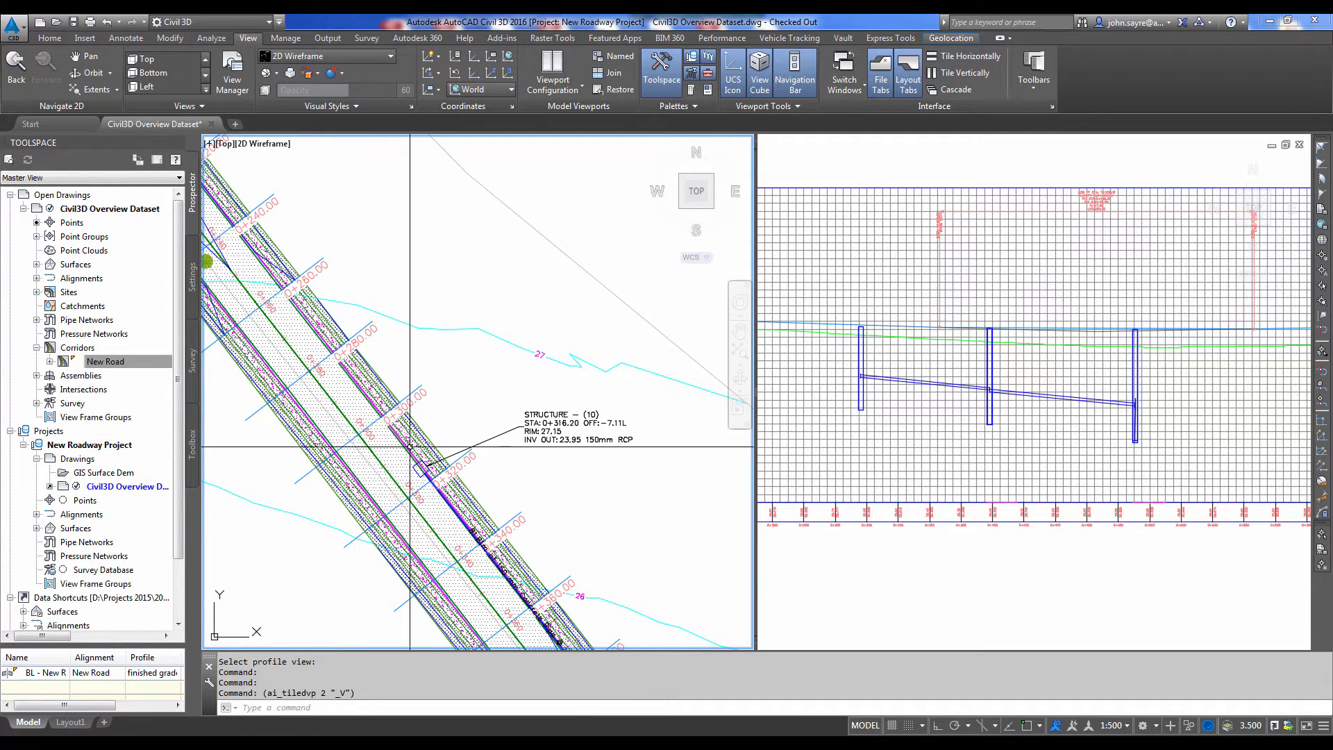
pyautogui.click(414, 475)
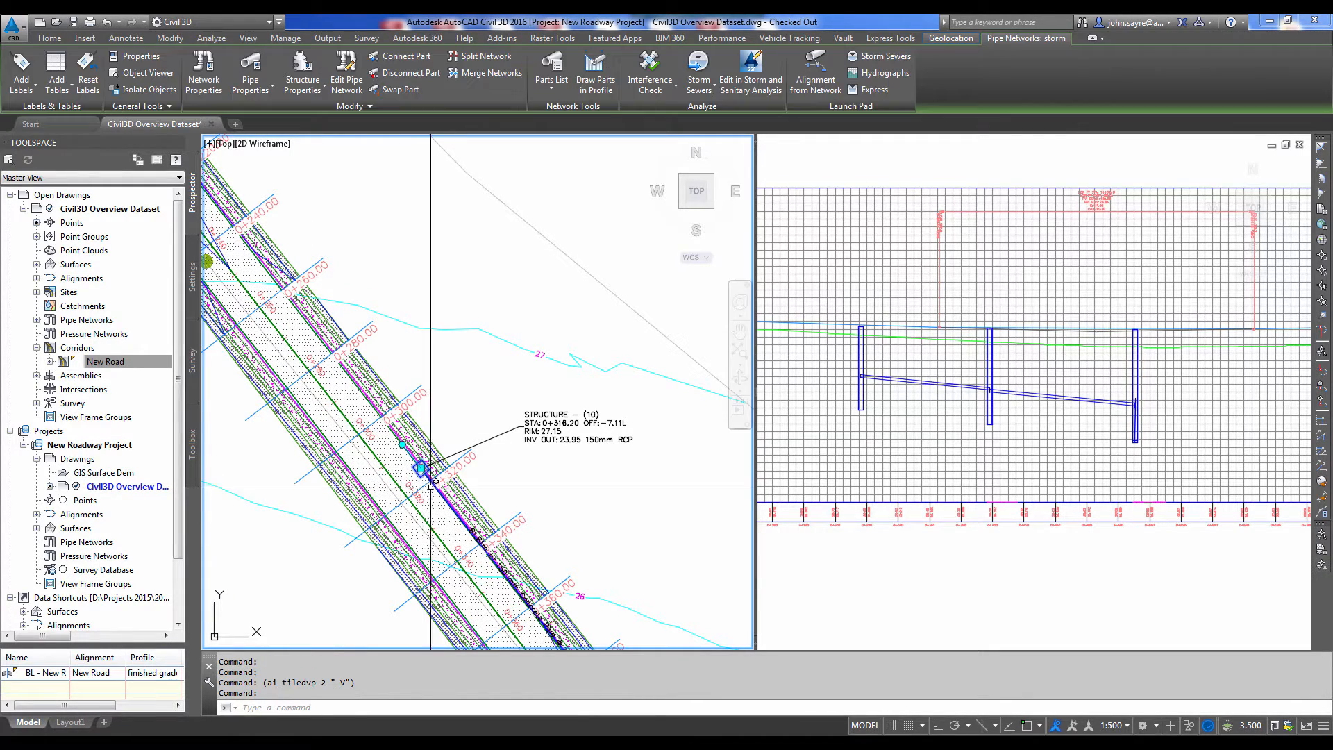
pyautogui.scroll(2, 401, 488)
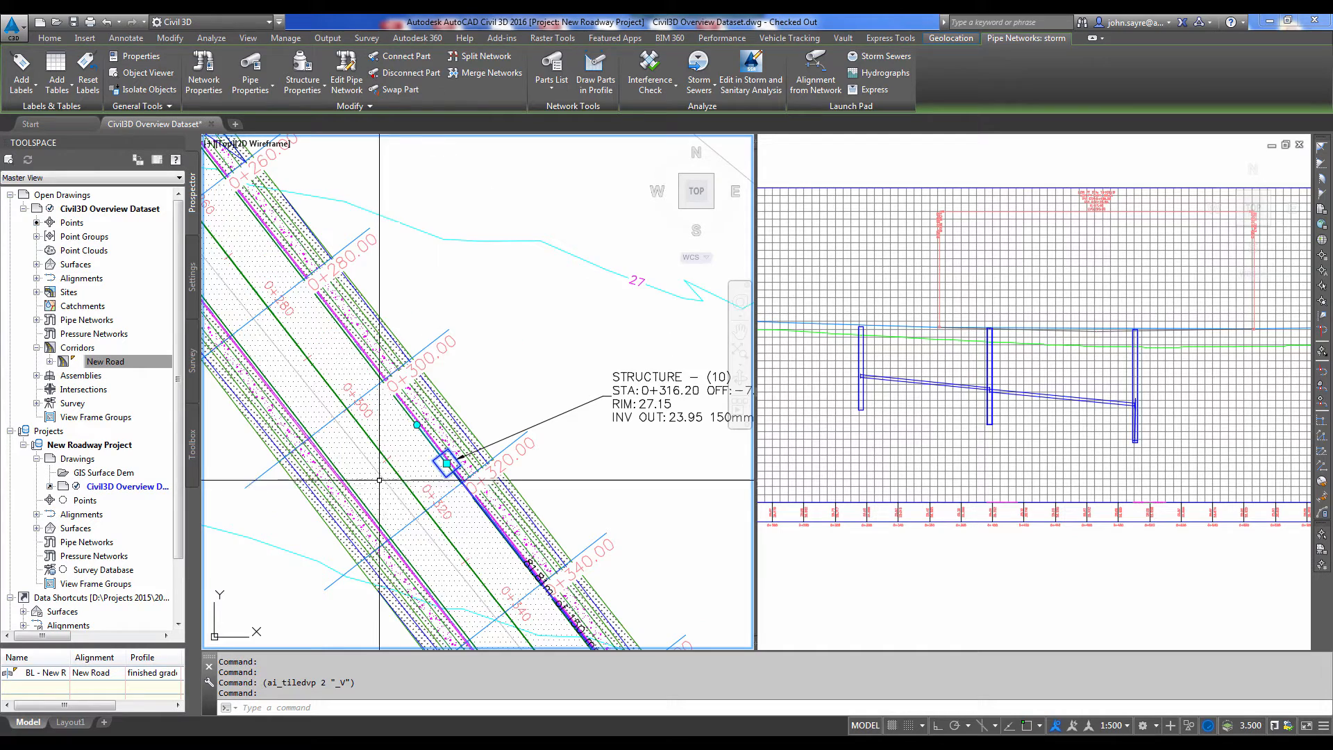
pyautogui.click(446, 463)
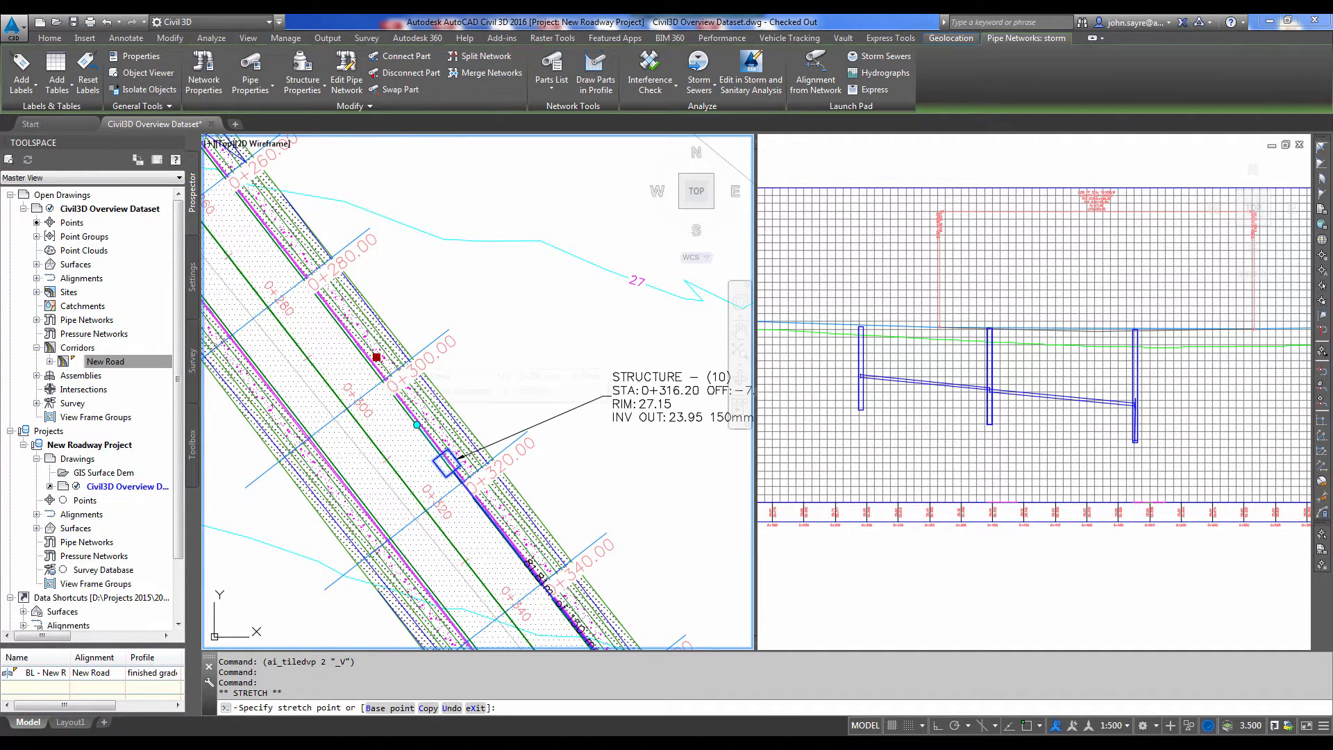
pyautogui.click(376, 357)
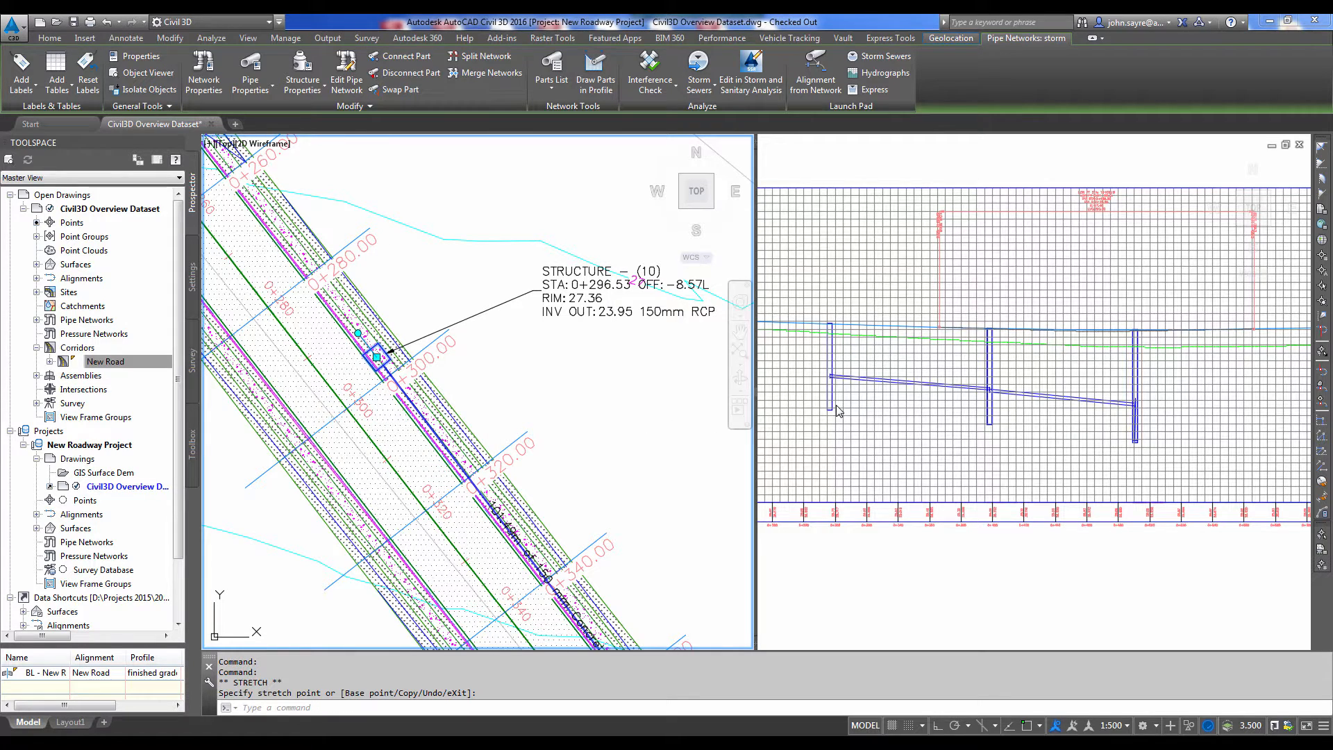
pyautogui.click(574, 429)
pyautogui.click(536, 412)
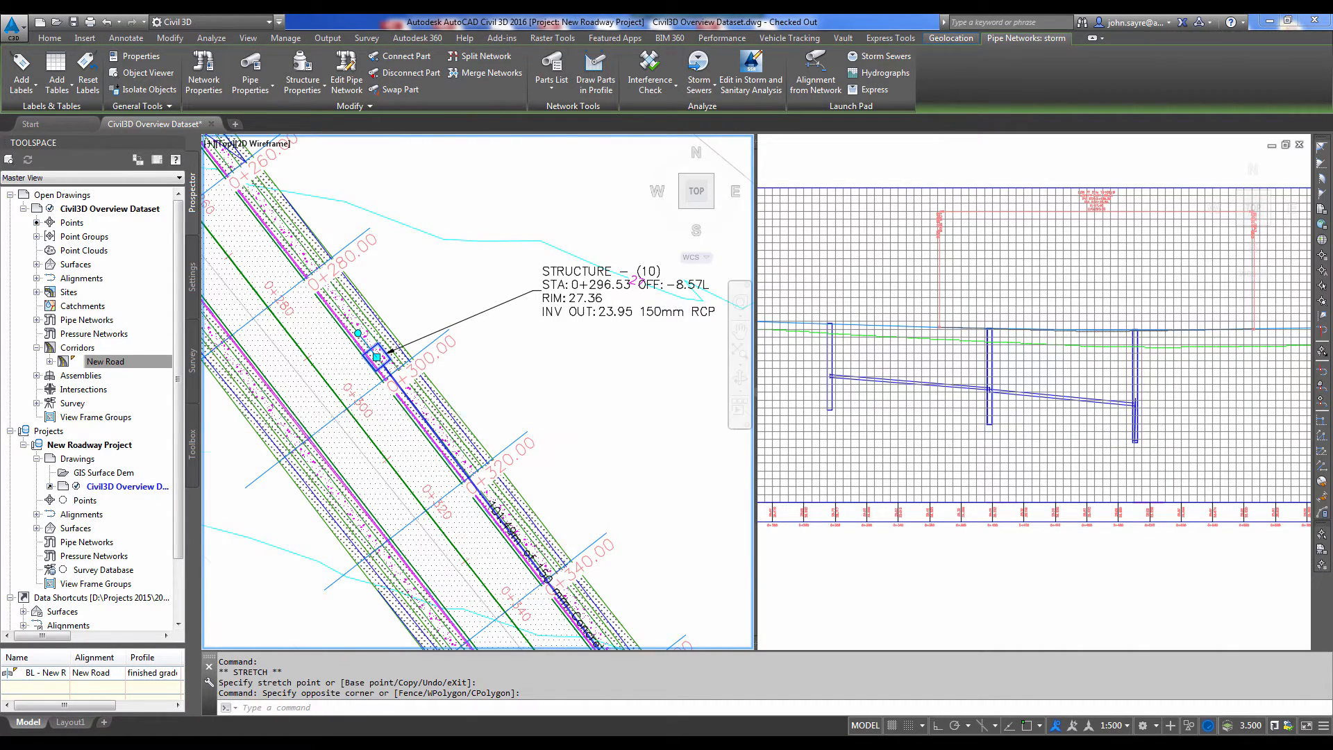
# Add the storm pipe network to the sampled section sources of New Road's sample line group SL Collection - 2
pyautogui.scroll(-5, 410, 430)
pyautogui.click(841, 572)
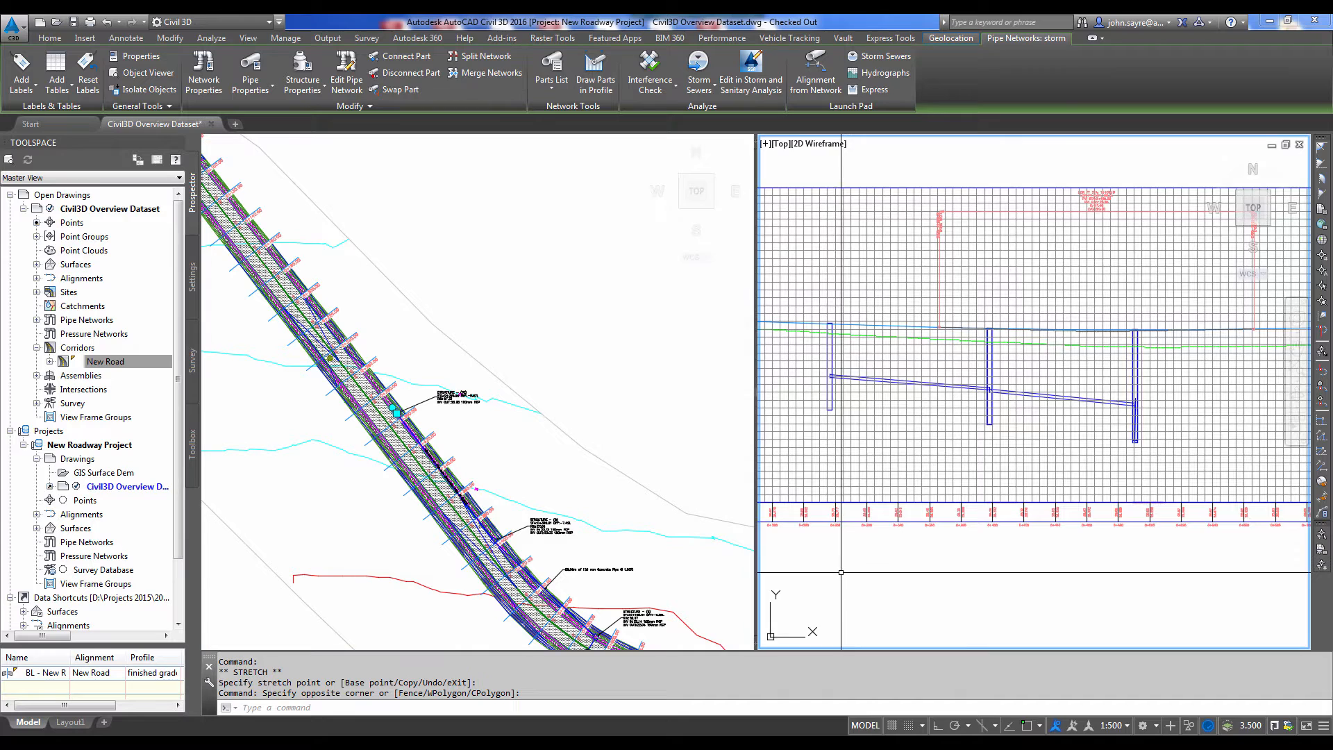
pyautogui.scroll(-5, 841, 572)
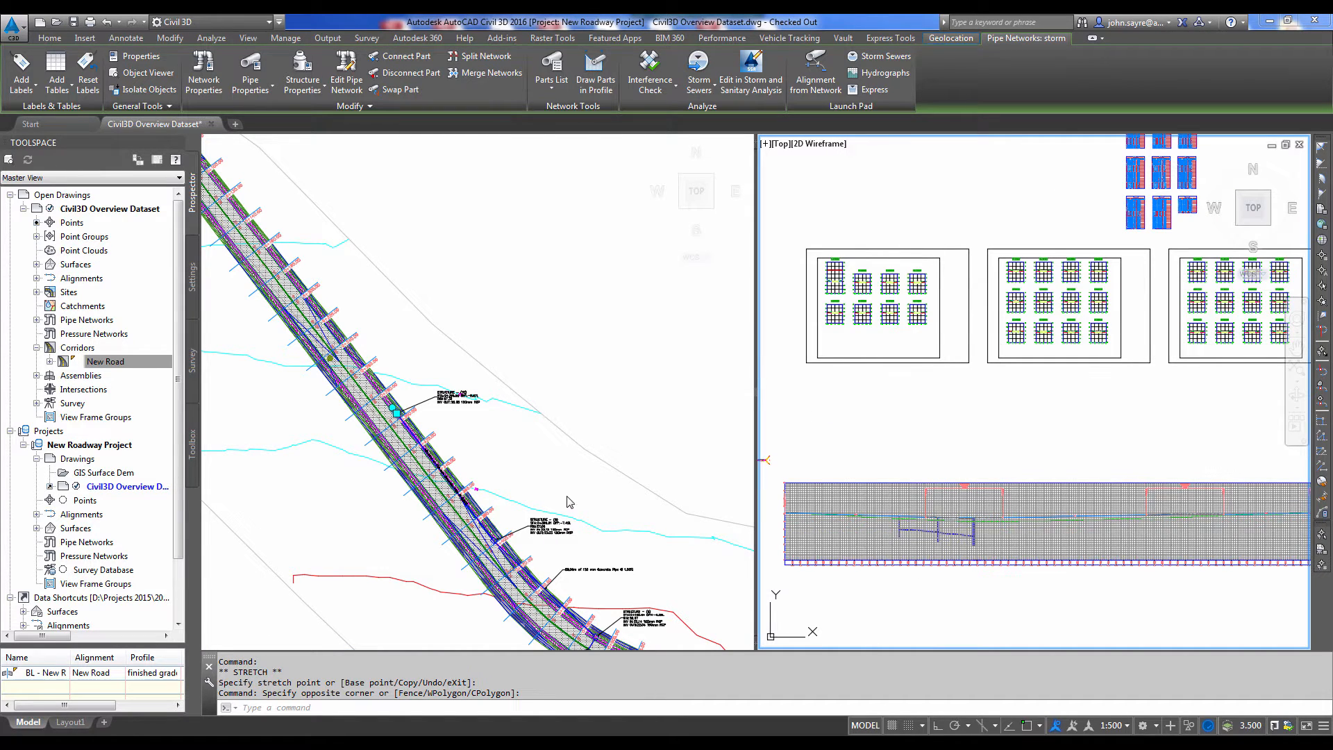
pyautogui.click(568, 502)
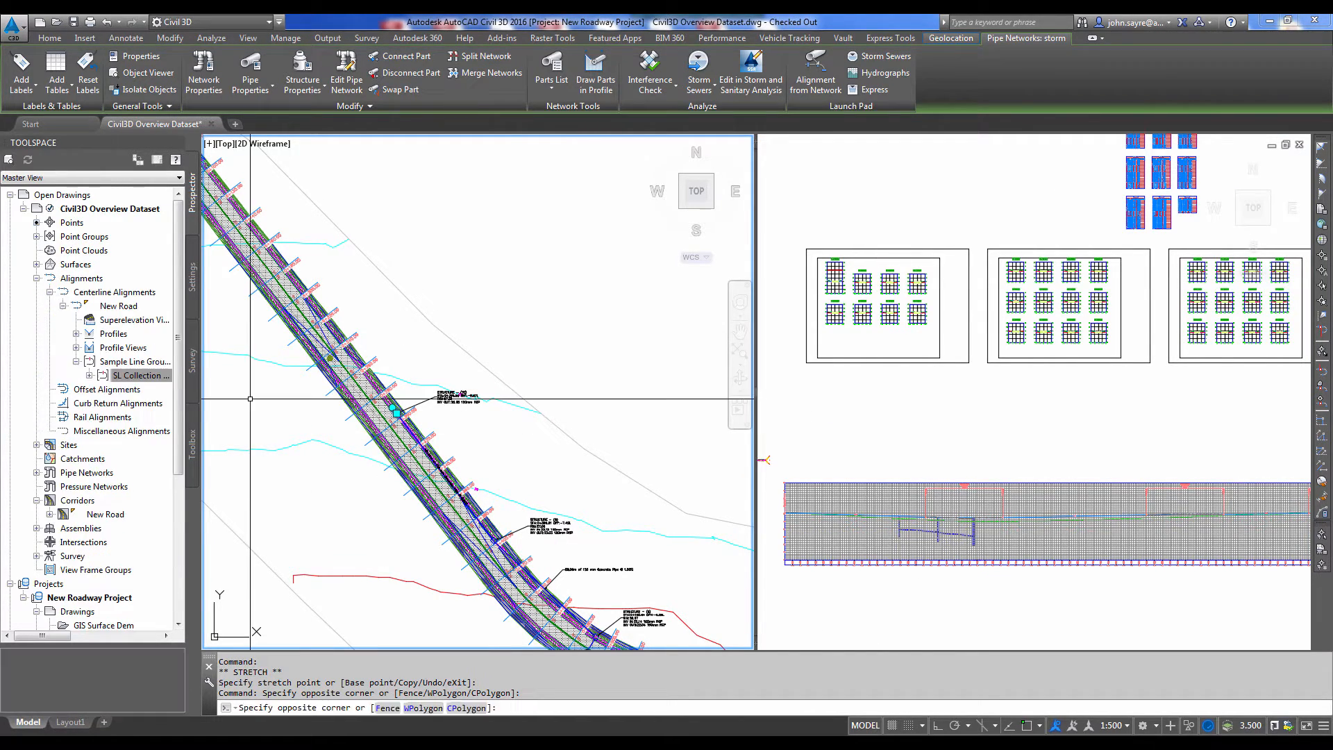
pyautogui.click(239, 400)
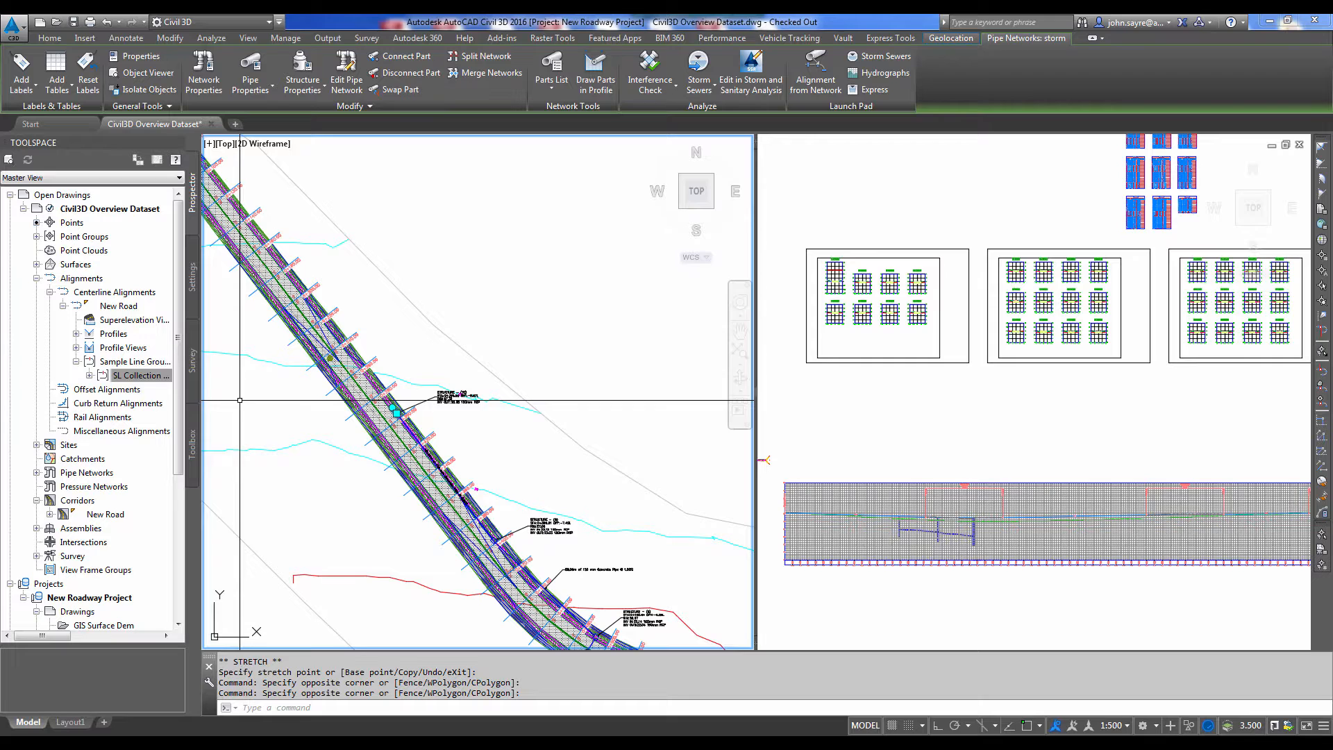
pyautogui.rightClick(129, 381)
pyautogui.click(175, 386)
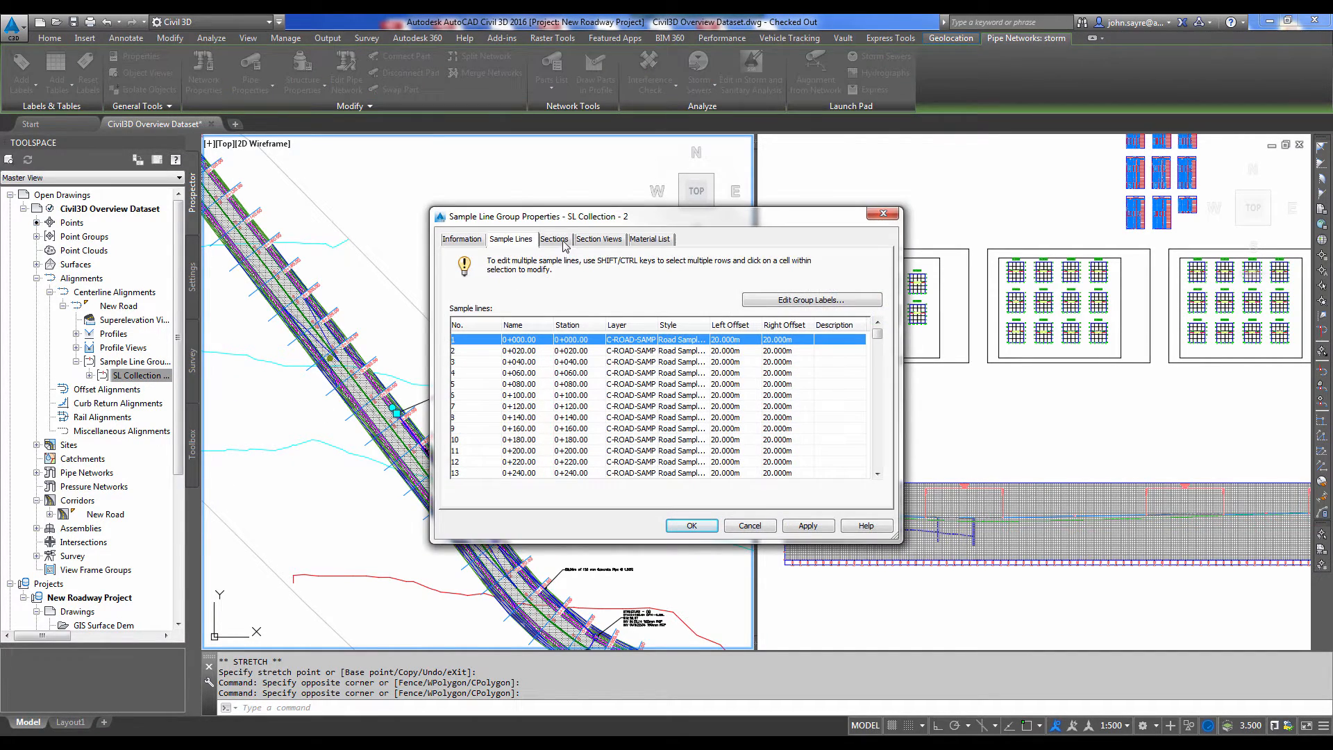
pyautogui.click(554, 239)
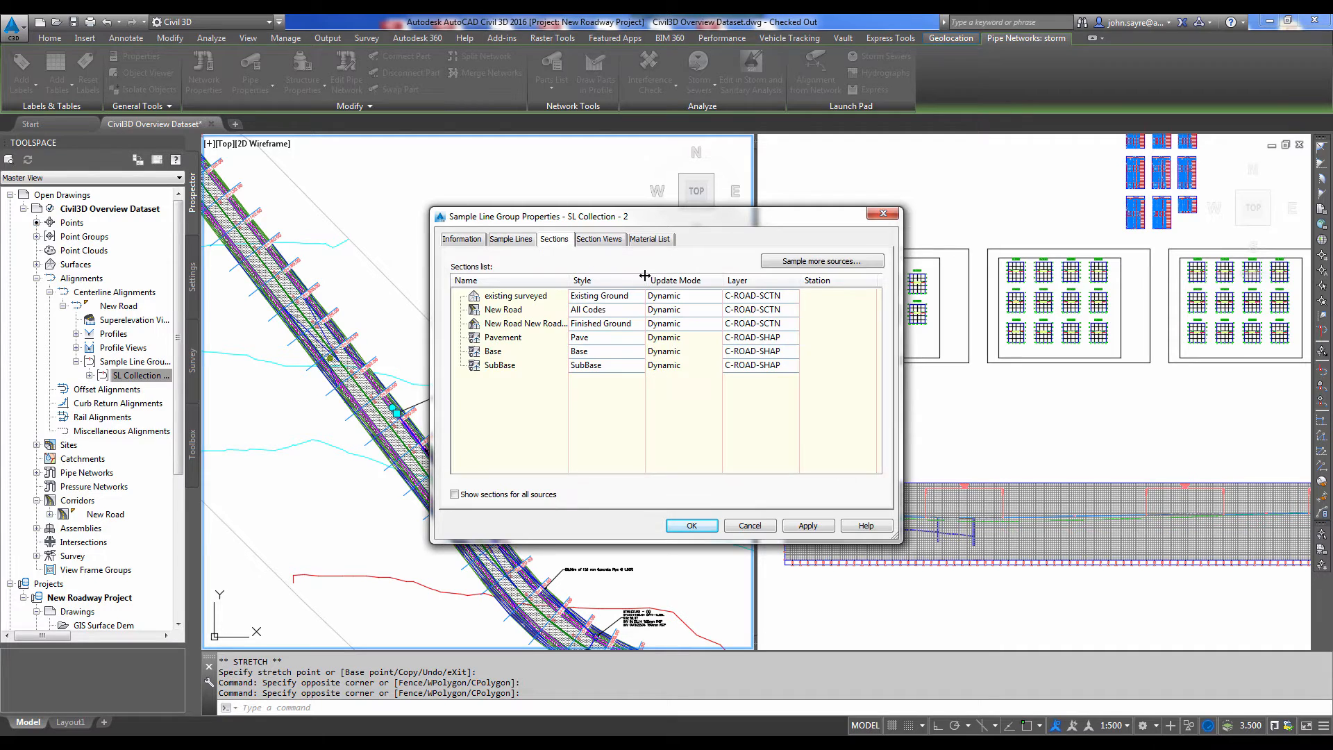
pyautogui.click(817, 262)
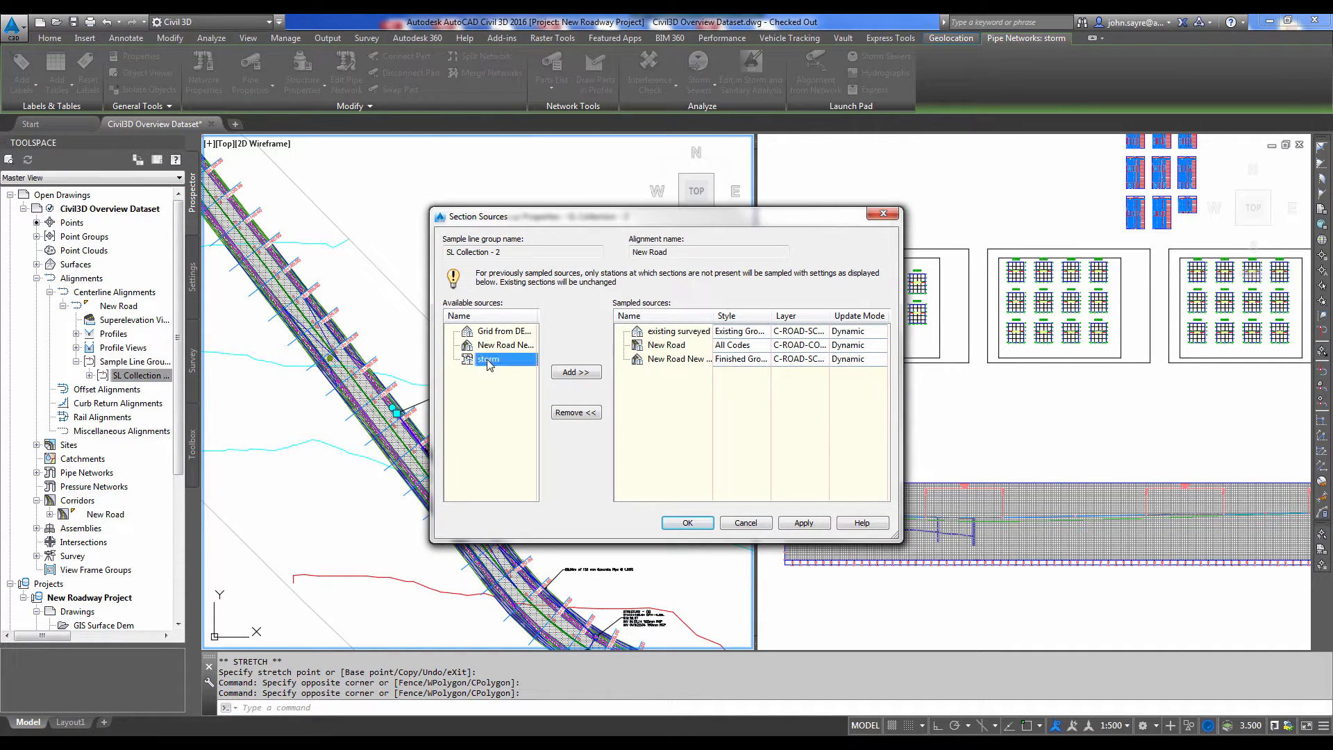
pyautogui.click(575, 373)
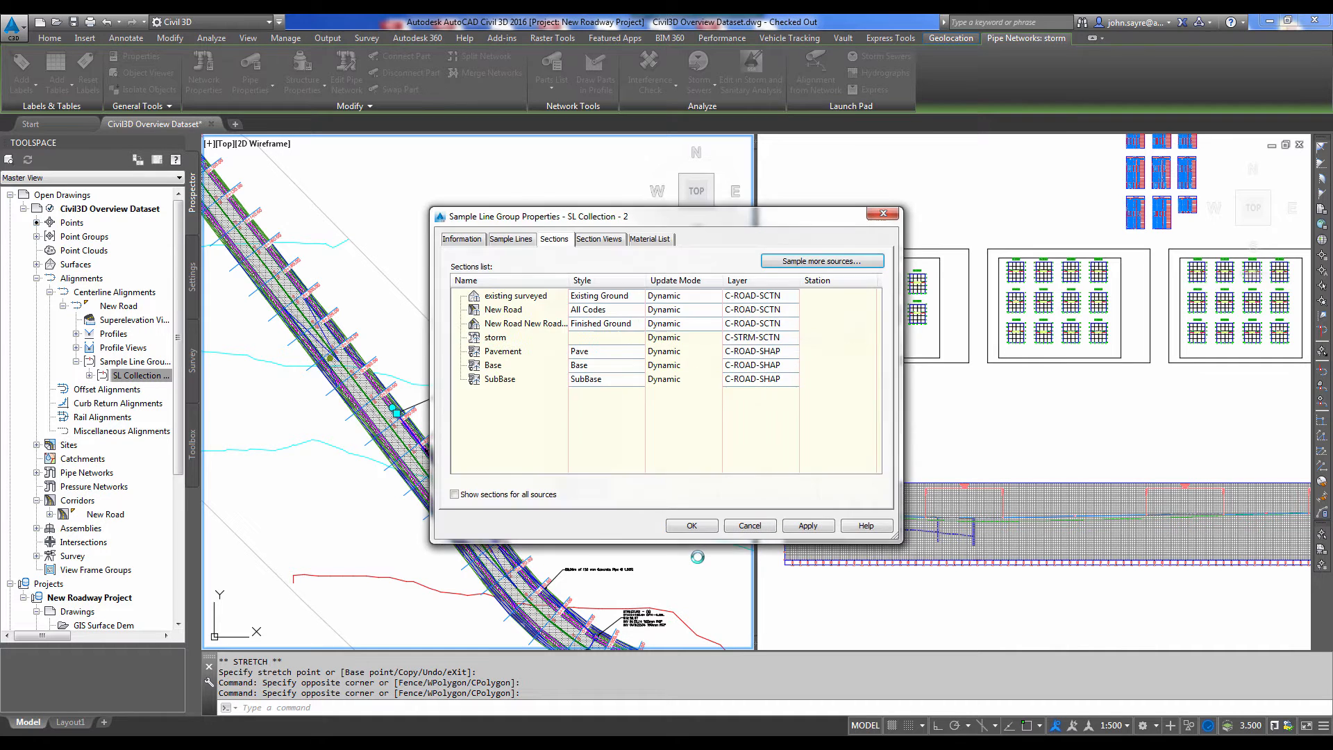
pyautogui.click(690, 526)
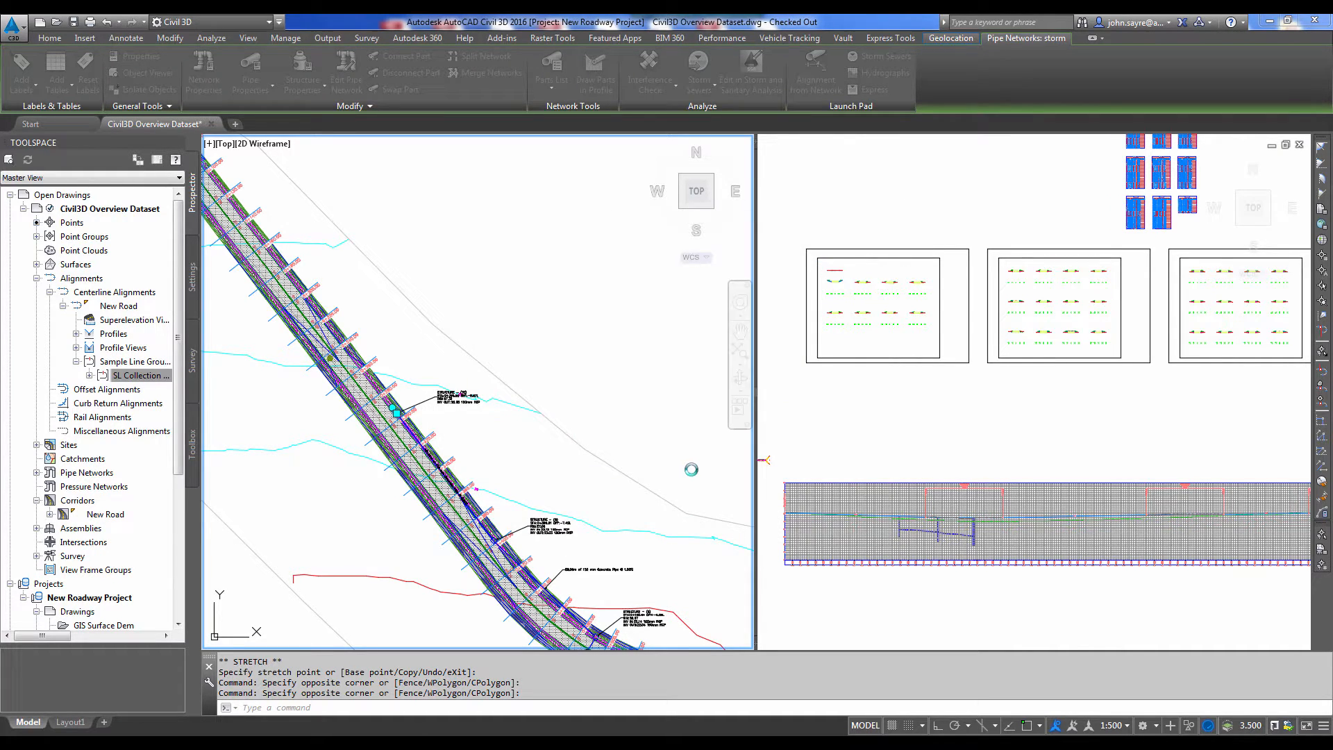
# Examine the section views around station 0+400.00 for the sampled storm pipe
pyautogui.click(901, 431)
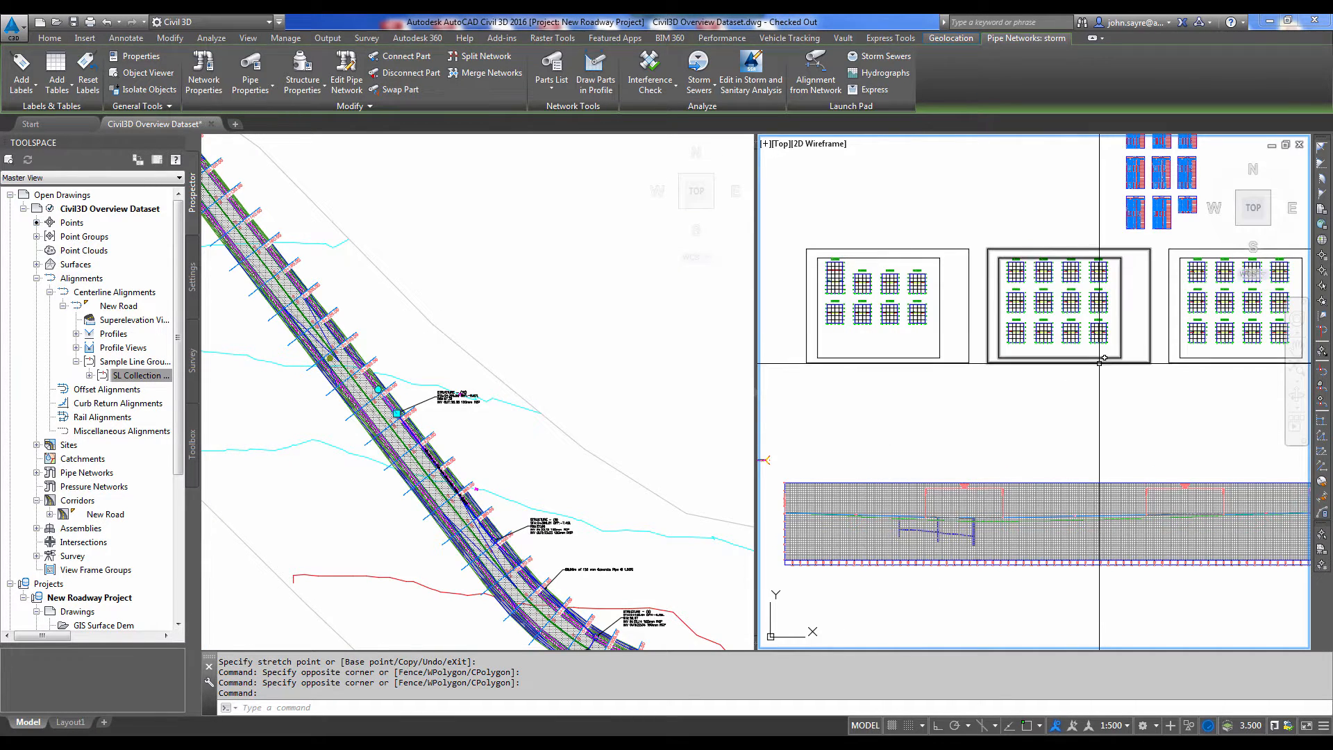
pyautogui.scroll(10, 925, 514)
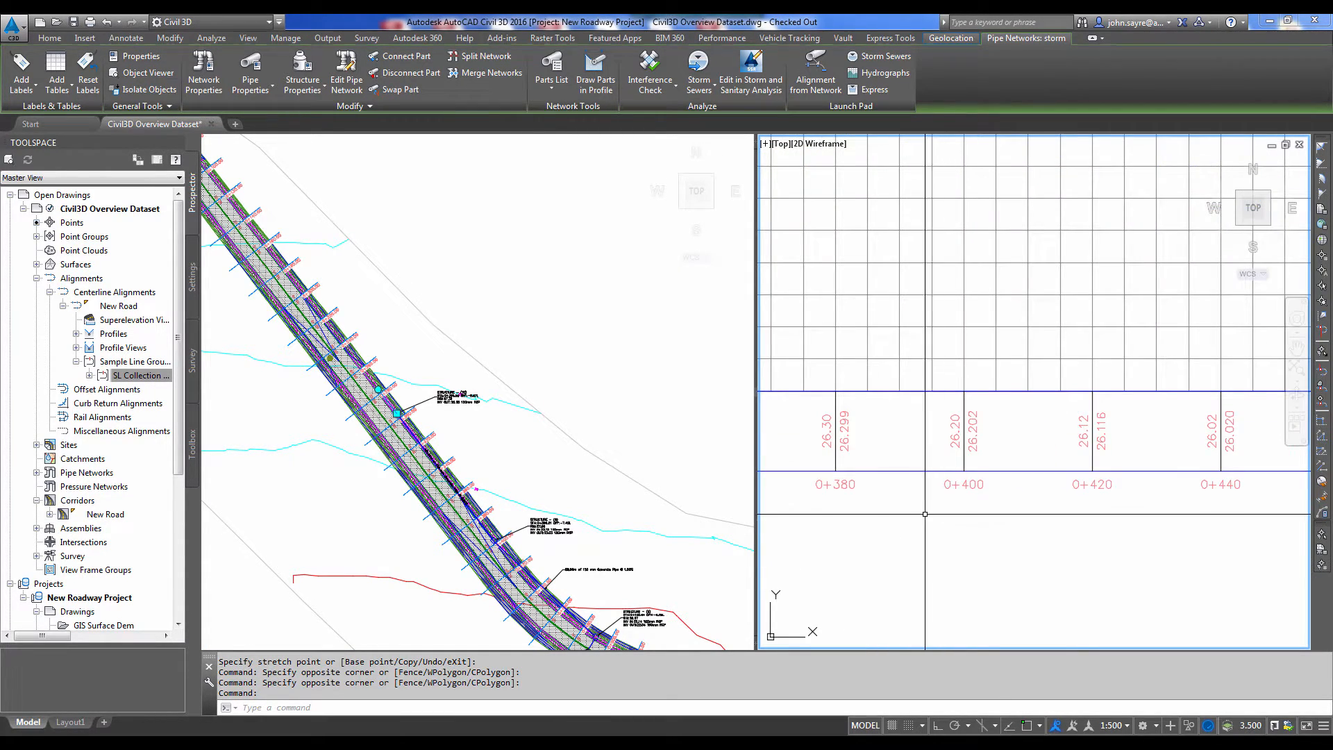
pyautogui.scroll(-10, 926, 511)
pyautogui.moveTo(961, 269); pyautogui.dragTo(869, 522, button='middle')
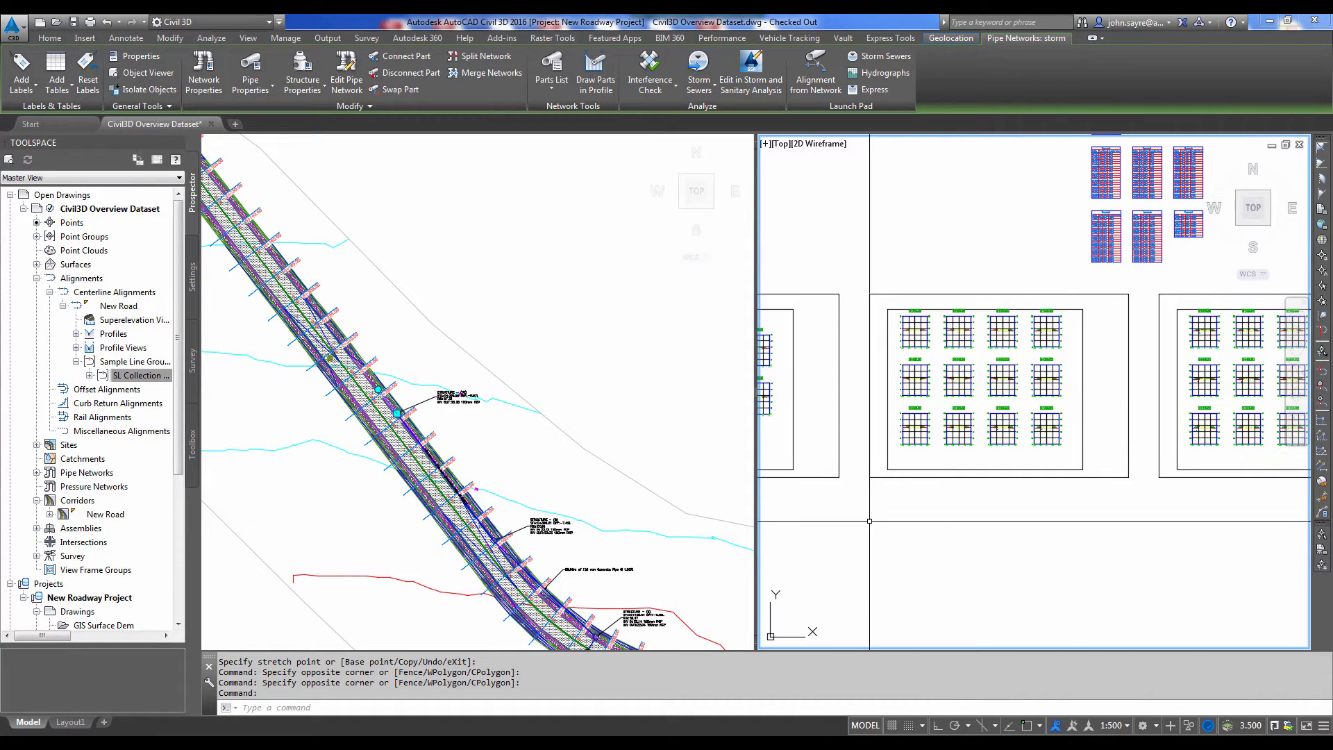
pyautogui.scroll(5, 959, 365)
pyautogui.moveTo(1161, 441); pyautogui.dragTo(661, 449, button='middle')
pyautogui.moveTo(1187, 389); pyautogui.dragTo(583, 387, button='middle')
pyautogui.scroll(8, 916, 384)
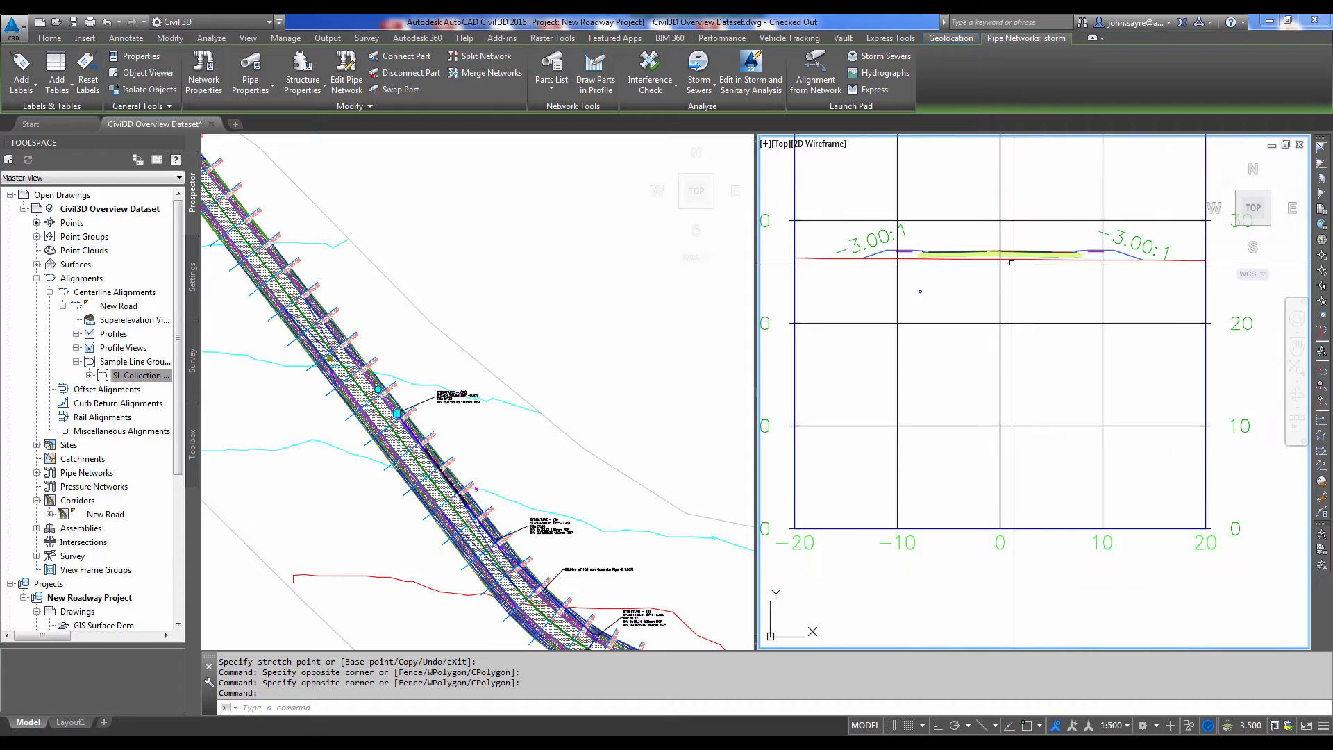
pyautogui.scroll(-6, 802, 358)
pyautogui.moveTo(822, 368); pyautogui.dragTo(1012, 383, button='middle')
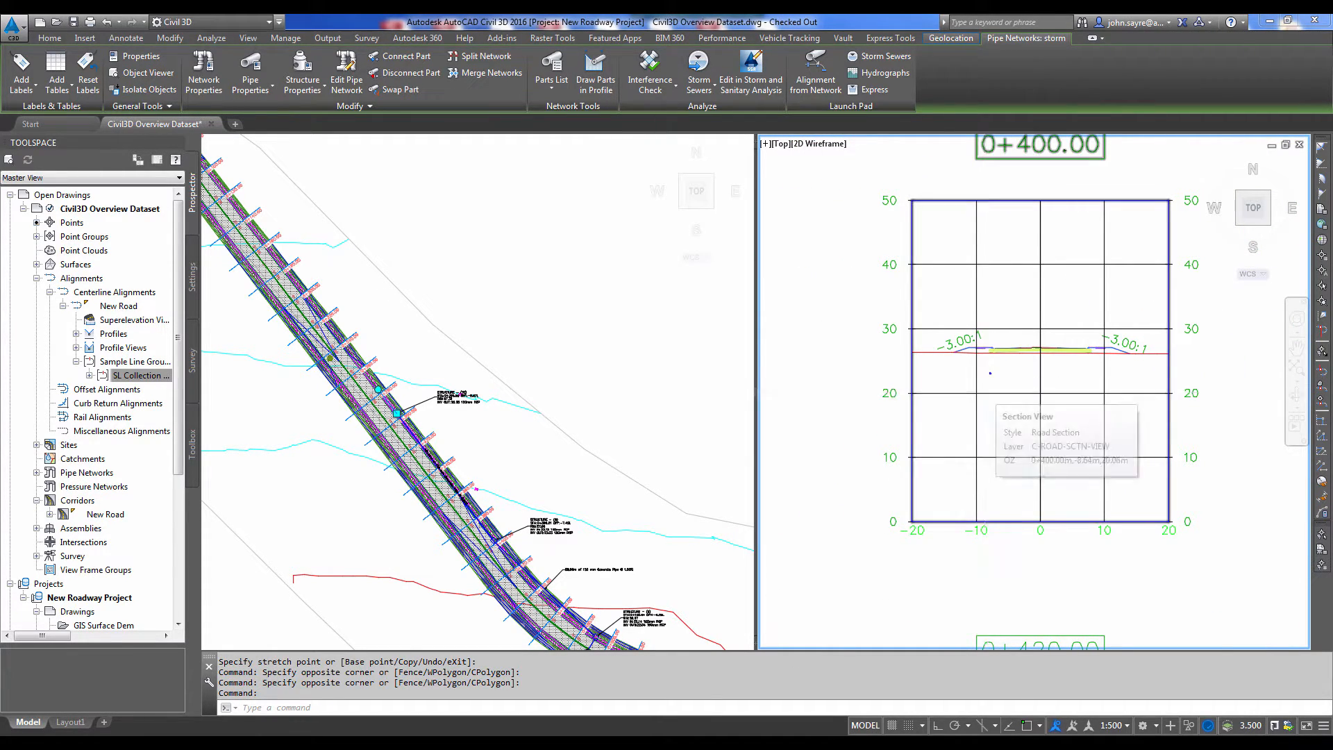
pyautogui.scroll(-2, 985, 392)
pyautogui.moveTo(1066, 425); pyautogui.dragTo(999, 401, button='middle')
# Compare Structure - (10) in plan with the nearby sample lines and inspect the section view at station 0+300.00
pyautogui.click(366, 380)
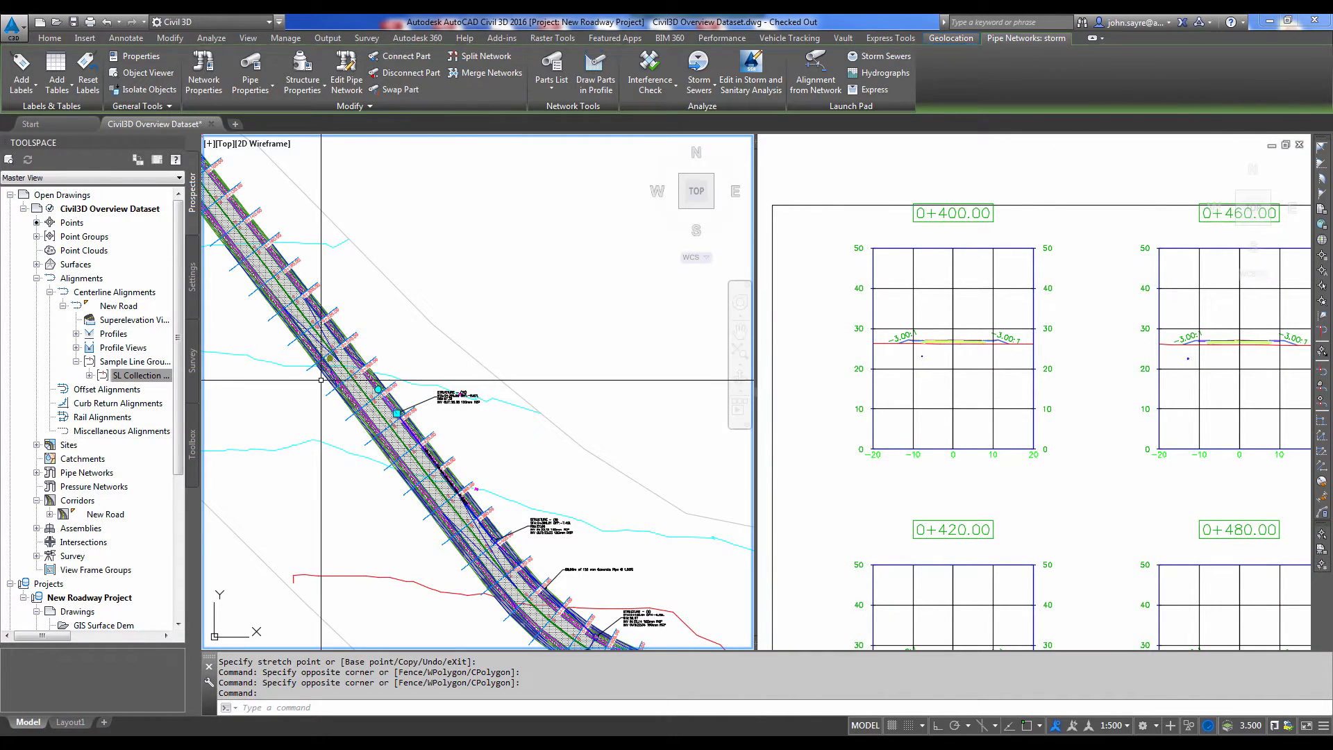
pyautogui.scroll(6, 343, 398)
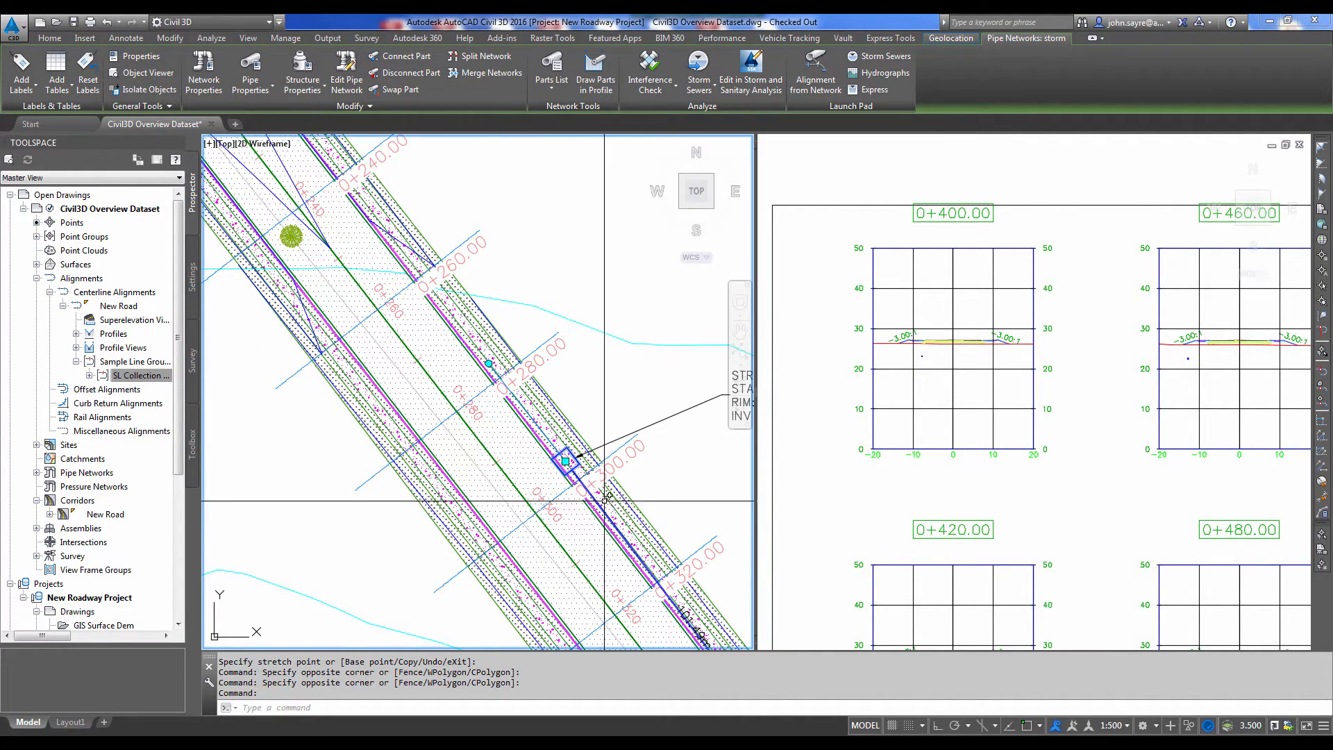
pyautogui.moveTo(604, 500); pyautogui.dragTo(538, 431, button='middle')
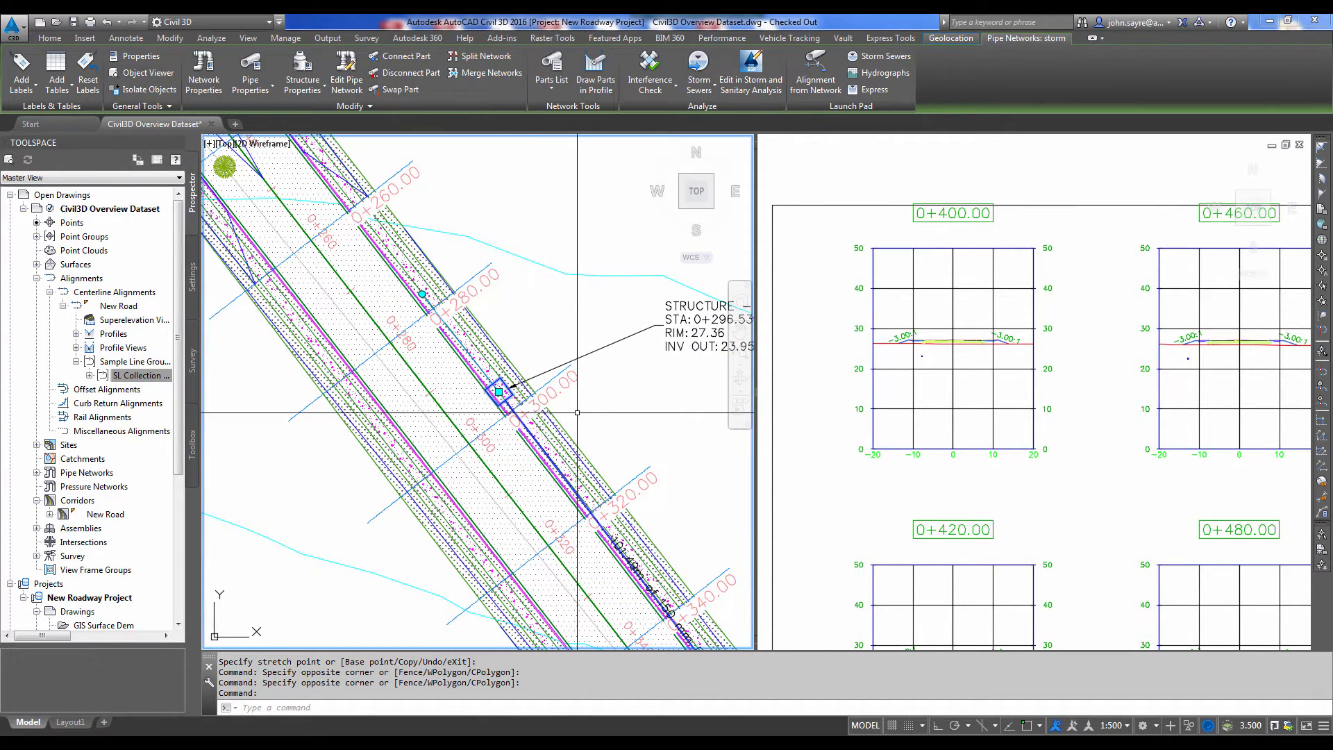
pyautogui.click(920, 455)
pyautogui.scroll(-5, 1133, 435)
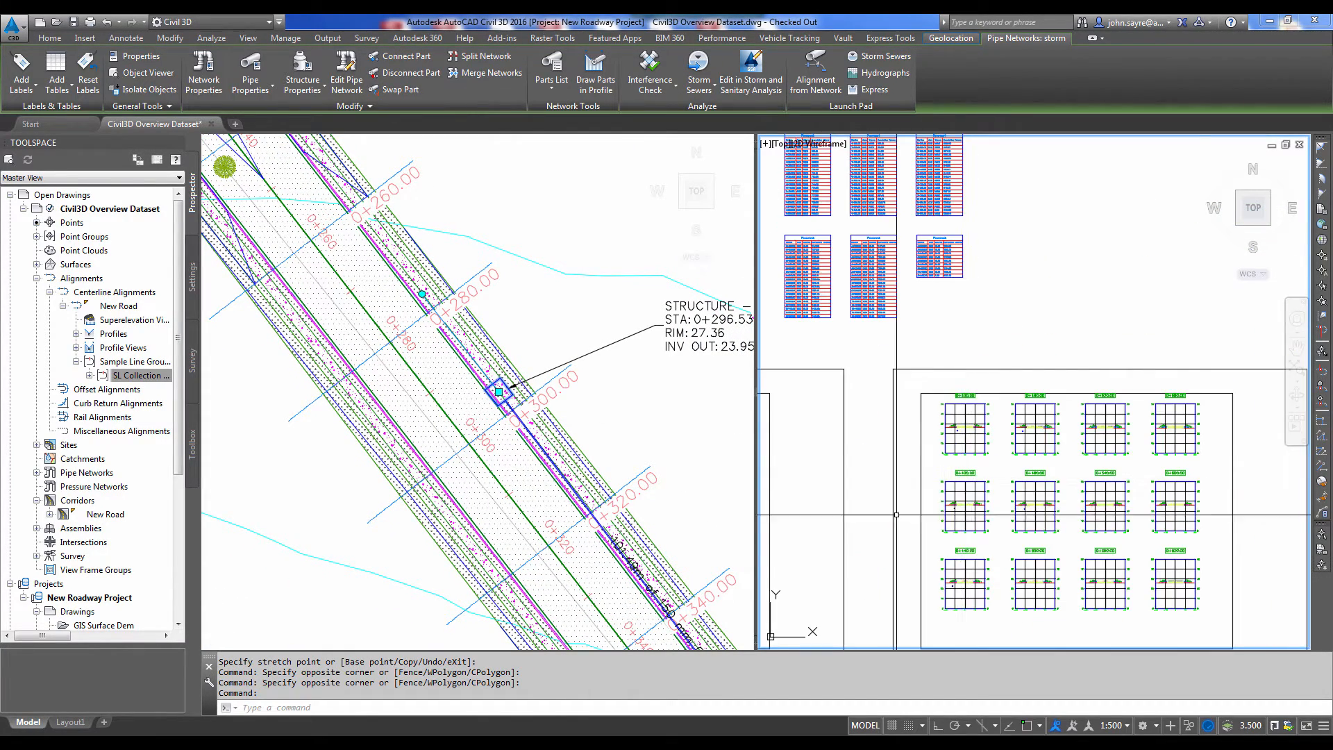
pyautogui.scroll(4, 986, 479)
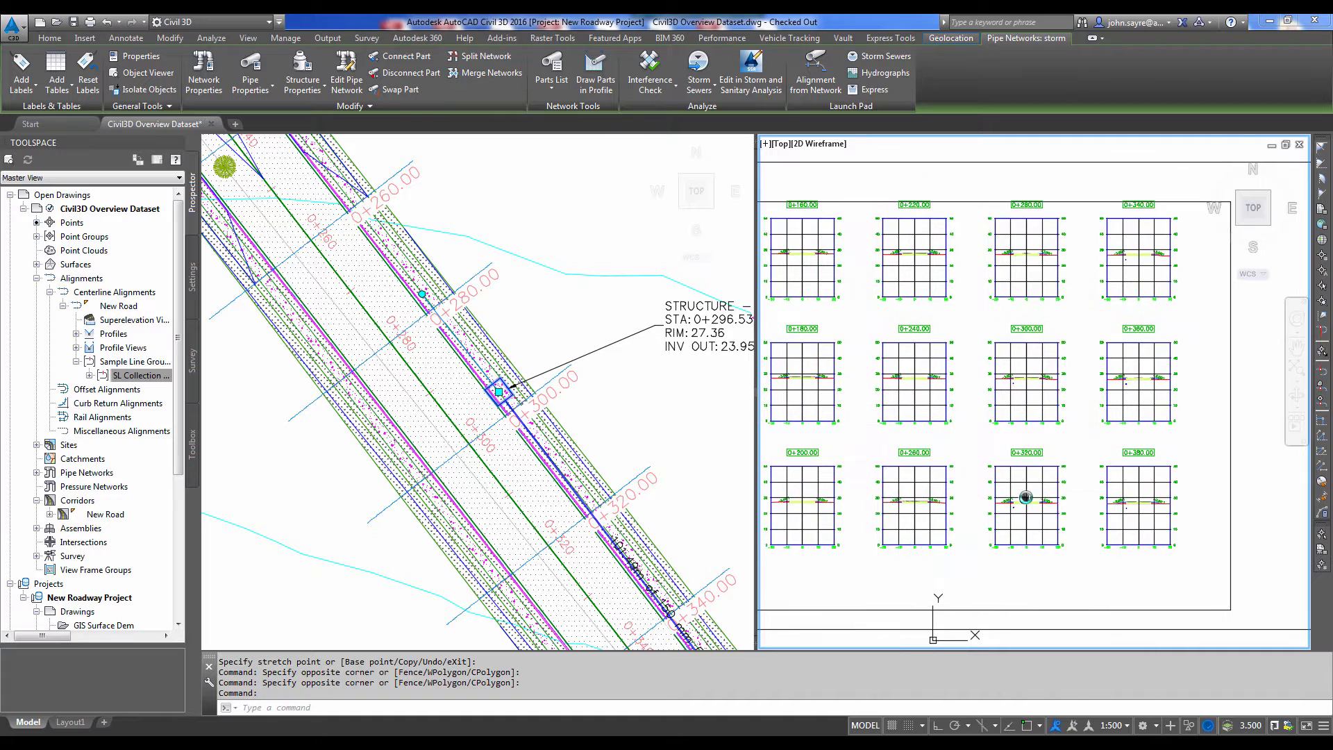
pyautogui.scroll(4, 1084, 402)
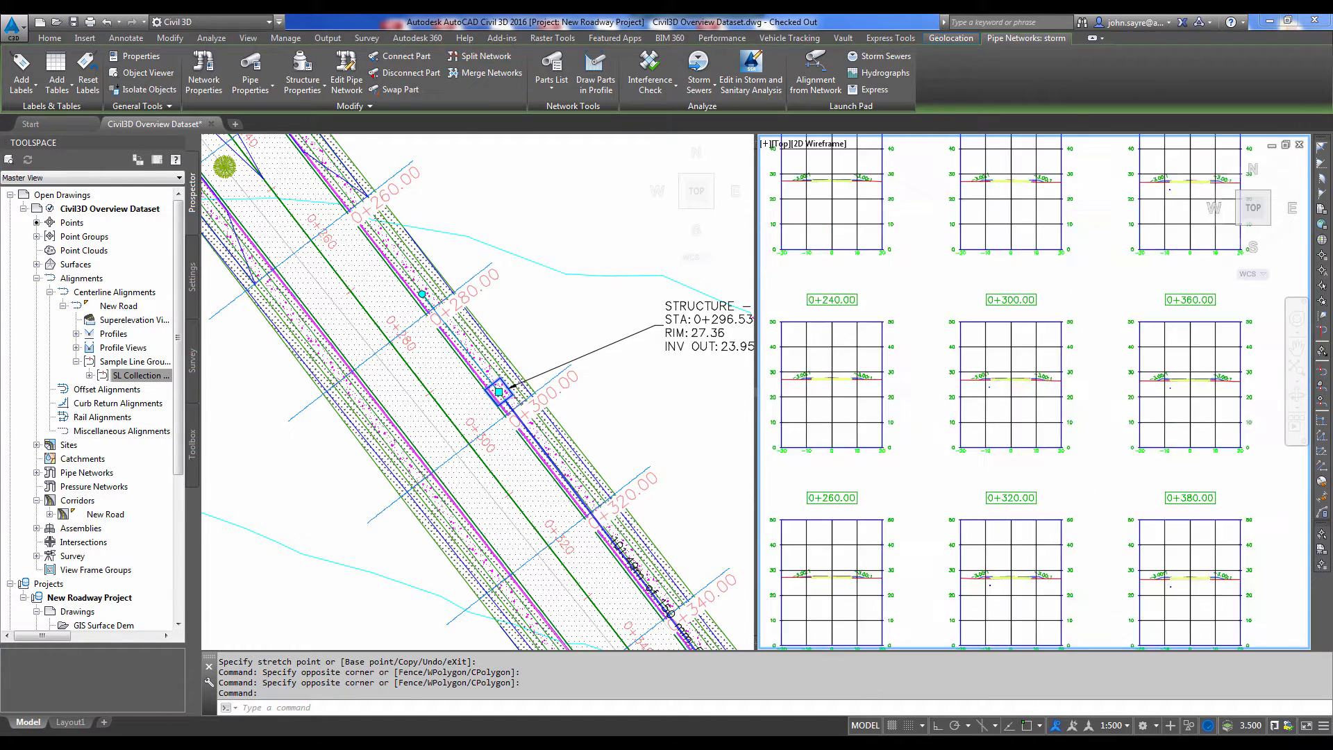
pyautogui.scroll(3, 1084, 402)
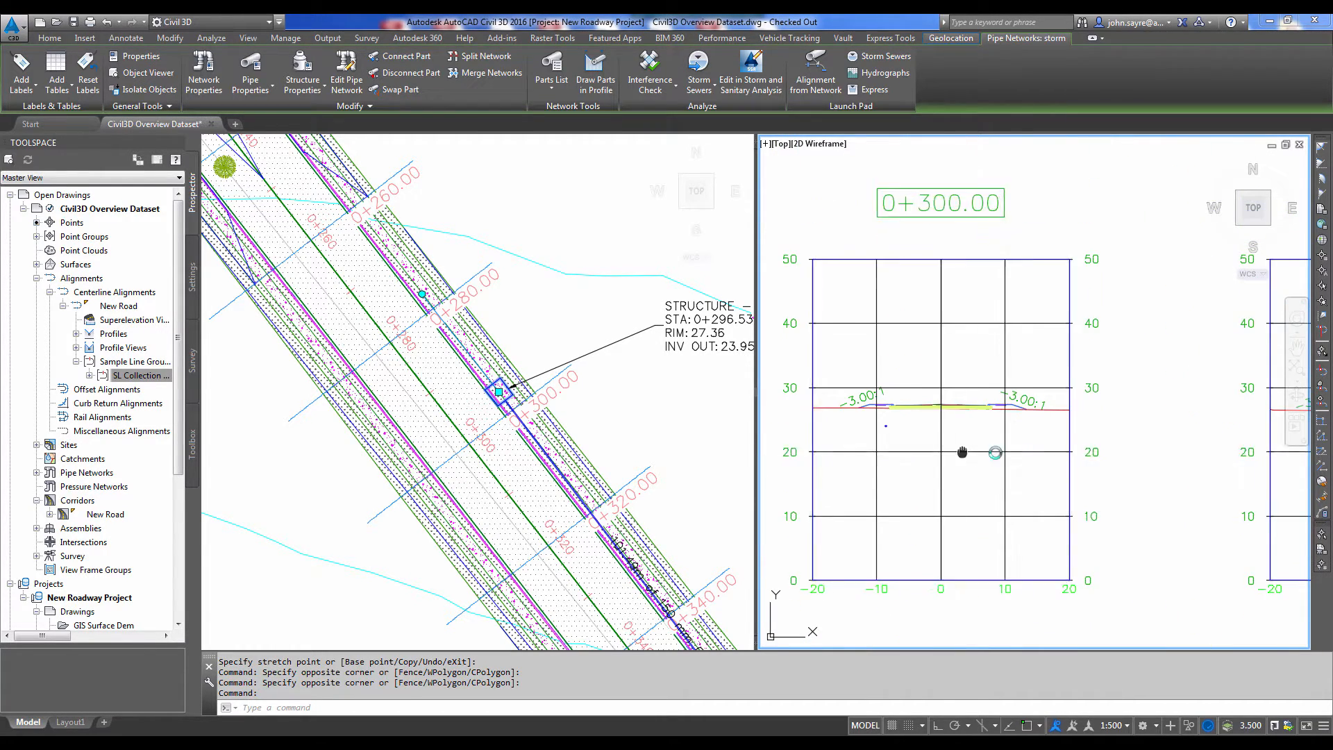
pyautogui.moveTo(962, 452); pyautogui.dragTo(1035, 453, button='middle')
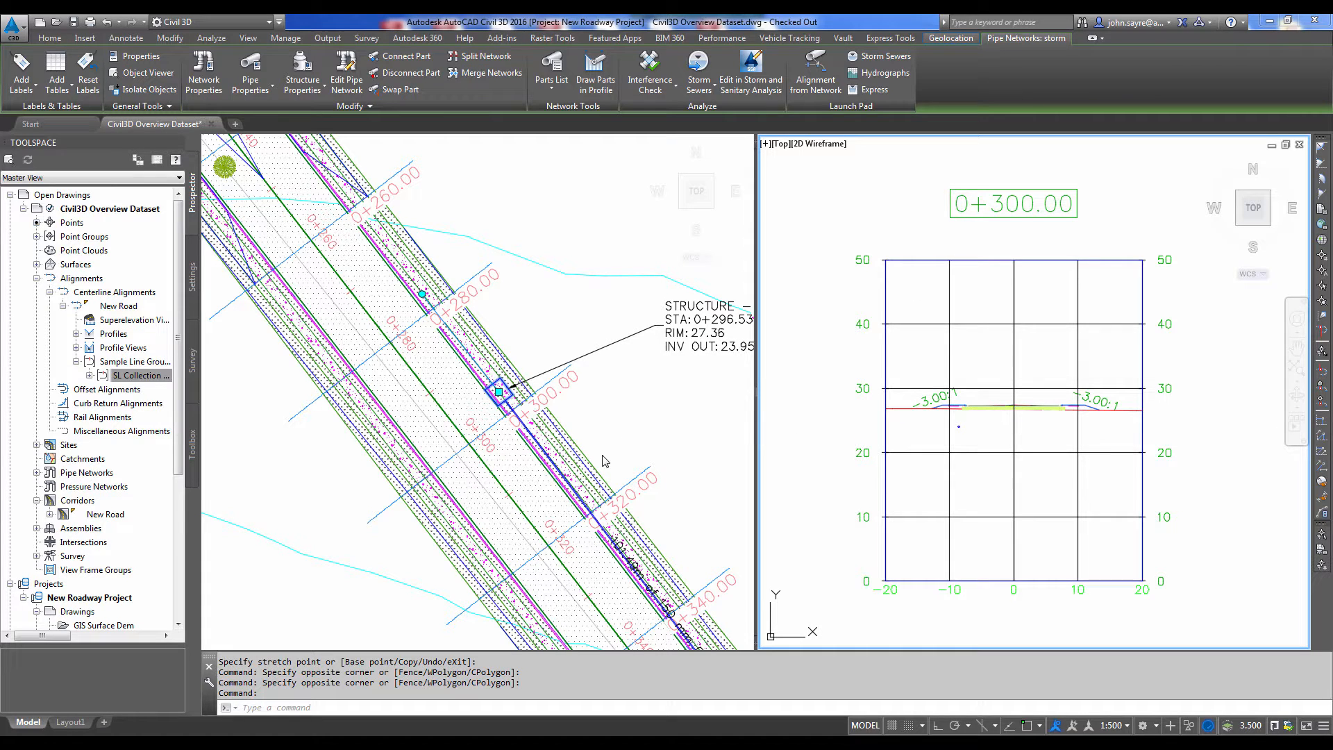
# Move Structure - (10) in plan onto the 0+300 sample line, to about station 0+299.8 and 8.4 m left of the alignment
pyautogui.click(505, 401)
pyautogui.click(501, 394)
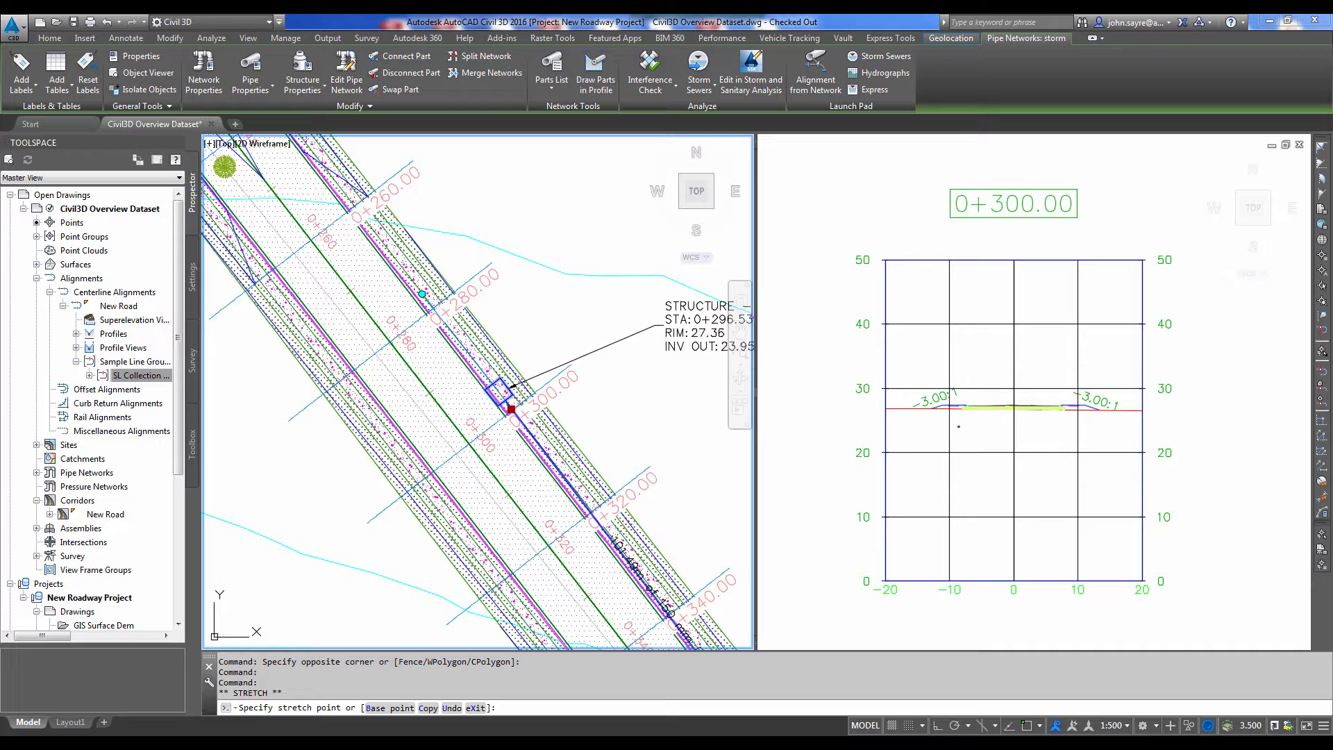
pyautogui.click(511, 409)
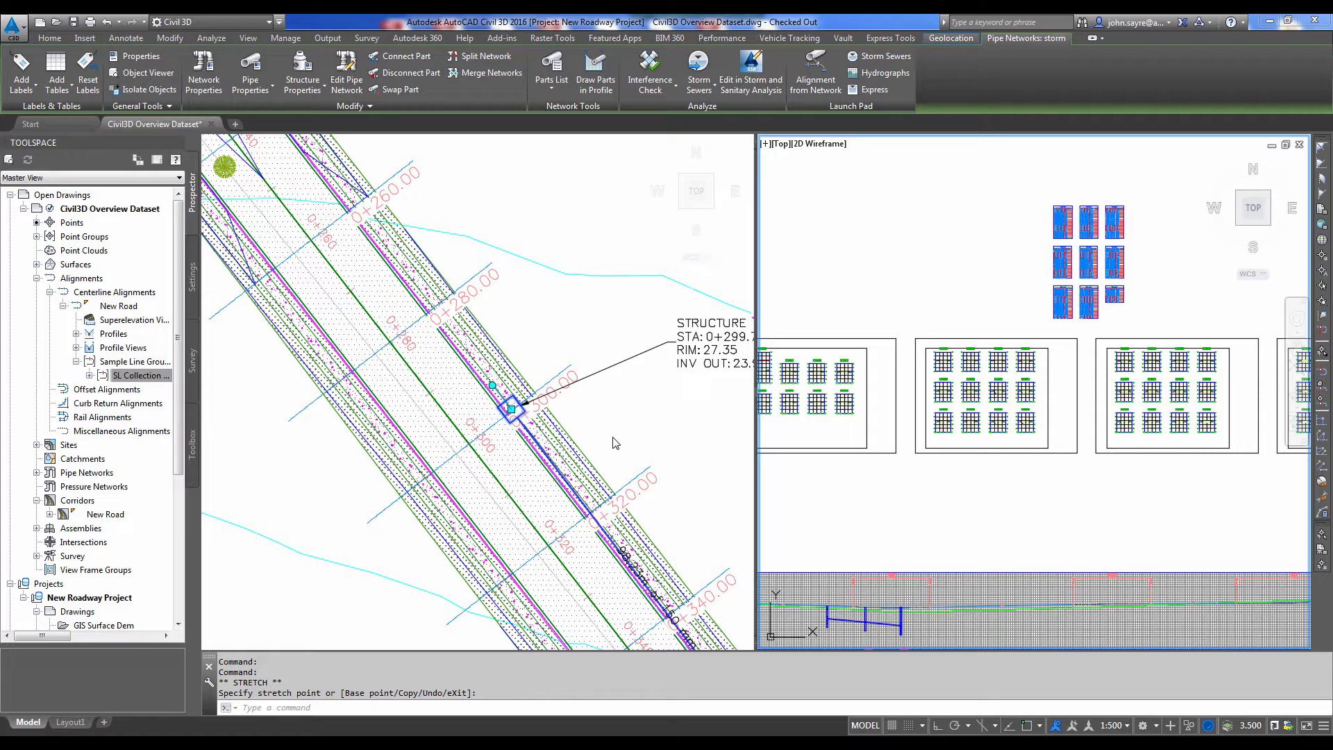
# Check the moved structure in the storm profile view and in the section view at station 0+300.00
pyautogui.moveTo(910, 534); pyautogui.dragTo(961, 464, button='middle')
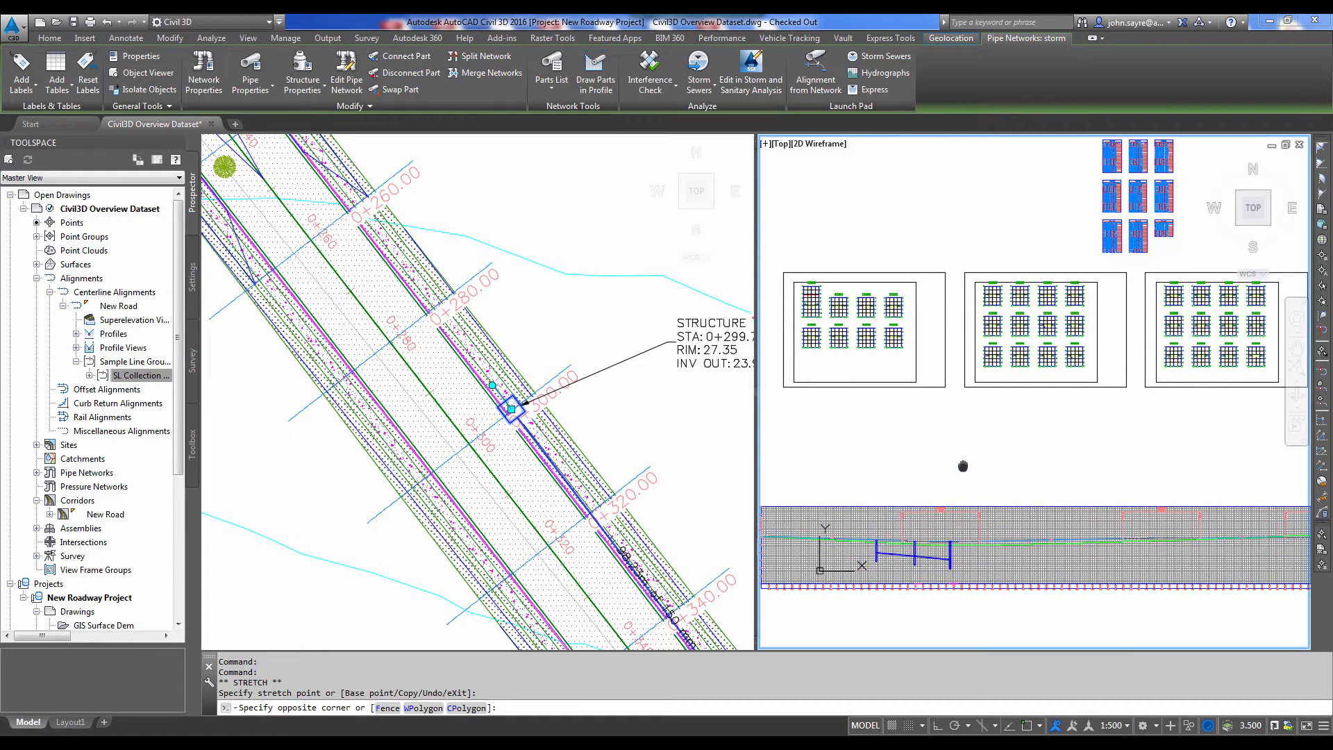
pyautogui.click(964, 460)
pyautogui.scroll(3, 902, 566)
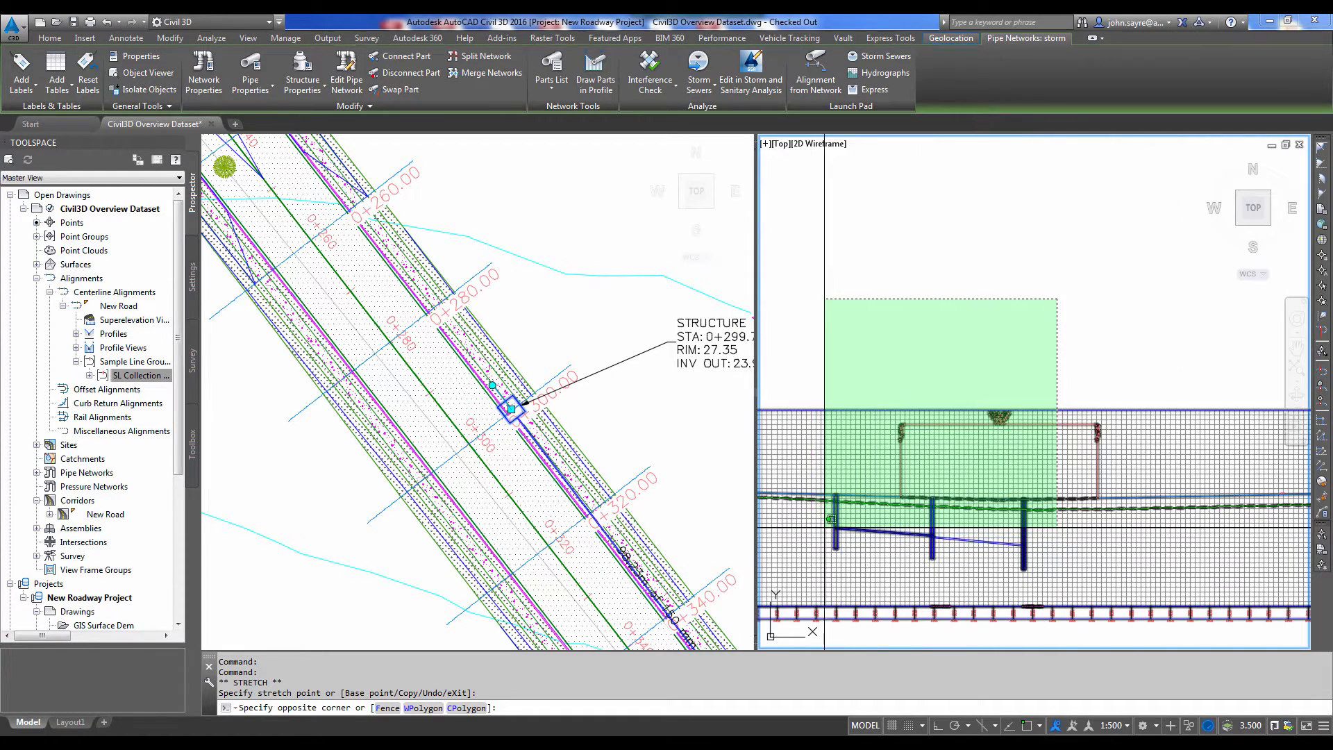
pyautogui.click(868, 340)
pyautogui.scroll(-4, 868, 382)
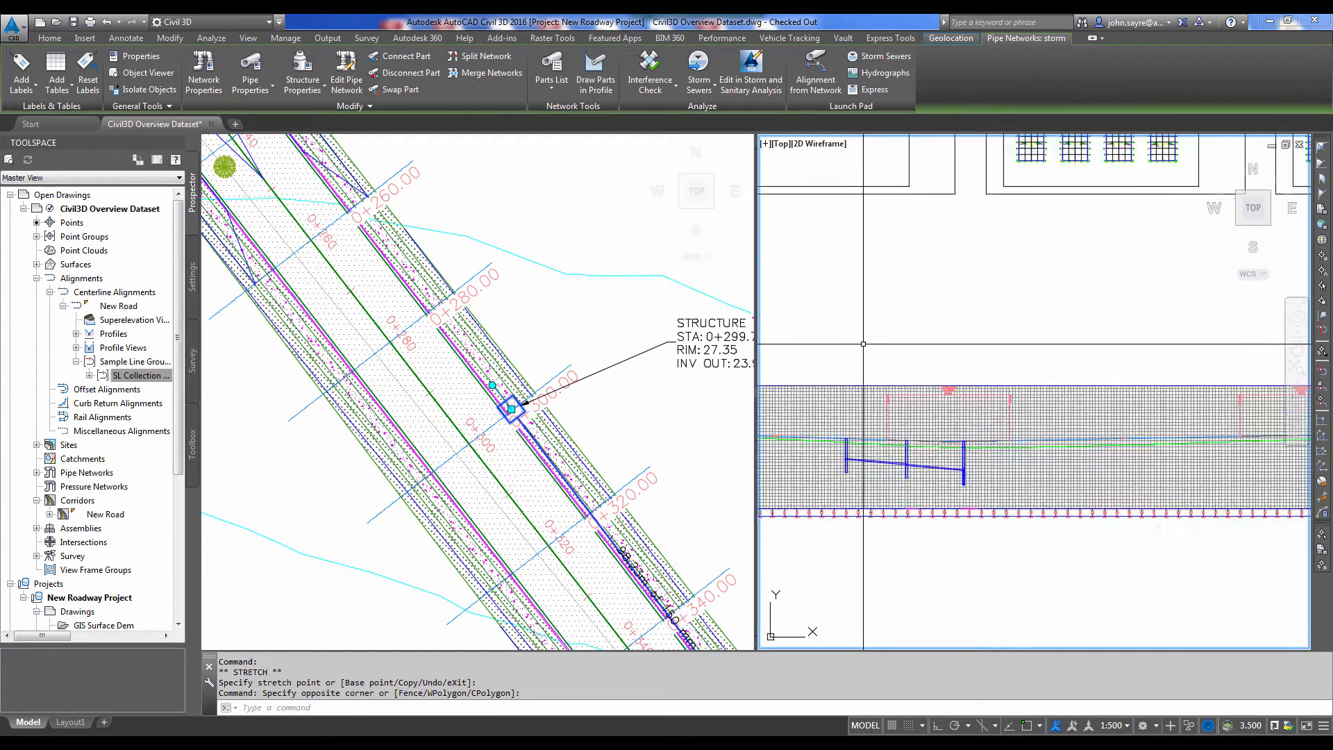
pyautogui.scroll(5, 1011, 417)
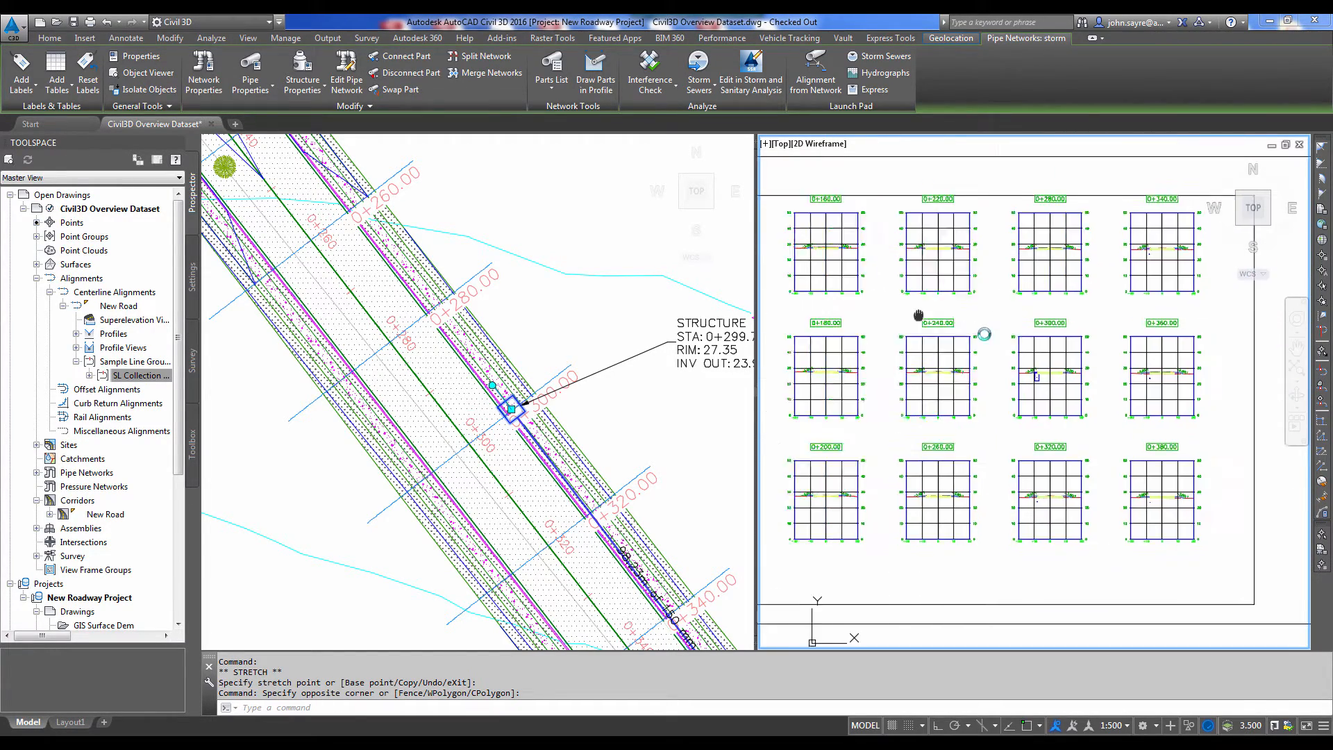
pyautogui.scroll(-2, 1138, 400)
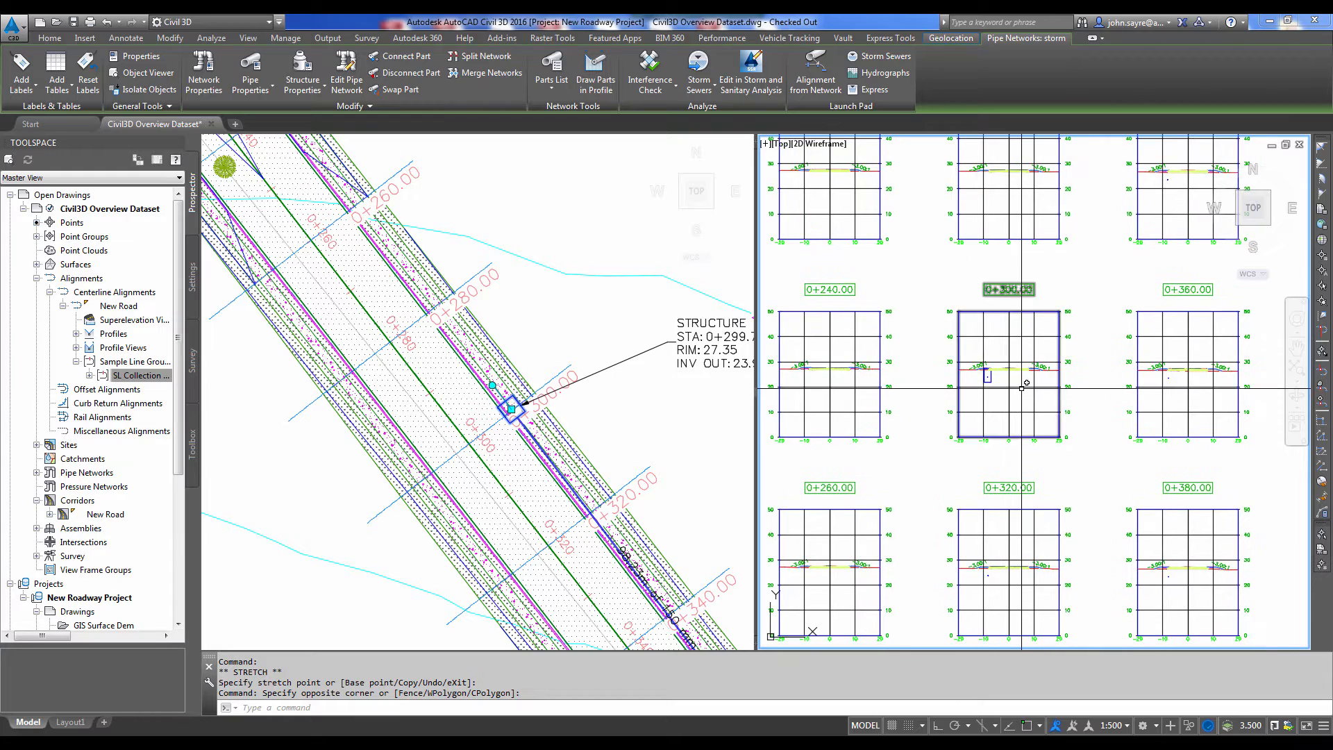
pyautogui.scroll(-2, 833, 371)
pyautogui.scroll(-4, 1019, 399)
# Return model space to a single viewport showing the plan of the New Road corridor
pyautogui.click(672, 432)
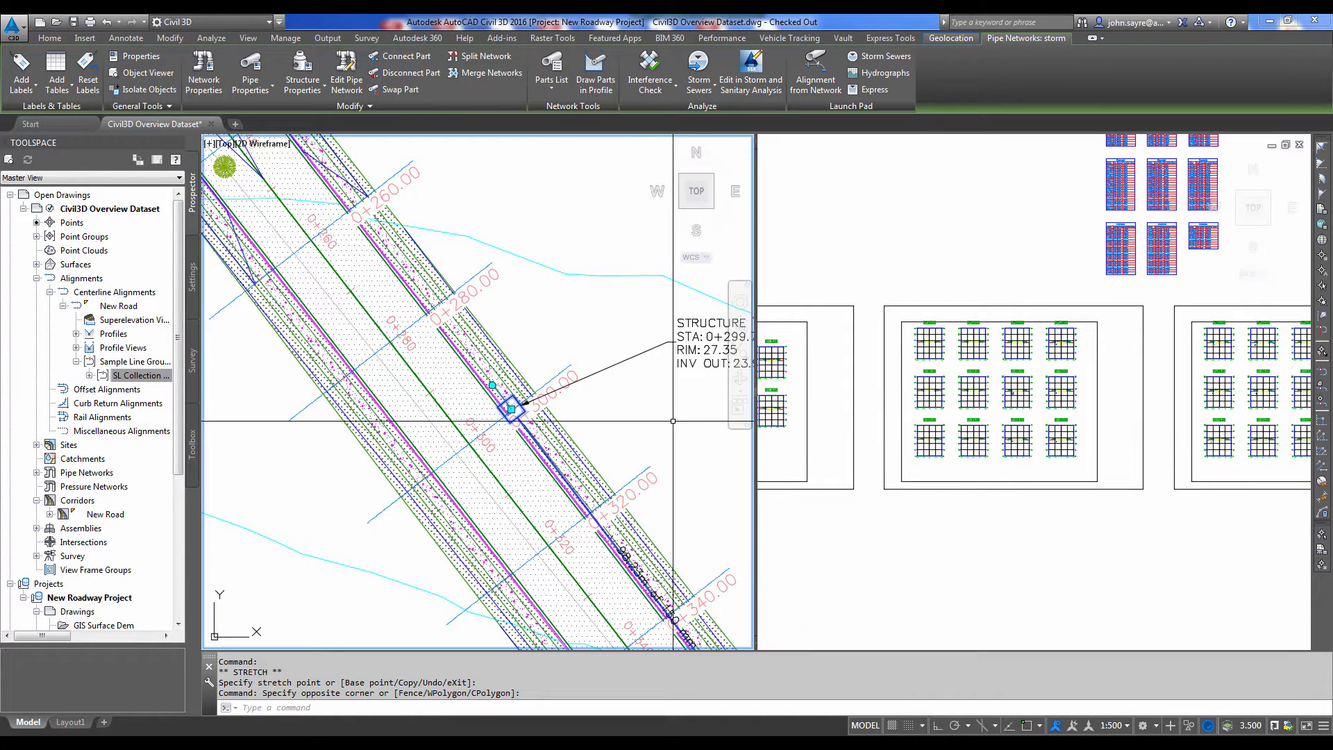
pyautogui.click(249, 38)
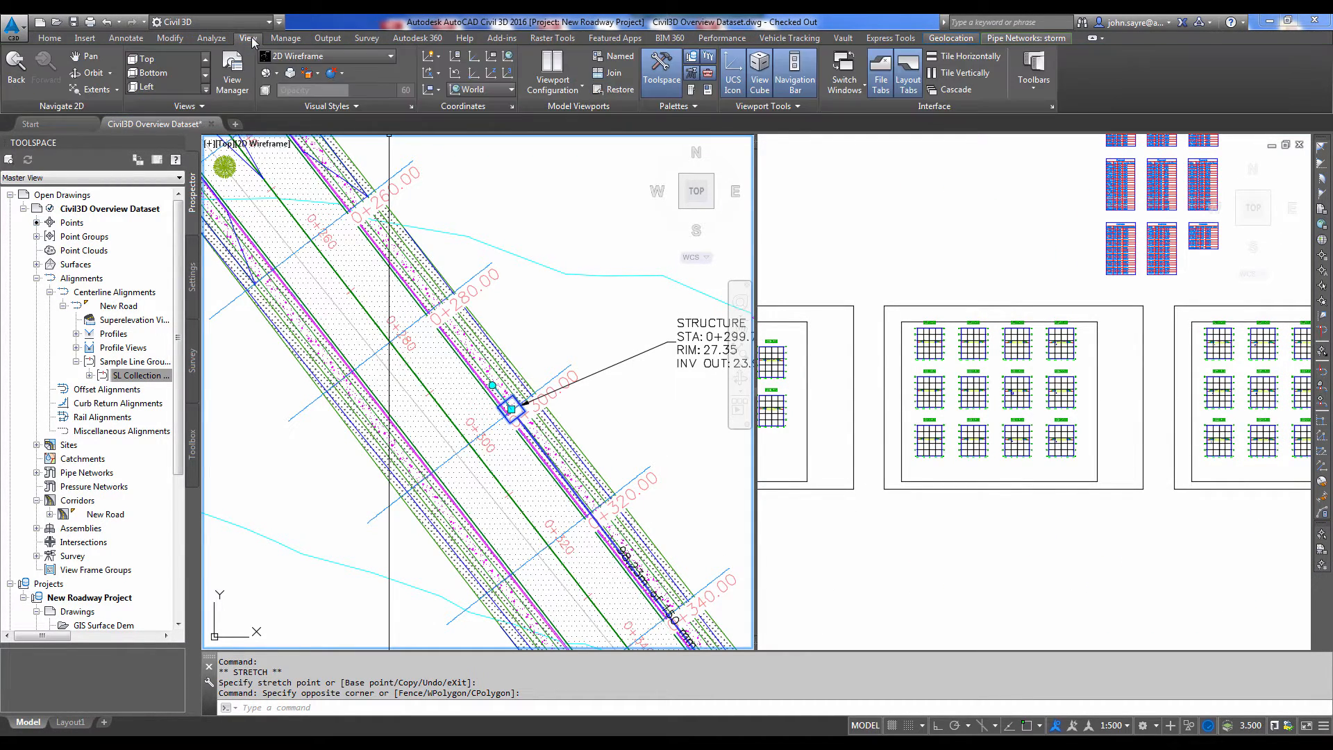
pyautogui.click(574, 90)
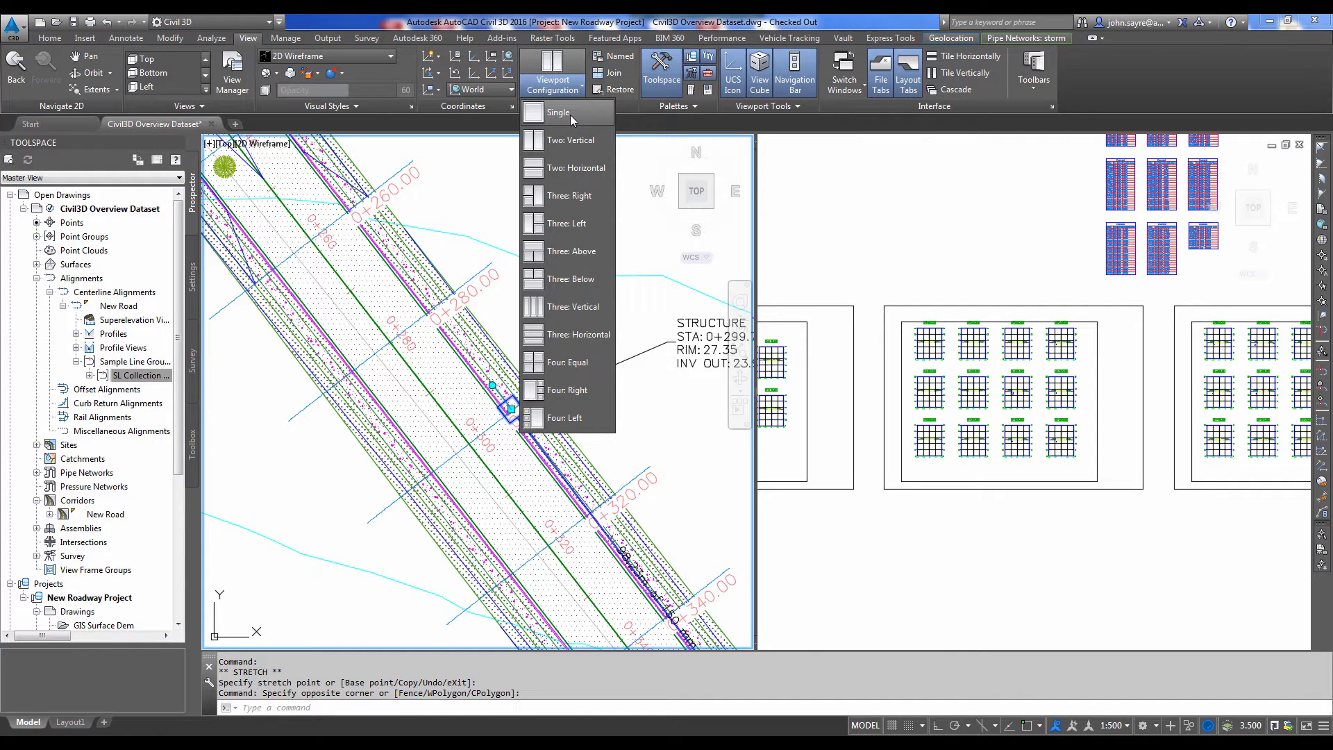
pyautogui.click(569, 113)
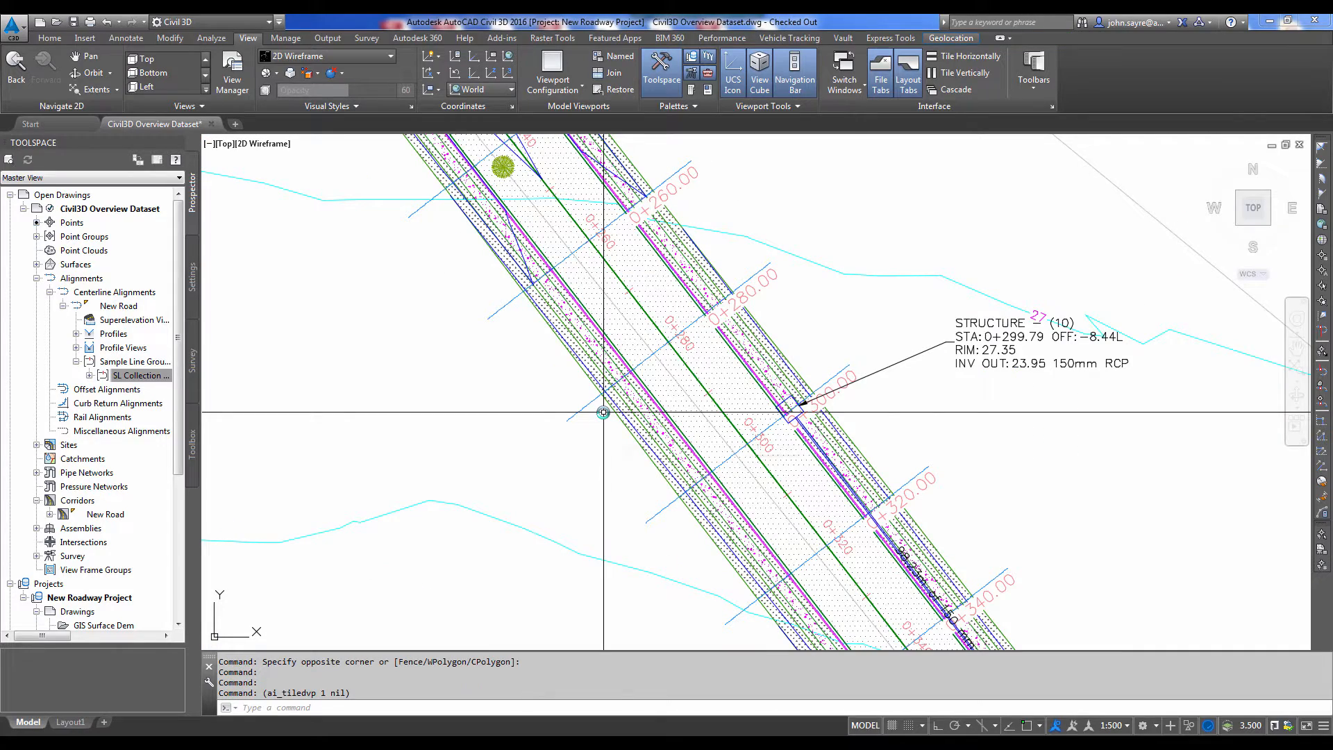
pyautogui.scroll(-6, 604, 411)
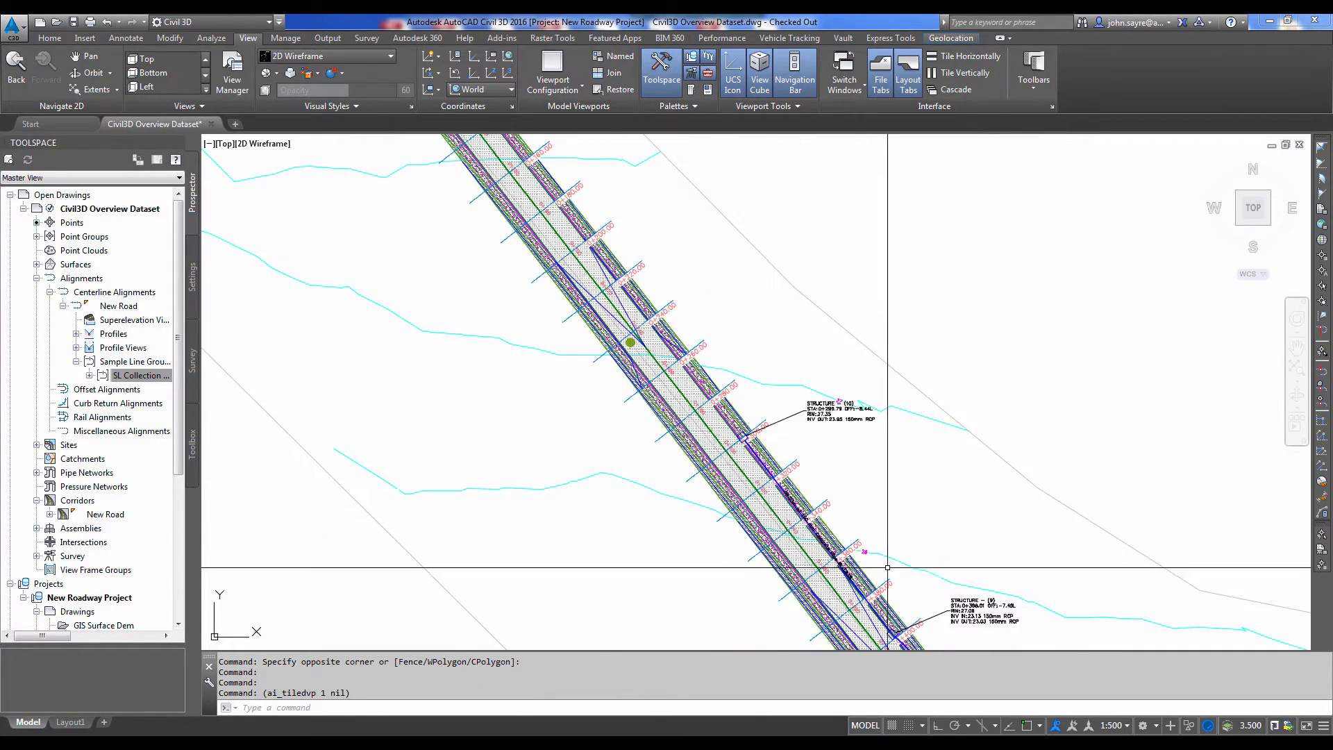
pyautogui.scroll(-1, 735, 410)
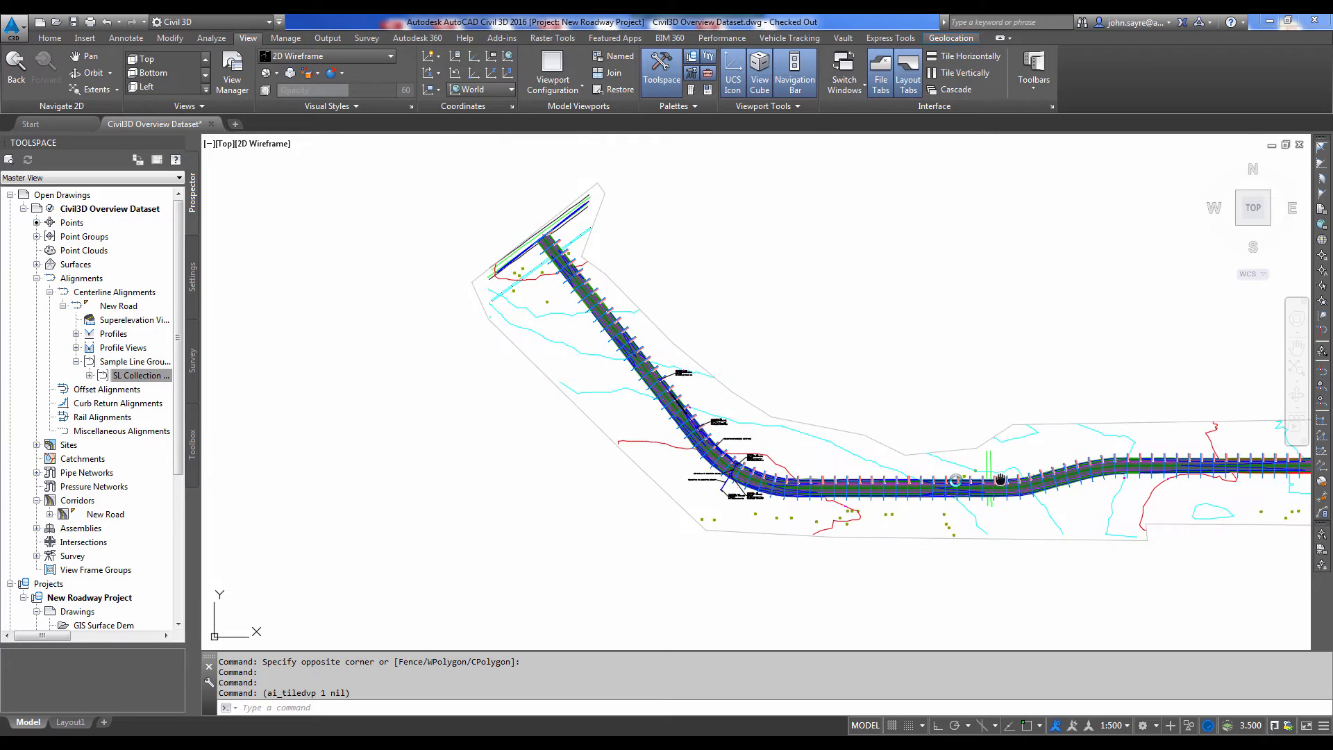
pyautogui.moveTo(1003, 476); pyautogui.dragTo(731, 487, button='middle')
pyautogui.scroll(-1, 737, 489)
pyautogui.moveTo(935, 513); pyautogui.dragTo(734, 526, button='middle')
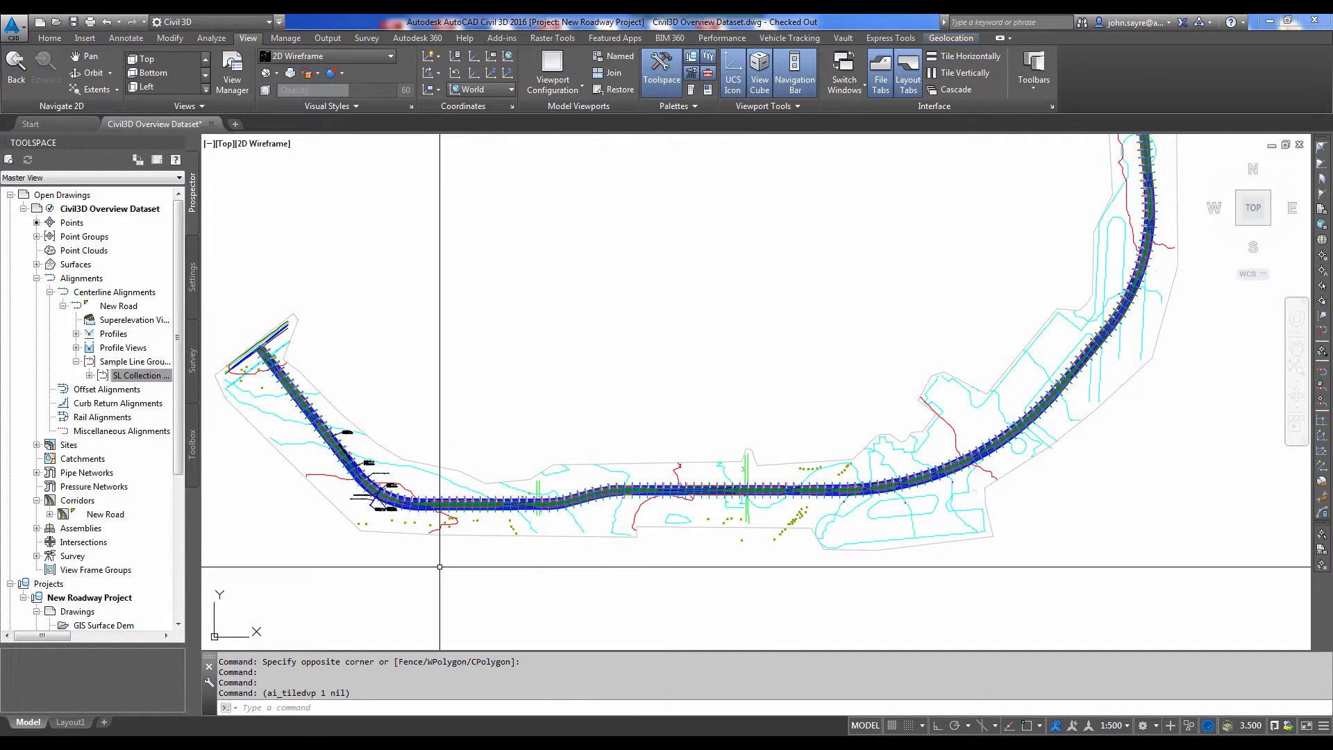
pyautogui.scroll(5, 351, 444)
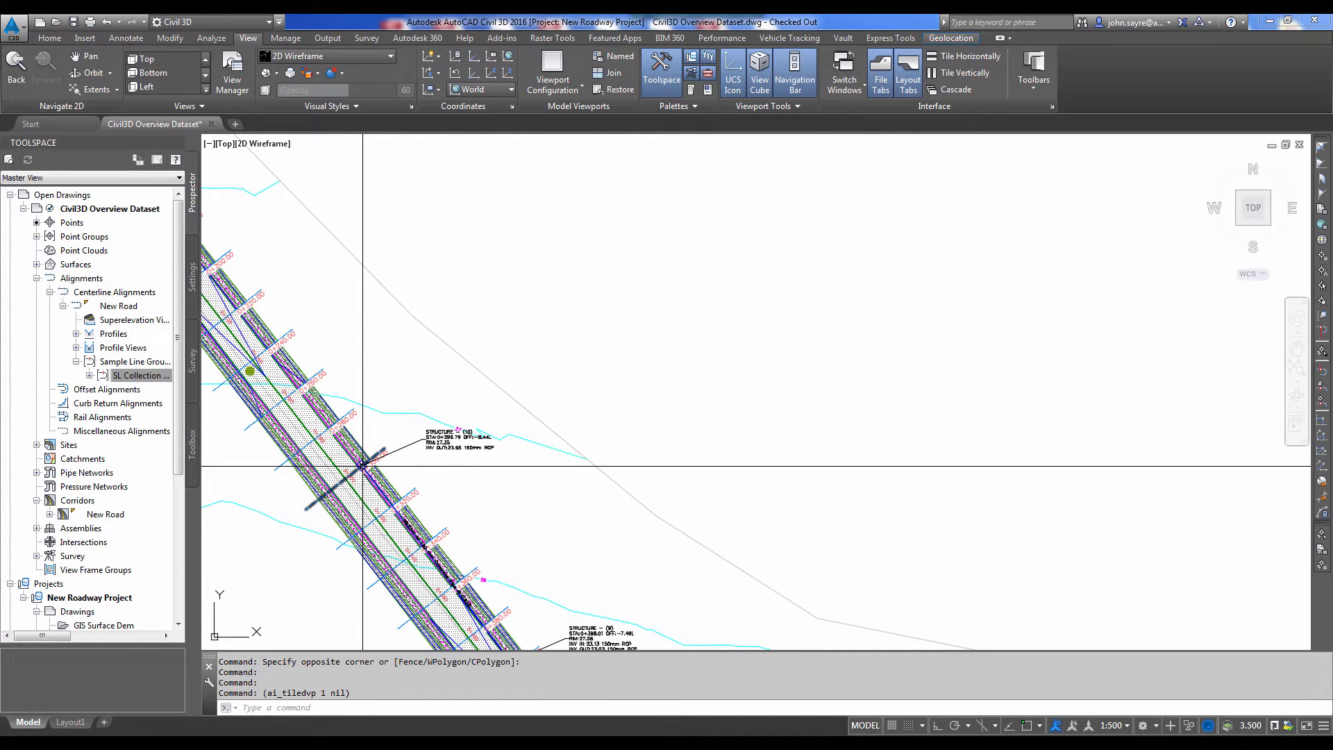
pyautogui.scroll(-5, 367, 459)
pyautogui.scroll(-3, 366, 486)
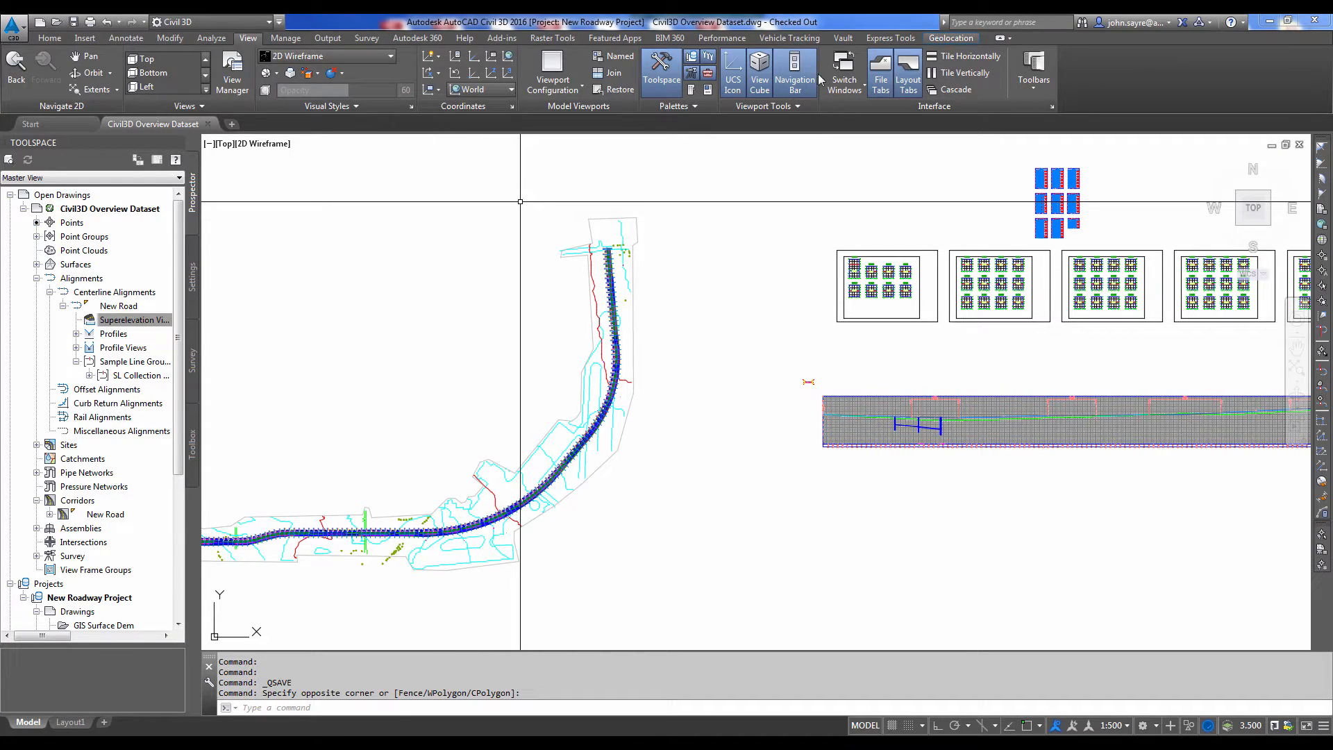
# Check the drawing in to Vault, keeping it checked out and sharing the earthwork surface and the storm pipe network
pyautogui.click(843, 37)
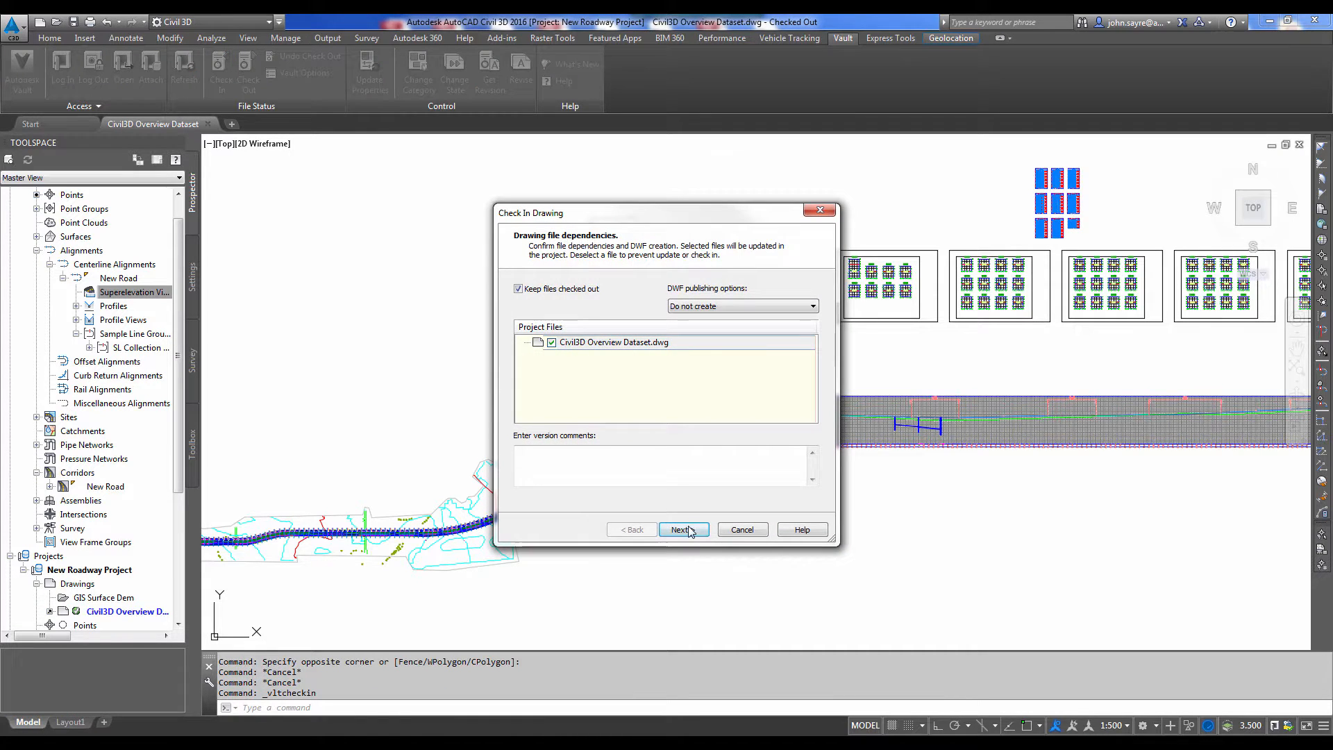
pyautogui.click(680, 529)
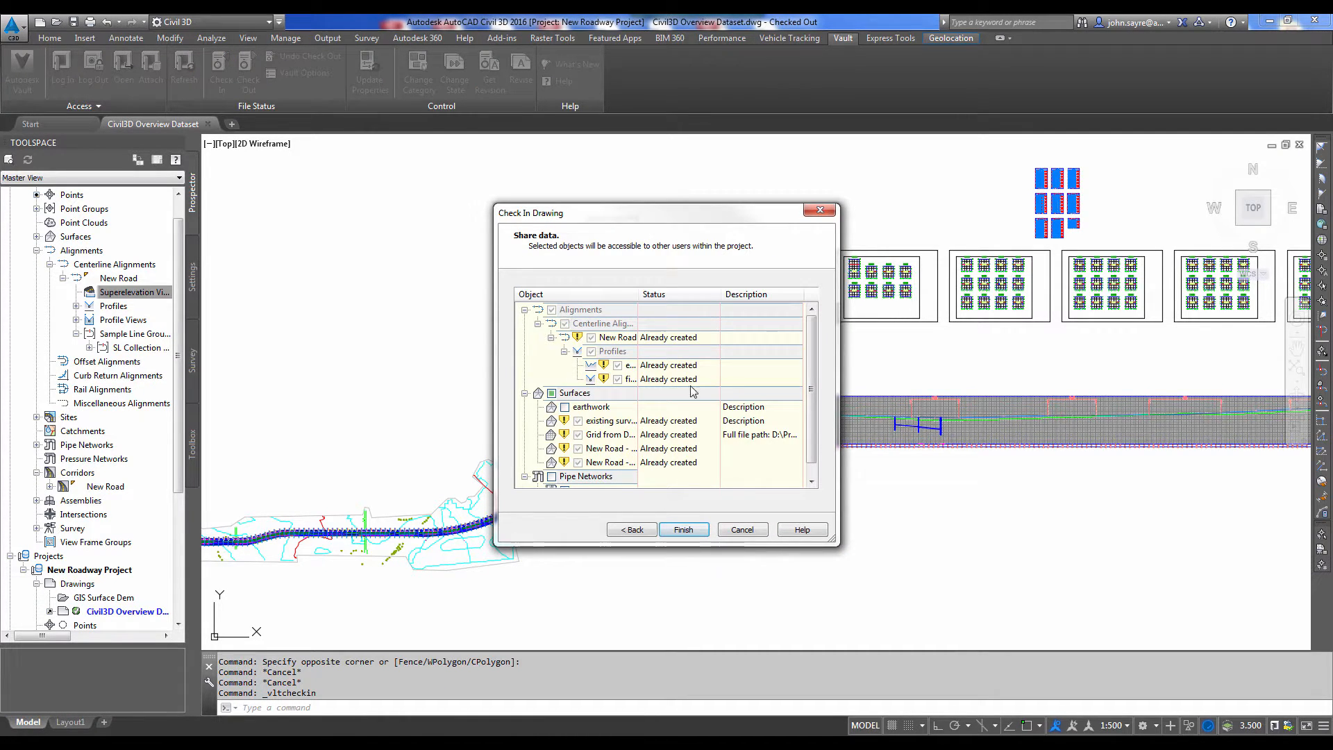
pyautogui.click(565, 406)
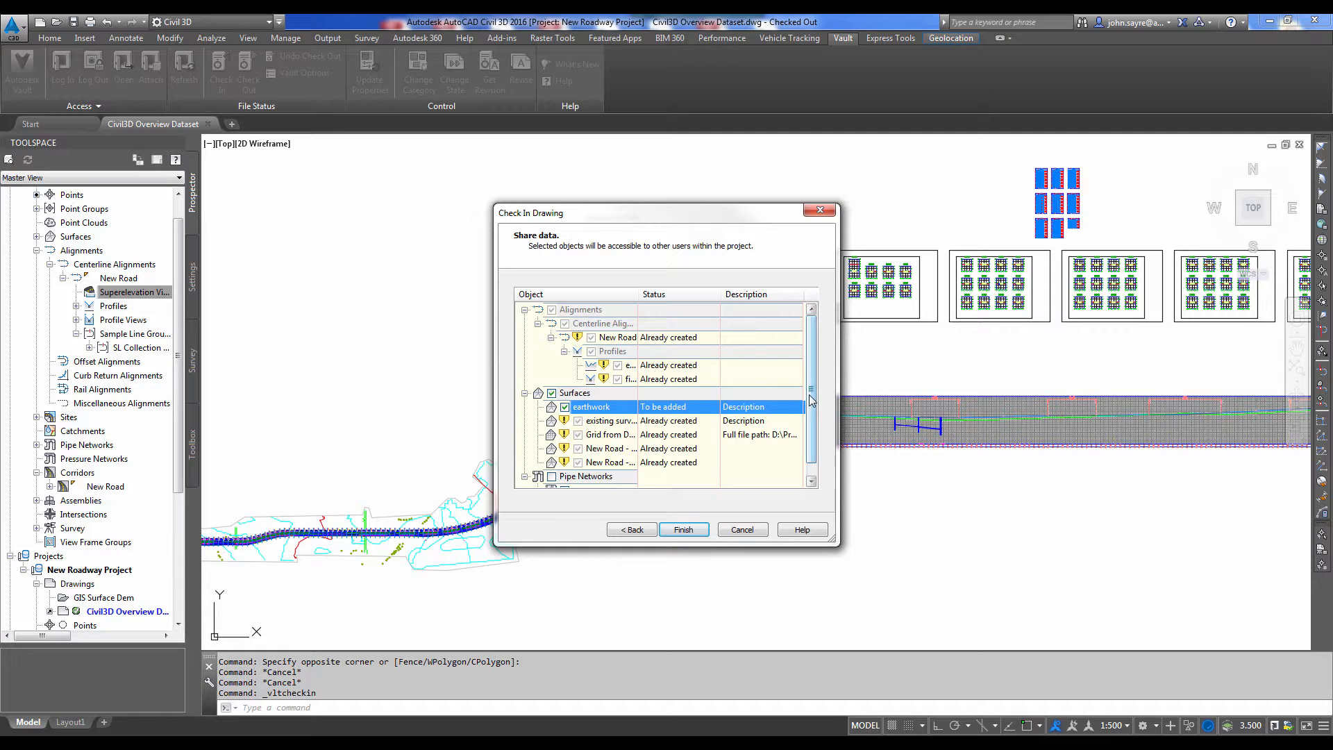
pyautogui.scroll(-1, 811, 406)
pyautogui.click(552, 463)
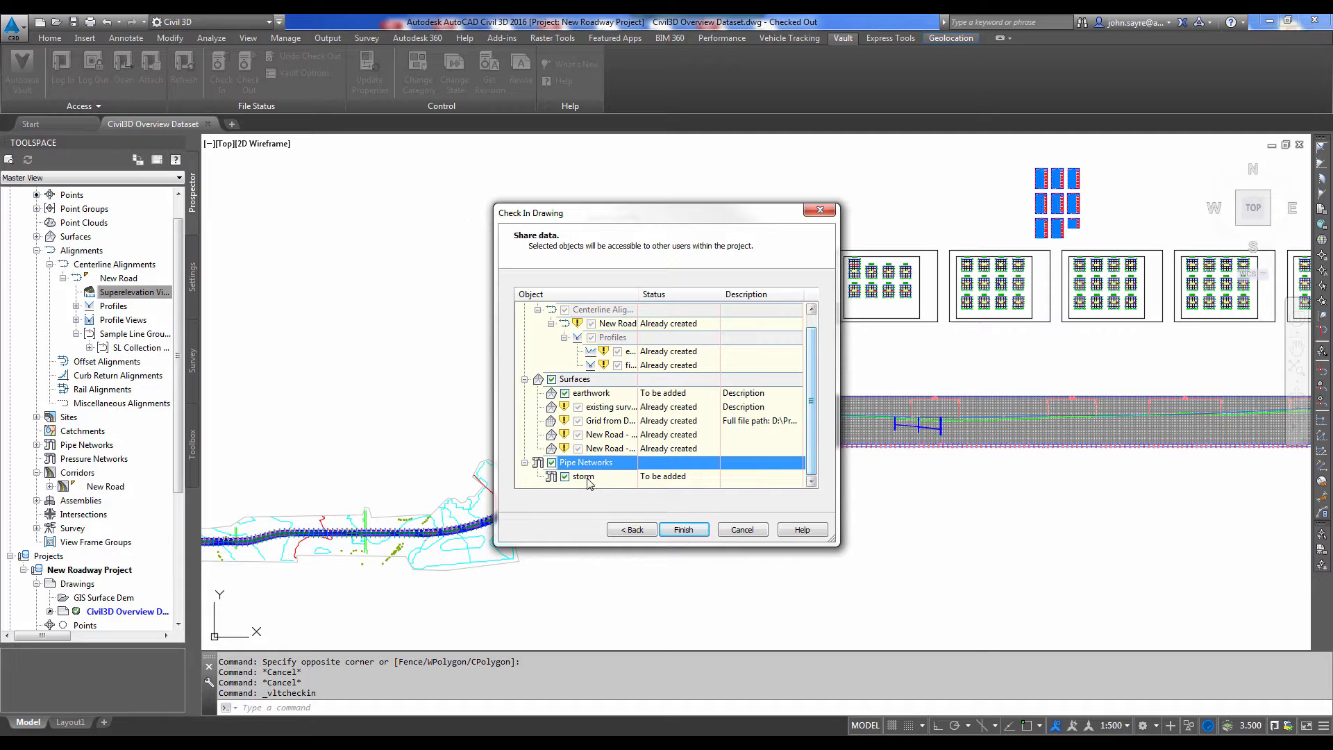
pyautogui.click(684, 529)
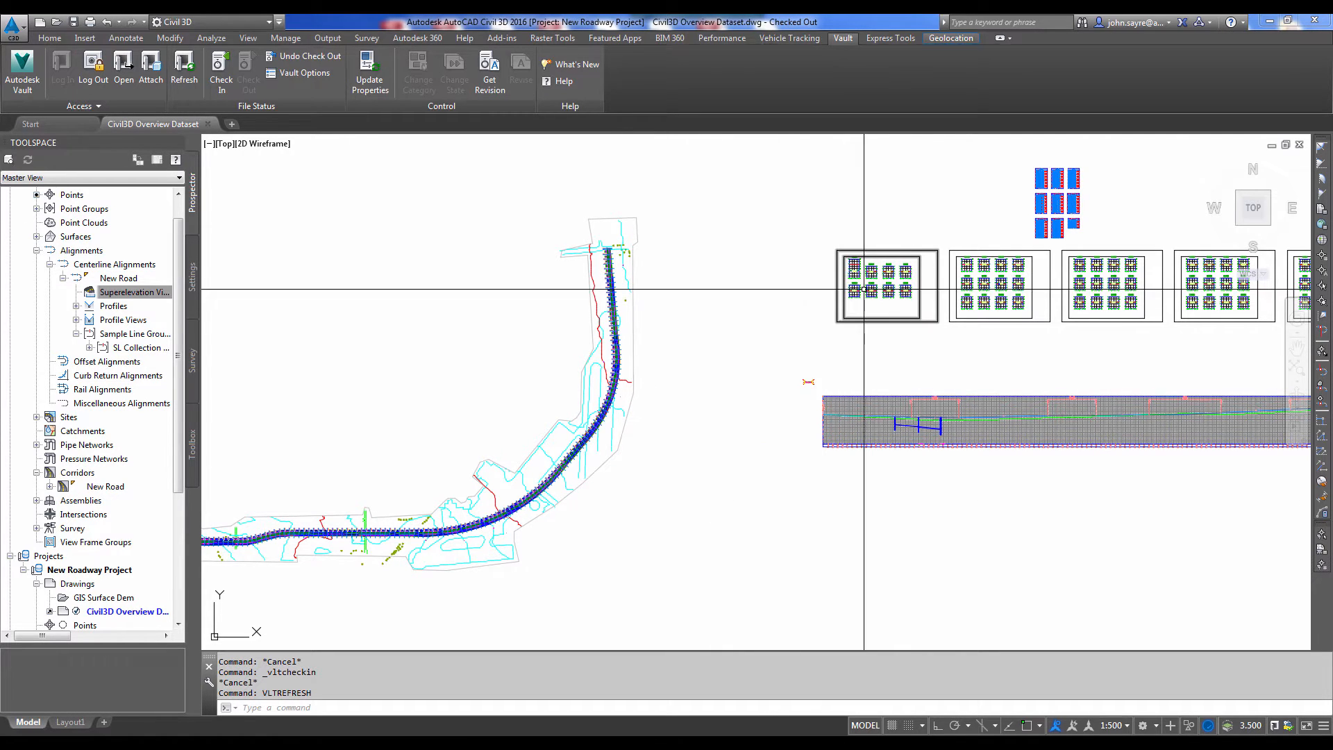
# Create section sheets for Section View Group - 1 of New Road's SL Collection - 2 in a new sheet set, New Sheet Set 1
pyautogui.click(709, 385)
pyautogui.click(681, 376)
pyautogui.scroll(-5, 682, 378)
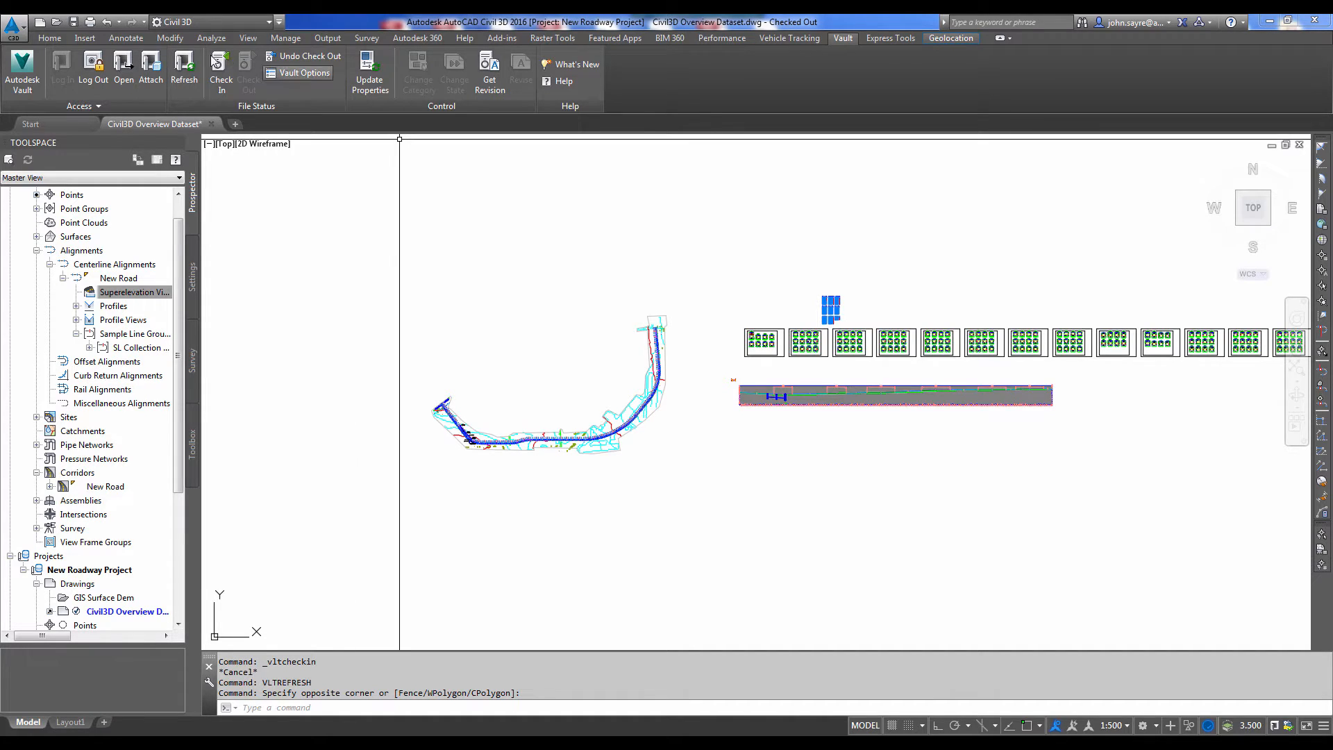
pyautogui.click(327, 38)
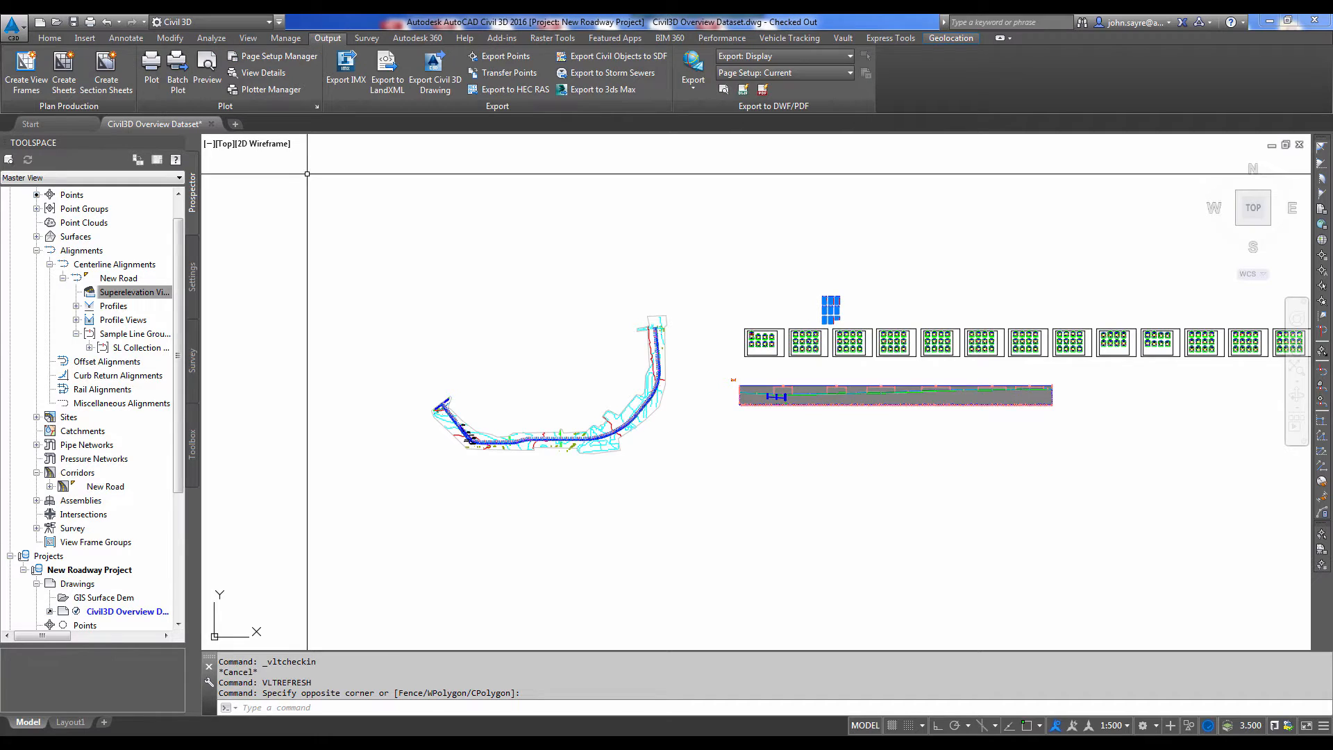
pyautogui.click(108, 75)
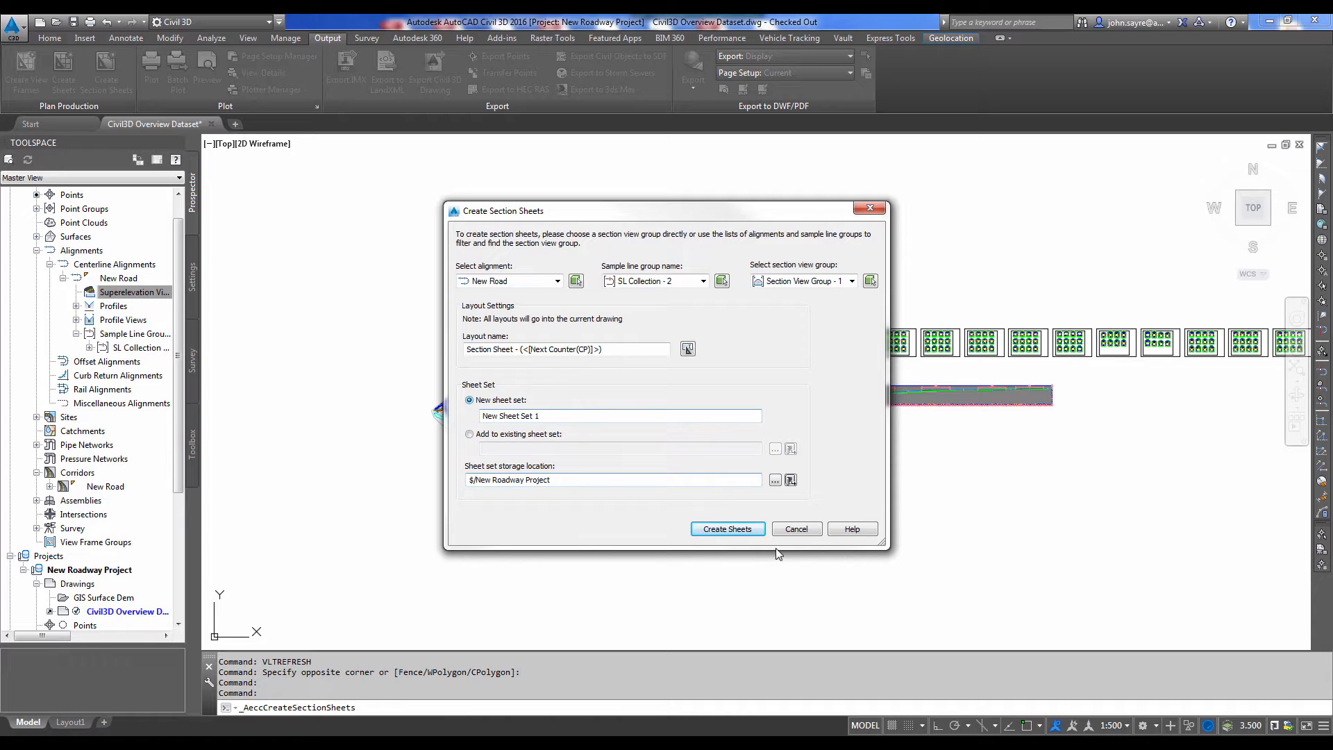
pyautogui.click(726, 529)
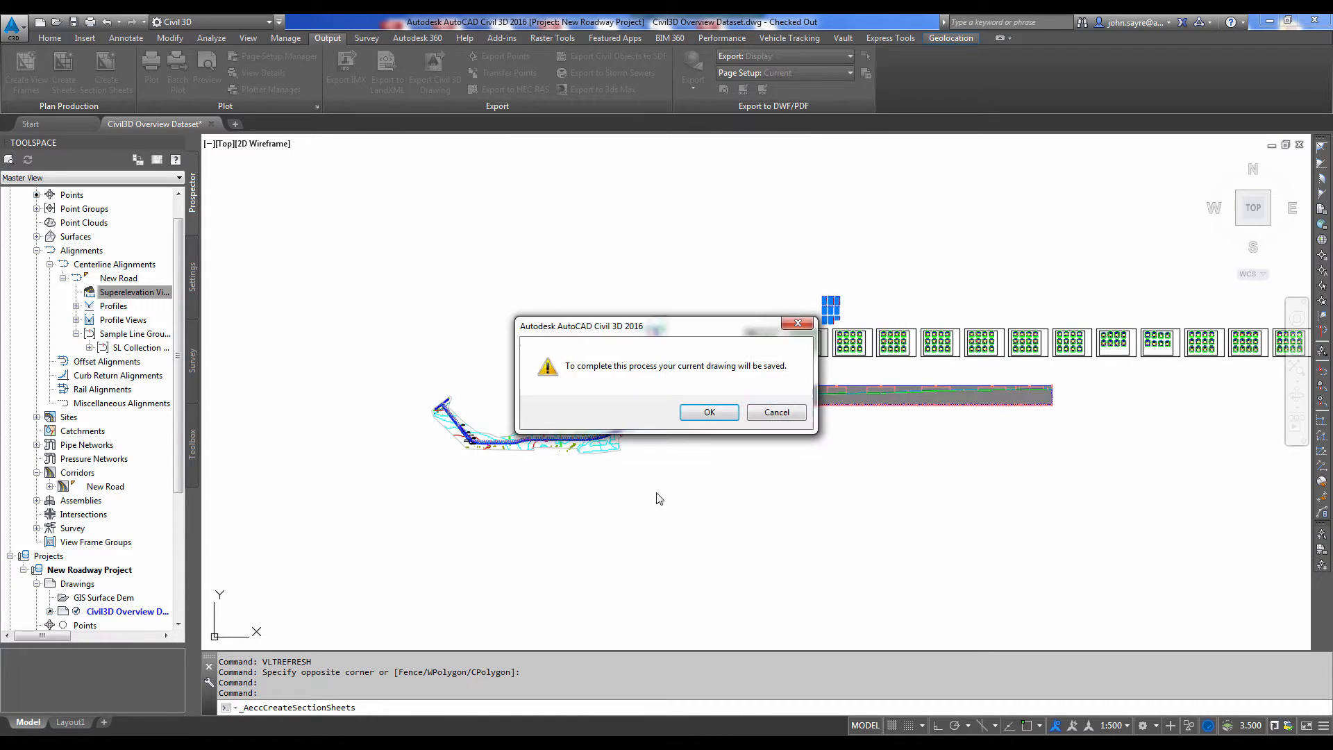
pyautogui.click(707, 414)
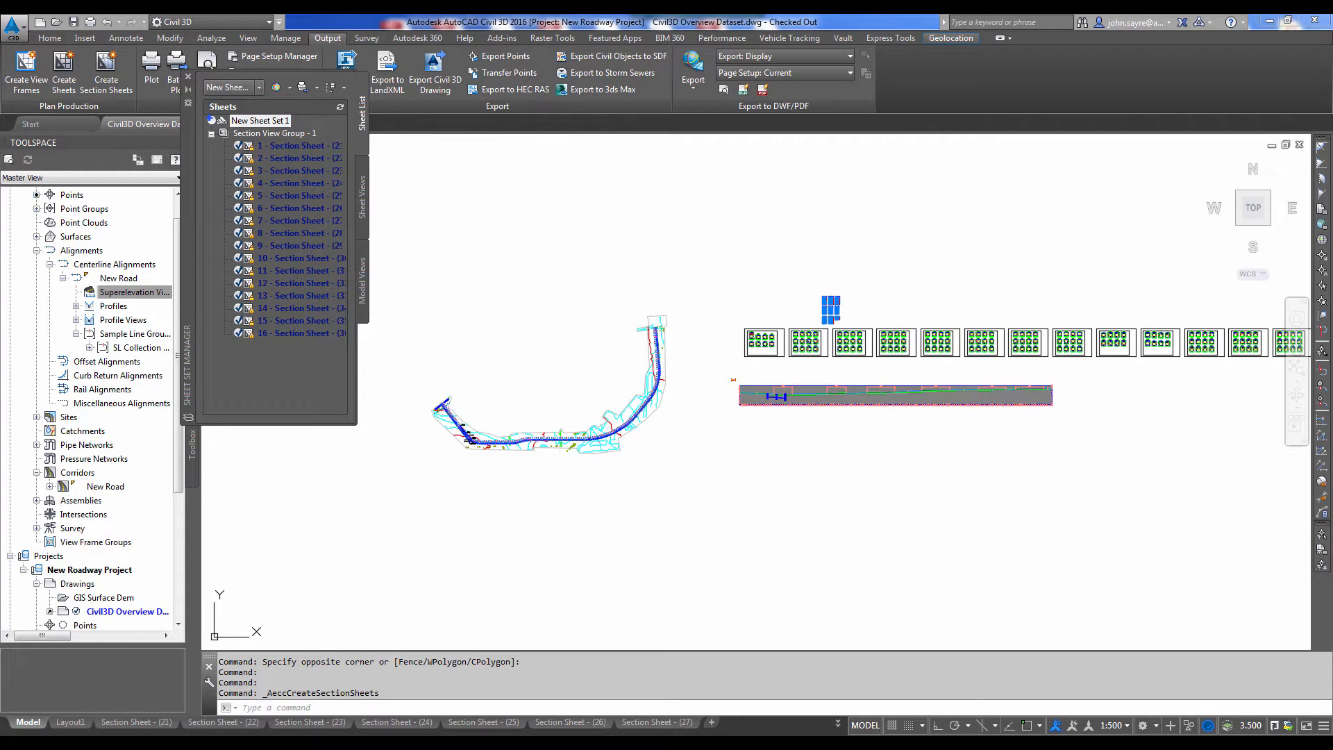
# Review the layouts Section Sheet - (21) and Section Sheet - (22), inspecting the structure in the section view at station 0+300.00
pyautogui.moveTo(154, 727)
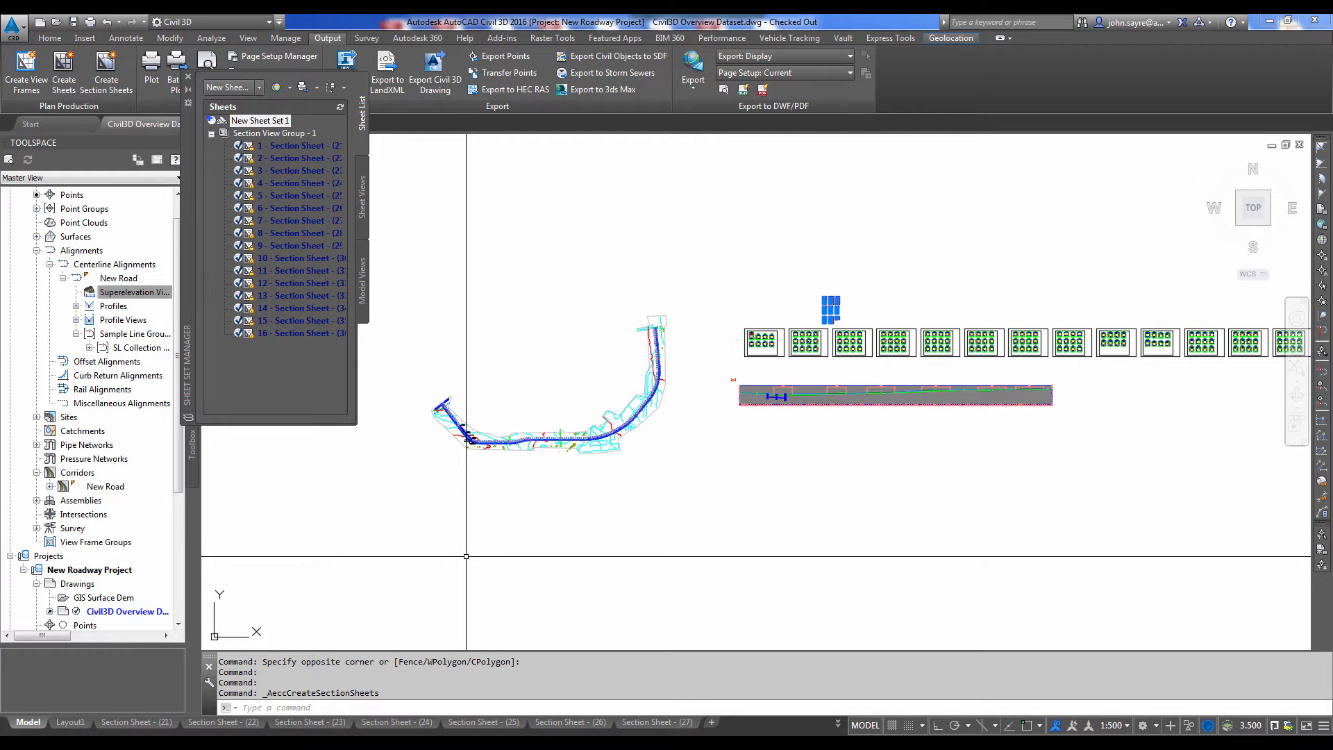
pyautogui.click(152, 723)
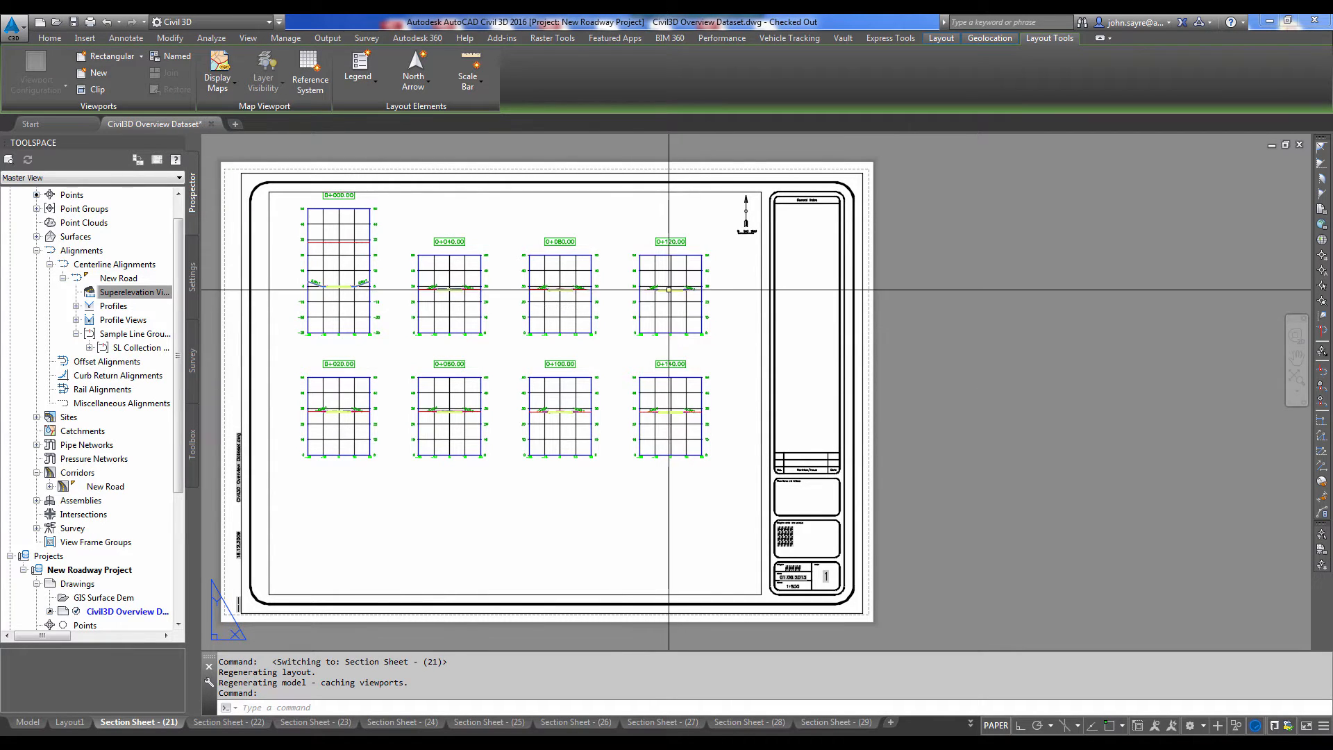
pyautogui.moveTo(405, 457); pyautogui.dragTo(545, 452, button='middle')
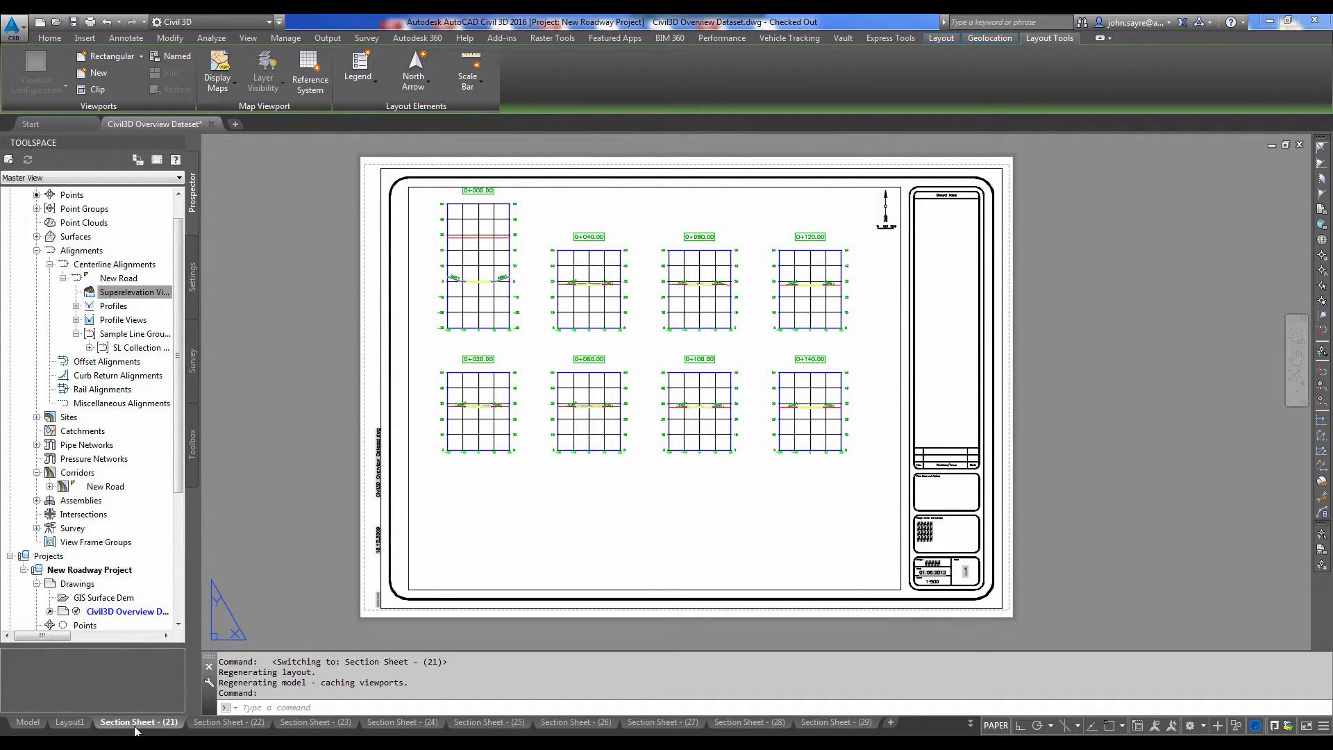
pyautogui.click(226, 722)
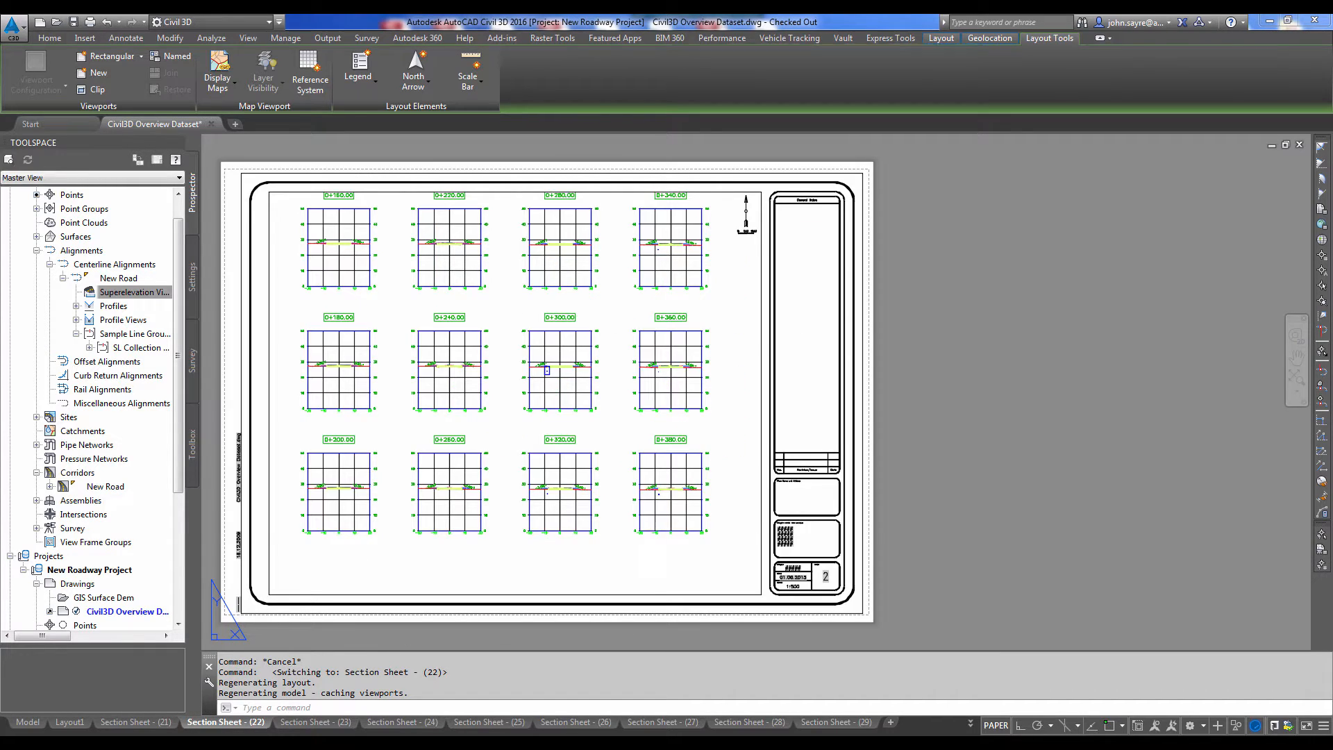
pyautogui.scroll(10, 543, 371)
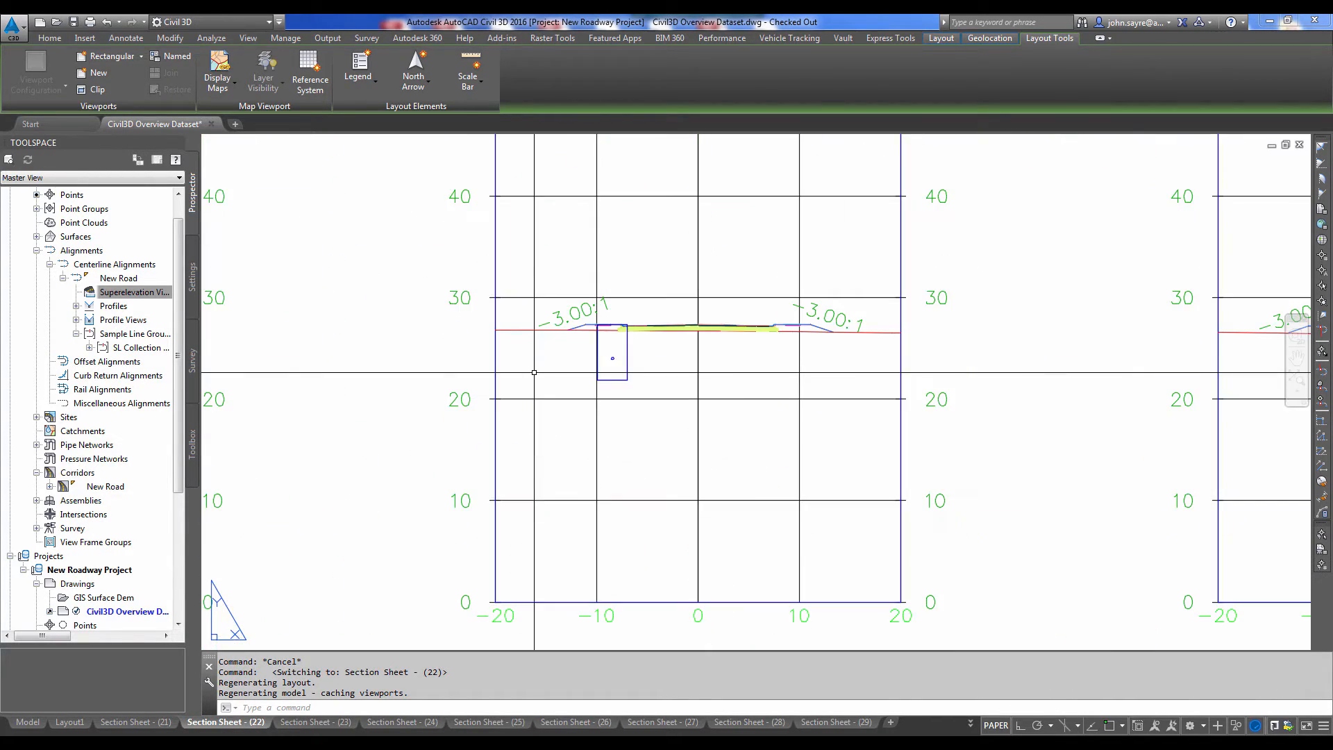
pyautogui.scroll(-8, 677, 342)
pyautogui.scroll(-6, 681, 344)
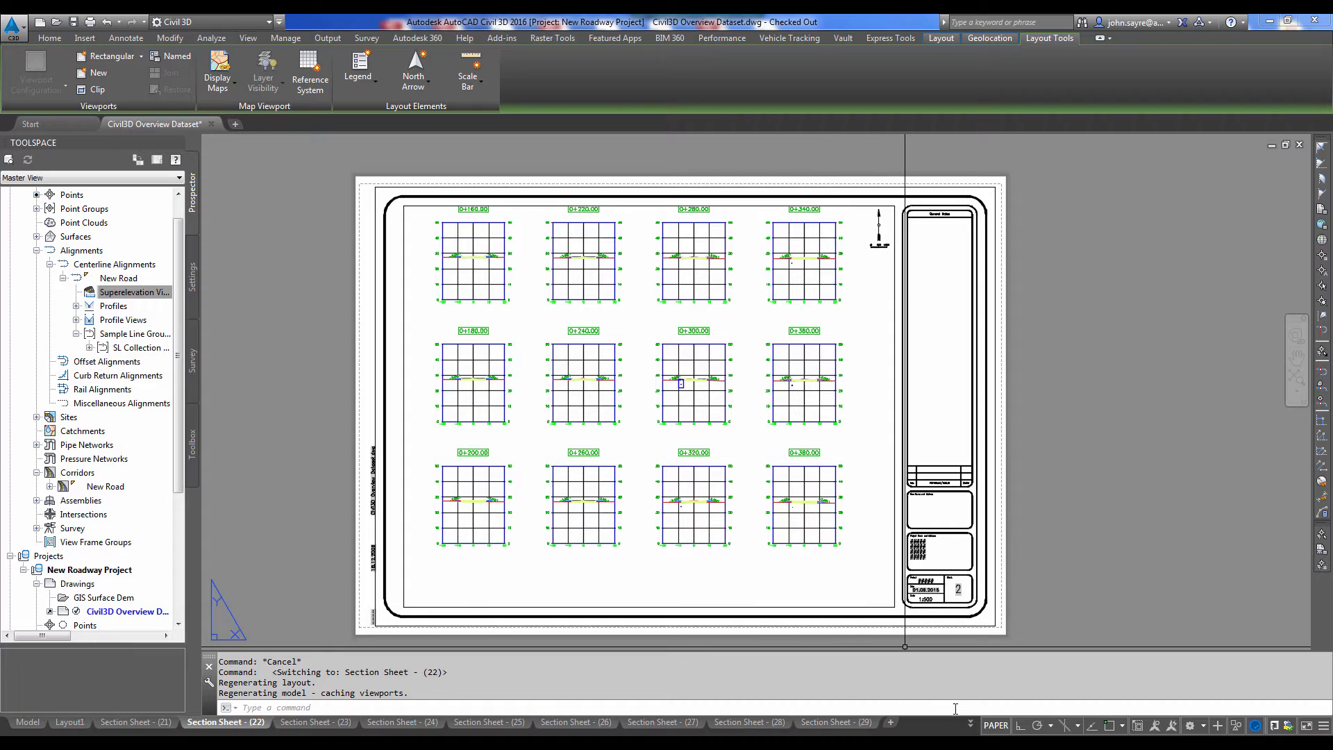
# Look through the list of generated section sheet layouts
pyautogui.click(971, 724)
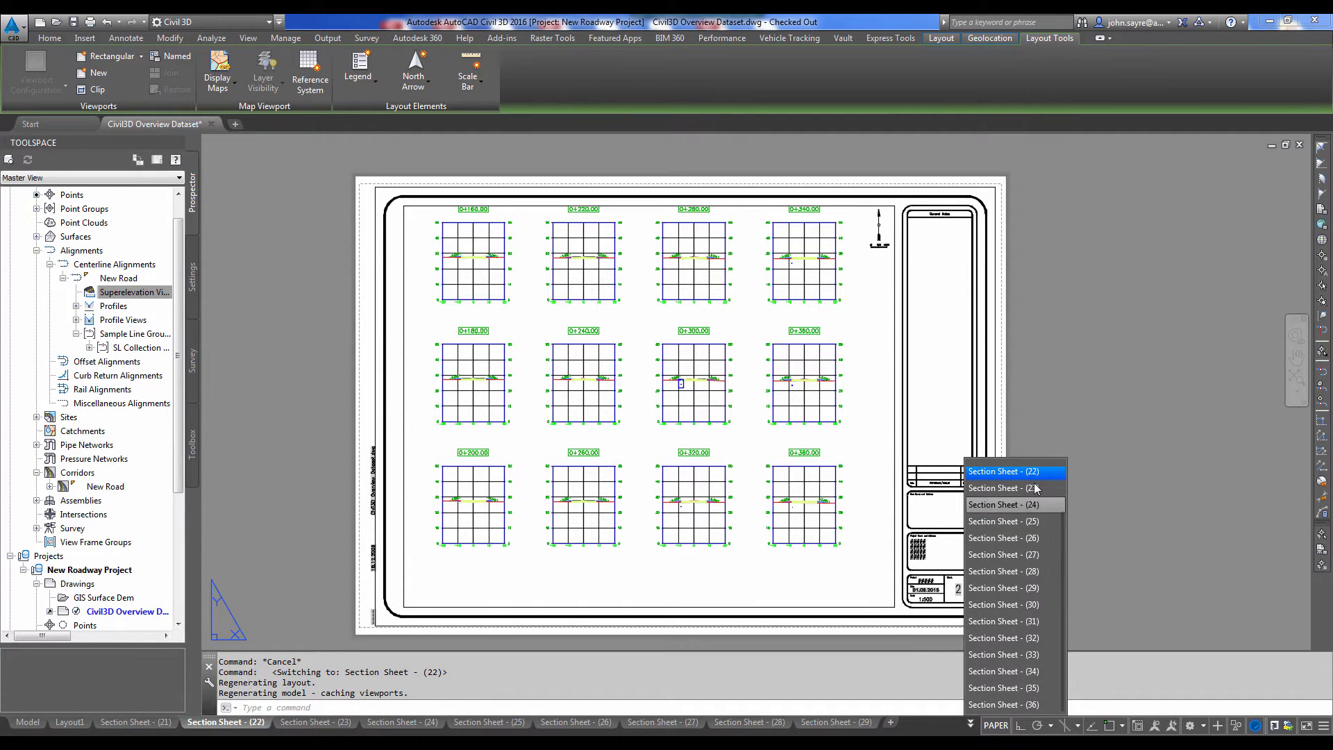
pyautogui.moveTo(1064, 524)
pyautogui.mouseDown()
pyautogui.moveTo(1064, 545)
pyautogui.moveTo(1064, 489)
pyautogui.moveTo(1063, 510)
pyautogui.mouseUp()
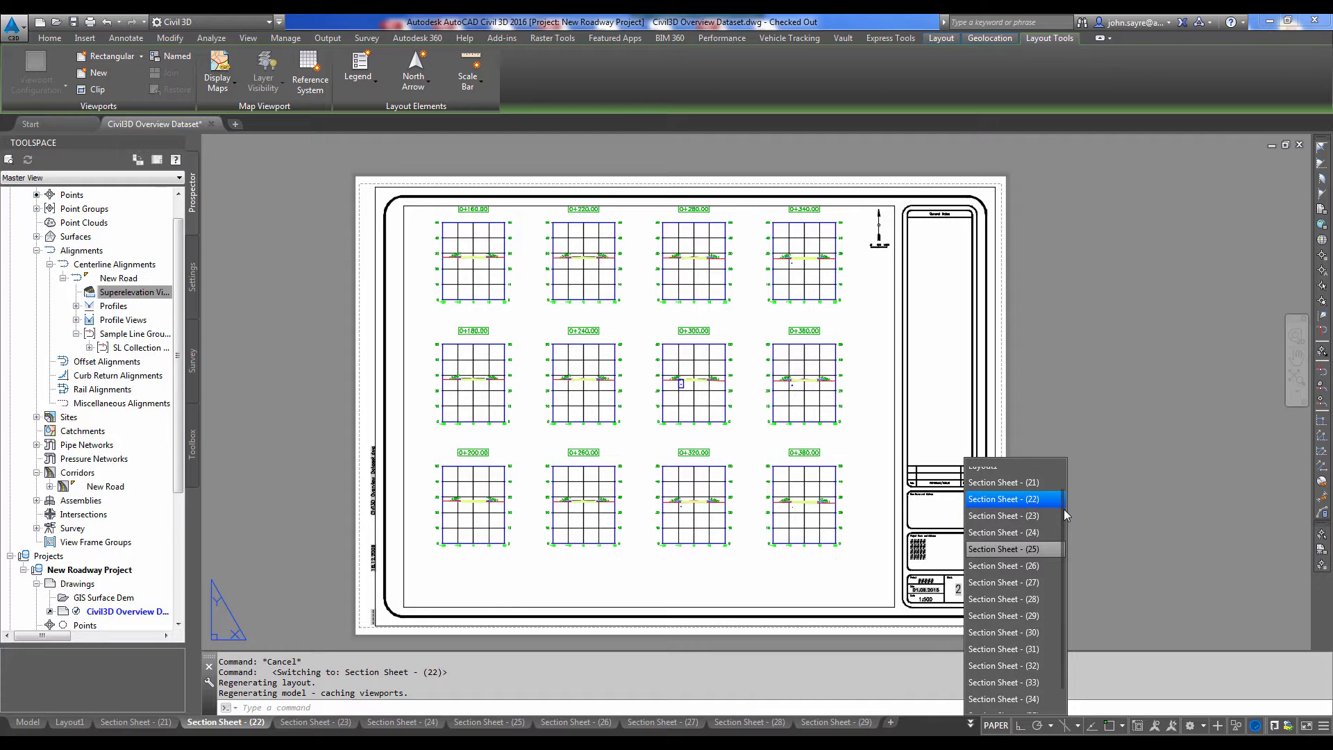
pyautogui.click(1106, 608)
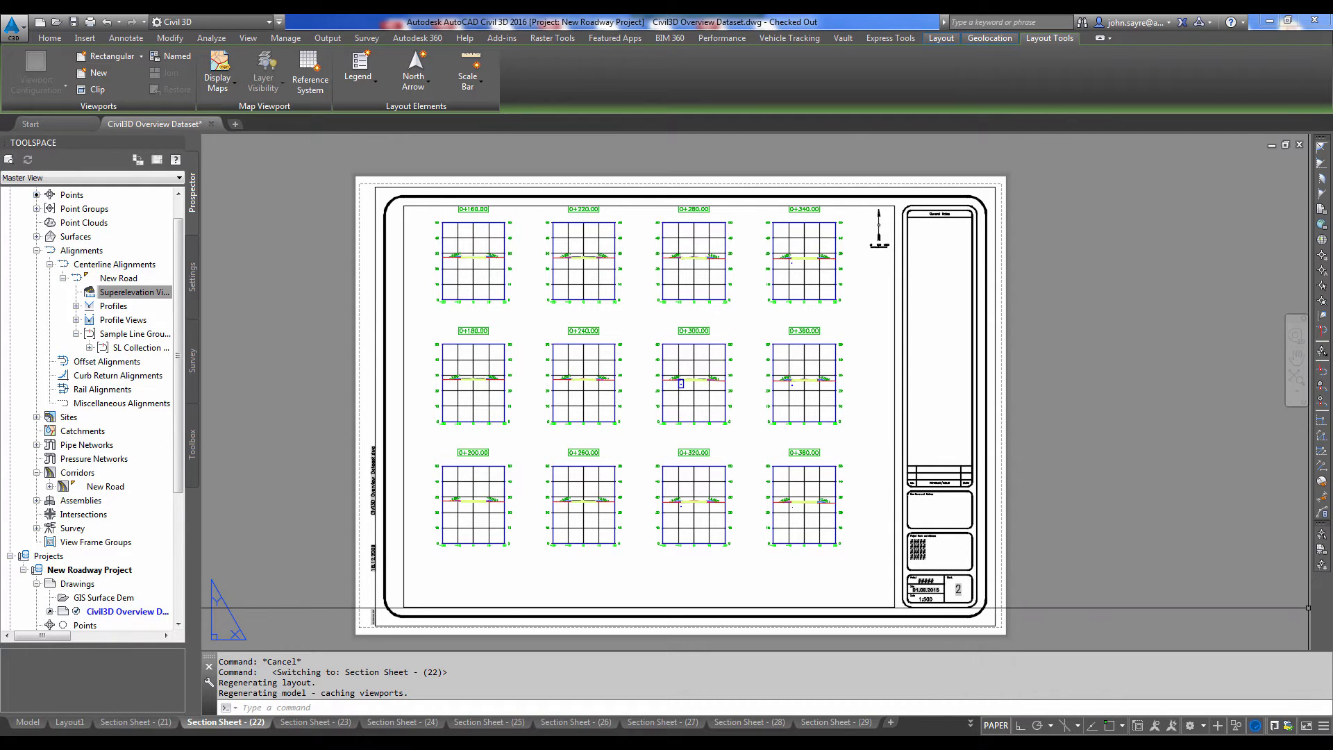
# In model space, create Plan and Profile view frames along the whole New Road alignment using the ISO A0 1 to 1000 template and default match lines
pyautogui.click(28, 722)
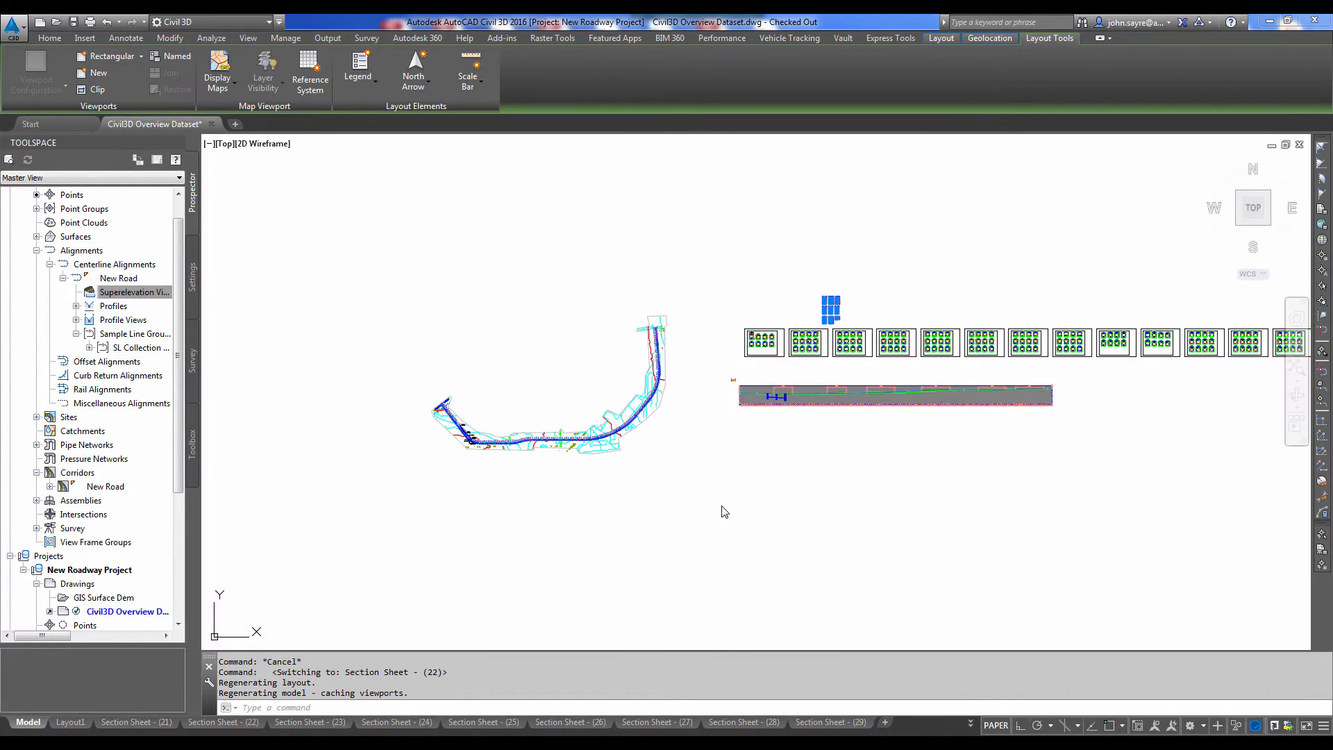
pyautogui.scroll(2, 656, 442)
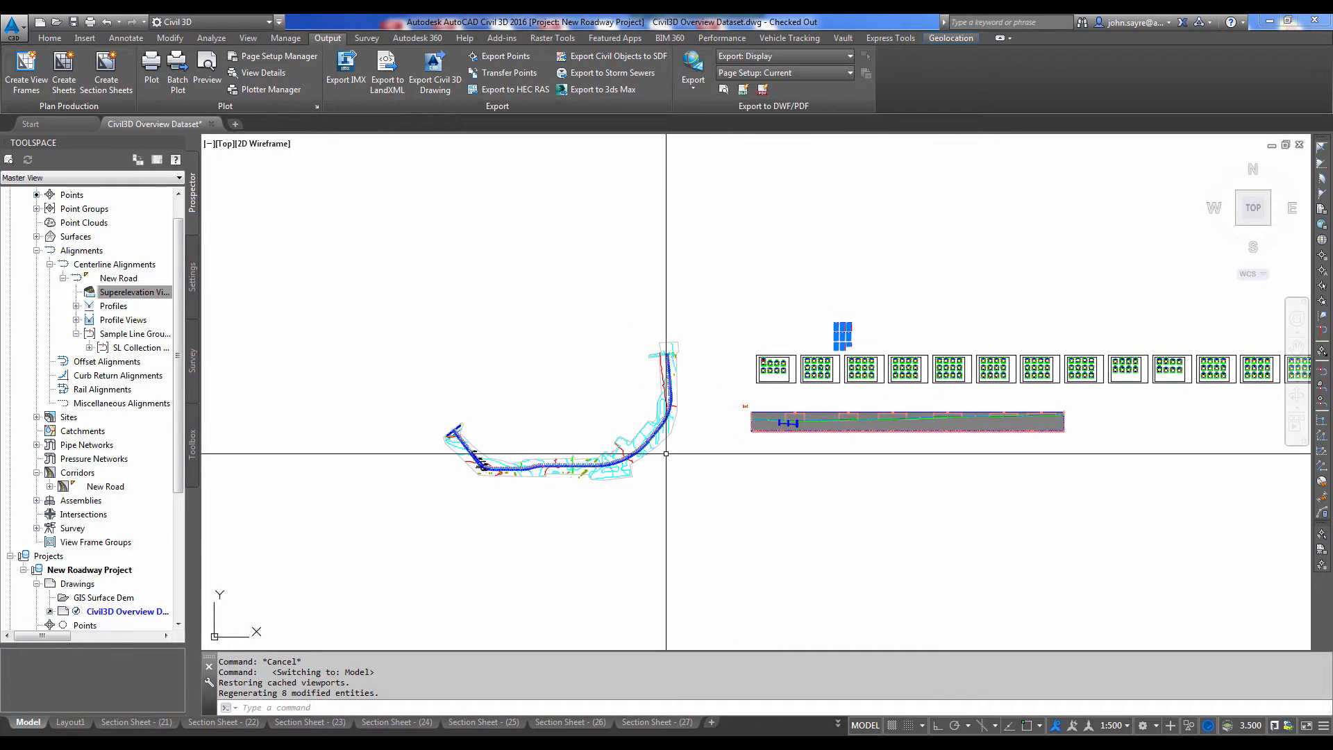
pyautogui.moveTo(669, 461); pyautogui.dragTo(639, 482, button='middle')
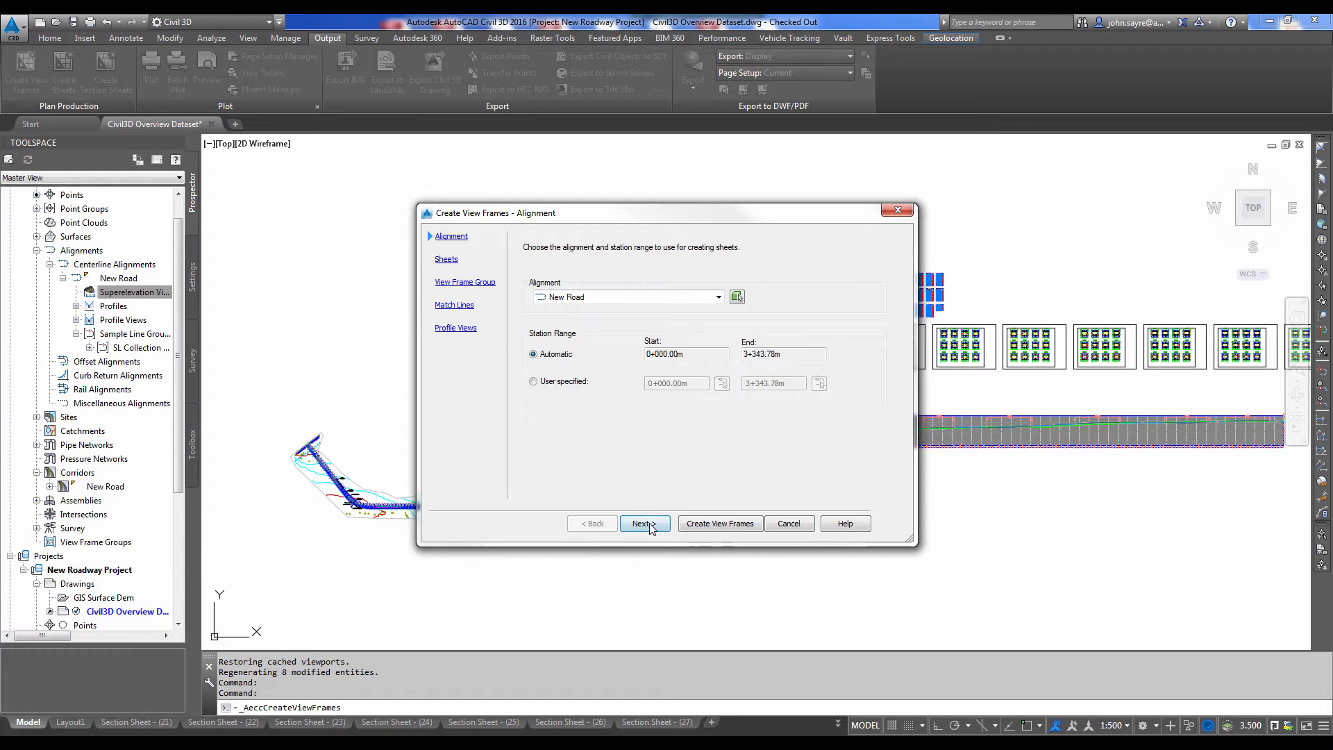
pyautogui.click(644, 523)
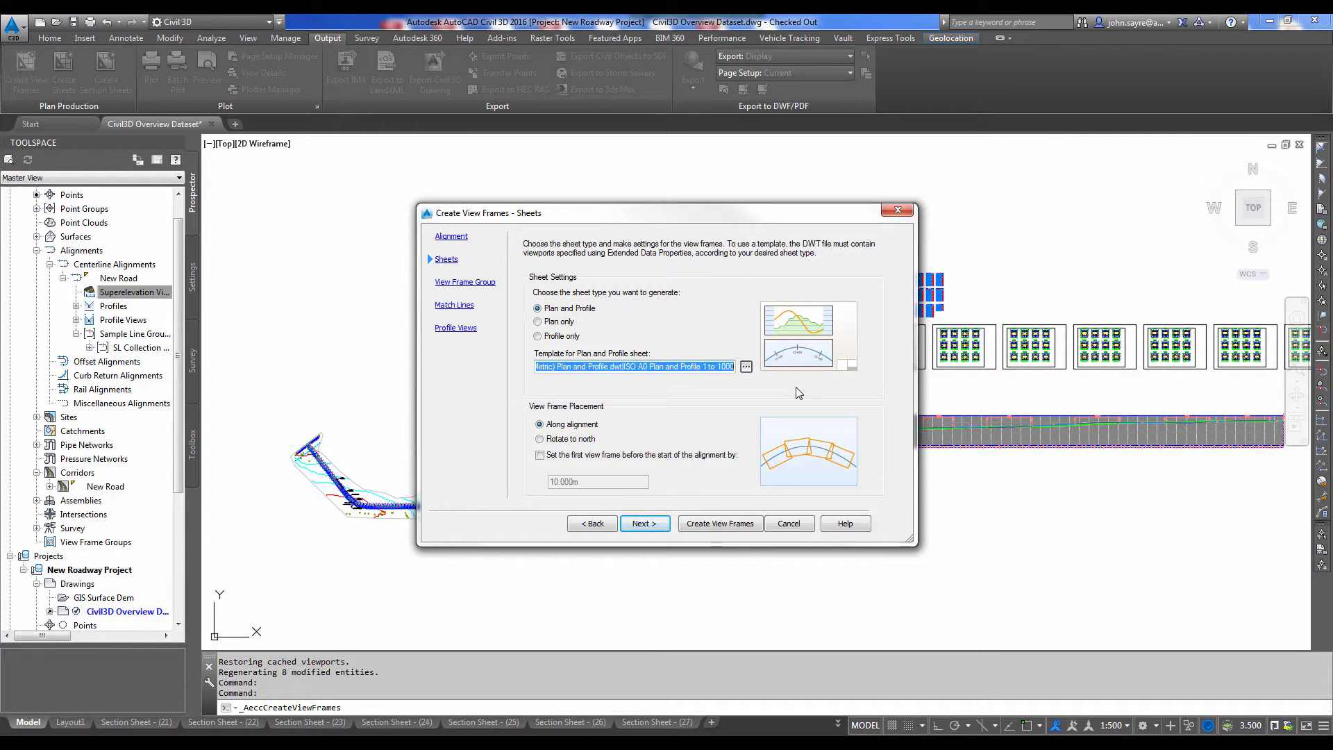
pyautogui.click(644, 524)
pyautogui.click(649, 525)
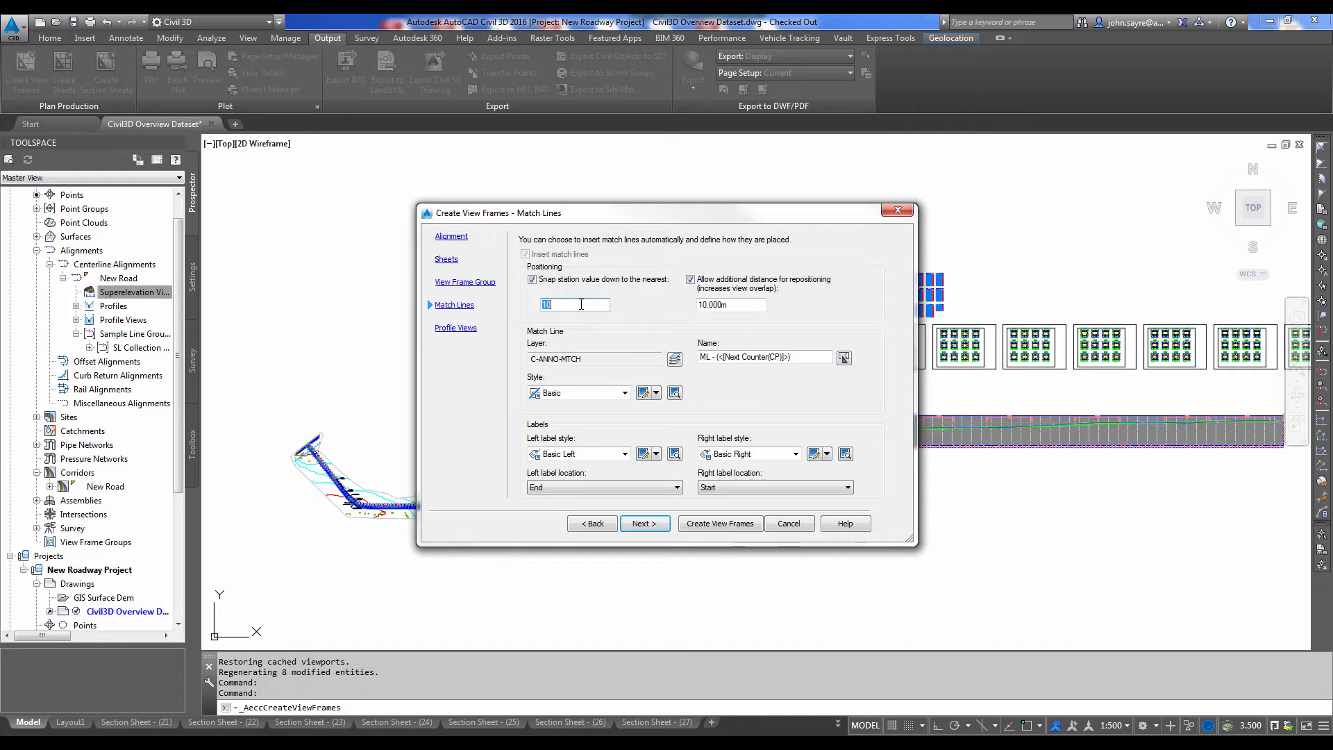
pyautogui.click(650, 524)
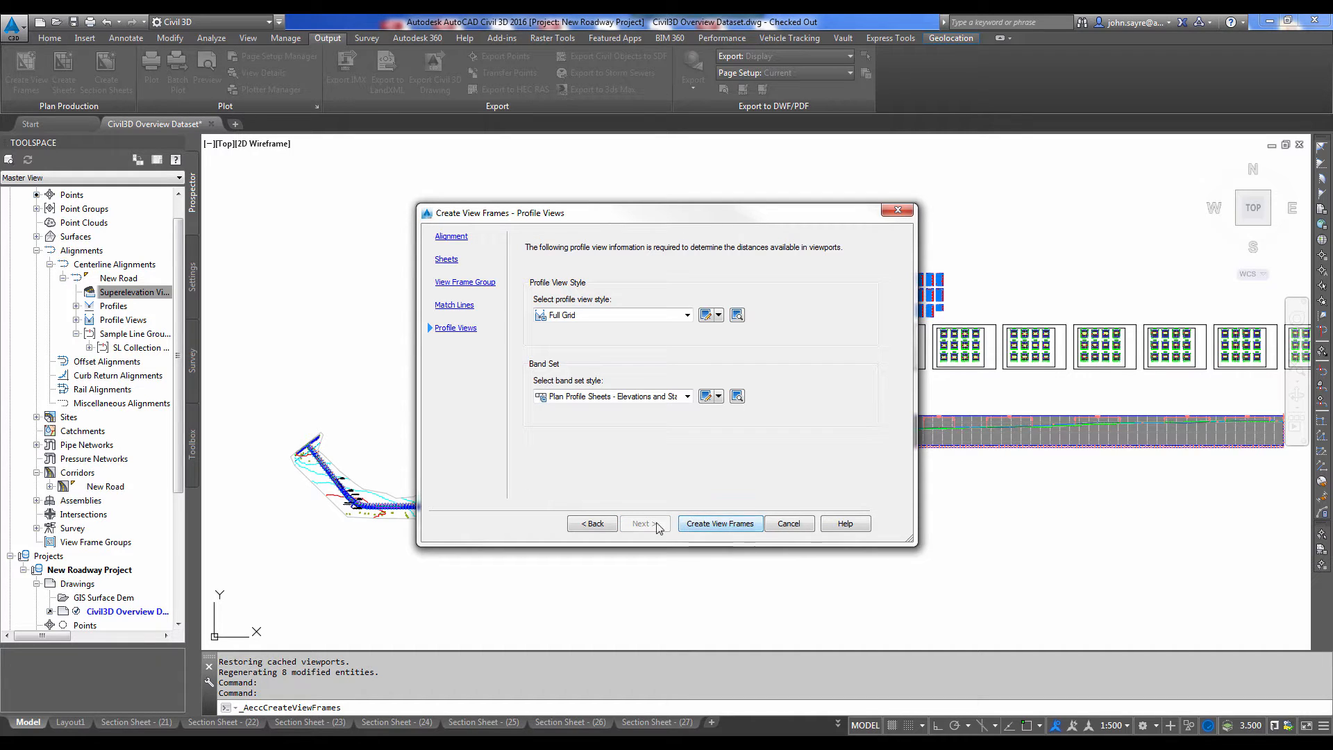
pyautogui.click(729, 525)
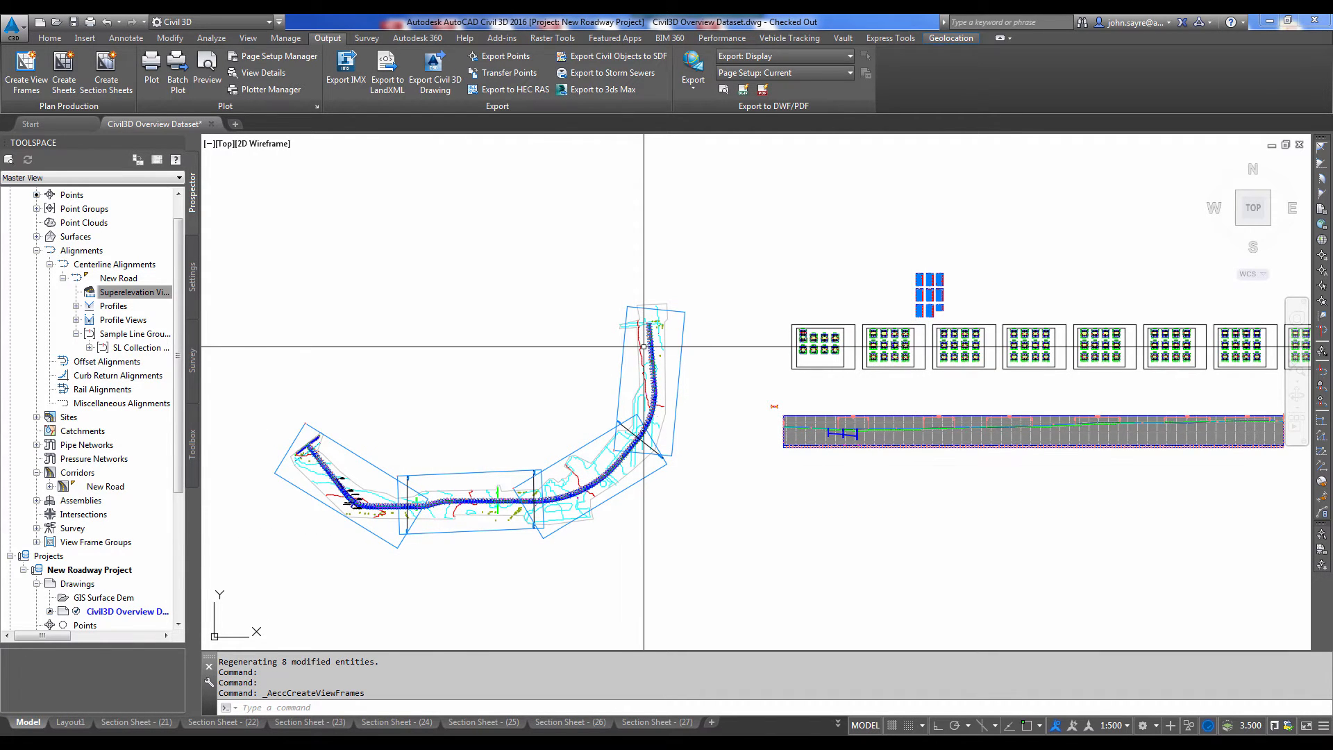
# Try moving and rotating the first view frame at the start of the New Road alignment
pyautogui.scroll(4, 381, 459)
pyautogui.moveTo(393, 427); pyautogui.dragTo(543, 429, button='middle')
pyautogui.click(532, 402)
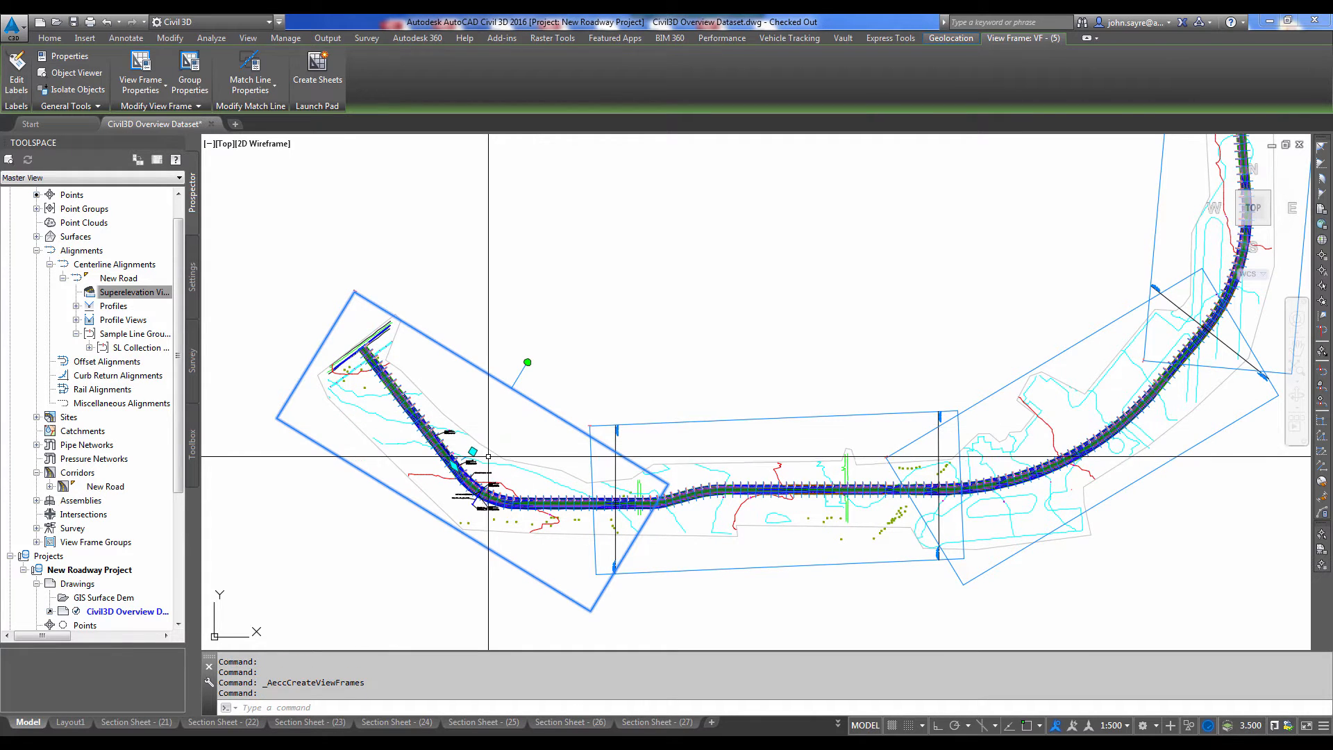
pyautogui.click(453, 467)
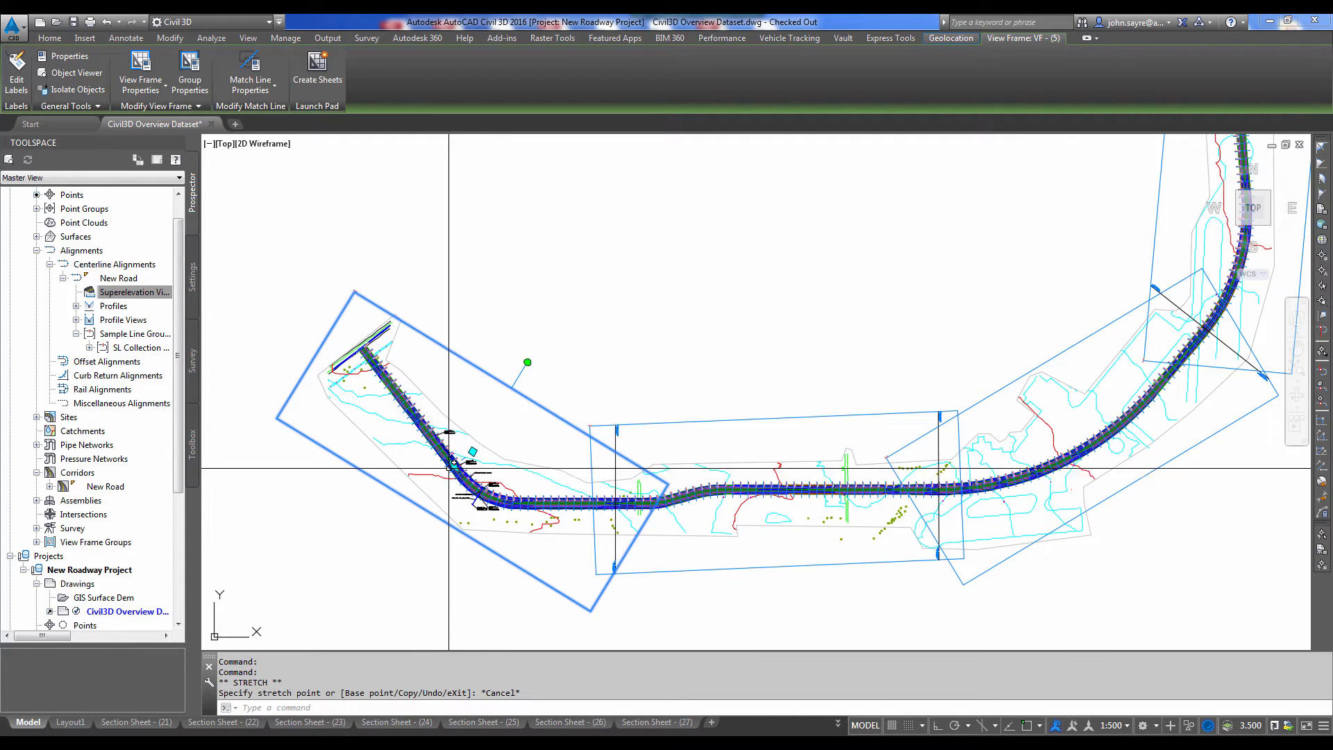
pyautogui.press('Escape')
pyautogui.click(528, 361)
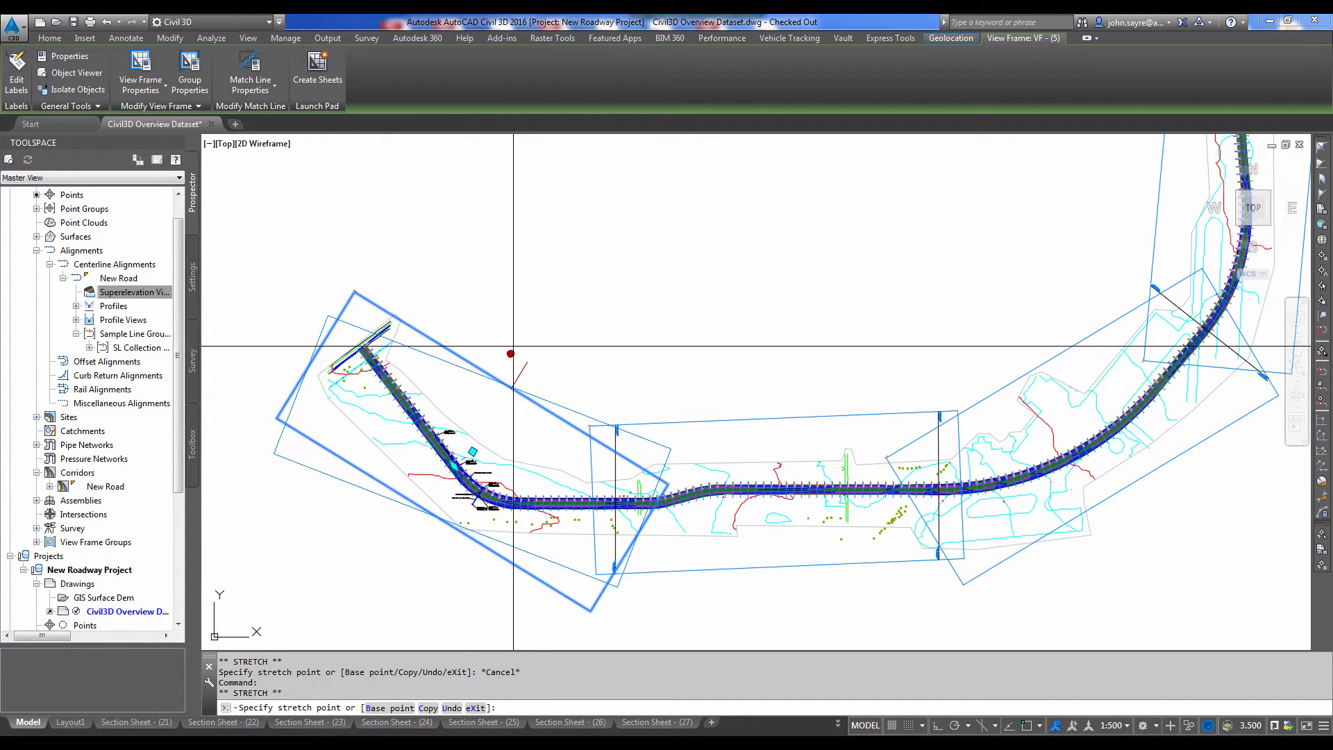
pyautogui.press('Escape')
pyautogui.scroll(-4, 710, 519)
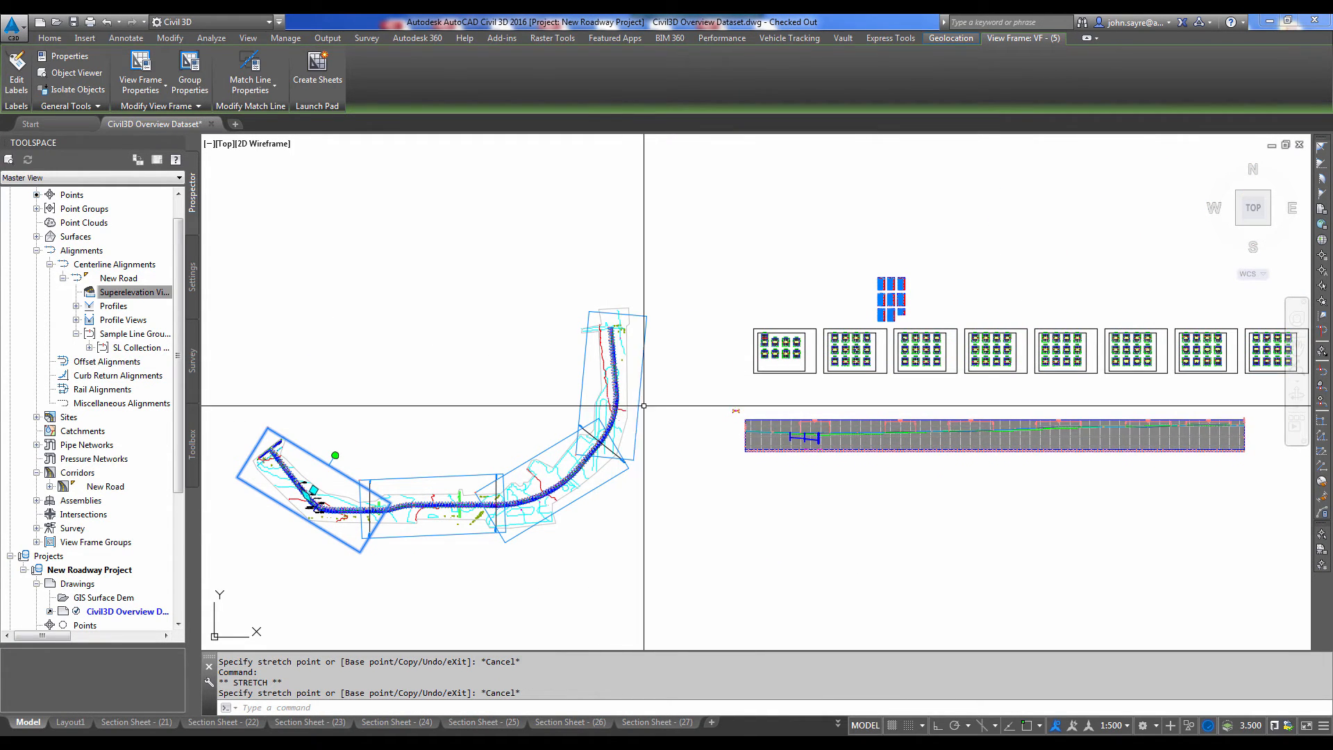
# Start creating sheets for the selected view frame with all layouts in one new drawing, a new sheet set, and custom profile view settings
pyautogui.click(328, 38)
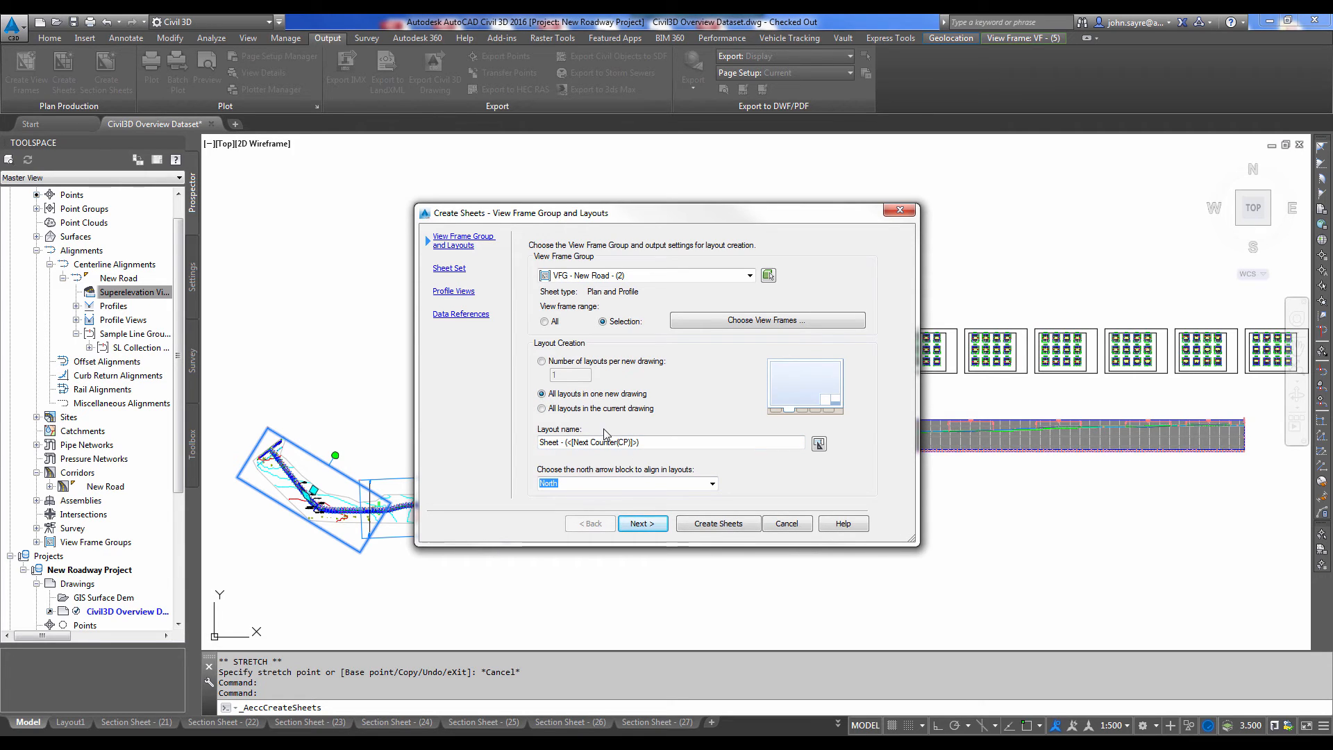
pyautogui.click(641, 525)
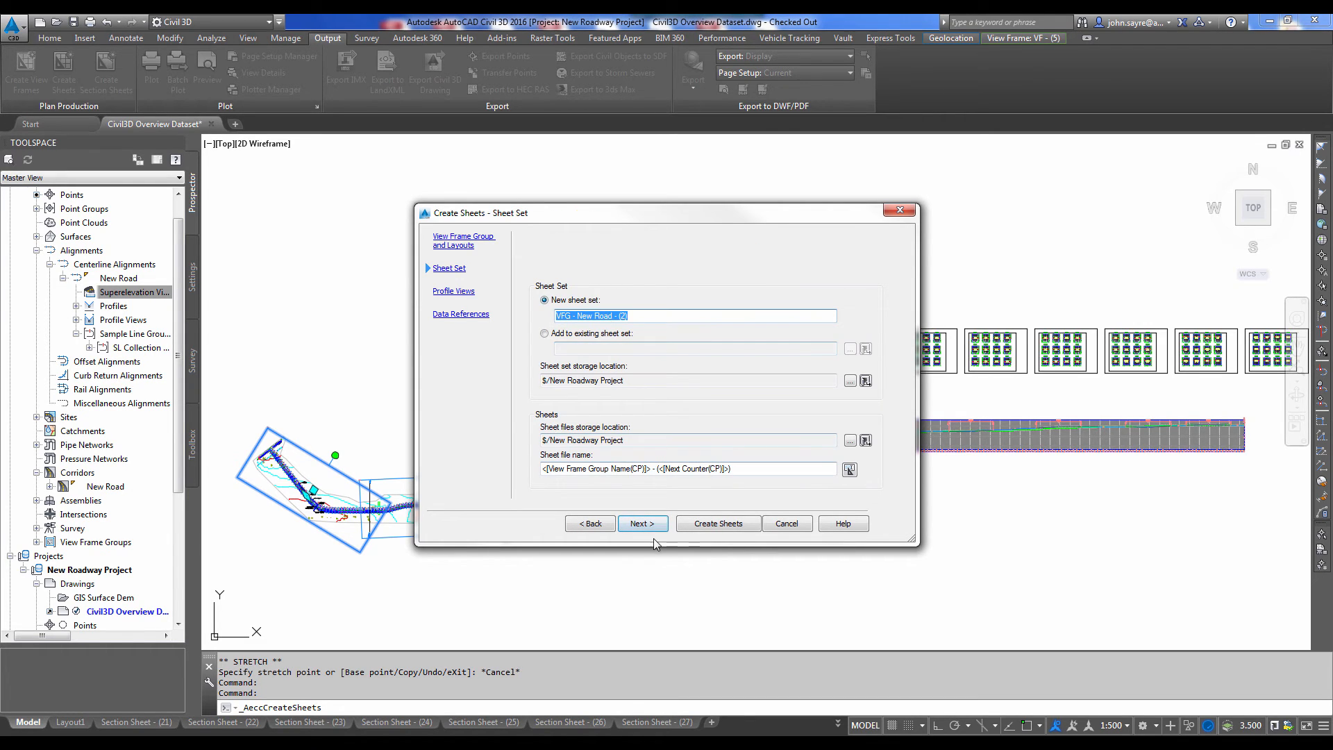
pyautogui.click(643, 524)
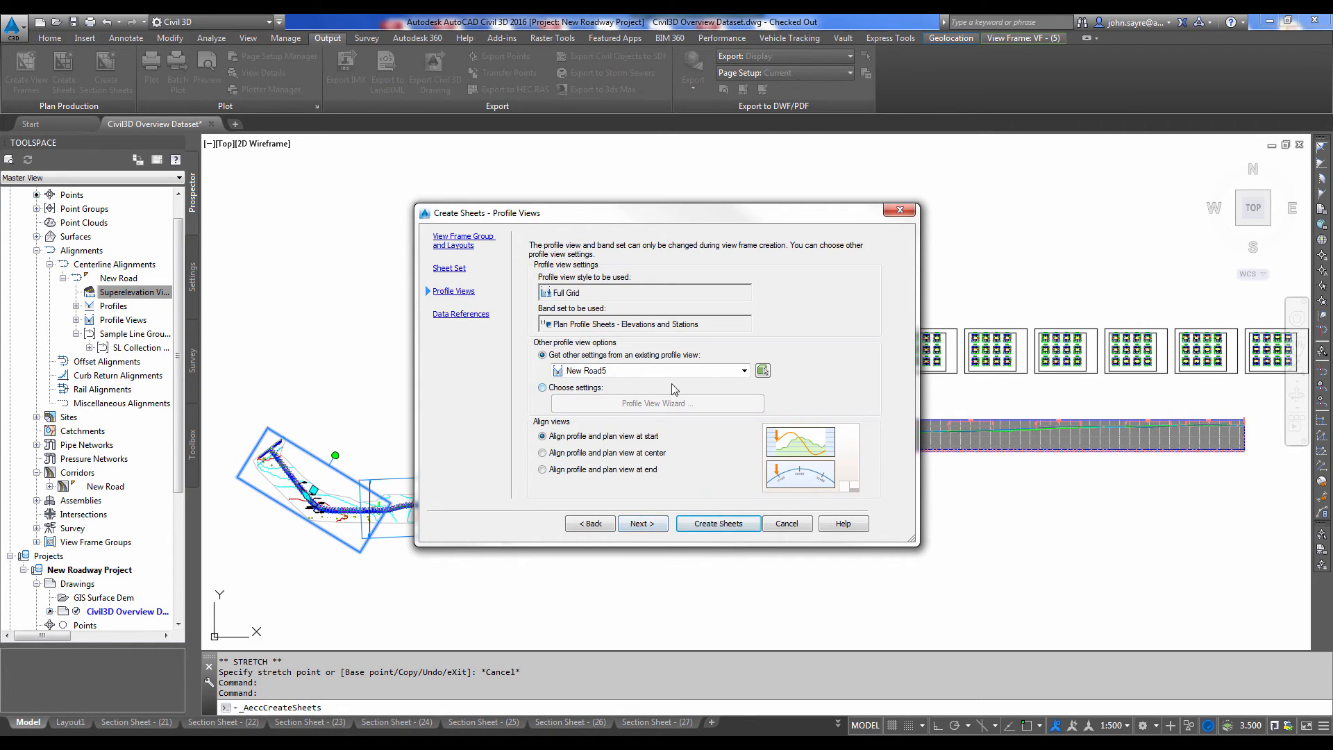
pyautogui.click(543, 387)
pyautogui.click(644, 406)
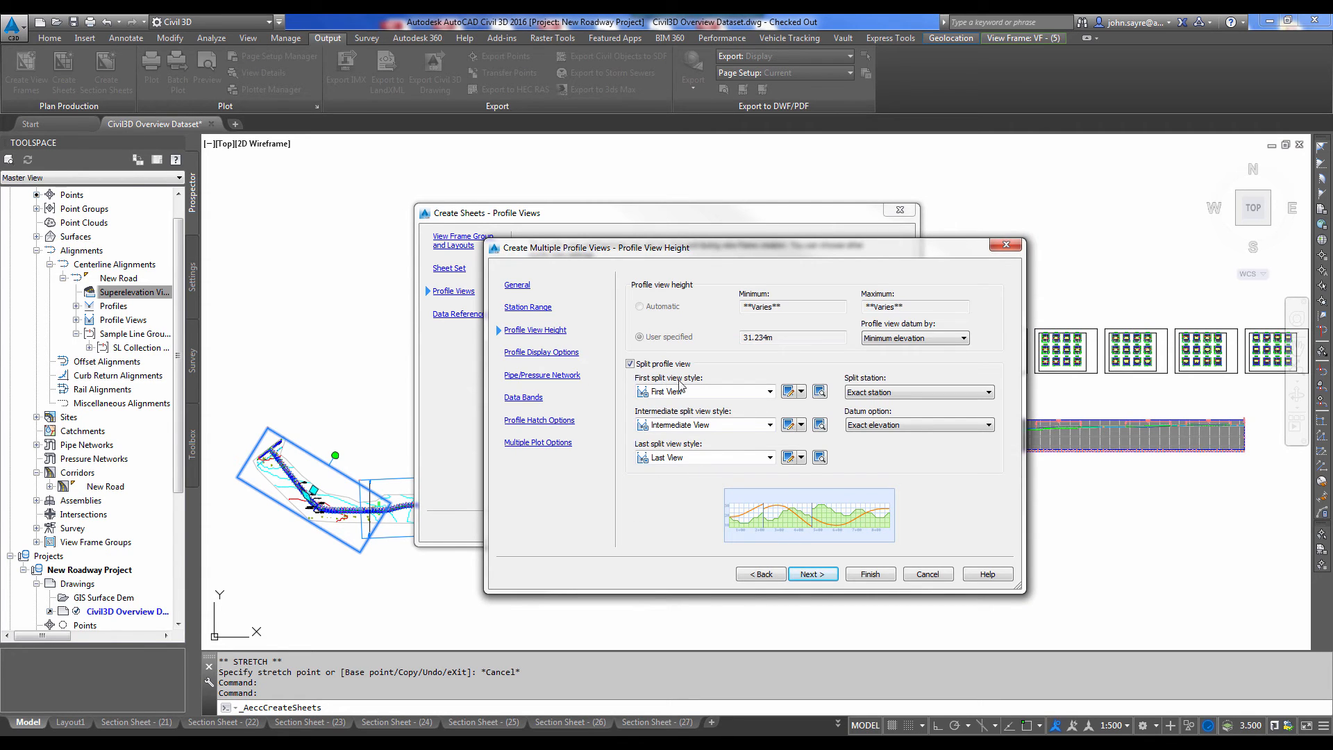
# Set the first, intermediate and last split view styles of the profile views to Full Grid
pyautogui.moveTo(708, 248); pyautogui.dragTo(645, 188)
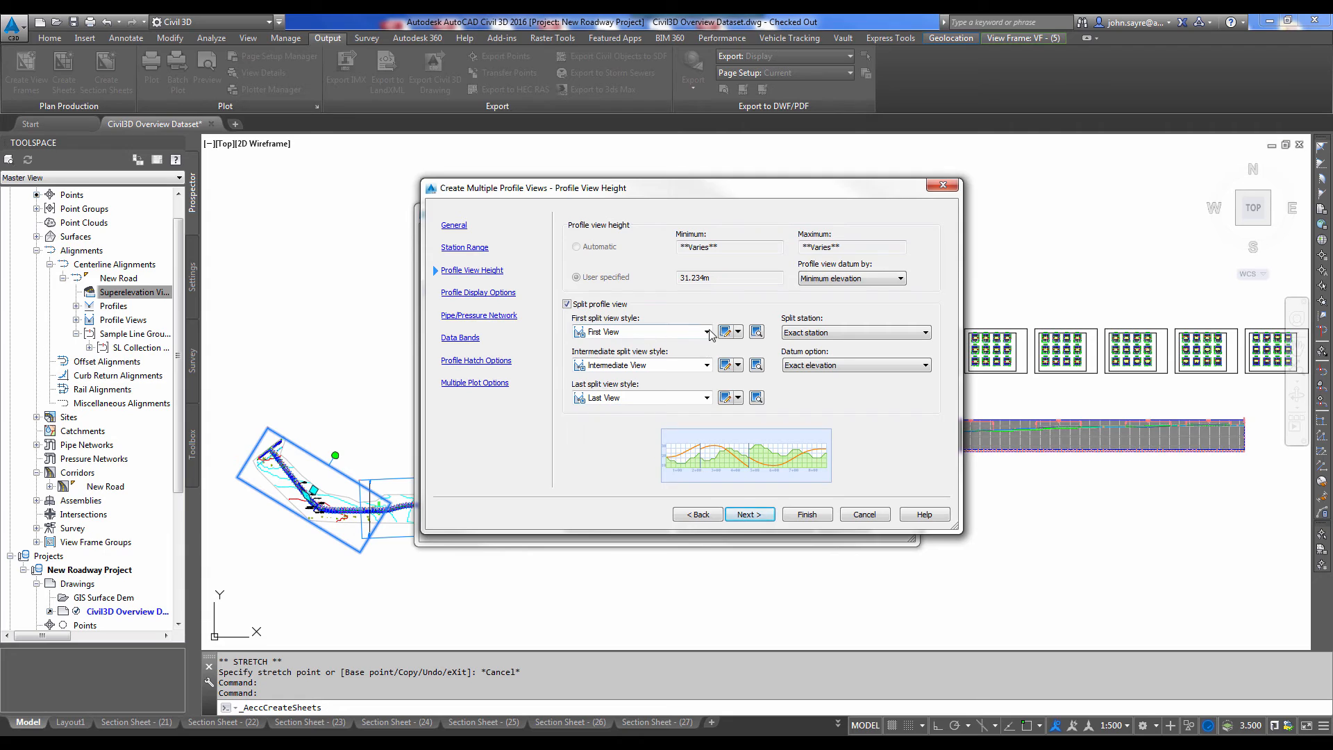
pyautogui.click(707, 331)
pyautogui.click(615, 367)
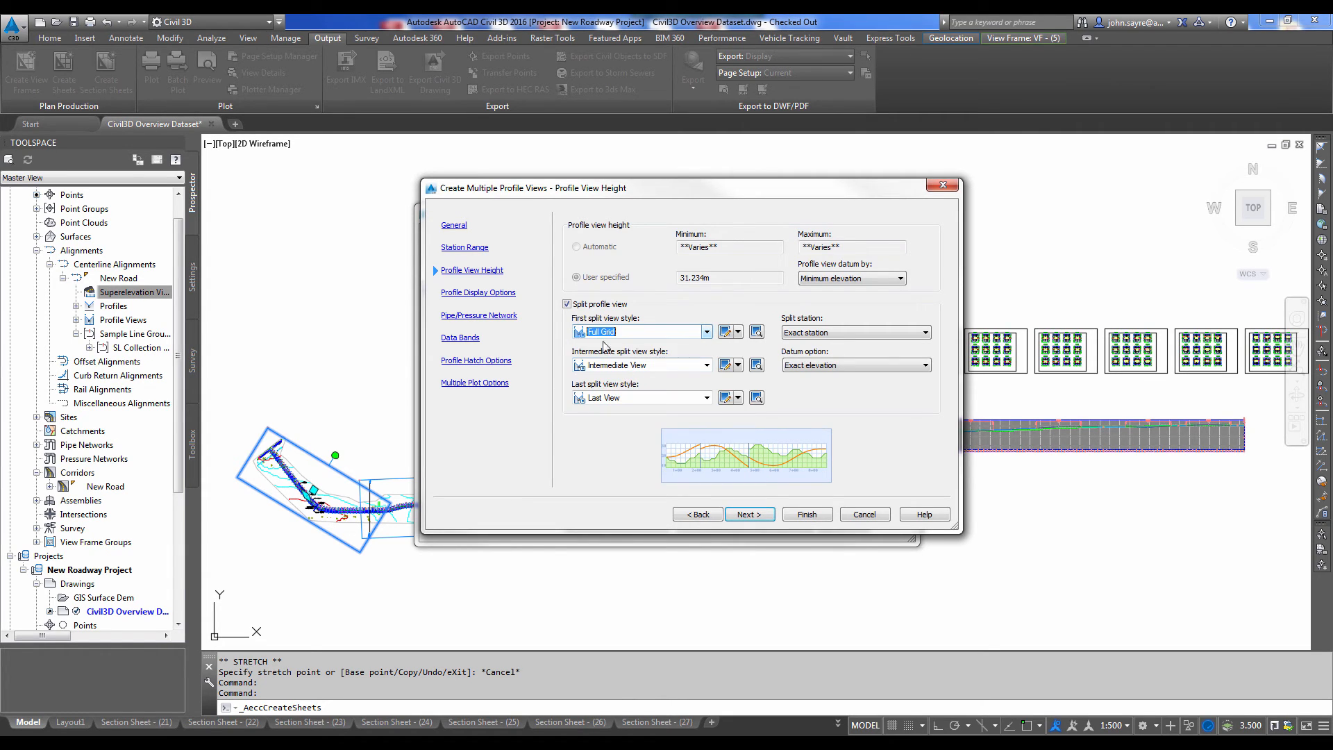
pyautogui.click(706, 366)
pyautogui.click(615, 401)
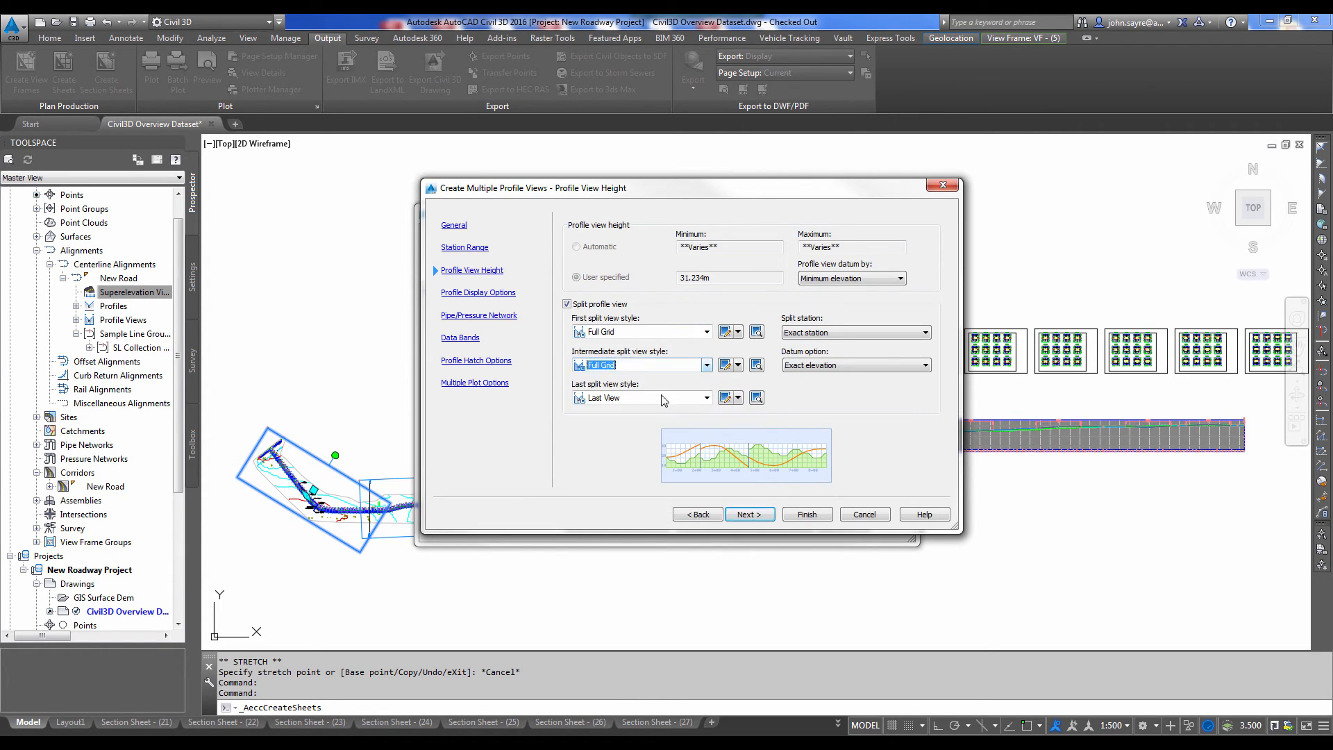
pyautogui.click(707, 397)
pyautogui.click(615, 433)
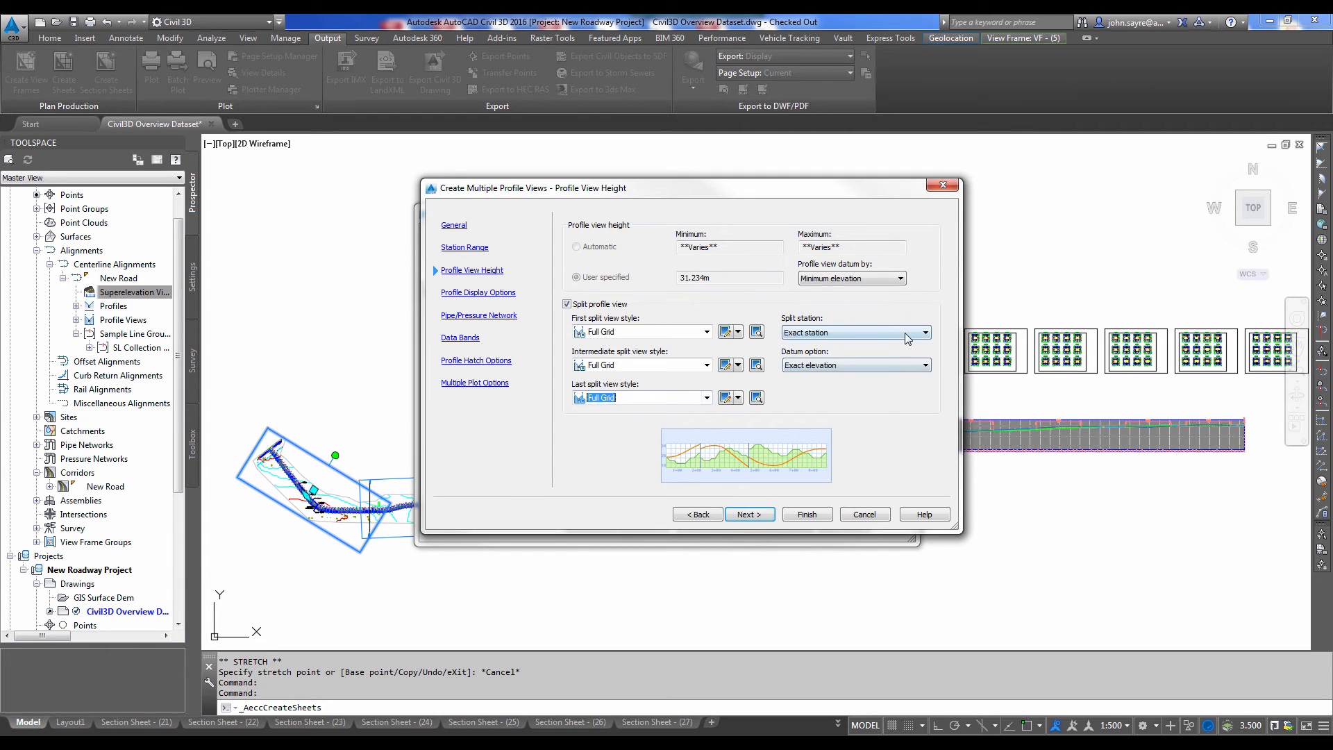
# Go through the split station and datum options, keep the storm network drawn, and finish the profile view settings with the default bands and no hatching
pyautogui.click(905, 332)
pyautogui.click(861, 351)
pyautogui.click(861, 365)
pyautogui.click(843, 392)
pyautogui.click(749, 517)
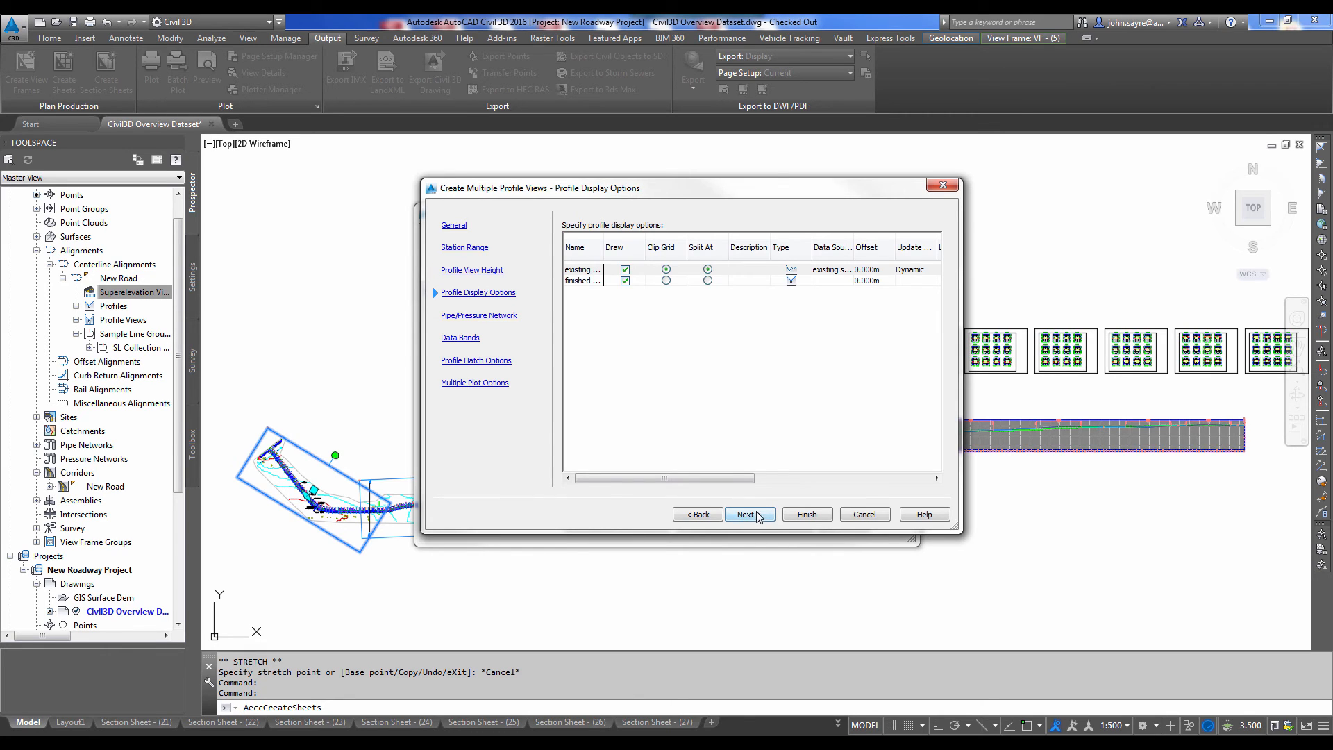
pyautogui.click(758, 517)
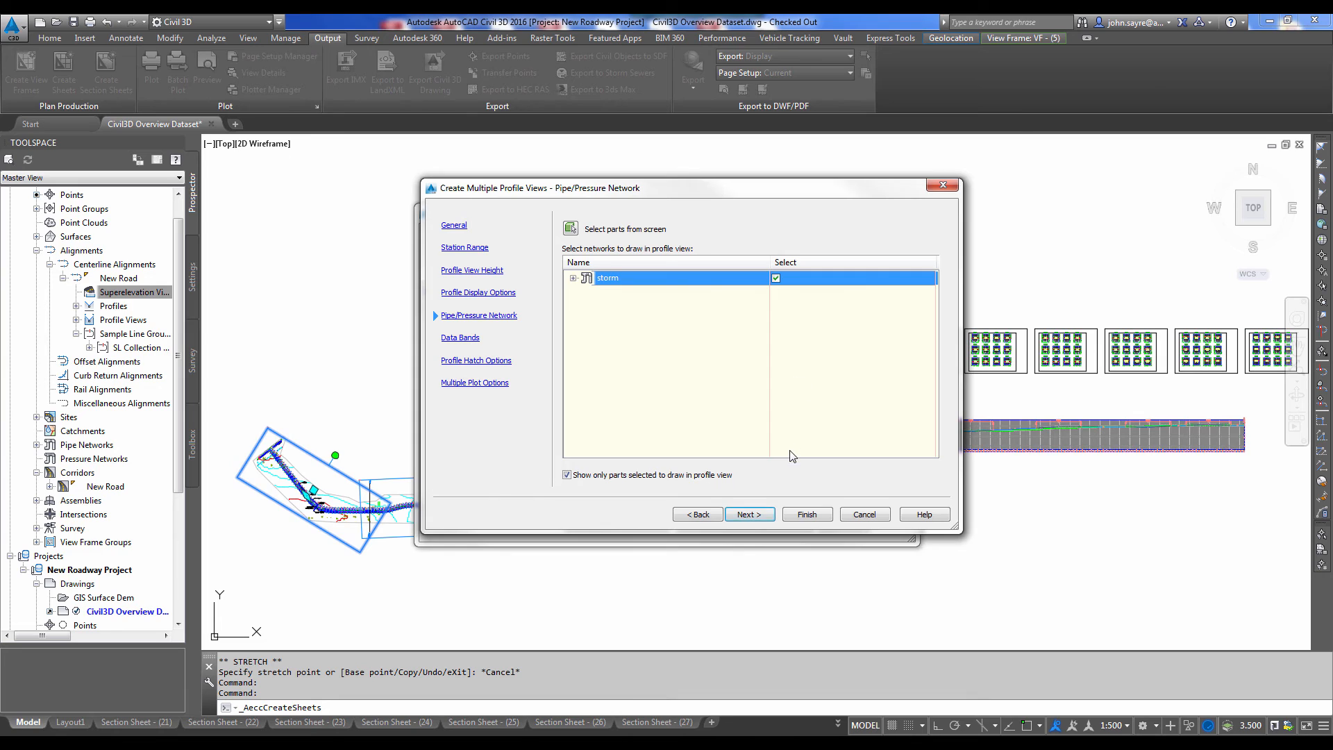
pyautogui.click(749, 515)
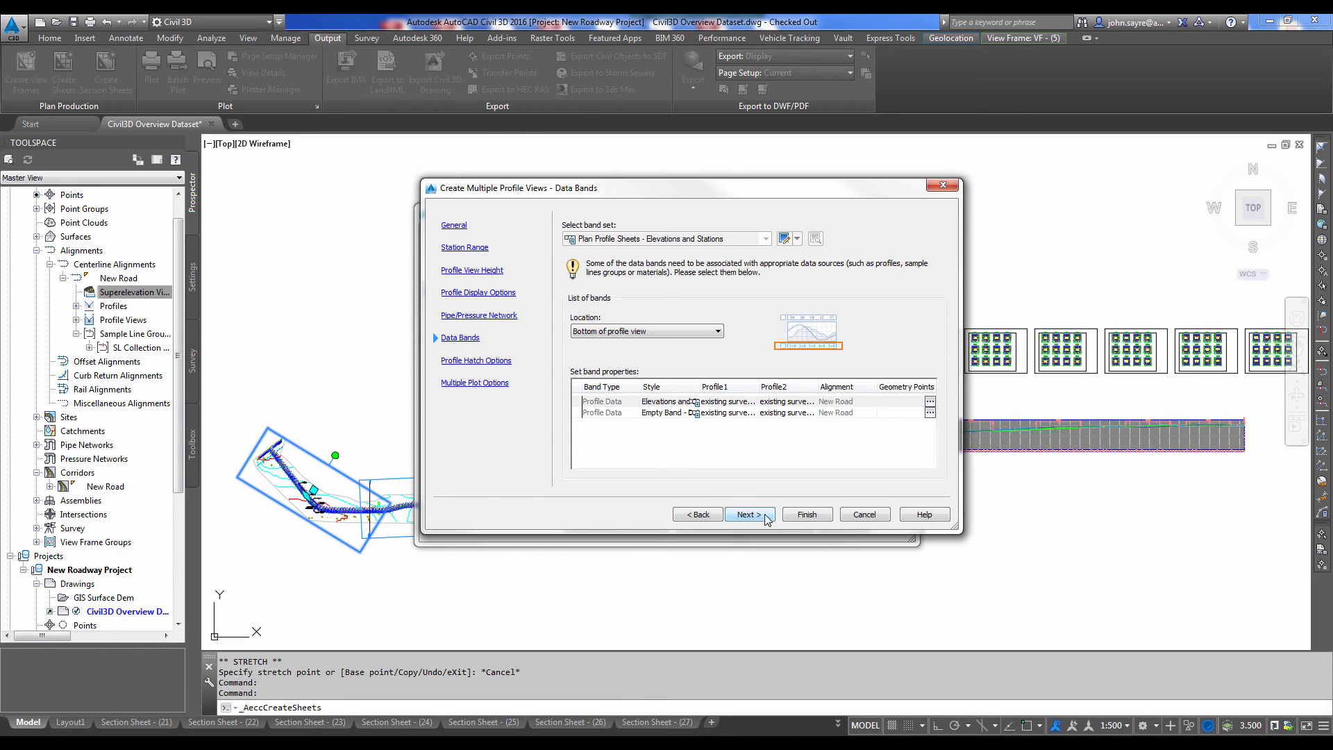
pyautogui.click(761, 517)
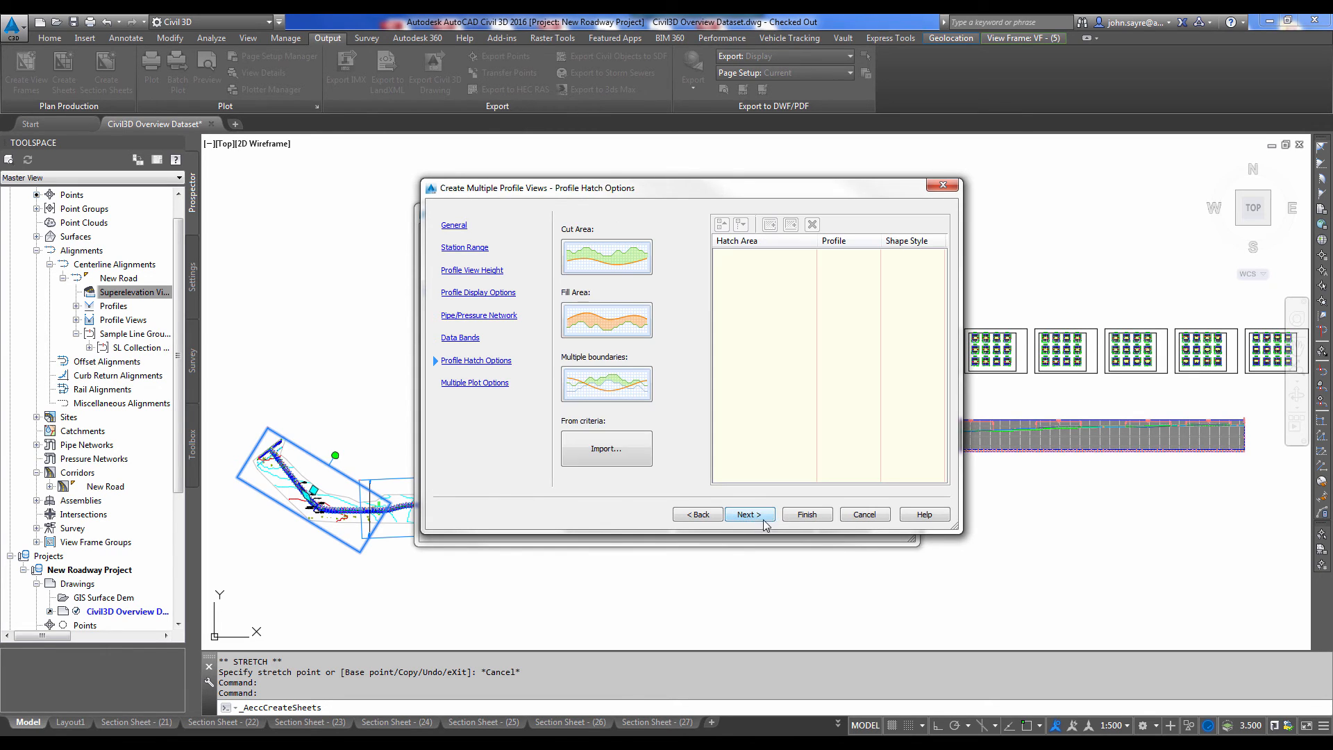
pyautogui.click(808, 517)
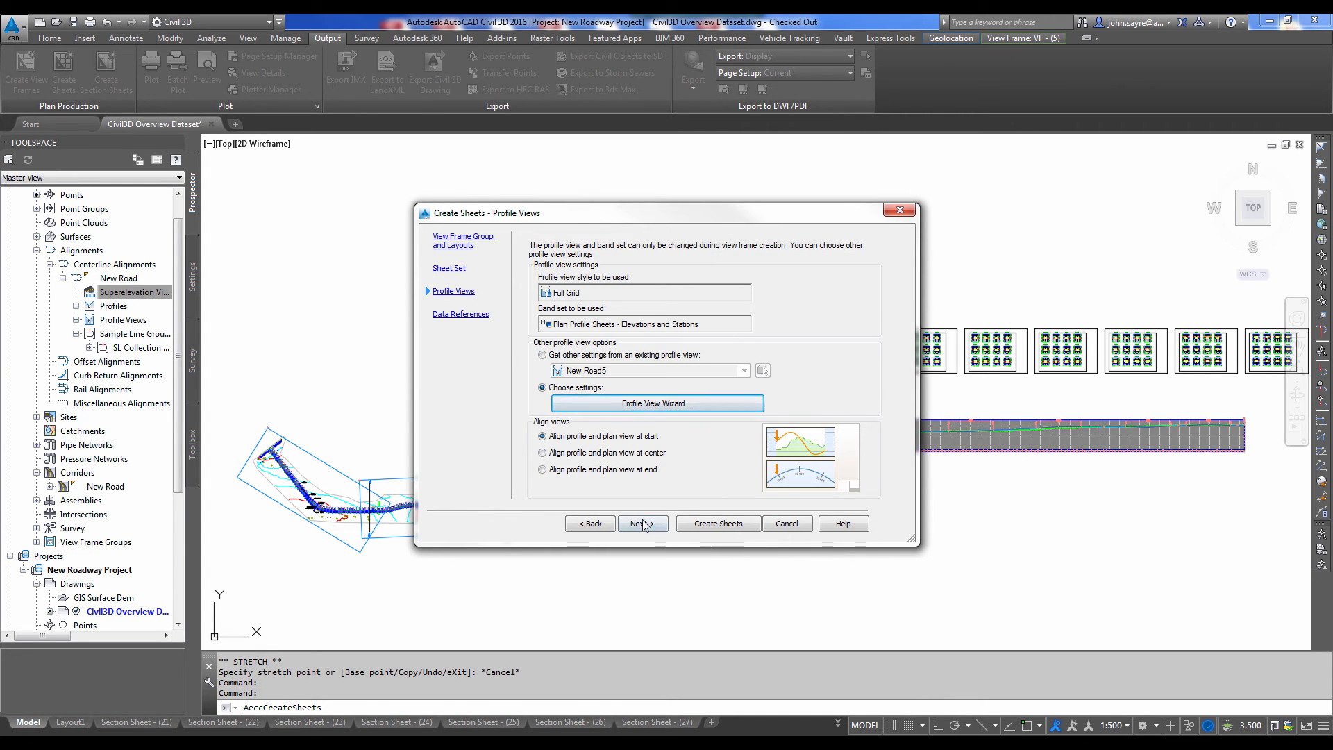
# Add the existing surveyed and New Road - (3) surfaces and the storm pipe network with its labels to the sheets' data references
pyautogui.click(644, 524)
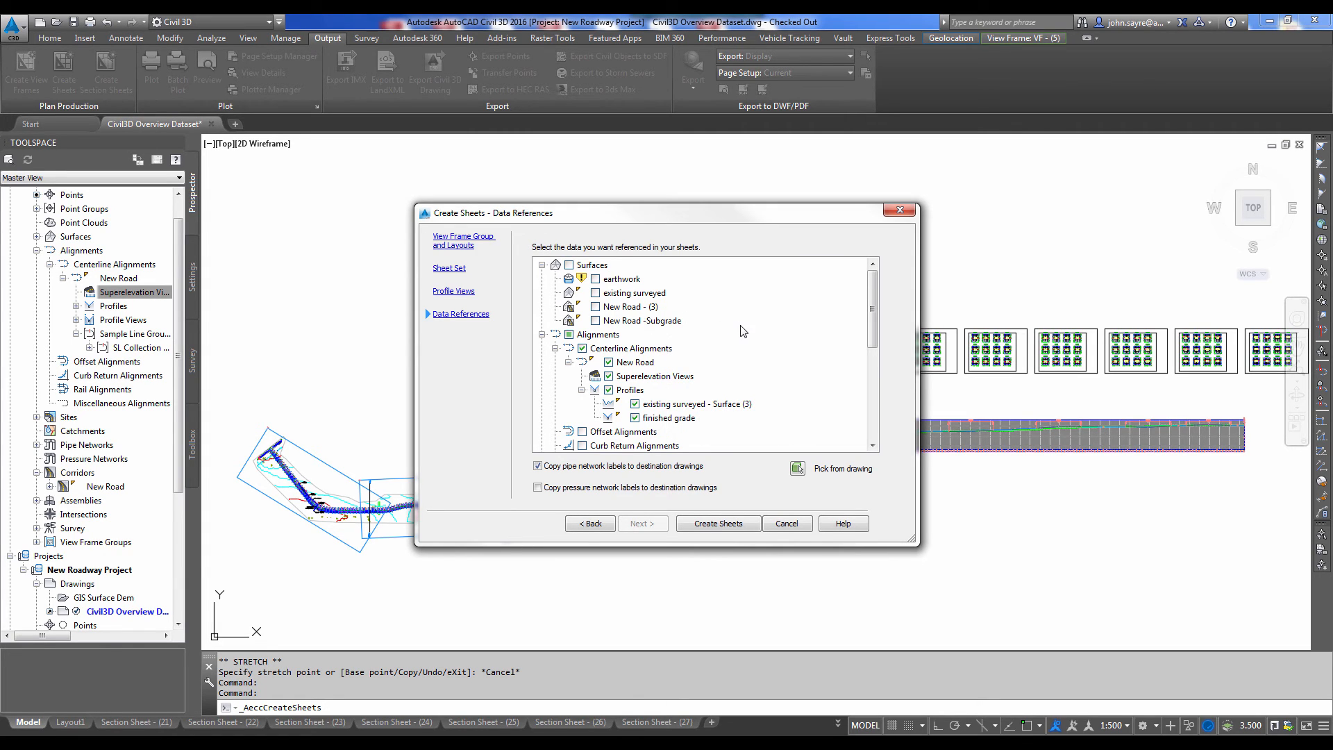
pyautogui.click(595, 292)
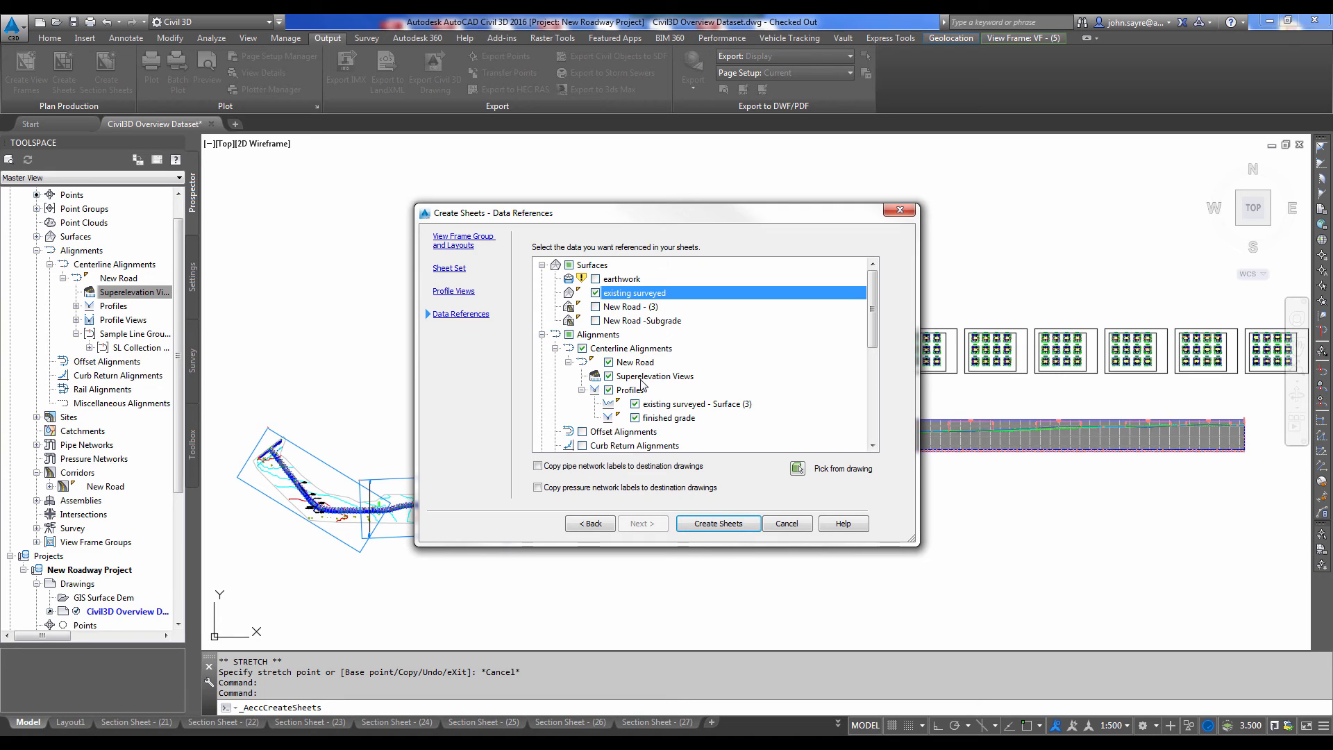
pyautogui.click(595, 320)
pyautogui.click(594, 306)
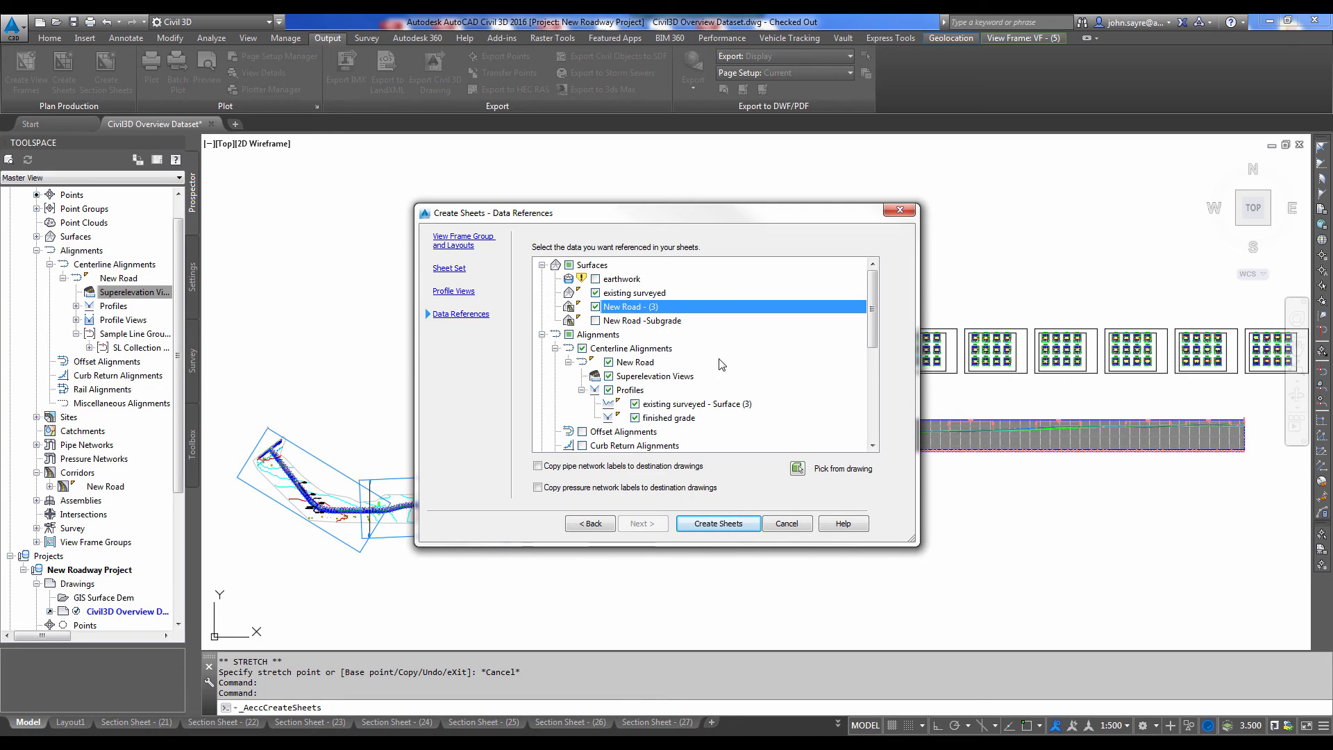
pyautogui.moveTo(873, 335); pyautogui.dragTo(875, 426)
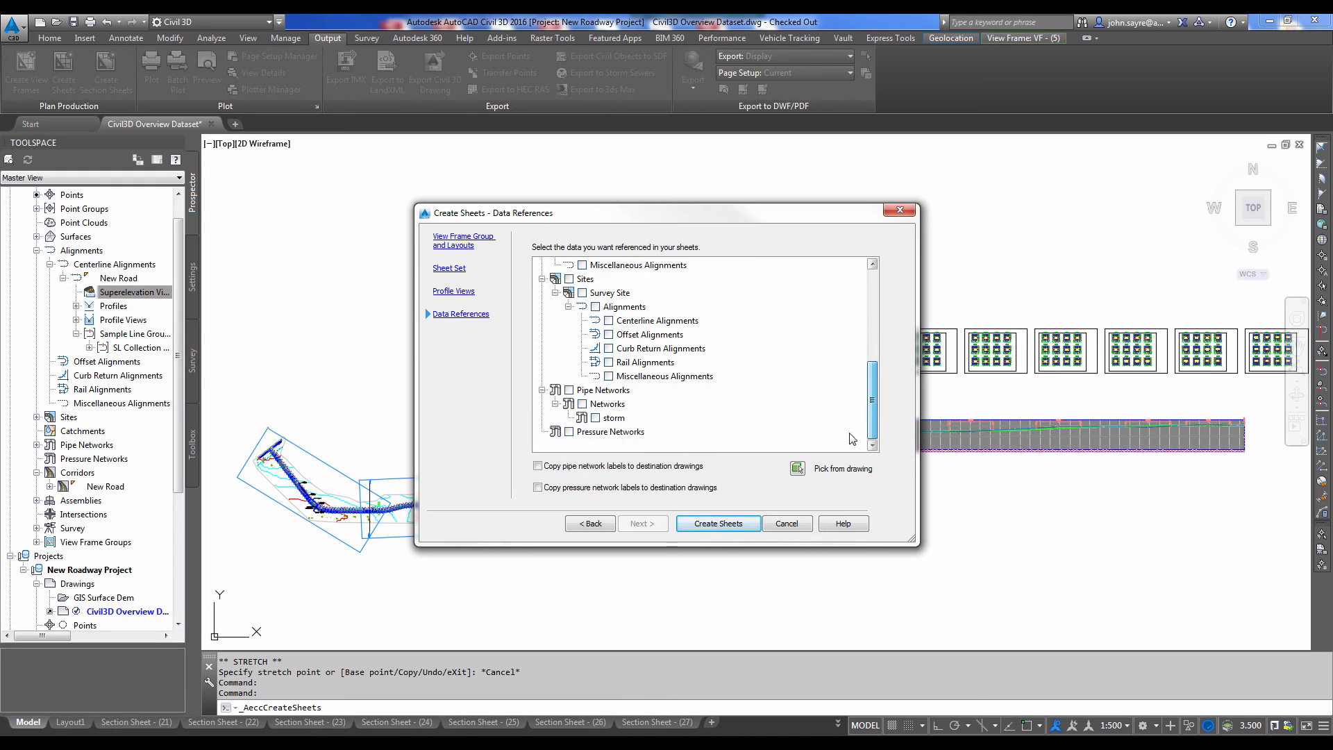
pyautogui.click(569, 389)
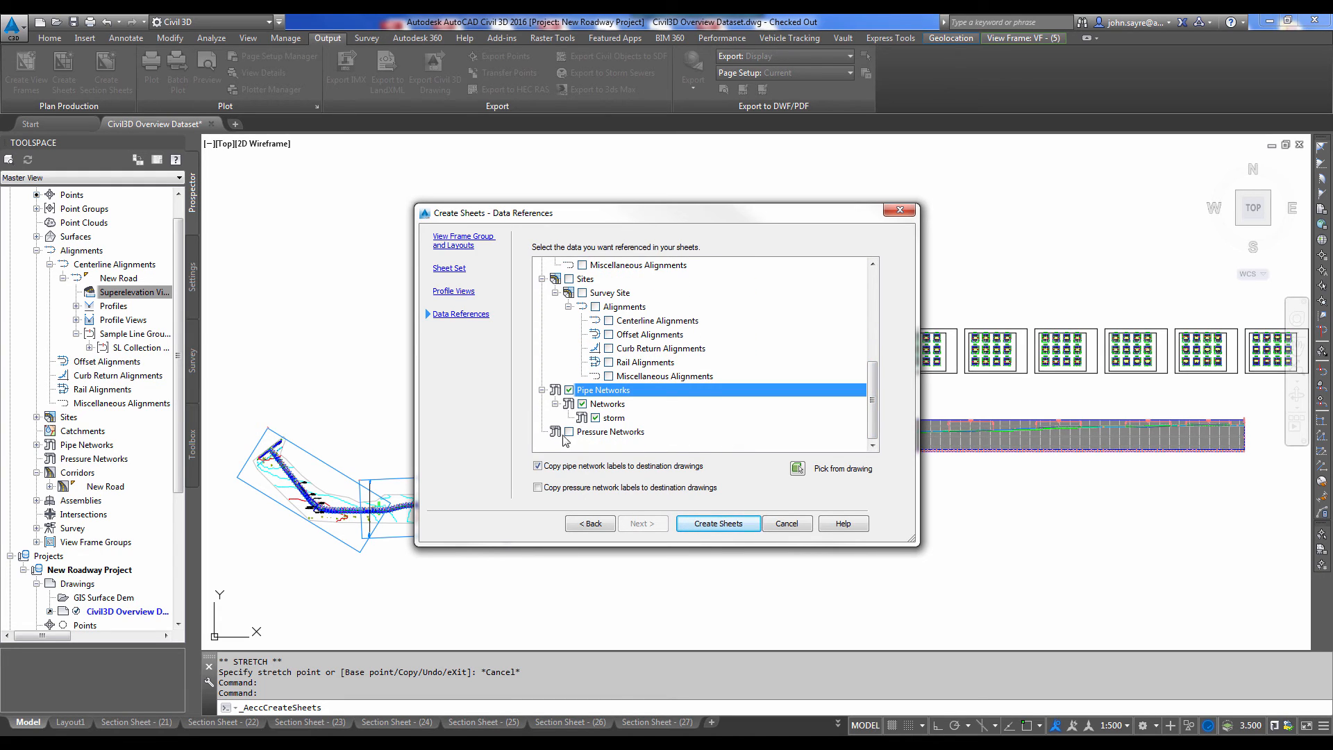
pyautogui.moveTo(874, 424); pyautogui.dragTo(877, 350)
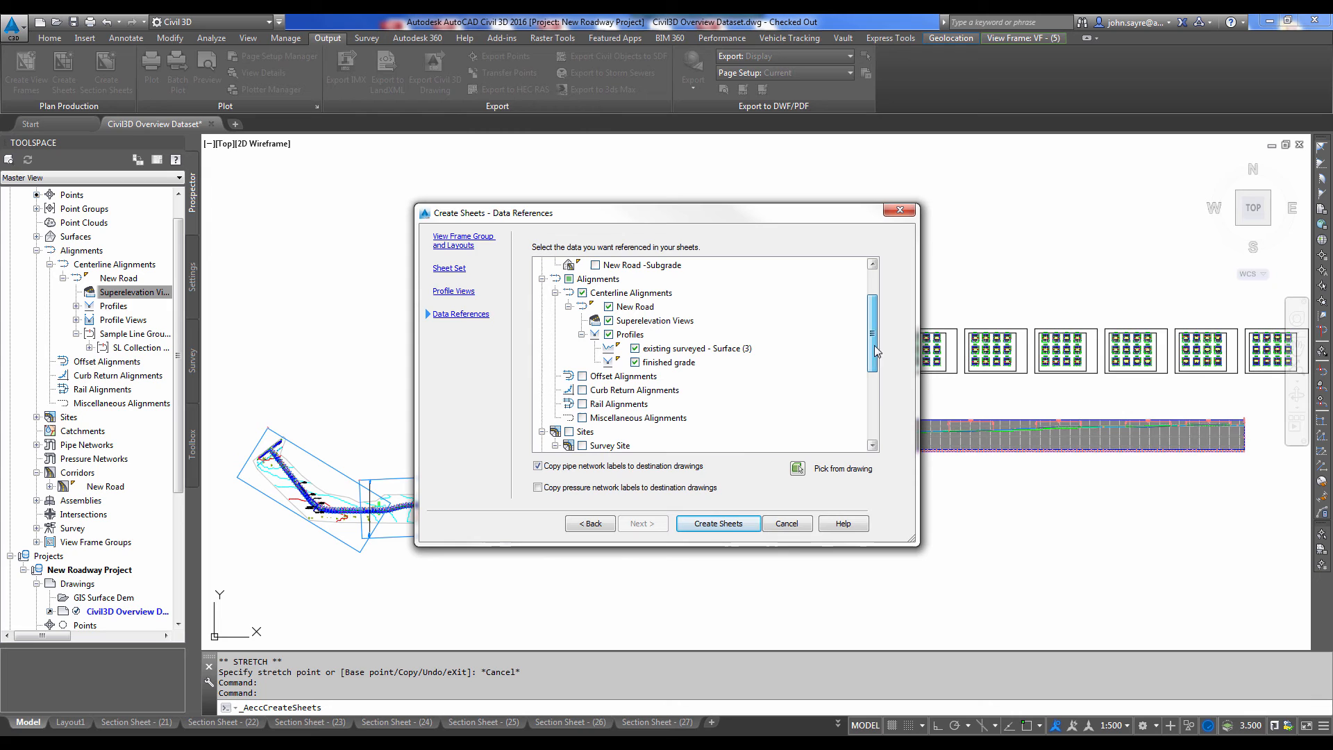
# Create the sheets, placing the profile view origin in the empty area below the existing New Road profile view
pyautogui.click(718, 524)
pyautogui.click(710, 413)
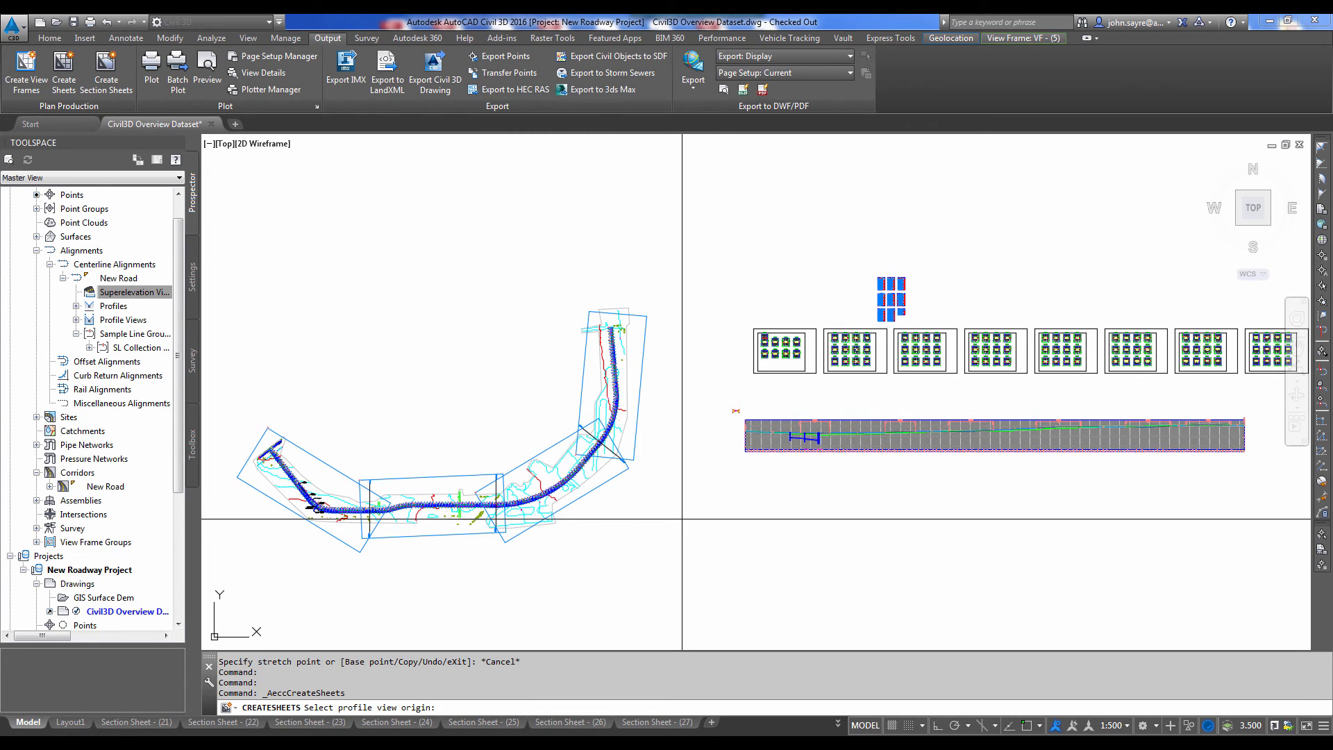
pyautogui.click(801, 538)
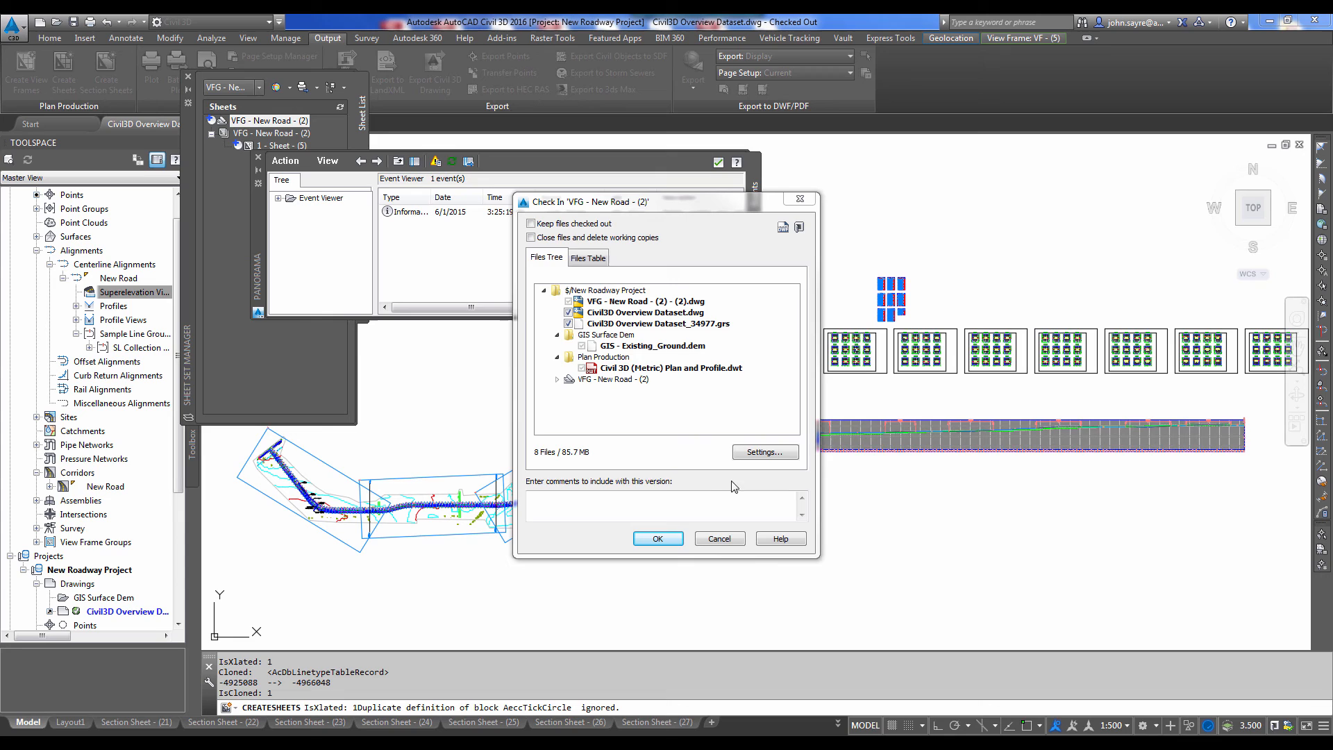
# Check the new sheet files into Vault, saving the source drawing, dismiss the event list, and return to the Civil3D Overview Dataset drawing
pyautogui.click(657, 538)
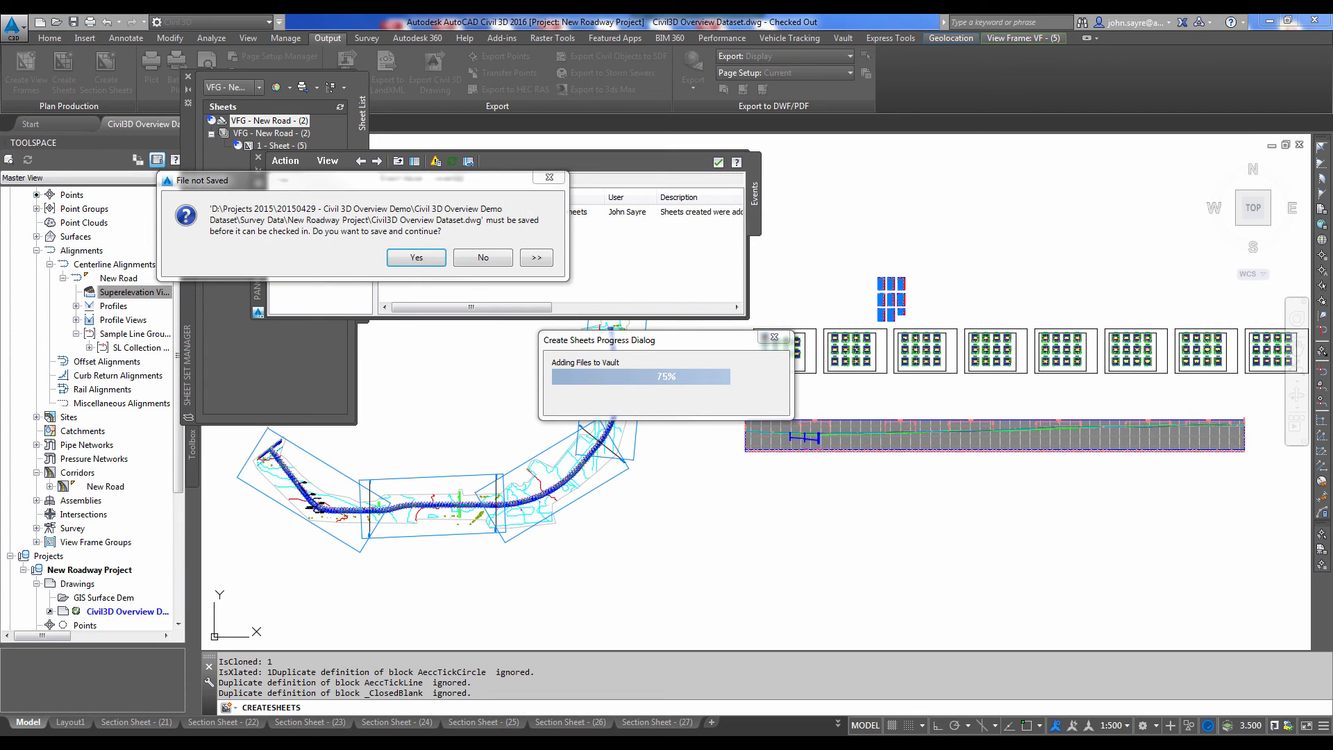
pyautogui.click(416, 258)
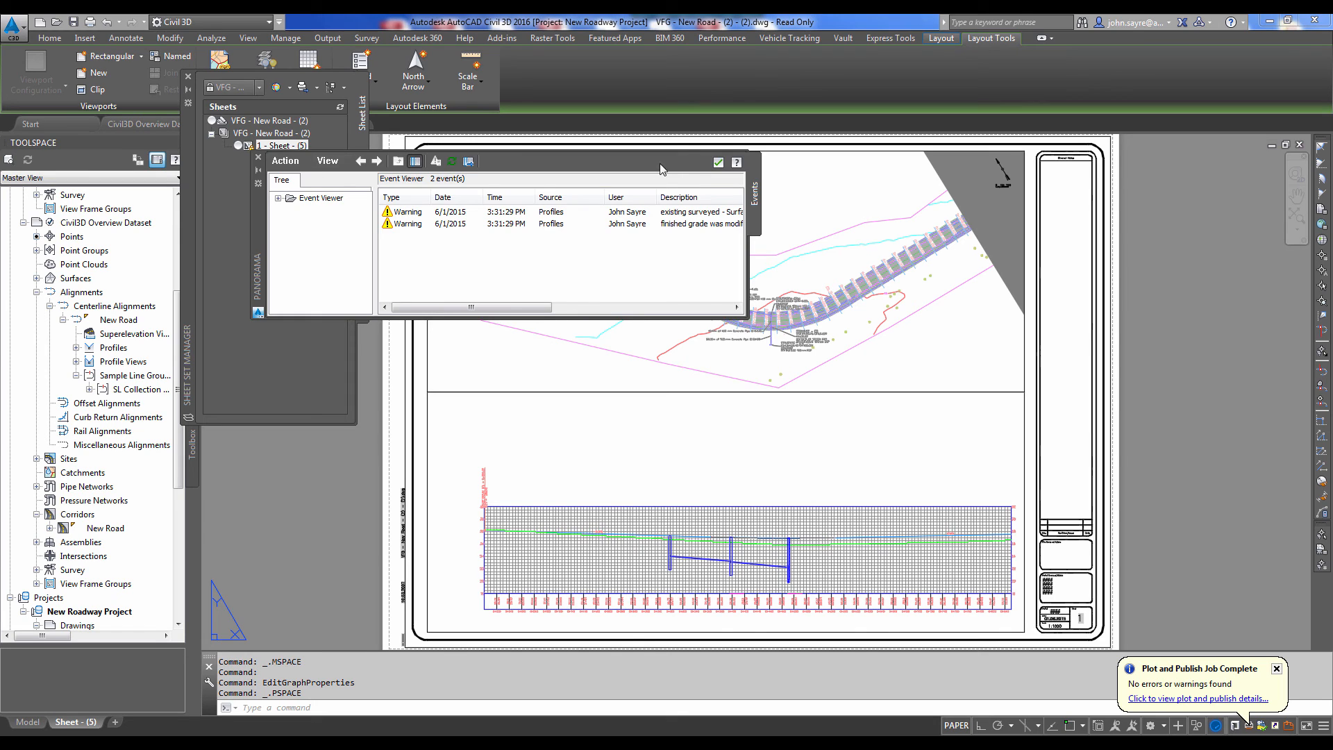
pyautogui.click(719, 162)
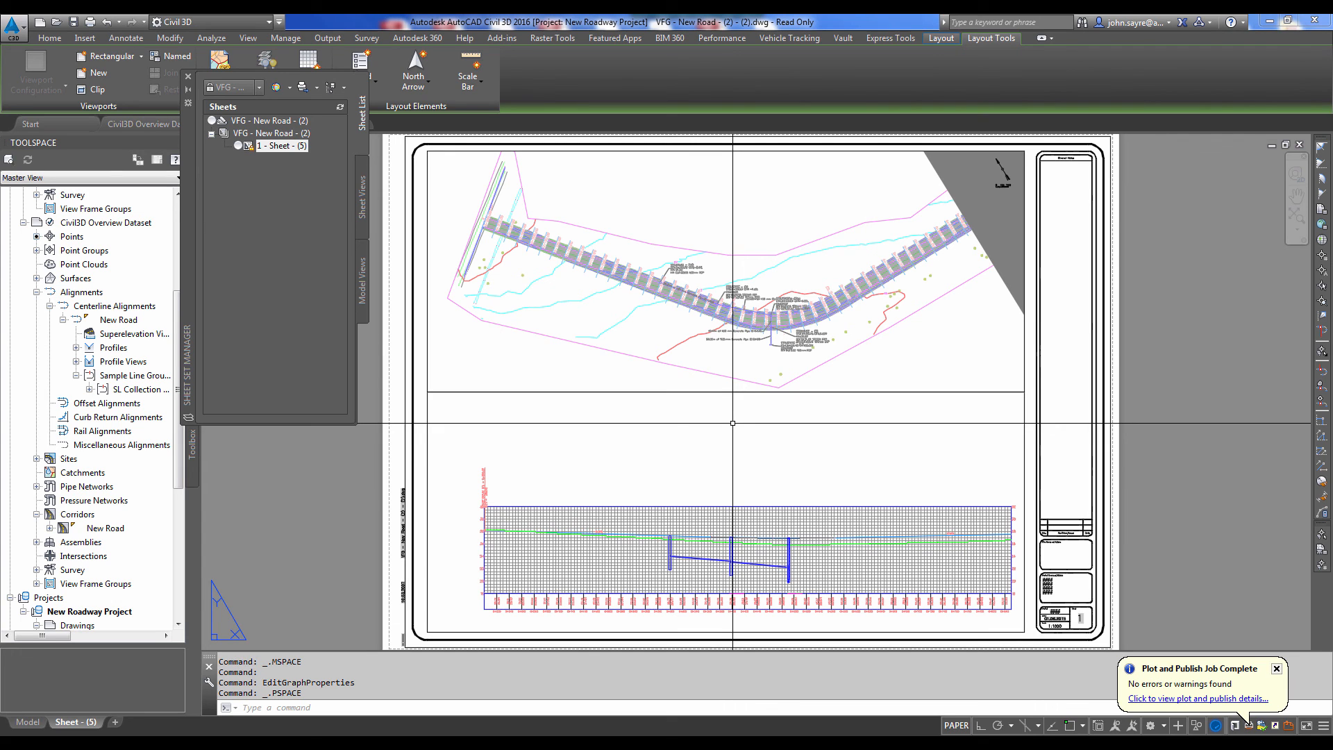
pyautogui.click(147, 126)
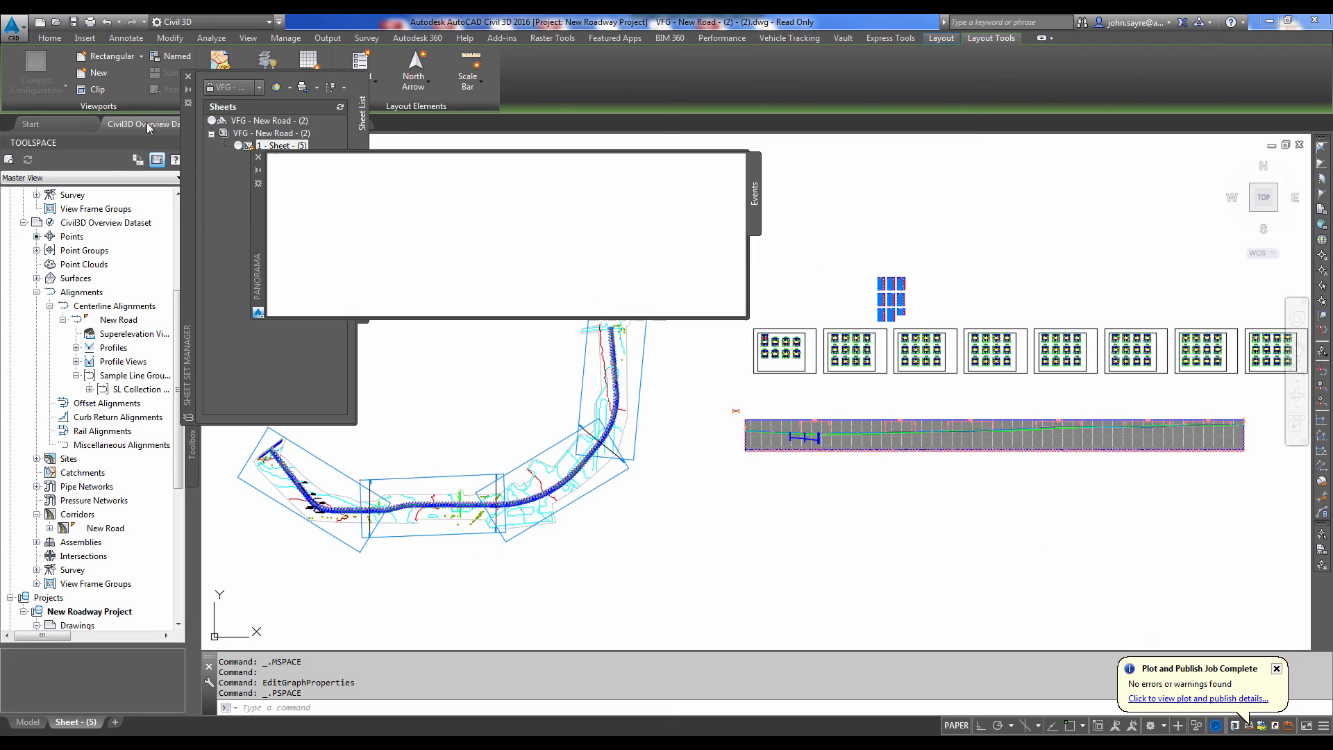